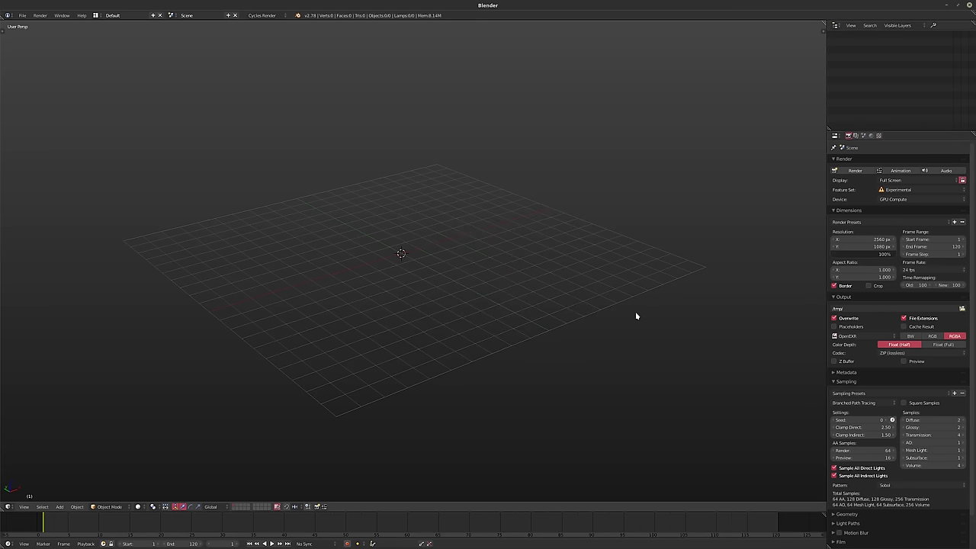
Add a cube to the scene and scale its mesh by a factor of 10 in Edit Mode
key("shift+a")
mouse_move(417, 275)
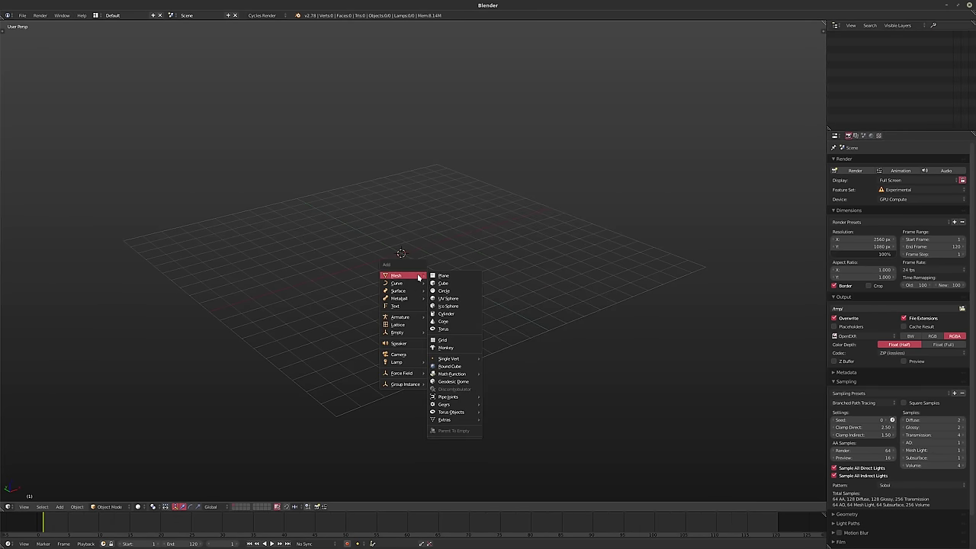
left_click(453, 283)
key("Tab")
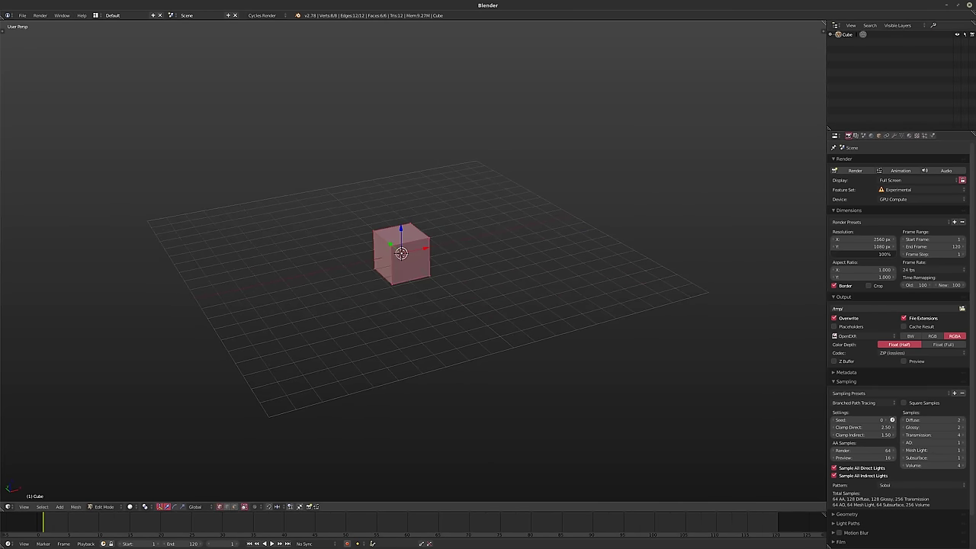
type("s10")
key("Return")
key("Tab")
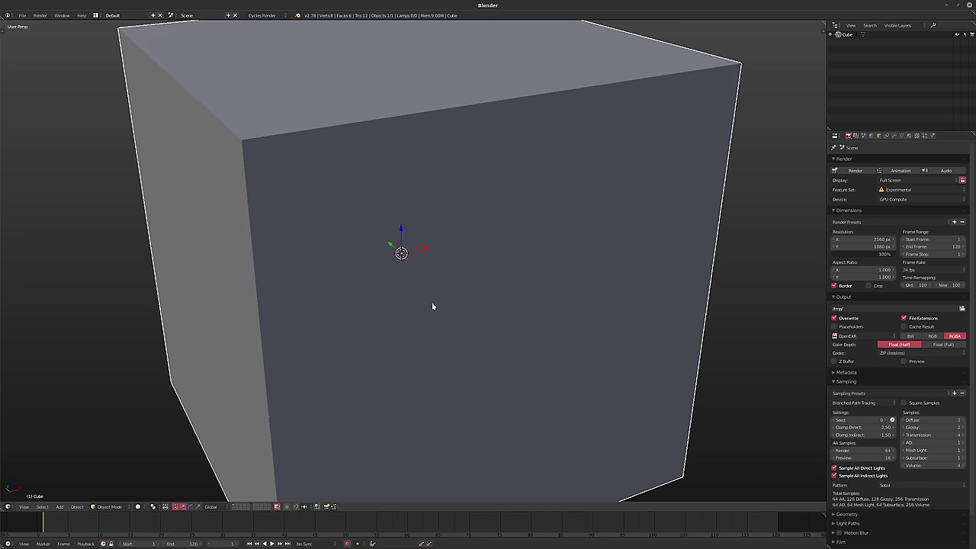
scroll(432, 305, "down", 6)
middle_click_drag(407, 315, 694, 294)
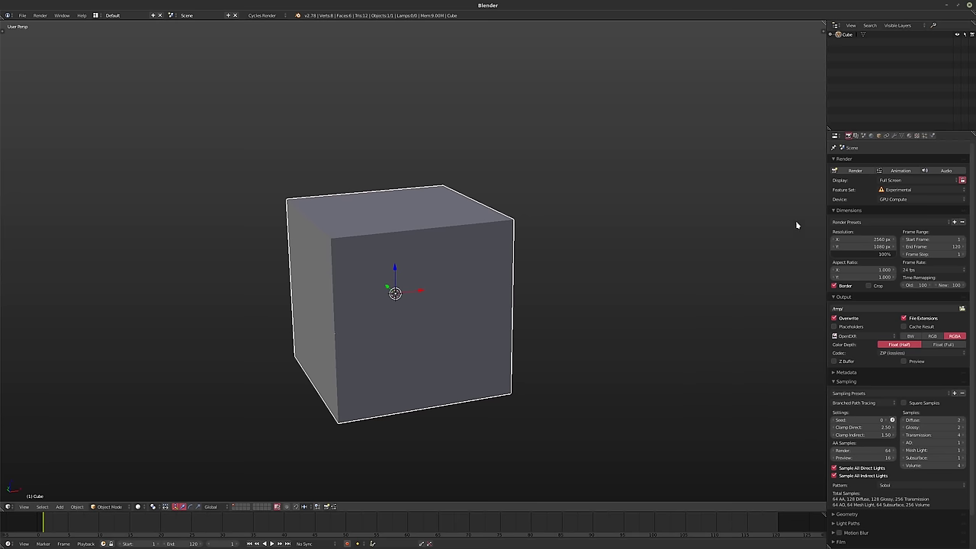
left_click(894, 136)
left_click(862, 163)
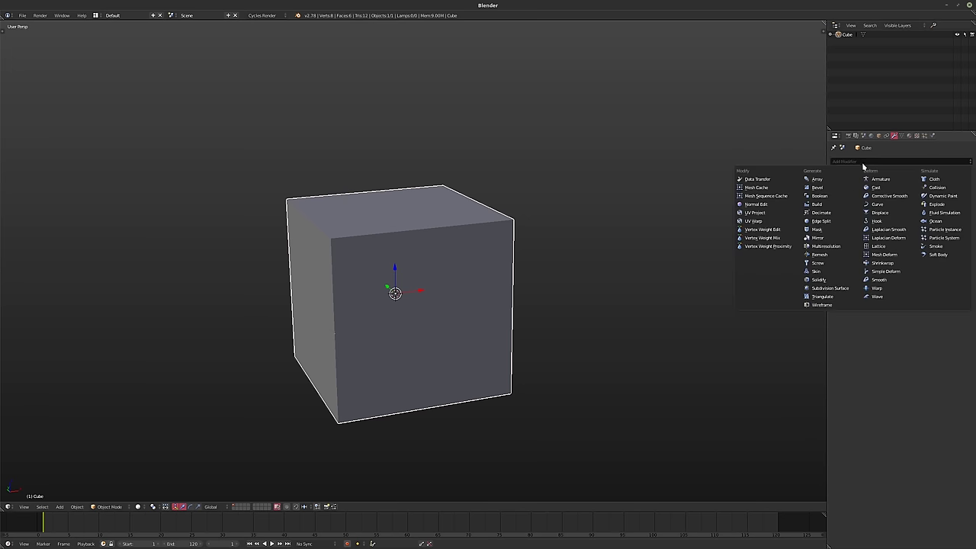
left_click(844, 283)
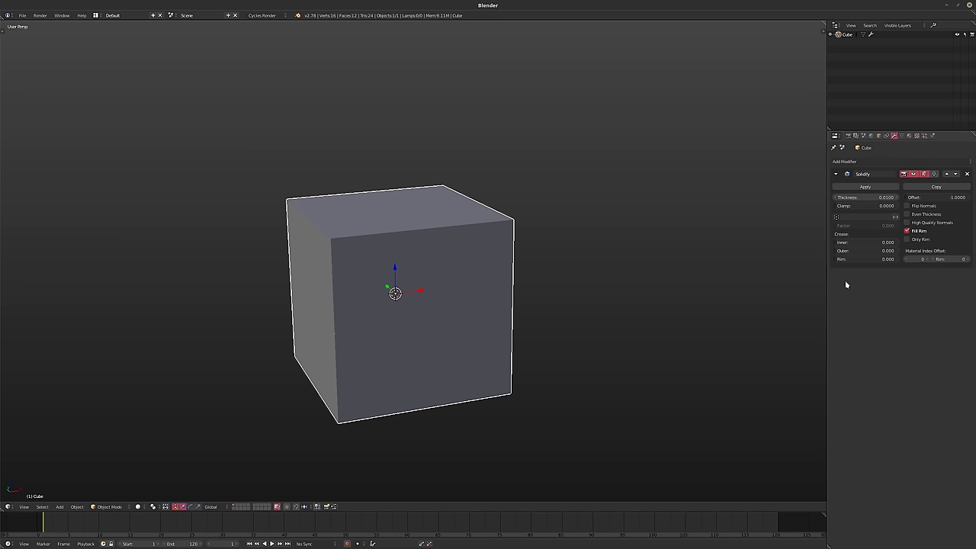
left_click(966, 178)
Add a Subdivision Surface modifier to the cube, set it to Simple and raise its view level to 5
left_click(867, 161)
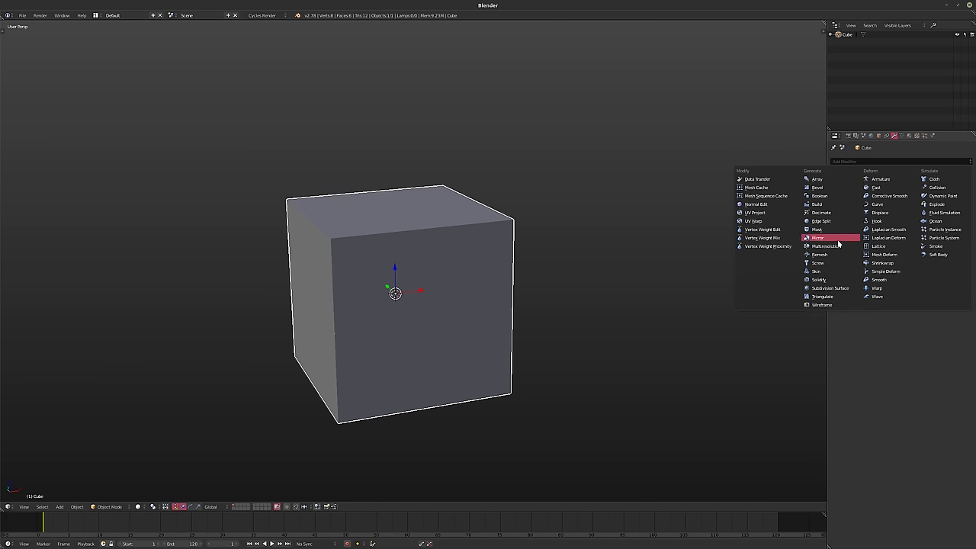
left_click(828, 288)
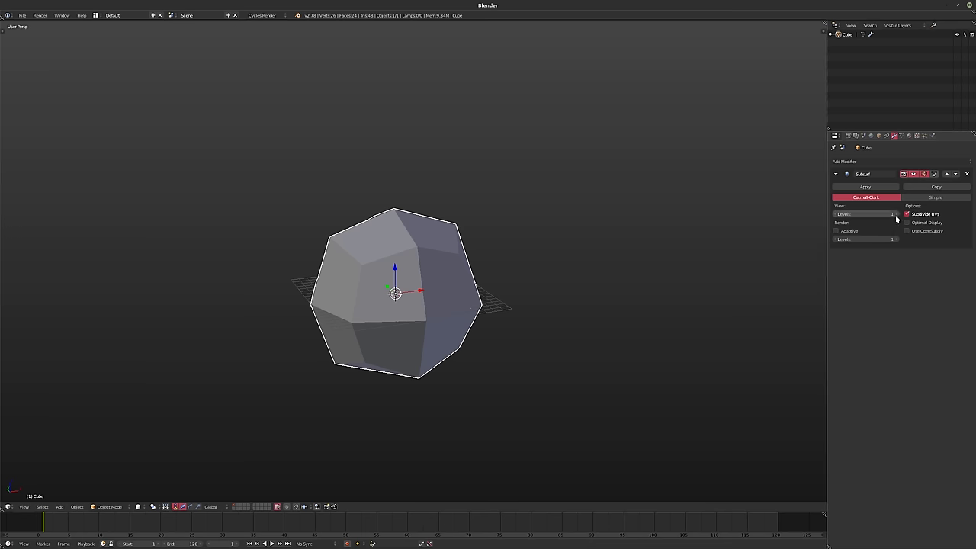
left_click(943, 197)
left_click(895, 214)
left_click(894, 214)
left_click(894, 214)
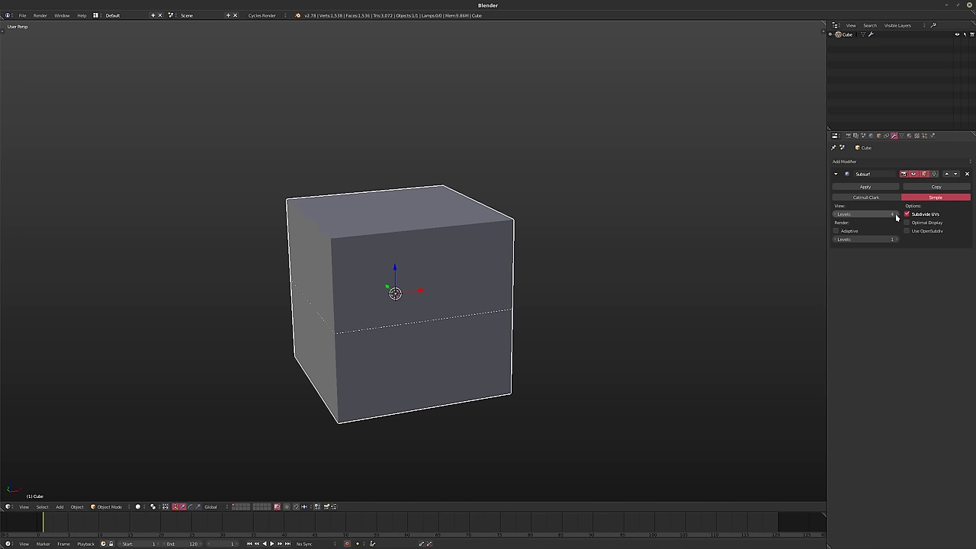
left_click(895, 214)
middle_click_drag(449, 283, 471, 269, "shift")
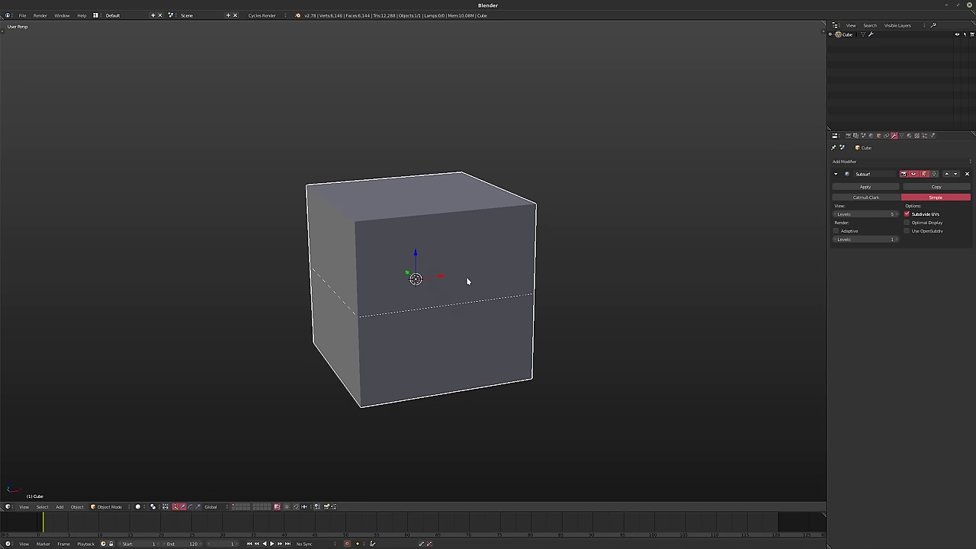
Switch the viewport to wireframe shading and examine the cube's subdivided grid
key("w")
key("w")
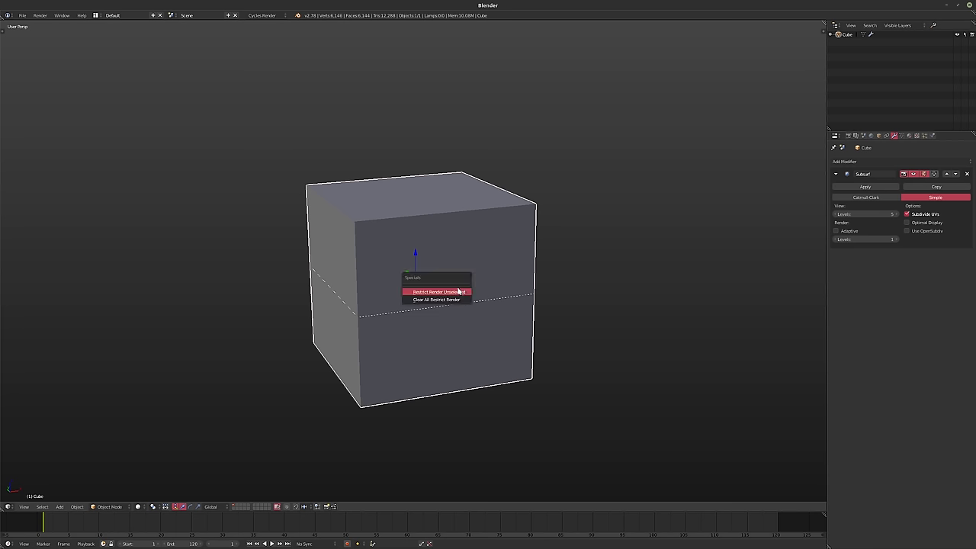
key("z")
mouse_move(457, 290)
middle_mouse_down()
mouse_move(487, 292)
mouse_move(472, 281)
middle_mouse_up()
scroll(473, 281, "up", 2)
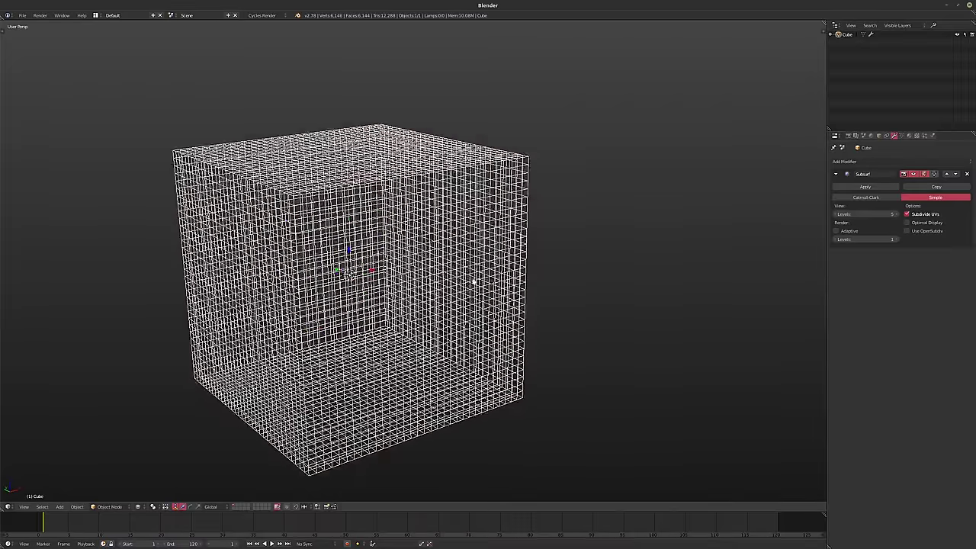
Raise the Subdivision Surface modifier's view level to 8 and try 11
left_click(890, 215)
double_click(888, 216)
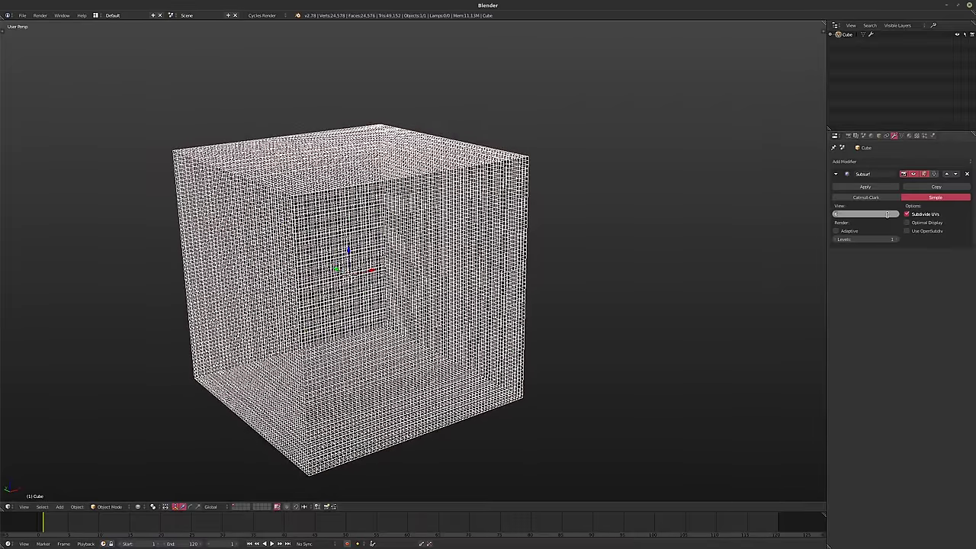
type("8")
key("Return")
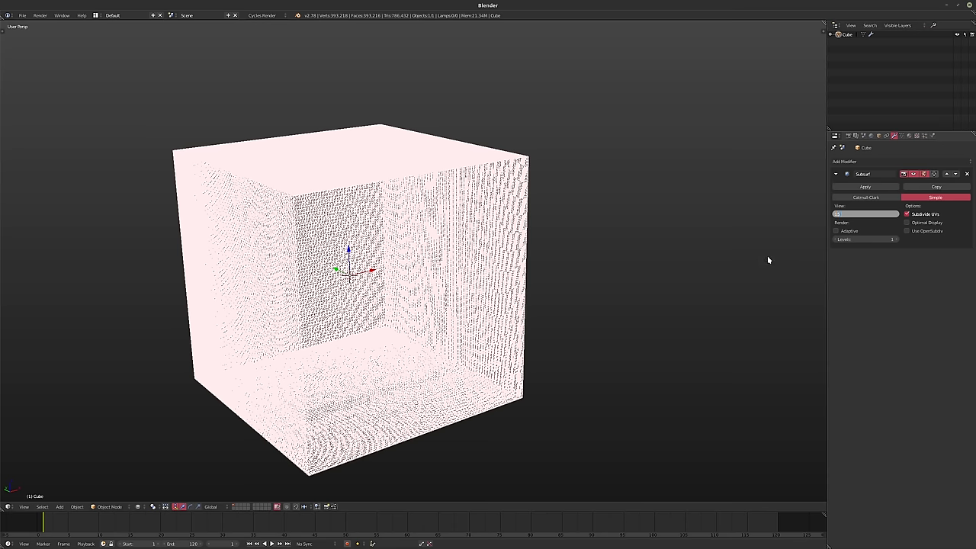
key("Return")
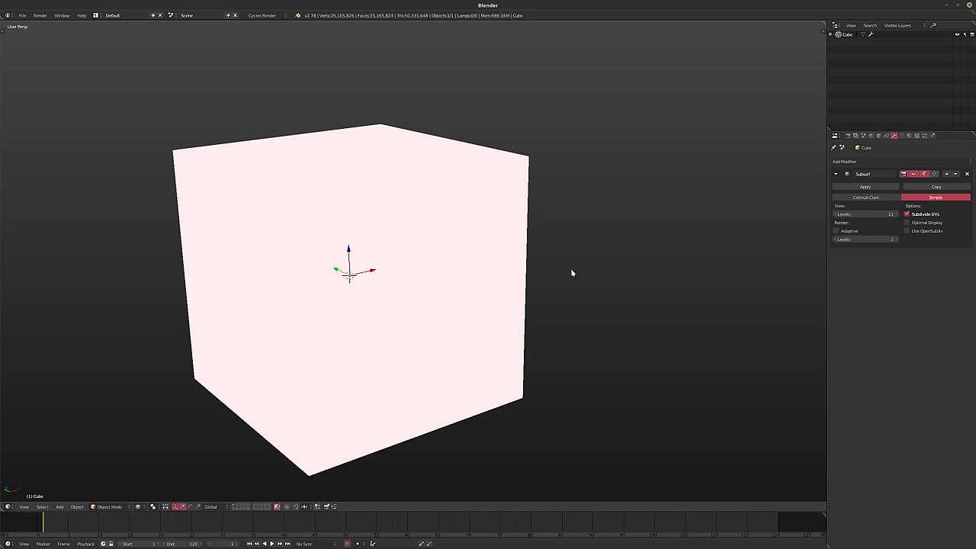
Set the Subdivision Surface modifier's view level to 8 and inspect the density of the cube's mesh
mouse_move(571, 270)
middle_mouse_down()
mouse_move(523, 267)
mouse_move(554, 259)
mouse_move(568, 266)
middle_mouse_up()
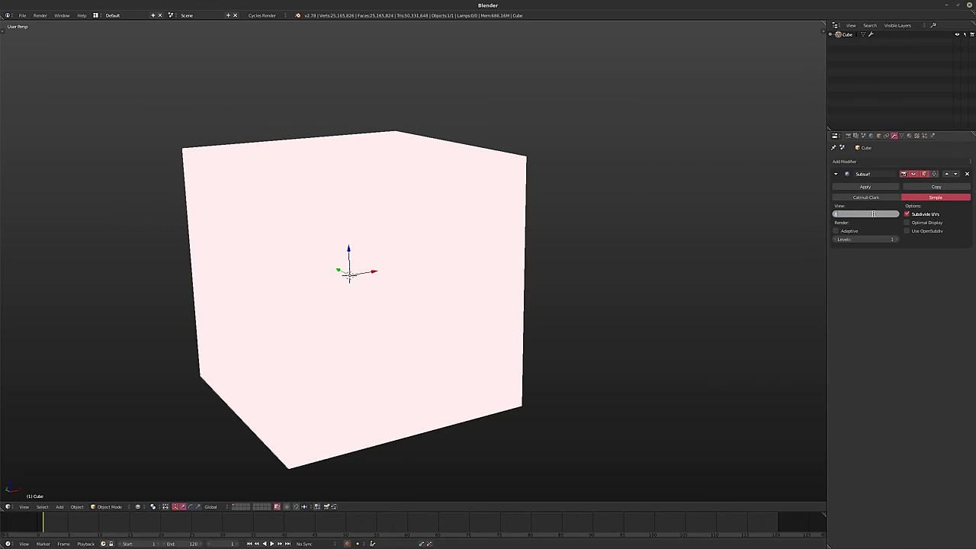
type("8")
key("Return")
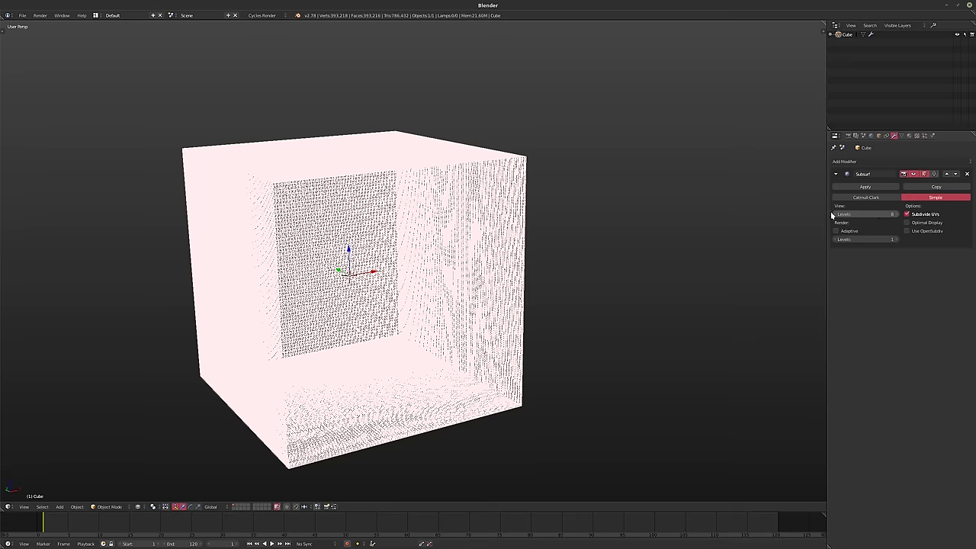
middle_click_drag(503, 278, 476, 281)
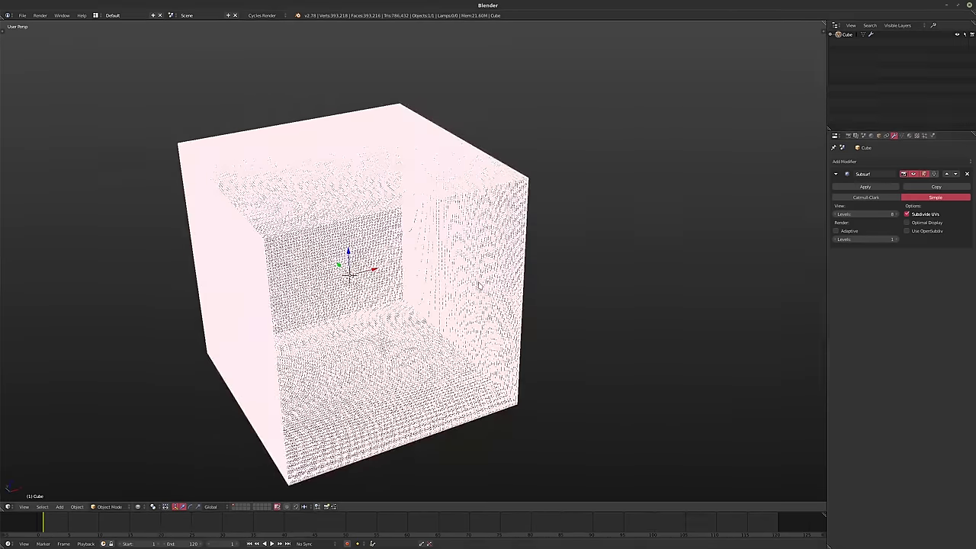
scroll(347, 213, "up", 3)
scroll(348, 211, "up", 3)
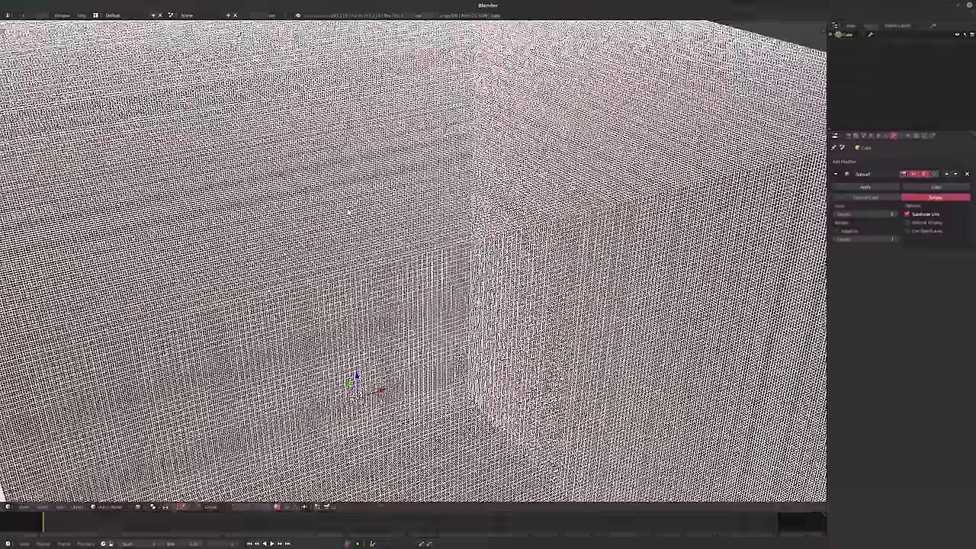
scroll(362, 214, "down", 7)
middle_click_drag(362, 214, 420, 162, "shift")
Lower the Subdivision Surface modifier's view level to 6
left_click(858, 160)
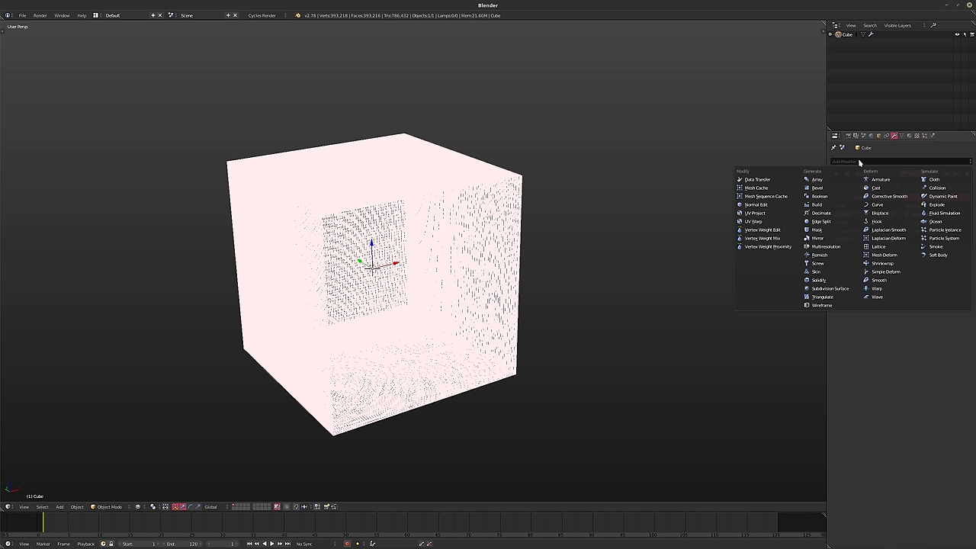
left_click(858, 160)
left_click(836, 214)
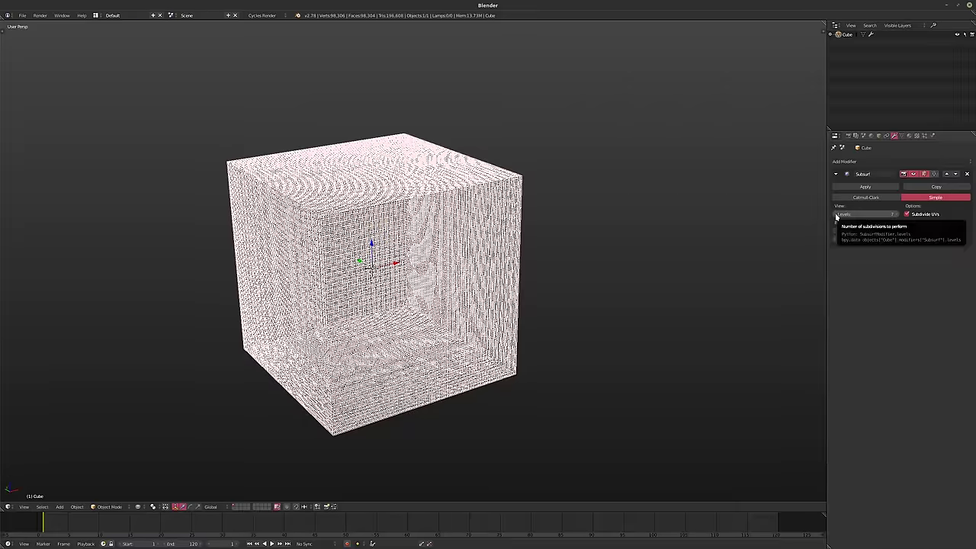
left_click(837, 215)
Add a Wireframe modifier to the cube and set its thickness to 0.001
left_click(867, 161)
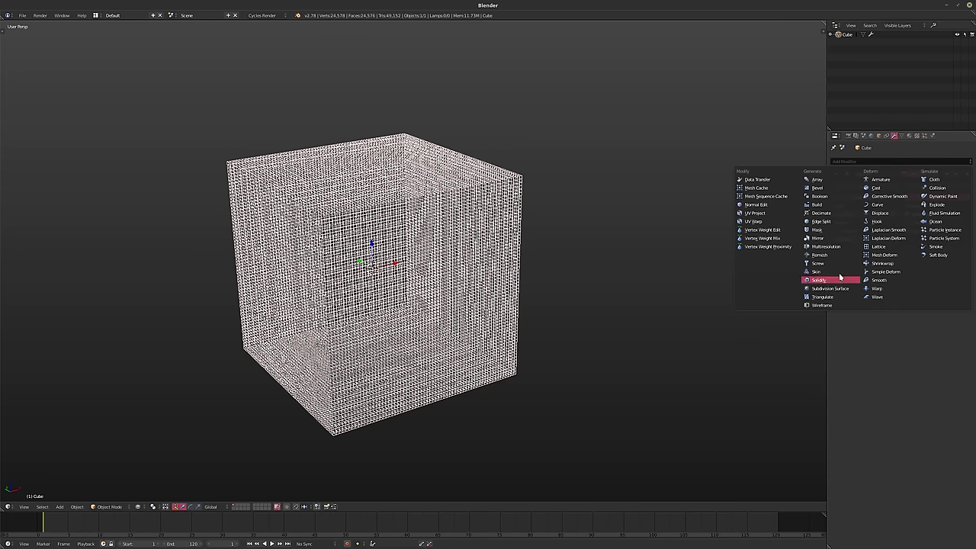
left_click(831, 305)
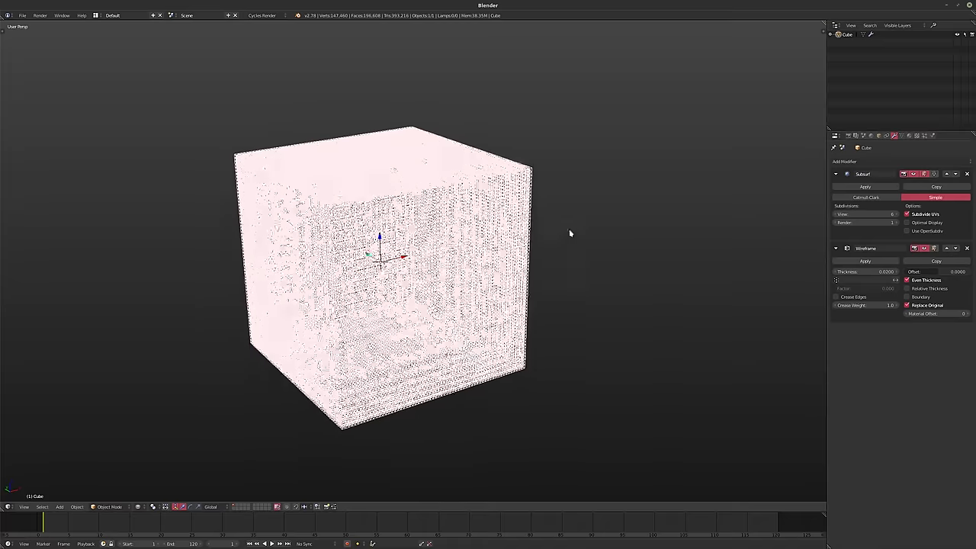
scroll(568, 233, "up", 10)
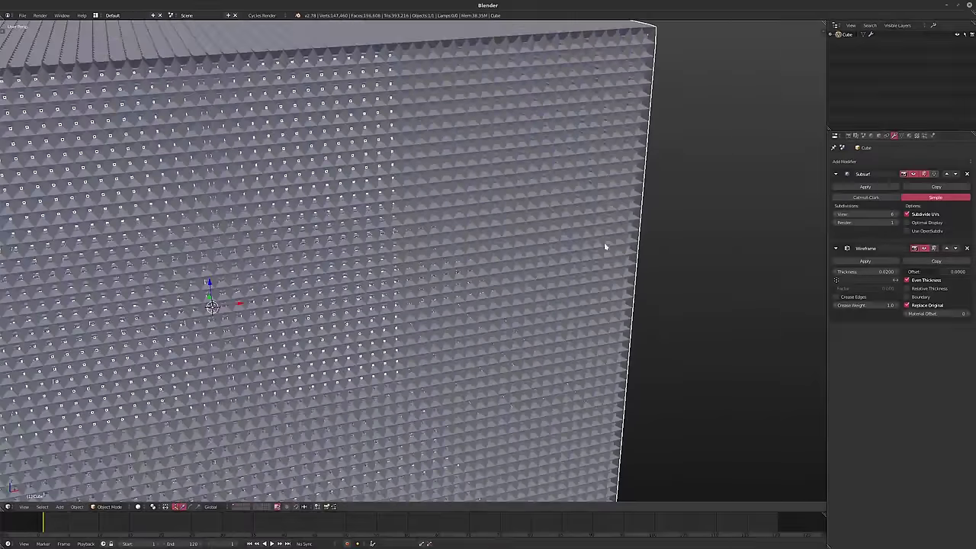
left_click(863, 271)
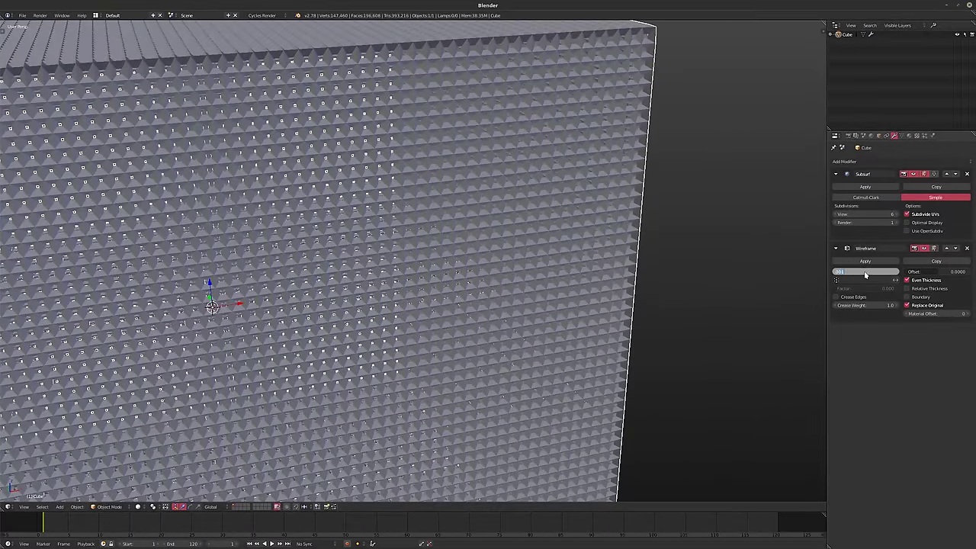
type("0.001")
key("Return")
scroll(397, 263, "down", 8)
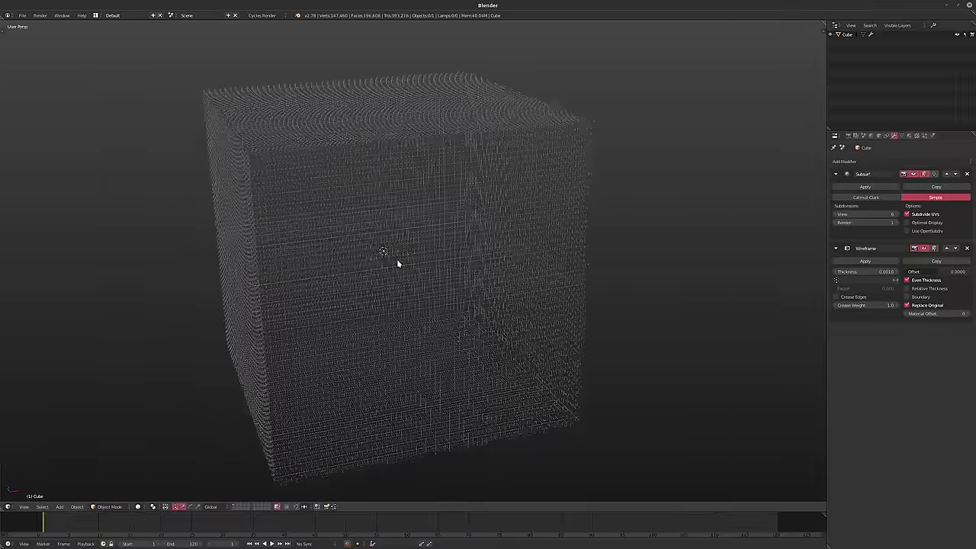
Set the Subdivision Surface modifier's render level to 6
scroll(397, 263, "up", 8)
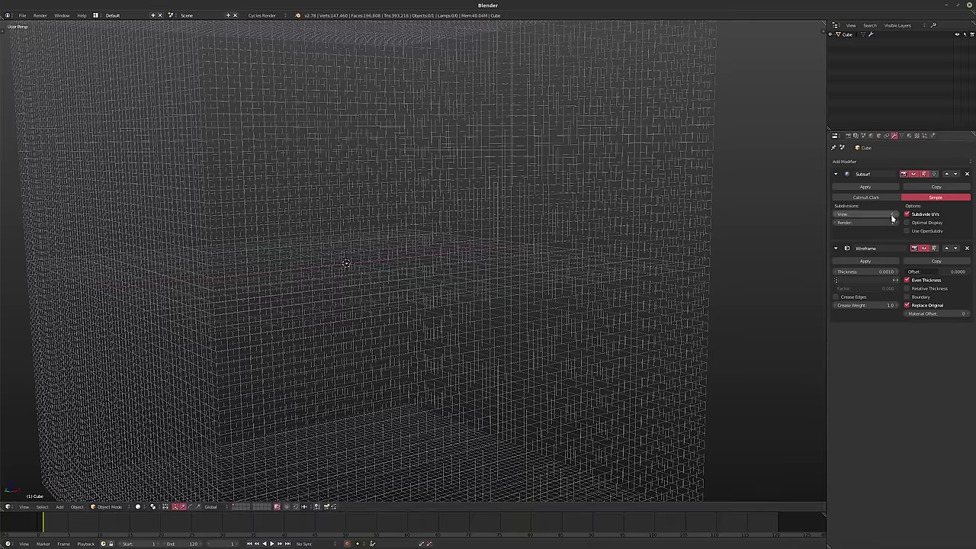
mouse_move(892, 222)
left_mouse_down()
mouse_move(910, 222)
mouse_move(882, 227)
left_mouse_up()
scroll(531, 229, "down", 4)
middle_click_drag(532, 229, 512, 242)
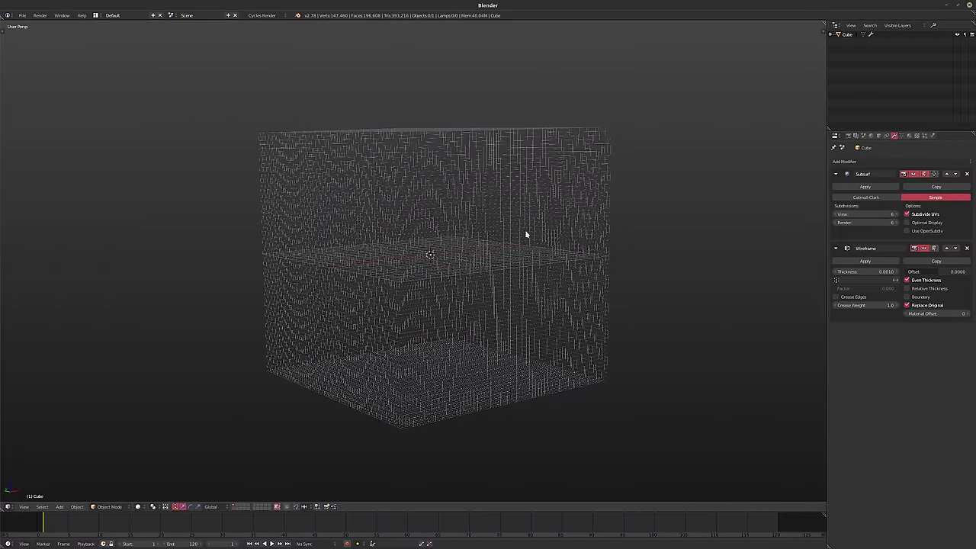
middle_click_drag(525, 235, 547, 269)
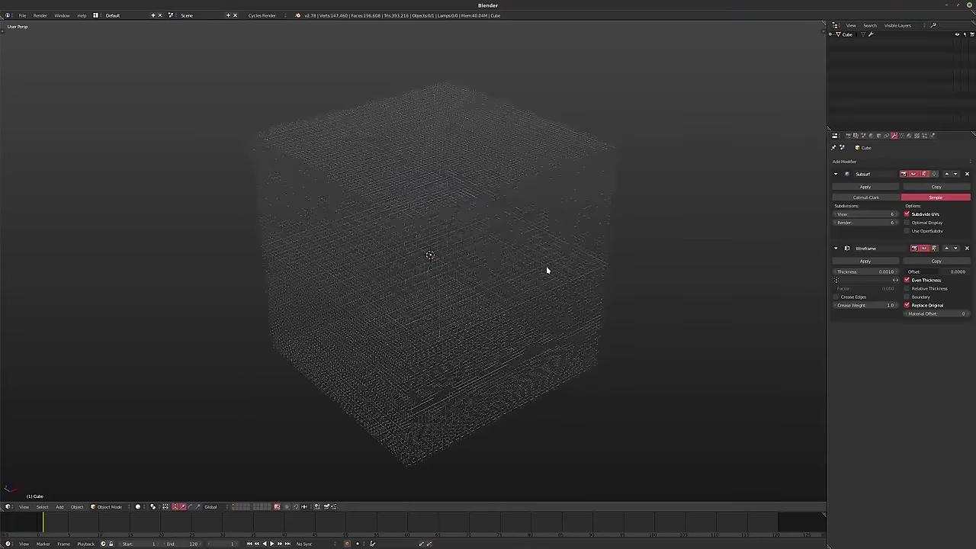
Set the Wireframe modifier's thickness to 0.0005
left_click(851, 273)
type("0")
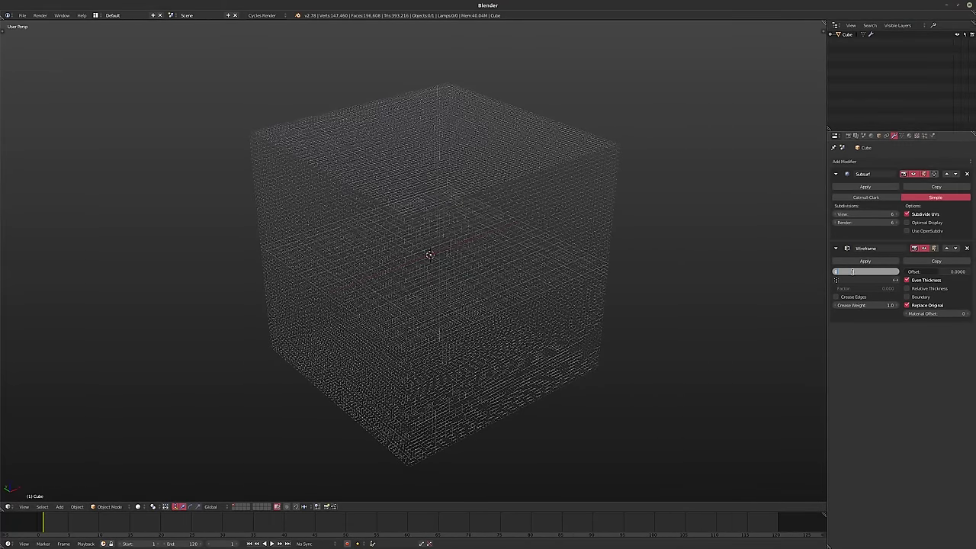
type(".0005")
key("Return")
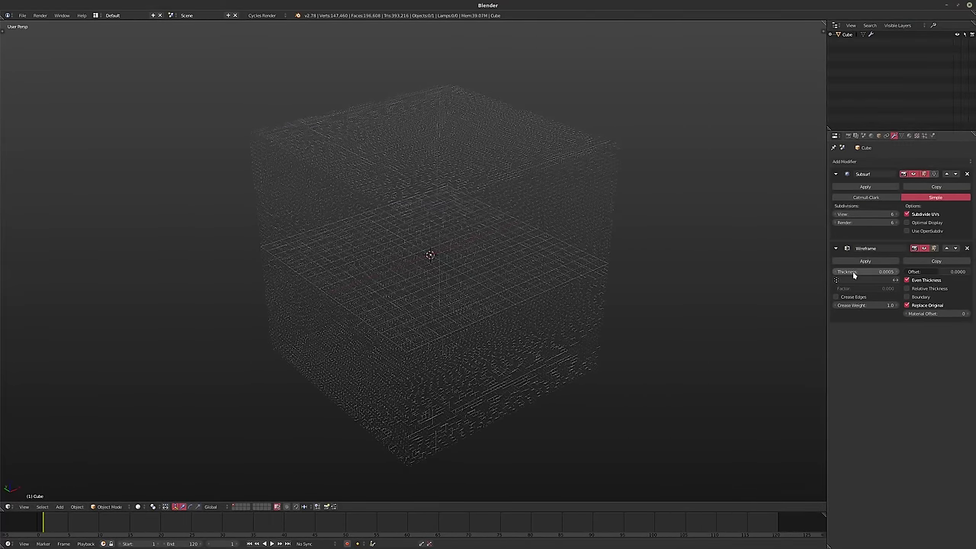
scroll(549, 217, "up", 5)
Apply the cube's Subdivision Surface modifier and add a new one above the Wireframe modifier
left_click(877, 215)
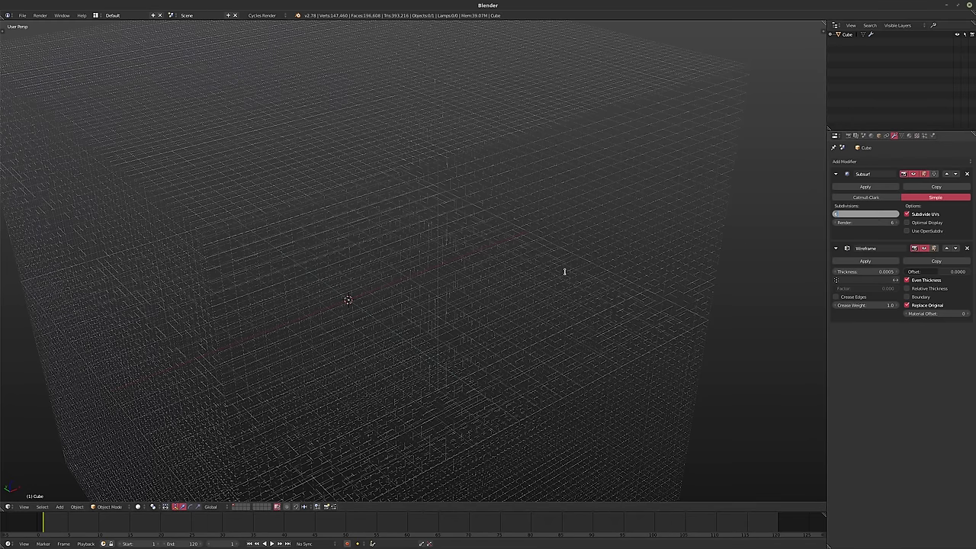
left_click(870, 190)
left_click(869, 189)
middle_click_drag(430, 276, 442, 260, "shift")
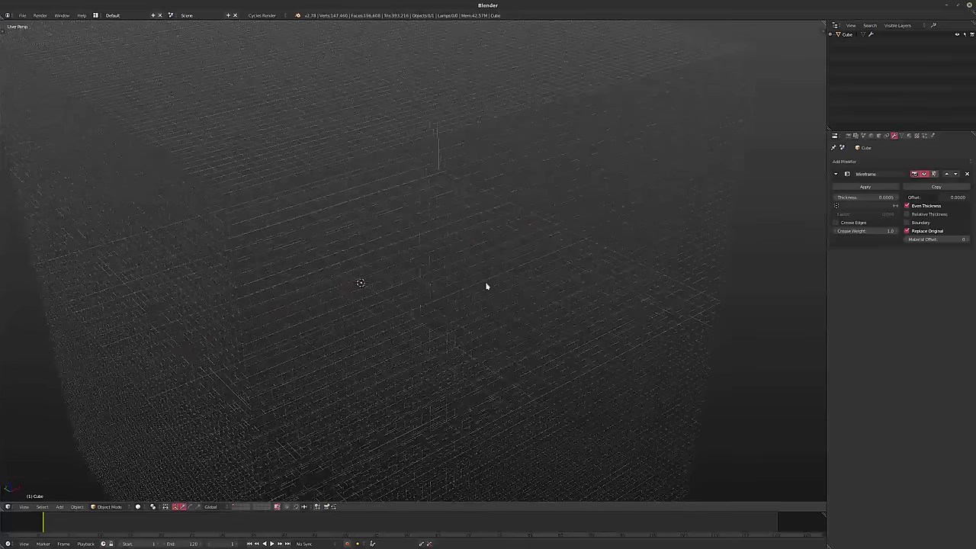
left_click(877, 160)
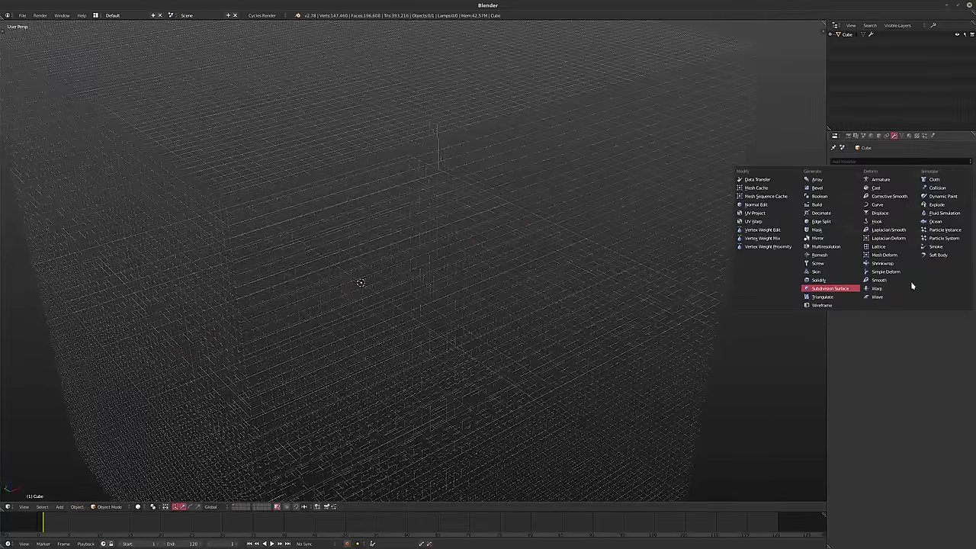
key("Return")
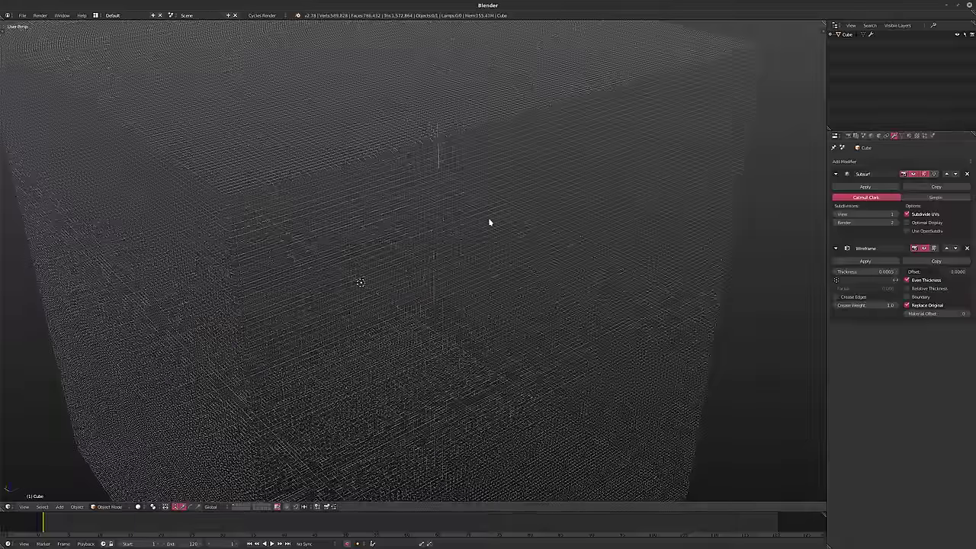
Set the Subdivision Surface modifier's render level to 1
middle_click_drag(490, 222, 529, 236)
scroll(717, 190, "up", 1)
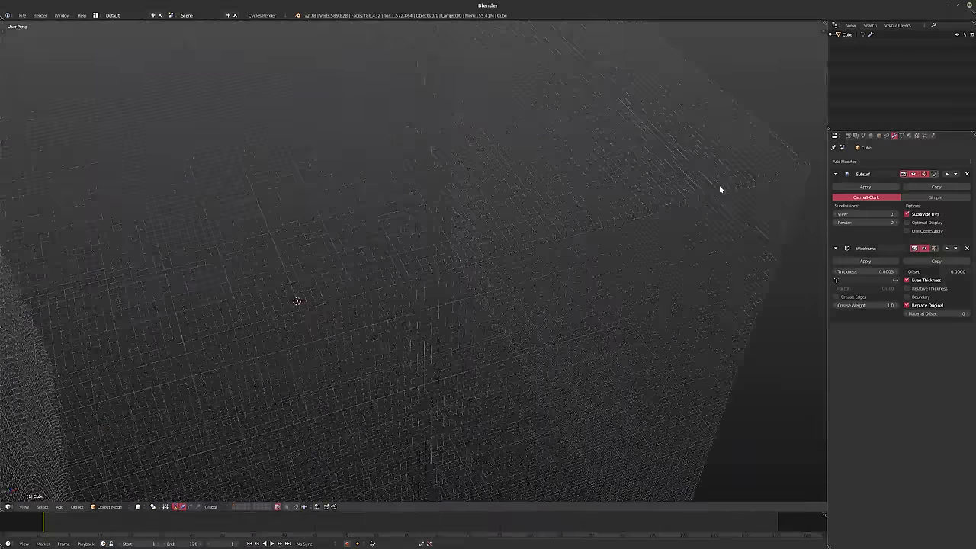
middle_click_drag(719, 189, 503, 212)
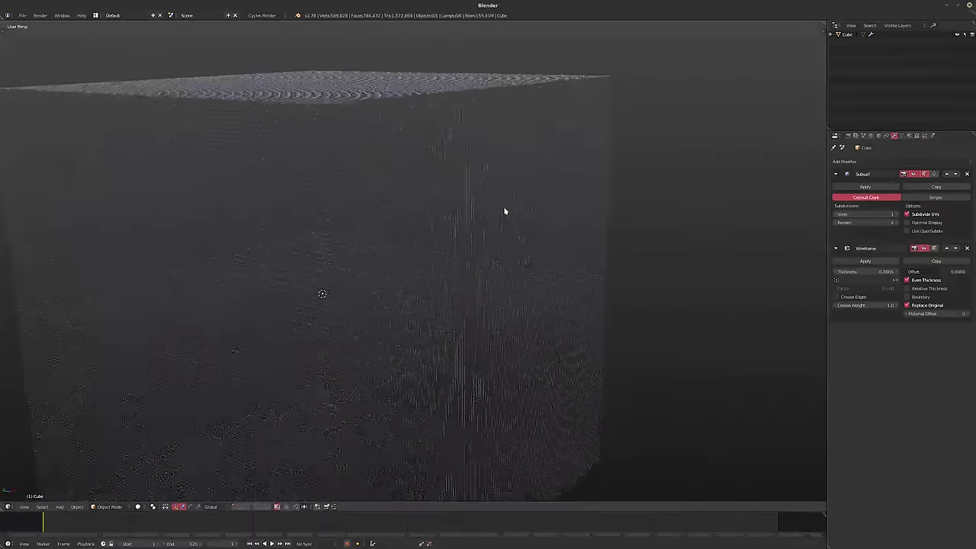
left_click(836, 222)
middle_click_drag(724, 252, 609, 227)
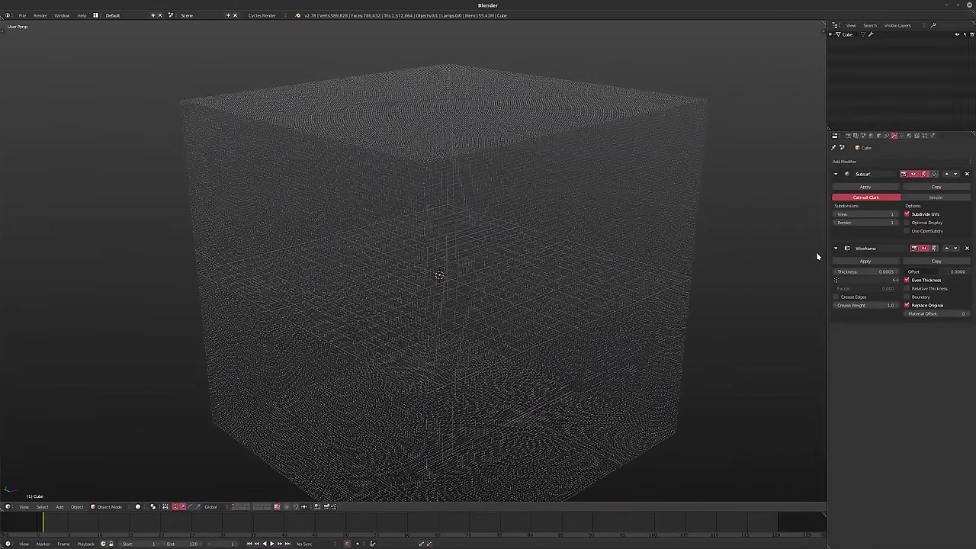
Remove the cube's Subdivision Surface modifier and set the Wireframe modifier's thickness to 0.001
left_click(856, 272)
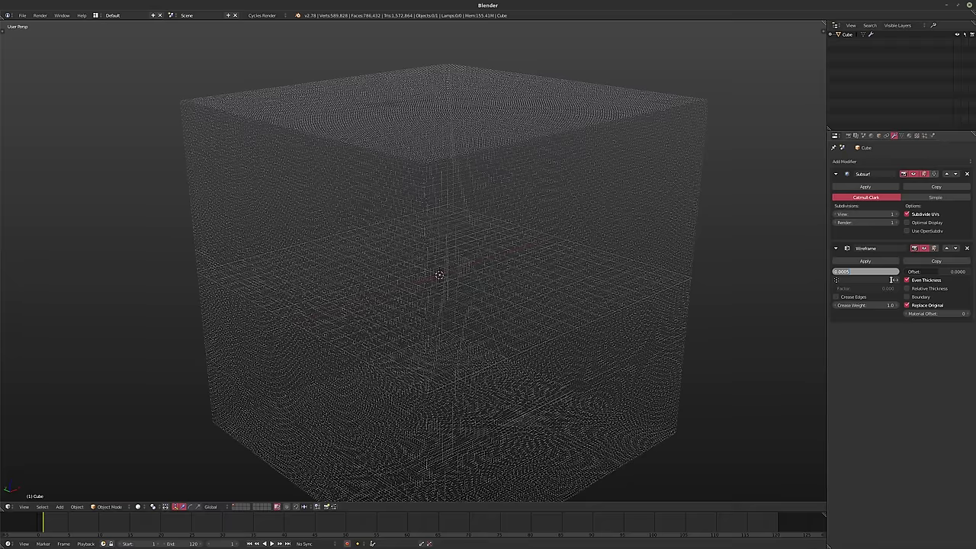
left_click(967, 175)
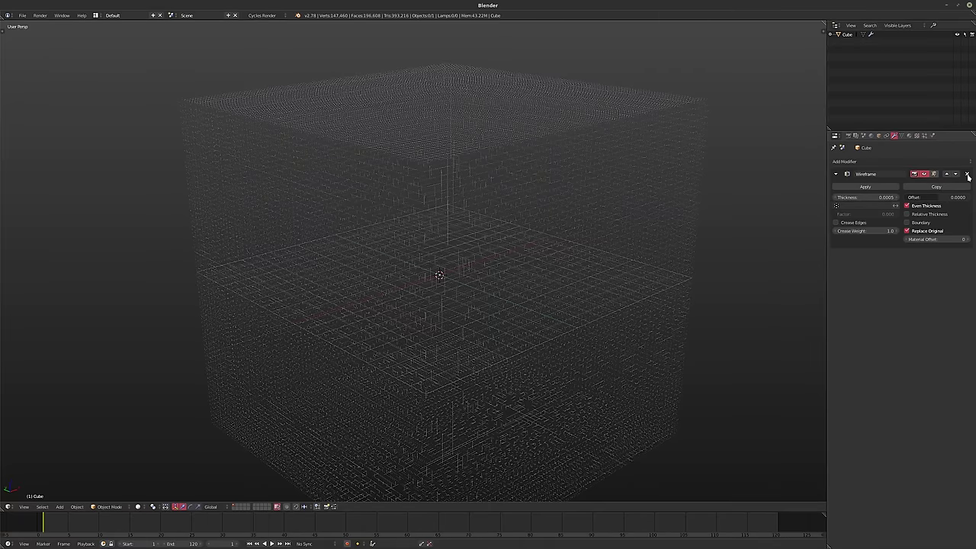
left_click(862, 198)
type("0")
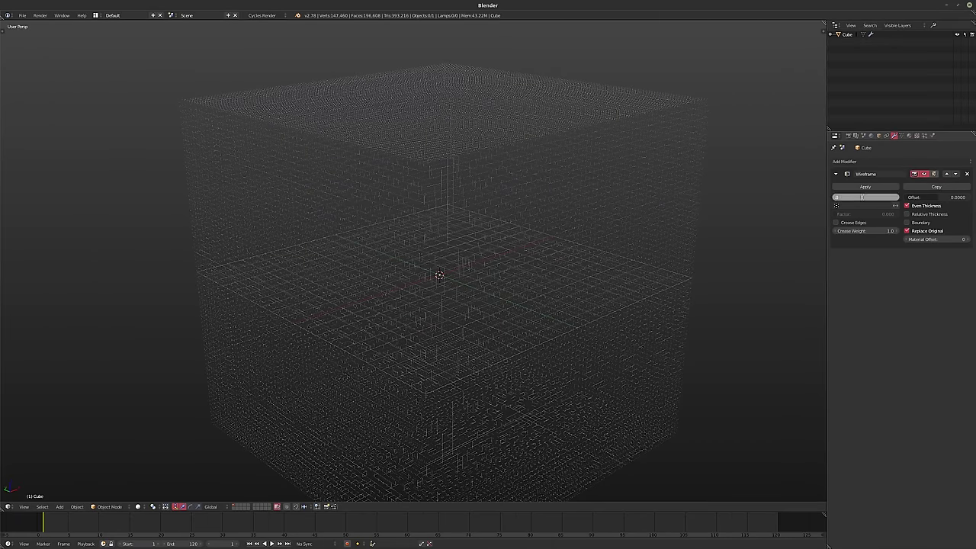
type(".001")
key("Return")
left_click(858, 199)
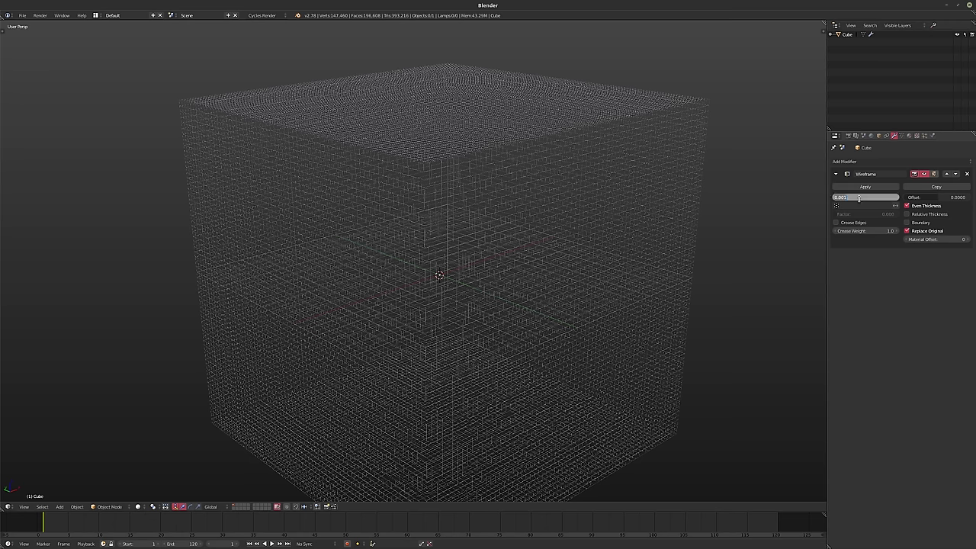
scroll(583, 240, "up", 5)
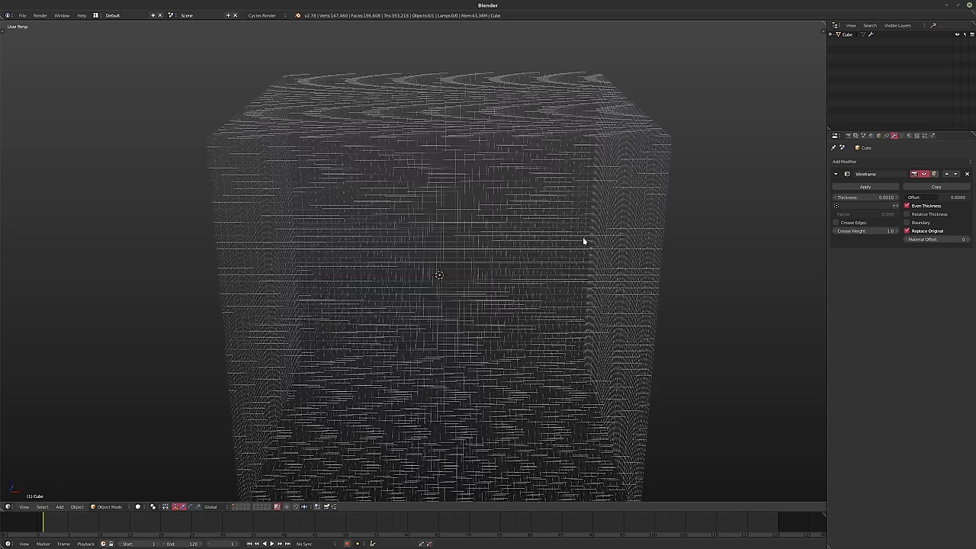
Set the Wireframe modifier's thickness to 0.01
left_click(879, 198)
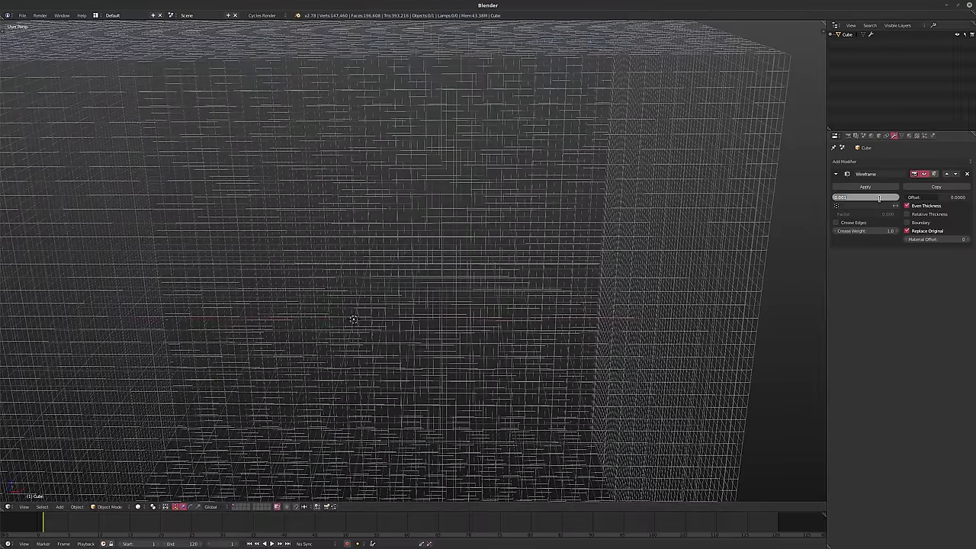
type("0")
key("Return")
scroll(562, 252, "down", 1)
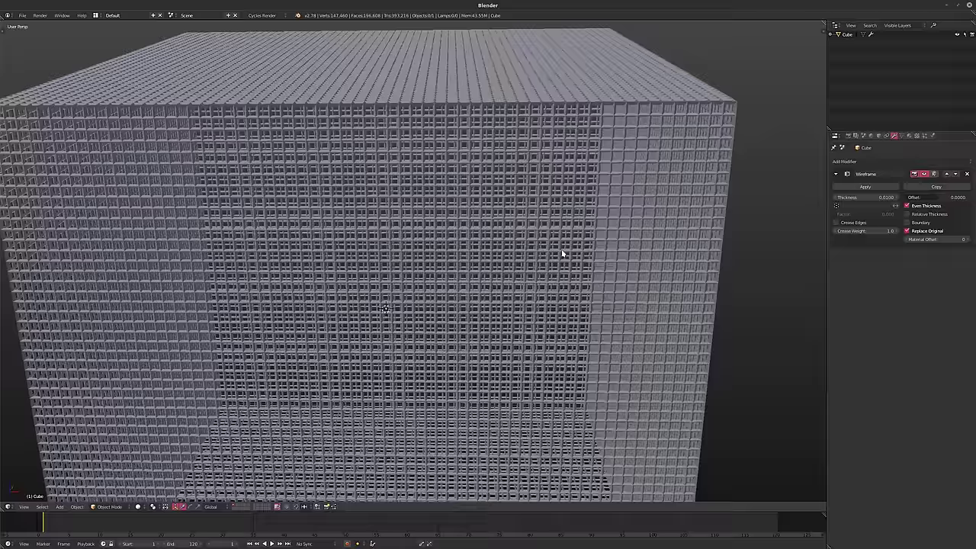
middle_click_drag(562, 253, 570, 263)
left_click(880, 161)
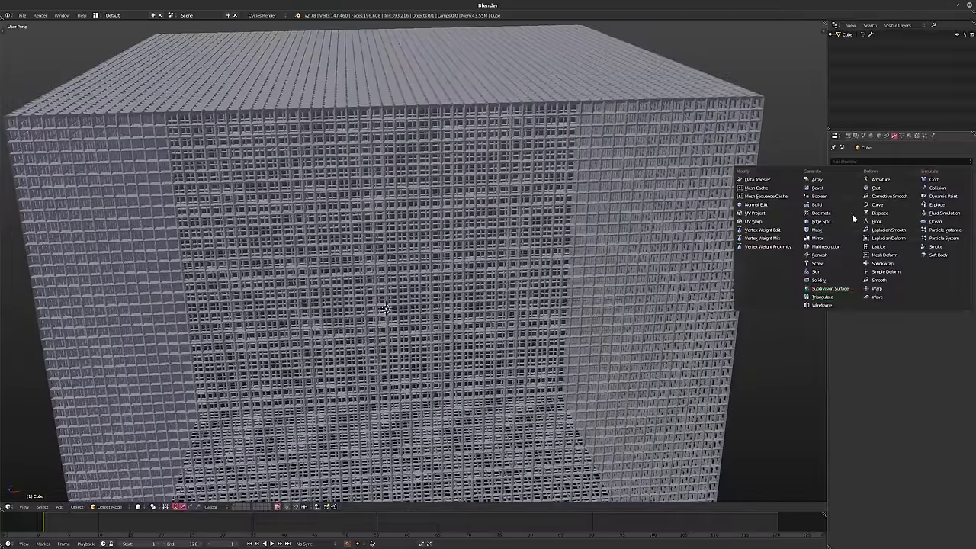
left_click(835, 292)
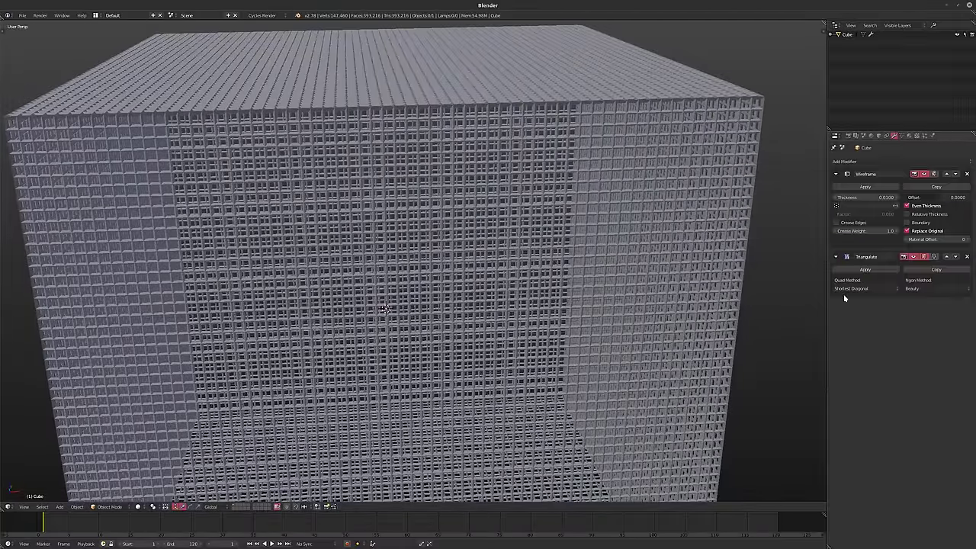
left_click(966, 257)
Add a second Wireframe modifier to the cube and set its thickness to 0.001
left_click(868, 162)
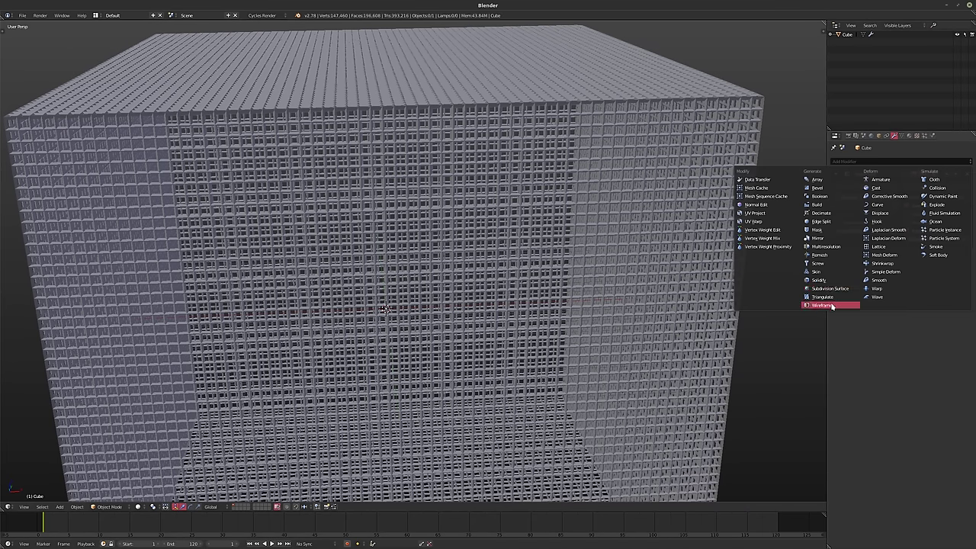
key("Return")
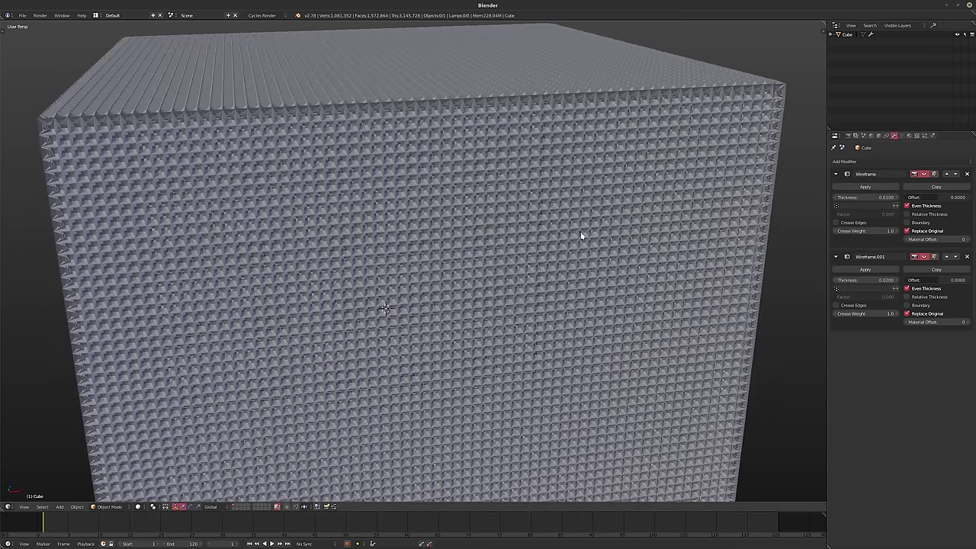
left_click(867, 280)
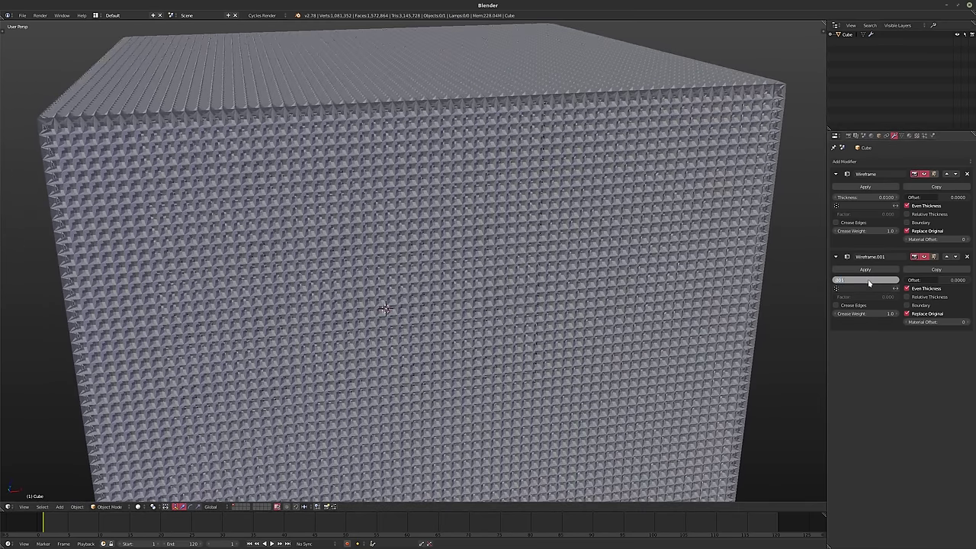
type(".001")
key("Return")
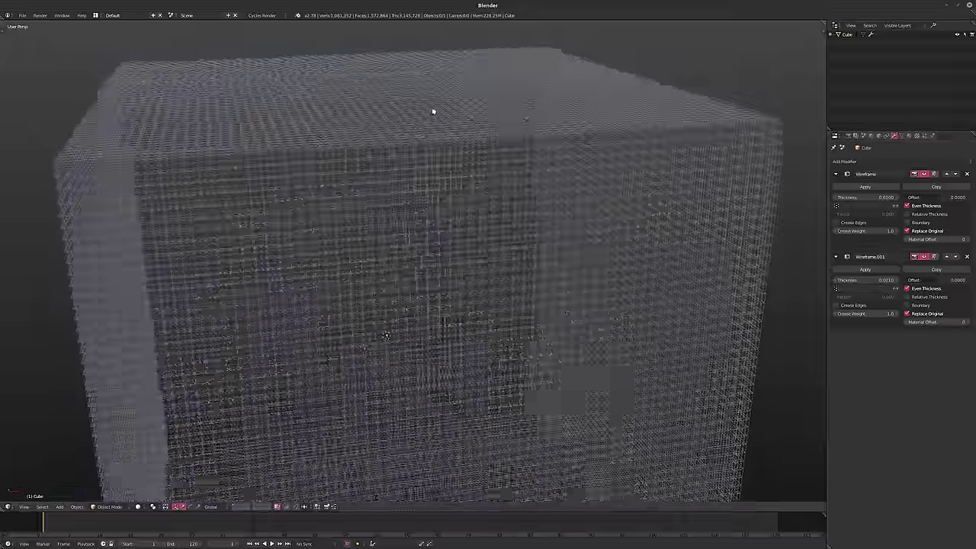
Examine the doubled wireframe lattice up close along the cube's edges and as a whole
middle_click_drag(433, 111, 488, 114)
scroll(575, 124, "up", 3)
middle_click_drag(574, 124, 530, 217, "shift")
scroll(519, 206, "up", 5)
scroll(526, 209, "up", 1)
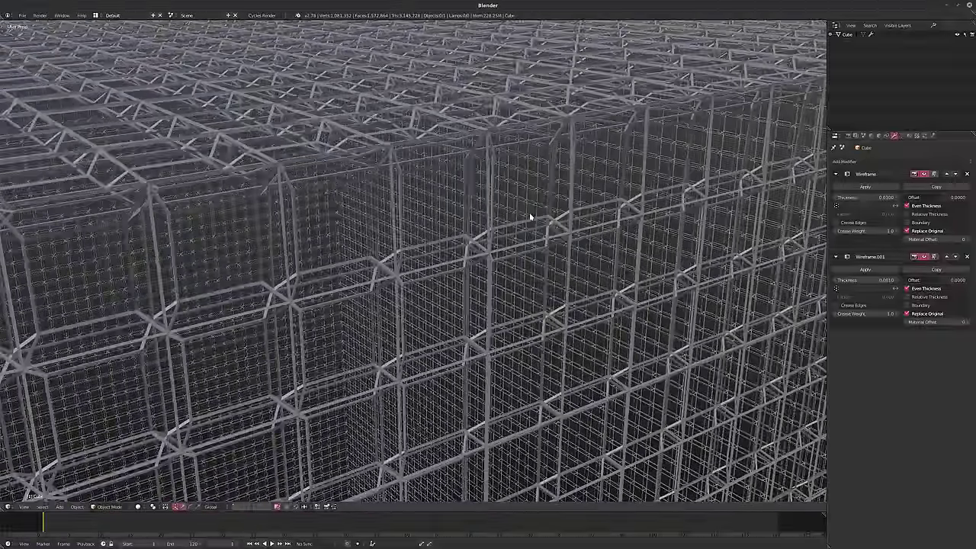
scroll(529, 218, "down", 2)
scroll(524, 212, "down", 2)
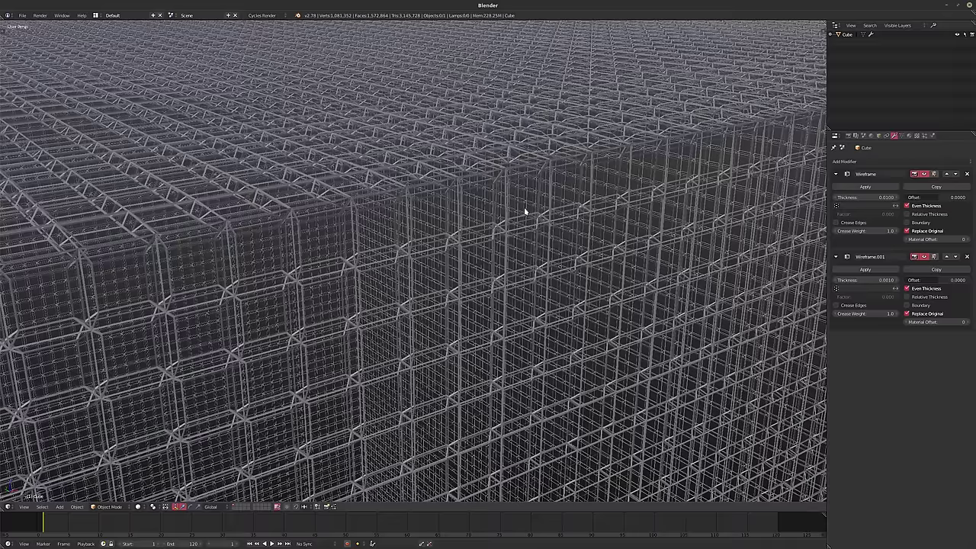
scroll(524, 212, "down", 10)
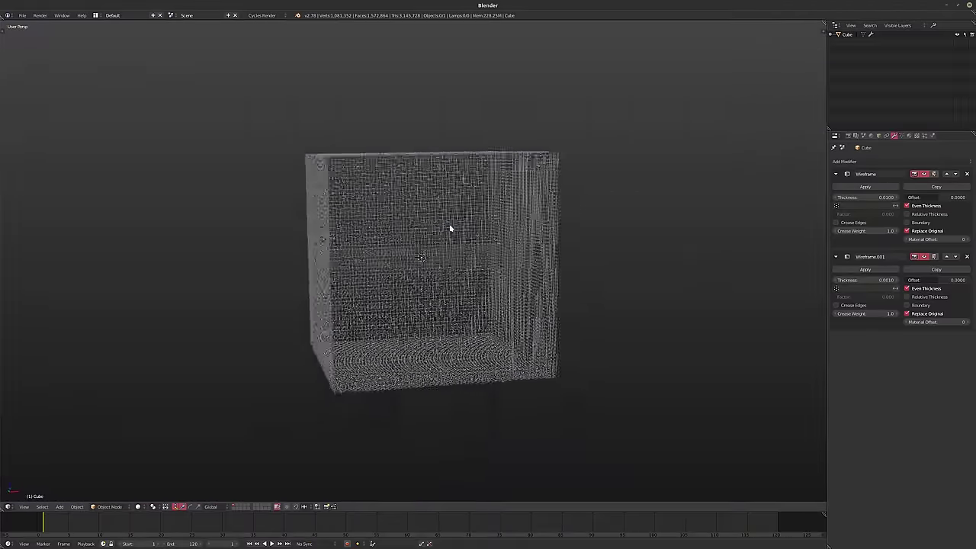
scroll(448, 240, "up", 10)
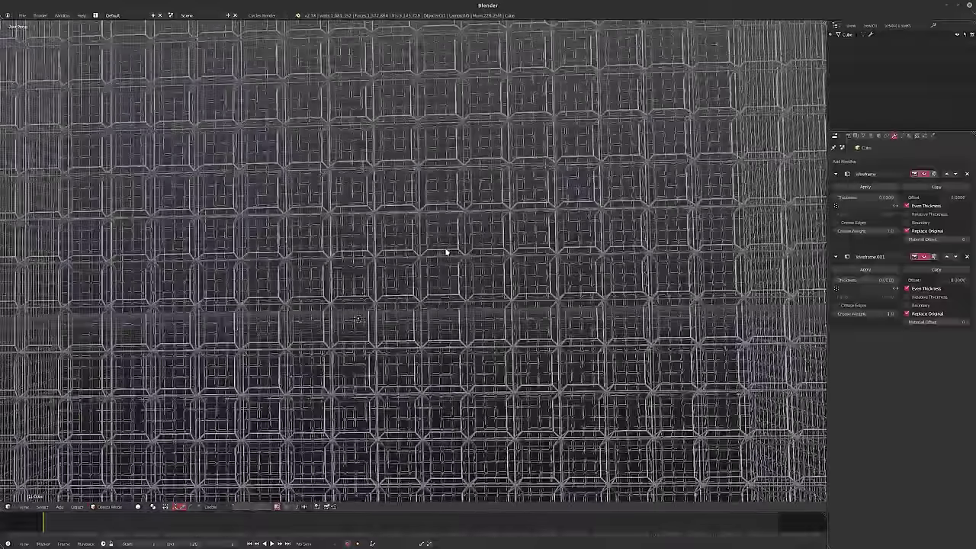
Add a Subdivision Surface modifier and place it between the two Wireframe modifiers
left_click(899, 162)
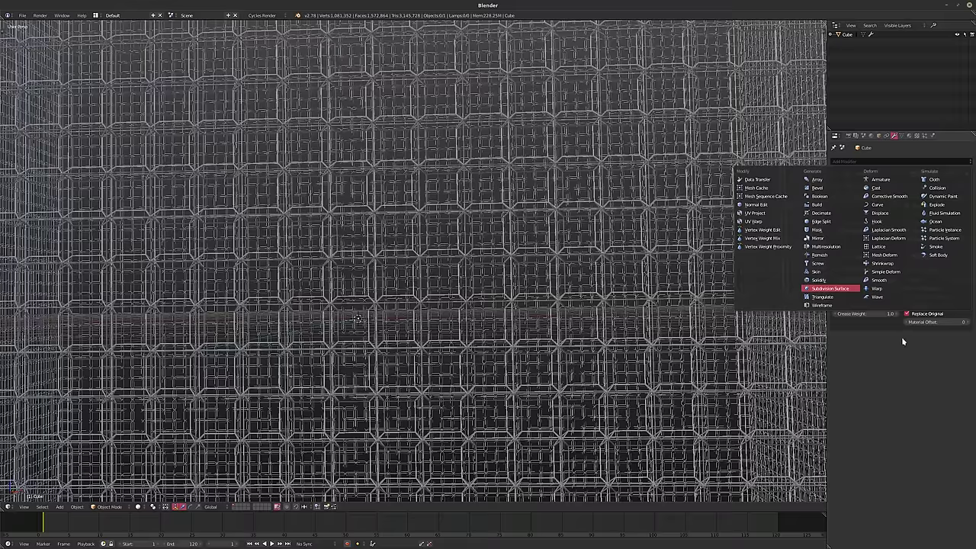
key("Return")
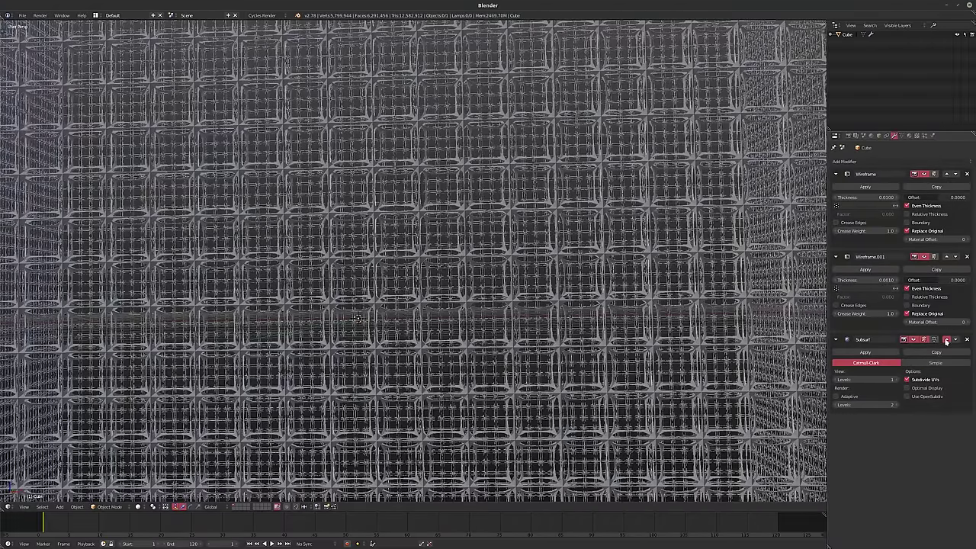
left_click(955, 256)
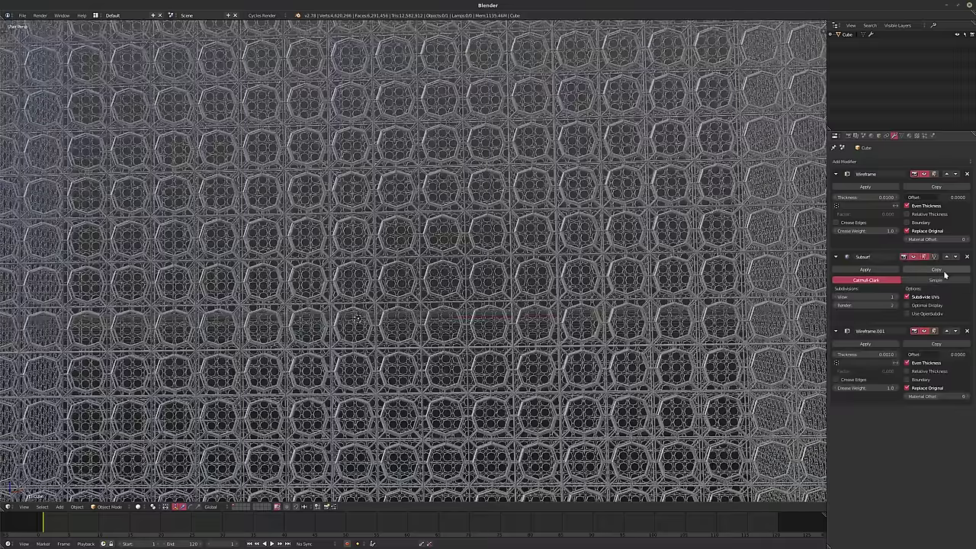
Inspect the rounded lattice on the cube's faces and set the second Wireframe modifier's thickness to 0.0005
scroll(526, 282, "down", 3)
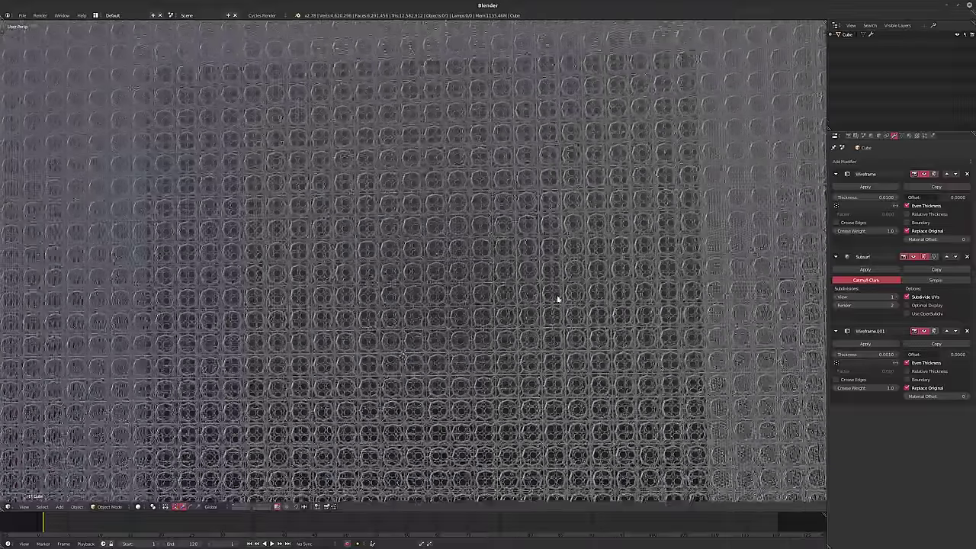
middle_click_drag(557, 299, 562, 292)
scroll(519, 198, "down", 6)
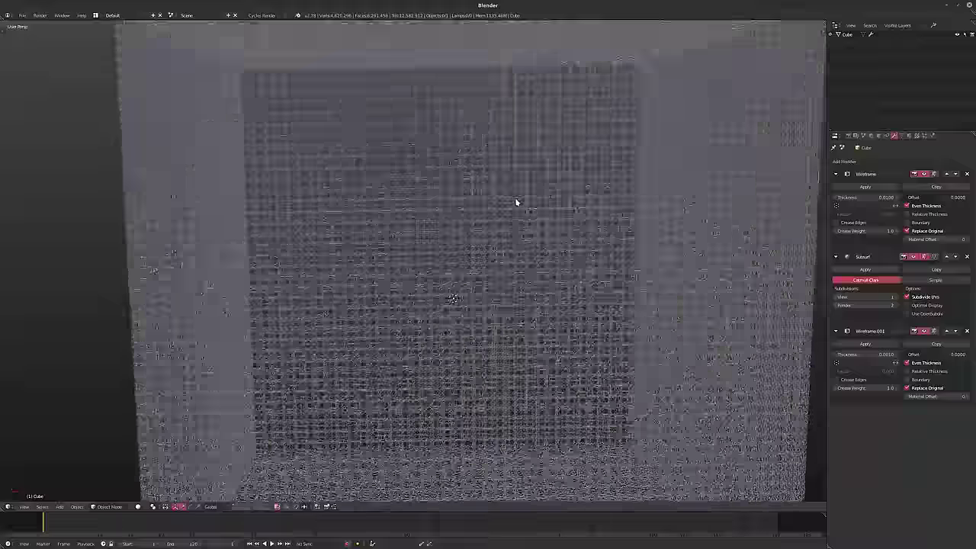
scroll(408, 227, "up", 6)
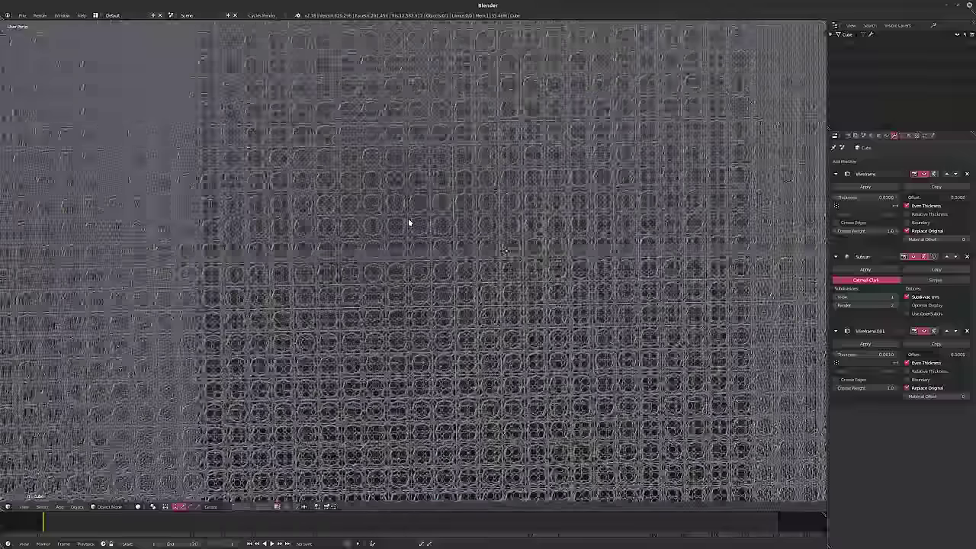
middle_click_drag(407, 221, 544, 239)
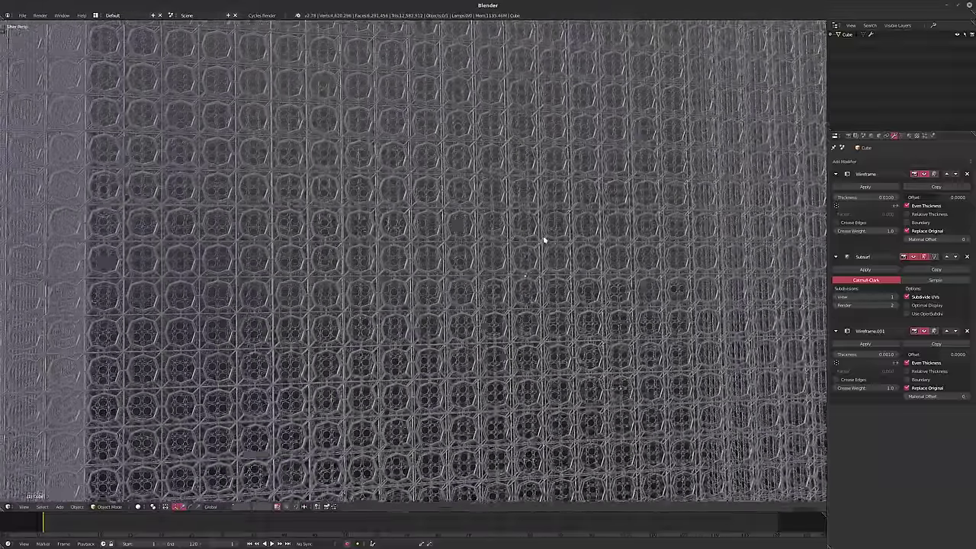
scroll(571, 222, "up", 5)
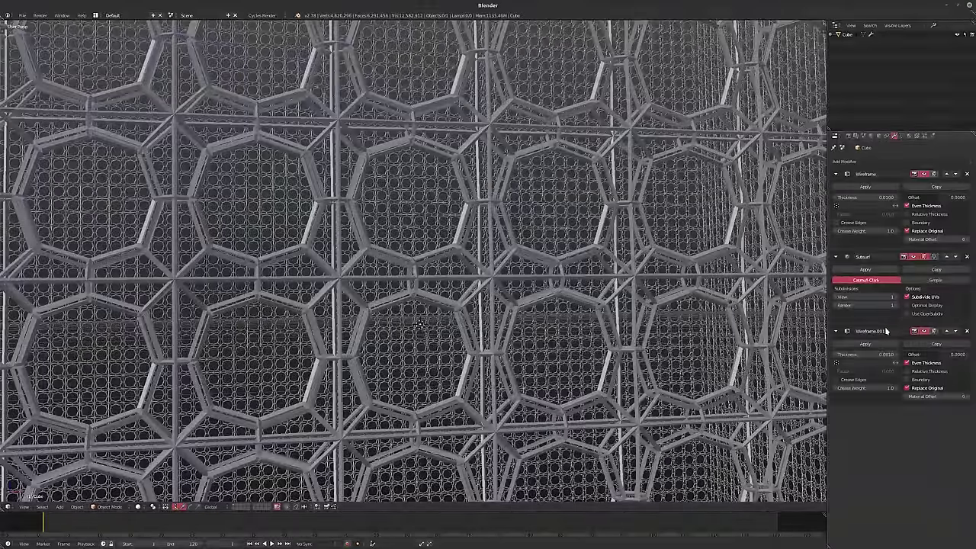
left_click(872, 352)
type("0.005")
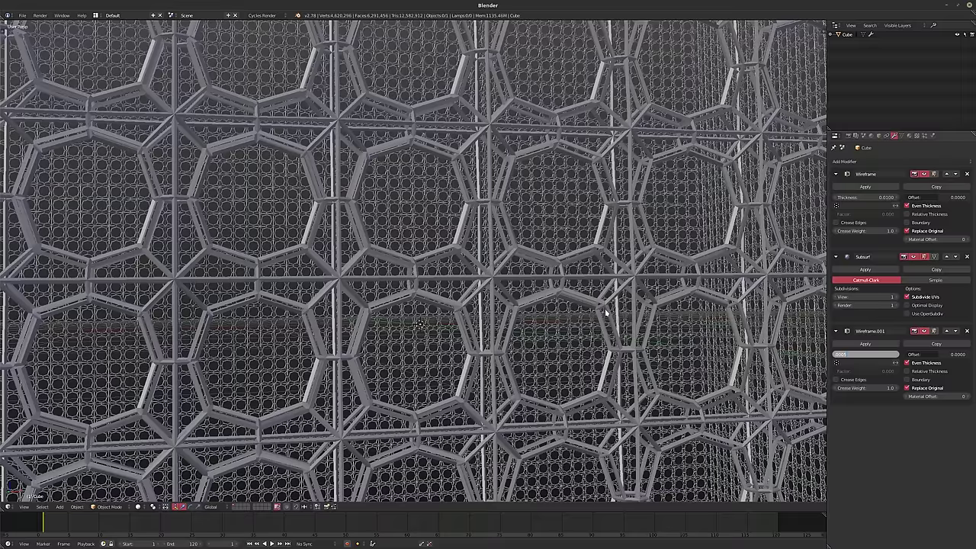
key("Return")
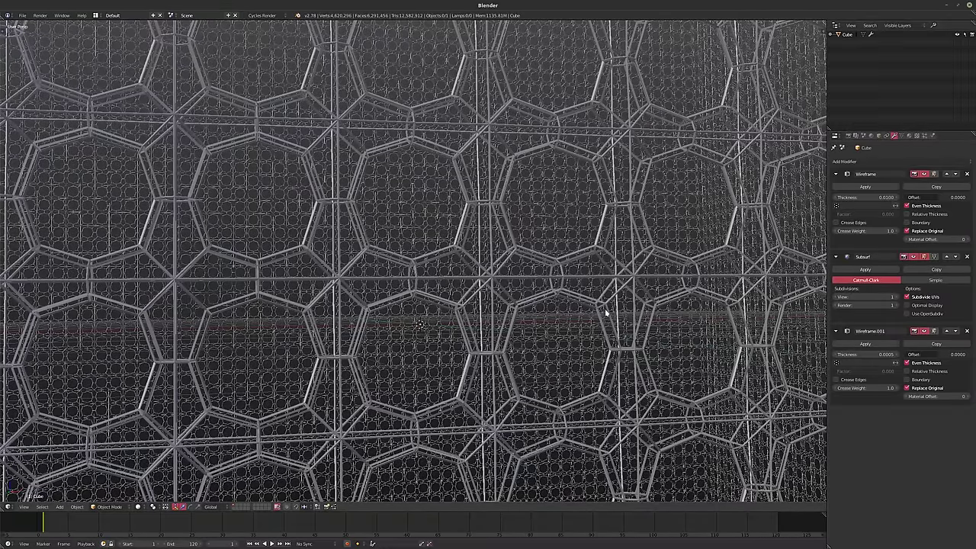
Set the first Wireframe modifier's thickness to 0.025 and check the lattice on the cube's surface
scroll(606, 312, "down", 10)
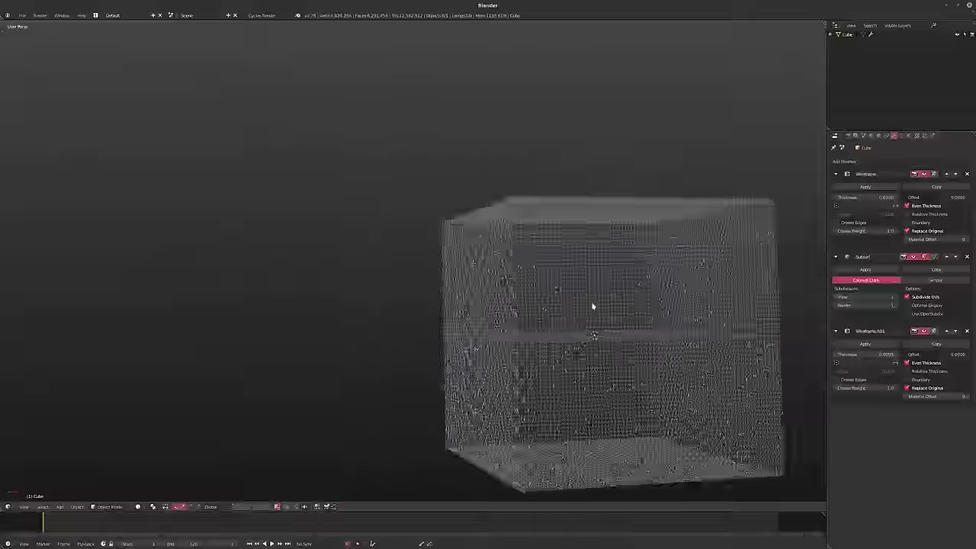
scroll(592, 305, "up", 10)
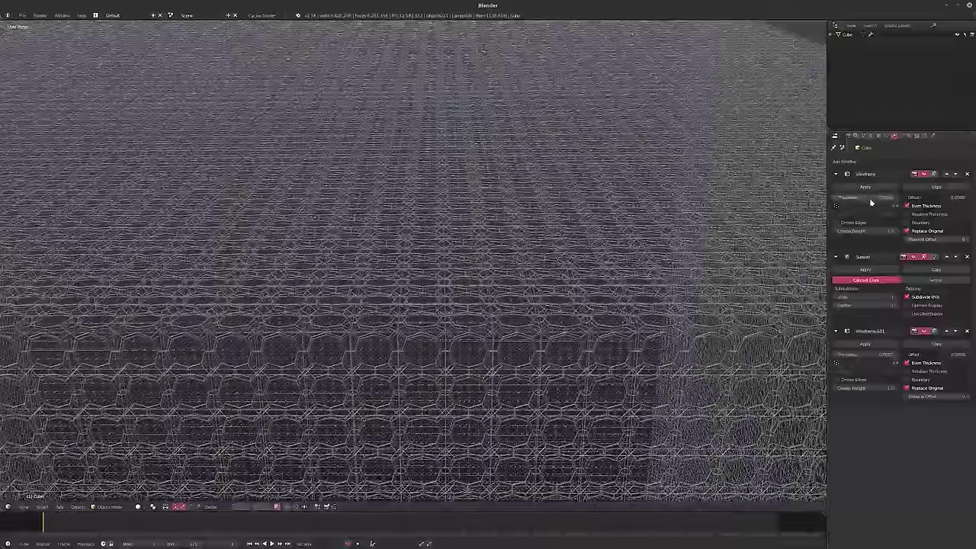
left_click(871, 201)
type(".025")
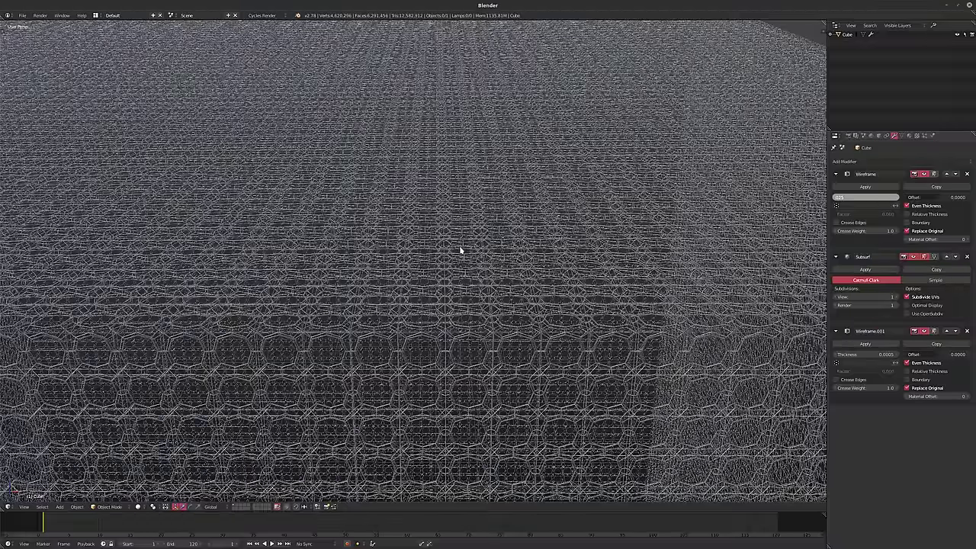
key("Return")
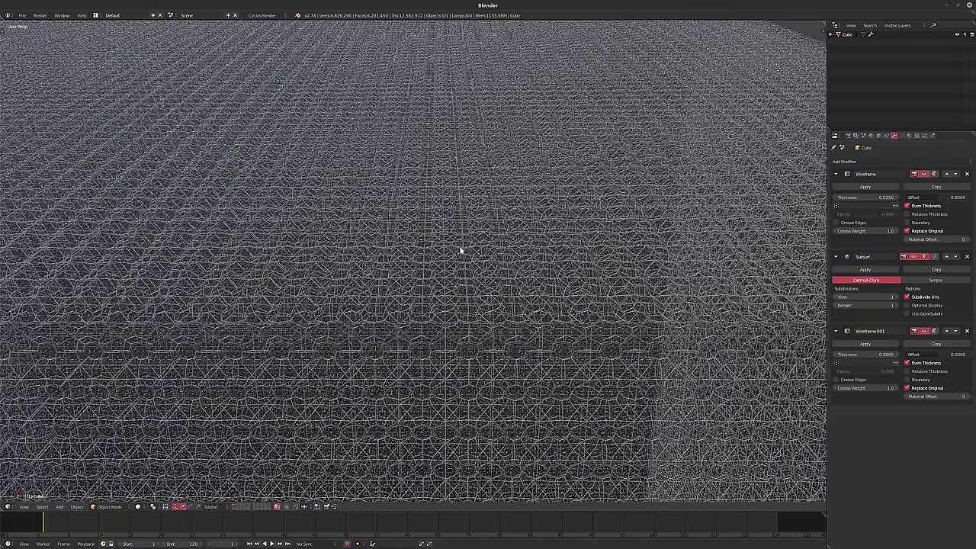
scroll(464, 254, "down", 4)
scroll(468, 257, "up", 4)
middle_click_drag(518, 276, 538, 308)
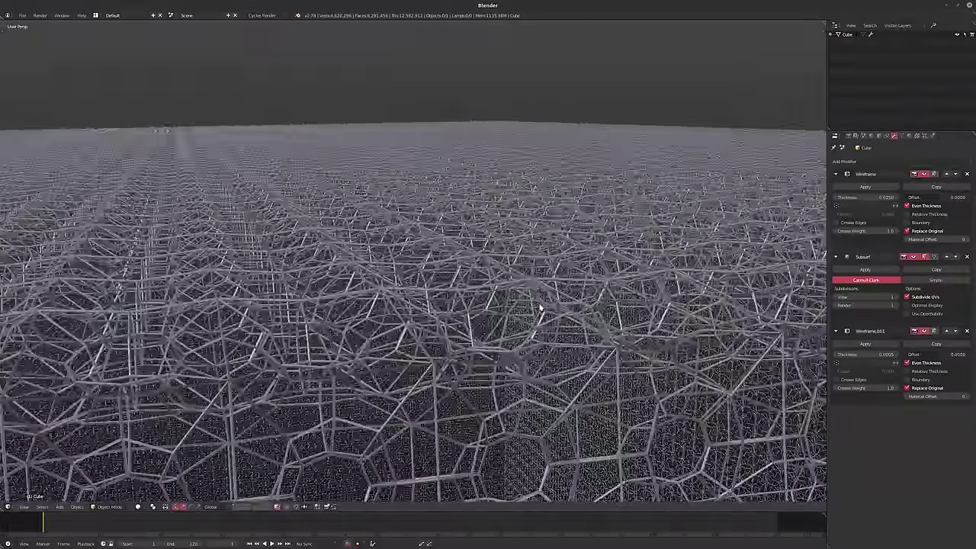
Examine the rounded wire lattice up close along the cube's faces and edges and as a whole
scroll(540, 307, "down", 6)
middle_click_drag(460, 333, 409, 322, "shift")
scroll(484, 294, "down", 4)
scroll(533, 309, "up", 6)
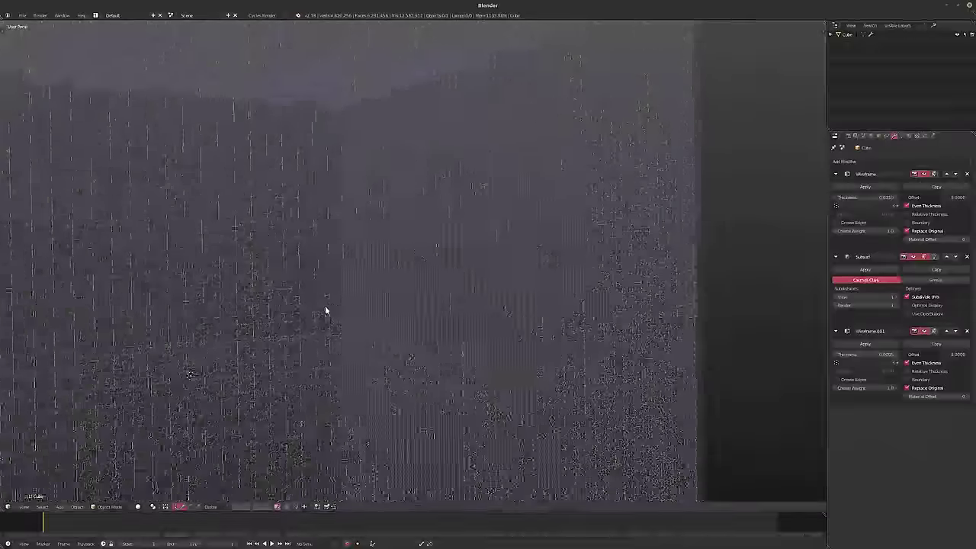
scroll(711, 292, "up", 5)
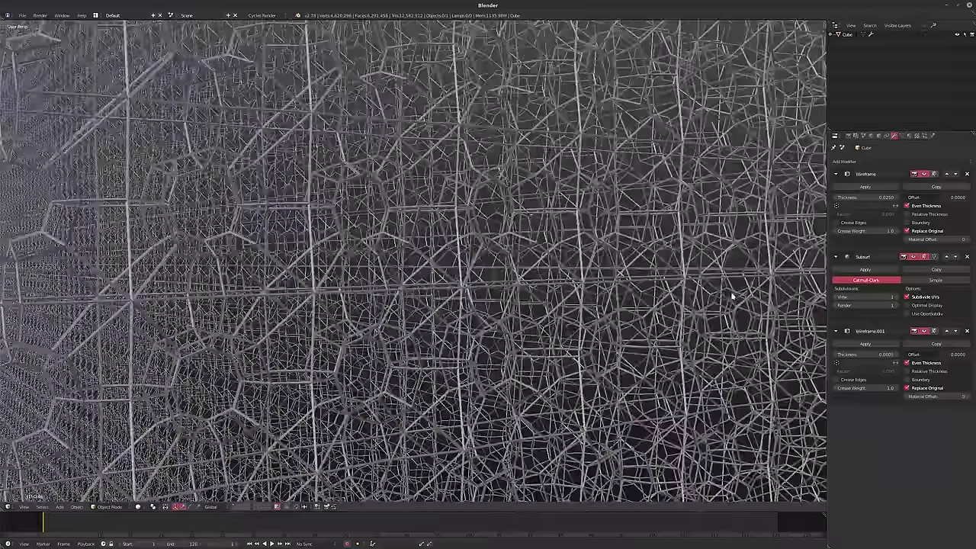
middle_click_drag(731, 294, 639, 302)
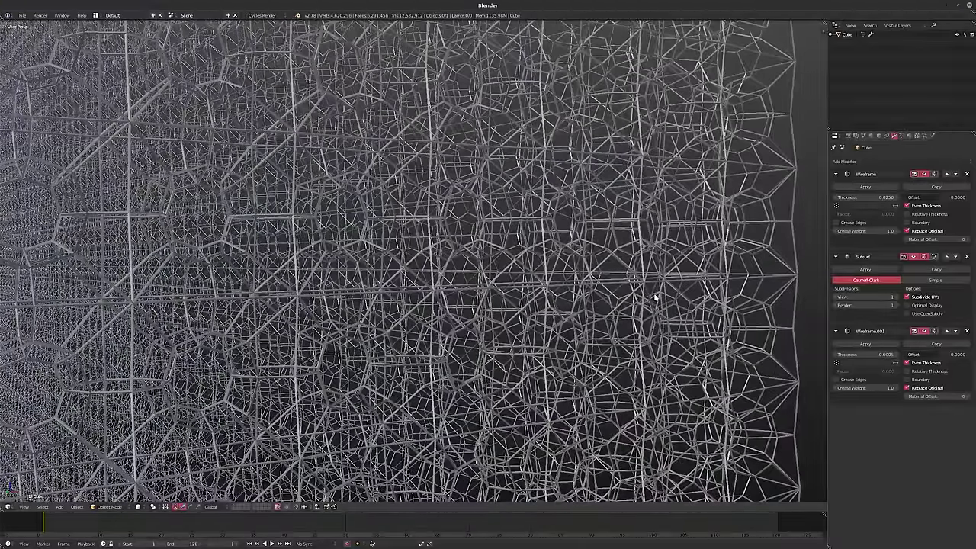
scroll(654, 297, "down", 10)
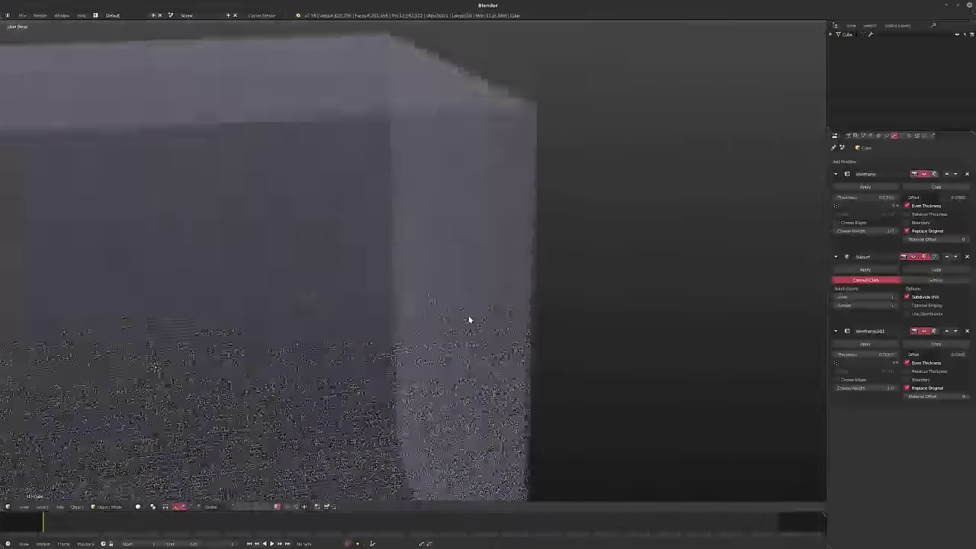
scroll(469, 321, "up", 8)
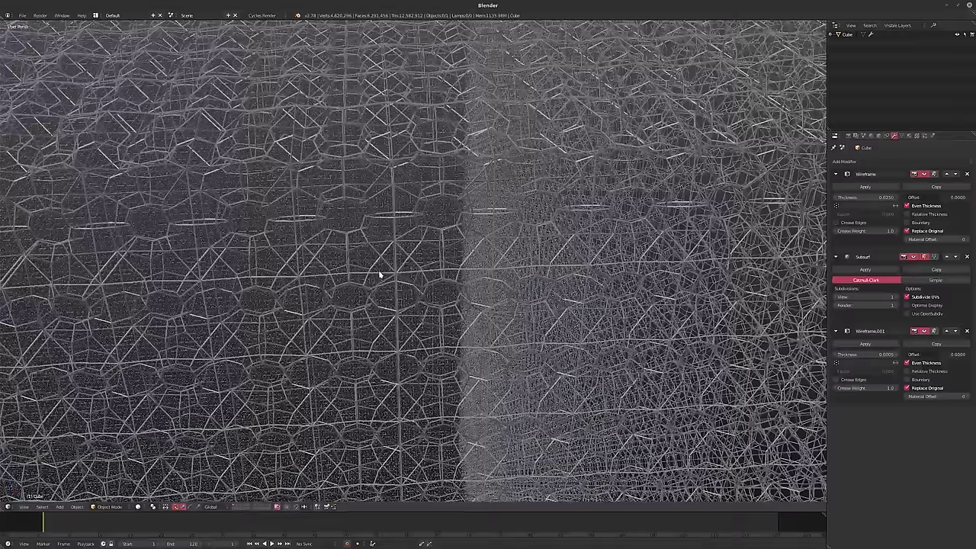
scroll(379, 273, "down", 8)
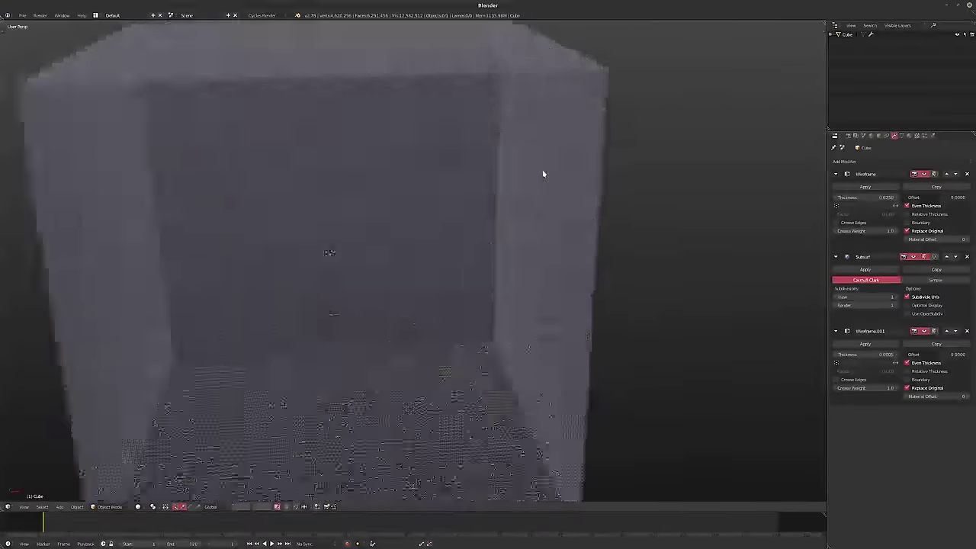
scroll(543, 174, "down", 5)
scroll(492, 260, "up", 2)
middle_click_drag(475, 263, 511, 270)
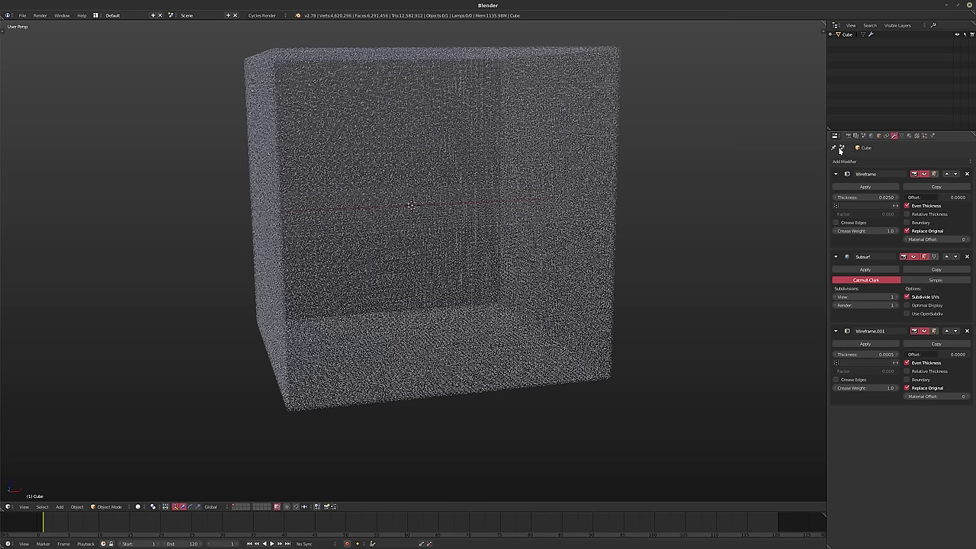
Add a second cube mesh at the lattice's centre and scale its geometry up in Edit Mode until it nearly fills the lattice
key("shift+a")
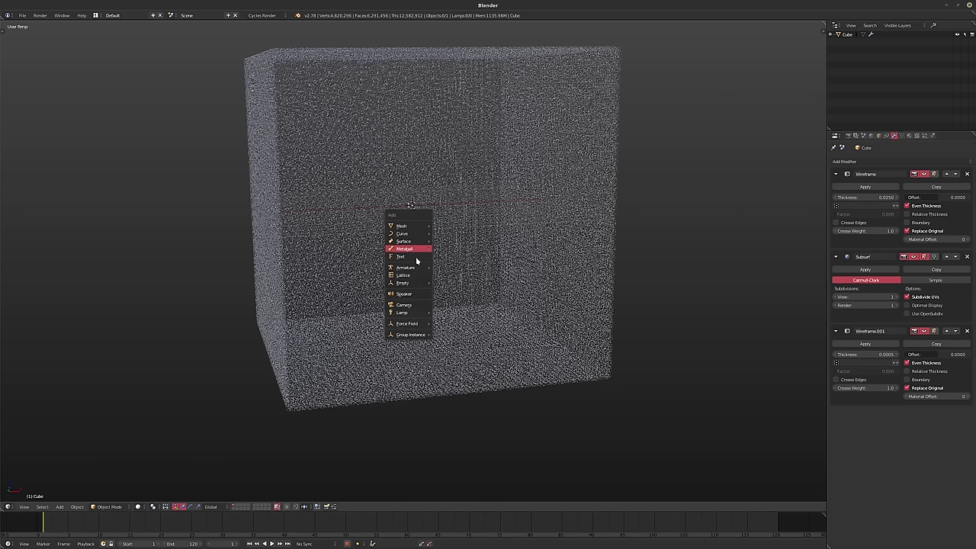
mouse_move(408, 225)
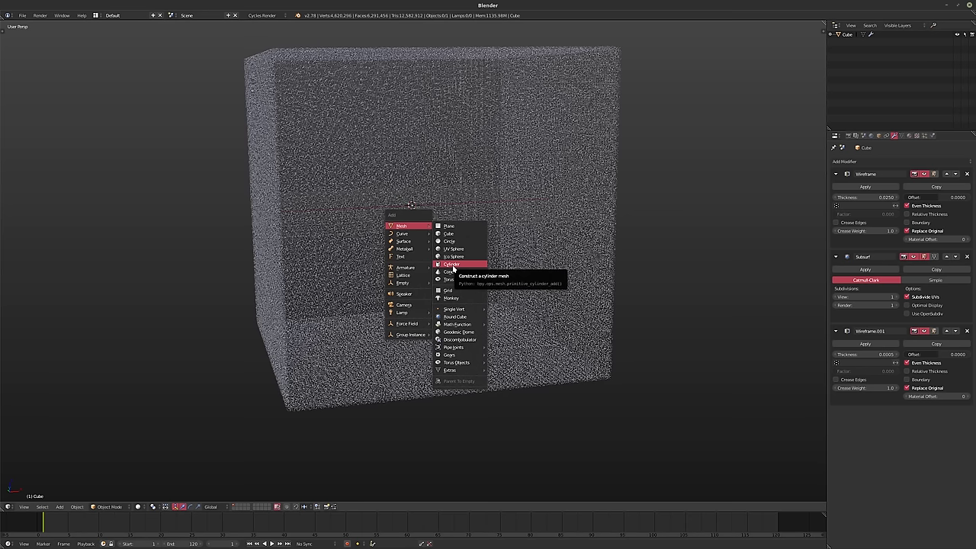
left_click(449, 233)
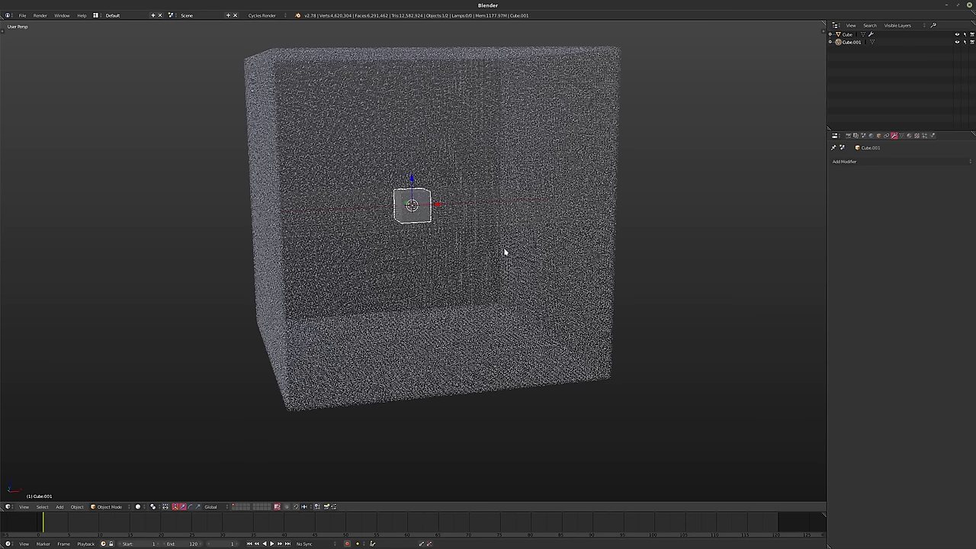
middle_click_drag(503, 251, 488, 271)
key("Tab")
key("s")
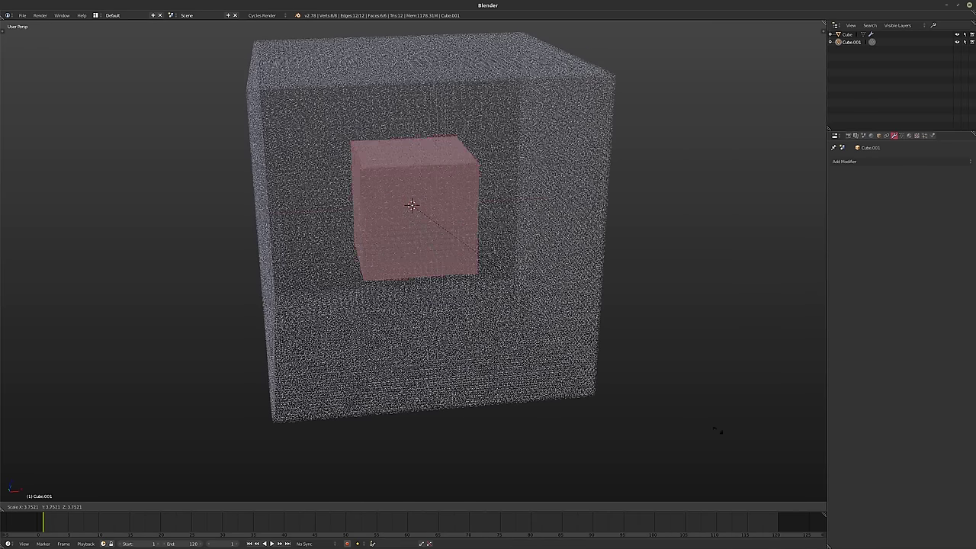
key("Escape")
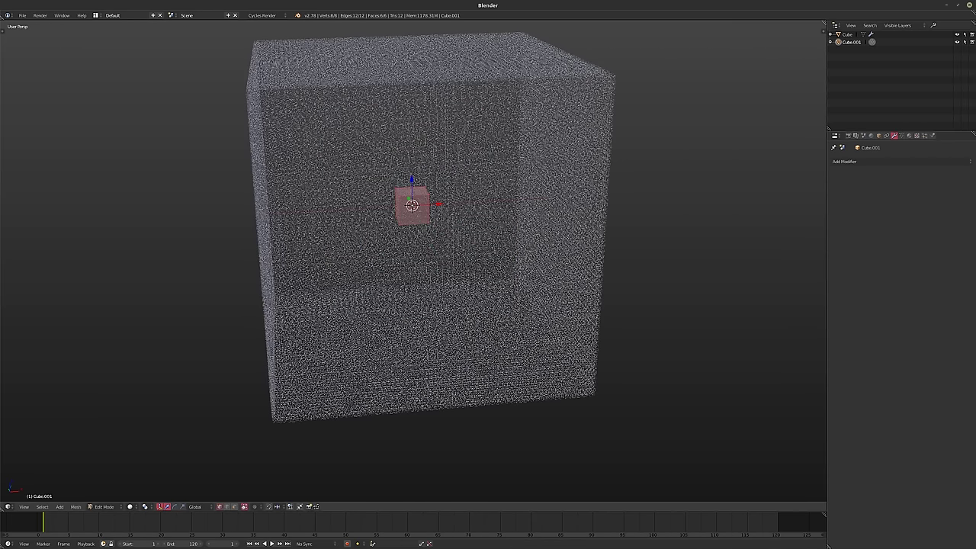
key("s")
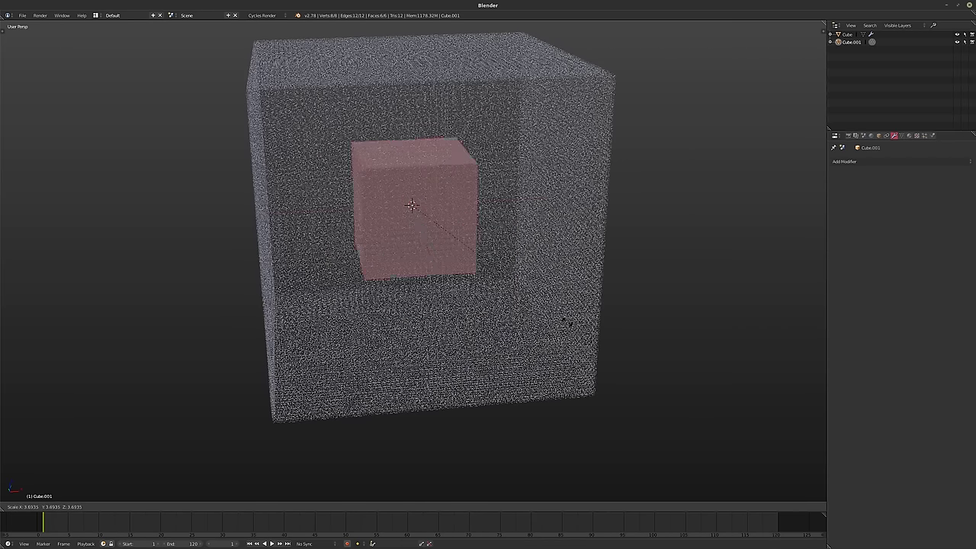
left_click(766, 476)
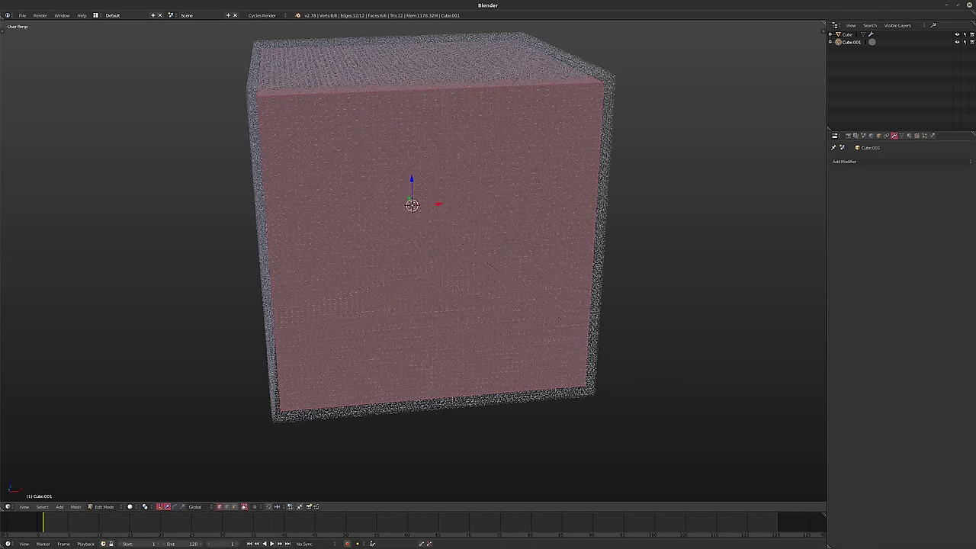
Scale the inner cube's geometry by about 1.03 so its faces sit closer to the lattice's outer surface
middle_click_drag(590, 92, 509, 234, "shift")
scroll(490, 127, "up", 3)
middle_click_drag(518, 287, 563, 227)
scroll(533, 233, "up", 2)
middle_click_drag(168, 195, 163, 190)
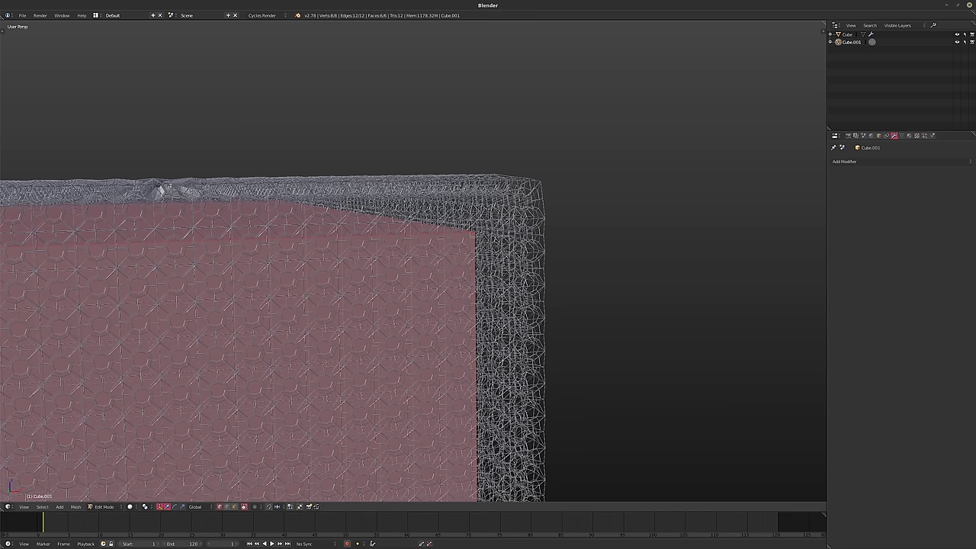
key("s")
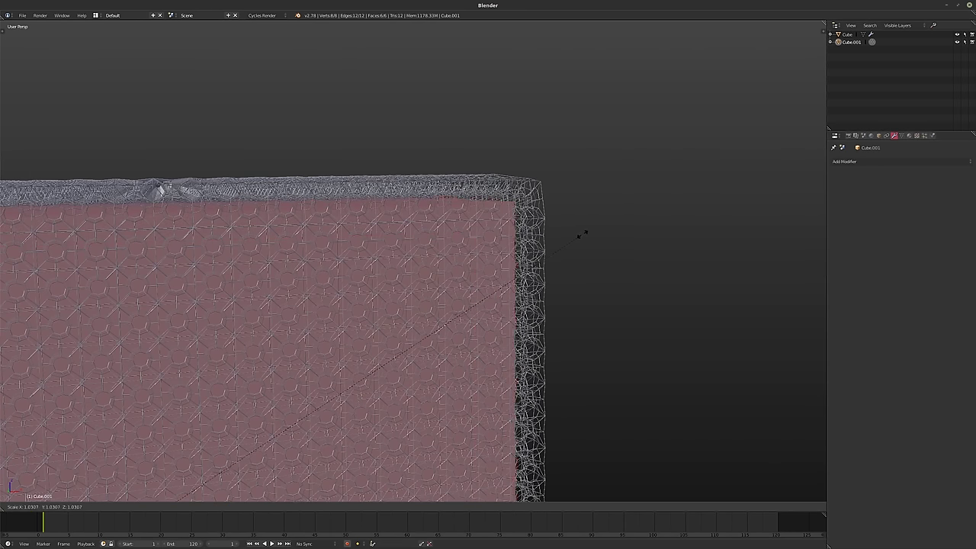
left_click(578, 233)
Subdivide the inner cube's mesh with 100 cuts
middle_click_drag(578, 233, 432, 132)
scroll(452, 203, "down", 4)
scroll(439, 199, "up", 4)
scroll(412, 175, "down", 10)
middle_click_drag(381, 160, 426, 240)
key("w")
left_click(424, 234)
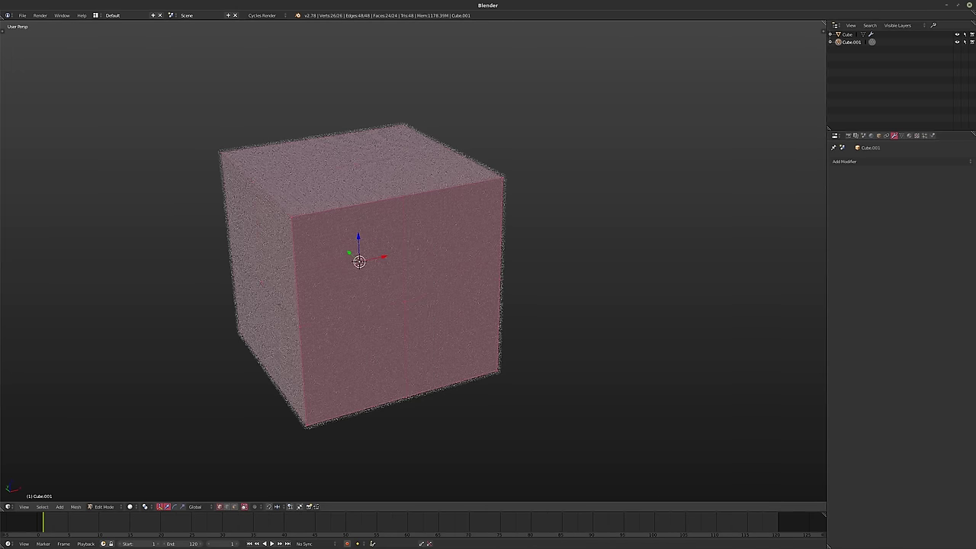
key("t")
left_click(19, 442)
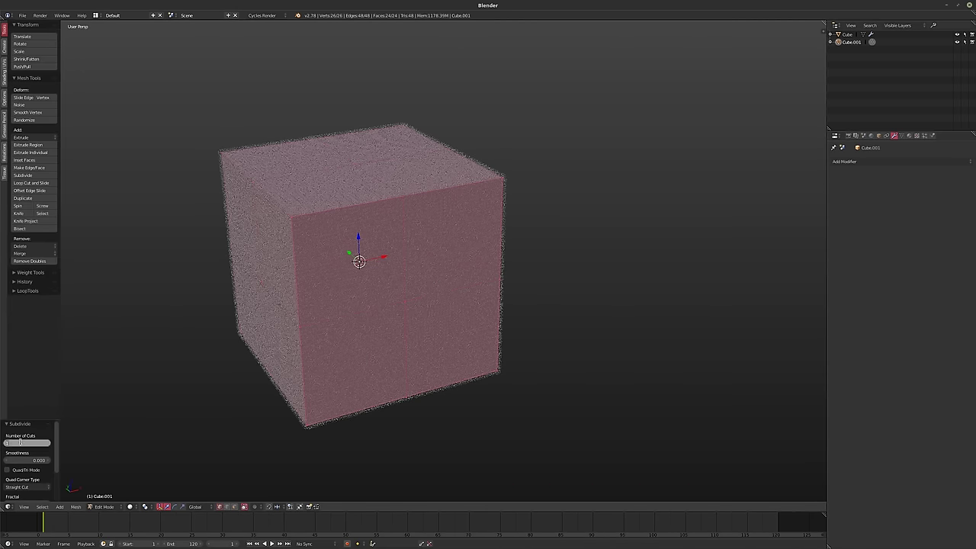
type("100")
key("Return")
Return to Object Mode and add a Wireframe modifier to the subdivided inner cube
scroll(415, 305, "up", 4)
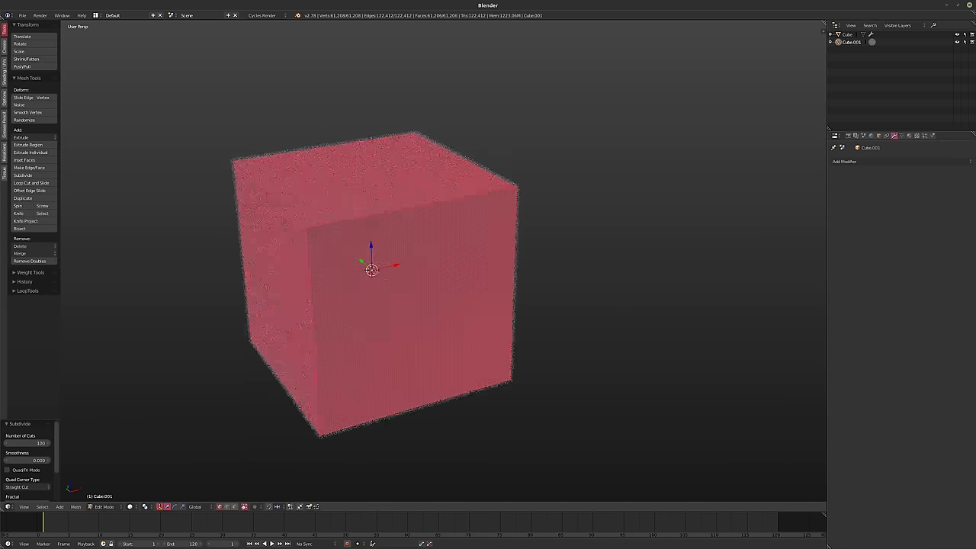
scroll(444, 263, "up", 3)
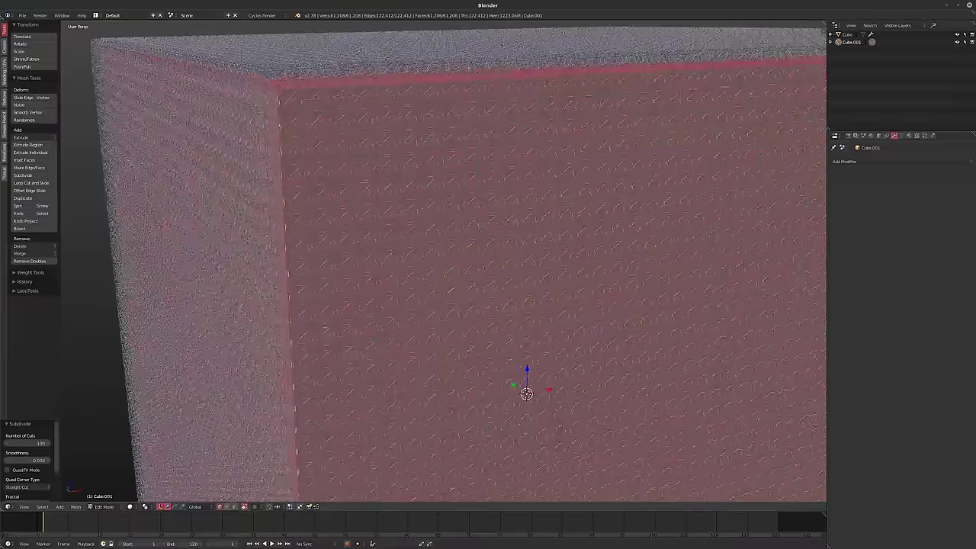
middle_click_drag(443, 263, 444, 272)
scroll(442, 263, "up", 2)
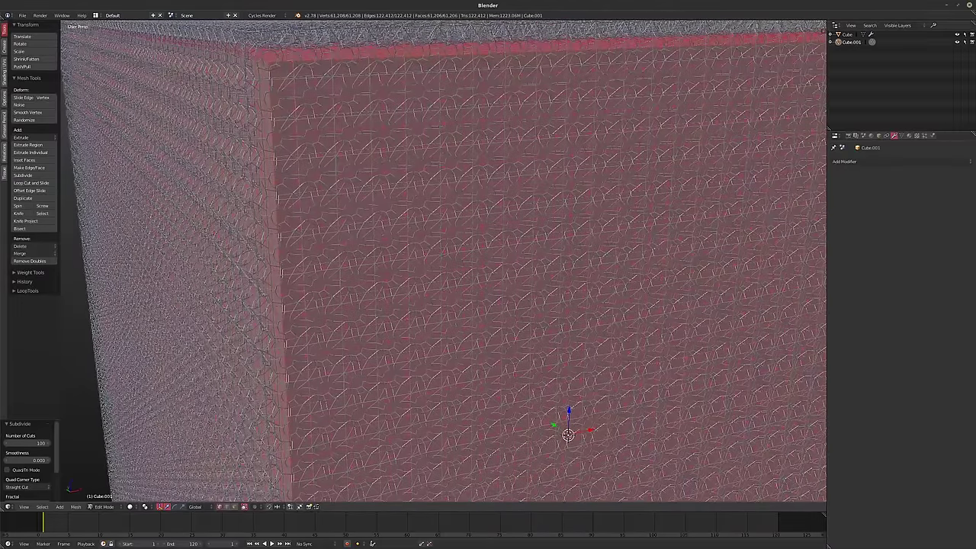
key("Tab")
scroll(402, 238, "down", 2)
left_click(856, 161)
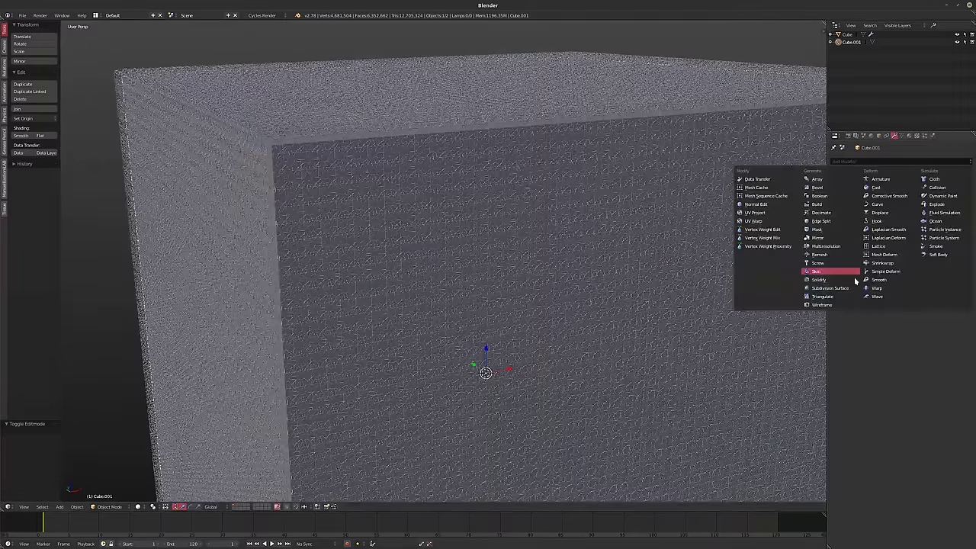
left_click(822, 305)
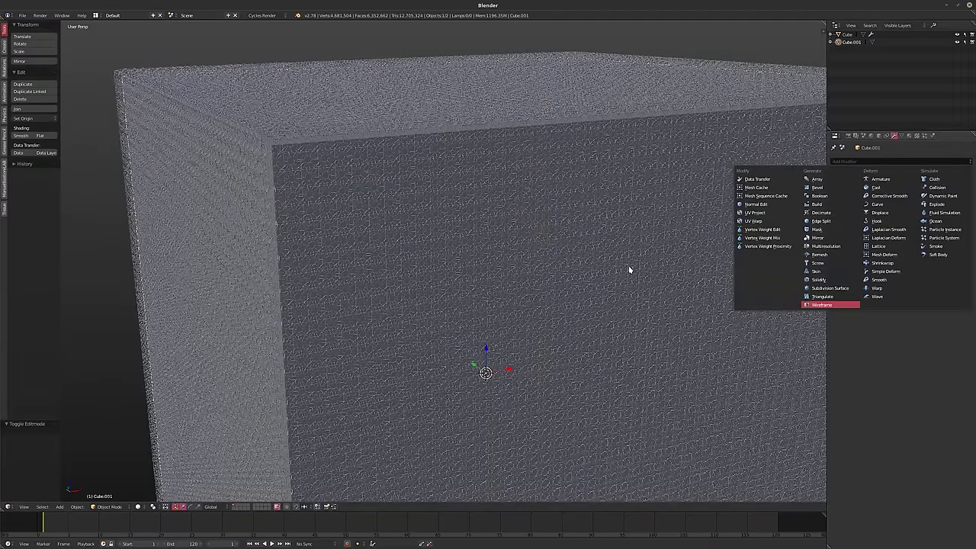
middle_click_drag(490, 188, 458, 188, "shift")
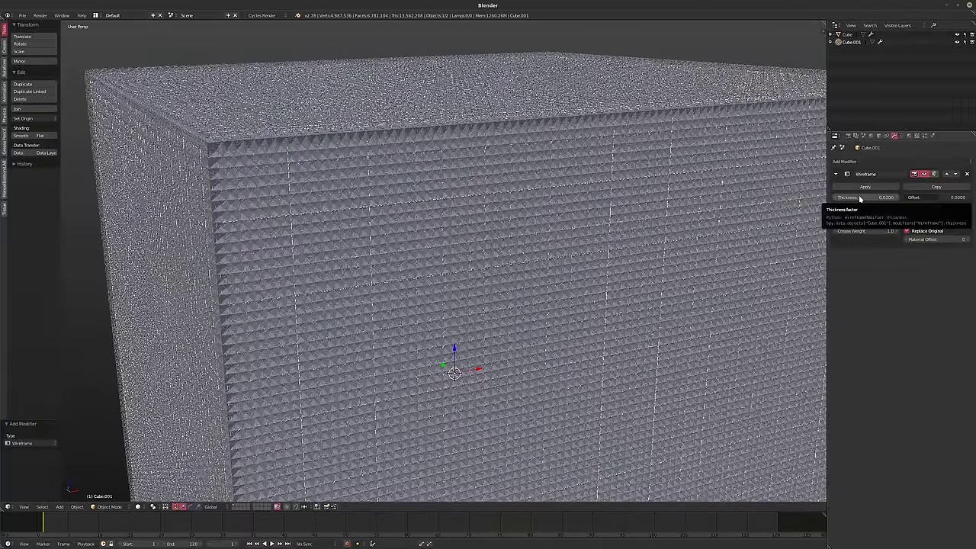
left_click(858, 161)
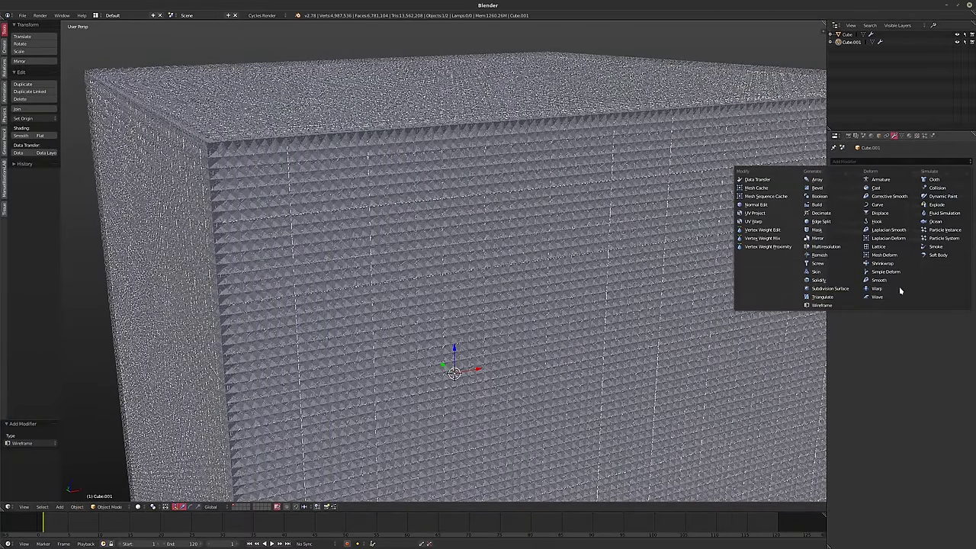
Save the project as Geo.Cube-000.blend in the Geo/blender/cube folder
key("ctrl+s")
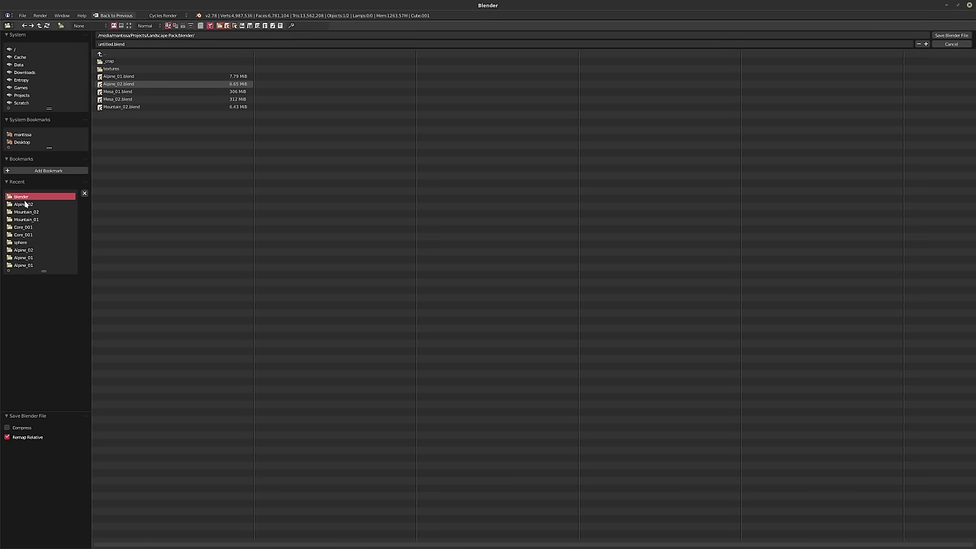
left_click(19, 242)
left_click(137, 57)
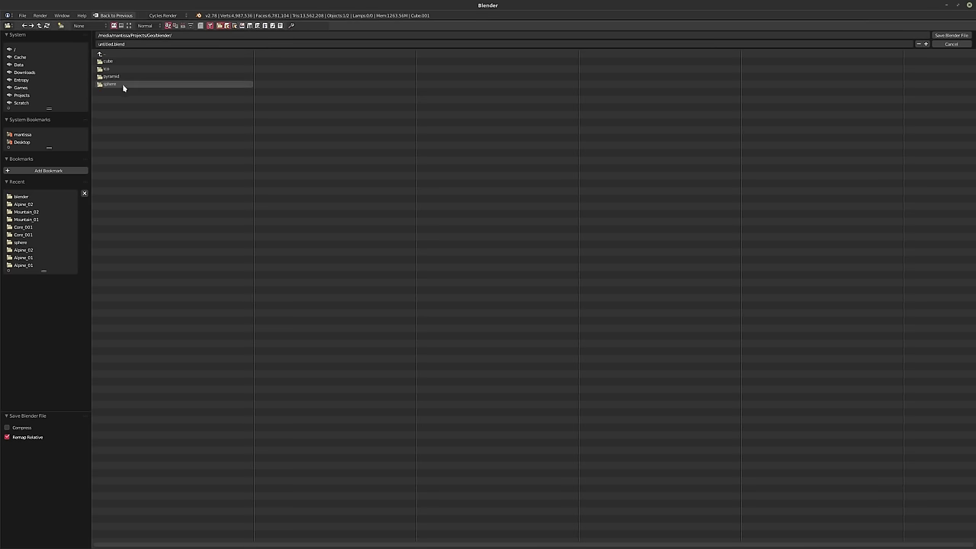
left_click(111, 61)
left_click(112, 44)
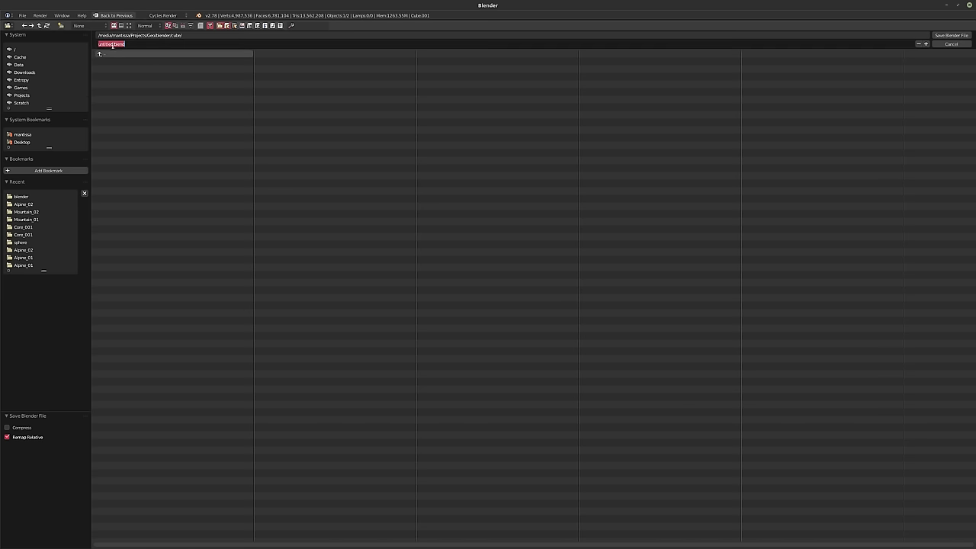
double_click(112, 44)
type("Cube.000")
key("Return")
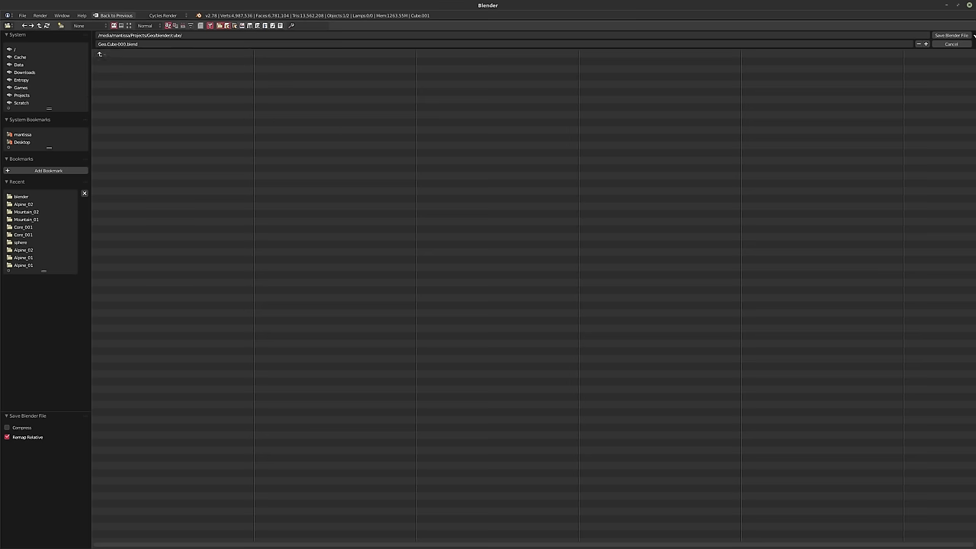
left_click(965, 36)
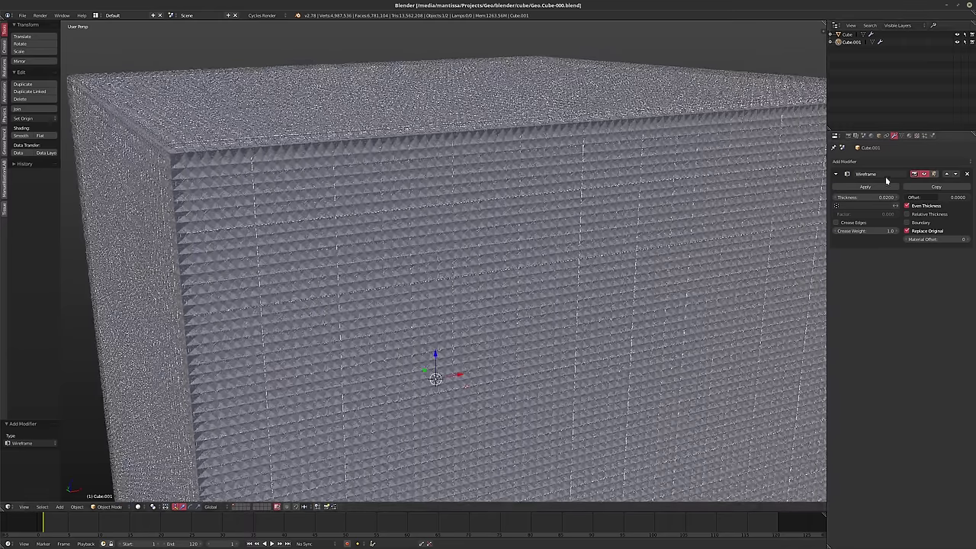
Add a second Wireframe modifier to the inner cube's stack
left_click(876, 161)
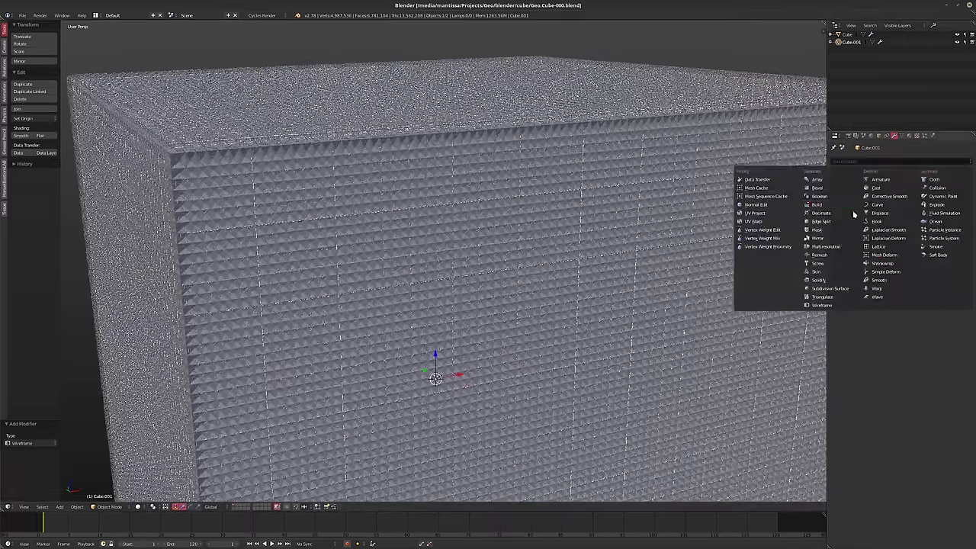
left_click(821, 305)
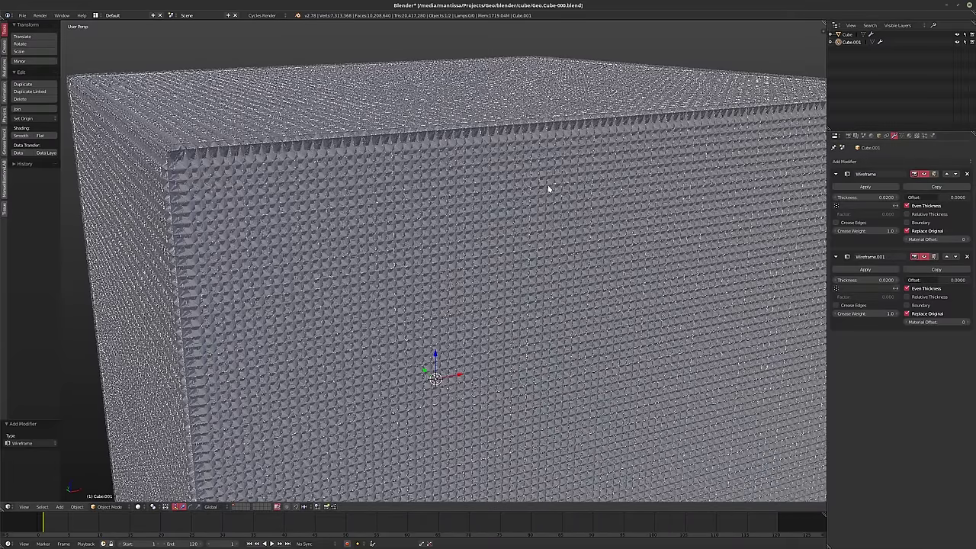
middle_click_drag(547, 185, 644, 205)
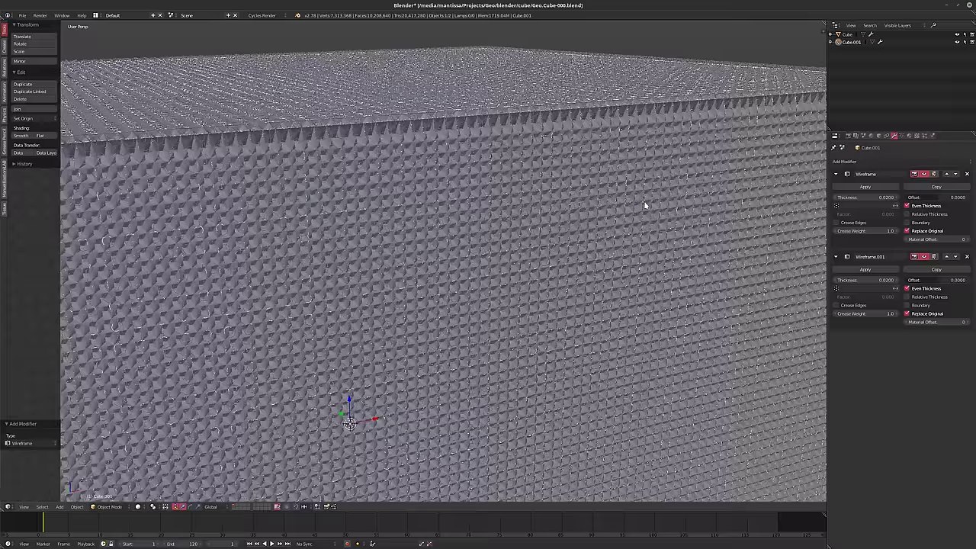
Set the inner cube's second Wireframe modifier thickness to 0.001 and deselect all objects
left_click(862, 279)
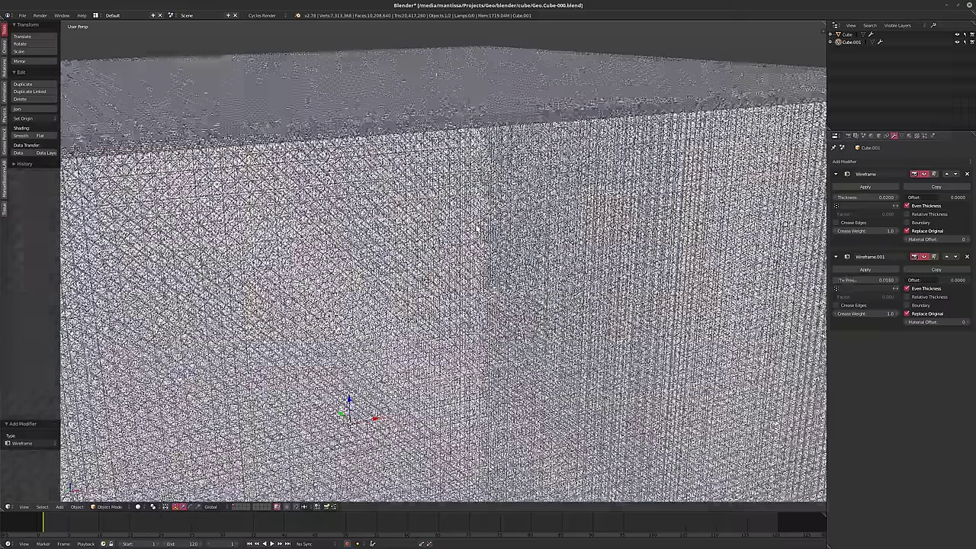
middle_click_drag(476, 229, 382, 230)
key("a")
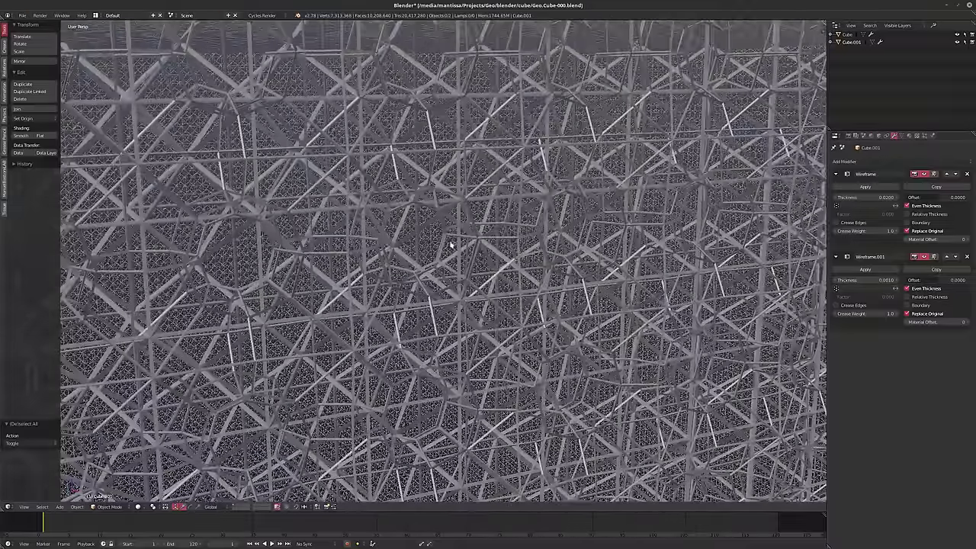
Set the thickness of the inner cube's first Wireframe modifier to 0.1
scroll(457, 213, "down", 8)
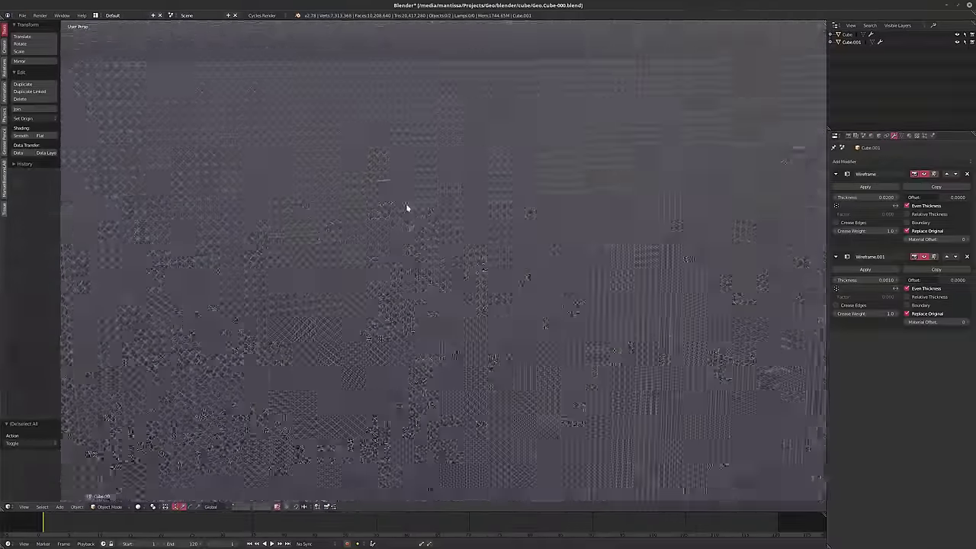
scroll(404, 217, "up", 8)
scroll(407, 228, "down", 5)
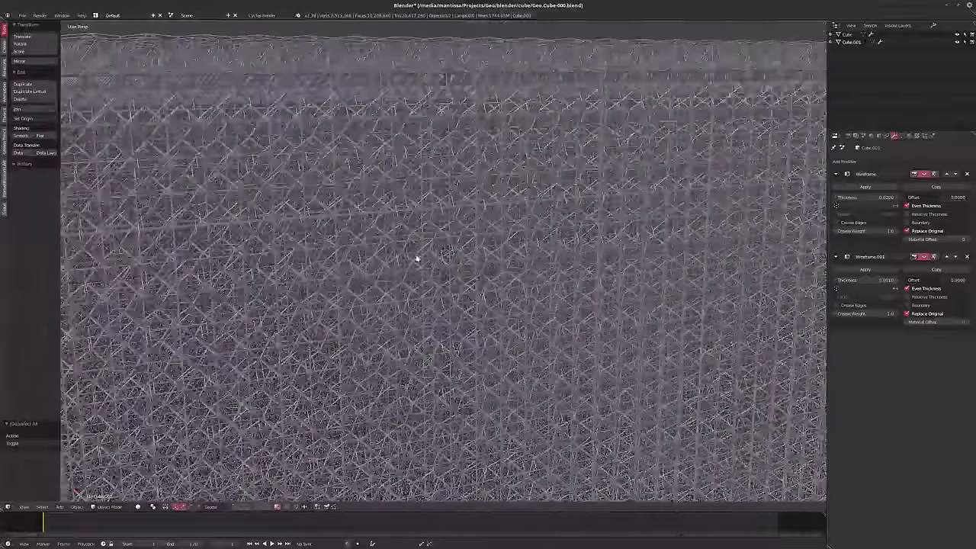
left_click(857, 197)
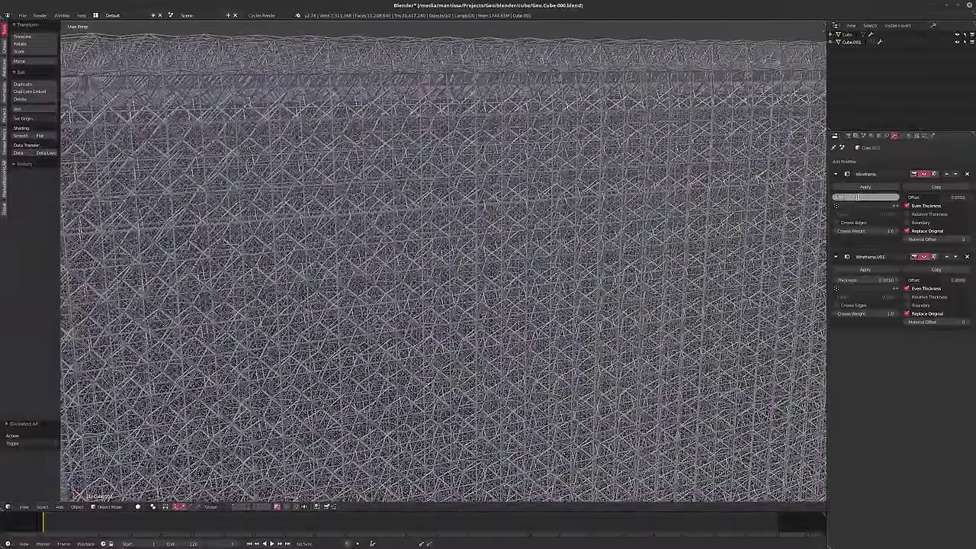
type("0.02")
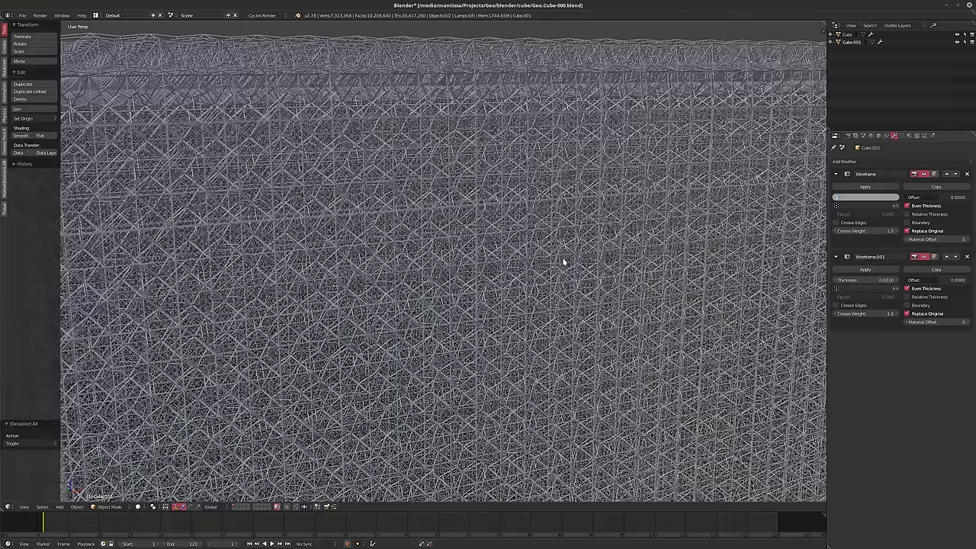
key("Return")
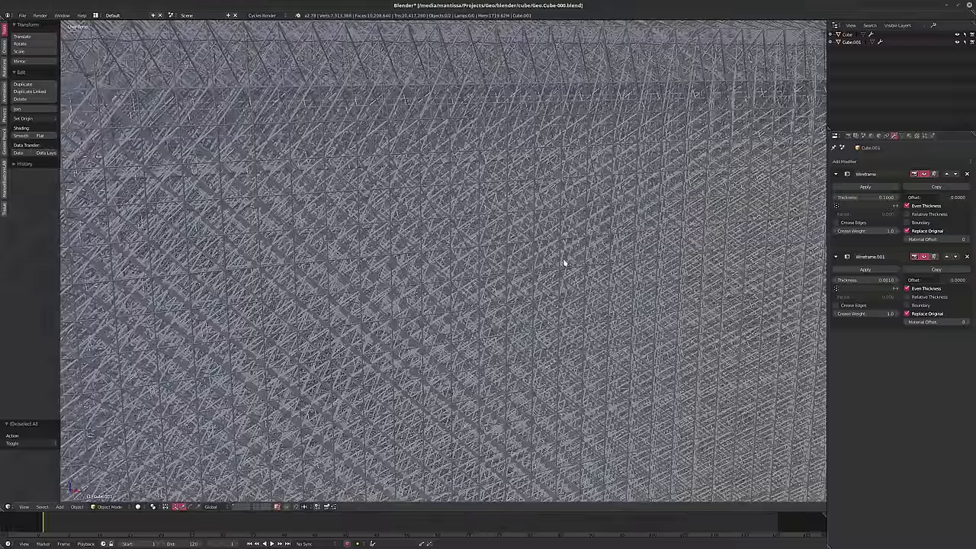
Scale the inner cube's whole mesh down by about 0.938 in Edit Mode and return to Object Mode
middle_click_drag(564, 263, 601, 333)
scroll(555, 282, "down", 6)
key("Tab")
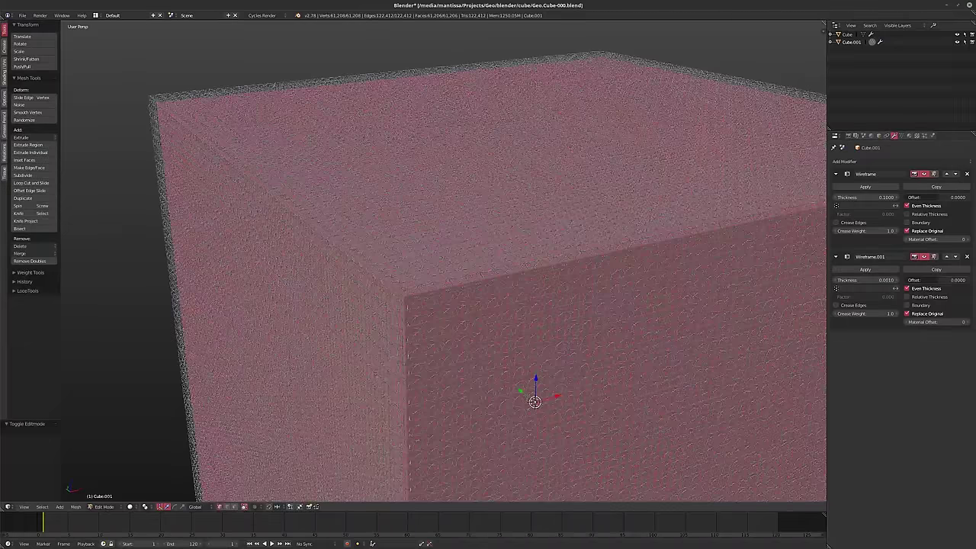
key("s")
left_click(713, 418)
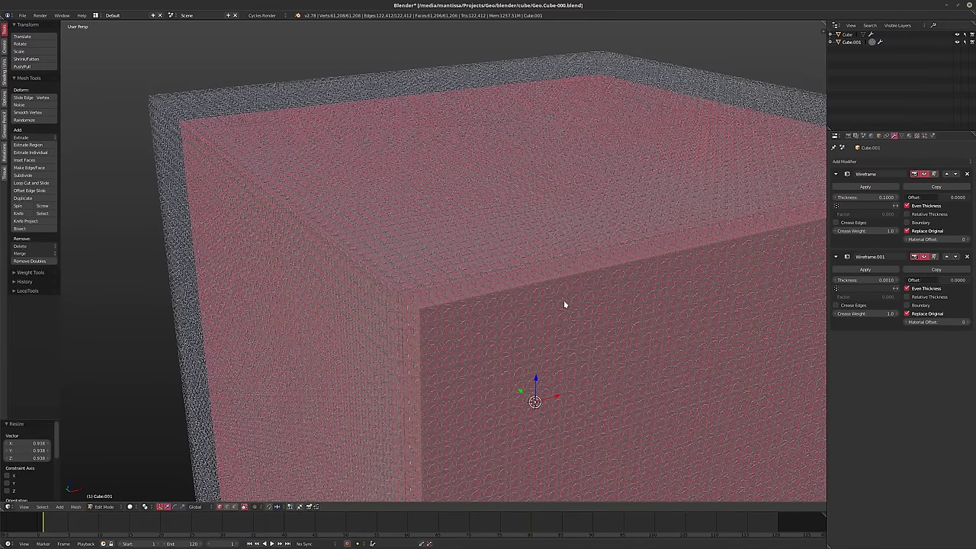
key("Tab")
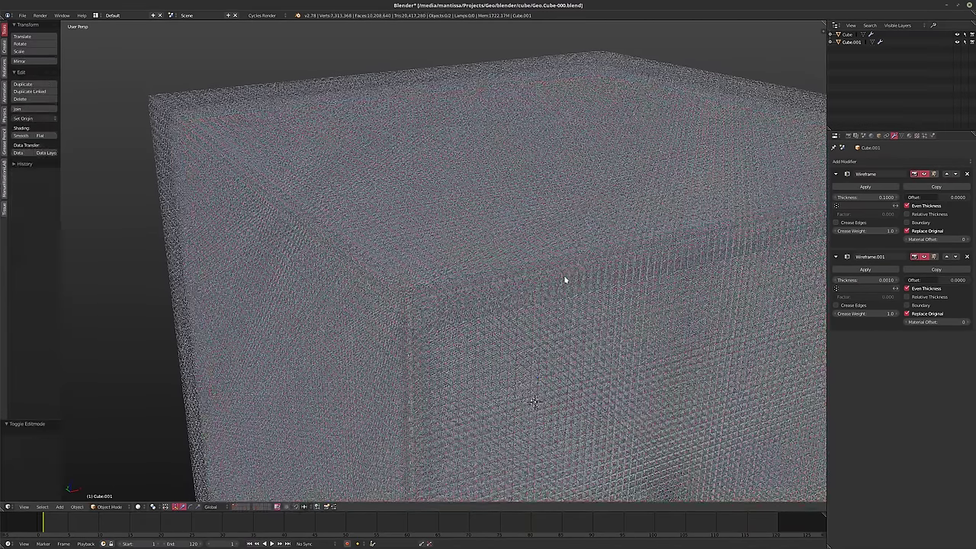
Examine the nested wire lattices at the cube's corner, in close-up inside the struts, and as a whole
middle_click_drag(582, 265, 565, 255)
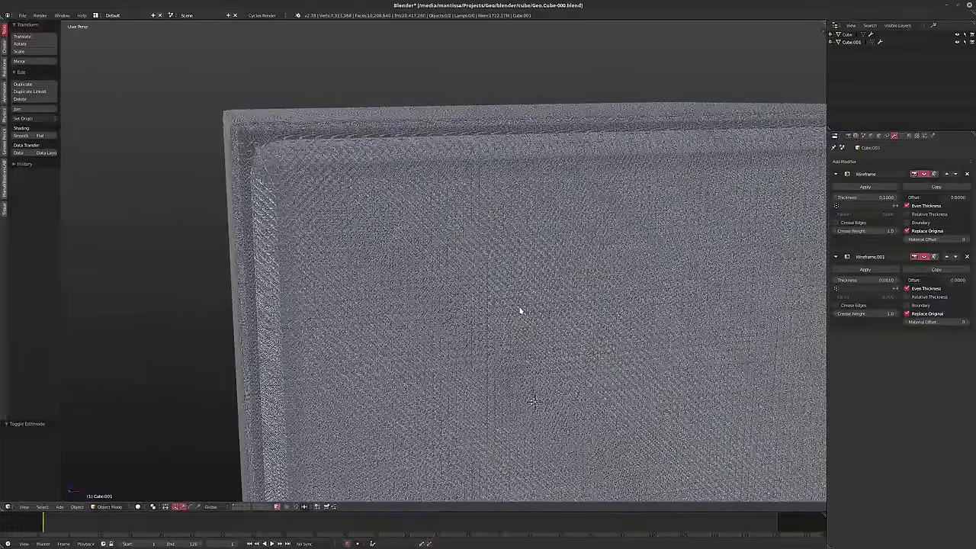
scroll(318, 153, "up", 4)
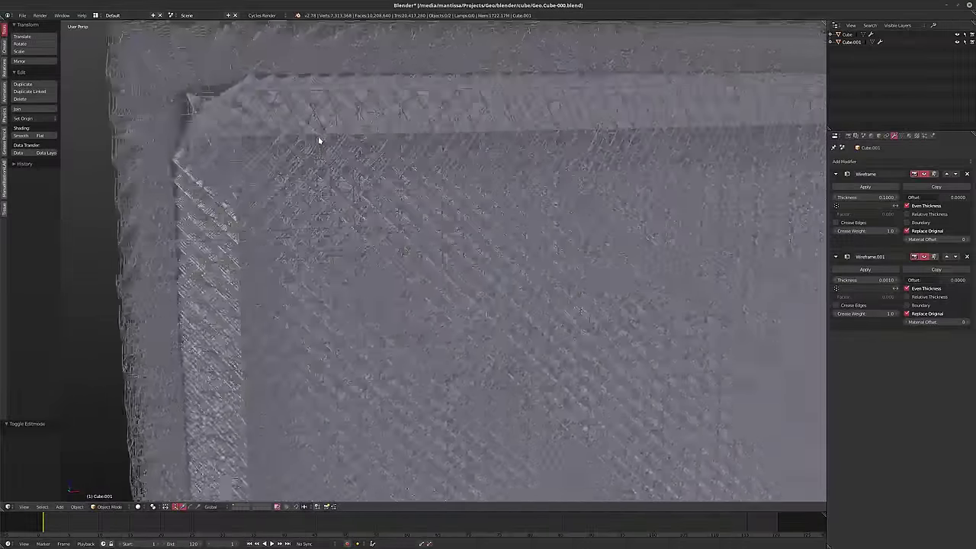
scroll(319, 140, "up", 1)
scroll(319, 140, "down", 2)
scroll(320, 141, "up", 2)
middle_click_drag(320, 142, 370, 196, "shift")
scroll(411, 211, "up", 2)
scroll(450, 227, "down", 2)
scroll(518, 255, "up", 3)
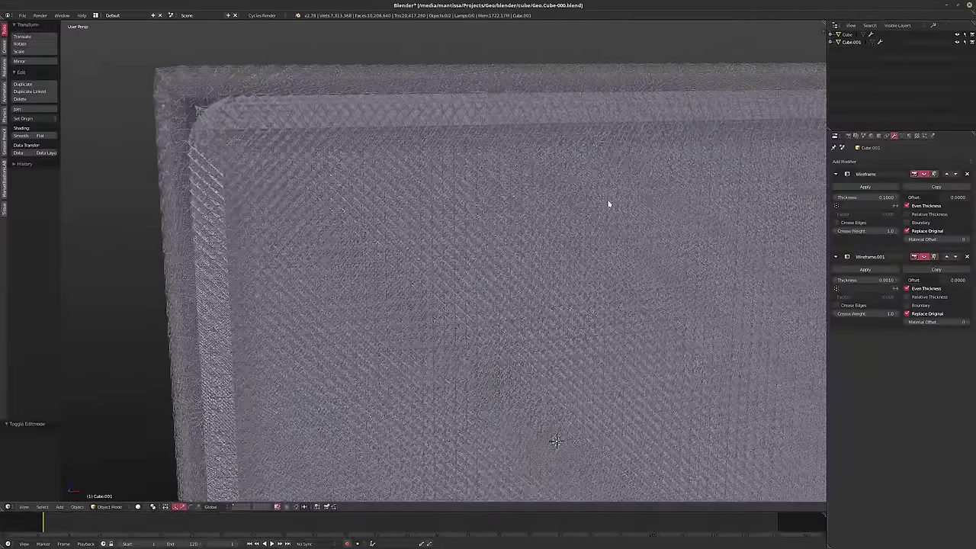
middle_click_drag(575, 251, 464, 239)
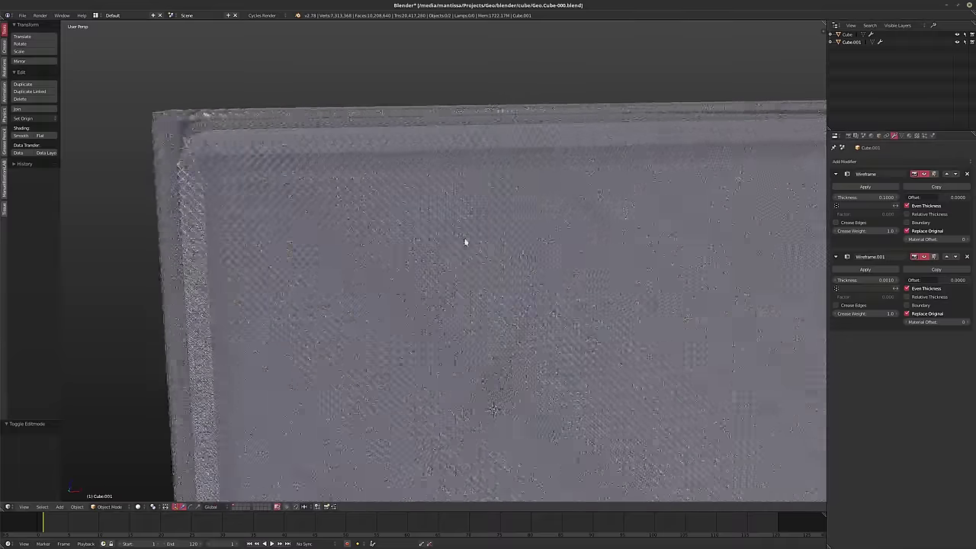
scroll(429, 234, "up", 8)
scroll(459, 256, "down", 6)
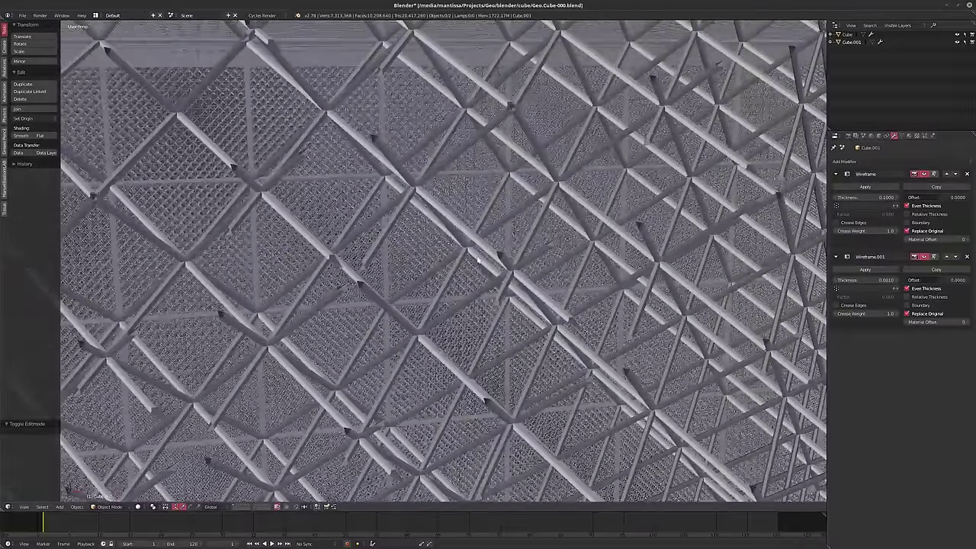
scroll(485, 272, "up", 5)
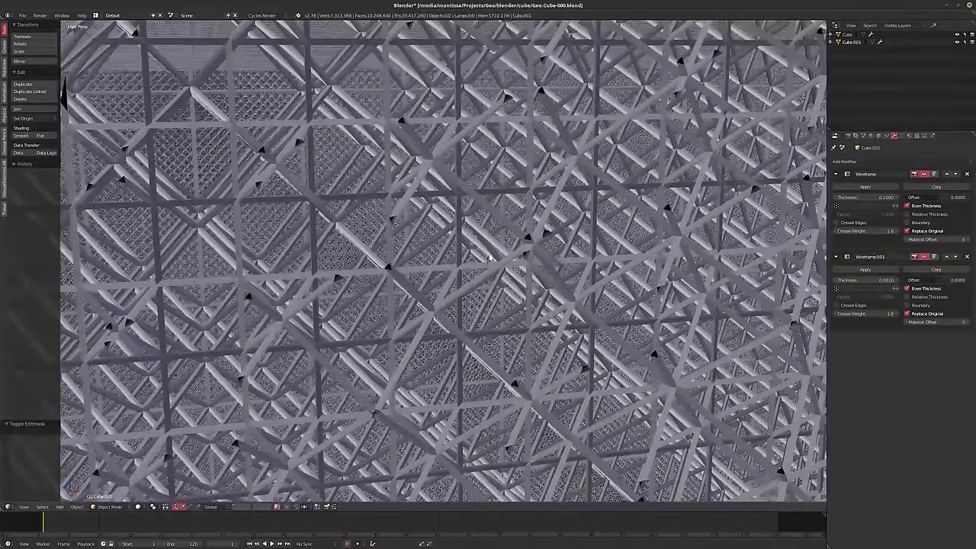
scroll(492, 269, "down", 6)
scroll(496, 278, "down", 4)
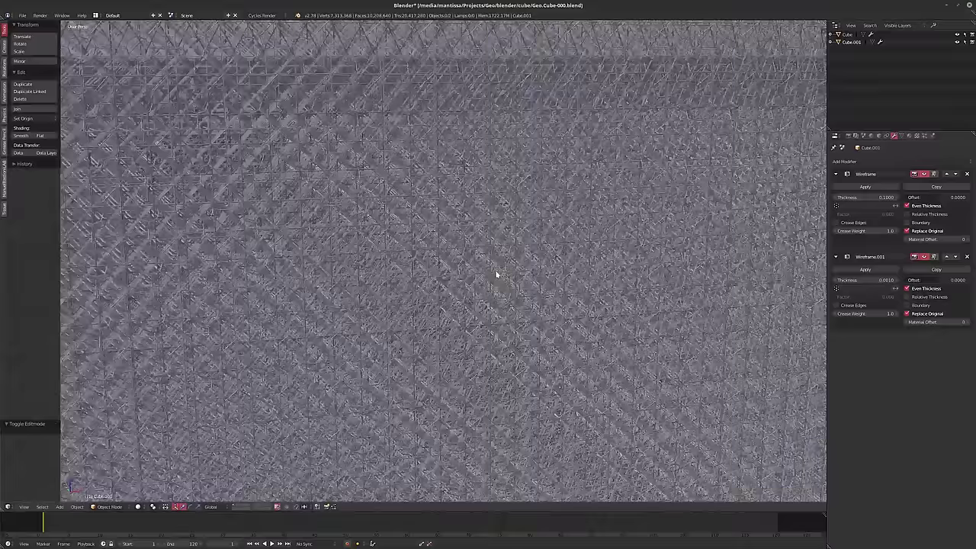
scroll(518, 273, "up", 6)
scroll(523, 275, "down", 6)
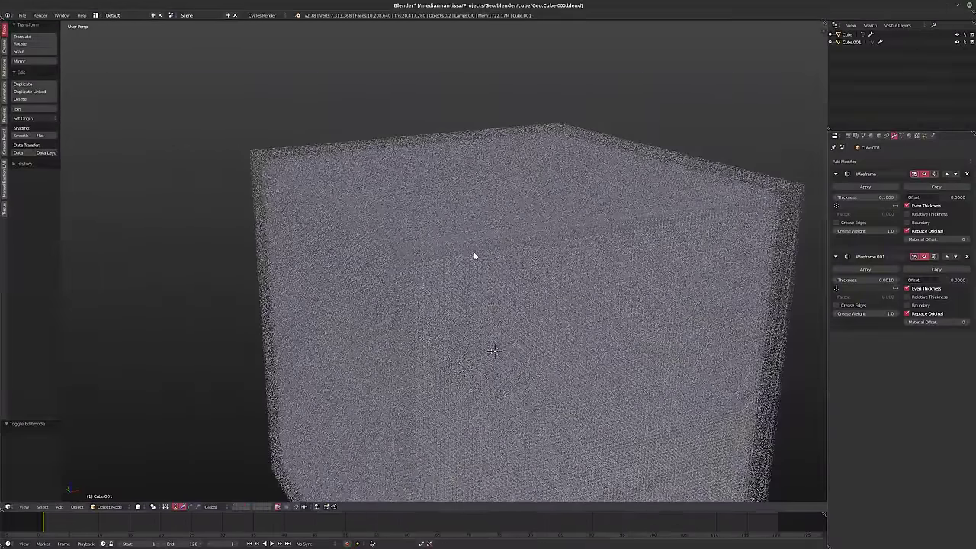
middle_click_drag(479, 256, 479, 230)
scroll(464, 205, "up", 6)
scroll(473, 213, "down", 10)
scroll(461, 271, "up", 4)
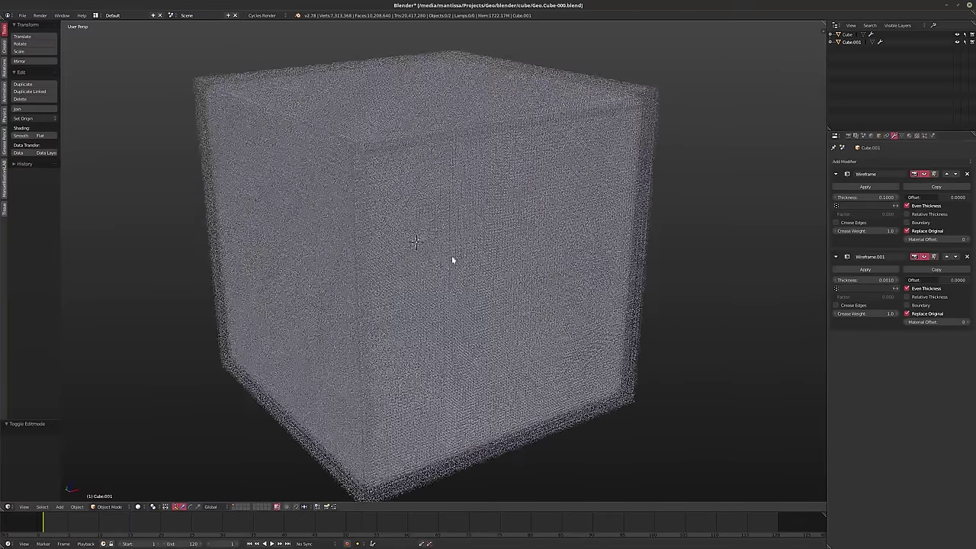
Add a third cube at the centre and scale its mesh up by about 8.333 in Edit Mode
key("shift+a")
left_click(465, 263)
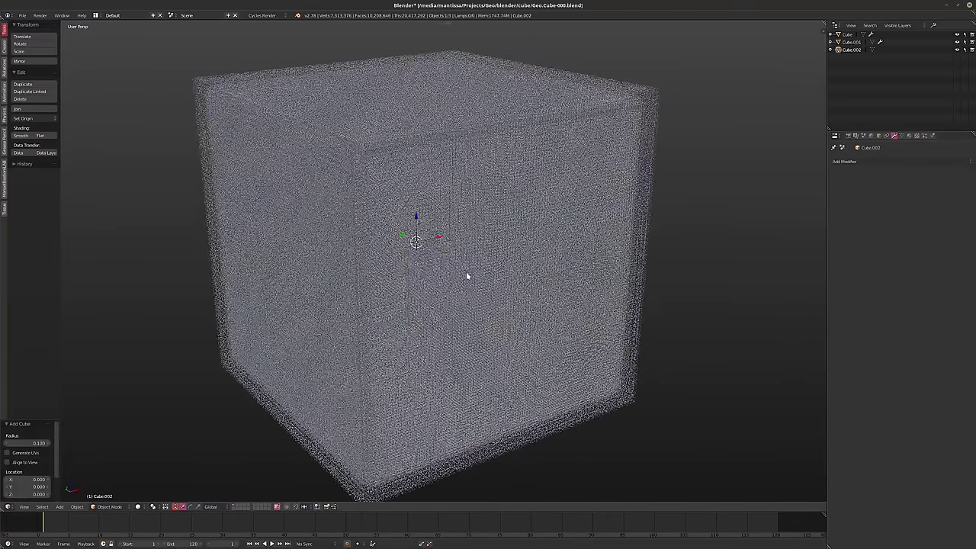
key("Tab")
key("s")
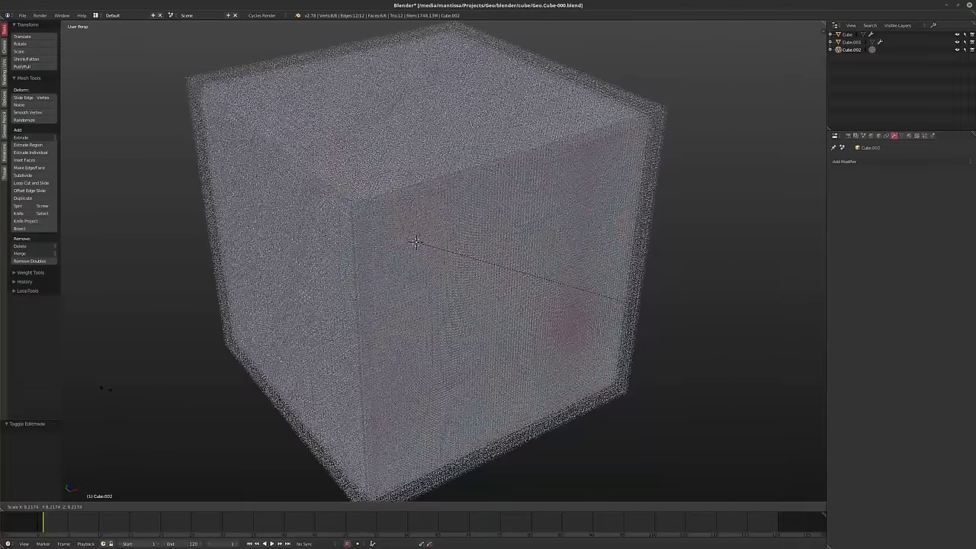
left_click(415, 243)
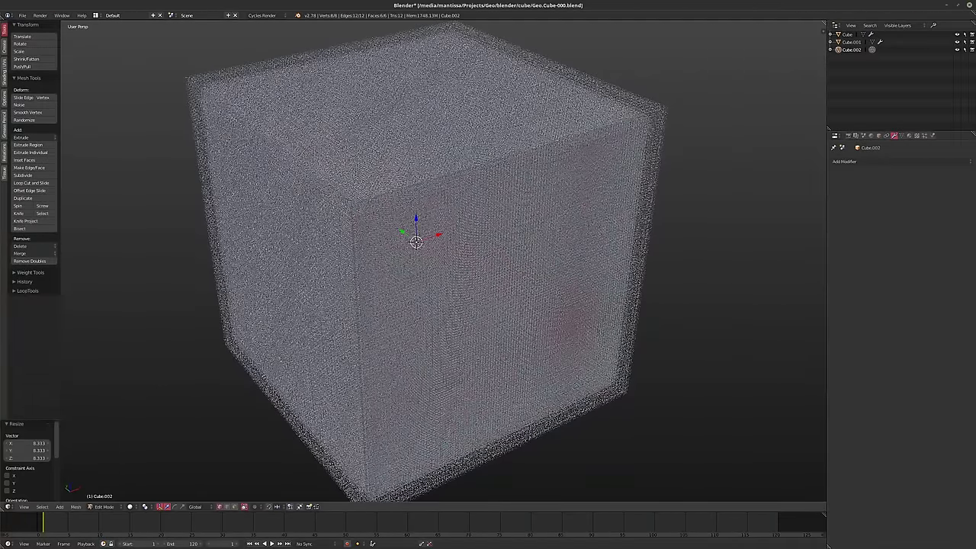
Isolate the third cube in local view and subdivide its mesh with 10 cuts
mouse_move(514, 324)
middle_mouse_down()
mouse_move(485, 316)
mouse_move(510, 329)
middle_mouse_up()
key("KP_Divide")
middle_click_drag(510, 330, 533, 302, "shift")
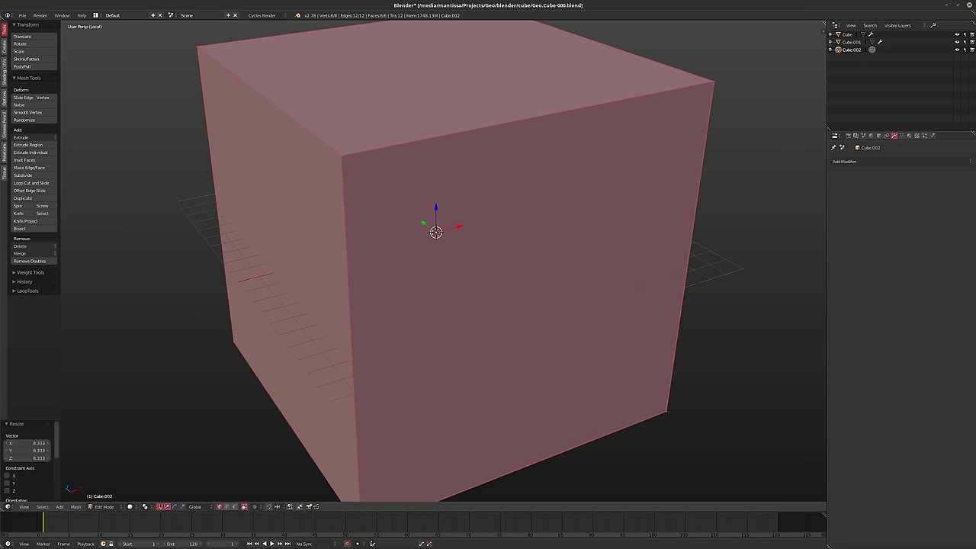
key("w")
left_click(161, 348)
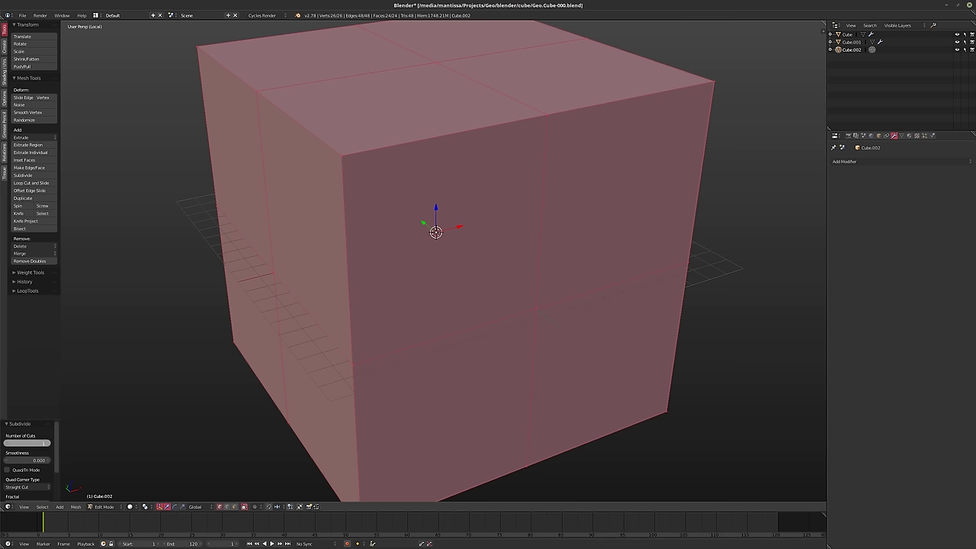
scroll(442, 259, "down", 2)
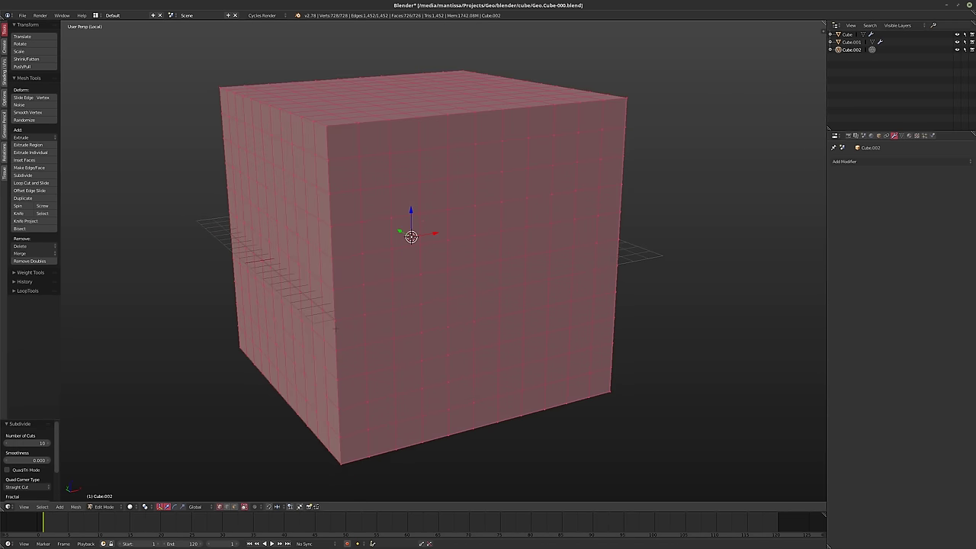
Leave local view and hide the outer cube, Cube, in the viewport
key("KP_Divide")
scroll(442, 260, "up", 8)
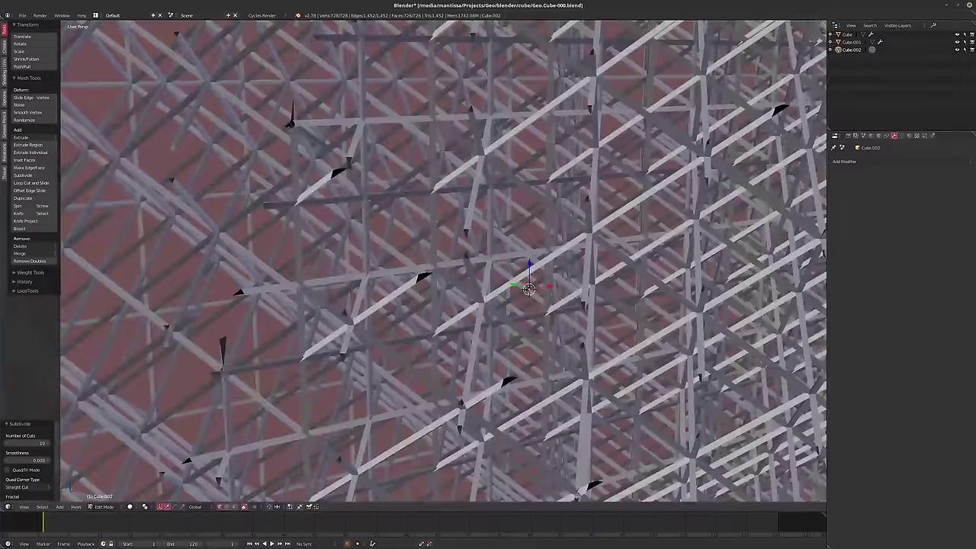
mouse_move(442, 259)
middle_mouse_down()
mouse_move(465, 279)
mouse_move(435, 251)
mouse_move(411, 278)
mouse_move(442, 255)
middle_mouse_up()
scroll(442, 259, "up", 5)
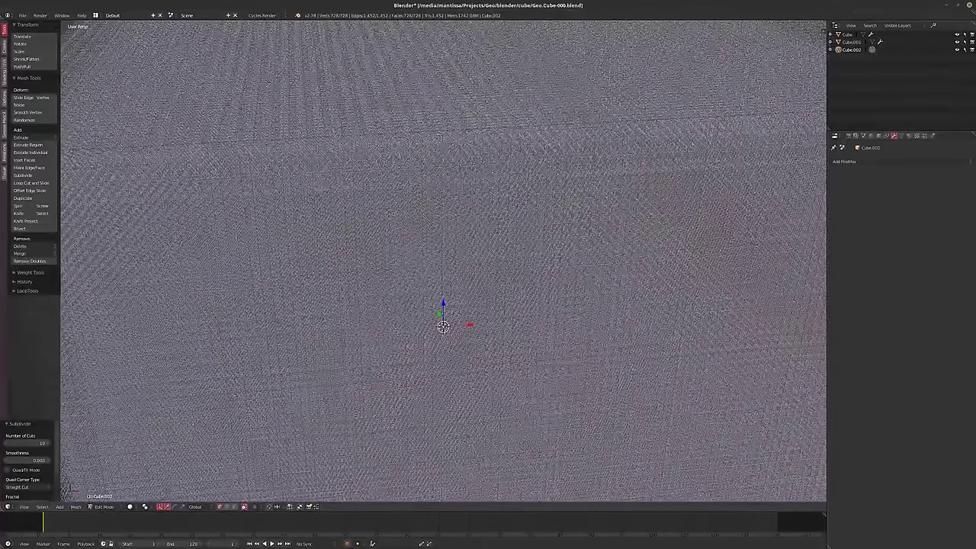
left_click(956, 34)
scroll(488, 274, "down", 5)
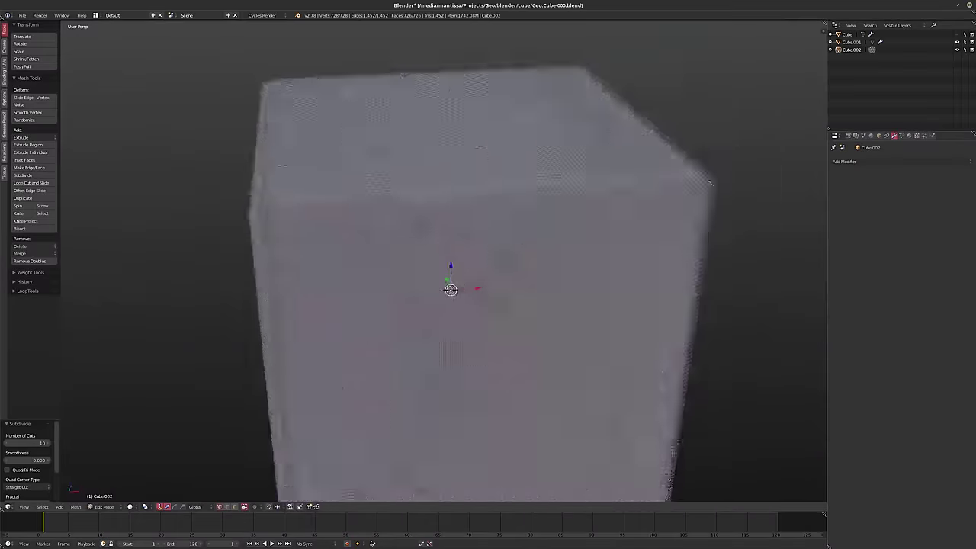
Scale the third cube's mesh down by about 0.982 and check its fit inside the surrounding lattice
middle_click_drag(458, 290, 503, 247)
key("s")
left_click(436, 250)
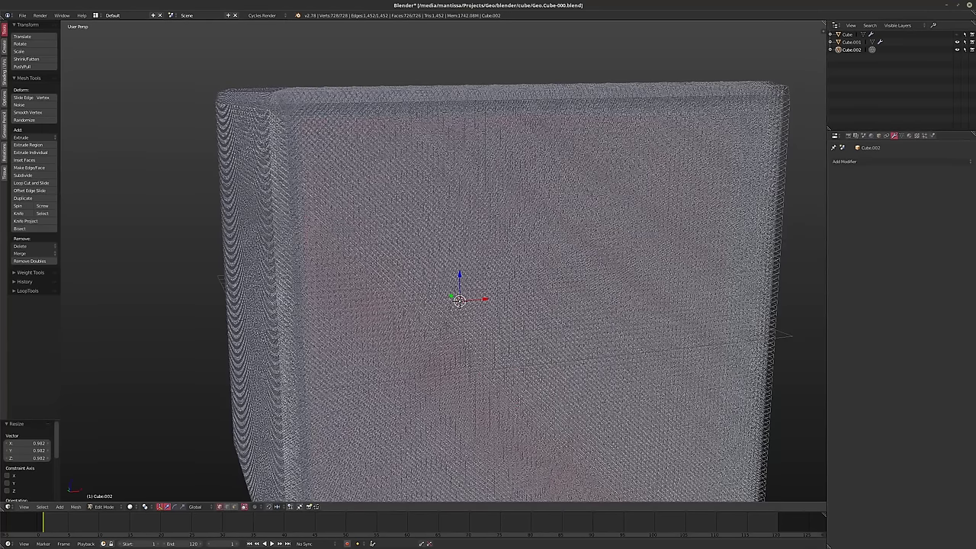
scroll(452, 252, "up", 10)
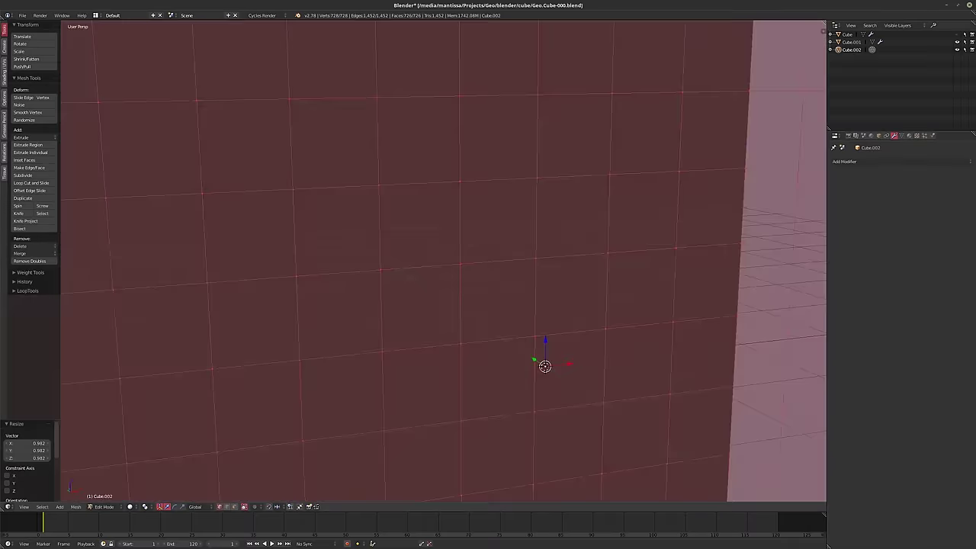
scroll(453, 251, "down", 6)
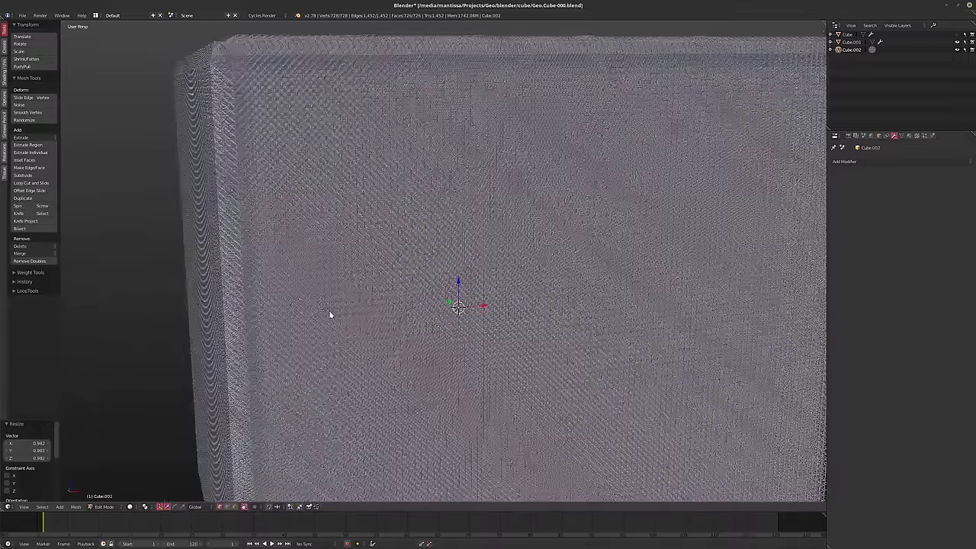
Subdivide the third cube's mesh again with one cut and add a Wireframe modifier to it
key("w")
left_click(323, 316)
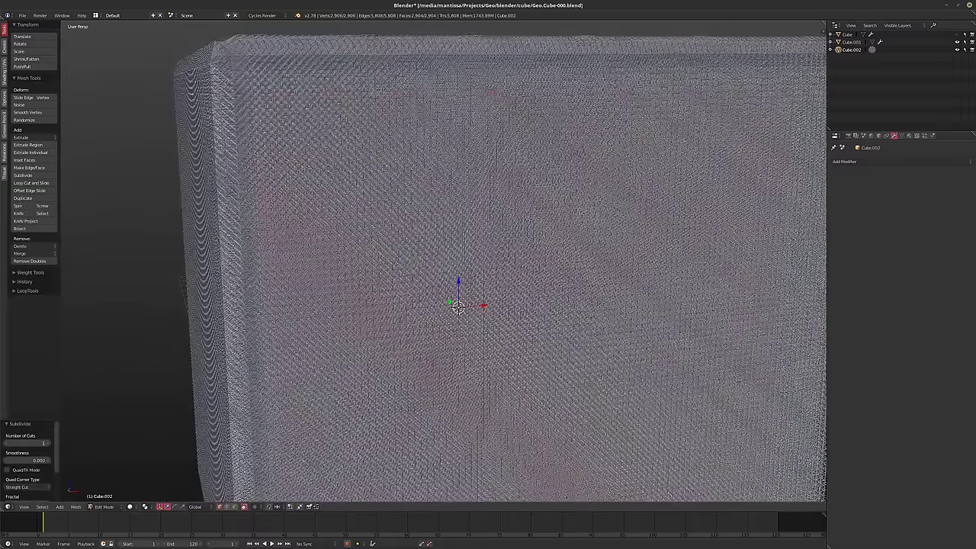
left_click(859, 162)
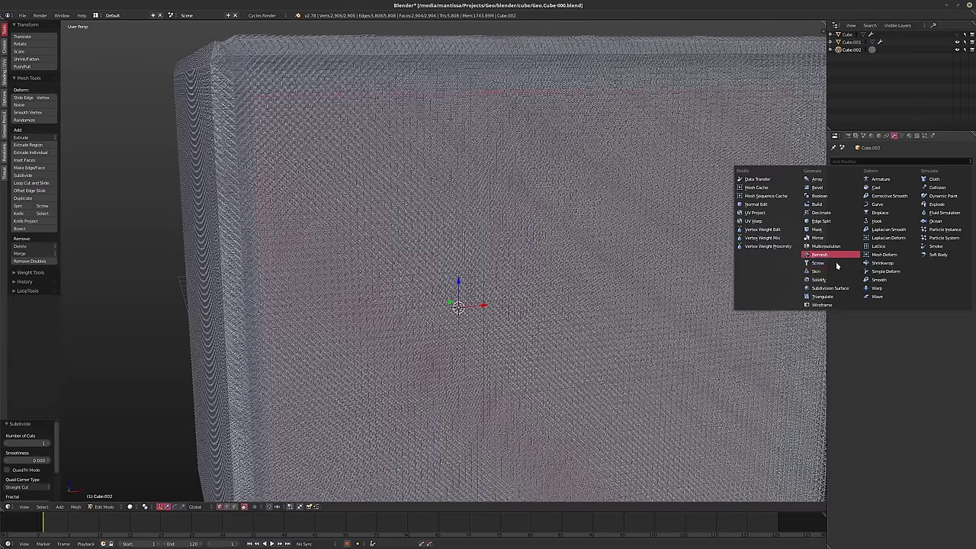
left_click(820, 305)
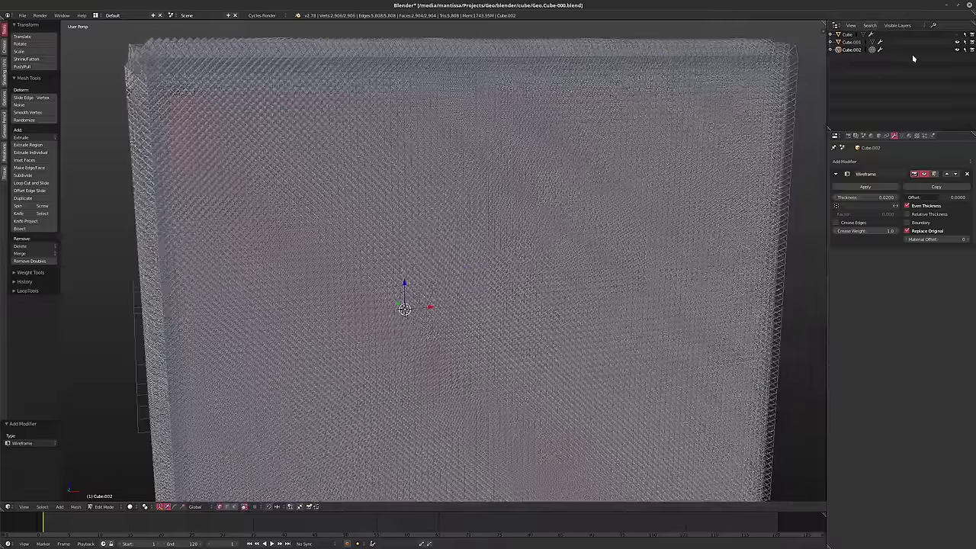
Return to Object Mode, view the third cube's wireframe on its own, and make Cube.001 visible again
scroll(442, 290, "down", 3)
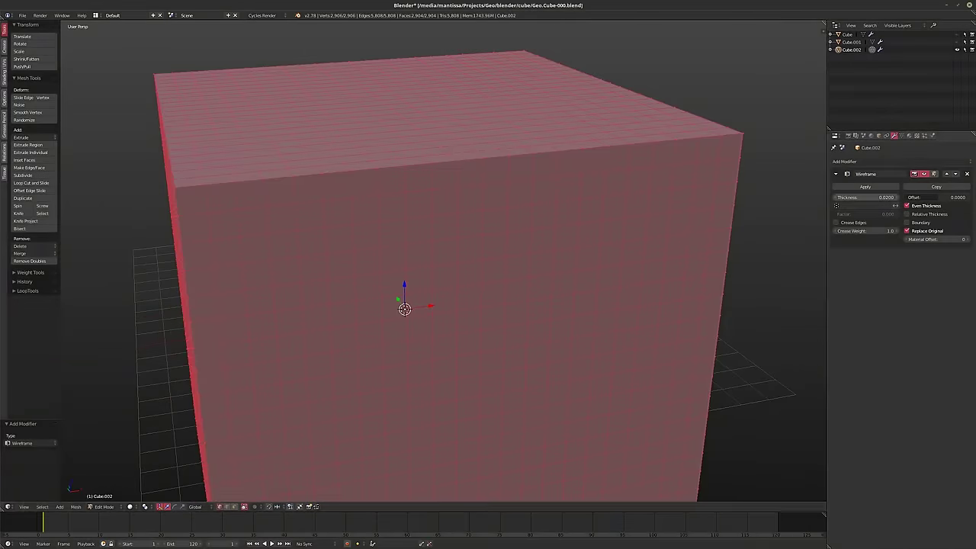
key("Tab")
middle_click_drag(592, 183, 594, 214)
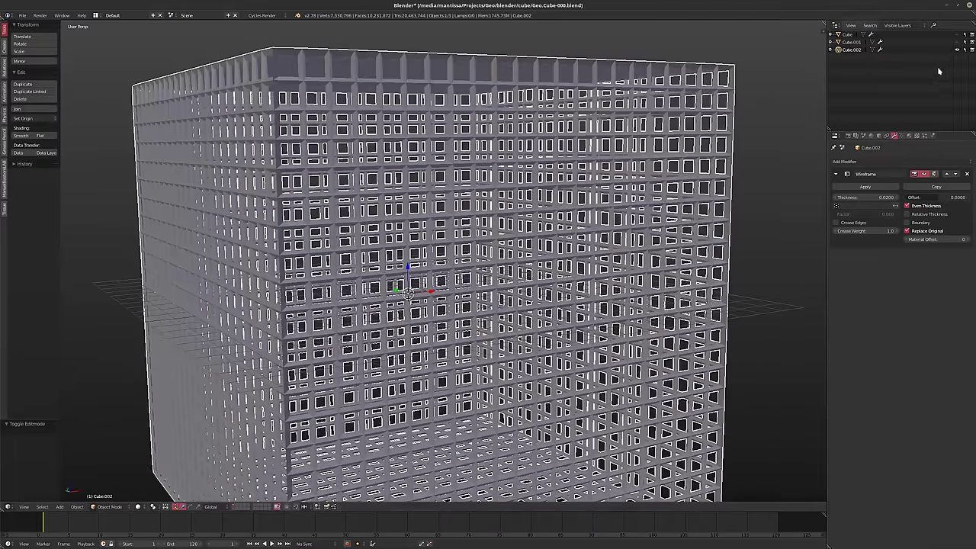
left_click(957, 42)
mouse_move(555, 179)
middle_mouse_down()
mouse_move(549, 205)
mouse_move(525, 198)
mouse_move(569, 190)
middle_mouse_up()
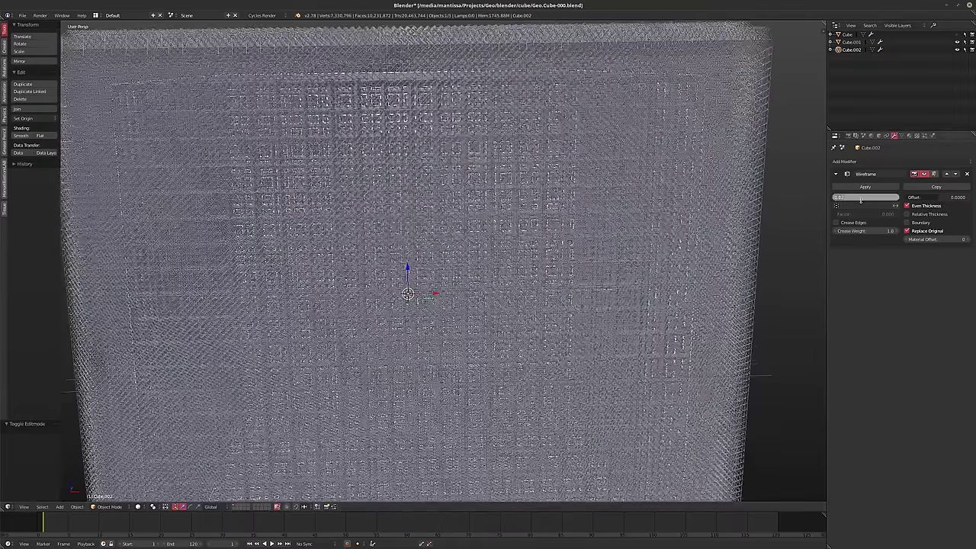
Set the Wireframe modifier's thickness on the third cube, Cube.002, to 0.0075
left_click_drag(858, 198, 860, 202)
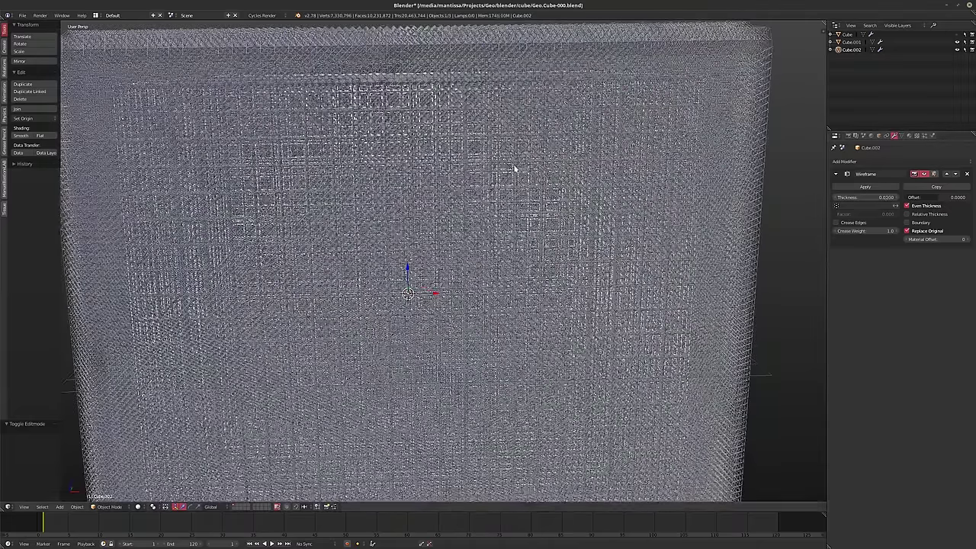
scroll(515, 168, "up", 5)
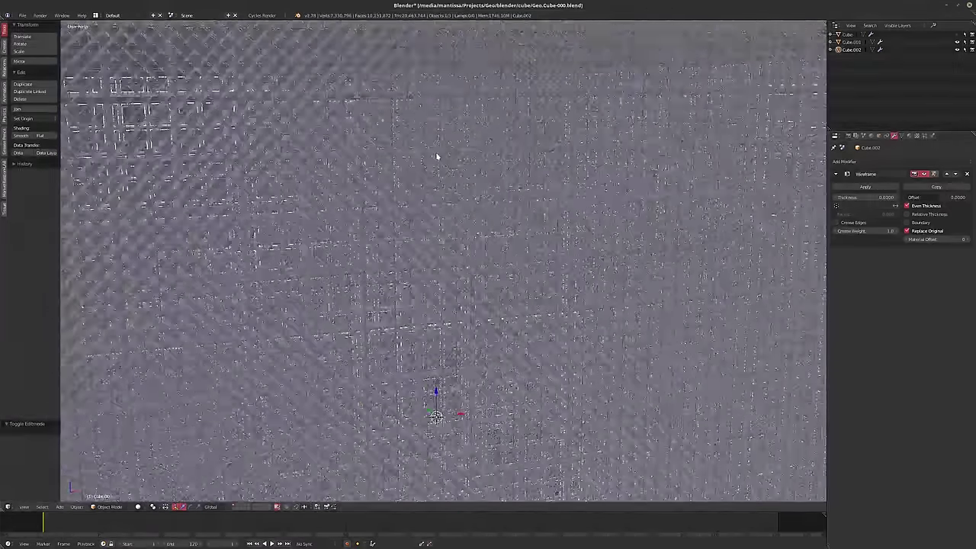
middle_click_drag(437, 156, 753, 205)
scroll(449, 185, "down", 7)
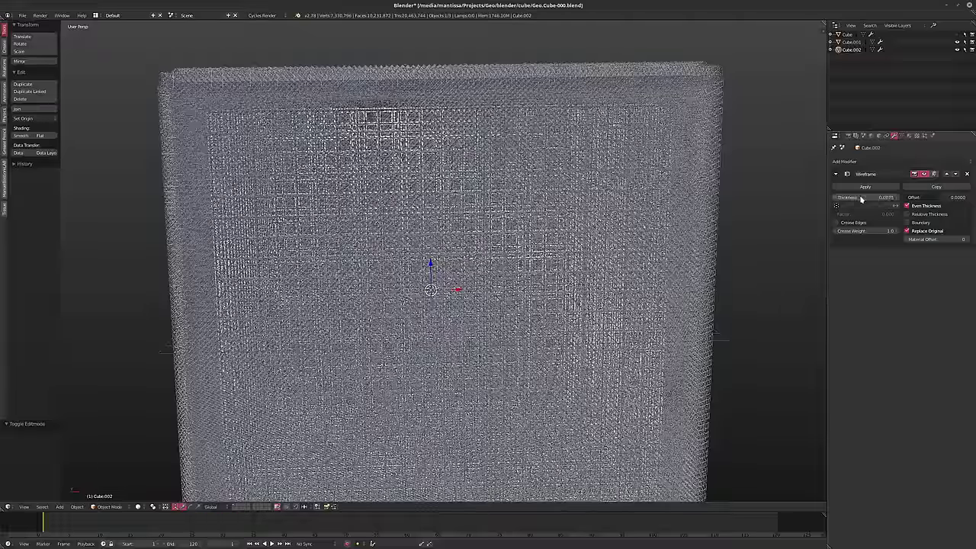
key("Return")
Subdivide the third cube's mesh again with one cut and return to Object Mode
key("Tab")
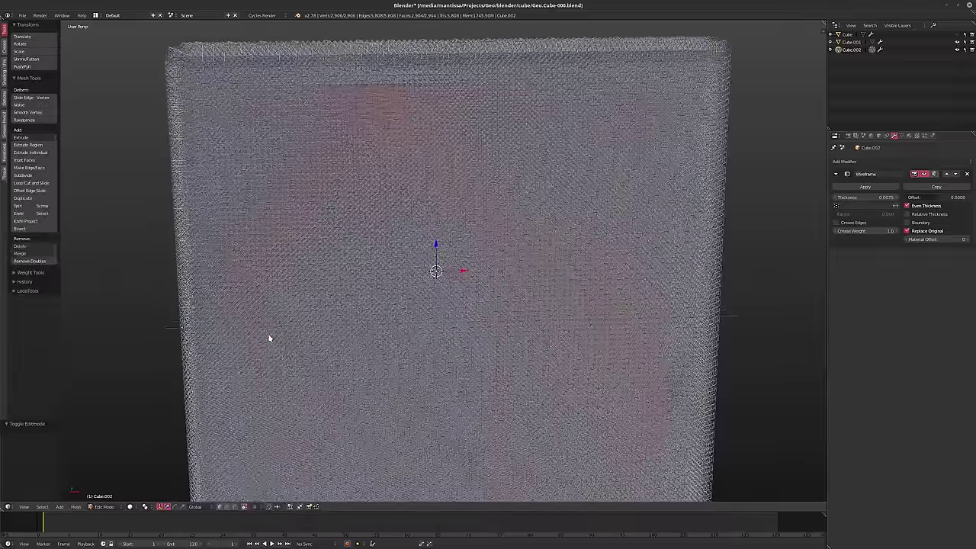
left_click(269, 336)
key("Tab")
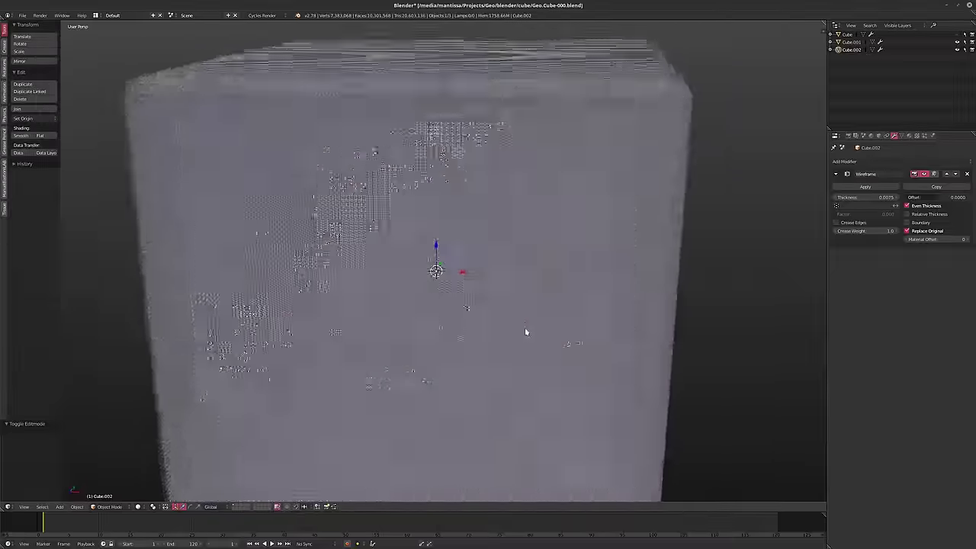
middle_click_drag(620, 293, 579, 290, "shift")
scroll(580, 289, "up", 1)
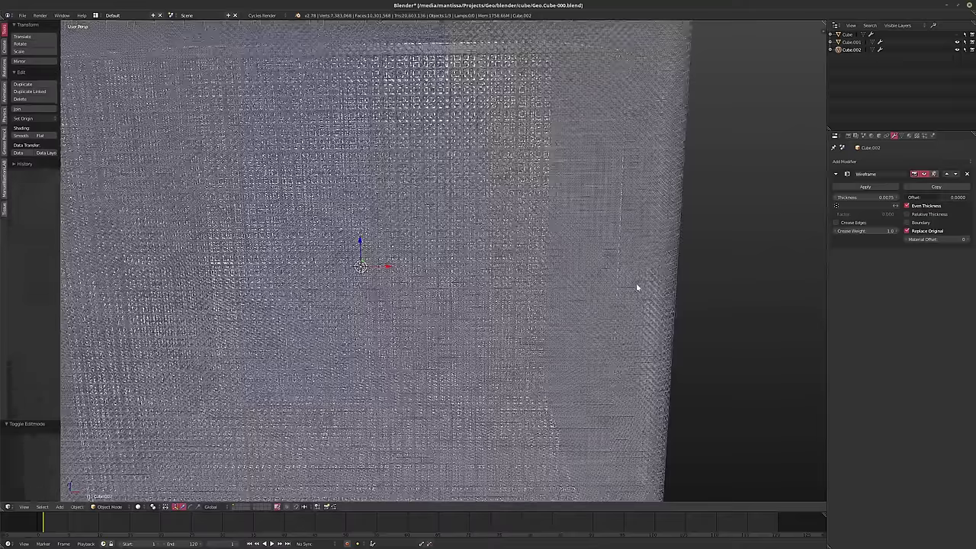
Add a Solidify modifier to the third cube and isolate the cube in local view
left_click(871, 161)
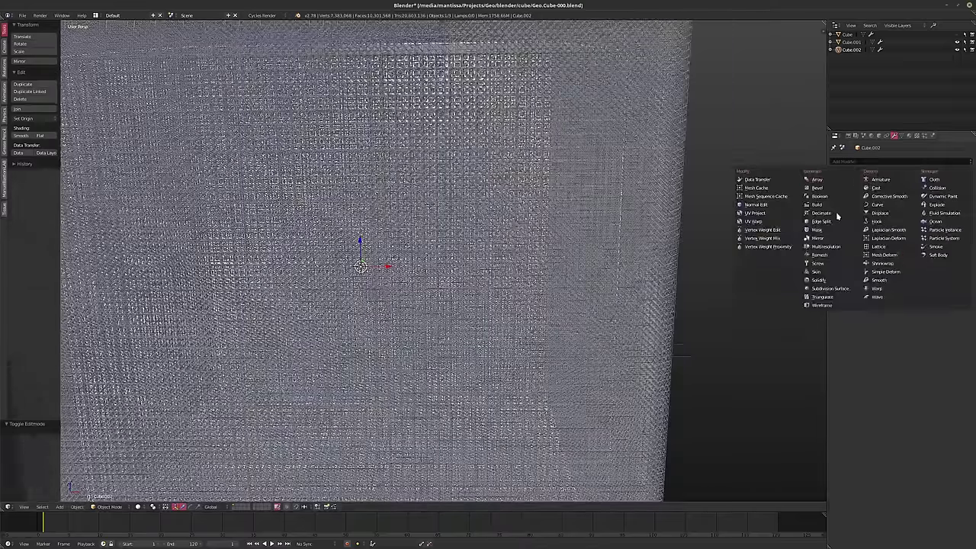
left_click(818, 279)
middle_click_drag(577, 206, 561, 246)
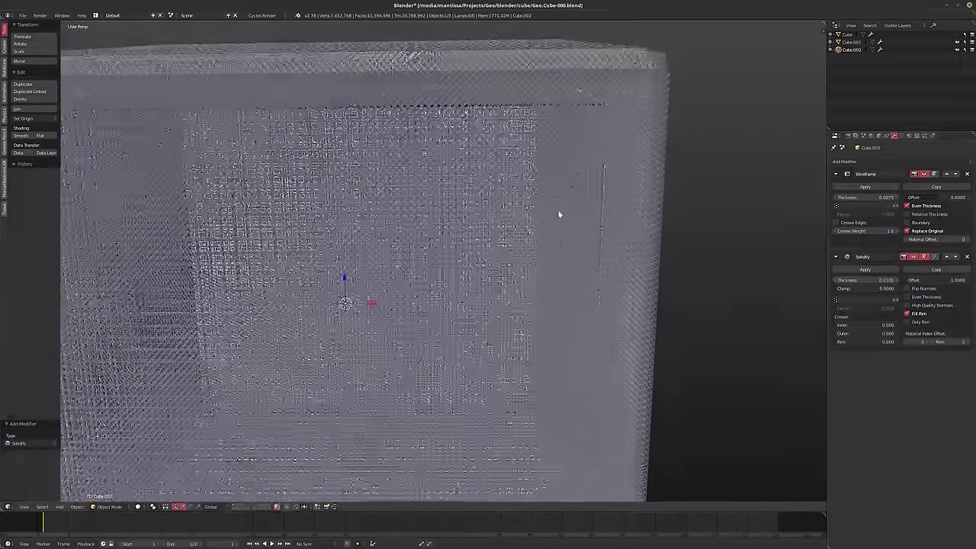
scroll(559, 214, "down", 2)
scroll(612, 155, "up", 4)
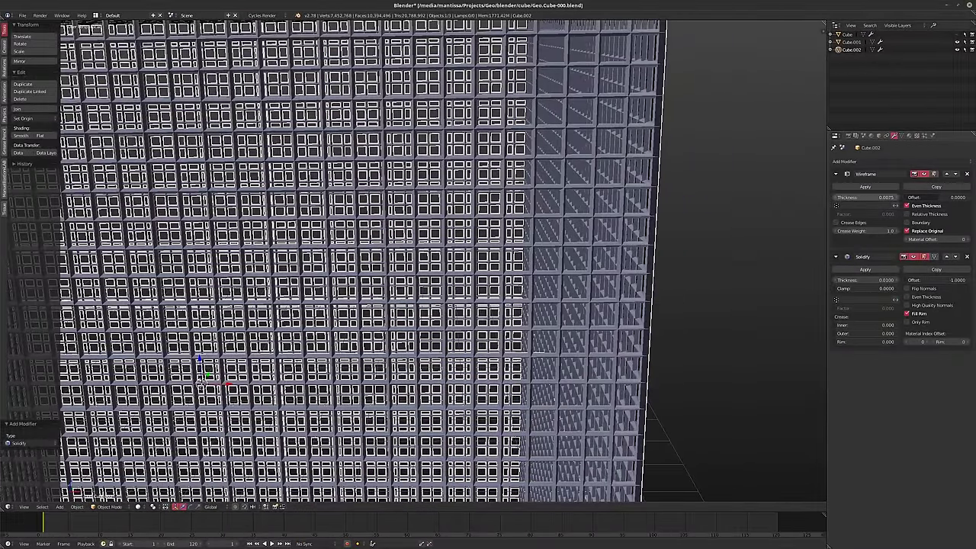
Move the Solidify modifier above Wireframe in the third cube's stack and set its thickness to -0.054
left_click_drag(865, 197, 823, 198)
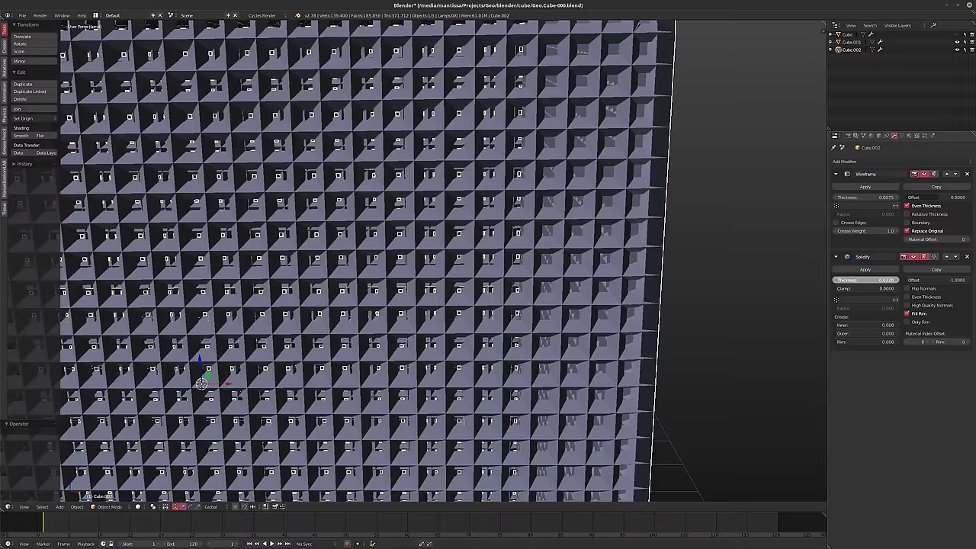
left_click_drag(876, 280, 837, 279)
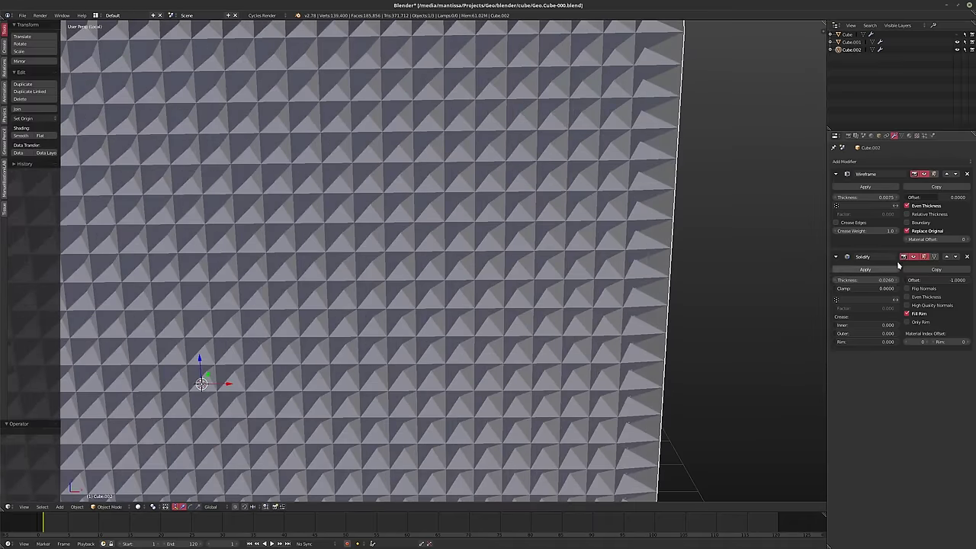
left_click(945, 257)
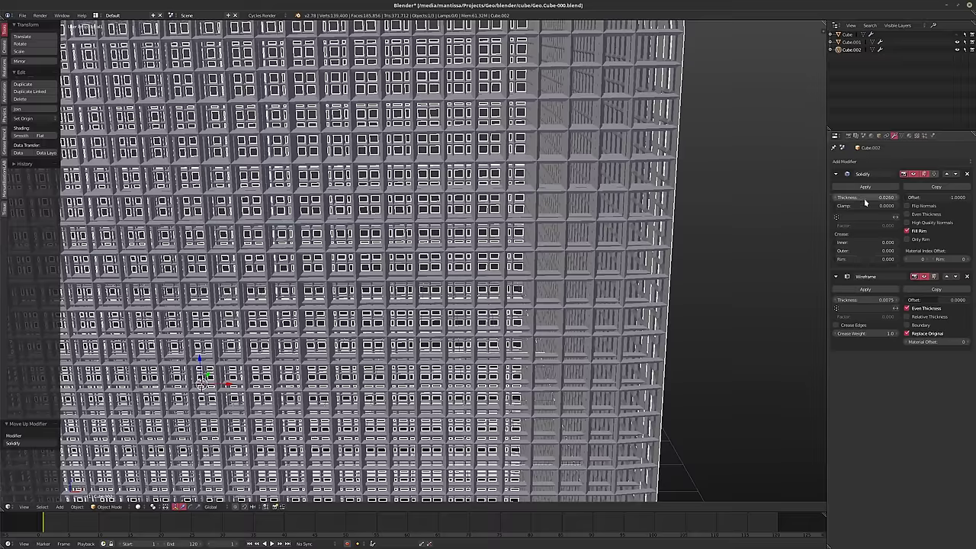
left_click_drag(865, 197, 904, 219)
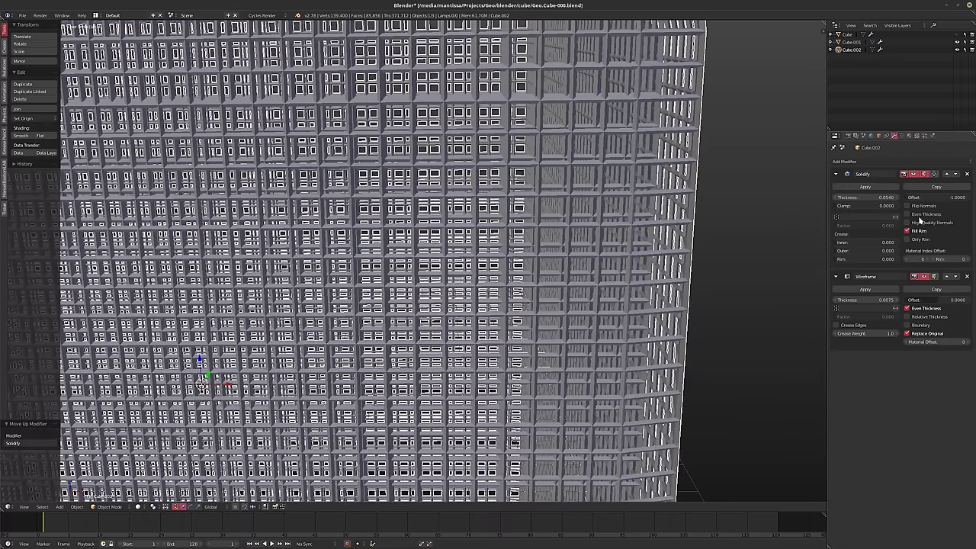
Enable Even Thickness on the third cube's Solidify modifier and check the whole double-walled lattice
left_click(919, 216)
scroll(610, 251, "down", 6)
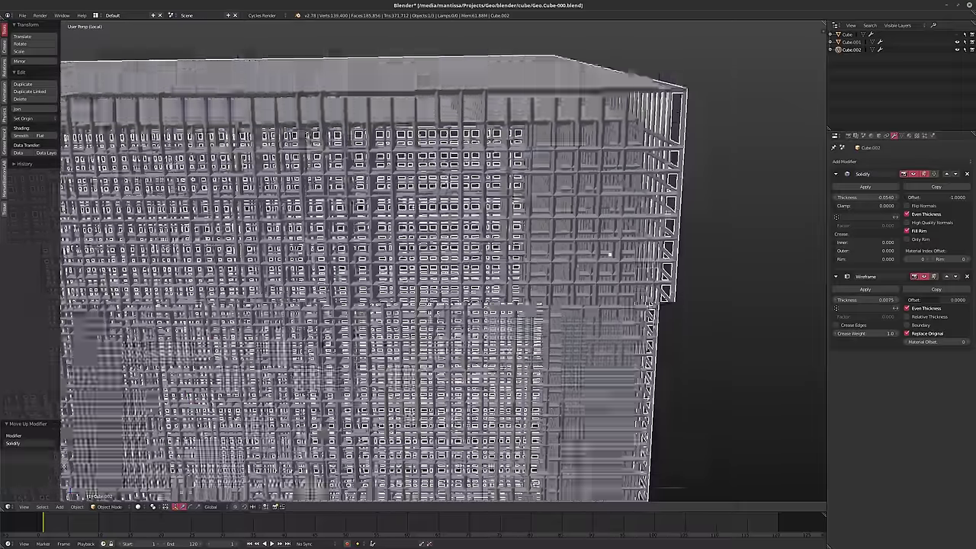
middle_click_drag(603, 235, 579, 234)
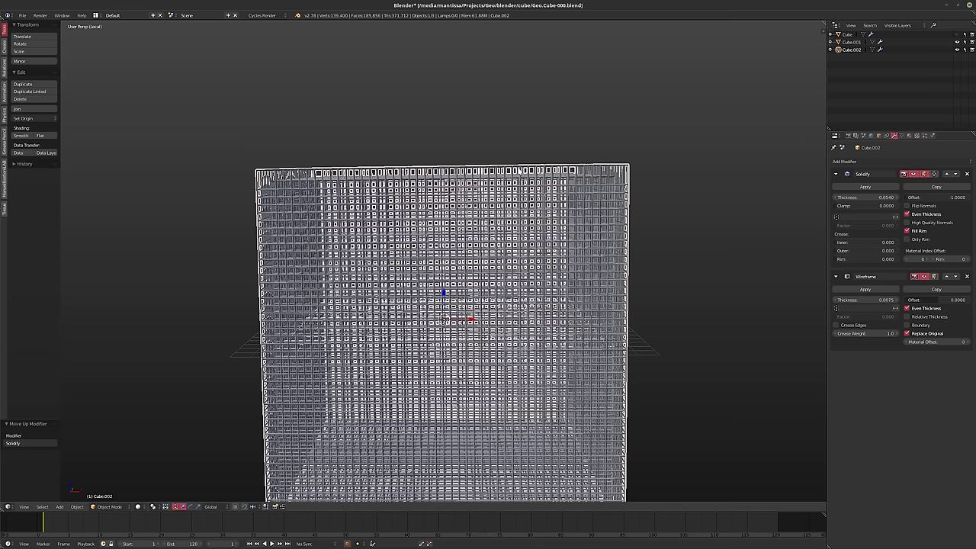
scroll(518, 171, "up", 1)
middle_click_drag(539, 269, 518, 172, "shift")
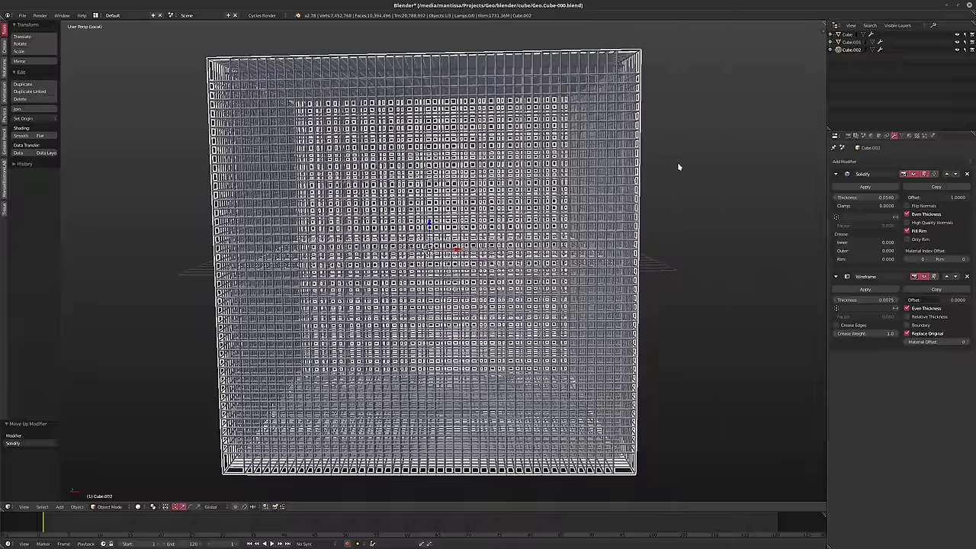
Make the outer cube, Cube, visible again, save the file, and leave local view
key("ctrl+s")
left_click(677, 165)
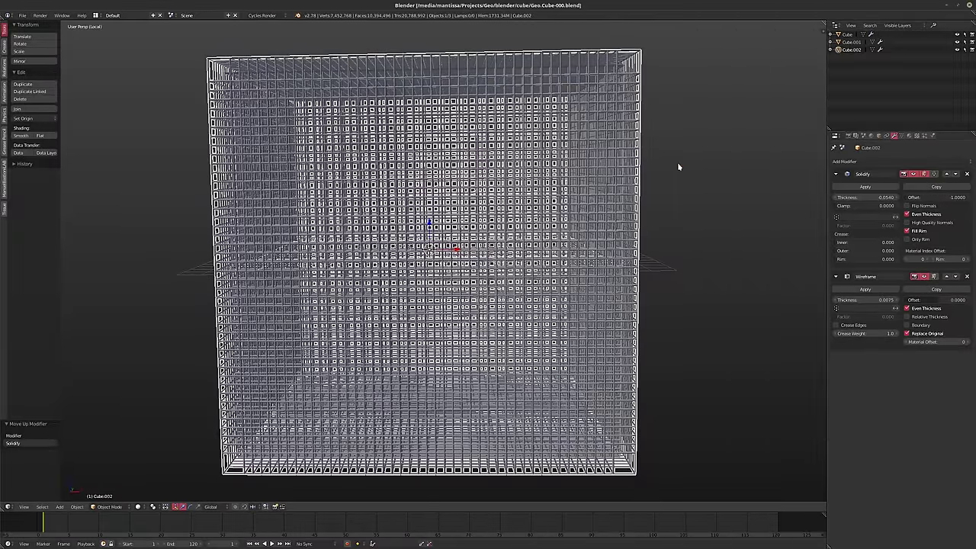
key("KP_Divide")
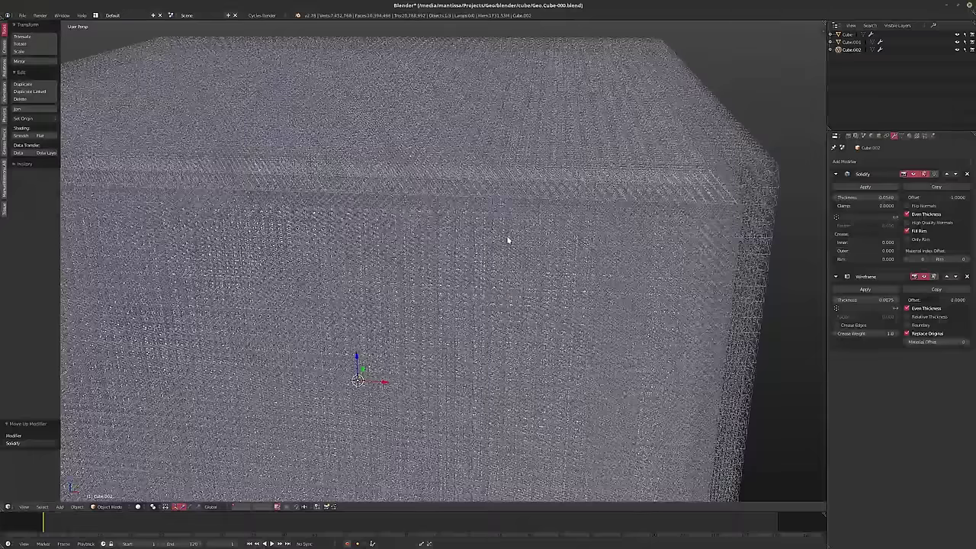
Examine the nested lattice cubes from outside and up close inside the wire structure
scroll(490, 236, "up", 10)
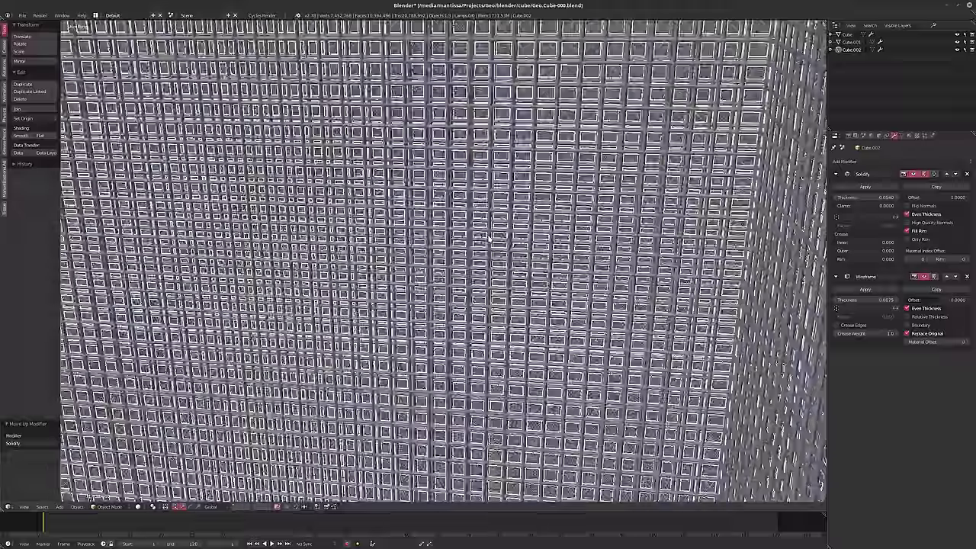
scroll(491, 238, "up", 10)
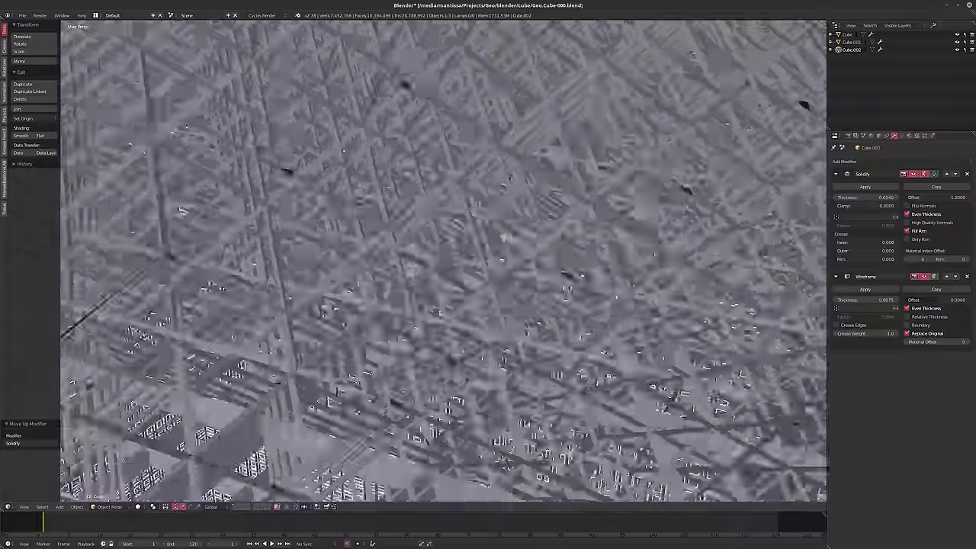
scroll(509, 236, "down", 4)
scroll(553, 229, "up", 3)
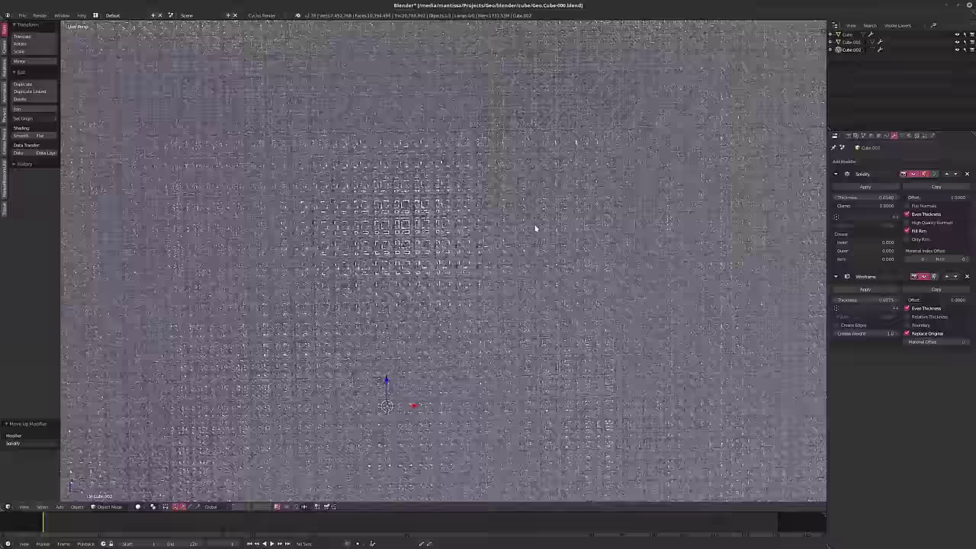
scroll(535, 231, "up", 4)
scroll(536, 227, "down", 6)
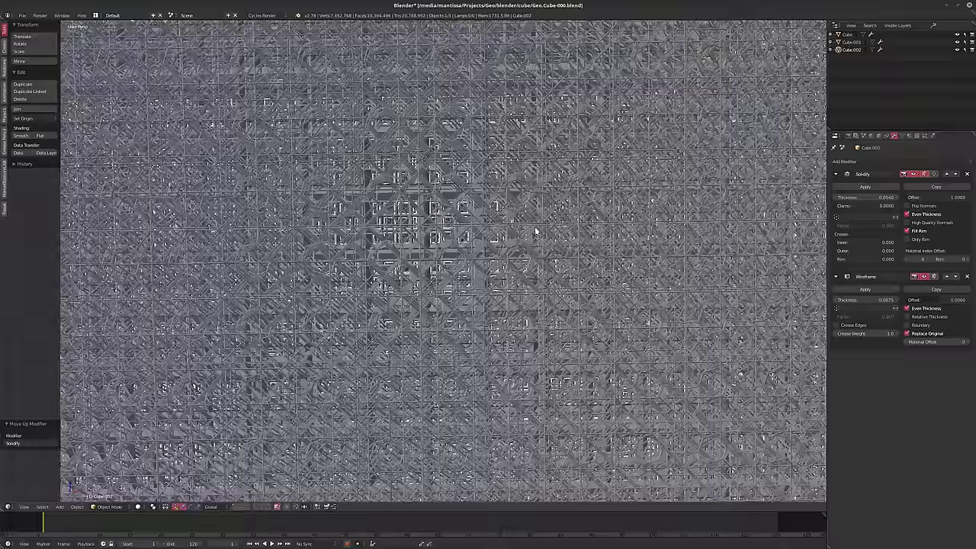
scroll(533, 232, "up", 5)
scroll(525, 249, "up", 7)
scroll(577, 235, "down", 4)
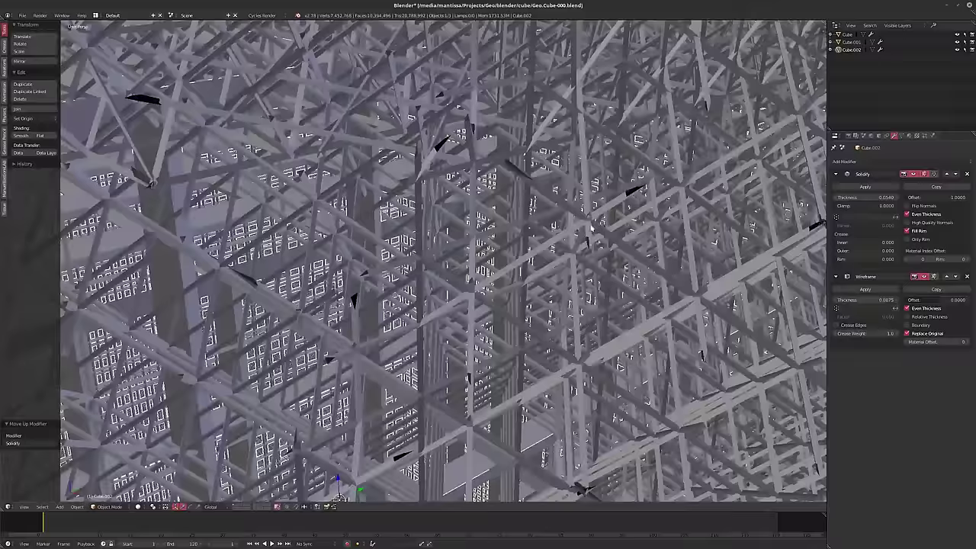
scroll(577, 250, "down", 4)
scroll(577, 250, "up", 4)
scroll(577, 251, "down", 5)
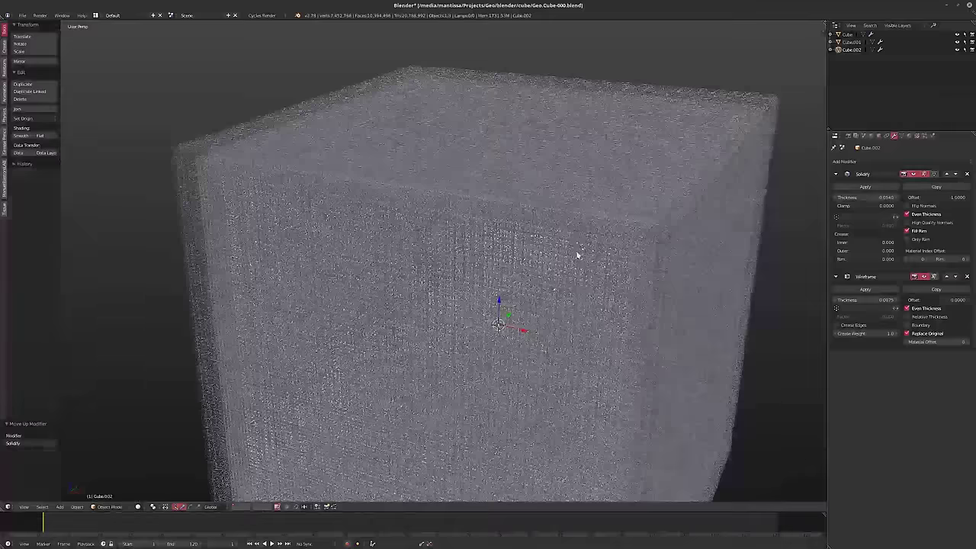
scroll(580, 227, "up", 2)
scroll(581, 227, "down", 2)
middle_click_drag(581, 227, 530, 235)
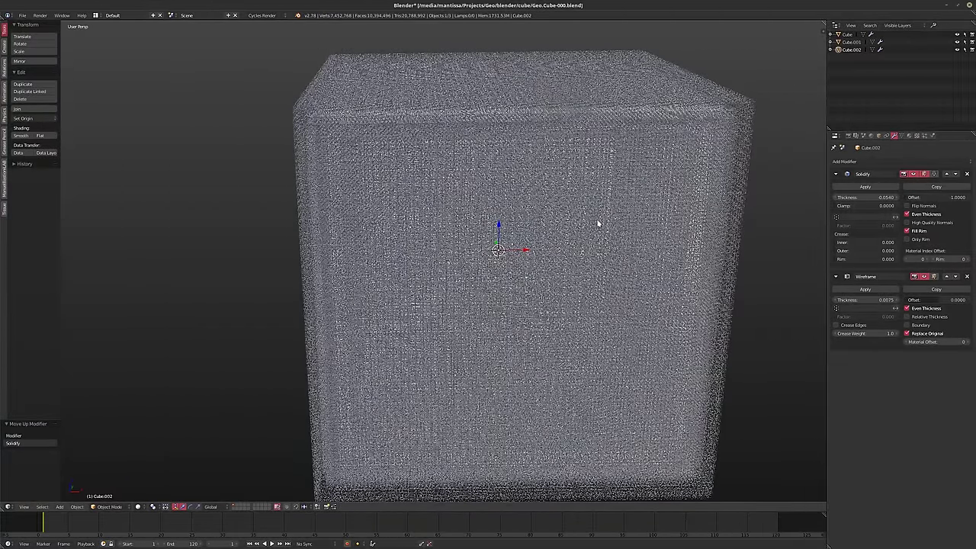
Duplicate the third cube in place and open the copy's mesh for editing in wireframe display
key("shift+d")
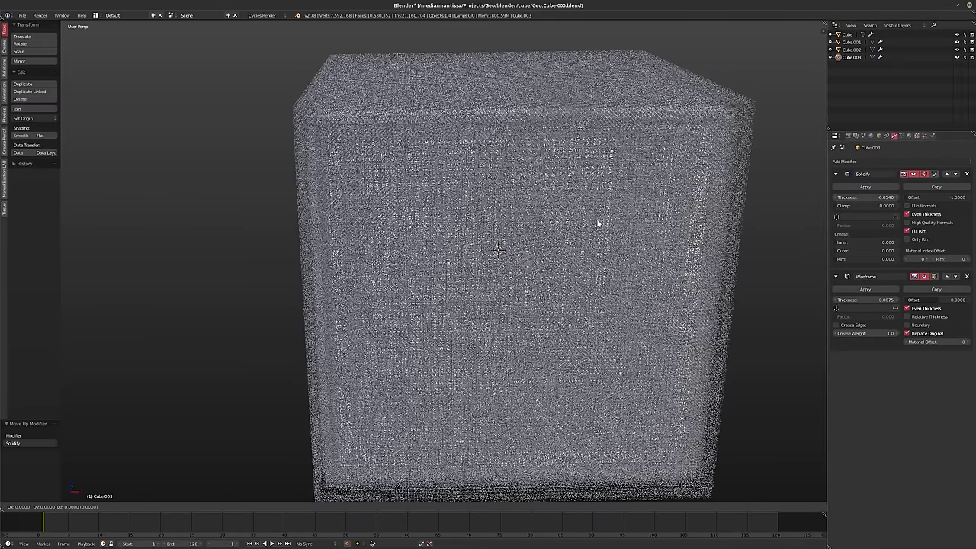
right_click(598, 223)
key("Tab")
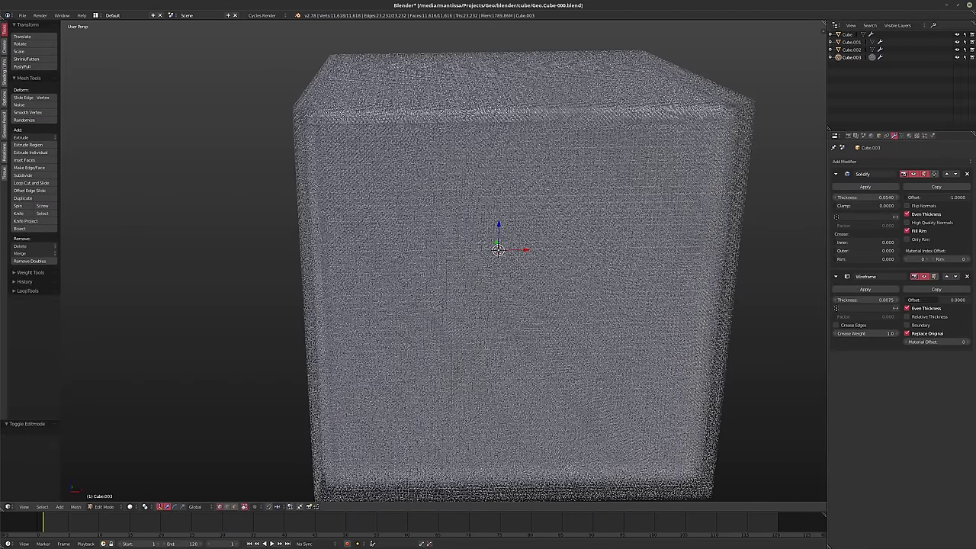
key("z")
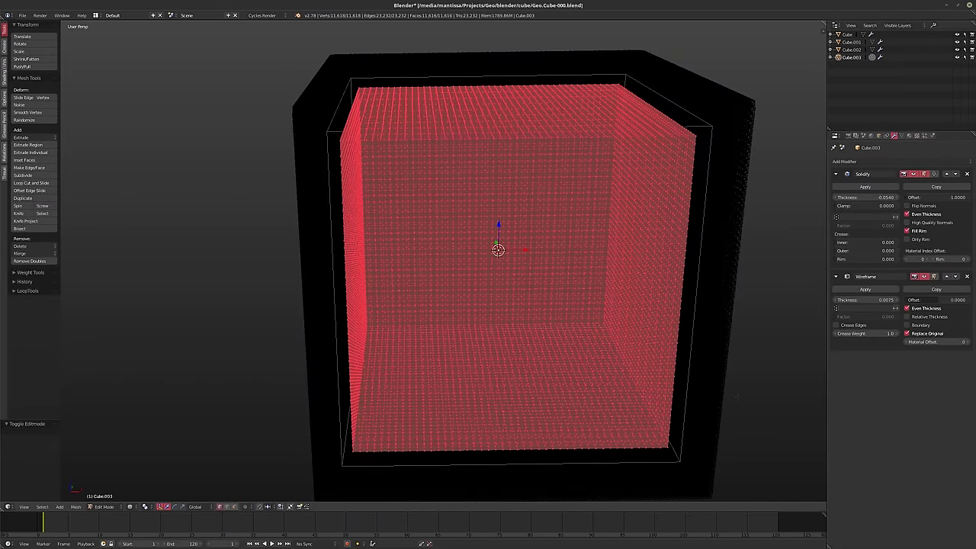
Scale the duplicated cube's mesh down to about 0.89 so it nests inside, and return to Object Mode
key("s")
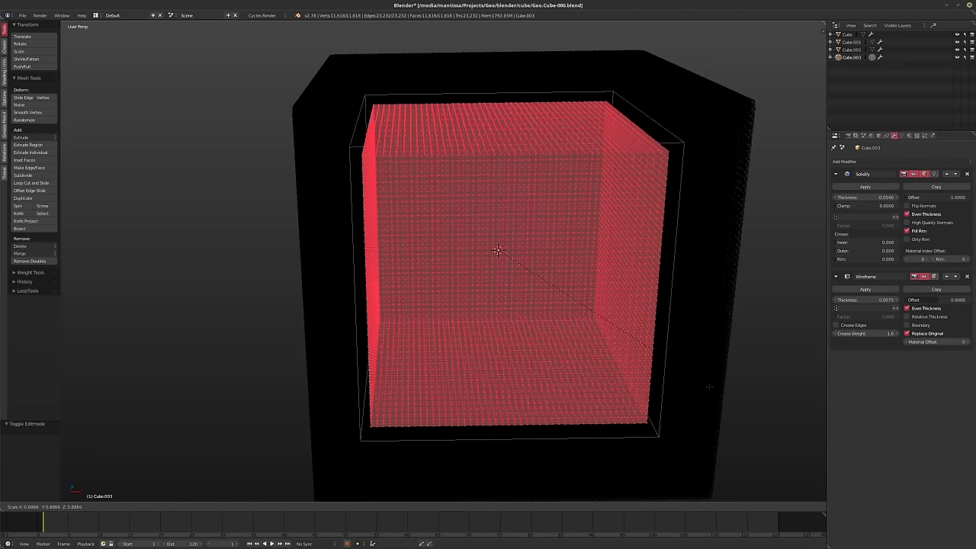
right_click(709, 386)
key("s")
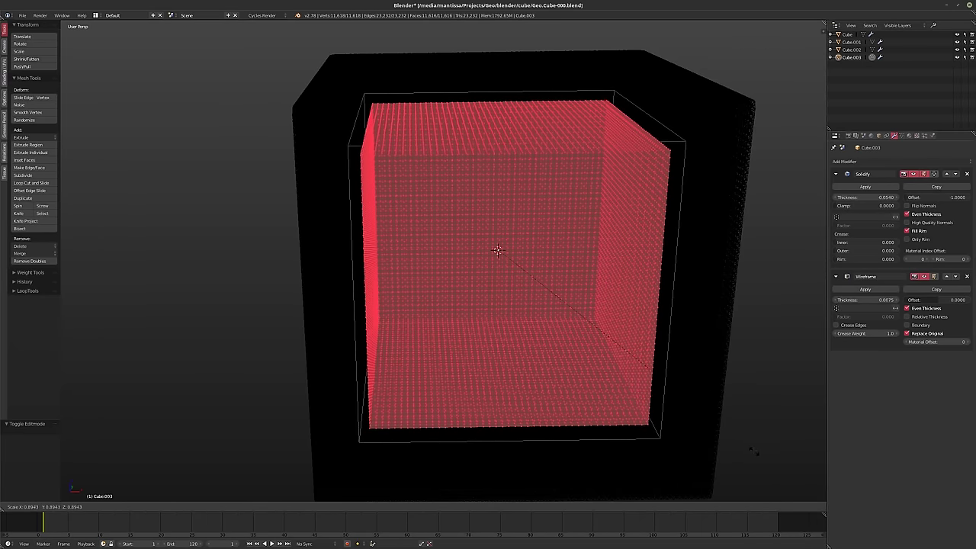
key("Return")
key("Tab")
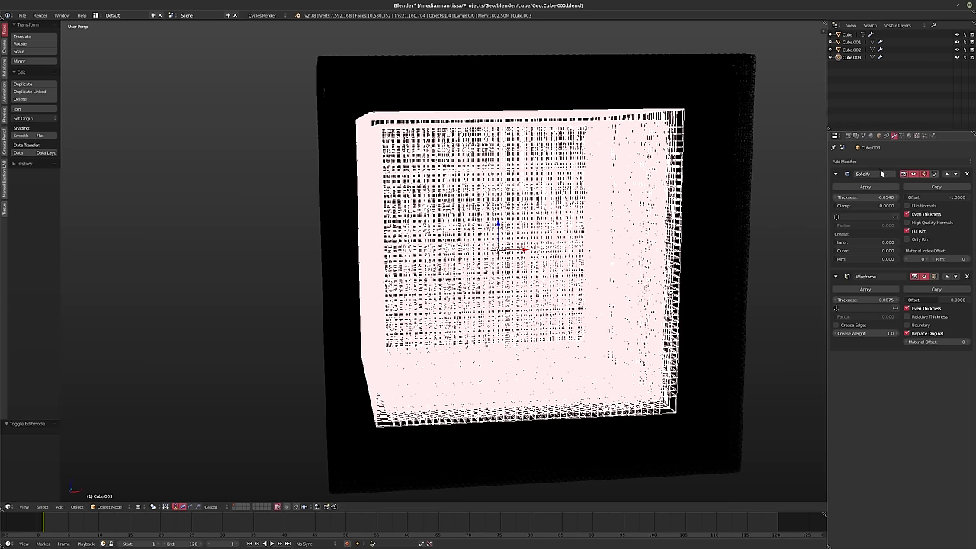
Add a Decimate modifier to Cube.003, place it first in the modifier stack, and switch it to Un-Subdivide
left_click(844, 161)
left_click(868, 162)
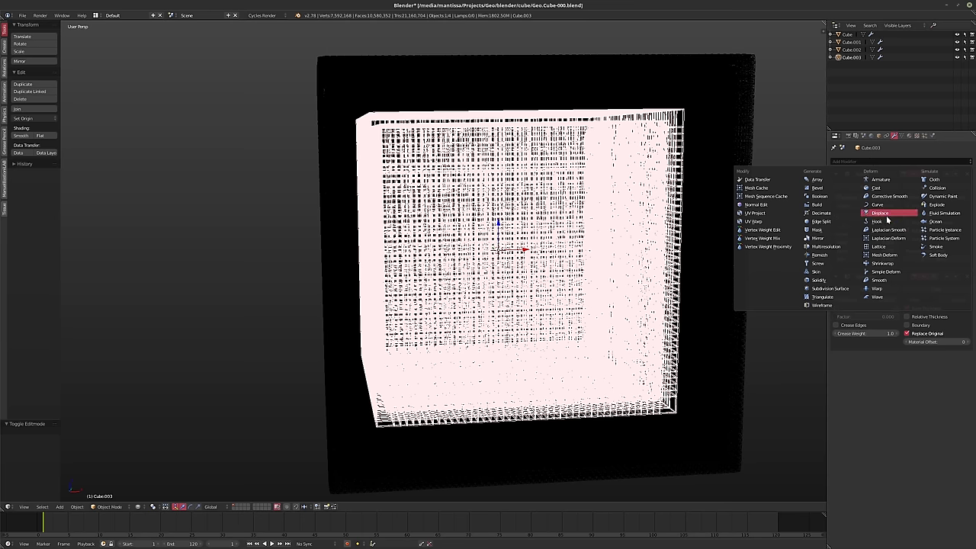
left_click(830, 218)
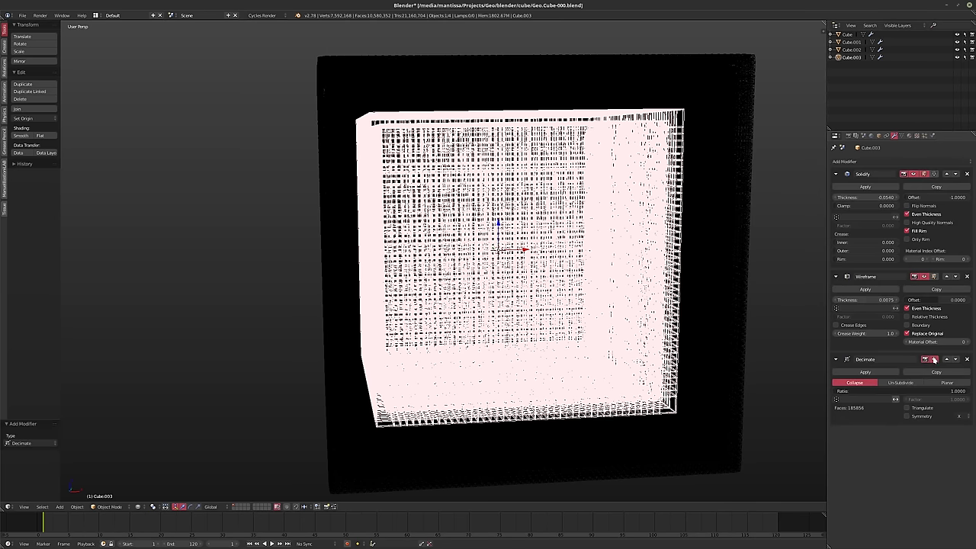
left_click(947, 359)
left_click(945, 277)
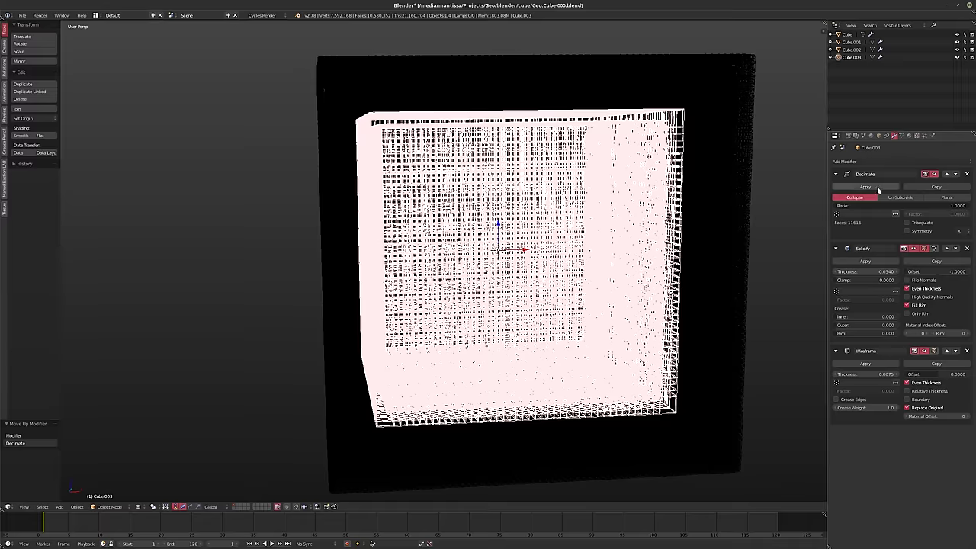
left_click(901, 197)
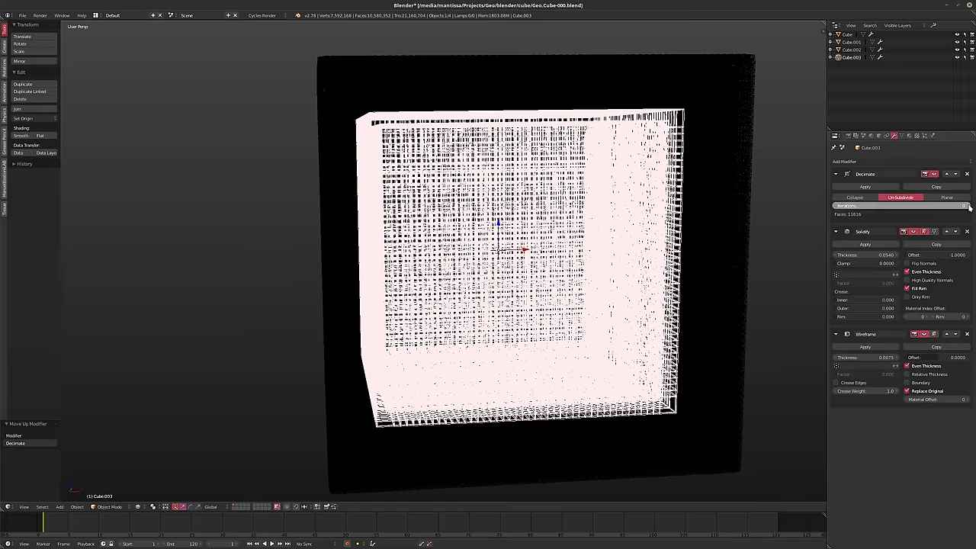
Remove the Solidify modifier from Cube.003 and set its Wireframe thickness to 0.01
middle_click_drag(709, 228, 671, 246)
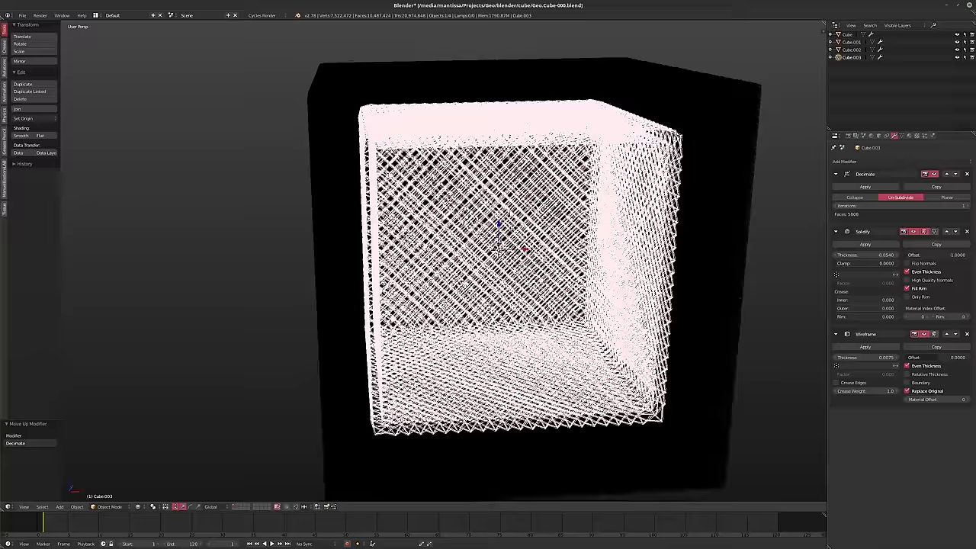
middle_click_drag(606, 252, 613, 250)
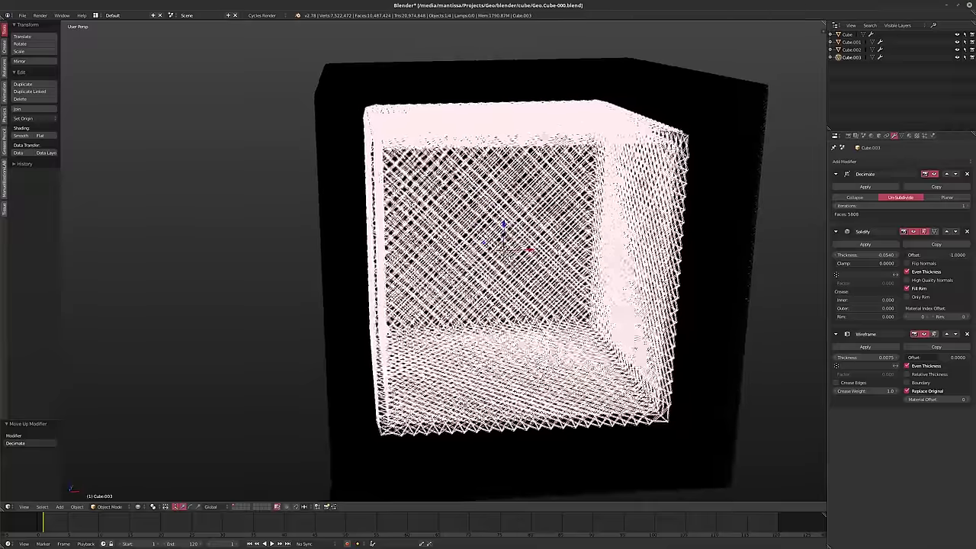
scroll(579, 250, "up", 3)
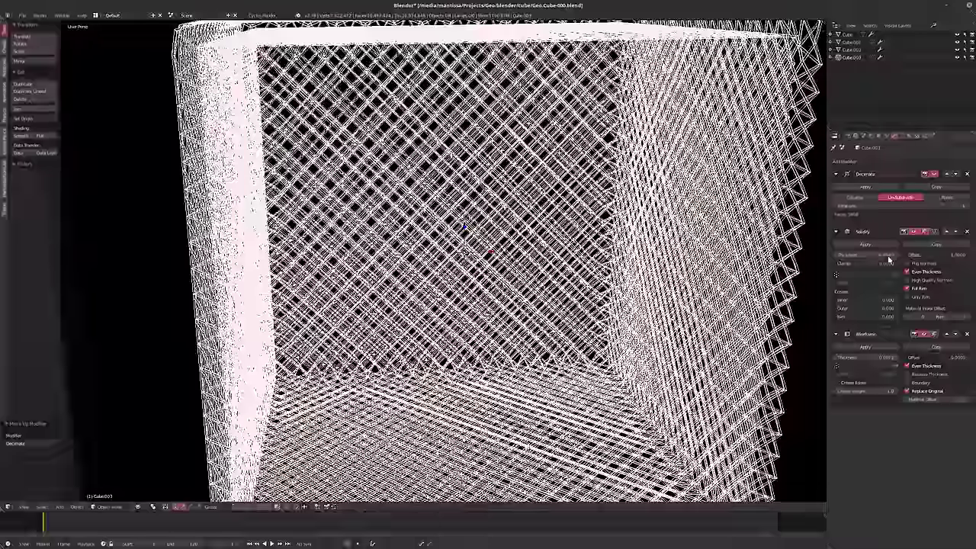
left_click(966, 232)
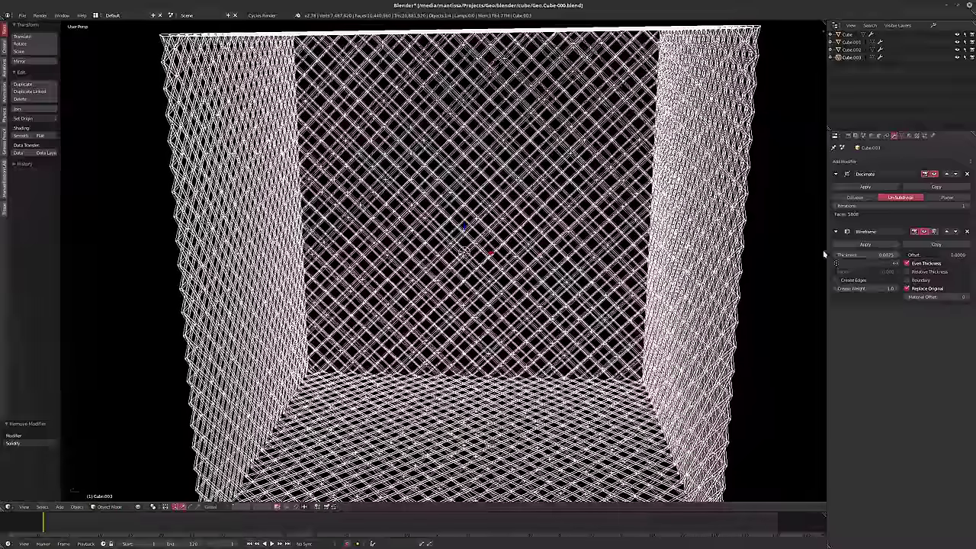
left_click(865, 255)
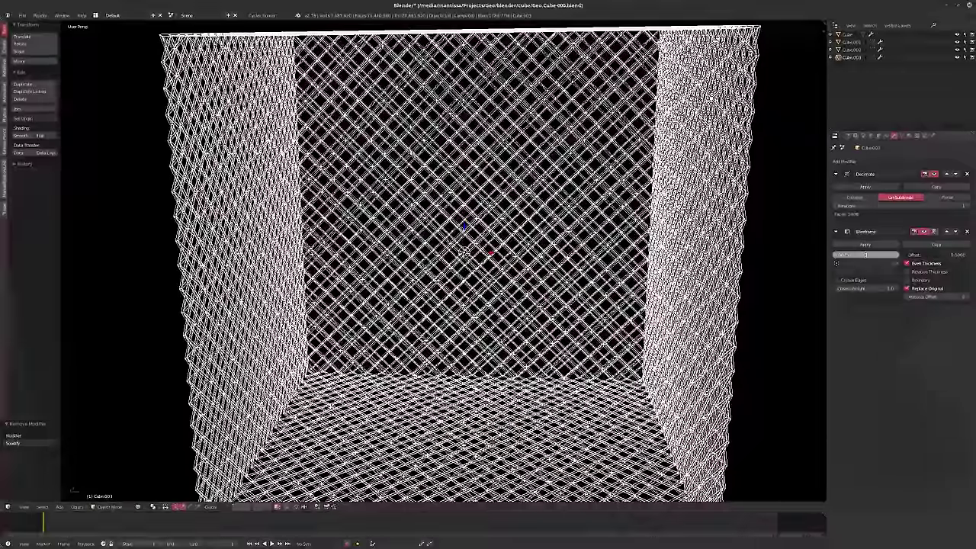
type(".01")
key("Return")
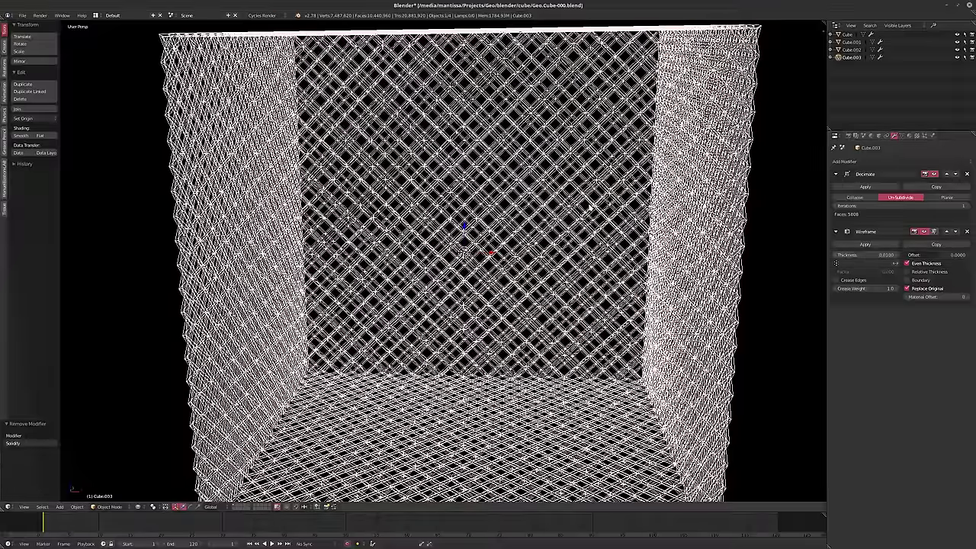
Switch to solid display and examine the nested lattice cubes from outside and up close inside the structure
middle_click_drag(550, 221, 515, 201)
scroll(516, 202, "down", 10)
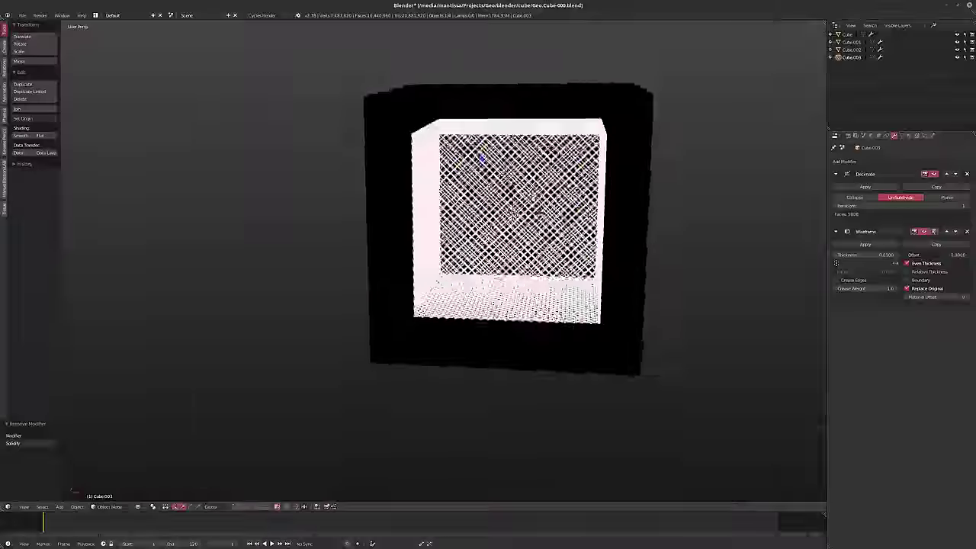
key("z")
mouse_move(536, 225)
middle_mouse_down()
mouse_move(556, 209)
mouse_move(511, 244)
mouse_move(575, 222)
mouse_move(566, 214)
middle_mouse_up()
scroll(542, 206, "up", 7)
scroll(548, 202, "down", 8)
scroll(568, 222, "up", 5)
key("Tab")
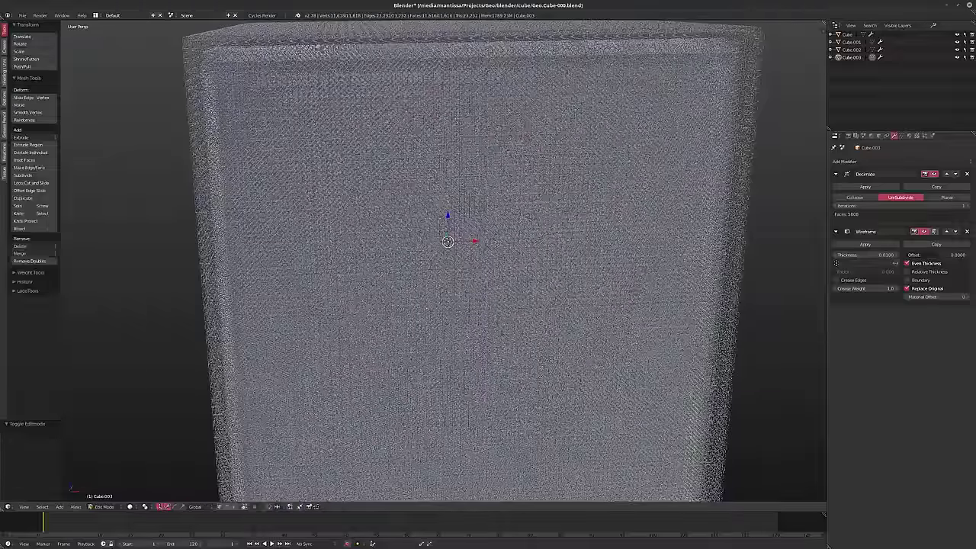
key("Tab")
middle_click_drag(573, 213, 571, 223)
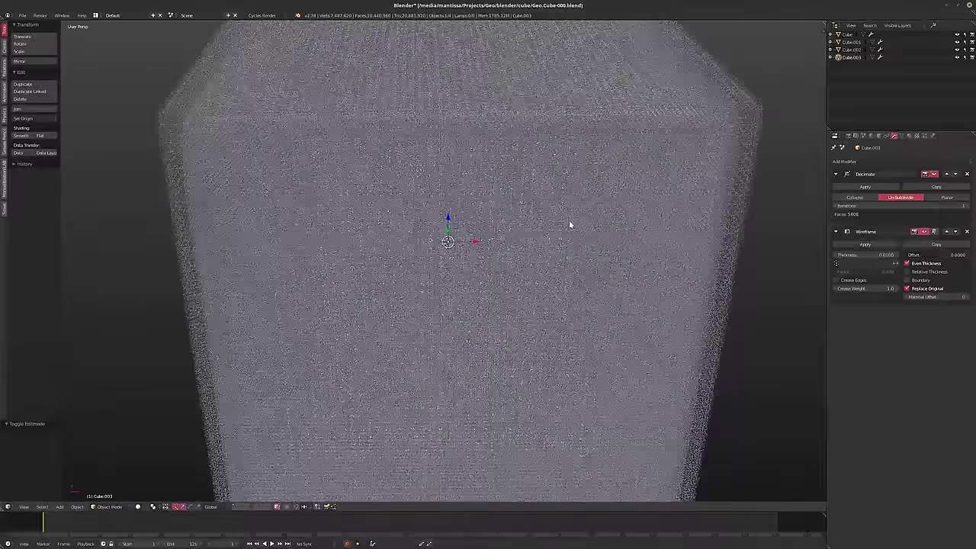
scroll(570, 223, "up", 6)
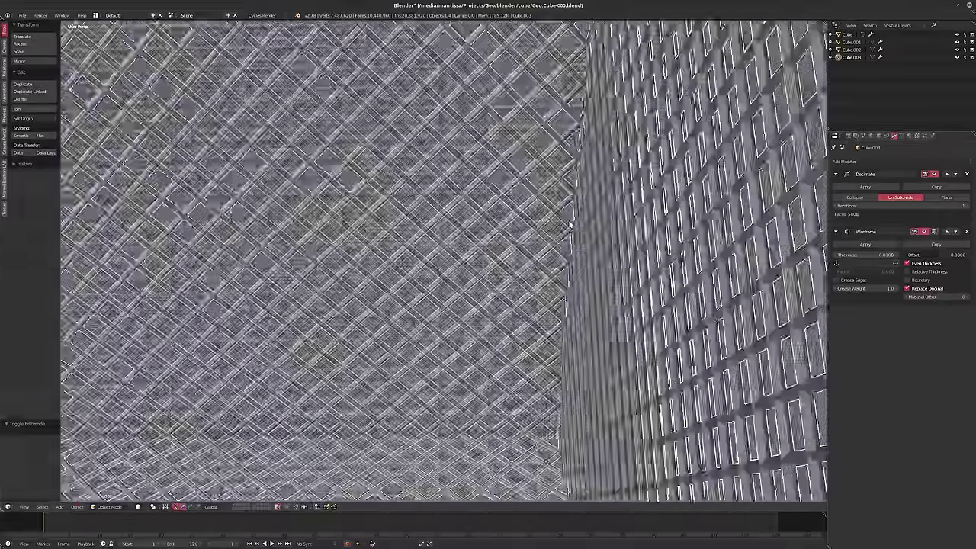
scroll(568, 222, "down", 4)
scroll(581, 214, "down", 5)
middle_click_drag(554, 222, 544, 237)
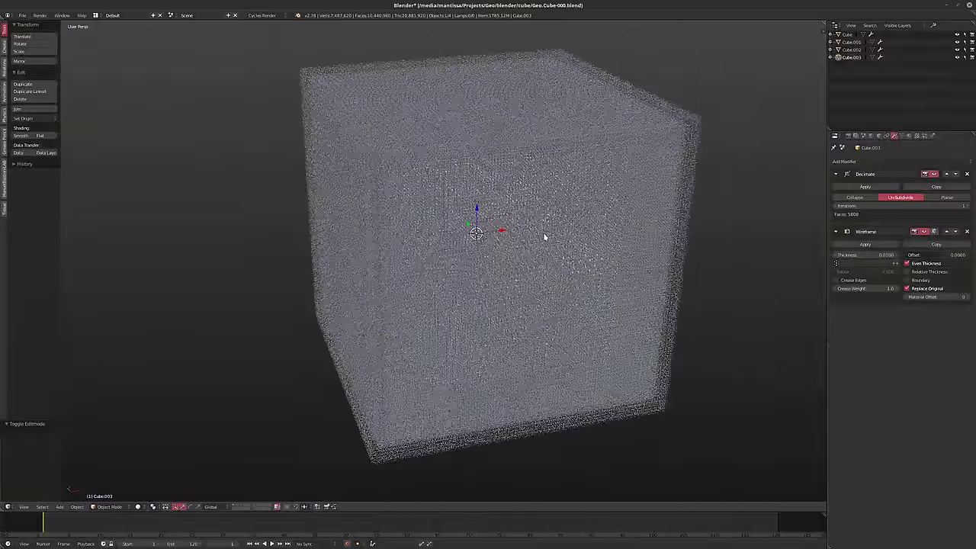
Duplicate Cube.003 in place, isolate the copy in local view, and open its mesh for editing
key("shift+d")
right_click(544, 235)
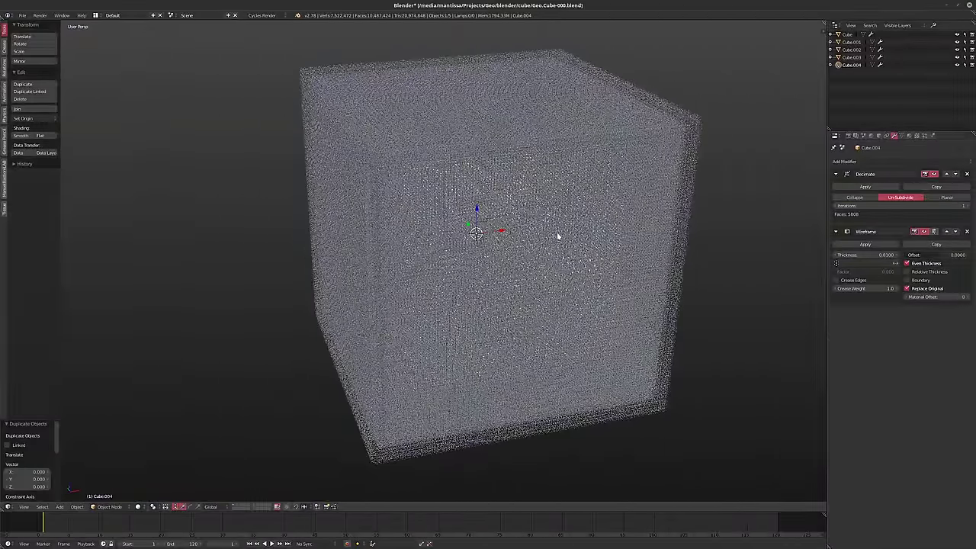
key("KP_Divide")
key("Tab")
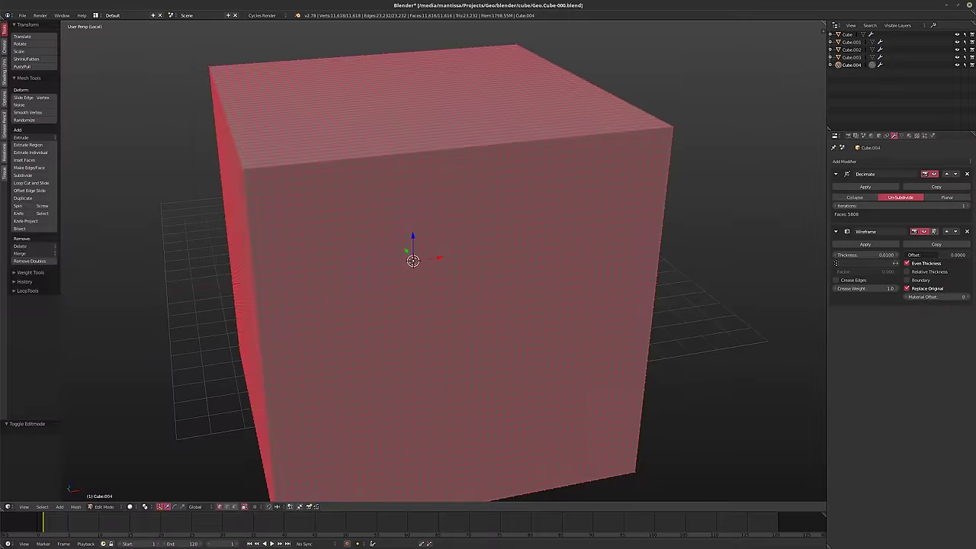
Scale the copy's mesh down to about 0.85, then return to Object Mode with all cubes shown
key("s")
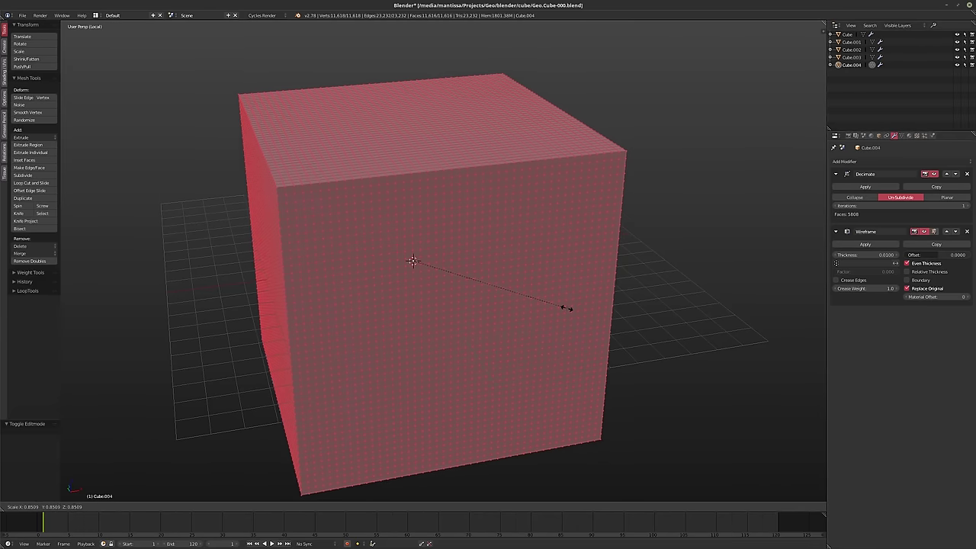
left_click(567, 309)
middle_click_drag(567, 308, 543, 288)
key("Tab")
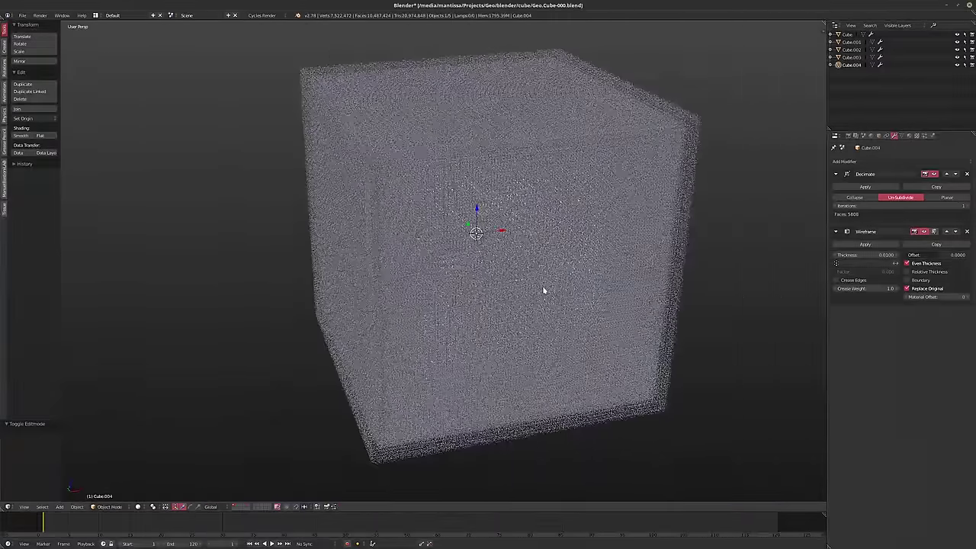
In wireframe display, switch Cube.004's Decimate modifier to Collapse with a ratio of about 0.152
key("KP_7")
scroll(543, 290, "up", 6)
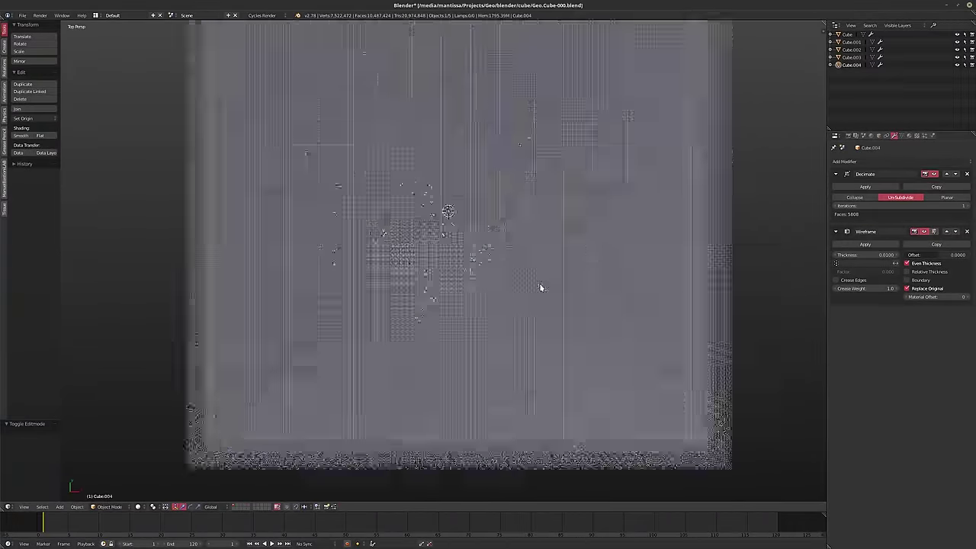
scroll(522, 289, "down", 2)
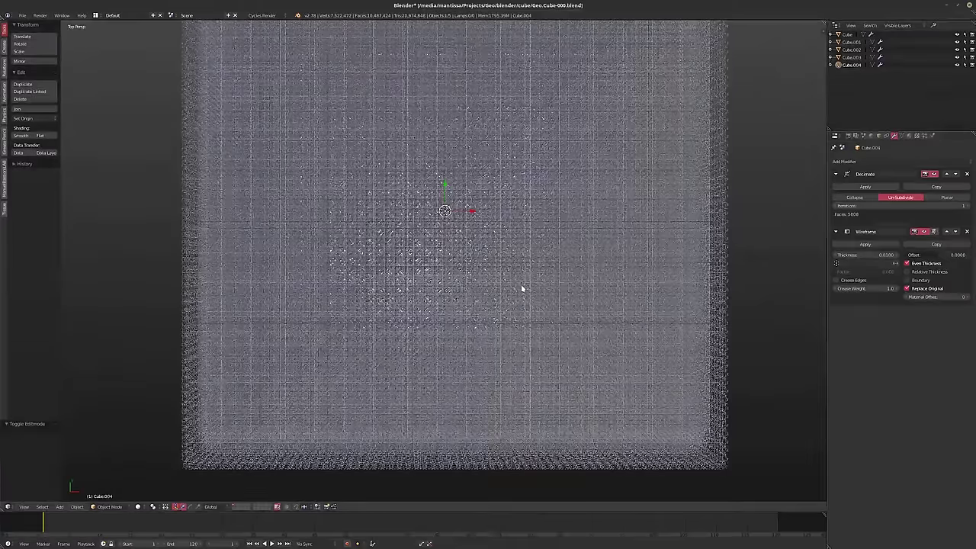
key("z")
middle_click_drag(503, 308, 561, 235)
scroll(501, 246, "up", 2)
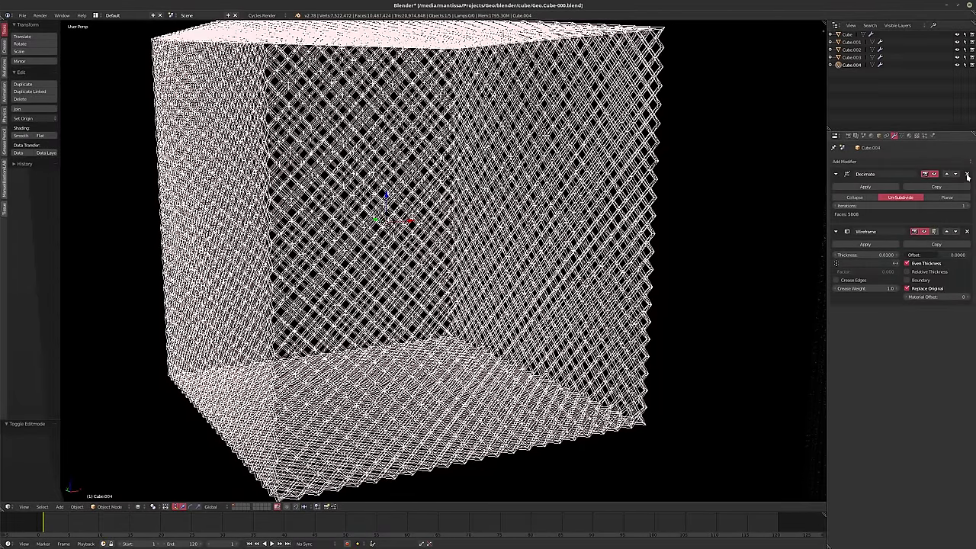
left_click(855, 197)
left_click_drag(929, 206, 860, 206)
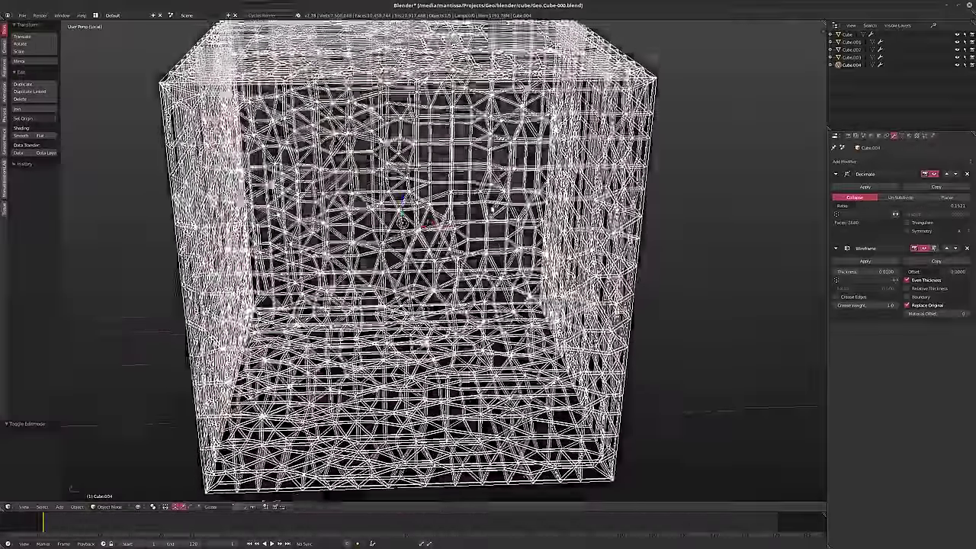
In solid display, add a Displace modifier to Cube.004 and place it first in the modifier stack
middle_click_drag(492, 210, 494, 248, "shift")
key("z")
mouse_move(571, 204)
middle_mouse_down()
mouse_move(524, 207)
mouse_move(523, 253)
mouse_move(534, 217)
mouse_move(567, 215)
middle_mouse_up()
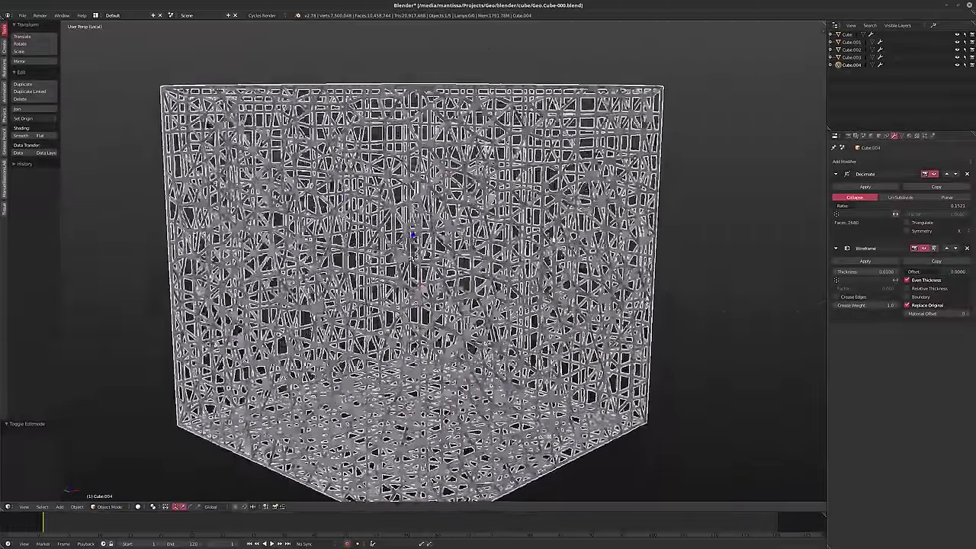
middle_click_drag(519, 237, 632, 248)
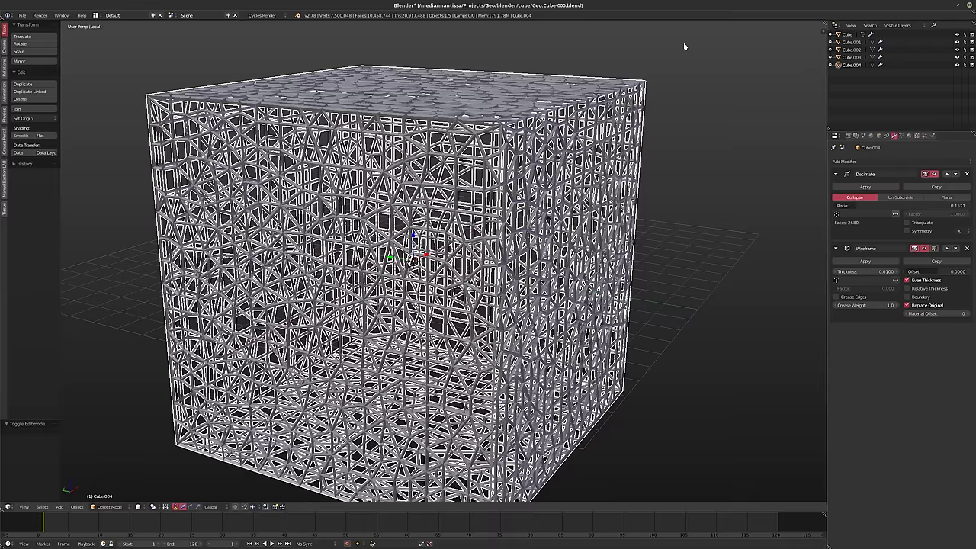
left_click(846, 161)
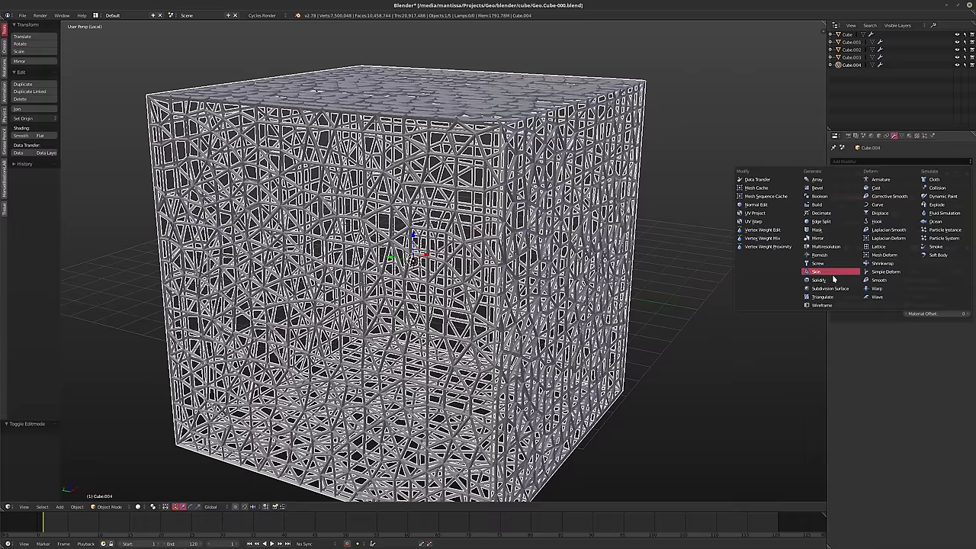
left_click(880, 214)
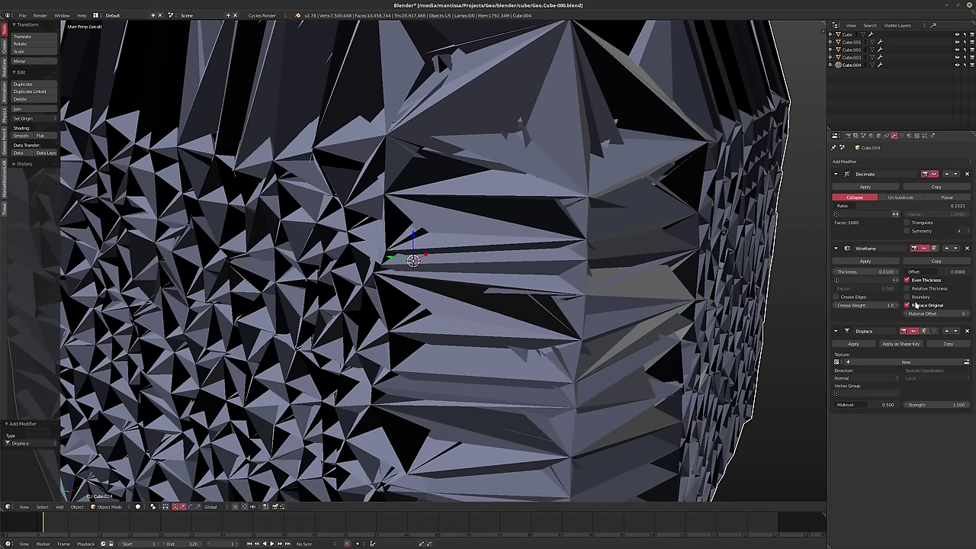
left_click(946, 330)
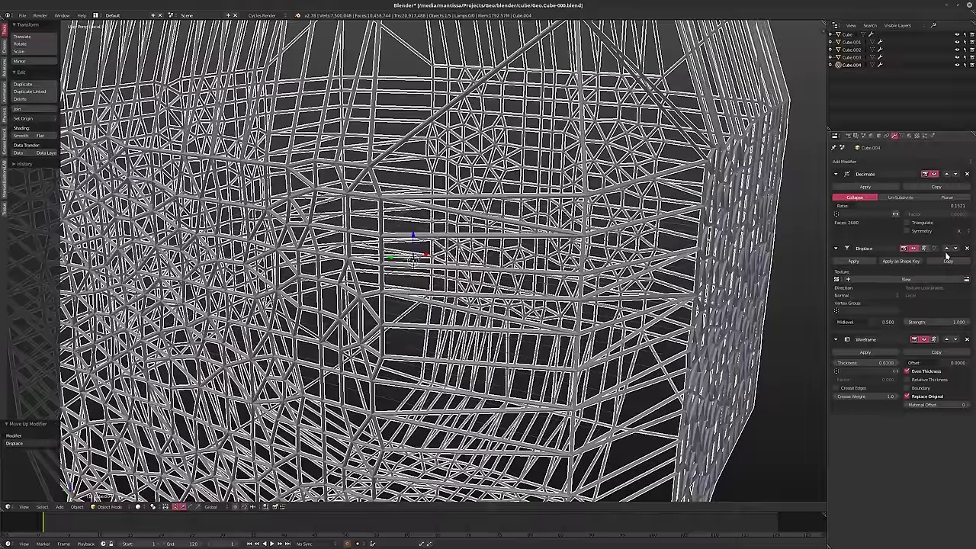
left_click(946, 248)
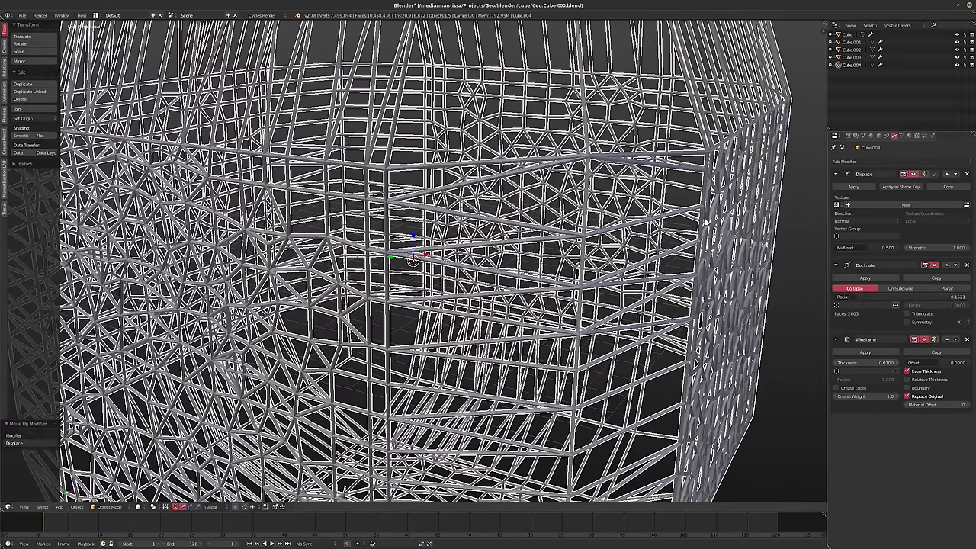
Try a new texture on the Displace modifier with strength 0.5 and view the distorted lattice from several sides
left_click(881, 203)
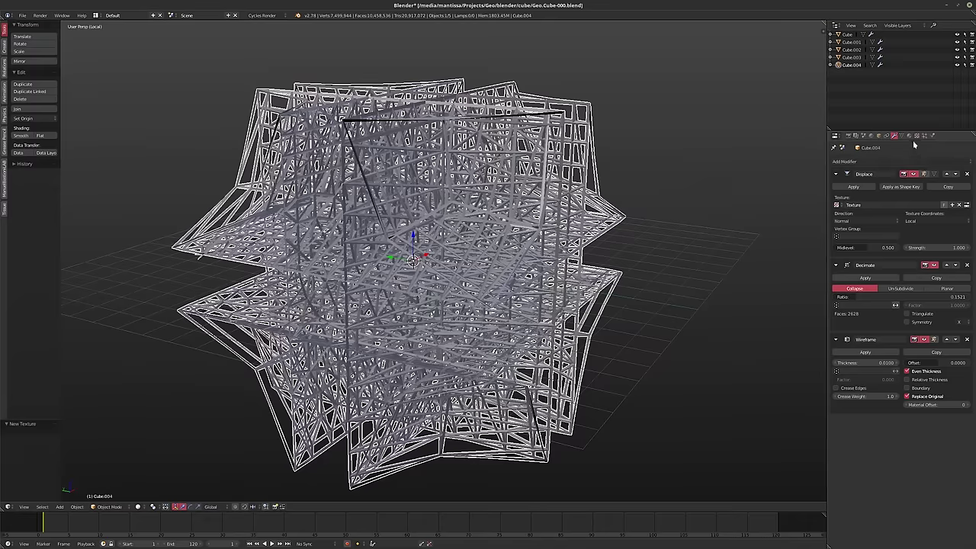
left_click(915, 135)
middle_click_drag(427, 244, 313, 282)
left_click(894, 136)
middle_click_drag(594, 227, 559, 231)
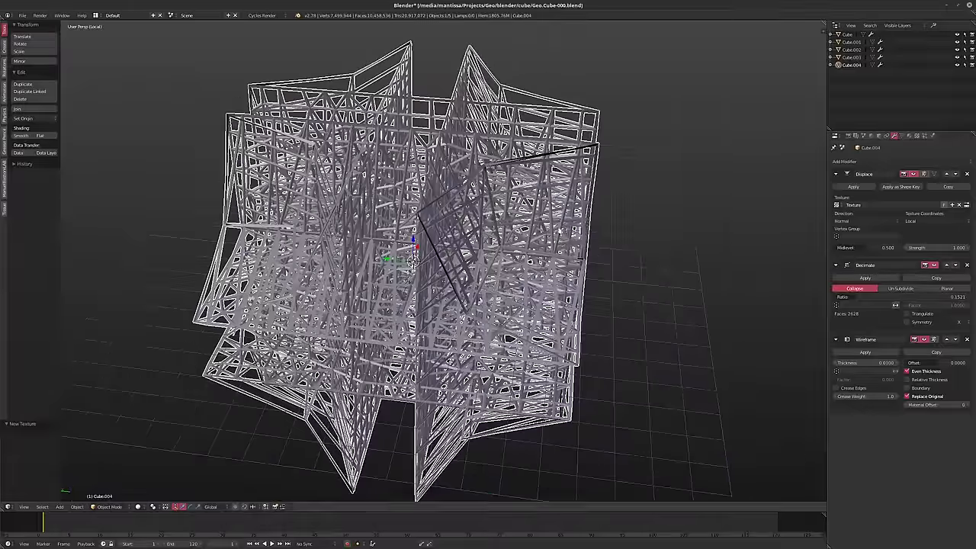
left_click_drag(941, 249, 907, 248)
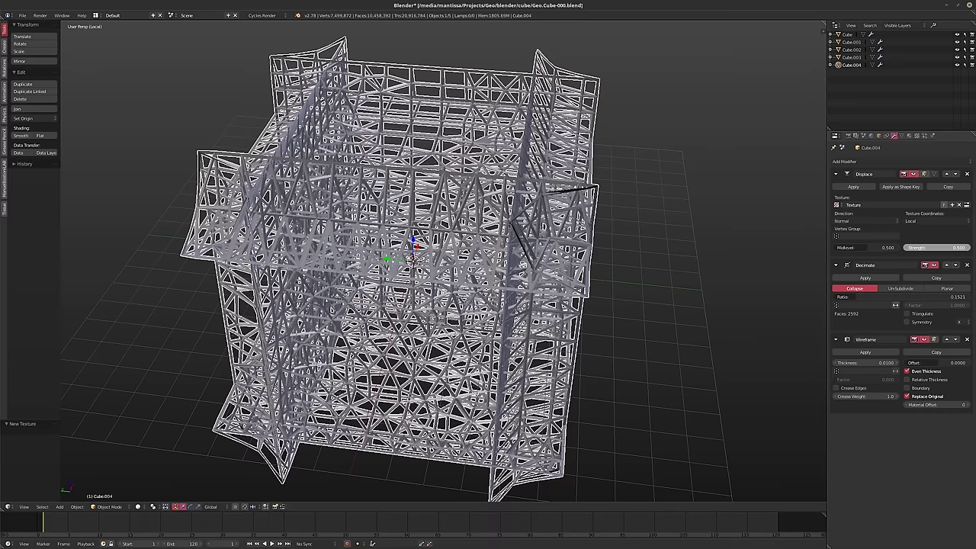
middle_click_drag(657, 332, 586, 141)
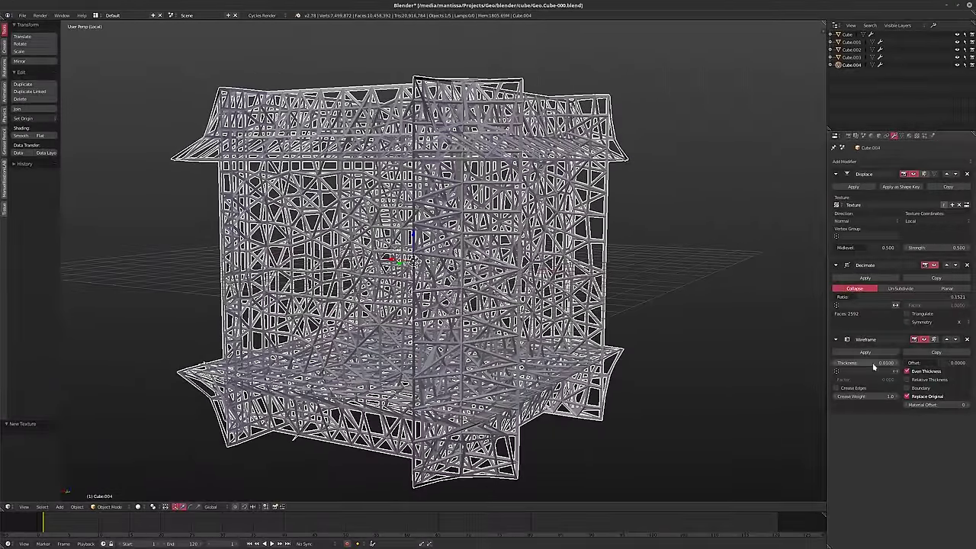
middle_click_drag(648, 305, 572, 324)
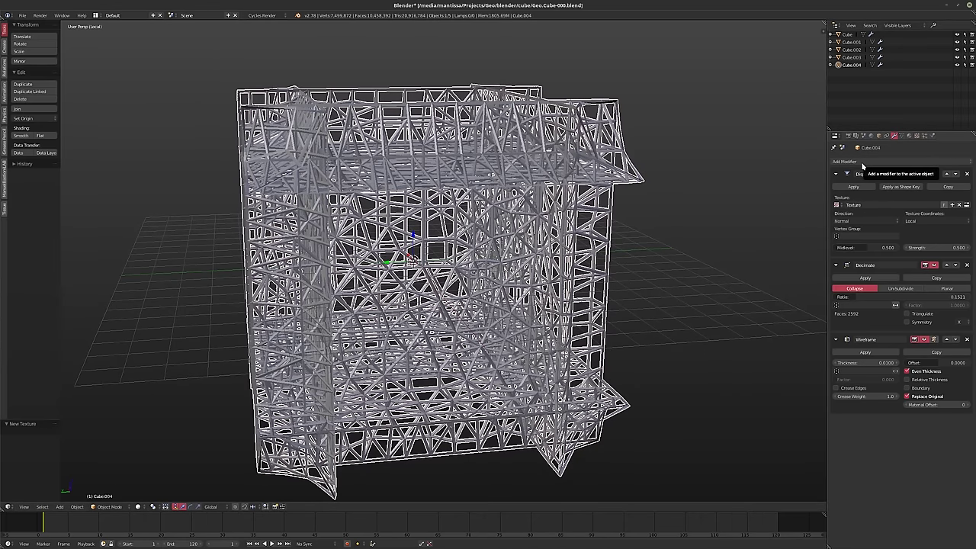
Unlink the texture from the Displace modifier and set its midlevel to 0 and strength to -0.5
left_click(958, 206)
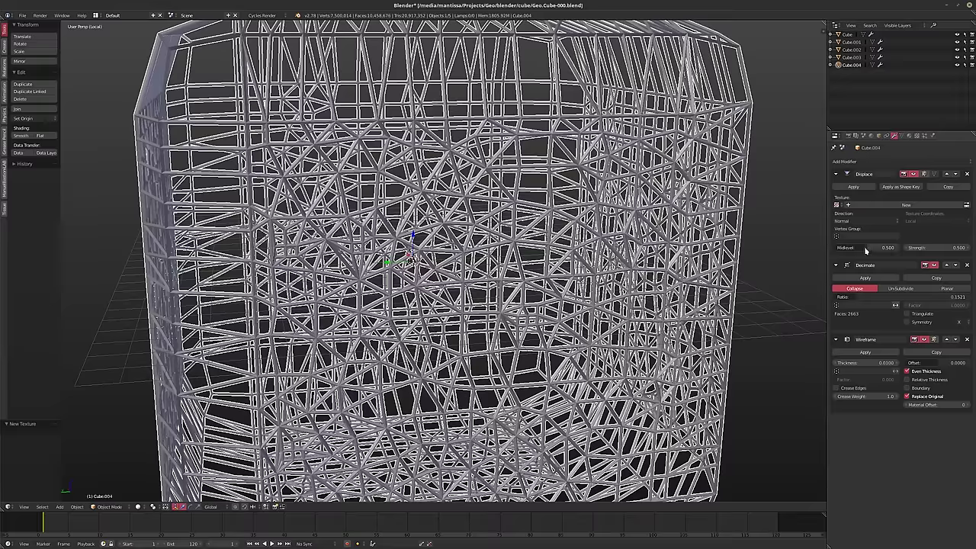
left_click_drag(865, 247, 837, 247)
left_click(933, 248)
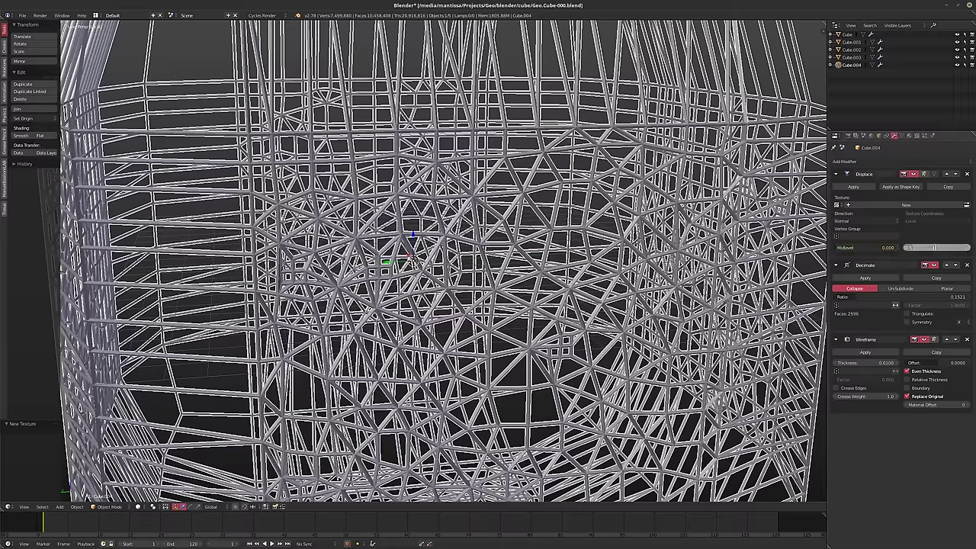
key("Return")
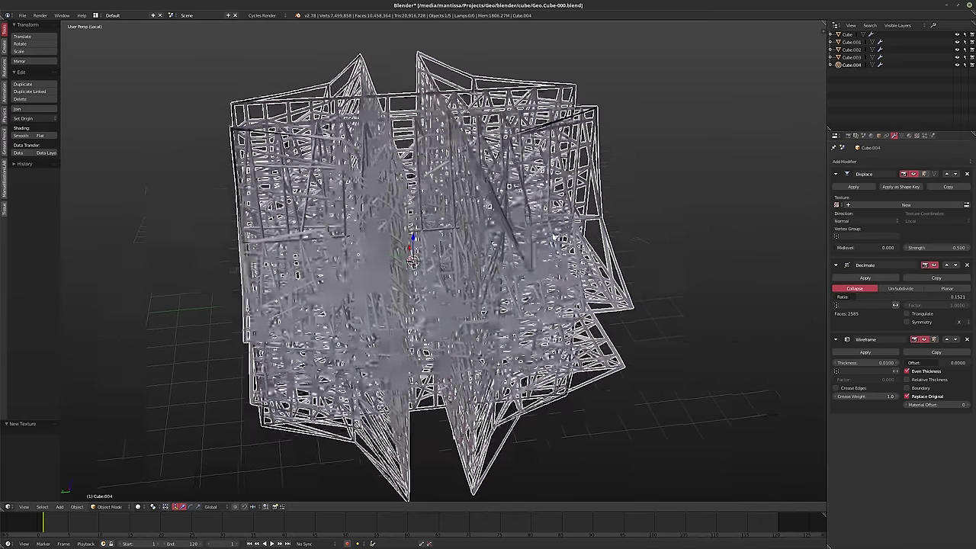
Set the strength of Cube.004's Displace modifier to -0.25 and check the lattice from several angles
left_click(941, 297)
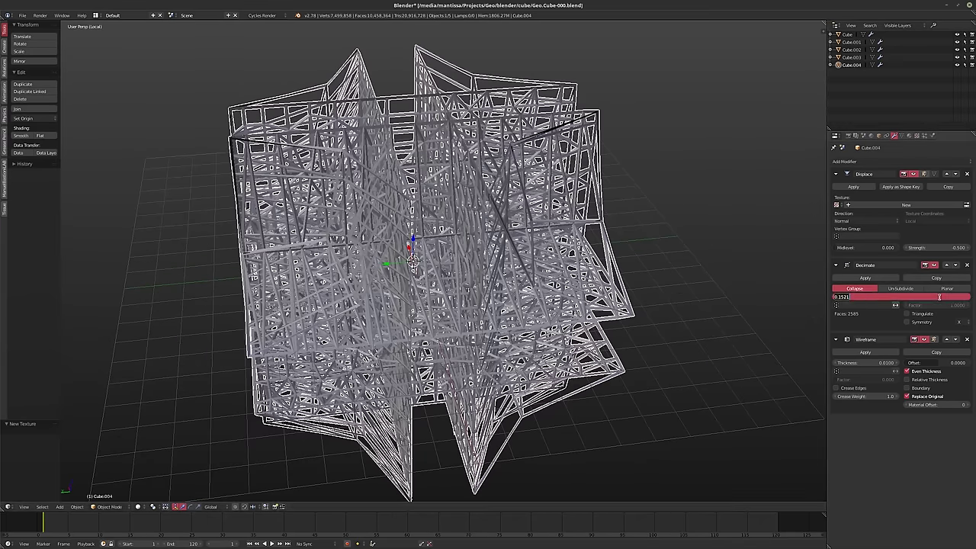
left_click(936, 248)
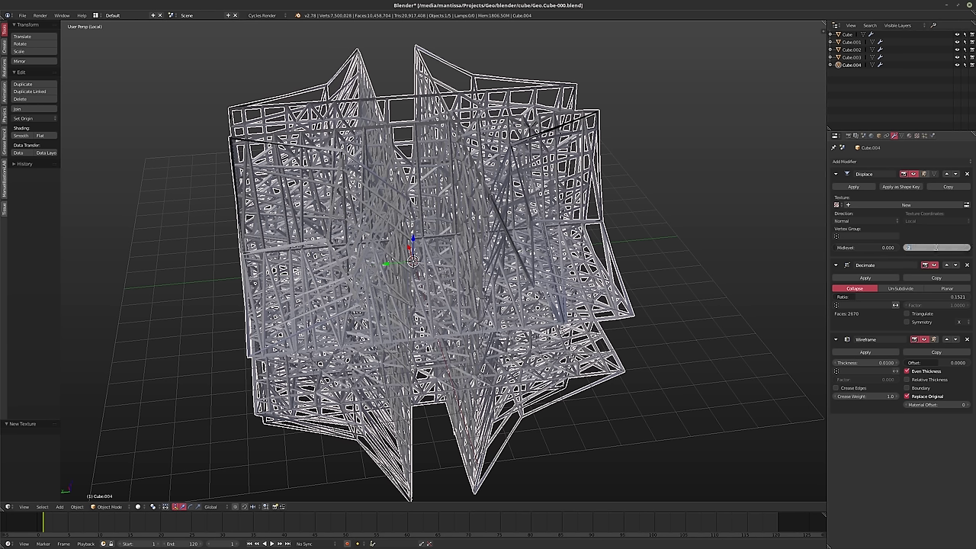
key("Return")
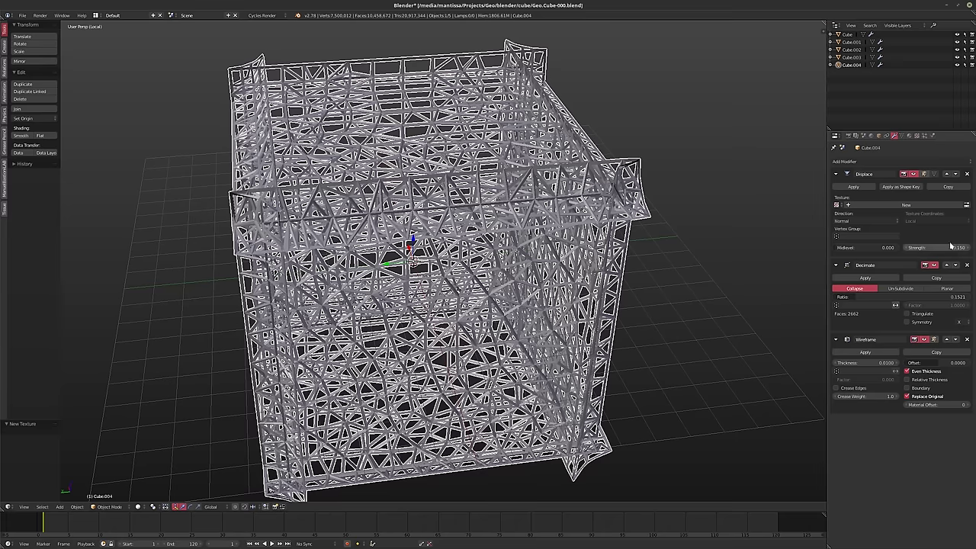
left_click(929, 247)
key("Return")
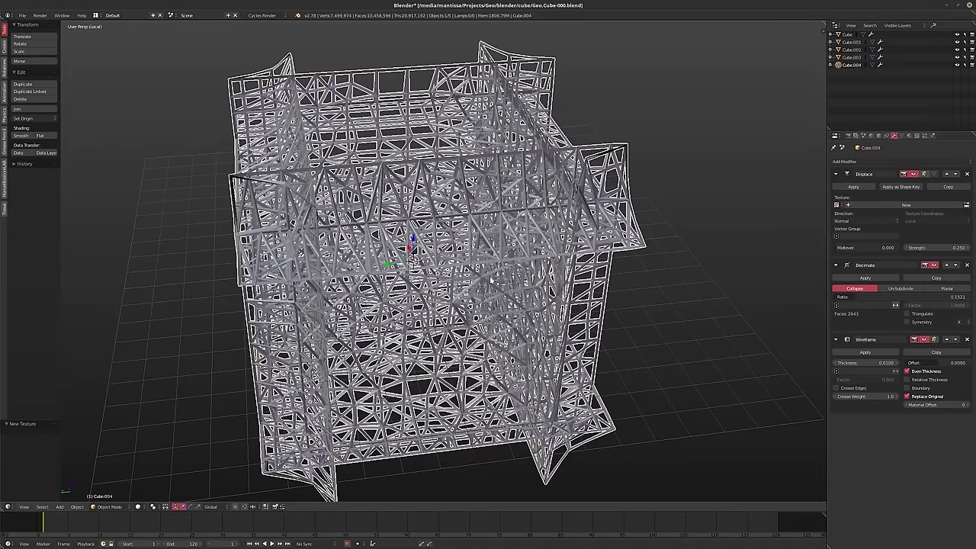
middle_click_drag(491, 280, 528, 243)
middle_click_drag(388, 366, 512, 375)
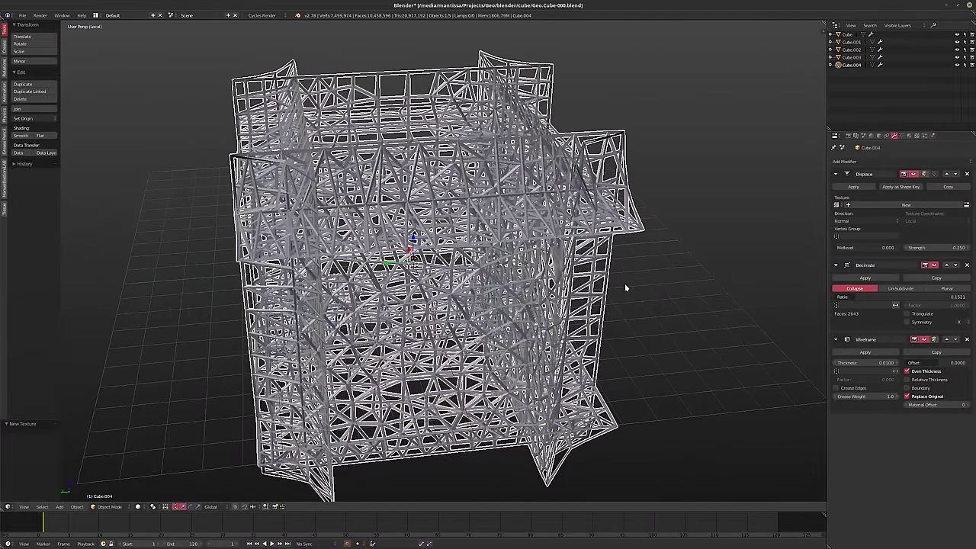
middle_click_drag(515, 296, 568, 244)
Leave local view, show the full nested cube in solid shading and preview it briefly in rendered display
key("KP_Divide")
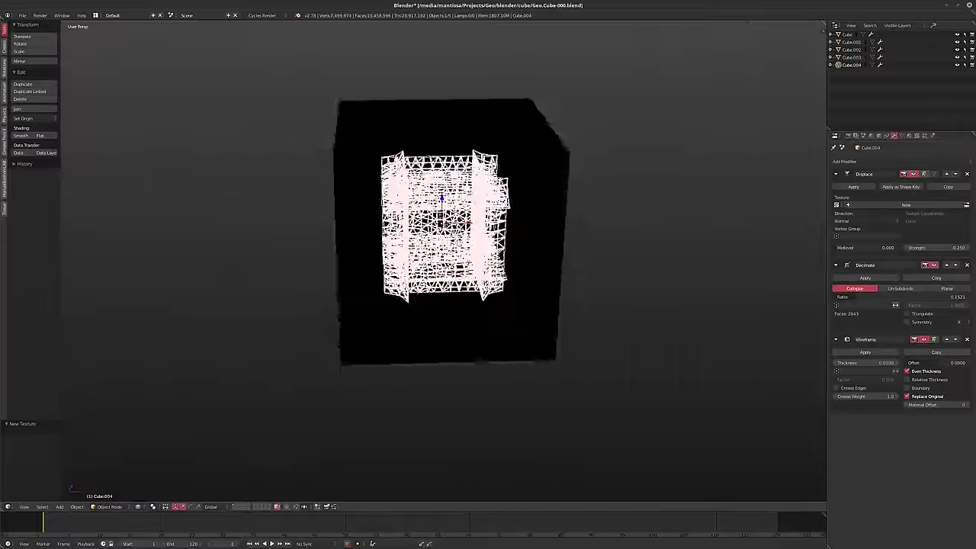
key("z")
mouse_move(464, 280)
middle_mouse_down()
mouse_move(460, 231)
mouse_move(452, 269)
middle_mouse_up()
scroll(461, 231, "up", 4)
scroll(452, 270, "down", 4)
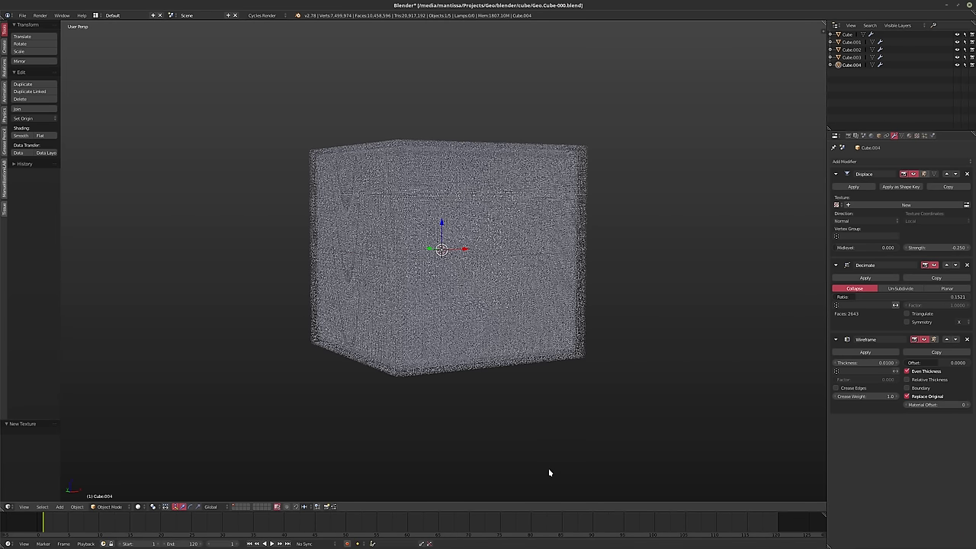
key("shift+z")
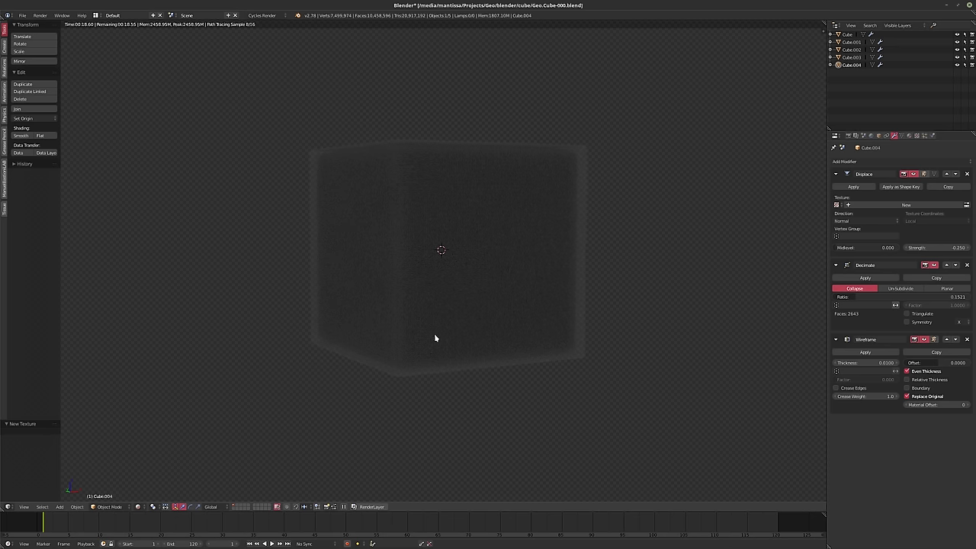
key("shift+z")
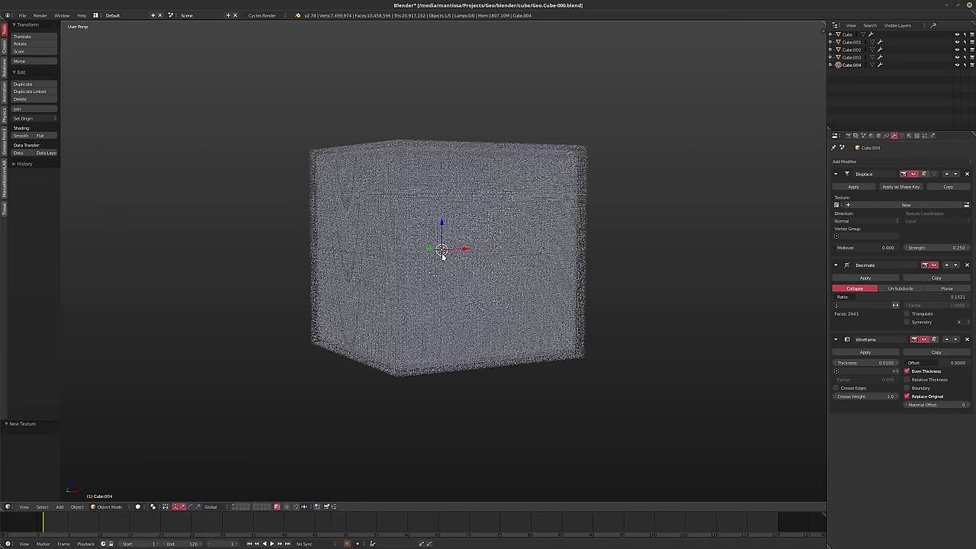
Save the project over the existing file Geo.Cube-000.blend
mouse_move(439, 252)
middle_mouse_down()
mouse_move(429, 279)
mouse_move(452, 275)
middle_mouse_up()
key("ctrl+s")
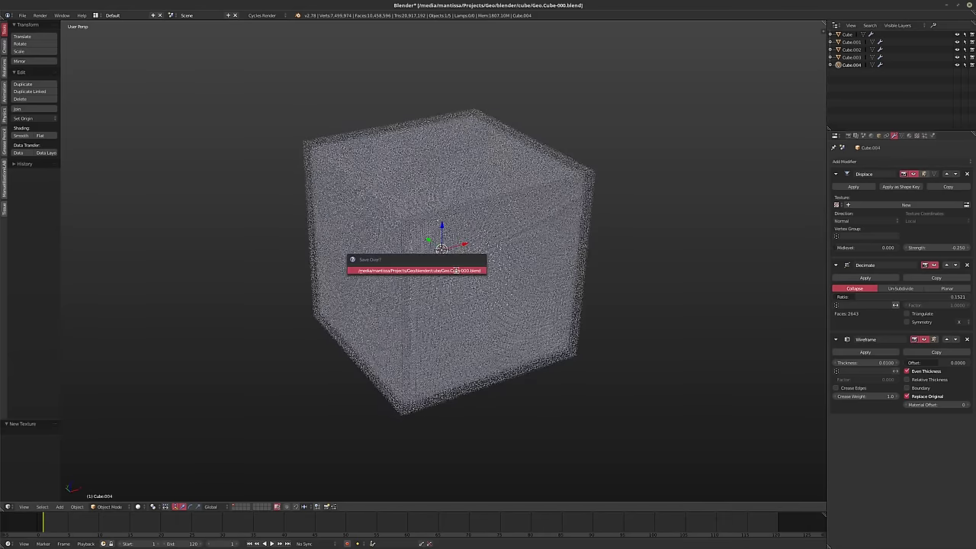
left_click(455, 271)
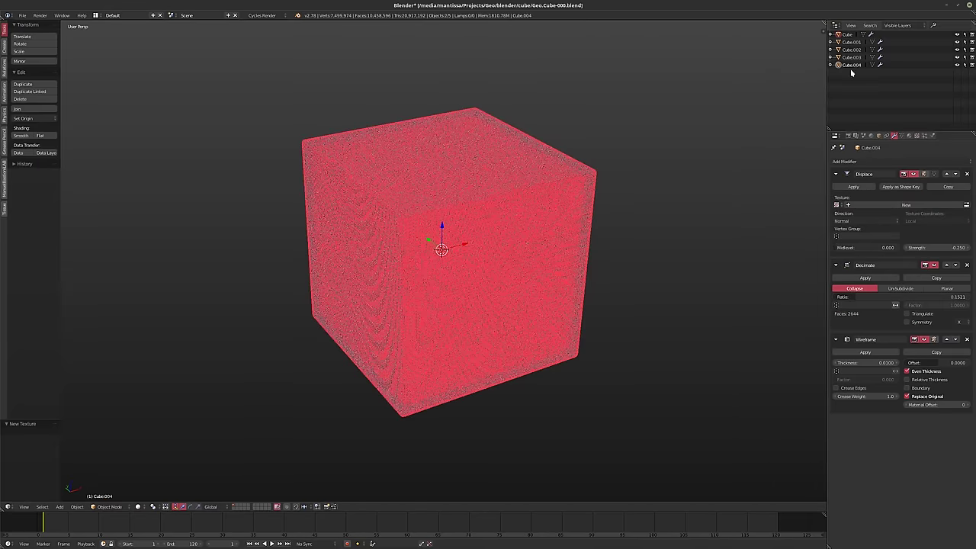
Duplicate all five cubes in place and move the copies to a separate layer as a backup
left_click(846, 35)
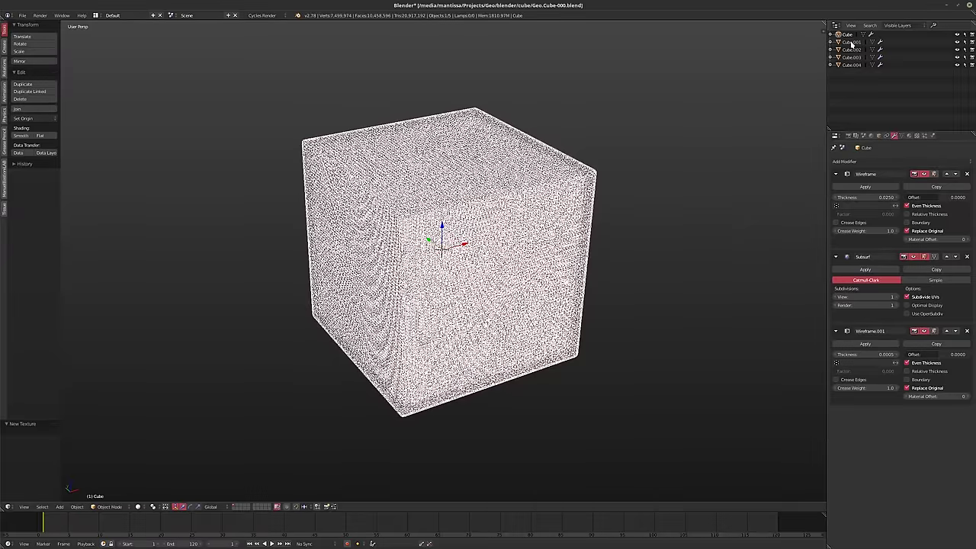
left_click(851, 42, "shift")
left_click(851, 50, "shift")
left_click(852, 58, "shift")
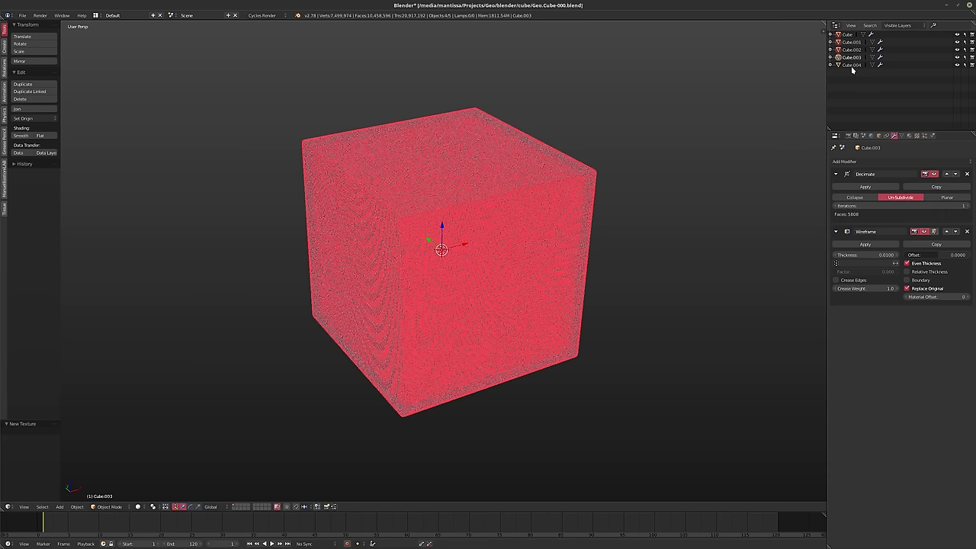
left_click(851, 66, "shift")
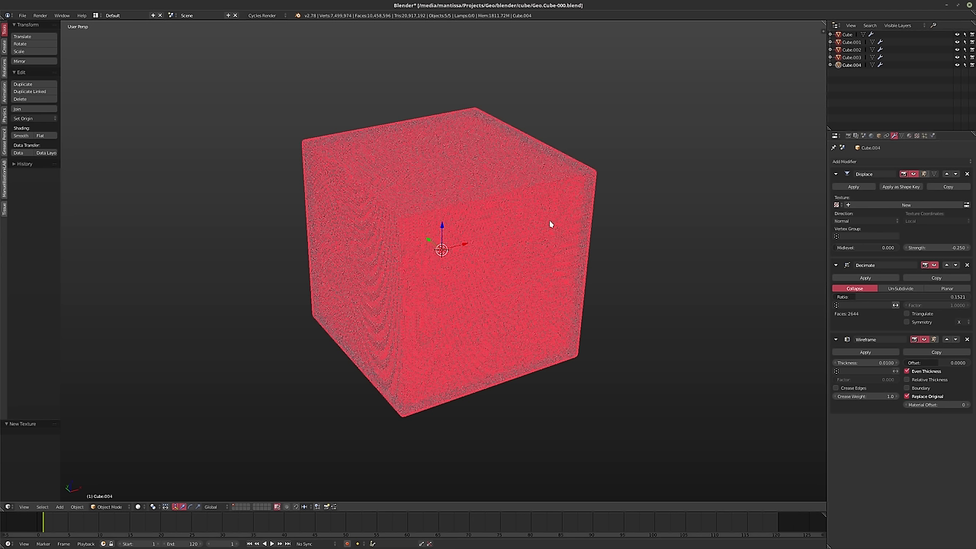
key("shift+d")
right_click(550, 224)
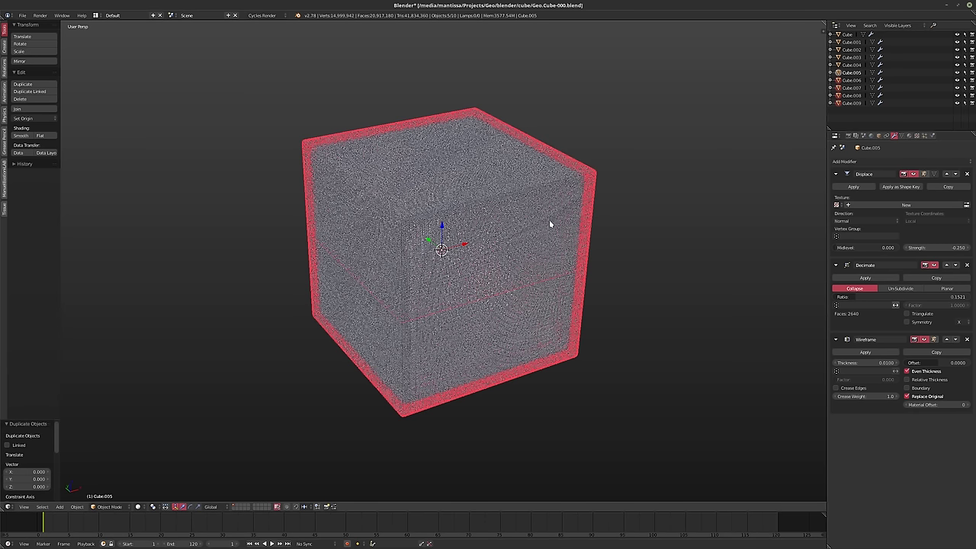
key("m")
left_click(632, 239)
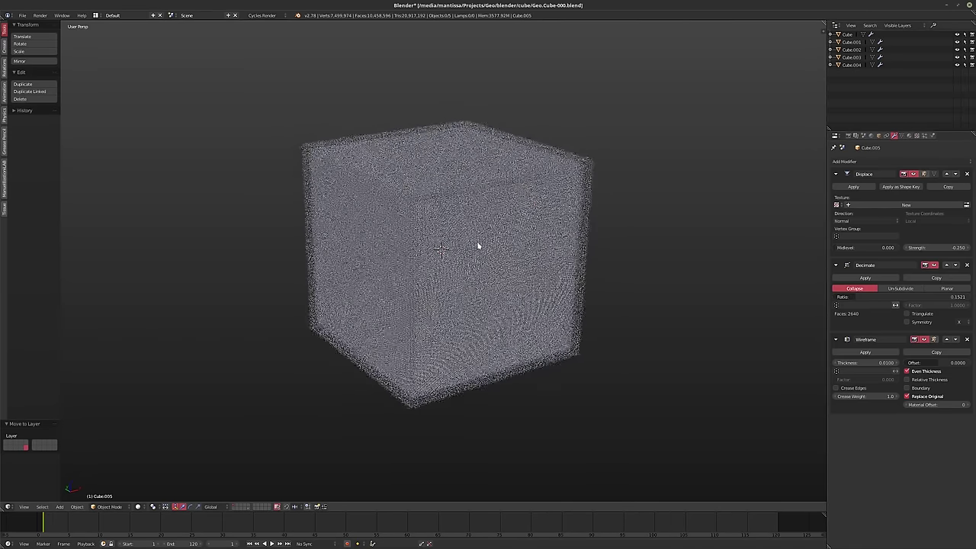
Enter Edit Mode on the outermost object, Cube, and deselect its entire mesh
left_click(846, 35)
middle_click_drag(533, 251, 459, 256)
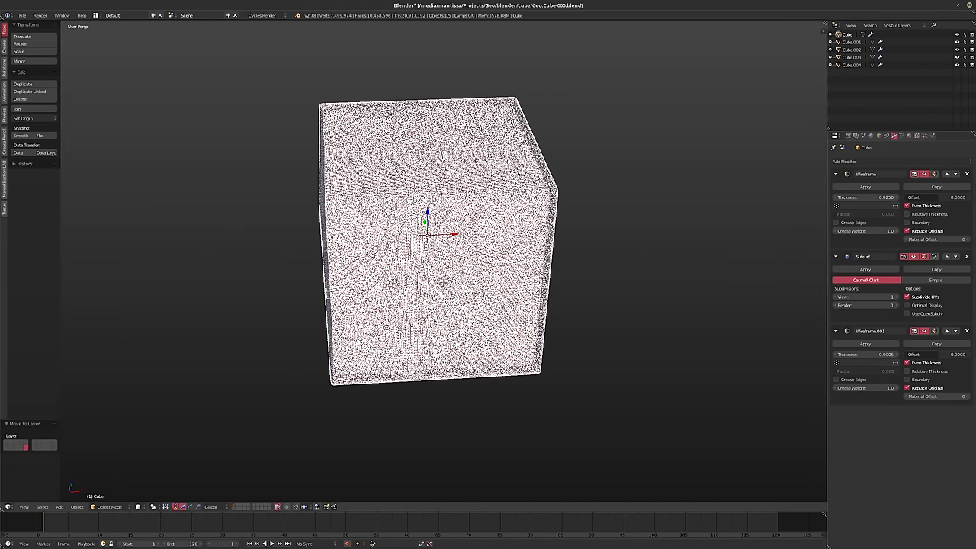
key("Tab")
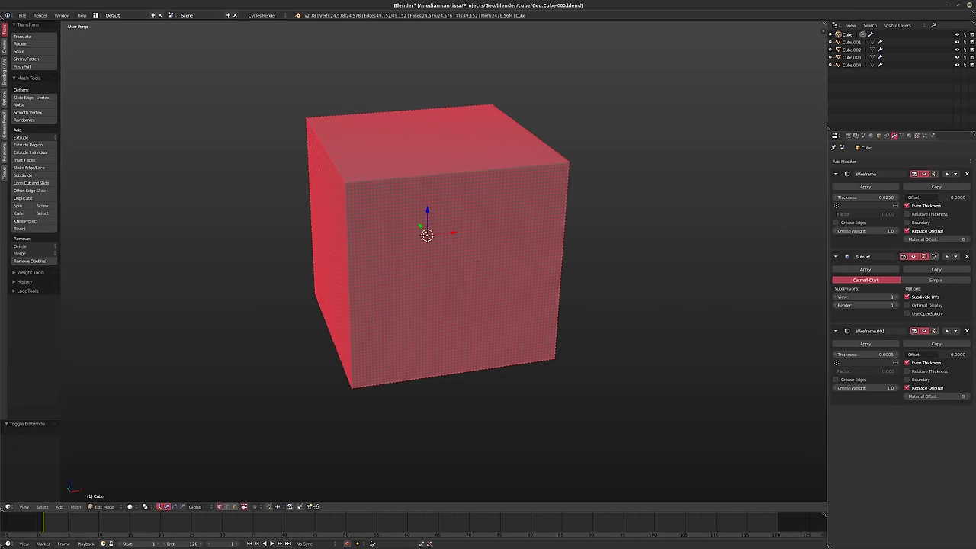
middle_click_drag(477, 260, 361, 320)
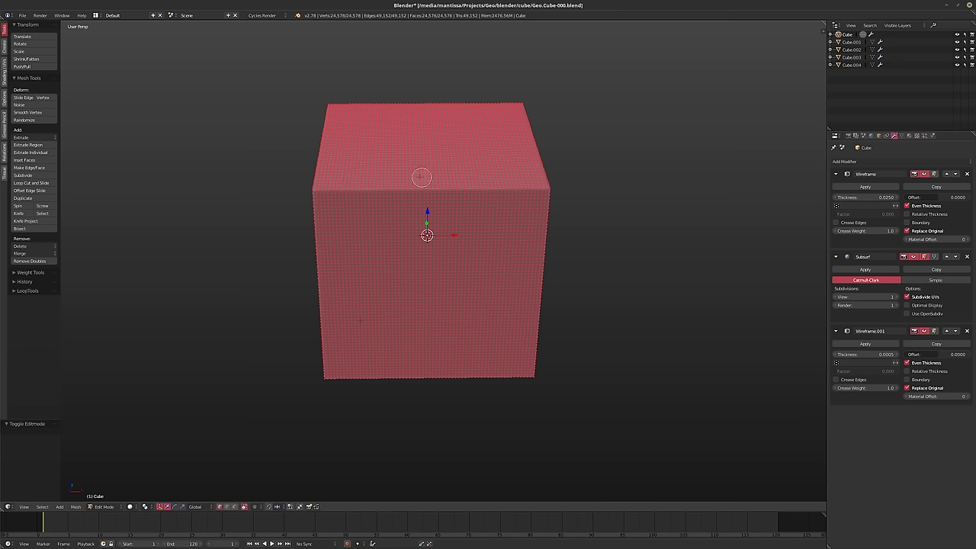
scroll(394, 189, "down", 4)
key("Escape")
key("a")
Circle-select irregular patches across the outer Cube's front and top faces and along its side edges
middle_click_drag(427, 251, 378, 284)
scroll(427, 252, "down", 4)
scroll(419, 286, "up", 1)
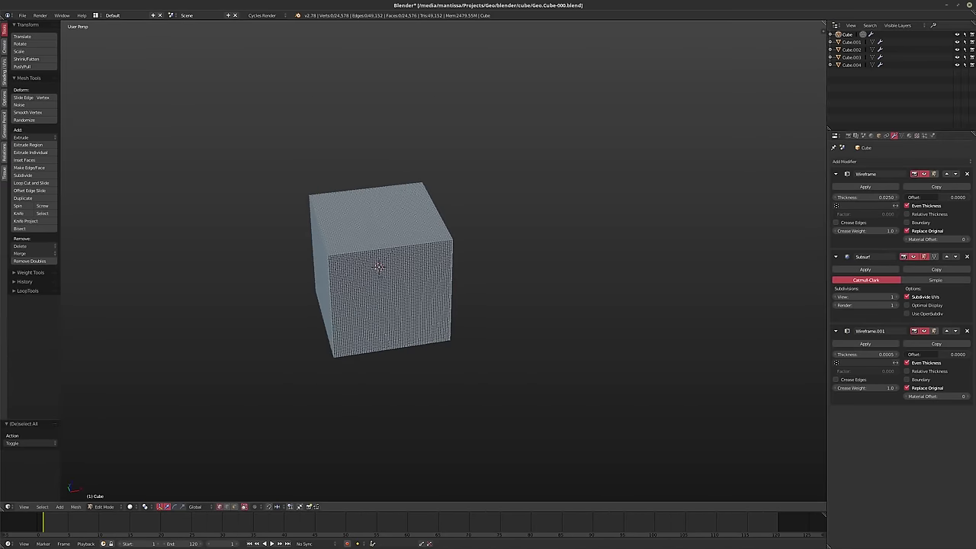
scroll(368, 320, "down", 4)
mouse_move(368, 313)
left_mouse_down()
mouse_move(371, 229)
mouse_move(396, 324)
mouse_move(454, 303)
mouse_move(387, 203)
mouse_move(510, 297)
mouse_move(490, 274)
left_mouse_up()
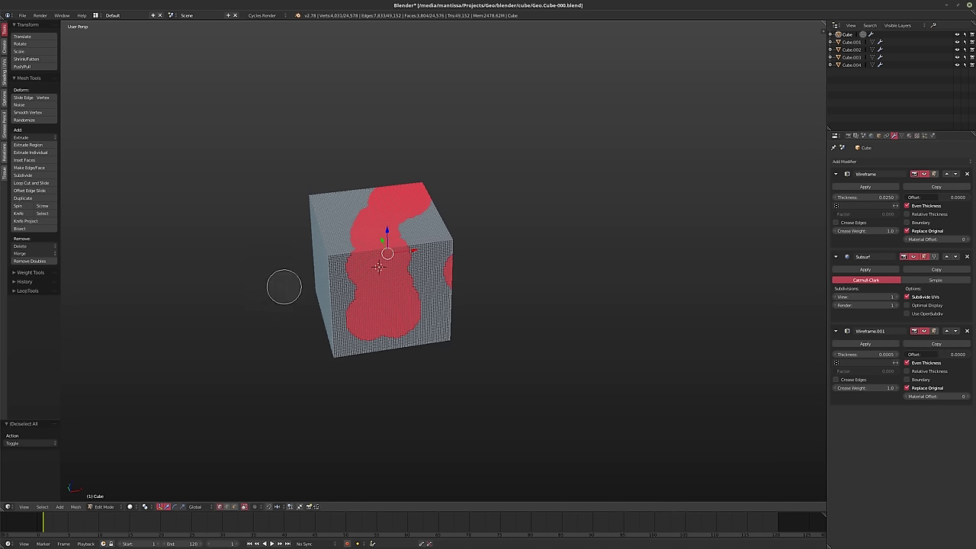
left_click_drag(283, 285, 315, 219)
scroll(304, 281, "up", 3)
left_click_drag(305, 281, 311, 285)
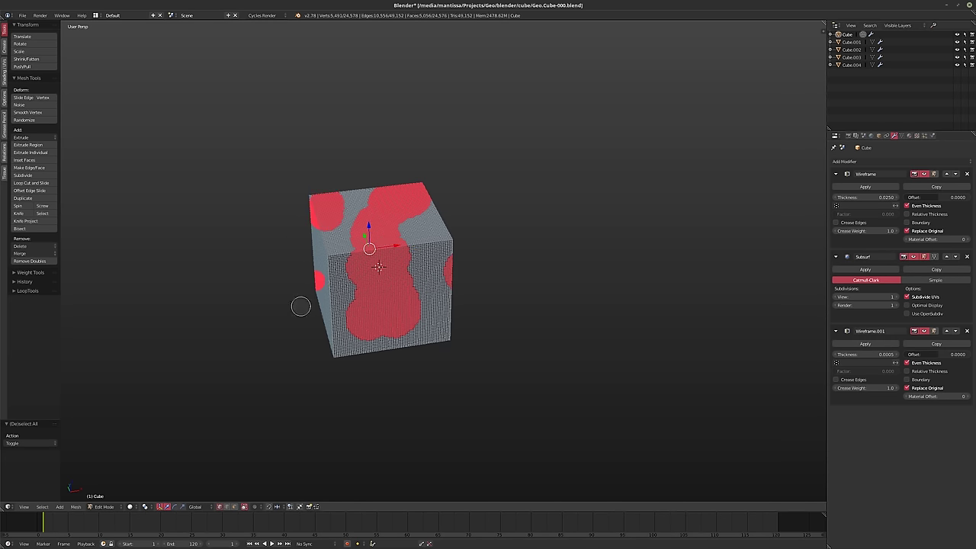
right_click(300, 307)
Add small patches on an adjacent side face of the outer Cube to the circle selection
middle_click_drag(300, 307, 364, 271)
middle_click_drag(387, 374, 394, 362)
key("c")
left_click_drag(362, 323, 353, 277)
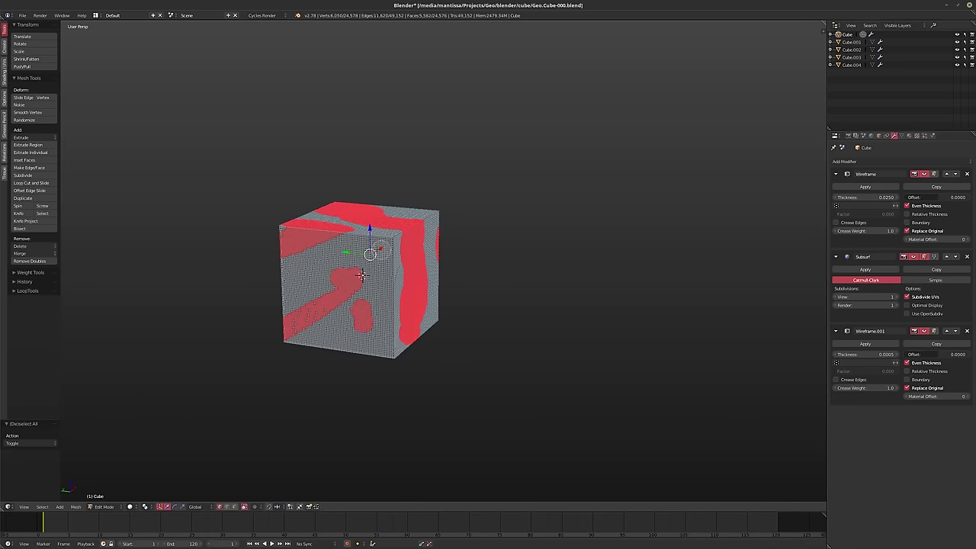
left_click(381, 250)
right_click(473, 372)
Extend the circle selection around the lower corner beside the large front patch of the outer Cube
mouse_move(474, 372)
middle_mouse_down()
mouse_move(387, 371)
mouse_move(387, 396)
mouse_move(450, 378)
middle_mouse_up()
middle_click_drag(369, 273, 387, 280)
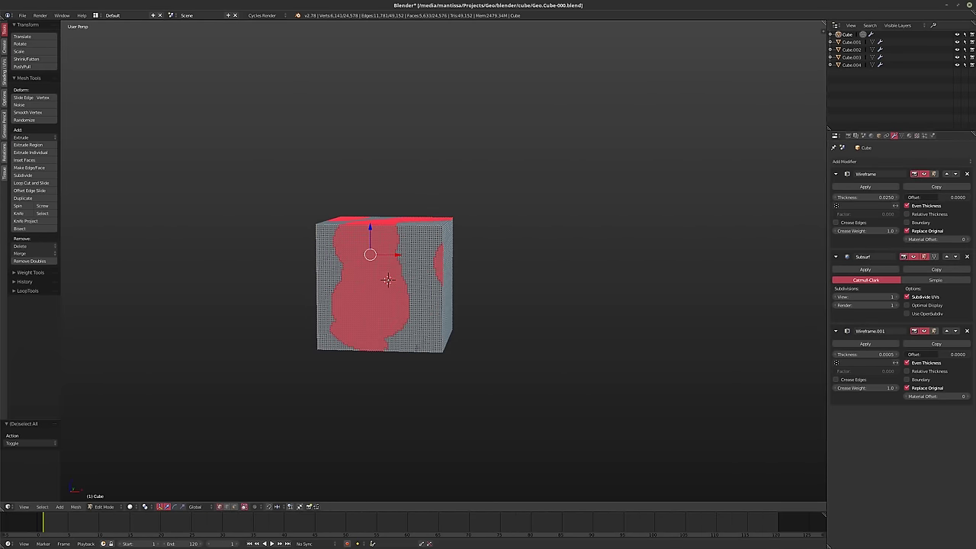
key("c")
mouse_move(420, 355)
left_mouse_down()
mouse_move(453, 312)
mouse_move(445, 353)
left_mouse_up()
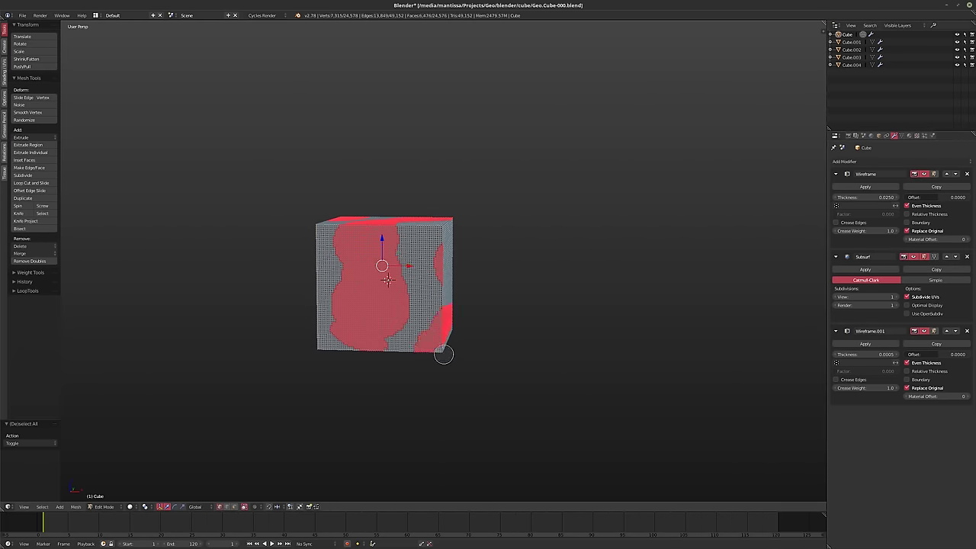
right_click(525, 378)
key("ctrl+s")
Circle-select patches on the outer Cube's underside and along the upper edge of its neighbouring side face
middle_click_drag(525, 377, 449, 290)
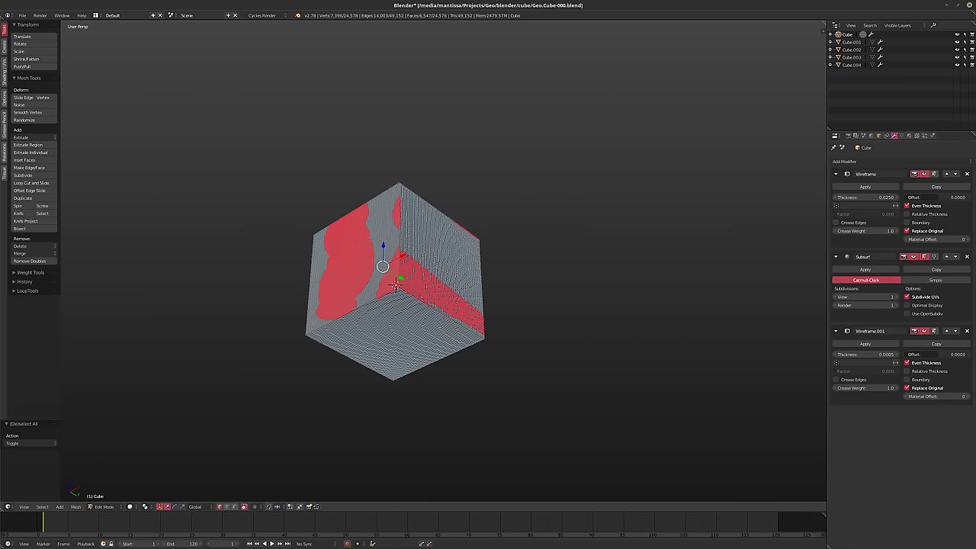
key("c")
mouse_move(392, 372)
left_mouse_down()
mouse_move(388, 362)
mouse_move(441, 339)
left_mouse_up()
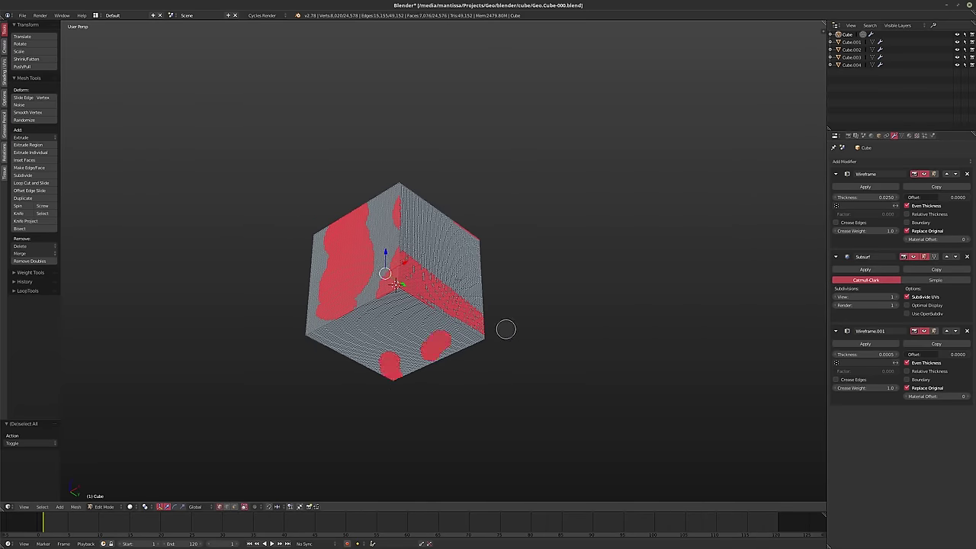
left_click_drag(447, 237, 481, 283)
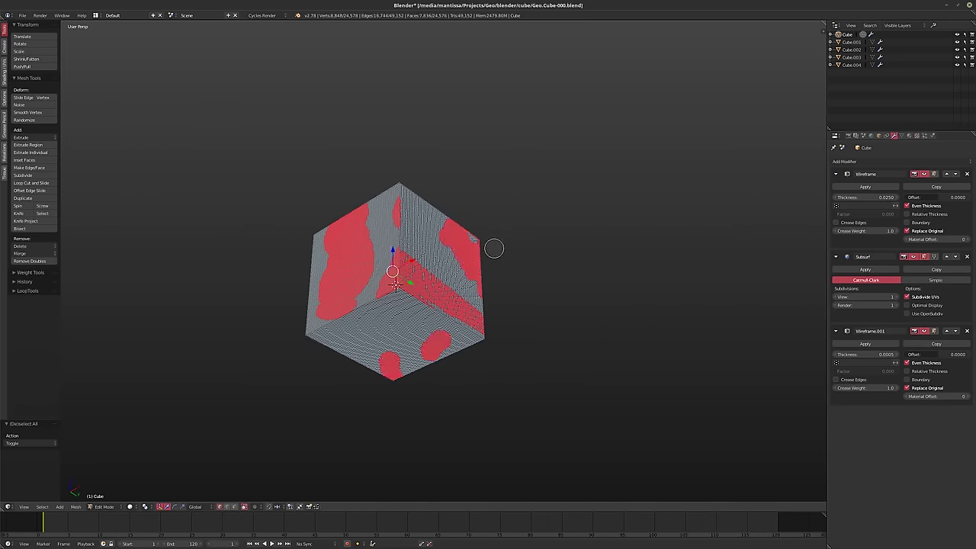
right_click(519, 401)
Circle-select further patches on the outer Cube's remaining side and around its lower edges
mouse_move(519, 401)
middle_mouse_down()
mouse_move(657, 487)
mouse_move(503, 456)
mouse_move(528, 432)
mouse_move(497, 397)
middle_mouse_up()
key("c")
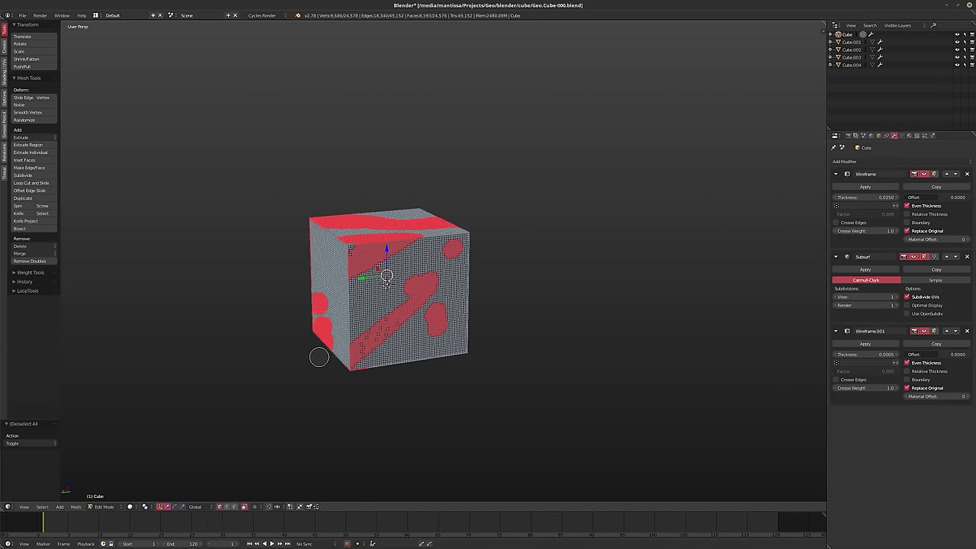
mouse_move(317, 355)
left_mouse_down()
mouse_move(325, 276)
mouse_move(309, 264)
left_mouse_up()
right_click(314, 319)
mouse_move(228, 374)
middle_mouse_down()
mouse_move(287, 347)
mouse_move(346, 293)
middle_mouse_up()
mouse_move(336, 301)
left_mouse_down()
mouse_move(315, 318)
mouse_move(328, 255)
mouse_move(315, 328)
mouse_move(362, 307)
left_mouse_up()
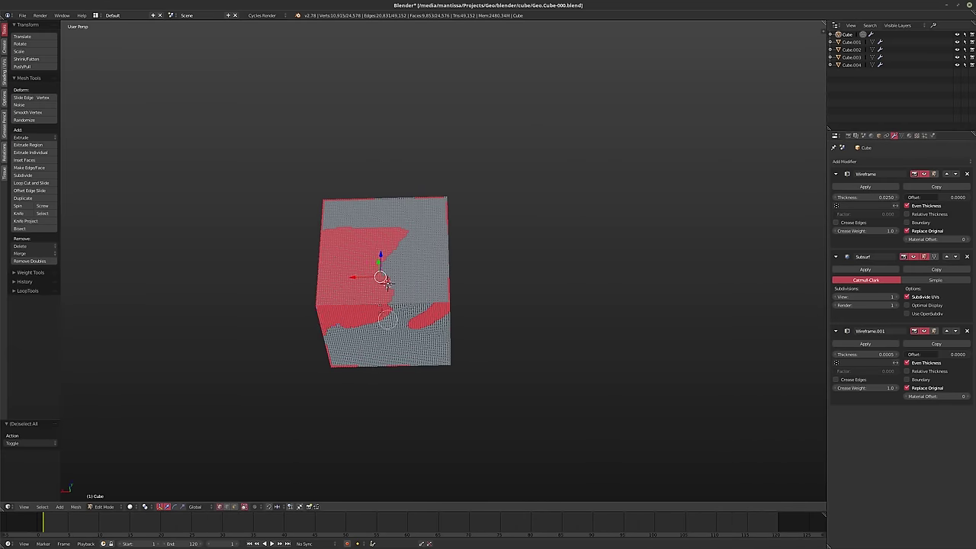
left_click(378, 306)
right_click(341, 329)
Delete the selected faces from the outer Cube and return to Object Mode to view the openings
middle_click_drag(341, 328, 191, 403)
mouse_move(385, 282)
middle_mouse_down()
mouse_move(373, 284)
mouse_move(378, 270)
mouse_move(358, 274)
mouse_move(373, 284)
middle_mouse_up()
key("x")
left_click(385, 361)
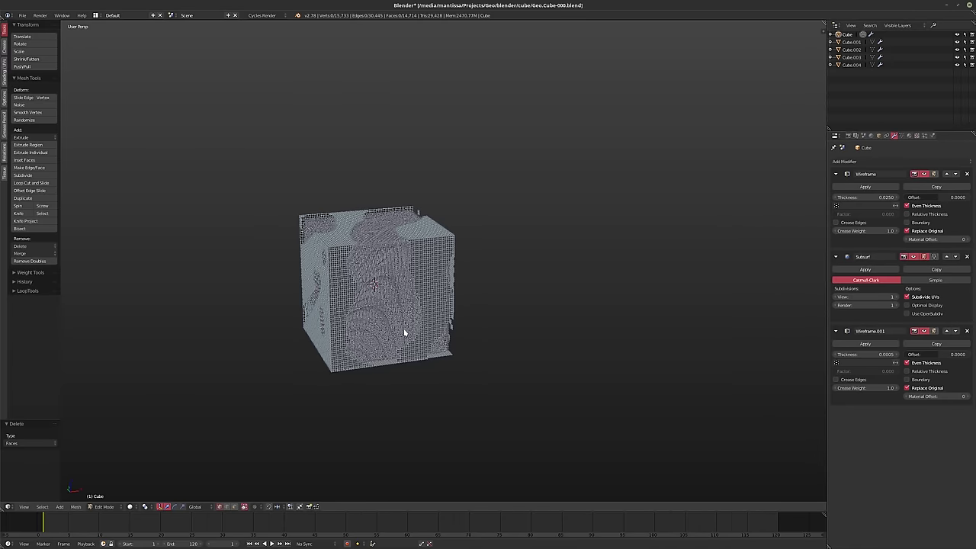
key("Tab")
middle_click_drag(404, 328, 379, 309)
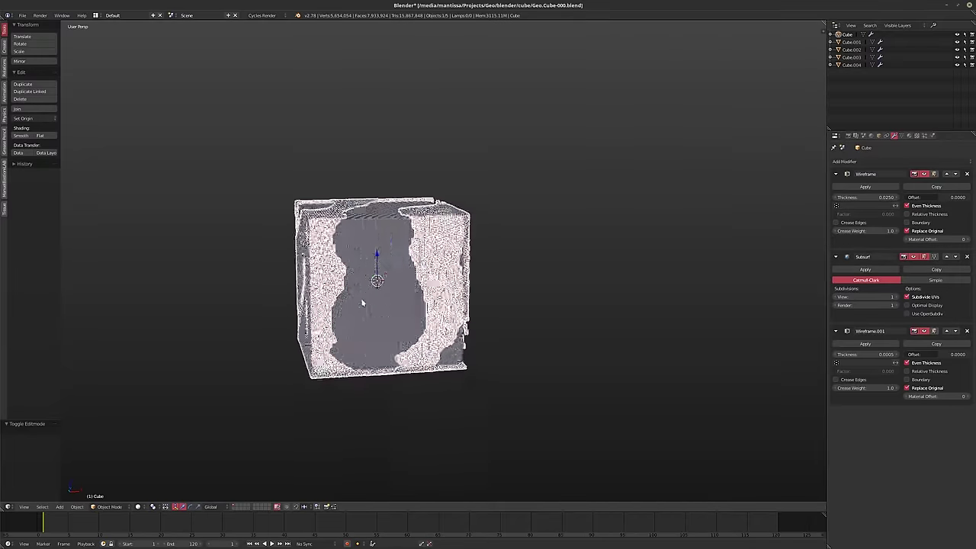
scroll(378, 309, "up", 3)
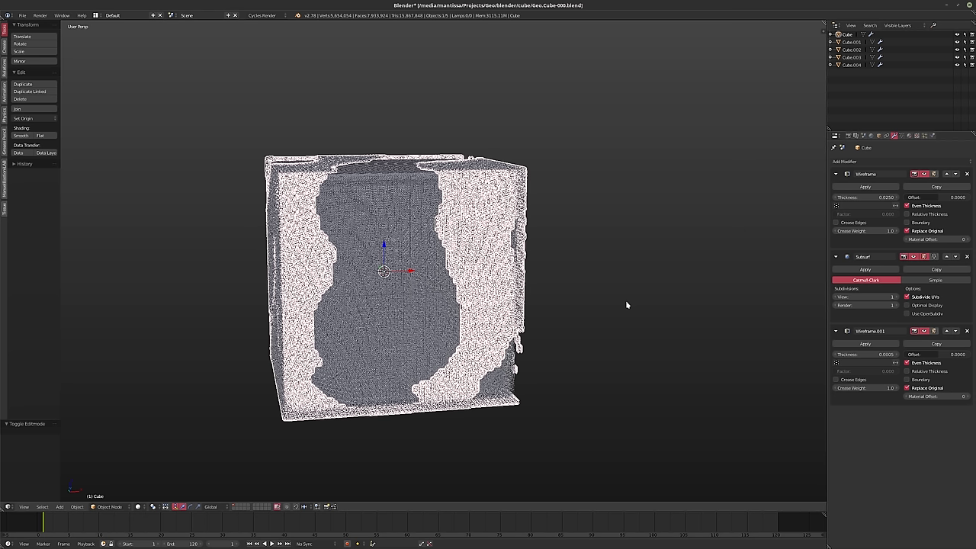
Enter Edit Mode on the inner object Cube.001 and deselect its entire mesh
key("ctrl+z")
key("Tab")
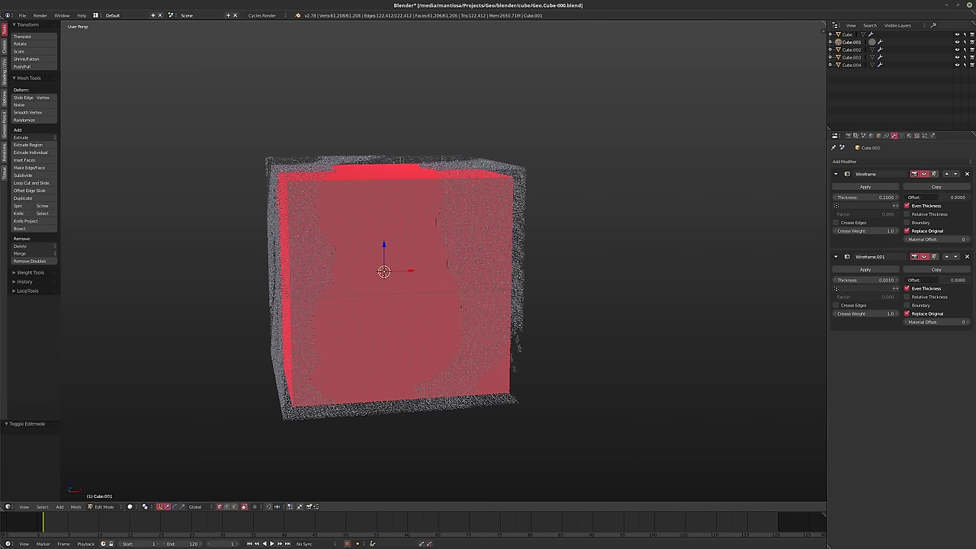
scroll(443, 260, "down", 2)
middle_click_drag(442, 261, 444, 304)
scroll(444, 285, "up", 2)
key("a")
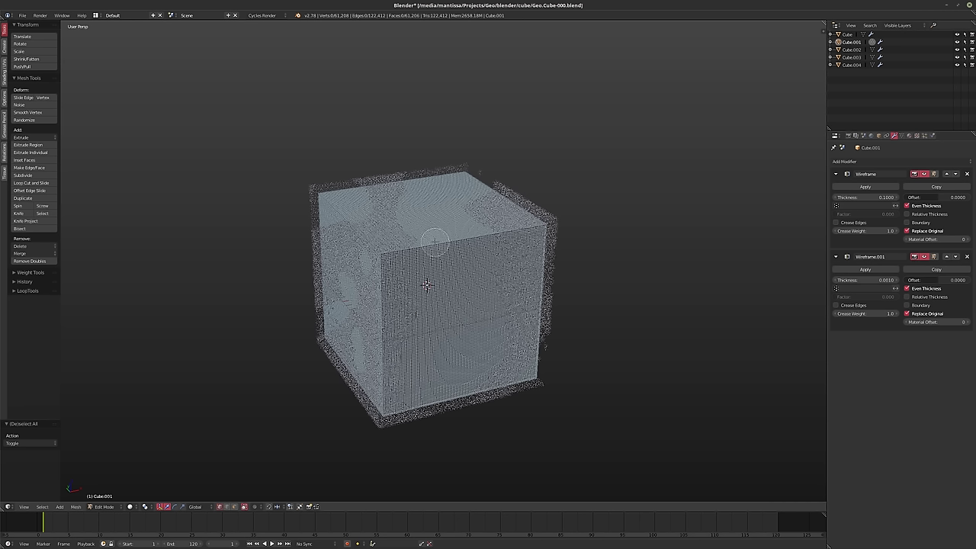
Circle-select irregular patches on Cube.001's top edge, front face and both neighbouring side edges
mouse_move(435, 233)
left_mouse_down()
mouse_move(448, 219)
mouse_move(466, 248)
left_mouse_up()
left_click_drag(417, 339, 428, 352)
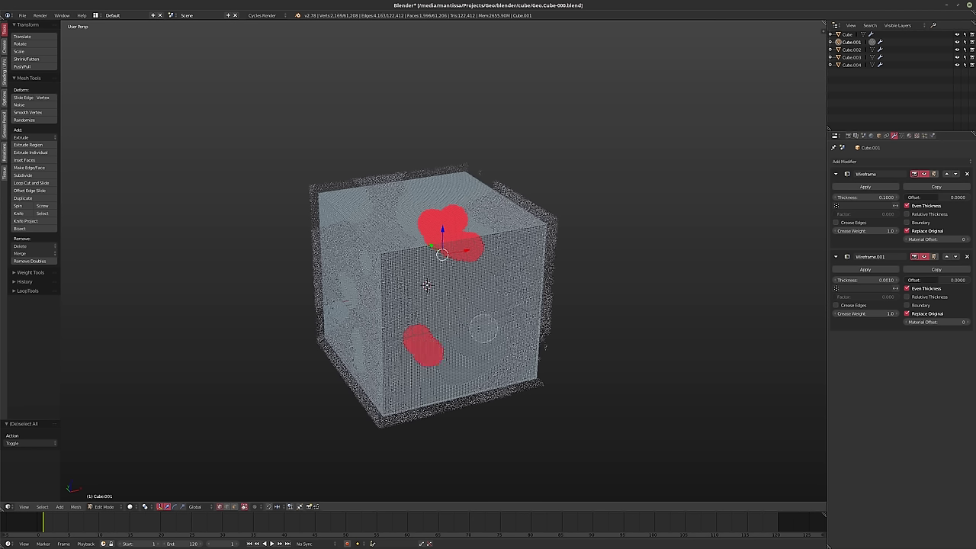
mouse_move(485, 335)
left_mouse_down()
mouse_move(469, 384)
mouse_move(511, 392)
mouse_move(566, 294)
mouse_move(555, 202)
left_mouse_up()
mouse_move(324, 202)
left_mouse_down()
mouse_move(350, 259)
mouse_move(324, 255)
mouse_move(332, 356)
mouse_move(287, 333)
left_mouse_up()
right_click(310, 342)
Circle-select more patches on Cube.001's underside, running some of them over the lower edge of the front face
middle_click_drag(310, 343, 438, 285)
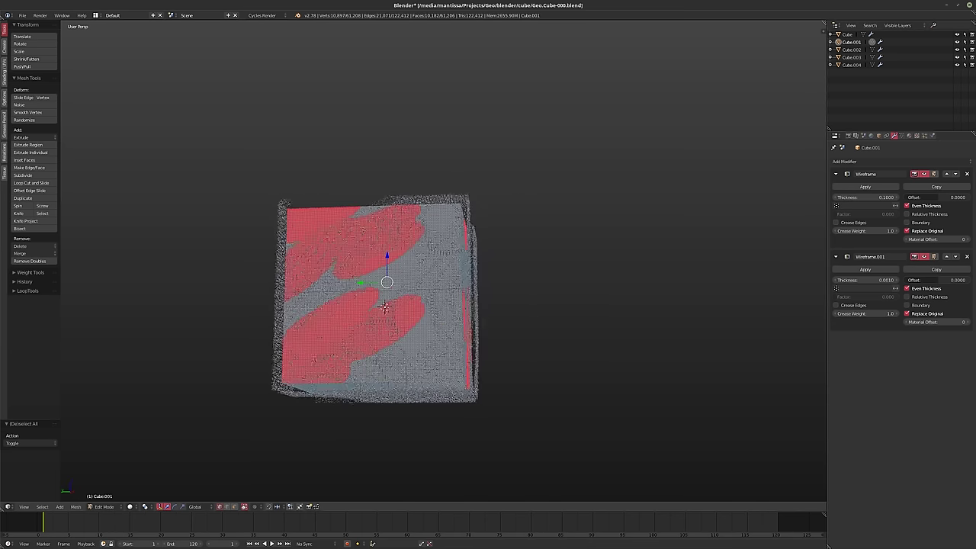
mouse_move(400, 313)
middle_mouse_down("shift")
mouse_move(427, 233)
mouse_move(444, 236)
middle_mouse_up("shift")
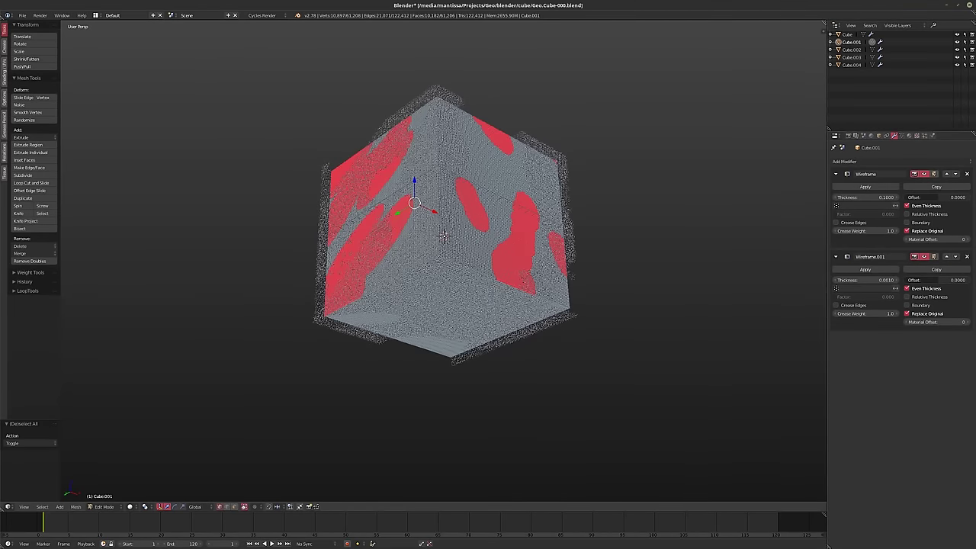
key("c")
mouse_move(413, 267)
left_mouse_down()
mouse_move(432, 271)
mouse_move(431, 303)
mouse_move(441, 241)
mouse_move(436, 314)
left_mouse_up()
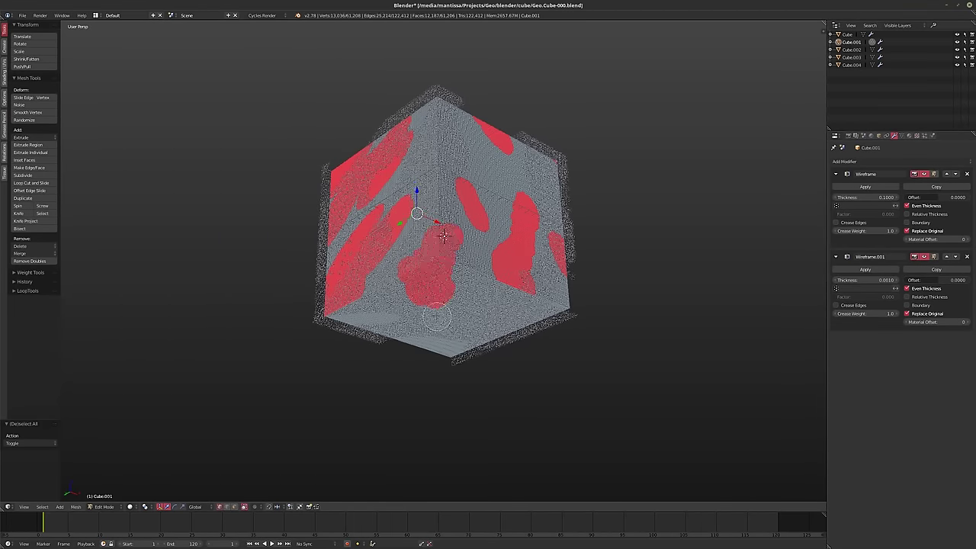
left_click(435, 332)
right_click(486, 358)
middle_click_drag(487, 359, 457, 332)
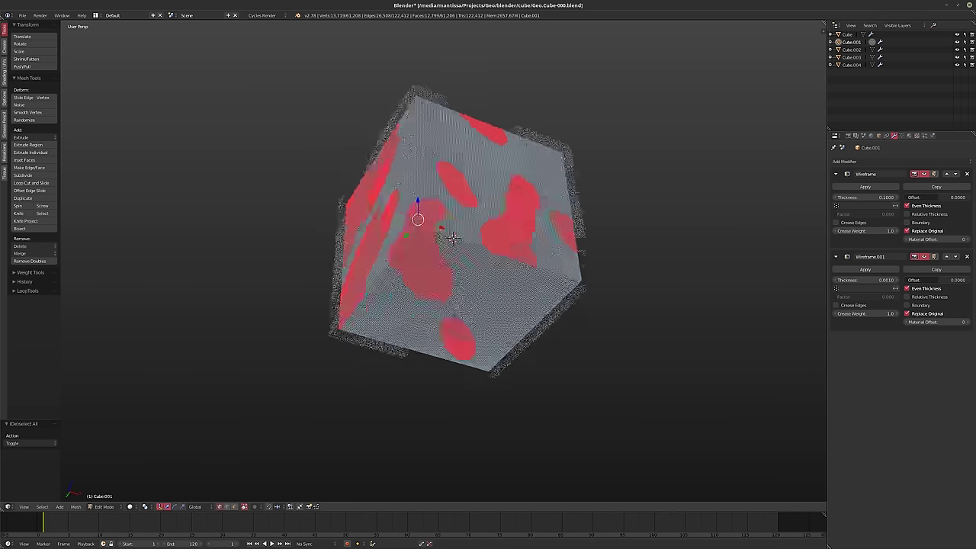
middle_click_drag(453, 239, 463, 230)
mouse_move(500, 244)
left_mouse_down()
mouse_move(499, 263)
mouse_move(523, 262)
mouse_move(490, 255)
mouse_move(528, 250)
mouse_move(516, 285)
left_mouse_up()
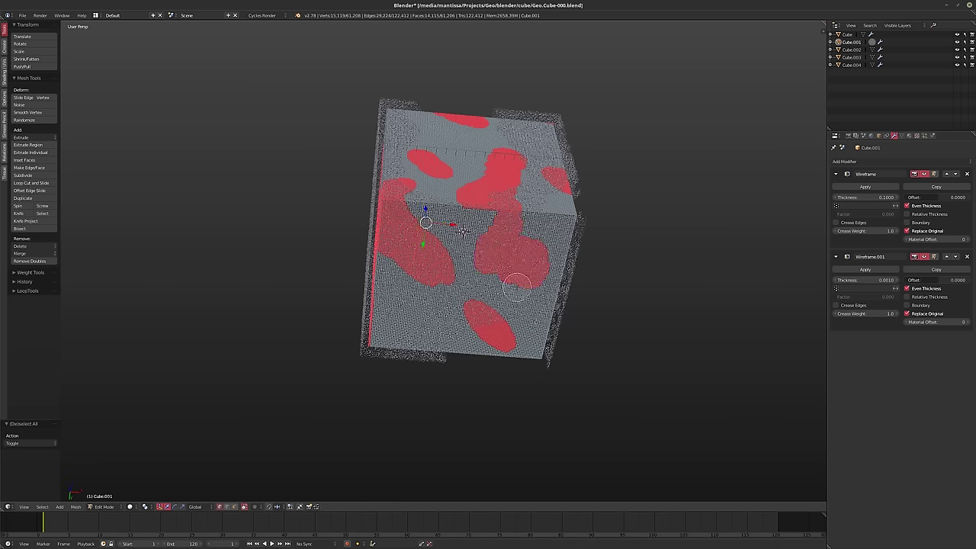
right_click(516, 285)
Circle-select a lower patch on Cube.001's next side face and a long upper patch reaching its corner
mouse_move(516, 285)
middle_mouse_down()
mouse_move(480, 313)
mouse_move(396, 328)
middle_mouse_up()
middle_click_drag(495, 228, 441, 271)
key("c")
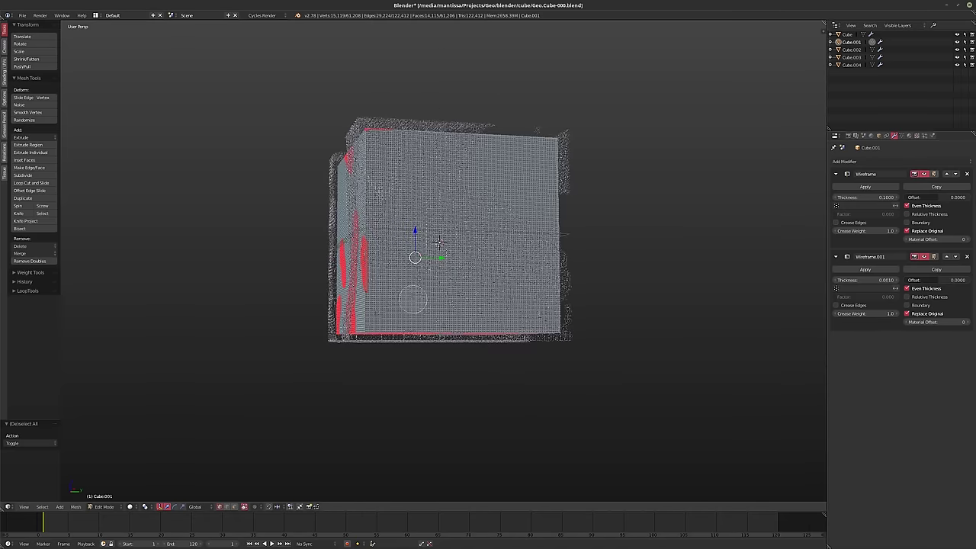
mouse_move(413, 291)
left_mouse_down()
mouse_move(410, 276)
mouse_move(429, 281)
left_mouse_up()
right_click(486, 275)
middle_click_drag(486, 275, 455, 294)
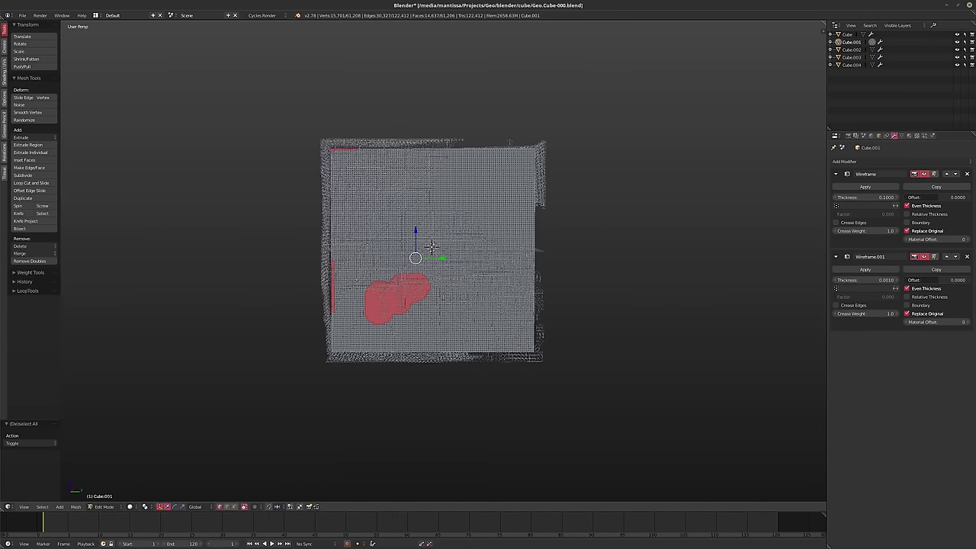
left_click_drag(381, 210, 378, 190)
mouse_move(444, 191)
left_mouse_down()
mouse_move(495, 192)
mouse_move(503, 252)
mouse_move(528, 174)
mouse_move(517, 233)
mouse_move(516, 195)
mouse_move(509, 200)
mouse_move(517, 153)
mouse_move(497, 281)
left_mouse_up()
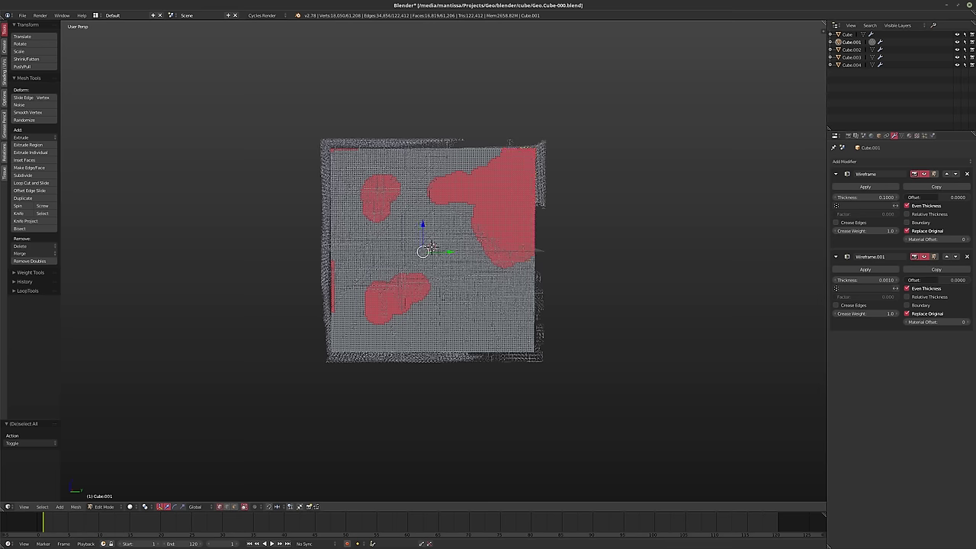
key("c")
left_click_drag(427, 196, 393, 211)
right_click(457, 247)
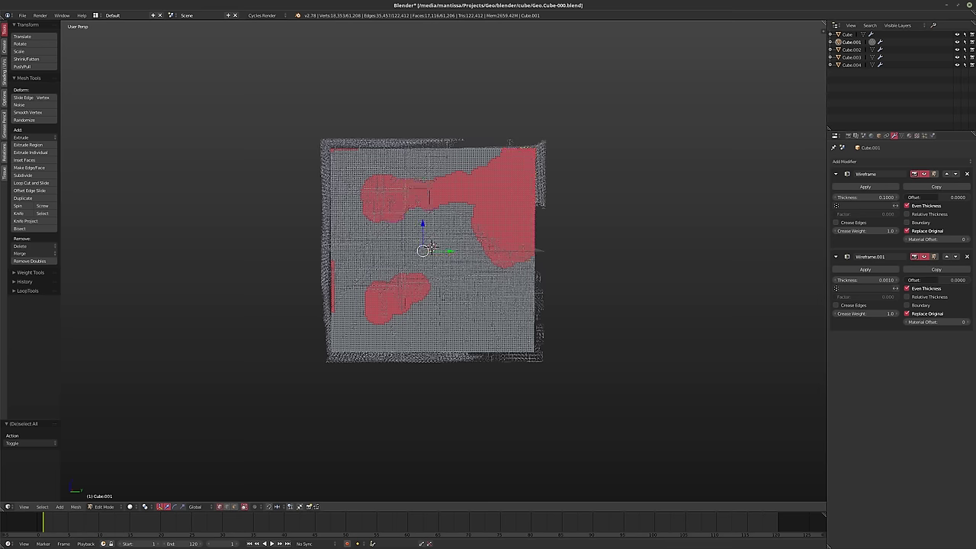
Circle-select patches on Cube.001's remaining side face, along one vertical edge, near the bottom and at the opposite upper corner
mouse_move(457, 247)
middle_mouse_down()
mouse_move(392, 283)
mouse_move(398, 277)
mouse_move(359, 326)
middle_mouse_up()
mouse_move(359, 327)
left_mouse_down()
mouse_move(344, 353)
mouse_move(317, 367)
mouse_move(325, 380)
mouse_move(379, 364)
left_mouse_up()
middle_click_drag(392, 288, 403, 238)
key("c")
mouse_move(342, 238)
left_mouse_down()
mouse_move(323, 192)
mouse_move(335, 176)
mouse_move(318, 181)
mouse_move(316, 267)
mouse_move(289, 287)
left_mouse_up()
mouse_move(392, 303)
left_mouse_down()
mouse_move(420, 320)
mouse_move(436, 297)
mouse_move(461, 290)
mouse_move(441, 335)
left_mouse_up()
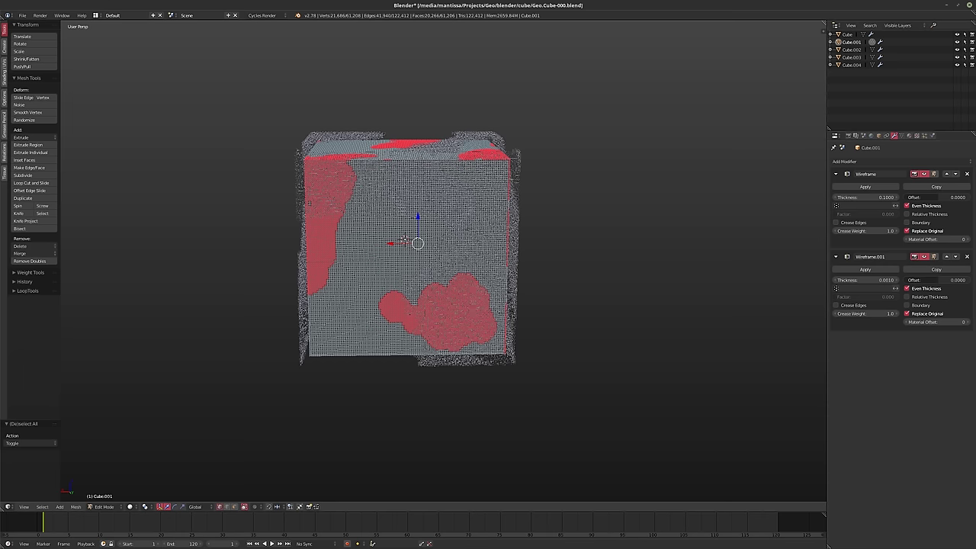
left_click_drag(494, 192, 501, 163)
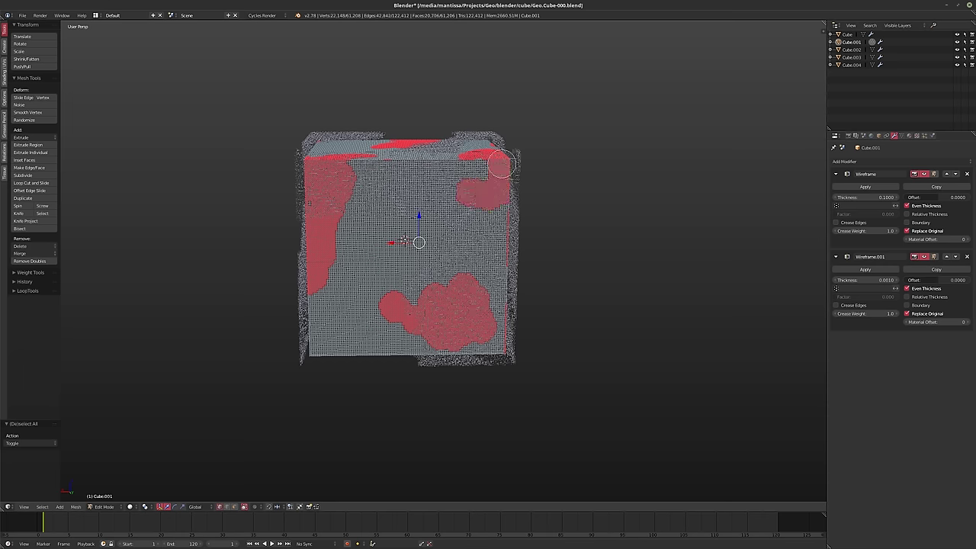
Delete the selected faces from Cube.001
middle_click_drag(419, 241, 462, 235)
key("x")
left_click(484, 248)
Circle-select a patch bridging the two central openings on Cube.001's front face and delete its faces
scroll(433, 243, "up", 1)
key("l")
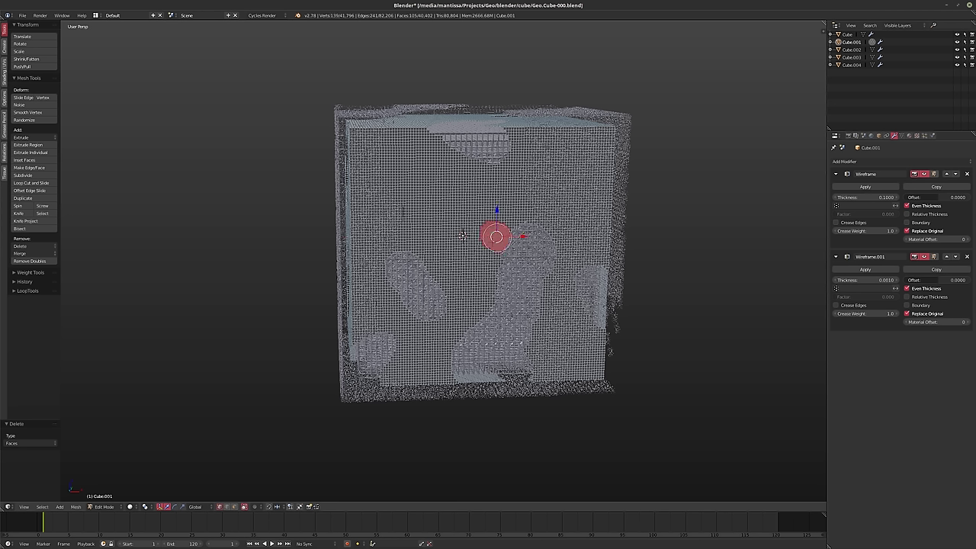
mouse_move(441, 267)
left_mouse_down()
mouse_move(431, 256)
mouse_move(442, 302)
mouse_move(447, 243)
mouse_move(415, 255)
mouse_move(423, 232)
mouse_move(472, 215)
mouse_move(481, 221)
mouse_move(434, 232)
mouse_move(425, 225)
mouse_move(402, 240)
mouse_move(424, 245)
left_mouse_up()
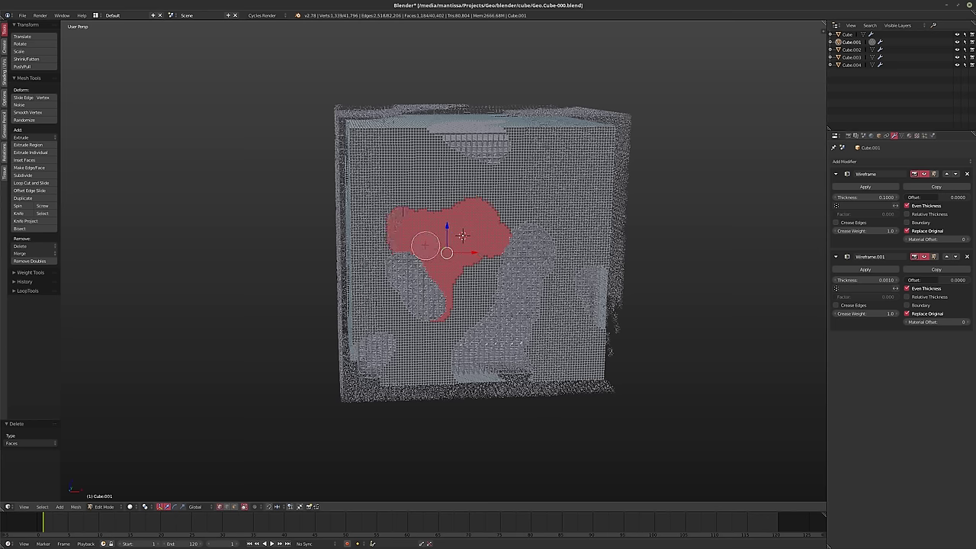
key("x")
left_click(422, 267)
Return to Object Mode, deselect all objects and inspect the openings cut in Cube.001
middle_click_drag(422, 266, 372, 279, "shift")
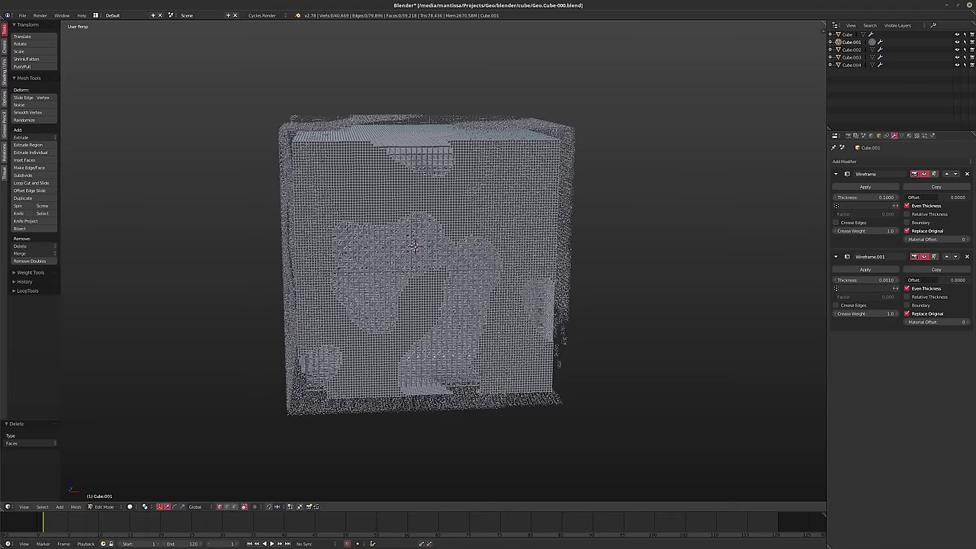
middle_click_drag(412, 245, 418, 266, "shift")
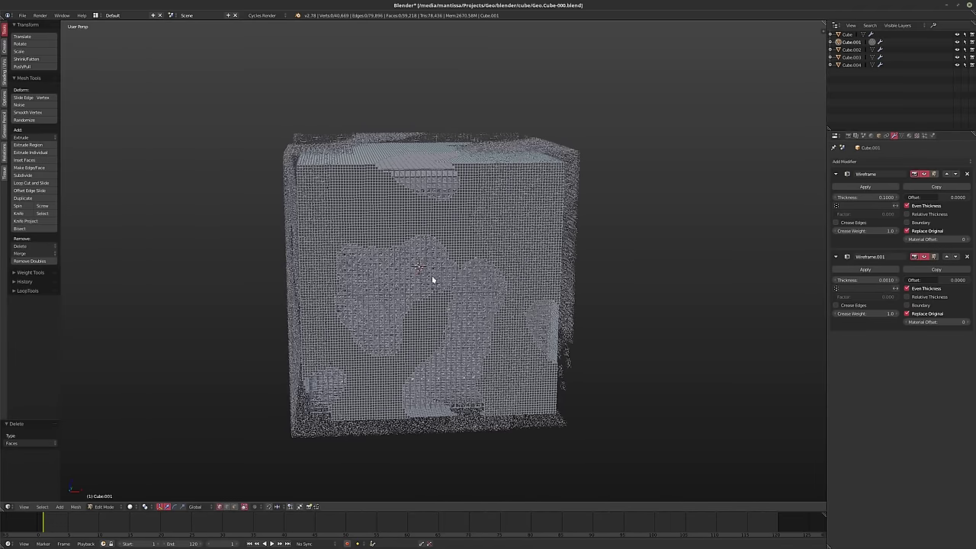
key("Tab")
middle_click_drag(432, 280, 432, 290, "shift")
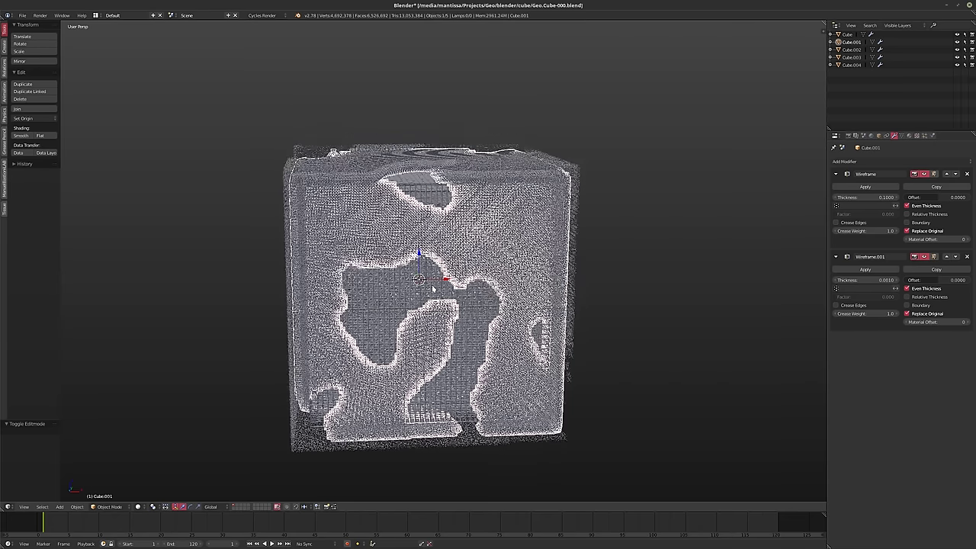
key("a")
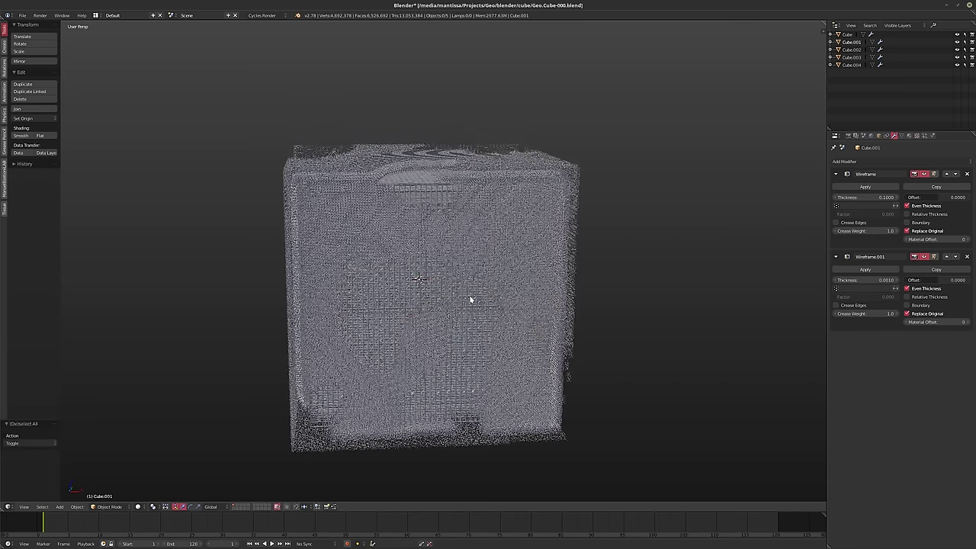
mouse_move(470, 298)
middle_mouse_down()
mouse_move(521, 285)
mouse_move(516, 296)
mouse_move(461, 293)
middle_mouse_up()
scroll(461, 293, "up", 2)
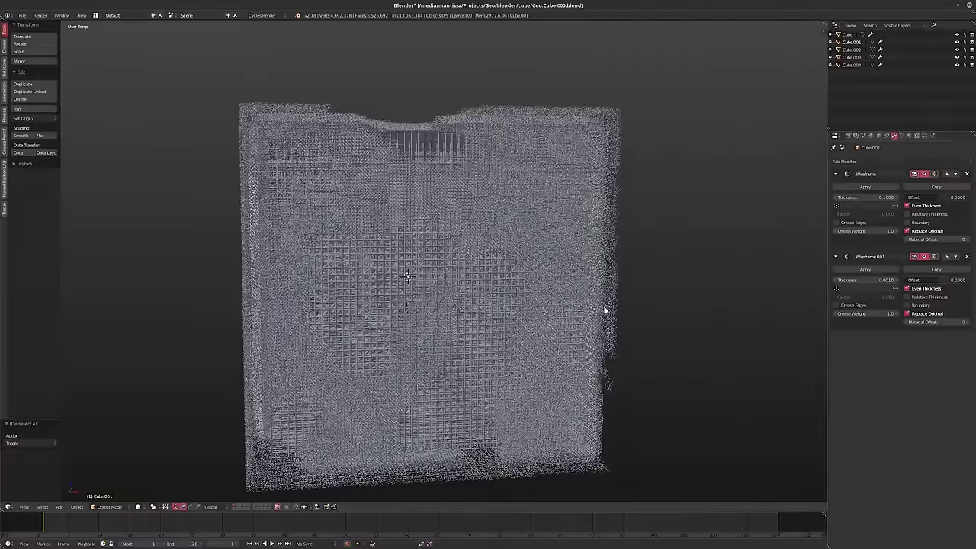
Select the inner object Cube.002 and enter Edit Mode on it
scroll(392, 294, "up", 6)
scroll(400, 286, "up", 1)
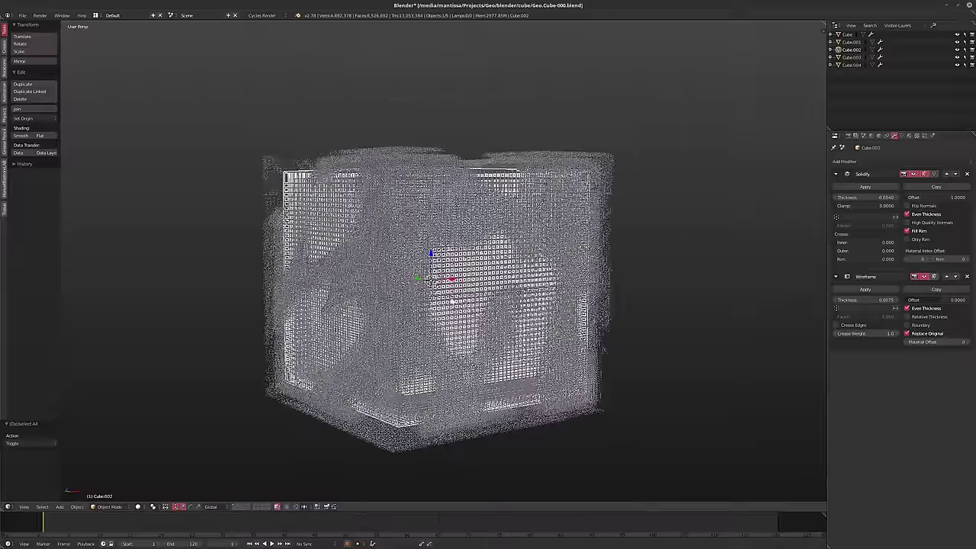
key("Tab")
middle_click_drag(431, 280, 419, 297)
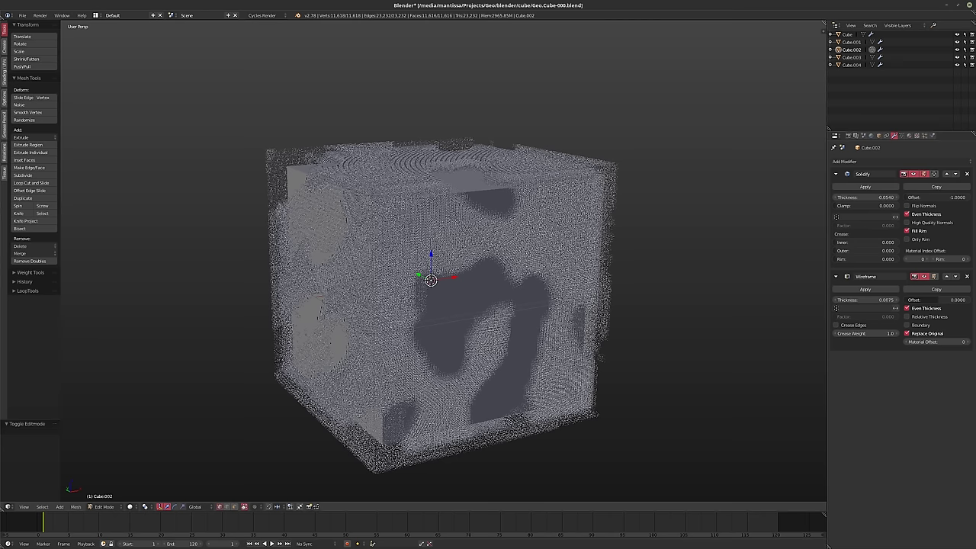
key("a")
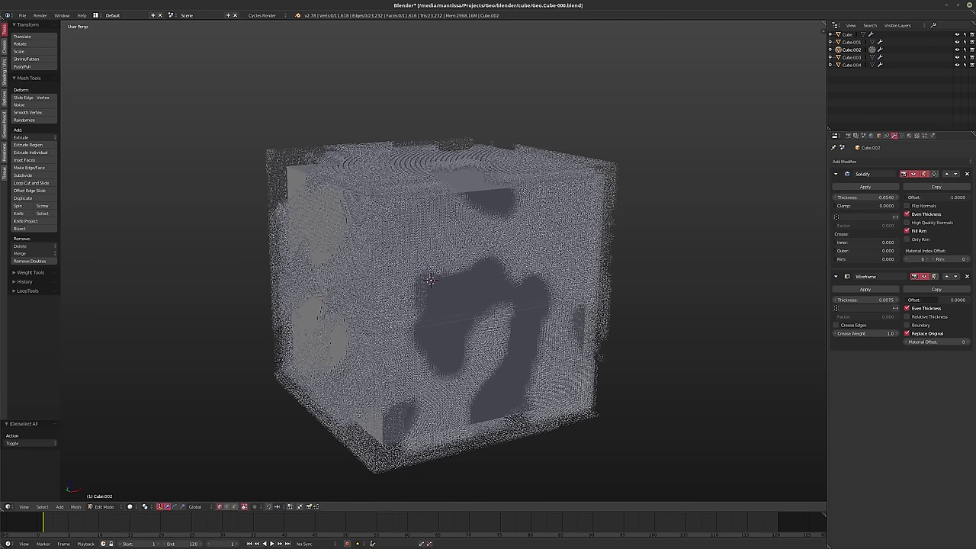
key("a")
Turn off the Solidify modifier's Edit Mode display on Cube.002 and deselect its entire mesh
middle_click_drag(431, 280, 335, 279)
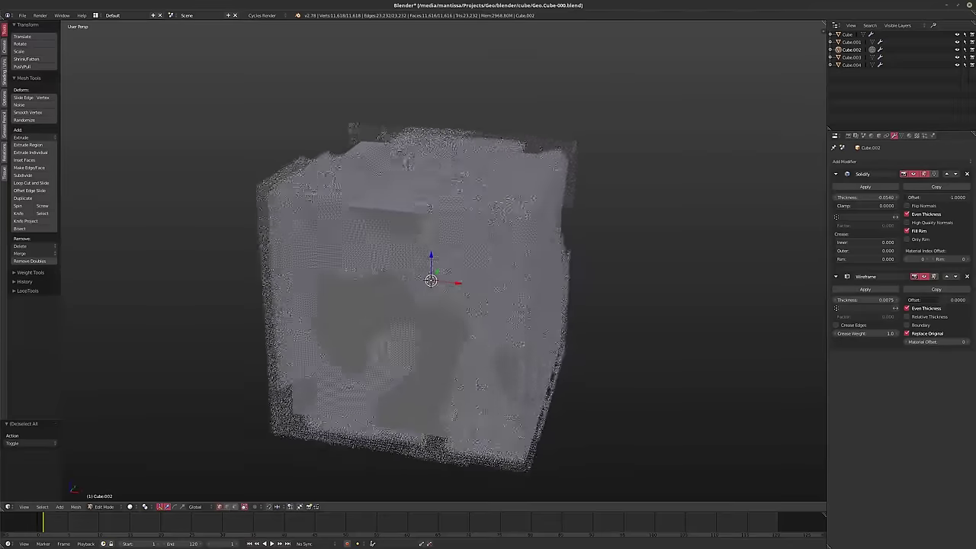
middle_click_drag(503, 267, 457, 279)
scroll(451, 282, "up", 5)
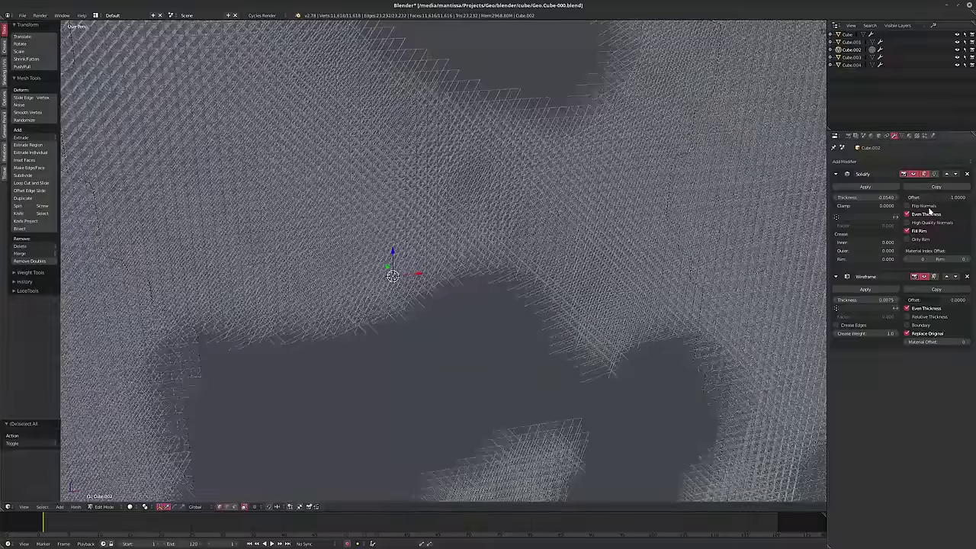
left_click(924, 175)
scroll(477, 315, "down", 7)
middle_click_drag(478, 315, 490, 304)
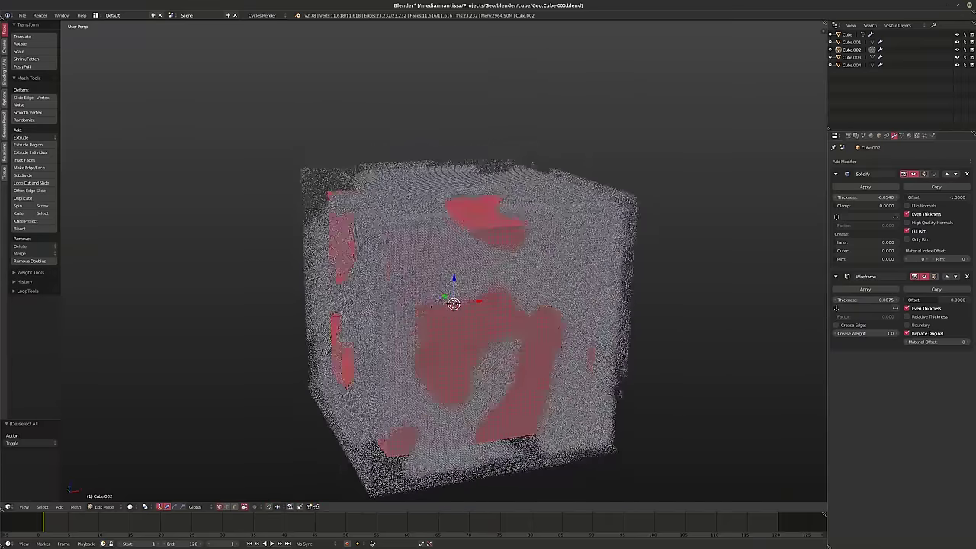
key("a")
Circle-select patches on Cube.002 at its upper front edge and around the front openings of the outer shells
key("c")
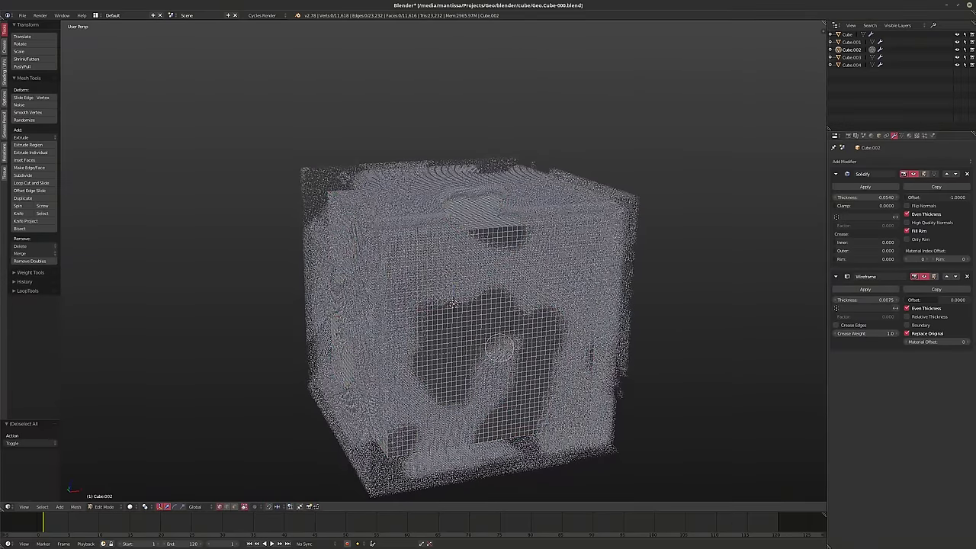
mouse_move(452, 303)
middle_mouse_down()
mouse_move(423, 347)
mouse_move(442, 324)
mouse_move(426, 331)
mouse_move(485, 335)
mouse_move(442, 314)
middle_mouse_up()
scroll(458, 316, "down", 2)
scroll(426, 331, "up", 1)
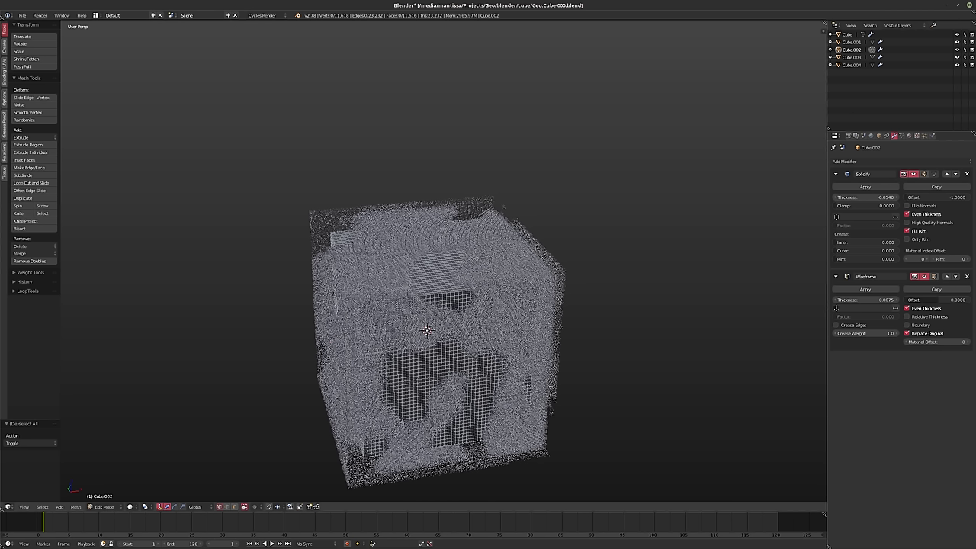
left_click_drag(429, 297, 422, 295)
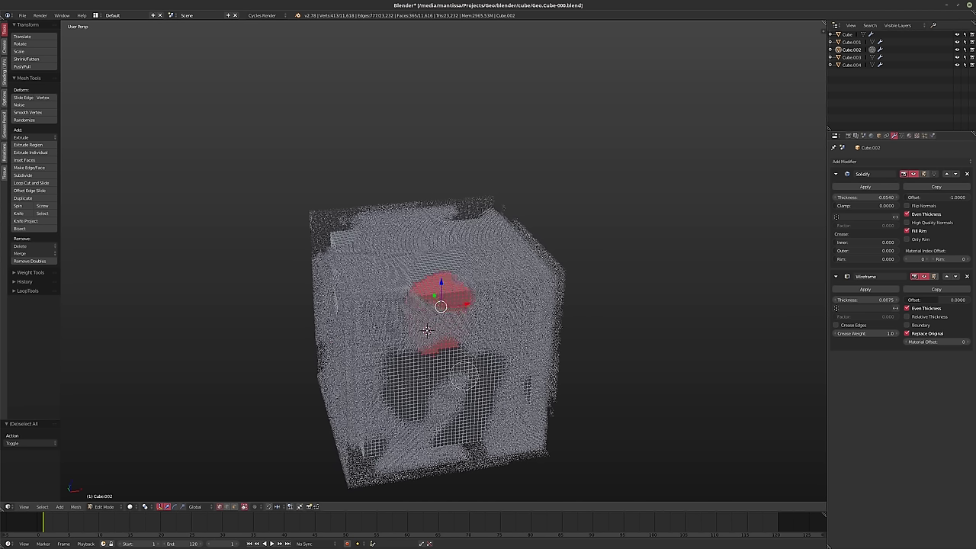
left_click_drag(388, 372, 383, 397)
mouse_move(446, 412)
left_mouse_down()
mouse_move(431, 431)
mouse_move(388, 445)
mouse_move(373, 415)
mouse_move(385, 441)
mouse_move(522, 415)
left_mouse_up()
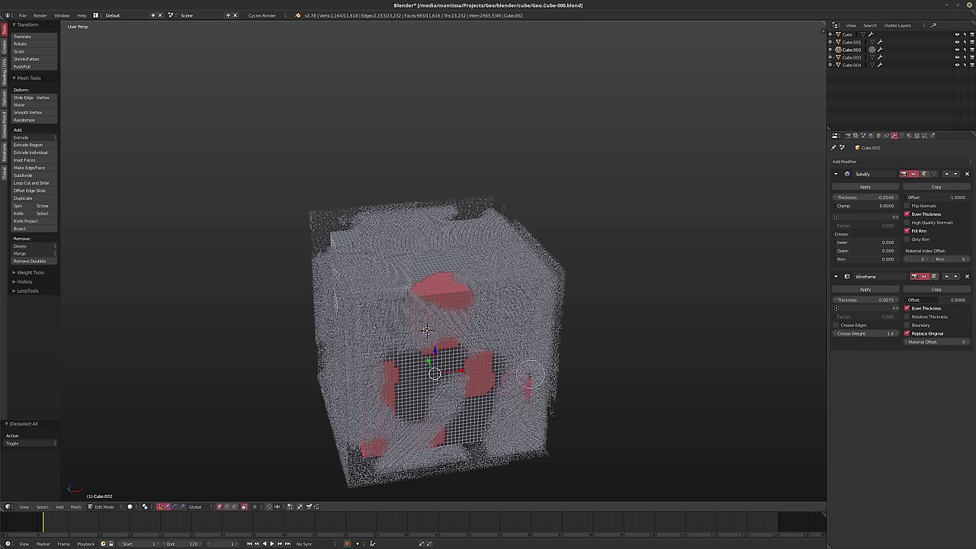
Circle-select two irregular patches, one above the other, on Cube.002's adjacent side face
middle_click_drag(540, 351, 509, 329)
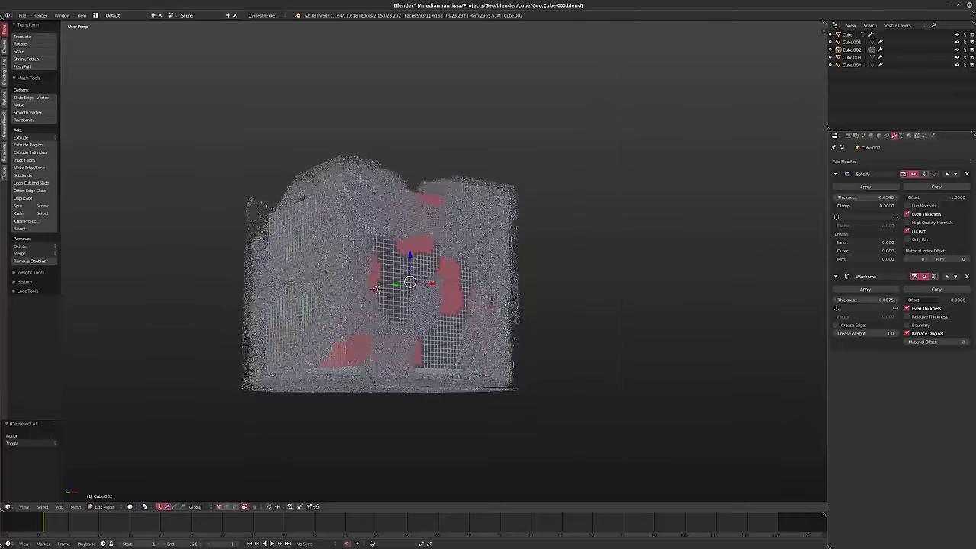
scroll(404, 330, "up", 6)
middle_click_drag(579, 171, 618, 177)
scroll(377, 367, "down", 4)
middle_click_drag(377, 368, 420, 361)
scroll(415, 361, "up", 2)
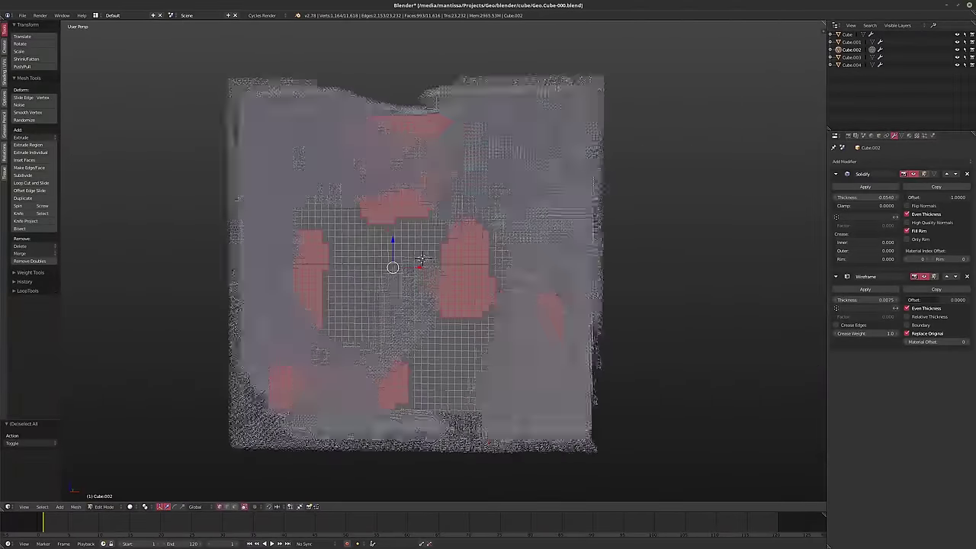
middle_click_drag(388, 261, 319, 294)
scroll(395, 257, "down", 2)
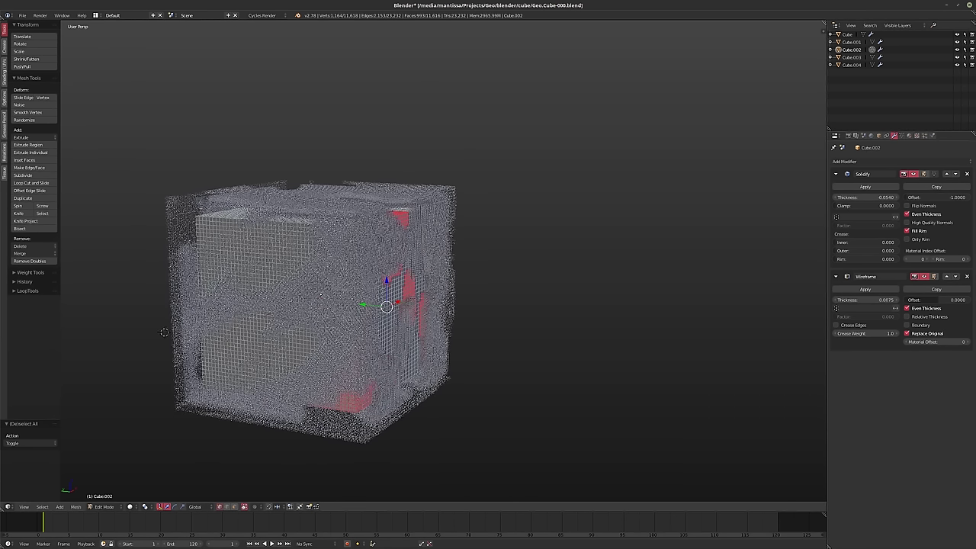
left_click_drag(222, 252, 219, 276)
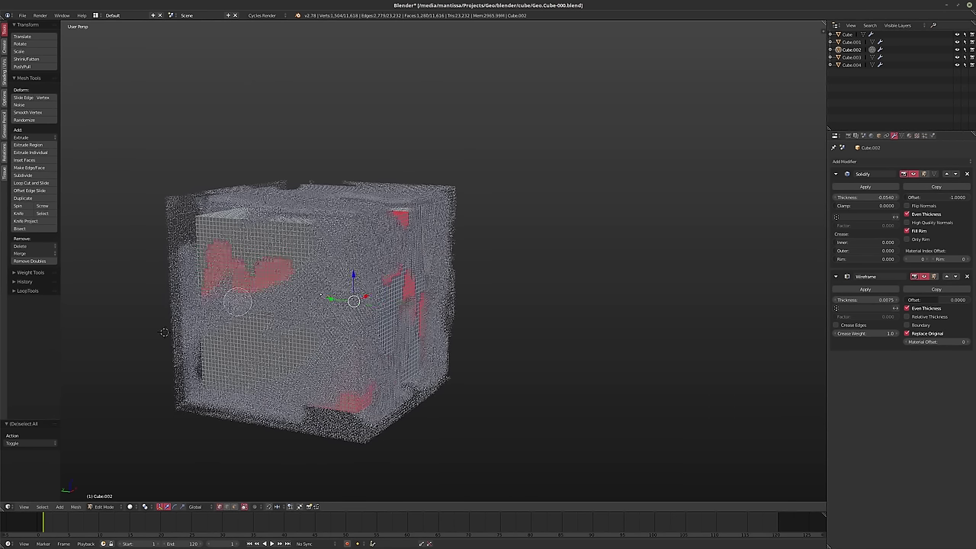
mouse_move(248, 324)
left_mouse_down()
mouse_move(247, 342)
mouse_move(226, 342)
left_mouse_up()
right_click(276, 374)
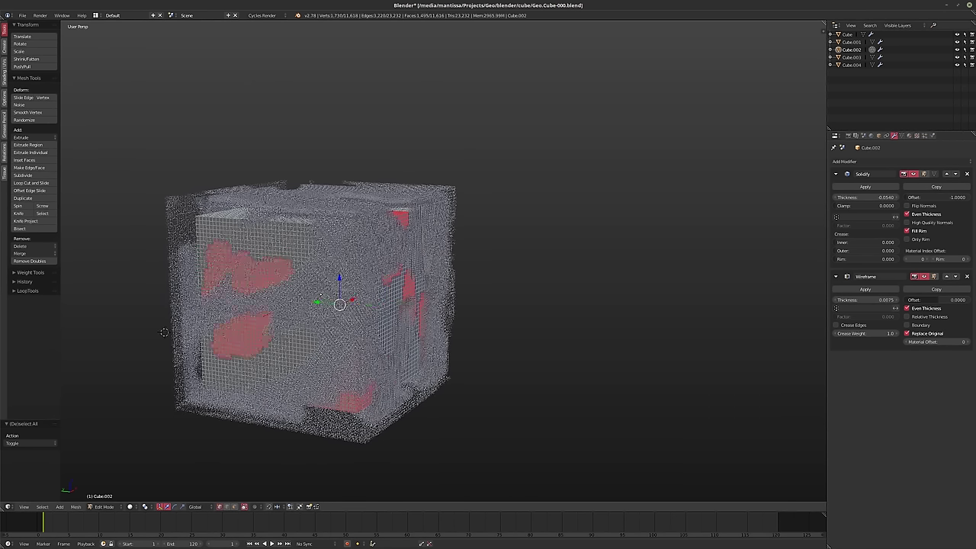
Circle-select another irregular patch along the upper edge of Cube.002's side face
middle_click_drag(276, 374, 326, 370)
key("c")
left_click_drag(299, 218, 262, 216)
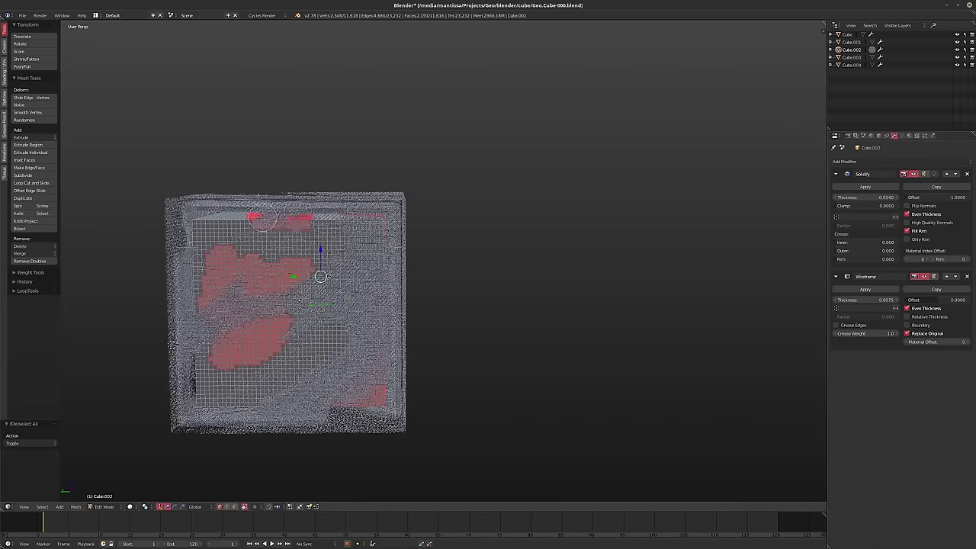
right_click(243, 261)
Circle-select an irregular patch at Cube.002's upper corner and continue it down the adjoining face
middle_click_drag(171, 344, 288, 365)
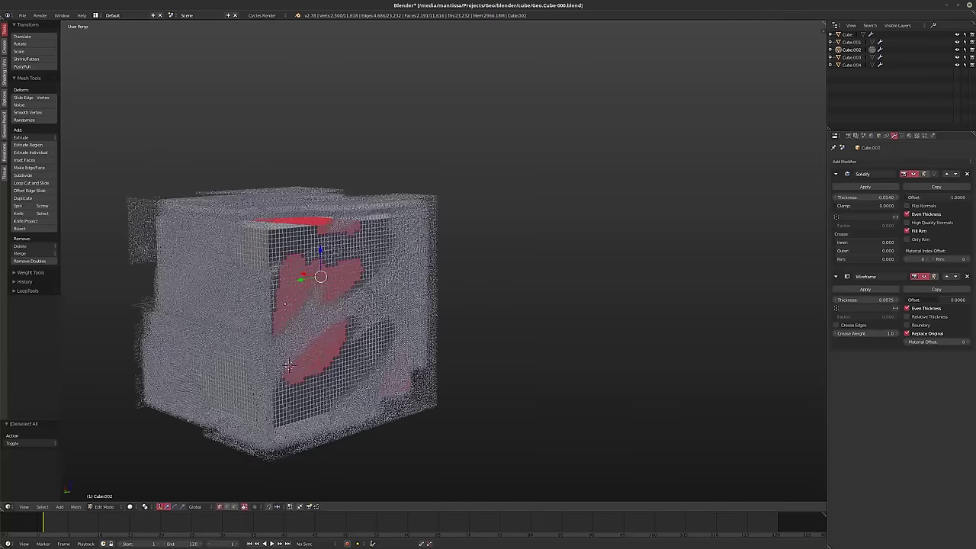
key("c")
mouse_move(268, 220)
left_mouse_down()
mouse_move(269, 238)
mouse_move(239, 253)
left_mouse_up()
left_click_drag(226, 288, 226, 353)
right_click(226, 353)
Circle-select patches low on Cube.002's next side face and around the openings on its underside
middle_click_drag(226, 352, 439, 343)
mouse_move(297, 381)
left_mouse_down()
mouse_move(342, 410)
mouse_move(294, 414)
left_mouse_up()
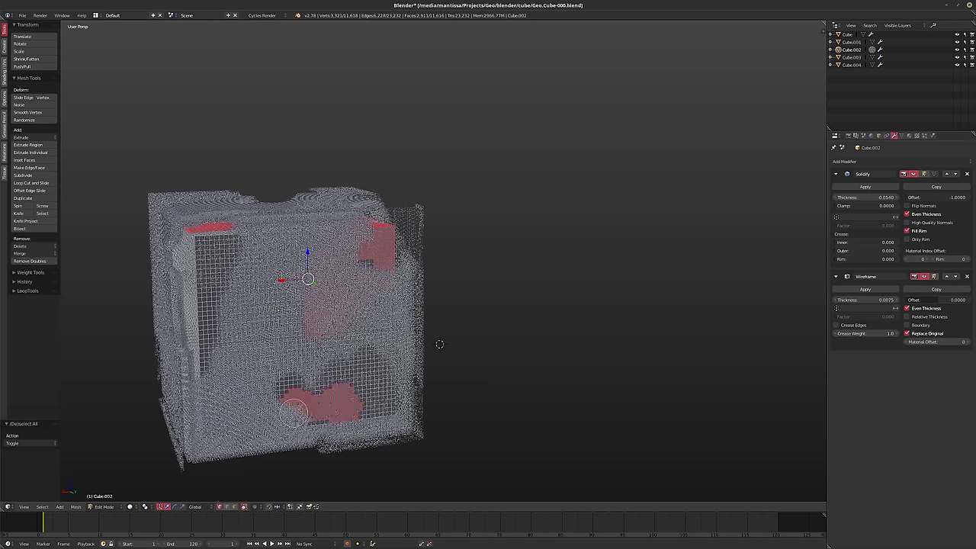
right_click(264, 424)
middle_click_drag(263, 424, 313, 366)
middle_click_drag(451, 317, 445, 291)
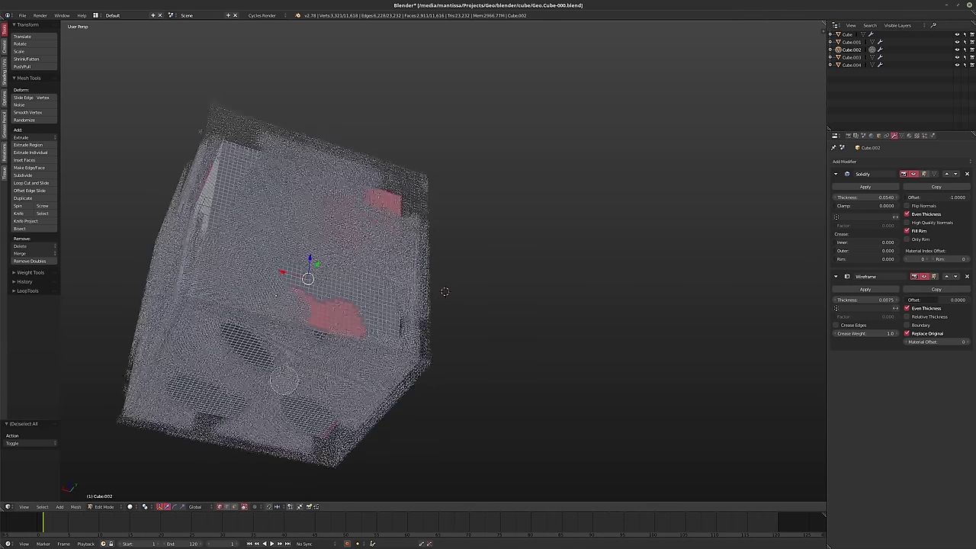
mouse_move(284, 381)
left_mouse_down()
mouse_move(296, 339)
mouse_move(320, 337)
mouse_move(288, 374)
mouse_move(249, 389)
left_mouse_up()
right_click(249, 389)
Circle-select two patches on the lower half of Cube.002's next side face, one near its edge and one near the middle
middle_click_drag(249, 388, 396, 387)
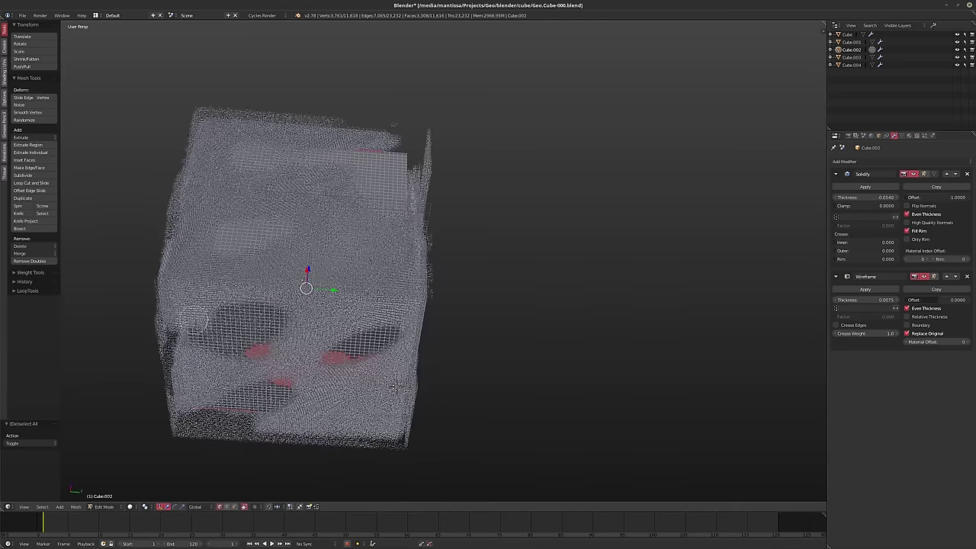
mouse_move(196, 318)
left_mouse_down()
mouse_move(202, 231)
mouse_move(209, 242)
left_mouse_up()
right_click(222, 305)
middle_click_drag(222, 305, 188, 350)
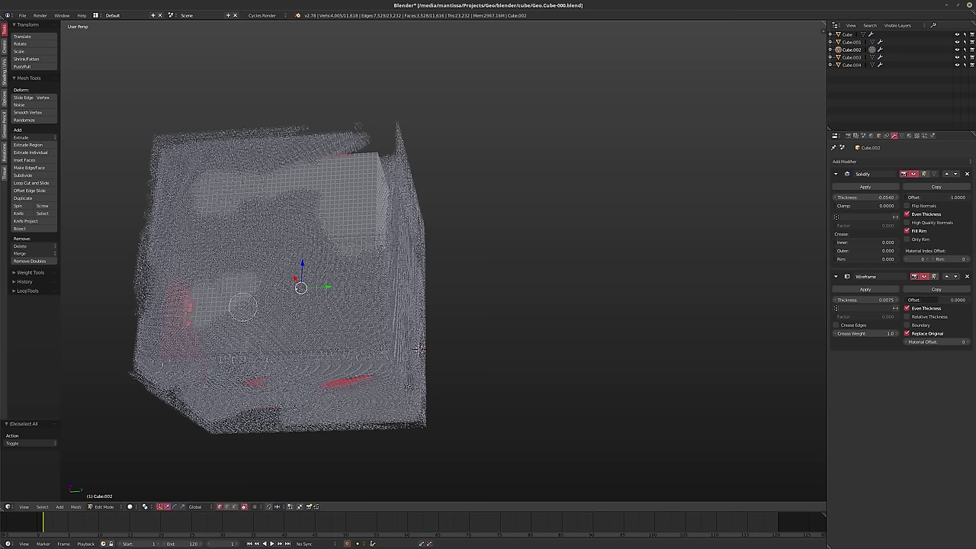
mouse_move(242, 306)
left_mouse_down()
mouse_move(273, 288)
mouse_move(258, 282)
mouse_move(304, 309)
mouse_move(284, 332)
left_mouse_up()
right_click(283, 332)
middle_click_drag(283, 333, 305, 364)
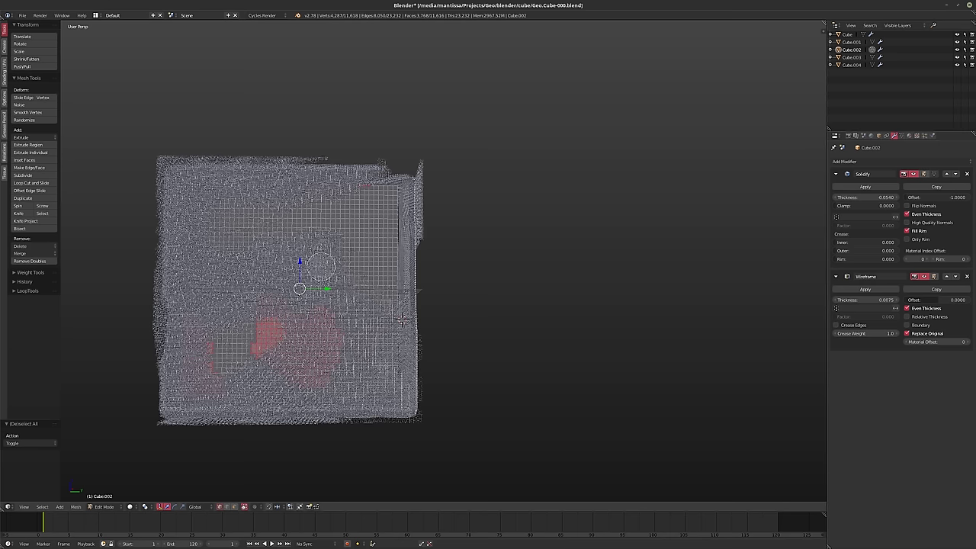
Circle-select a patch in the same face's upper corner opening and enlarge it around Cube.002's vertical edge
mouse_move(376, 241)
left_mouse_down()
mouse_move(381, 205)
mouse_move(365, 194)
mouse_move(378, 218)
left_mouse_up()
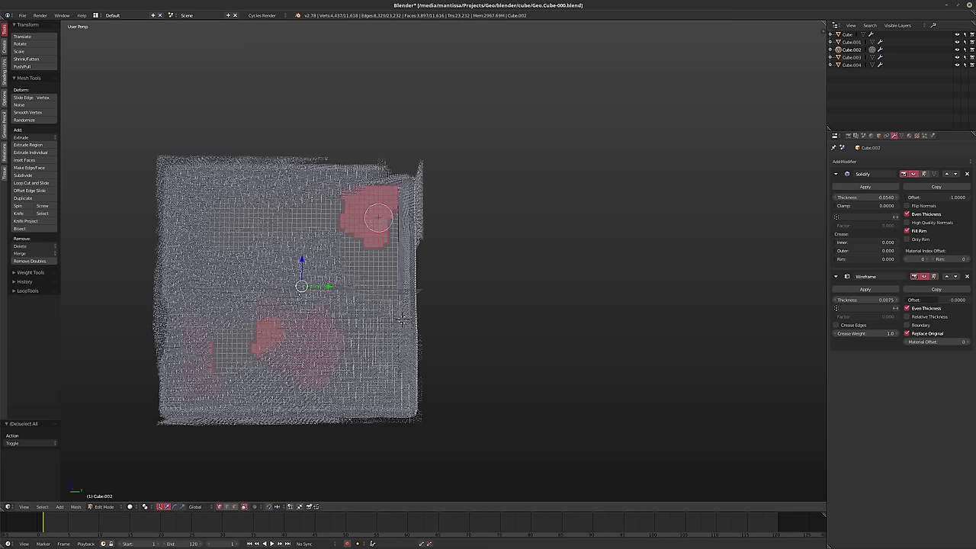
key("Escape")
middle_click_drag(401, 319, 460, 326)
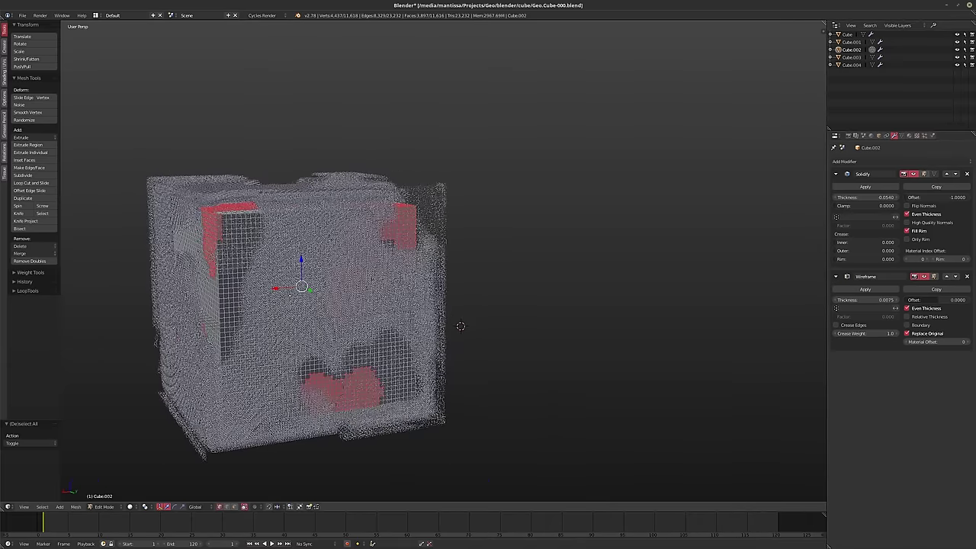
middle_click_drag(210, 248, 255, 245)
key("c")
mouse_move(268, 249)
left_mouse_down()
mouse_move(290, 229)
mouse_move(267, 221)
left_mouse_up()
key("Escape")
Circle-select a small patch at the far end of the same face's upper opening on Cube.002
middle_click_drag(282, 237, 292, 296)
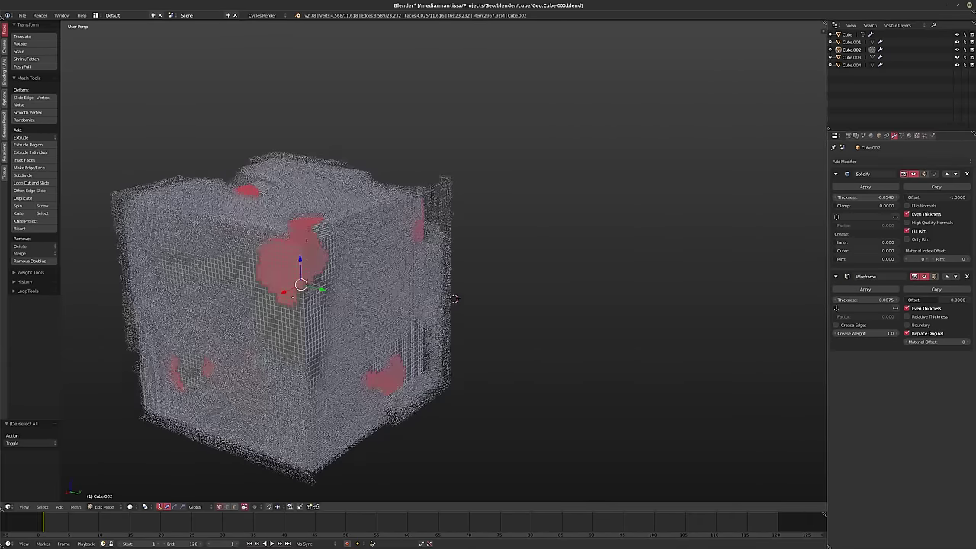
middle_click_drag(453, 299, 373, 302)
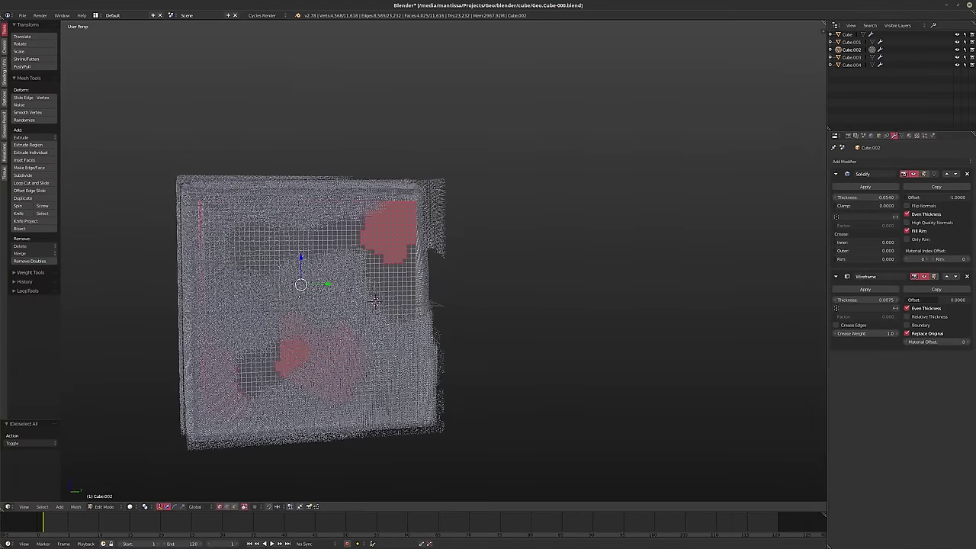
key("c")
mouse_move(227, 257)
left_mouse_down()
mouse_move(249, 249)
mouse_move(238, 233)
left_mouse_up()
key("Escape")
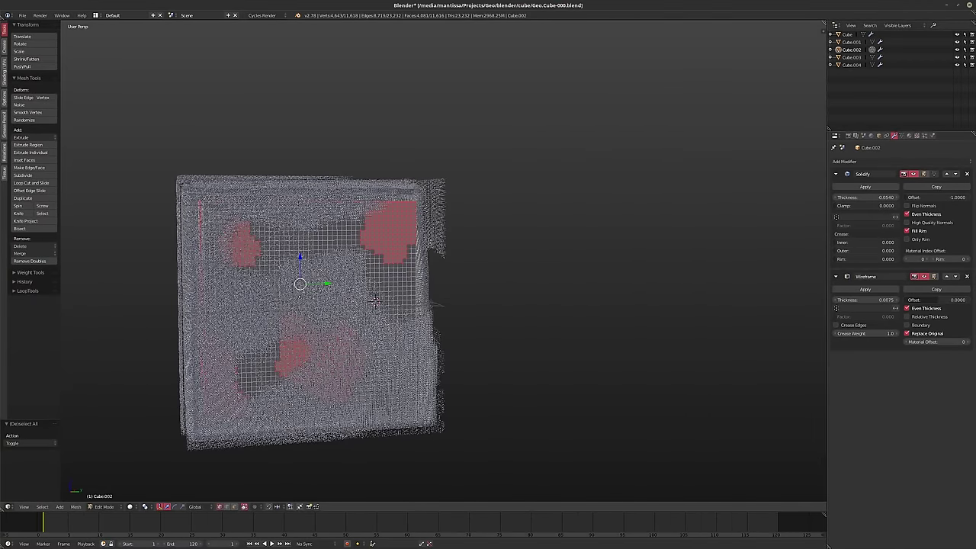
Extend the upper irregular patch across Cube.002's opposite side face and circle-select a patch high on the front face
middle_click_drag(374, 299, 191, 361)
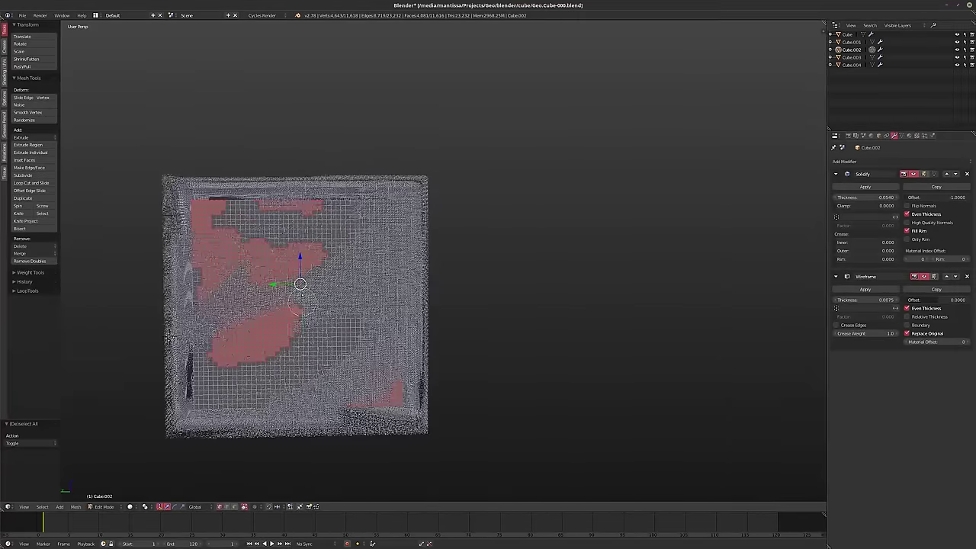
left_click_drag(337, 250, 373, 244)
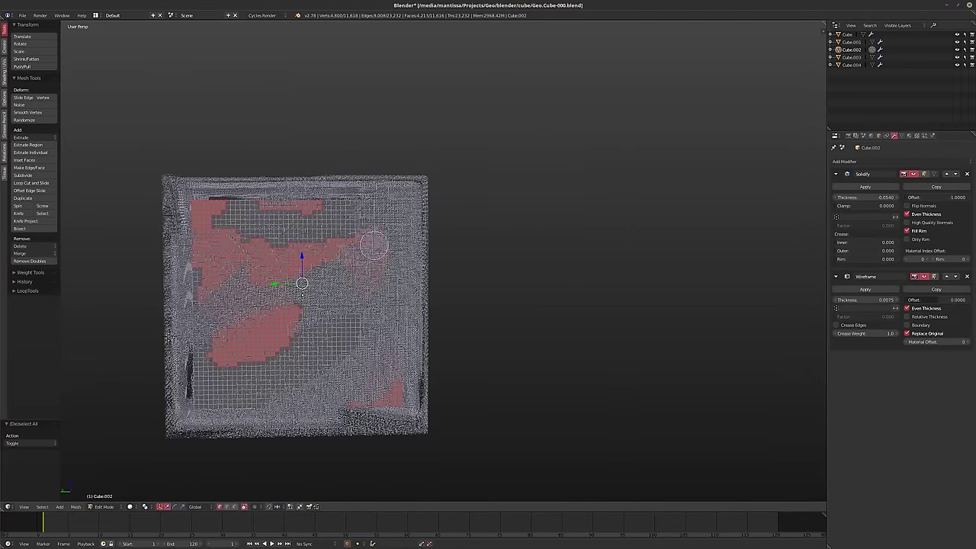
key("Escape")
middle_click_drag(370, 280, 263, 309)
middle_click_drag(147, 312, 182, 307)
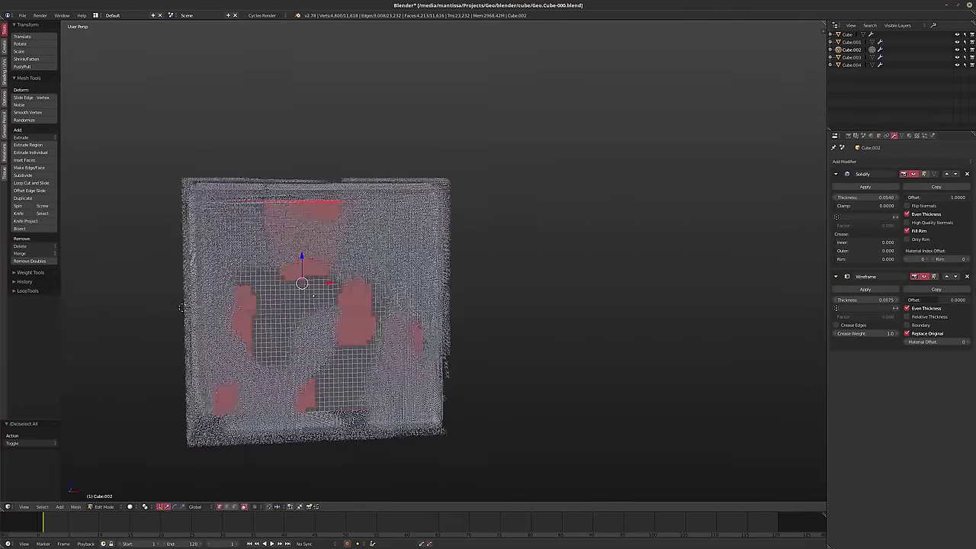
left_click_drag(406, 243, 409, 218)
right_click(420, 273)
Delete the selected patches from Cube.002 and return to Object Mode
mouse_move(415, 276)
middle_mouse_down()
mouse_move(404, 290)
mouse_move(366, 295)
middle_mouse_up()
middle_click_drag(311, 256, 387, 230)
right_click(386, 303)
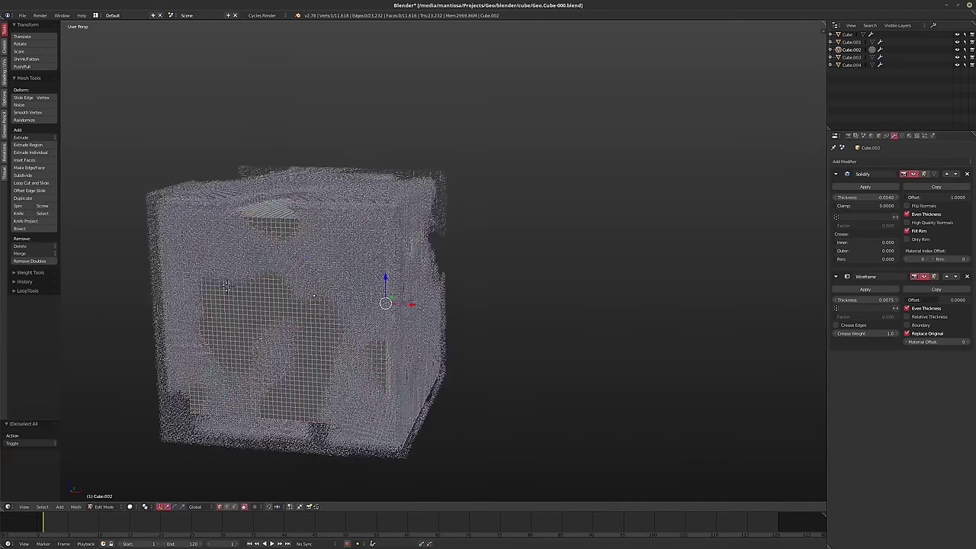
key("ctrl+z")
key("x")
middle_click_drag(227, 286, 143, 317)
left_click(389, 299)
key("Tab")
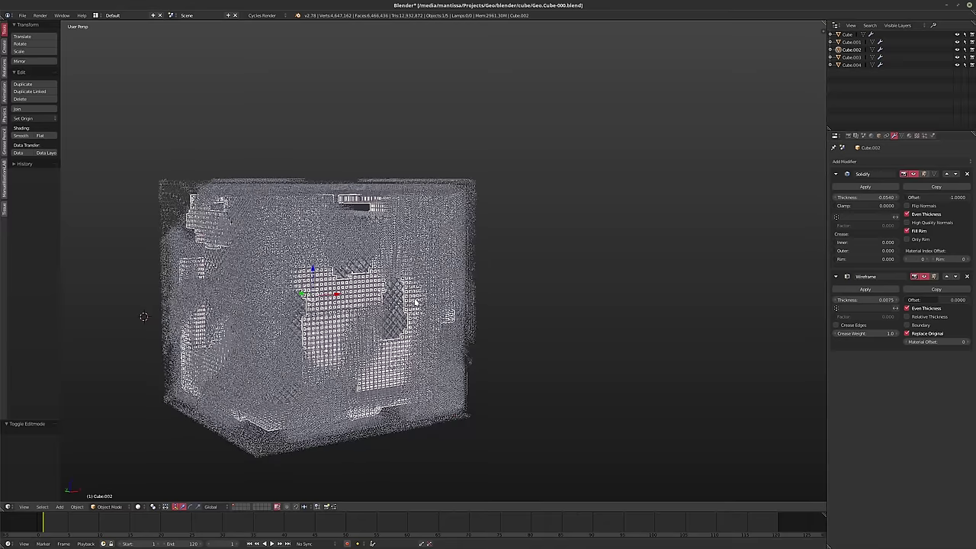
Select the inner object Cube.004 and enter Edit Mode on it
middle_click_drag(416, 302, 368, 307)
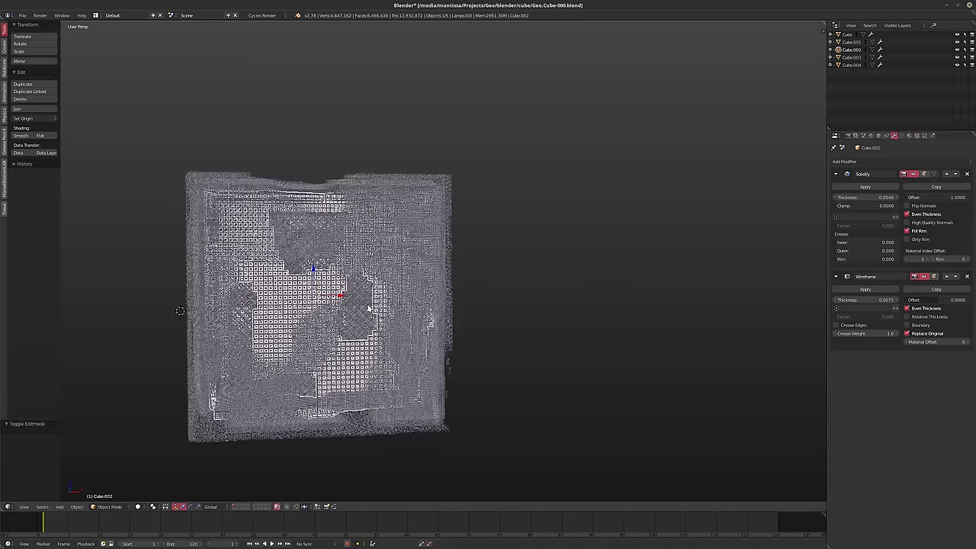
middle_click_drag(328, 270, 327, 303, "ctrl")
scroll(327, 303, "down", 3)
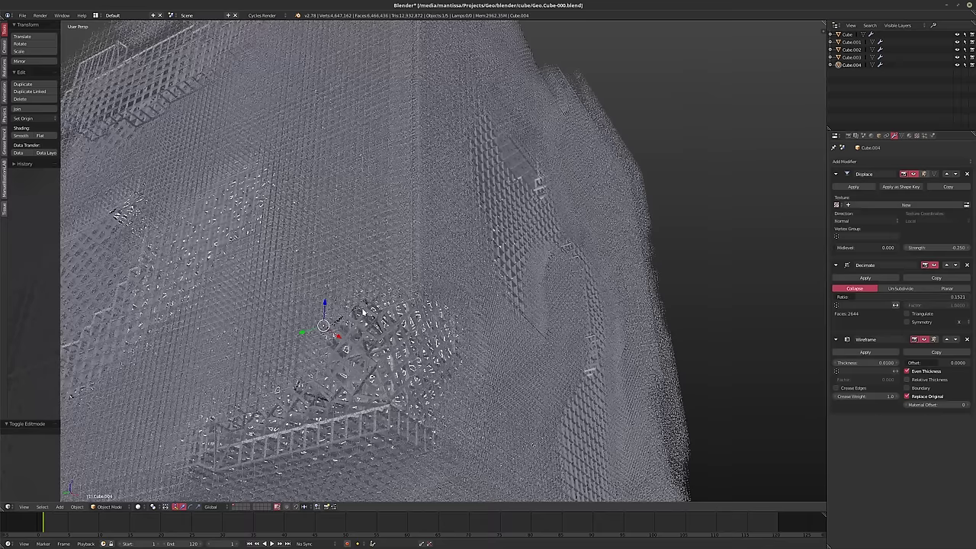
middle_click_drag(466, 240, 413, 267)
scroll(427, 279, "down", 4)
scroll(407, 316, "up", 6)
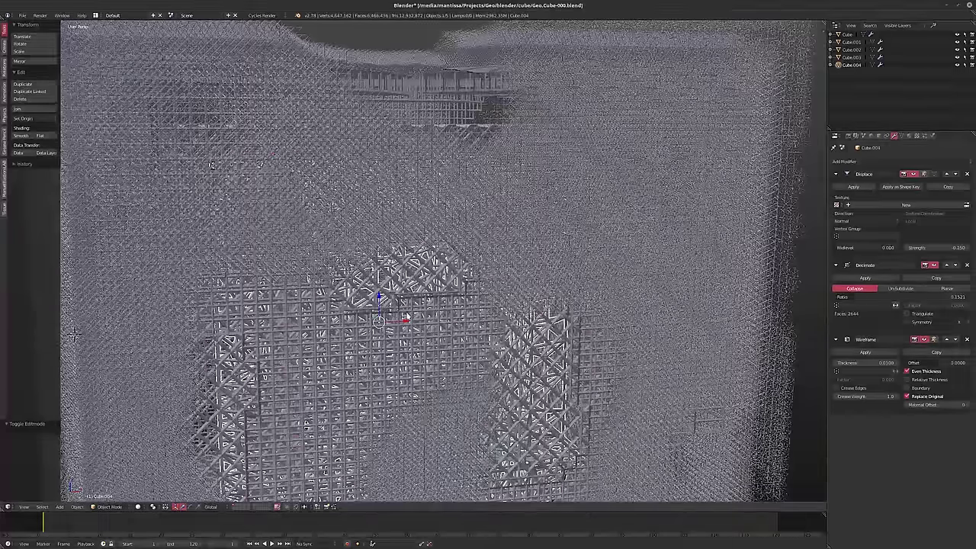
key("Tab")
Deselect Cube.004's entire mesh and circle-select a curved patch behind the front openings of the outer shells
mouse_move(426, 299)
middle_mouse_down()
mouse_move(101, 268)
mouse_move(189, 257)
mouse_move(304, 224)
mouse_move(289, 262)
mouse_move(339, 293)
middle_mouse_up()
scroll(101, 268, "down", 5)
scroll(343, 289, "up", 4)
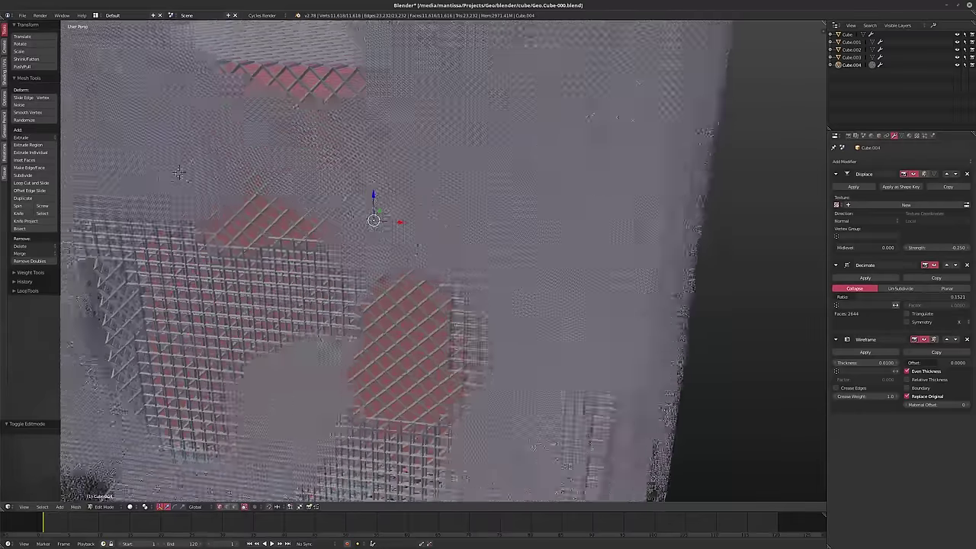
middle_click_drag(177, 172, 78, 93)
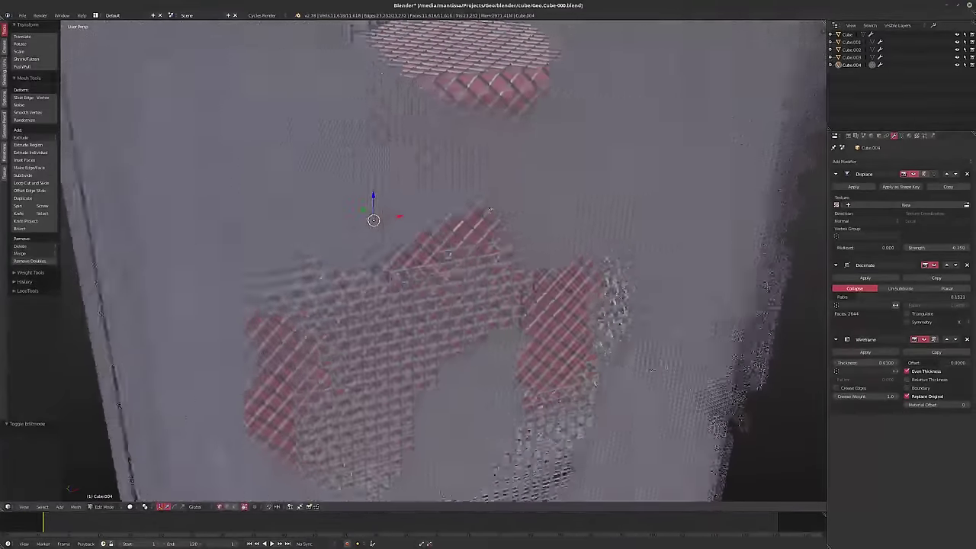
middle_click_drag(650, 370, 610, 347)
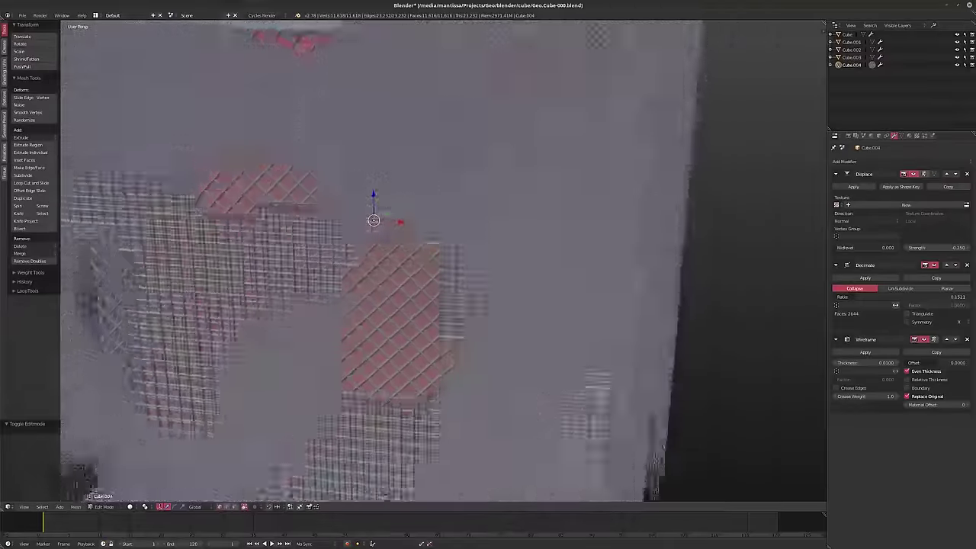
mouse_move(201, 212)
middle_mouse_down()
mouse_move(220, 202)
mouse_move(198, 206)
middle_mouse_up()
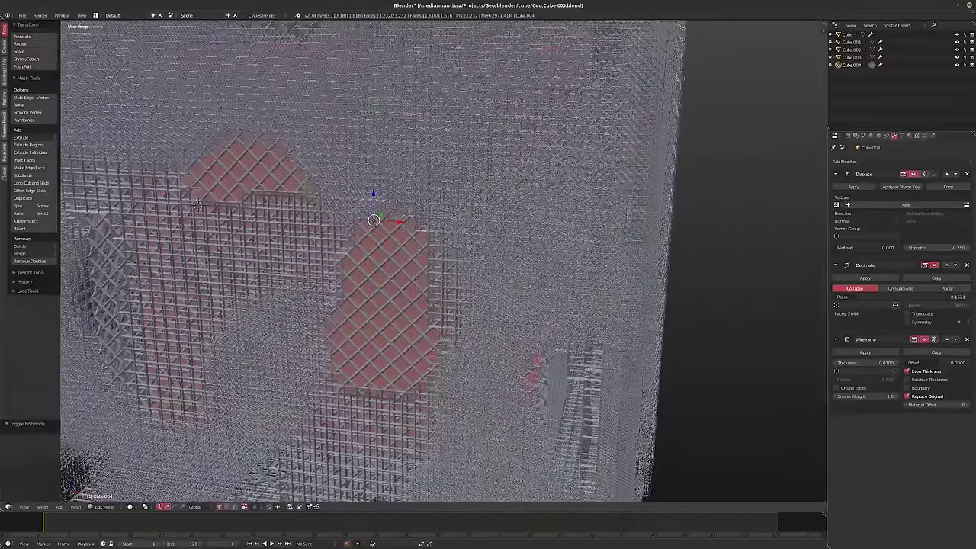
key("a")
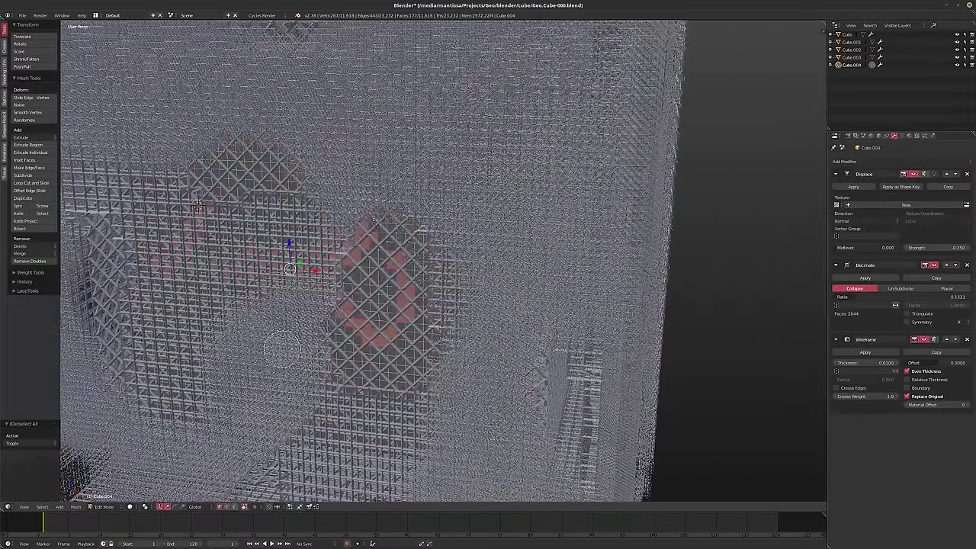
mouse_move(268, 355)
left_mouse_down()
mouse_move(194, 393)
mouse_move(228, 382)
left_mouse_up()
Circle-select another patch lower down on Cube.004's front face
mouse_move(198, 206)
middle_mouse_down()
mouse_move(244, 209)
mouse_move(228, 175)
middle_mouse_up()
key("c")
mouse_move(394, 439)
left_mouse_down()
mouse_move(390, 450)
mouse_move(495, 333)
mouse_move(505, 398)
left_mouse_up()
right_click(504, 398)
Circle-select irregular patches on Cube.004's adjoining side face, around the upper opening and lower down
middle_click_drag(504, 398, 433, 217)
scroll(433, 217, "down", 5)
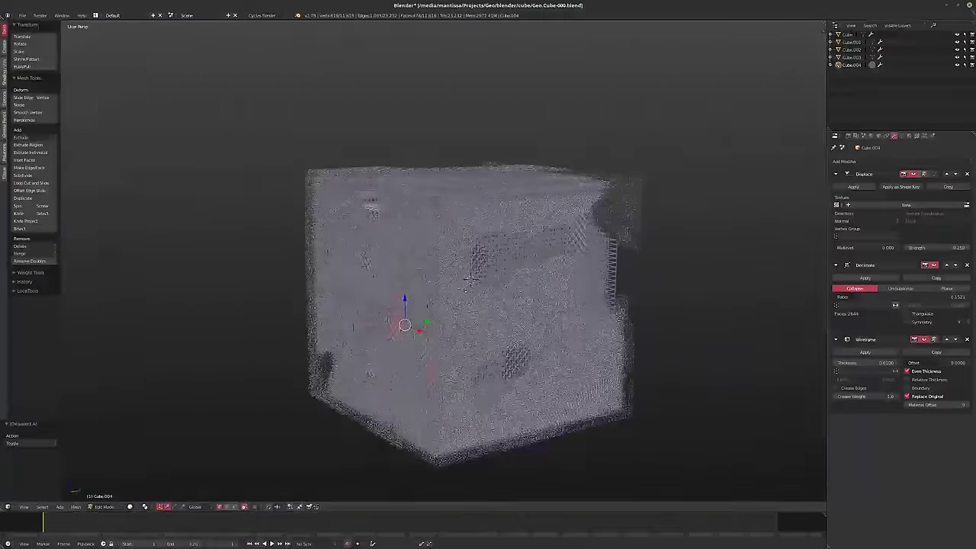
key("ctrl+KP_Add")
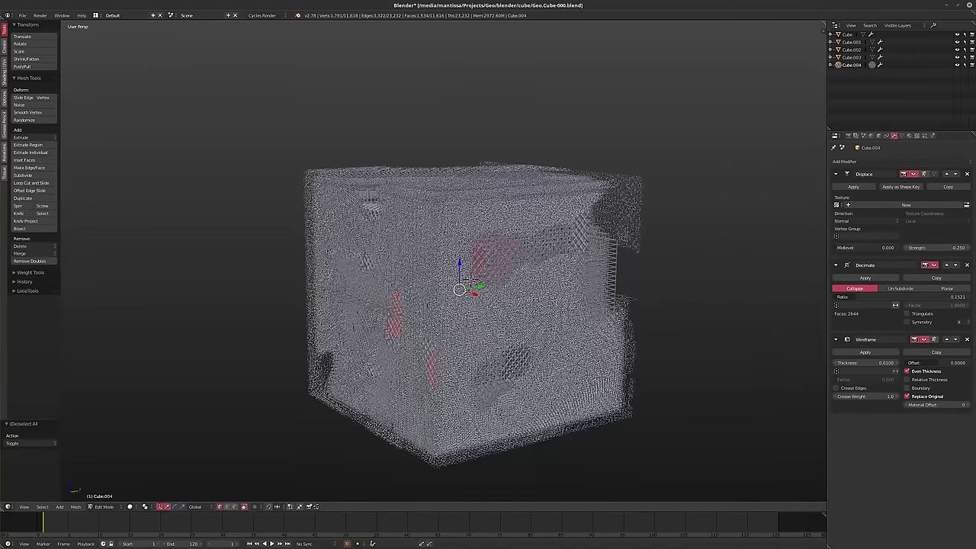
key("KP_1")
key("ctrl+KP_Add")
left_click(481, 380)
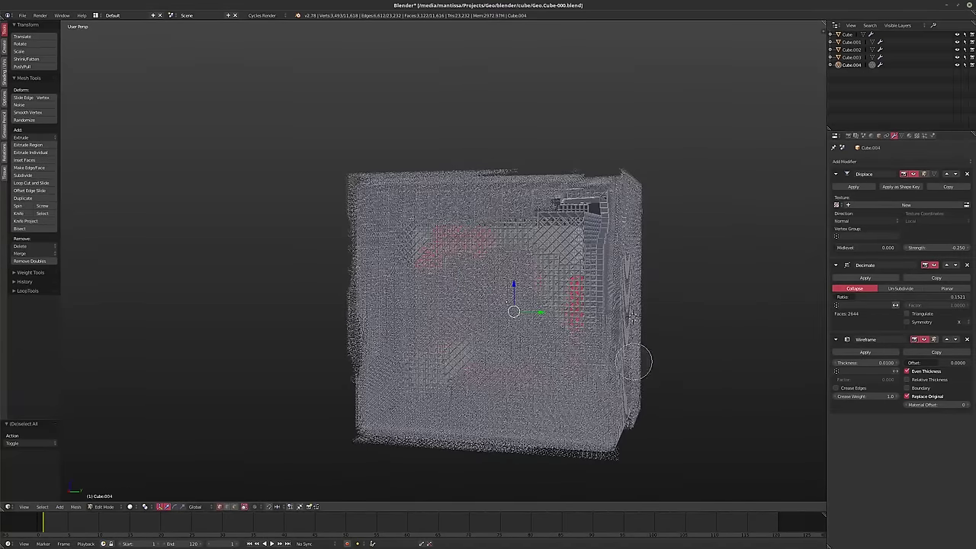
right_click(634, 362)
Circle-select a patch on Cube.004 at the upper opening beside the vertical corner
middle_click_drag(634, 361, 548, 362)
left_click(508, 228)
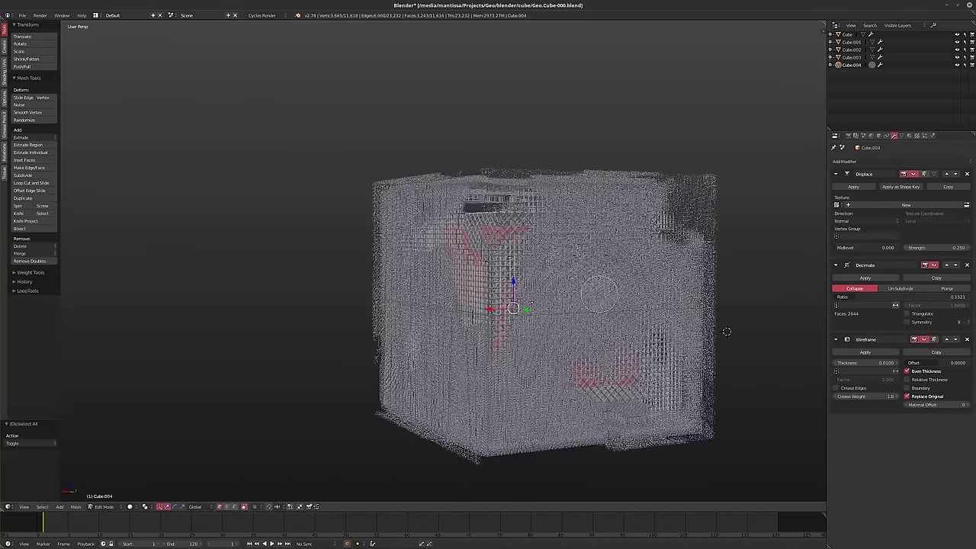
right_click(612, 314)
Circle-select two patches, one above the other, inside the diagonal openings of Cube.004's next side face
middle_click_drag(611, 314, 404, 324)
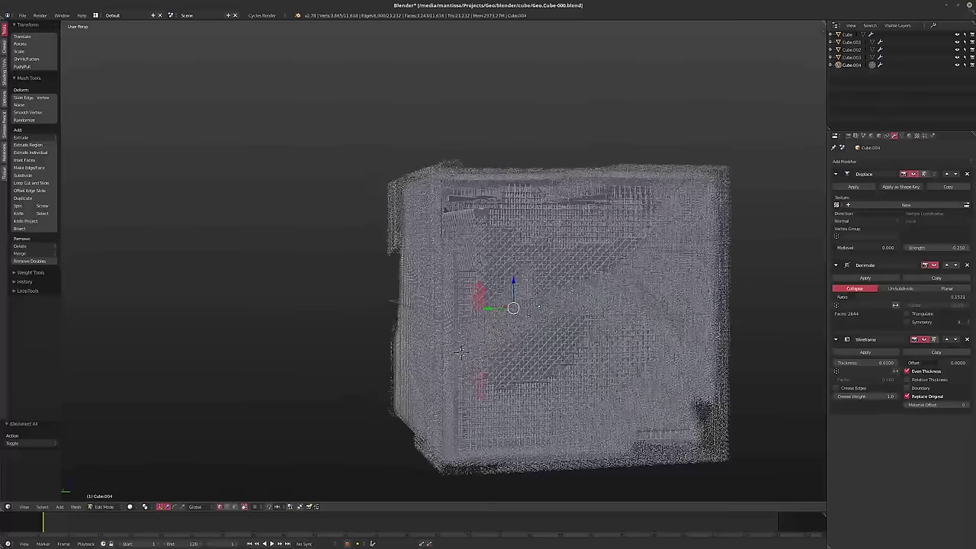
key("c")
left_click(557, 324)
left_click_drag(554, 303, 597, 342)
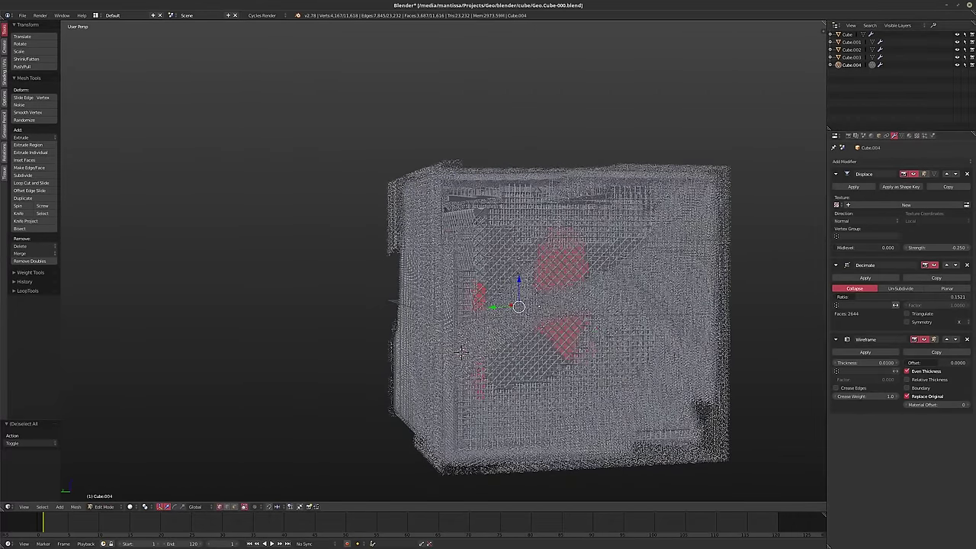
right_click(609, 330)
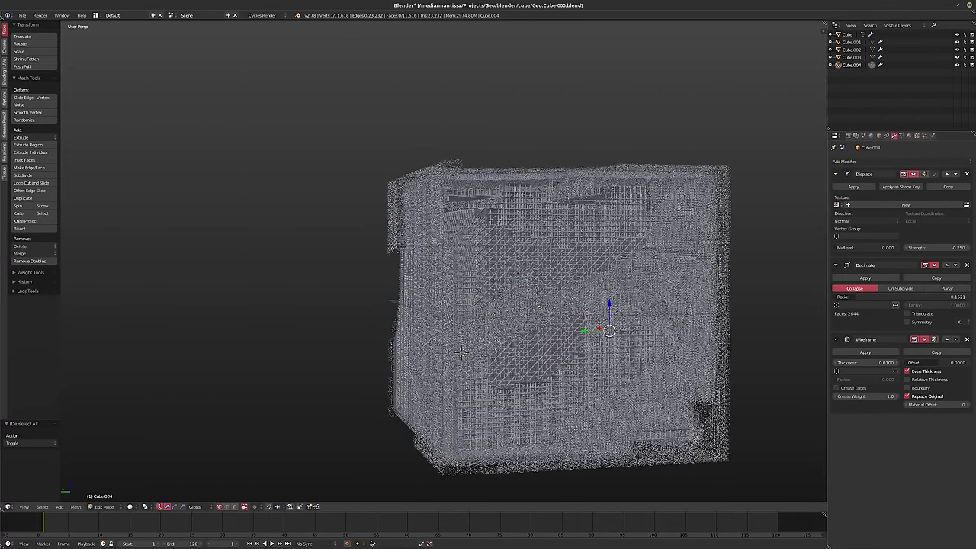
key("ctrl+z")
Circle-select smaller patches near both ends of the same face's upper opening and close to its lower edge
left_click(479, 233)
left_click(635, 233)
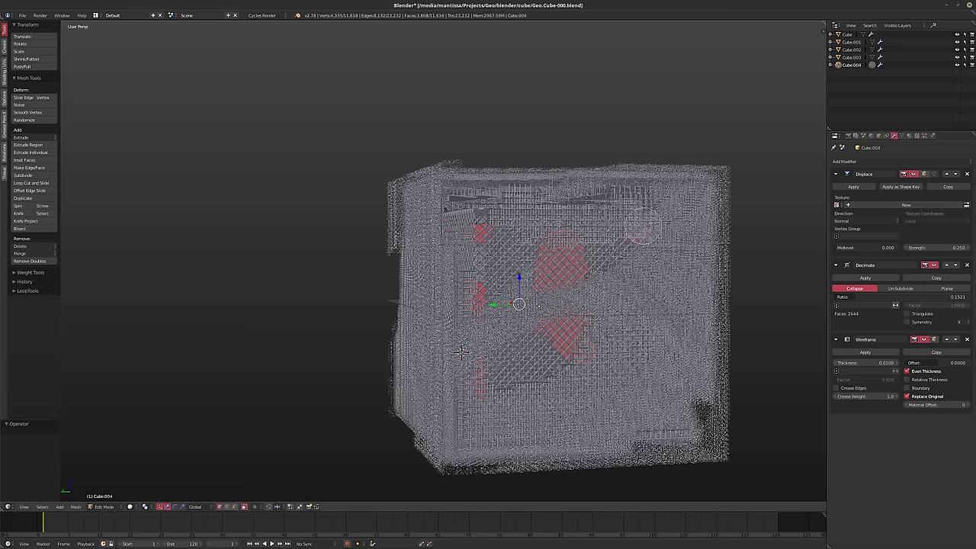
left_click(599, 416)
right_click(599, 416)
Circle-select irregular patches on Cube.004's top face around the openings of the outer shells
middle_click_drag(599, 416, 617, 500)
mouse_move(599, 308)
left_mouse_down()
mouse_move(573, 296)
mouse_move(628, 296)
mouse_move(623, 311)
left_mouse_up()
mouse_move(624, 311)
middle_mouse_down()
mouse_move(537, 358)
mouse_move(579, 381)
mouse_move(609, 333)
middle_mouse_up()
key("c")
left_click_drag(628, 342, 613, 348)
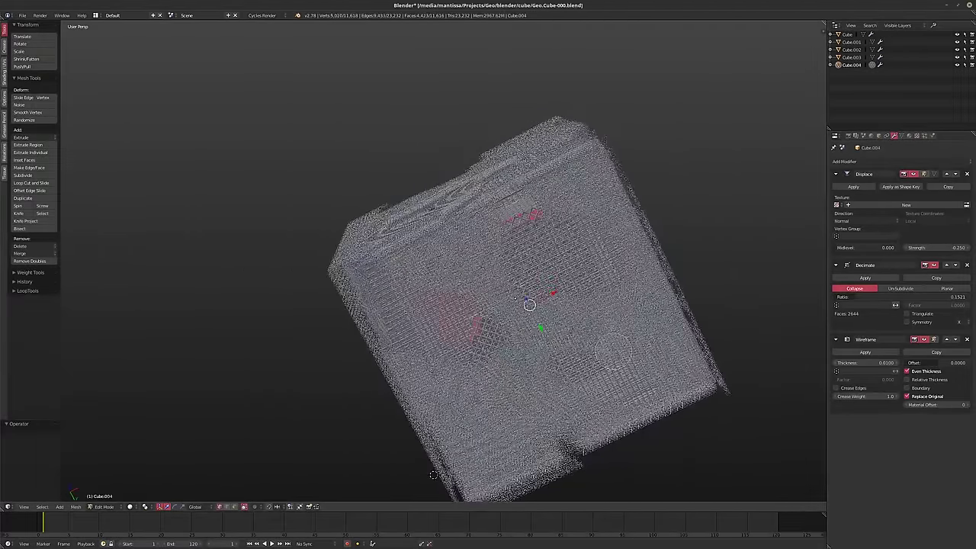
middle_click_drag(433, 475, 387, 226)
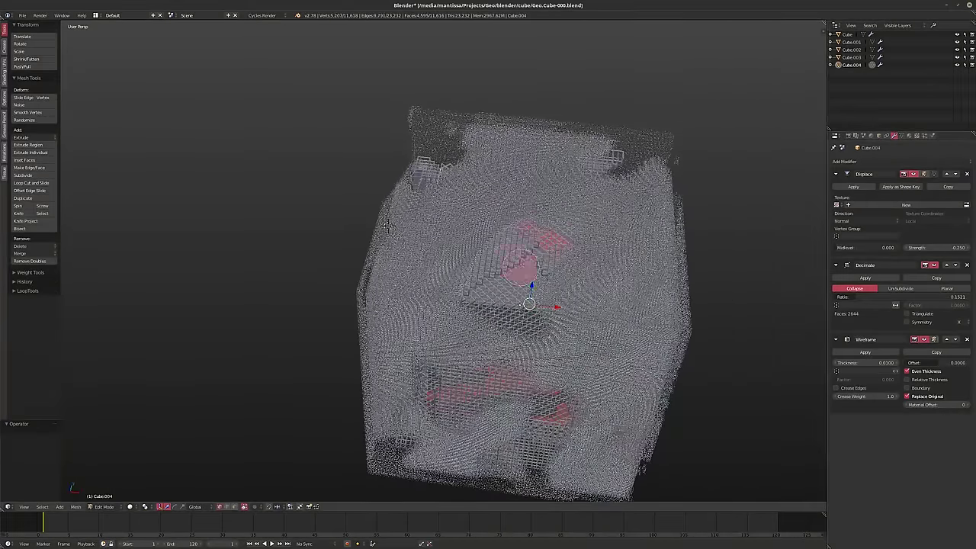
Add one more patch to Cube.004's circle selection and delete all the selected faces
left_click_drag(521, 267, 549, 252)
middle_click_drag(389, 226, 228, 376)
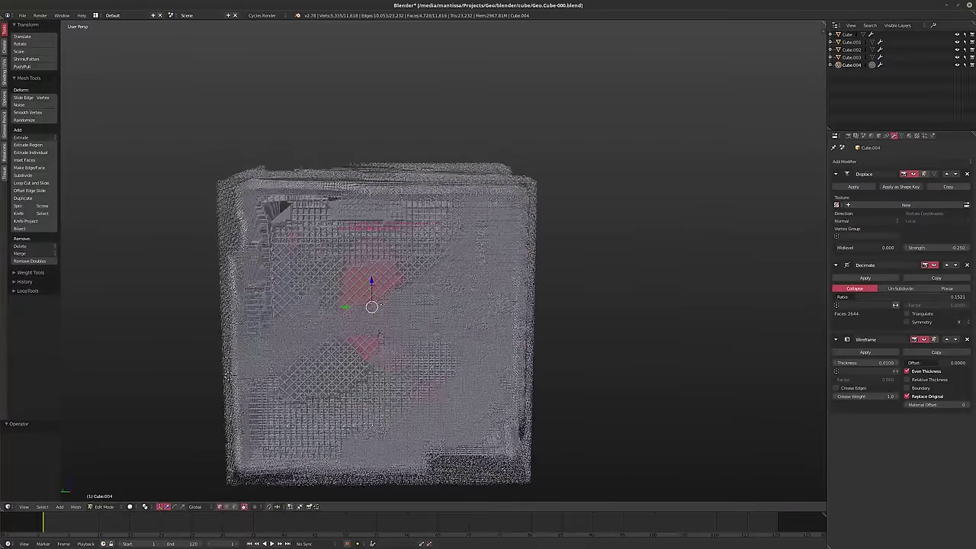
key("x")
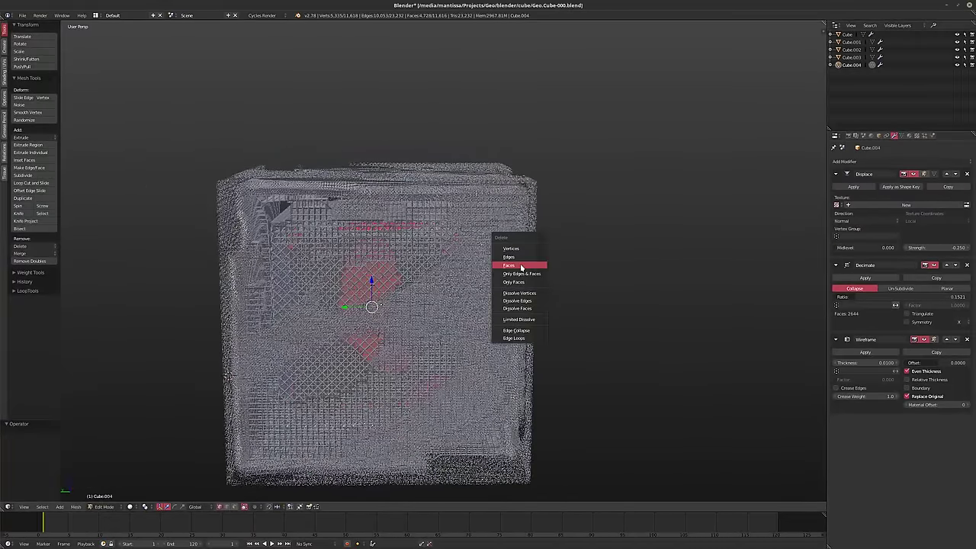
left_click(522, 266)
middle_click_drag(381, 305, 464, 298, "shift")
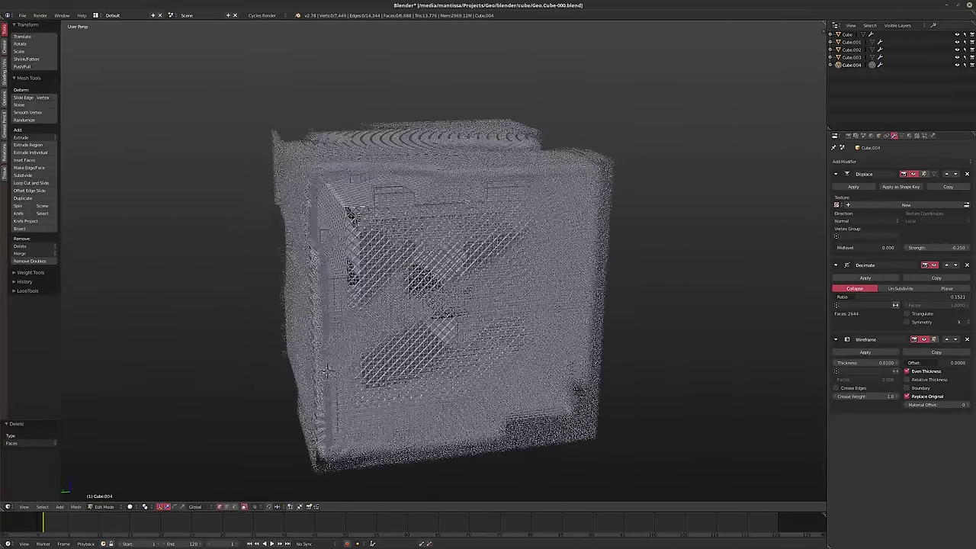
key("Tab")
scroll(449, 298, "up", 5)
scroll(446, 300, "up", 5)
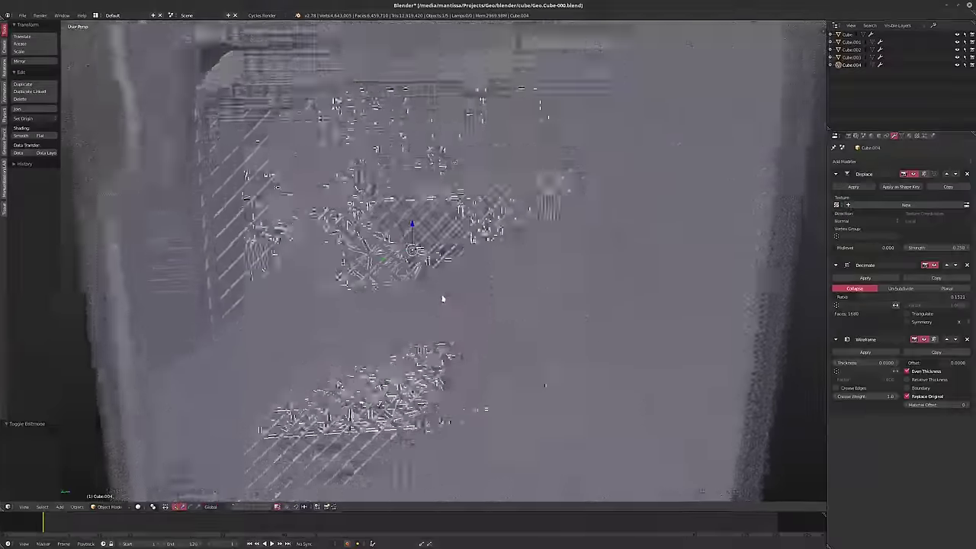
middle_click_drag(488, 199, 481, 245, "shift")
Open Cube.003's mesh with nothing selected and circle-select irregular patches along the diagonal openings of its side face
left_click(855, 59)
middle_click_drag(518, 205, 422, 244)
scroll(331, 300, "down", 6)
key("Tab")
middle_click_drag(330, 300, 248, 299)
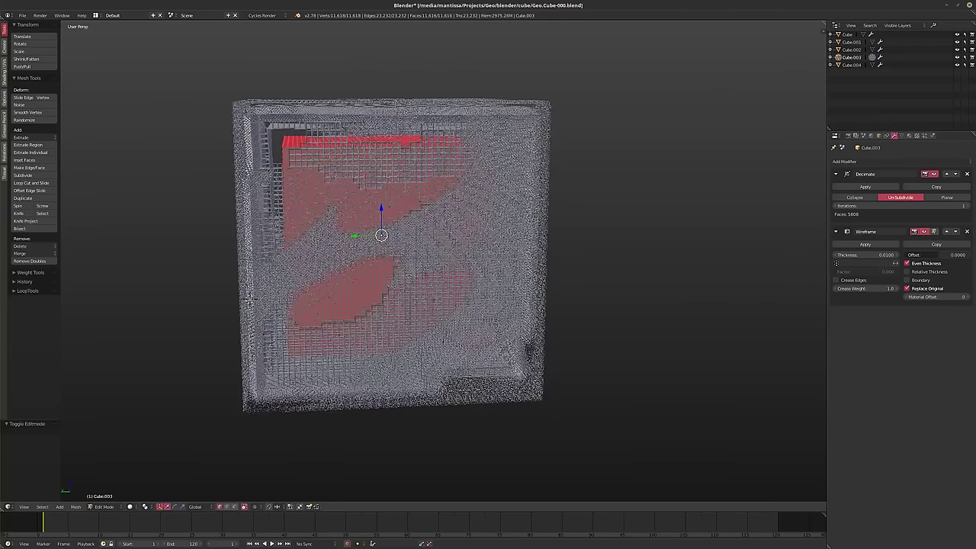
key("a")
mouse_move(347, 221)
left_mouse_down()
mouse_move(360, 298)
mouse_move(396, 260)
mouse_move(409, 300)
left_mouse_up()
middle_click_drag(249, 299, 273, 298)
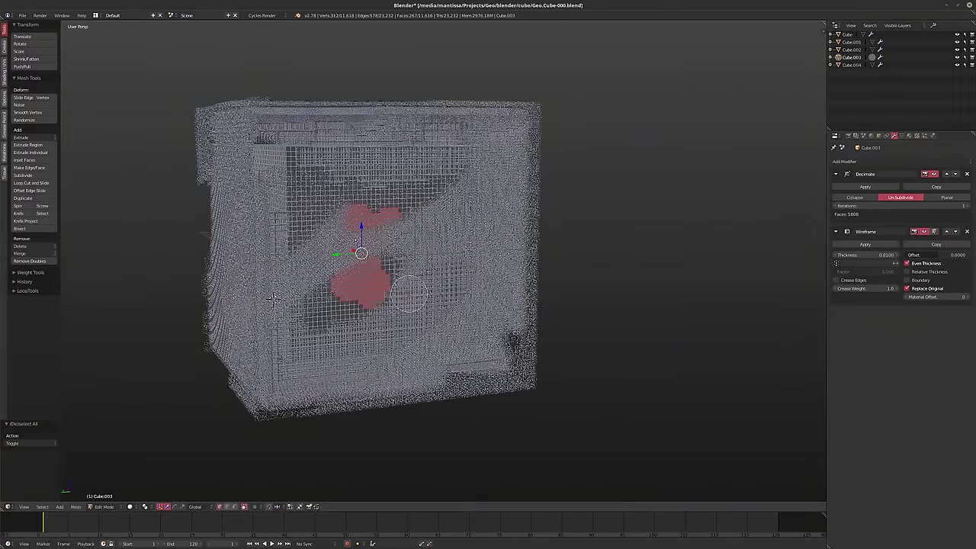
mouse_move(410, 293)
left_mouse_down()
mouse_move(457, 305)
mouse_move(439, 208)
mouse_move(451, 183)
mouse_move(375, 262)
mouse_move(349, 262)
mouse_move(303, 171)
mouse_move(287, 187)
mouse_move(300, 339)
mouse_move(317, 370)
mouse_move(456, 353)
left_mouse_up()
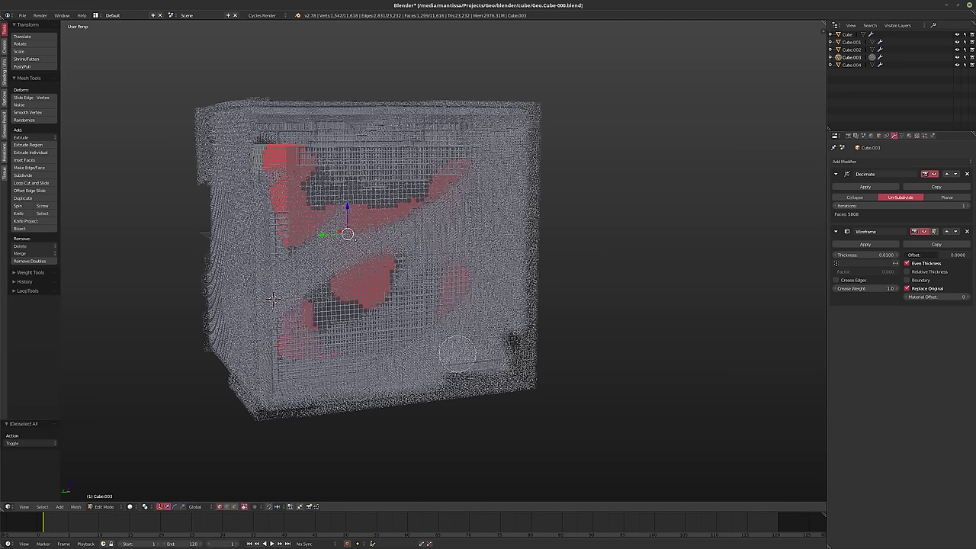
right_click(513, 326)
Deselect the patches near the lower corner of Cube.003 and circle-select a patch in the adjacent side's lower opening
middle_click_drag(514, 325, 480, 312)
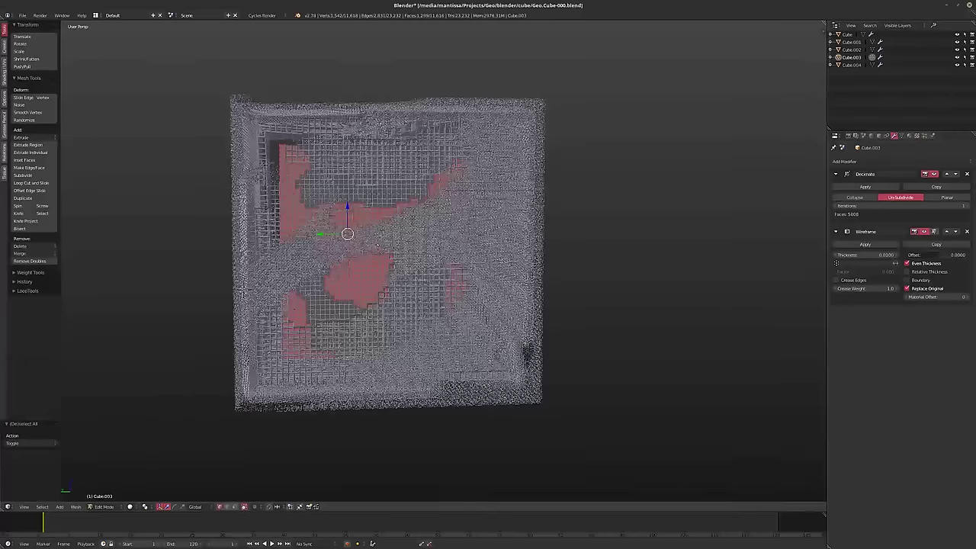
mouse_move(303, 318)
middle_mouse_down()
mouse_move(298, 359)
mouse_move(338, 361)
mouse_move(317, 338)
middle_mouse_up()
middle_click_drag(243, 290, 396, 294)
mouse_move(250, 351)
middle_mouse_down()
mouse_move(303, 320)
mouse_move(326, 334)
mouse_move(337, 369)
mouse_move(265, 375)
middle_mouse_up()
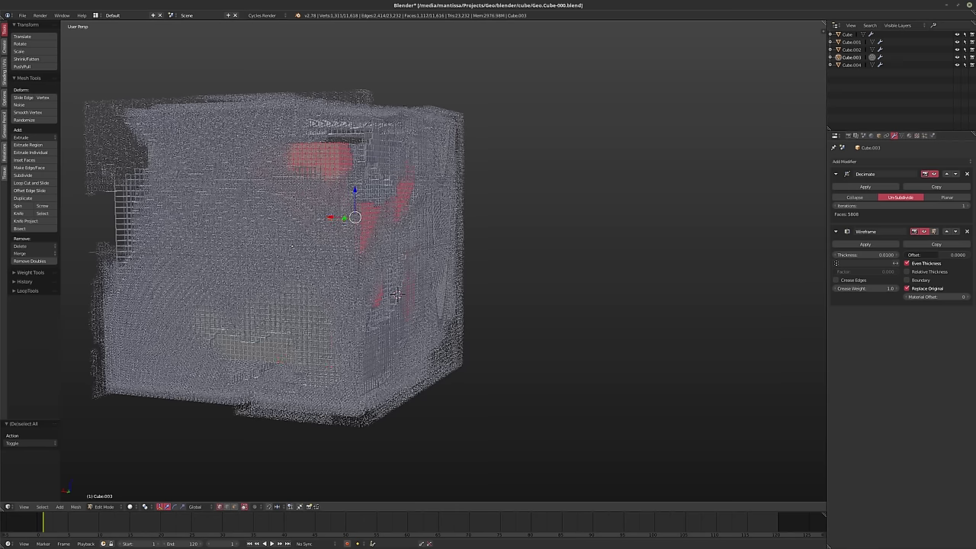
mouse_move(281, 352)
left_mouse_down()
mouse_move(267, 353)
mouse_move(294, 328)
left_mouse_up()
left_click_drag(228, 258, 214, 280)
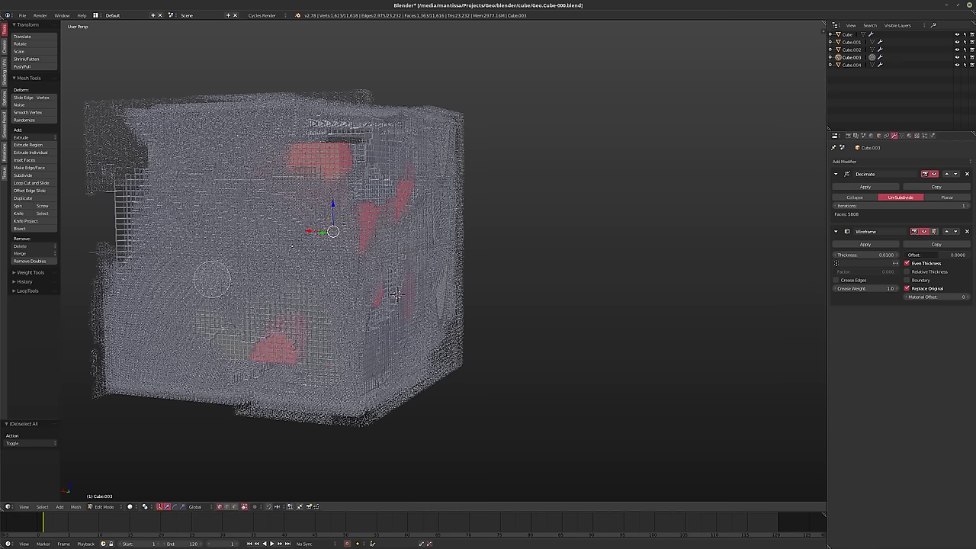
right_click(379, 309)
Circle-select further irregular patches of Cube.003 within the openings of its next side
middle_click_drag(378, 309, 286, 305)
middle_click_drag(208, 304, 122, 289)
key("c")
mouse_move(239, 266)
left_mouse_down()
mouse_move(238, 251)
mouse_move(277, 216)
mouse_move(333, 307)
mouse_move(312, 347)
left_mouse_up()
right_click(314, 348)
mouse_move(313, 347)
middle_mouse_down("shift")
mouse_move(426, 261)
mouse_move(390, 221)
middle_mouse_up("shift")
key("c")
mouse_move(390, 263)
left_mouse_down()
mouse_move(396, 271)
mouse_move(352, 286)
mouse_move(389, 288)
left_mouse_up()
right_click(389, 288)
Circle-select patches of Cube.003 at another side's lower opening and at both ends of its upper opening
middle_click_drag(389, 288, 517, 264)
key("c")
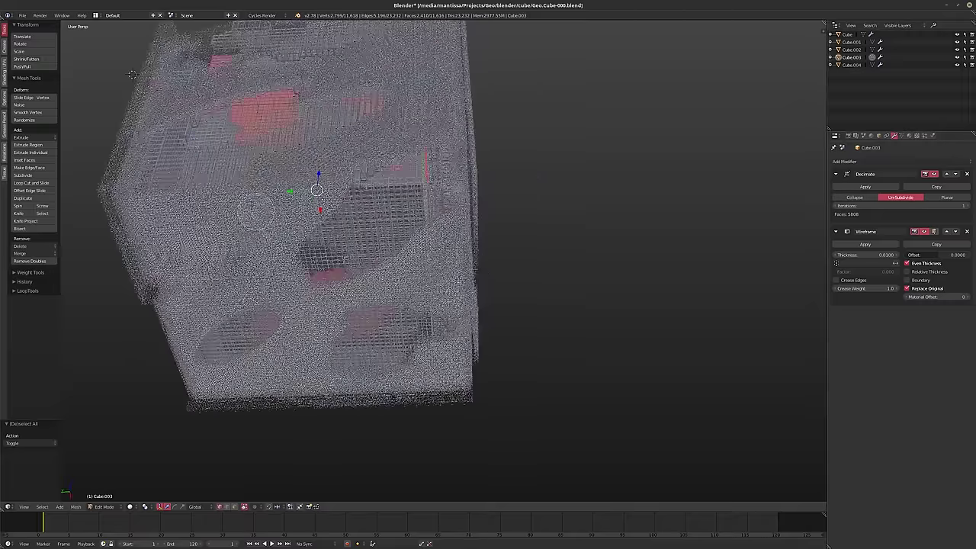
mouse_move(195, 221)
left_mouse_down()
mouse_move(217, 211)
mouse_move(239, 220)
left_mouse_up()
right_click(239, 221)
middle_click_drag(240, 221, 303, 260)
middle_click_drag(259, 150, 439, 201)
left_click_drag(324, 246, 324, 200)
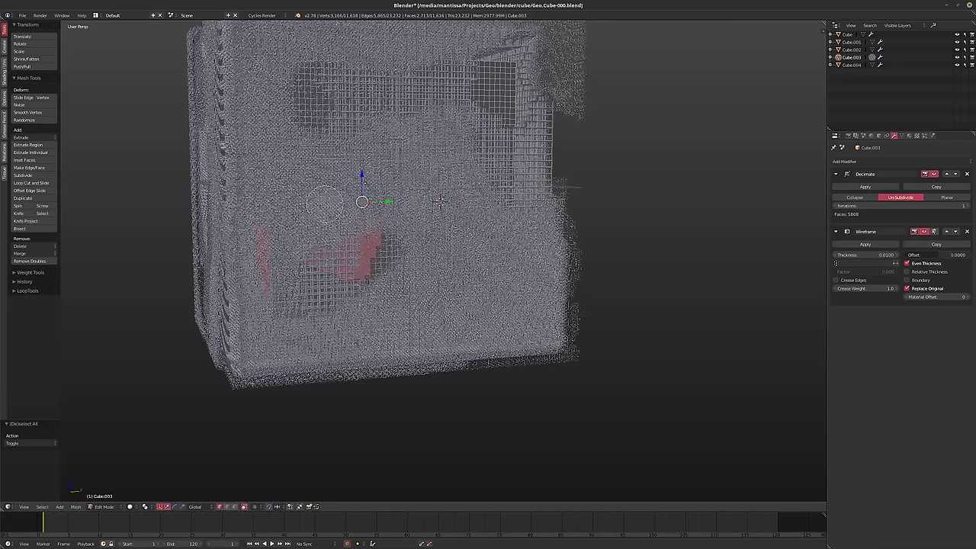
mouse_move(497, 90)
left_mouse_down()
mouse_move(418, 106)
mouse_move(431, 122)
left_mouse_up()
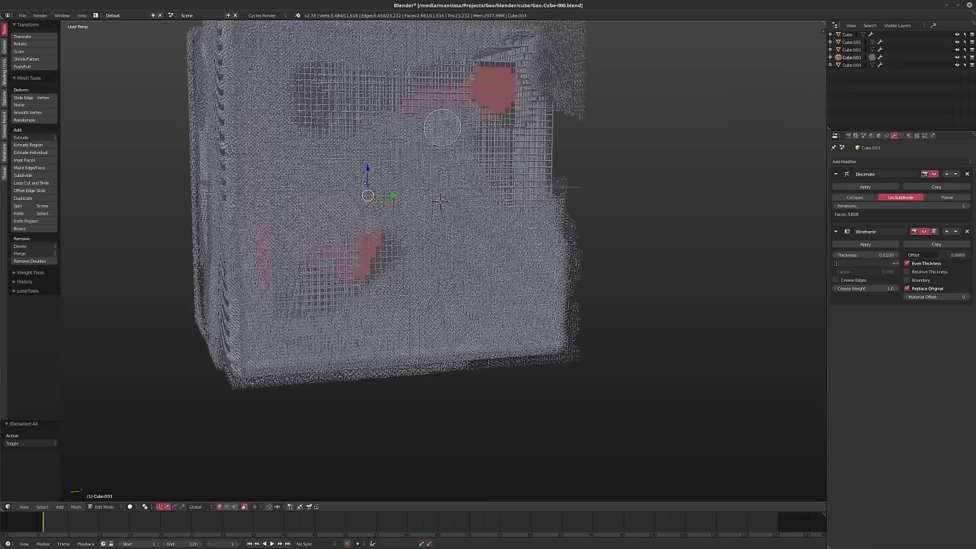
mouse_move(334, 107)
left_mouse_down()
mouse_move(312, 97)
mouse_move(312, 122)
left_mouse_up()
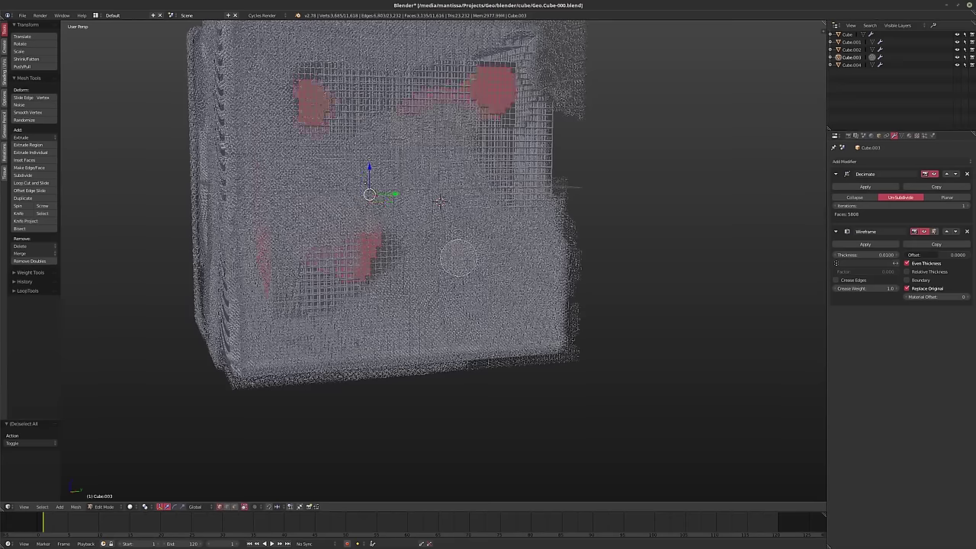
Circle-select irregular patches inside the openings on Cube.003's underside and extend the selection onto the adjoining side
middle_click_drag(431, 272, 143, 247)
key("c")
left_click(298, 126)
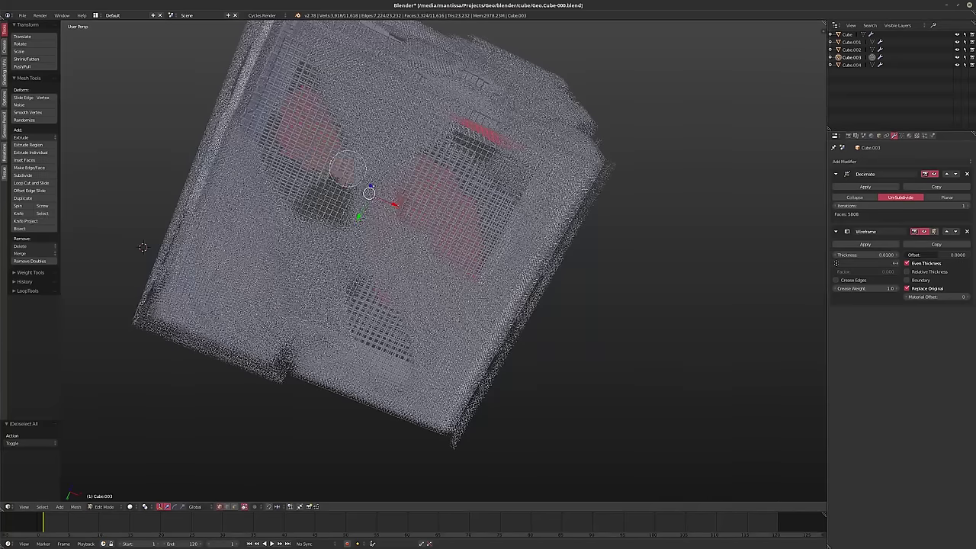
middle_click_drag(142, 247, 274, 146)
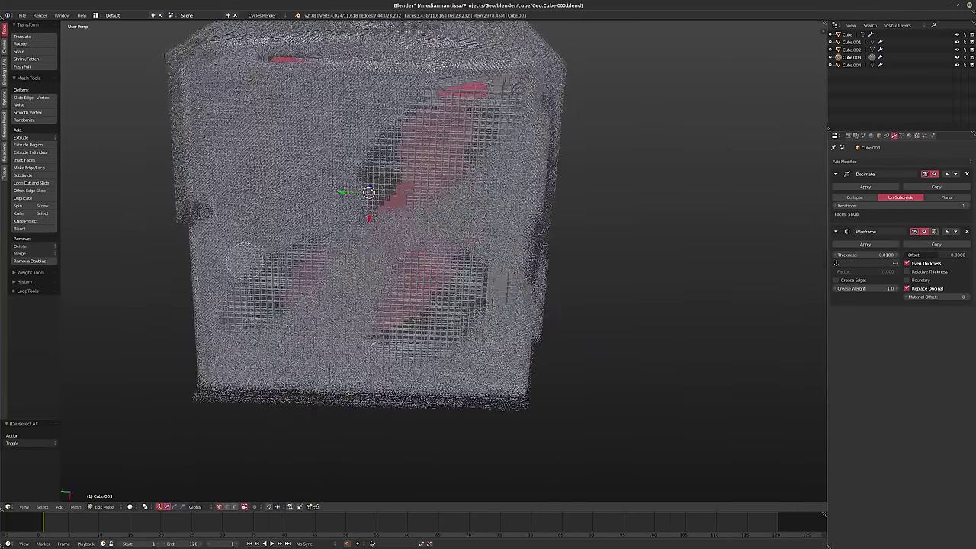
left_click_drag(243, 262, 243, 298)
middle_click_drag(242, 298, 309, 426)
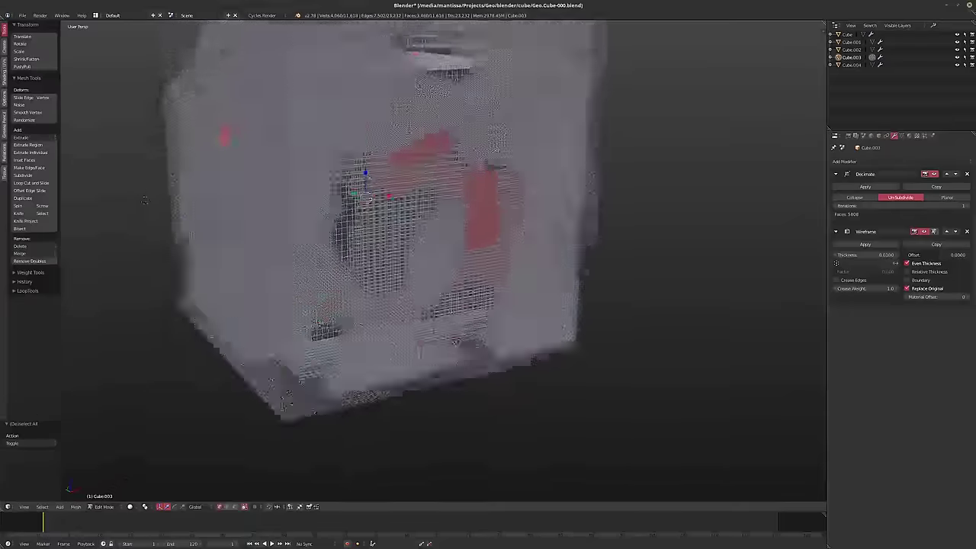
middle_click_drag(167, 153, 94, 354, "shift")
mouse_move(284, 304)
left_mouse_down()
mouse_move(309, 240)
mouse_move(387, 263)
mouse_move(408, 280)
left_mouse_up()
Delete the selected faces of Cube.003 and return to Object Mode
middle_click_drag(385, 259, 391, 209)
key("x")
left_click(384, 264)
scroll(378, 225, "down", 3)
scroll(376, 226, "up", 2)
scroll(378, 204, "up", 3)
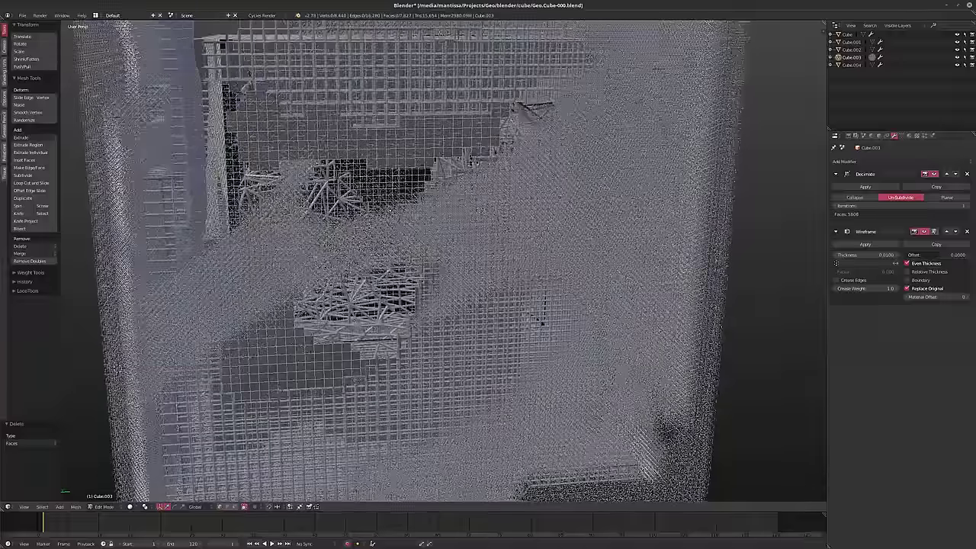
key("Tab")
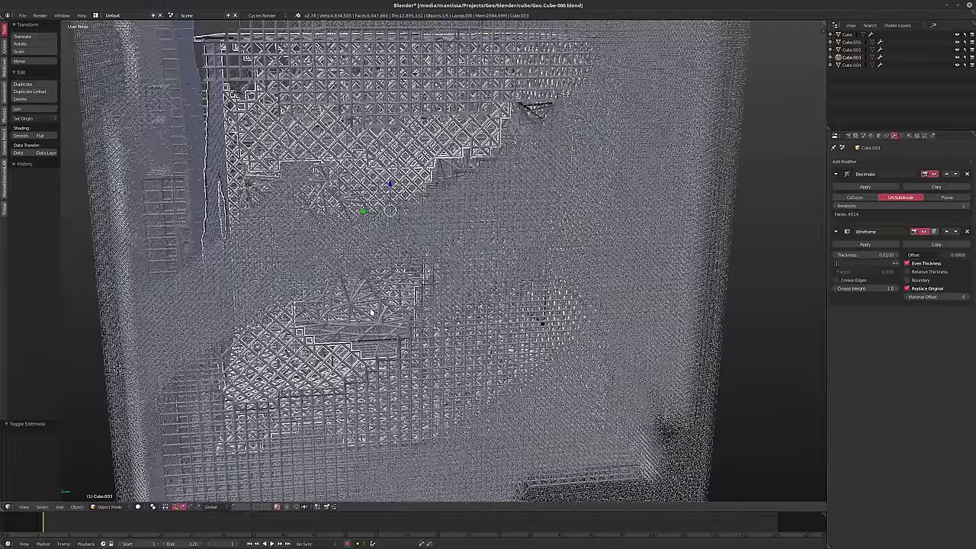
Examine how the inner lattices show through the outer cube's openings, with all objects deselected
right_click(373, 315)
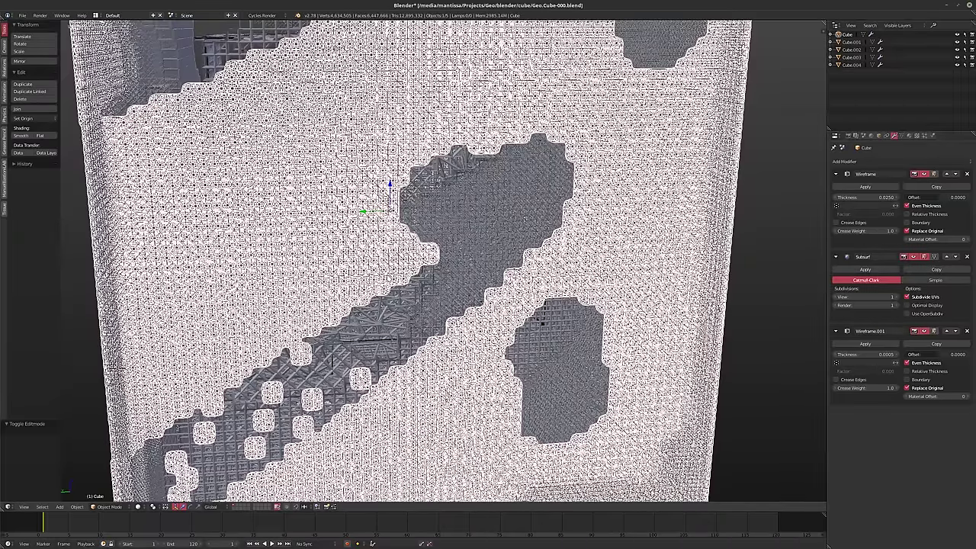
right_click(388, 279)
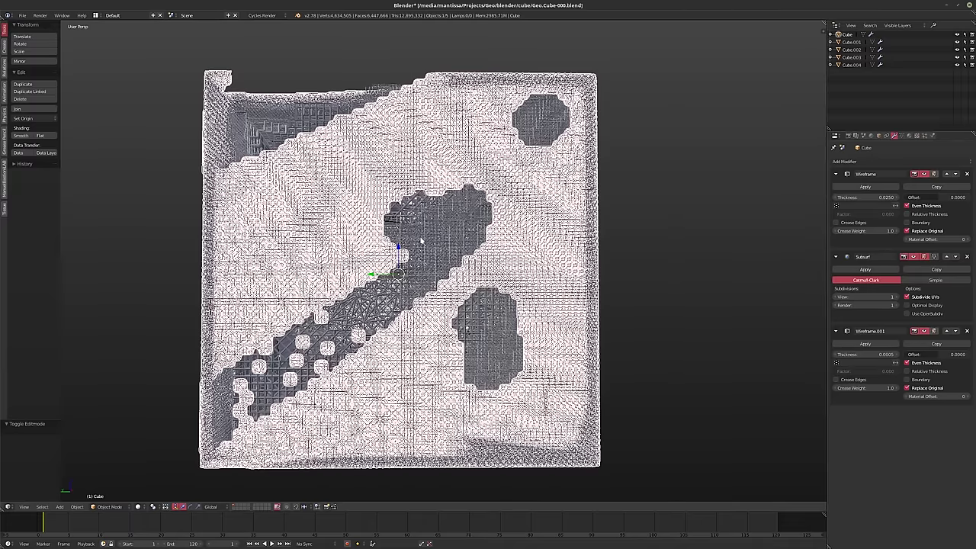
middle_click_drag(420, 240, 423, 256, "shift")
middle_click_drag(471, 279, 518, 246)
key("a")
middle_click_drag(572, 275, 503, 282, "shift")
scroll(392, 266, "up", 6)
mouse_move(392, 266)
middle_mouse_down()
mouse_move(387, 301)
mouse_move(381, 268)
mouse_move(390, 265)
middle_mouse_up()
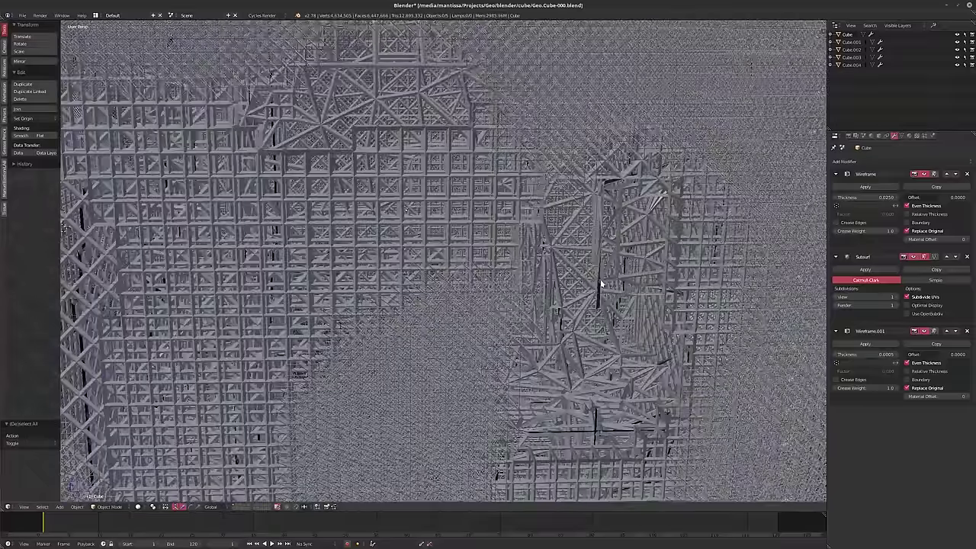
Scale the entire mesh of Cube.004 up by about 1.1 in Edit Mode
left_click(852, 65)
key("Tab")
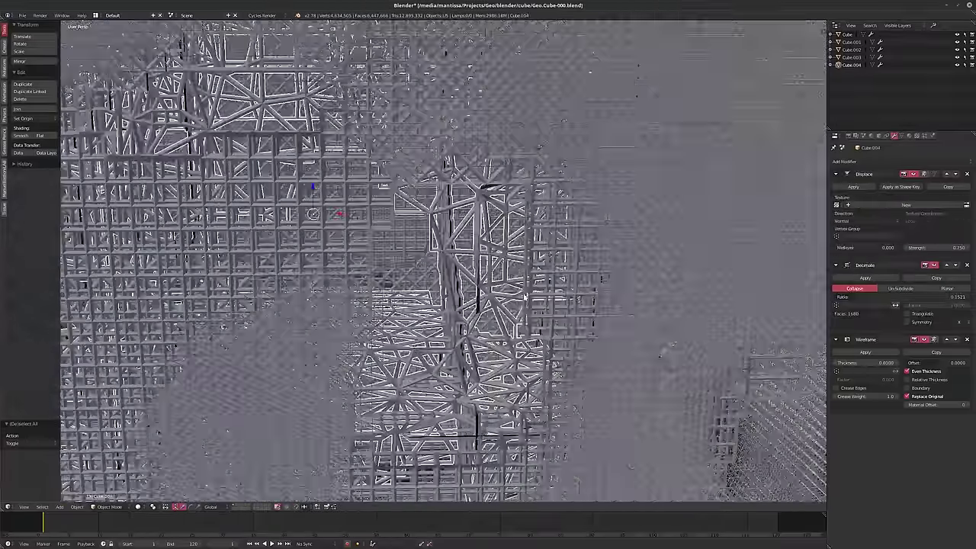
scroll(443, 261, "down", 6)
mouse_move(265, 270)
middle_mouse_down()
mouse_move(265, 309)
mouse_move(266, 270)
middle_mouse_up()
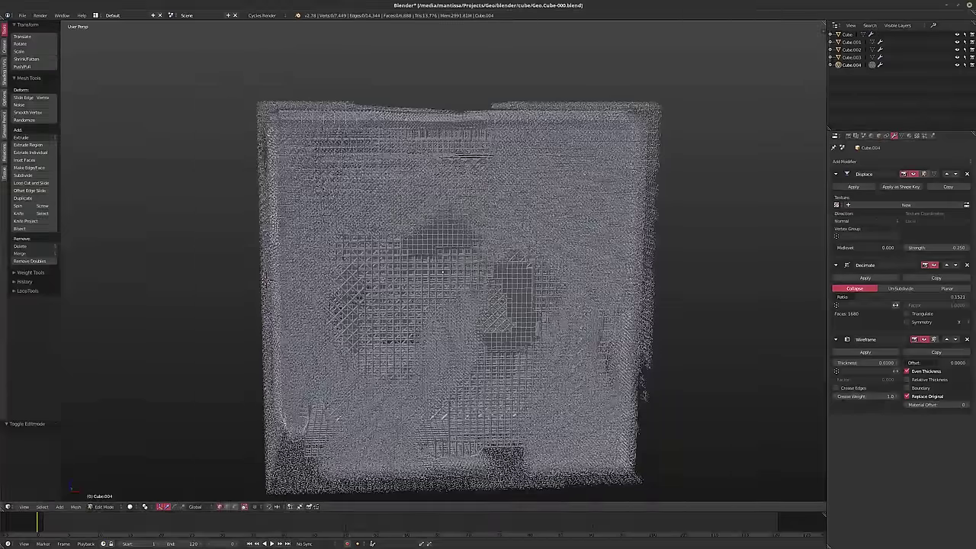
key("a")
key("s")
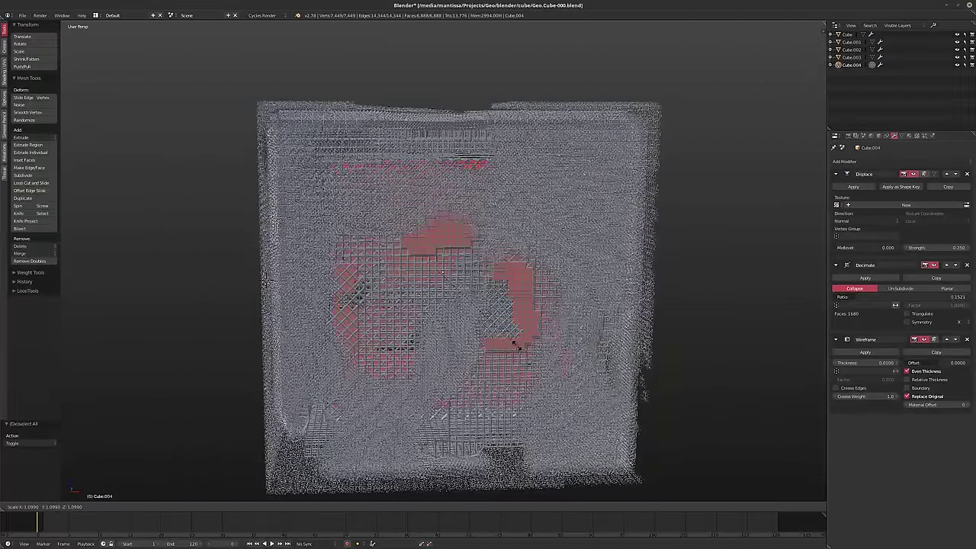
left_click(517, 346)
key("Tab")
middle_click_drag(495, 359, 478, 351)
scroll(482, 342, "up", 3)
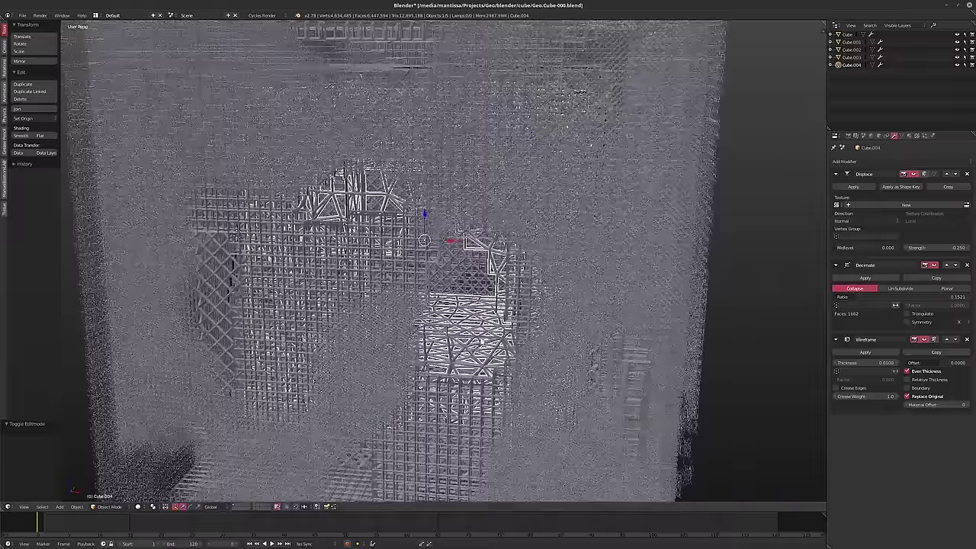
middle_click_drag(183, 271, 204, 273)
Enlarge Cube.004's mesh slightly more, by a factor of about 1.04
key("Tab")
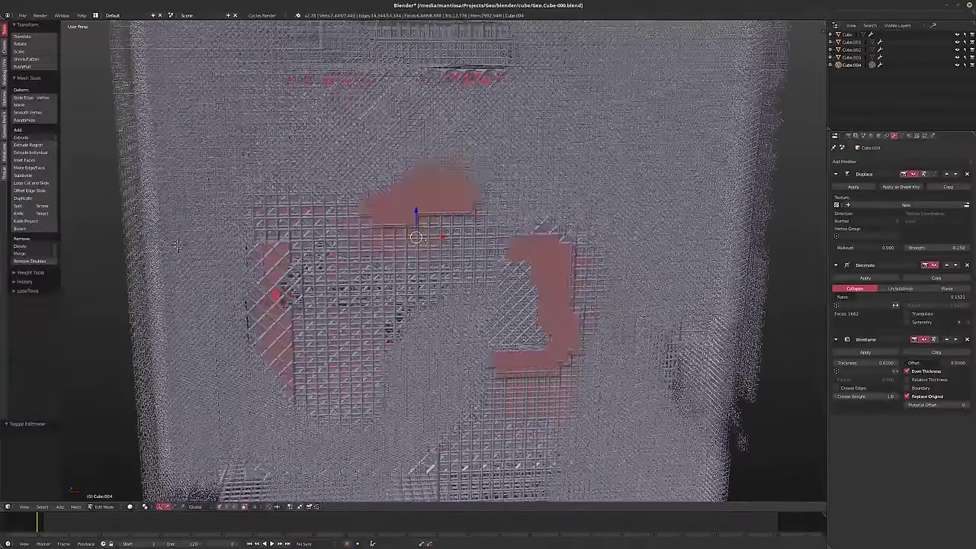
key("s")
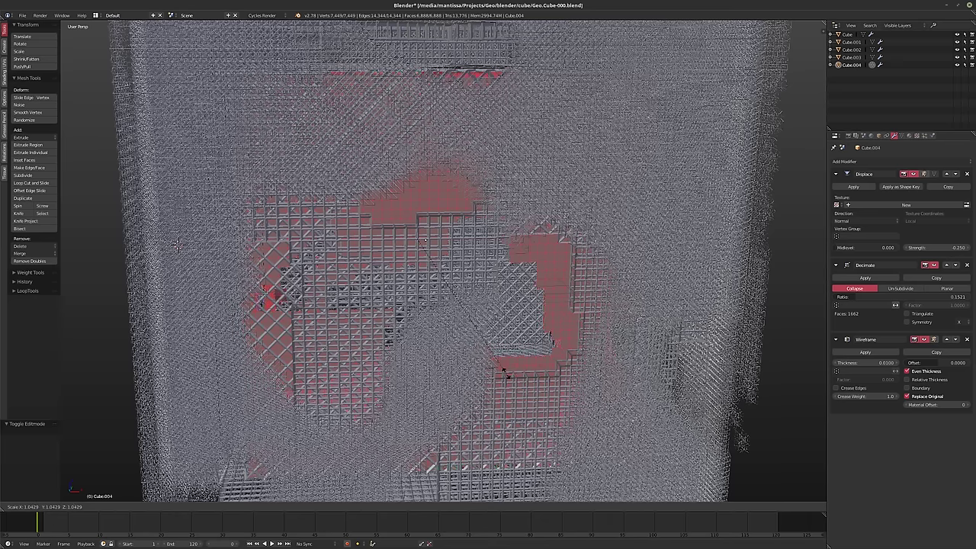
left_click(505, 373)
key("Tab")
middle_click_drag(500, 366, 480, 356)
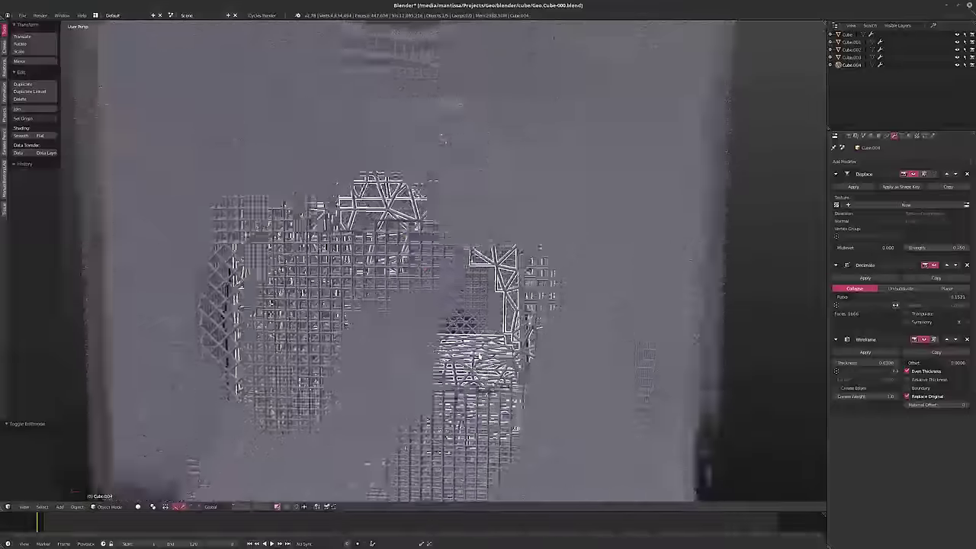
Try a Displace strength of -0.2 on Cube.004 and settle on -0.15
left_click(936, 246)
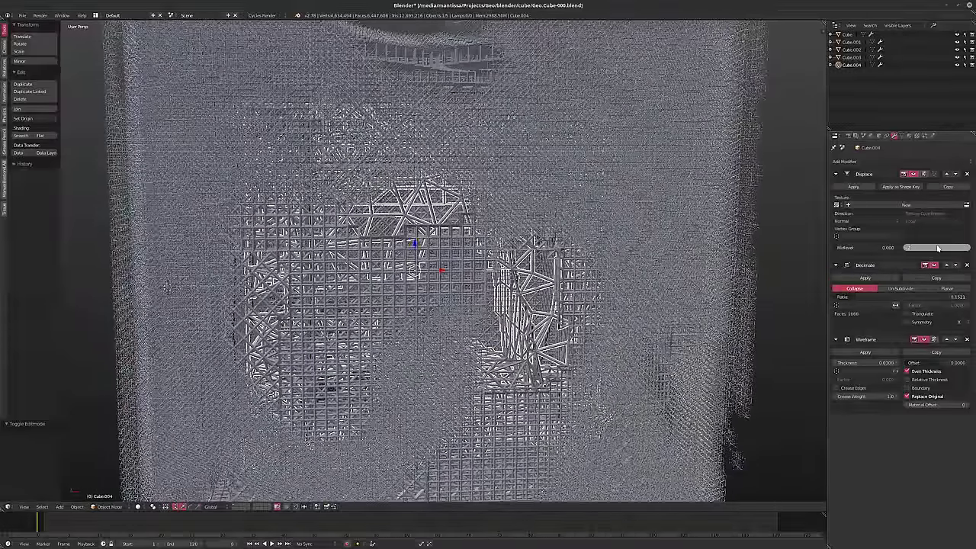
type("0.2")
key("Return")
middle_click_drag(449, 270, 470, 259)
left_click(930, 248)
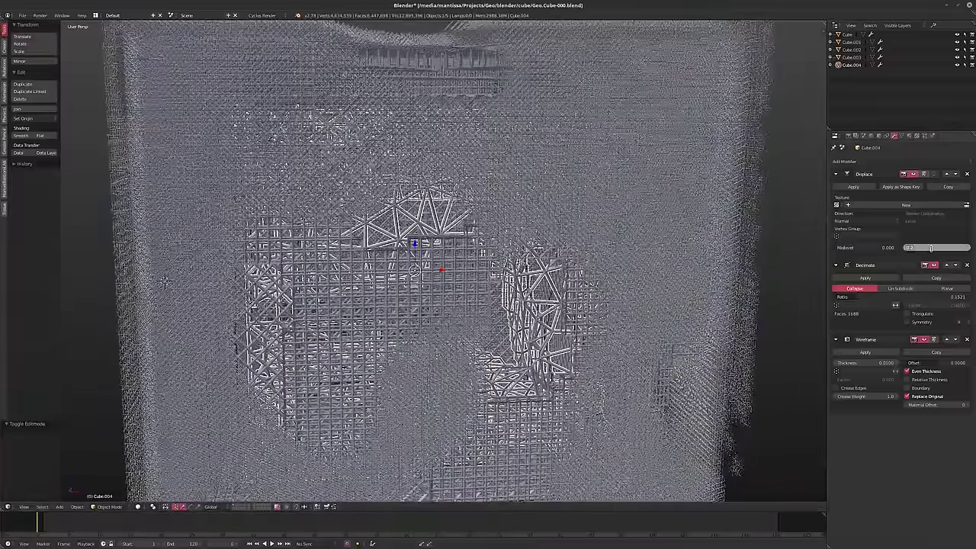
type("0.15")
key("Return")
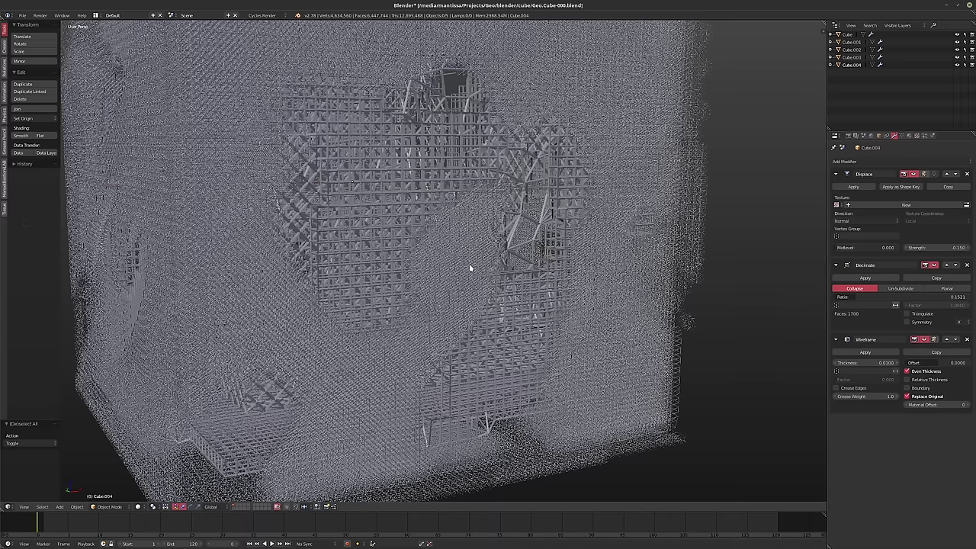
right_click(469, 267)
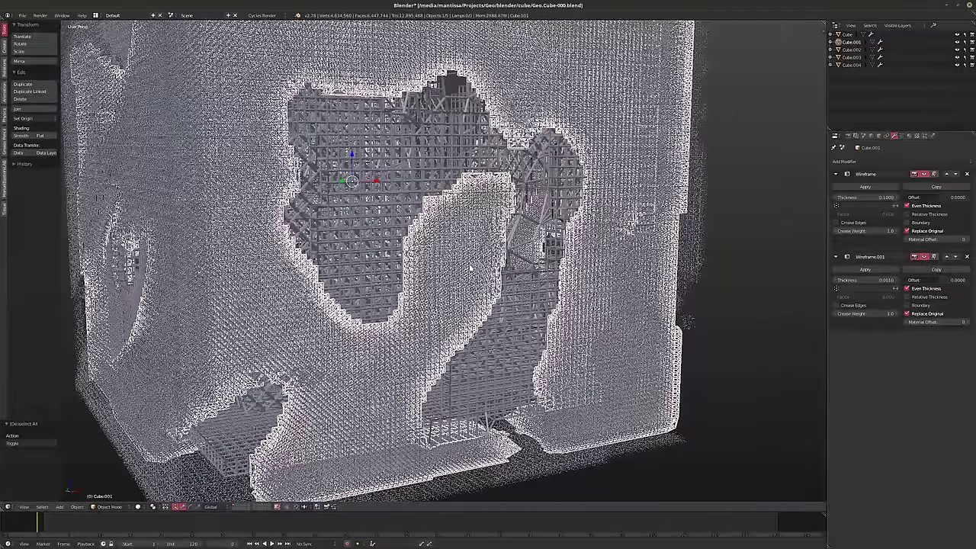
scroll(470, 268, "down", 10)
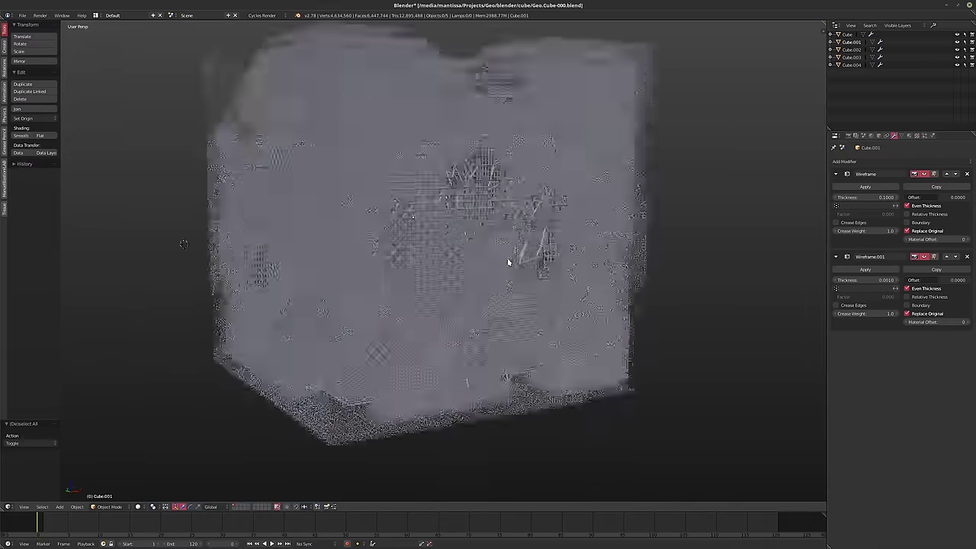
middle_click_drag(530, 278, 449, 272)
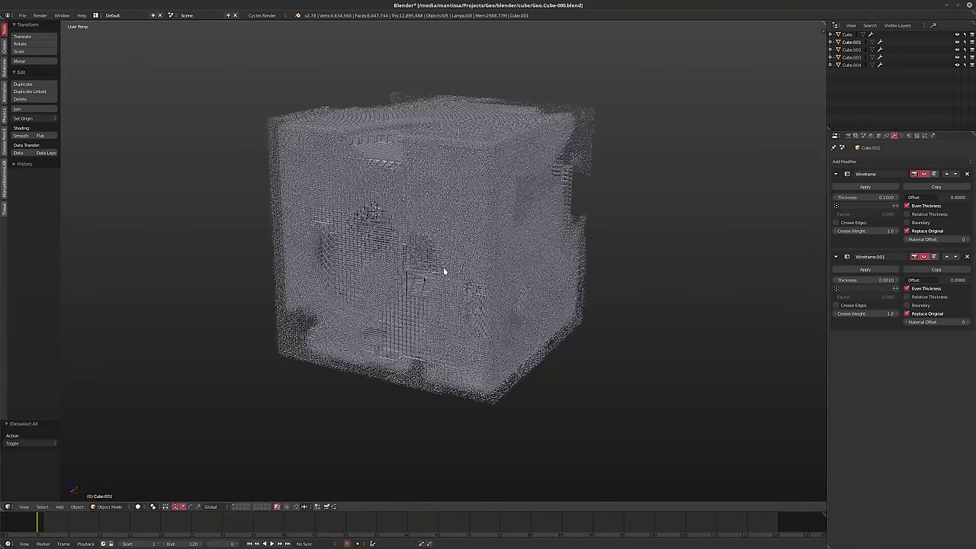
Add a cube mesh with a 0.1 radius and clear its location to place it at the world origin
scroll(446, 267, "up", 8)
scroll(483, 276, "down", 8)
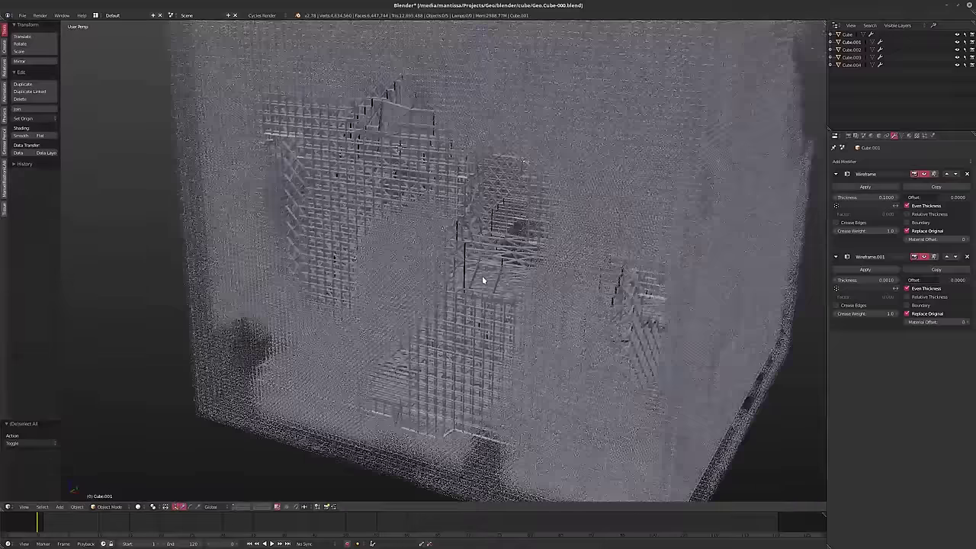
middle_click_drag(482, 280, 506, 290)
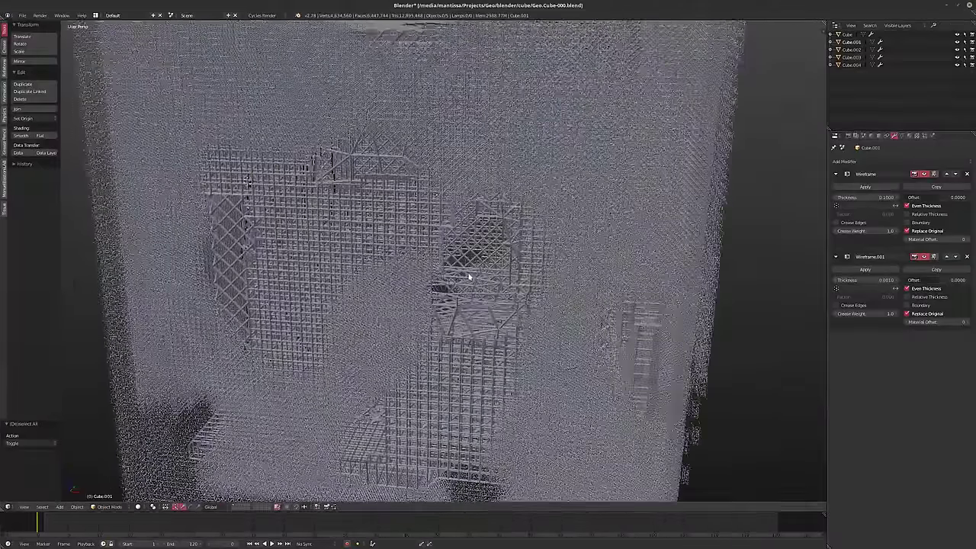
key("shift+a")
mouse_move(450, 274)
left_click(493, 282)
middle_click_drag(492, 282, 481, 287)
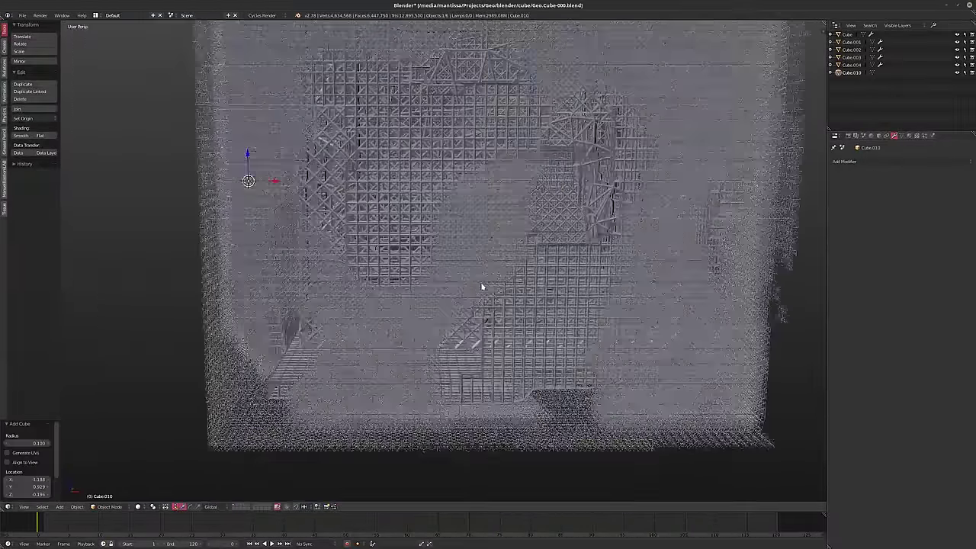
key("alt+g")
scroll(482, 287, "up", 2)
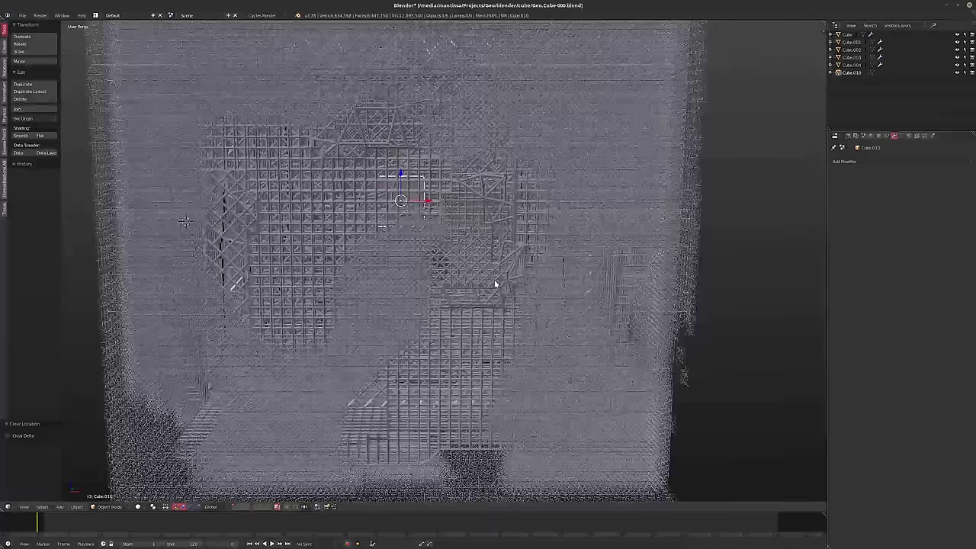
Scale the new central cube's mesh up by about 4.75 in Edit Mode
key("Tab")
key("s")
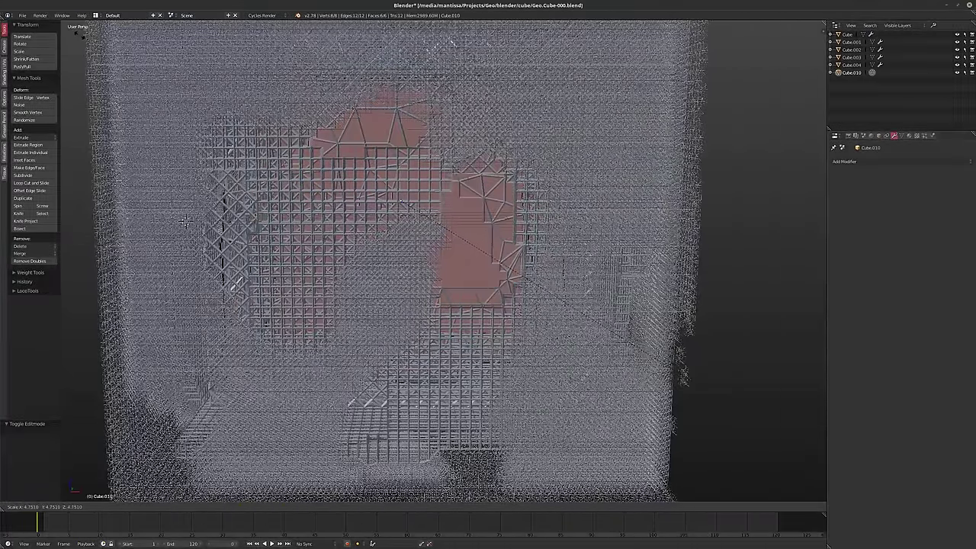
left_click(186, 221)
key("Tab")
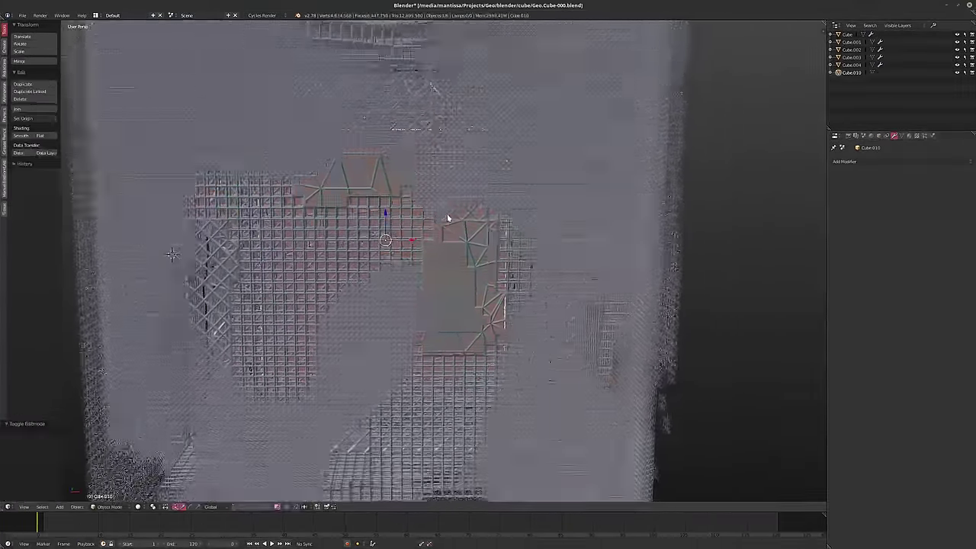
Add a Bevel modifier with 32 segments to the new cube, isolated in local view, and shade it smooth
left_click(846, 161)
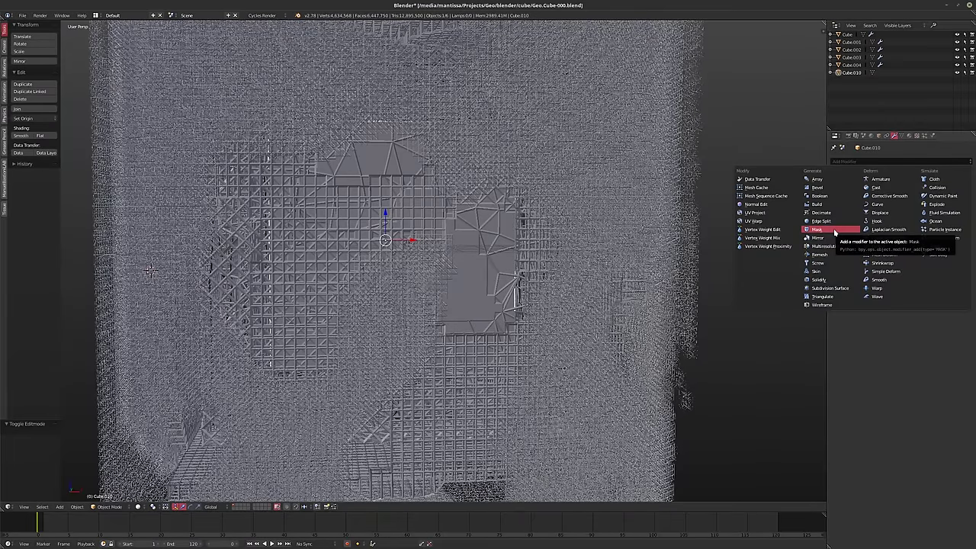
left_click(822, 189)
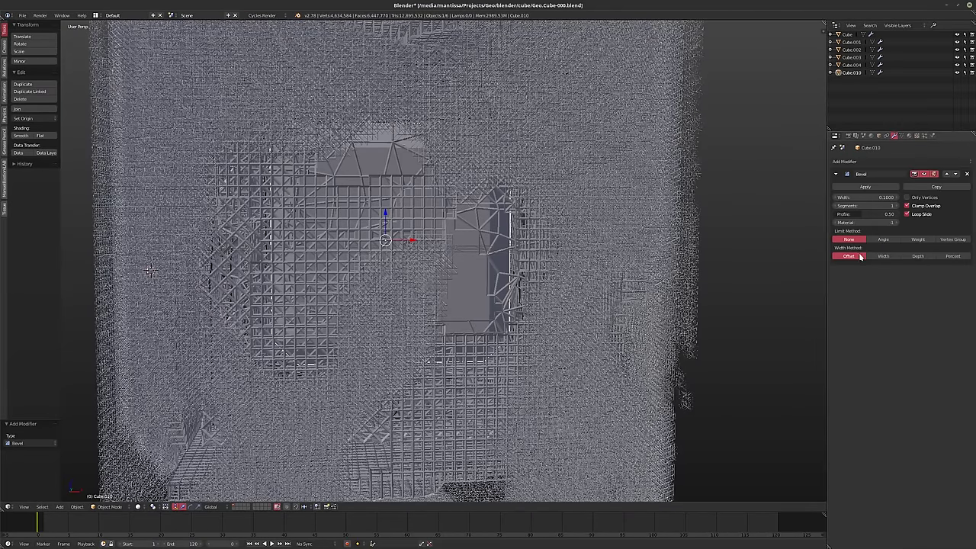
key("KP_Divide")
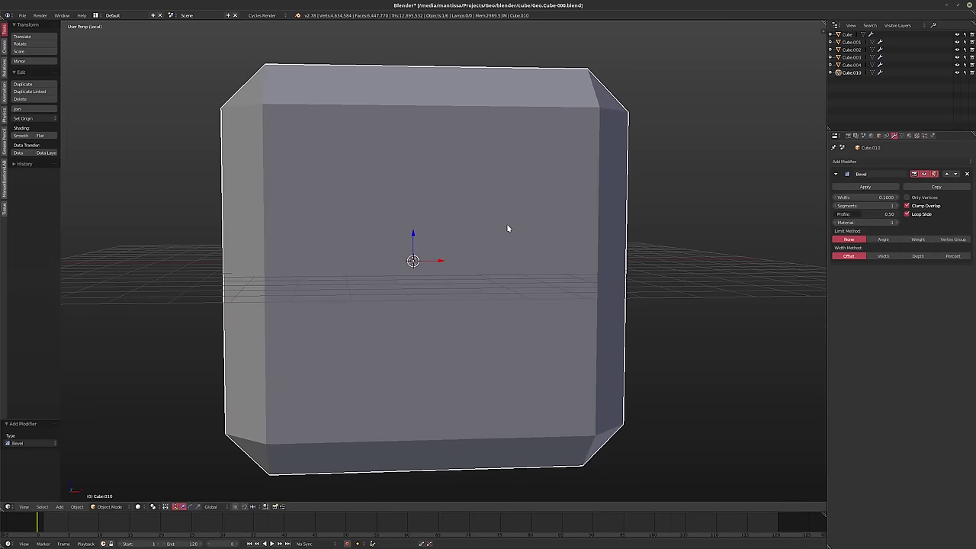
left_click(846, 207)
type("3")
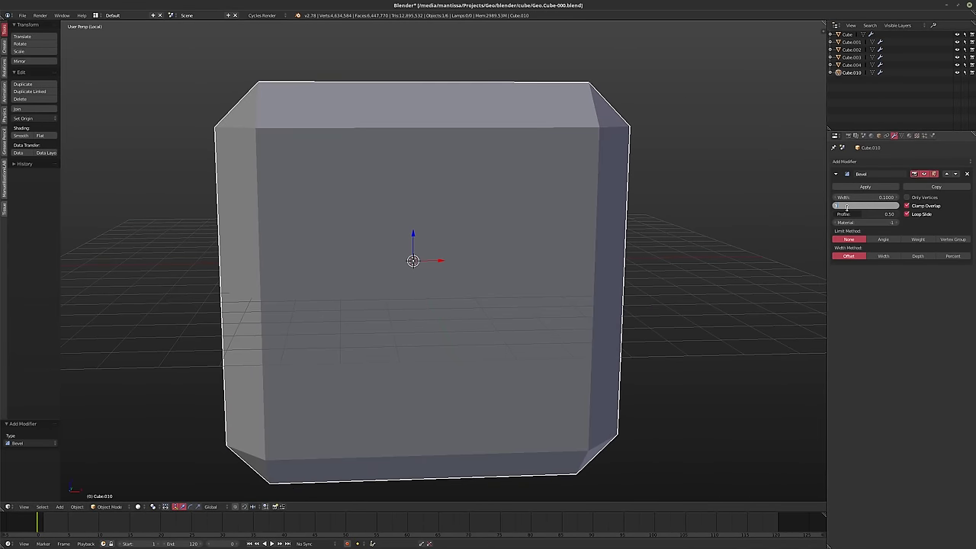
type("2")
key("Return")
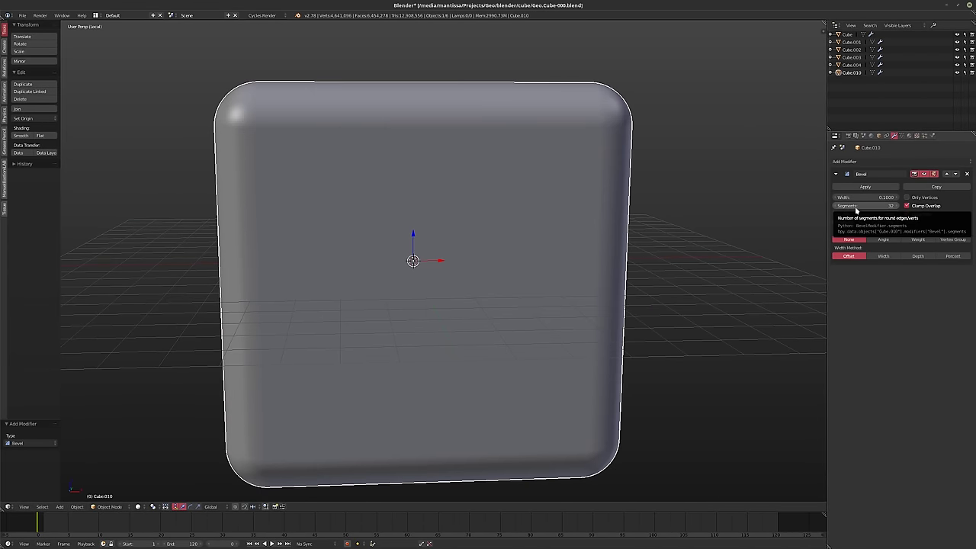
left_click(21, 135)
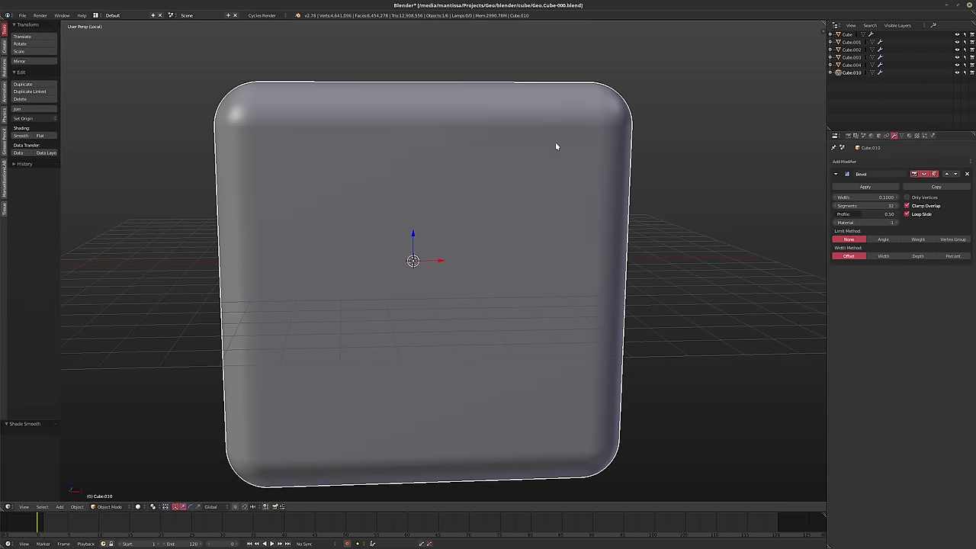
Raise the inner cube's Bevel segments to 64
middle_click_drag(555, 142, 483, 125)
scroll(470, 150, "up", 6)
scroll(475, 151, "down", 4)
left_click(855, 205)
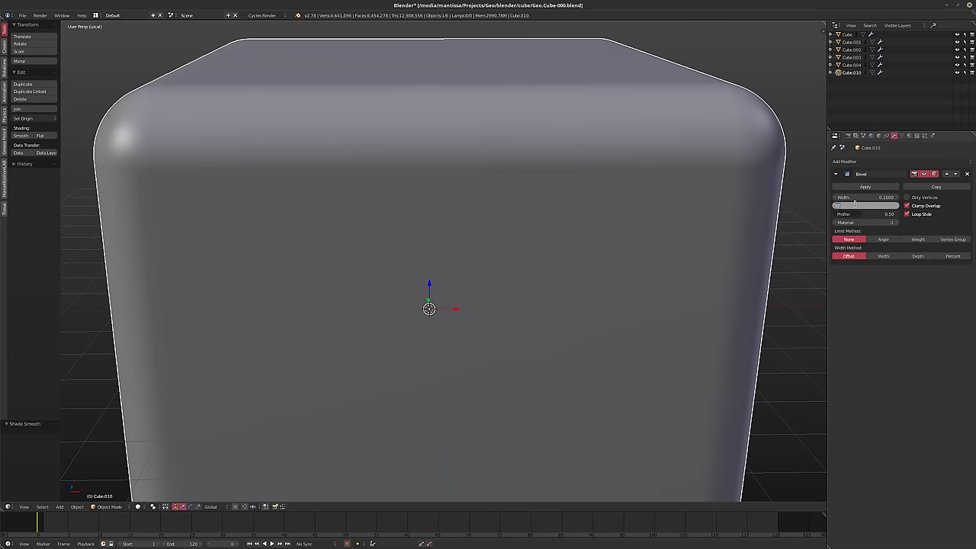
type("64")
key("Return")
scroll(605, 211, "down", 3)
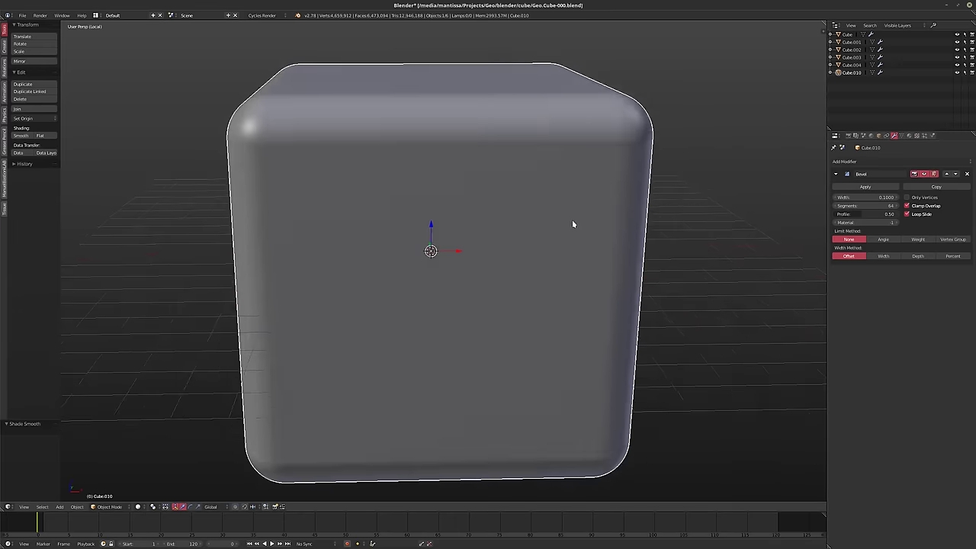
Try a Bevel width of 0.025, settle on 0.01, and bring the full scene back from local view
middle_click_drag(572, 222, 557, 237)
left_click(862, 196)
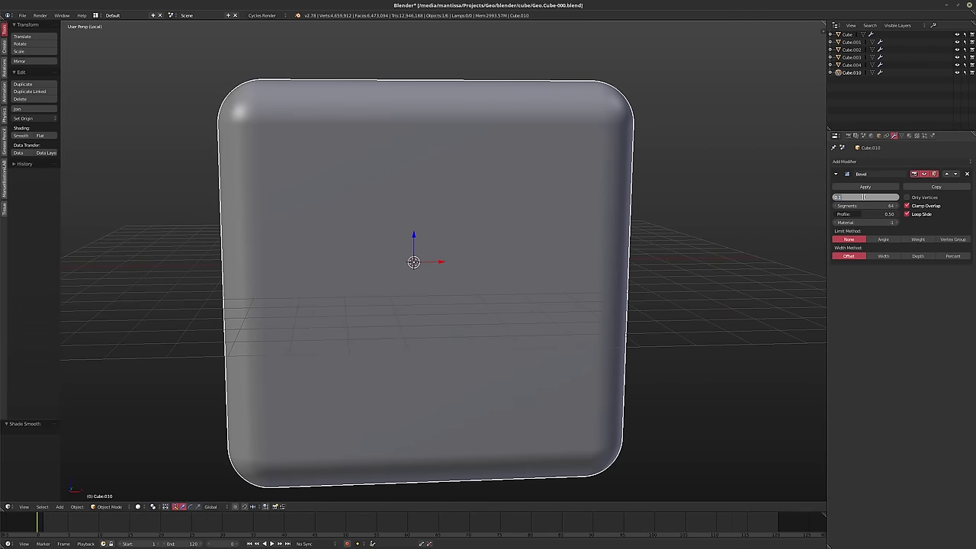
type("0.025")
key("Return")
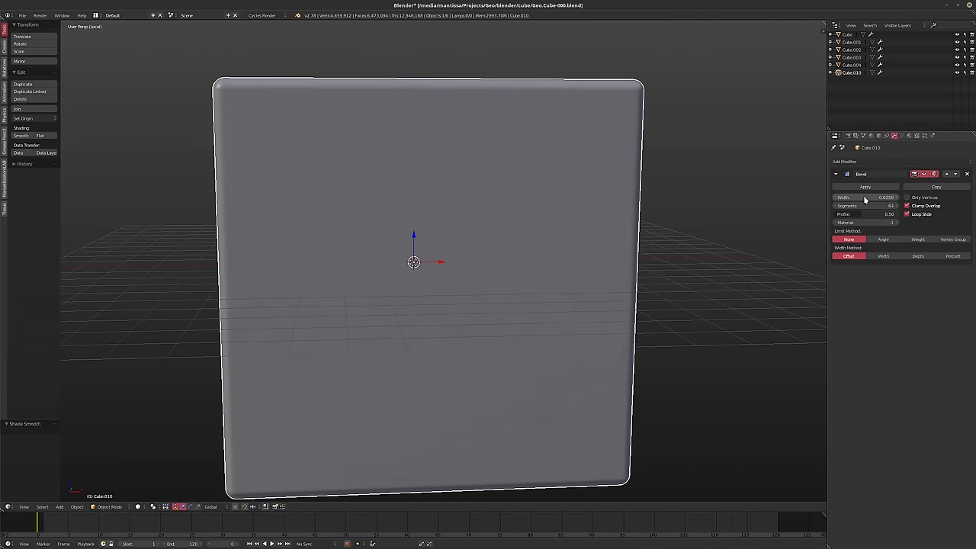
middle_click_drag(777, 242, 675, 251)
left_click(869, 197)
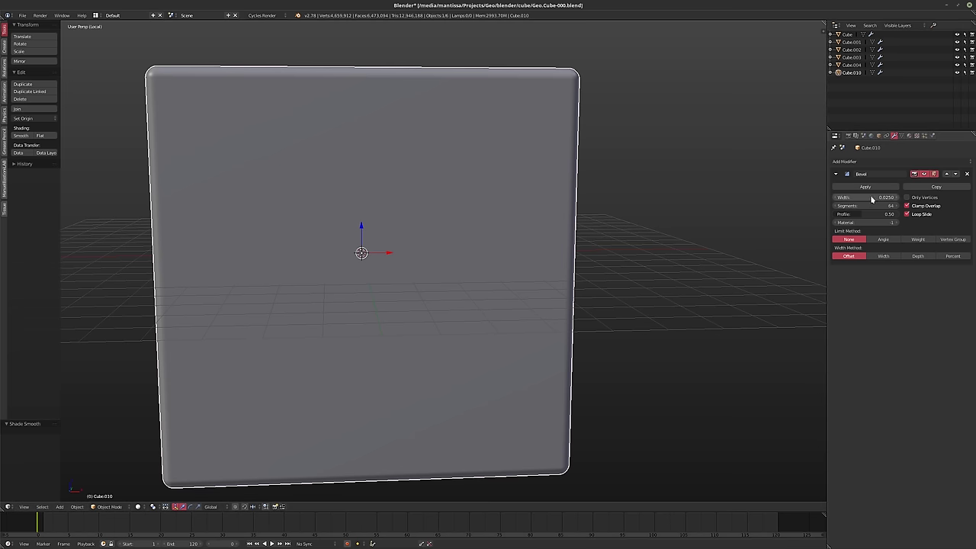
type("0.01")
key("Return")
scroll(555, 190, "down", 6)
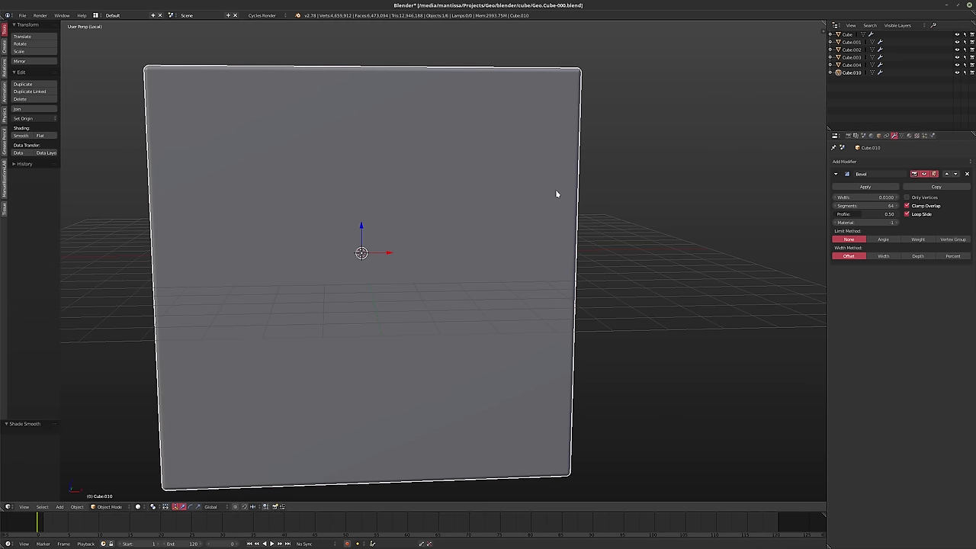
middle_click_drag(514, 193, 501, 244)
key("KP_Divide")
scroll(496, 236, "down", 5)
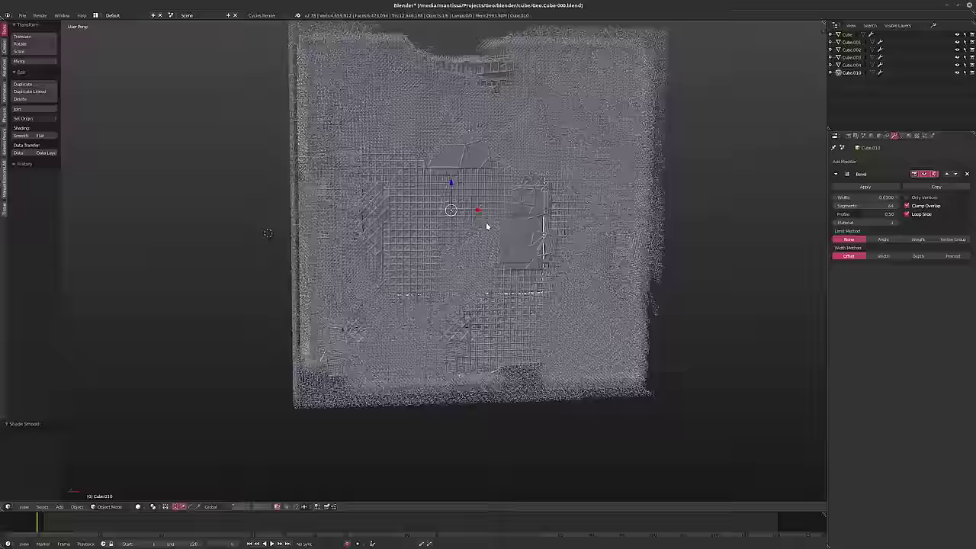
Add a camera at the origin aligned to the front view and look through it
middle_click_drag(354, 388, 474, 326)
key("KP_1")
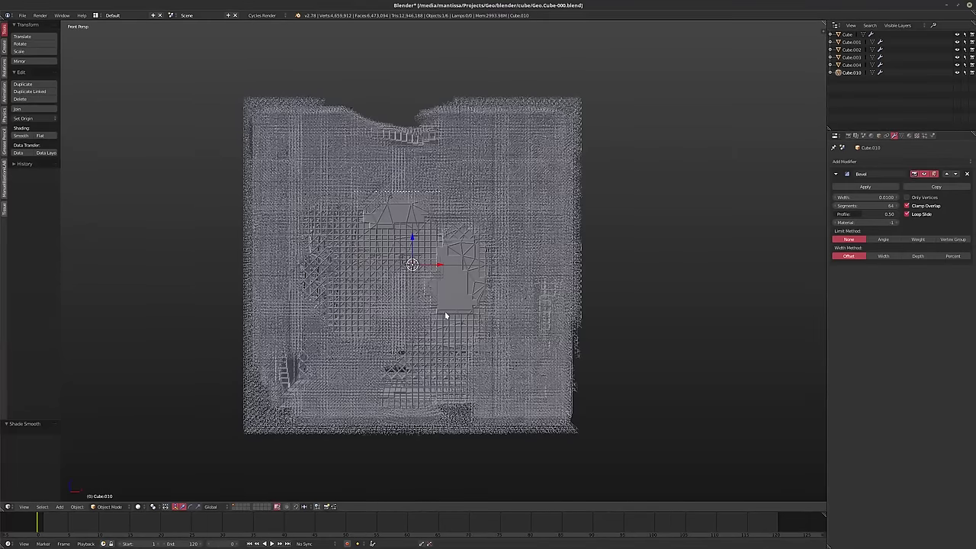
scroll(446, 315, "up", 1)
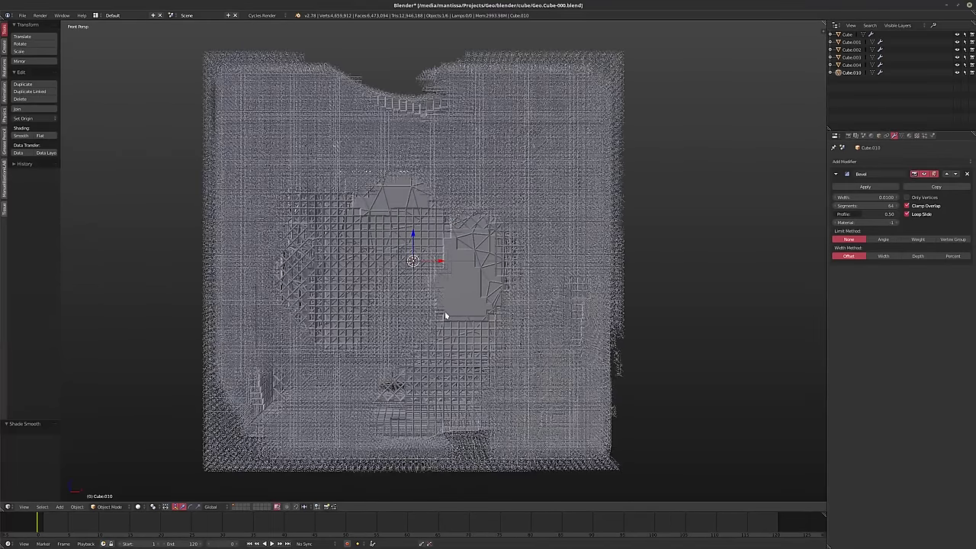
key("shift+a")
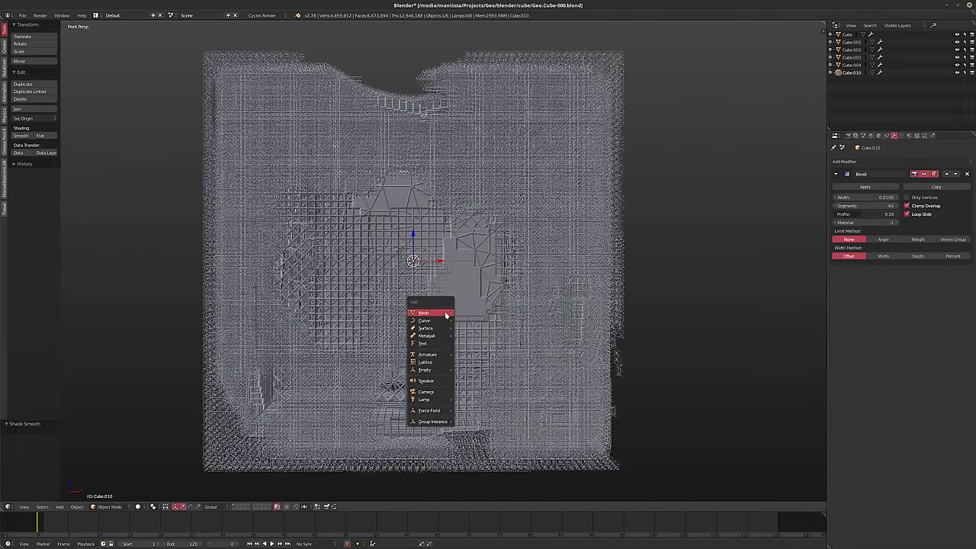
mouse_move(447, 313)
left_click(425, 391)
key("n")
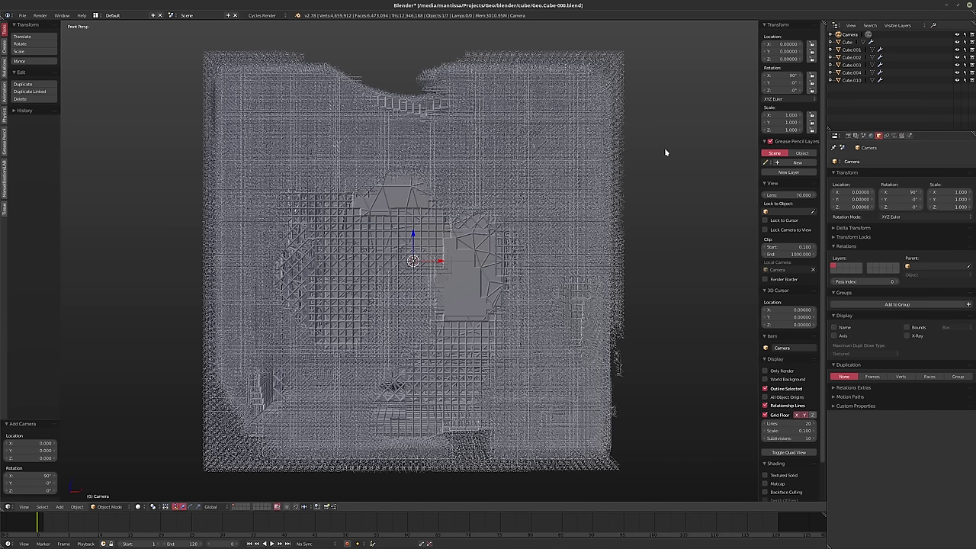
key("KP_0")
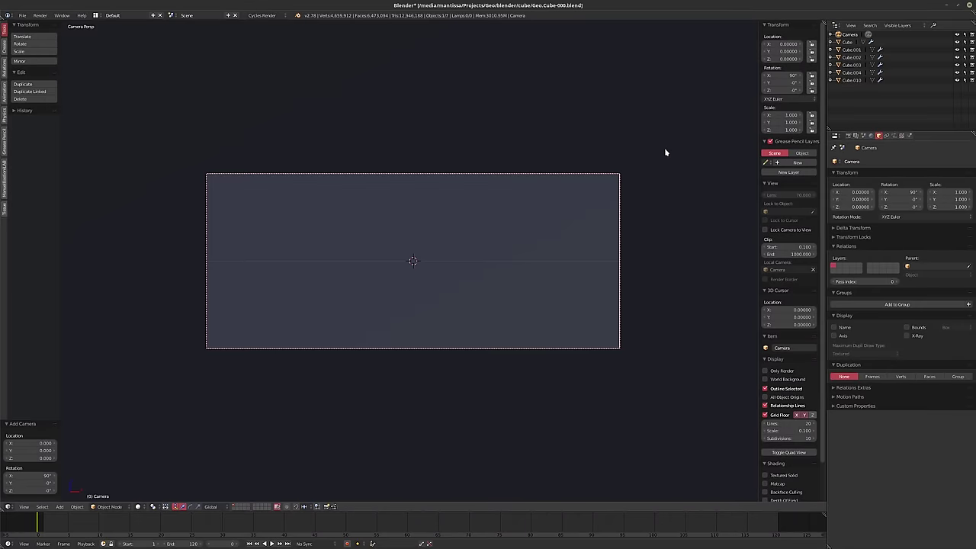
key("g")
key("z")
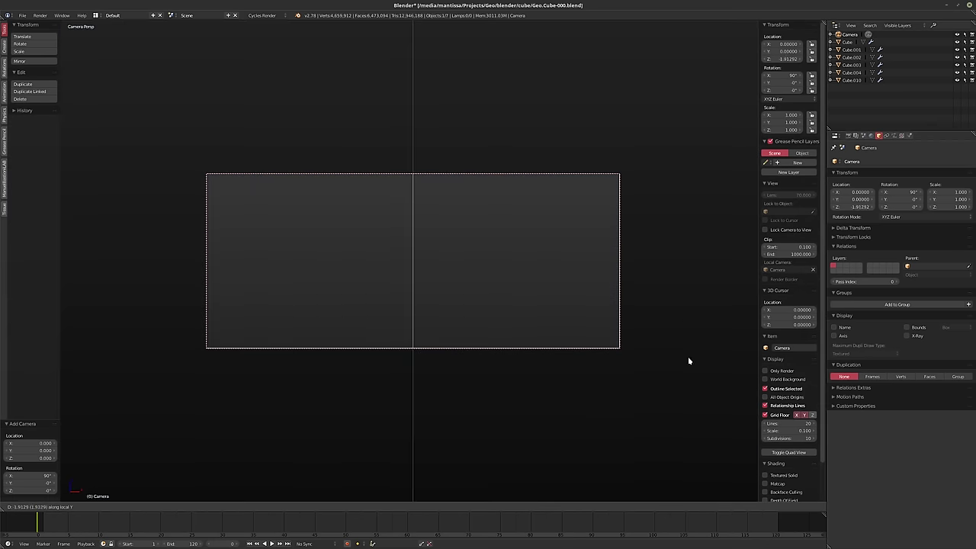
right_click(650, 321)
Move the camera back along the global Y axis to about -4.02 so the lattice cube is in view
key("g")
key("y")
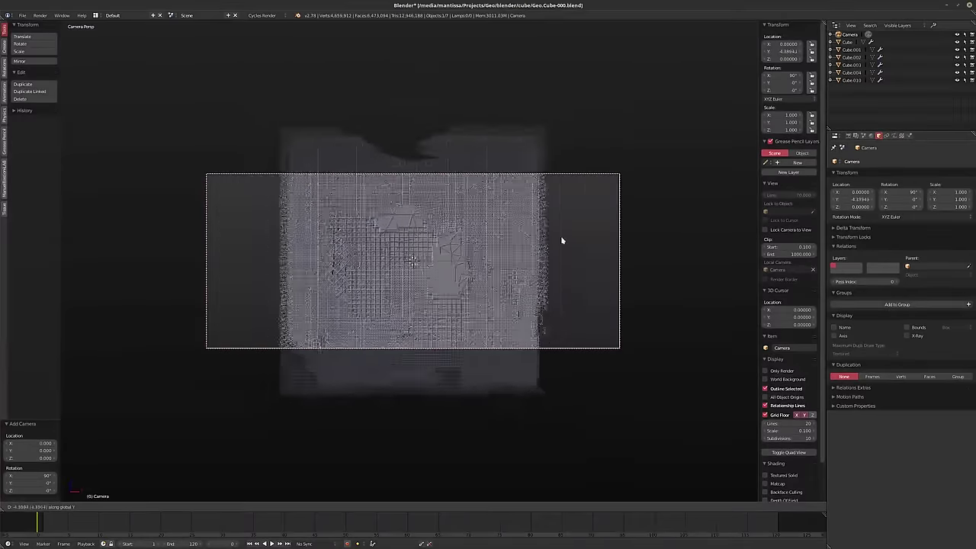
left_click(562, 241)
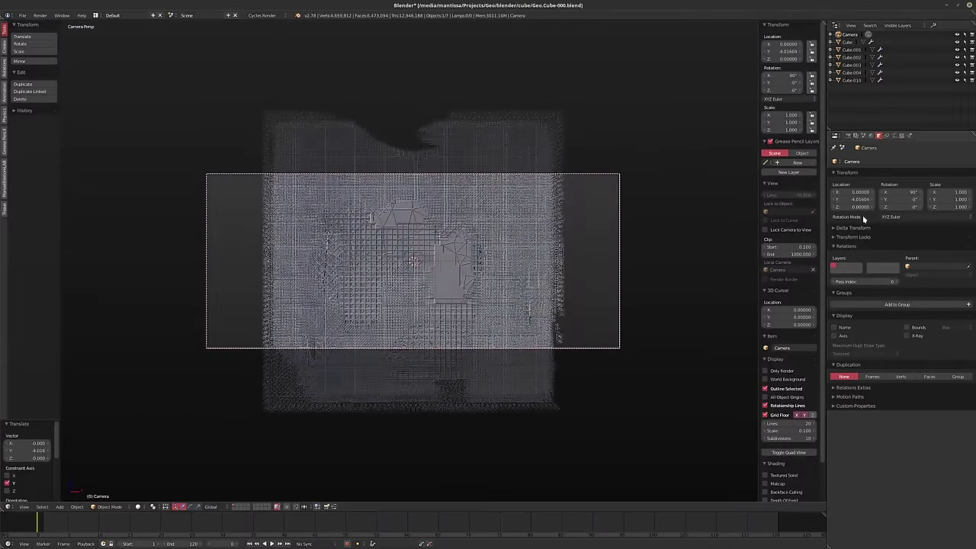
Set the render resolution to a square 1280 by 1280 px
left_click(847, 134)
left_click(867, 239)
type("1280")
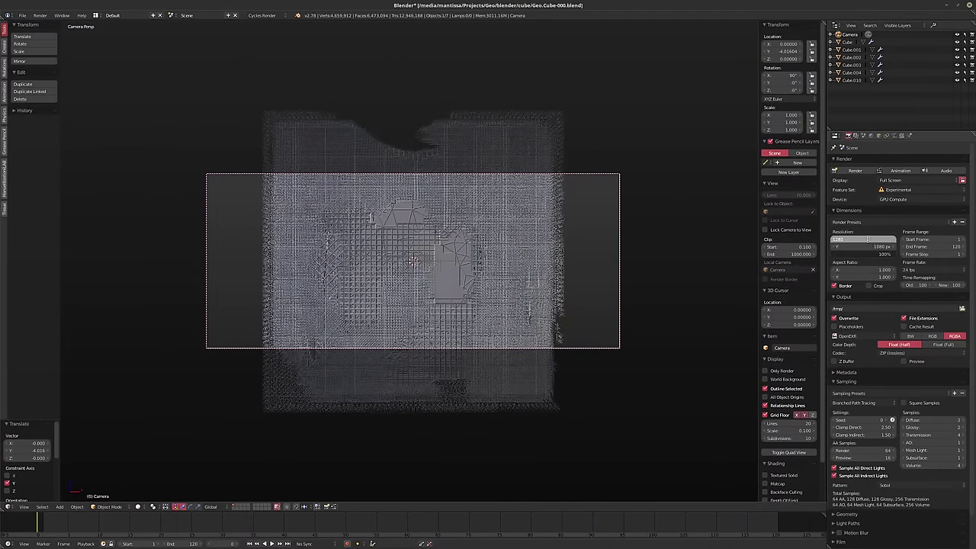
key("Tab")
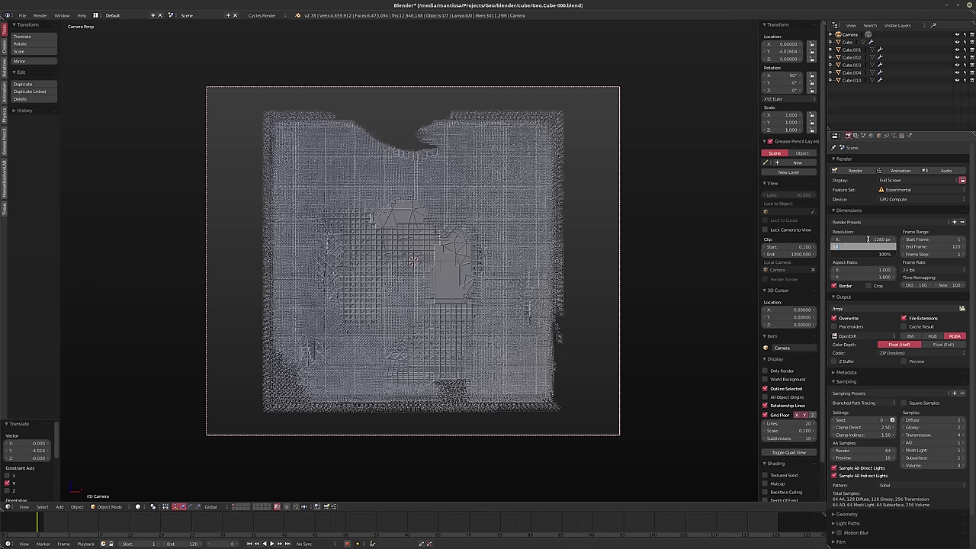
key("Return")
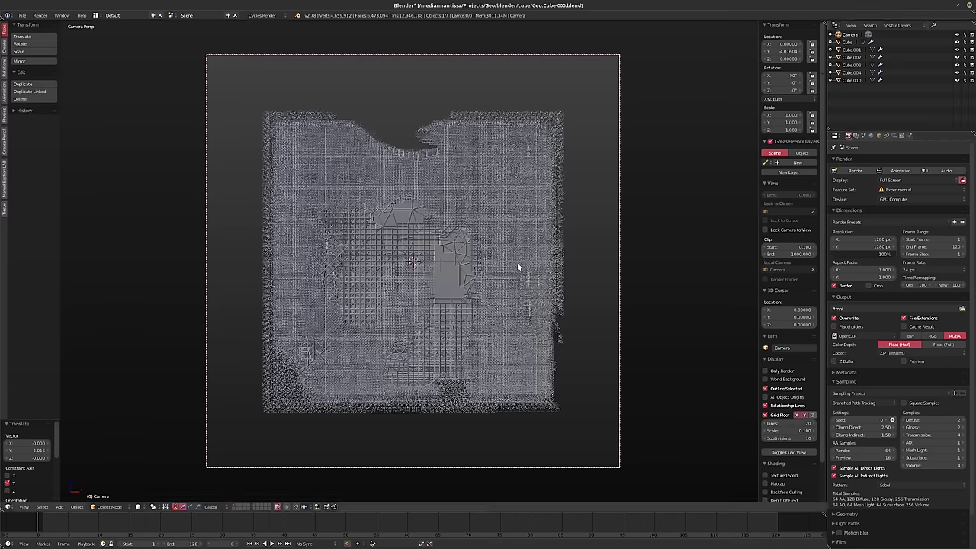
Move the camera about 0.07 closer to the cube along its local Z axis
key("g")
key("z")
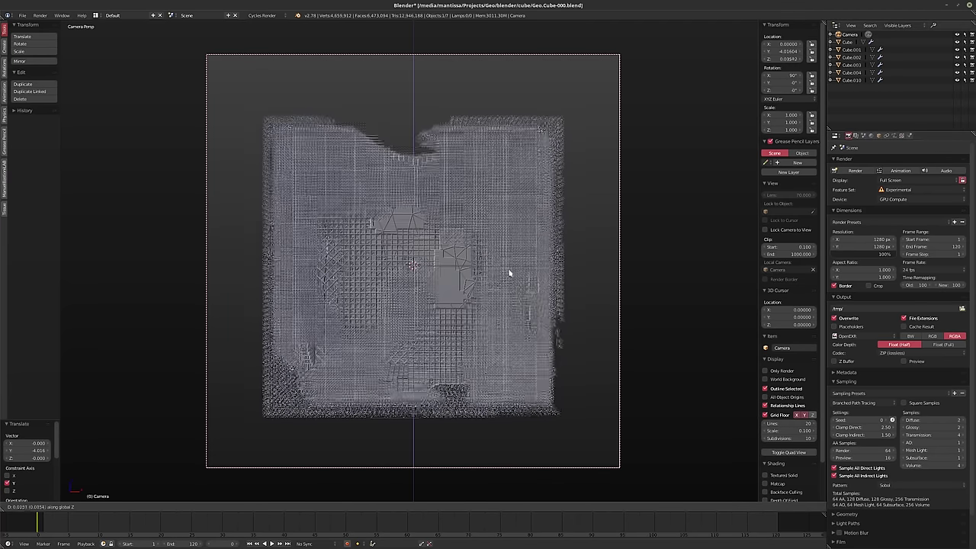
key("z")
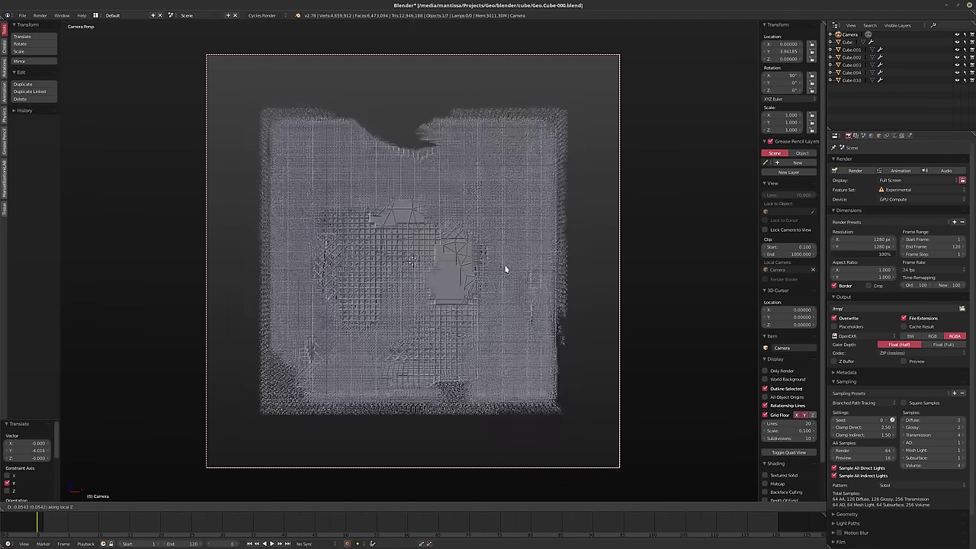
left_click(507, 268)
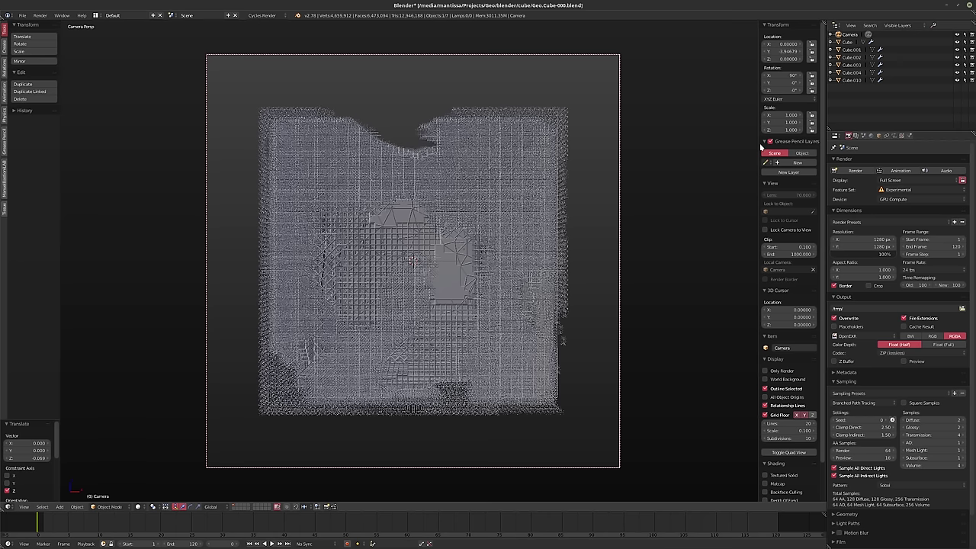
Rotate Cube.002 by 90180° about the global Z axis, equivalent to a half turn
left_click(849, 73)
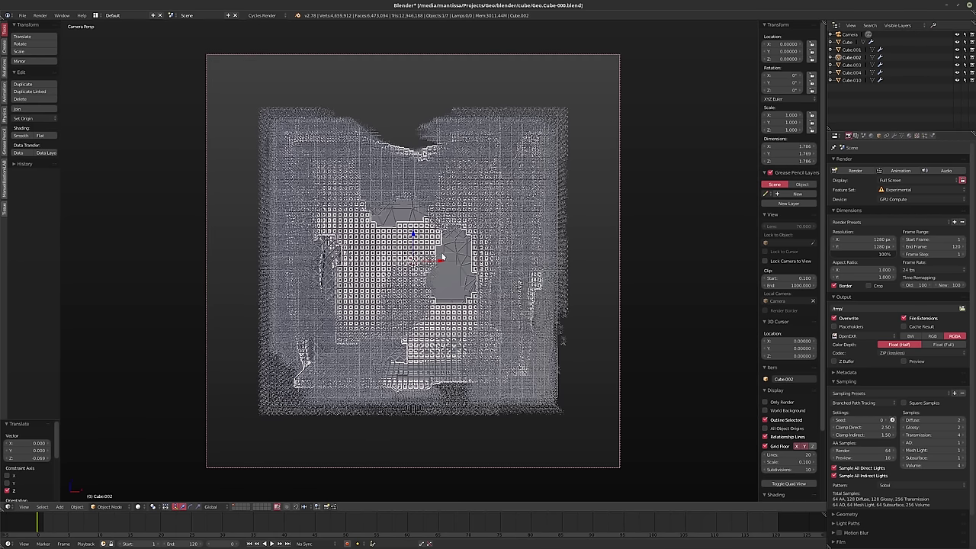
type("rz")
type("90180")
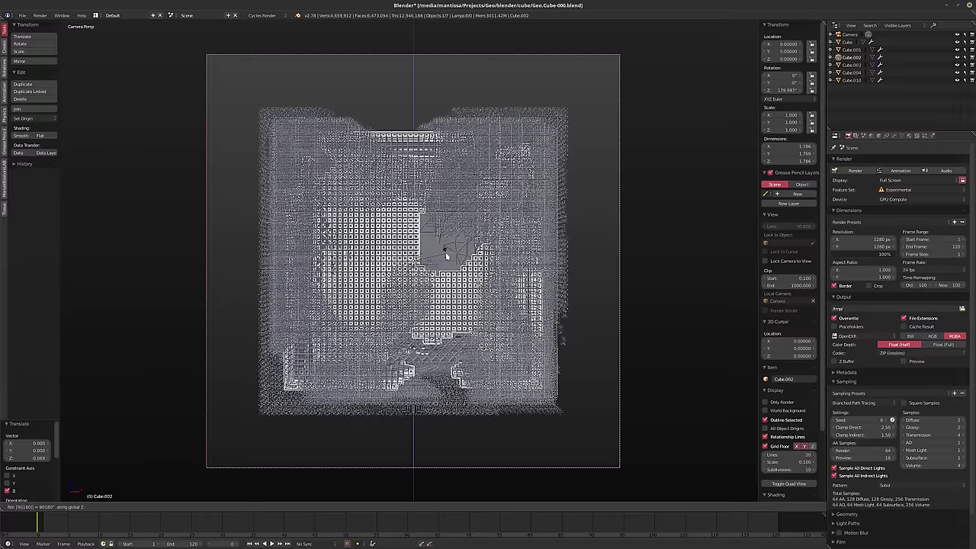
key("Return")
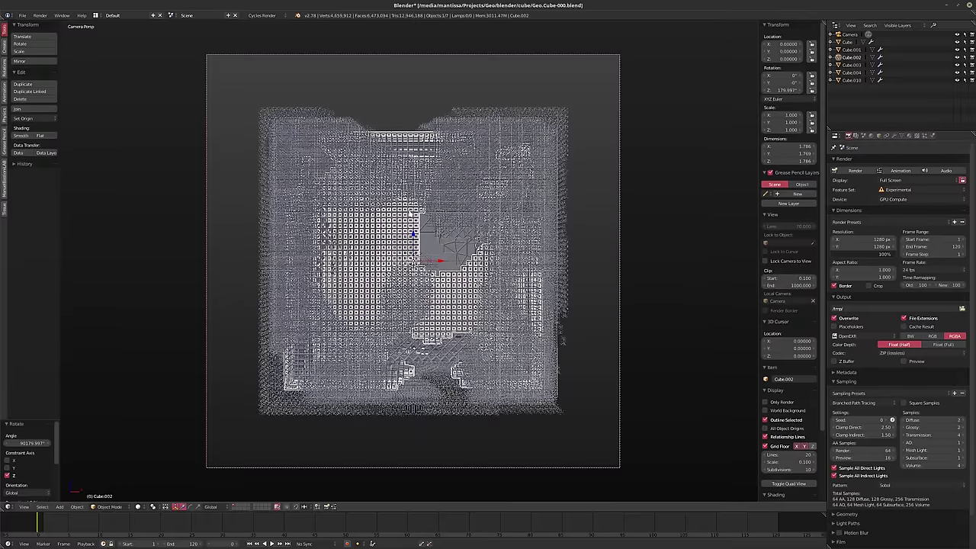
Rotate the Cube.001 lattice shell 90° about the global Z axis and clear the selection
right_click(451, 177)
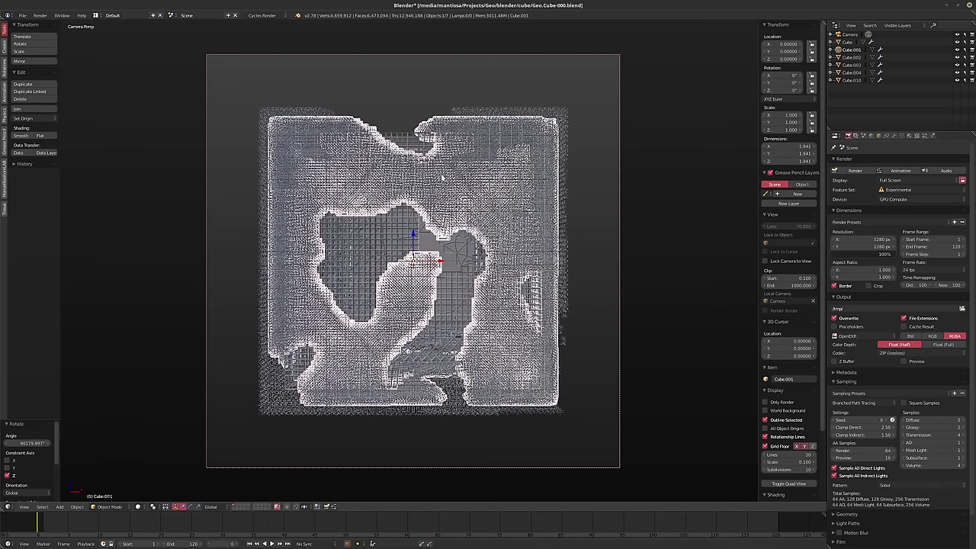
type("rz90")
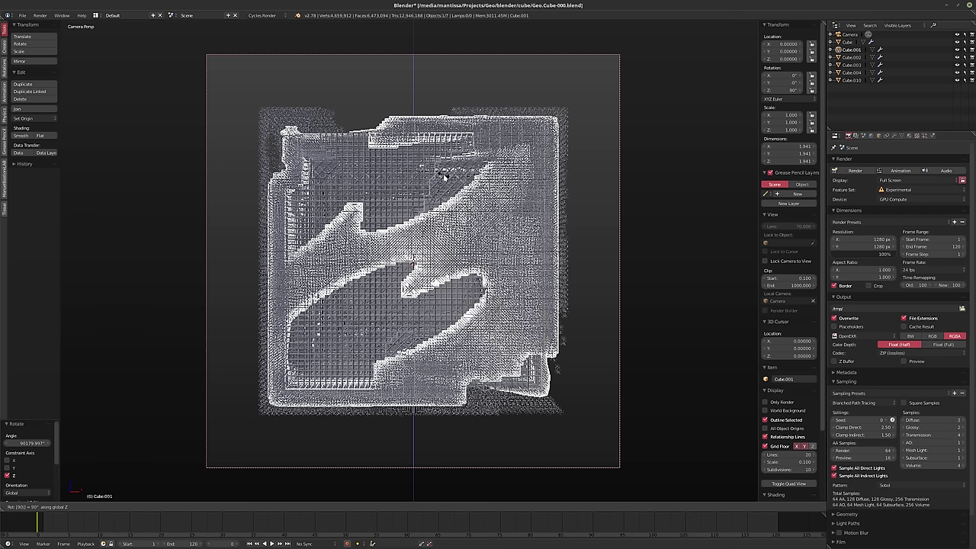
key("Return")
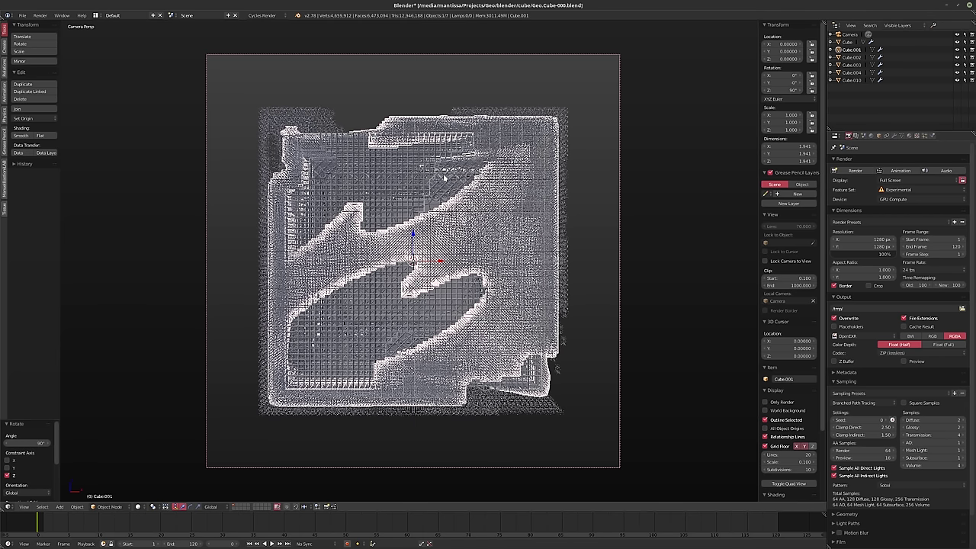
key("a")
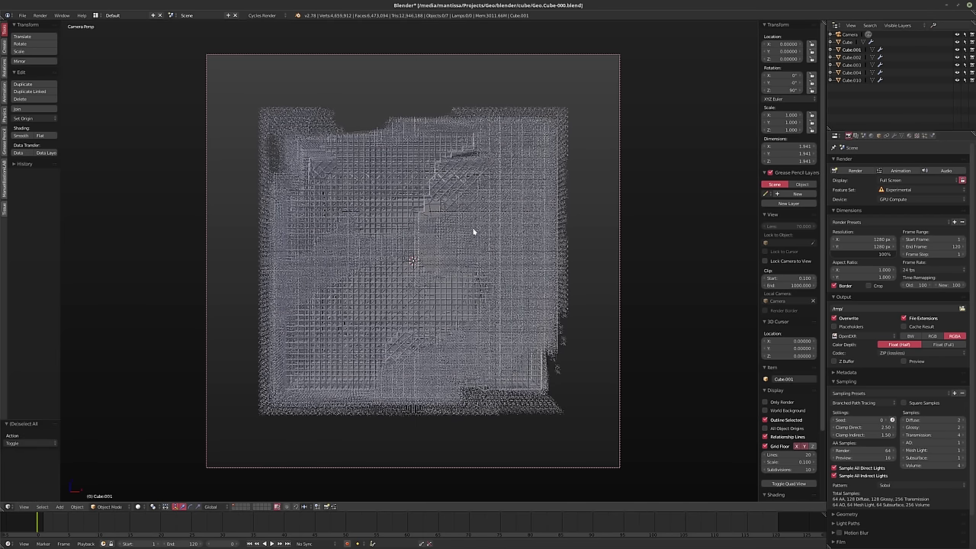
Hide both viewport sidebars for a clear camera view and display the modifier settings of Cube.001
right_click(517, 273)
key("t")
key("t")
key("t")
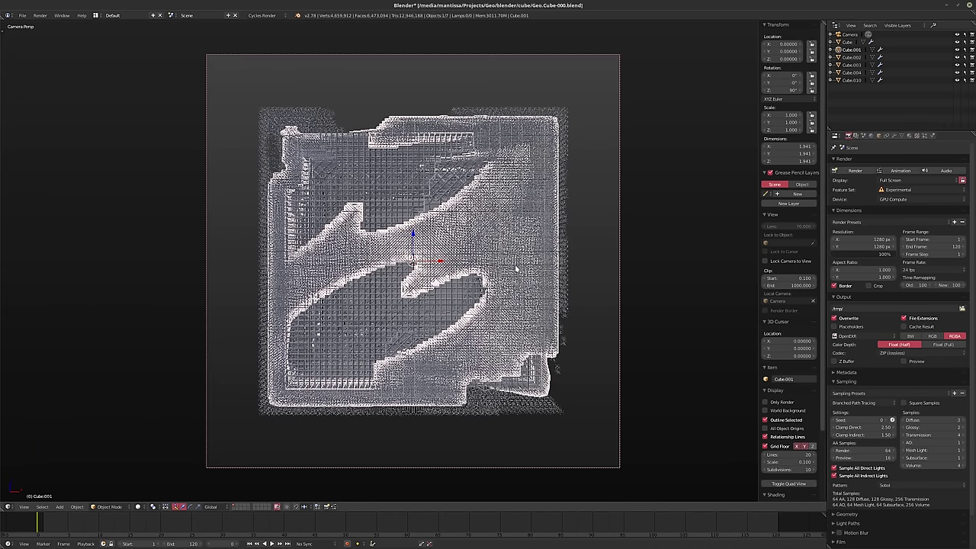
key("n")
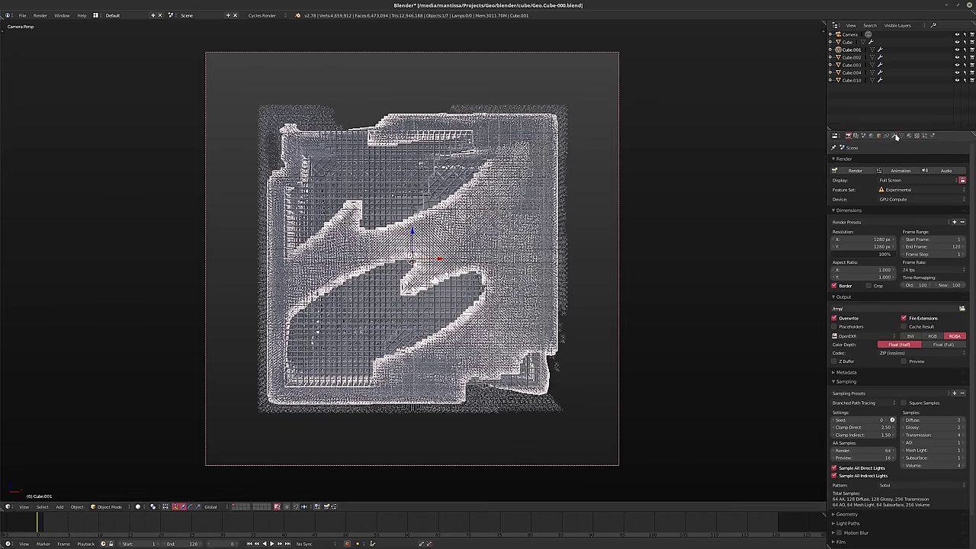
left_click(894, 136)
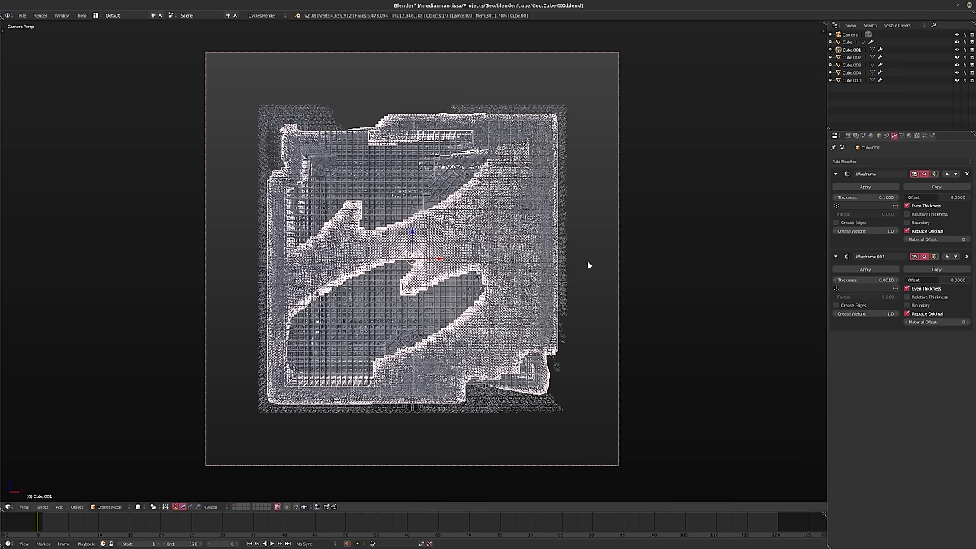
Deselect everything and preview the lattice cube through the camera with rendered viewport shading
key("a")
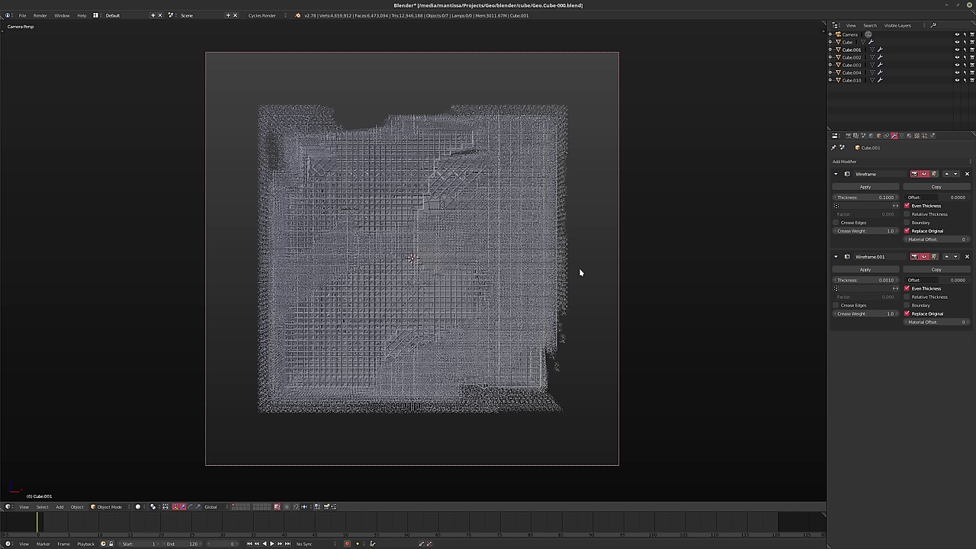
key("shift+z")
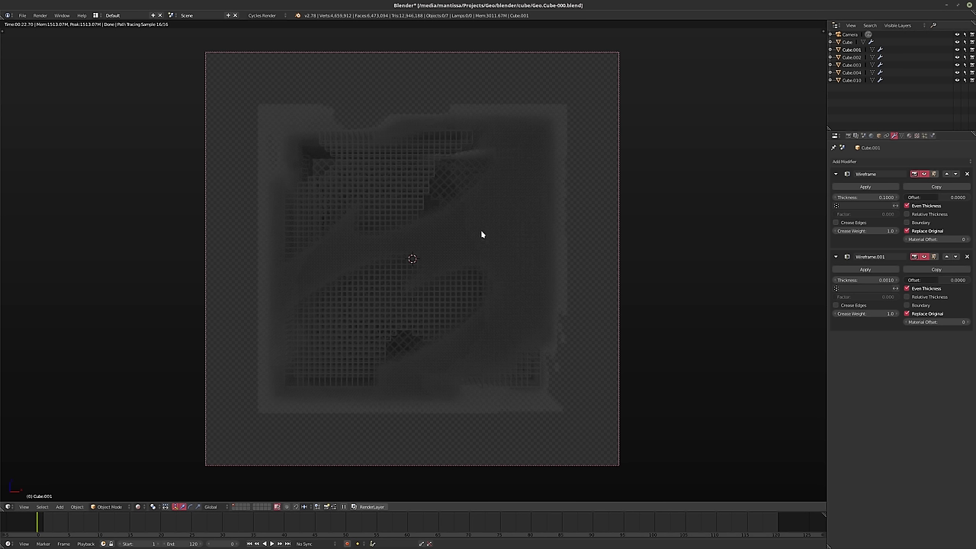
Leave the rendered preview and colour the world's Background surface with an Environment Texture using wobbly_bridge_4k.hdr from the Downloads folder
key("shift+z")
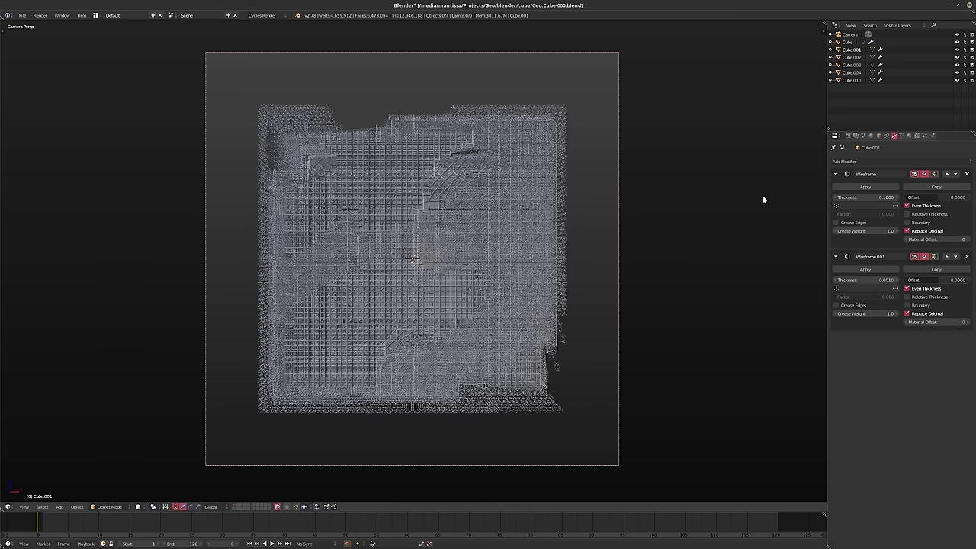
left_click(877, 137)
left_click(903, 203)
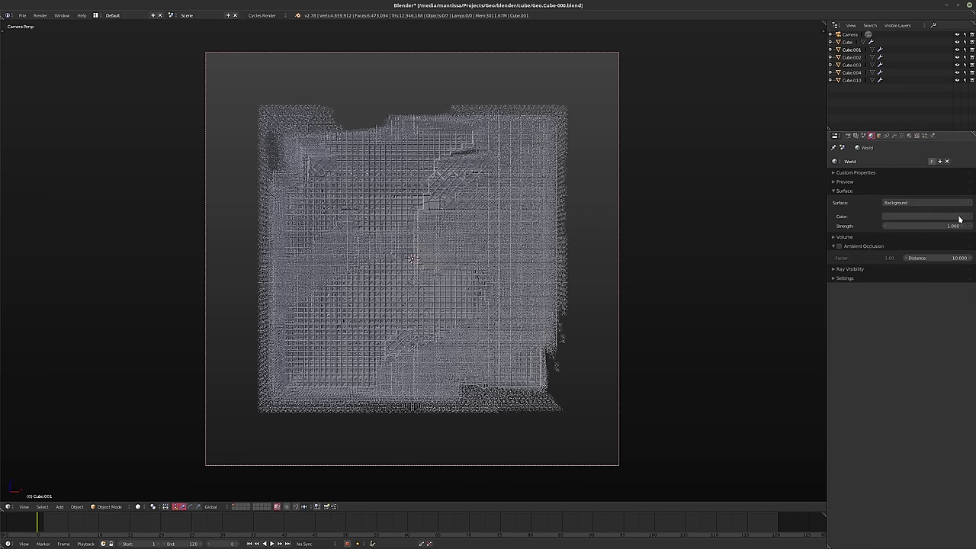
left_click(961, 217)
left_click(820, 132)
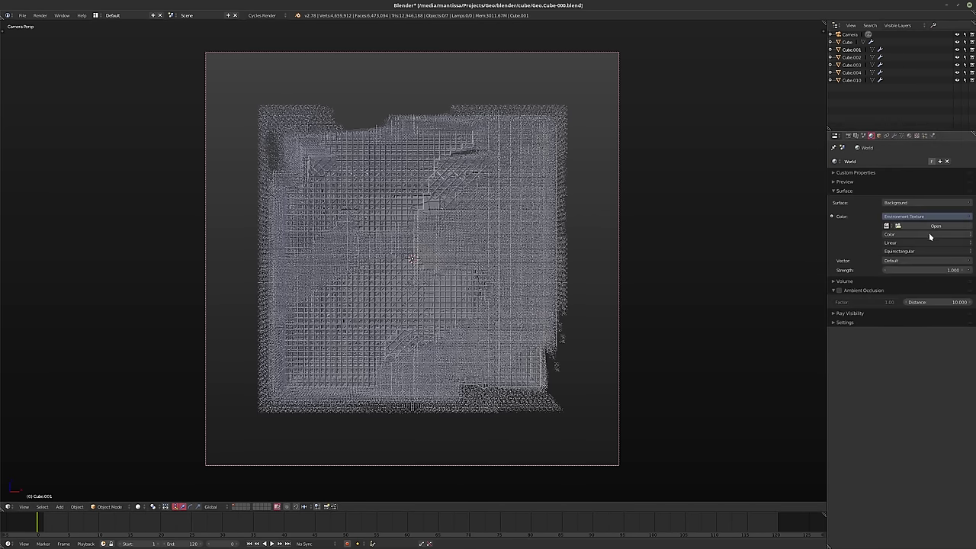
left_click(909, 227)
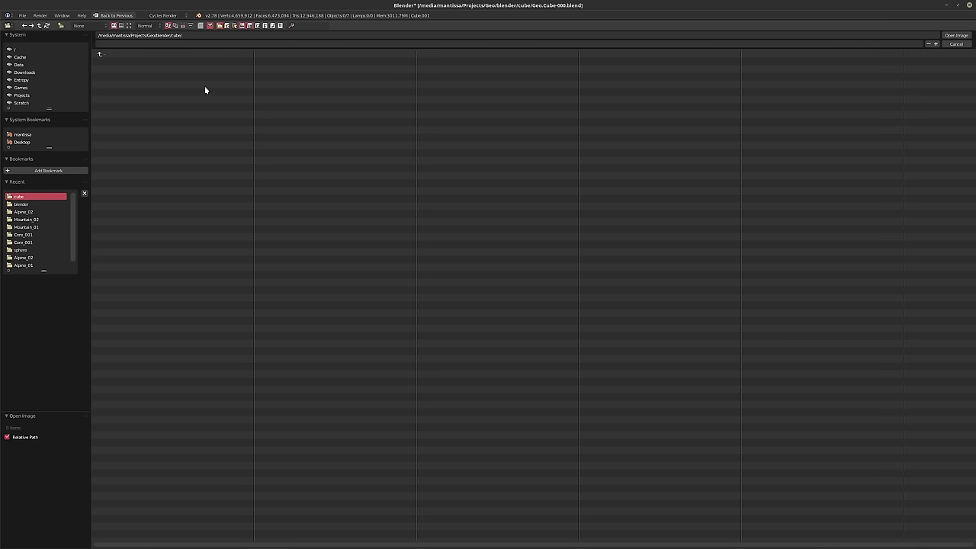
left_click(37, 72)
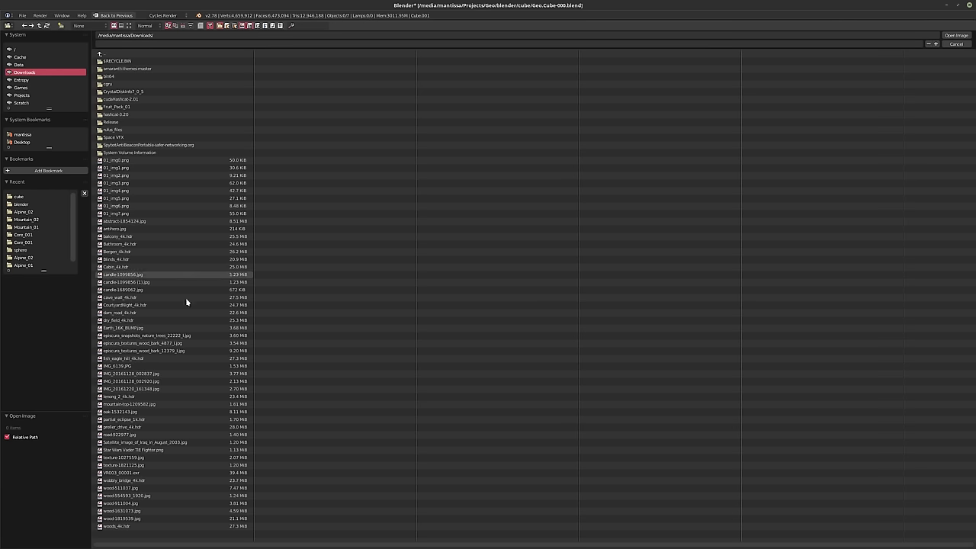
double_click(159, 479)
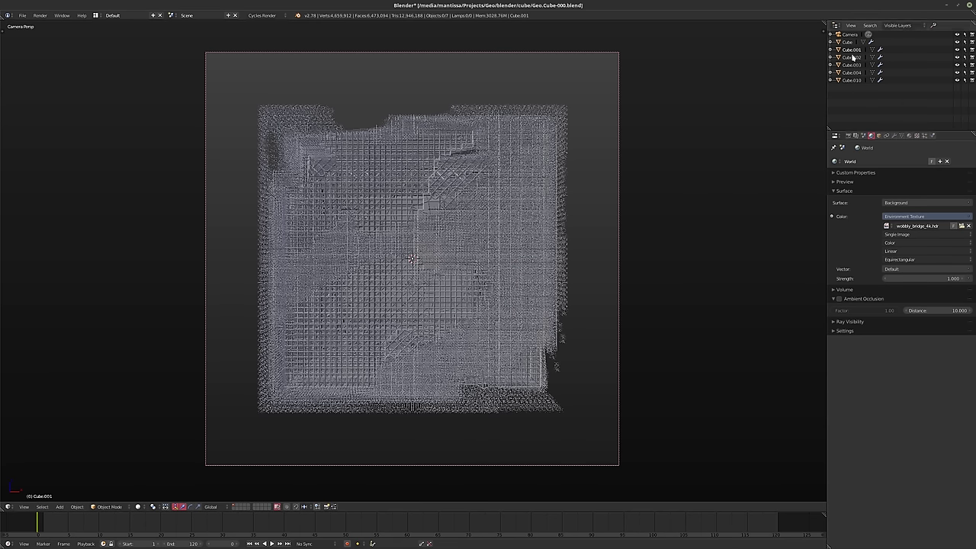
Compare the cube objects and their modifier stacks, ending with Cube.002 selected and its modifiers shown
left_click(852, 80)
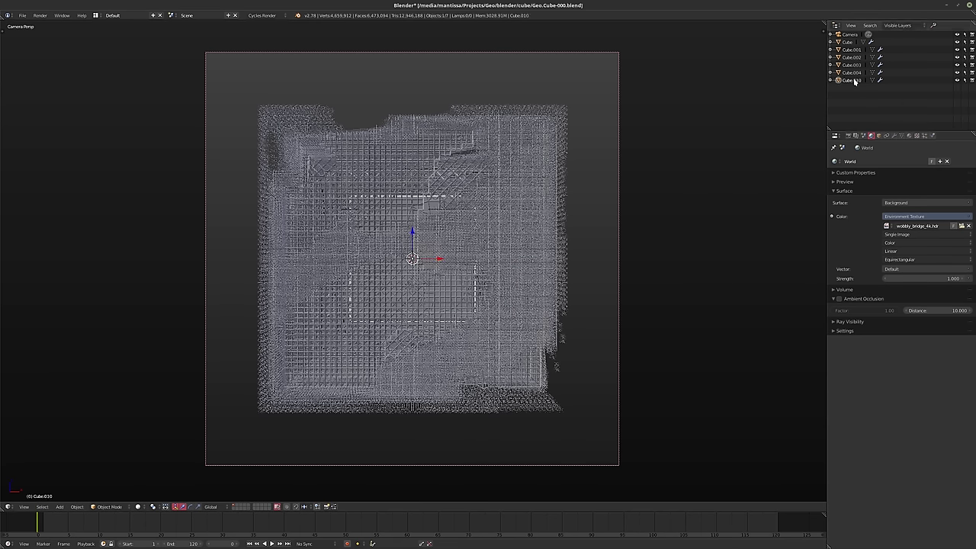
left_click(853, 50)
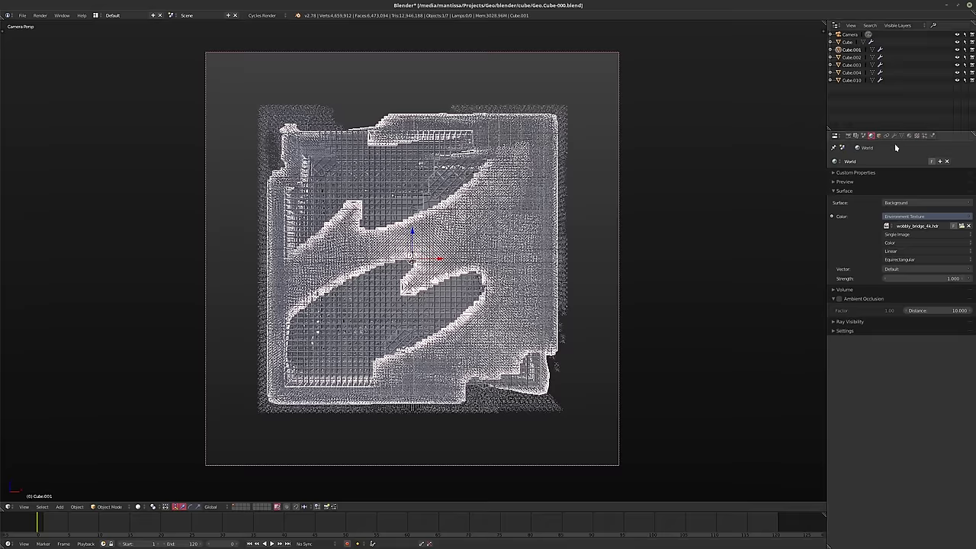
left_click(849, 42)
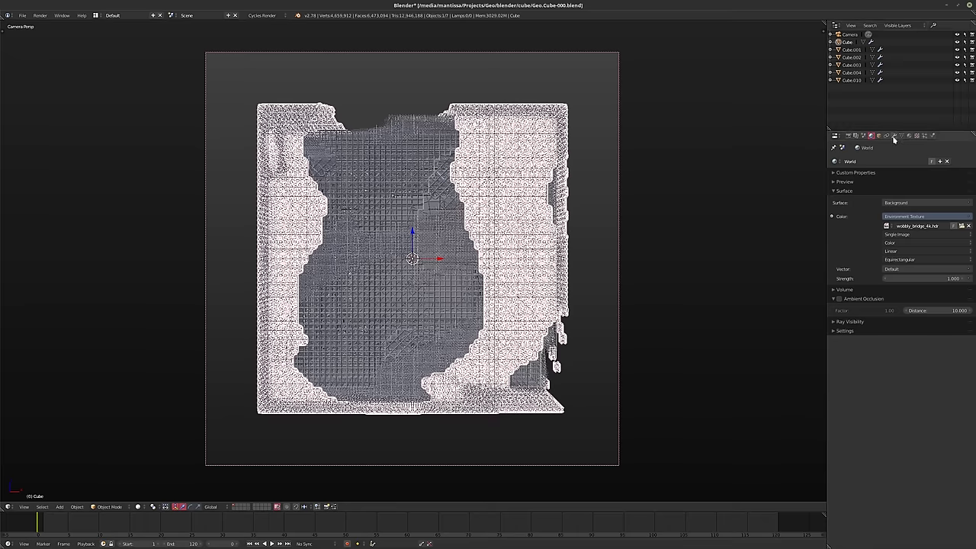
left_click(894, 136)
left_click(851, 65)
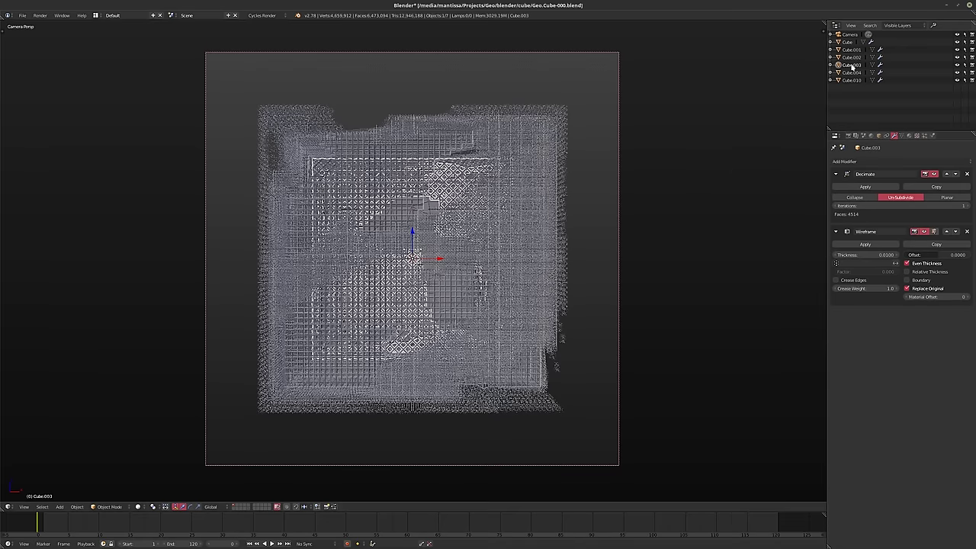
left_click(850, 58)
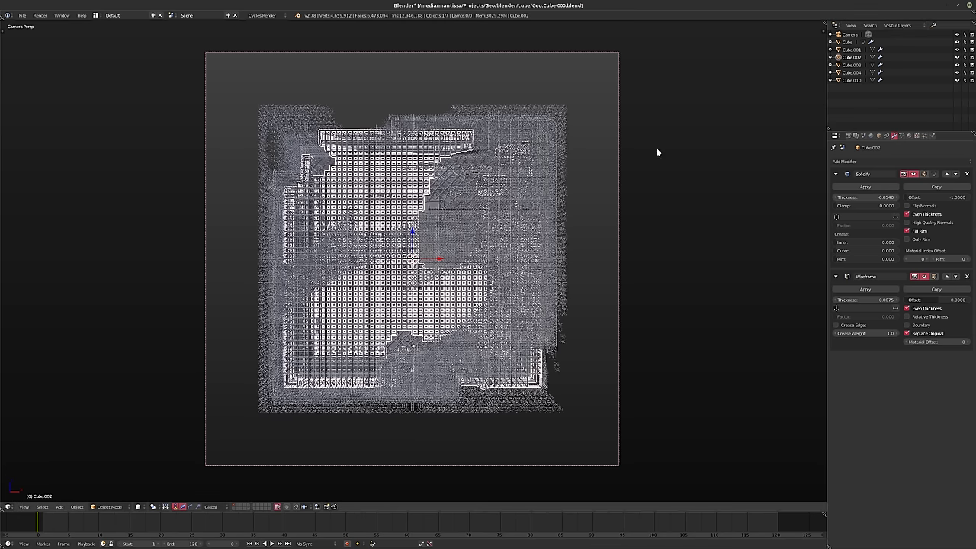
Delete patches of faces from Cube.002's mesh along its left side, lower-left corner and upper right
key("Tab")
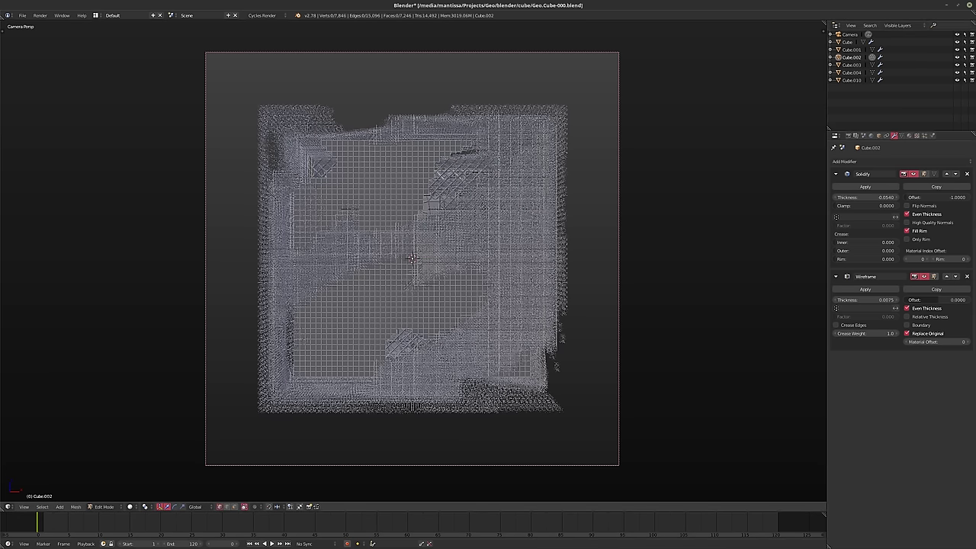
key("c")
mouse_move(343, 214)
left_mouse_down()
mouse_move(322, 186)
mouse_move(362, 221)
mouse_move(364, 248)
mouse_move(360, 236)
mouse_move(296, 263)
mouse_move(307, 296)
left_mouse_up()
left_click_drag(328, 368, 294, 366)
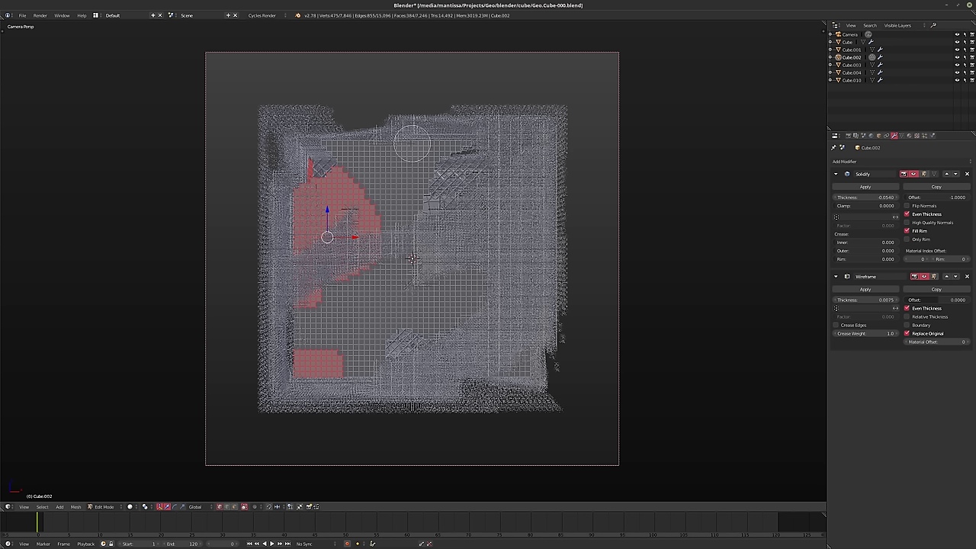
mouse_move(419, 146)
left_mouse_down()
mouse_move(438, 164)
mouse_move(412, 172)
mouse_move(461, 144)
mouse_move(413, 139)
mouse_move(394, 124)
mouse_move(521, 207)
left_mouse_up()
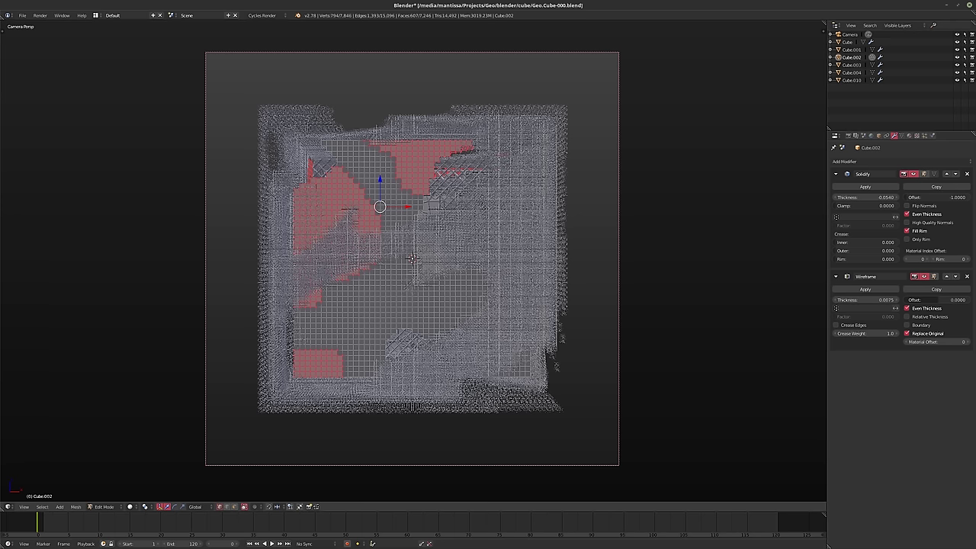
key("x")
left_click(474, 204)
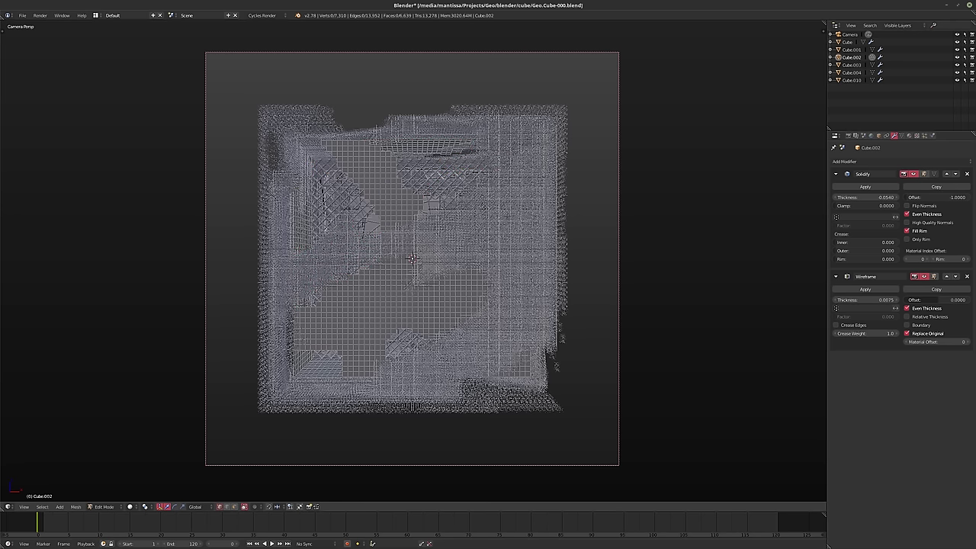
key("Tab")
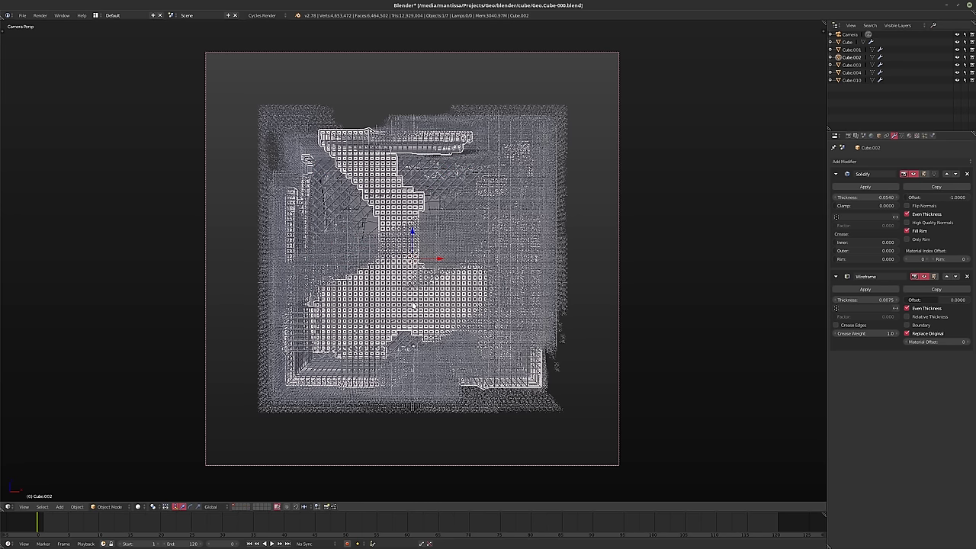
Delete a large rounded patch of faces from the lower middle of Cube.002's mesh
key("Tab")
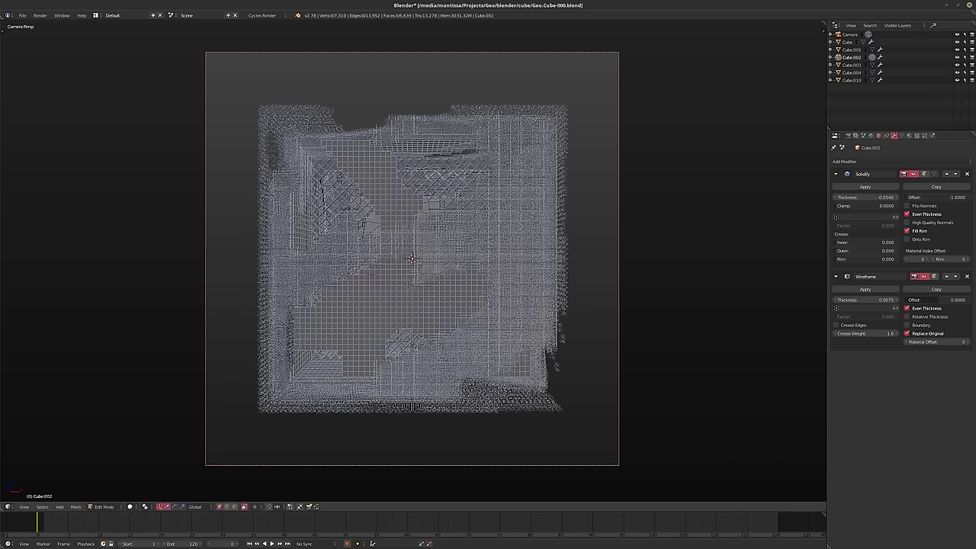
key("c")
mouse_move(352, 269)
left_mouse_down()
mouse_move(370, 283)
mouse_move(375, 320)
mouse_move(392, 294)
mouse_move(387, 343)
mouse_move(342, 287)
mouse_move(373, 332)
mouse_move(342, 319)
left_mouse_up()
right_click(423, 332)
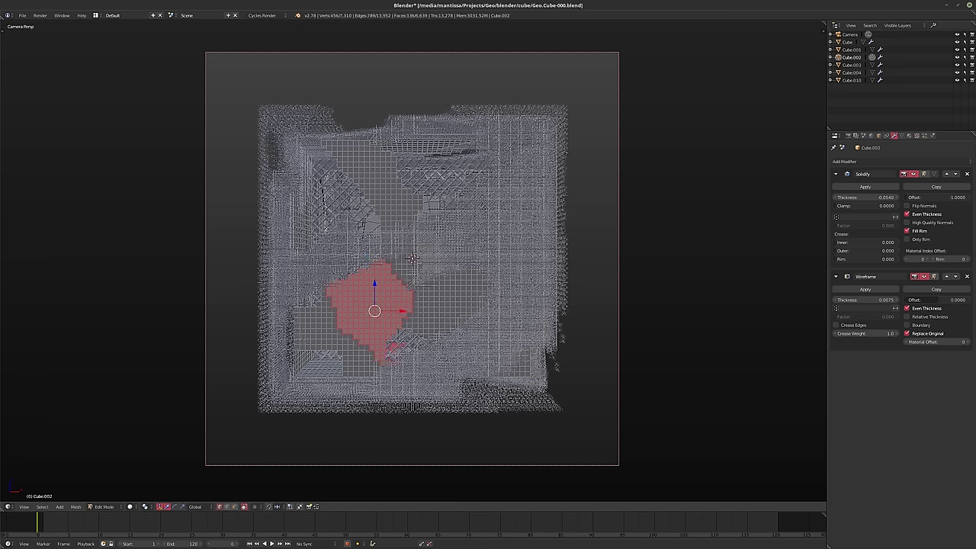
key("x")
left_click(397, 329)
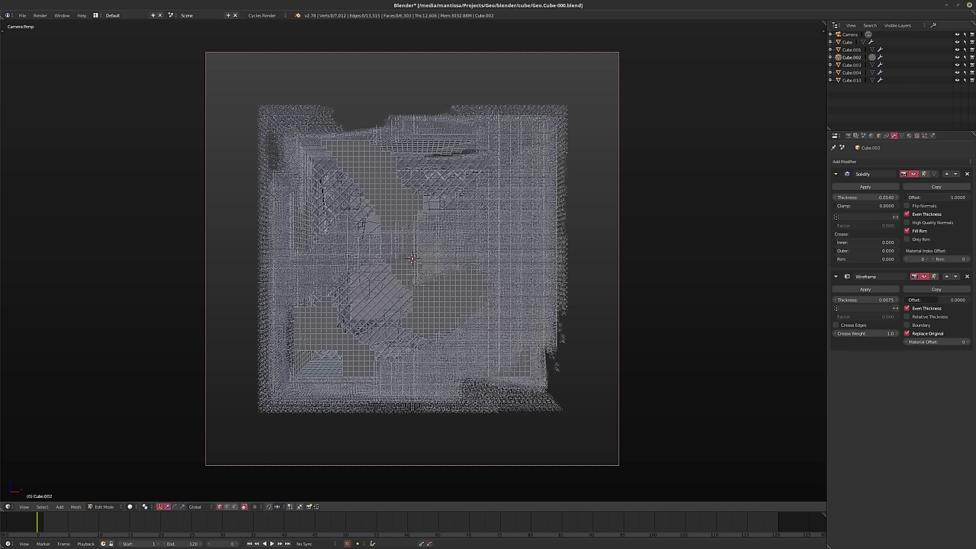
Delete another patch of Cube.002's faces, extending the lower-middle hole rightward and up to the mesh centre
key("c")
mouse_move(406, 337)
left_mouse_down()
mouse_move(415, 320)
mouse_move(404, 291)
mouse_move(423, 298)
mouse_move(424, 316)
mouse_move(430, 282)
mouse_move(409, 311)
mouse_move(405, 279)
mouse_move(405, 304)
mouse_move(424, 268)
mouse_move(392, 269)
mouse_move(435, 293)
mouse_move(431, 312)
mouse_move(413, 317)
mouse_move(432, 279)
left_mouse_up()
key("x")
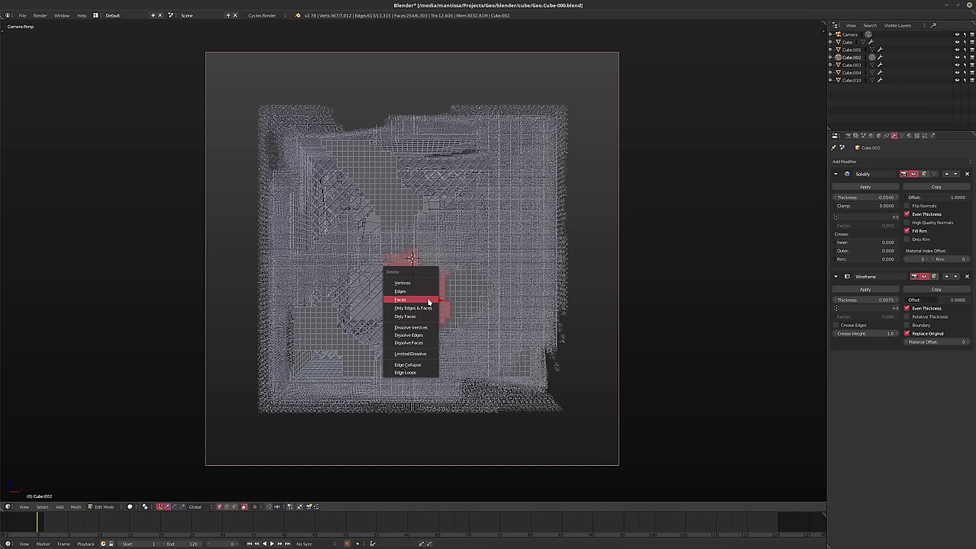
left_click(417, 298)
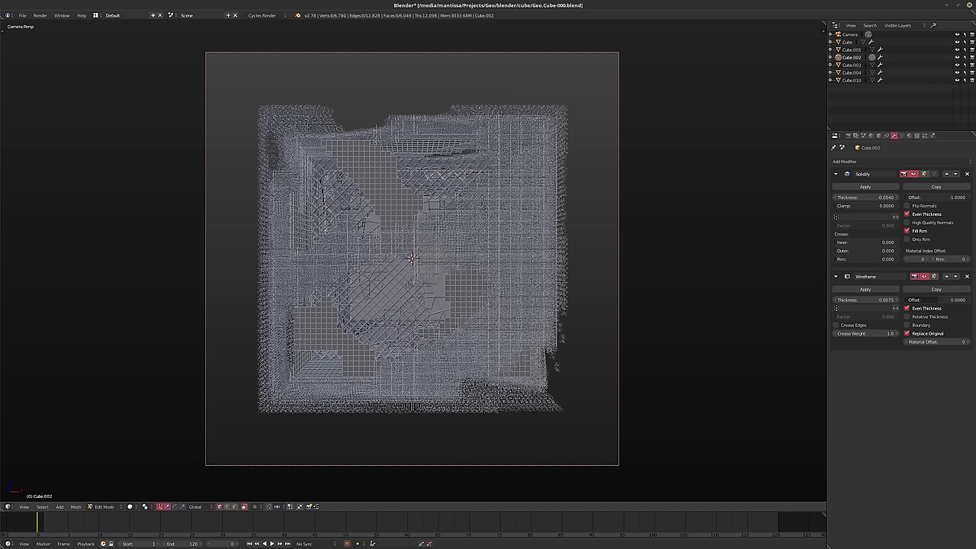
Delete the faces of Cube.002 just above the mesh centre, finish mesh editing and deselect everything
key("c")
mouse_move(382, 270)
left_mouse_down()
mouse_move(389, 232)
mouse_move(404, 233)
mouse_move(402, 190)
mouse_move(450, 228)
left_mouse_up()
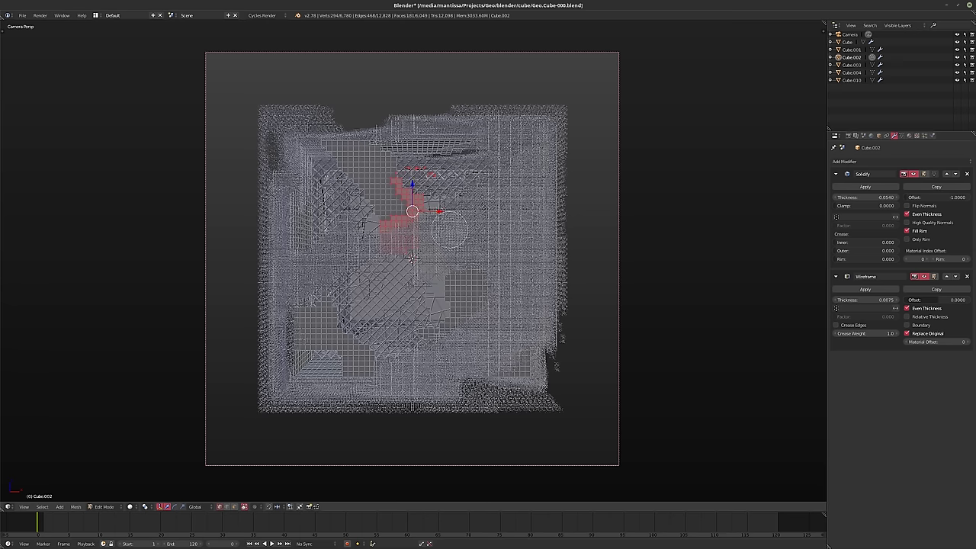
key("Escape")
key("x")
left_click(411, 259)
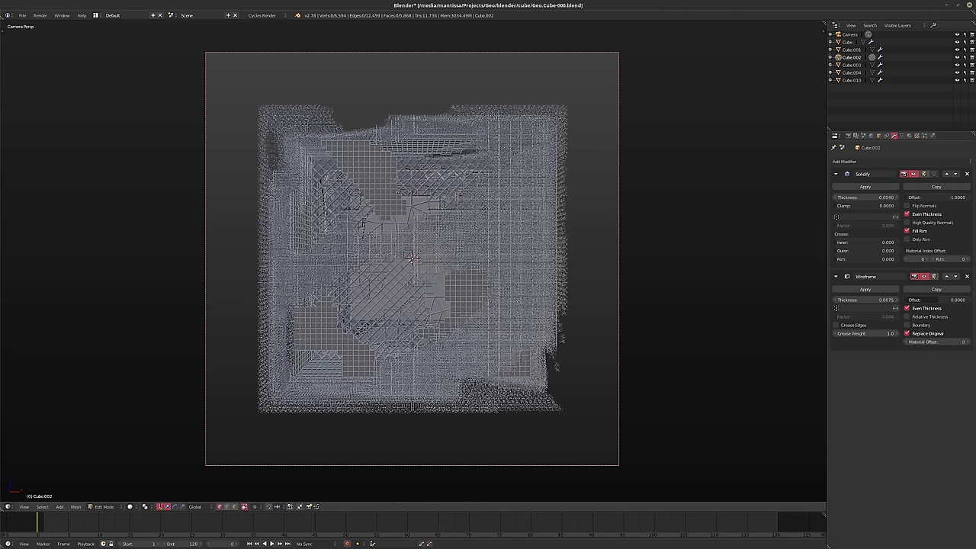
key("Tab")
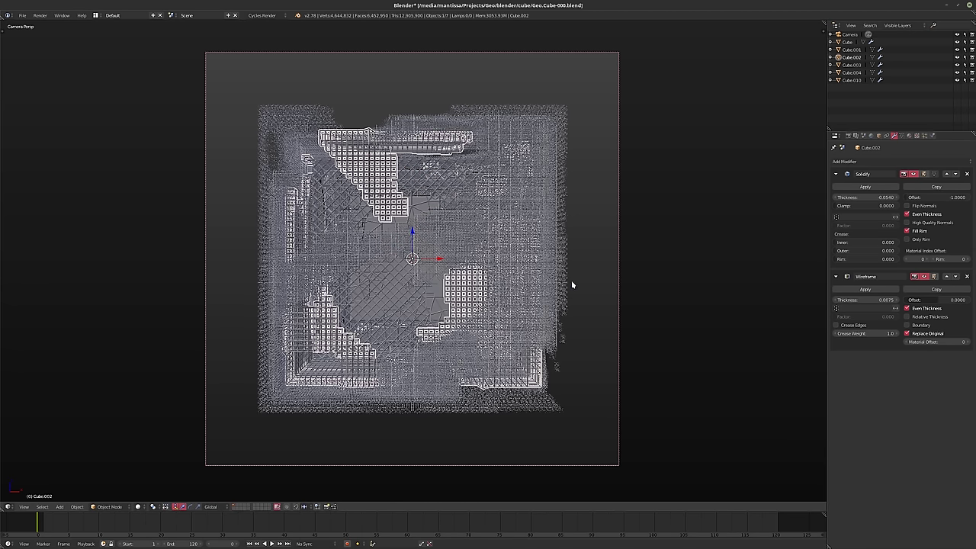
key("a")
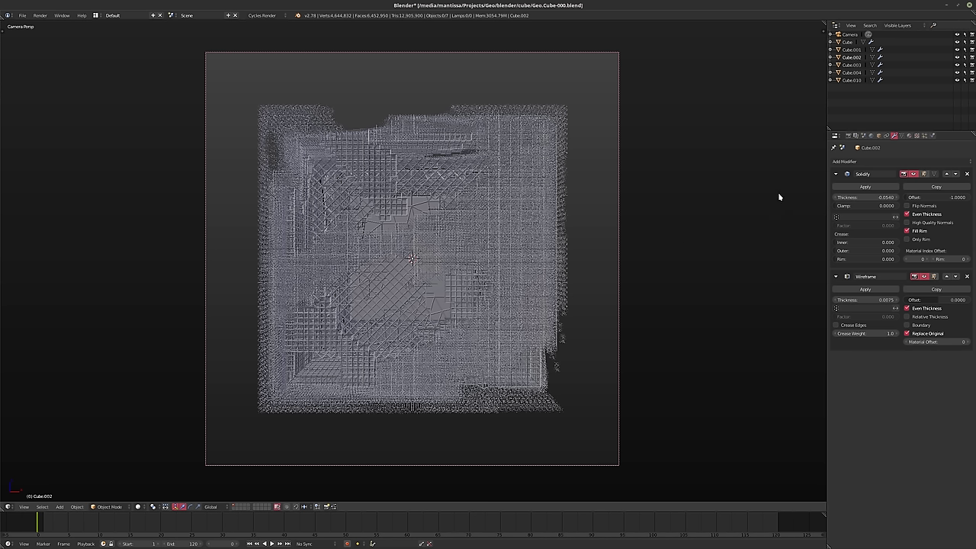
Add a Point lamp at the centre of the cube and preview the scene with rendered shading
left_click(846, 42)
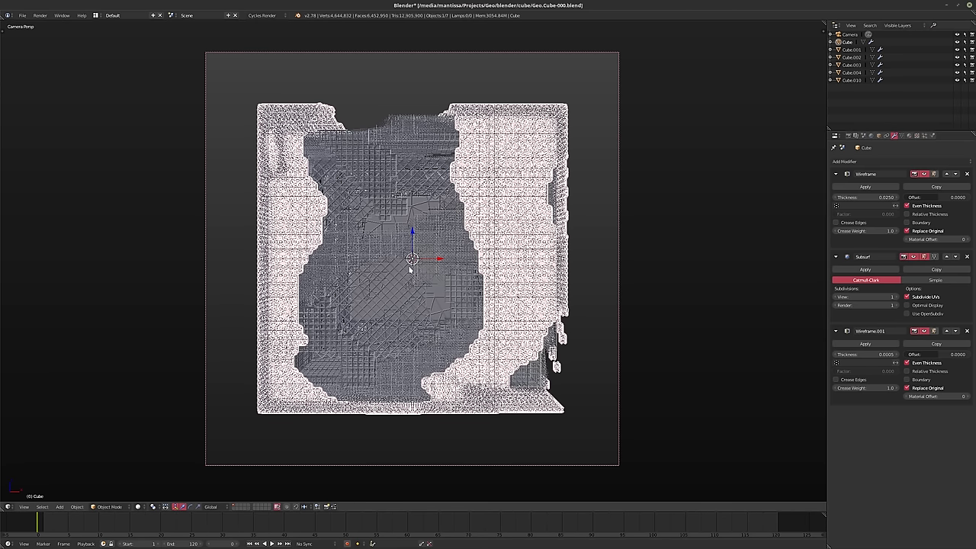
key("shift+a")
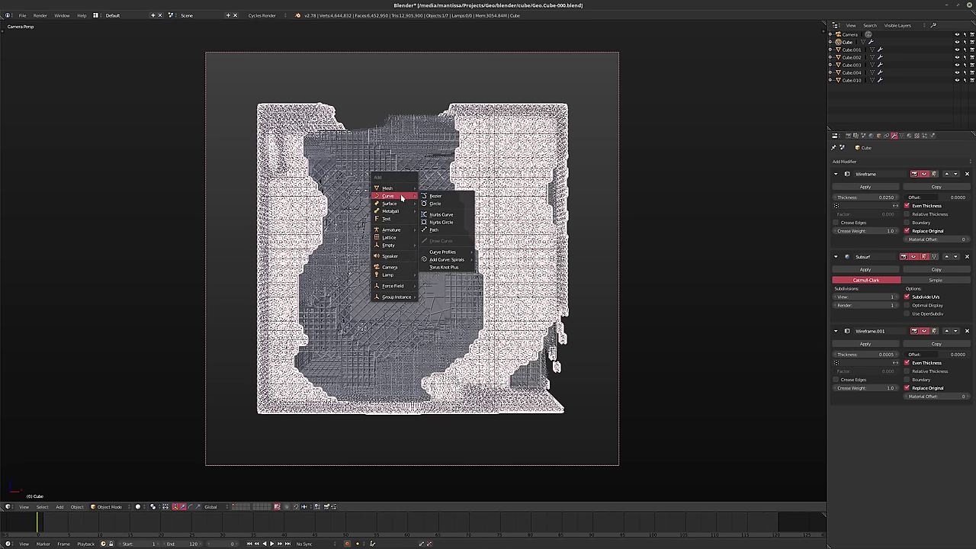
mouse_move(405, 274)
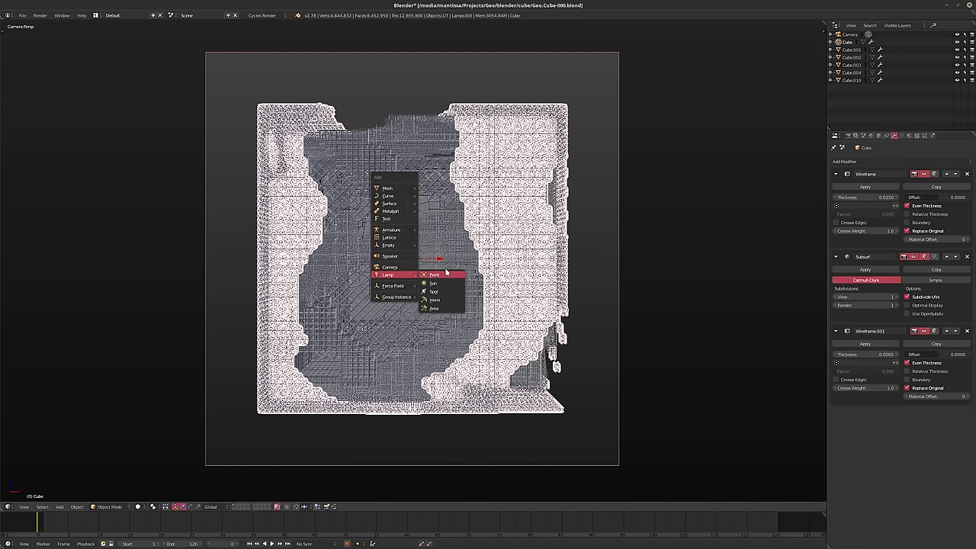
left_click(445, 277)
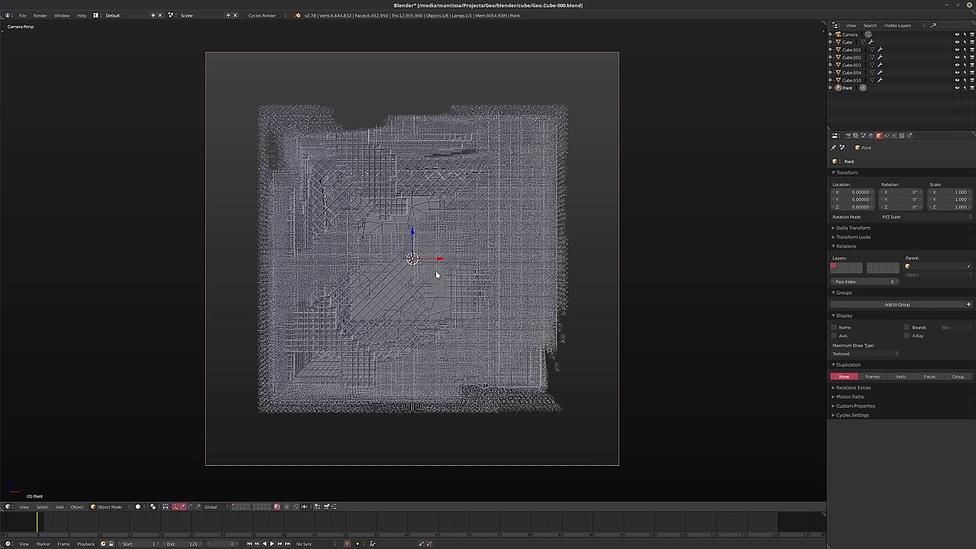
key("shift+z")
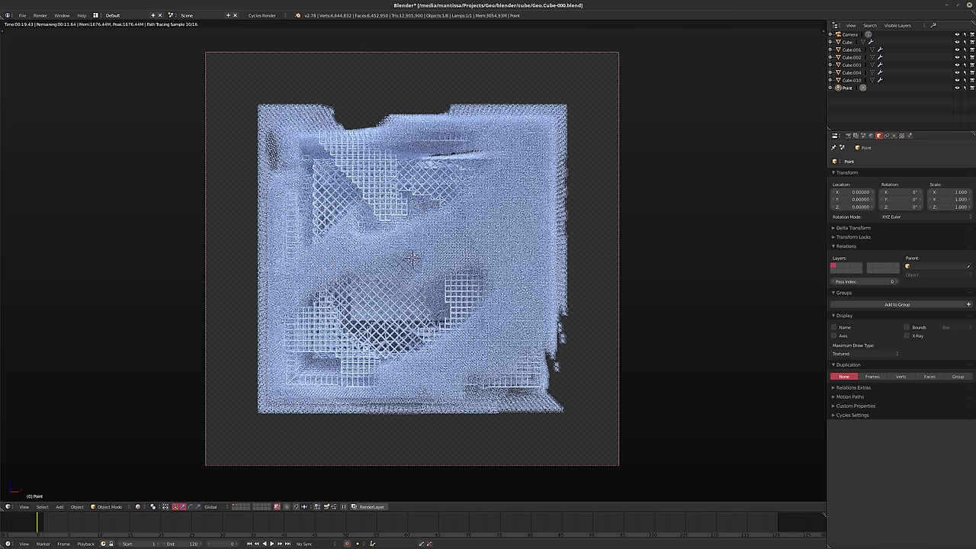
key("super")
type("chi")
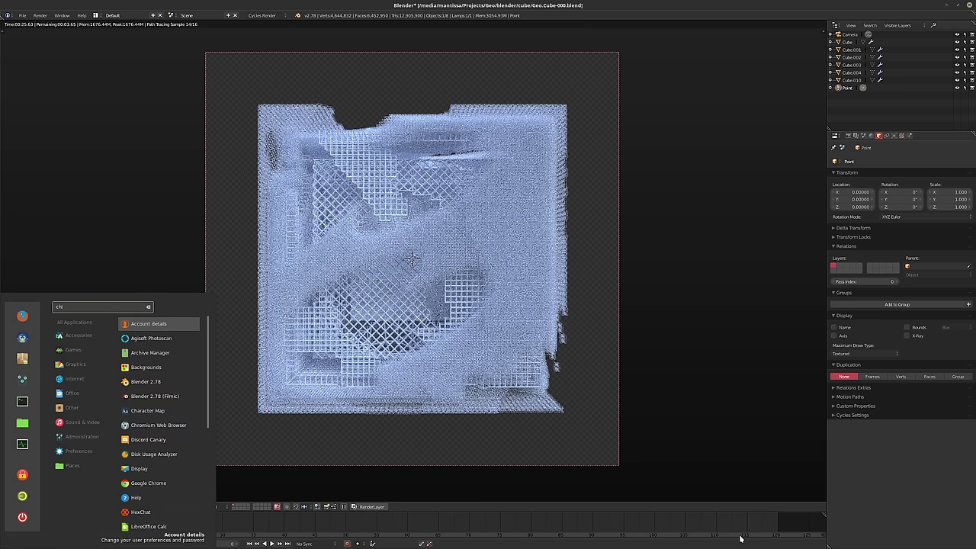
key("Escape")
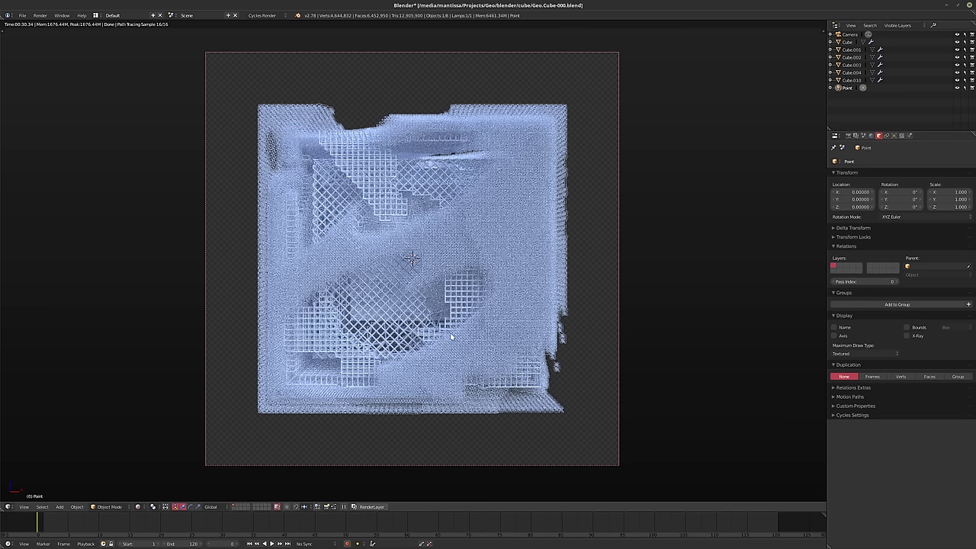
Enlarge the area below the 3D view, switch it to the Node Editor and frame the Point lamp's nodes
scroll(435, 285, "down", 1)
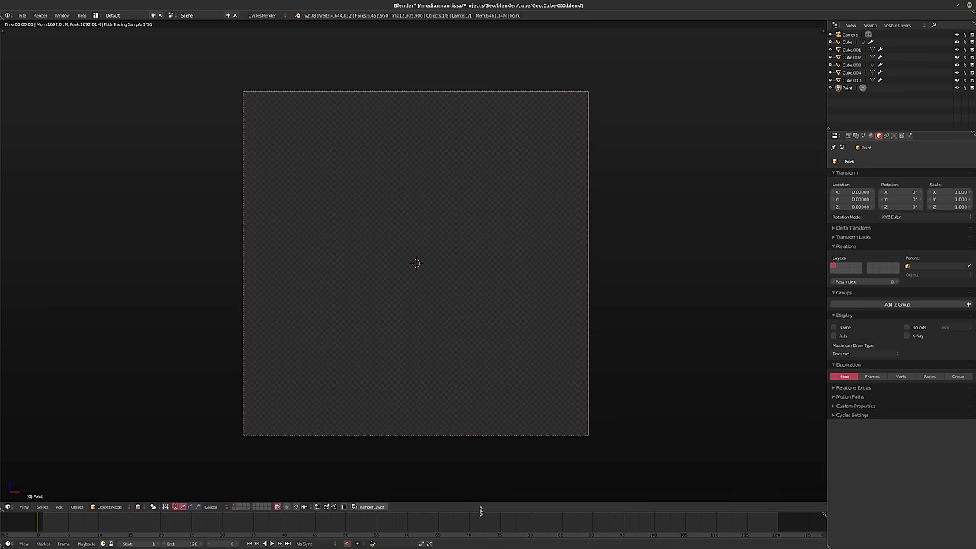
left_click_drag(483, 511, 470, 385)
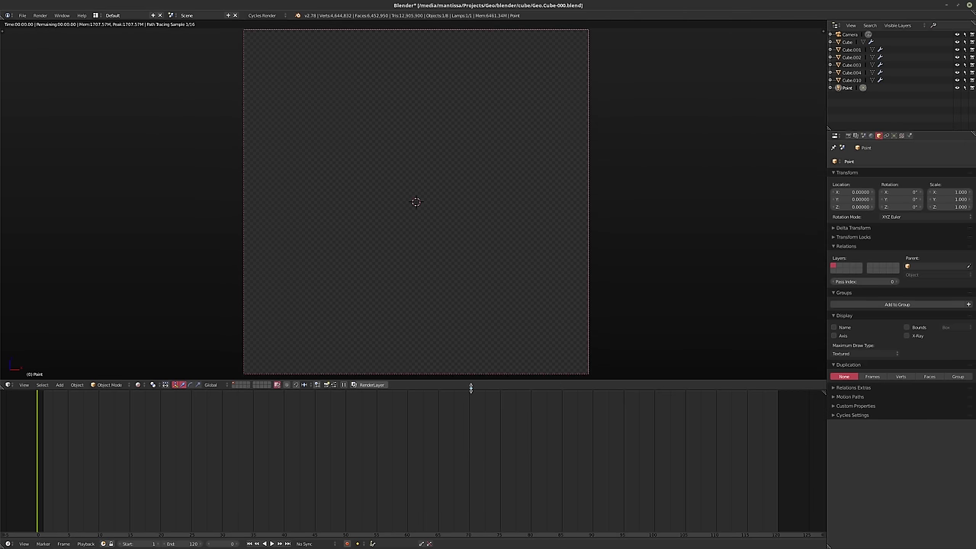
left_click(10, 544)
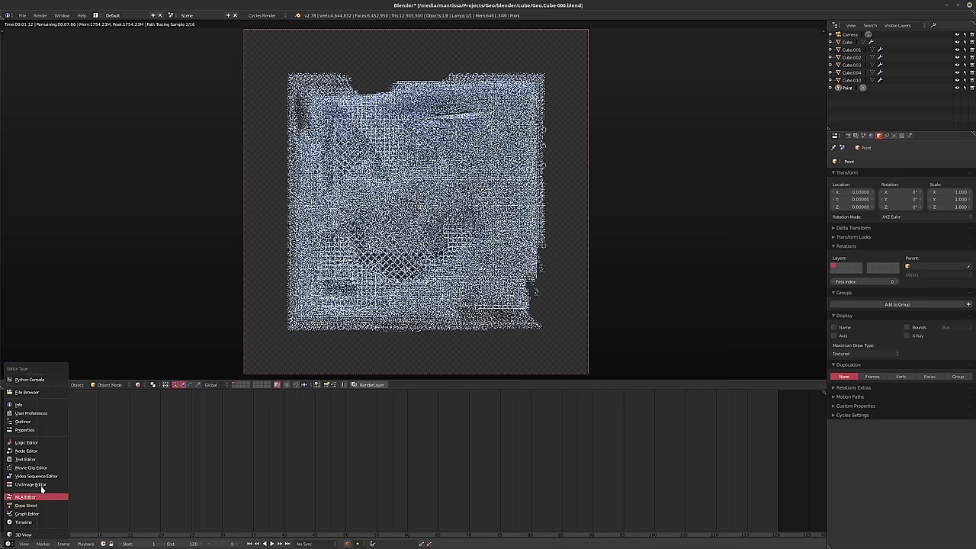
left_click(38, 450)
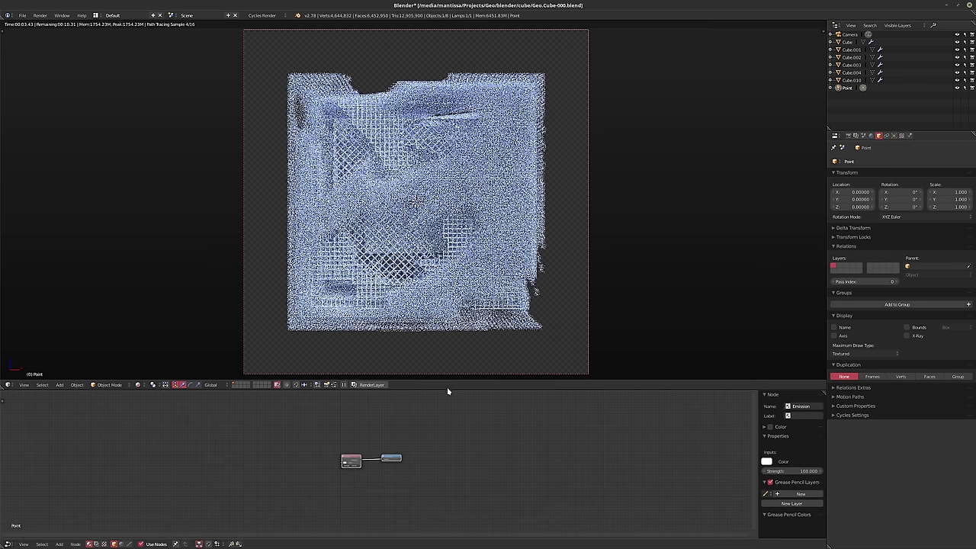
left_click_drag(447, 381, 442, 347)
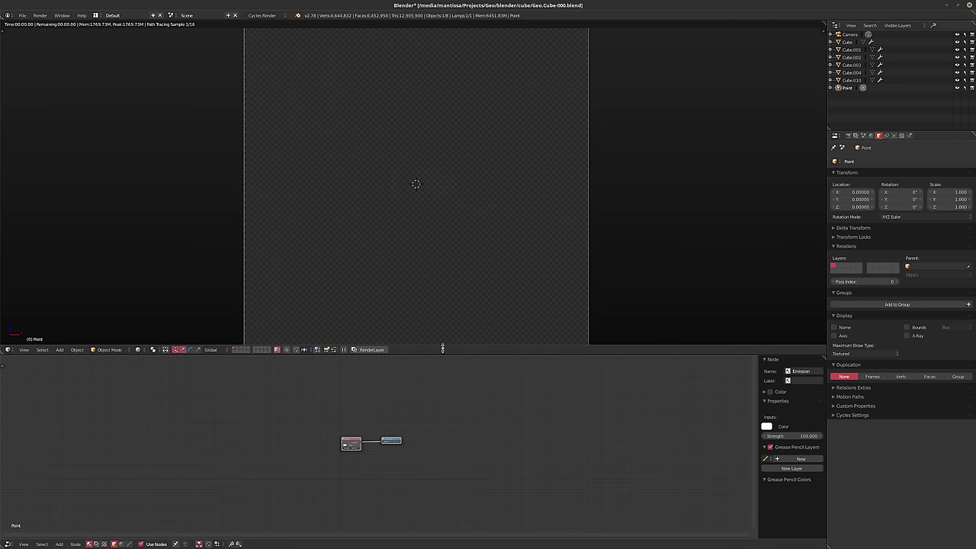
scroll(435, 202, "down", 1)
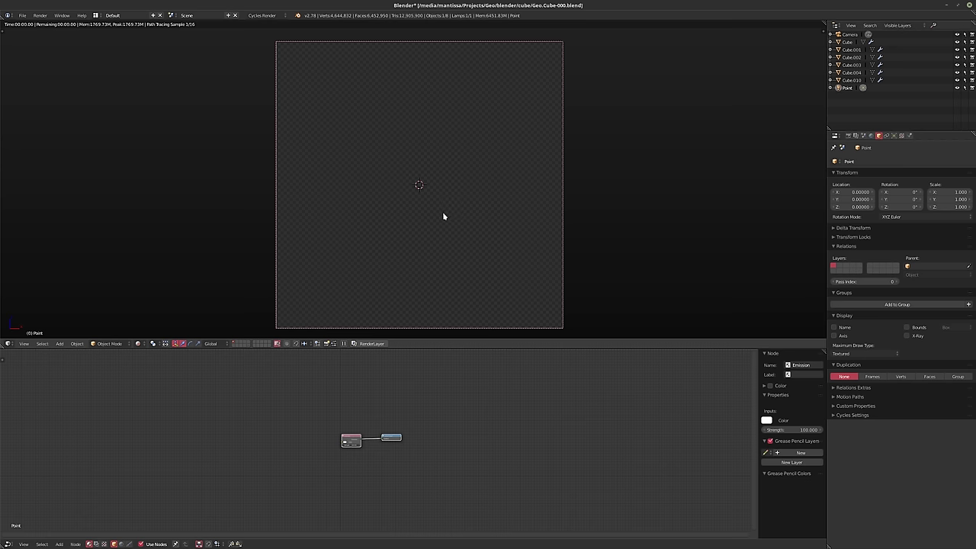
scroll(388, 434, "up", 8)
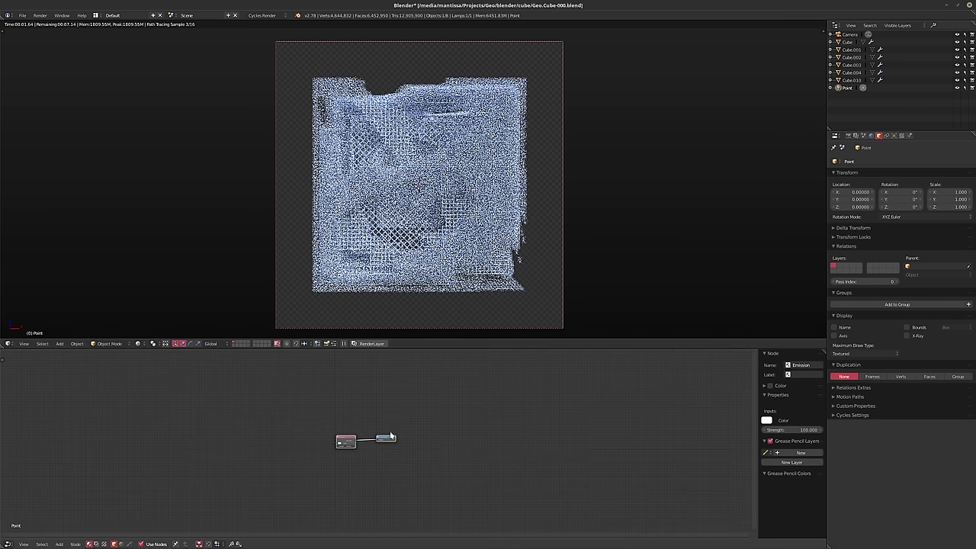
middle_click_drag(333, 447, 412, 429)
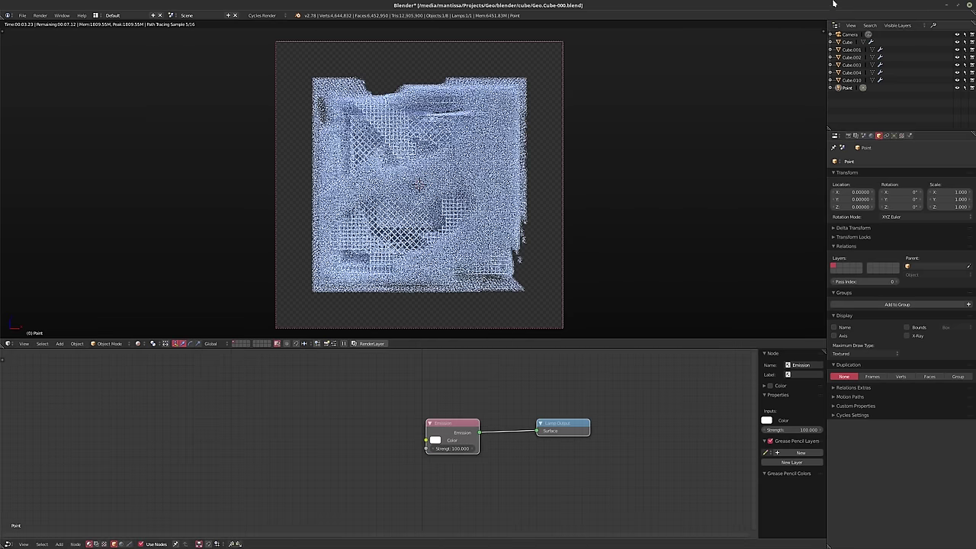
Create a new node material on the object Cube and line up its Diffuse BSDF and Material Output nodes
left_click(846, 42)
middle_click_drag(401, 503, 421, 420)
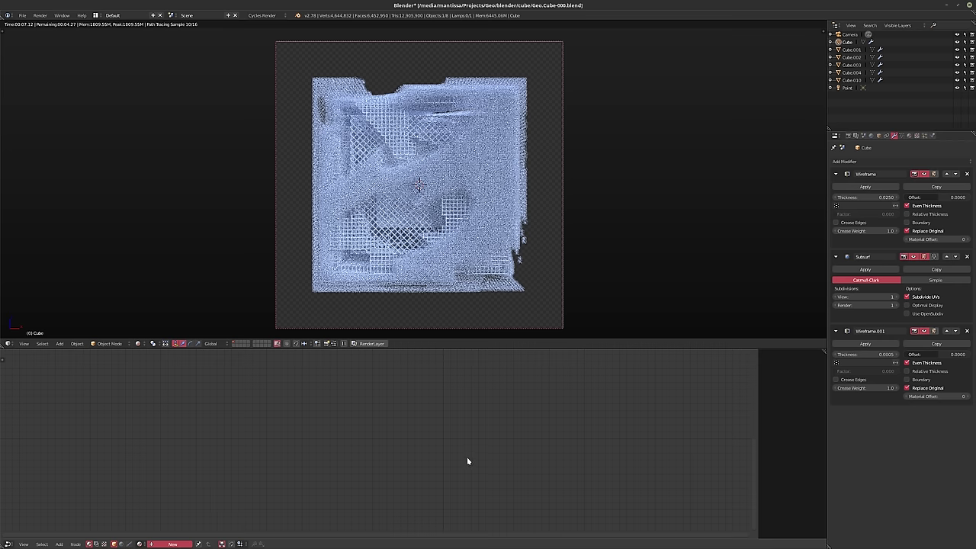
middle_click_drag(490, 451, 459, 485)
scroll(436, 448, "up", 3)
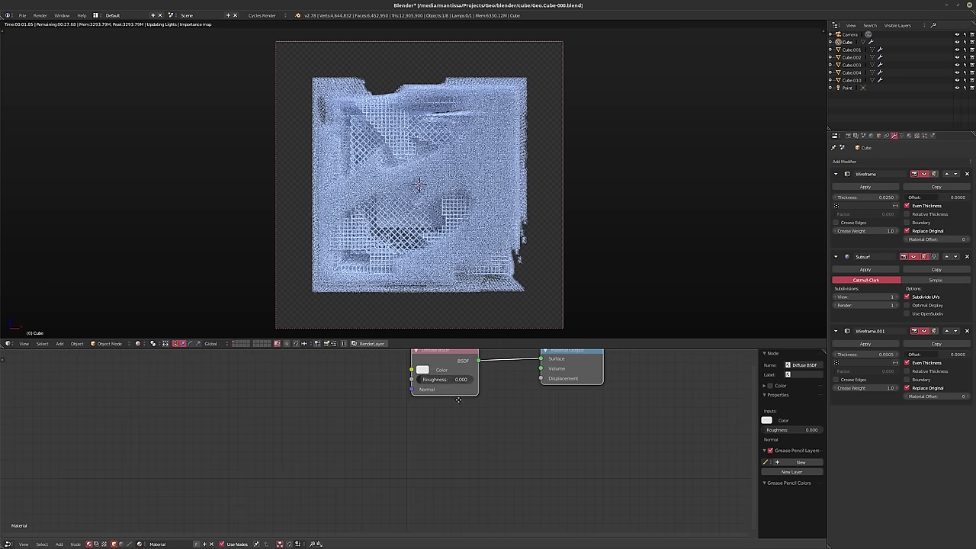
scroll(527, 442, "down", 2)
left_click_drag(531, 393, 541, 478)
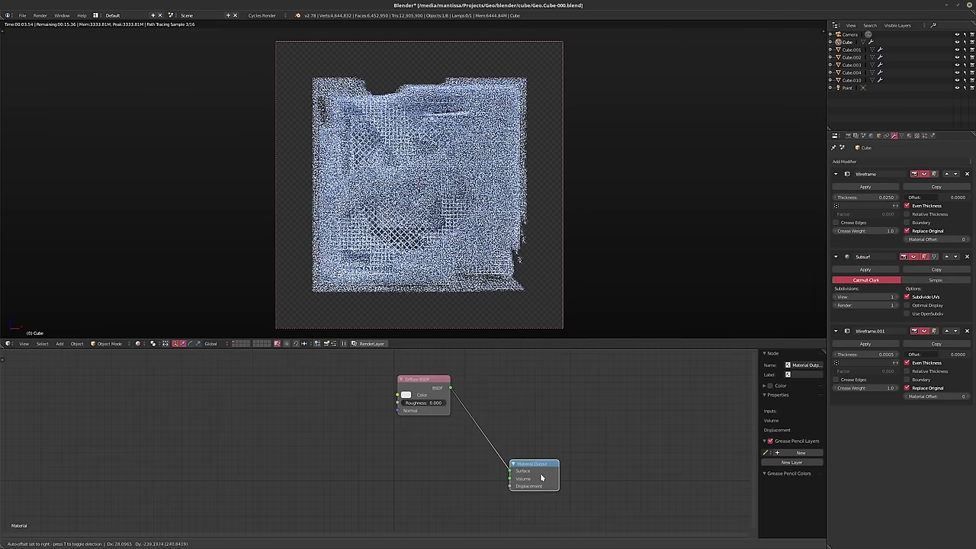
left_click_drag(414, 384, 379, 466)
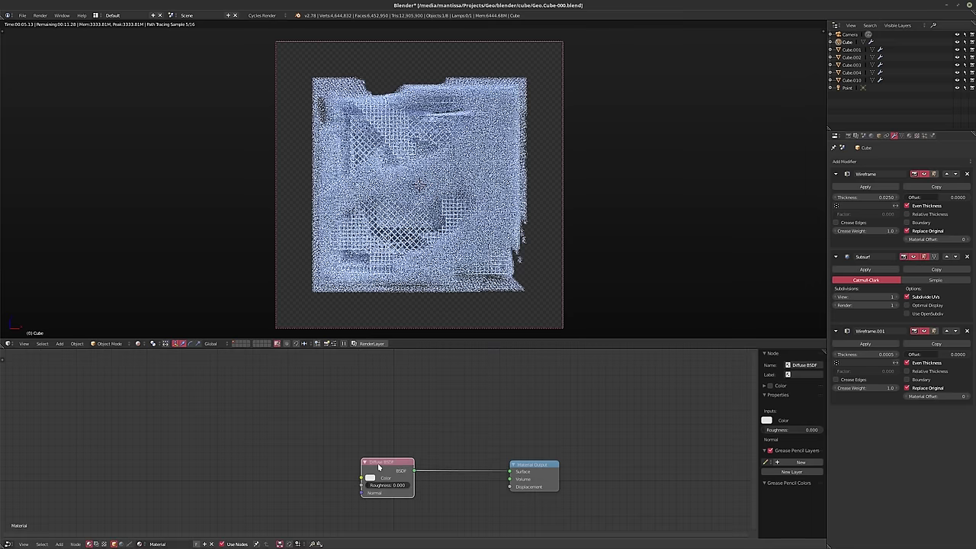
Replace the Diffuse BSDF with a Glass BSDF and connect it to the Material Output's Surface input
key("x")
key("shift+a")
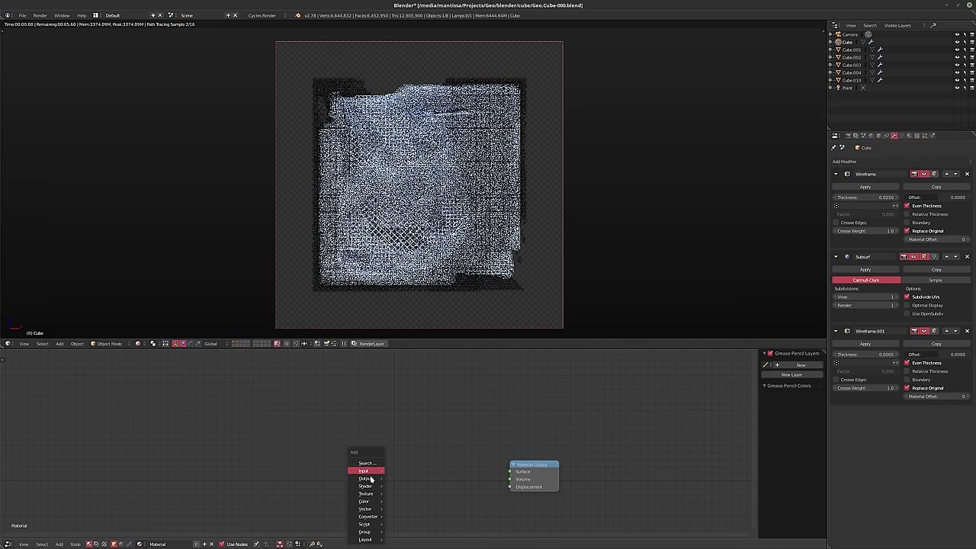
mouse_move(369, 487)
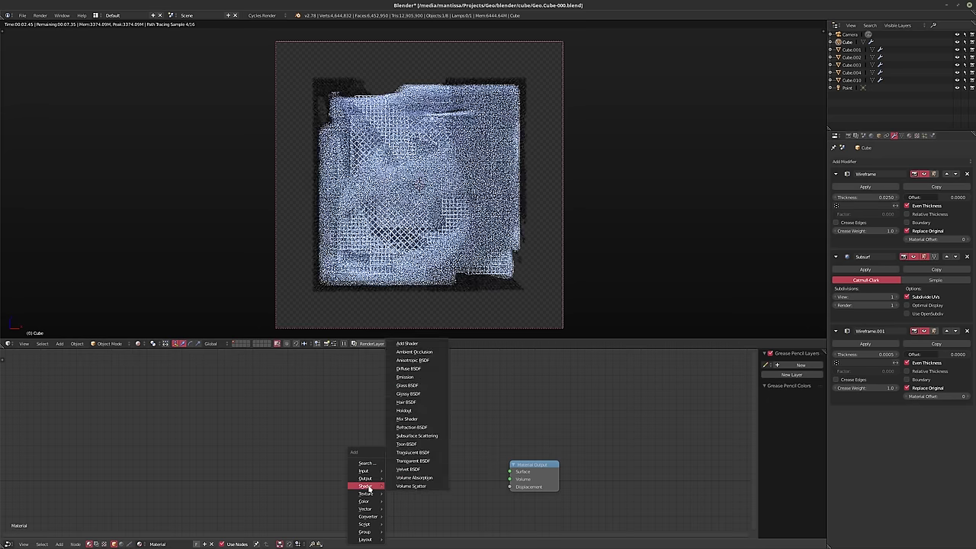
left_click(407, 385)
left_click(427, 464)
left_click_drag(425, 457, 510, 471)
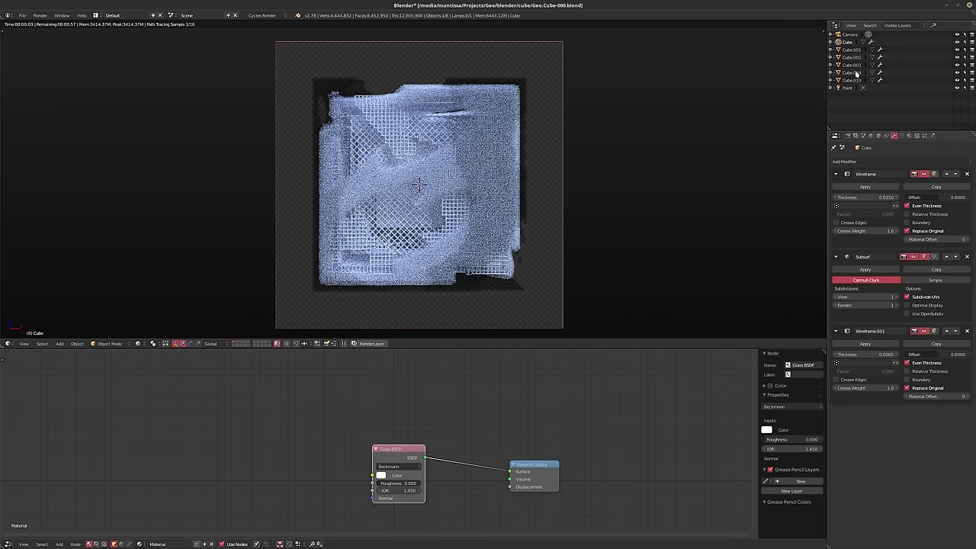
Assign the existing glass material named Material to Cube.010
left_click(852, 80)
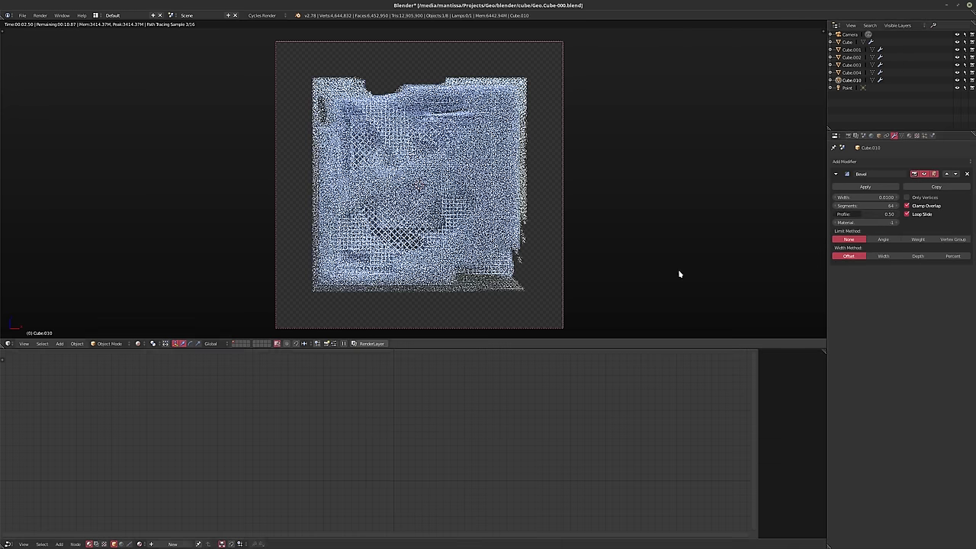
left_click(141, 543)
left_click(166, 468)
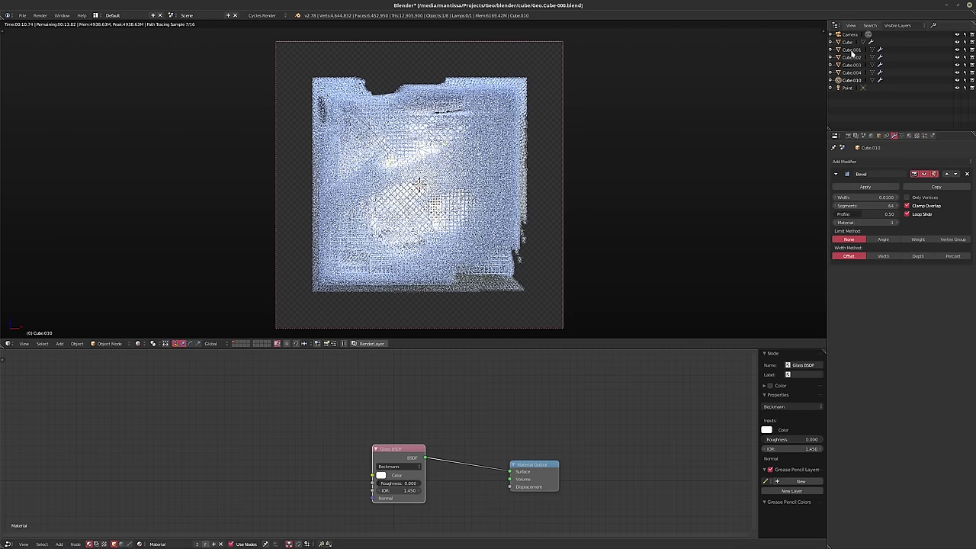
Give Cube its own copy of the material and replace its Glass BSDF with a Mix Shader connected to Surface
left_click(847, 43)
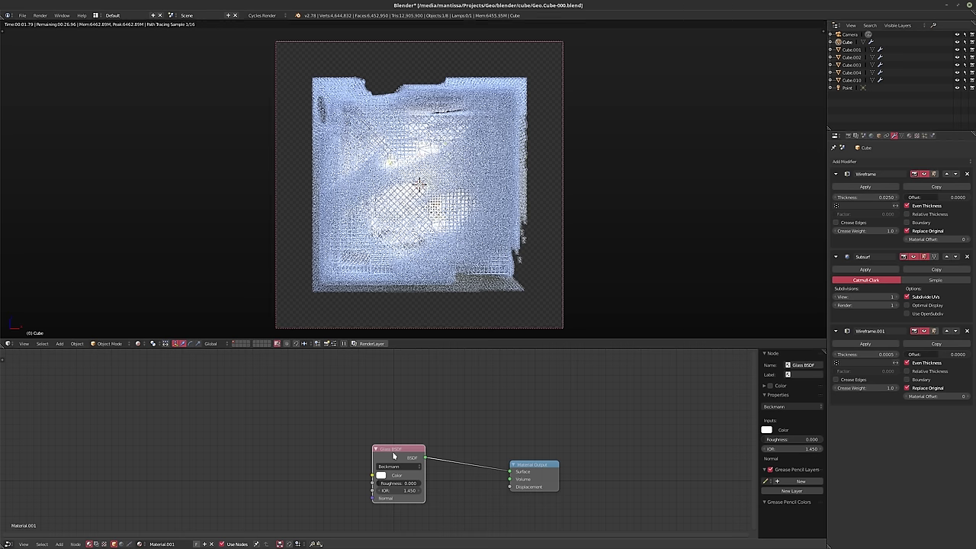
key("x")
key("shift+a")
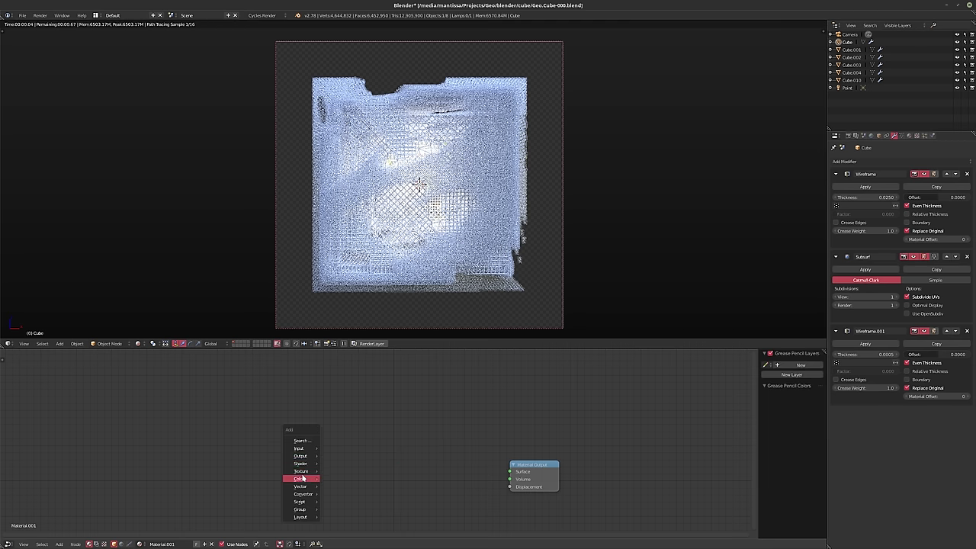
mouse_move(301, 463)
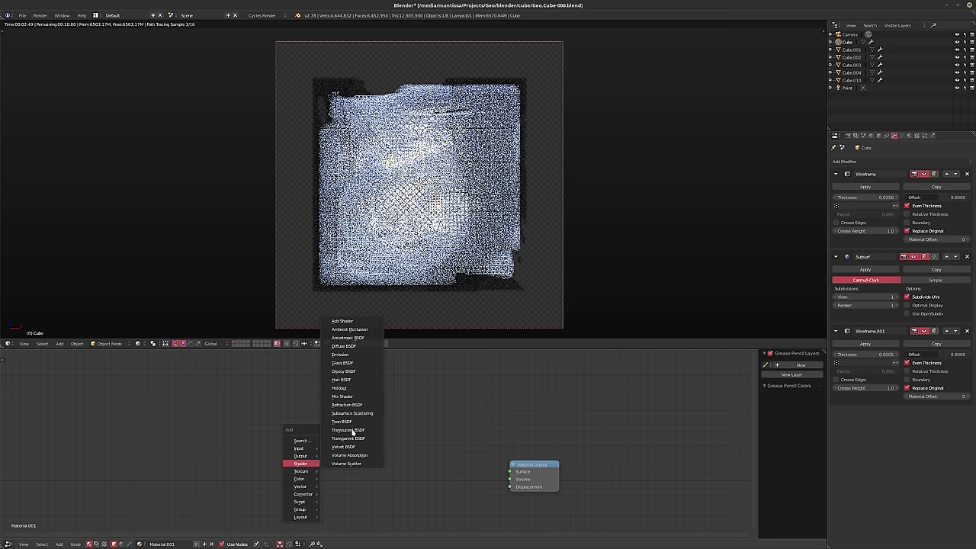
left_click(344, 397)
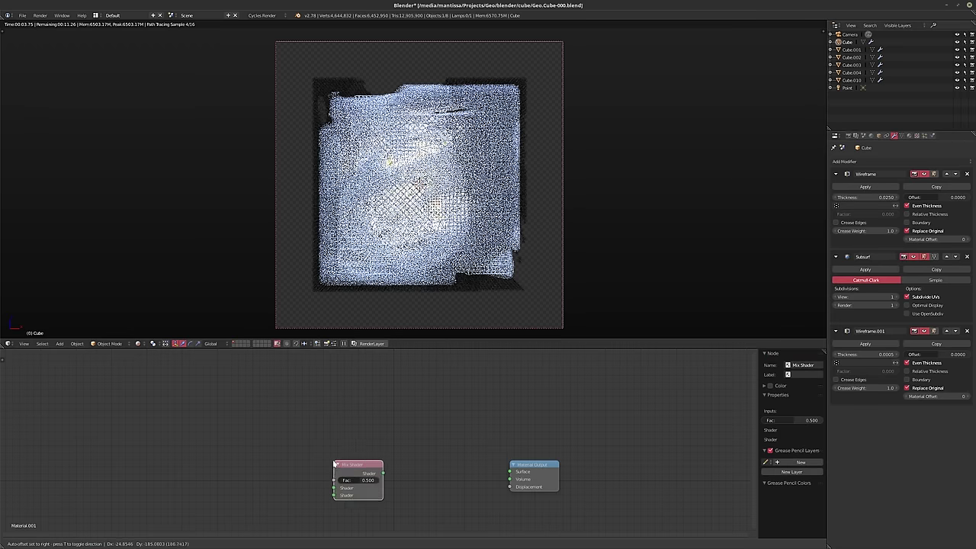
left_click(401, 470)
left_click_drag(410, 472, 507, 475)
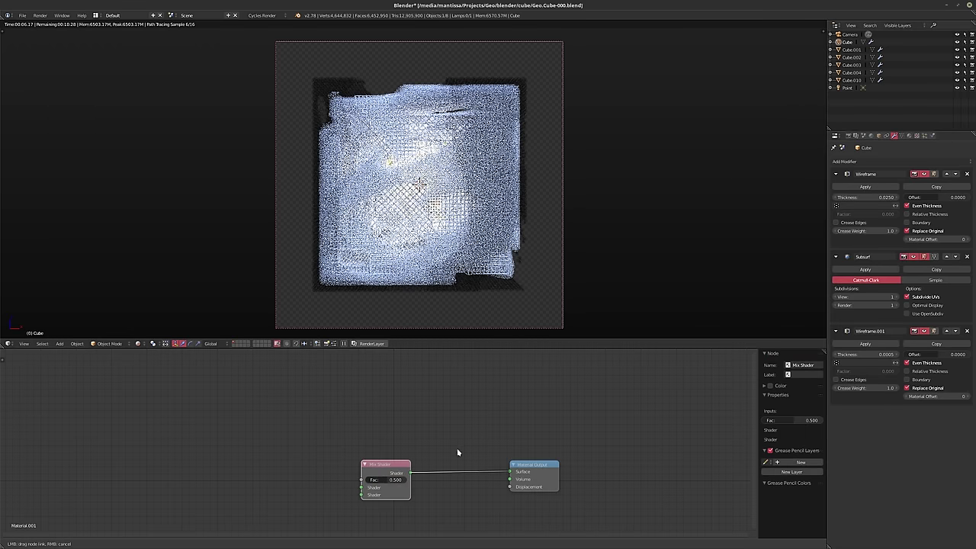
Add a Diffuse BSDF node and connect it to the Mix Shader's first Shader input
middle_click_drag(404, 451, 500, 406)
key("shift+a")
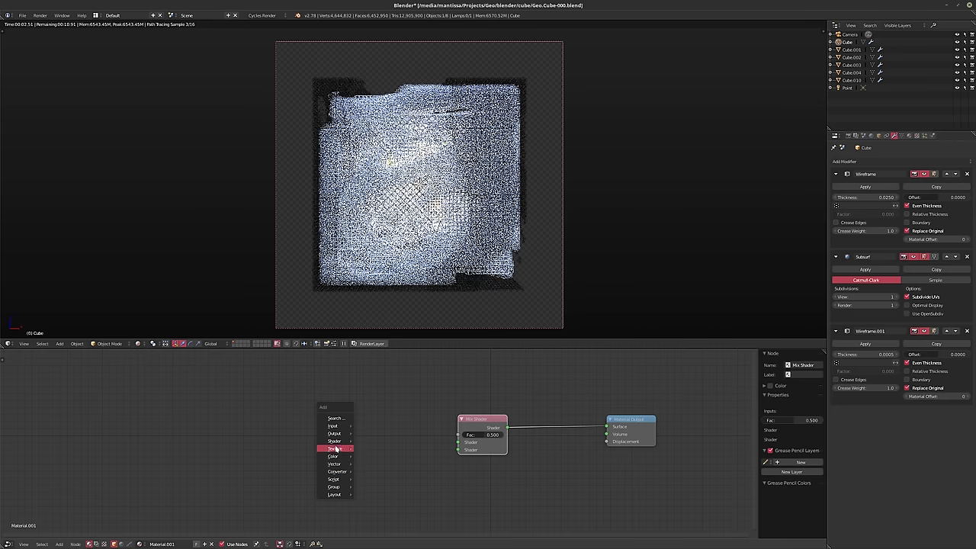
mouse_move(346, 442)
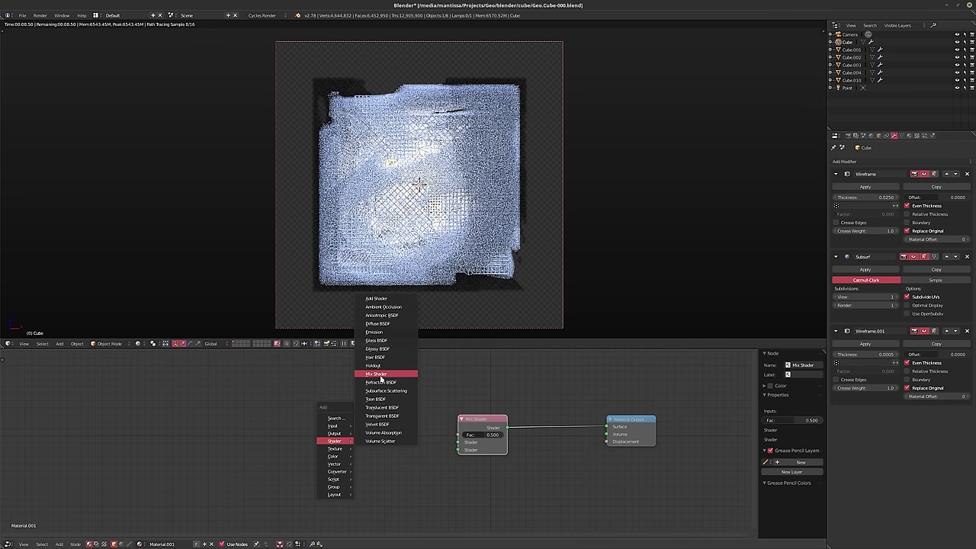
left_click(377, 324)
left_click(356, 425)
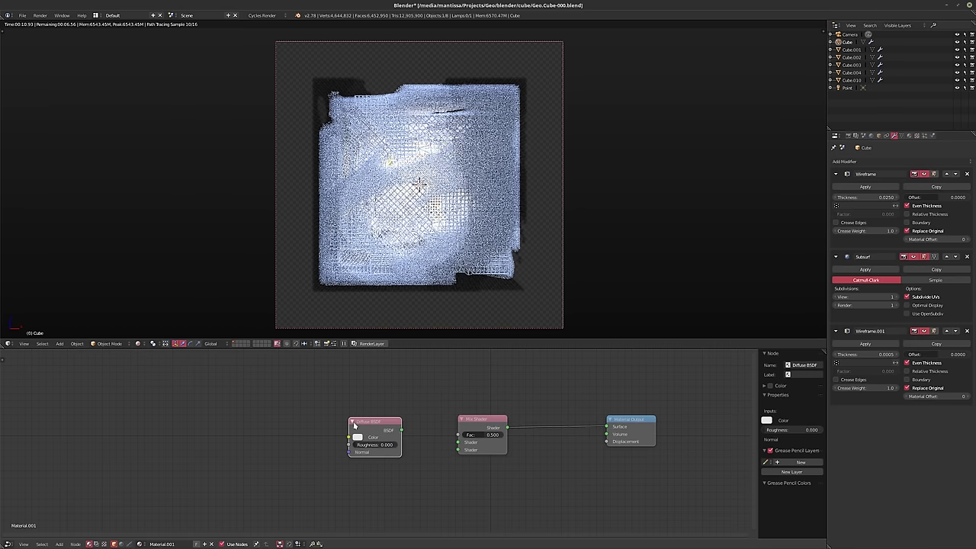
left_click_drag(400, 431, 458, 442)
Darken the Diffuse BSDF's colour to near black and shift the node slightly away from the Mix Shader
left_click(357, 436)
left_click_drag(413, 340, 413, 384)
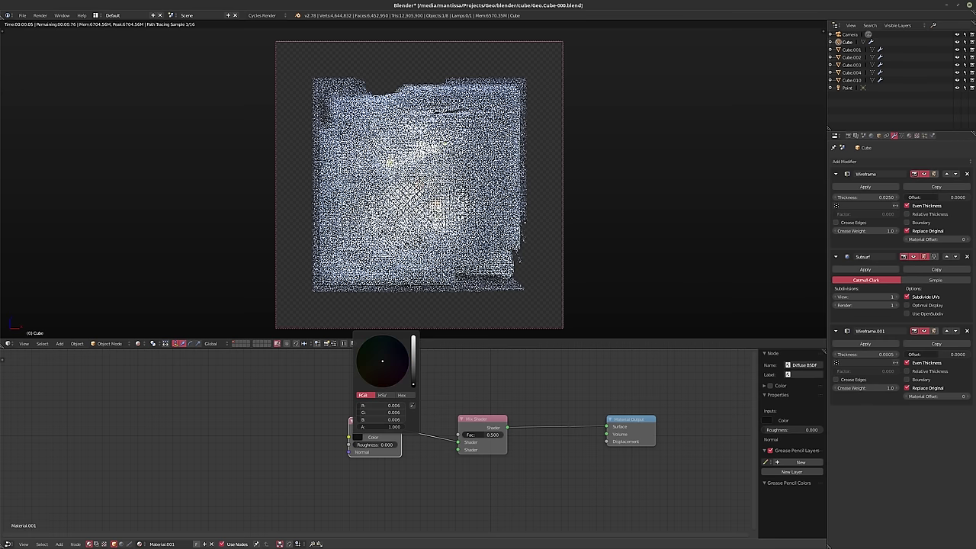
left_click_drag(413, 383, 412, 381)
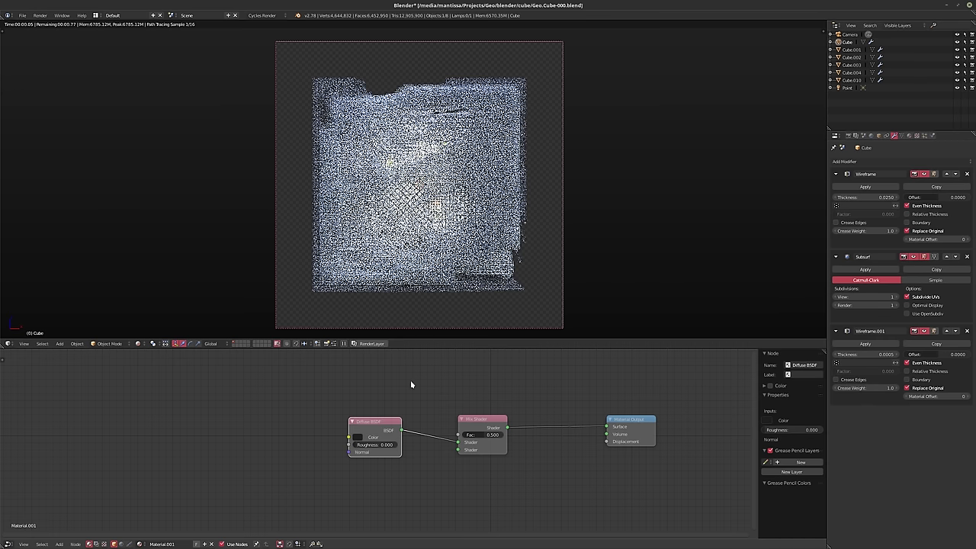
left_click_drag(370, 427, 360, 436)
Add a Glossy BSDF below the Diffuse BSDF and connect it to the Mix Shader's second Shader input
middle_click_drag(455, 463, 470, 435)
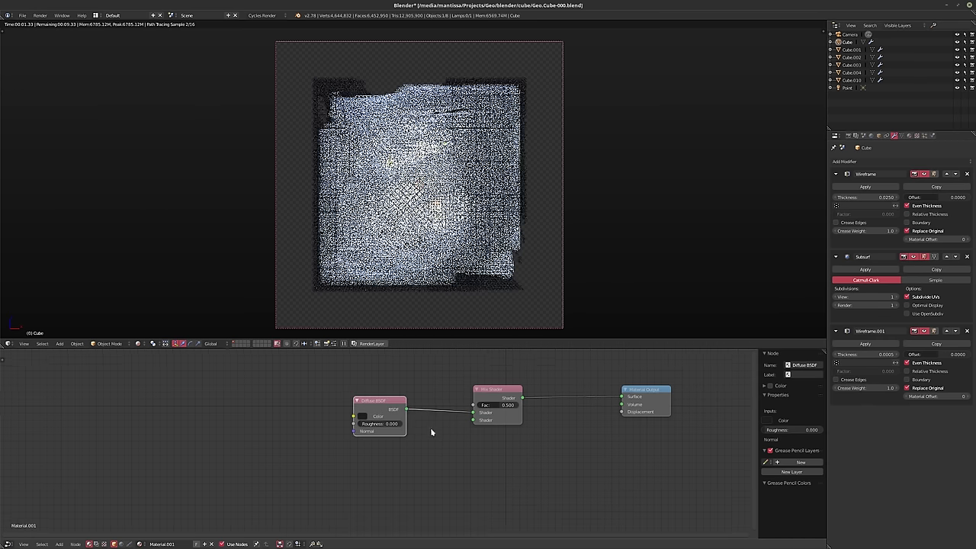
key("shift+a")
mouse_move(364, 471)
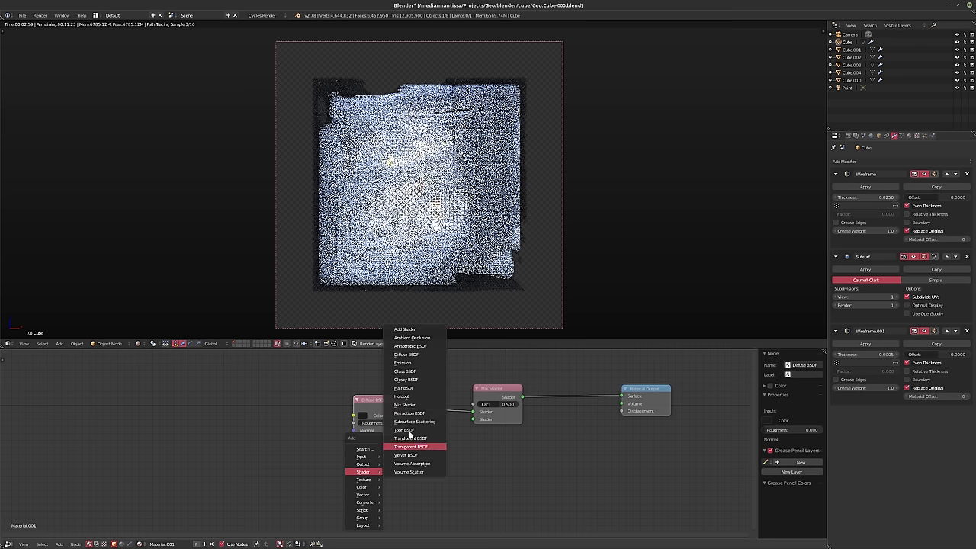
left_click(406, 378)
left_click(352, 445)
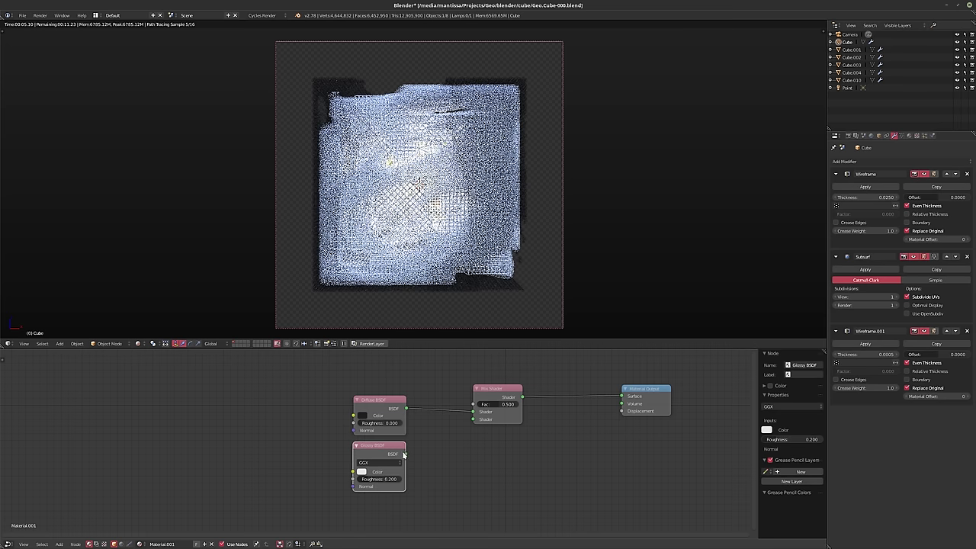
left_click_drag(405, 453, 475, 421)
Add a Layer Weight node above the shaders and connect its Fresnel output to the Mix Shader's Fac input
middle_click_drag(442, 445, 444, 463)
key("shift+a")
mouse_move(345, 361)
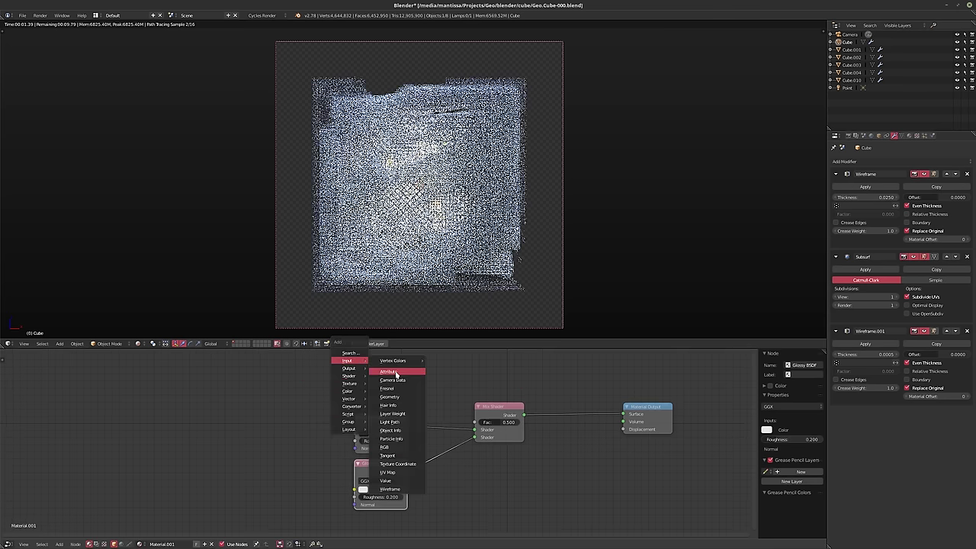
left_click(393, 413)
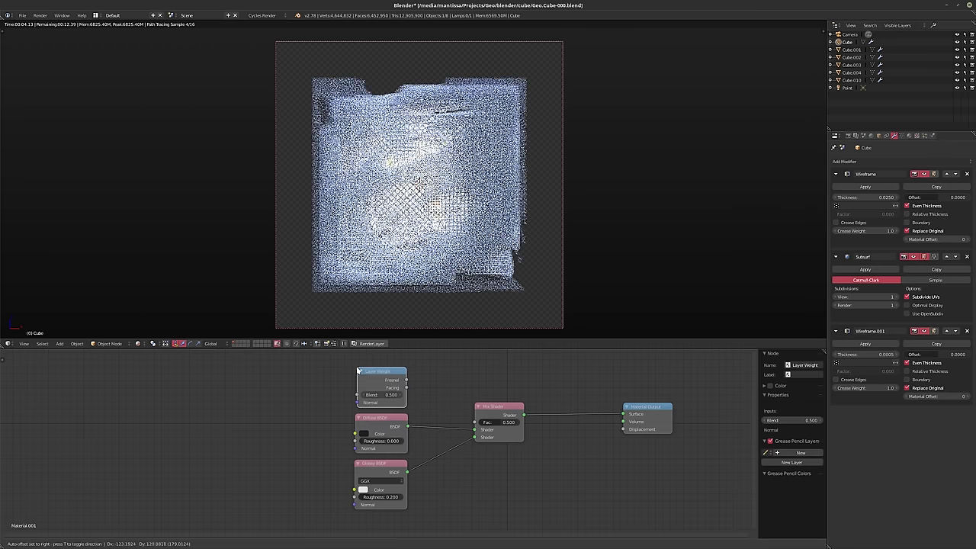
left_click(357, 369)
left_click_drag(406, 380, 474, 424)
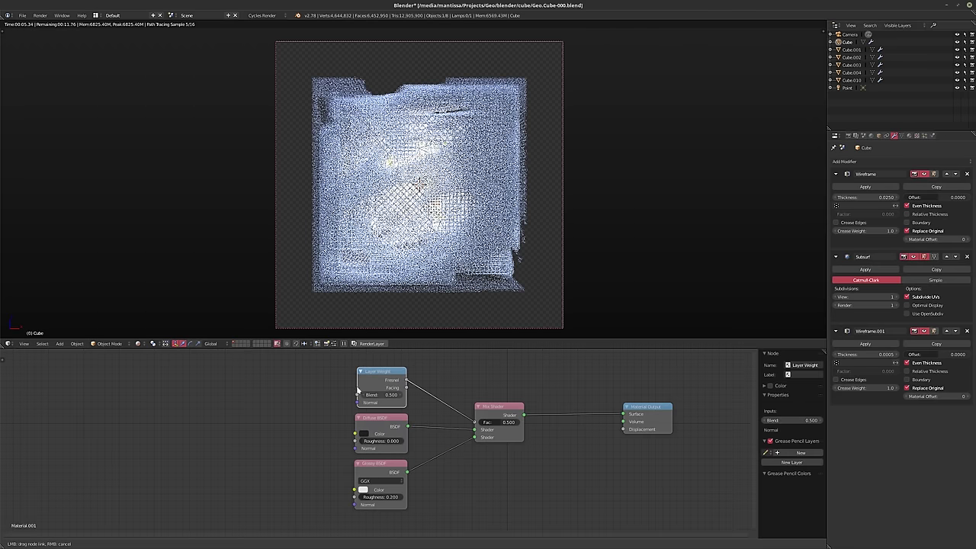
Set the Layer Weight node's Blend value to 0.25
double_click(376, 393)
type("0.25")
key("Return")
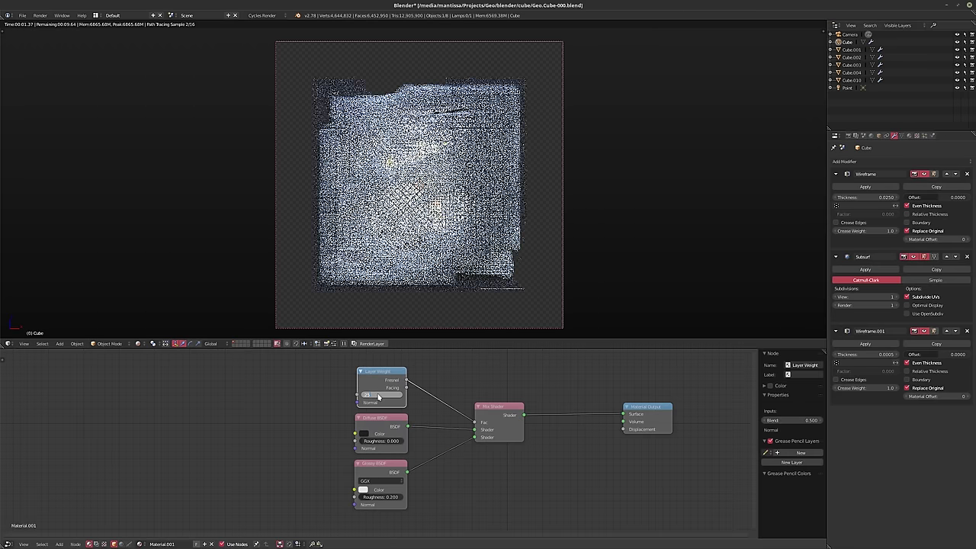
scroll(308, 410, "up", 2)
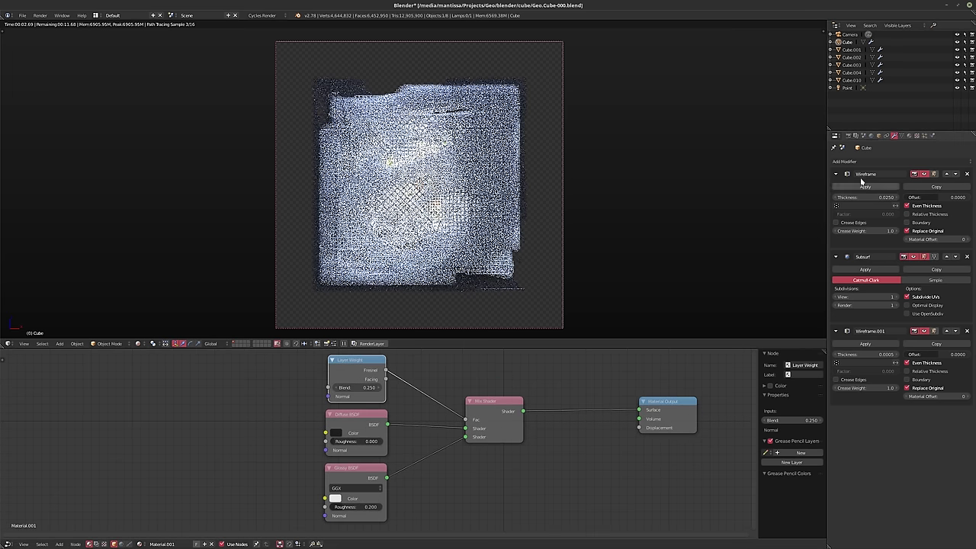
Set the world's environment texture background strength to 0.5
left_click(871, 136)
left_click(928, 279)
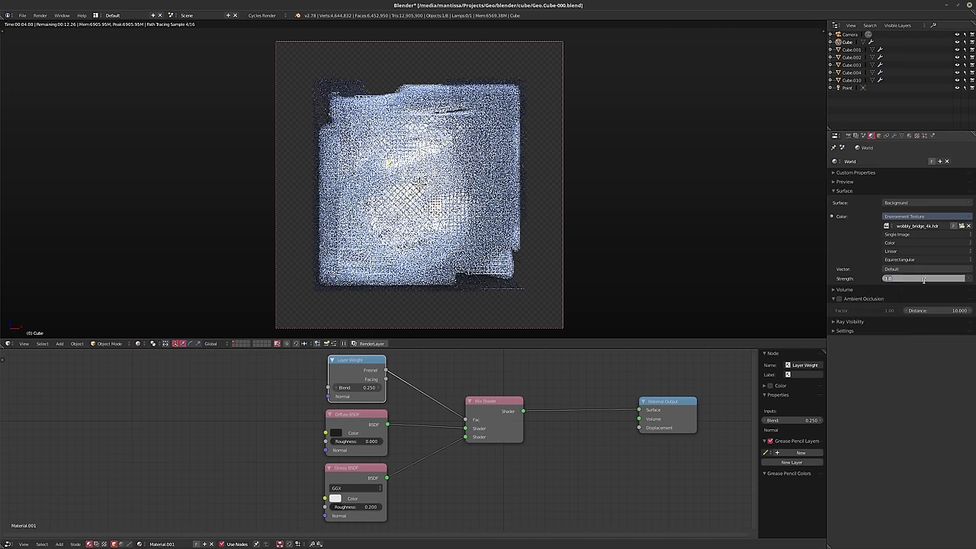
type(".5")
key("Return")
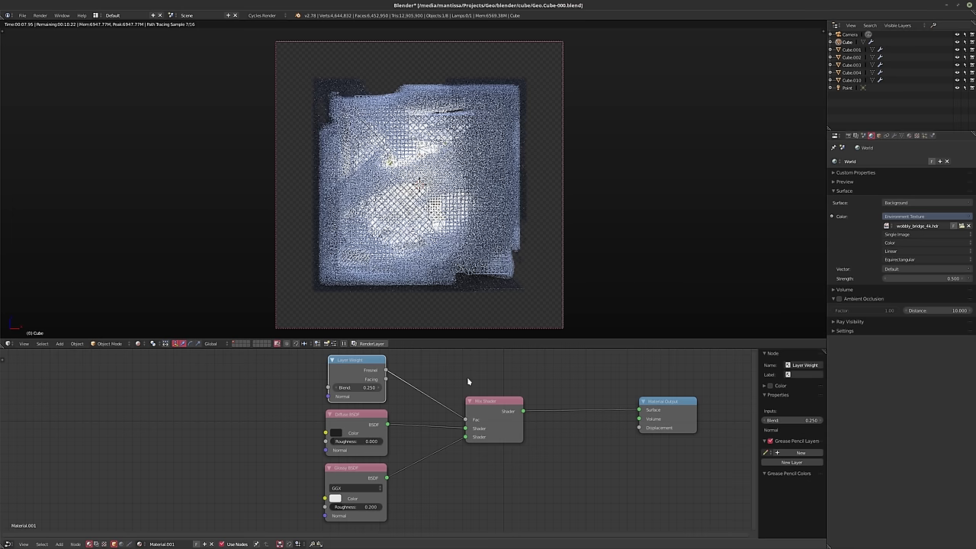
Link the Cube object's material to Cube.001, Cube.002, Cube.003 and Cube.004
left_click(854, 79)
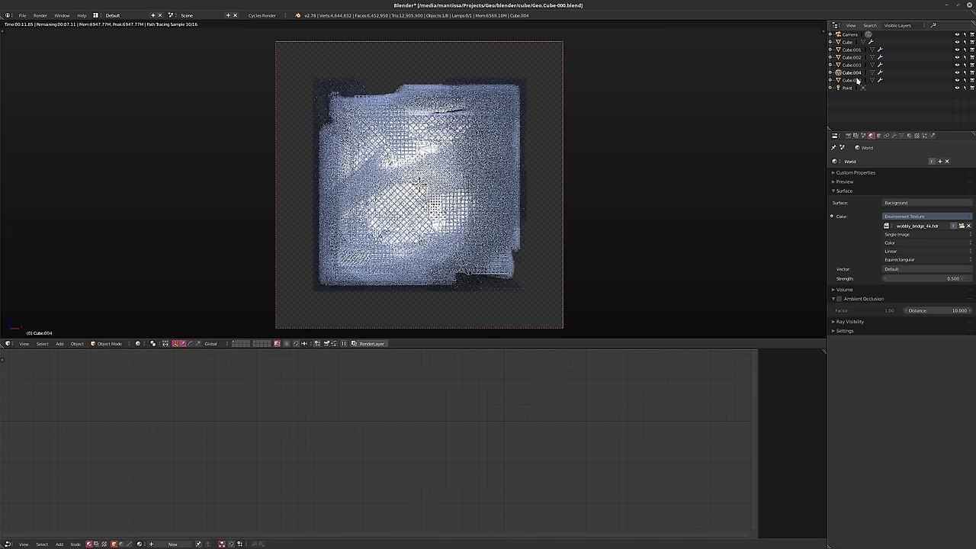
left_click(856, 50)
left_click(849, 42, "ctrl")
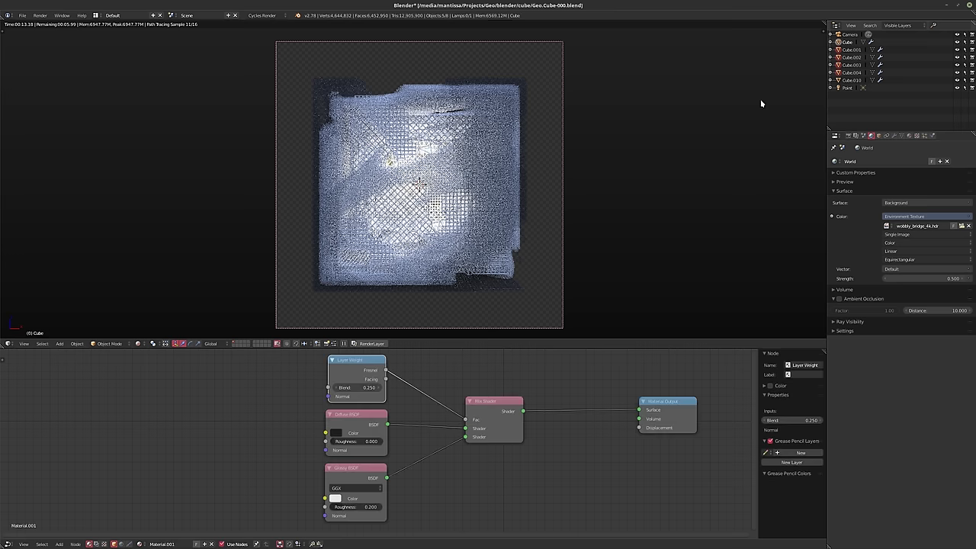
key("ctrl+l")
mouse_move(561, 163)
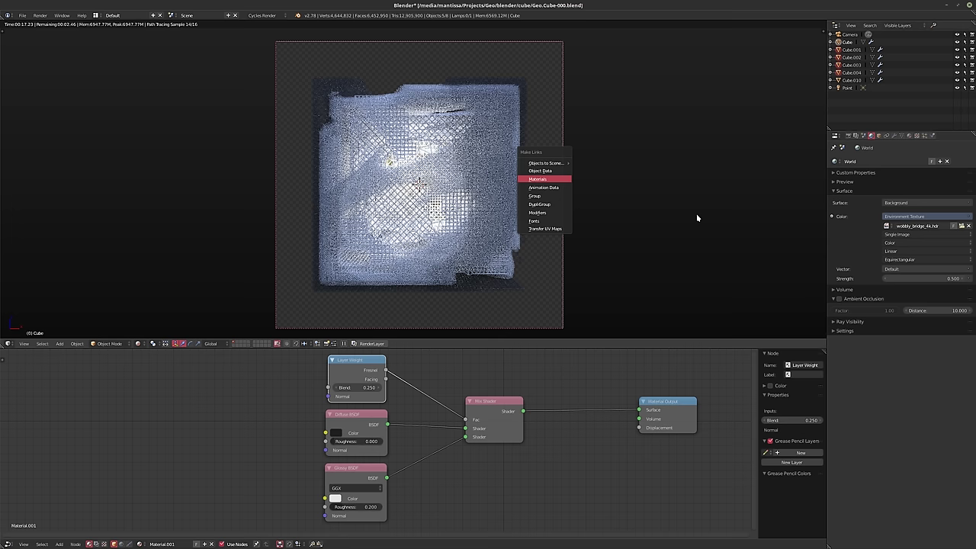
key("Return")
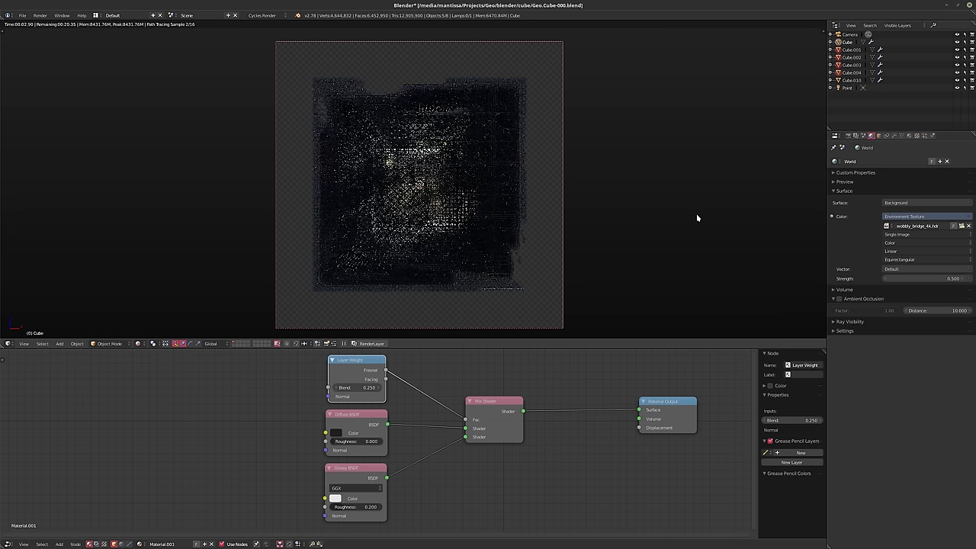
Set the Layer Weight node's Blend value to 0.15 in the shared dark material
left_click(359, 390)
type("15")
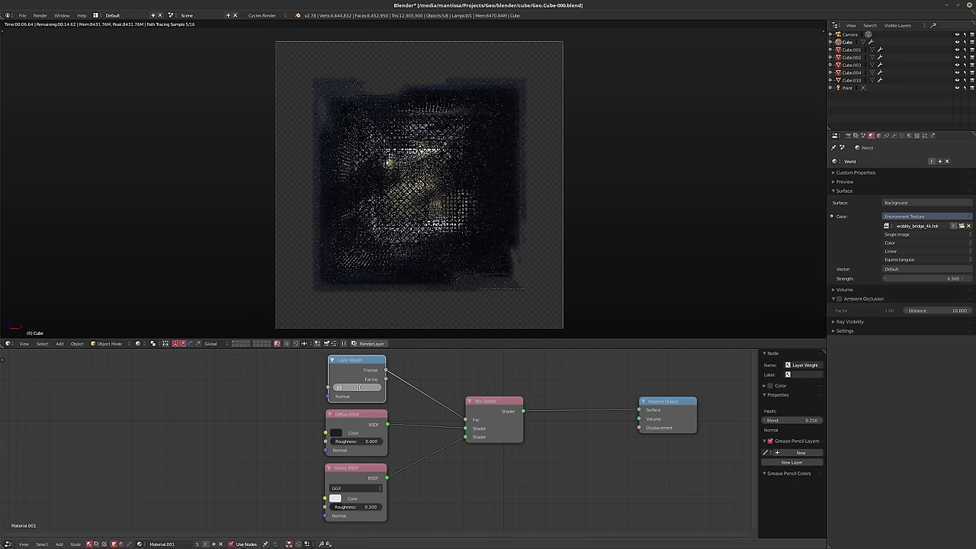
key("Return")
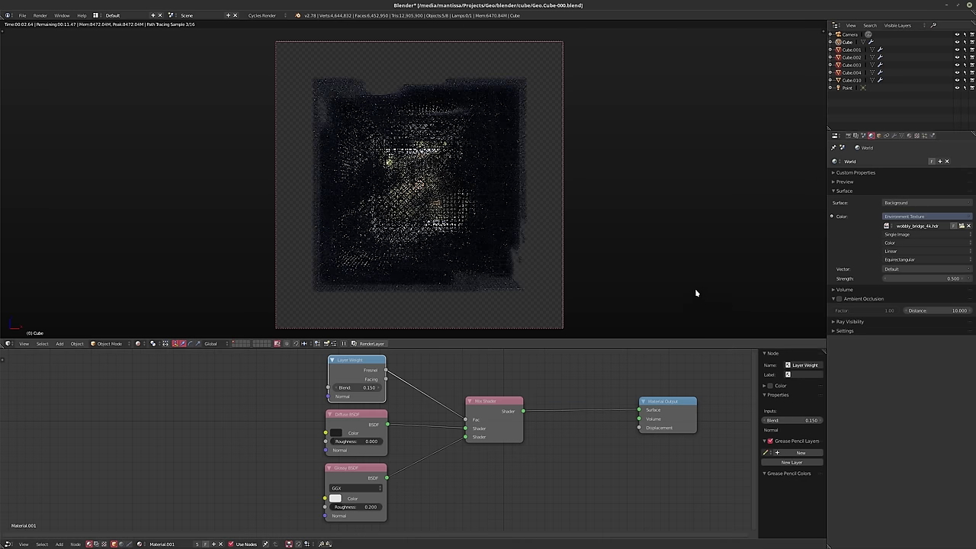
Change the Cycles sampling integrator to Path Tracing
left_click(847, 135)
left_click(849, 402)
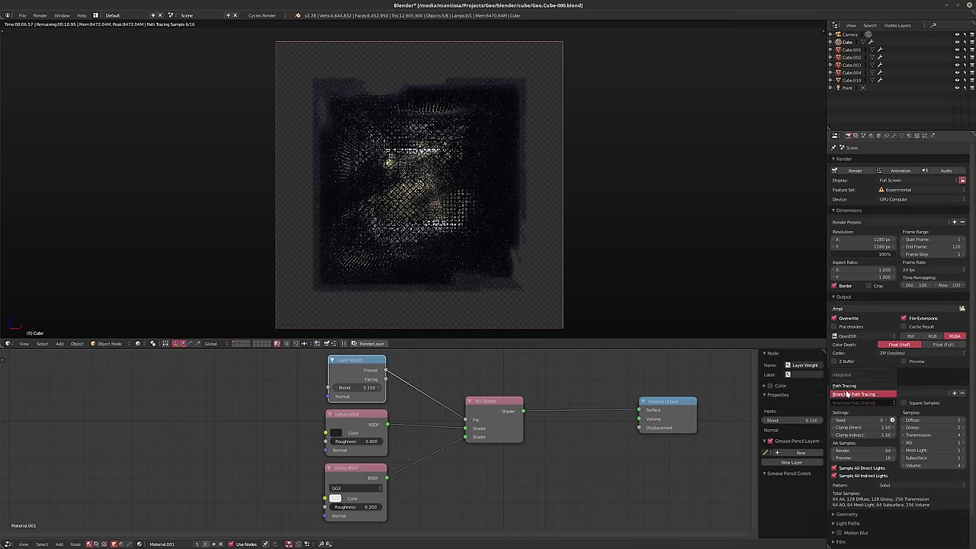
left_click(845, 387)
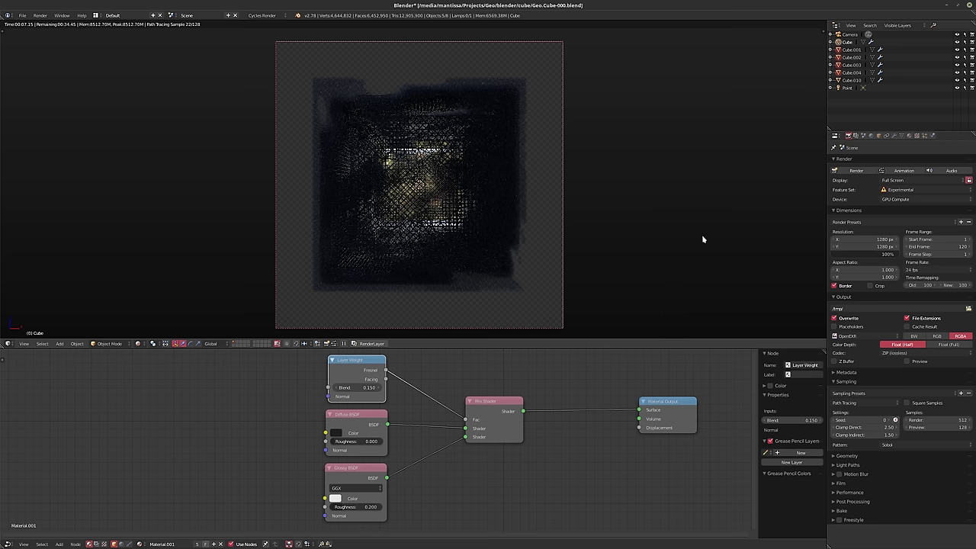
Set the central point lamp's size to 0.25
left_click(847, 88)
left_click(893, 135)
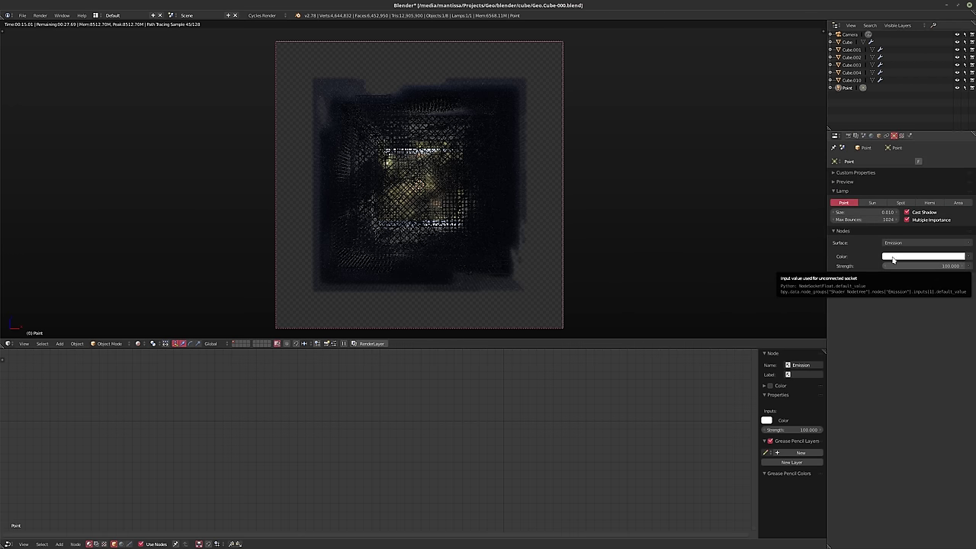
left_click(862, 212)
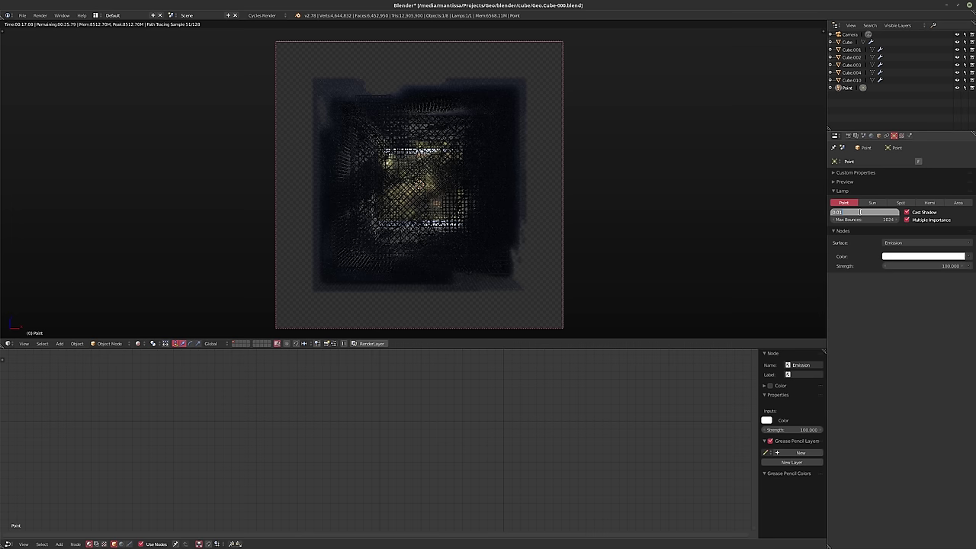
key("BackSpace")
type(".25")
key("Return")
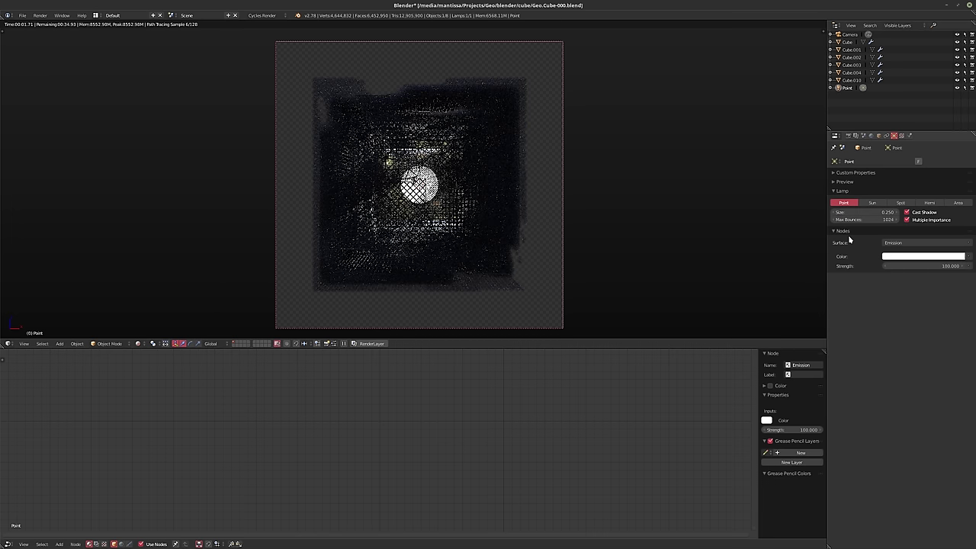
Set the IOR of Cube.010's Glass BSDF to 2.5
left_click(851, 80)
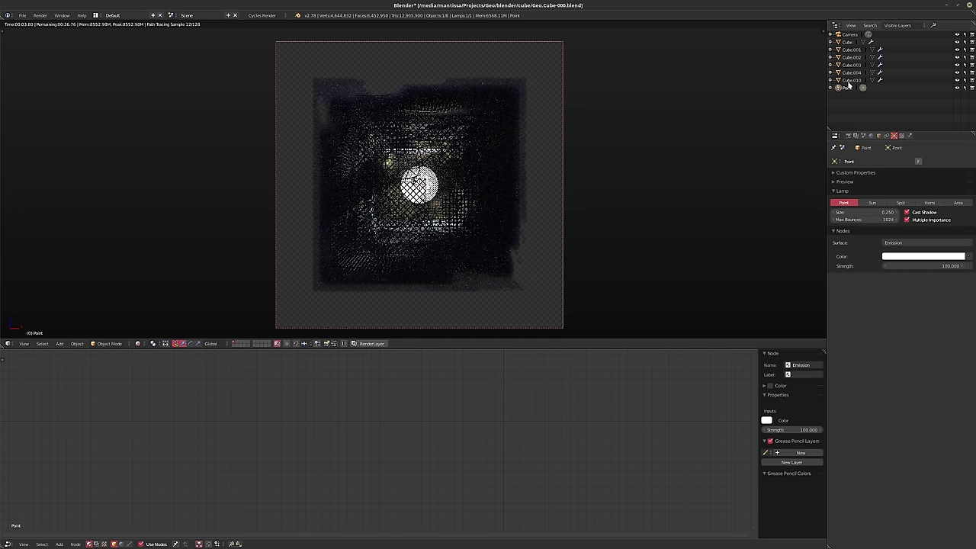
left_click(502, 430)
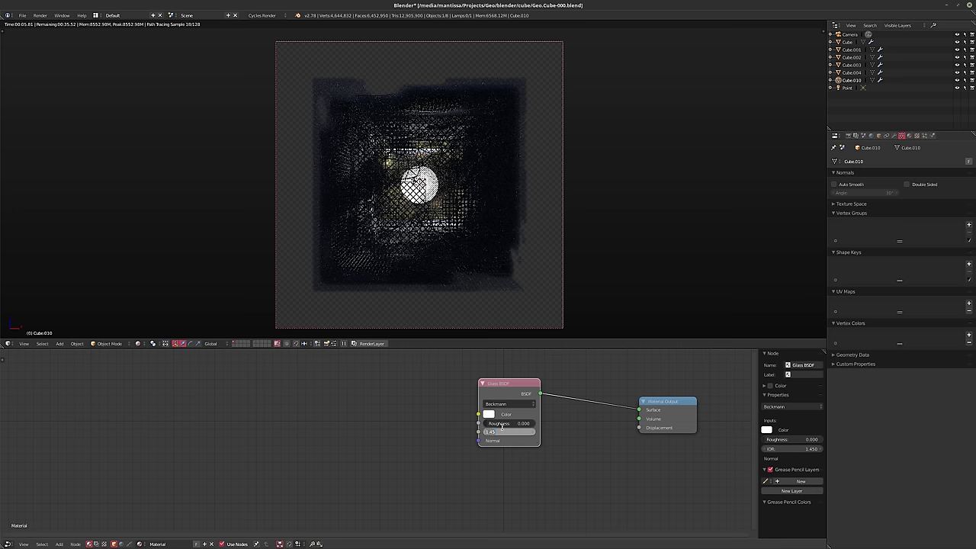
type("2.5")
key("Return")
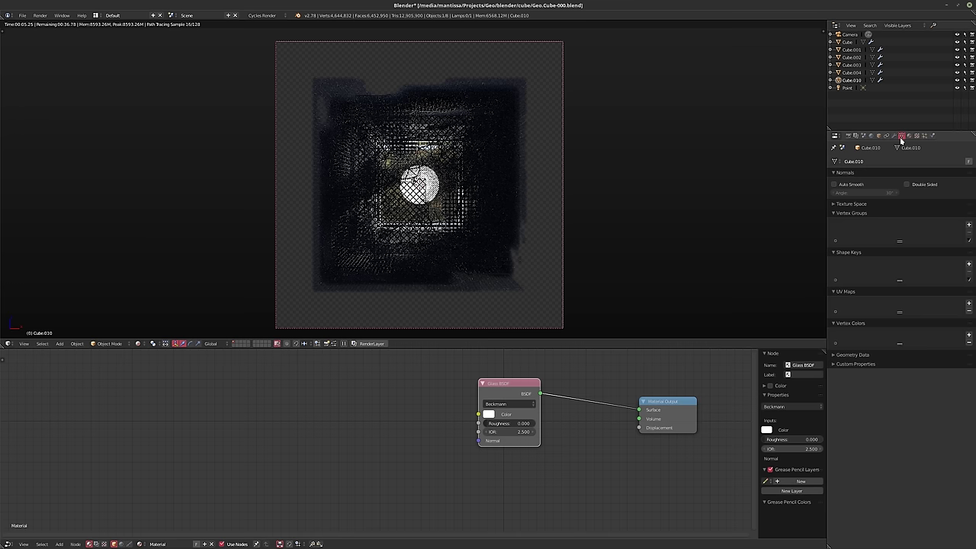
Convert the central point lamp to an Area lamp
left_click(848, 87)
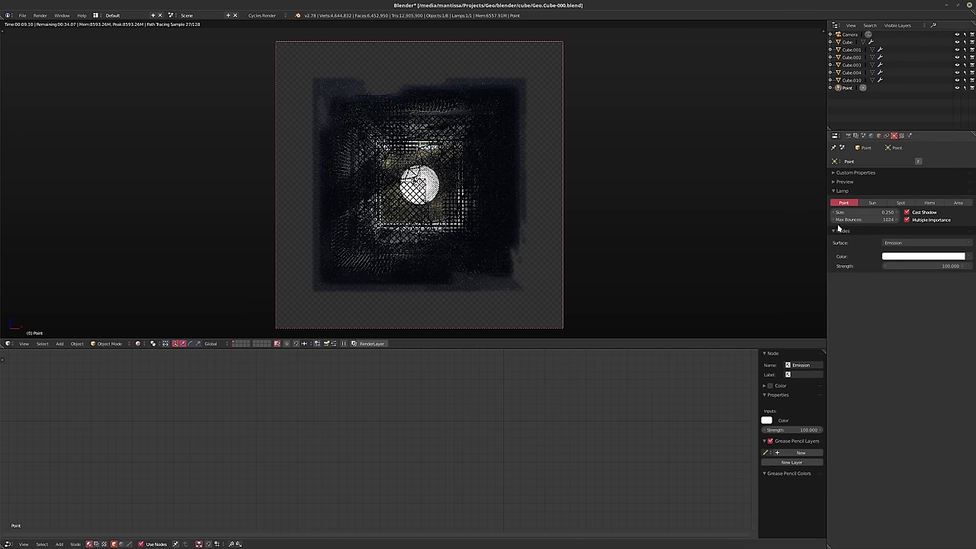
left_click(835, 181)
left_click(835, 181)
left_click(954, 204)
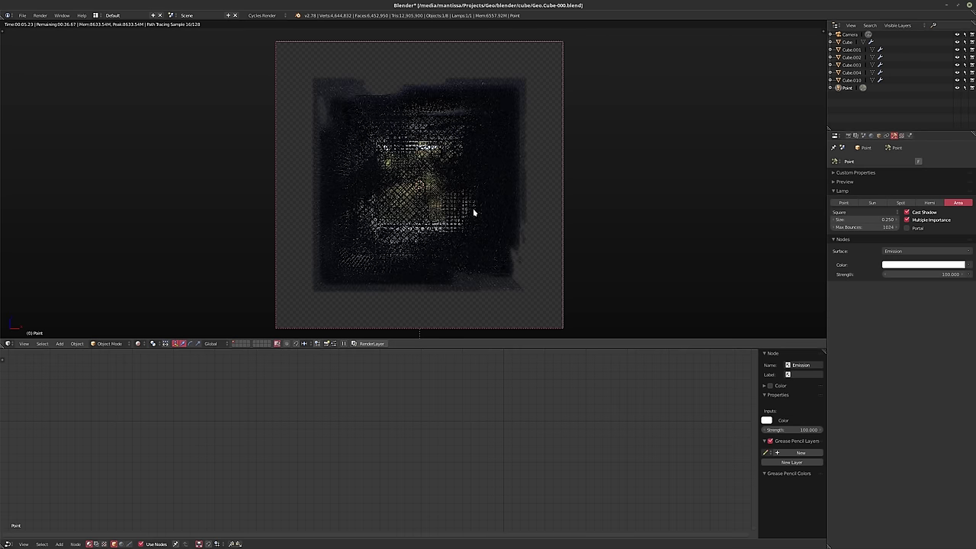
key("r")
key("x")
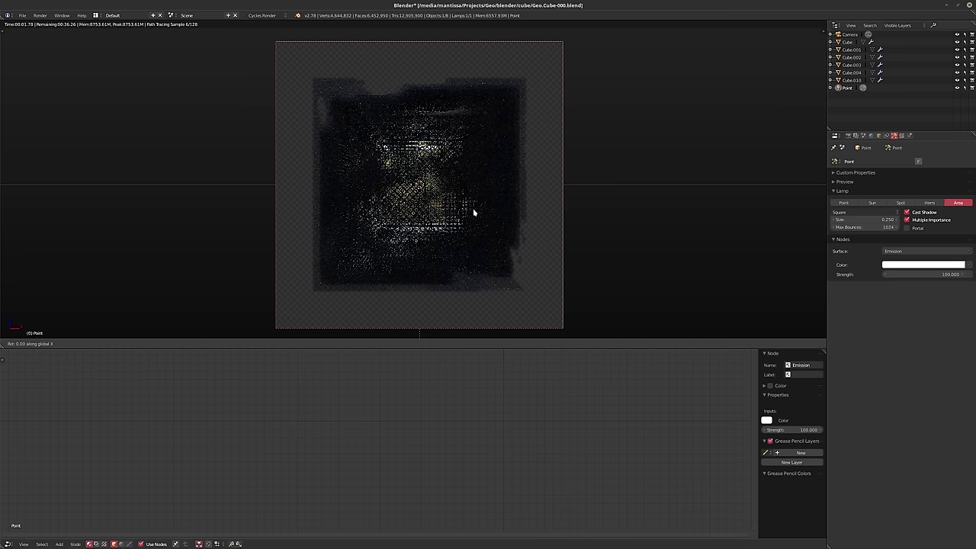
key("shift+z")
key("shift+z")
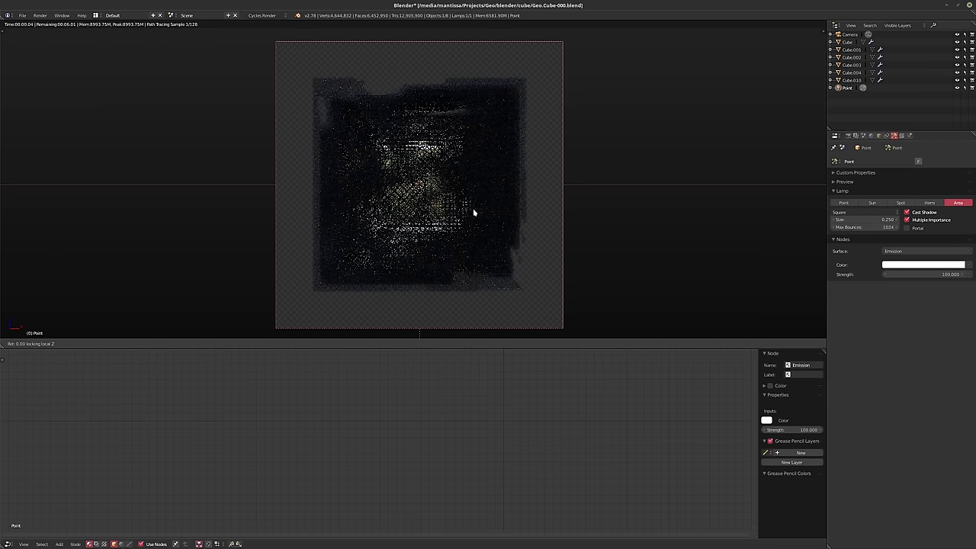
right_click(473, 209)
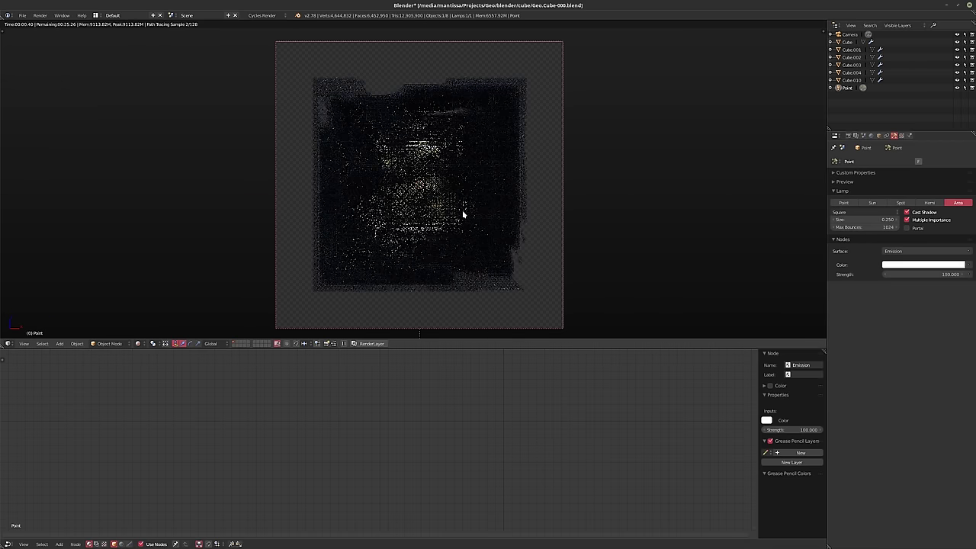
Leave the rendered preview for wireframe shading and rotate the area lamp -80 degrees about the global X axis
key("shift+z")
mouse_move(453, 220)
middle_mouse_down()
mouse_move(534, 238)
mouse_move(452, 239)
middle_mouse_up()
scroll(521, 237, "down", 4)
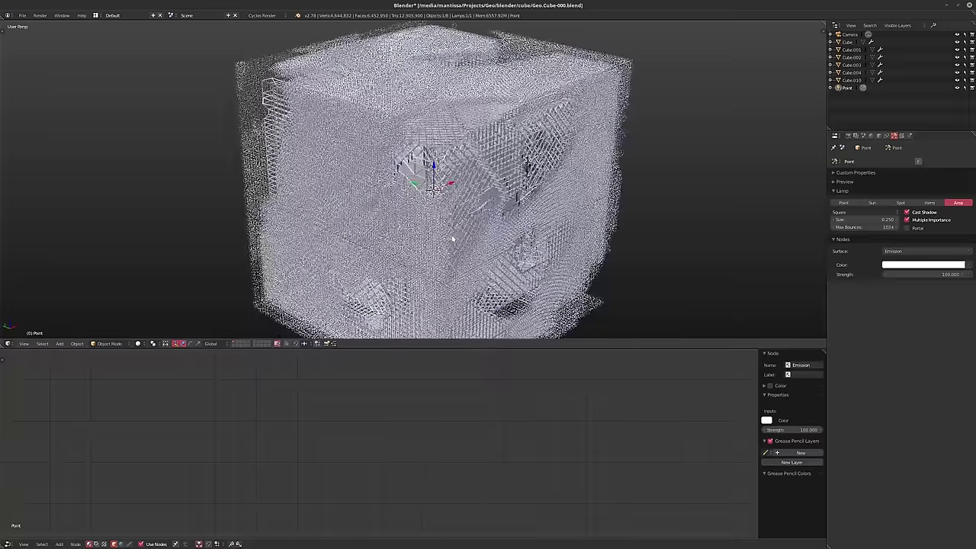
key("shift+z")
key("r")
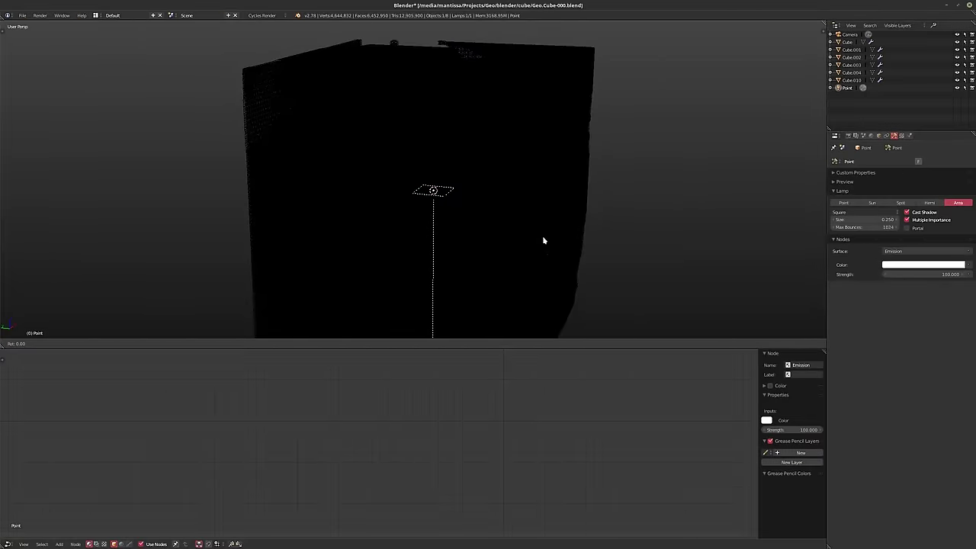
key("x")
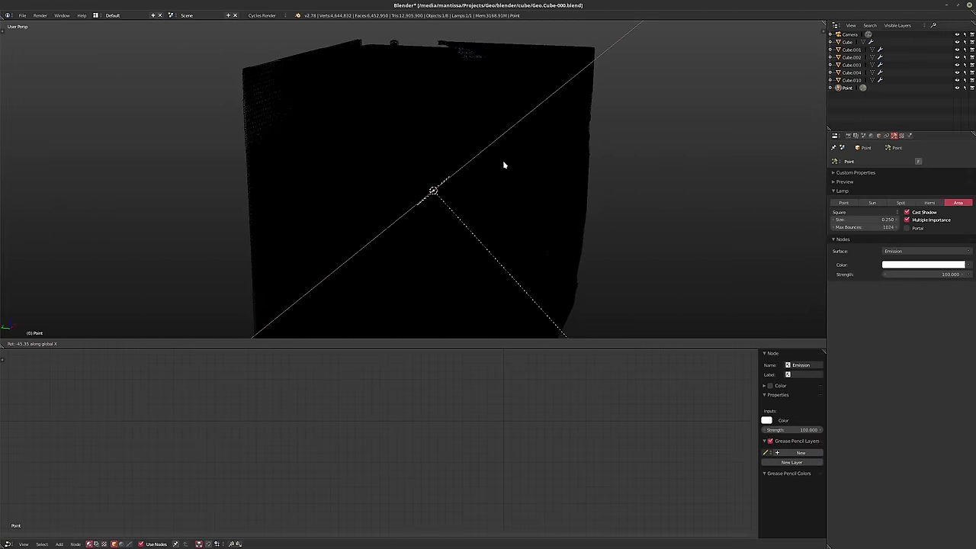
type("-80")
key("Return")
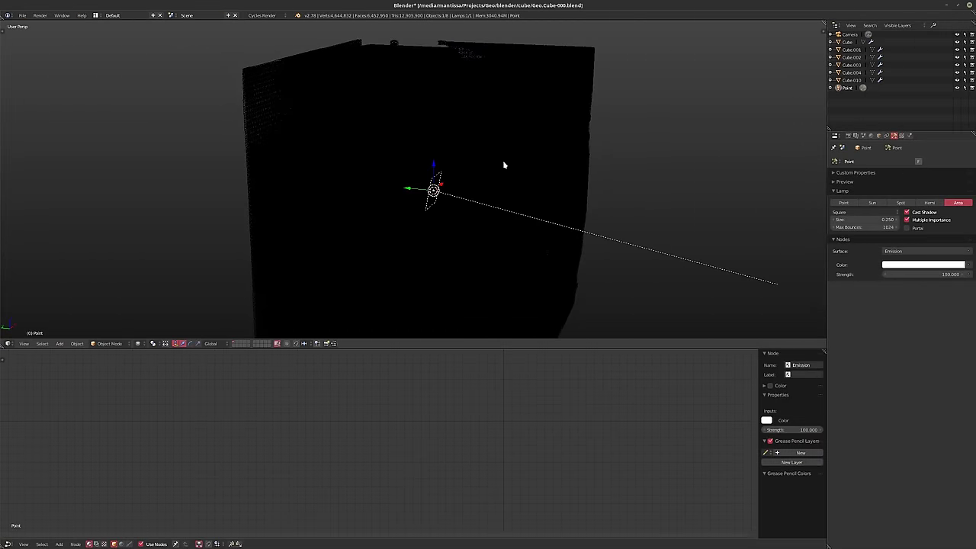
middle_click_drag(503, 162, 447, 185)
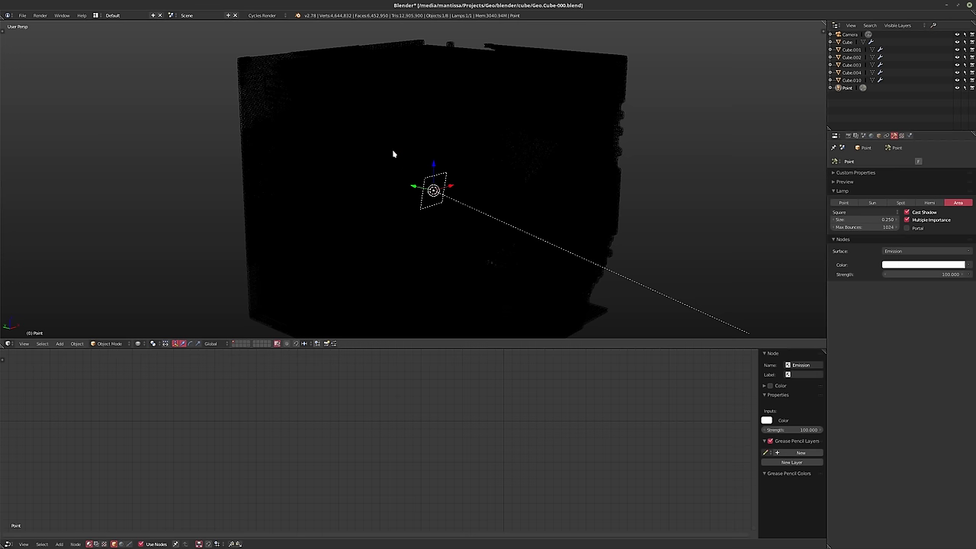
Clear the area lamp's rotation, rotate it 90 degrees about the global X axis, and return to the camera view
key("alt+r")
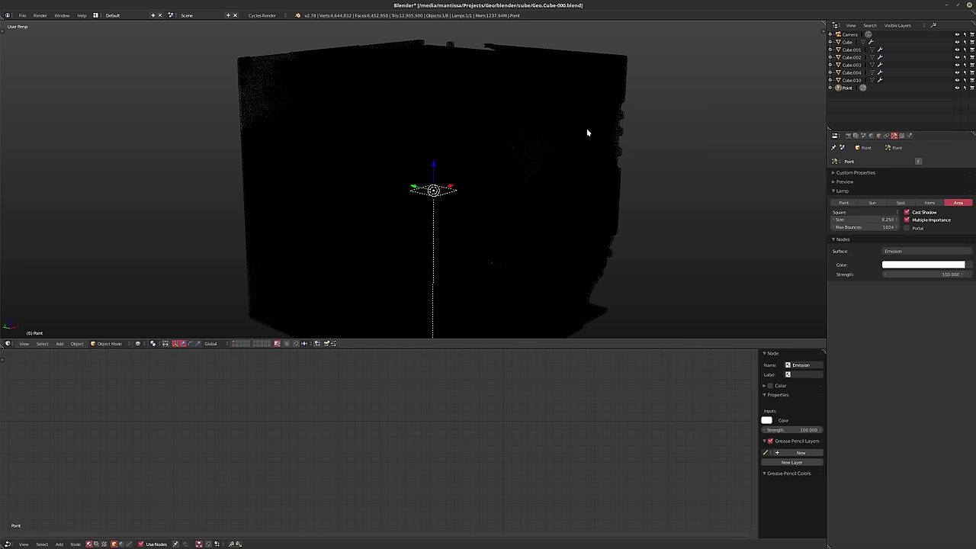
type("rx")
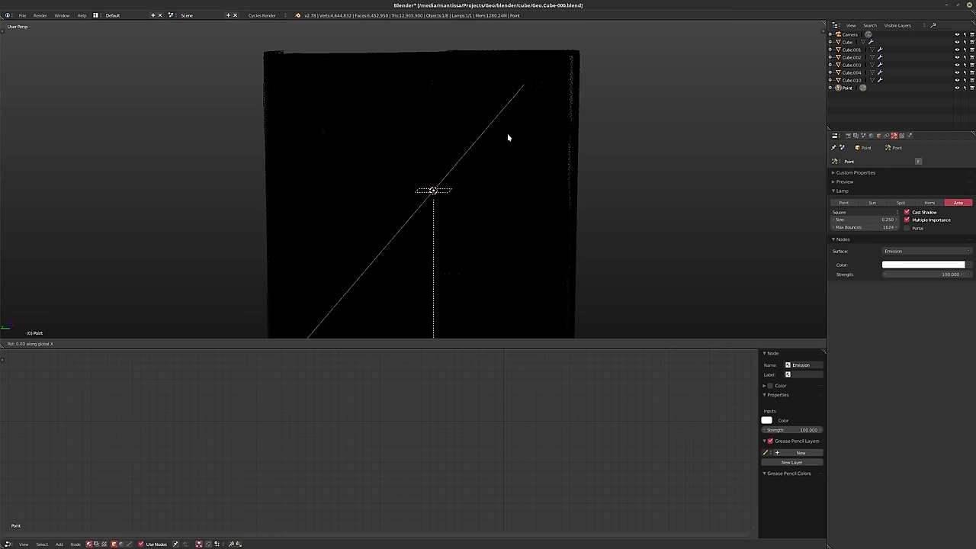
type("90")
key("Return")
middle_click_drag(507, 136, 450, 218)
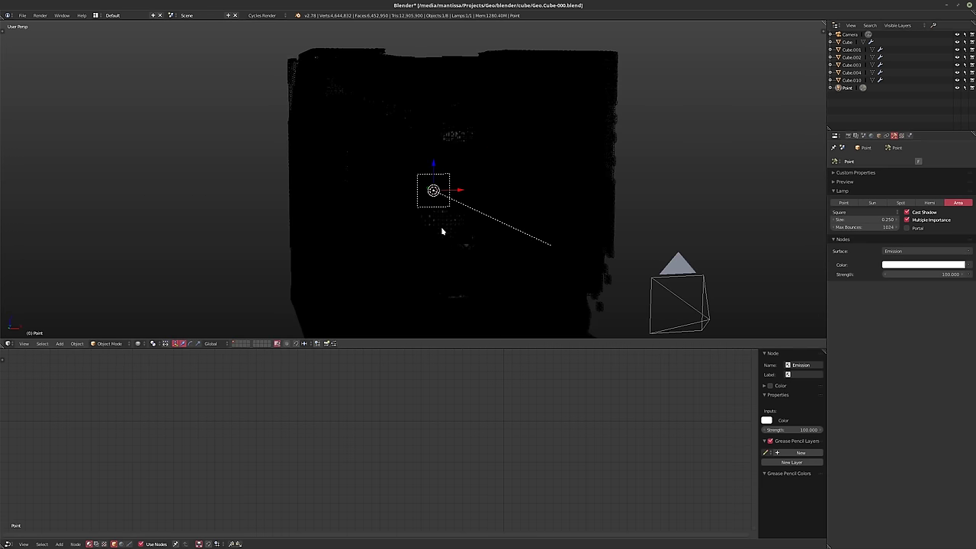
key("KP_0")
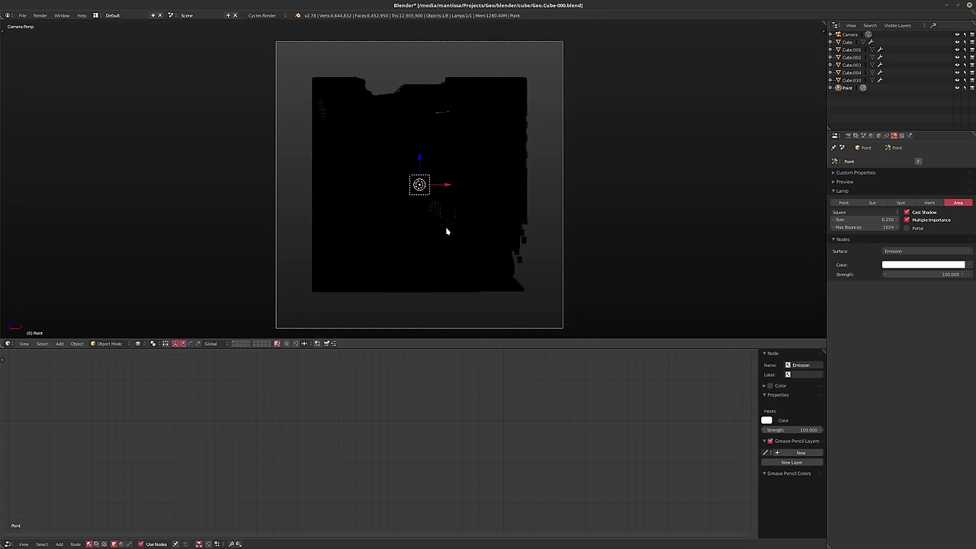
Set the area lamp's size to 0.5 and switch the viewport to solid shading
left_click(870, 218)
key("BackSpace")
type(".5")
key("Return")
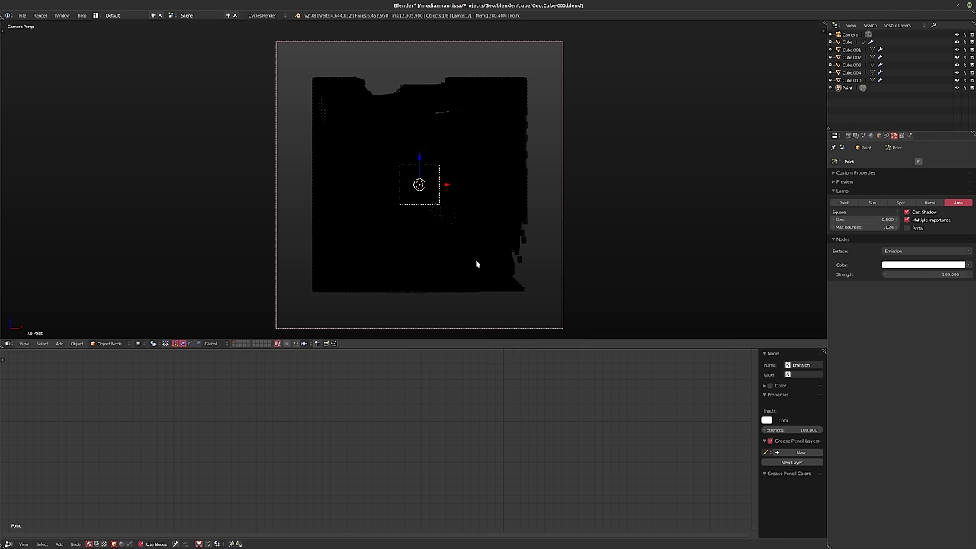
key("shift+z")
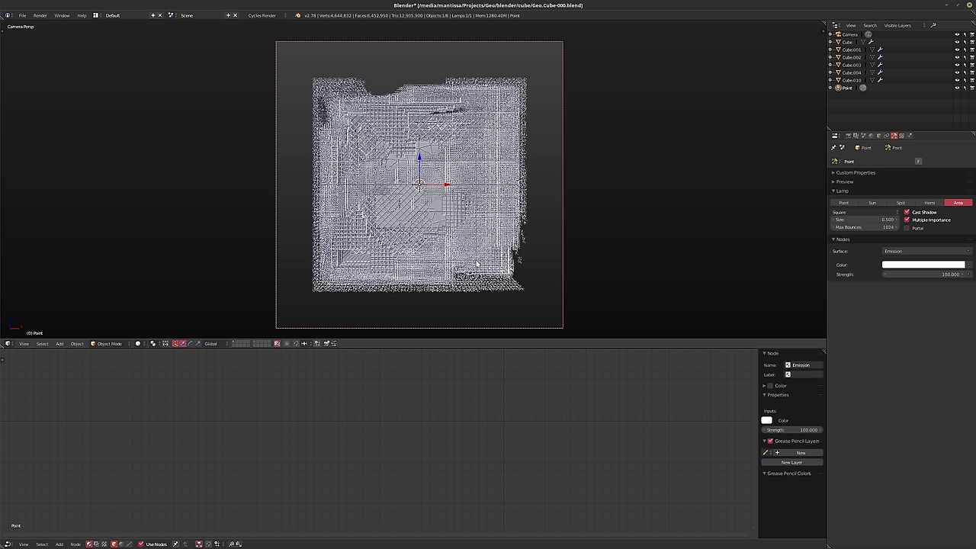
Set the area lamp's size to 0.65 and display the rendered preview
left_click(873, 219)
type("0.65")
key("Return")
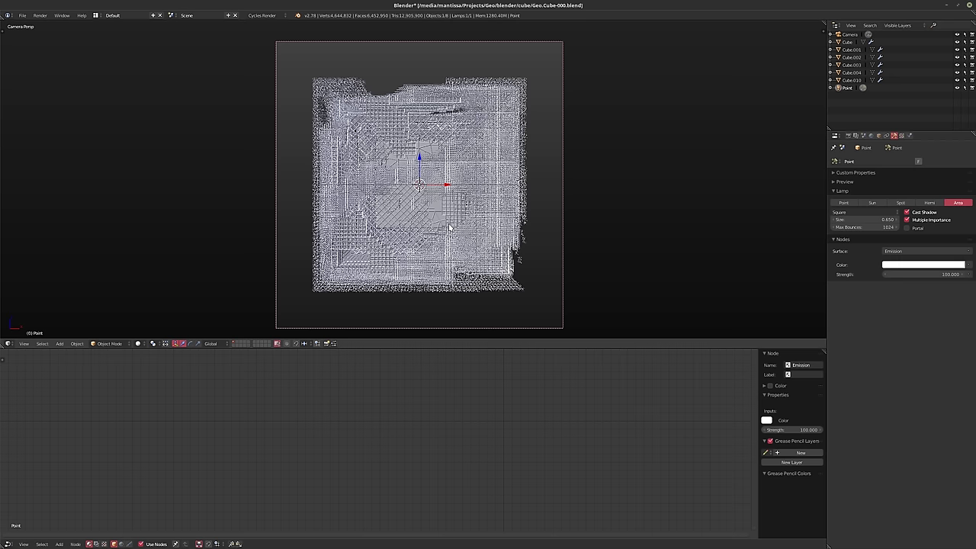
key("shift+z")
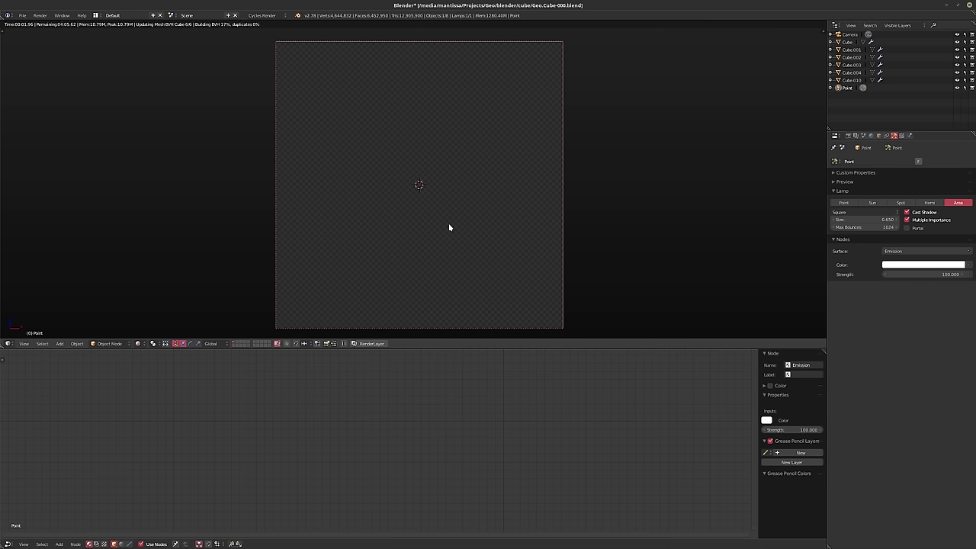
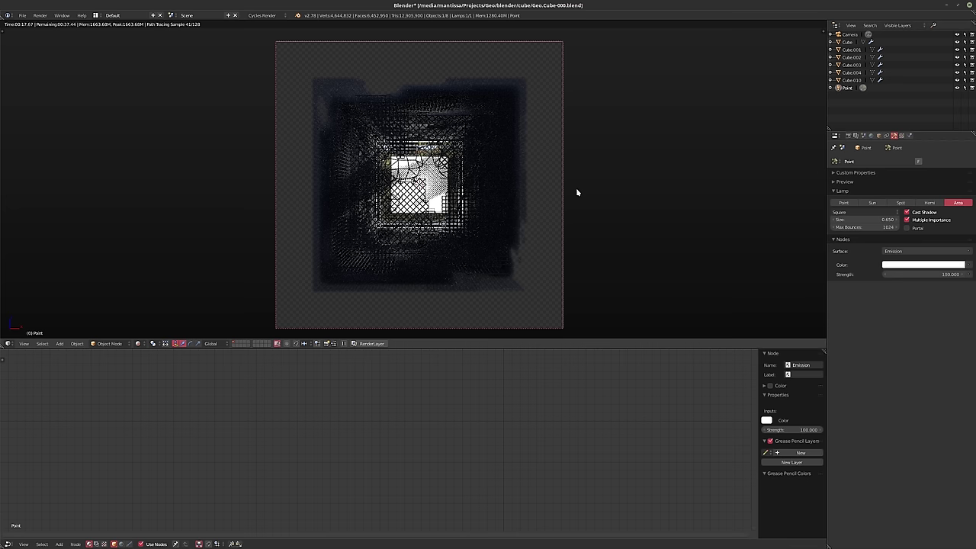
Tint the area lamp's color pale peach and set its strength to 500
left_click(914, 265)
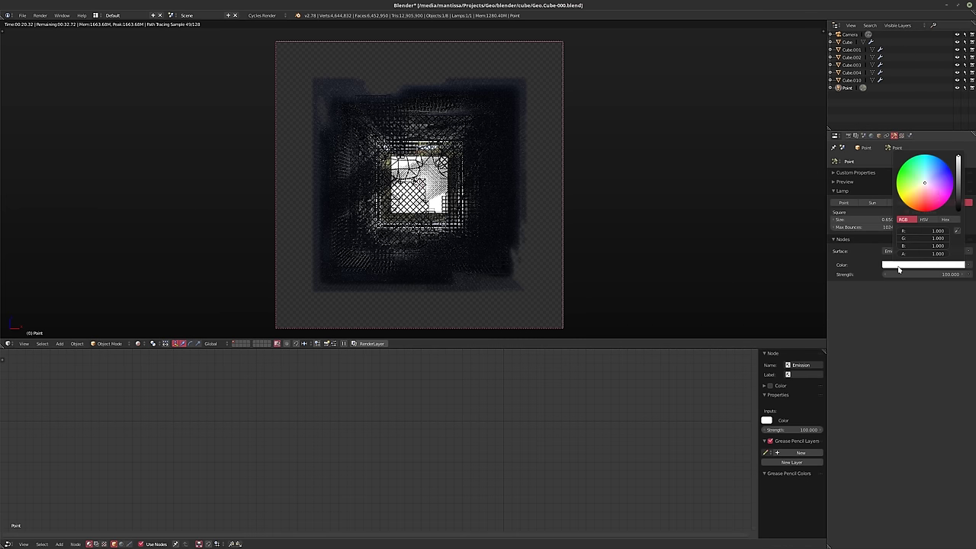
left_click(923, 190)
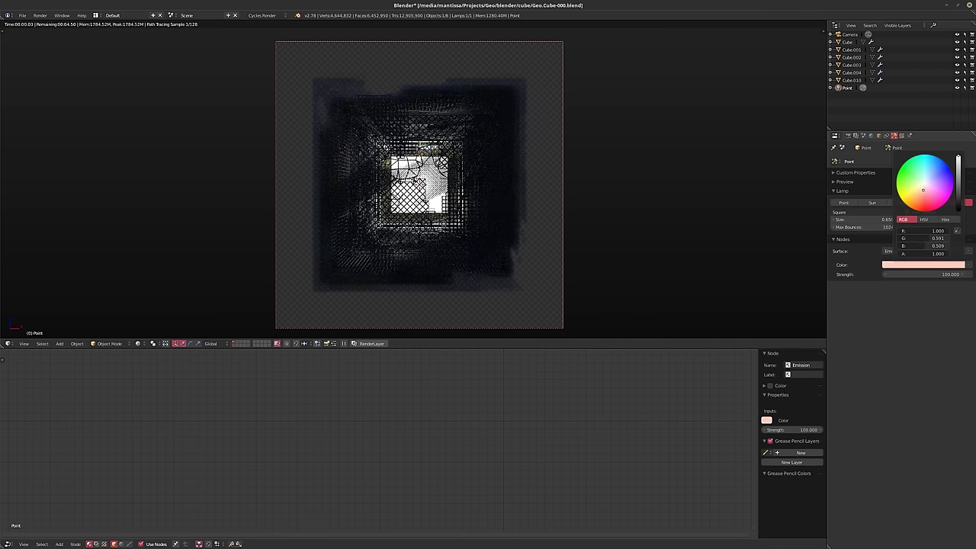
left_click(907, 274)
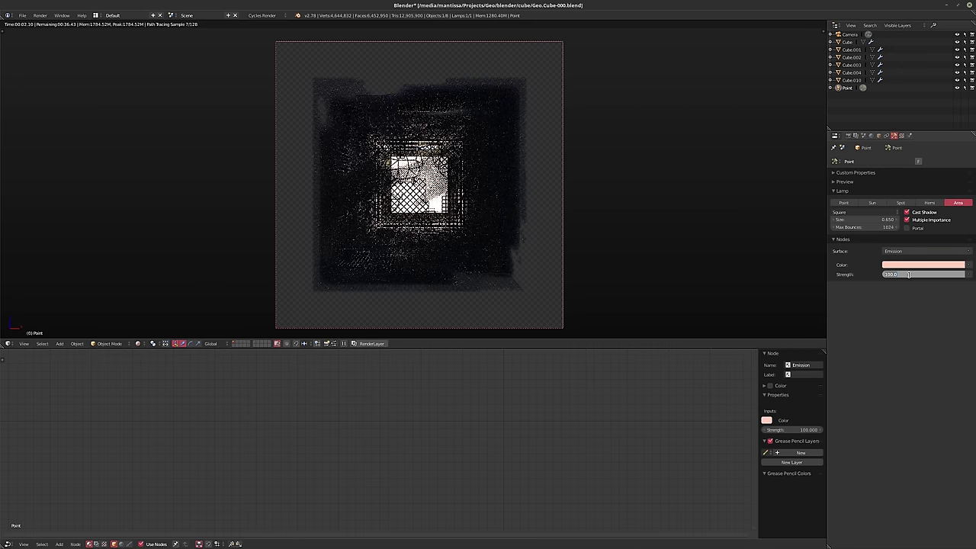
type("500")
key("Return")
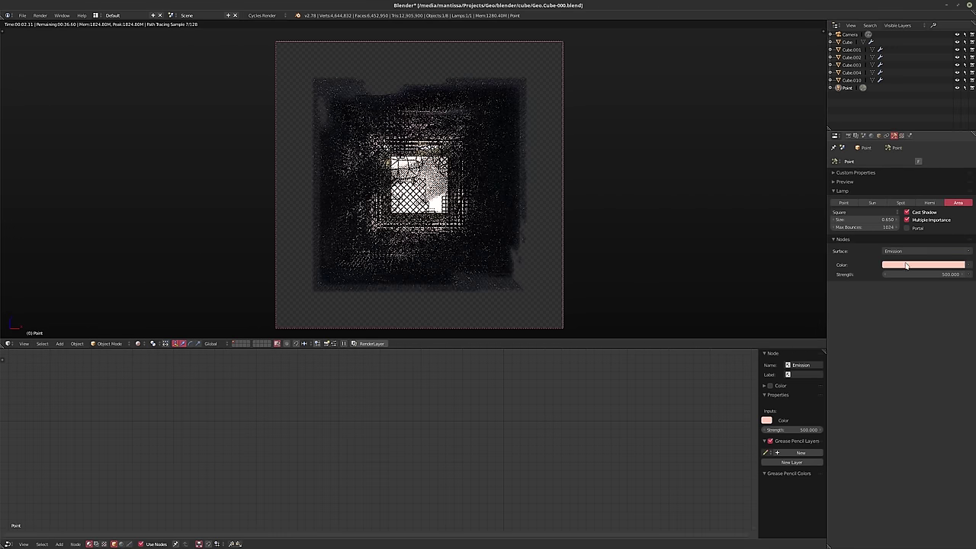
Change the area lamp's color to a saturated yellow-green, trying orange and yellow along the way
left_click(906, 264)
left_click(912, 208)
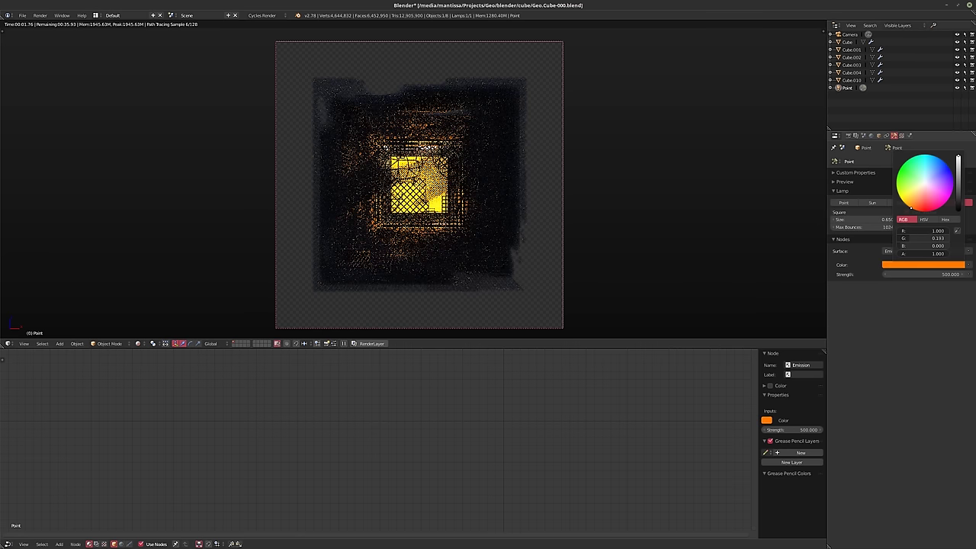
left_click(901, 196)
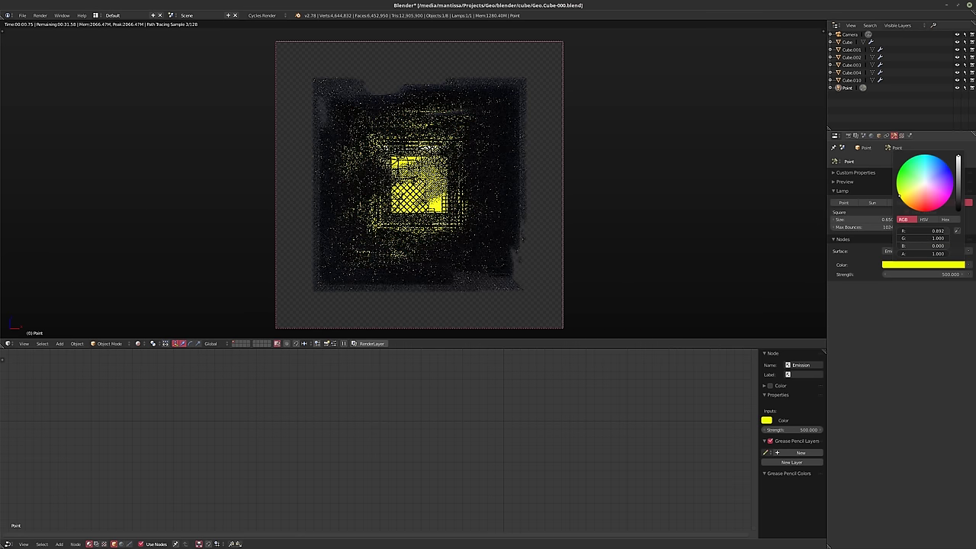
left_click_drag(900, 195, 897, 185)
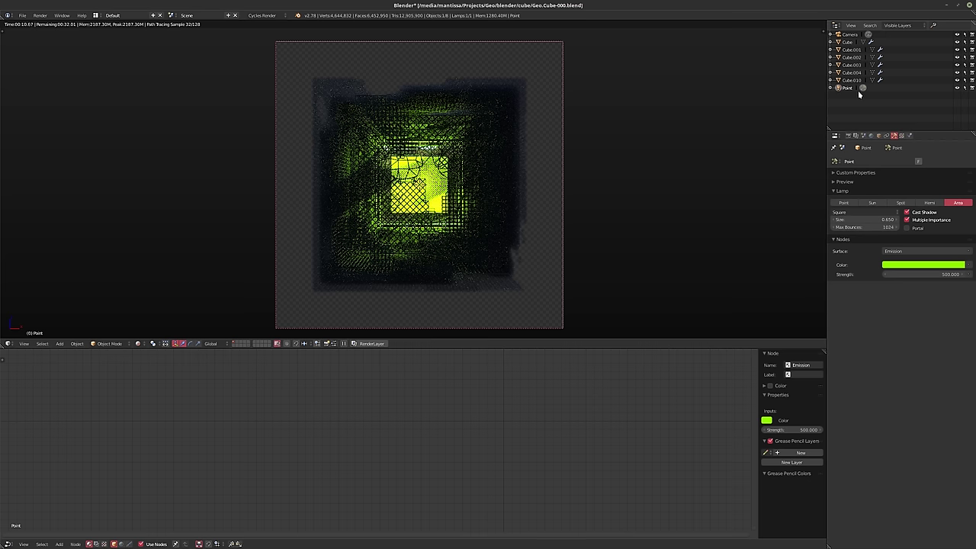
Set the thickness of Cube.001's second Wireframe modifier to 0.0025
left_click(850, 49)
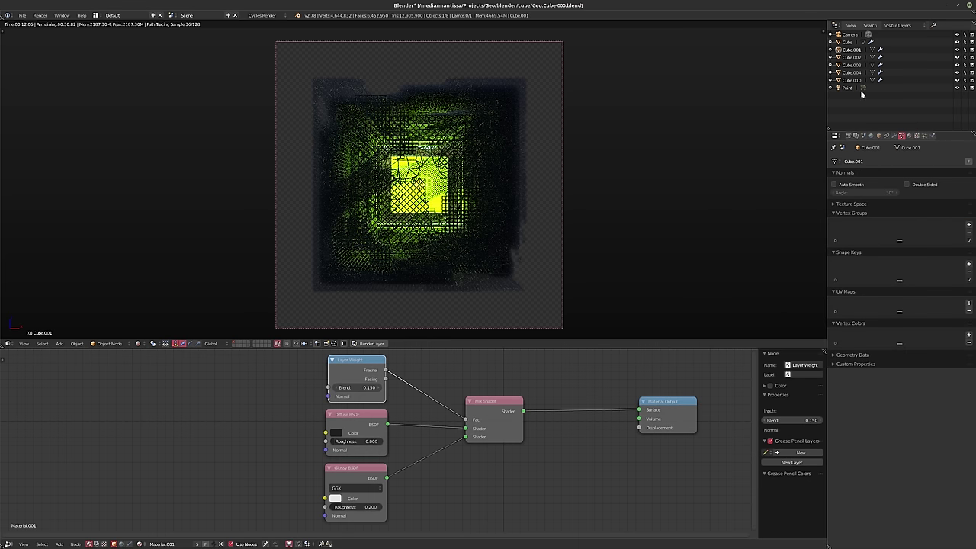
left_click(894, 135)
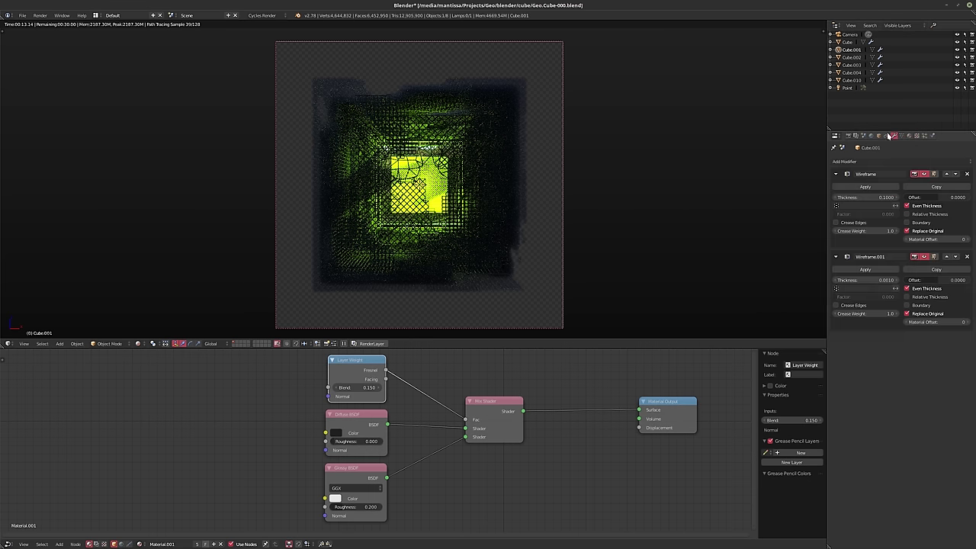
left_click(853, 281)
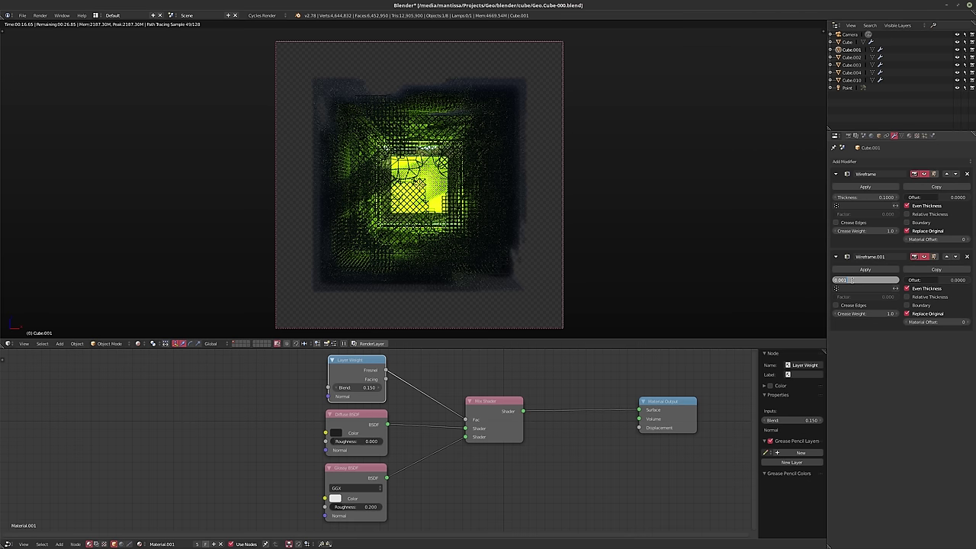
type(".00")
key("Return")
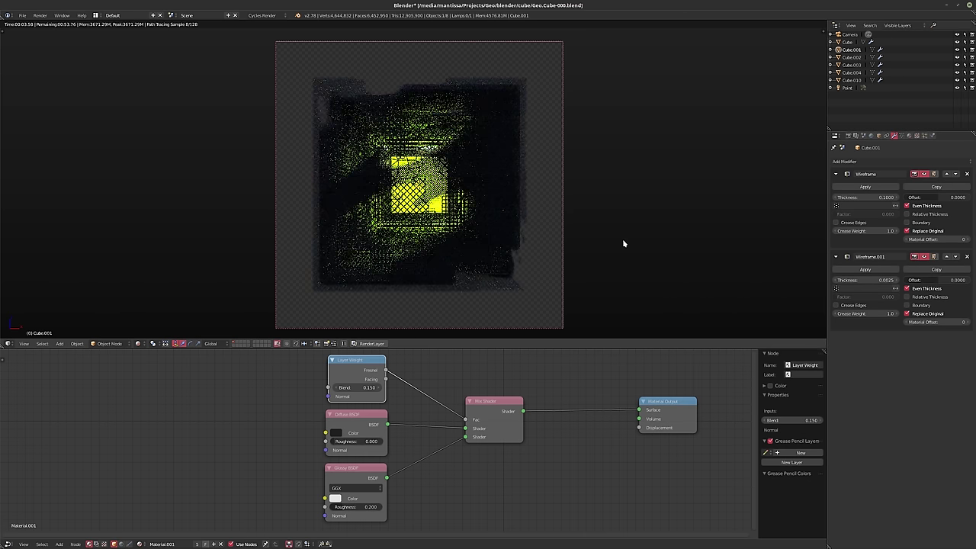
Return the thickness of Cube.001's second Wireframe modifier to 0.001
left_click(857, 279)
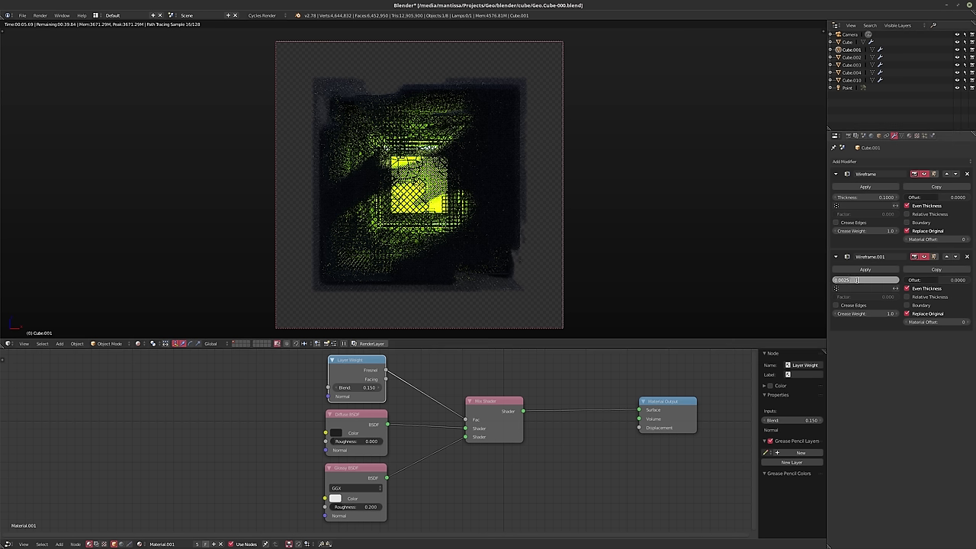
type(".001")
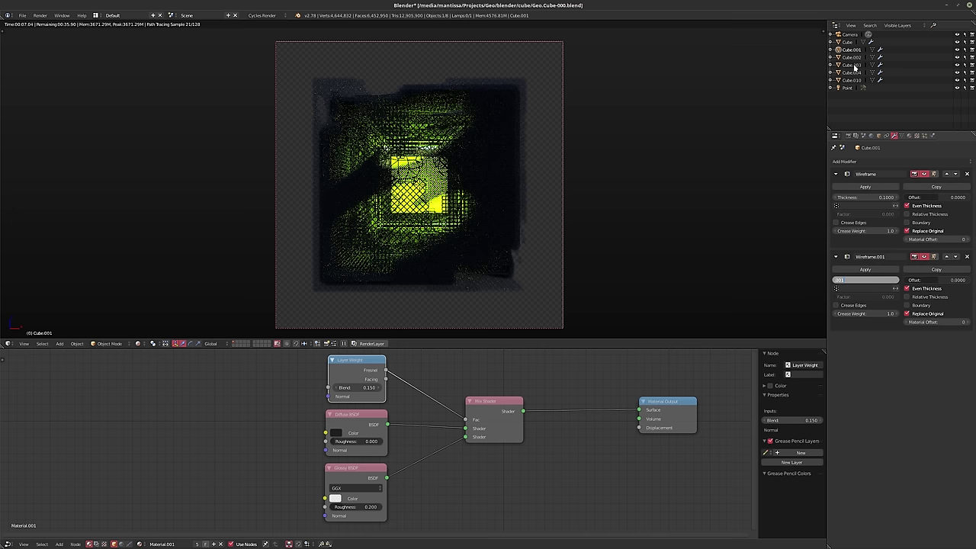
key("Return")
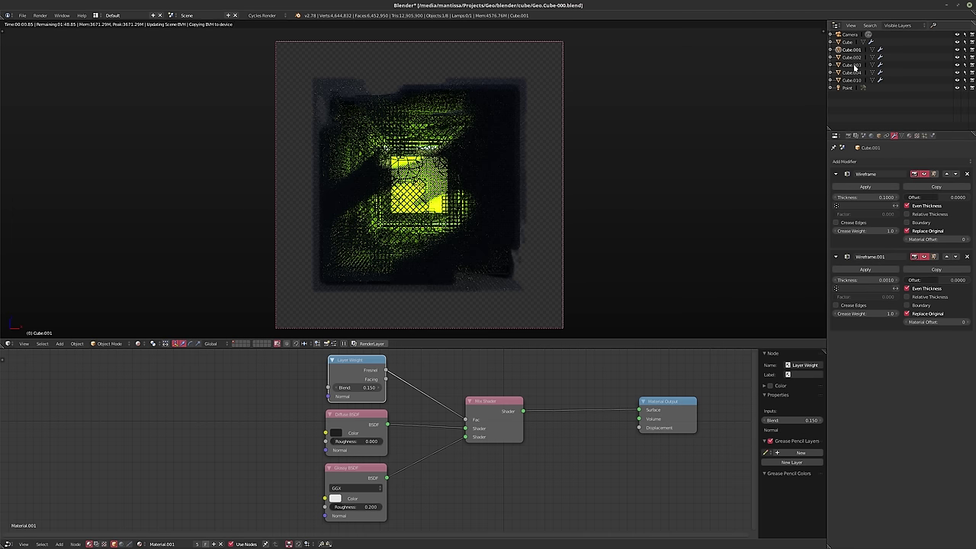
Select the Cube object and examine the glowing central lattice of the rendered preview up close, ending on the full camera frame
left_click(847, 43)
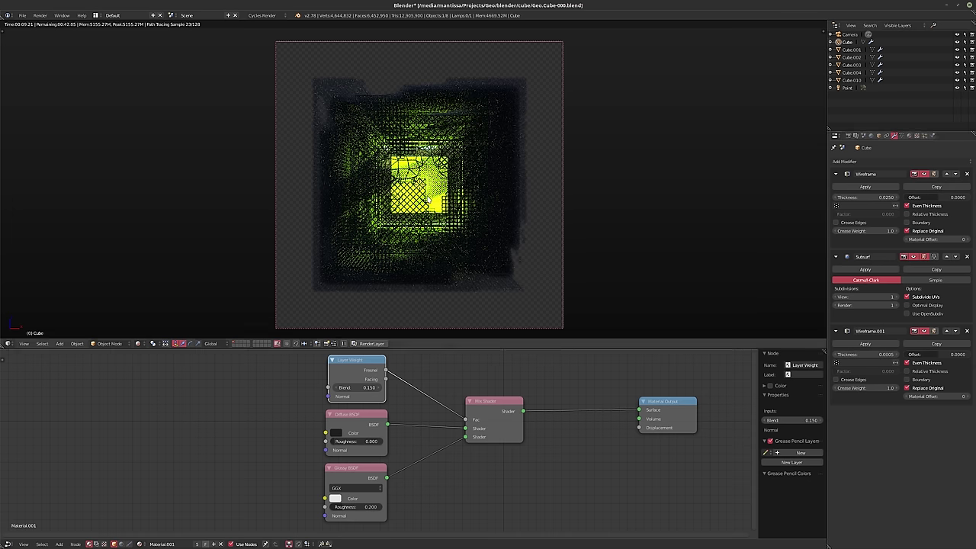
scroll(427, 199, "up", 3)
scroll(426, 195, "up", 4)
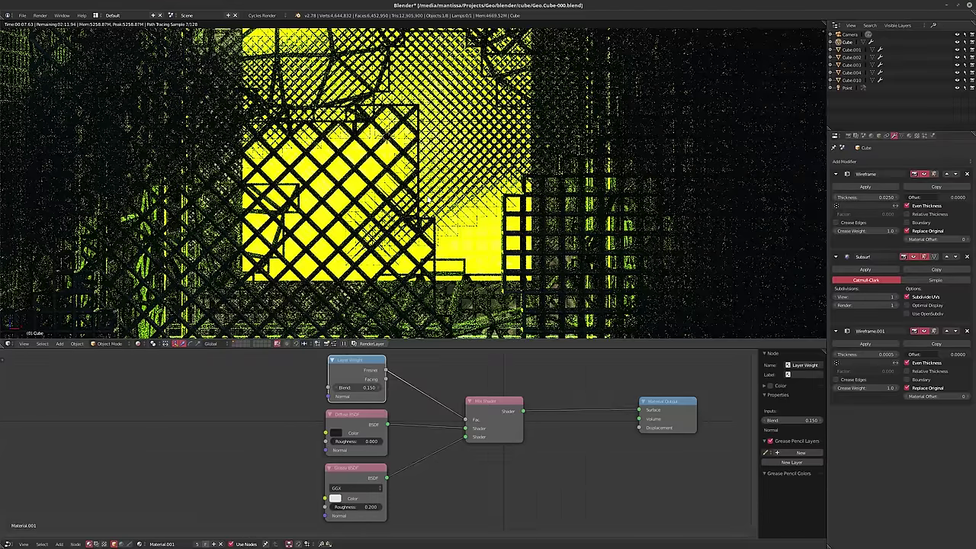
scroll(427, 199, "down", 5)
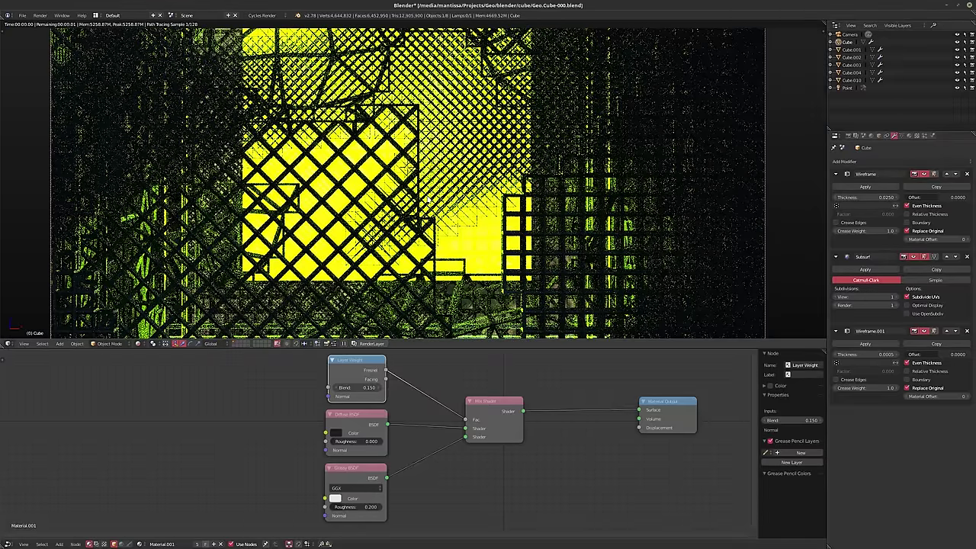
scroll(426, 199, "up", 1)
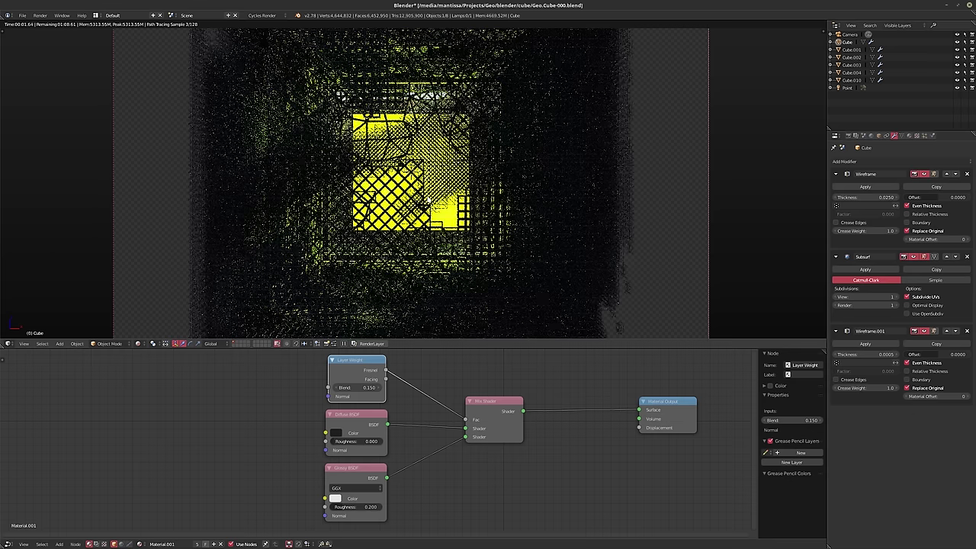
scroll(429, 199, "down", 2)
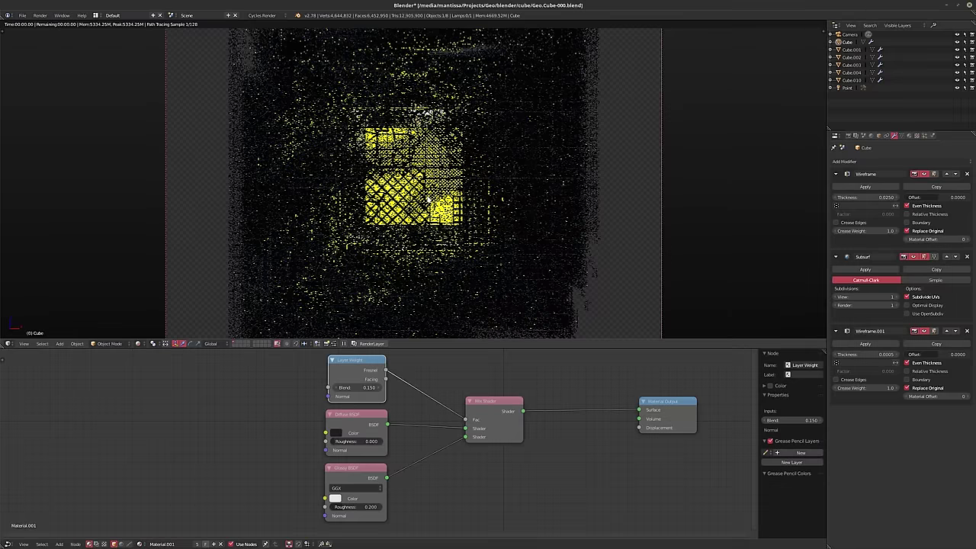
scroll(618, 201, "down", 6)
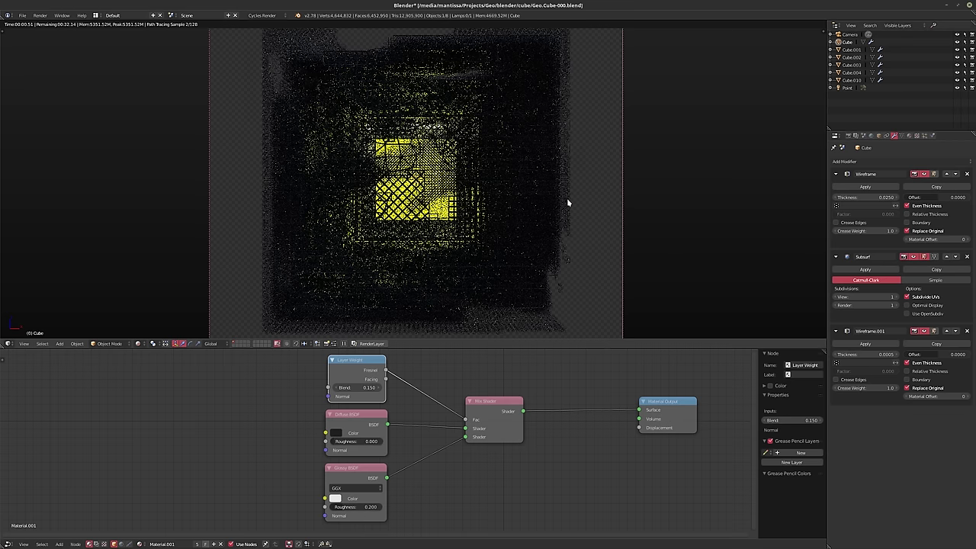
middle_click_drag(566, 202, 516, 191, "shift")
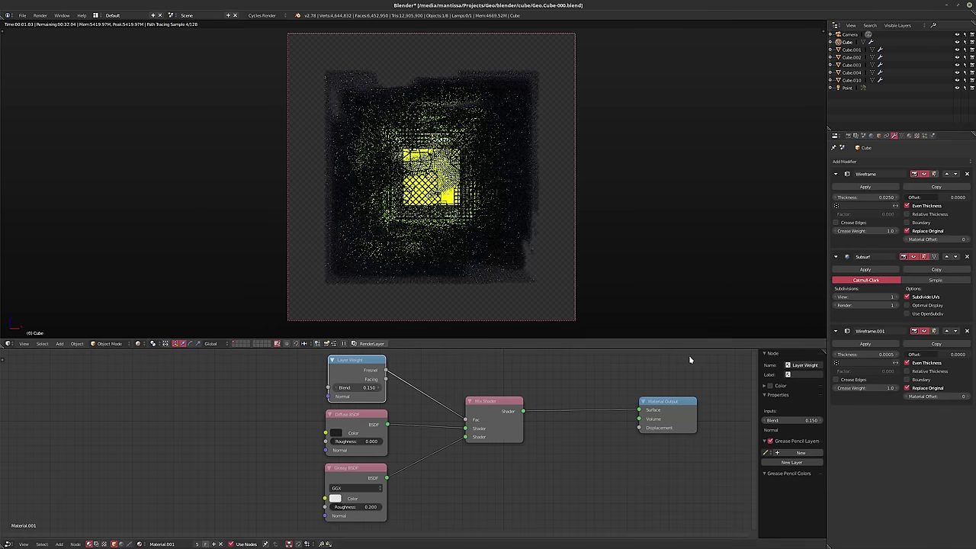
Set the Glossy BSDF's roughness to 0.1 and adjust the Diffuse BSDF's dark color in Material.001
left_click(351, 507)
type("0.1")
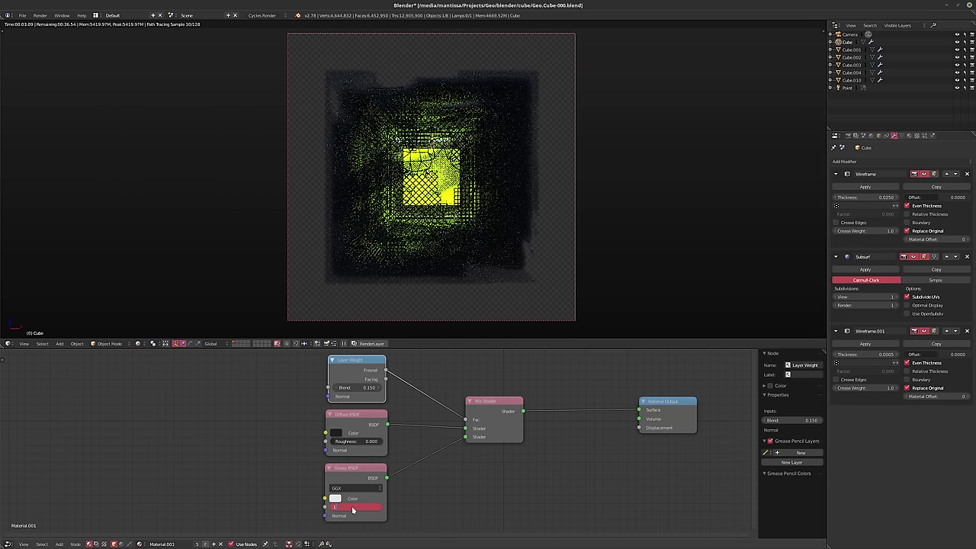
key("Return")
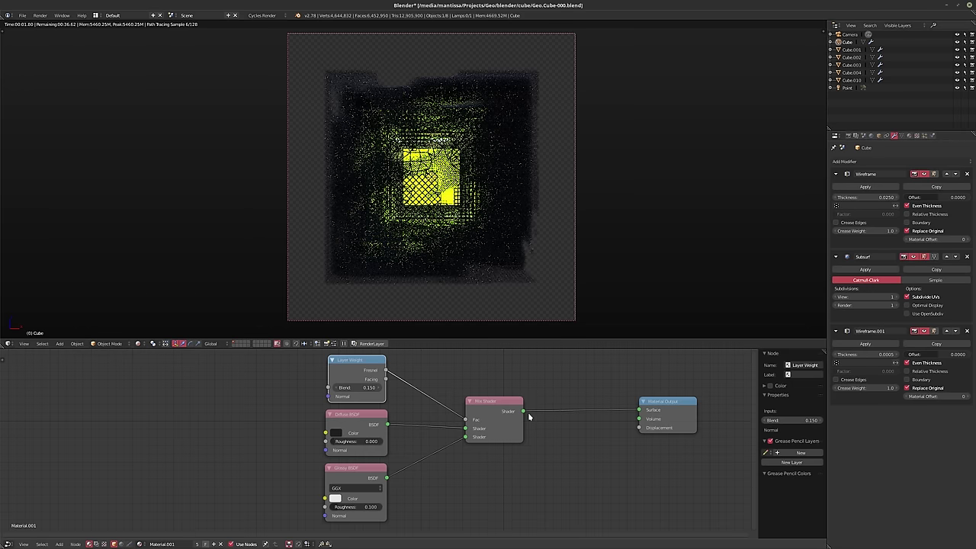
left_click(336, 432)
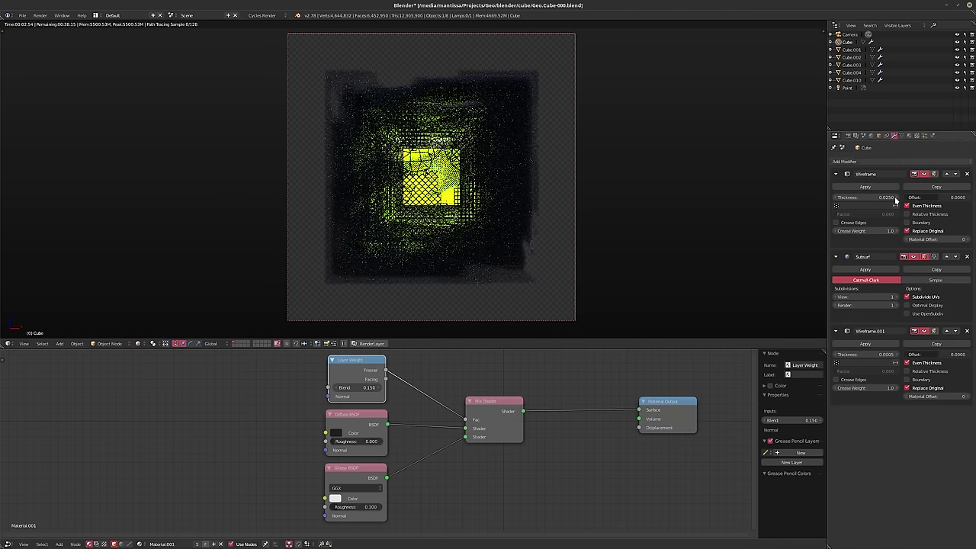
Raise the world background's strength to 1.5 after trying 1
left_click(872, 136)
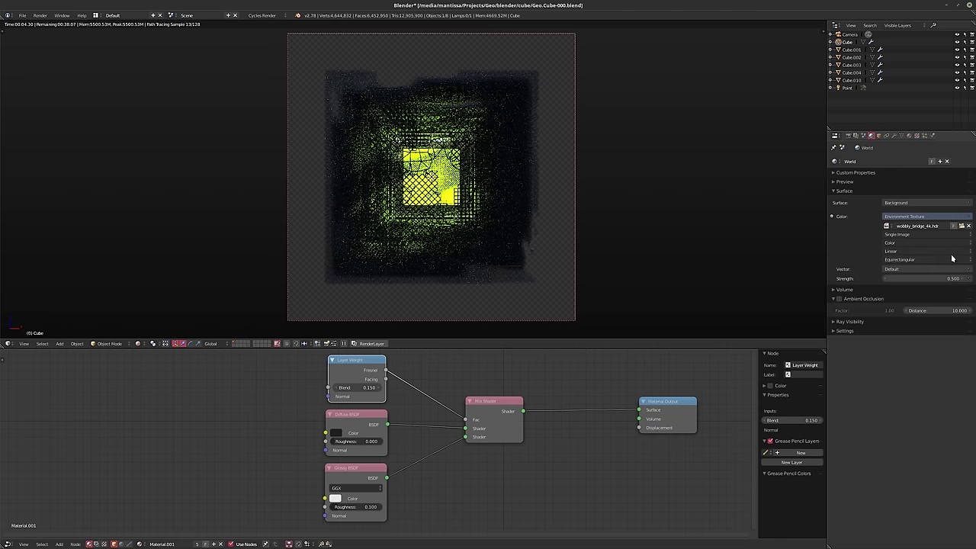
left_click(936, 279)
type("1")
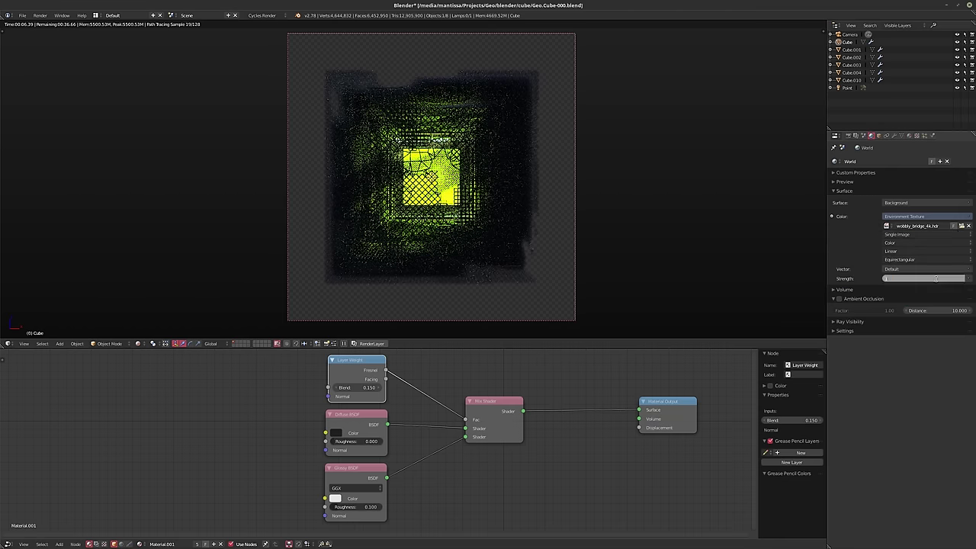
key("Return")
left_click(936, 279)
type("1.5")
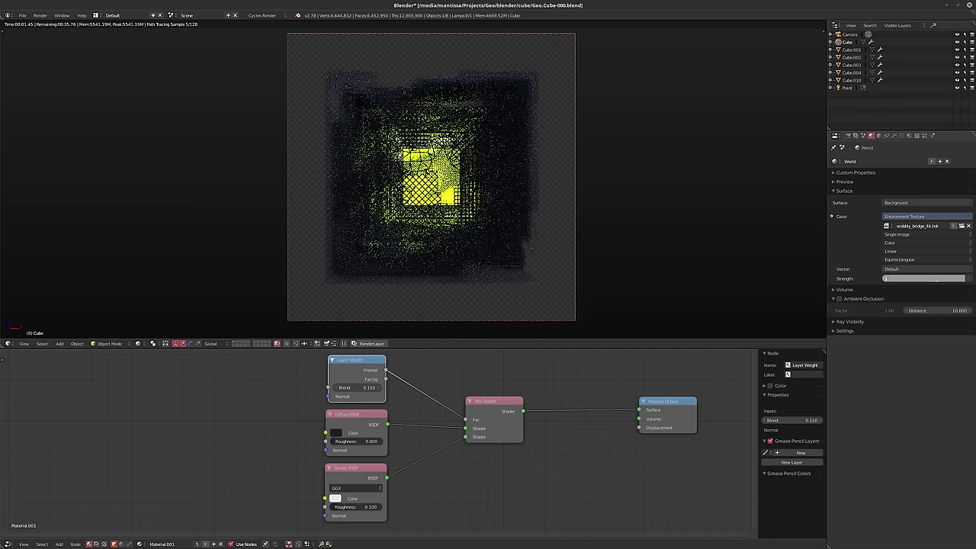
key("Return")
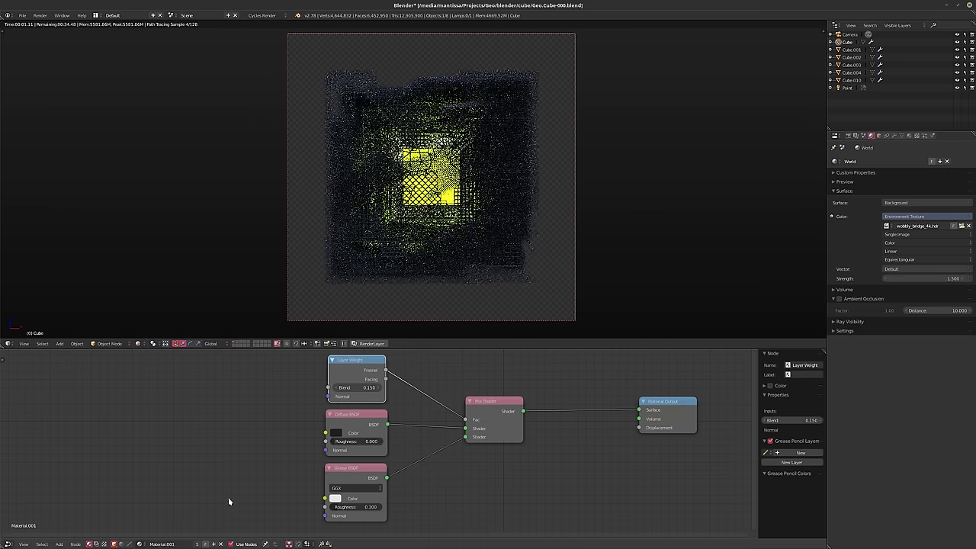
Show the world's nodes and add Texture Coordinate and Mapping nodes feeding the Environment Texture
left_click(125, 543)
middle_click_drag(445, 459, 445, 483)
key("Home")
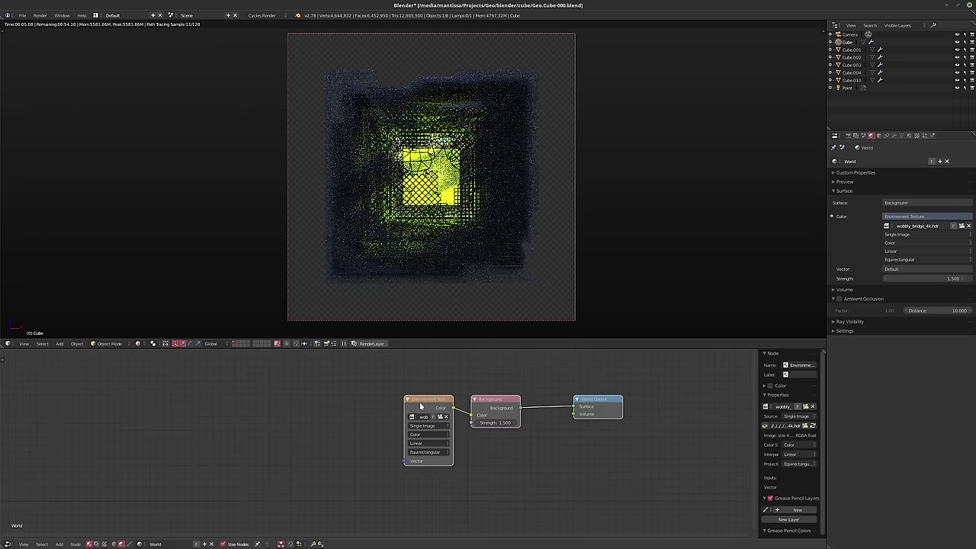
key("ctrl+t")
key("Home")
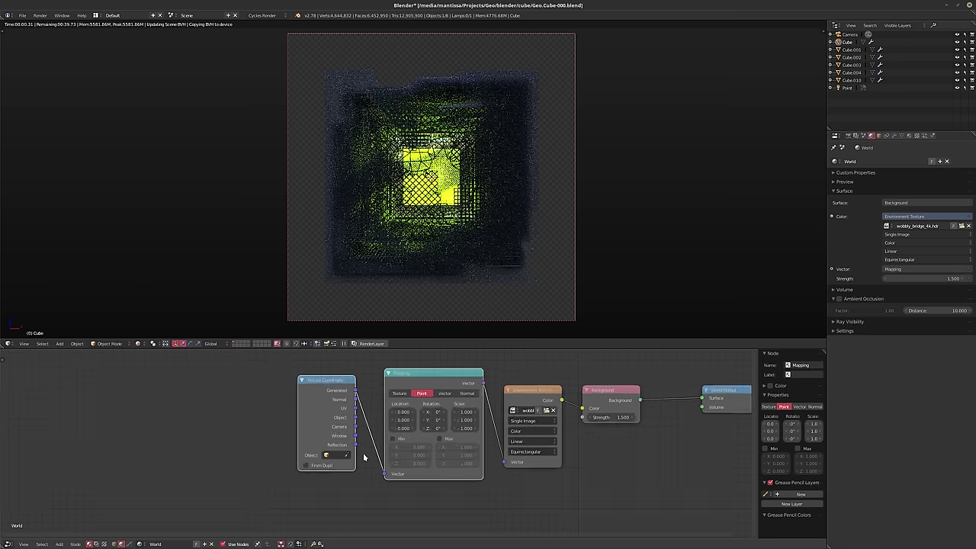
Rotate the environment with the Mapping node, setting Z to about 195° and Y to about 256.3°
left_click_drag(450, 420, 598, 420)
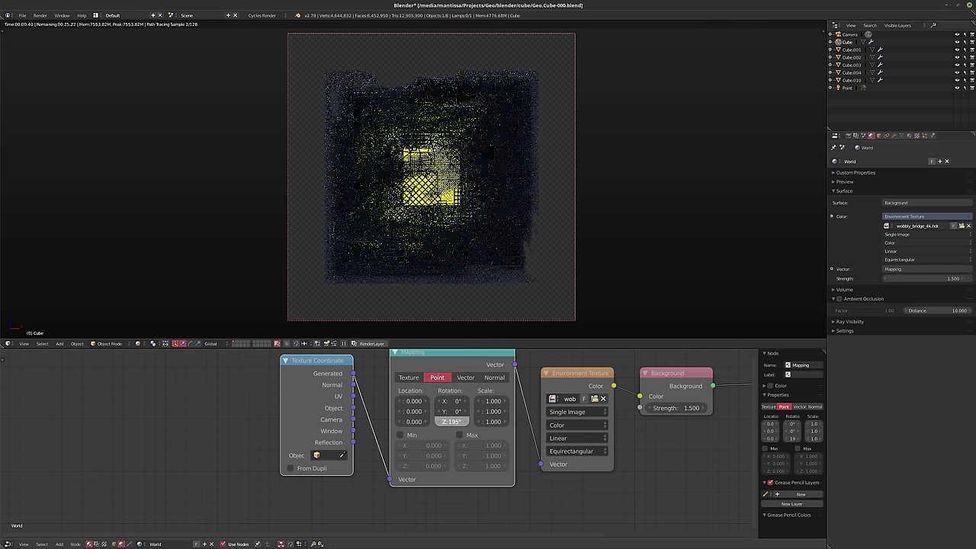
left_click_drag(449, 411, 533, 411)
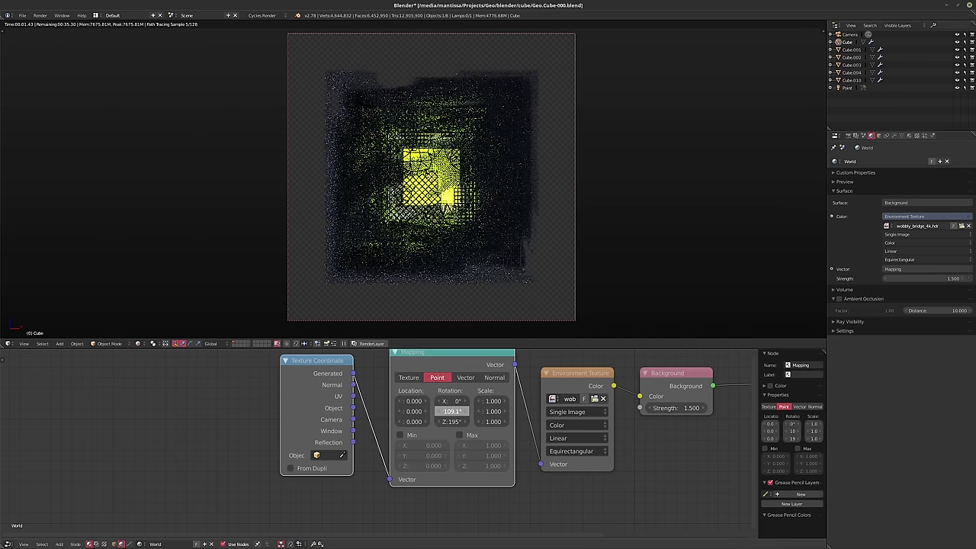
left_click_drag(533, 411, 645, 411)
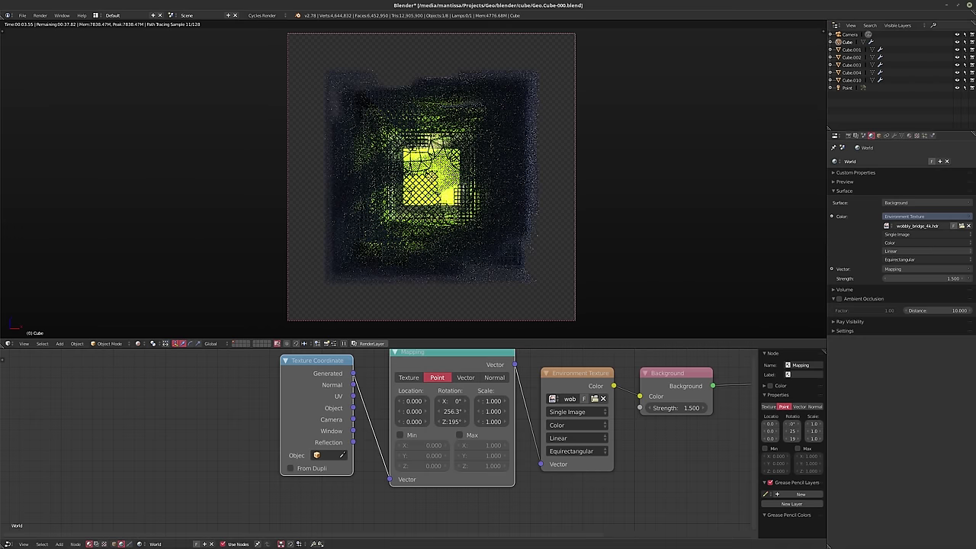
Replace the world's environment image with woods_4k.hdr from the Downloads folder
left_click(961, 225)
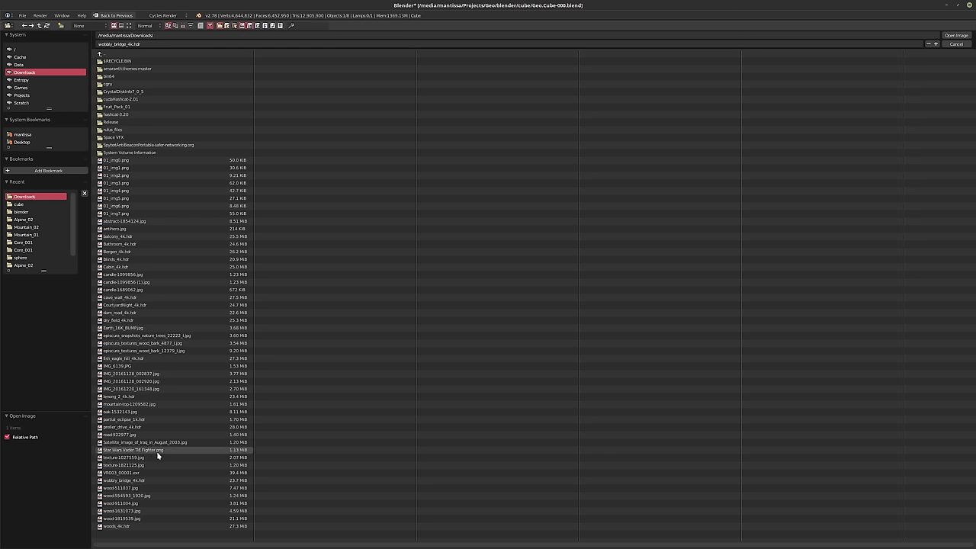
left_click(141, 526)
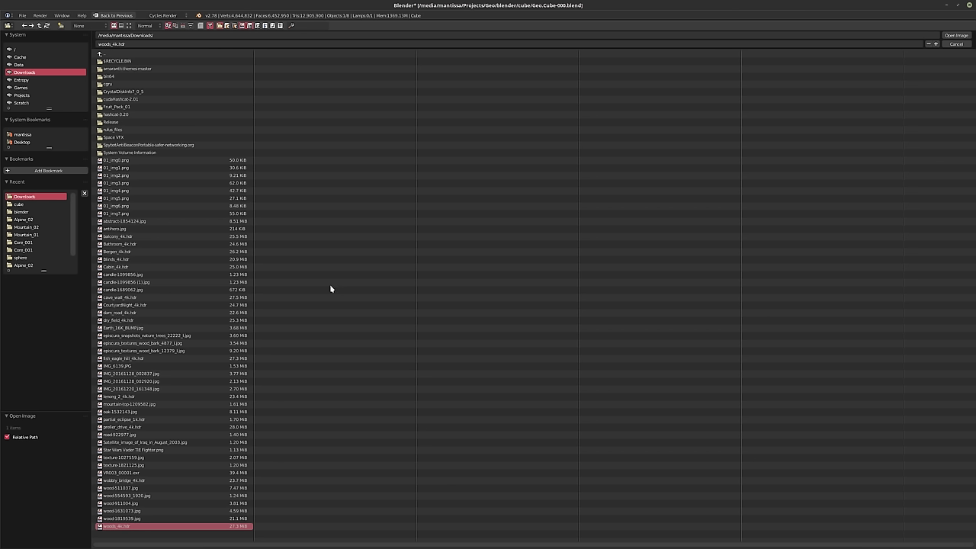
key("Return")
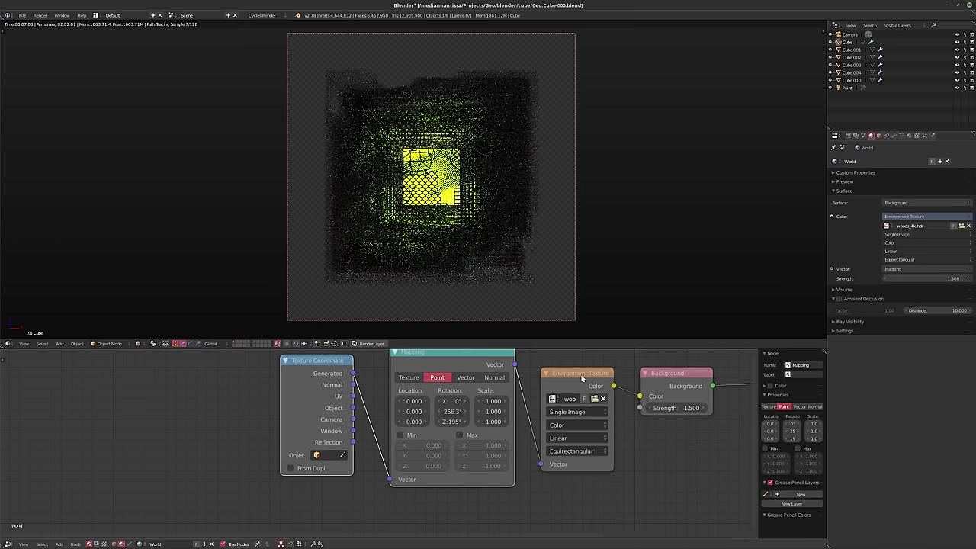
Reset the Mapping node's Y and Z rotation to 0° and set its X rotation to about 30.1°
middle_click_drag(315, 452, 244, 462)
scroll(240, 461, "down", 2)
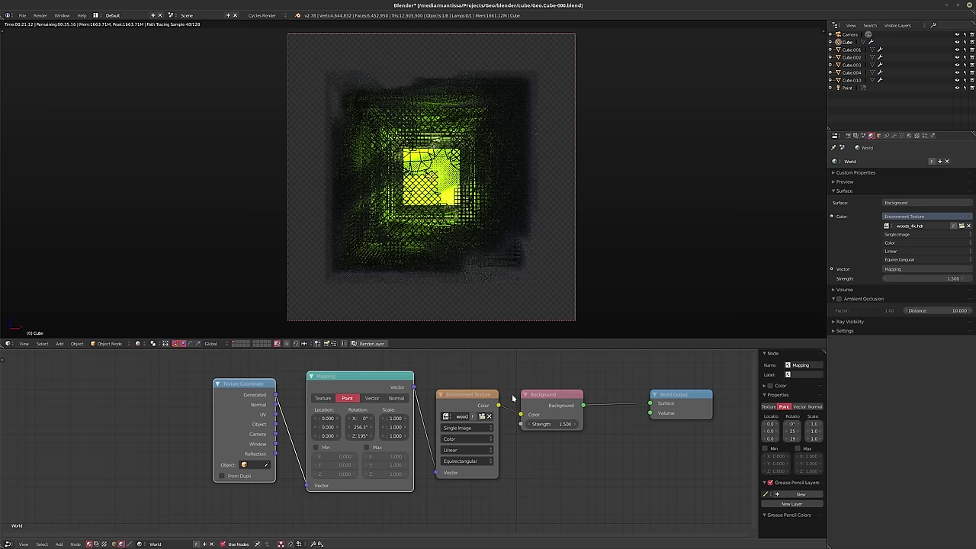
left_click(359, 426)
type("0")
key("Tab")
type("0")
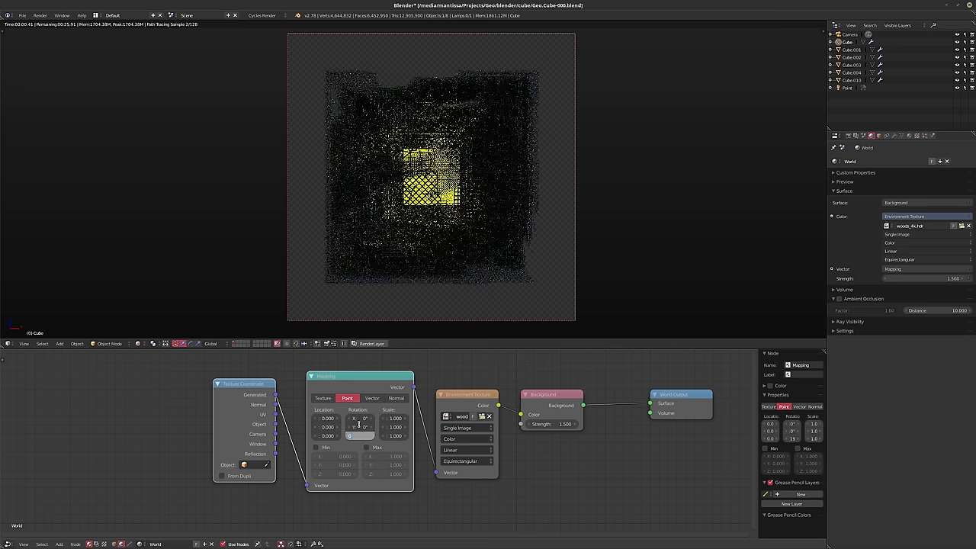
key("Return")
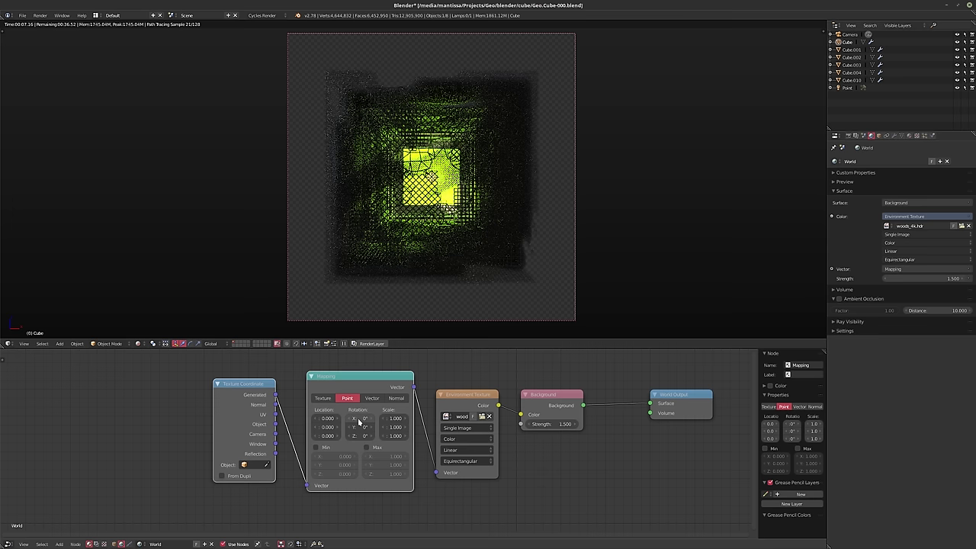
left_click_drag(356, 420, 389, 420)
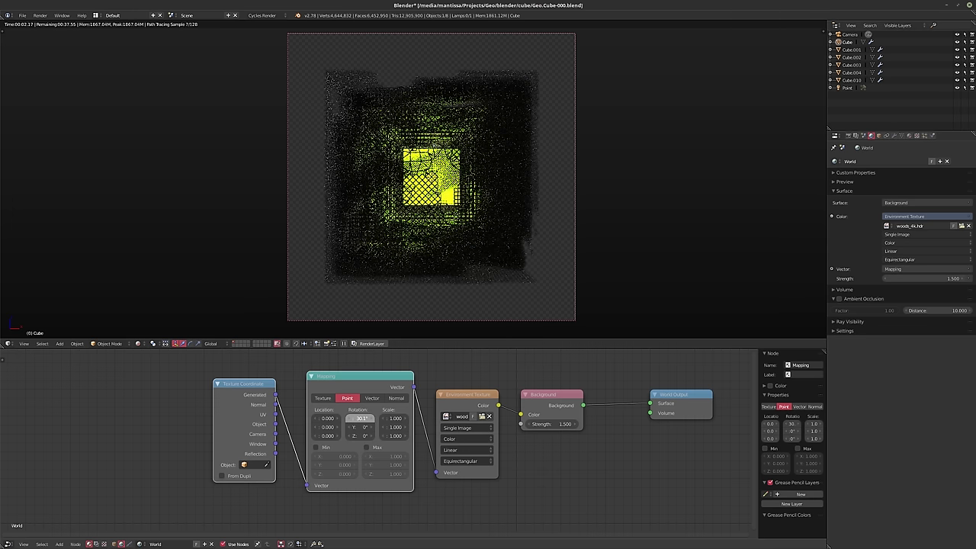
Set the world background's strength to 3
left_click(923, 277)
type("3")
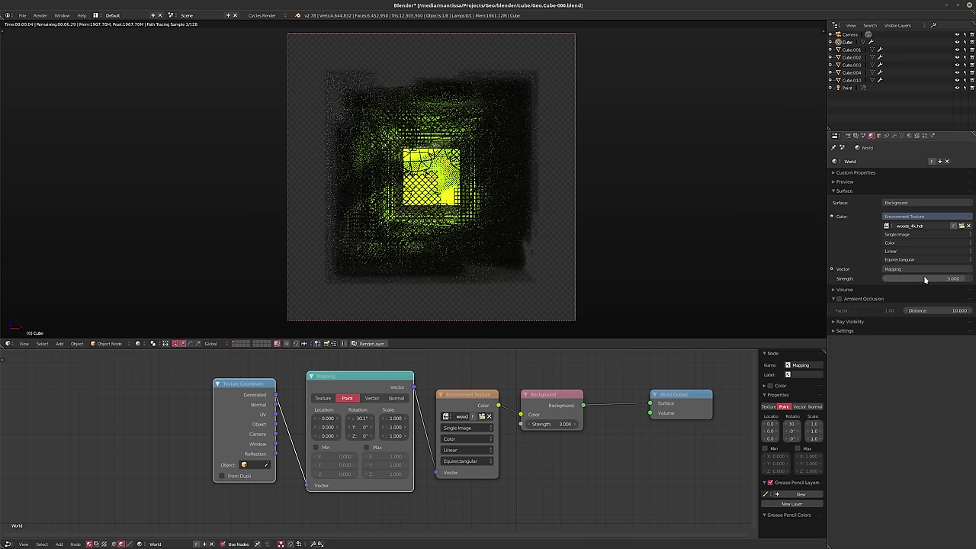
key("Return")
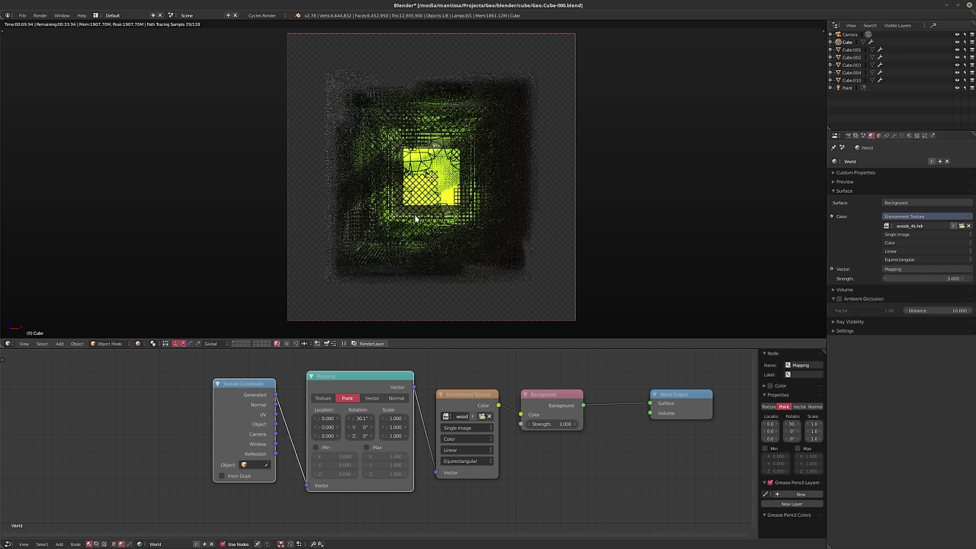
Return the viewport to solid shading, show the layer holding Cube.005 through Cube.009, and duplicate all five cubes in place
key("shift+z")
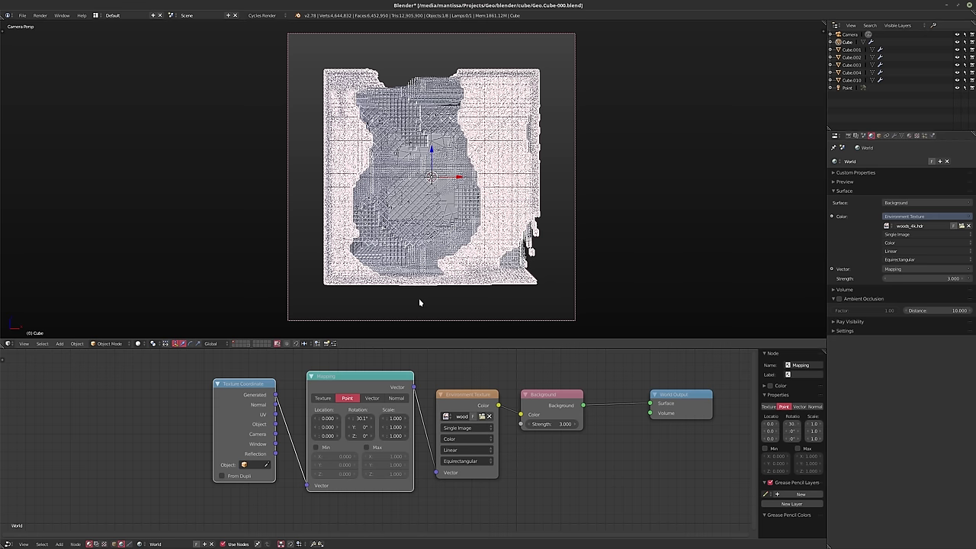
key("5")
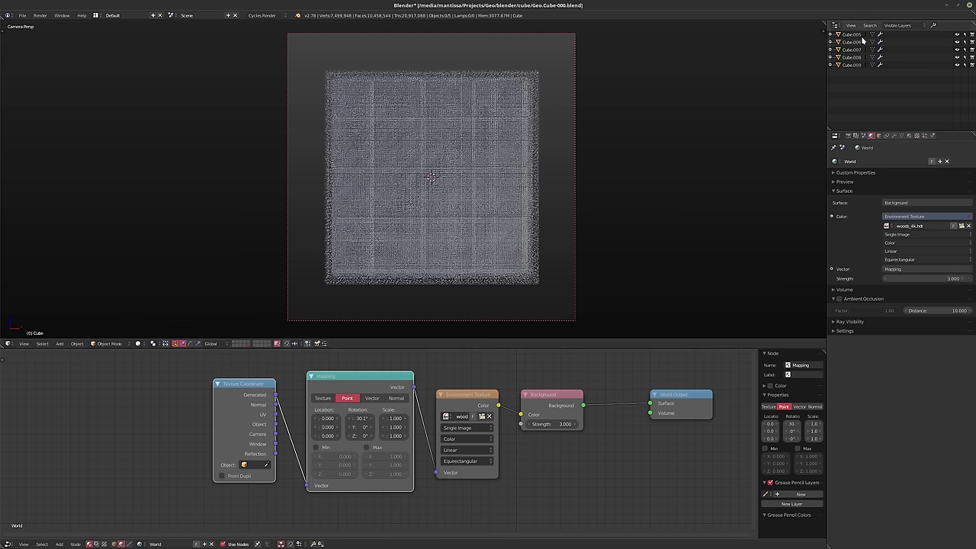
left_click(861, 36)
left_click(856, 66, "shift")
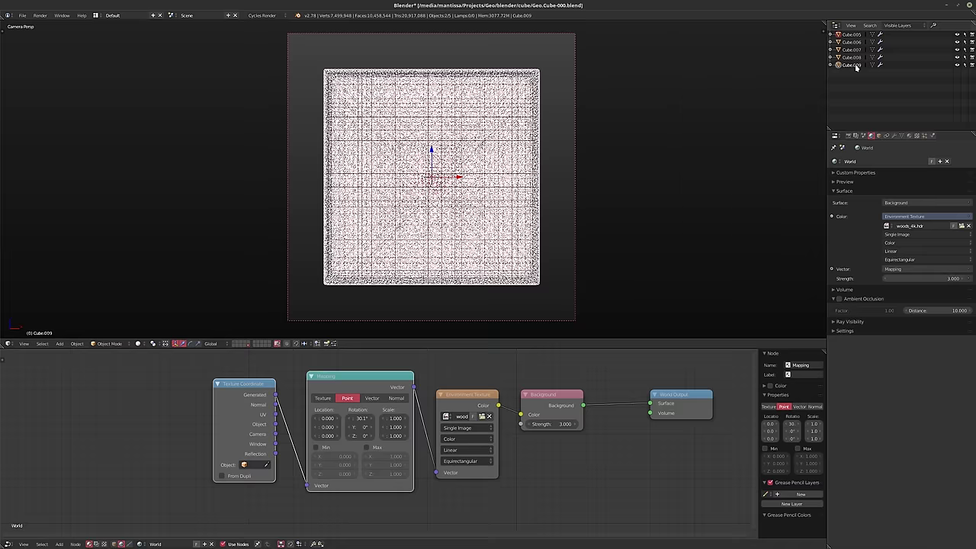
left_click(849, 58, "shift")
left_click(851, 50, "shift")
left_click(851, 43, "ctrl")
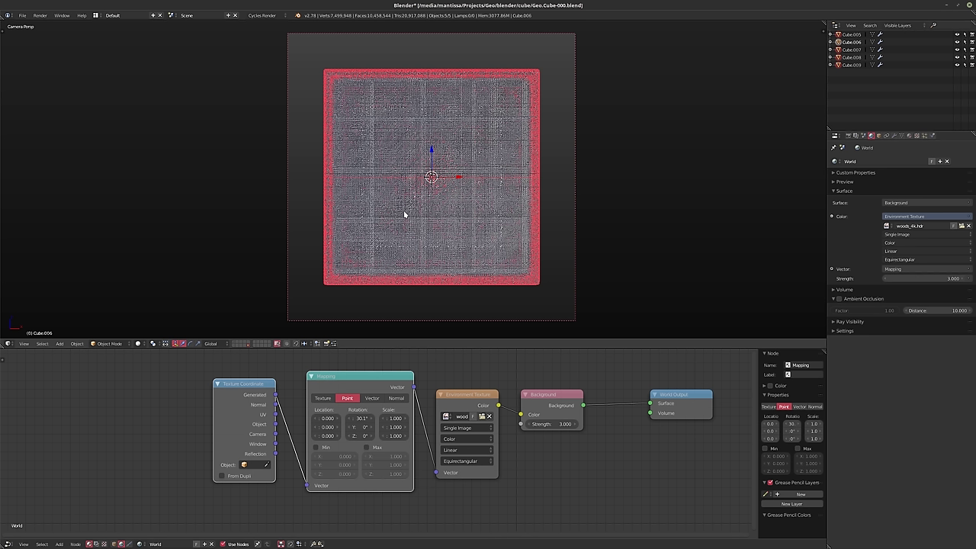
key("shift+d")
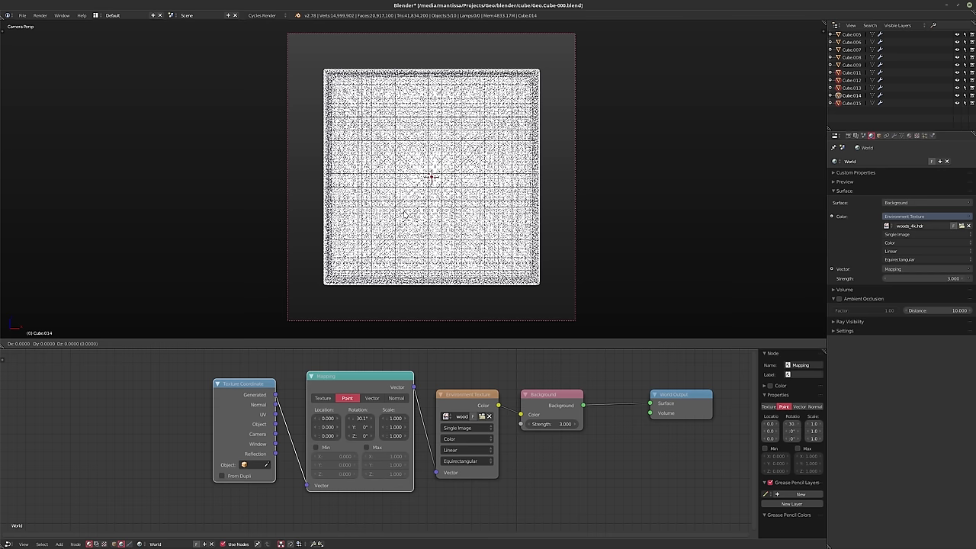
left_click(403, 216)
Move the five duplicated cubes to layer 5, then display that layer with nothing selected
key("m")
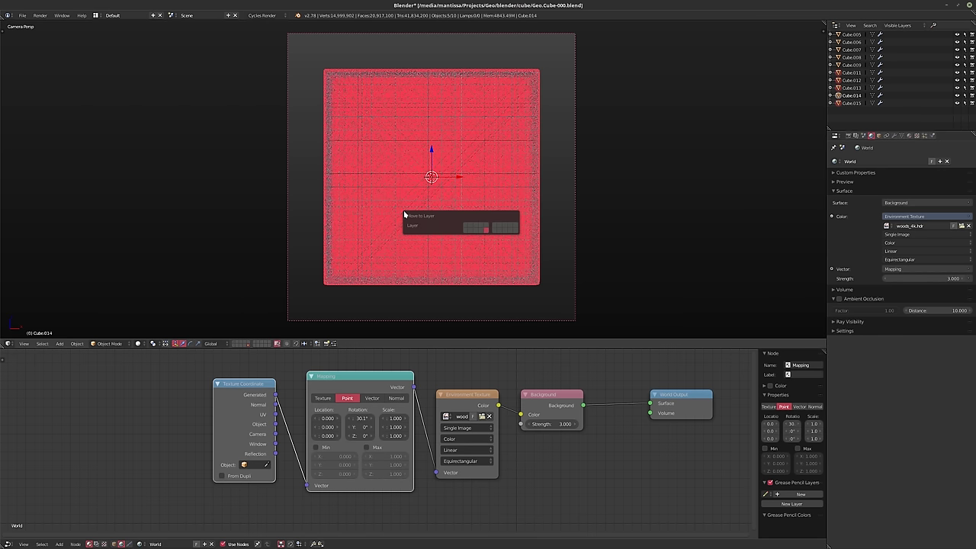
left_click(485, 228)
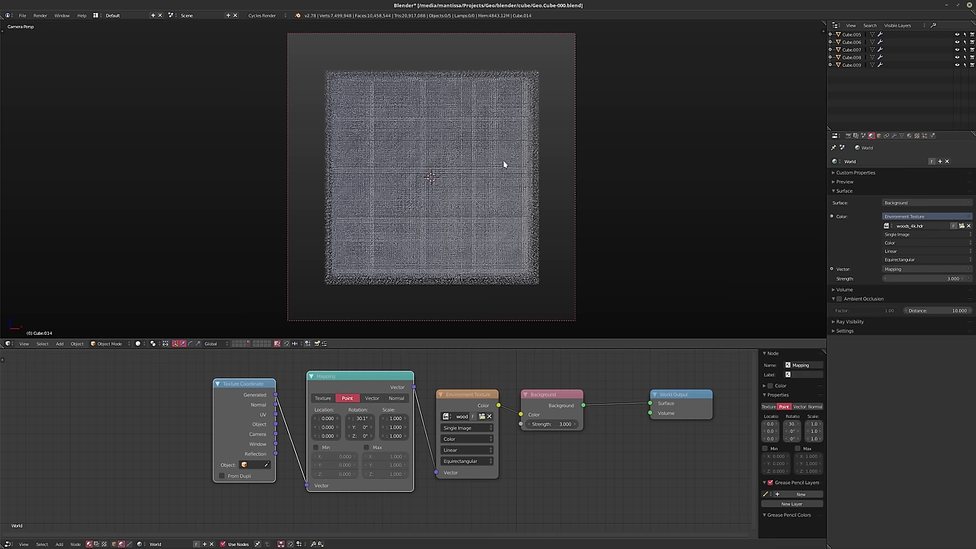
key("5")
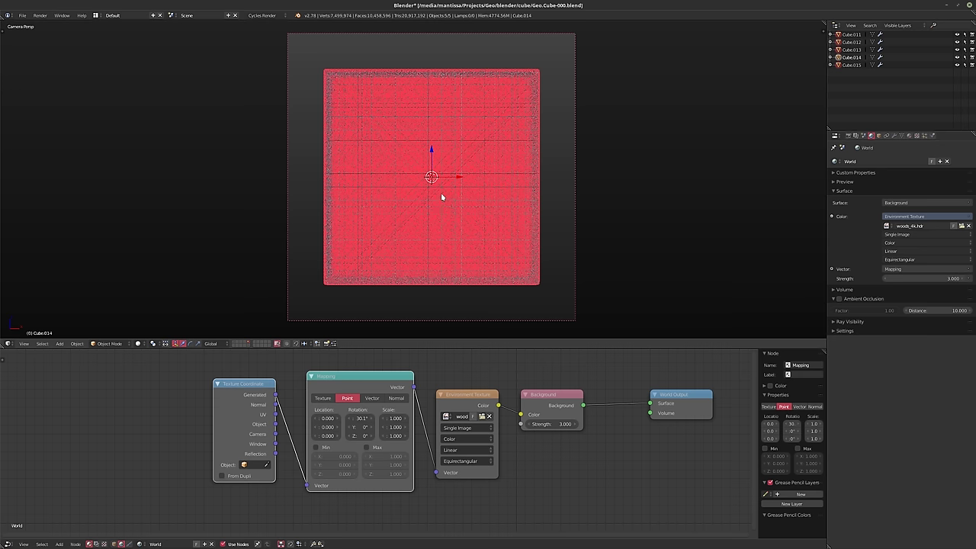
key("a")
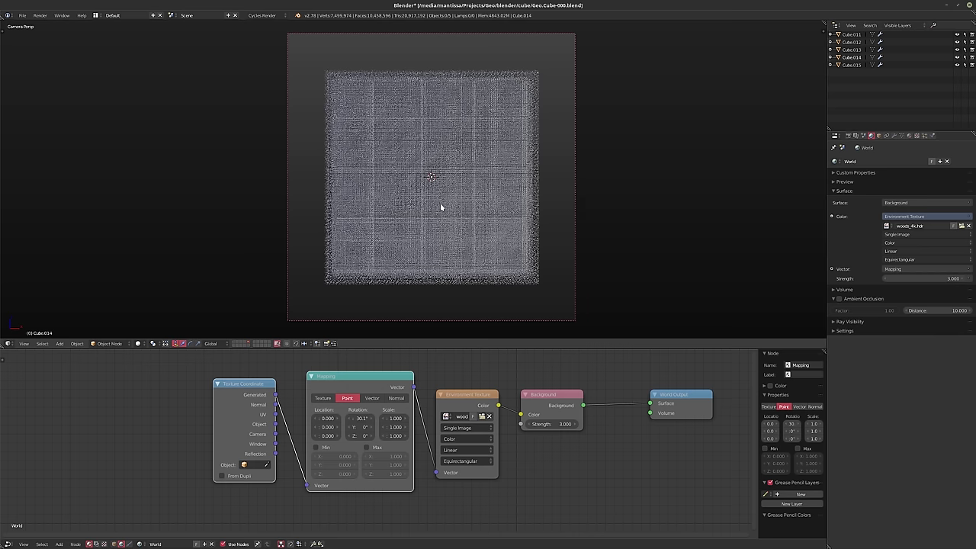
Open Cube.011 for mesh editing in the front orthographic view and clear its vertex selection
middle_click_drag(440, 206, 433, 242)
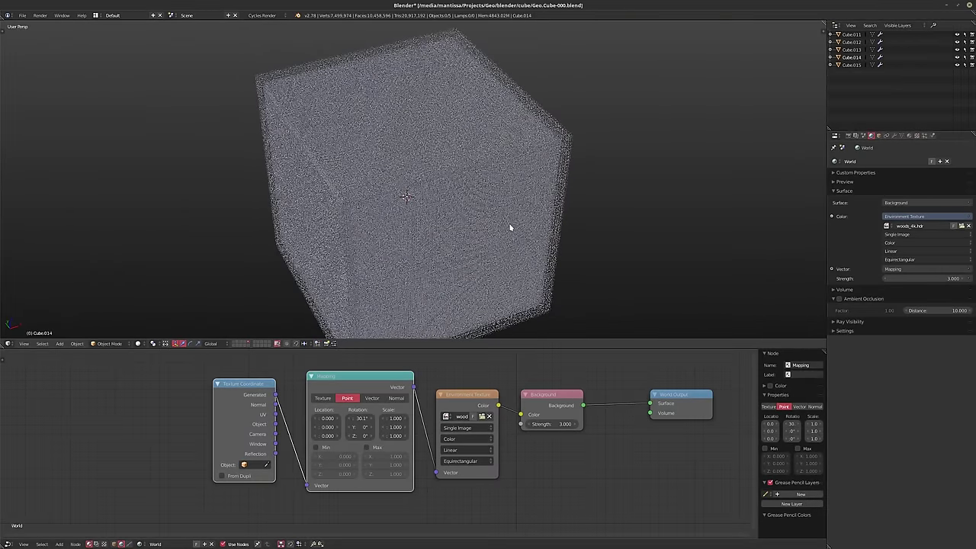
middle_click_drag(510, 228, 496, 243)
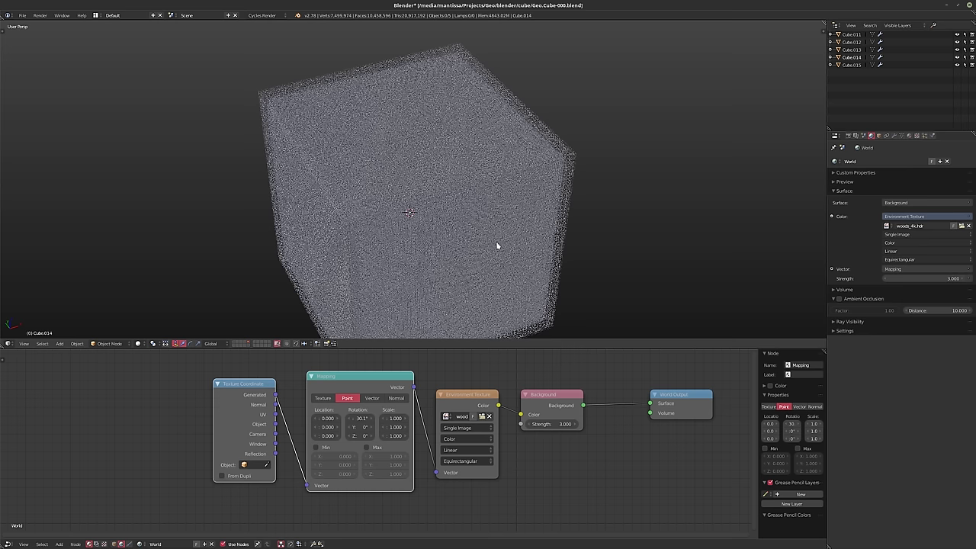
middle_click_drag(485, 252, 485, 241, "shift")
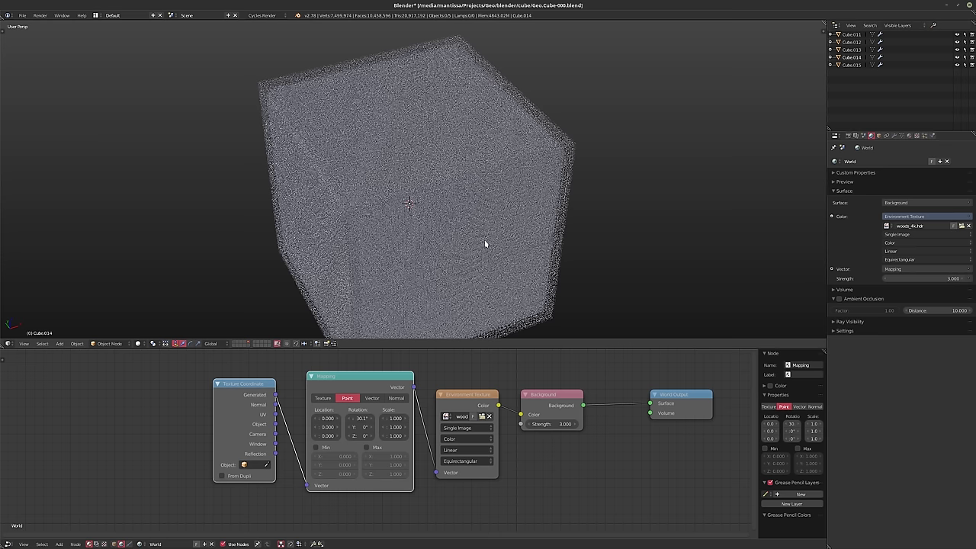
middle_click_drag(486, 242, 414, 240)
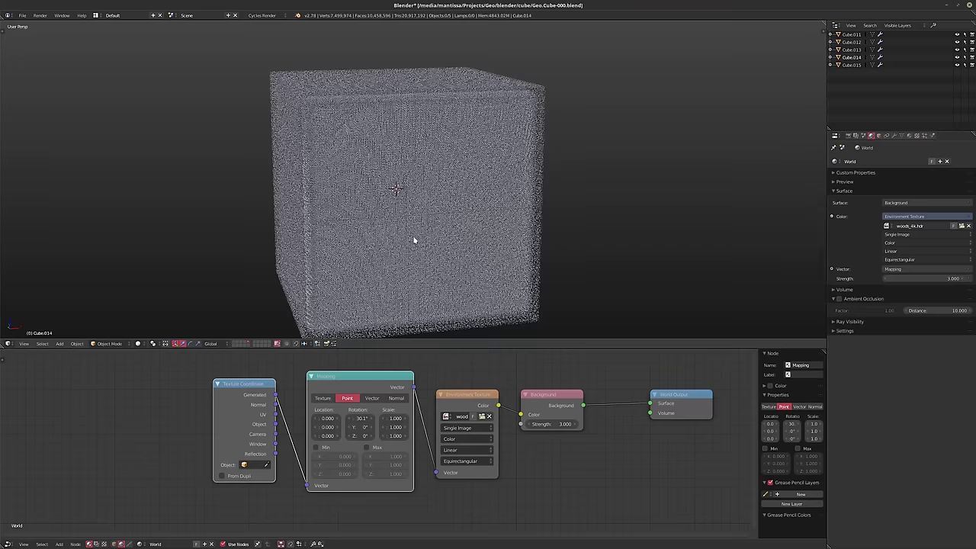
left_click(851, 34)
middle_click_drag(474, 227, 437, 226)
key("KP_1")
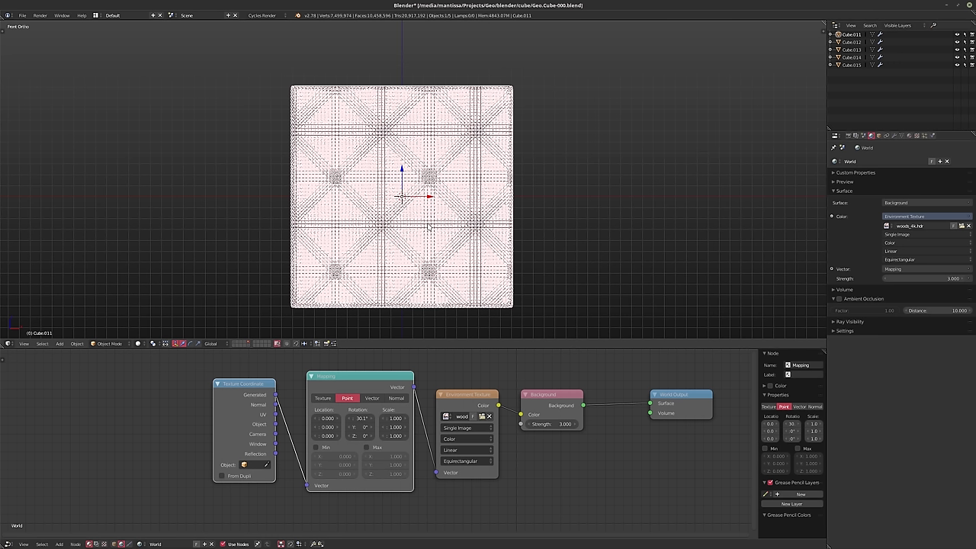
key("Tab")
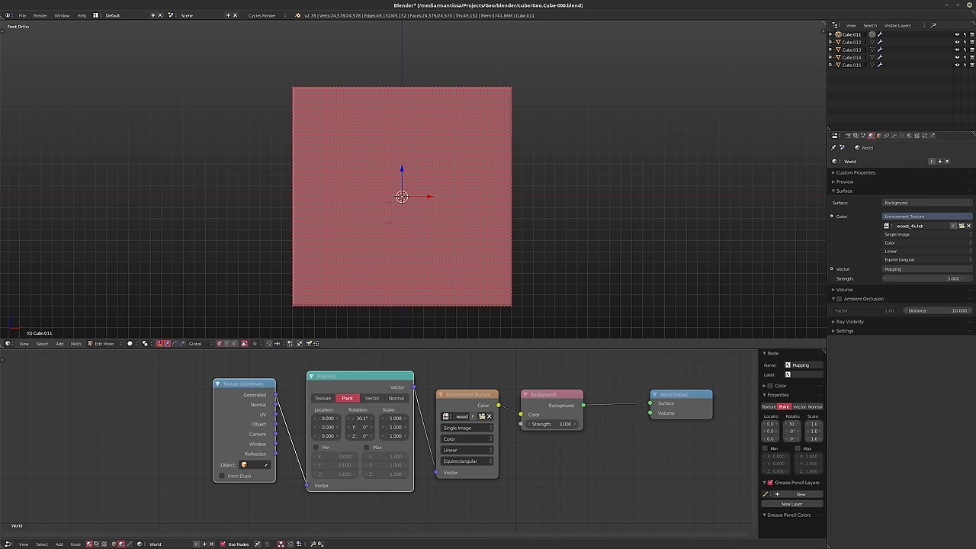
key("b")
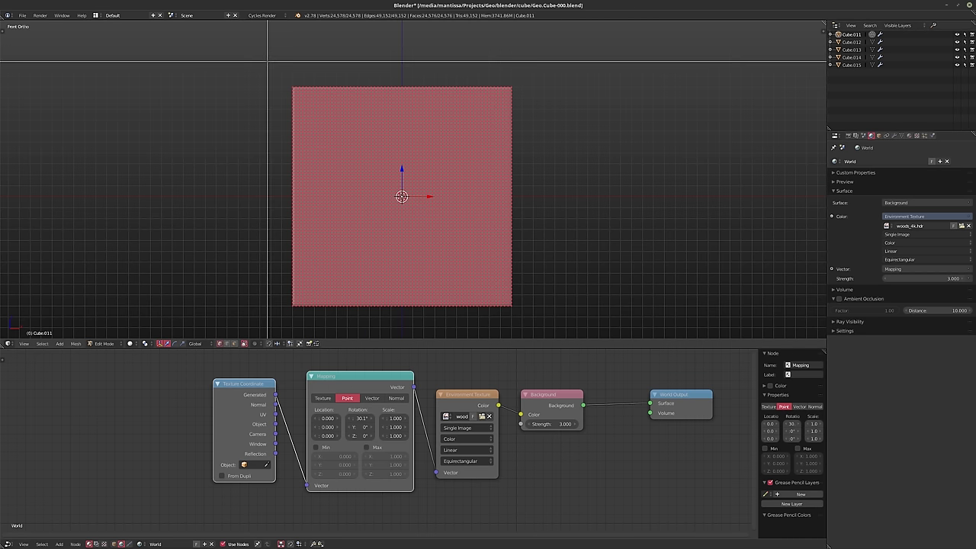
key("Escape")
key("a")
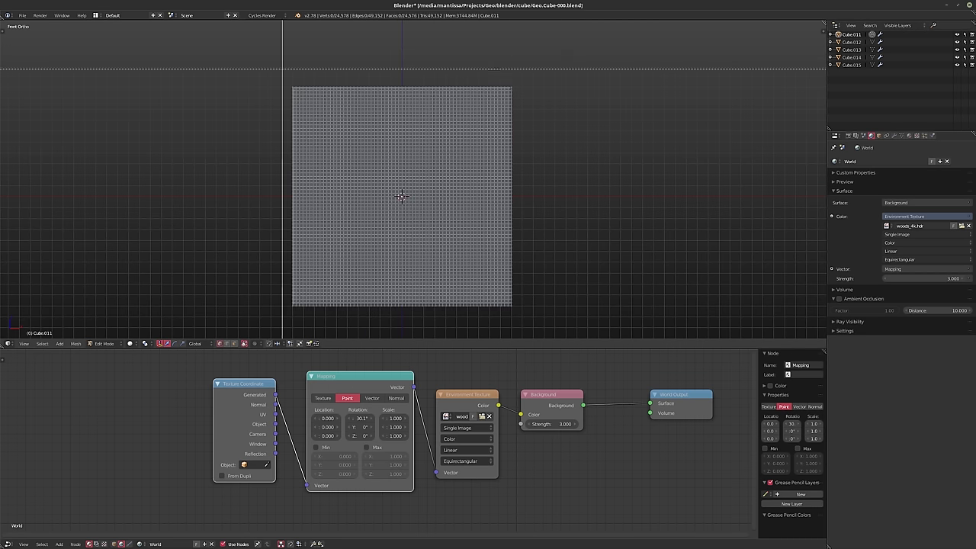
Box-select irregular patches on the front of Cube.011, large at the left and centre with small ones near the edges, and delete their faces
left_click_drag(270, 118, 342, 219)
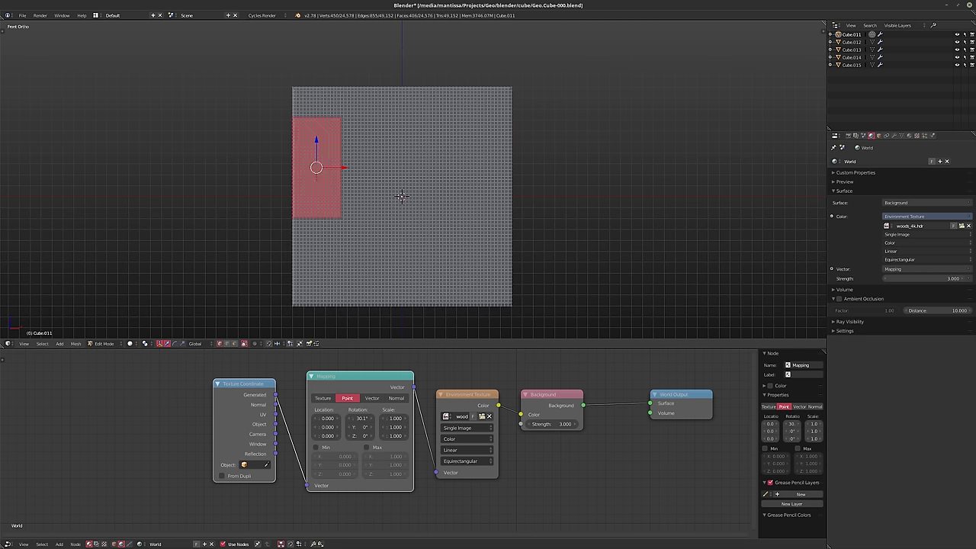
key("b")
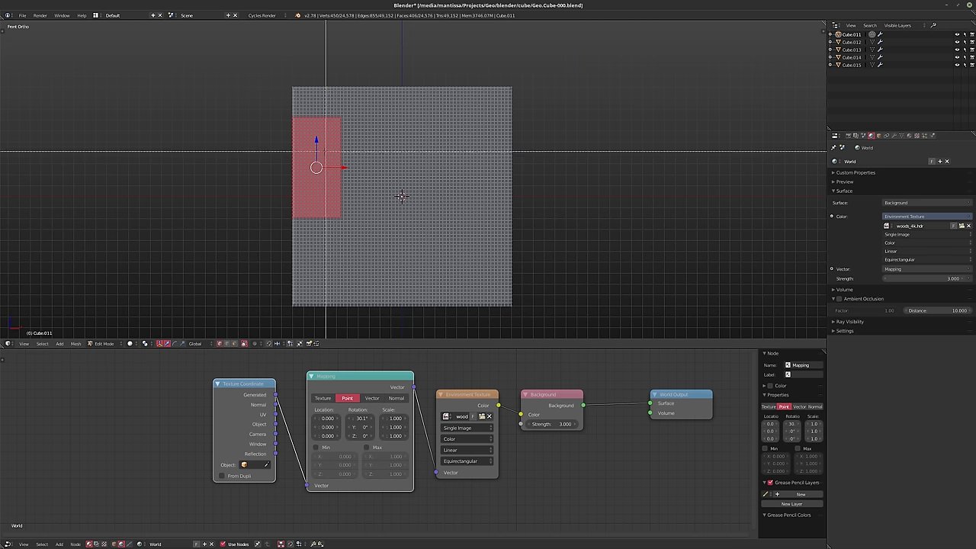
left_click_drag(324, 152, 412, 247)
key("b")
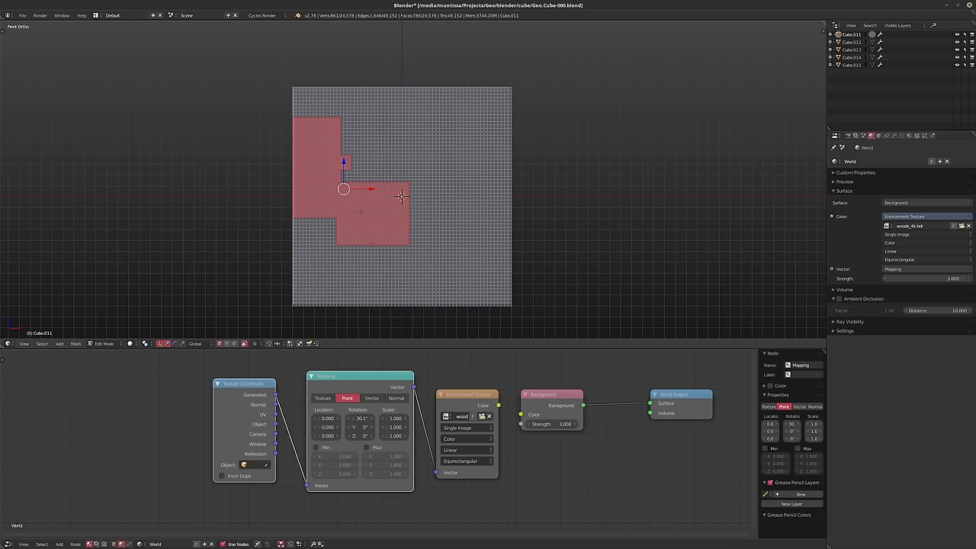
key("b")
left_click_drag(293, 254, 346, 294)
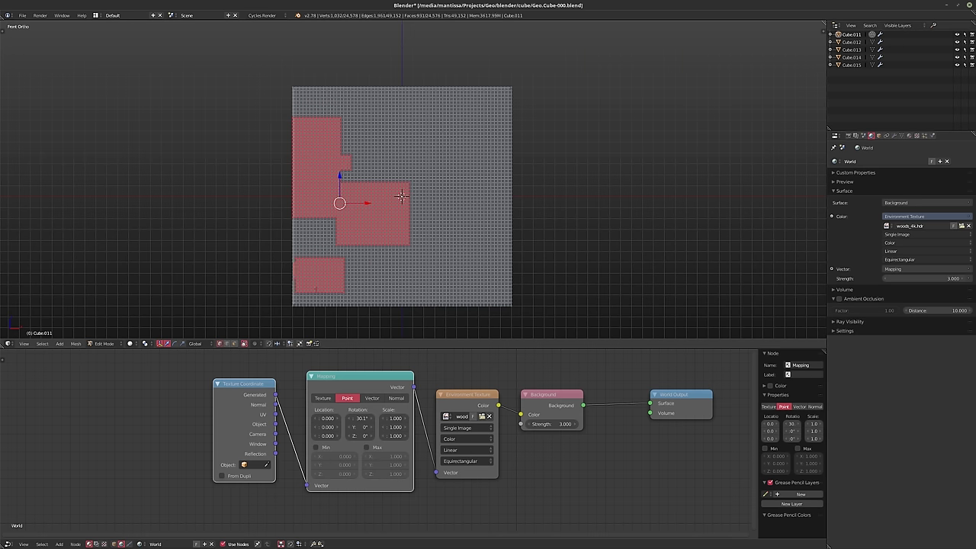
key("b")
left_click_drag(278, 240, 303, 268)
key("b")
left_click_drag(333, 143, 366, 161)
key("b")
key("b")
left_click_drag(384, 89, 420, 167)
key("b")
key("b")
left_click_drag(410, 129, 468, 185)
key("b")
key("b")
key("b")
left_click_drag(412, 157, 478, 215)
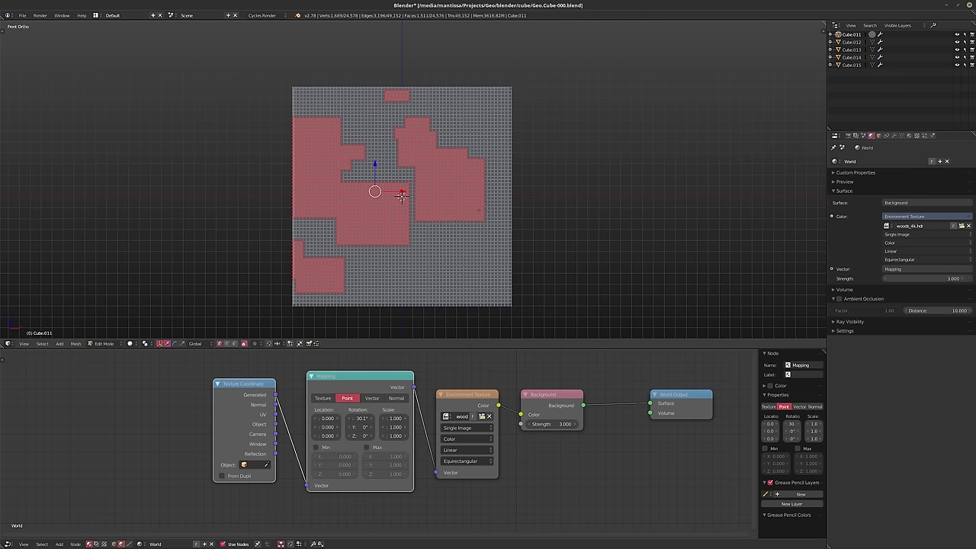
key("b")
left_click_drag(468, 105, 497, 124)
key("b")
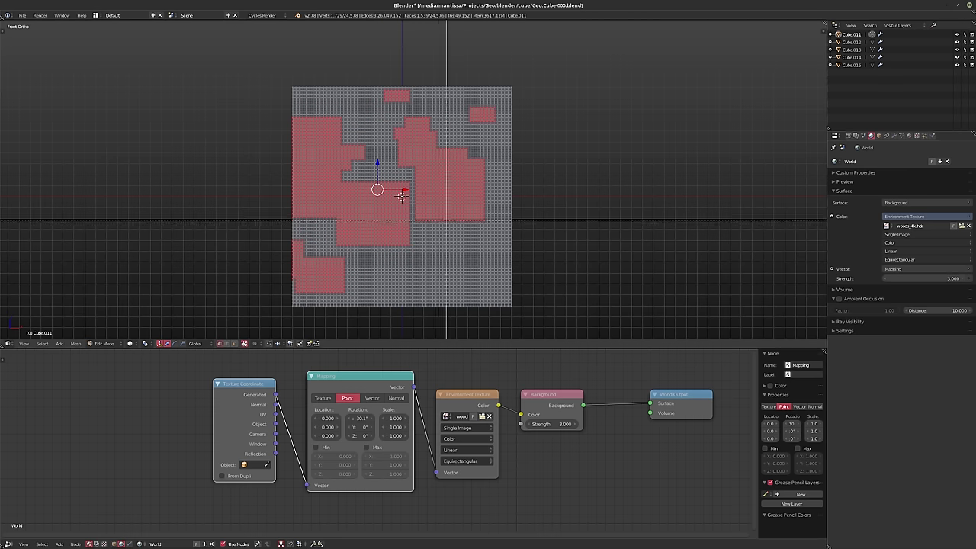
left_click_drag(439, 222, 464, 235)
key("b")
left_click_drag(409, 265, 447, 289)
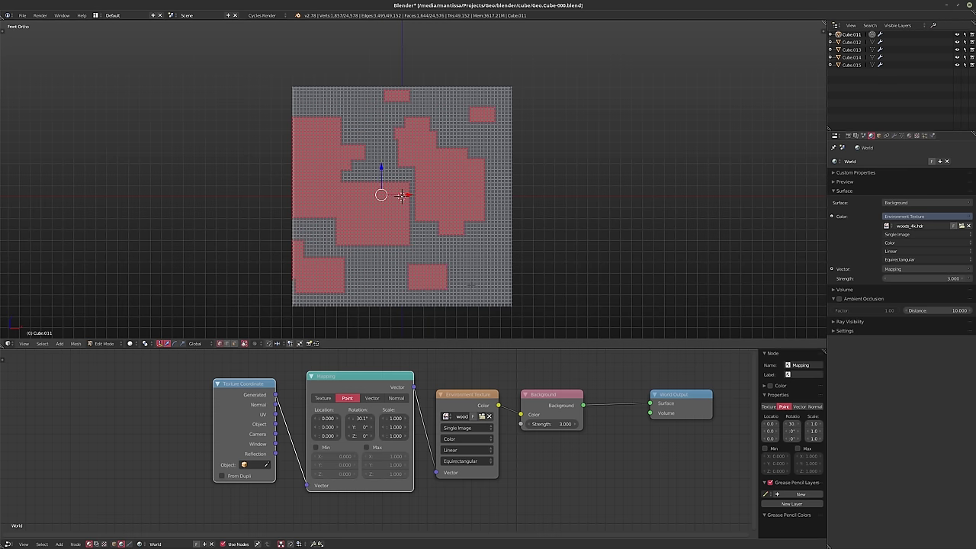
key("b")
left_click_drag(482, 261, 511, 292)
key("b")
left_click_drag(469, 241, 495, 279)
key("b")
left_click_drag(500, 159, 521, 183)
key("b")
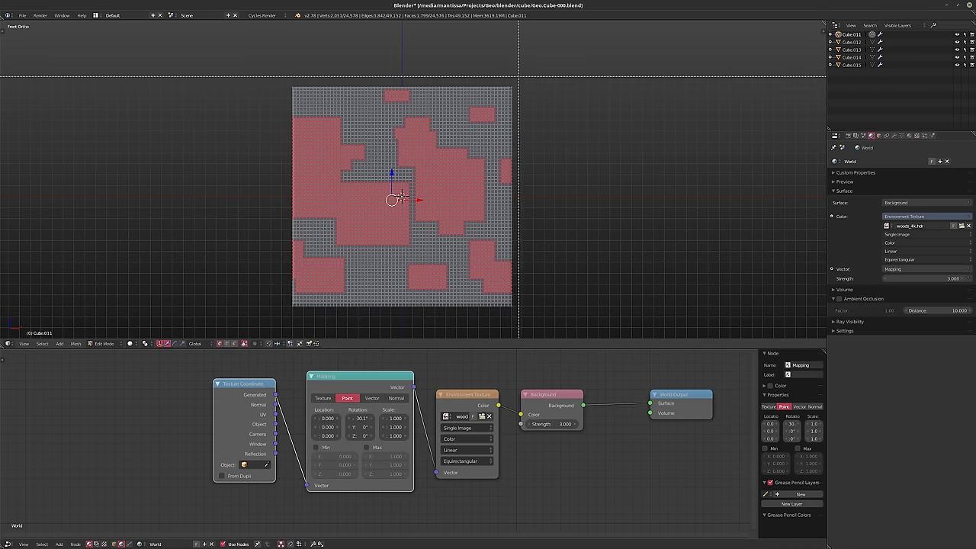
left_click_drag(518, 77, 494, 101)
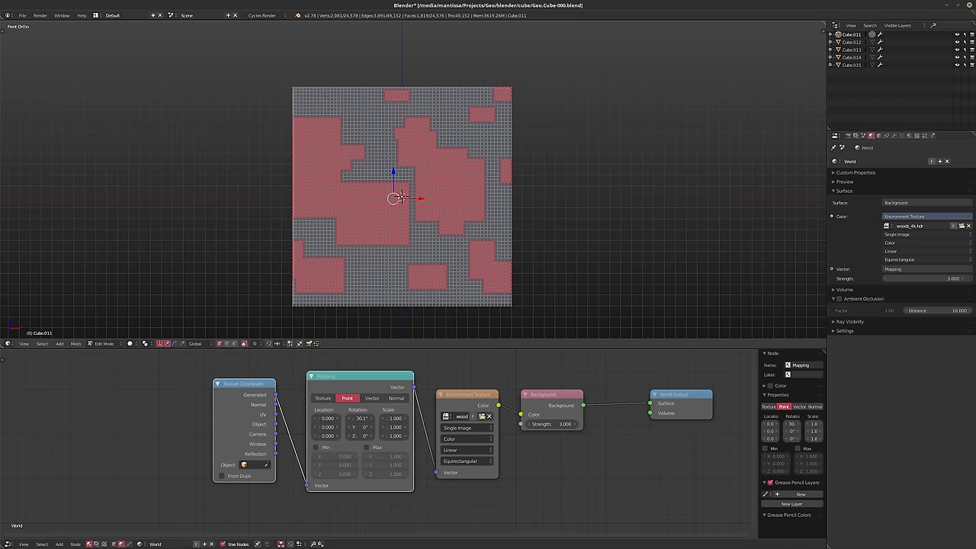
key("b")
left_click_drag(347, 108, 323, 84)
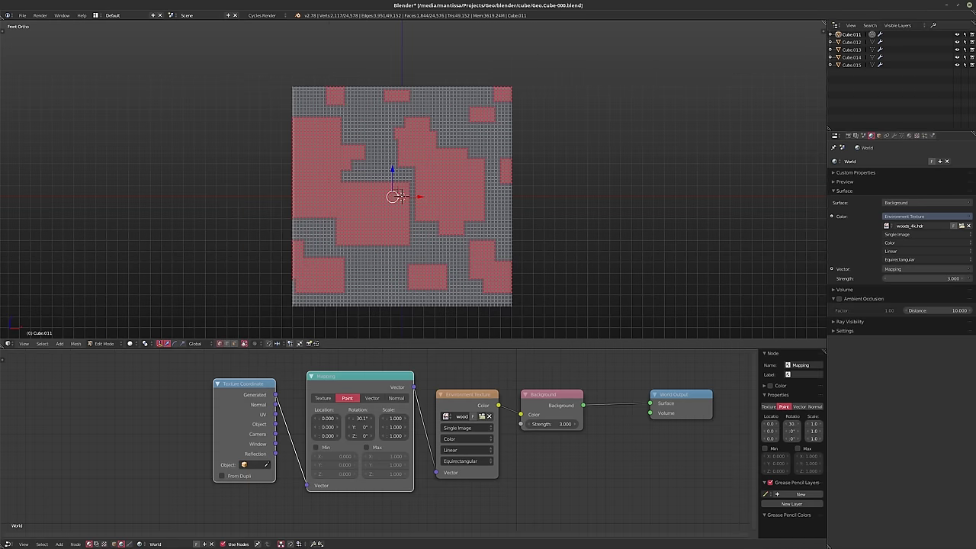
key("x")
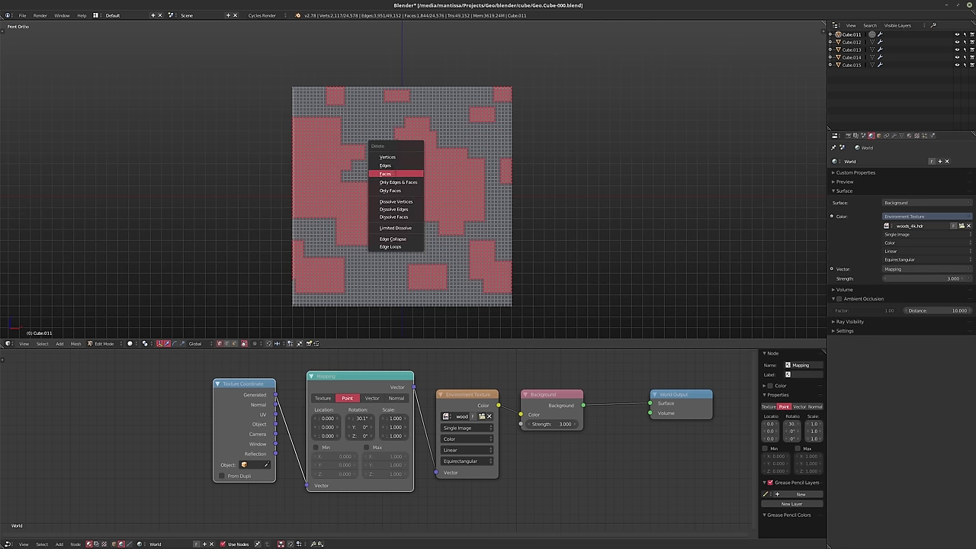
left_click(391, 173)
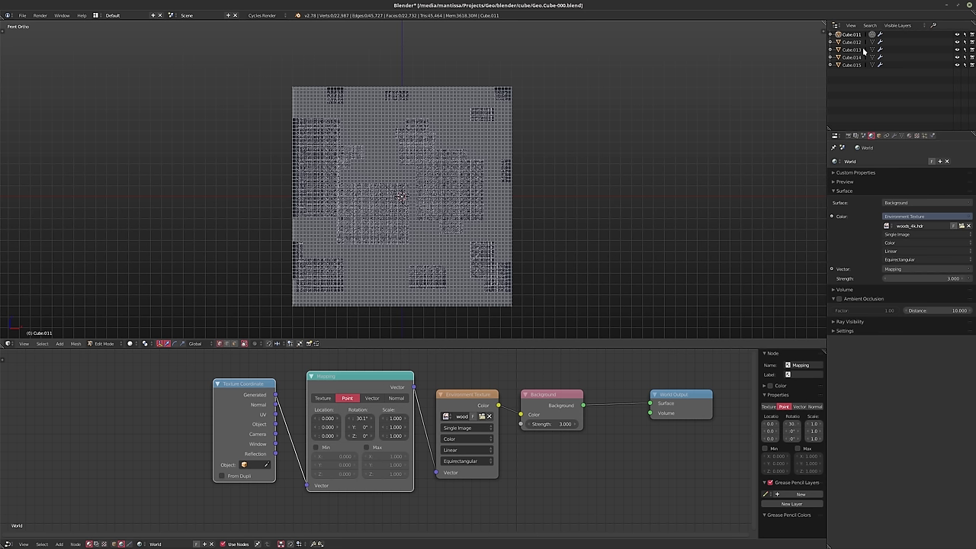
Open Cube.012 for mesh editing and clear its selection
left_click(853, 43)
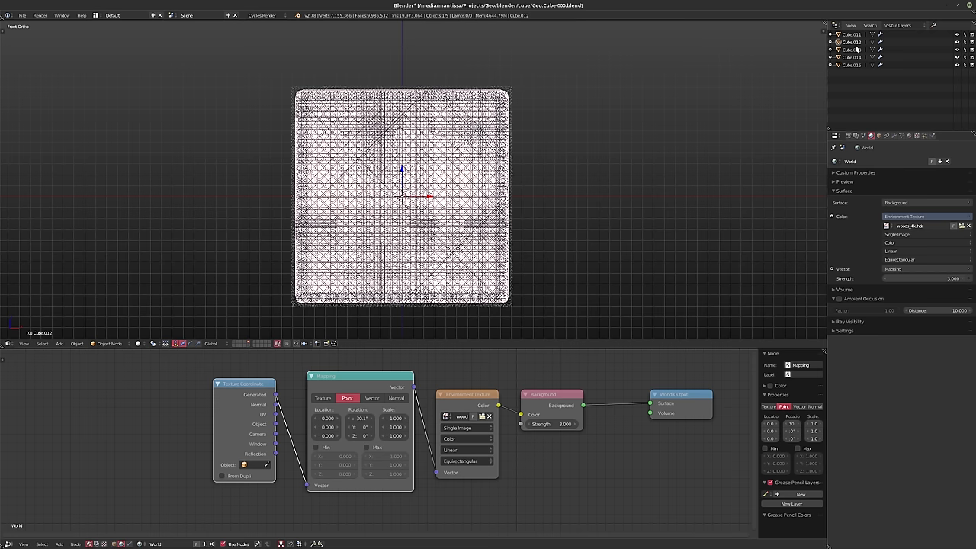
key("Tab")
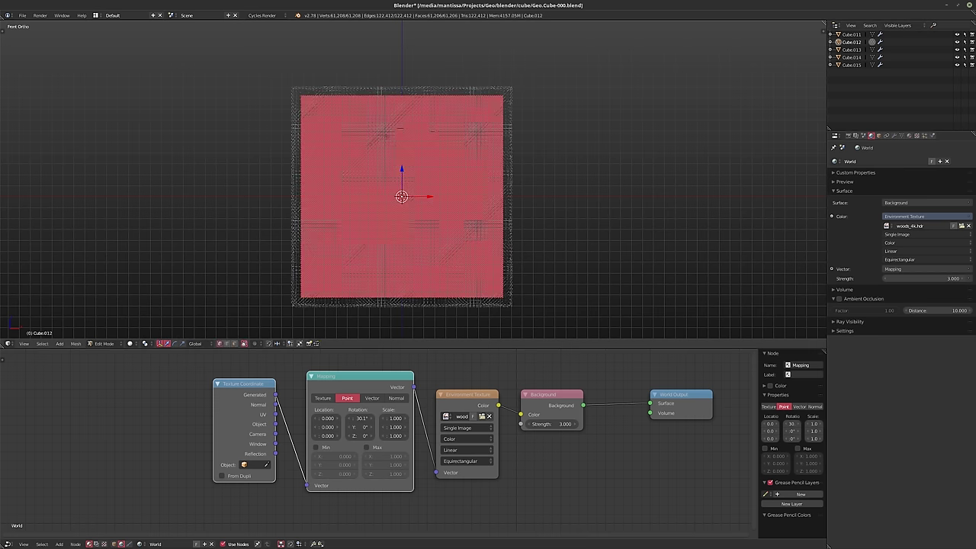
key("b")
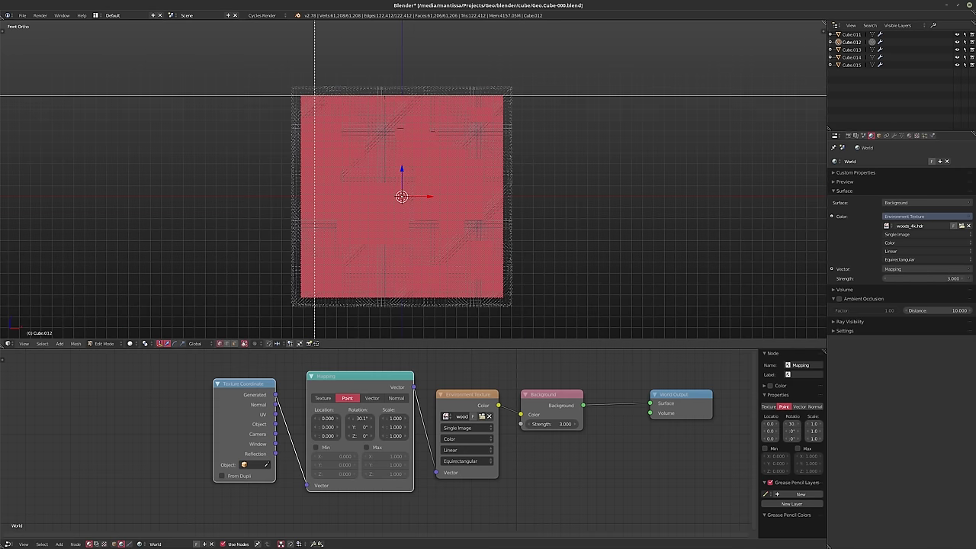
left_click_drag(294, 91, 387, 201)
key("a")
Box-select irregular front patches on Cube.012: the upper-left block, a stepped band from lower centre to the right edge, and separate top and lower-corner blocks
key("b")
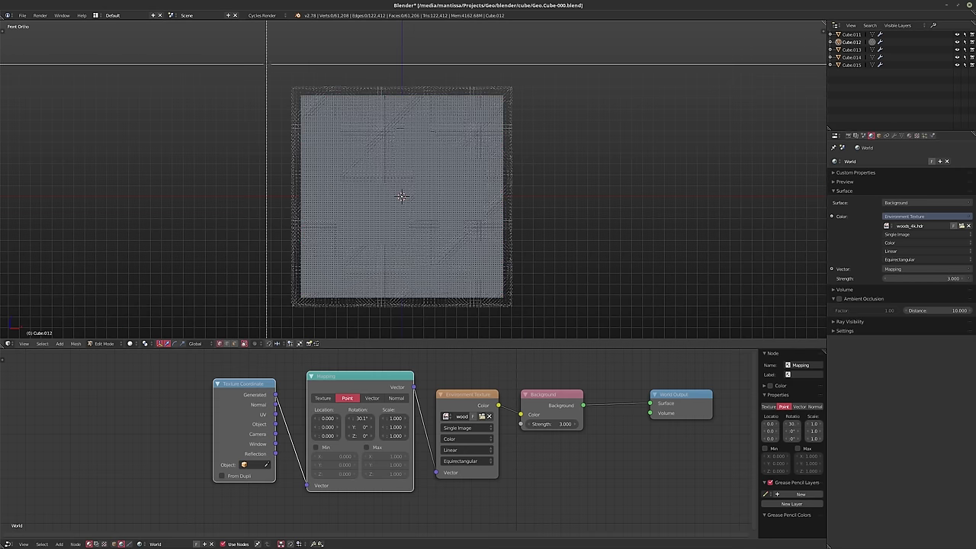
left_click_drag(274, 68, 379, 188)
key("b")
key("b")
key("b")
key("b")
left_click_drag(371, 239, 418, 267)
key("b")
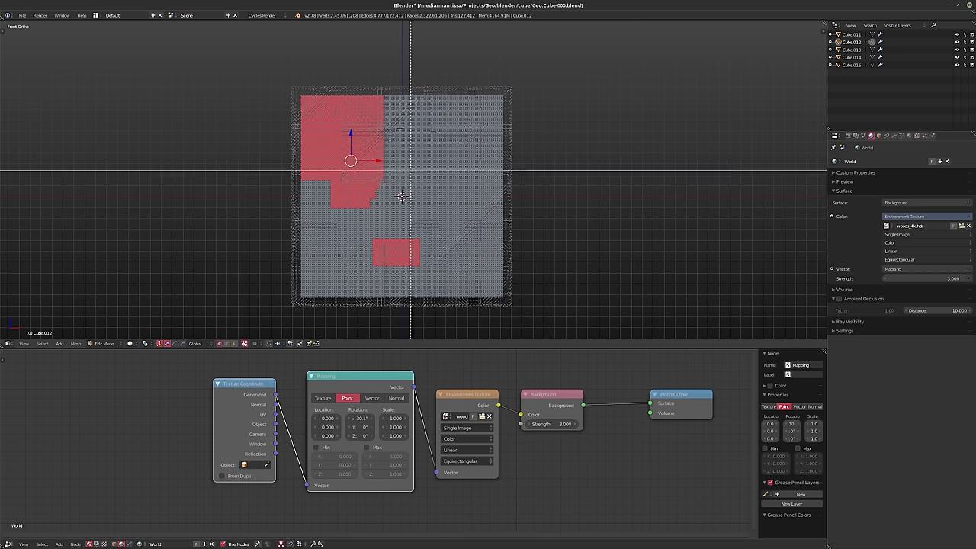
left_click_drag(416, 179, 439, 273)
key("b")
key("b")
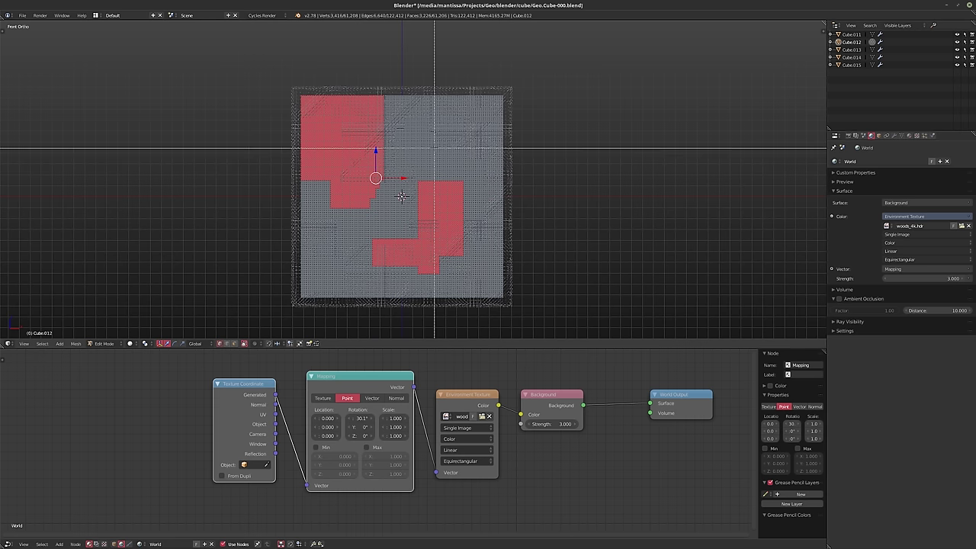
left_click_drag(439, 157, 488, 192)
key("b")
left_click_drag(471, 141, 503, 164)
key("b")
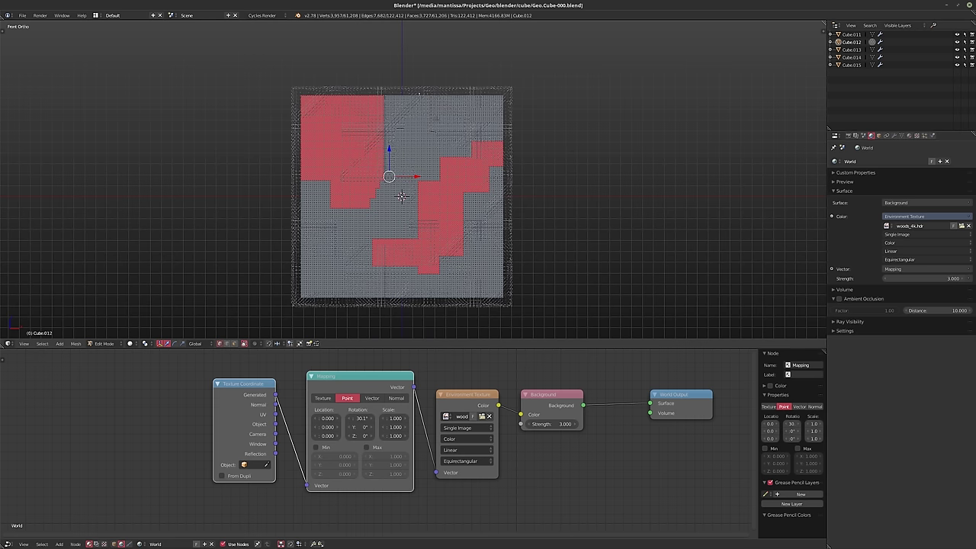
left_click_drag(418, 93, 464, 137)
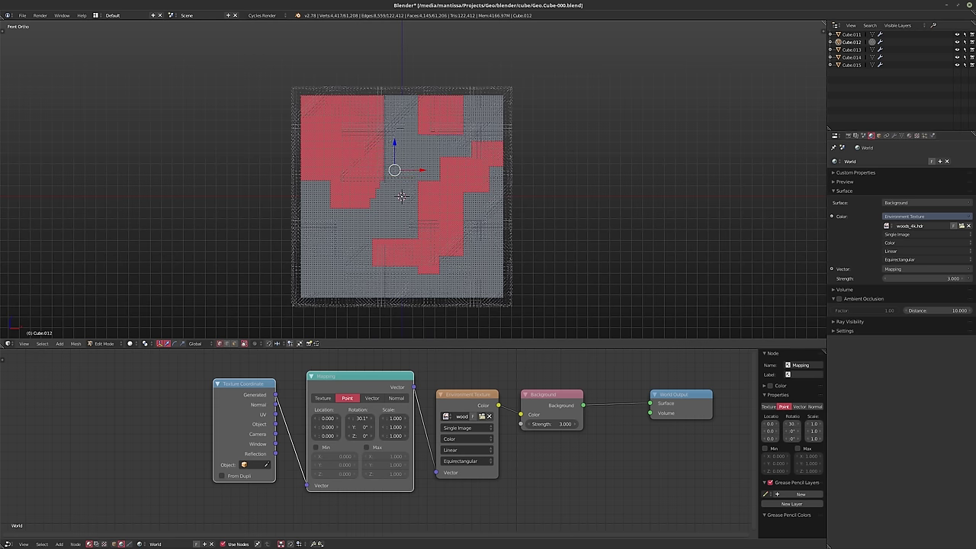
key("b")
left_click_drag(290, 236, 355, 287)
left_click_drag(346, 278, 347, 278)
key("b")
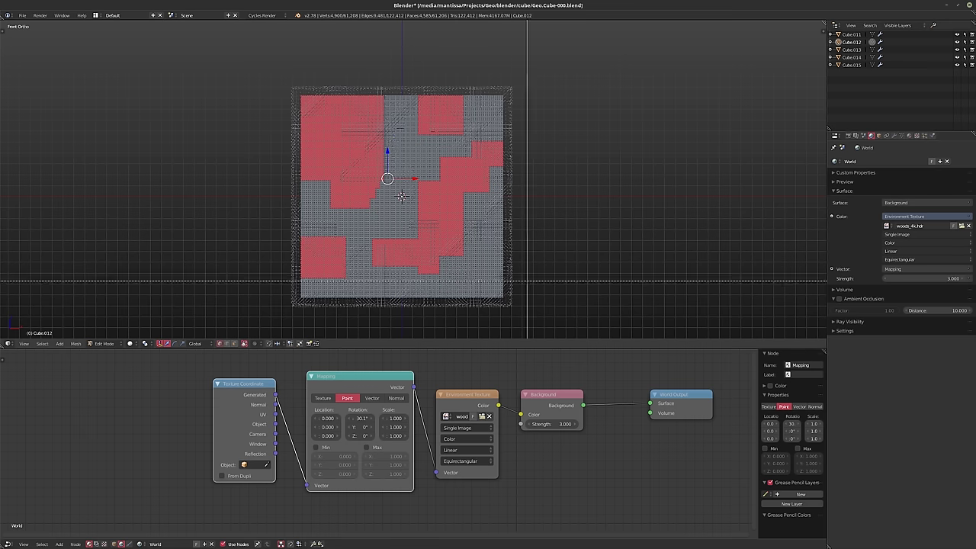
left_click_drag(476, 276, 533, 317)
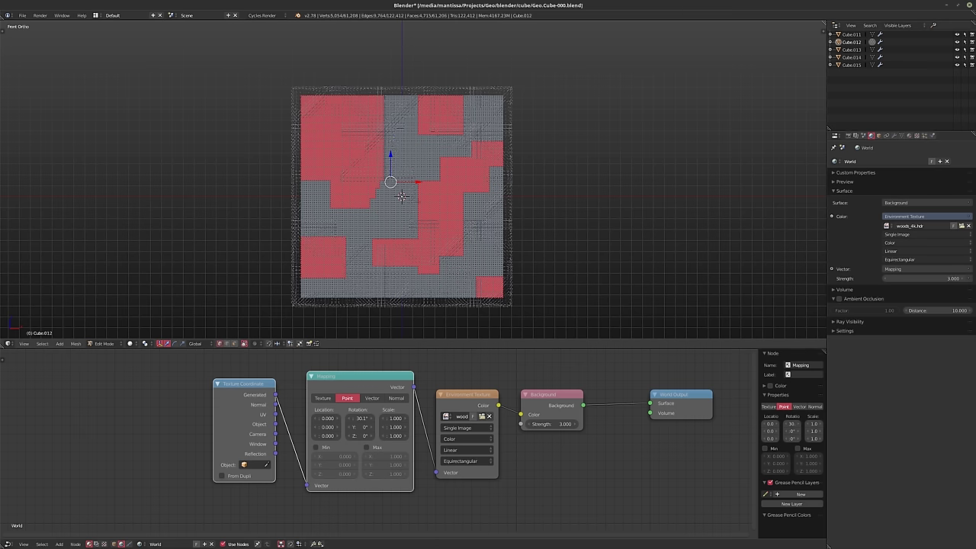
Deselect three rectangular notches within the stepped band and the upper-left block, and delete the remaining selected faces
key("b")
left_click_drag(410, 214, 436, 227)
middle_click_drag(436, 227, 439, 250)
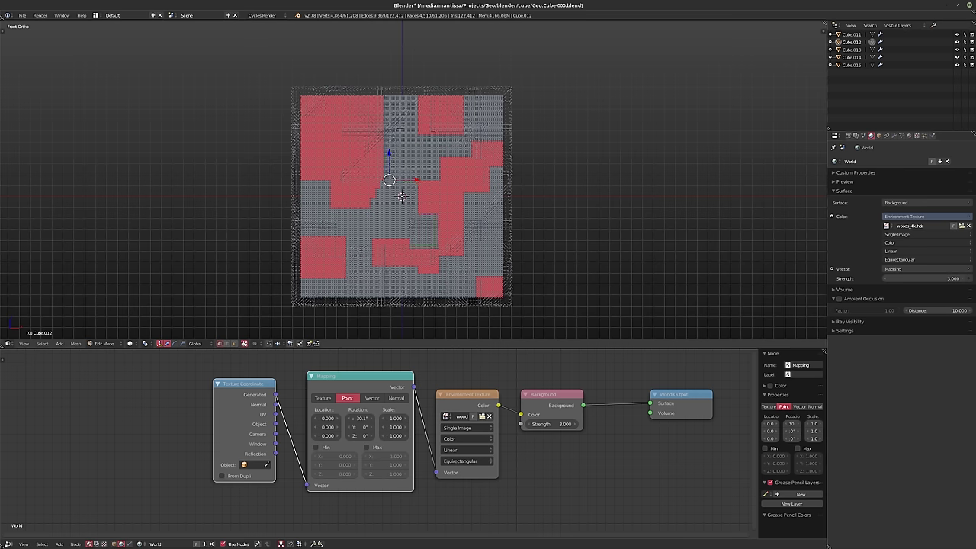
key("b")
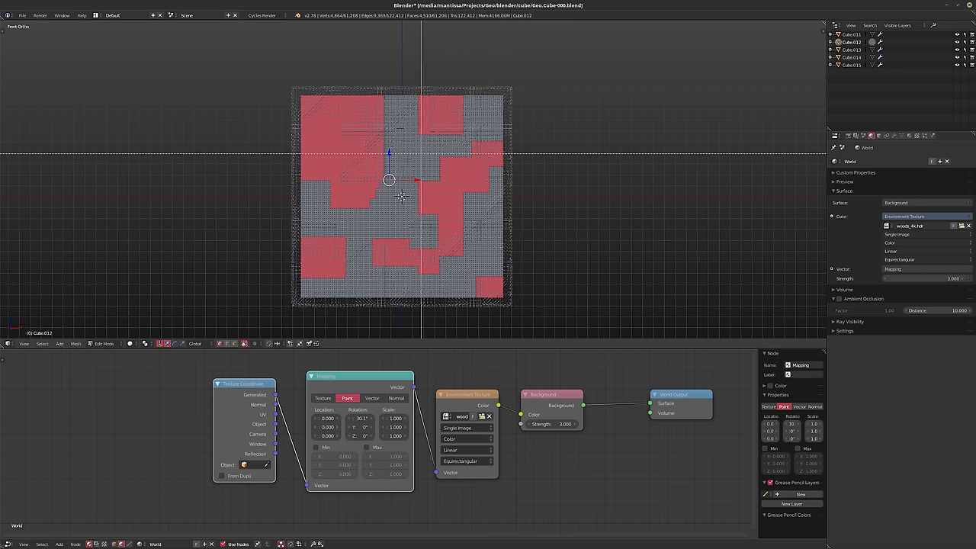
middle_click_drag(387, 181, 355, 148)
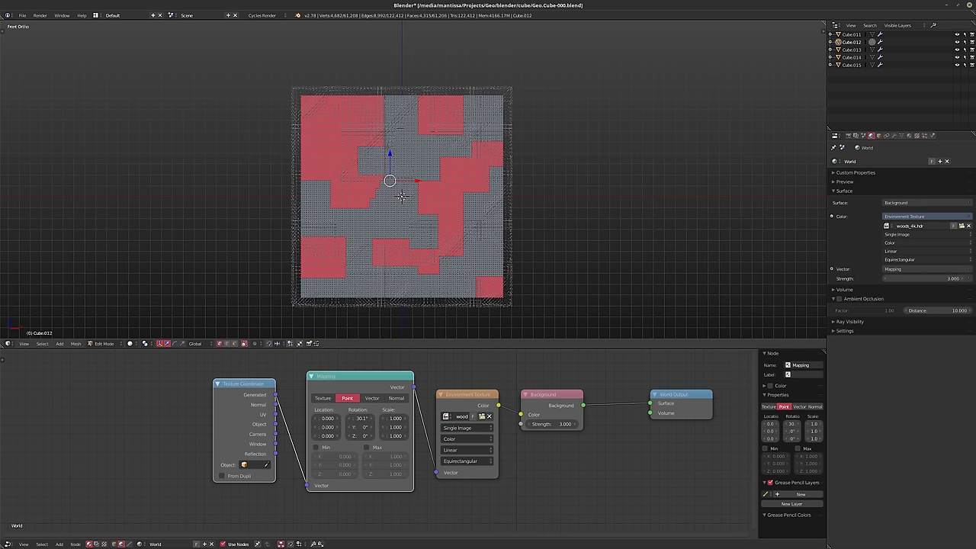
key("b")
middle_click_drag(313, 115, 334, 139)
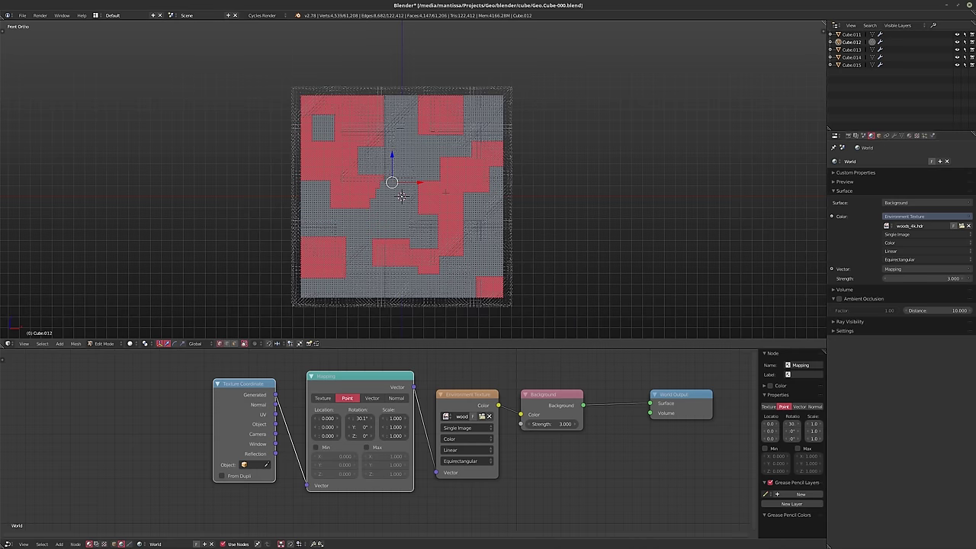
key("x")
left_click(447, 199)
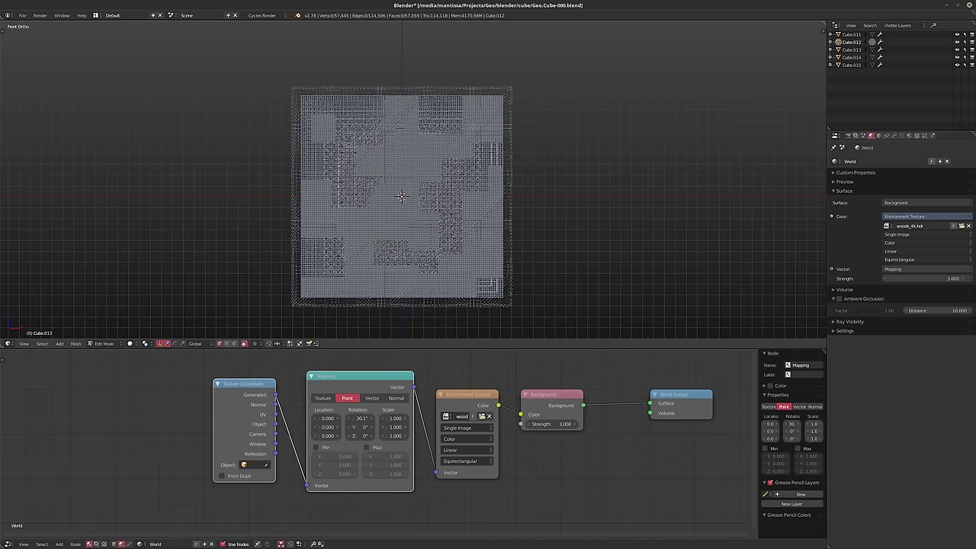
Box-select two overlapping patches just below and left of the centre of Cube.012's front and delete their faces
key("b")
left_click_drag(374, 190, 403, 226)
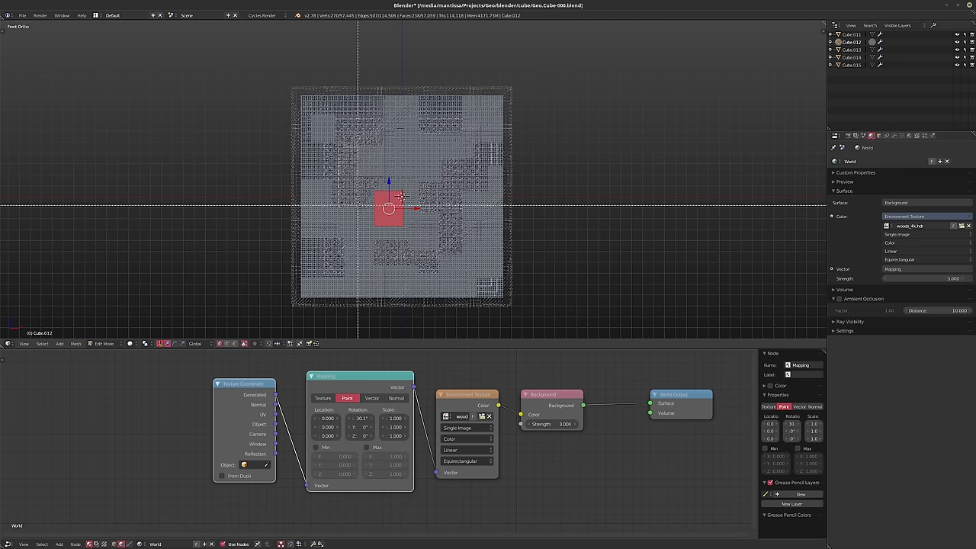
key("l")
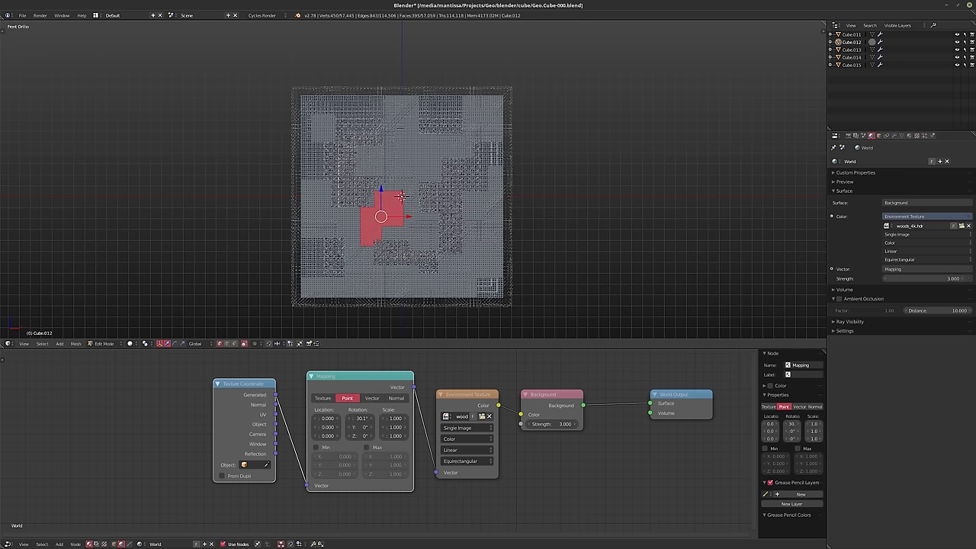
key("x")
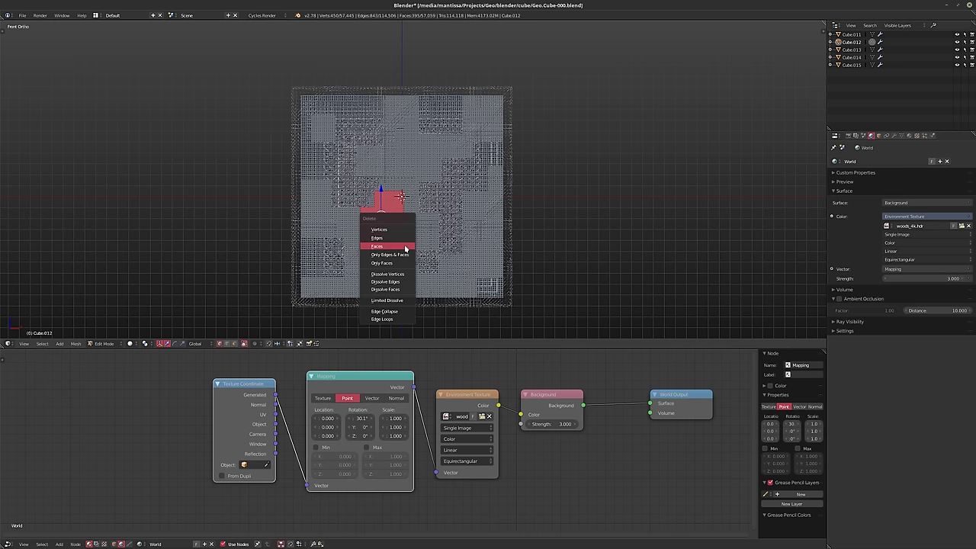
left_click(405, 246)
Box-select a horizontal strip just above the centre of Cube.012's front and delete its faces
key("b")
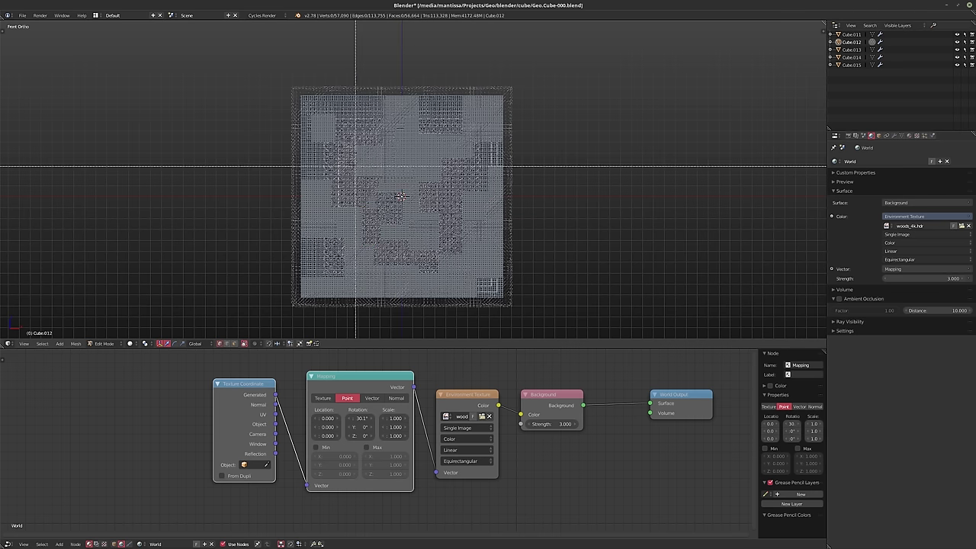
left_click_drag(352, 164, 456, 193)
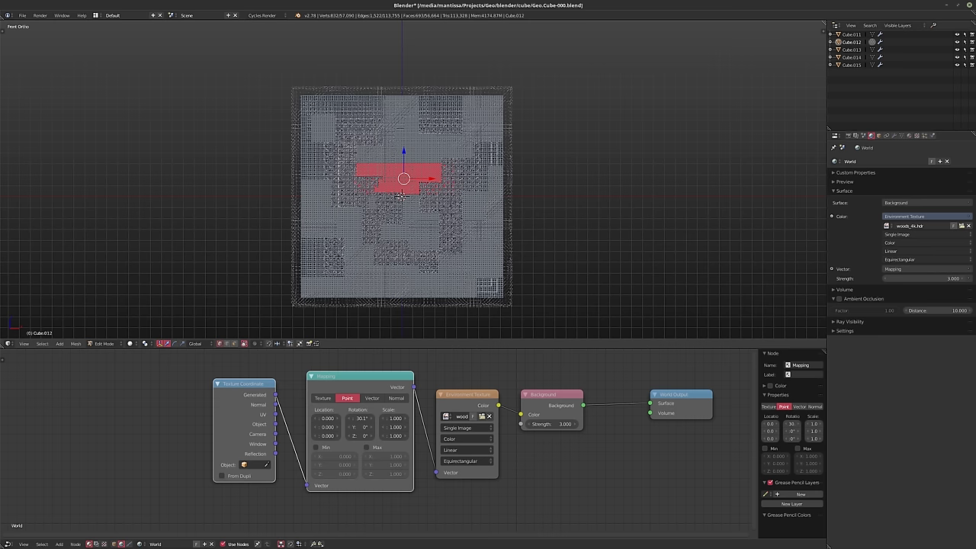
key("x")
left_click(449, 202)
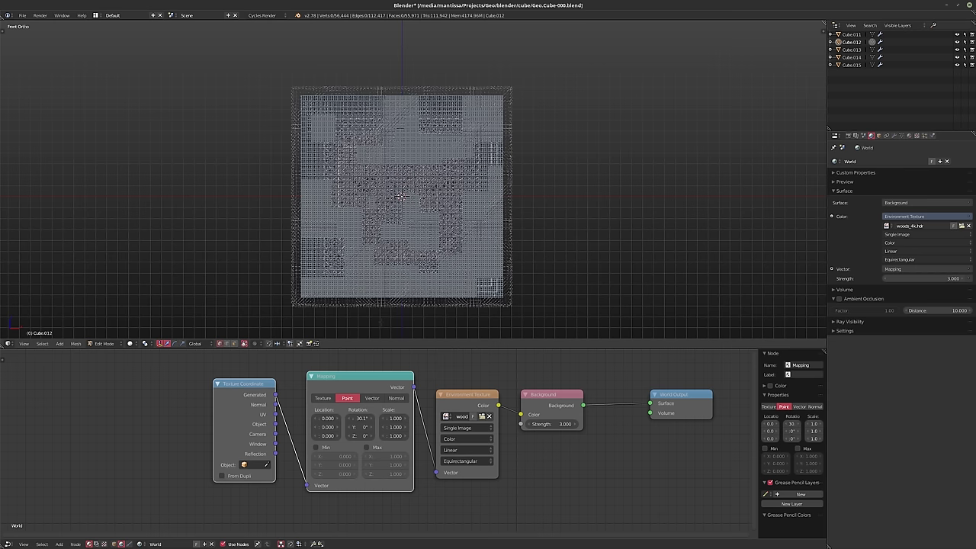
Box-select a small patch at the lower edge of Cube.012's front, left of centre, delete its faces and leave Edit Mode
key("c")
key("Escape")
key("b")
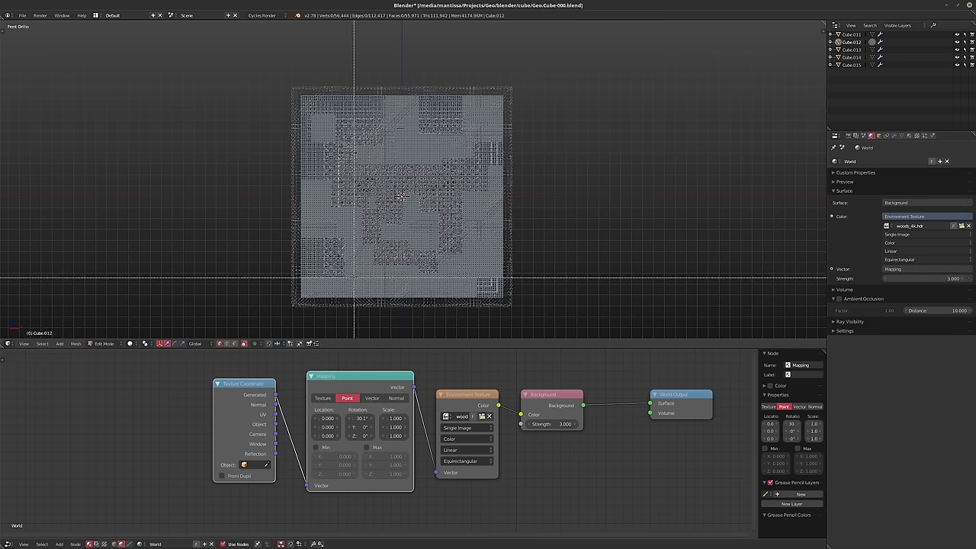
left_click_drag(341, 272, 378, 310)
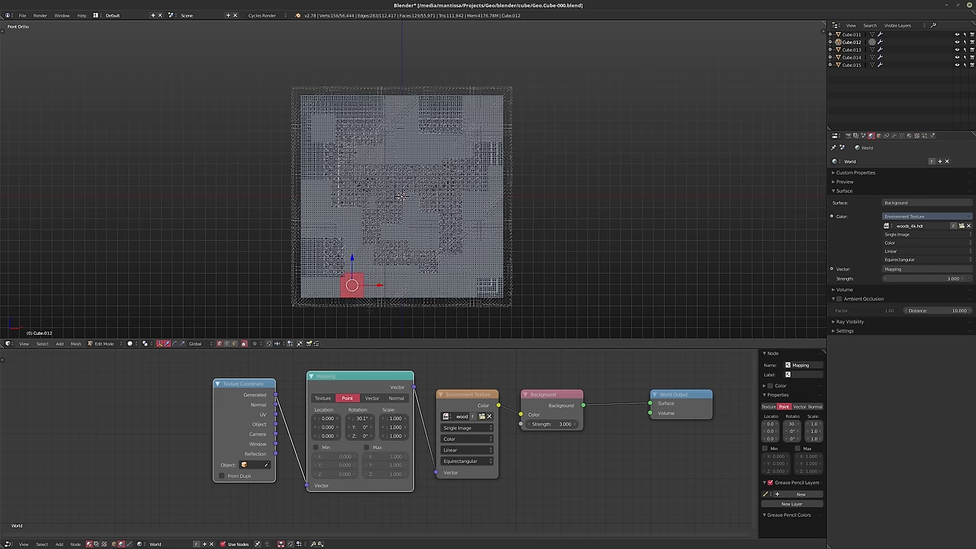
key("c")
key("Escape")
key("x")
left_click(368, 312)
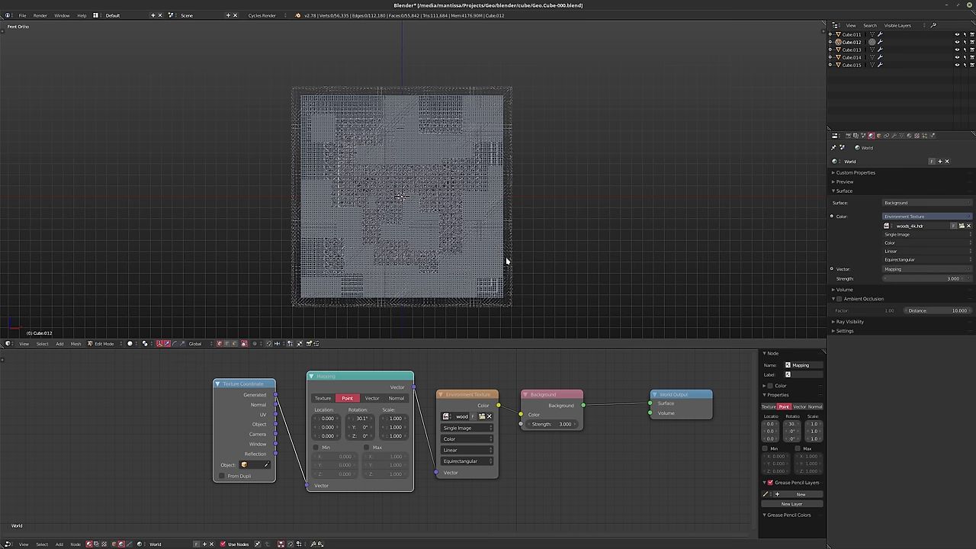
key("Tab")
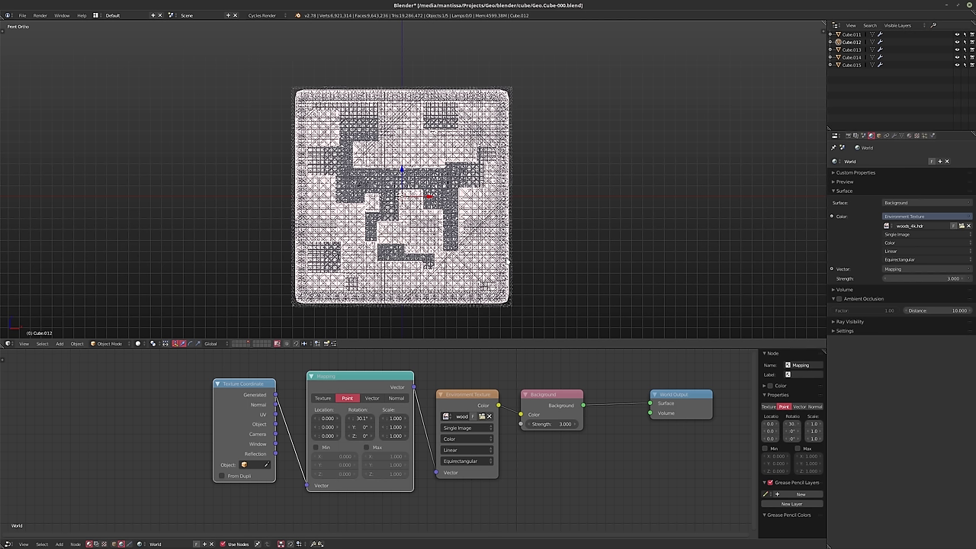
Enter Edit Mode on Cube.013, turn off the Solidify modifier's edit-mode display and deselect all faces
left_click(852, 50)
key("Tab")
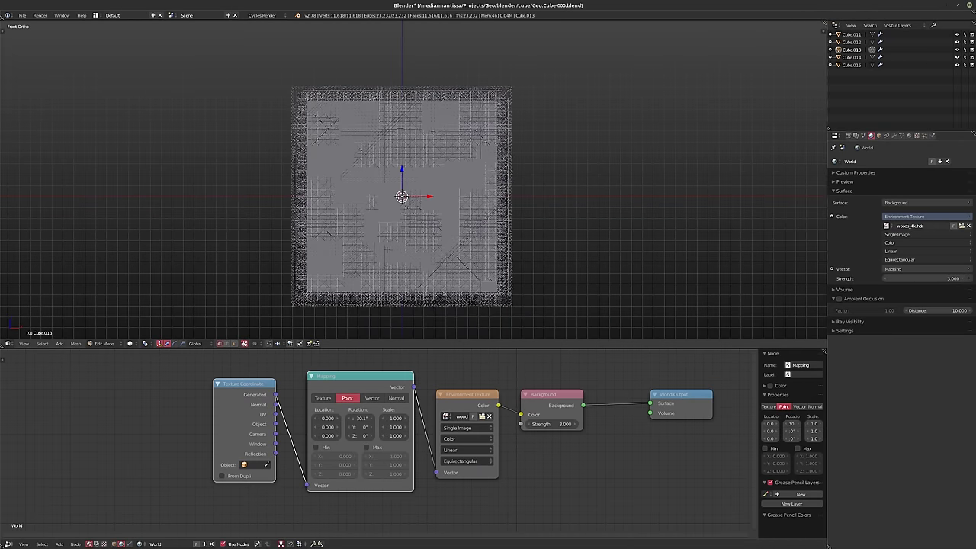
left_click(894, 135)
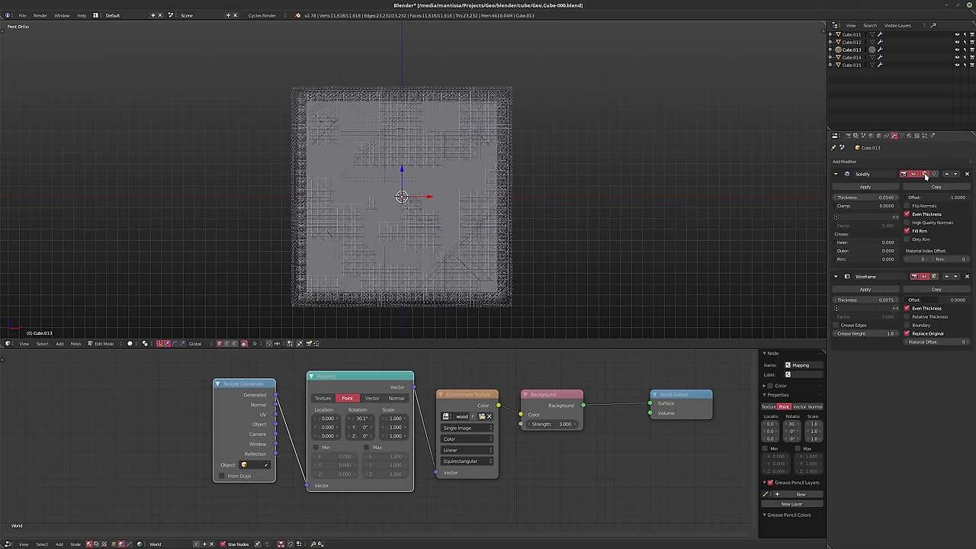
left_click(924, 174)
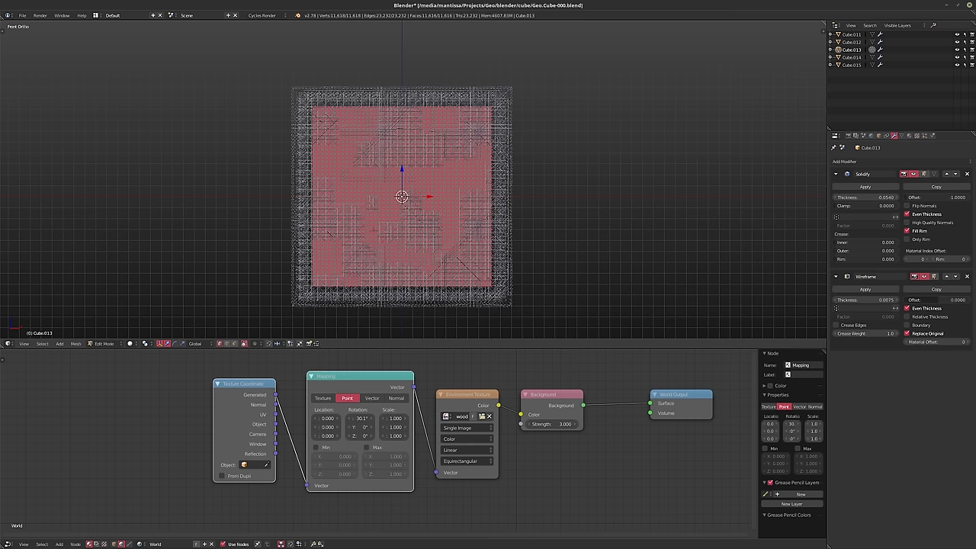
key("b")
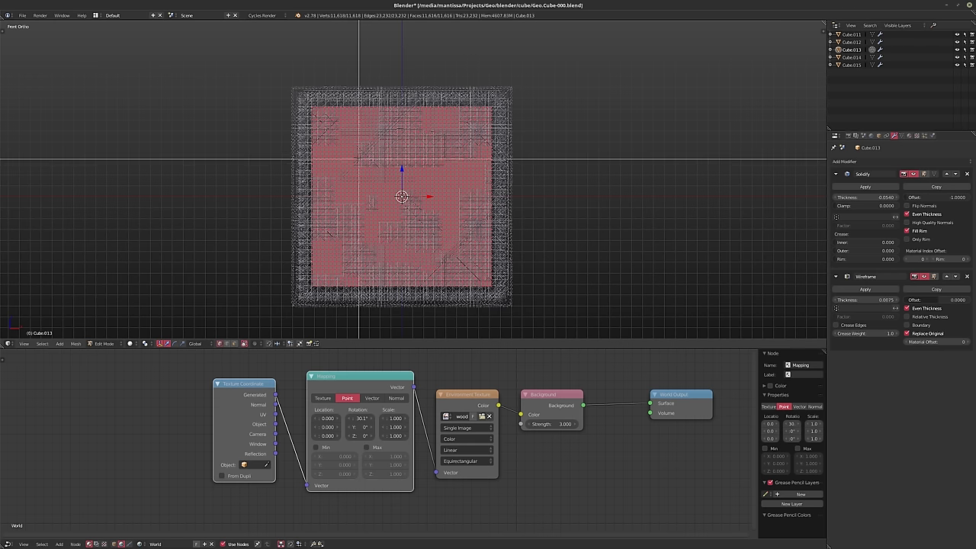
left_click_drag(356, 156, 423, 224)
key("a")
Box-select overlapping patches on Cube.013's front: a central block, a stepped extension toward the lower right, and two blocks left of centre
key("b")
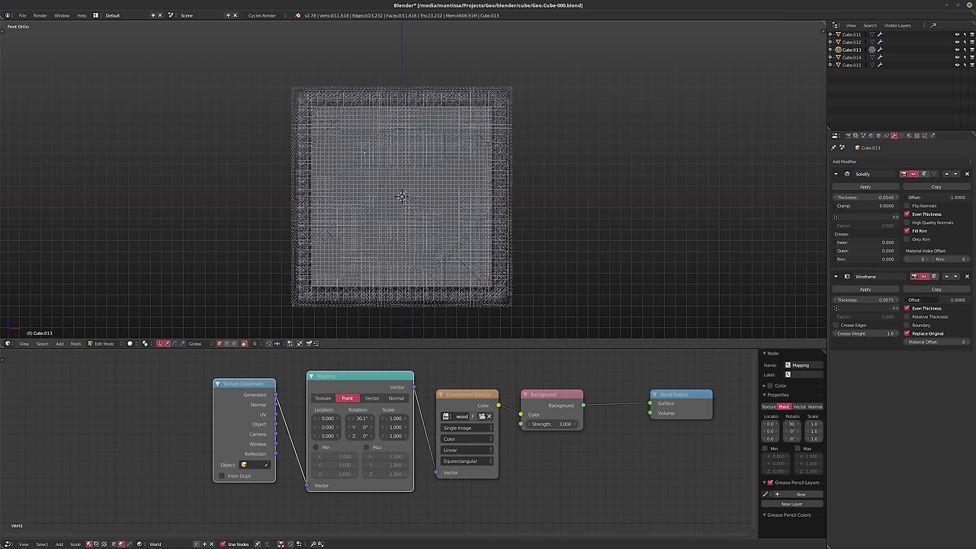
left_click_drag(362, 150, 423, 224)
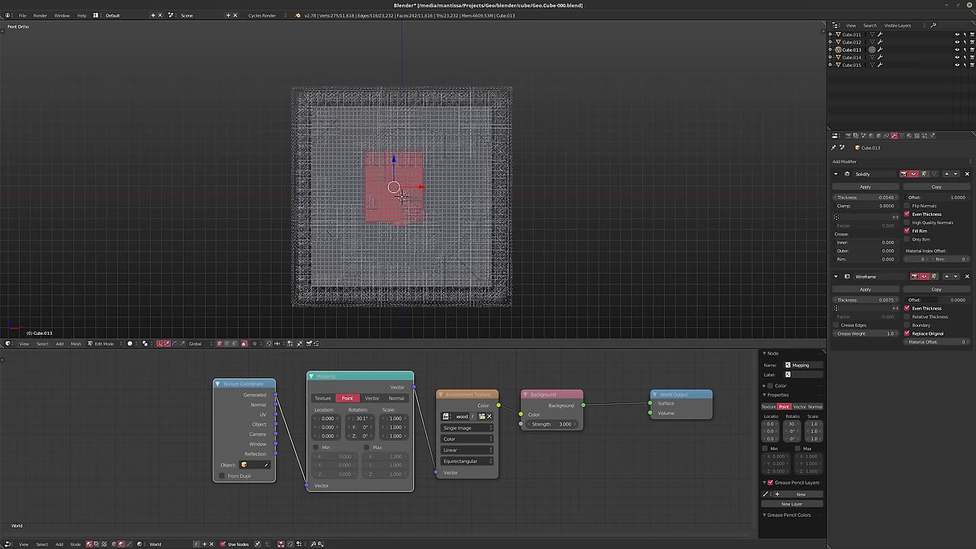
left_click_drag(450, 263, 459, 266)
key("b")
left_click_drag(404, 184, 450, 217)
key("b")
left_click_drag(409, 174, 434, 200)
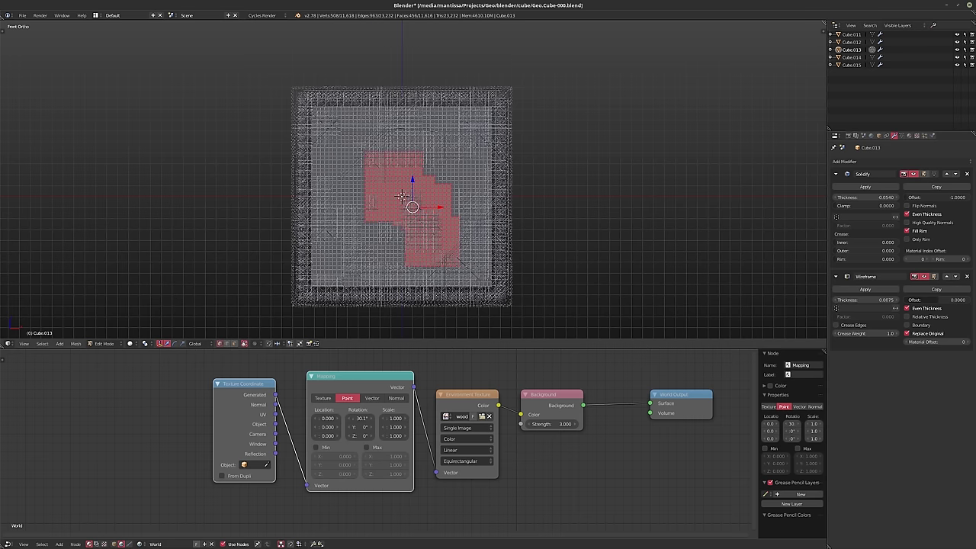
key("b")
left_click_drag(348, 201, 379, 237)
key("b")
left_click_drag(335, 180, 376, 218)
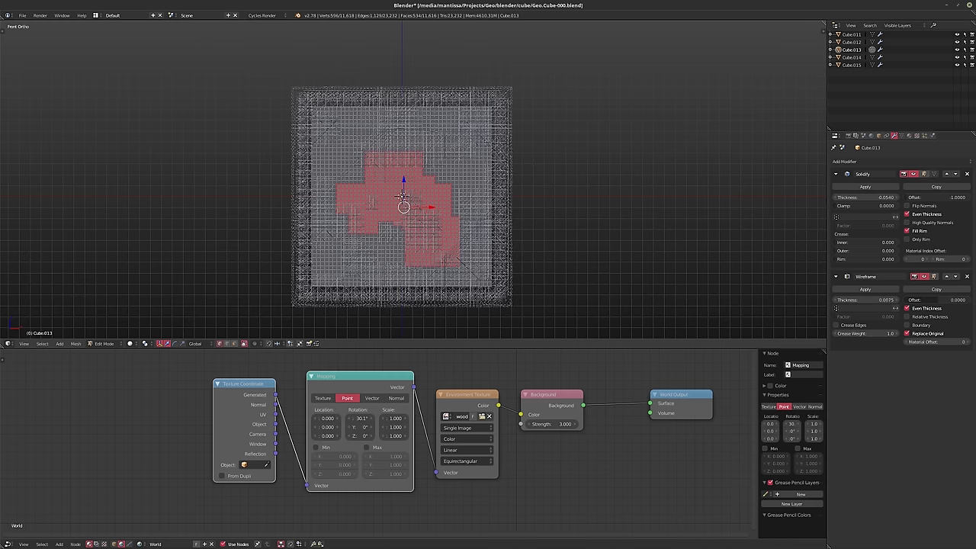
Add an upper-left block, a block above centre and an L-shaped lower-left corner area to Cube.013's face selection
key("ctrl+l")
key("b")
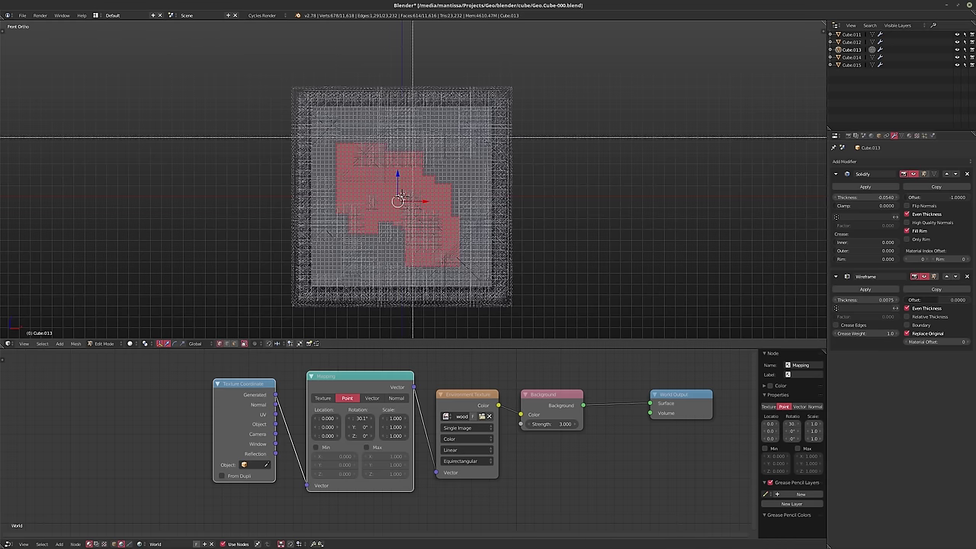
left_click_drag(412, 137, 435, 159)
key("b")
left_click_drag(409, 124, 440, 157)
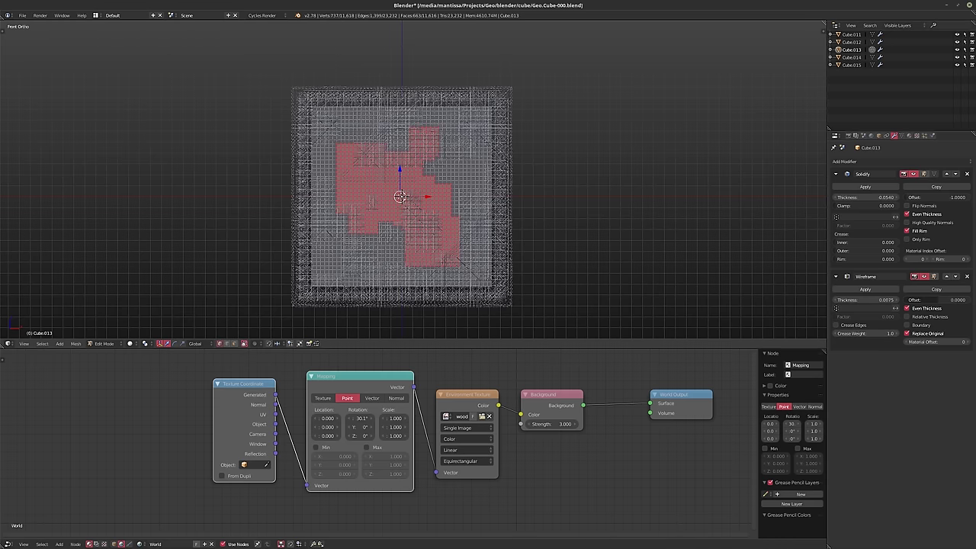
key("b")
left_click_drag(300, 258, 365, 308)
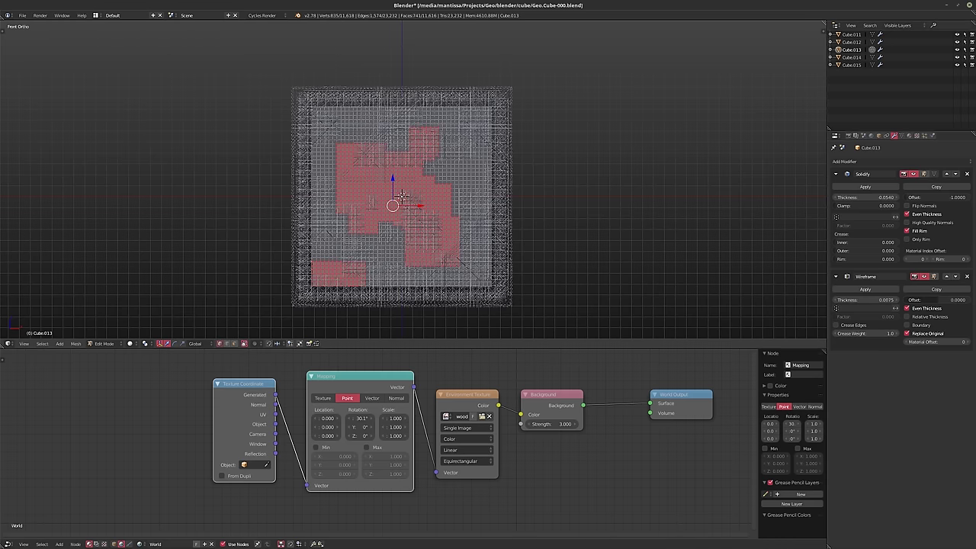
key("b")
left_click_drag(300, 236, 336, 279)
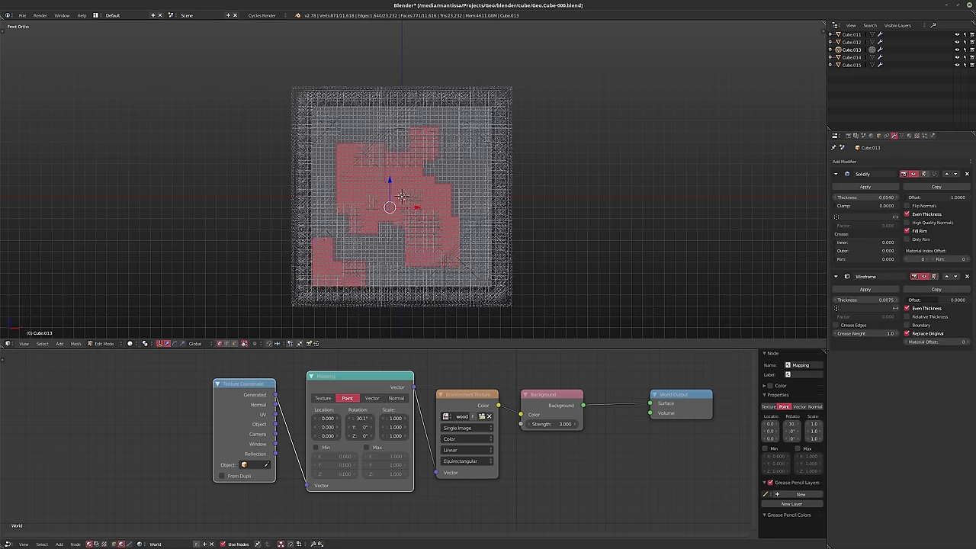
Extend Cube.013's selection with a patch above the upper-left block, narrow strips along the right edge and a stepped lower-right corner
key("b")
left_click_drag(344, 123, 378, 170)
key("b")
key("b")
left_click_drag(483, 134, 510, 245)
key("b")
key("b")
left_click_drag(462, 296, 449, 280)
key("b")
Add an L-shaped patch along the top edge of Cube.013's front, right of centre, to the selection
key("b")
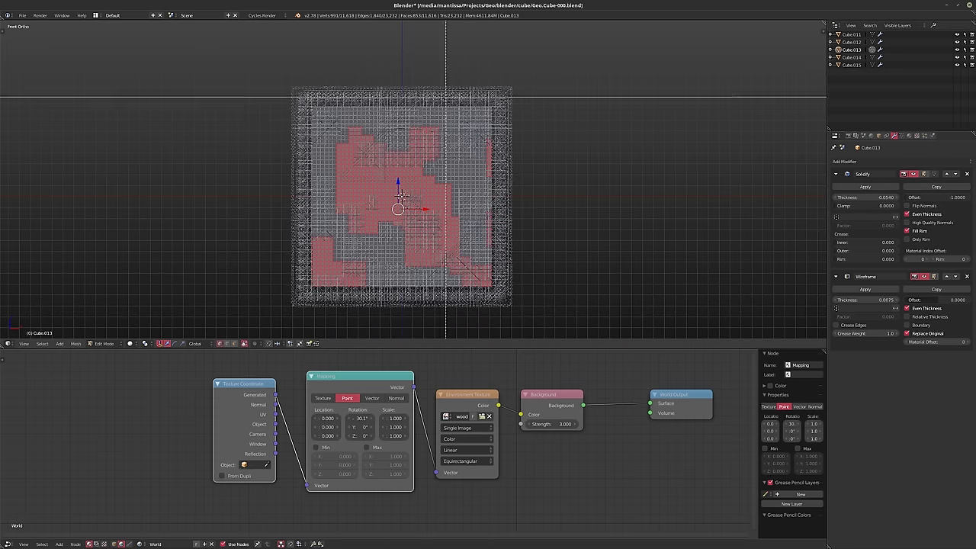
left_click_drag(446, 101, 463, 130)
key("b")
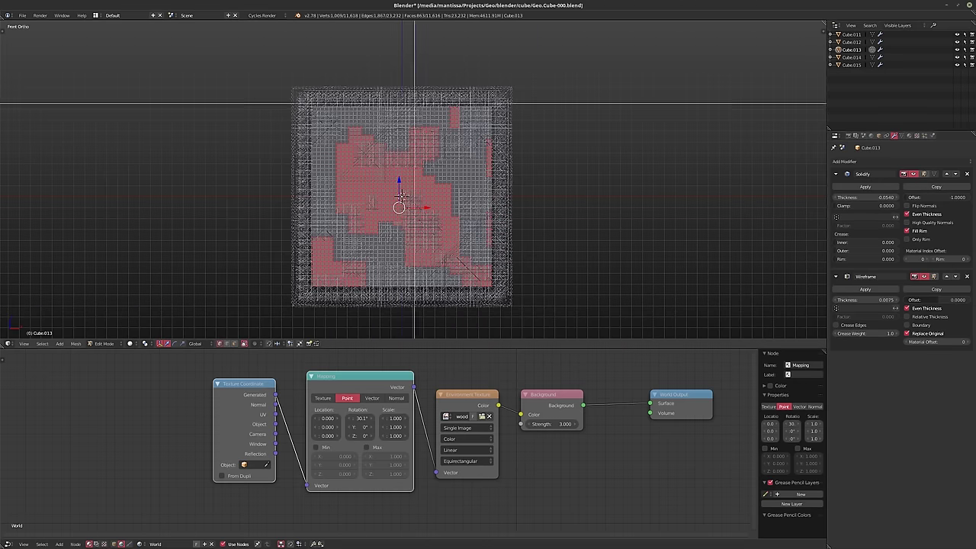
left_click_drag(429, 103, 455, 118)
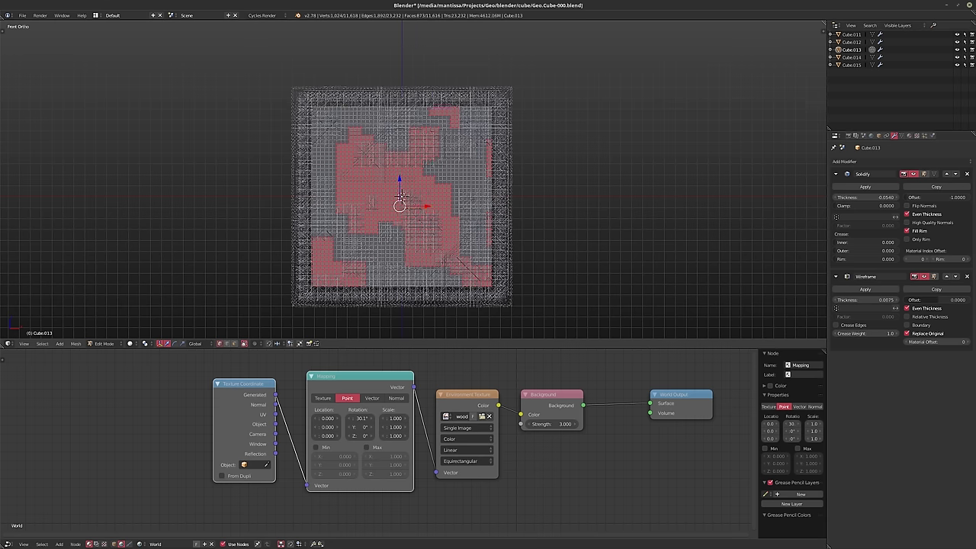
key("x")
left_click(429, 181)
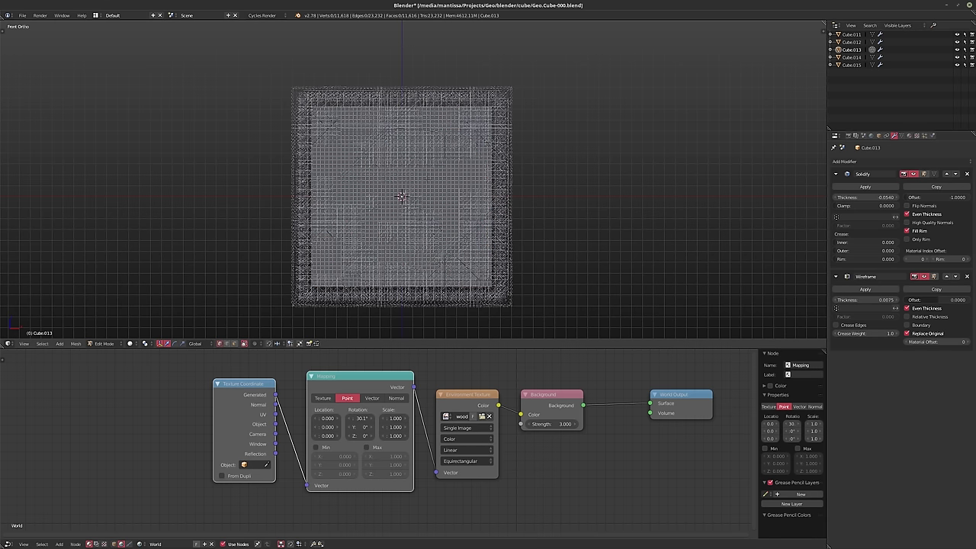
key("z")
key("z")
right_click(442, 179)
key("shift+r")
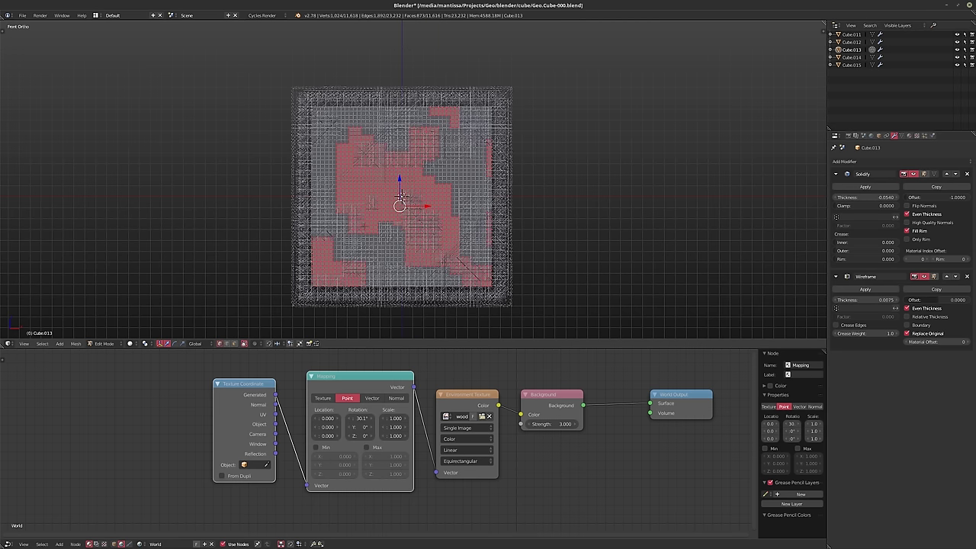
Delete all the selected face patches from Cube.013 and switch to Object Mode
key("x")
left_click(377, 234)
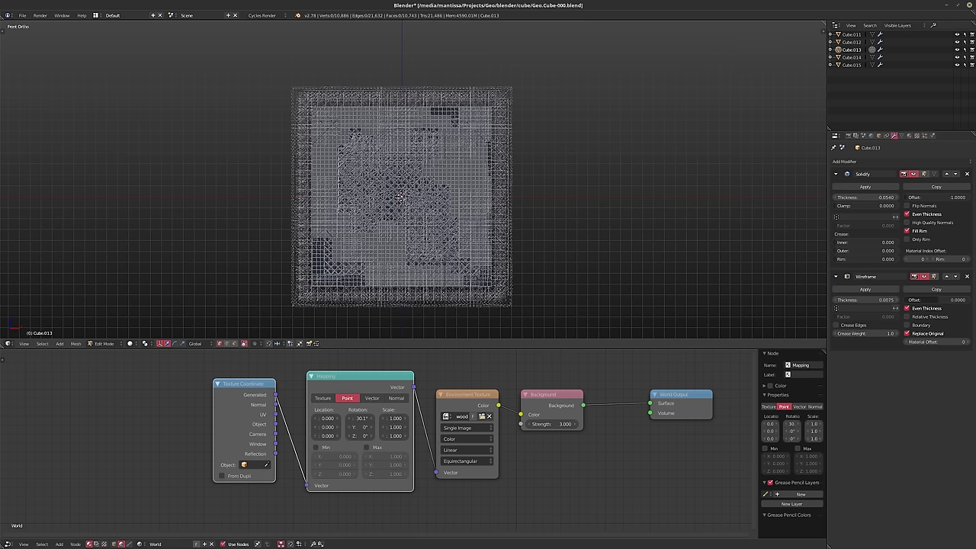
key("Tab")
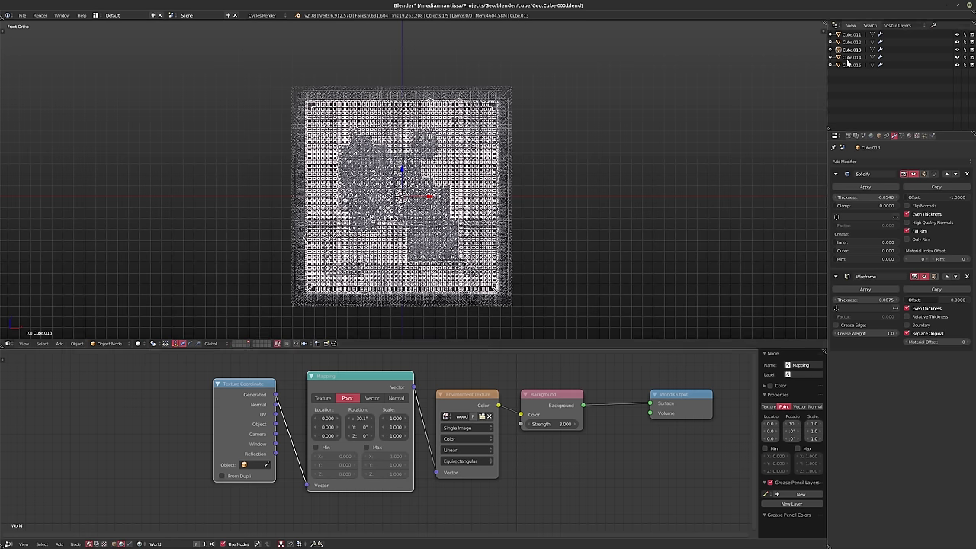
Re-enter Edit Mode on Cube.013, box-select a vertical strip from the top edge just left of centre and delete its faces
key("Tab")
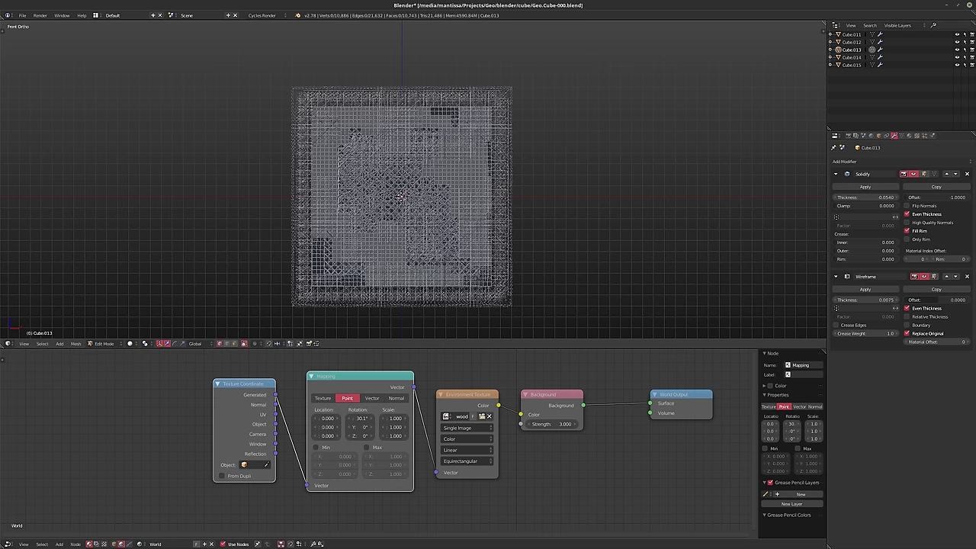
key("b")
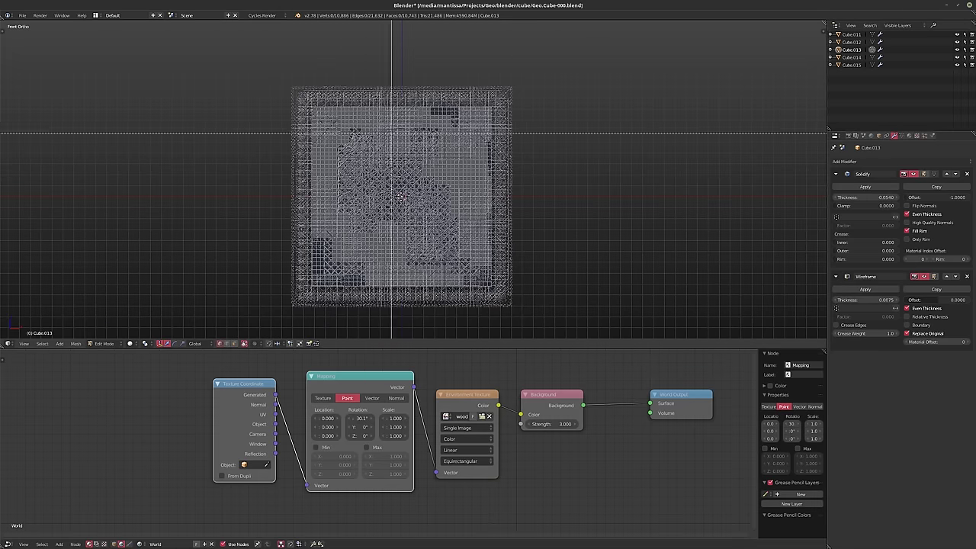
left_click_drag(372, 98, 404, 184)
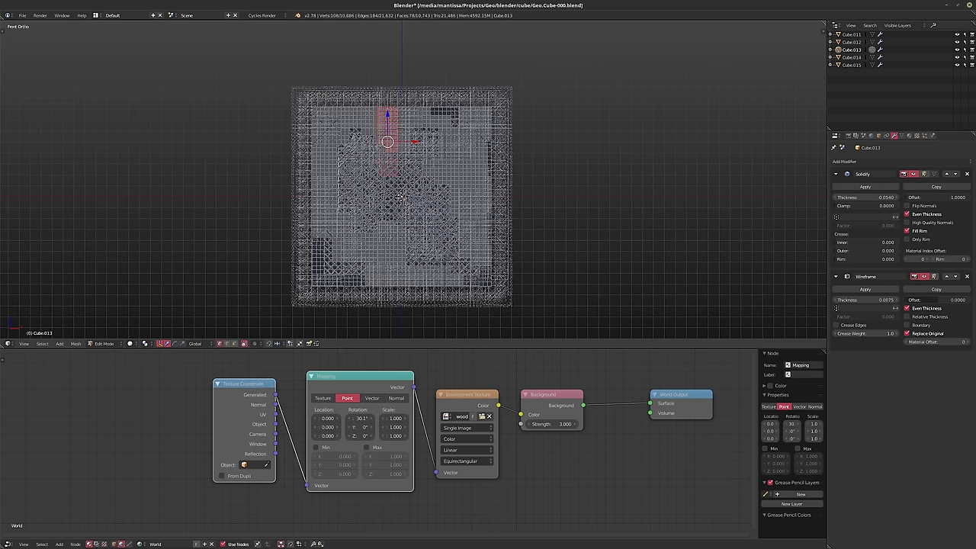
key("x")
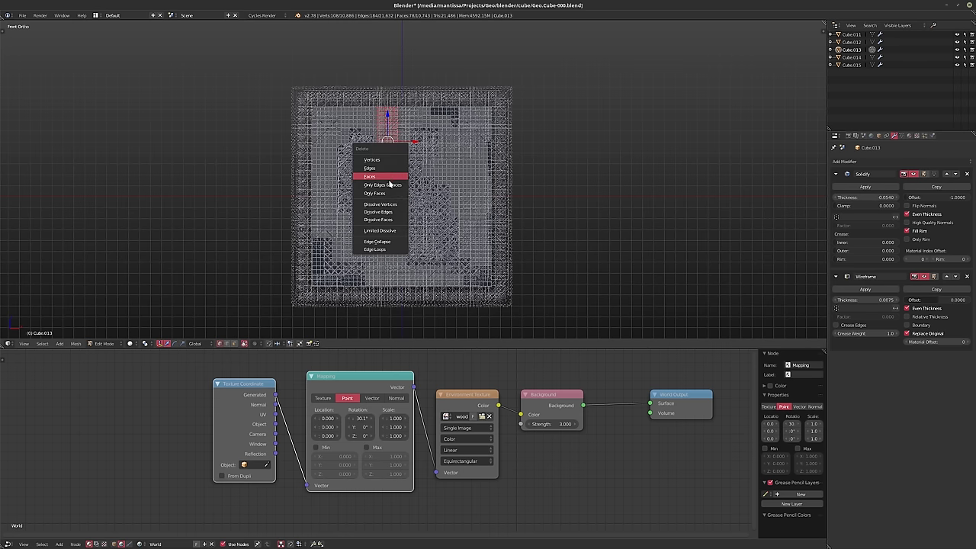
left_click(373, 177)
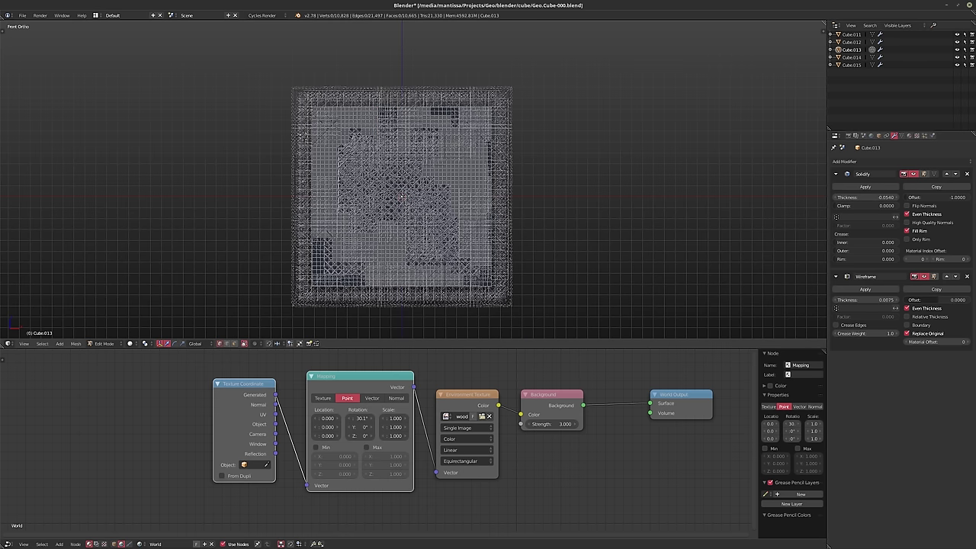
Box-select a small patch on the left edge of Cube.013's front, delete its faces and leave Edit Mode
key("b")
left_click_drag(285, 135, 323, 161)
key("x")
left_click(327, 164)
key("Tab")
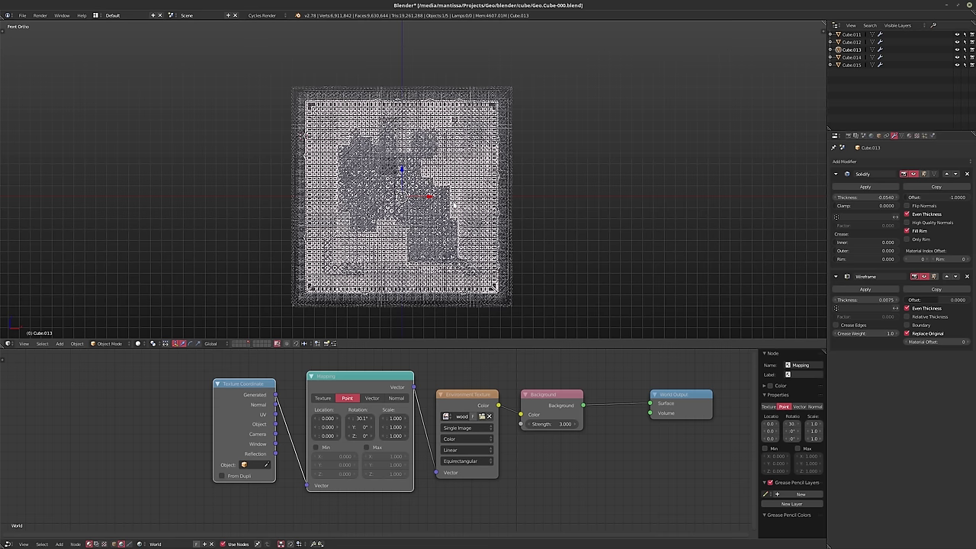
Re-enter Edit Mode on Cube.013, box-select a patch on the right edge just above mid-height and delete its faces
key("Tab")
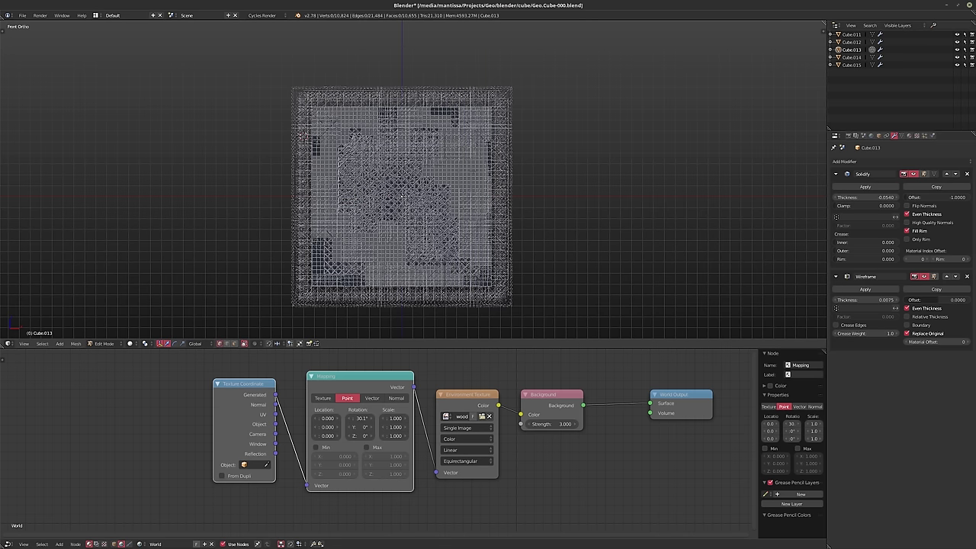
key("b")
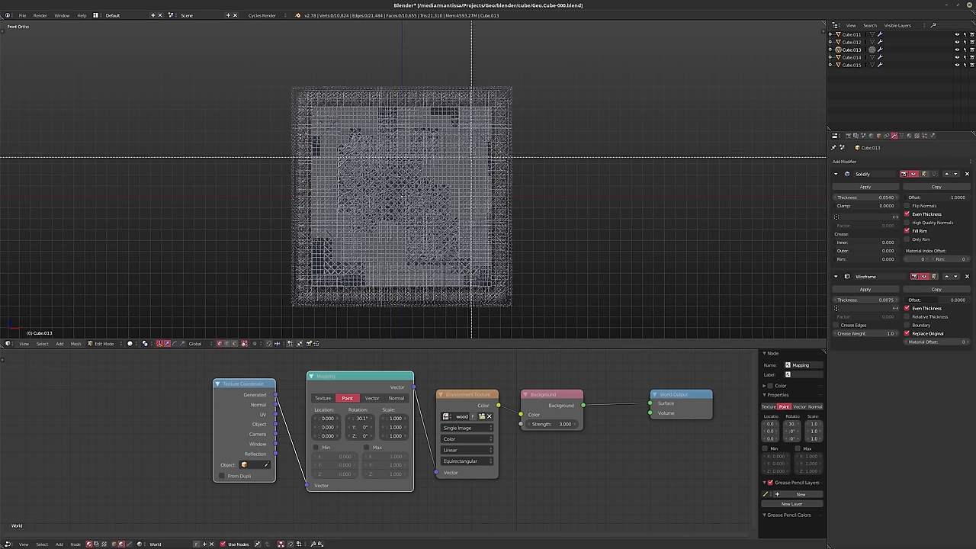
left_click_drag(471, 158, 505, 198)
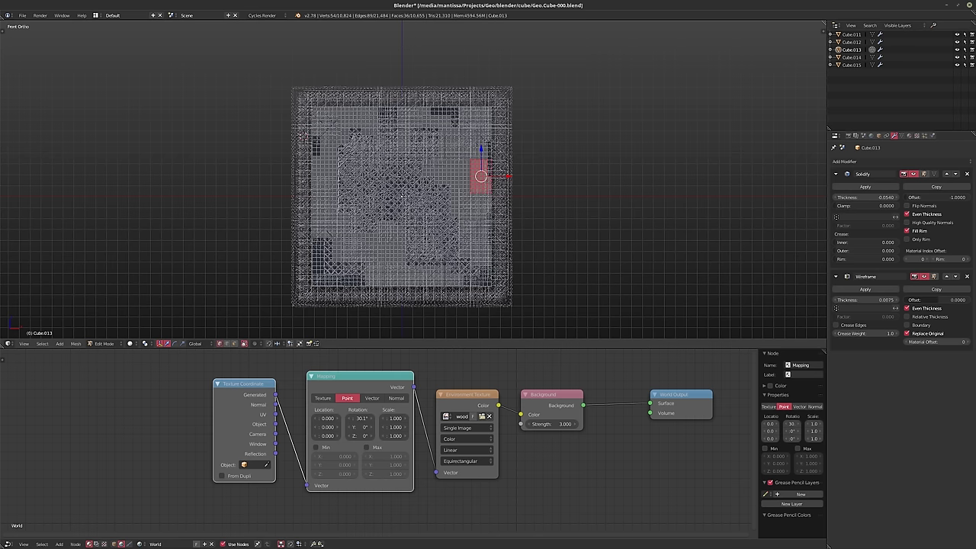
key("x")
left_click(473, 187)
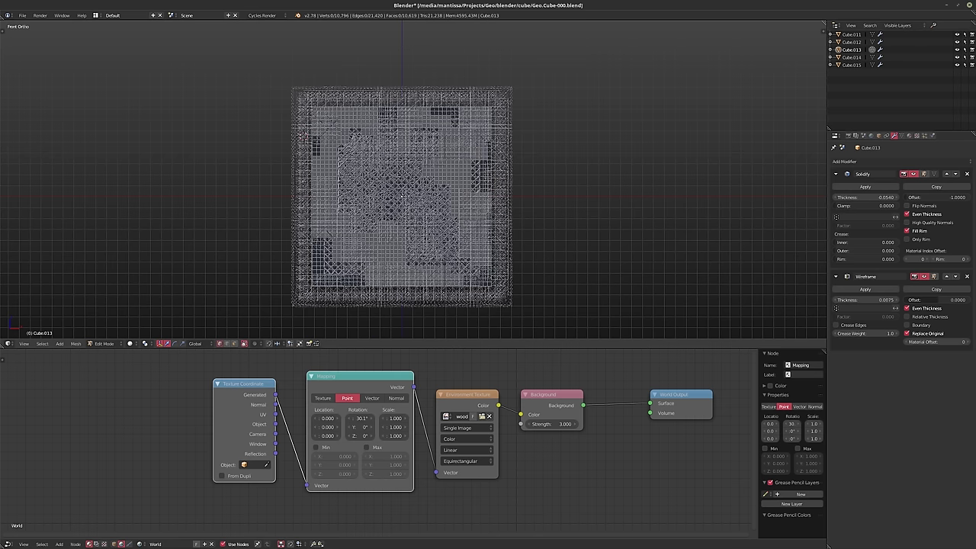
Box-select a small square patch near the bottom of Cube.013's front, just left of centre, delete its faces and leave Edit Mode
key("b")
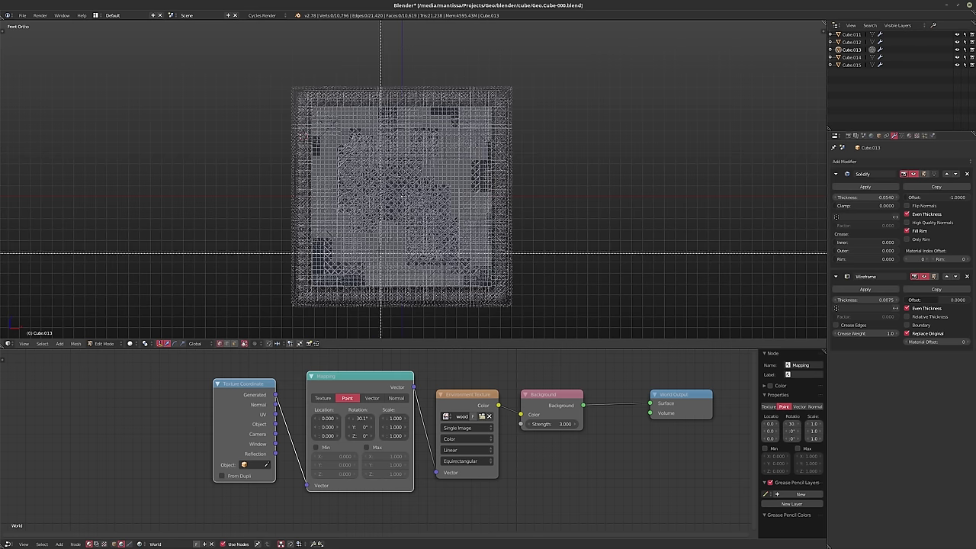
left_click_drag(378, 253, 399, 274)
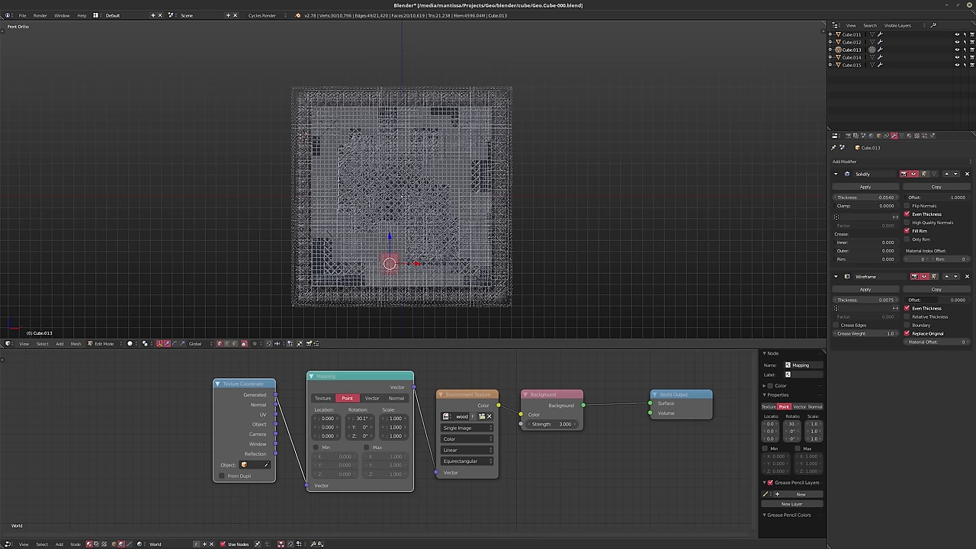
key("x")
left_click(391, 263)
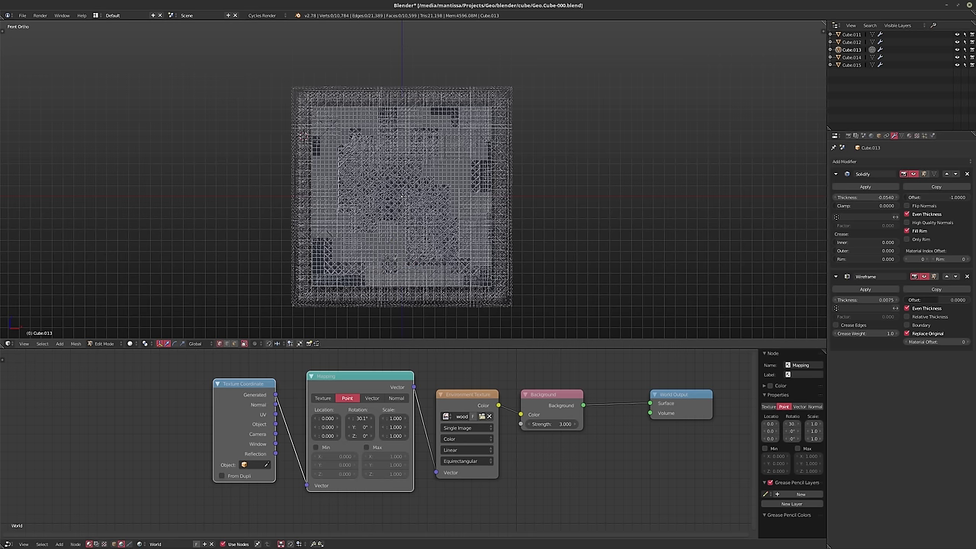
key("Tab")
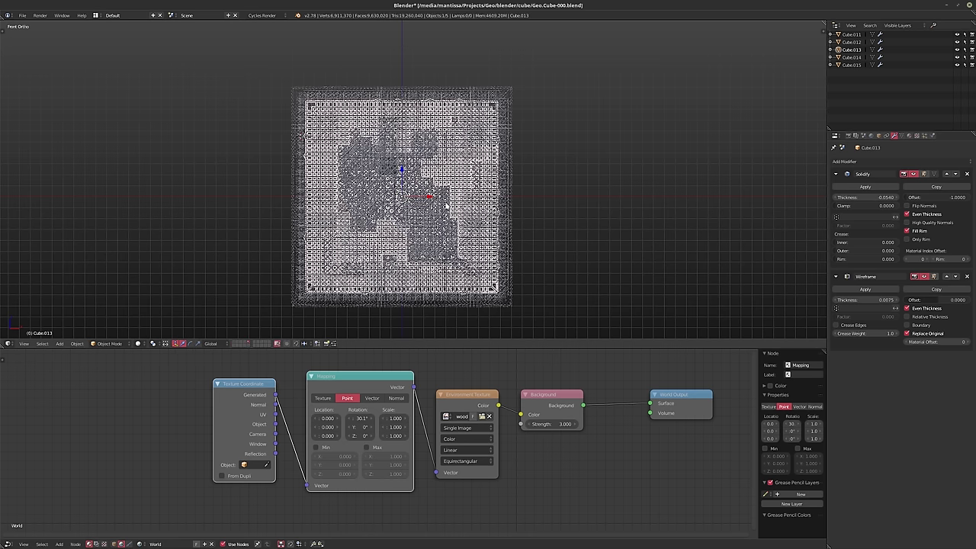
Re-enter Edit Mode on Cube.013, box-select a patch near the lower-left corner of its front, delete its faces and return to Object Mode
key("Tab")
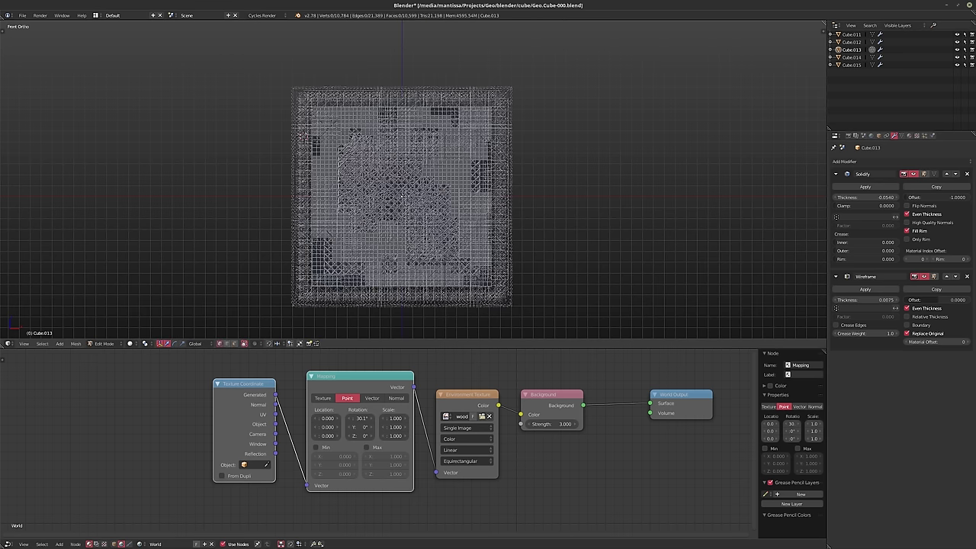
key("b")
left_click_drag(333, 270, 359, 272)
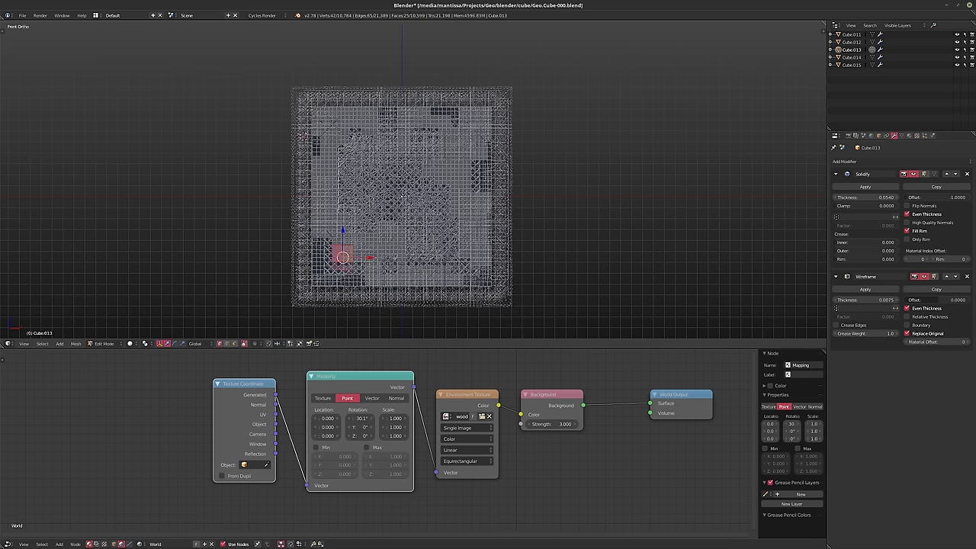
key("x")
left_click(382, 255)
key("Tab")
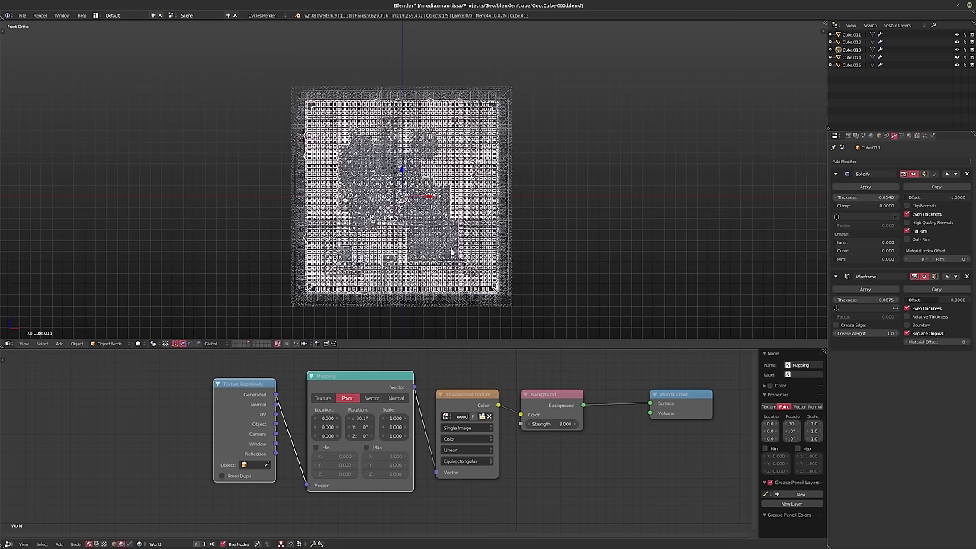
Enter Edit Mode on Cube.014, clear the selection and box-select two overlapping patches in the upper left of its front
left_click(851, 57)
key("Tab")
key("a")
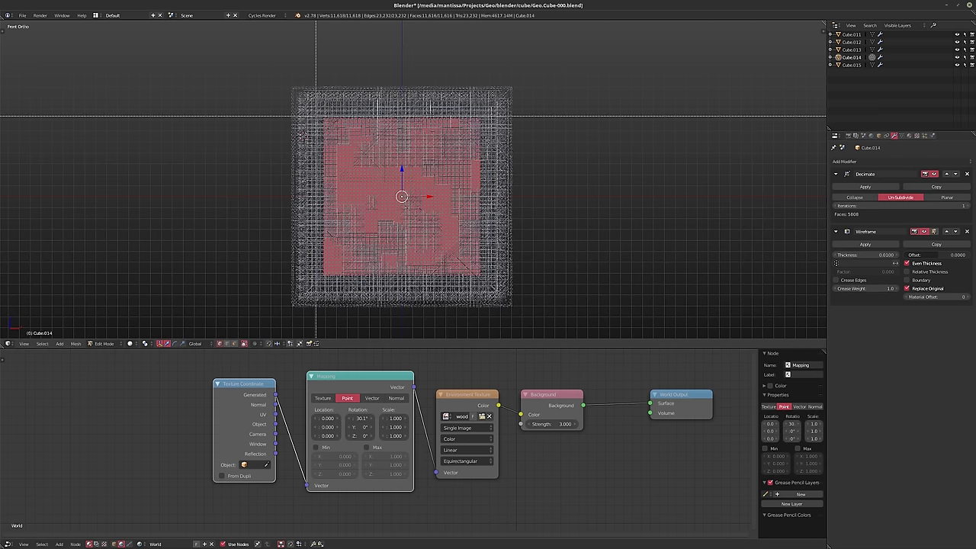
key("a")
key("b")
left_click_drag(324, 119, 367, 183)
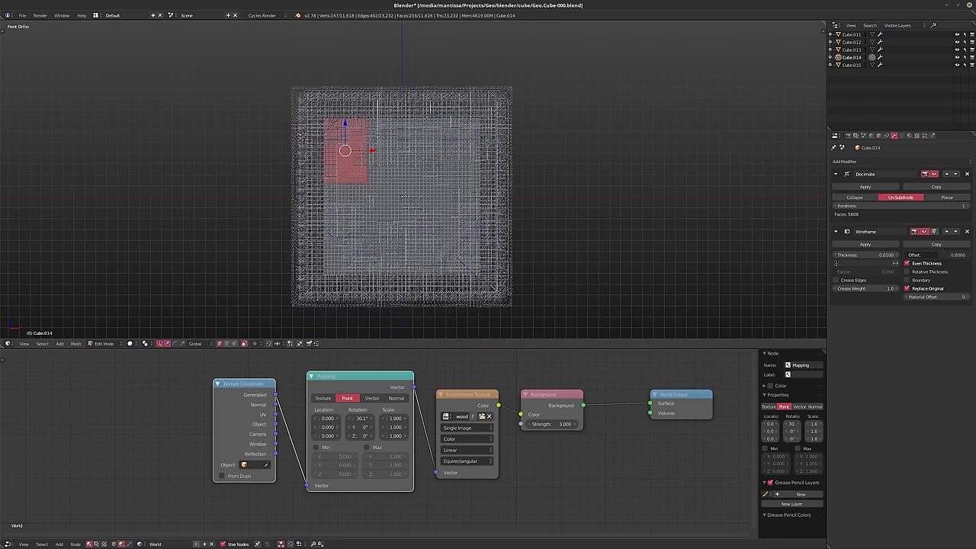
key("b")
left_click_drag(363, 165, 385, 195)
Add a horizontal strip above mid-height and a block beneath it along Cube.014's right edge to the face selection
key("b")
left_click_drag(415, 157, 482, 185)
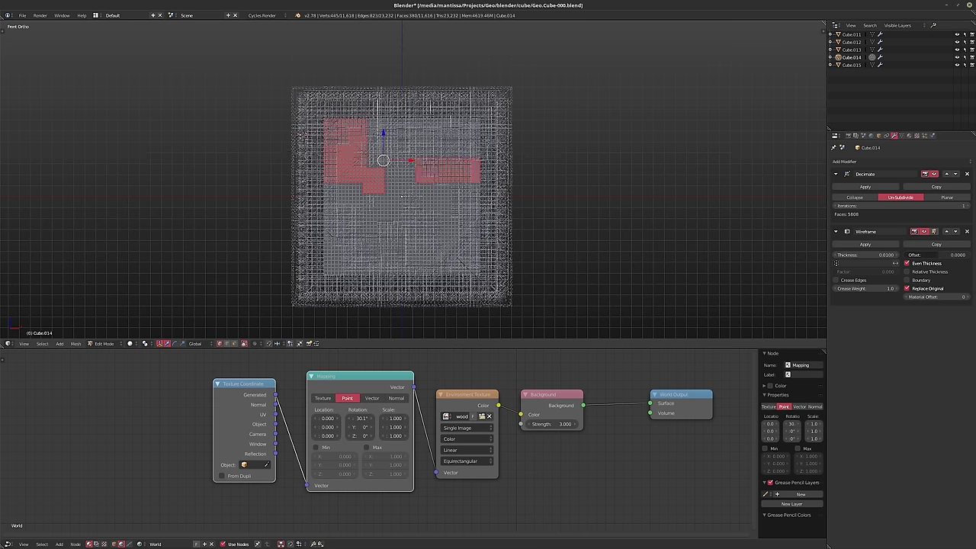
key("b")
left_click_drag(435, 111, 485, 164)
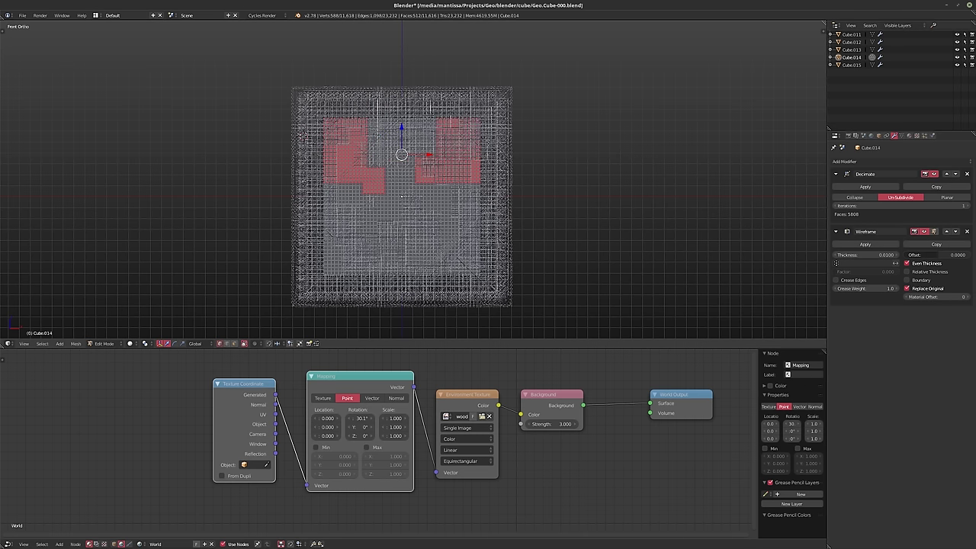
key("ctrl+z")
key("b")
left_click_drag(505, 236, 443, 182)
Add the lower-left corner, an overlapping patch beside it and a patch above centre to Cube.014's face selection
key("b")
left_click_drag(316, 243, 364, 294)
key("b")
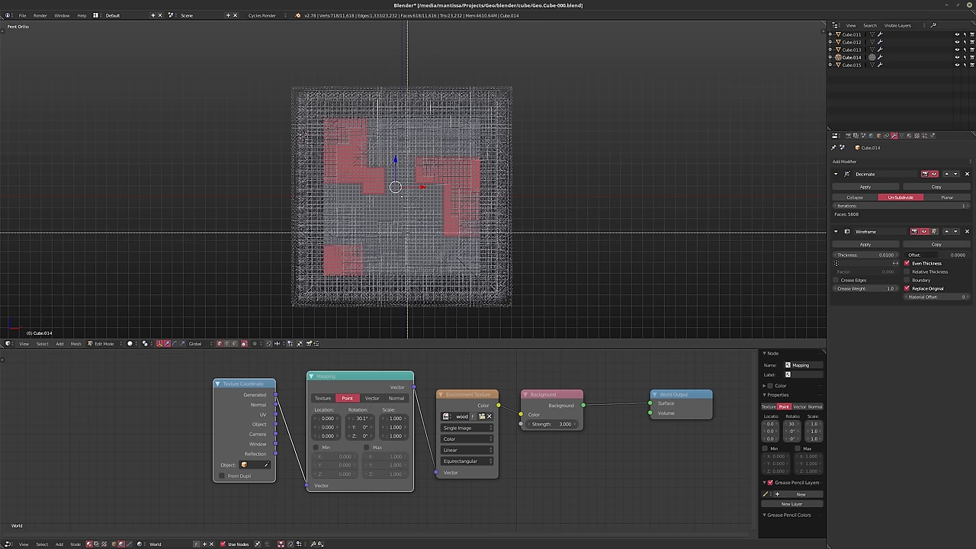
left_click_drag(345, 225, 391, 268)
key("b")
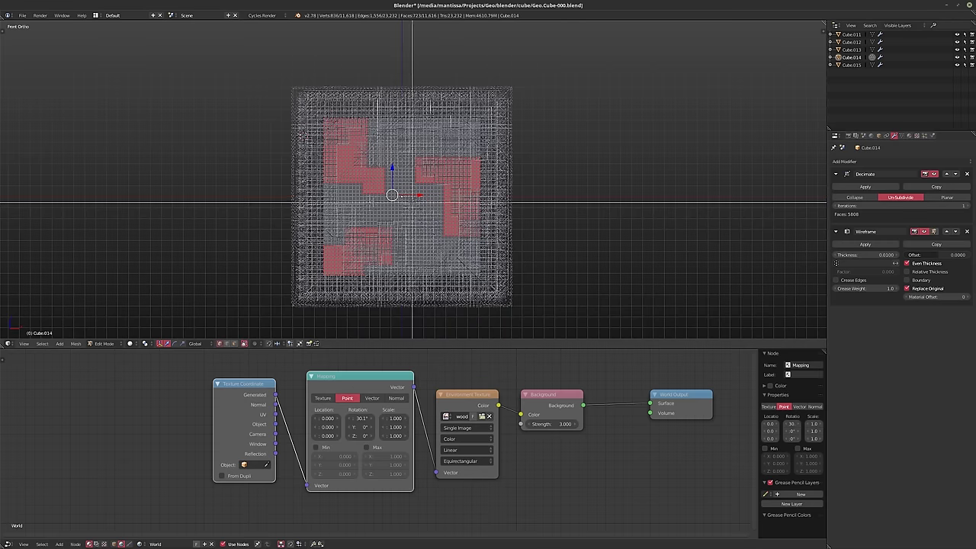
left_click_drag(393, 135, 439, 174)
Switch the computer's wired network connection off and on again, and return to the 3D view
mouse_move(918, 545)
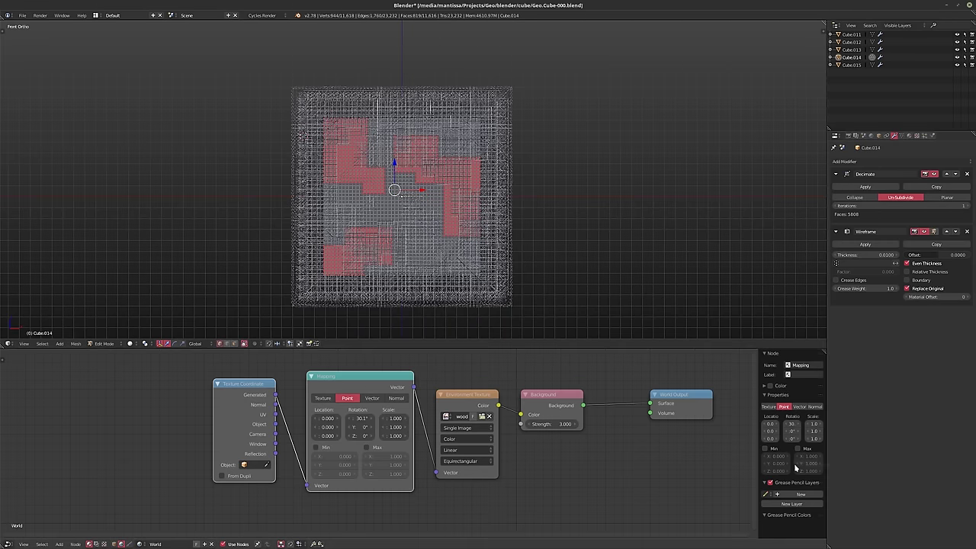
left_click(916, 543)
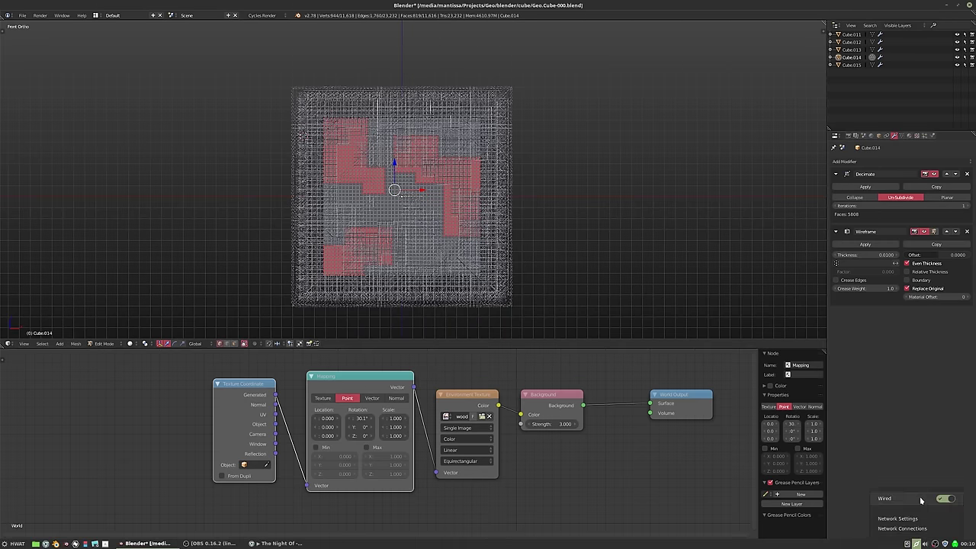
left_click(945, 498)
left_click(945, 499)
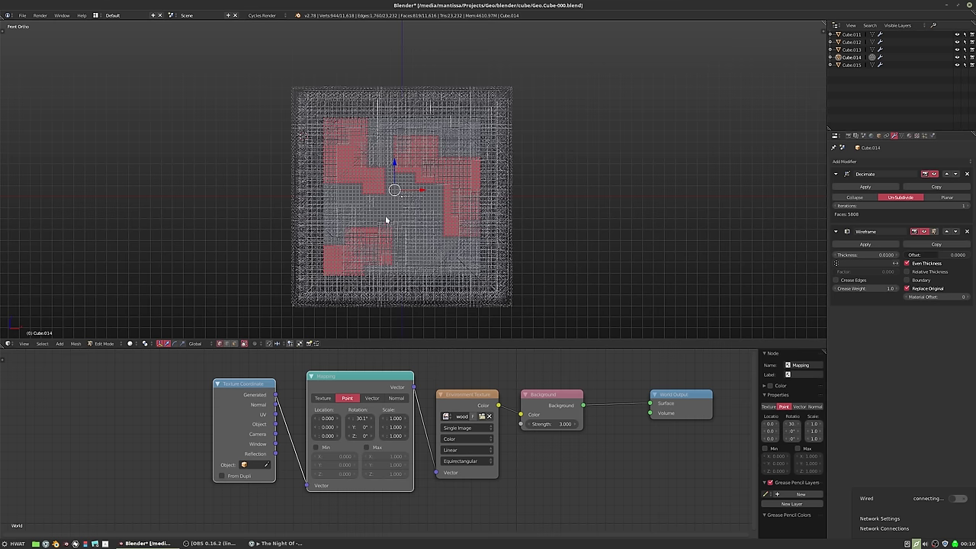
left_click(473, 218)
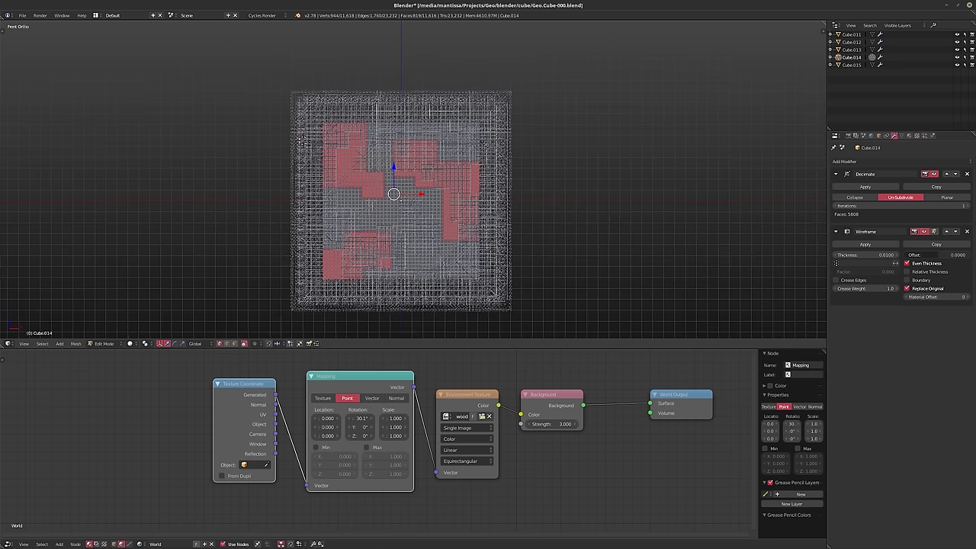
Add patches in the lower right and upper-right corner to Cube.014's selection and delete all the selected faces
key("b")
left_click_drag(423, 230, 459, 272)
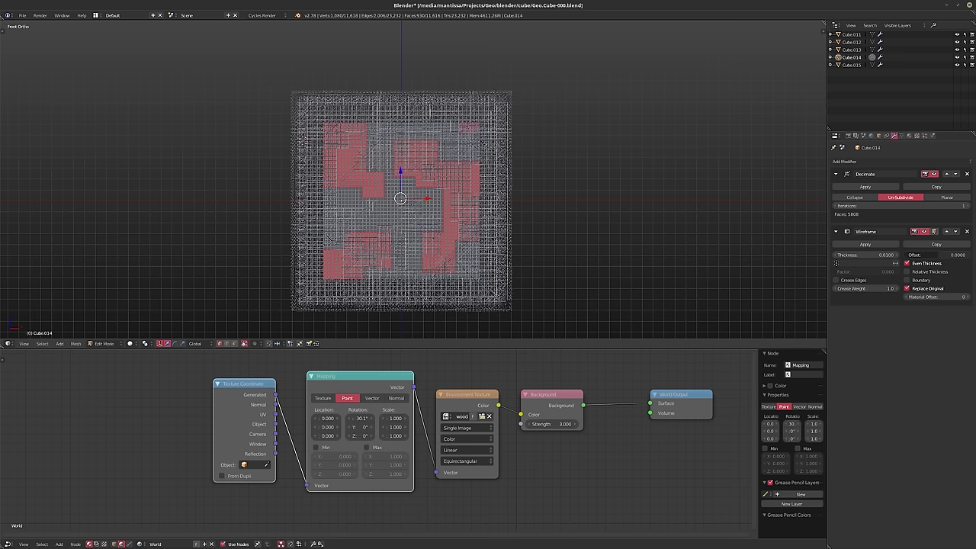
key("x")
left_click(429, 190)
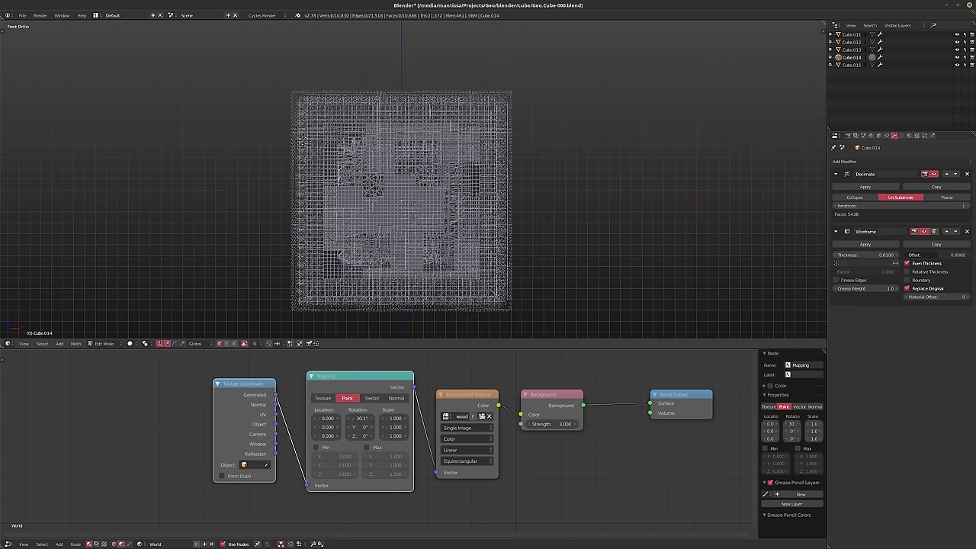
Box-select a block just below the centre of Cube.014, delete its faces and return to Object Mode
key("b")
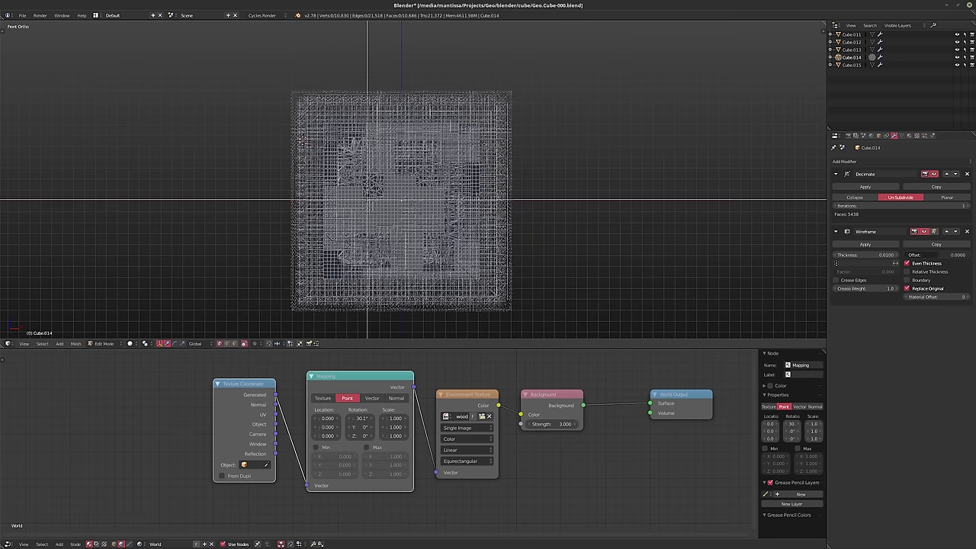
left_click_drag(363, 201, 416, 253)
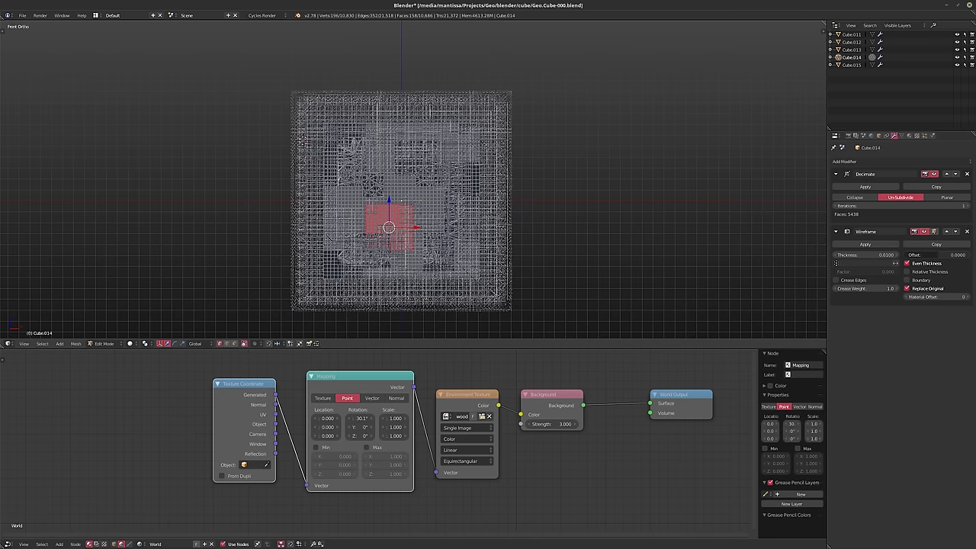
key("x")
left_click(433, 250)
key("Tab")
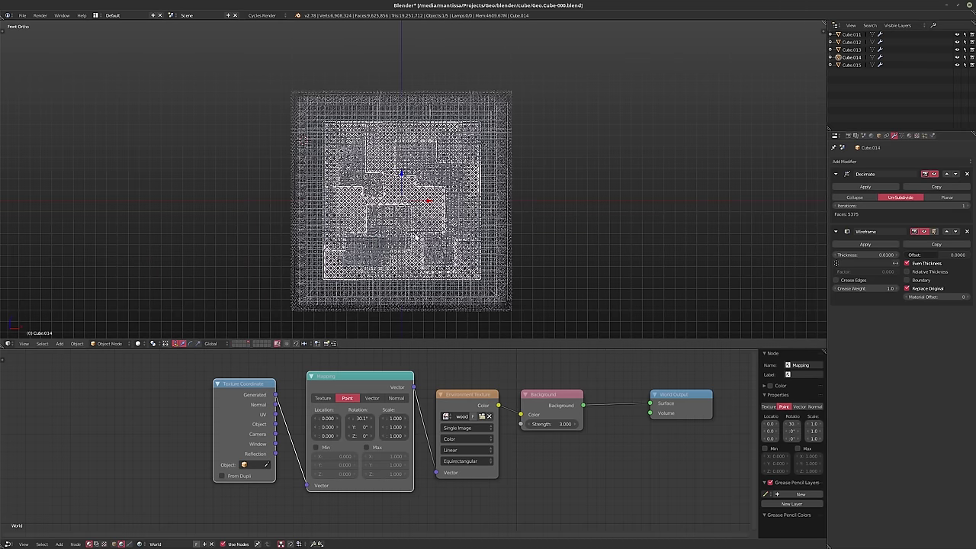
Enter Edit Mode on Cube.015, clear the selection and box-select overlapping patches across the centre, upper right and just above centre
left_click(851, 65)
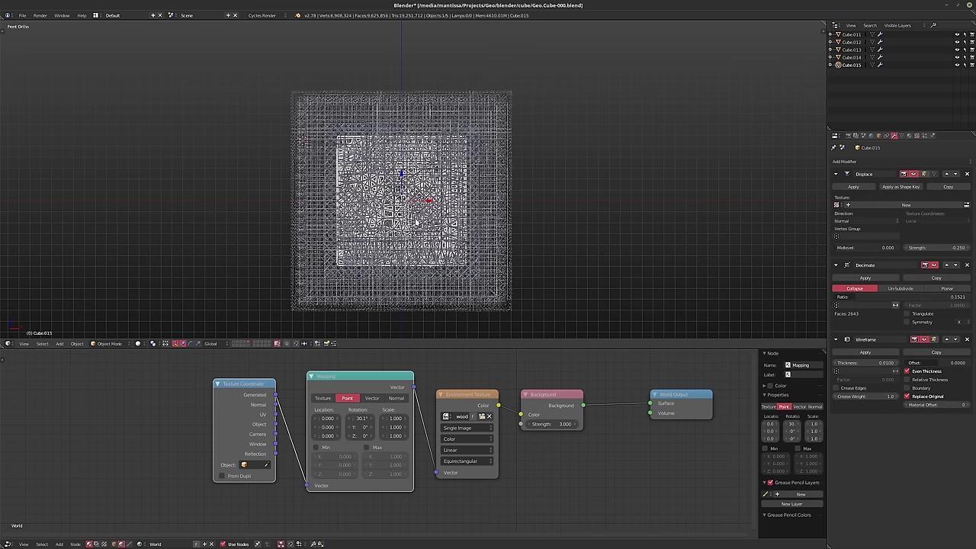
key("Tab")
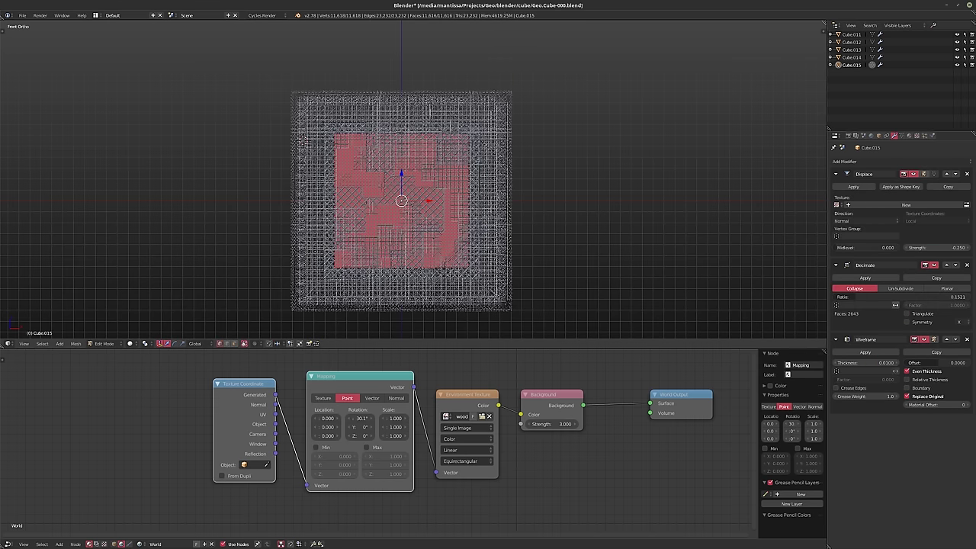
key("a")
key("b")
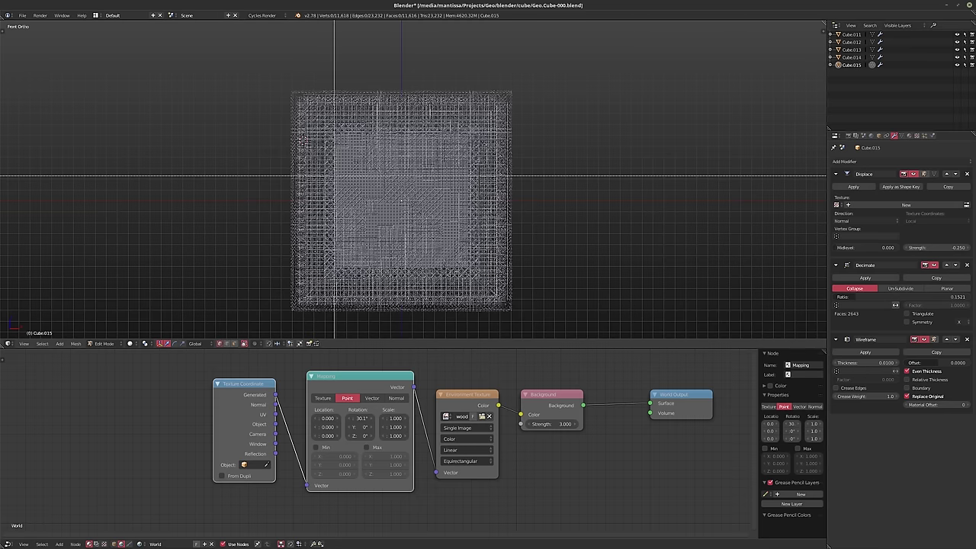
left_click_drag(364, 218, 425, 192)
key("b")
left_click_drag(422, 157, 462, 207)
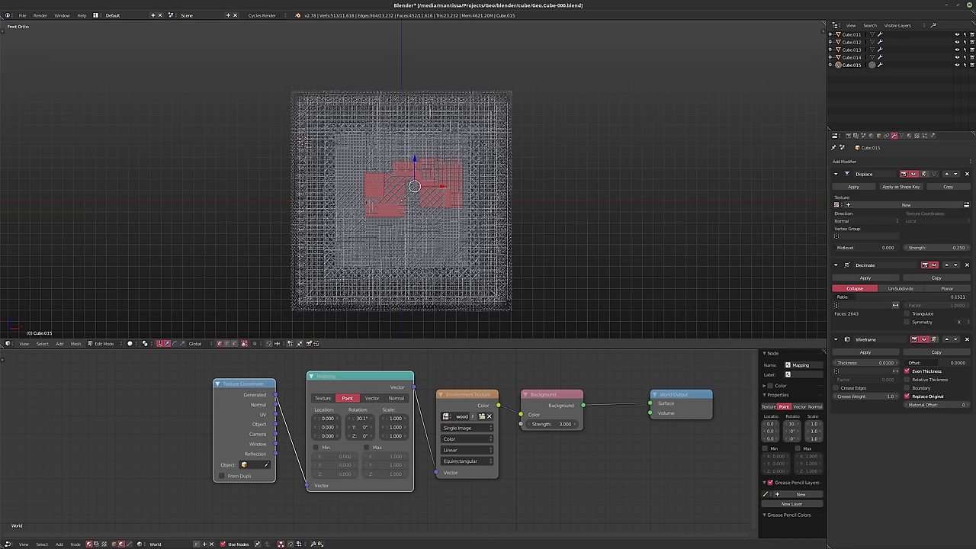
key("b")
left_click_drag(405, 141, 422, 161)
Extend Cube.015's face selection with patches below the centre, over the middle and just above the centre-left block
key("b")
left_click_drag(368, 204, 393, 249)
key("b")
left_click_drag(407, 208, 446, 252)
key("b")
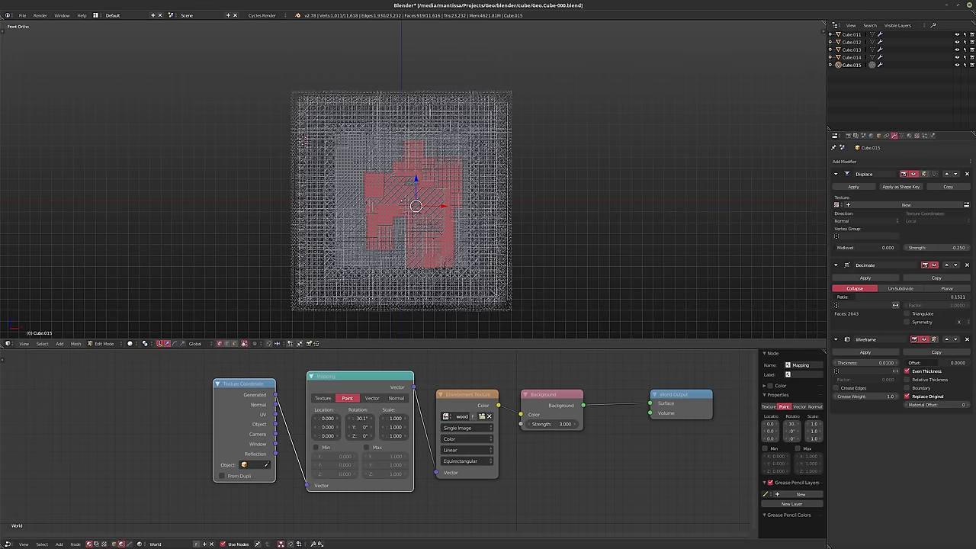
key("b")
left_click_drag(393, 172, 443, 217)
key("b")
left_click_drag(378, 152, 396, 176)
Add overlapping patches along the left side of Cube.015's front to the face selection
key("b")
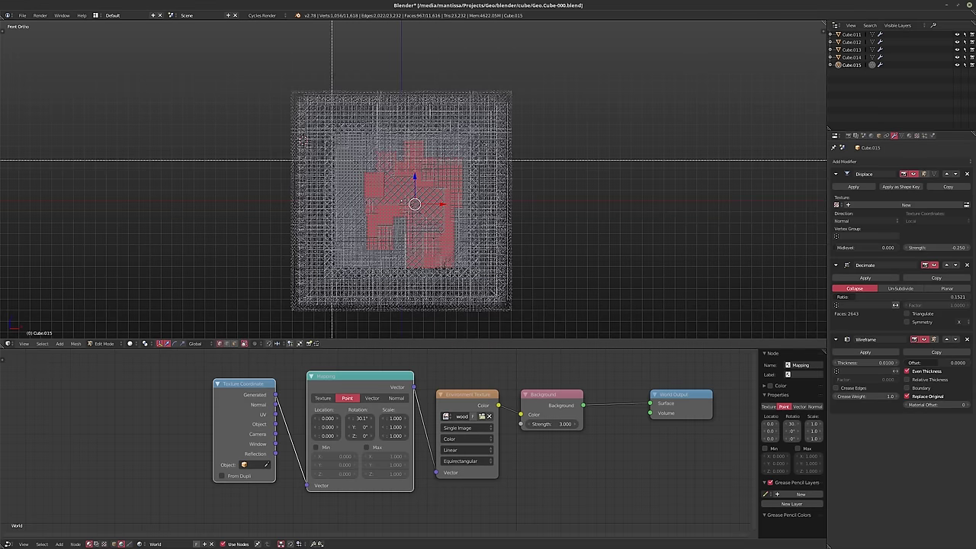
left_click_drag(336, 160, 362, 224)
key("b")
key("b")
left_click_drag(347, 190, 364, 223)
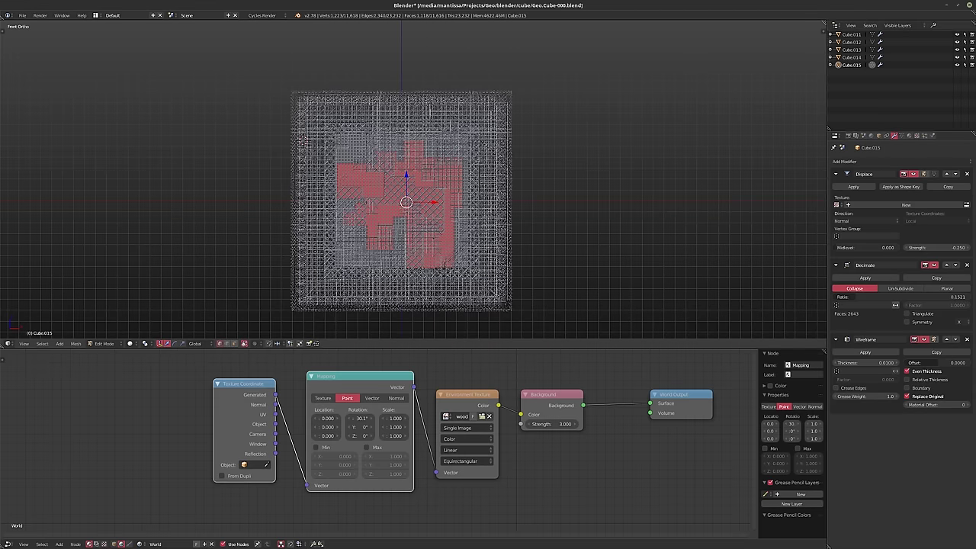
key("b")
left_click_drag(351, 186, 361, 203)
Add small strips at Cube.015's lower-left and upper-left corners and a patch along its lower right edge to the selection
key("b")
left_click_drag(333, 267, 356, 259)
key("b")
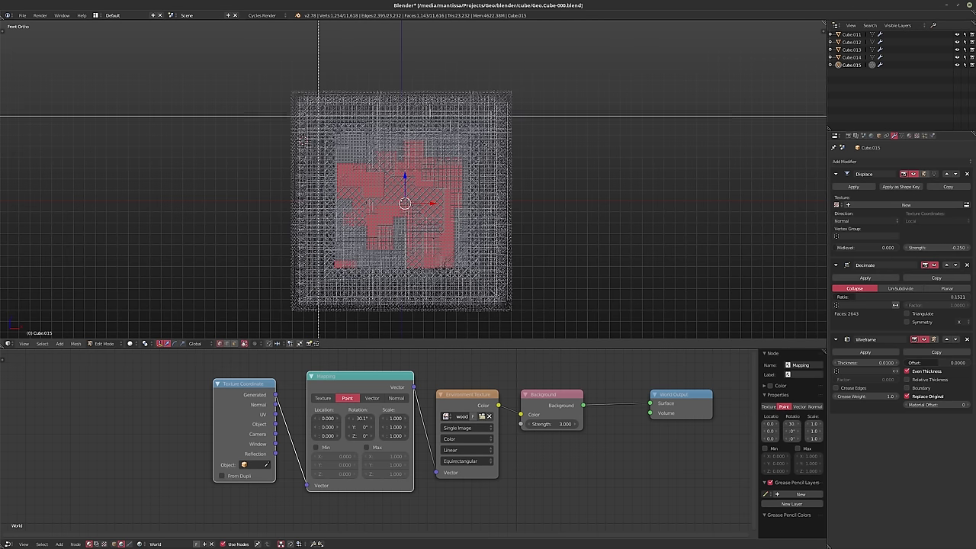
left_click_drag(329, 117, 356, 144)
key("b")
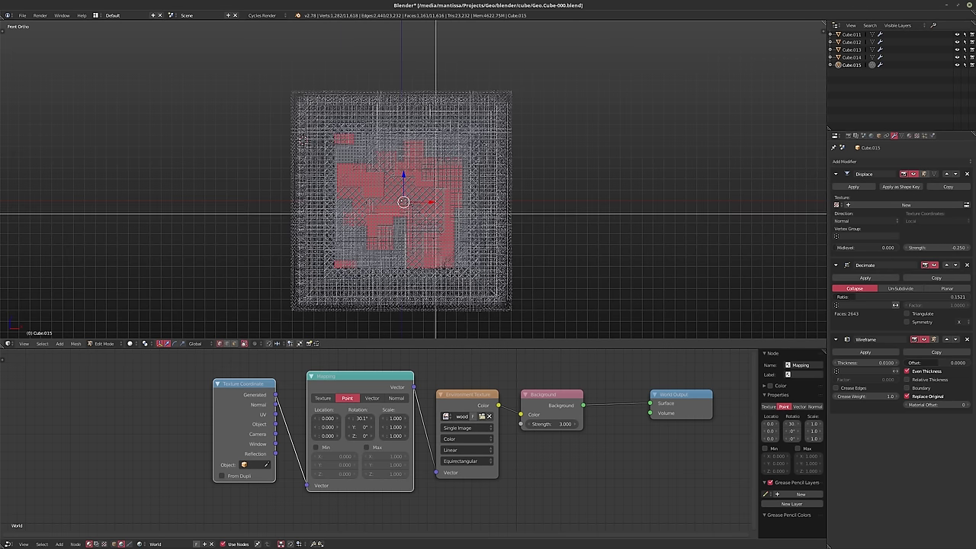
left_click_drag(447, 215, 467, 264)
Delete all the selected faces from Cube.015 and view the cubes in perspective in Object Mode
right_click(468, 210)
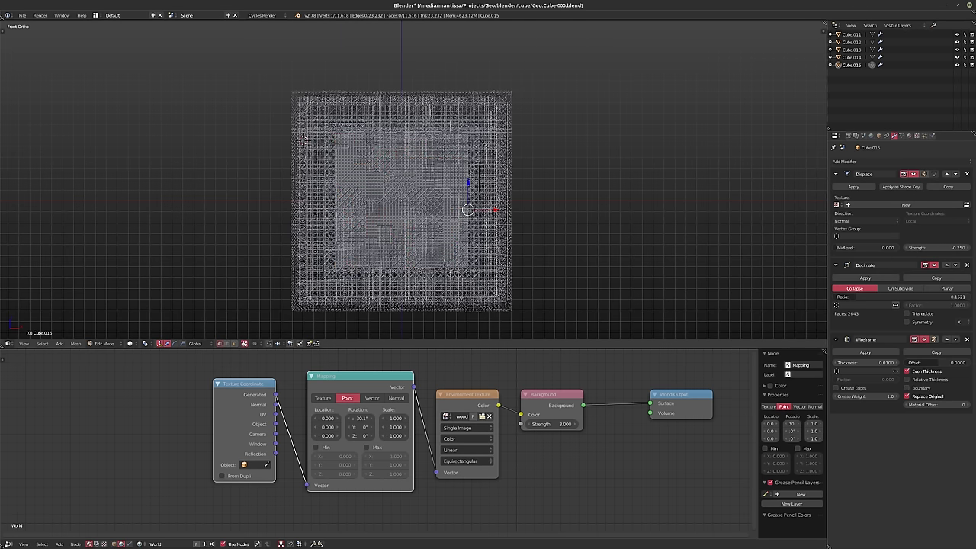
key("ctrl+z")
key("x")
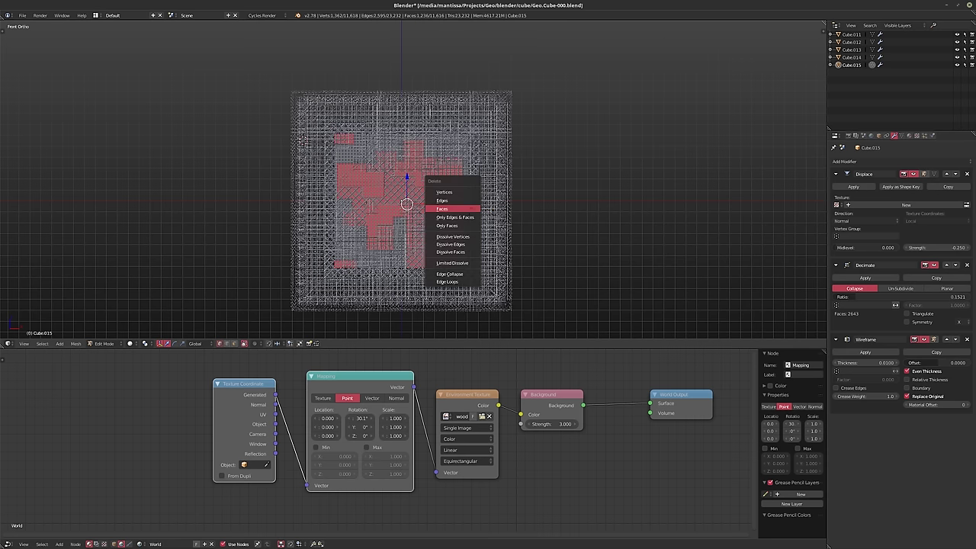
left_click(469, 209)
key("Tab")
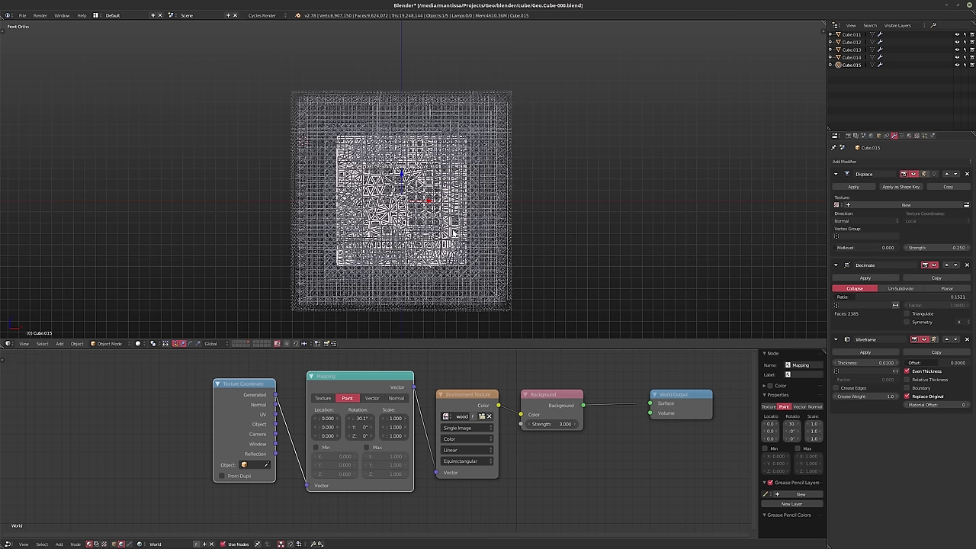
key("KP_5")
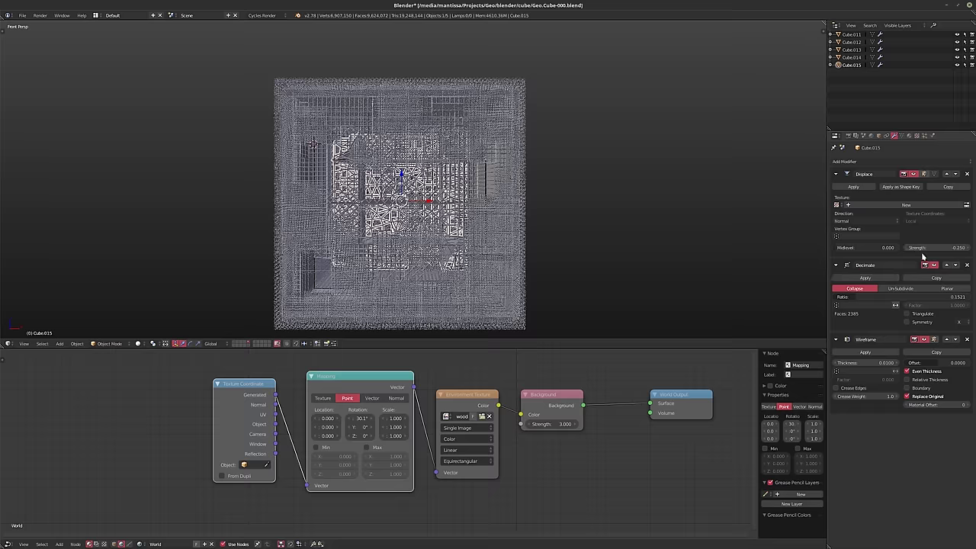
Set the Displace strength of Cube.015 to -0.130 and deselect all objects
left_click_drag(949, 248, 911, 248)
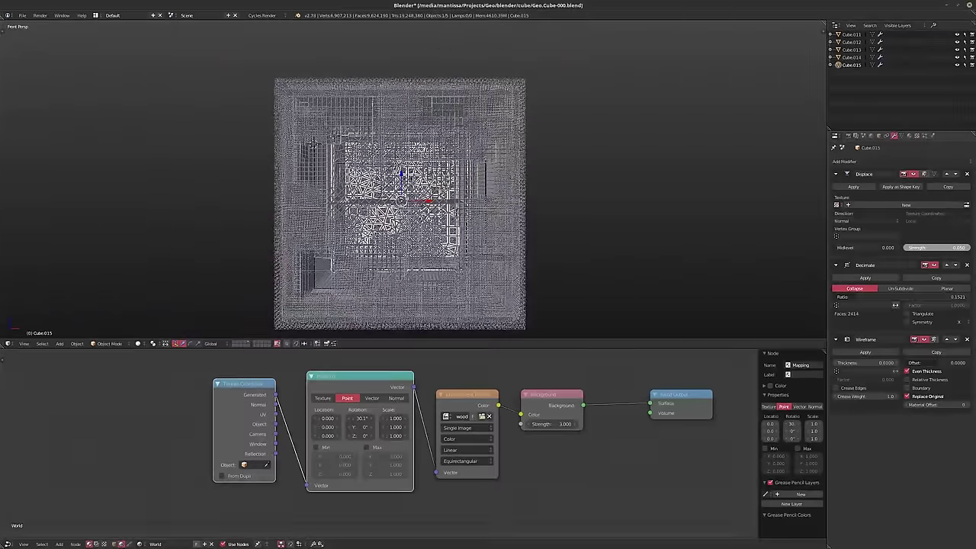
left_click(935, 247)
type("0")
key("Return")
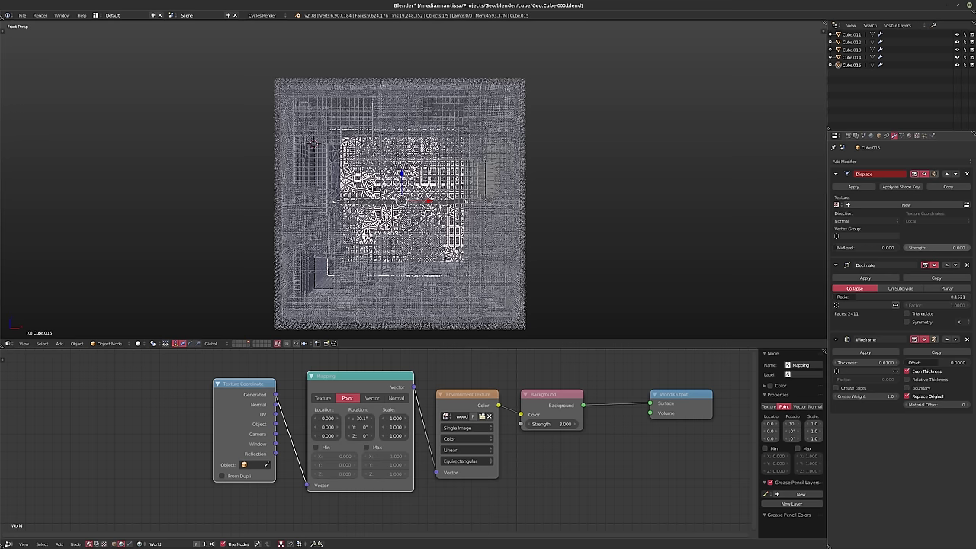
mouse_move(936, 247)
left_mouse_down()
mouse_move(922, 246)
mouse_move(954, 247)
left_mouse_up()
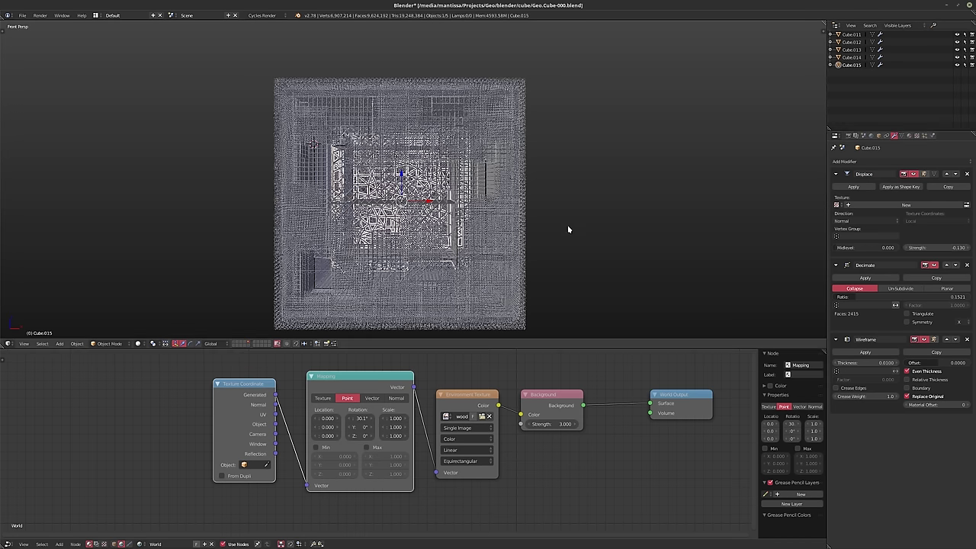
key("Tab")
key("Tab")
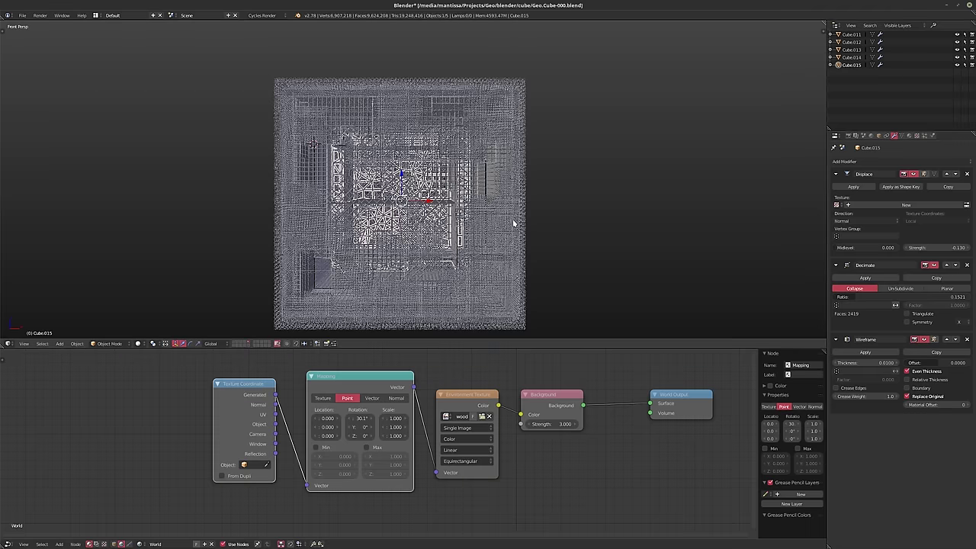
key("z")
key("z")
key("a")
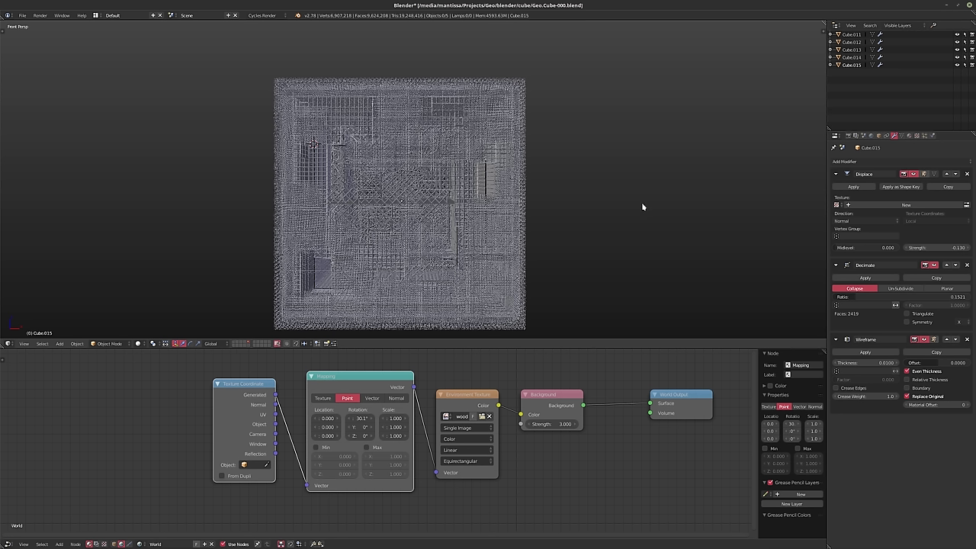
Move Cube.001 through Cube.004 and Cube.010 off the first layer to a layer in the second layer block
key("m")
left_click(234, 342)
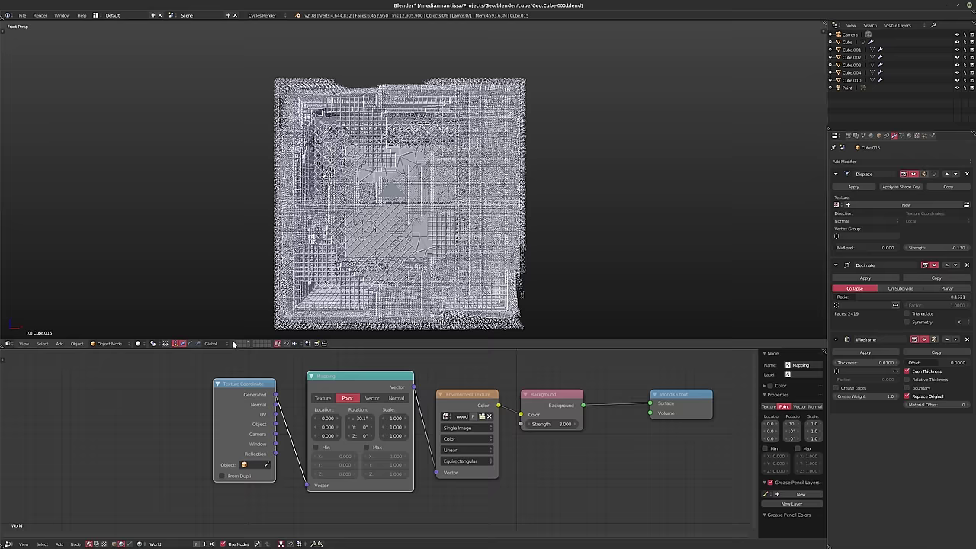
left_click(851, 50)
left_click(851, 57, "shift")
left_click(851, 65, "shift")
left_click(852, 79, "ctrl")
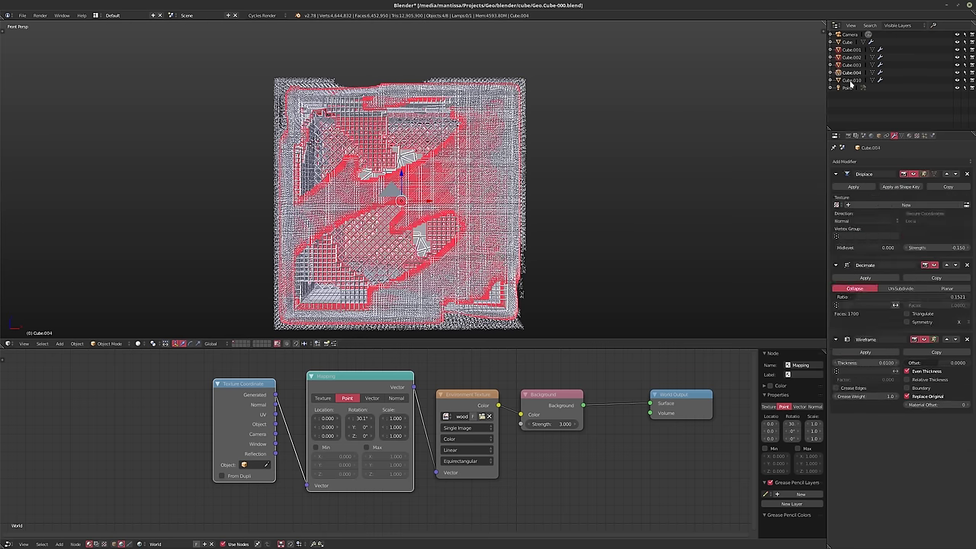
key("m")
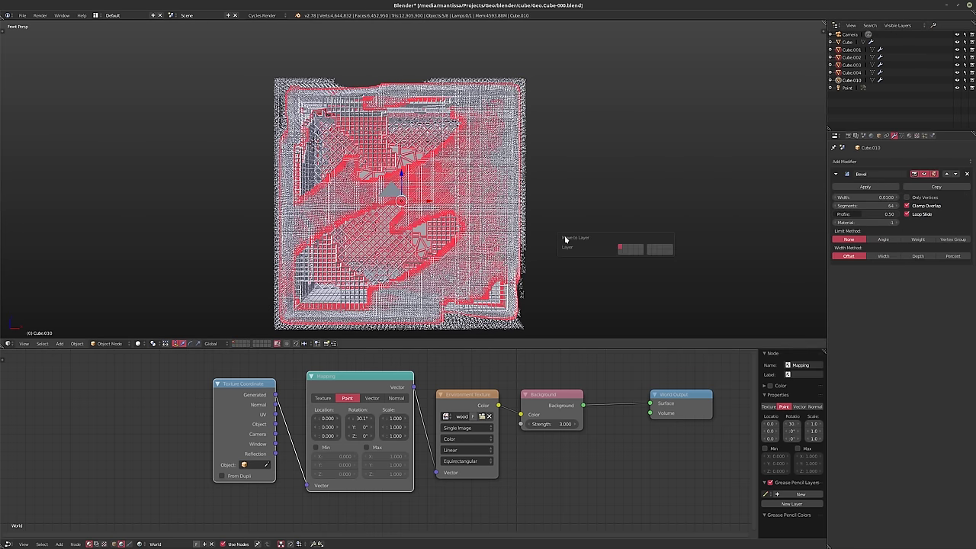
left_click(663, 249)
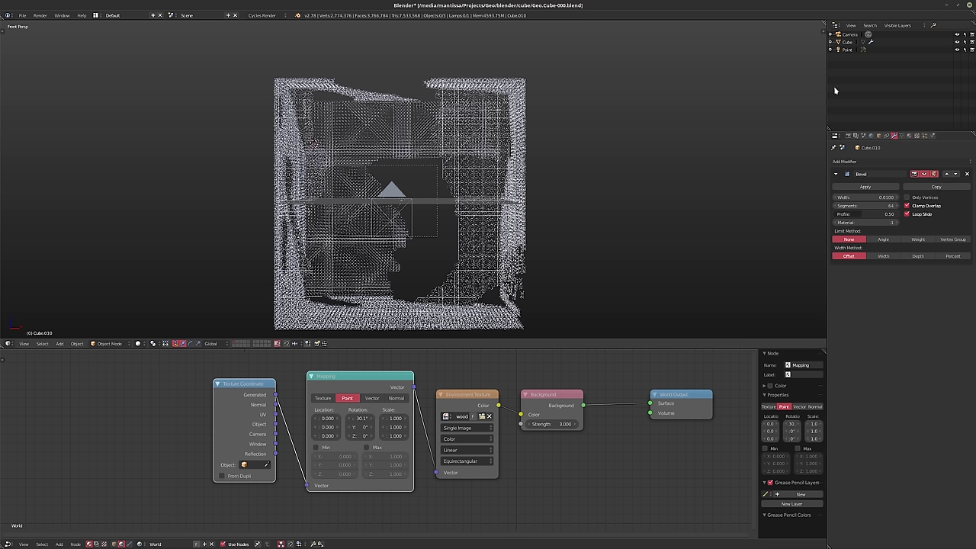
Move the original Cube from the first layer to the fifth layer and show that layer
left_click(845, 42)
key("m")
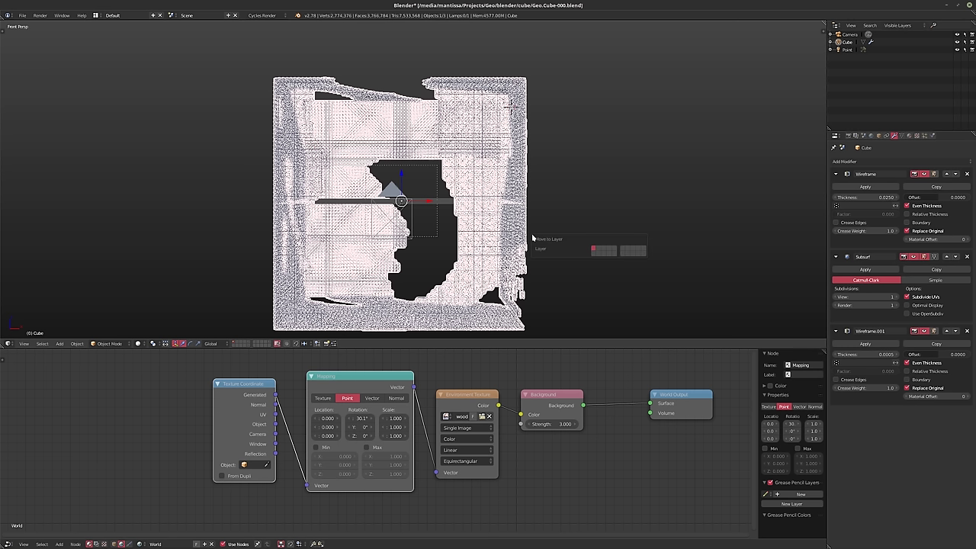
left_click(614, 248)
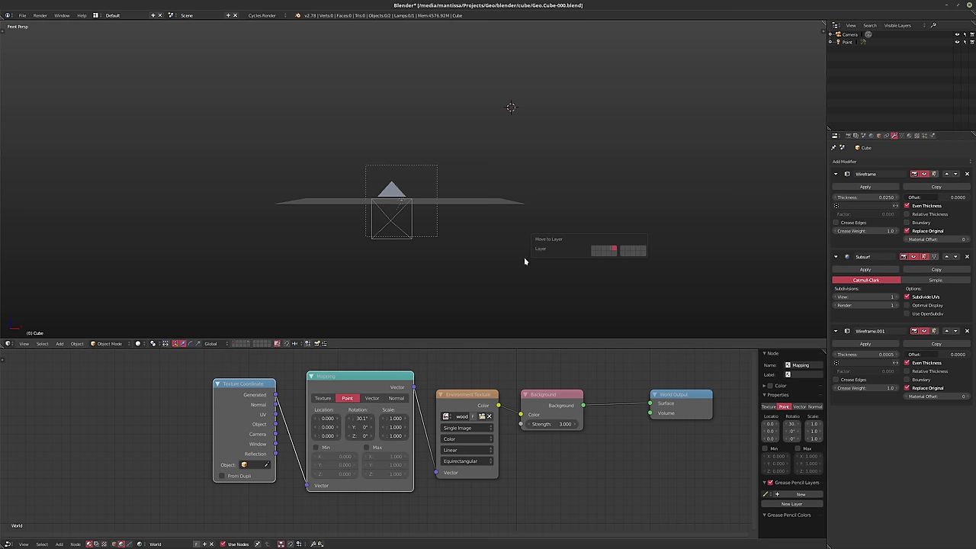
left_click(251, 343)
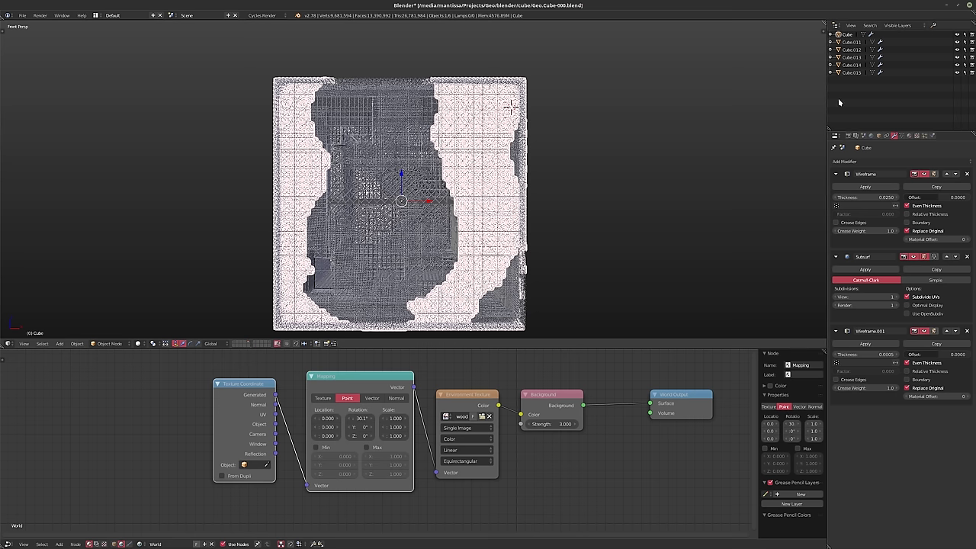
Move the original Cube from the fifth layer to the layer holding Cube.005 through Cube.009 and show that layer
left_click(852, 42)
left_click(846, 36)
key("m")
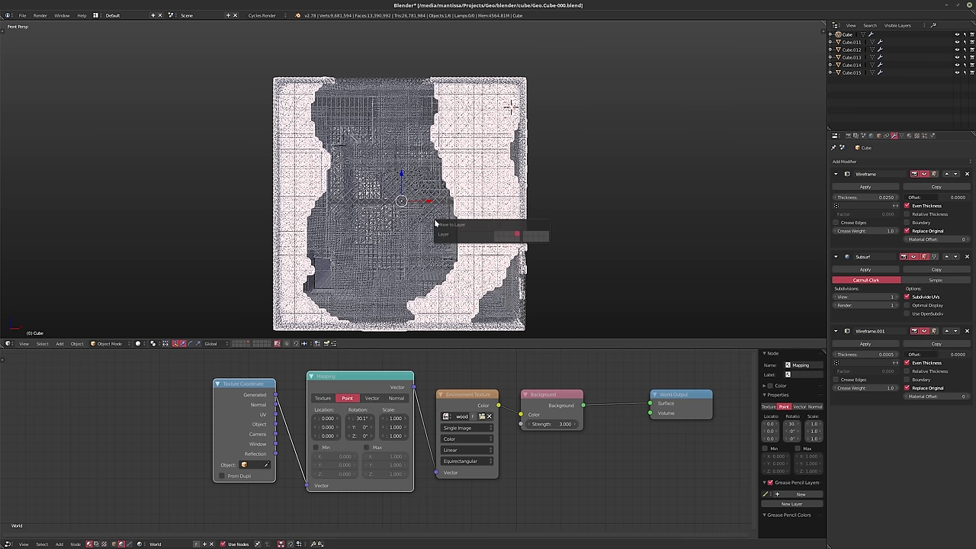
left_click(517, 239)
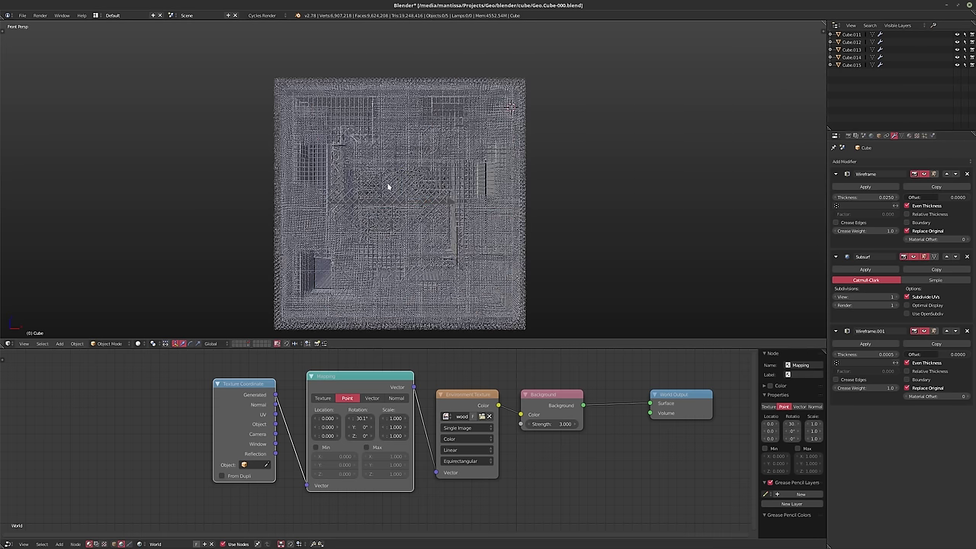
left_click(250, 347)
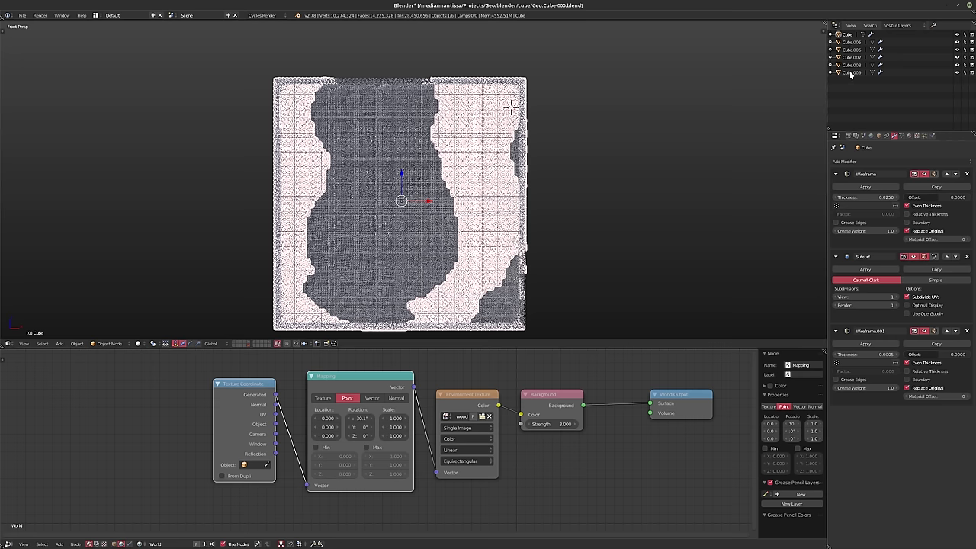
Show the layer holding Cube.001 through Cube.004 and move Cube.010 from it back to the first layer
left_click(269, 342)
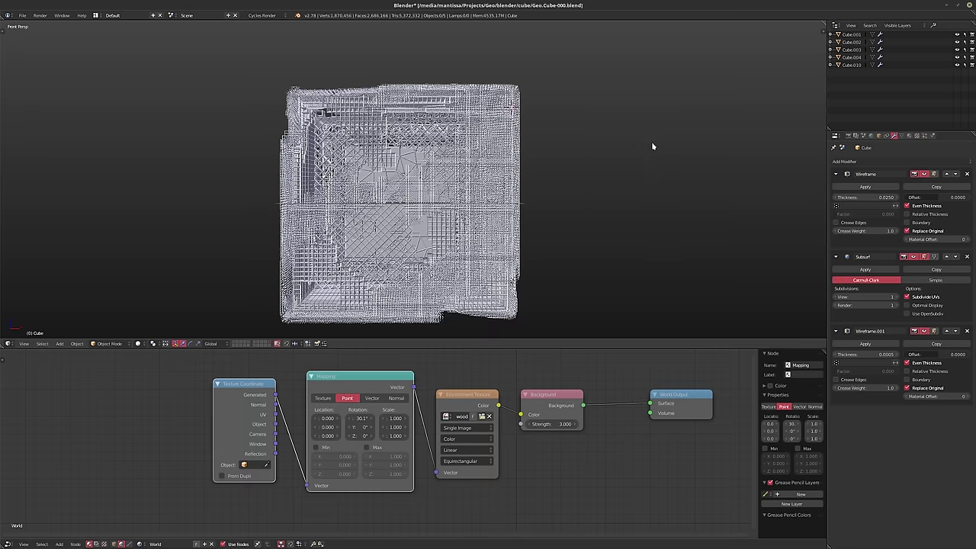
left_click(851, 65)
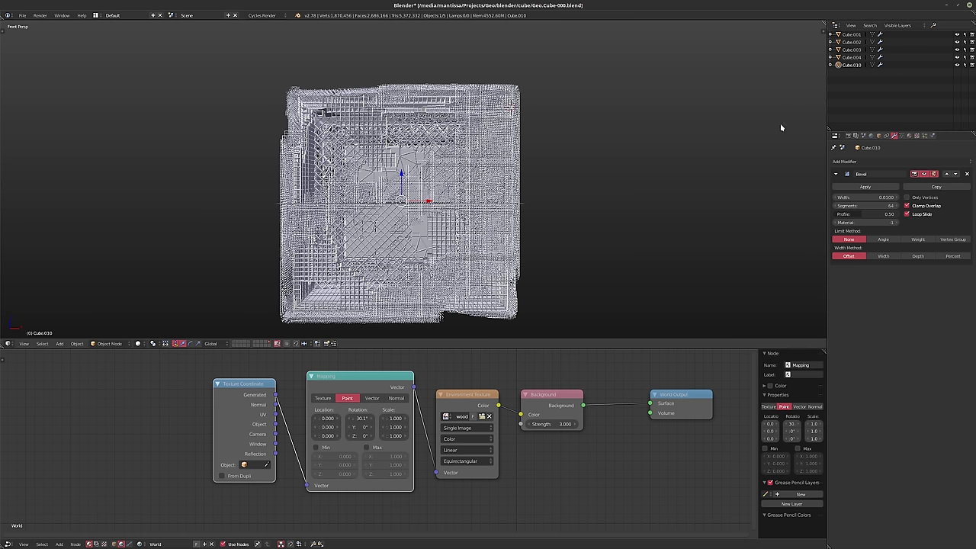
key("m")
left_click(692, 231)
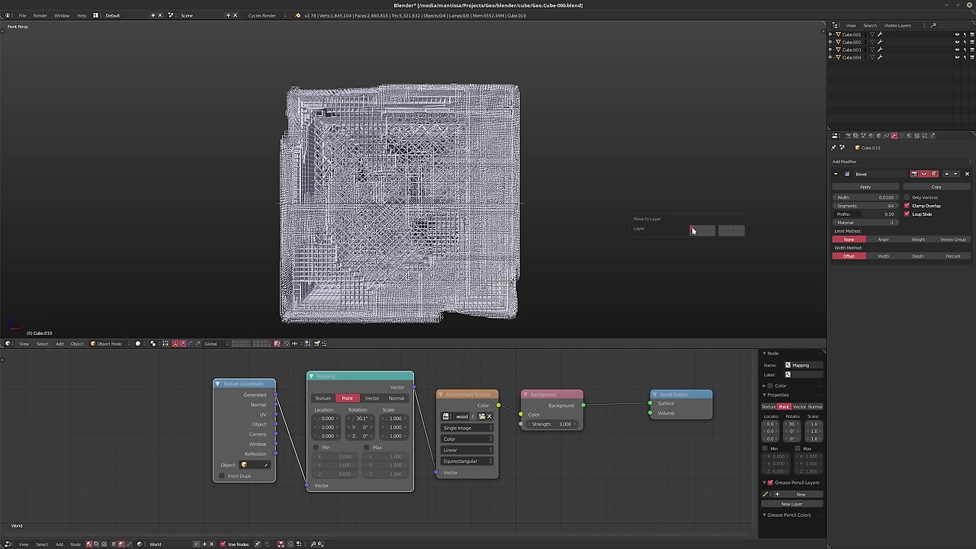
Select Cube.011 through Cube.015 on the fifth layer and move them all to the first layer
left_click(246, 343)
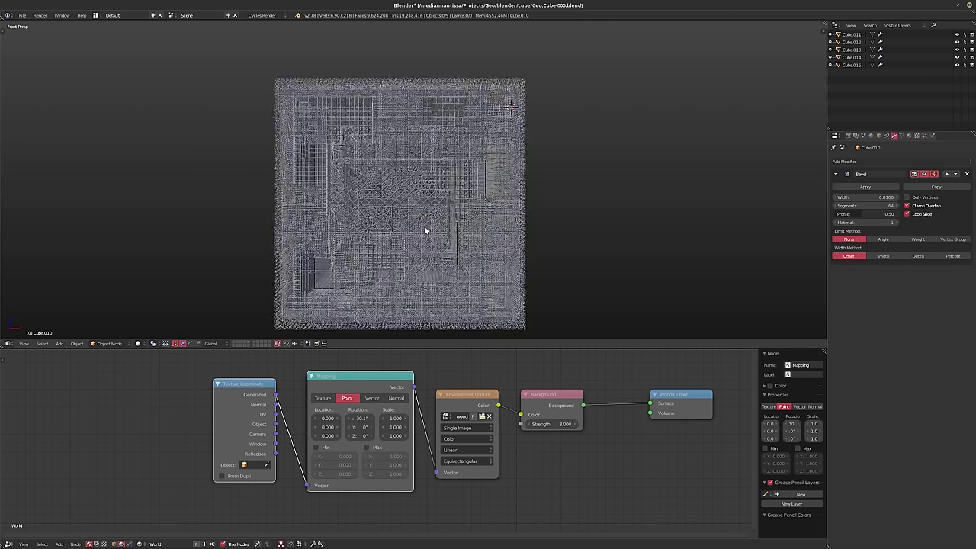
left_click(236, 343)
left_click(248, 344)
key("a")
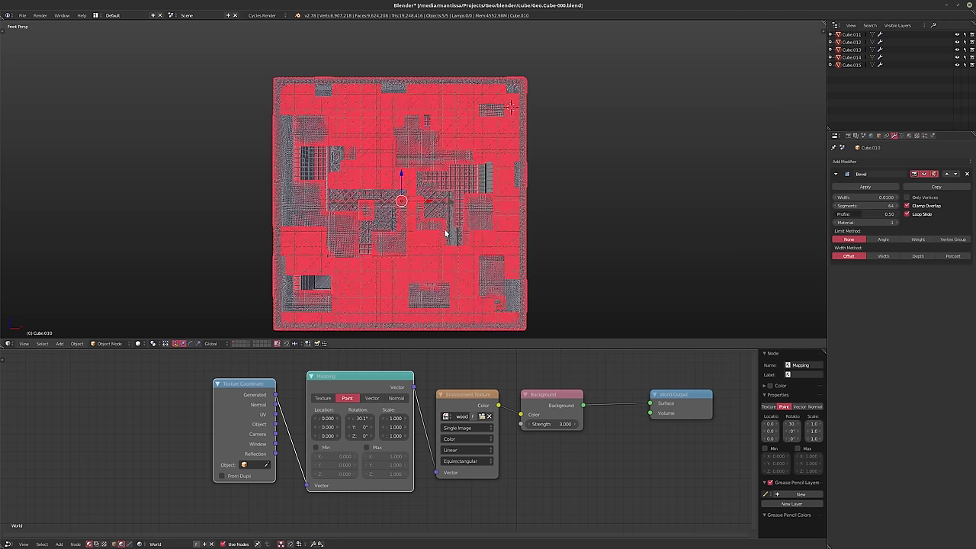
key("m")
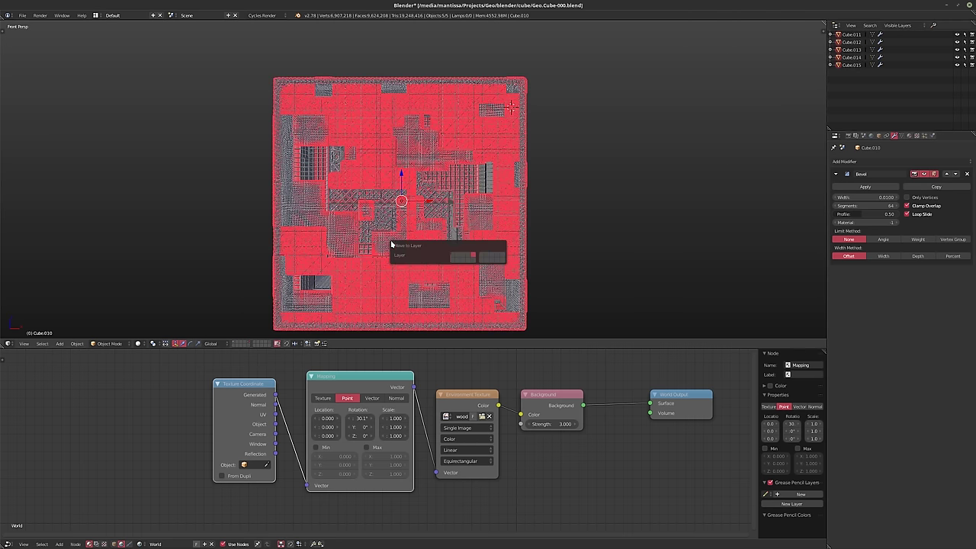
left_click(451, 257)
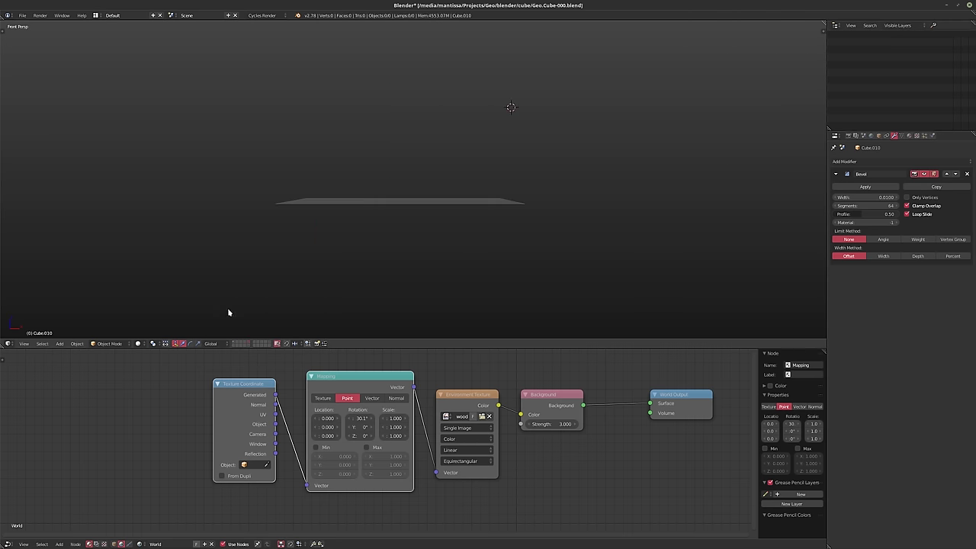
Show the first layer with the new cube variation and preview it rendered through the camera
left_click(256, 345, "shift")
left_click(270, 344)
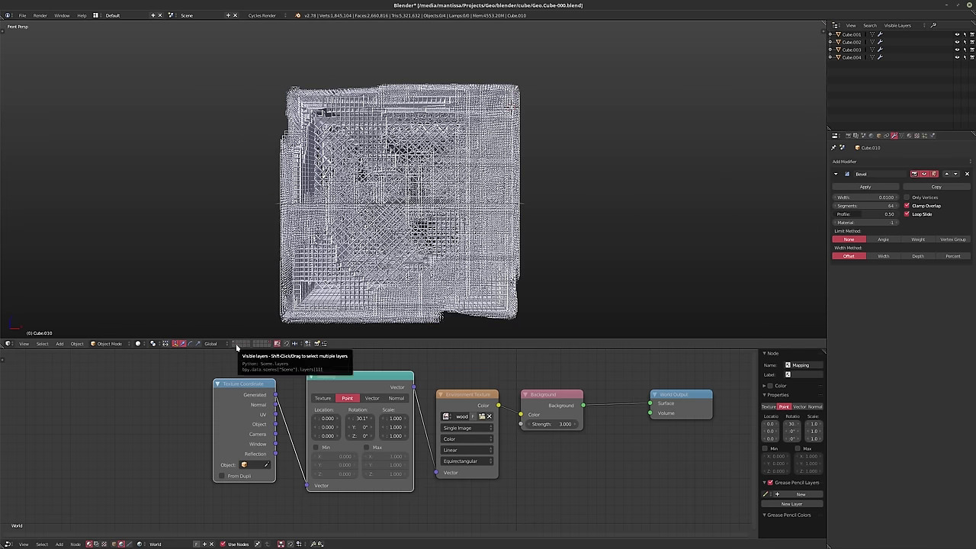
left_click(234, 343)
key("a")
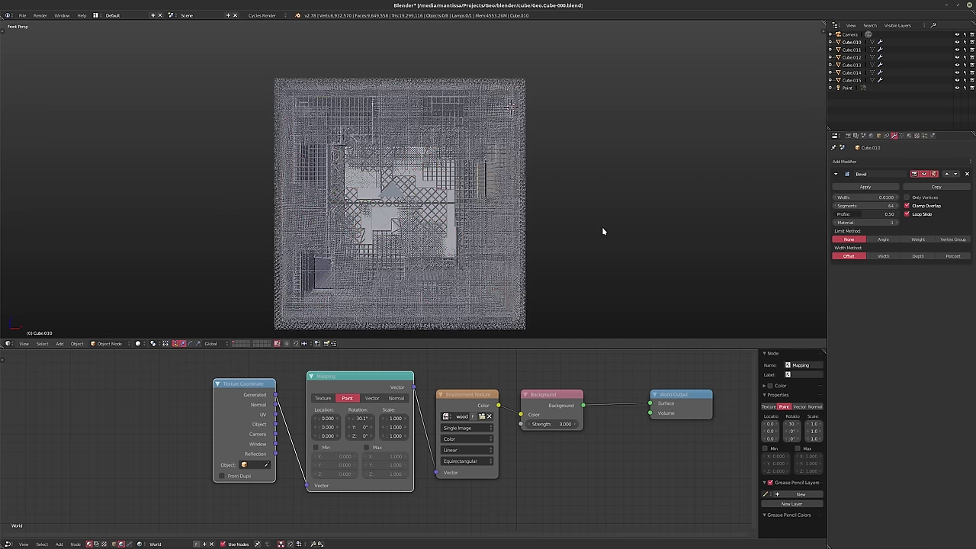
middle_click_drag(495, 202, 516, 200, "shift")
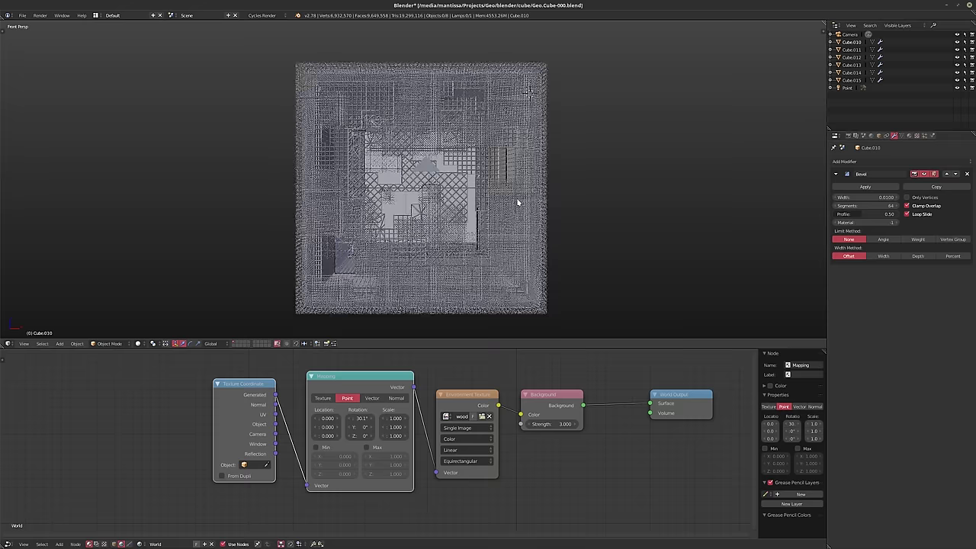
key("KP_0")
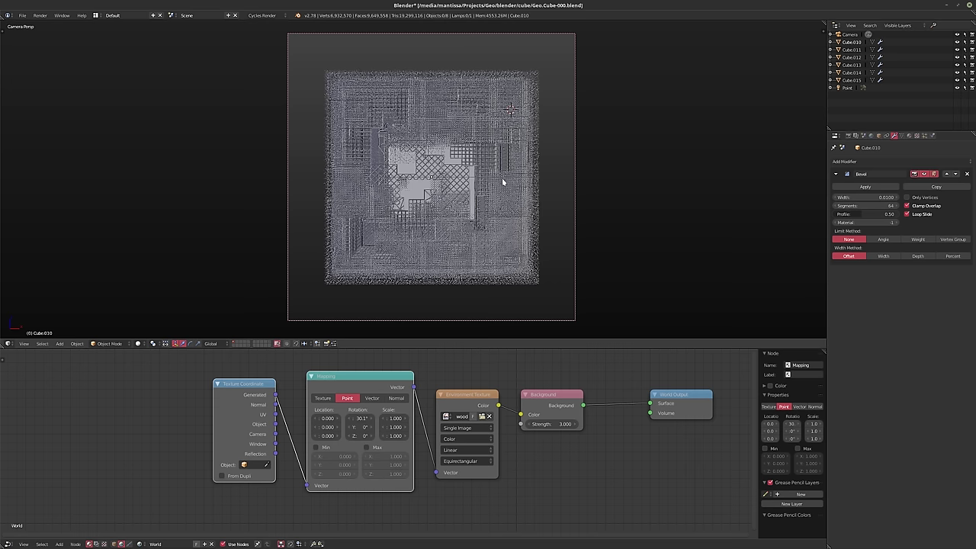
key("shift+z")
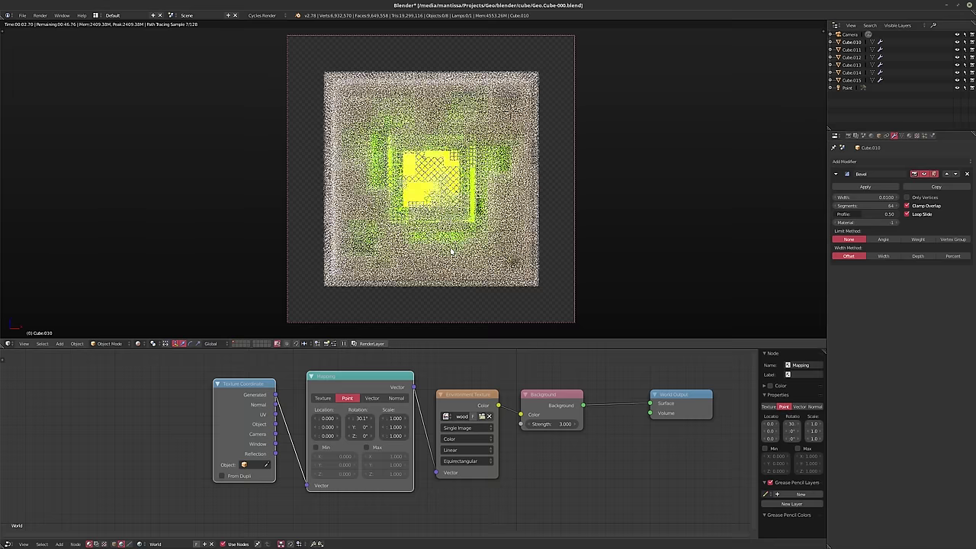
Assign the existing Material.001 to Cube.011 and bring its shader nodes into view
left_click(857, 50)
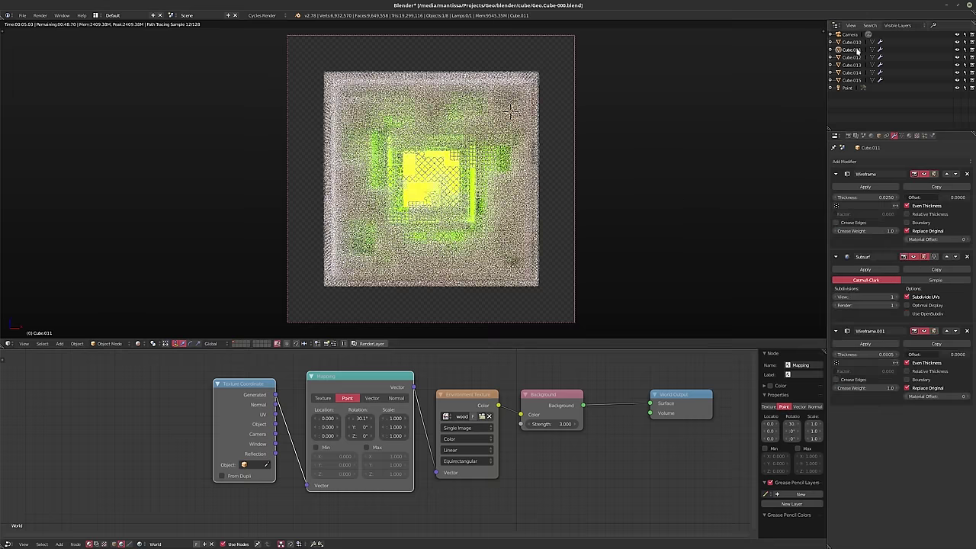
left_click(109, 542)
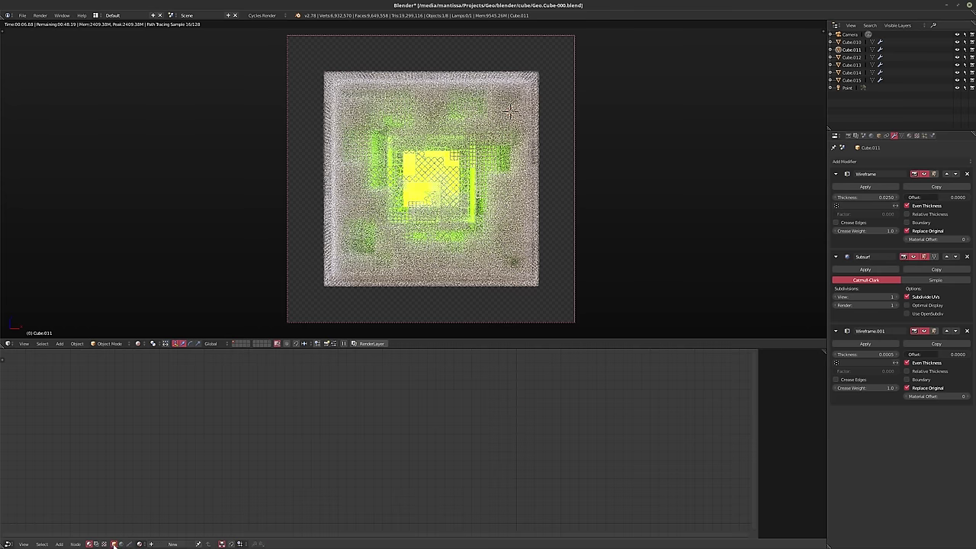
left_click(139, 543)
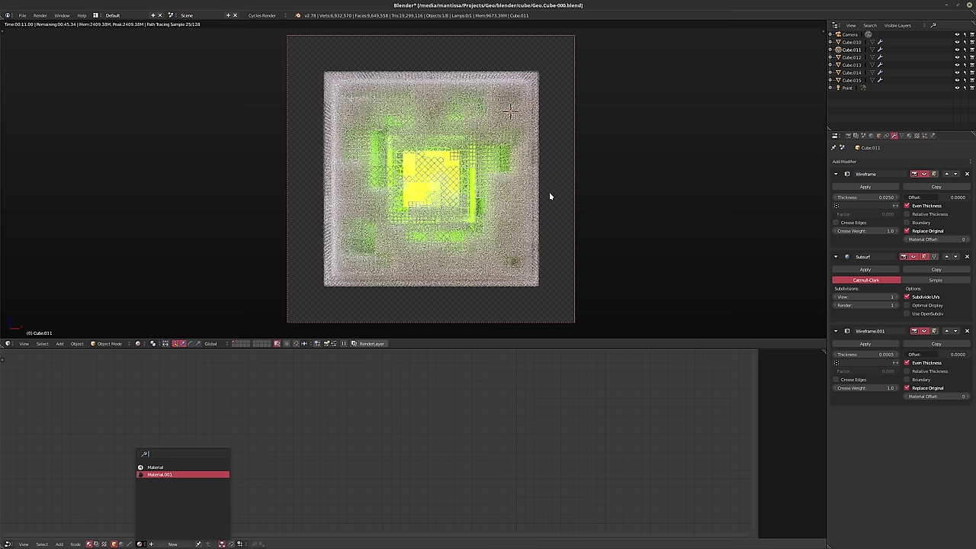
key("Return")
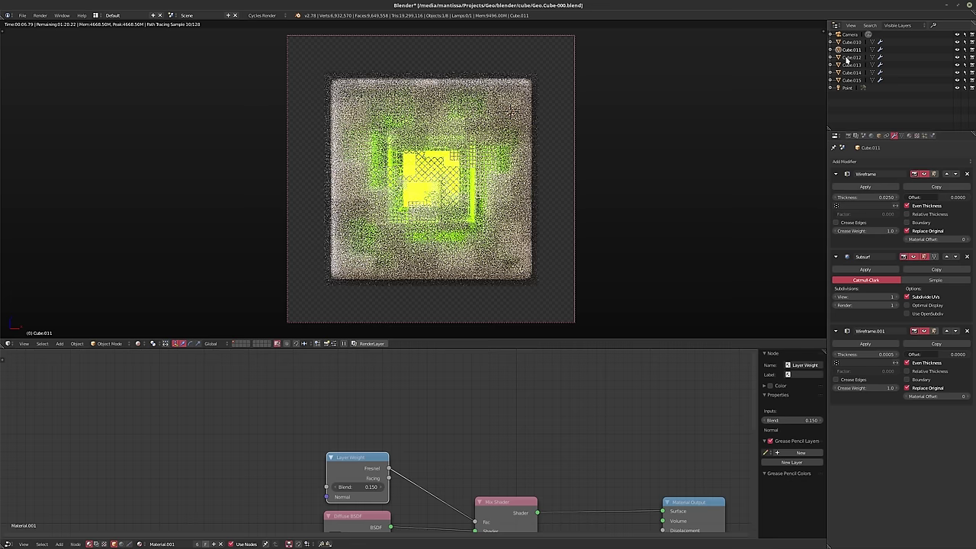
middle_click_drag(507, 435, 451, 395)
scroll(431, 385, "down", 2)
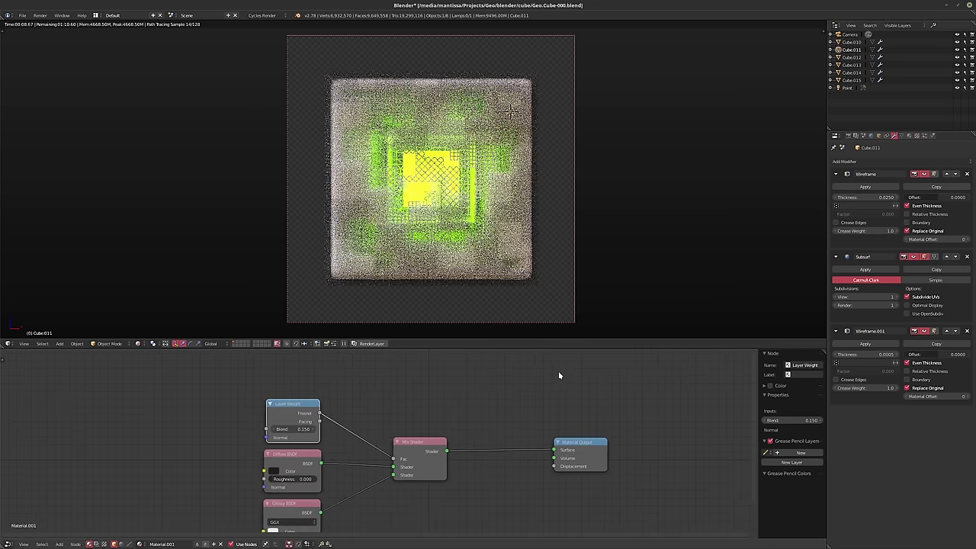
Link the material of Cube.011 to Cube.012 through Cube.015 so they all share Material.001
left_click(851, 58)
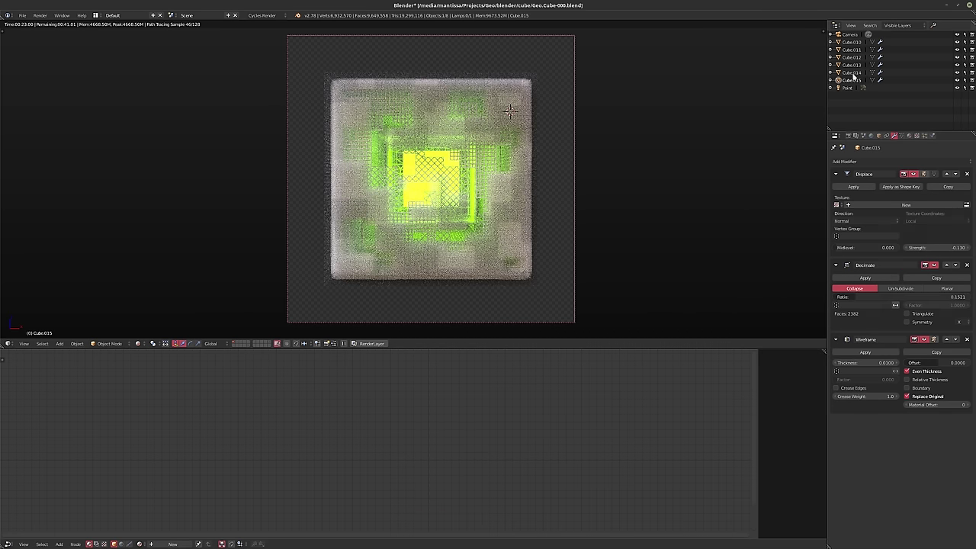
left_click(854, 50)
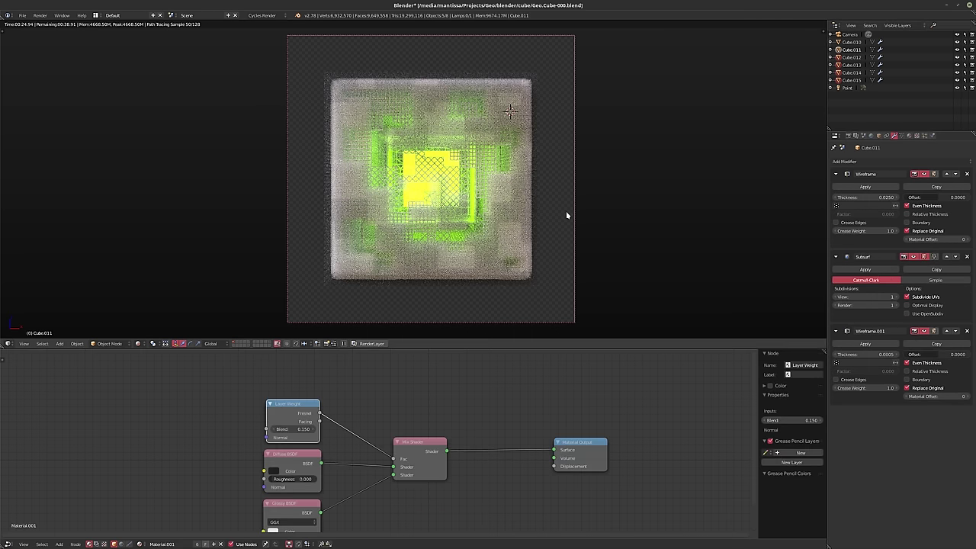
key("ctrl+l")
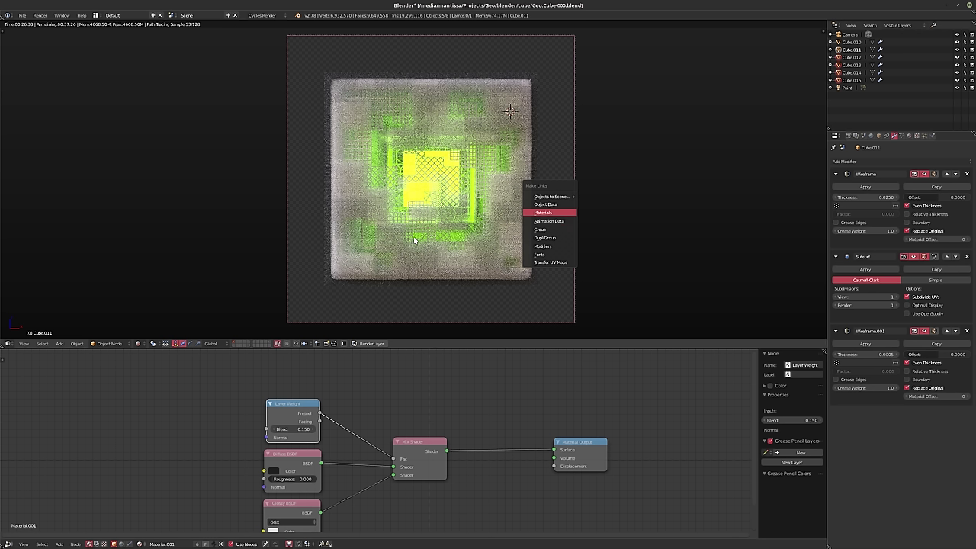
key("Return")
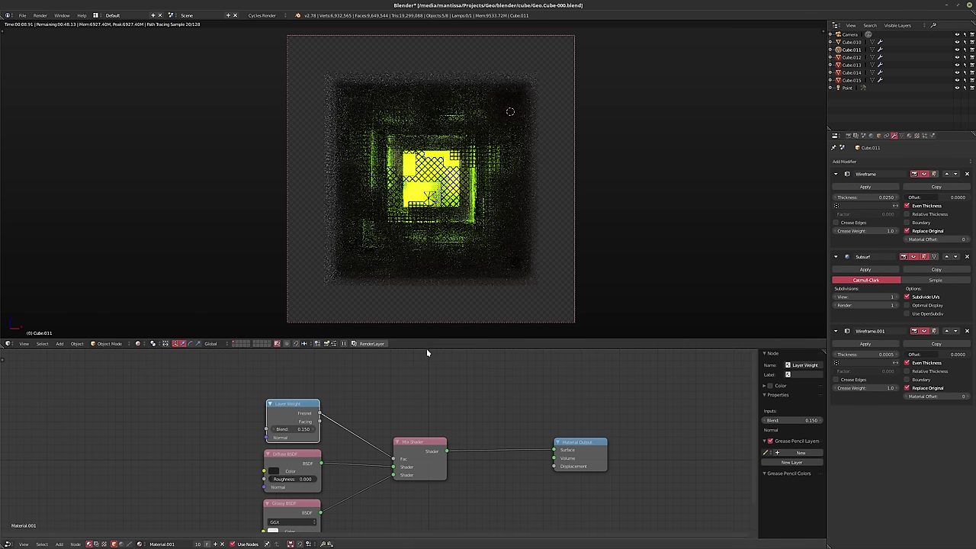
Scale the mesh of Cube.010 in Edit Mode by about 1.6, followed by a scale of 0.8
left_click(848, 43)
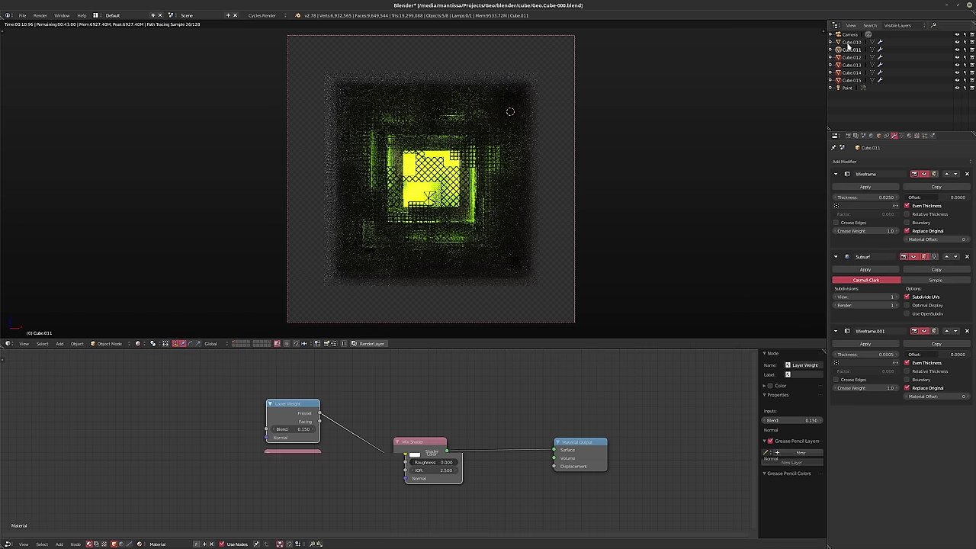
key("s")
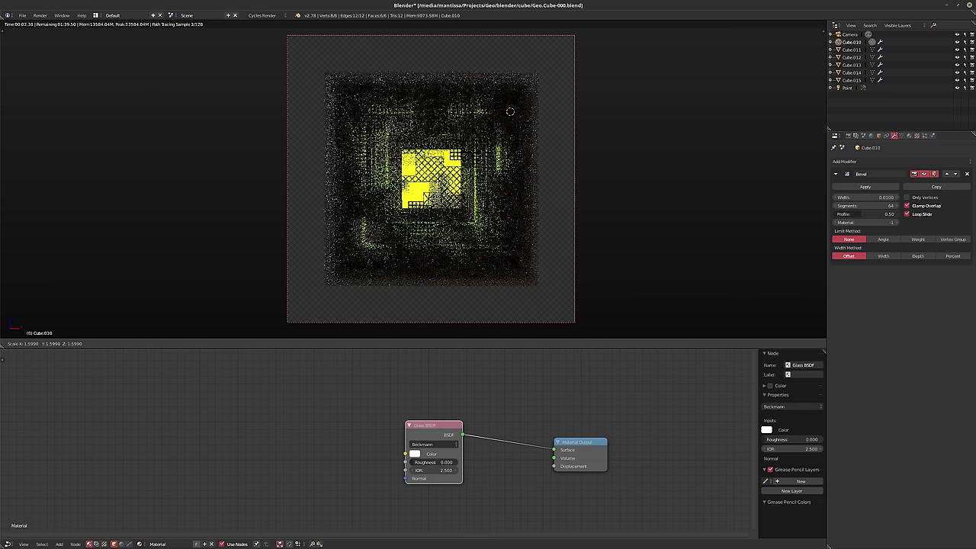
key("Return")
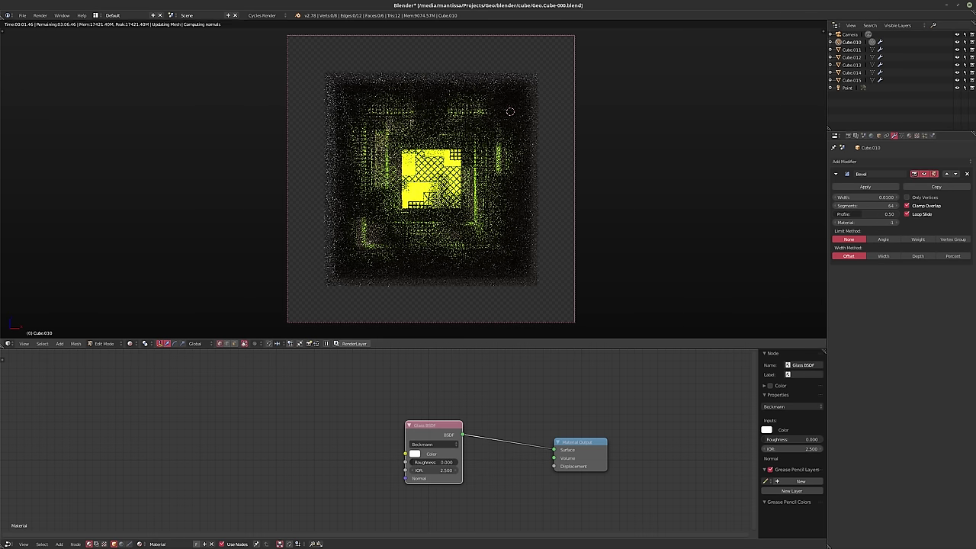
key("s")
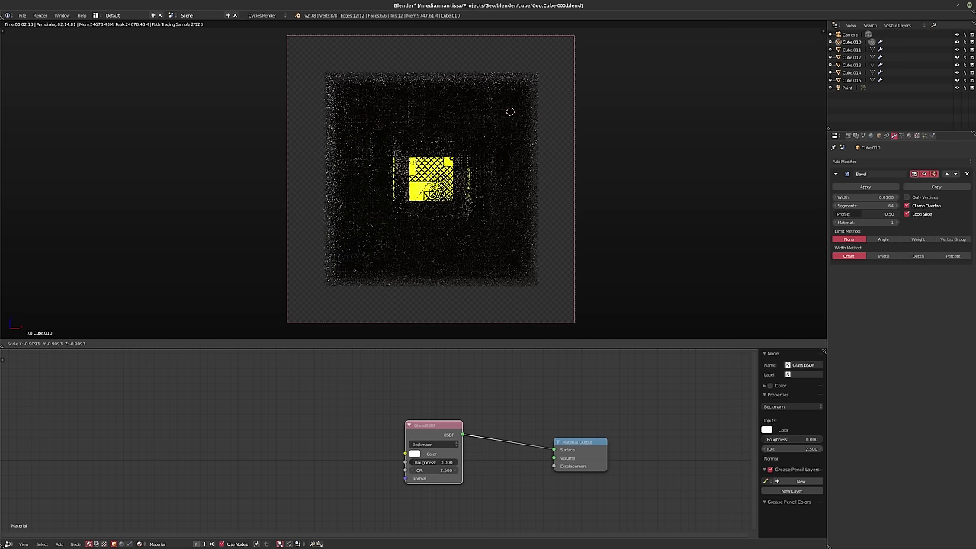
type(".8")
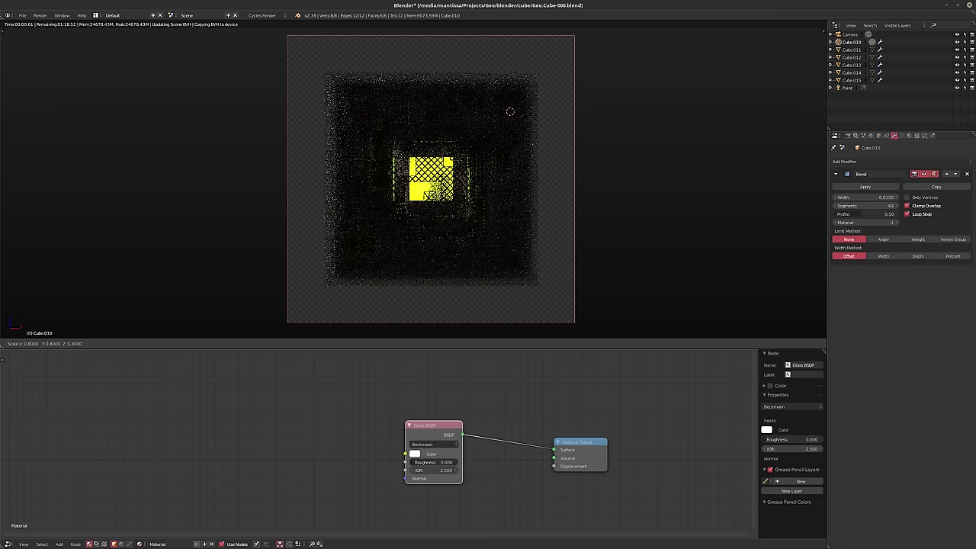
Try scaling Cube.010's mesh to about 0.68 in X and Y with Z locked, inspect the cube in isolation, and undo the scale
type("z")
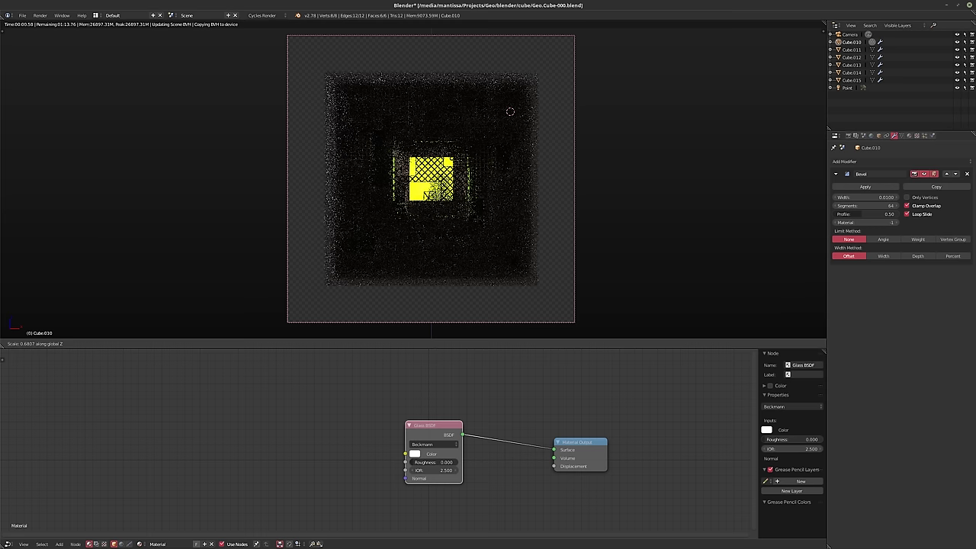
key("shift+z")
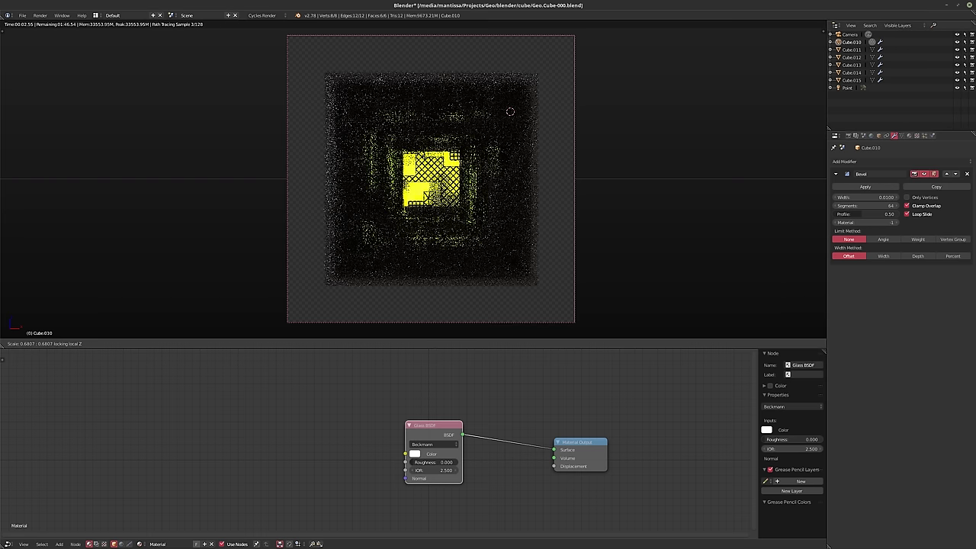
key("Return")
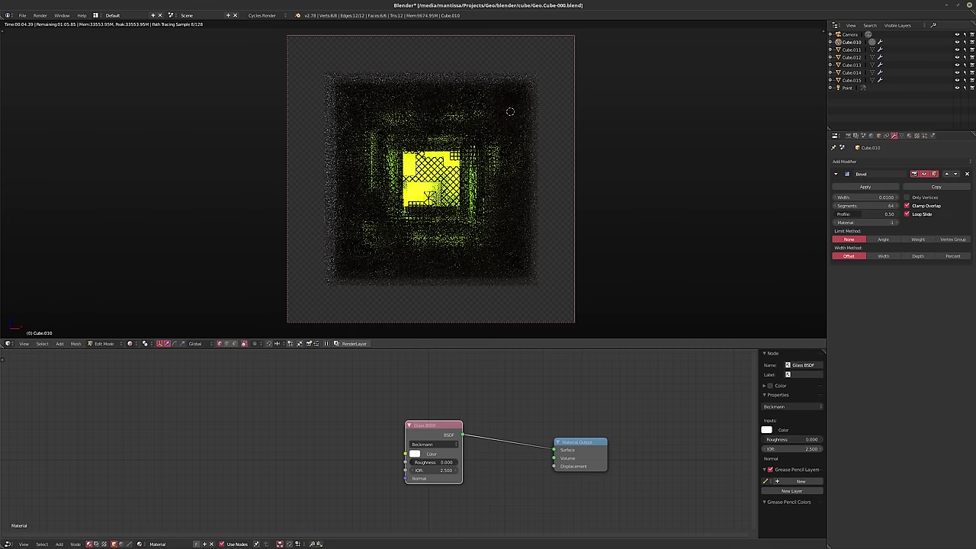
key("shift+z")
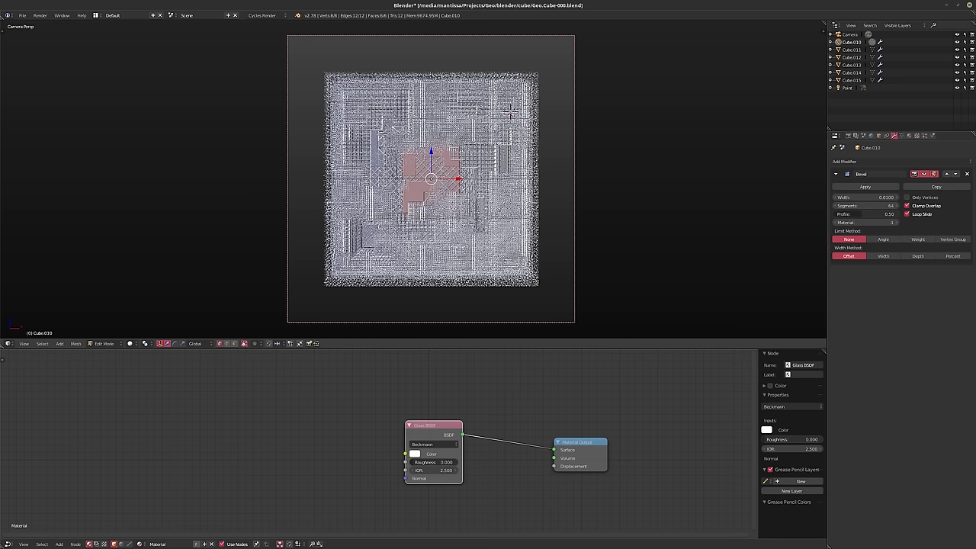
key("KP_Divide")
middle_click_drag(472, 212, 493, 240)
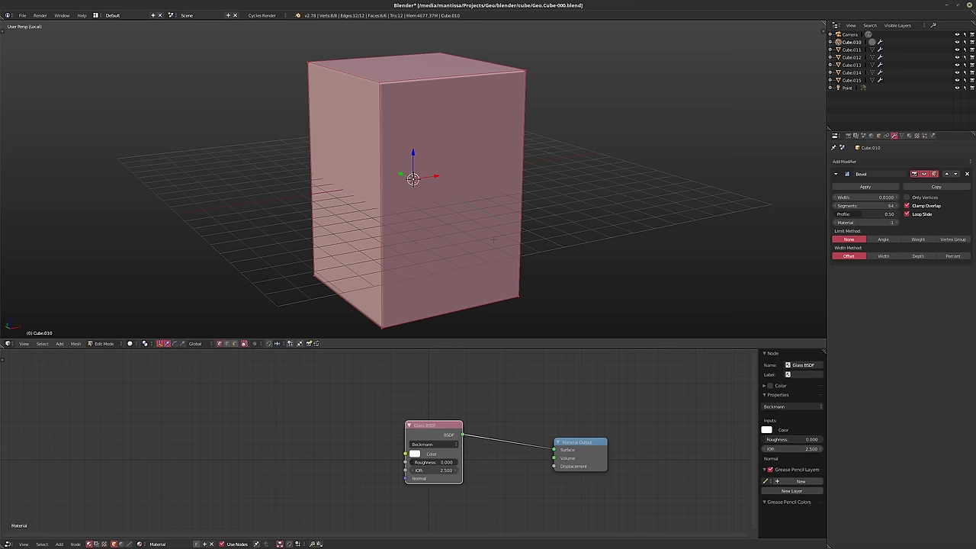
key("ctrl+z")
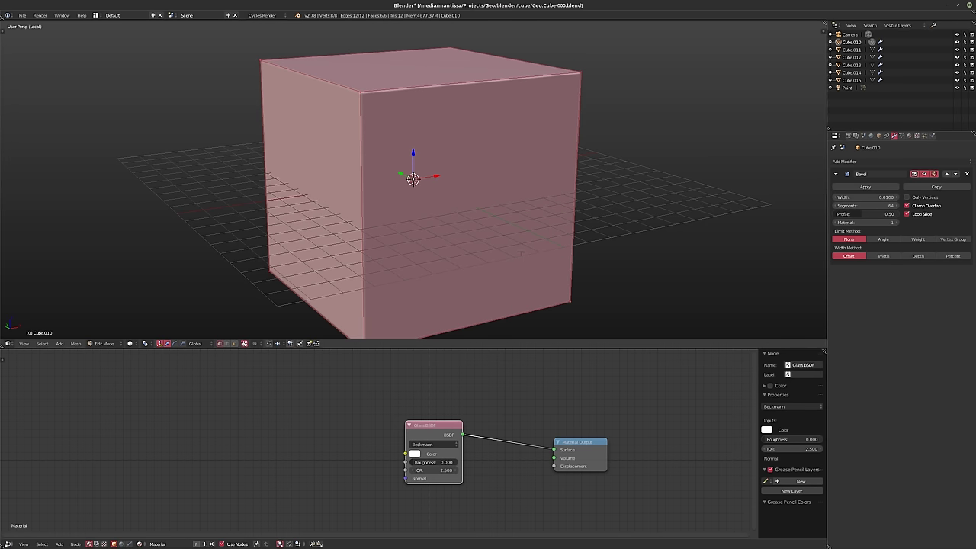
Enlarge the isolated Cube.010's mesh slightly and uniformly, and leave Edit Mode
middle_click_drag(521, 253, 505, 257)
key("s")
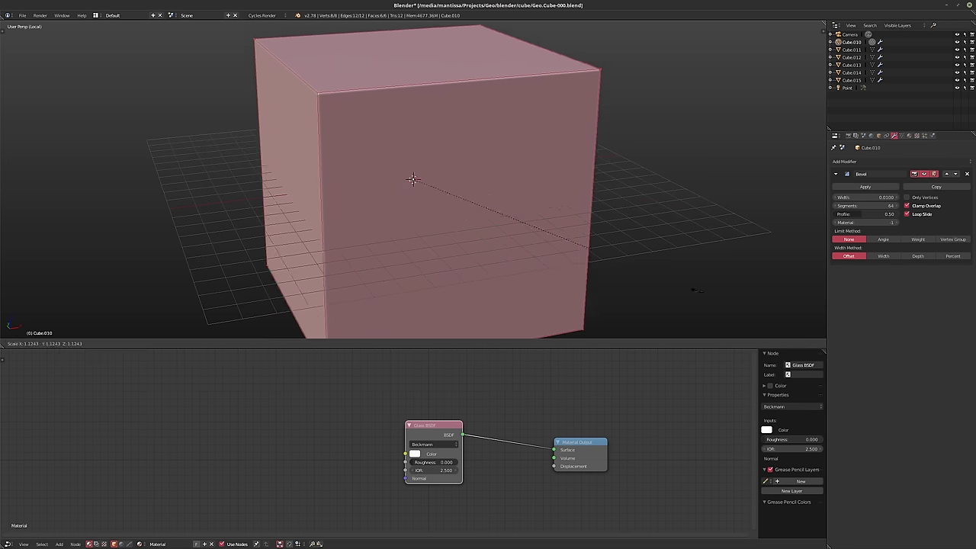
left_click(710, 298)
key("Tab")
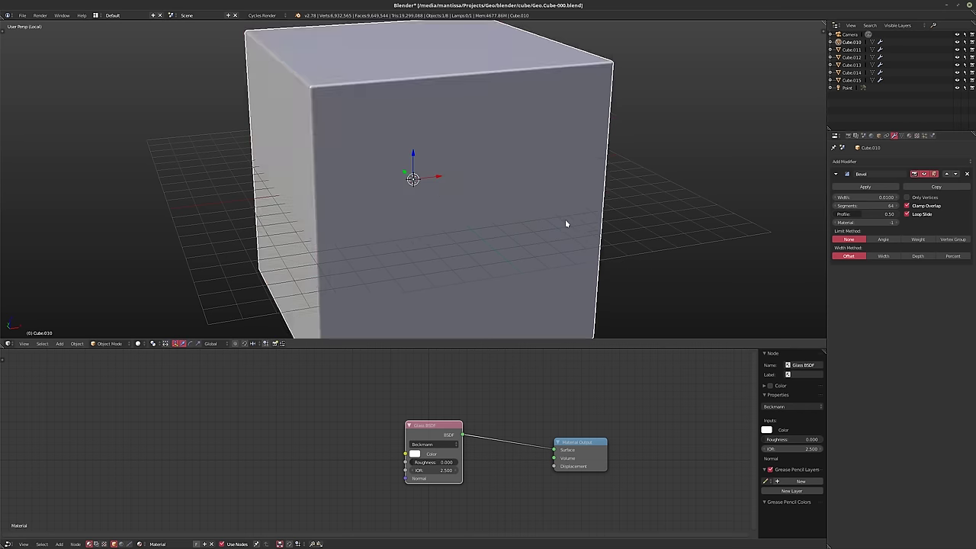
Return to the full scene through the camera and scale Cube.010's mesh down uniformly to about 0.91 in Edit Mode
scroll(557, 219, "down", 2)
key("KP_0")
key("KP_Divide")
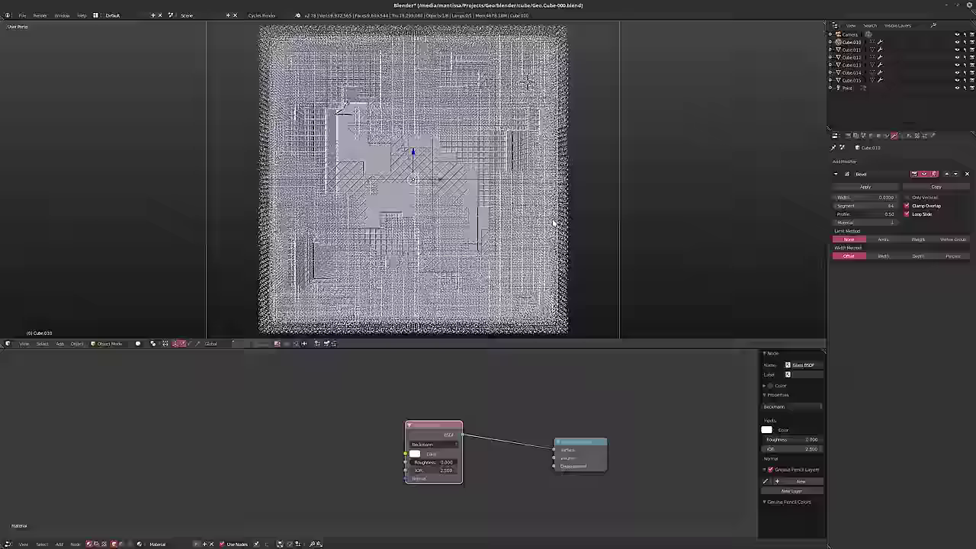
key("Tab")
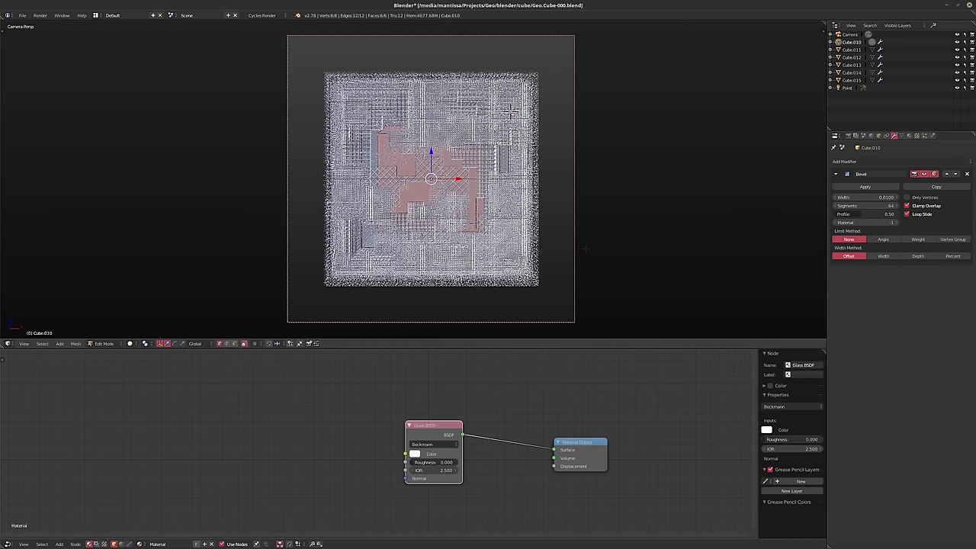
key("s")
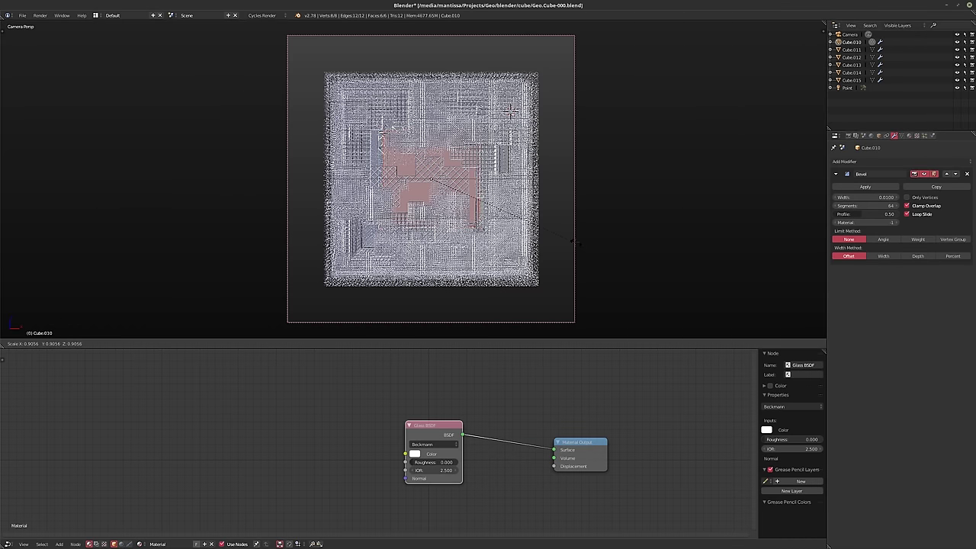
left_click(573, 241)
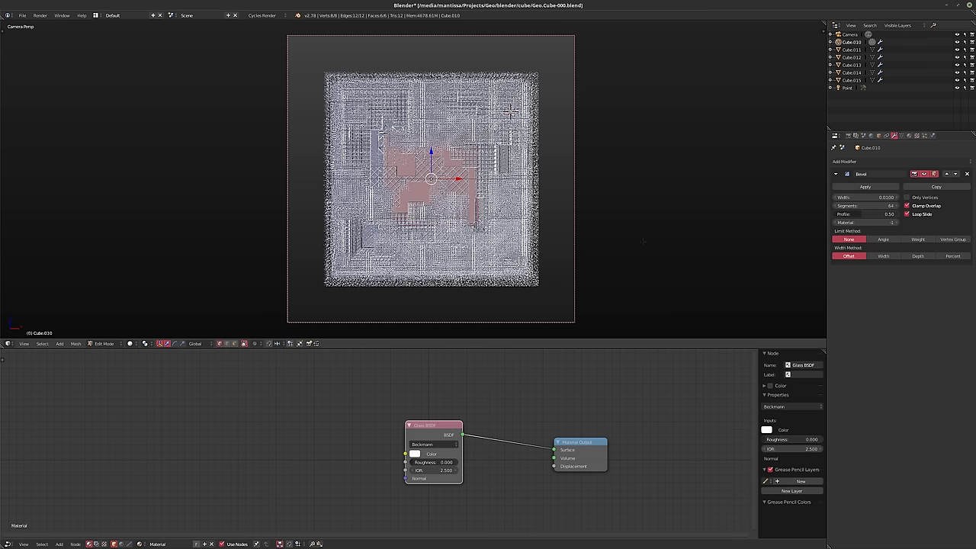
key("Tab")
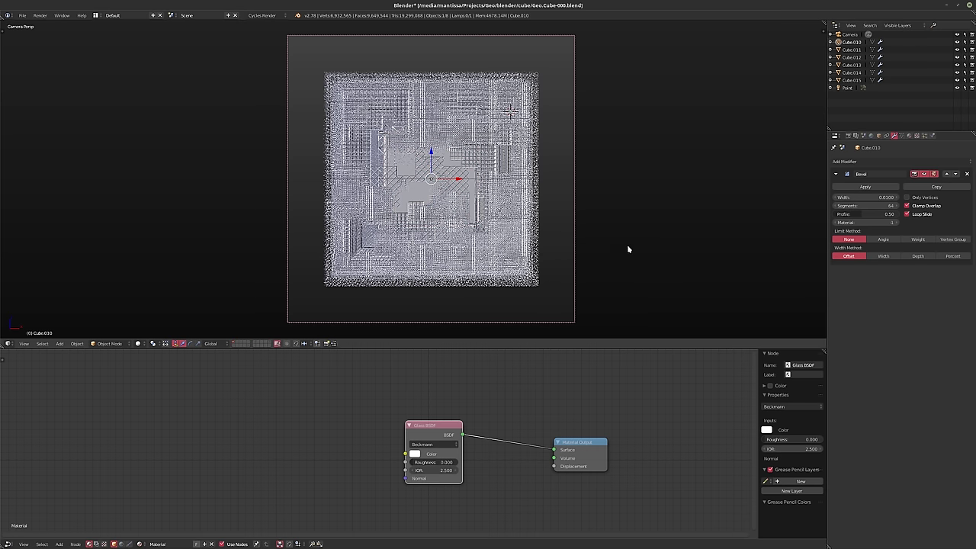
Save over Geo.Cube-000.blend and run a test render of the cube, stopping it partway
key("ctrl+s")
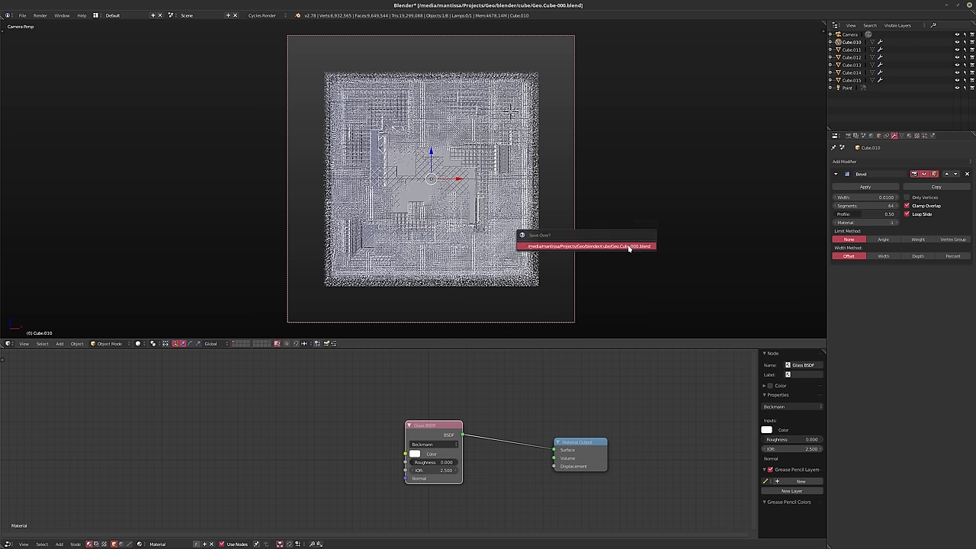
left_click(629, 247)
key("F12")
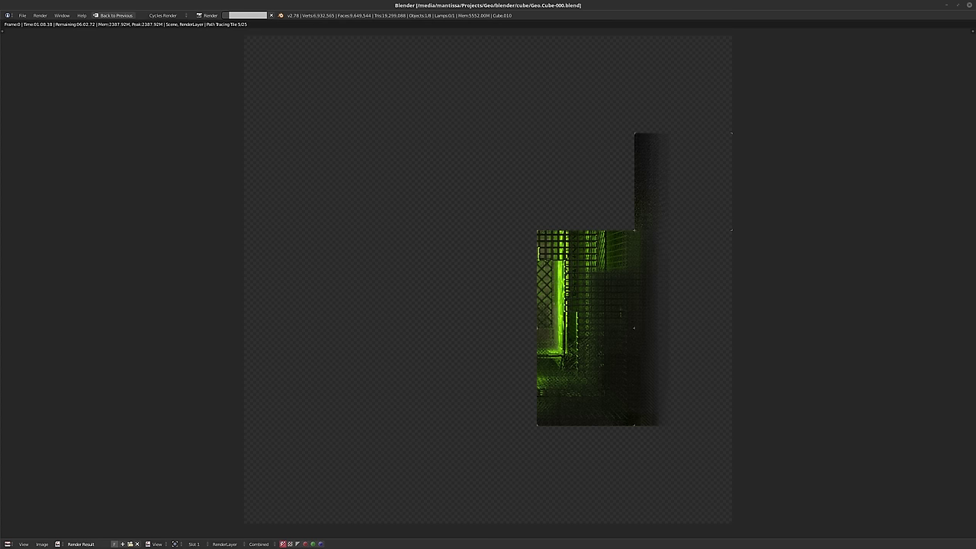
key("XF86AudioRaiseVolume")
key("XF86AudioRaiseVolume")
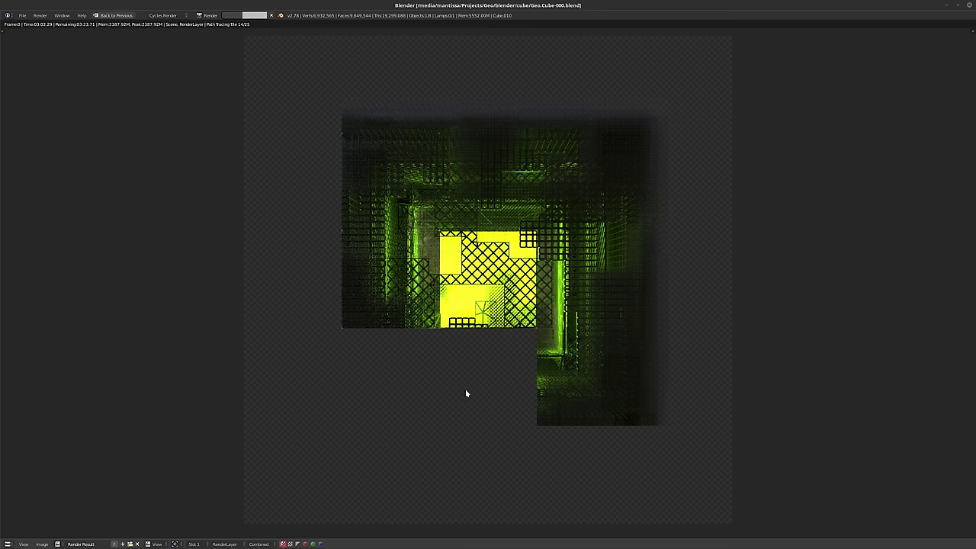
key("Escape")
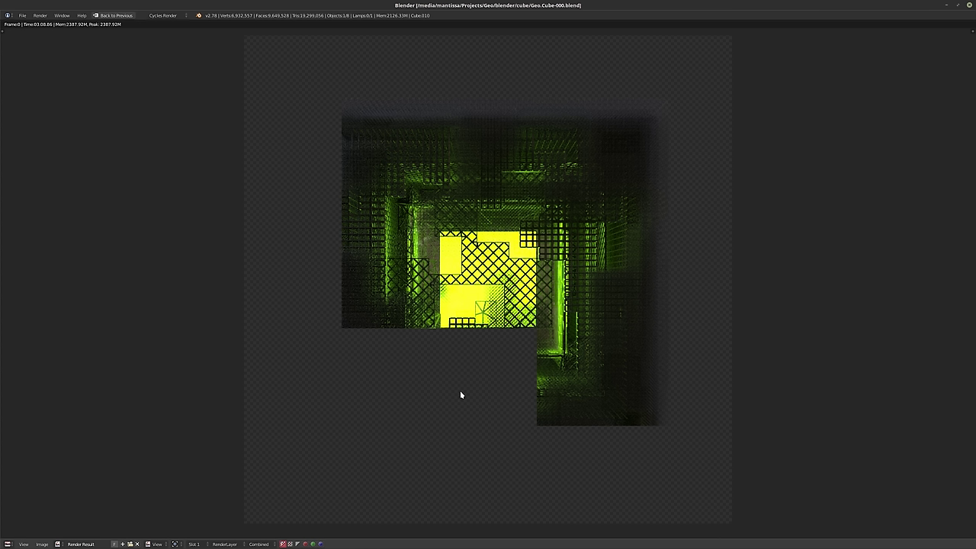
key("Escape")
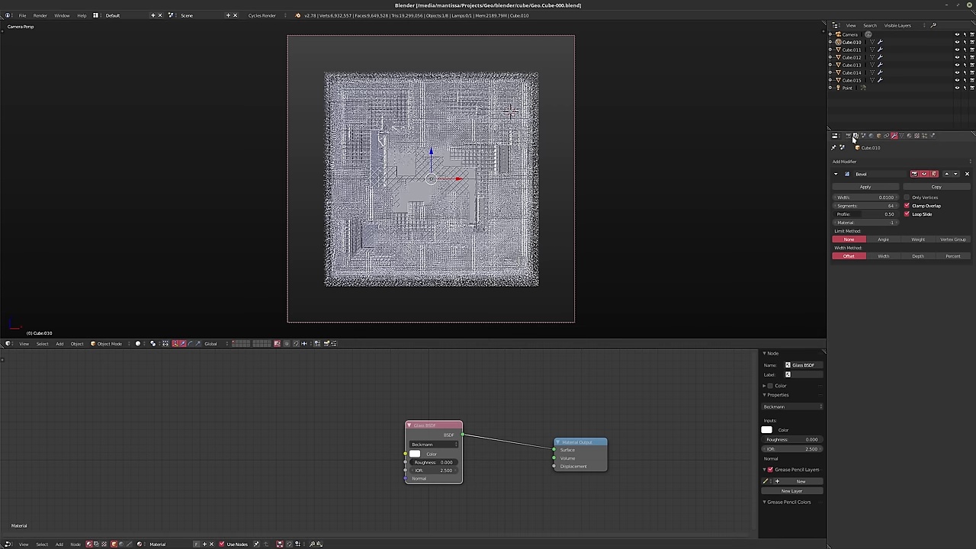
Set the render sampling's Clamp Direct to 10 and Clamp Indirect to 7 with the viewport in rendered preview
left_click(848, 136)
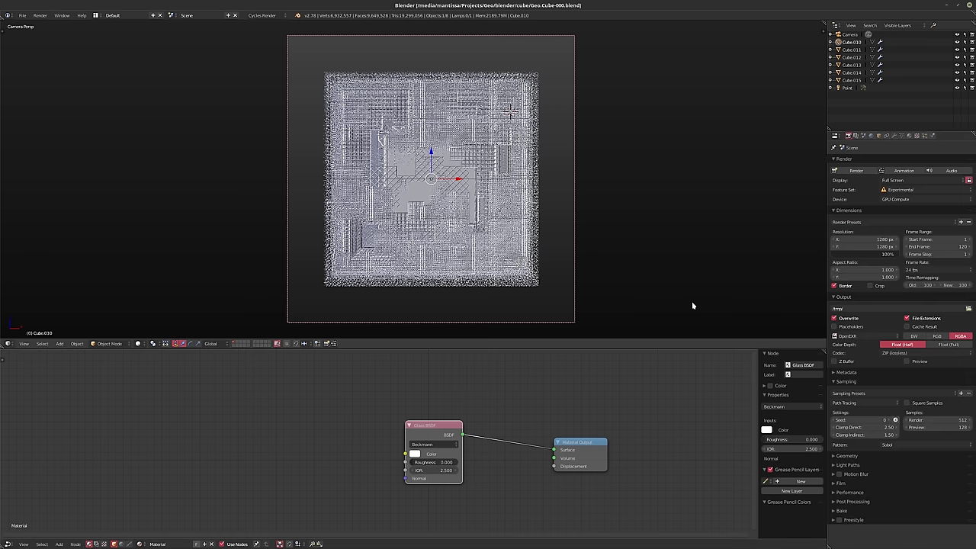
left_click(882, 428)
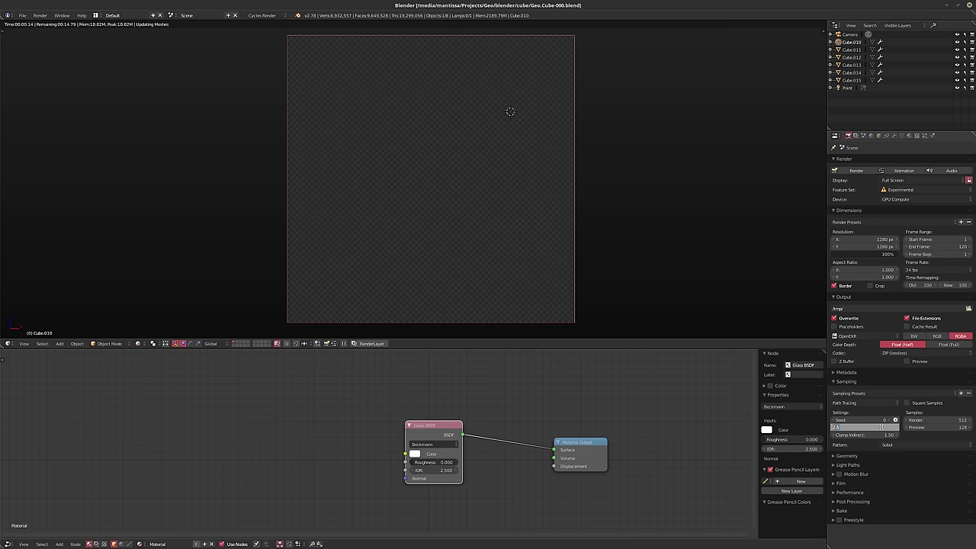
type("0")
key("Tab")
type("7")
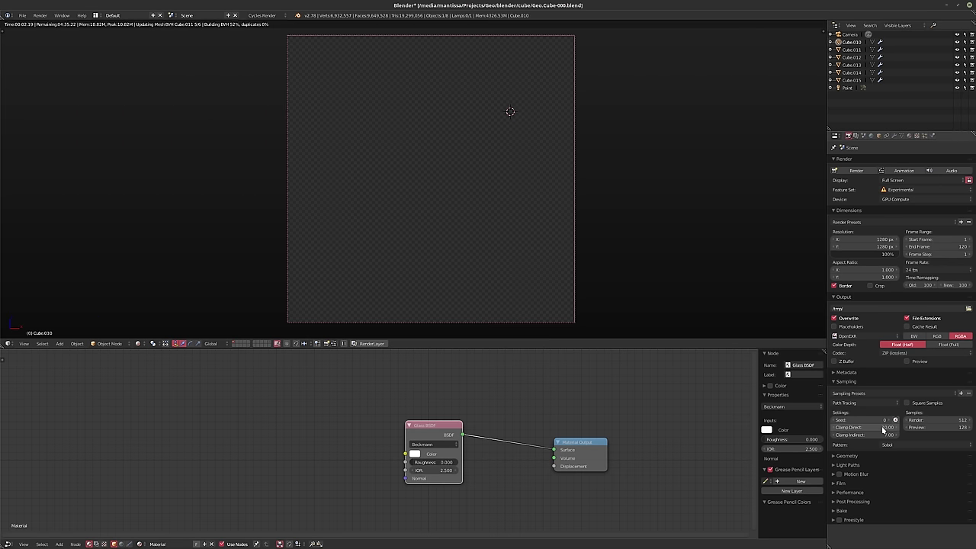
key("Return")
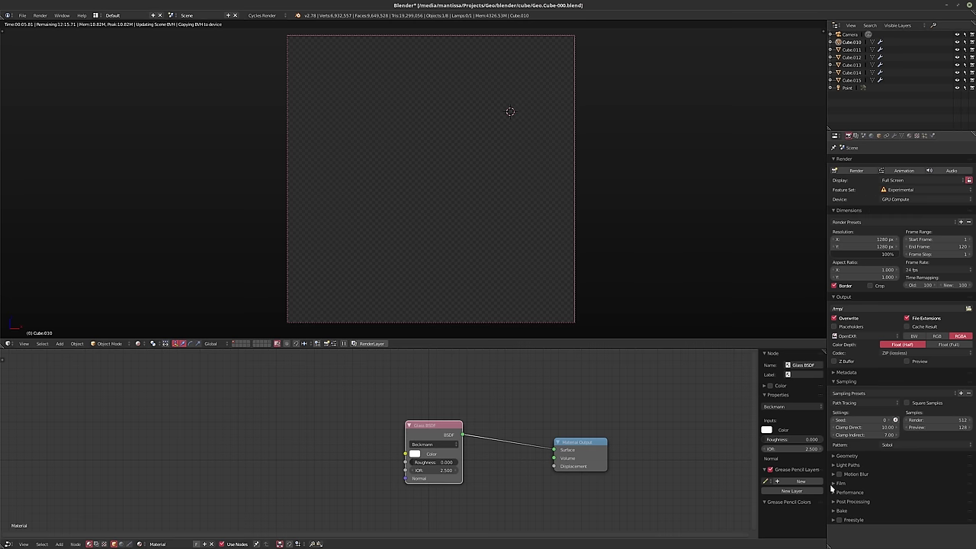
Set the world's Multiple Importance map resolution to 4096 in its surface settings
left_click(894, 135)
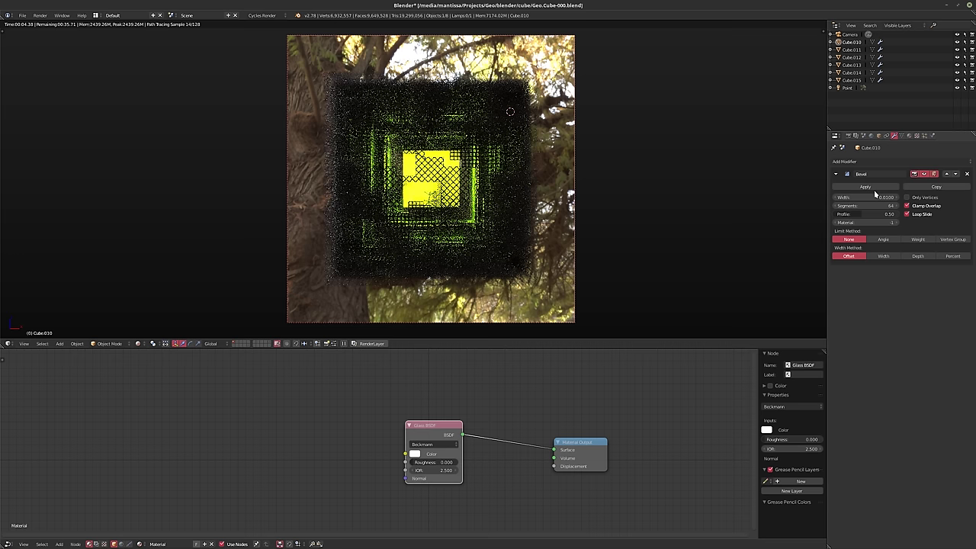
left_click(872, 135)
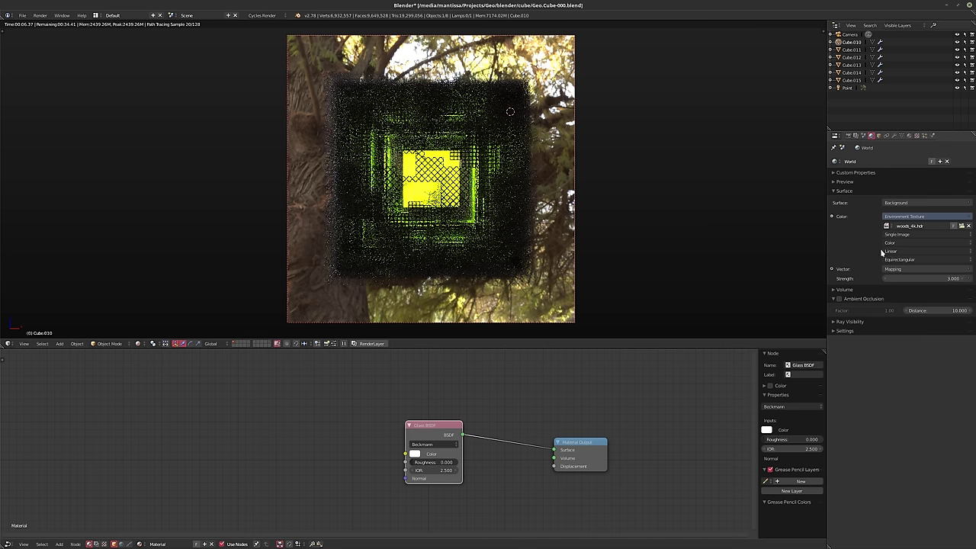
left_click(837, 331)
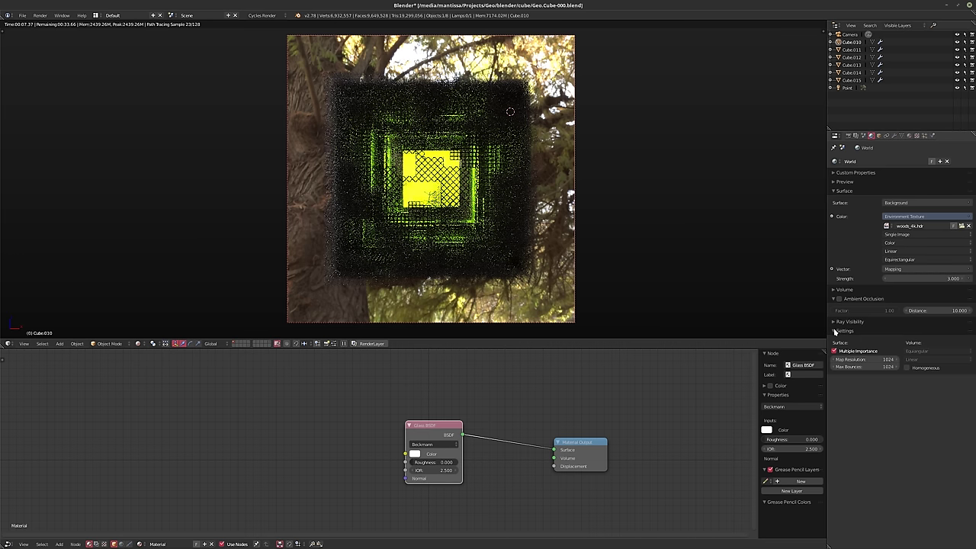
left_click(861, 359)
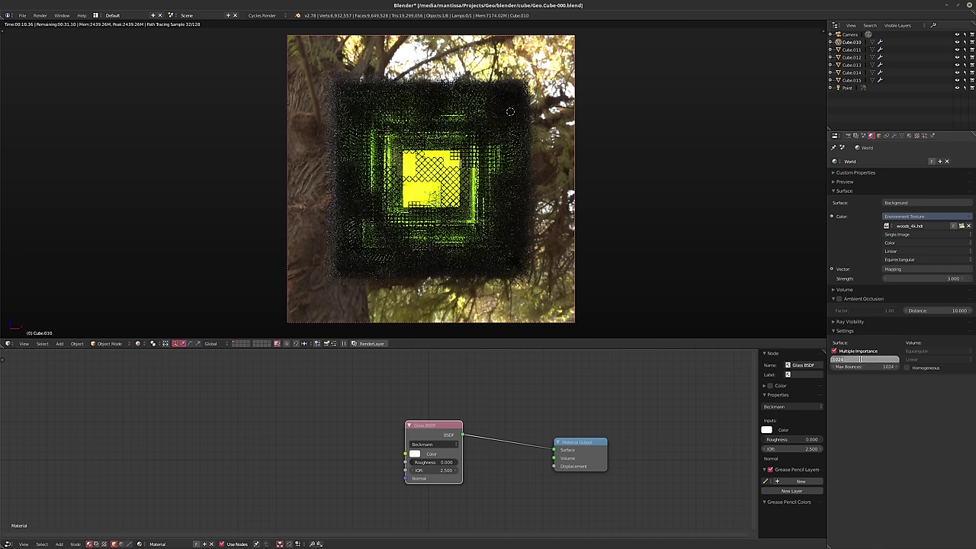
type("4096")
key("Return")
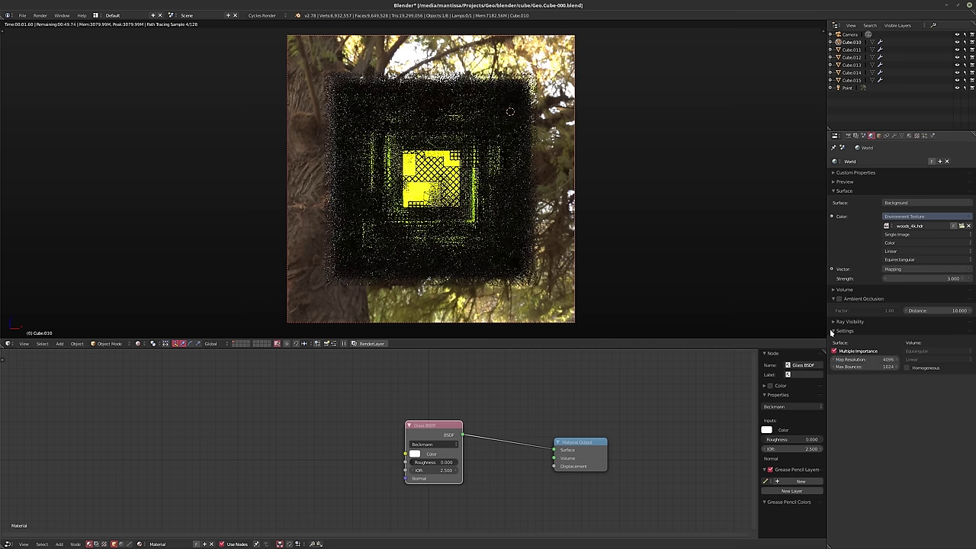
left_click(833, 331)
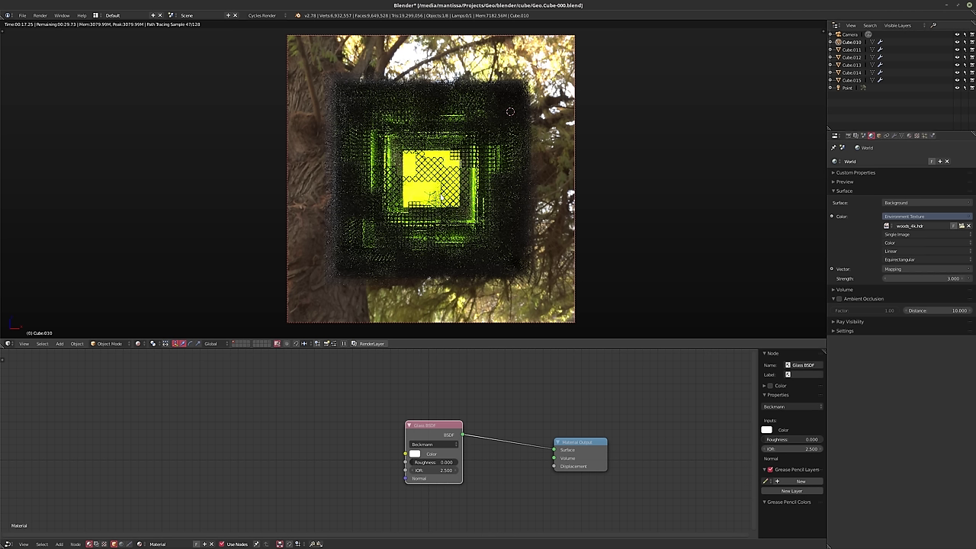
Leave the rendered preview, add a cube mesh, enlarge it uniformly in Edit Mode and clear its location to the origin
key("shift+z")
key("shift+a")
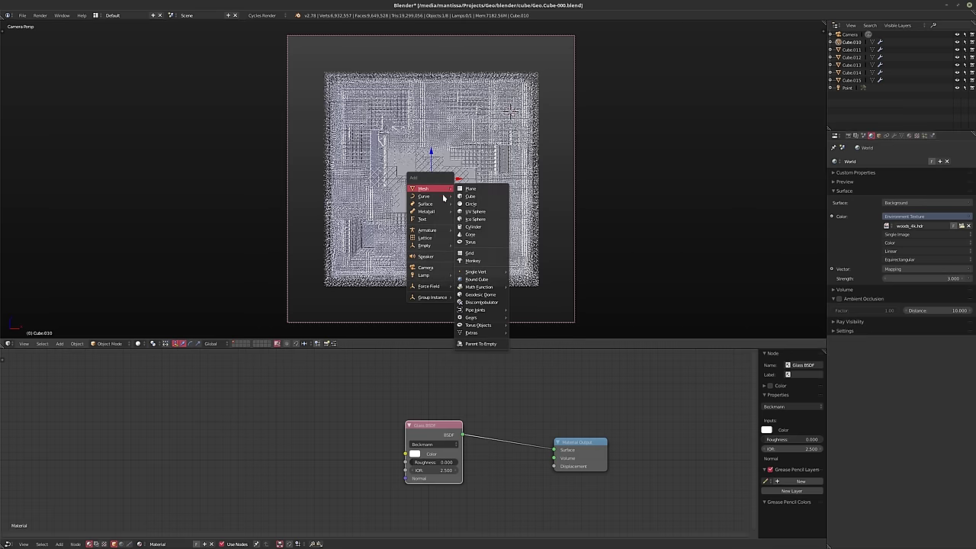
left_click(835, 322)
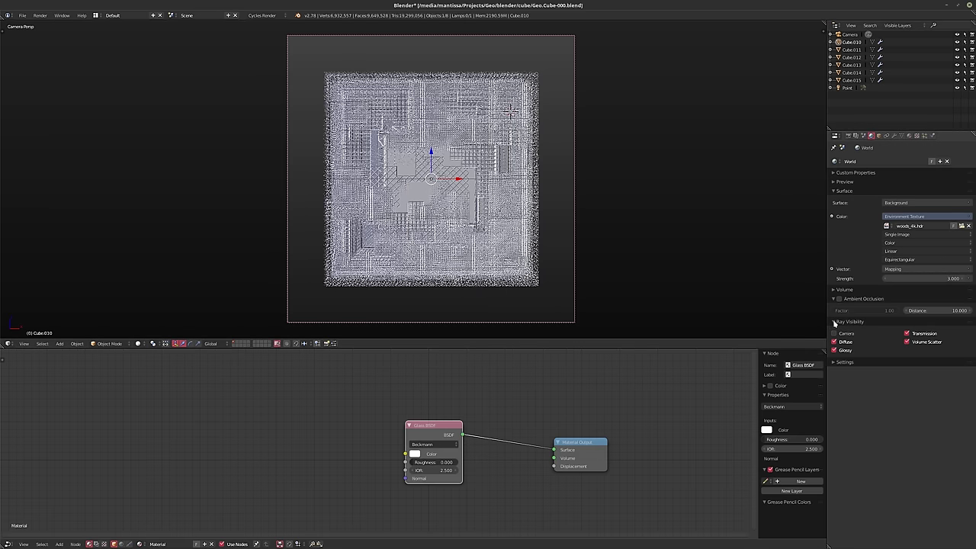
left_click(834, 322)
key("shift+a")
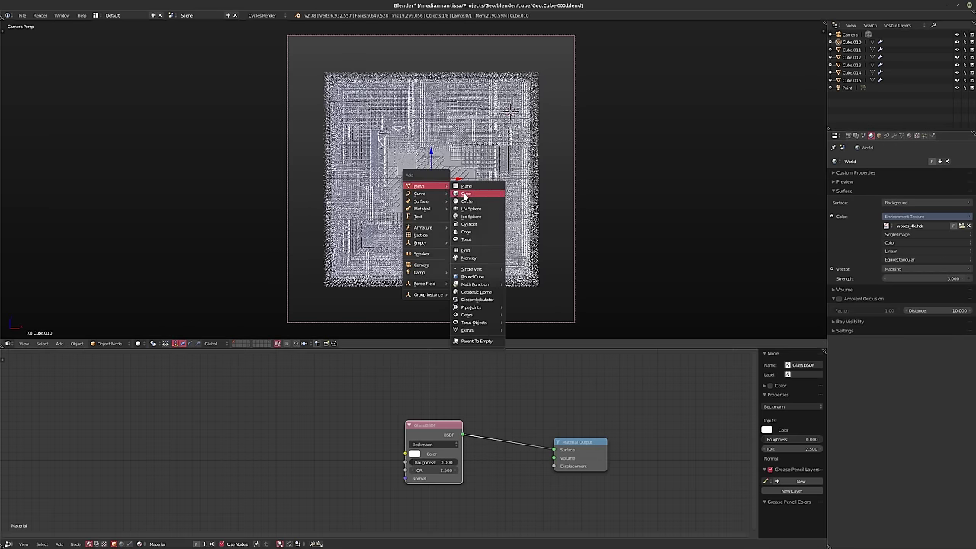
left_click(465, 194)
key("s")
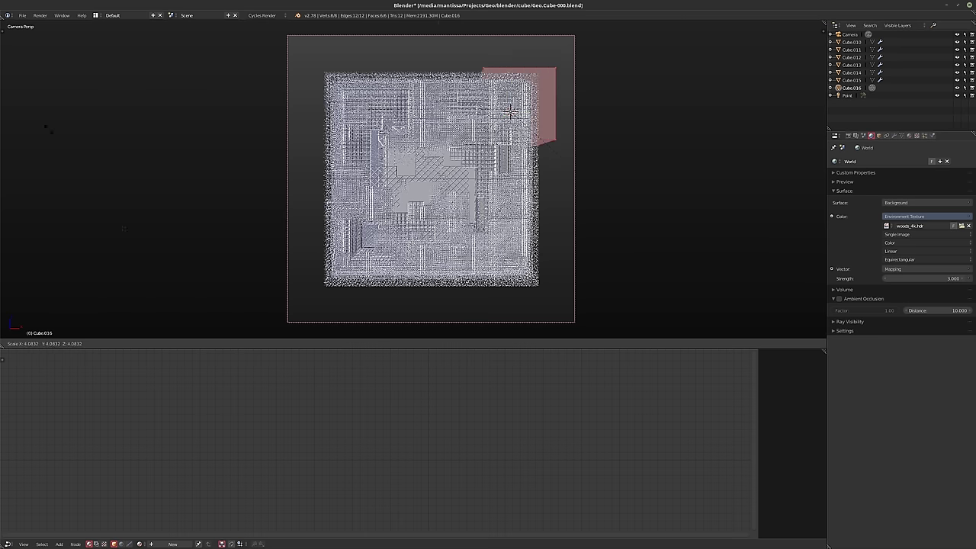
left_click(554, 151)
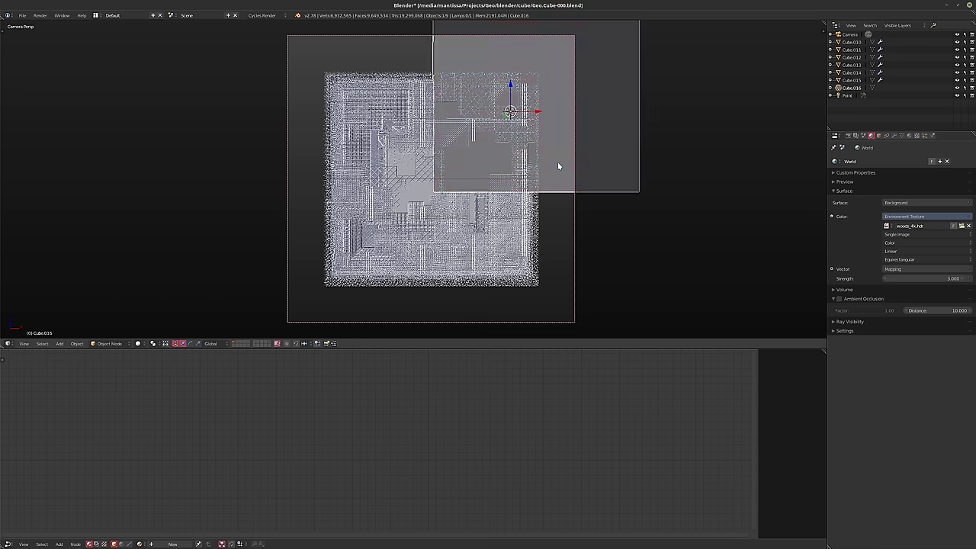
key("alt+g")
Scale the new cube's mesh uniformly until it encloses the wireframe cube and extends past the camera frame, then leave Edit Mode
key("s")
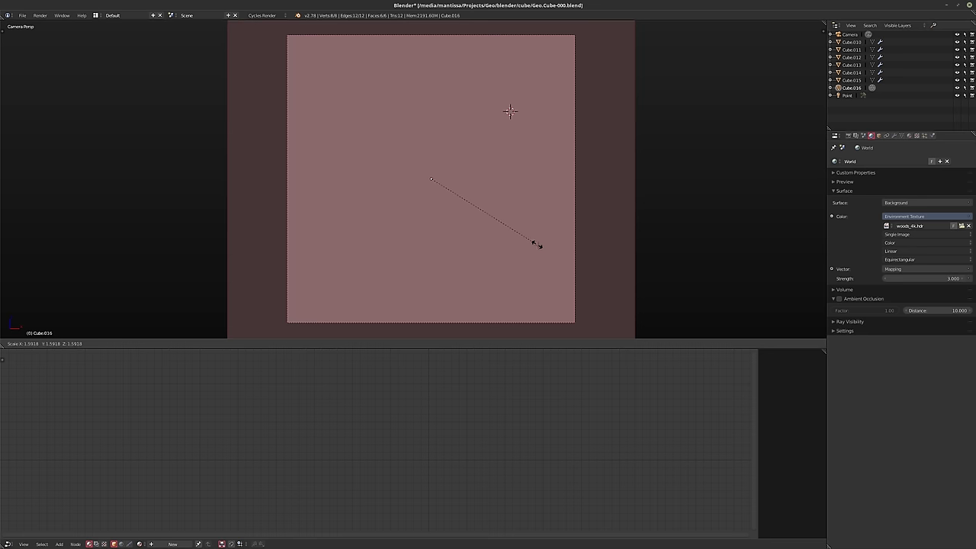
key("Return")
key("Tab")
key("z")
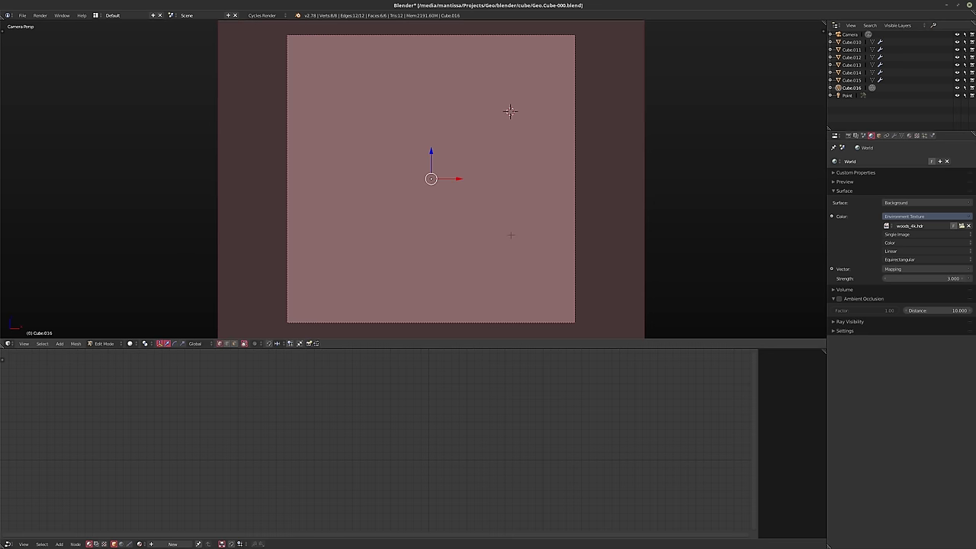
key("s")
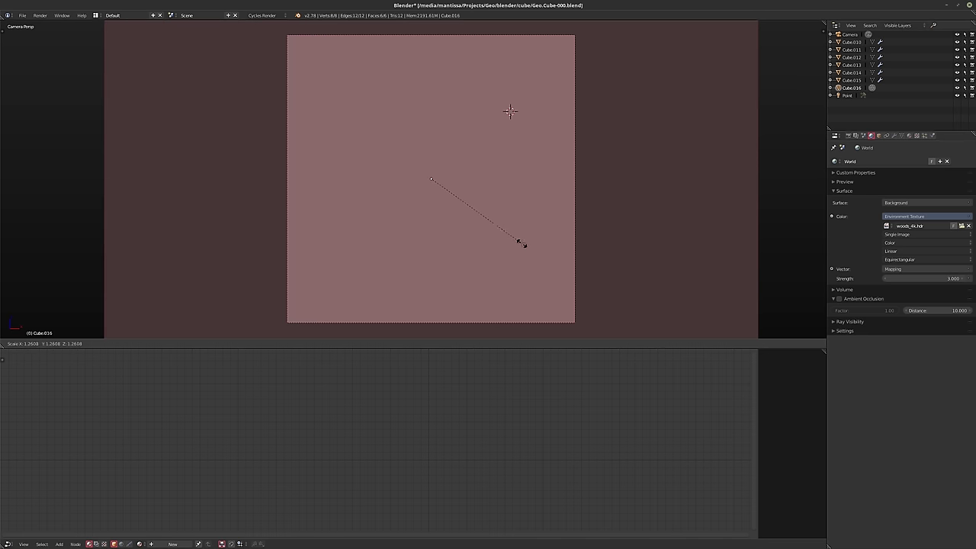
key("Return")
key("Tab")
key("z")
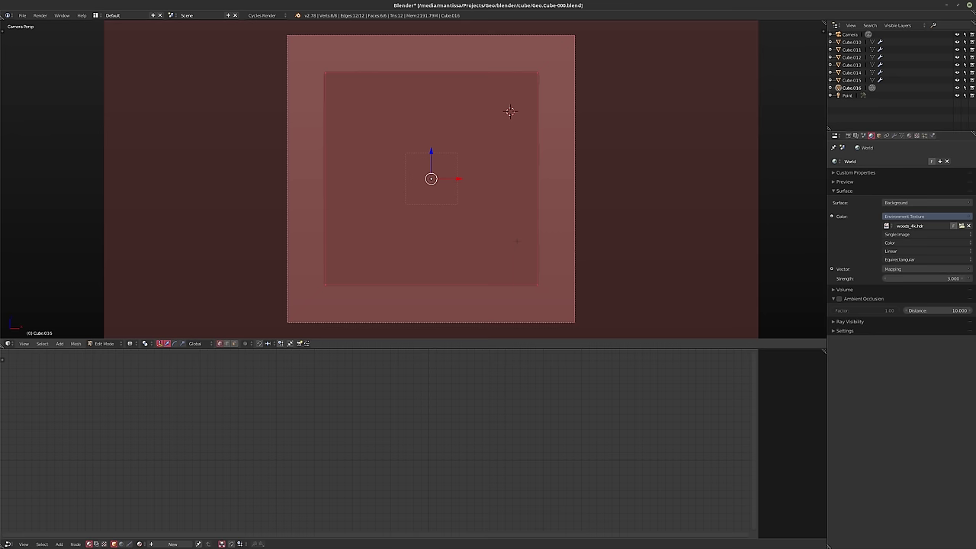
key("z")
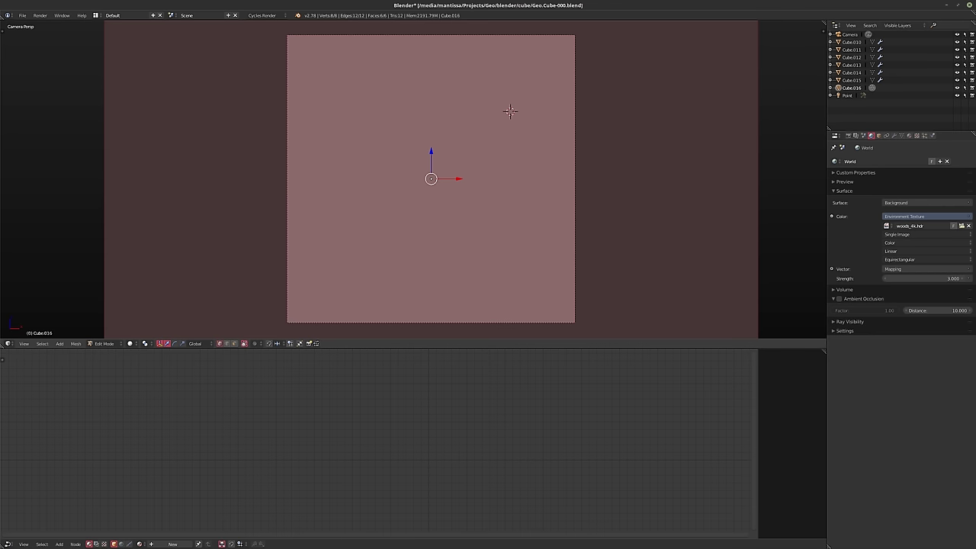
key("s")
left_click(545, 270)
key("Tab")
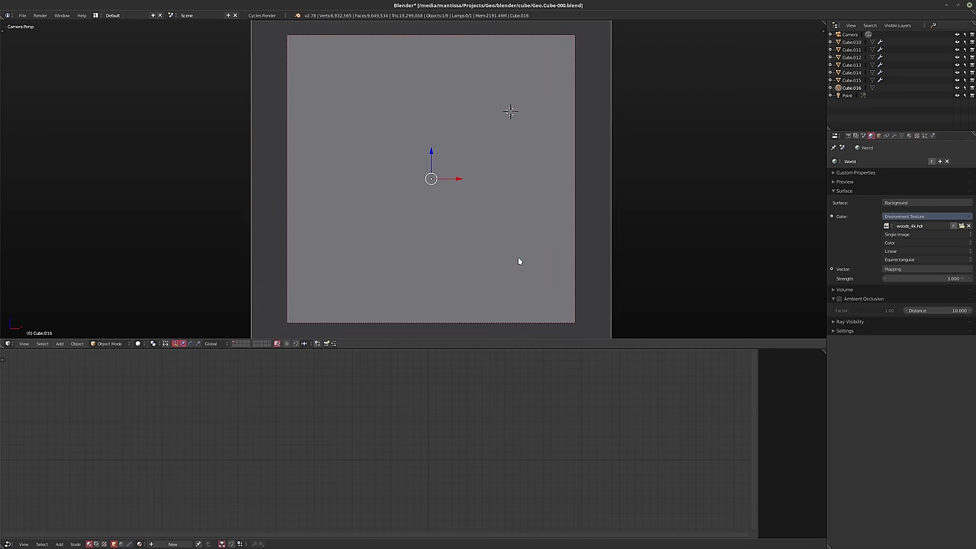
Set the enclosing cube's maximum draw type to Bounds in its object display settings
left_click(856, 135)
left_click(863, 135)
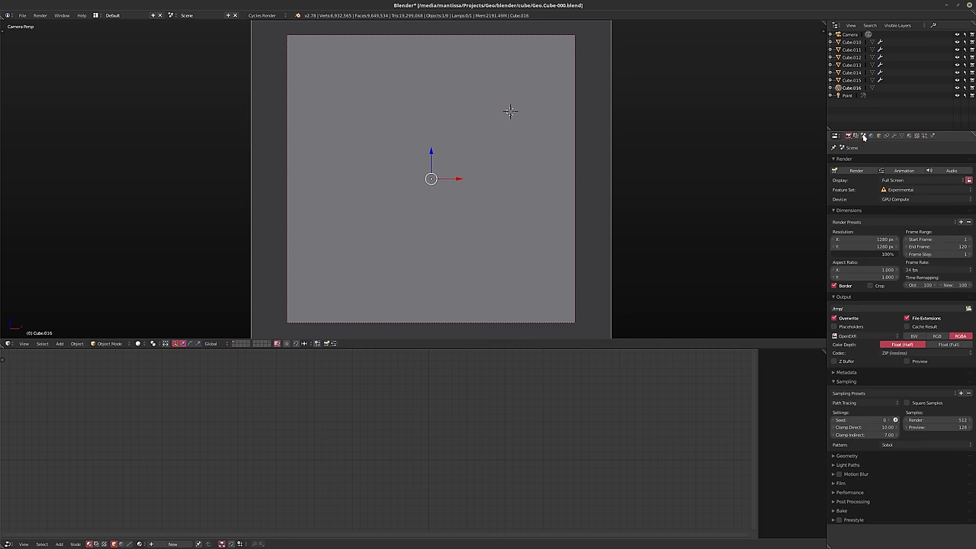
left_click(847, 348)
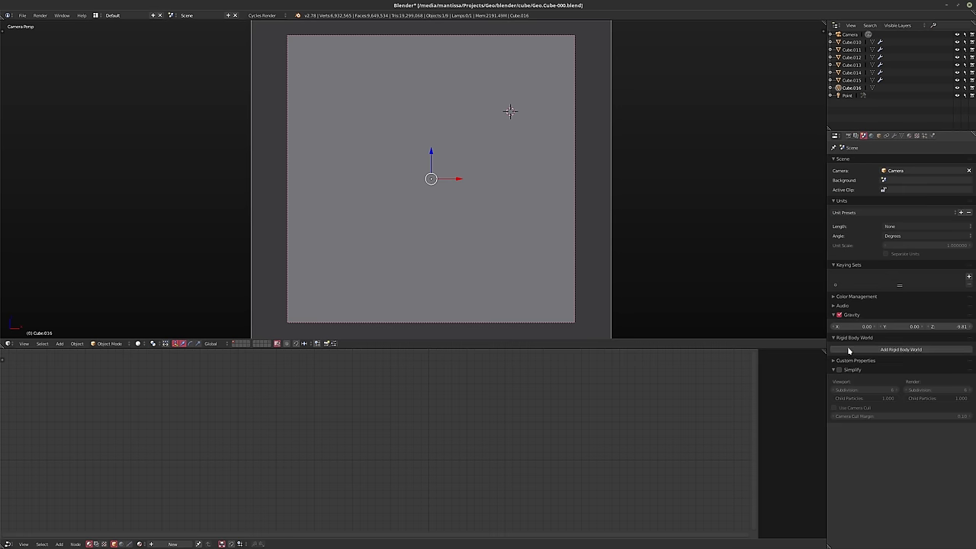
left_click(855, 135)
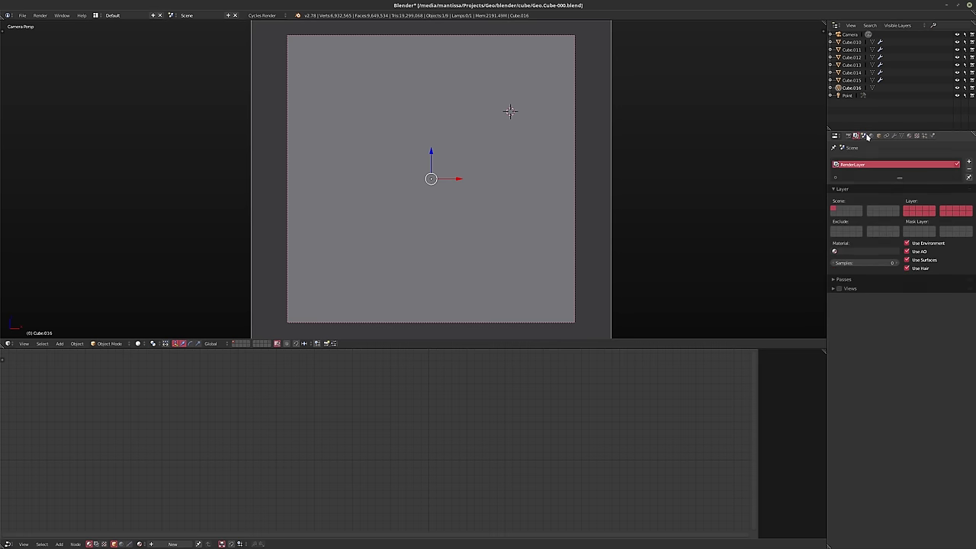
left_click(863, 135)
left_click(877, 135)
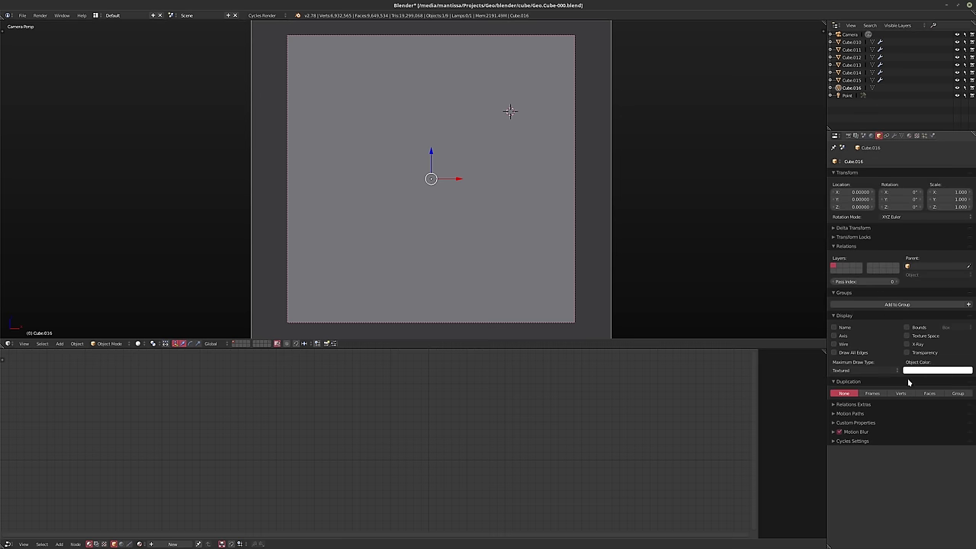
left_click(841, 370)
left_click(842, 362)
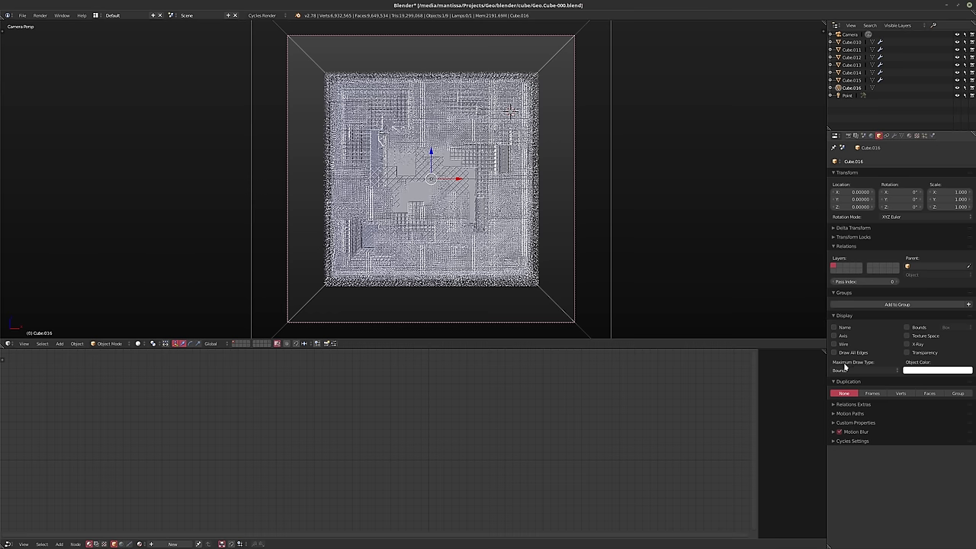
Give the enclosing cube a new node material and line up its Diffuse BSDF and Material Output nodes
left_click(177, 543)
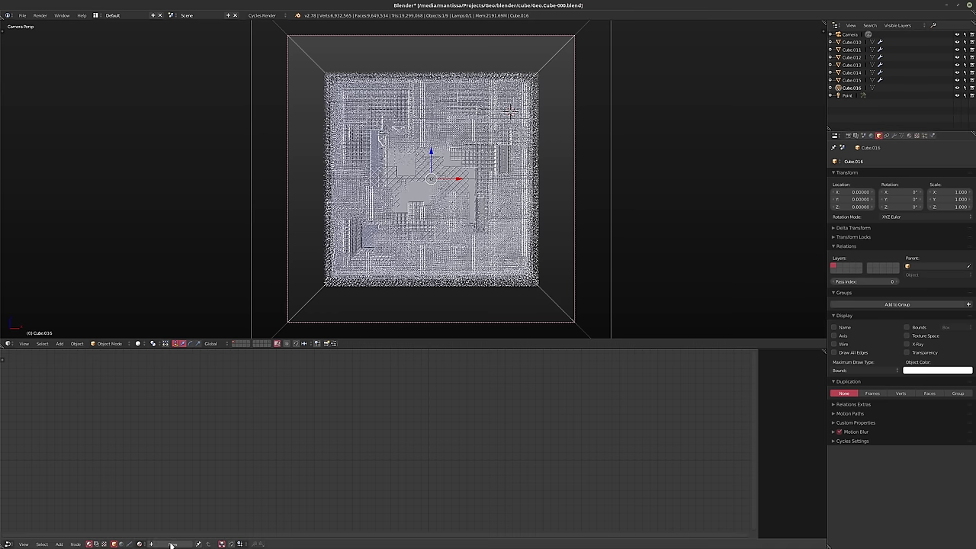
left_click_drag(394, 378, 330, 493)
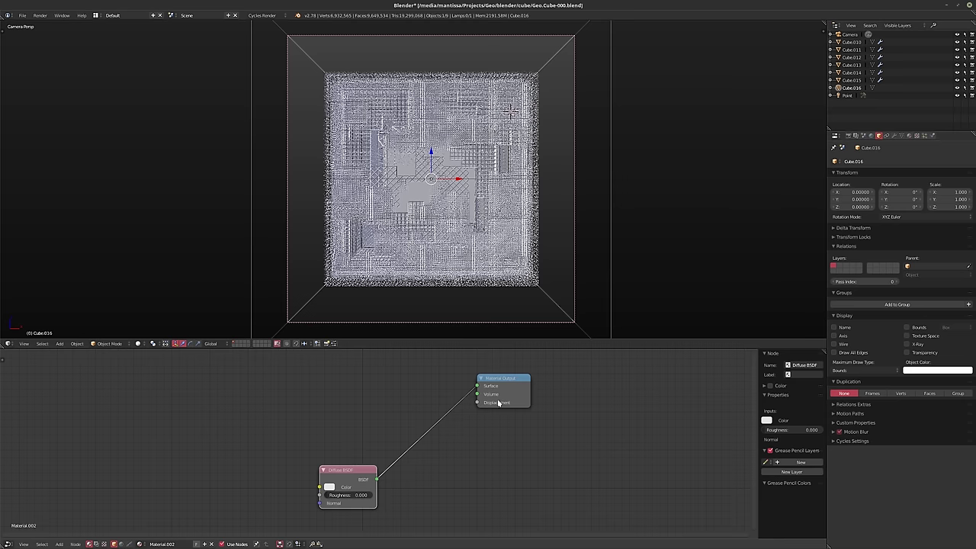
left_click_drag(516, 389, 516, 474)
middle_click_drag(415, 471, 446, 447)
left_click(364, 444)
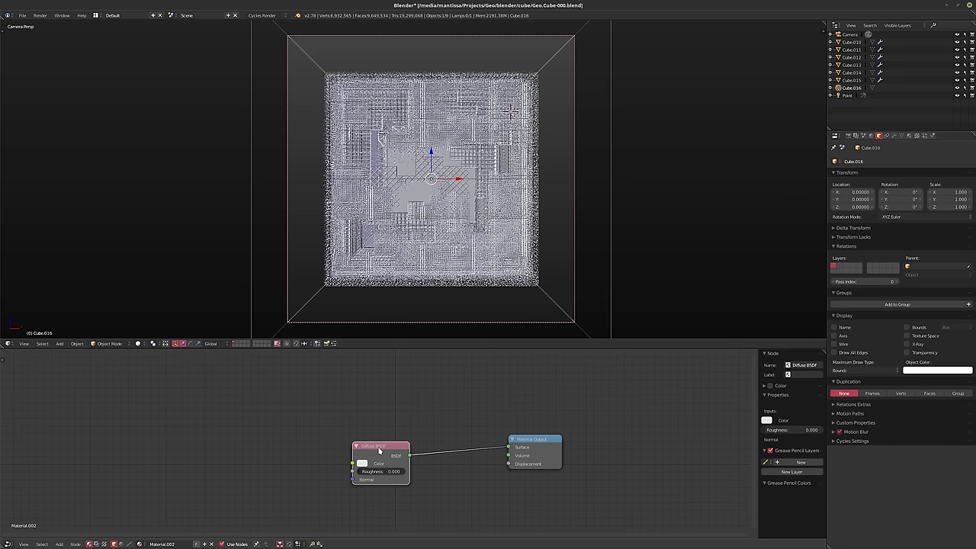
Switch the Diffuse BSDF to a Volume Absorption shader and link it to the Material Output's Volume input instead of Surface
key("shift+s")
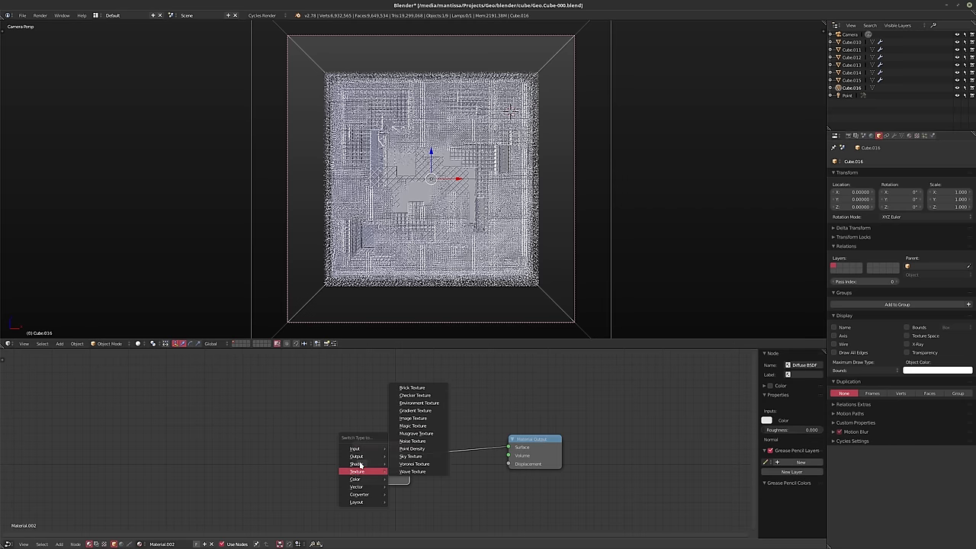
key("Escape")
key("shift+s")
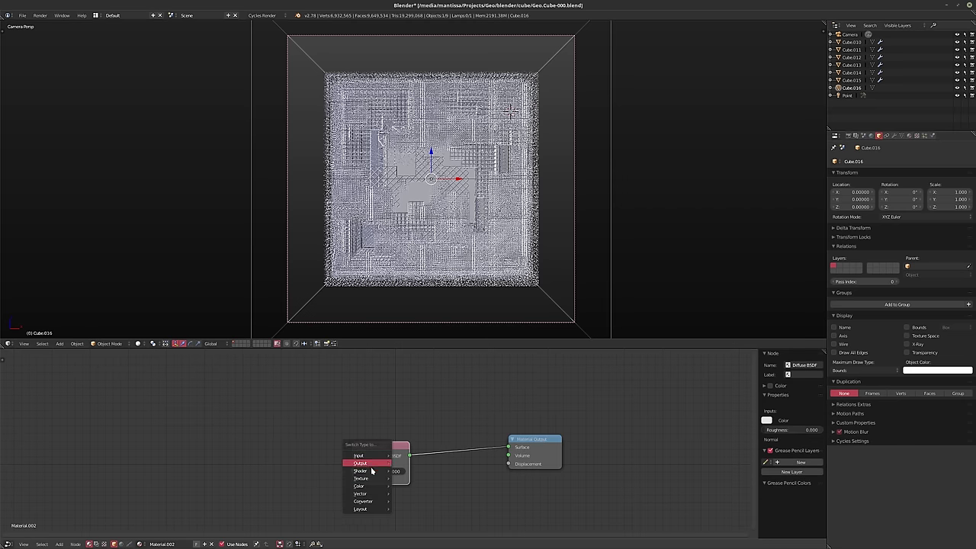
mouse_move(373, 470)
left_click(433, 464)
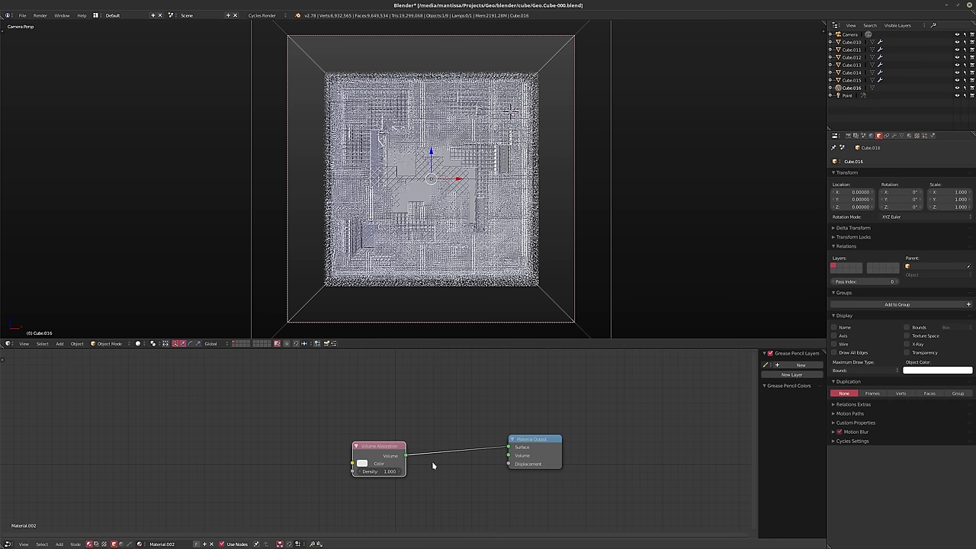
left_click_drag(381, 453, 355, 454)
left_click_drag(508, 448, 509, 456)
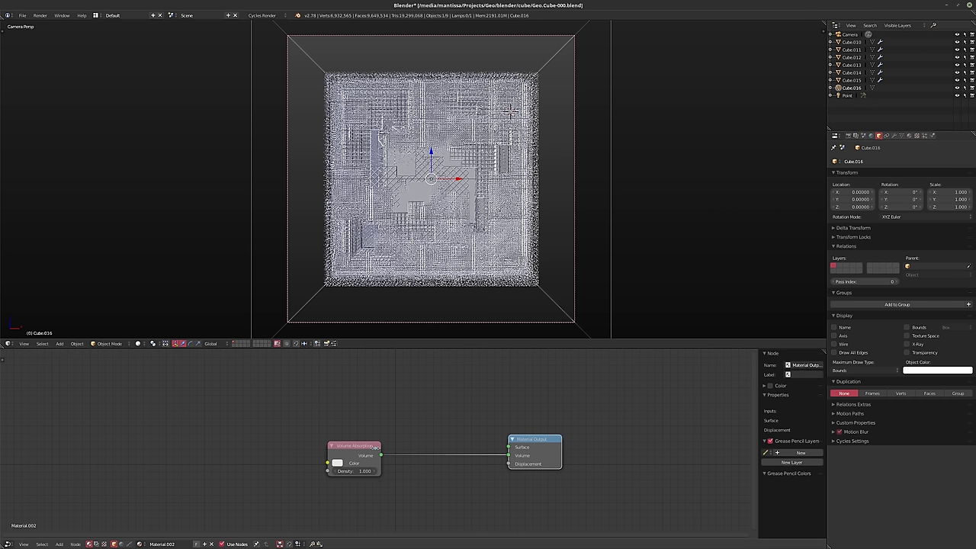
left_click_drag(358, 446, 343, 447)
Insert an Add Shader node between Volume Absorption and Material Output, and space the nodes apart
key("shift+a")
mouse_move(398, 485)
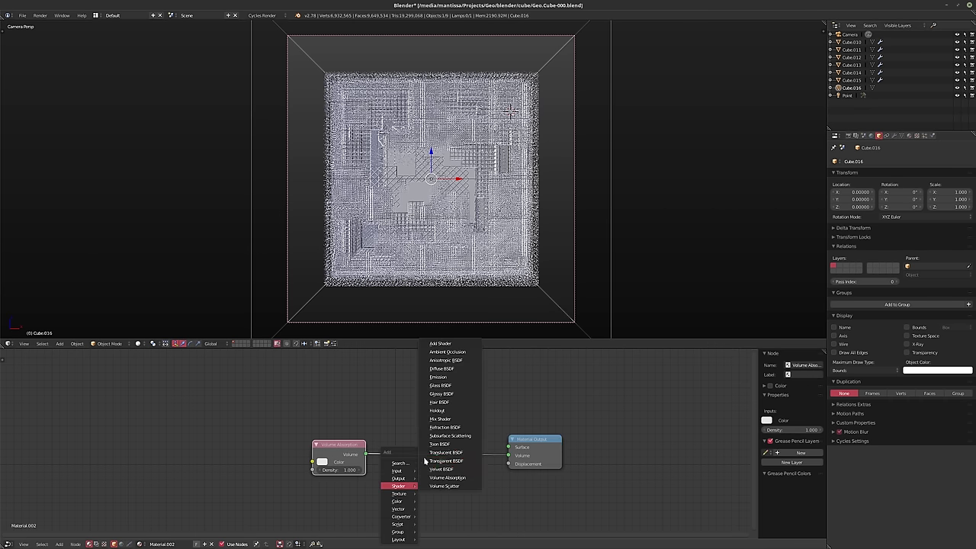
key("Escape")
key("shift+a")
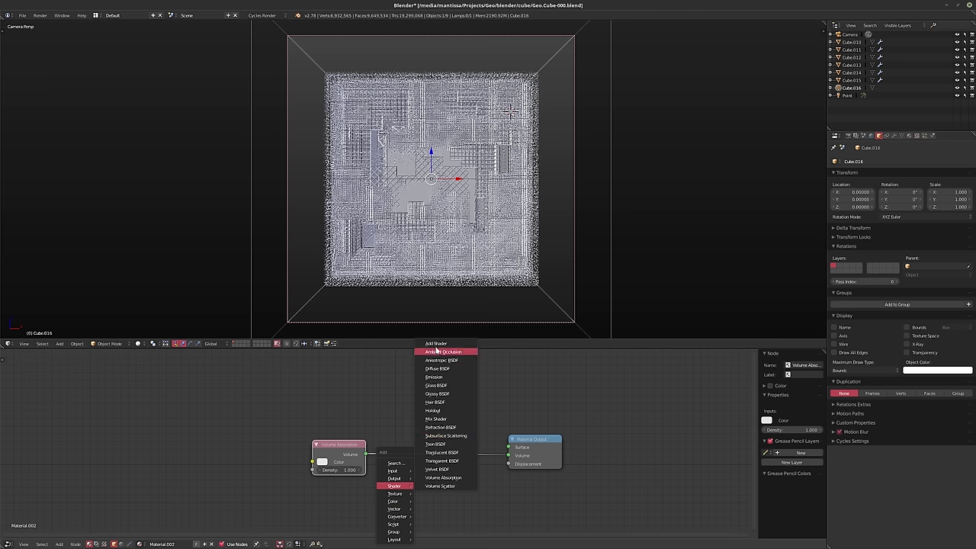
left_click(438, 349)
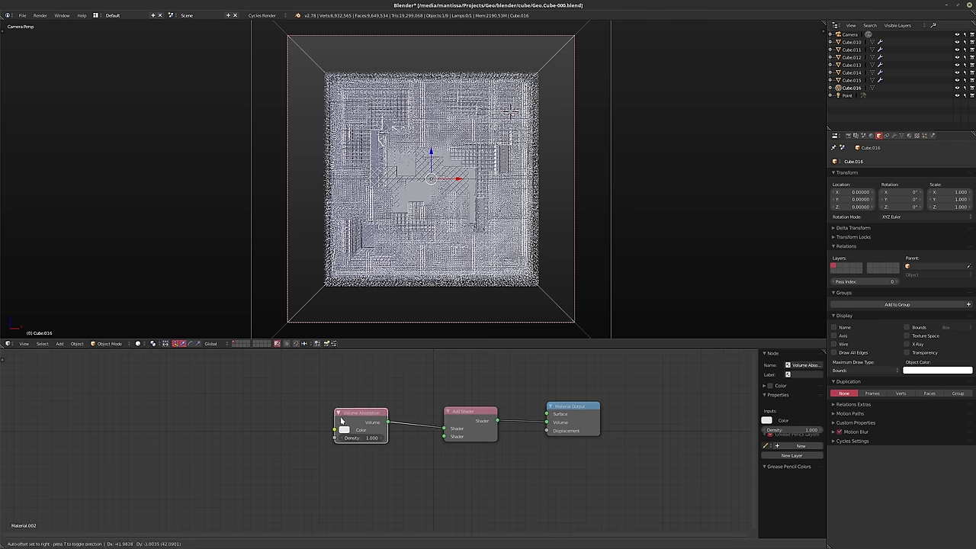
left_click(453, 427)
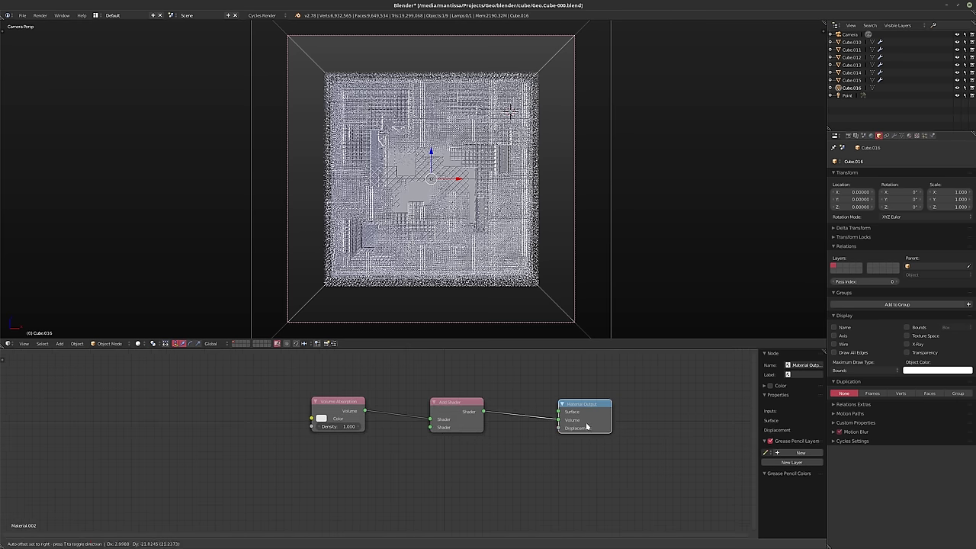
left_click(322, 429)
Add a Volume Scatter shader below Volume Absorption and connect it to the Add Shader's second input
key("shift+a")
mouse_move(317, 476)
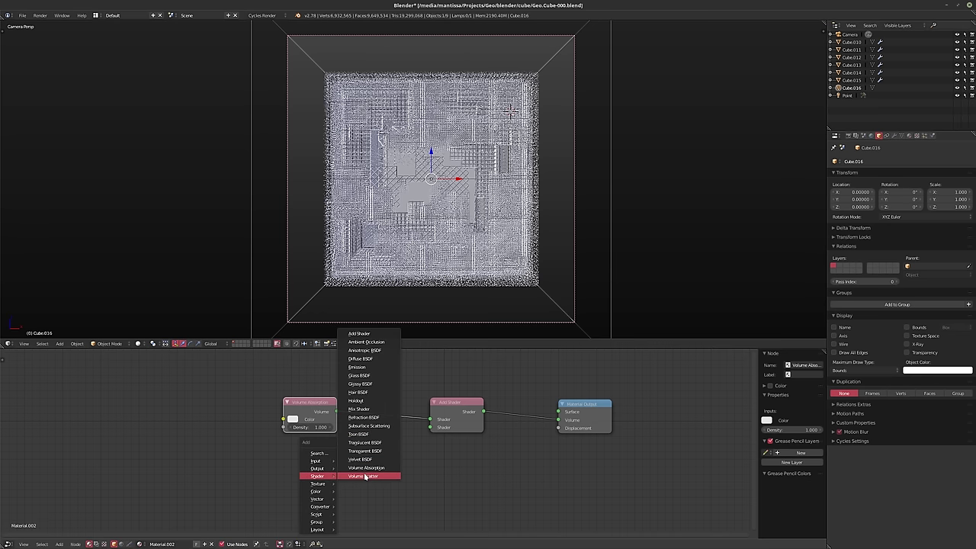
left_click(363, 475)
left_click(337, 456)
left_click_drag(337, 454, 431, 427)
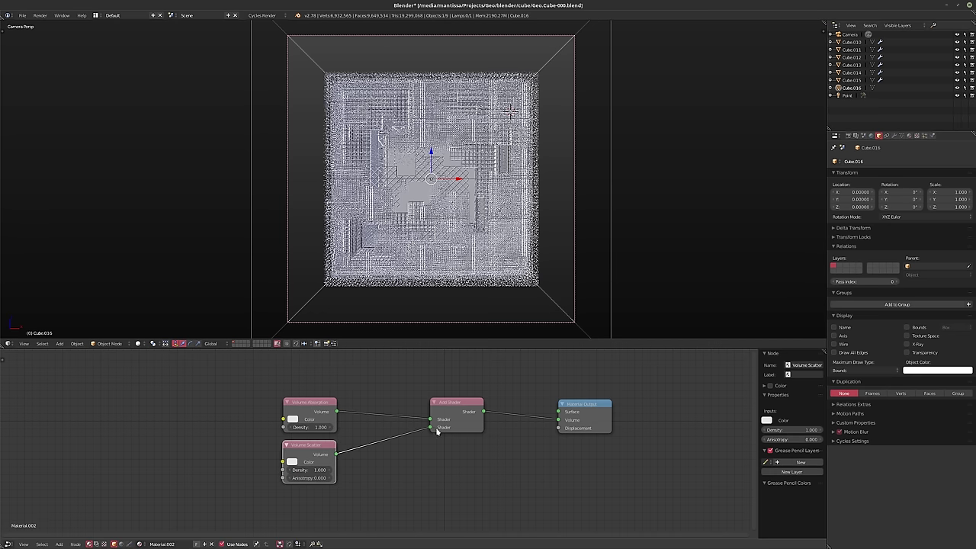
Preview the volume material with rendered shading in the viewport and shift the Add Shader node slightly closer to the volume shaders
middle_click_drag(490, 435, 482, 460)
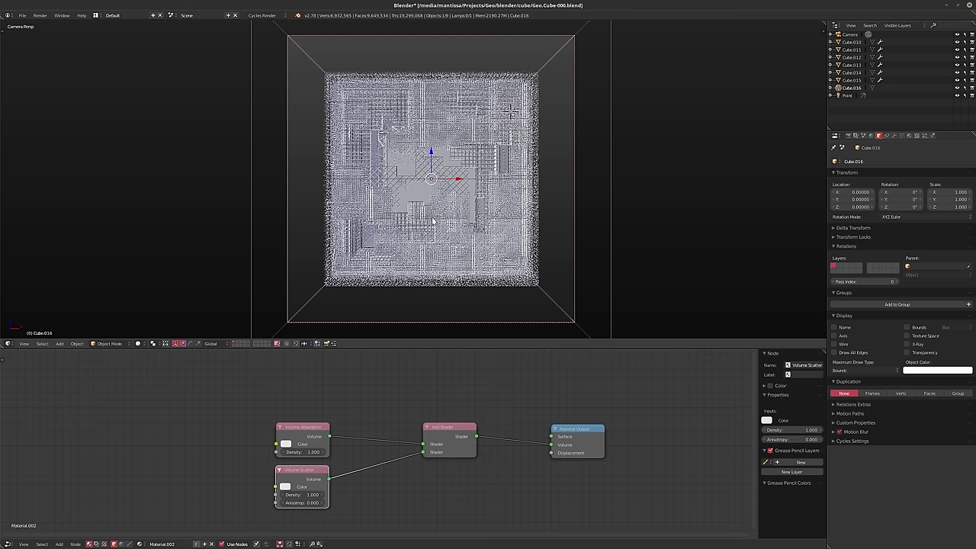
key("shift+z")
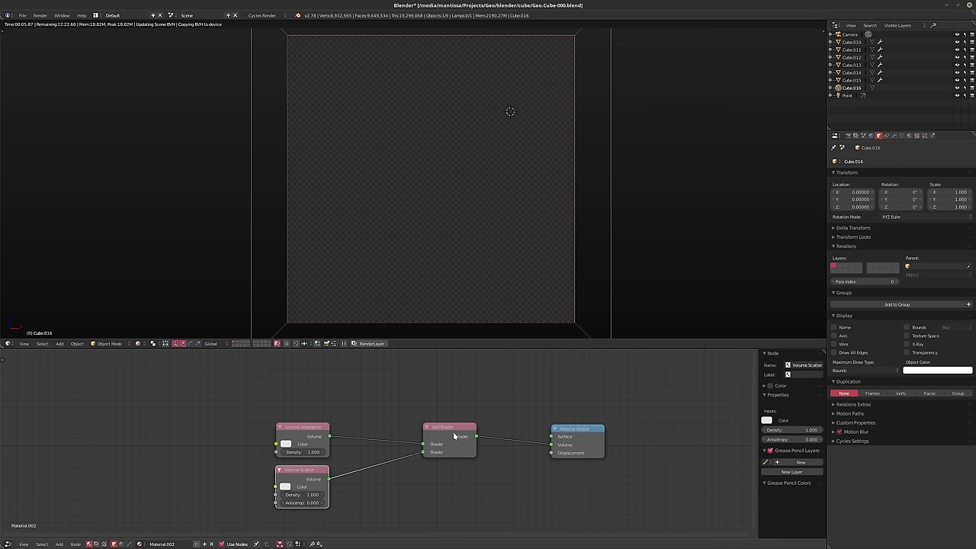
left_click_drag(453, 431, 441, 435)
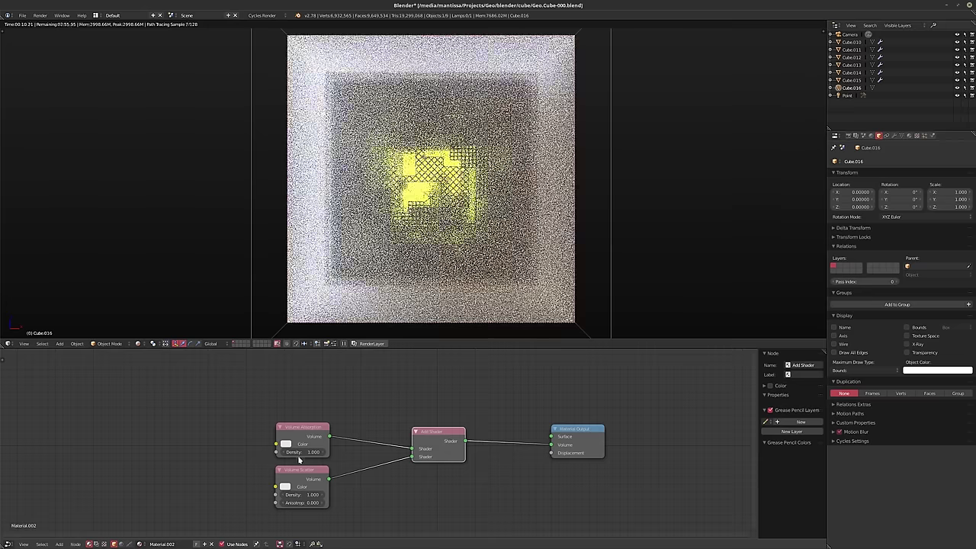
Set the Density of both the Volume Absorption and Volume Scatter shaders to 0.1
left_click(301, 452)
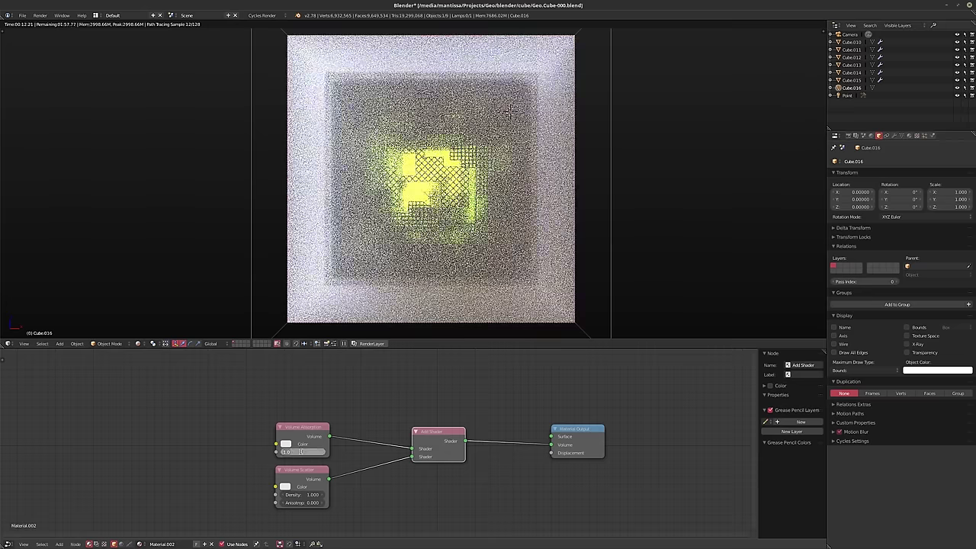
key("Return")
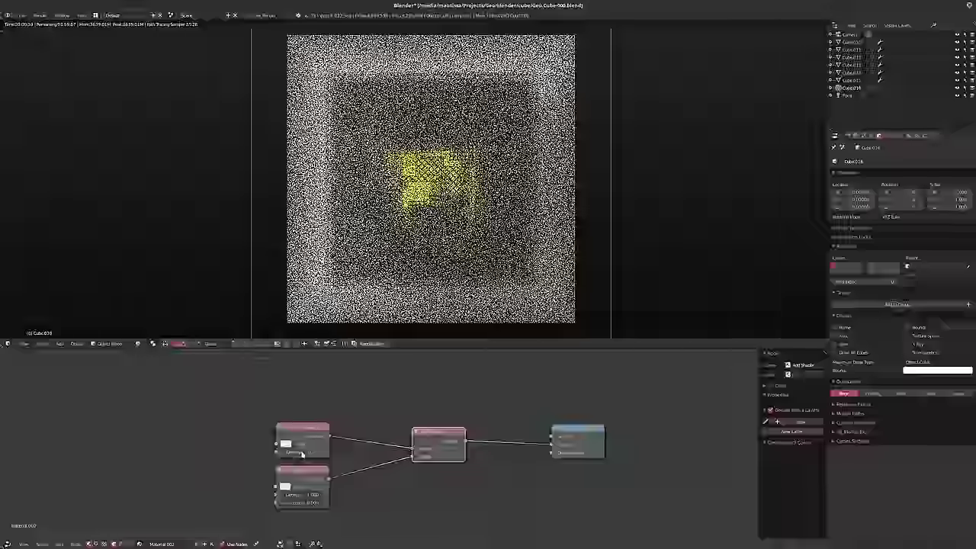
left_click(305, 494)
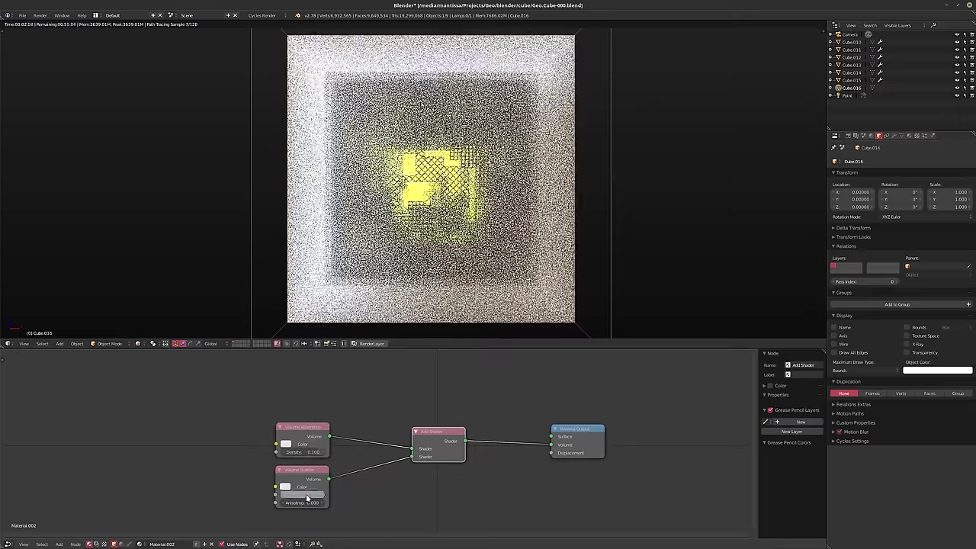
type("0.1")
key("Return")
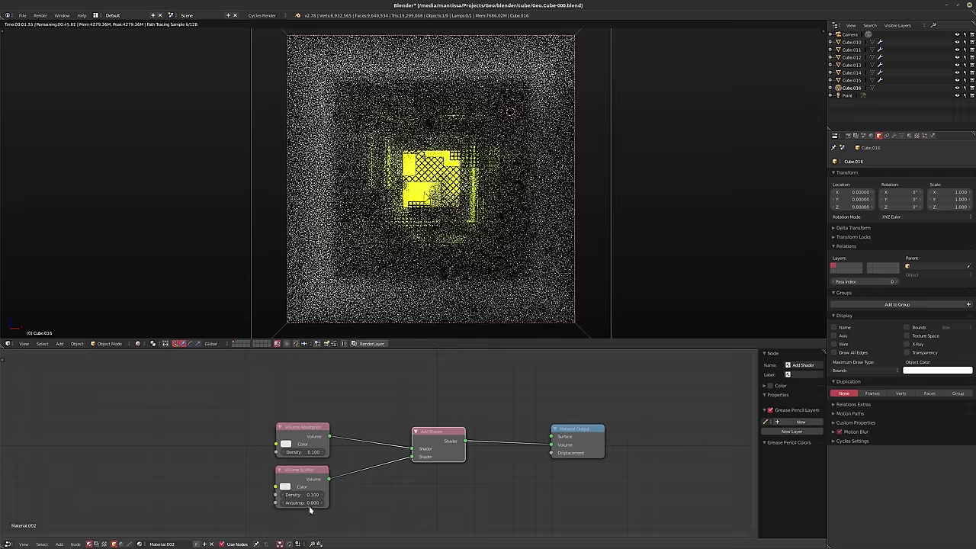
Set the Volume Scatter's Anisotropy to 0.95 and raise it further to 0.975
left_click(310, 503)
type("0.95")
key("Return")
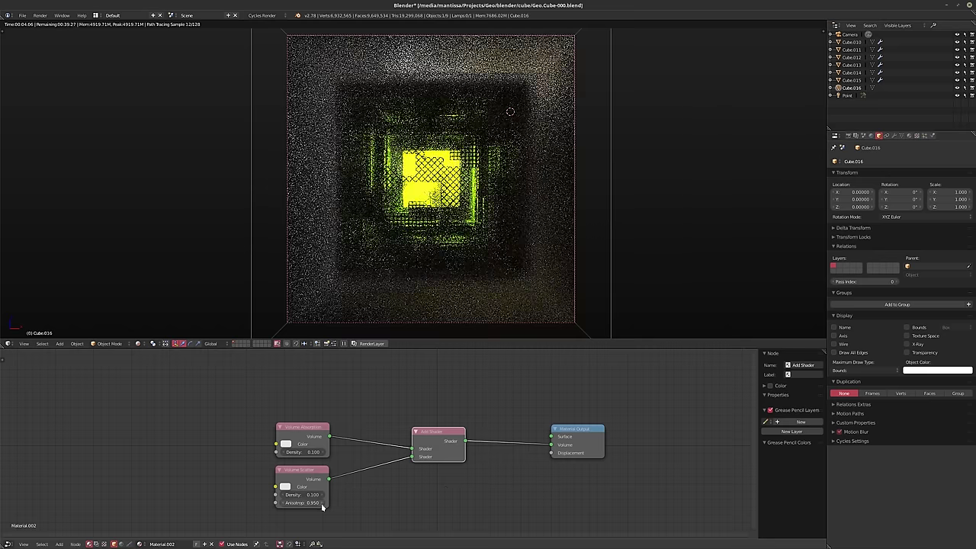
type(".975")
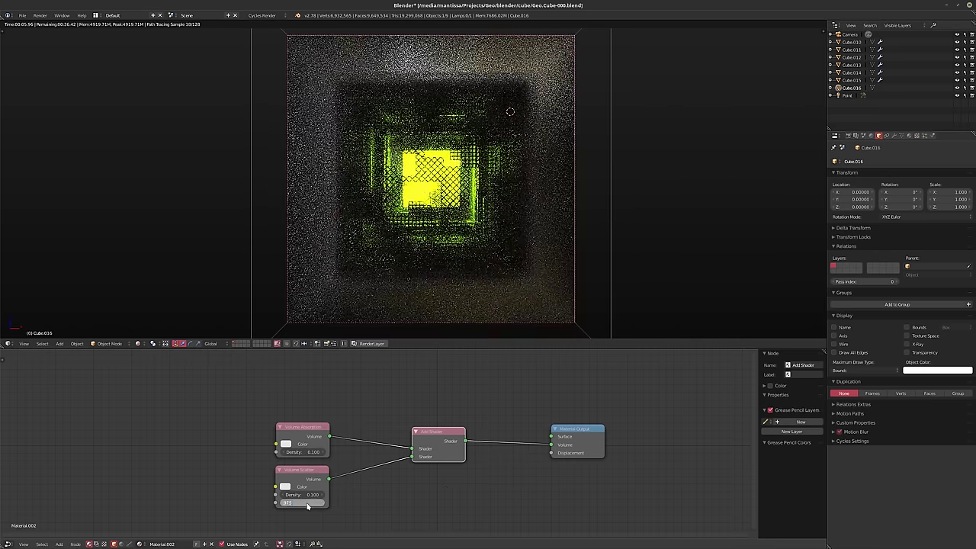
key("Return")
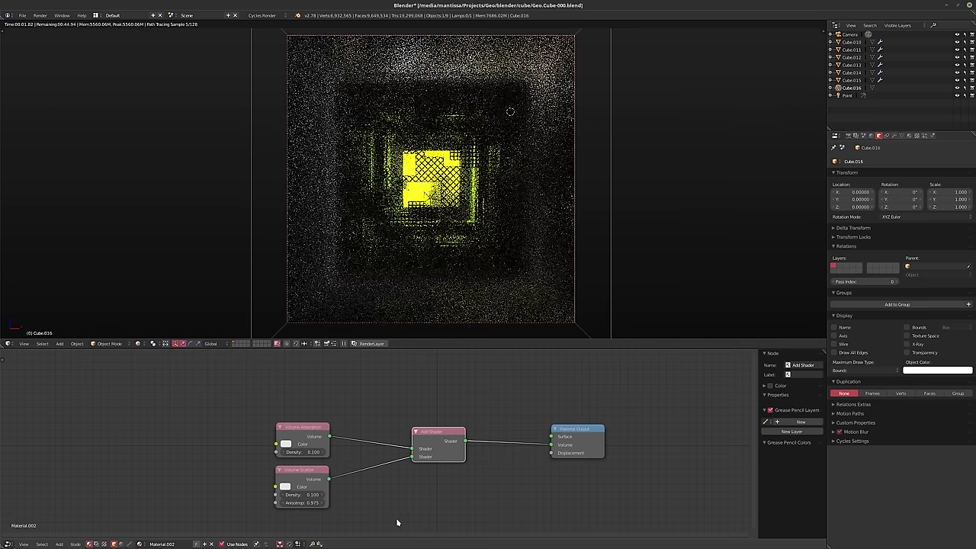
Raise the Density of both the Volume Absorption and Volume Scatter shaders to 0.25
left_click(309, 451)
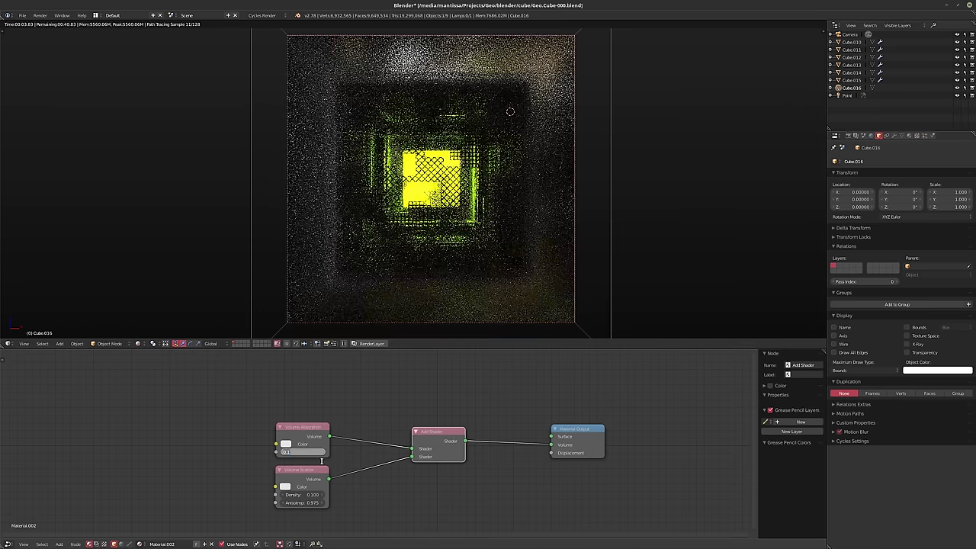
type(".25")
key("Return")
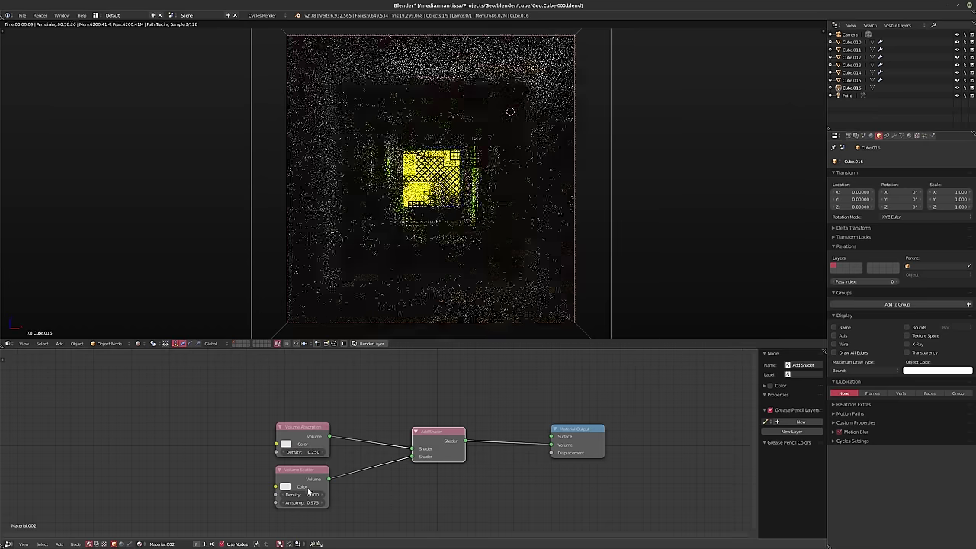
left_click(304, 494)
type(".25")
key("Return")
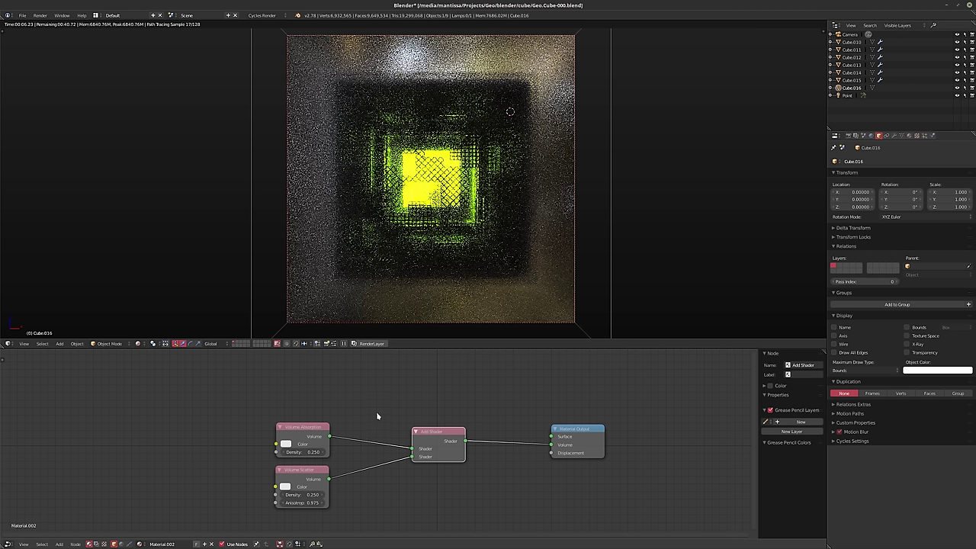
Lower the Volume Scatter's Anisotropy to 0.925 and fine-tune it to 0.935
left_click(303, 503)
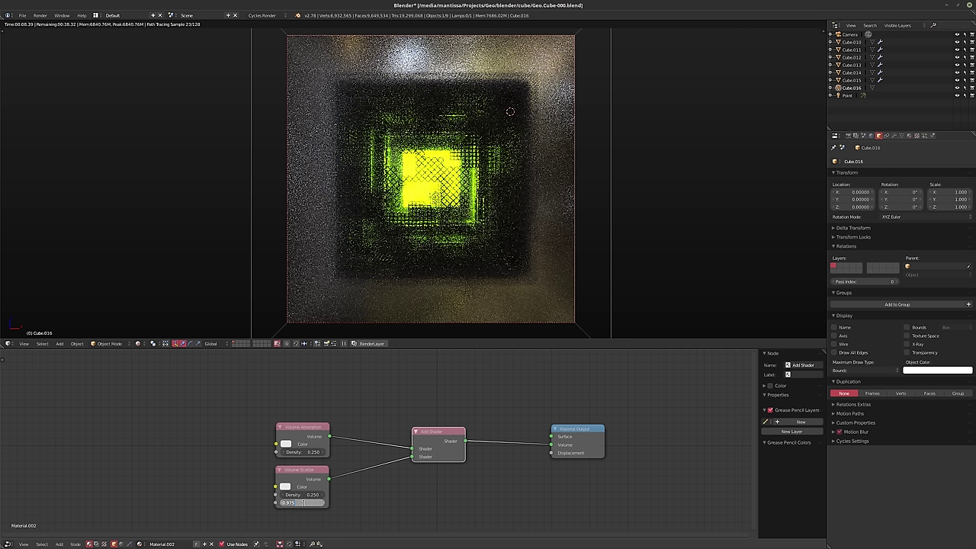
key("BackSpace")
type(".925")
key("Return")
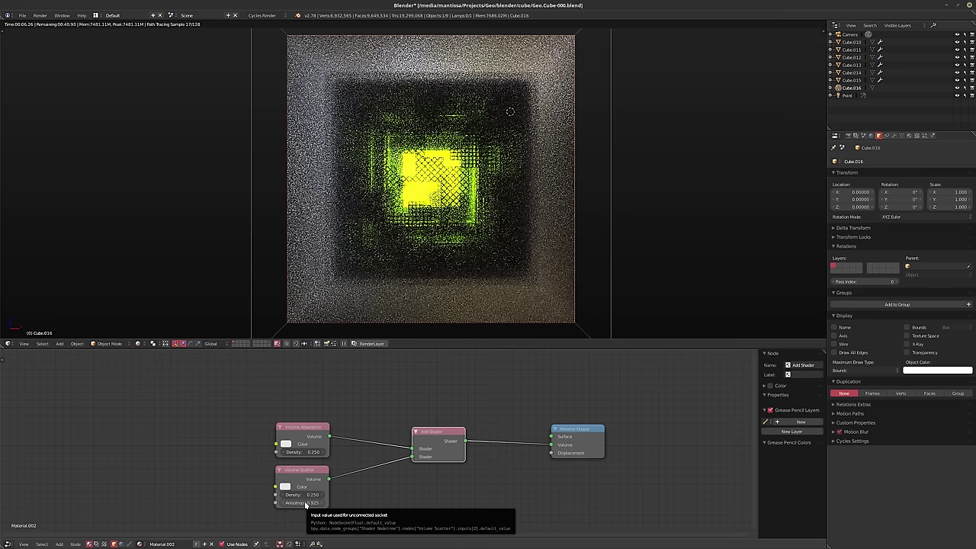
left_click(304, 503)
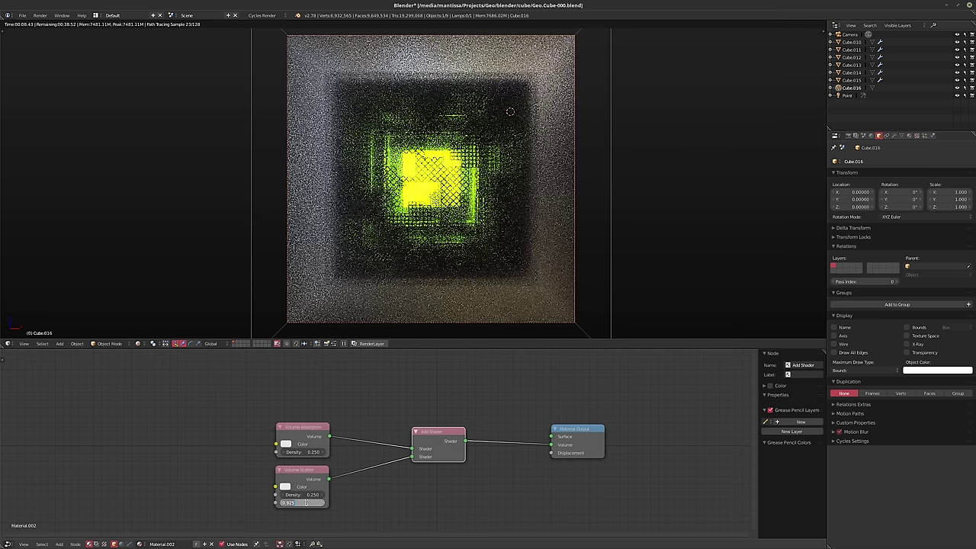
type("0")
type("0.935")
key("Return")
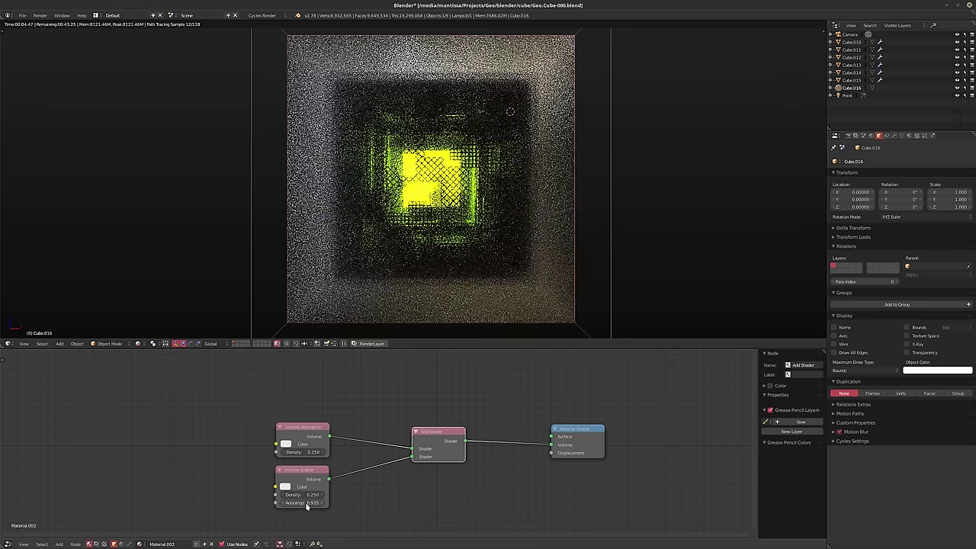
Try the Branched Path Tracing integrator with Clamp Direct at 2.5 and Clamp Indirect at 1.25
left_click(848, 135)
left_click(863, 403)
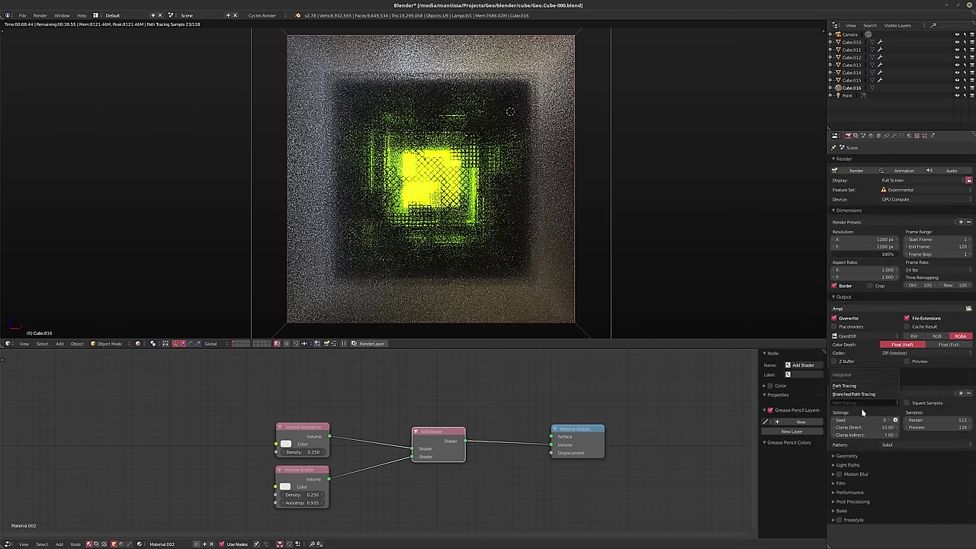
left_click(853, 394)
left_click(861, 429)
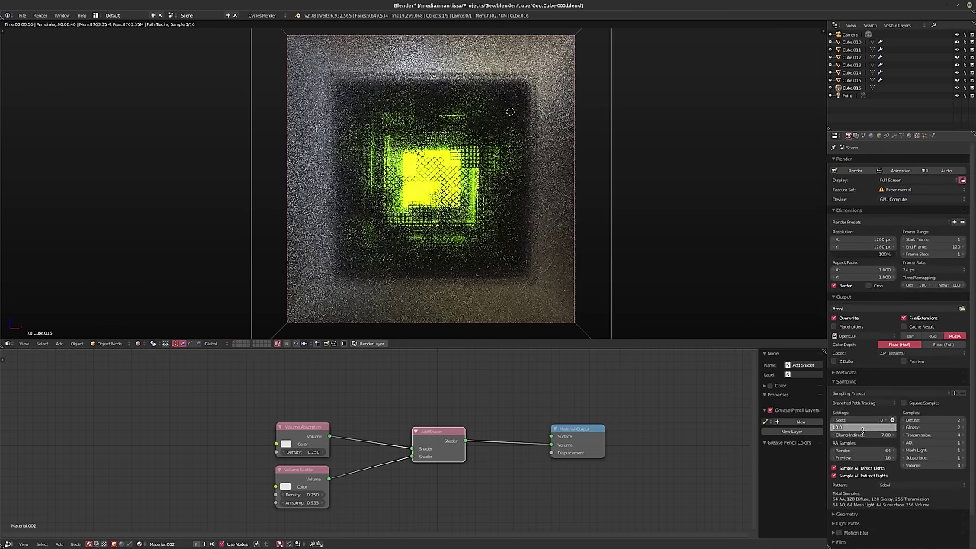
key("Return")
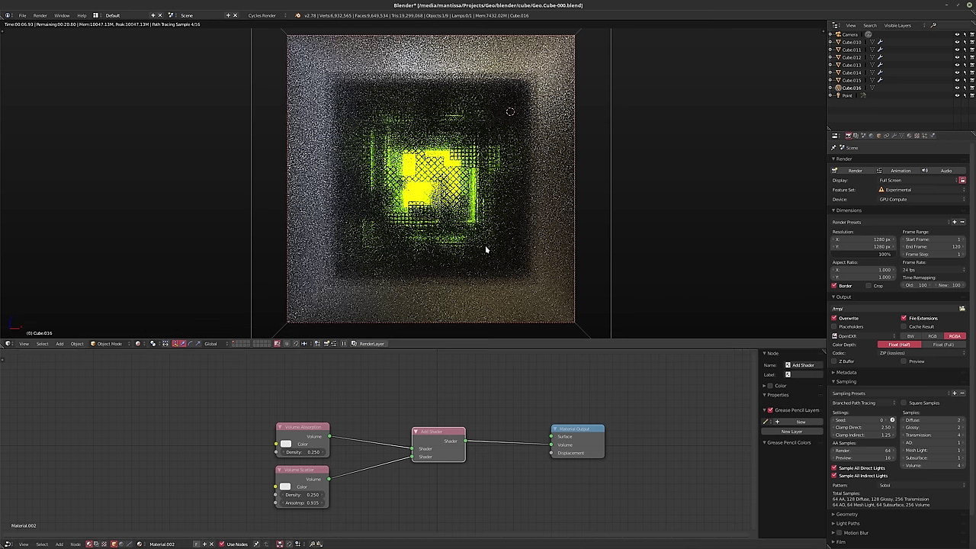
Set the render's volume sampling to a Step Size of 5 and 12 Max Steps
left_click(844, 522)
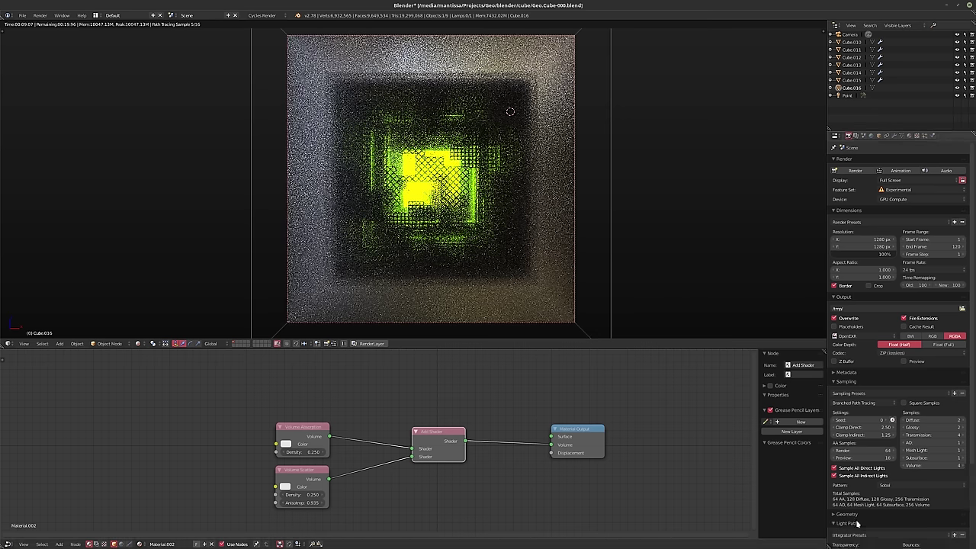
scroll(857, 507, "down", 4)
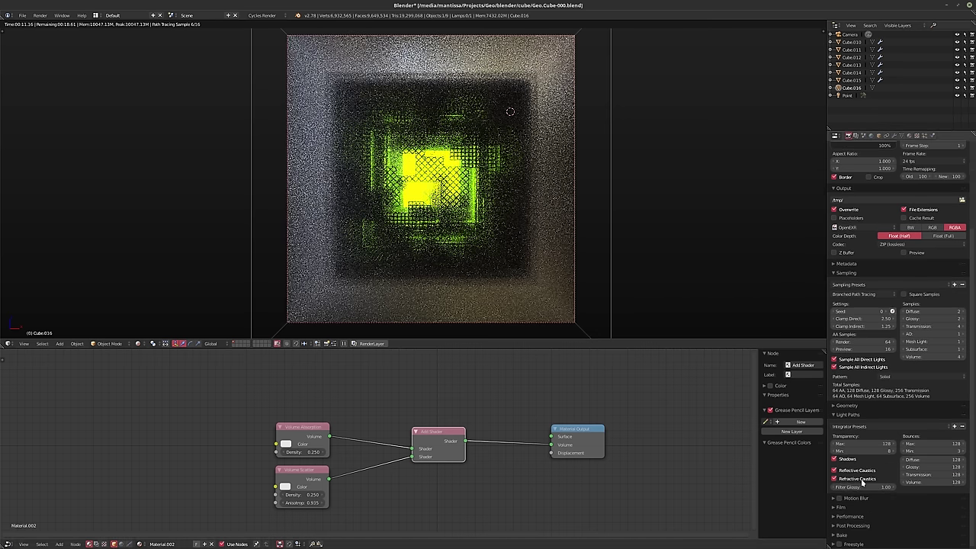
left_click(837, 415)
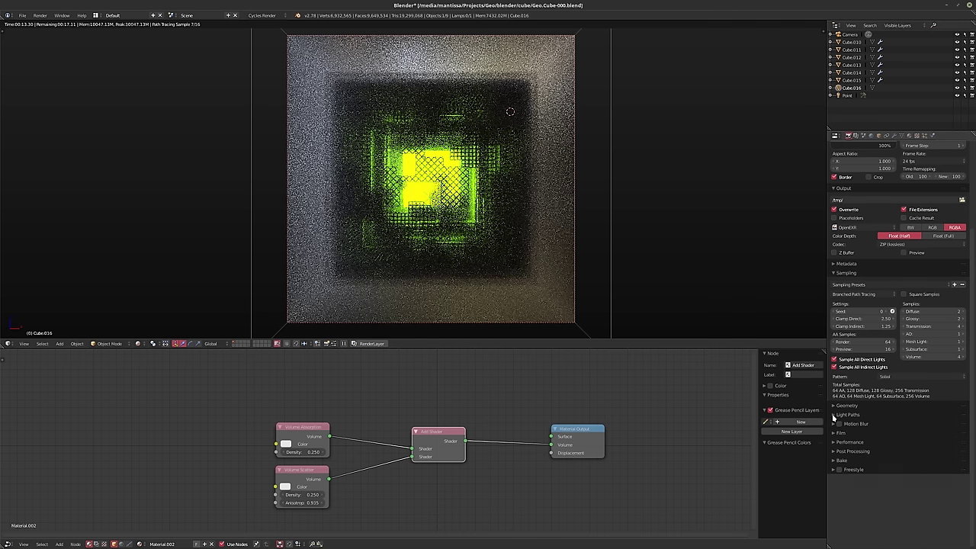
left_click(834, 415)
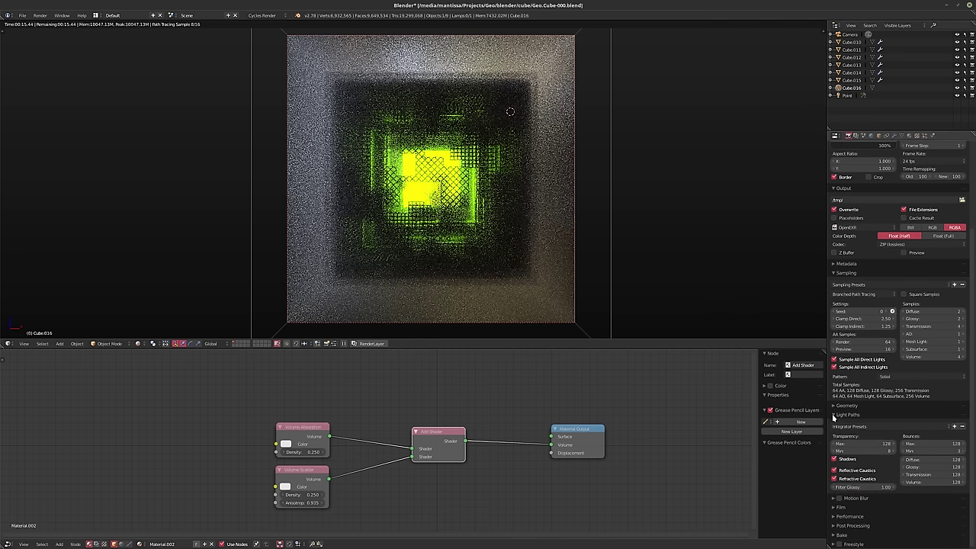
left_click(834, 416)
left_click(833, 406)
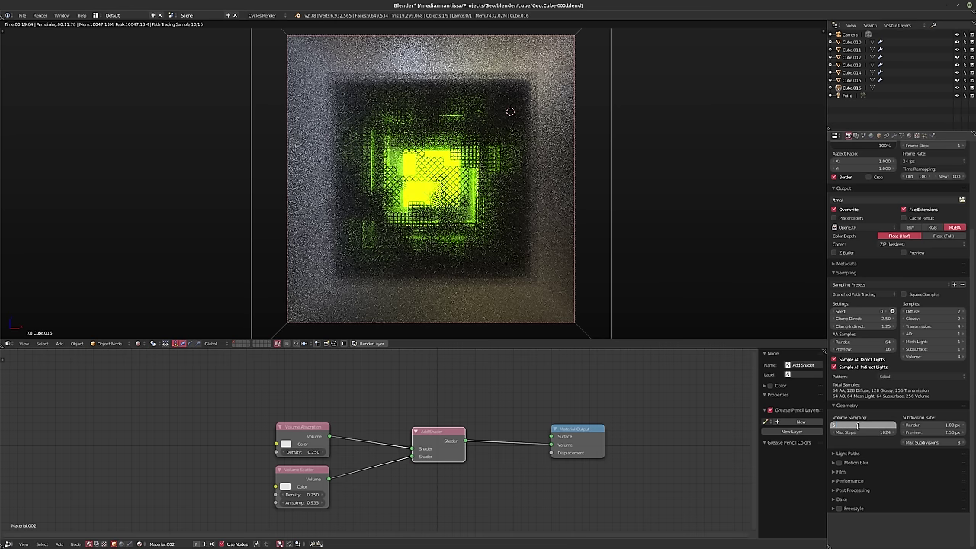
key("Tab")
type("12")
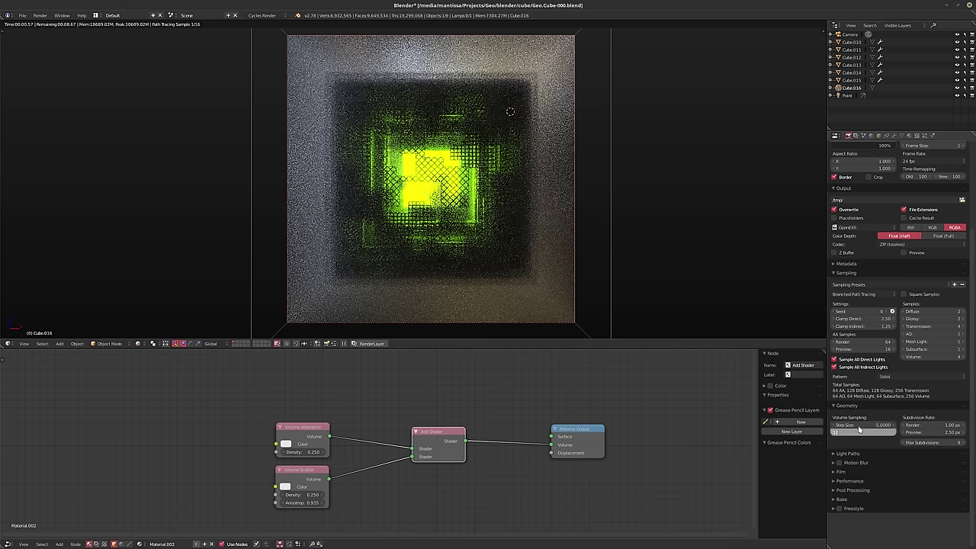
key("Return")
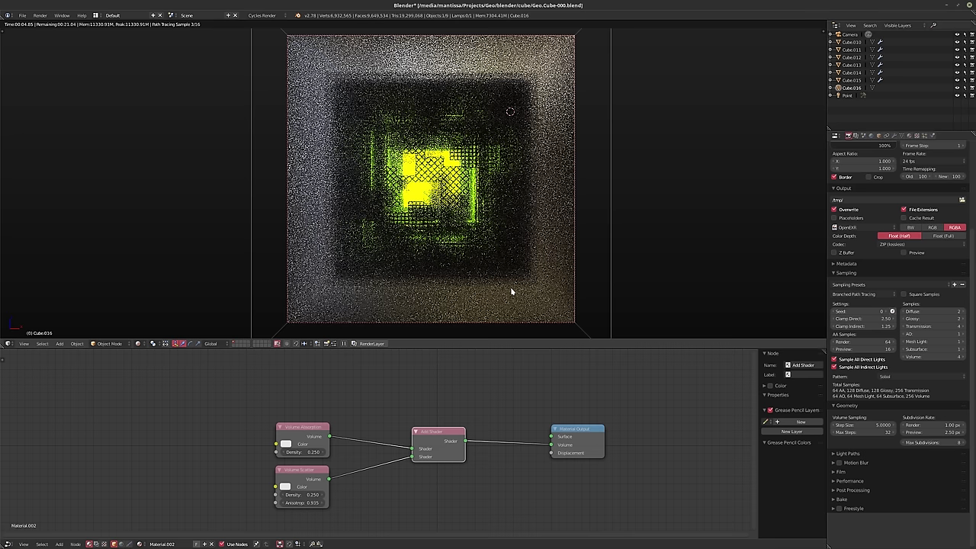
Switch the integrator back to Path Tracing and set Clamp Direct to 10 and Clamp Indirect to 7
left_click(847, 294)
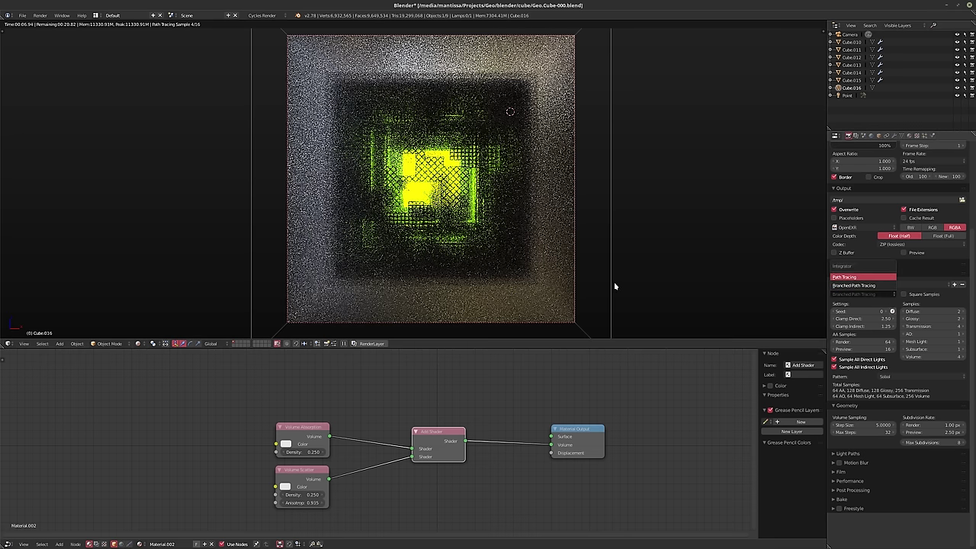
key("Return")
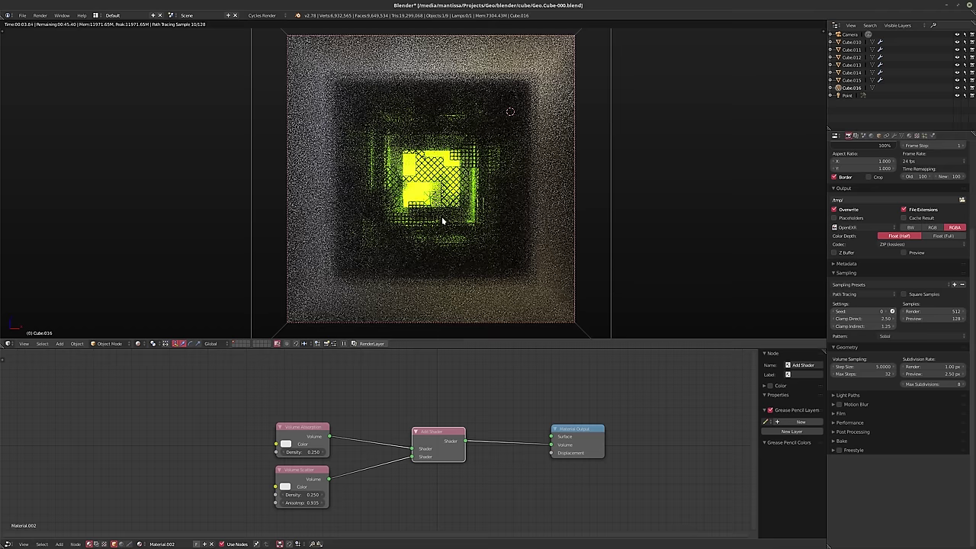
left_click(859, 318)
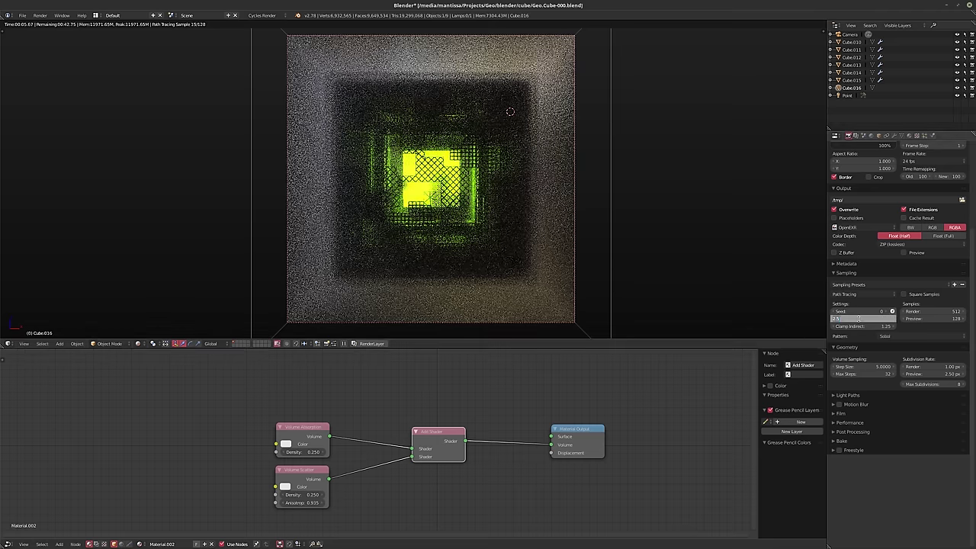
type("10")
key("Tab")
type("7")
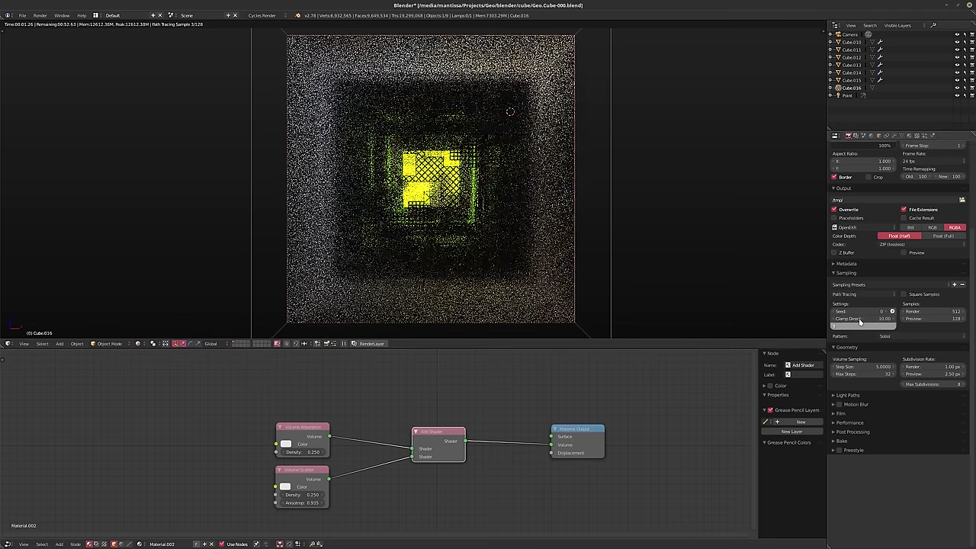
key("Return")
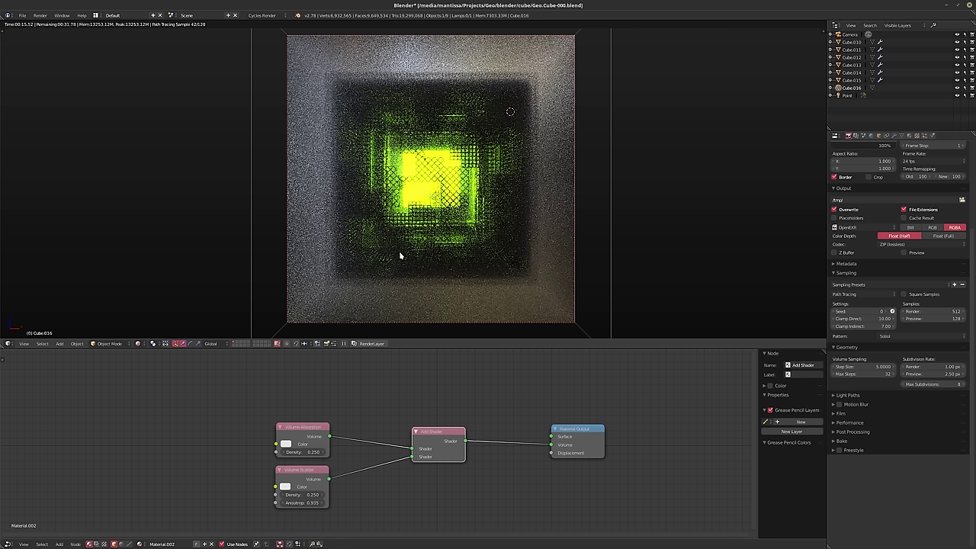
Select Cube.010 and try scaling its whole mesh up about 2.4 times in Edit Mode
left_click(850, 42)
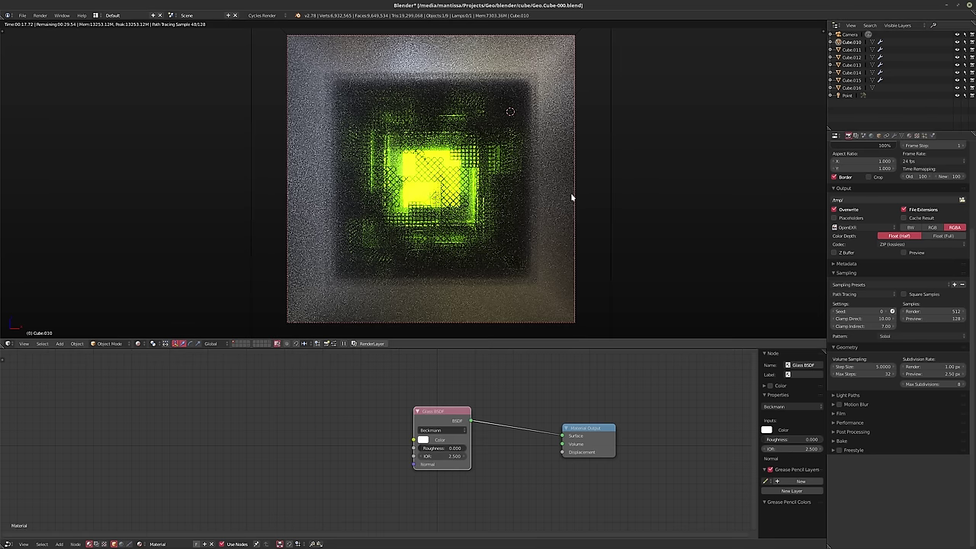
key("Tab")
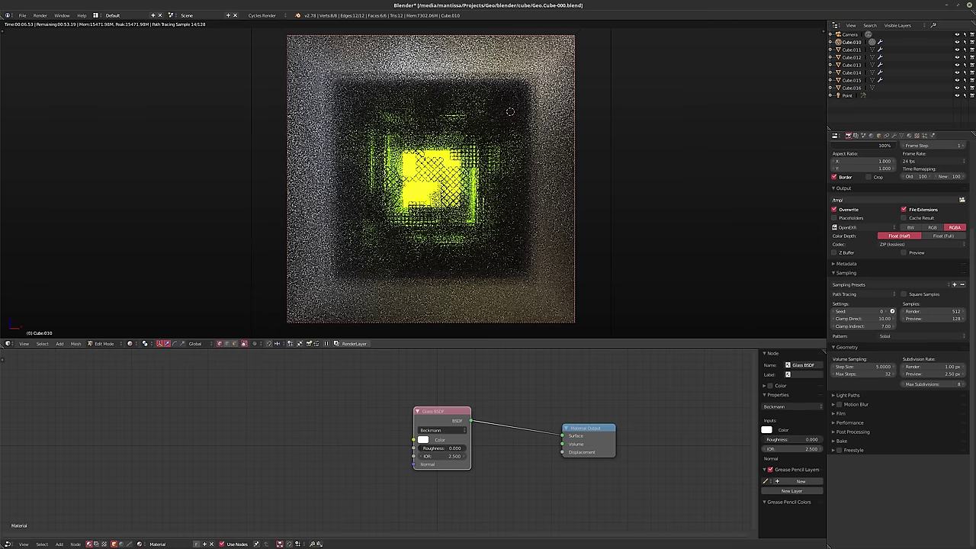
key("s")
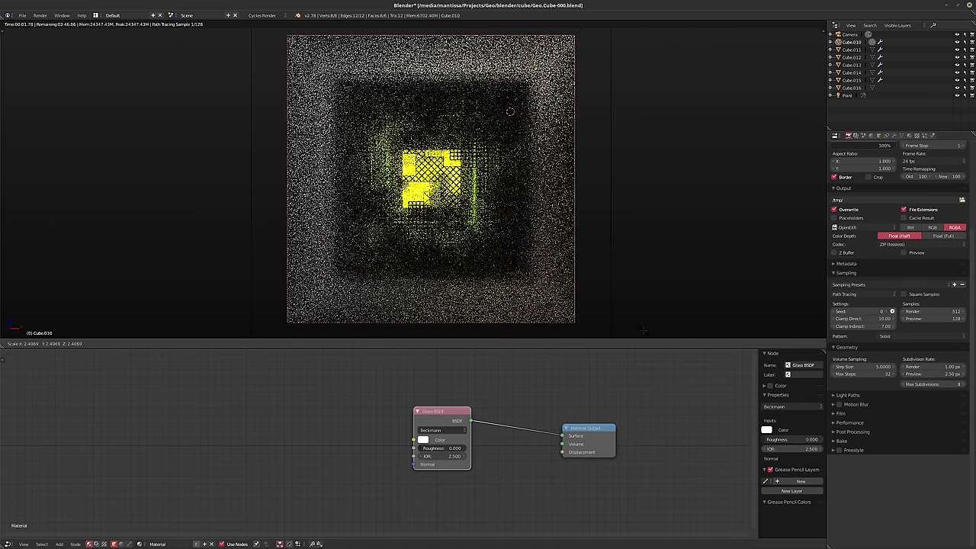
left_click(643, 329)
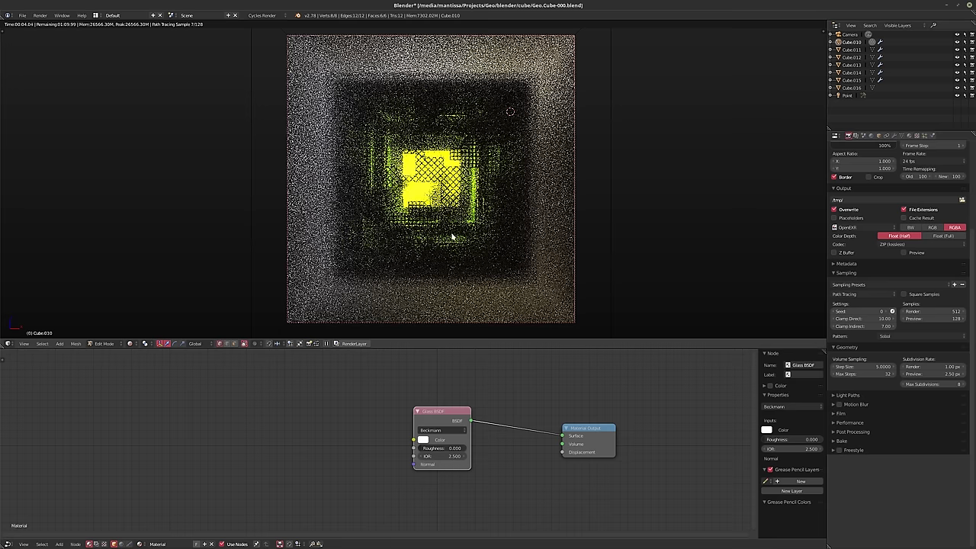
key("Tab")
Set the Glass BSDF roughness of Cube.010's material to 0.1
left_click(440, 448)
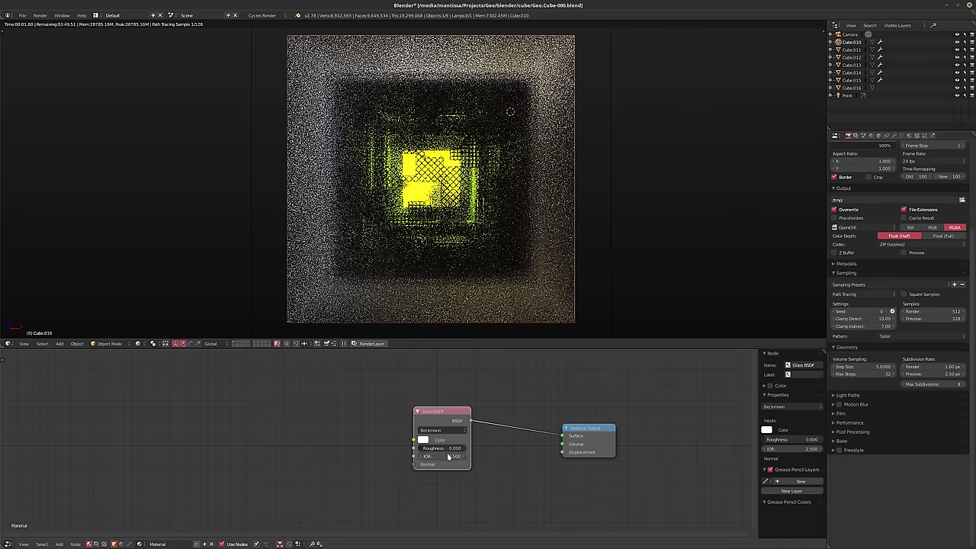
type("0.1")
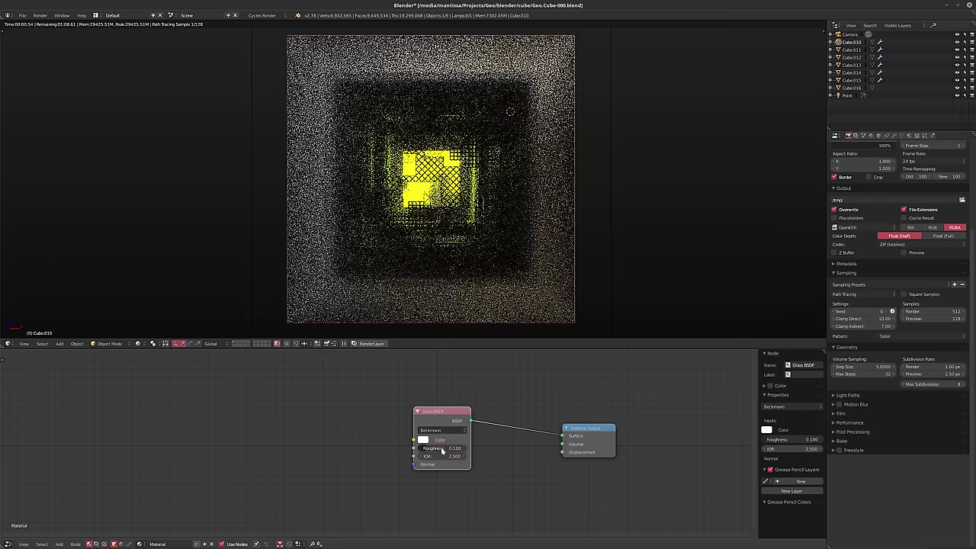
key("Return")
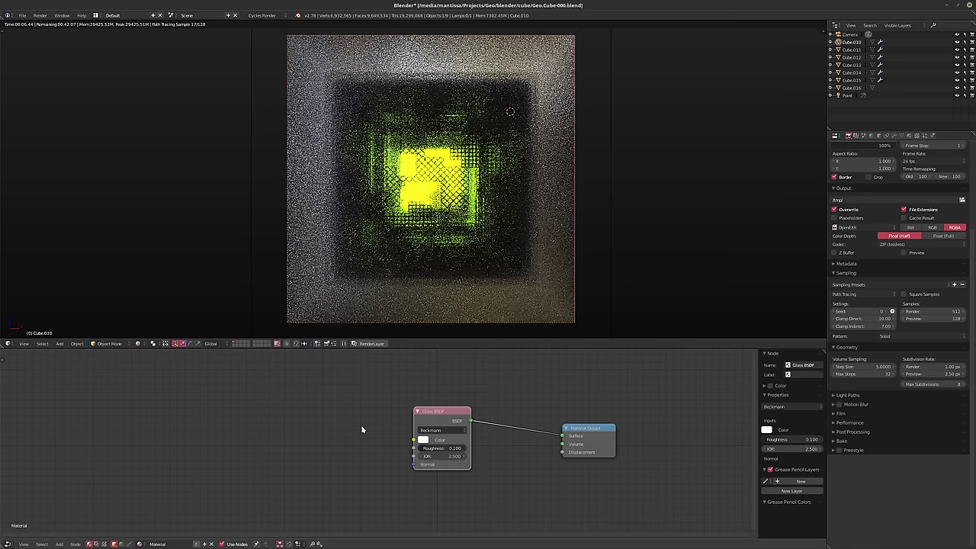
Exit the rendered viewport preview, save the file over the existing one, and render the full image
key("shift+z")
key("ctrl+s")
left_click(457, 244)
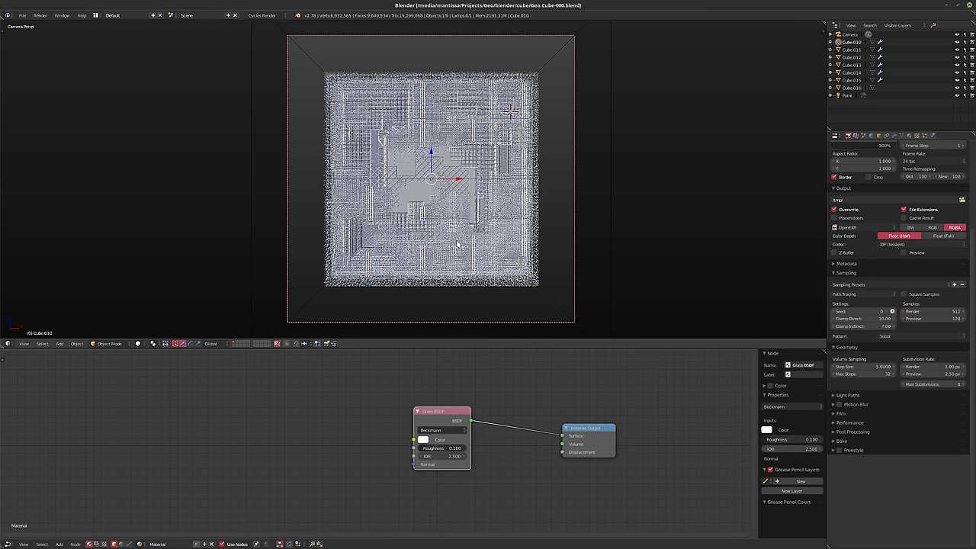
key("F12")
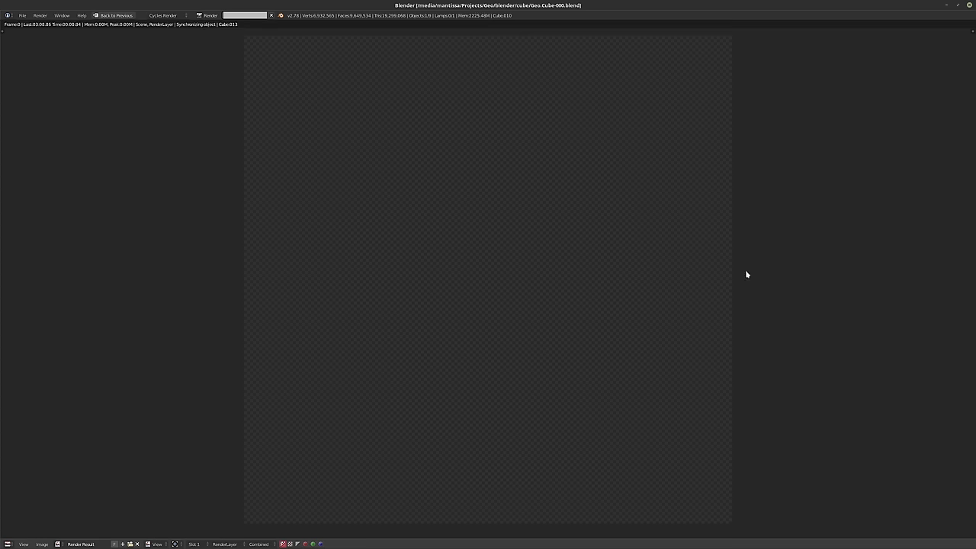
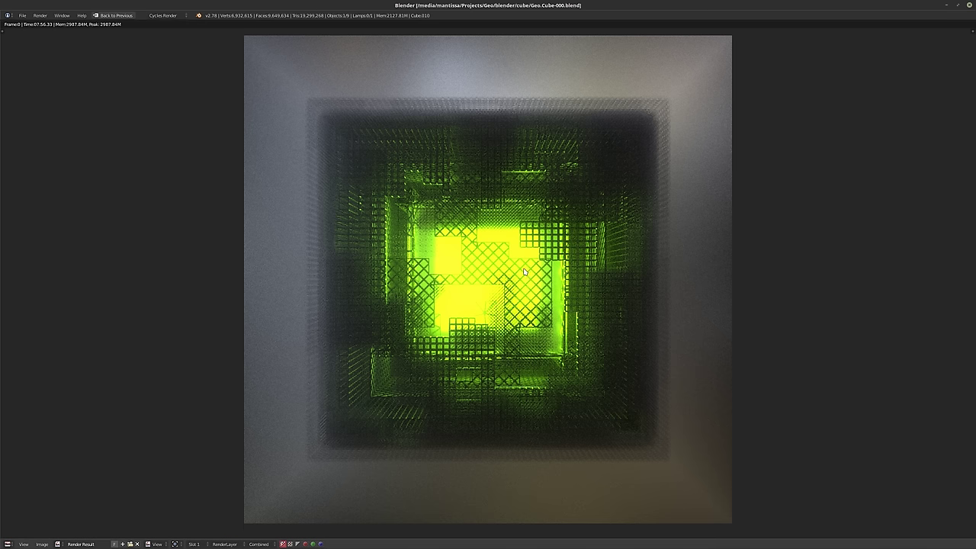
key("Escape")
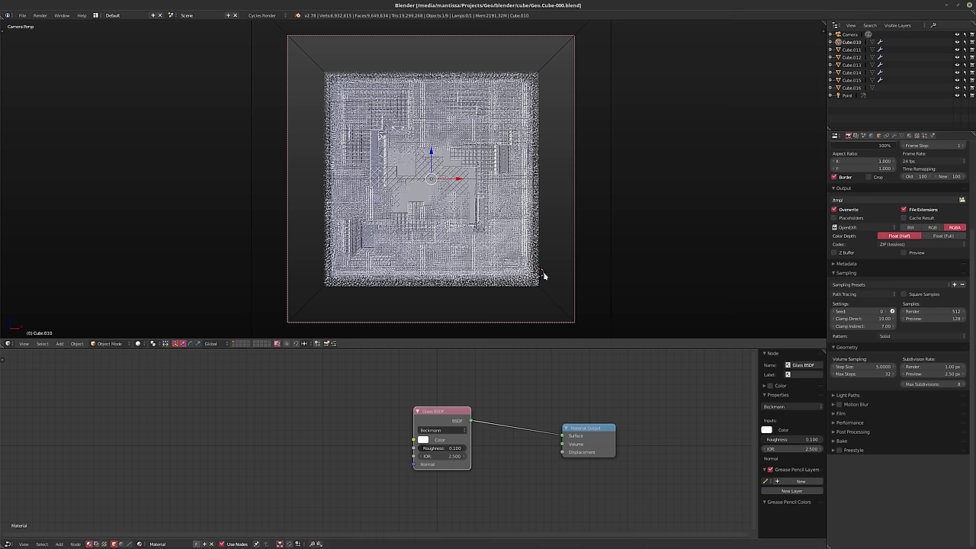
Switch the sampling method to Branched Path Tracing and raise the volume samples to 8
left_click(918, 313)
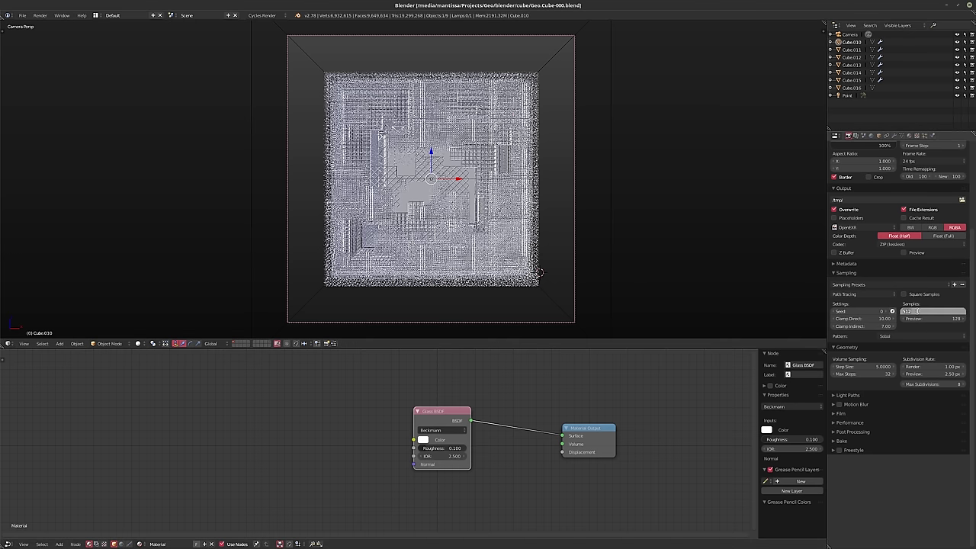
key("Return")
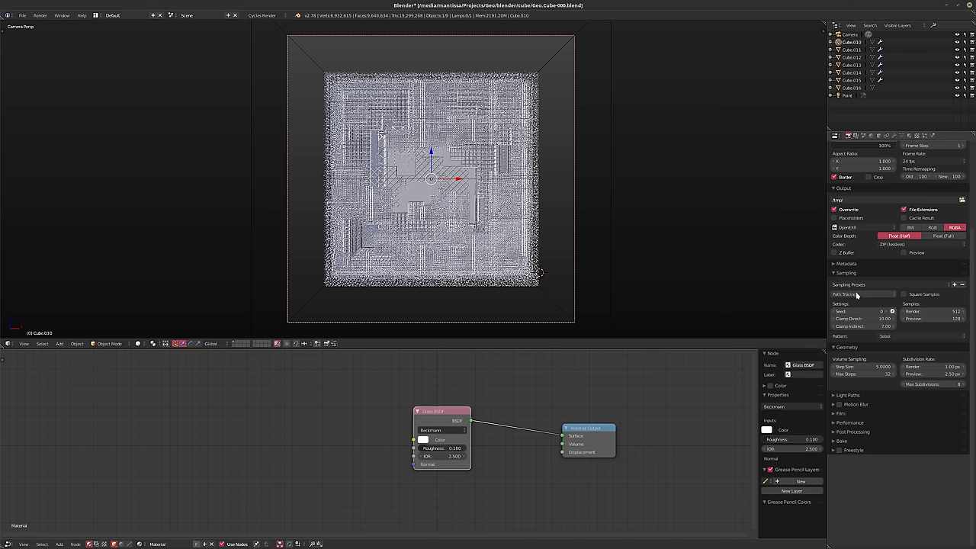
left_click(858, 294)
left_click(862, 284)
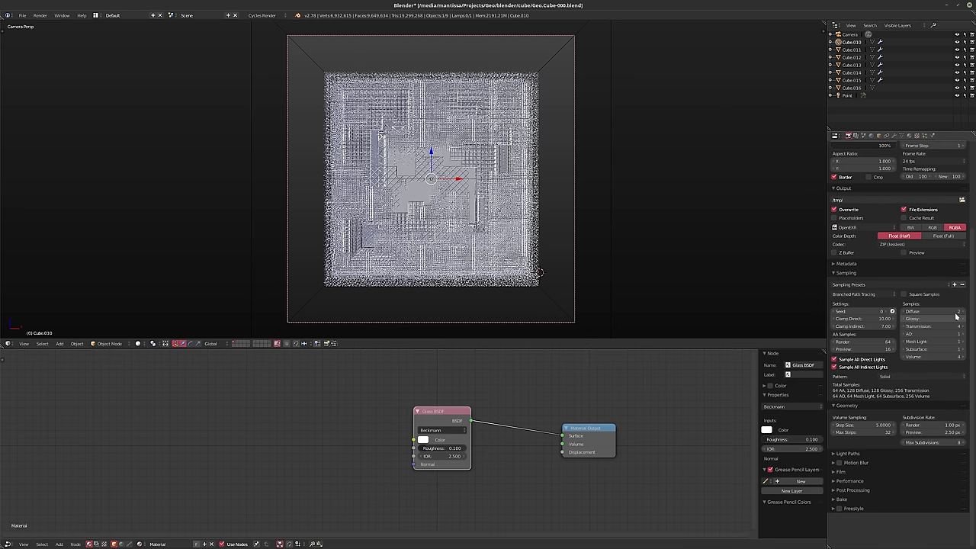
left_click(960, 357)
left_click(961, 358)
left_click(960, 358)
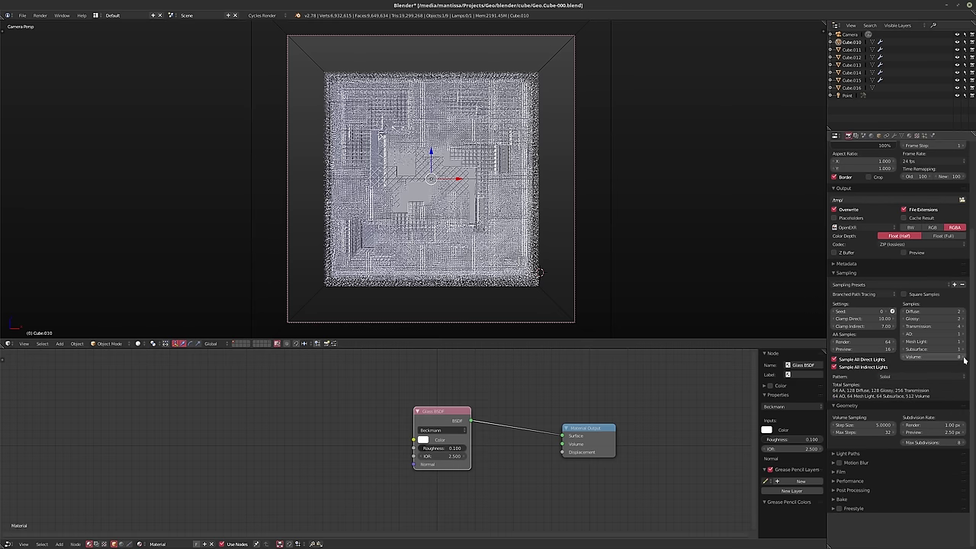
left_click(960, 358)
Set the AA render samples to 128 and the volume sampling max steps to 16
left_click(856, 341)
type("128")
key("Return")
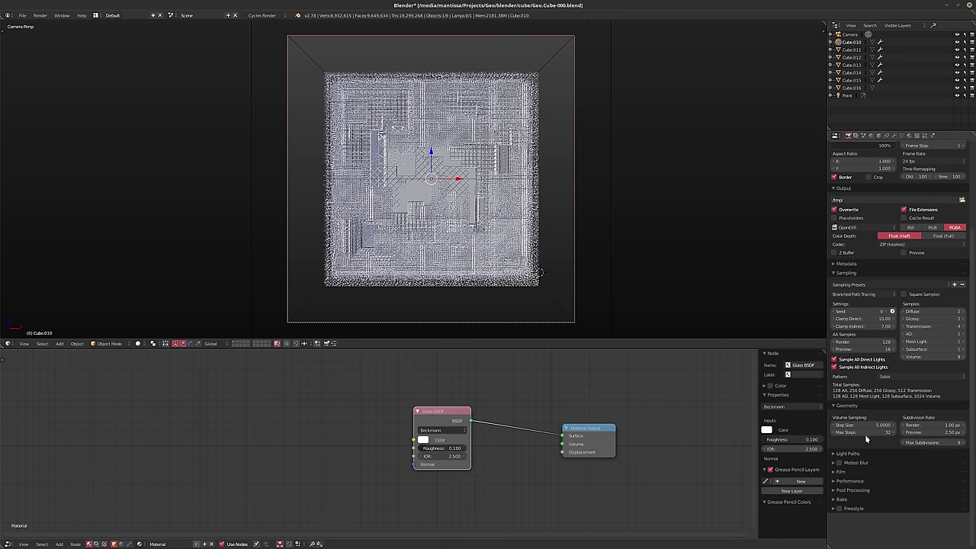
left_click(862, 431)
type("16")
key("Return")
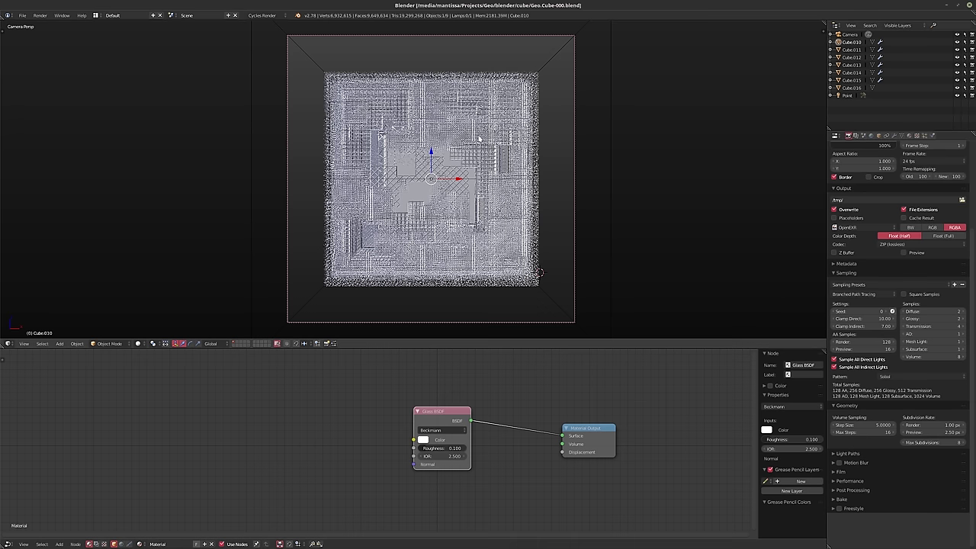
Set the Glass BSDF roughness of Cube.010's material to 0.35
left_click(445, 448)
type("0.35")
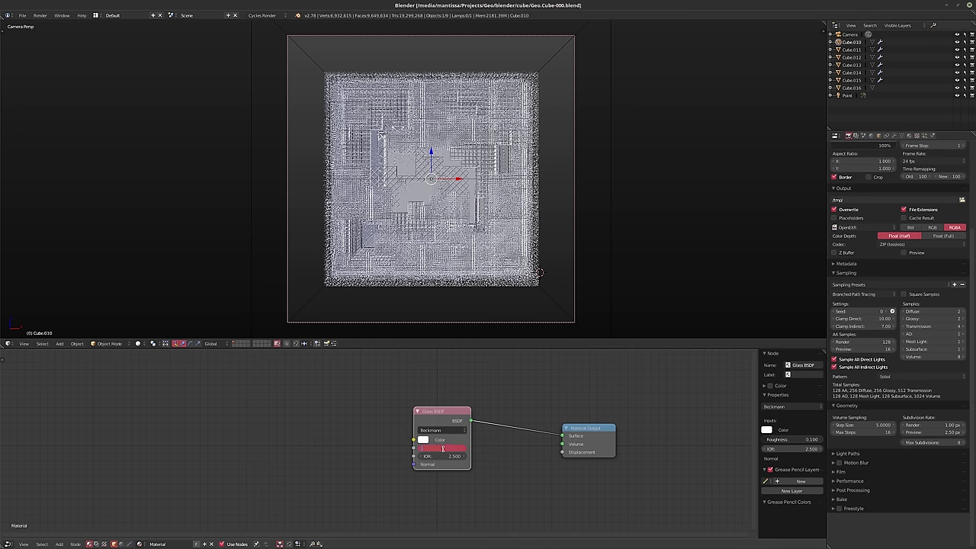
key("Return")
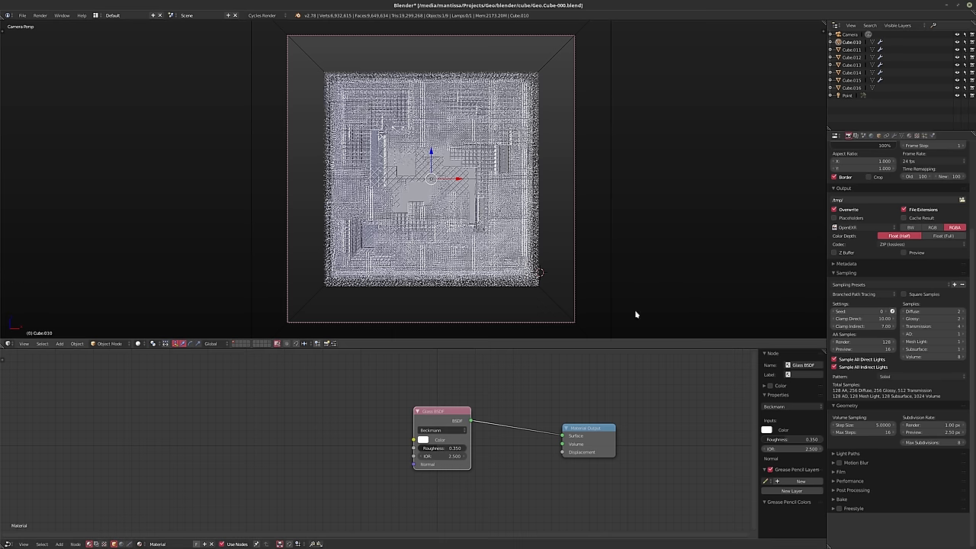
Change the 3D View area into a UV/Image Editor showing the render result
left_click(9, 343)
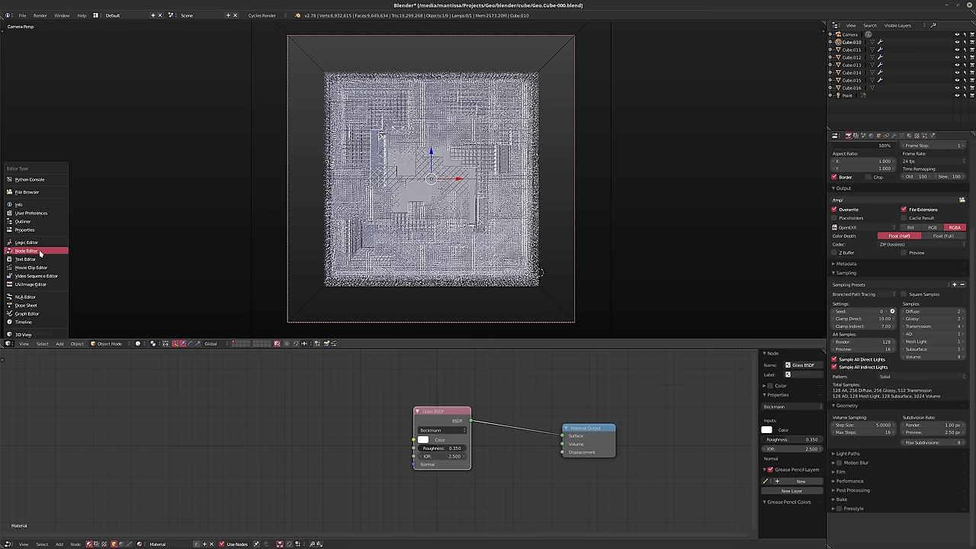
left_click(42, 251)
left_click(8, 344)
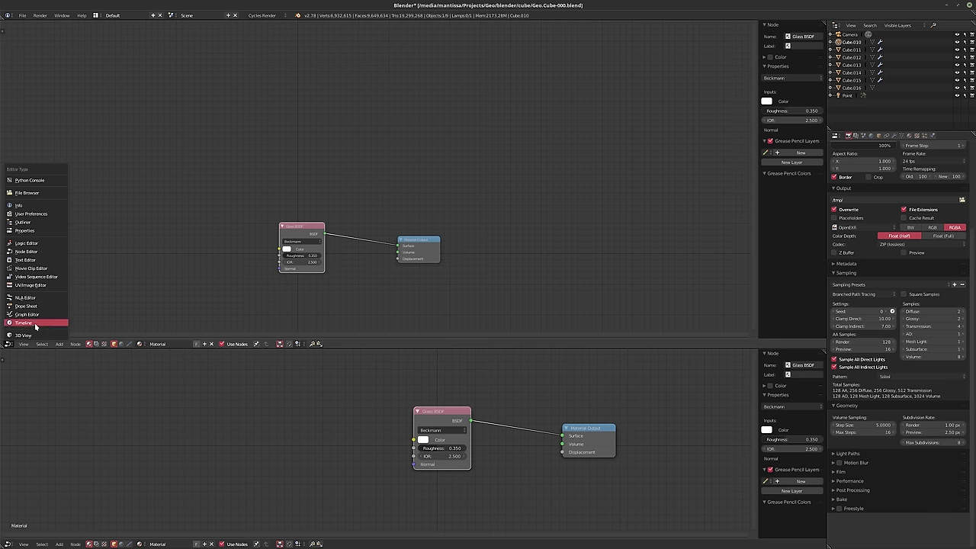
key("Escape")
left_click(8, 343)
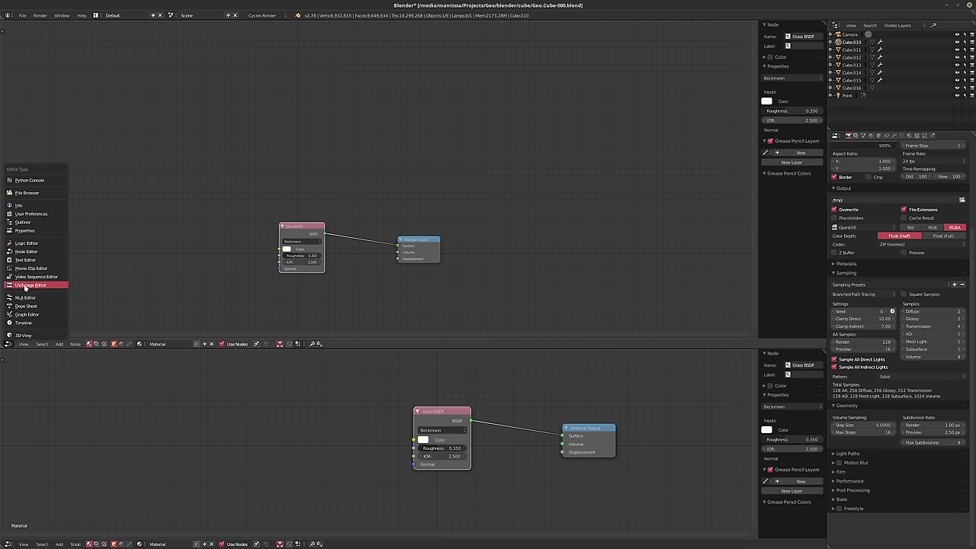
left_click(31, 282)
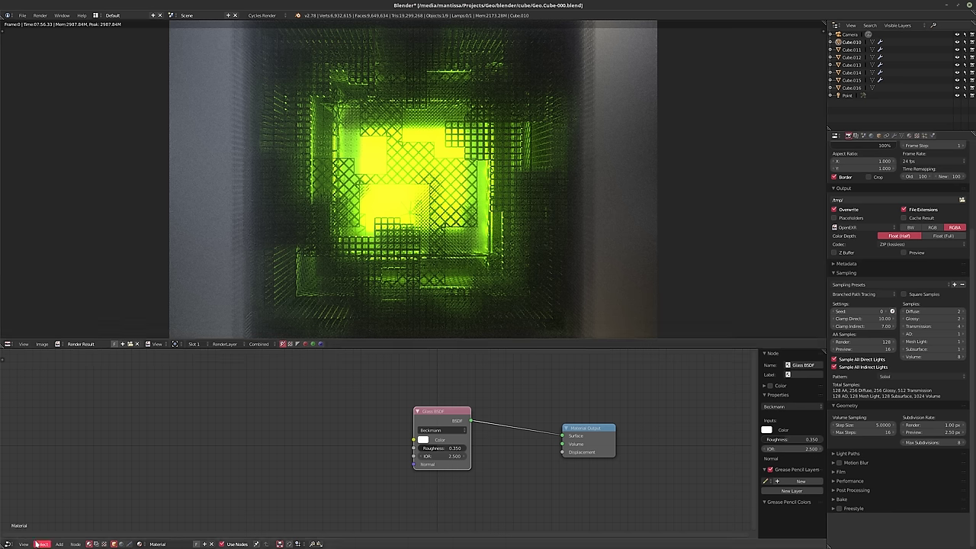
Switch the material node editor to the compositing node tree and enable nodes for the scene
left_click(60, 544)
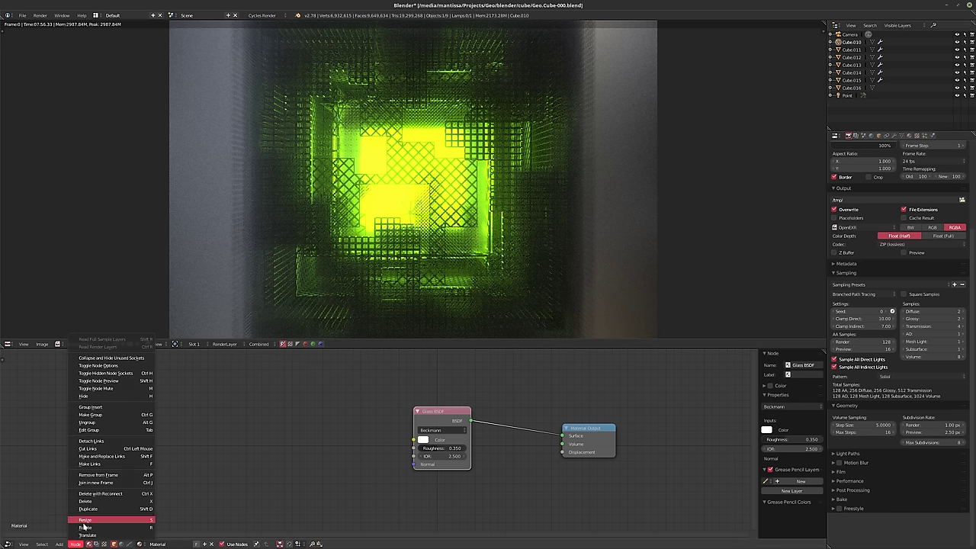
left_click(96, 544)
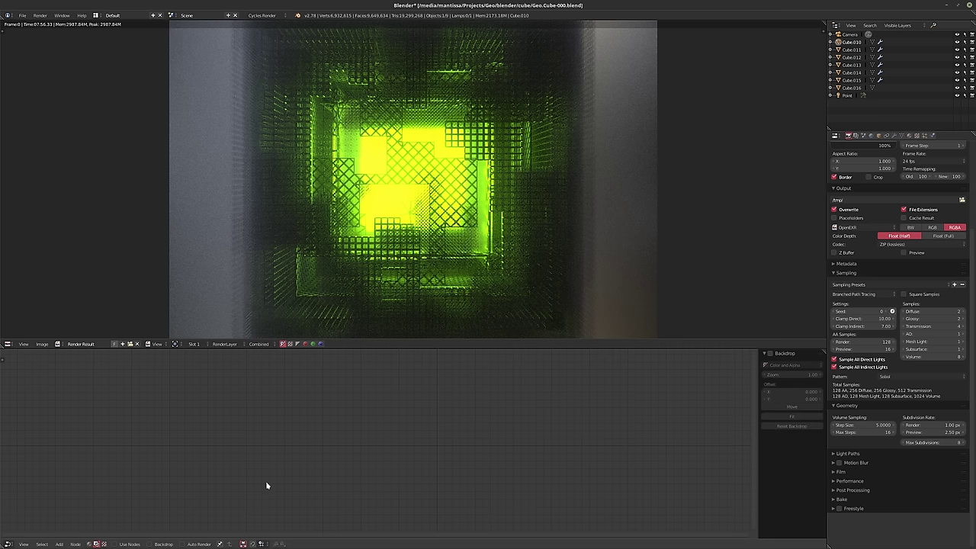
left_click(122, 544)
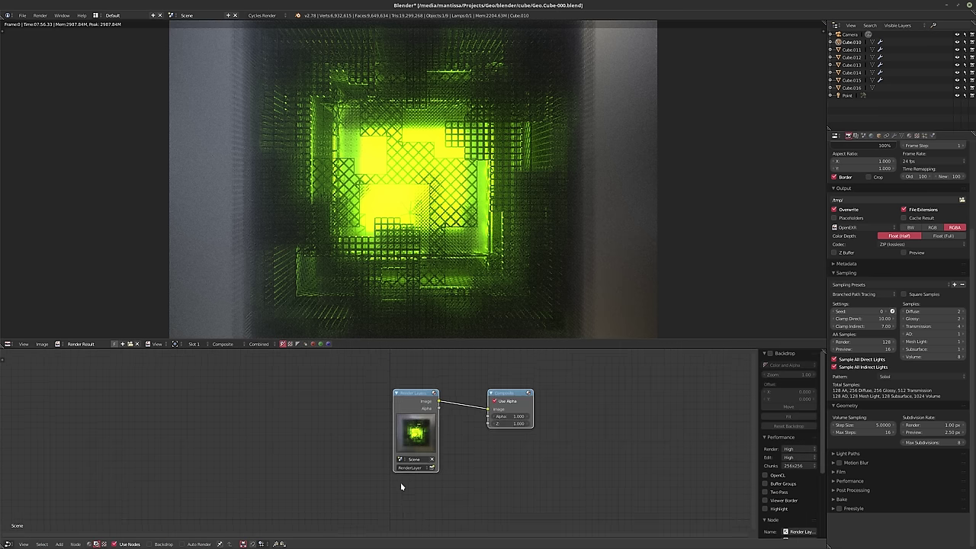
Spread the Render Layers and Composite nodes apart to leave room for effect nodes between them
left_click_drag(414, 385, 283, 446)
scroll(430, 474, "down", 2)
middle_click_drag(430, 474, 427, 440)
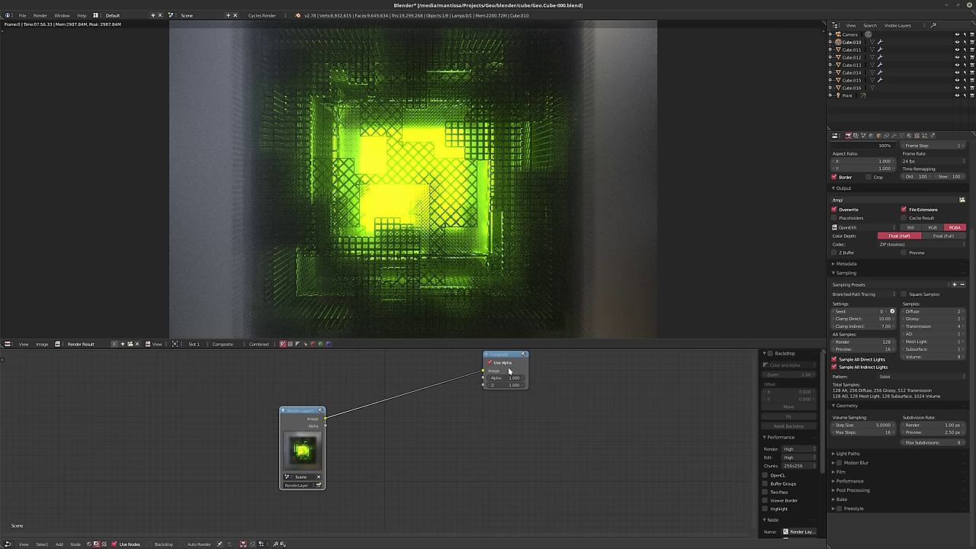
left_click_drag(502, 360, 499, 470)
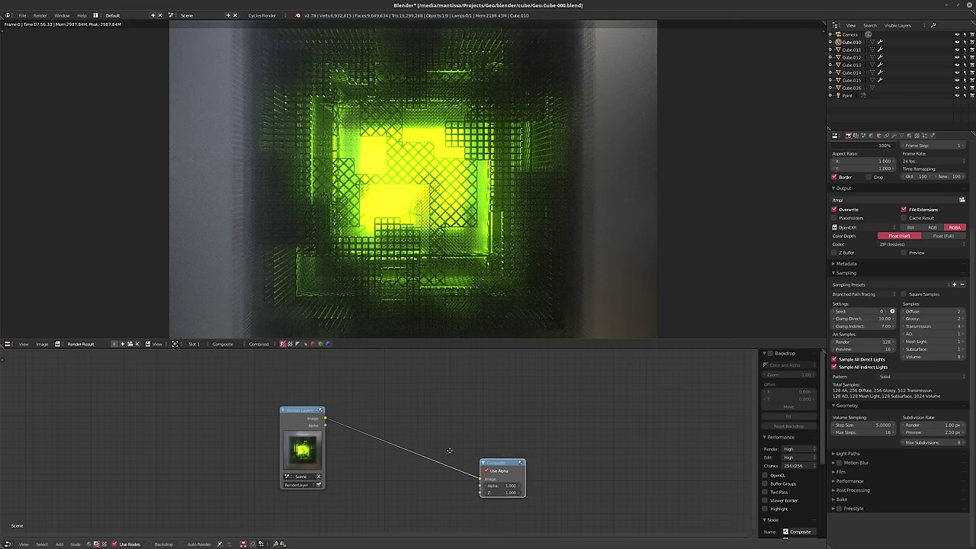
middle_click_drag(303, 418, 358, 366)
left_click_drag(356, 365, 297, 415)
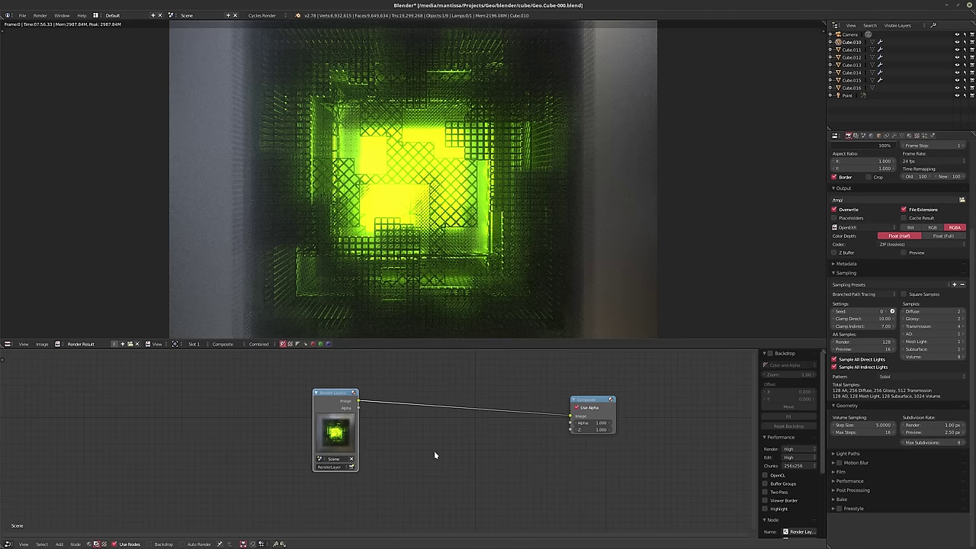
Add a Glare node below the existing link and feed it the Render Layers image output
key("shift+a")
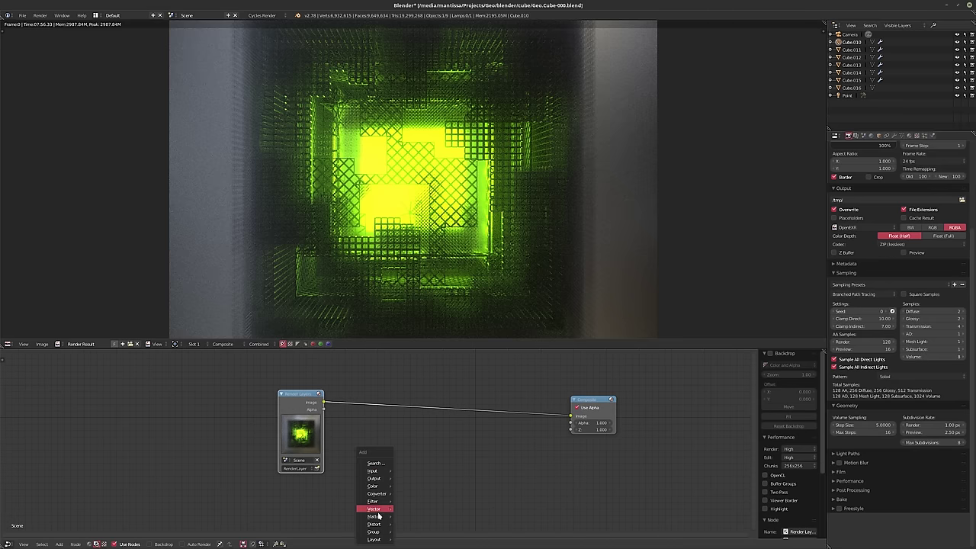
mouse_move(378, 524)
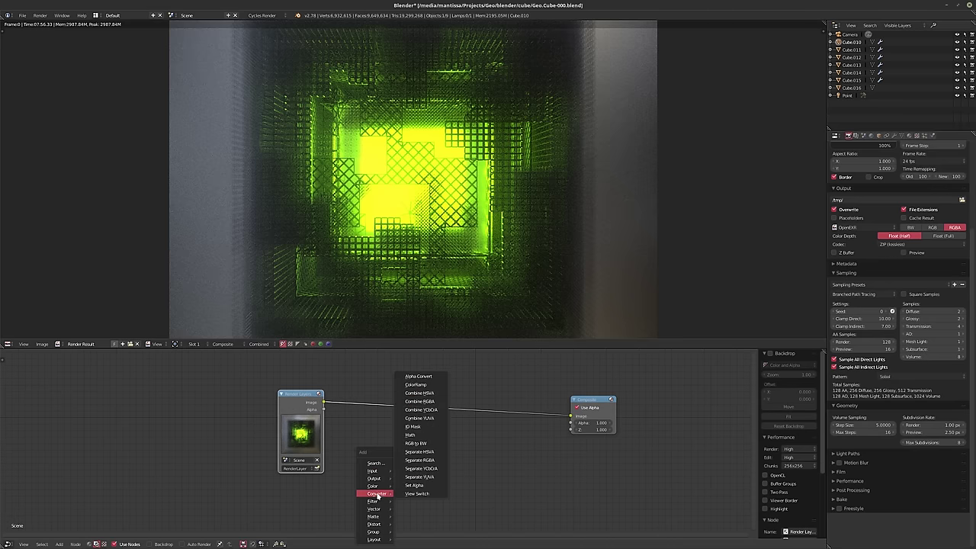
mouse_move(377, 501)
left_click(411, 467)
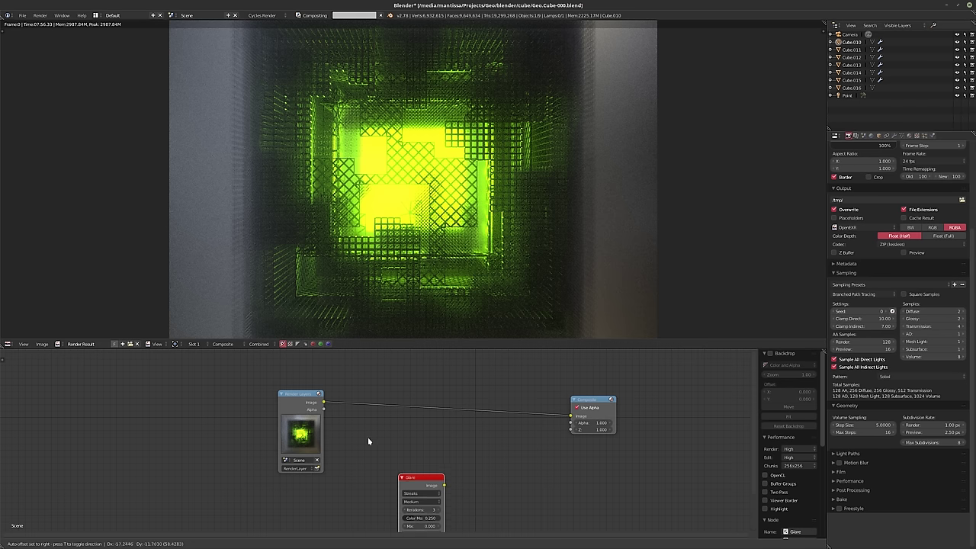
left_click(332, 414)
left_click_drag(323, 402, 365, 522)
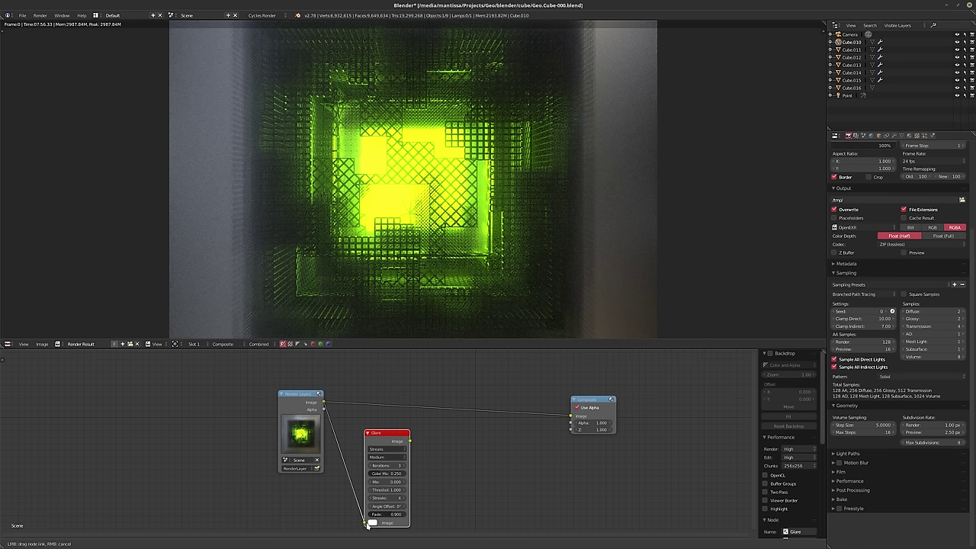
Move the Render Layers and Glare nodes farther away from the Composite node
middle_click_drag(439, 475, 404, 467)
scroll(404, 467, "up", 1)
left_click_drag(253, 396, 171, 395)
left_click_drag(344, 429, 295, 427)
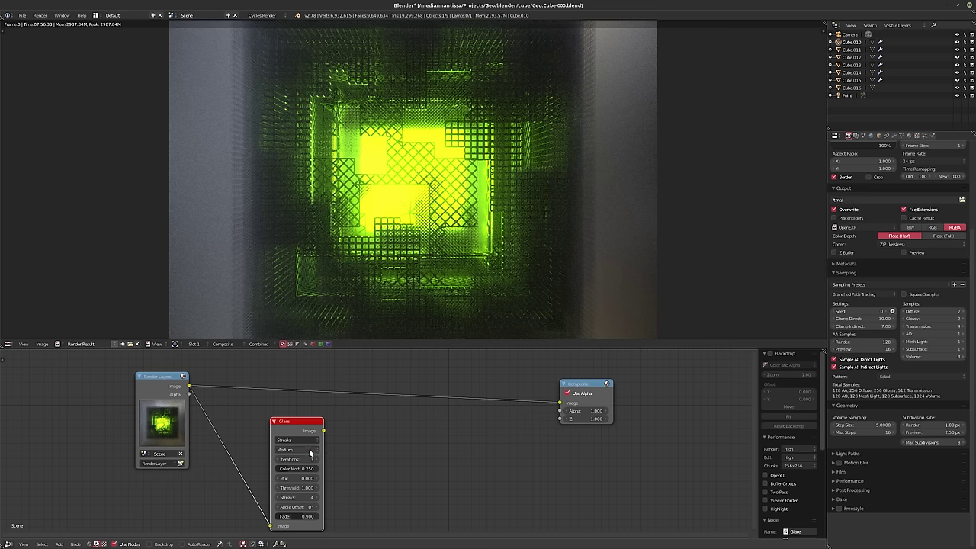
middle_click_drag(432, 478, 465, 462)
scroll(465, 461, "up", 1)
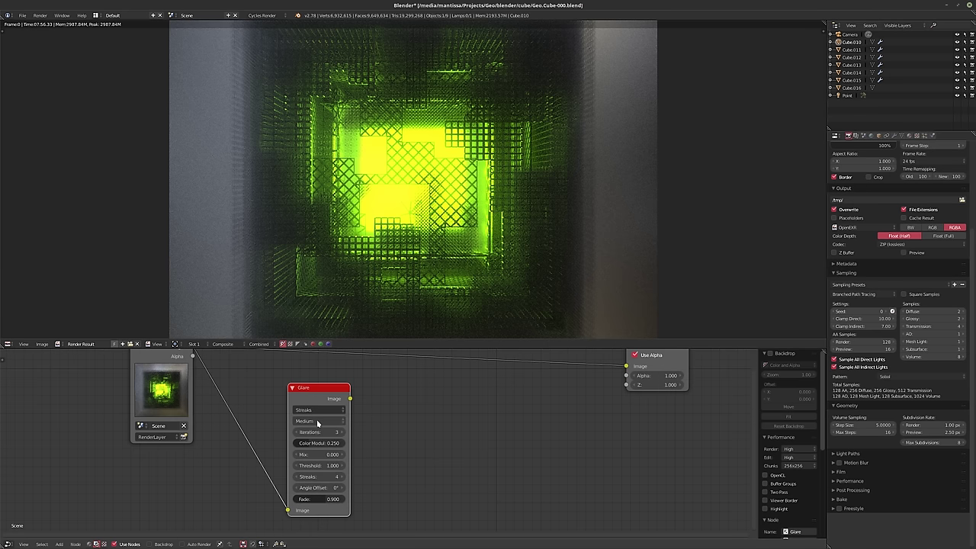
Set the Glare node's type to Fog Glow and connect its image output to the Composite node's image input
left_click(317, 421)
left_click(316, 421)
left_click(312, 409)
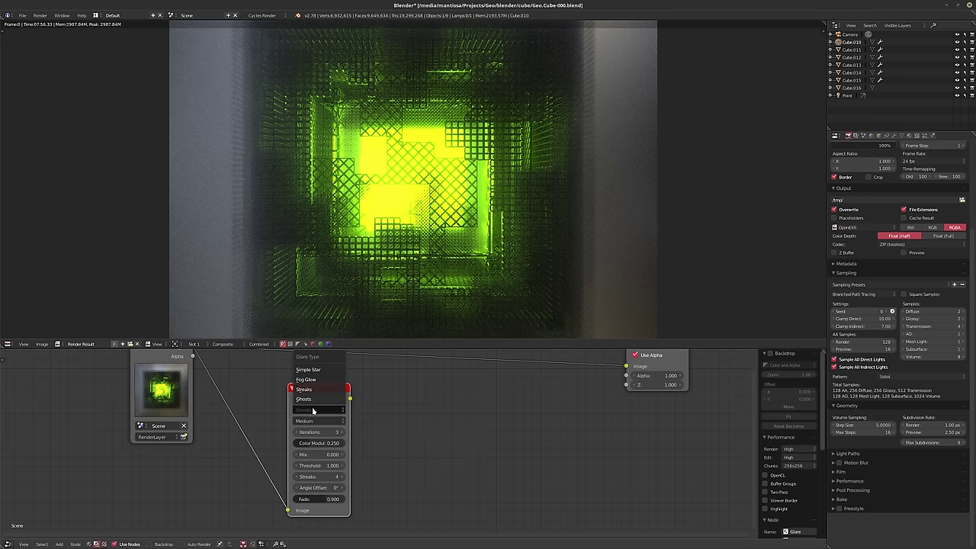
left_click(307, 379)
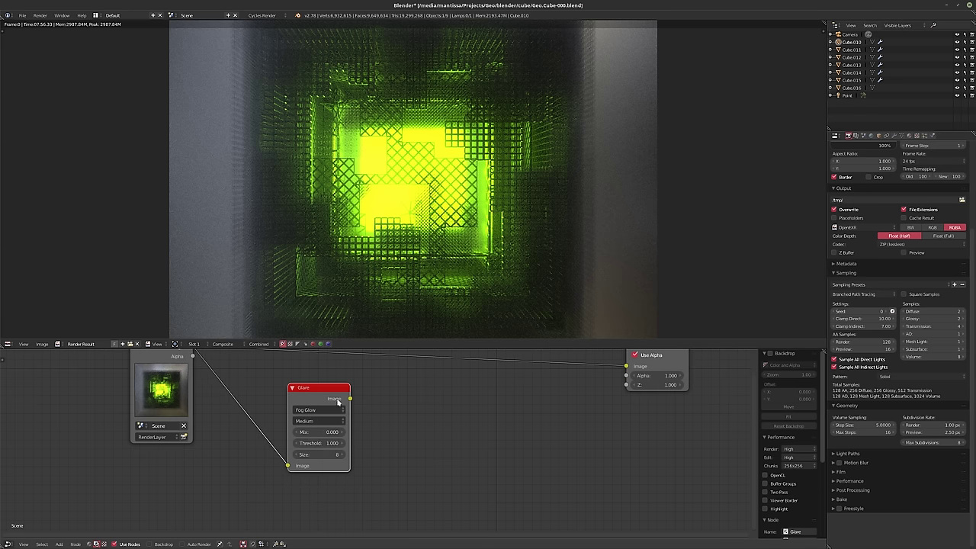
left_click_drag(350, 398, 627, 367)
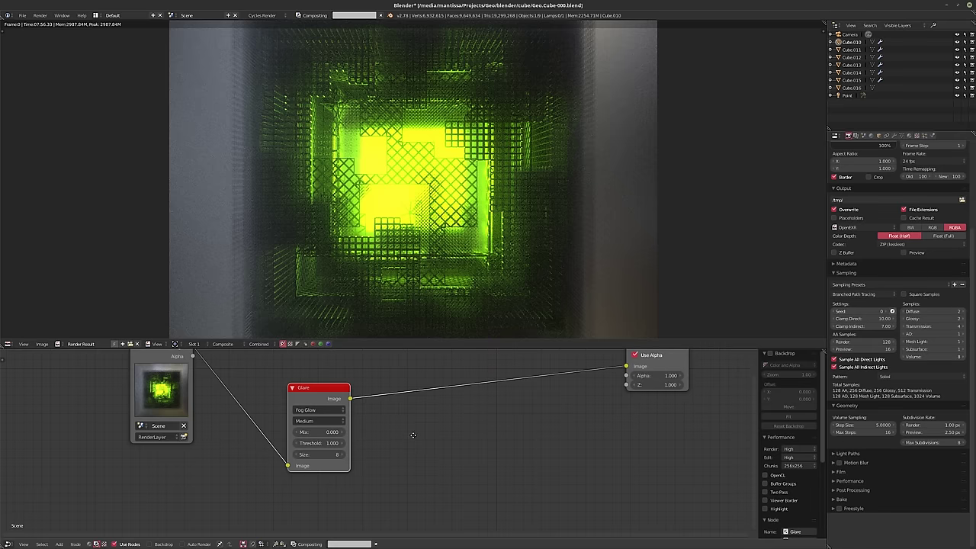
Increase the Glare node's size to 9 and move the node slightly lower in the compositing tree
middle_click_drag(390, 429, 456, 442)
scroll(412, 434, "up", 2)
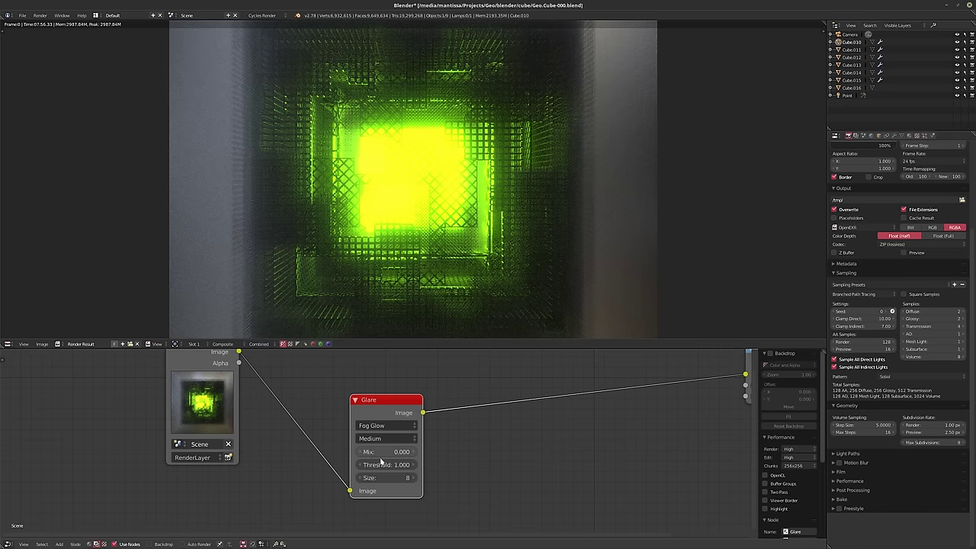
left_click(414, 477)
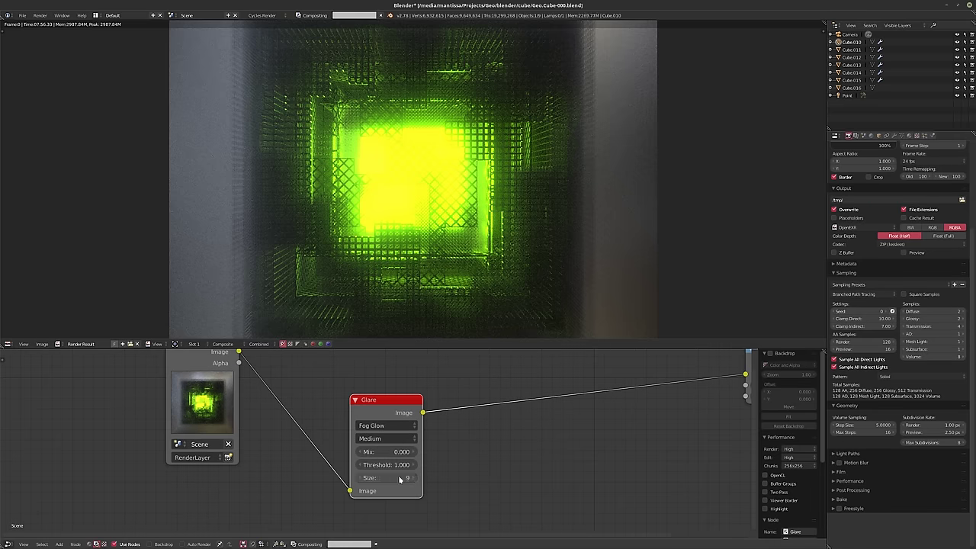
scroll(306, 420, "down", 2)
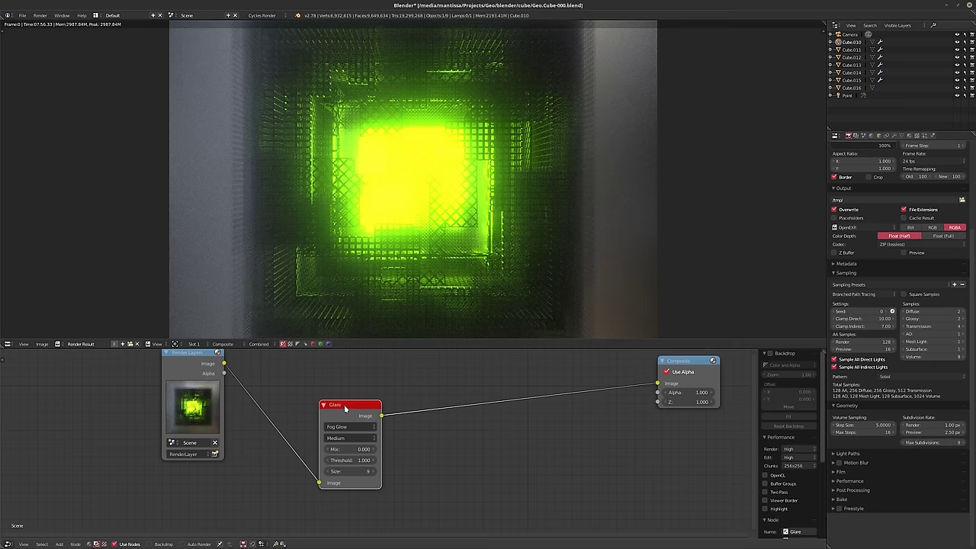
left_click_drag(330, 401, 316, 428)
Lower the Glare node's threshold to 0.5
scroll(316, 450, "down", 1)
left_click_drag(314, 474, 301, 473)
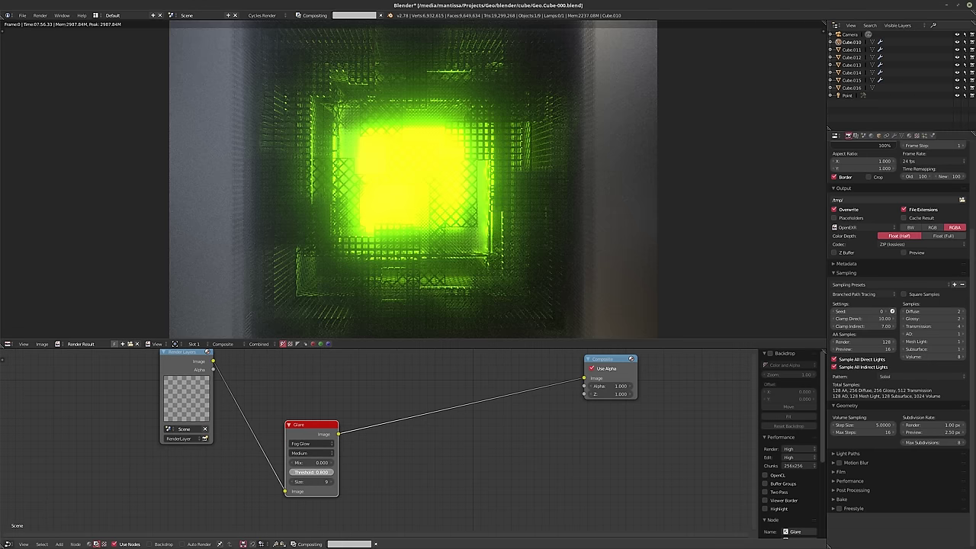
left_click(333, 474)
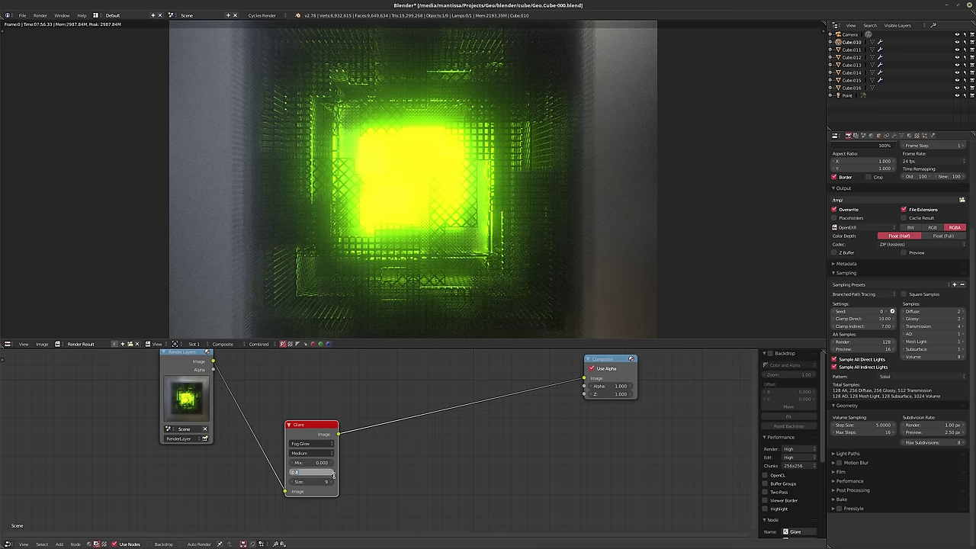
key("BackSpace")
type("0.5")
key("Return")
middle_click_drag(412, 452, 433, 471)
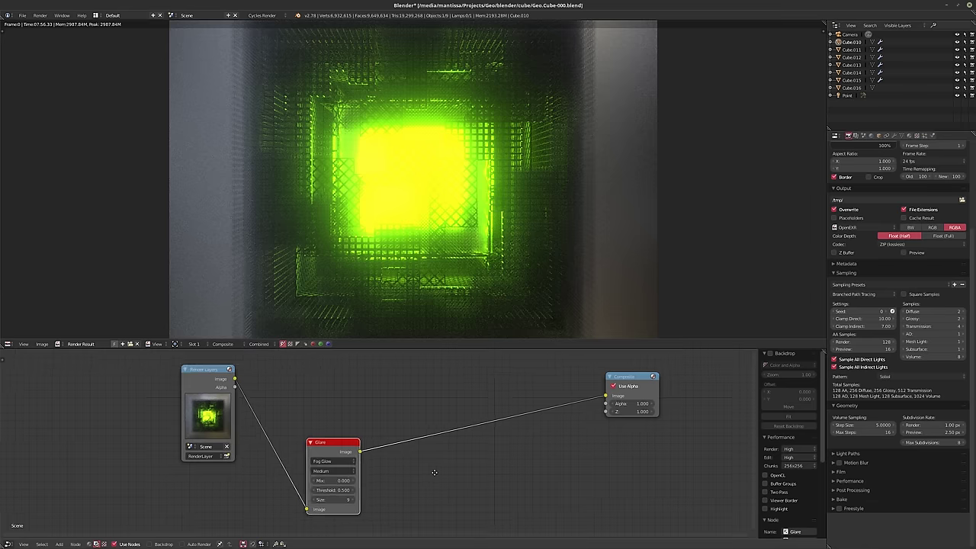
Lower the Glare node's threshold to 0.35 and move the node closer to the Render Layers node
scroll(432, 468, "down", 1)
left_click(331, 484)
key("BackSpace")
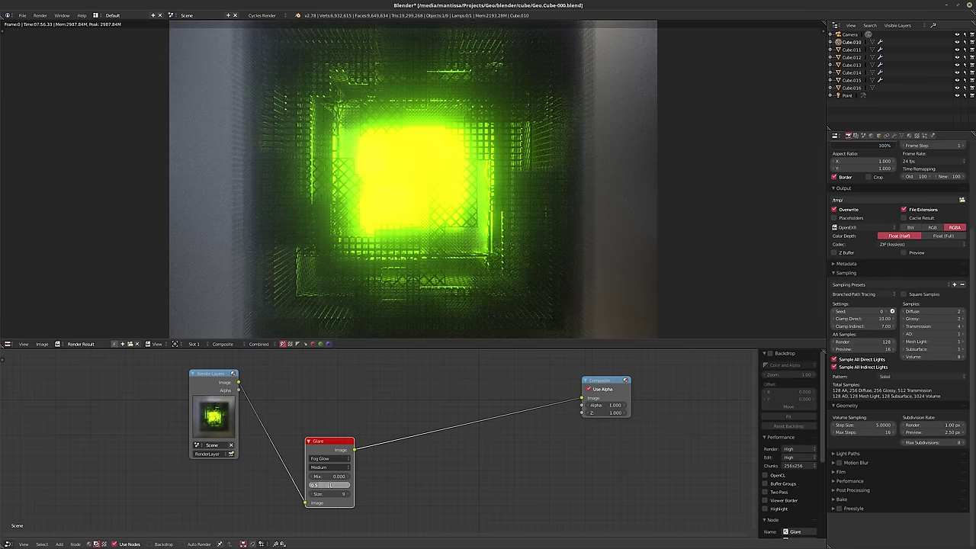
type("0.35")
key("Return")
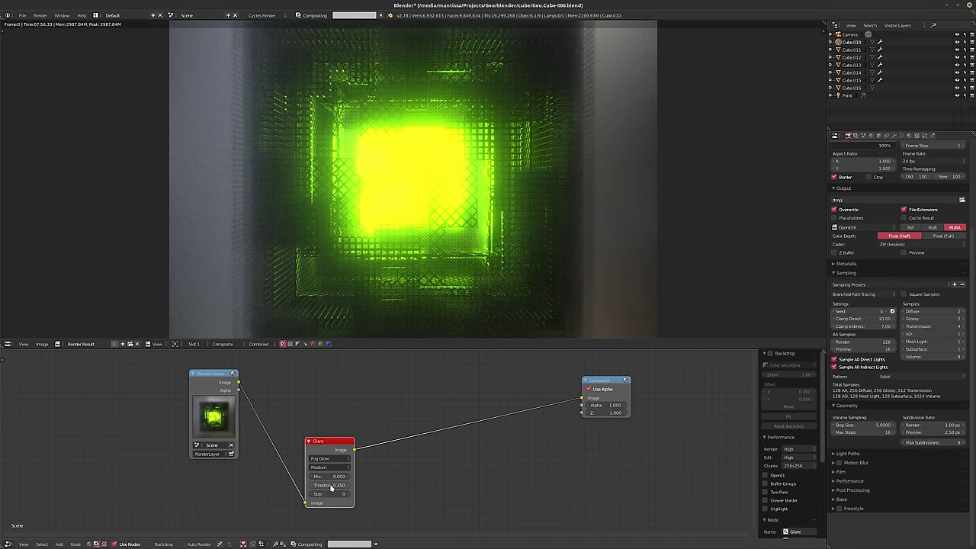
middle_click_drag(357, 407, 406, 406)
scroll(404, 408, "down", 1)
middle_click_drag(405, 409, 389, 410)
scroll(364, 435, "up", 2)
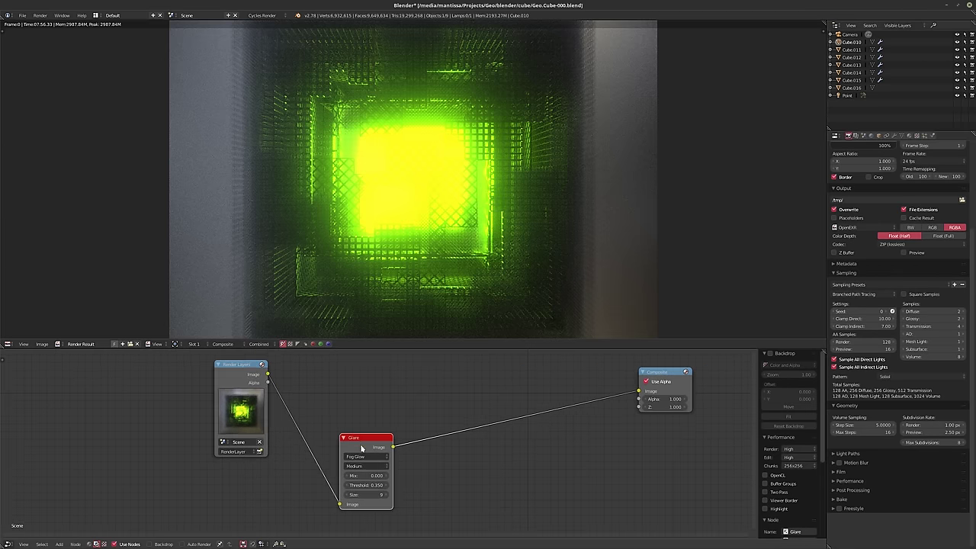
left_click_drag(361, 443, 341, 440)
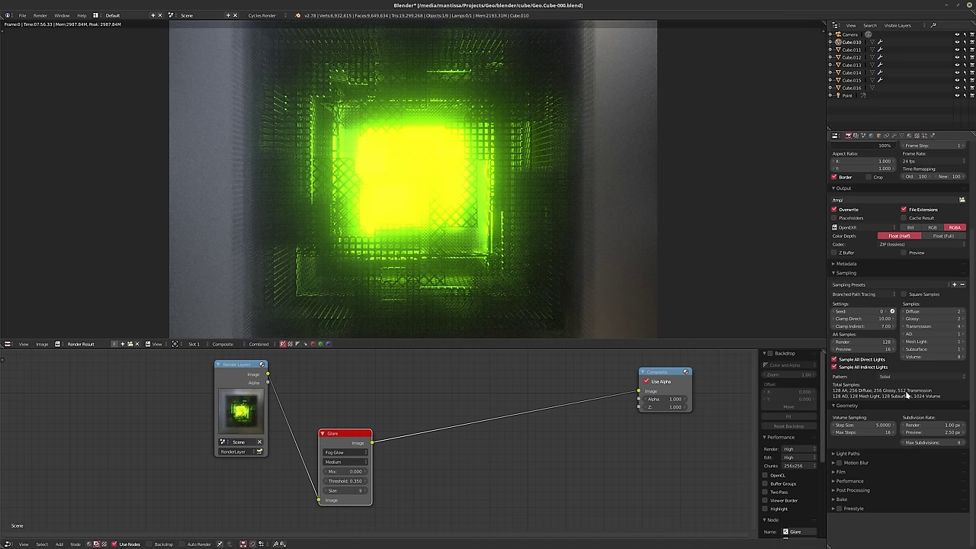
Set the render sampling's Clamp Direct to 2.5 and Clamp Indirect to 1.25
left_click(859, 319)
type("2.5")
key("Tab")
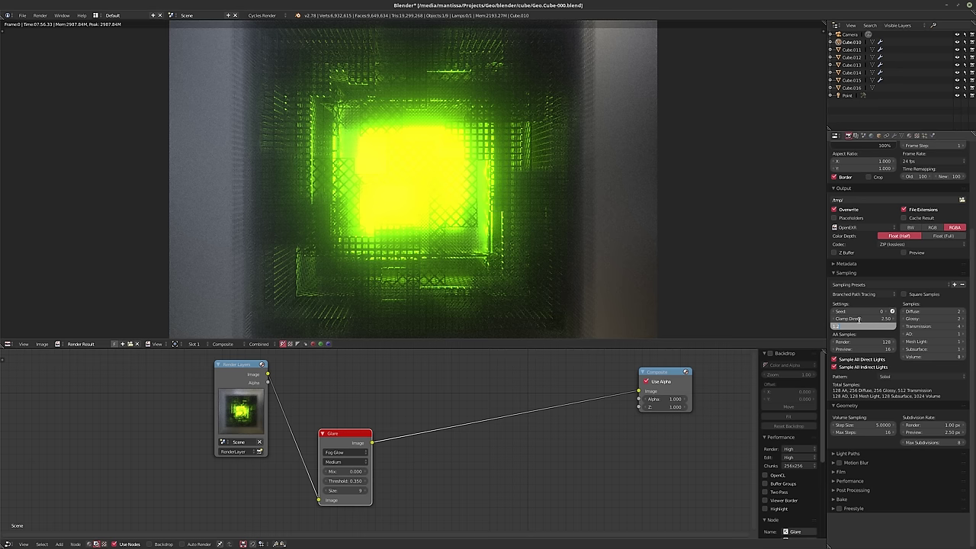
type("1.25")
key("Return")
Shift the Glare node closer to Render Layers and set its Mix value to 1.0 to output only the glare
left_click_drag(353, 476, 339, 481)
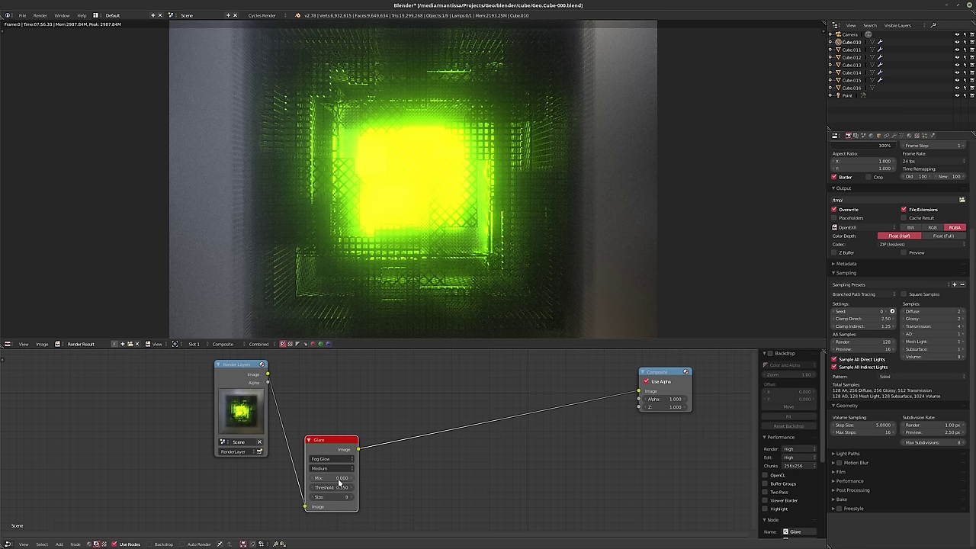
left_click(333, 478)
type("-1.0")
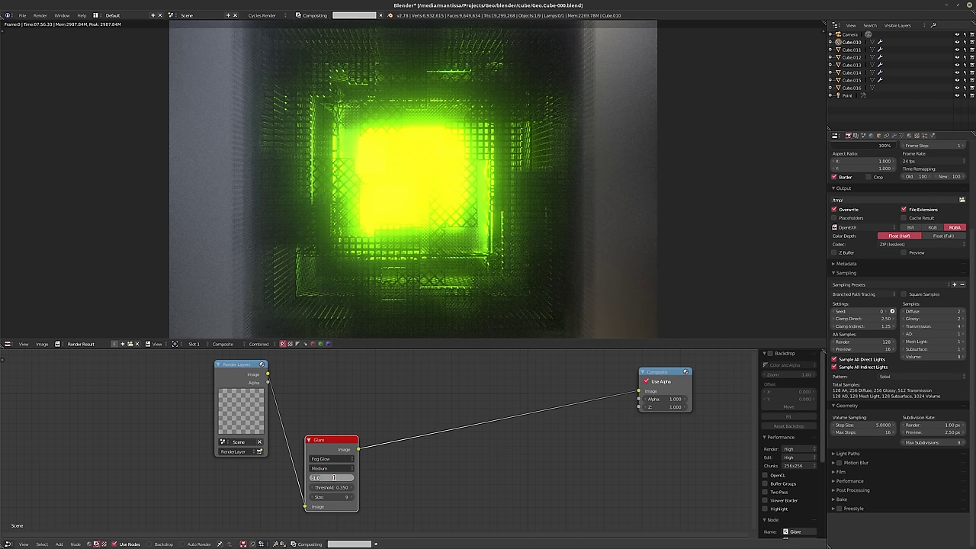
key("Return")
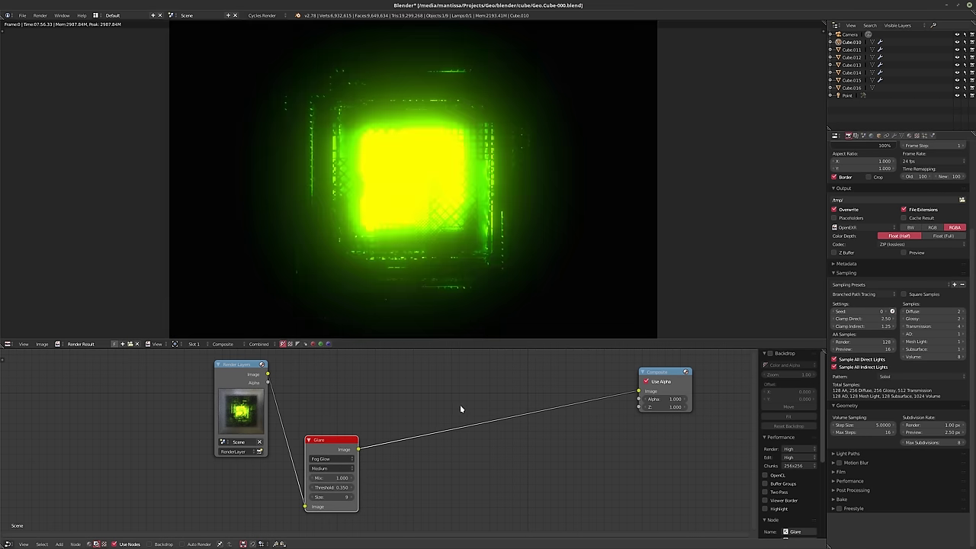
Insert a Mix node on the link between the Glare and Composite nodes and set its blend type to Add
key("shift+a")
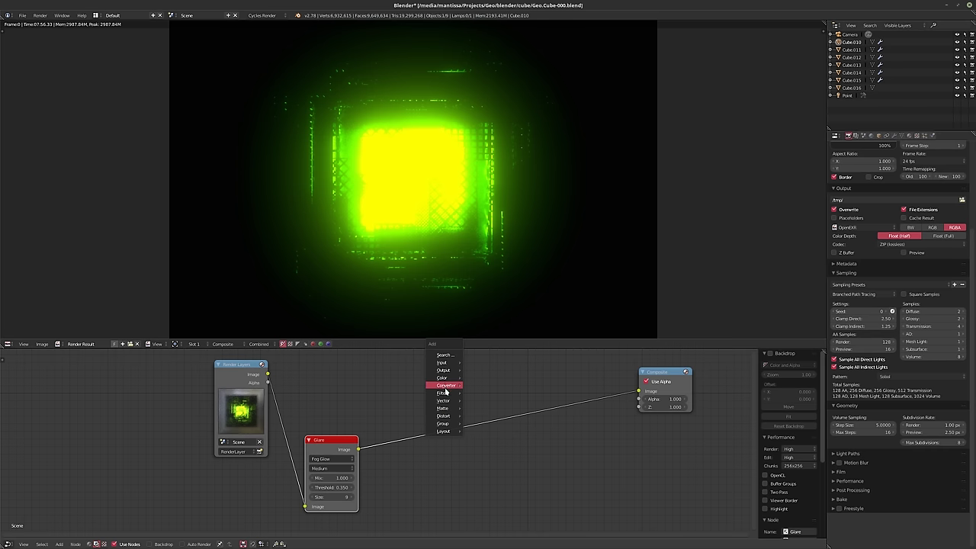
mouse_move(445, 400)
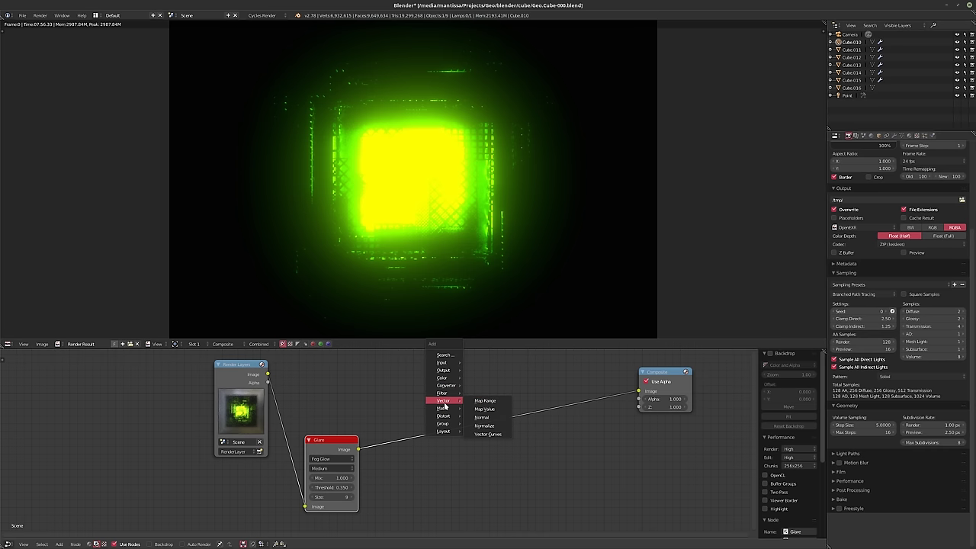
mouse_move(448, 372)
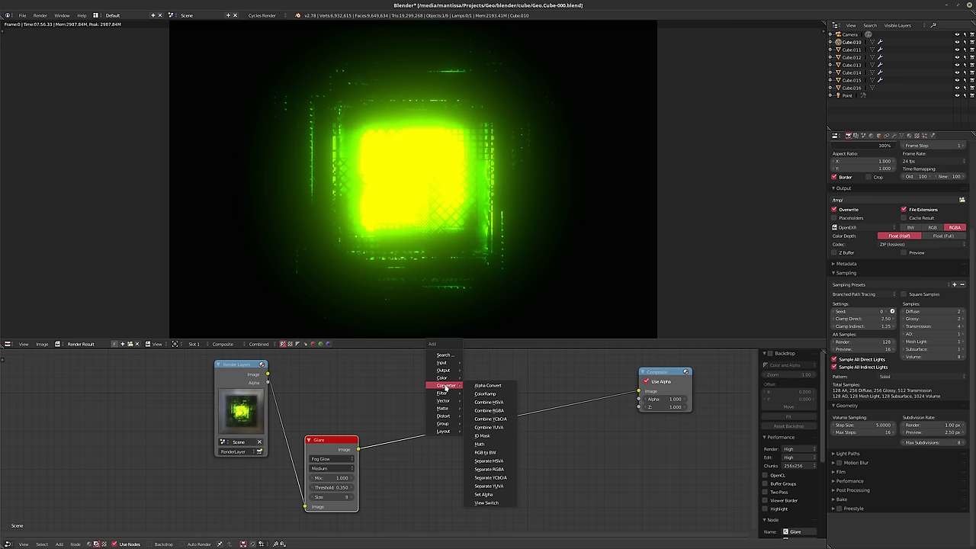
left_click(484, 445)
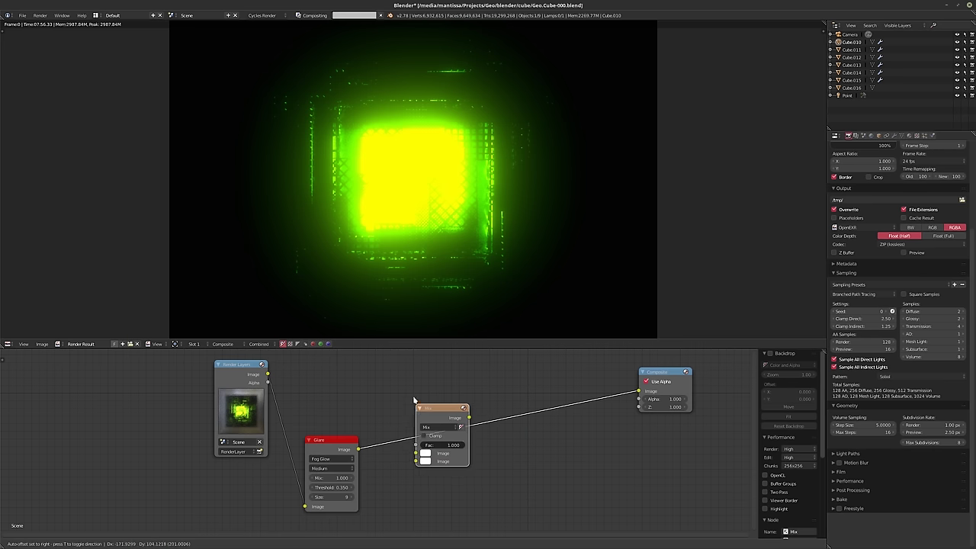
left_click(414, 420)
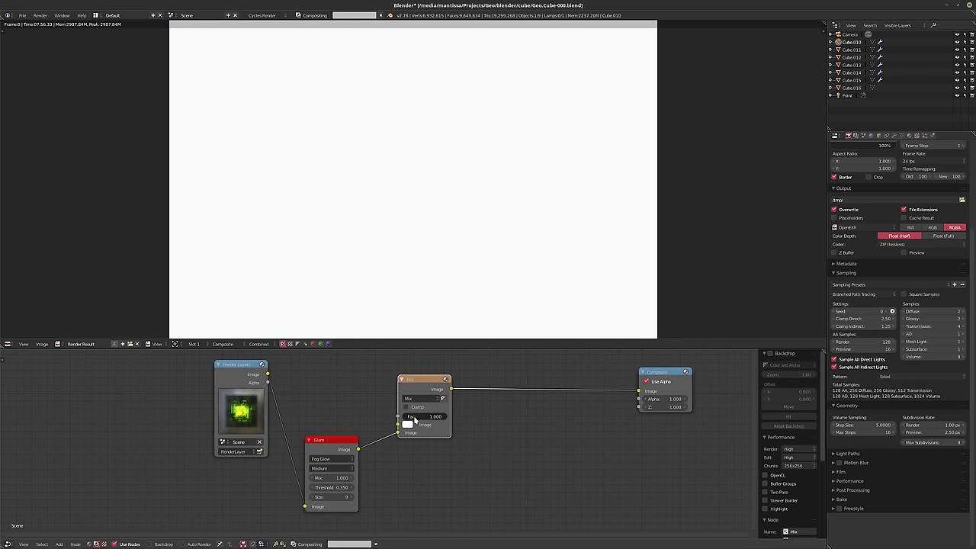
left_click(419, 398)
left_click(424, 362)
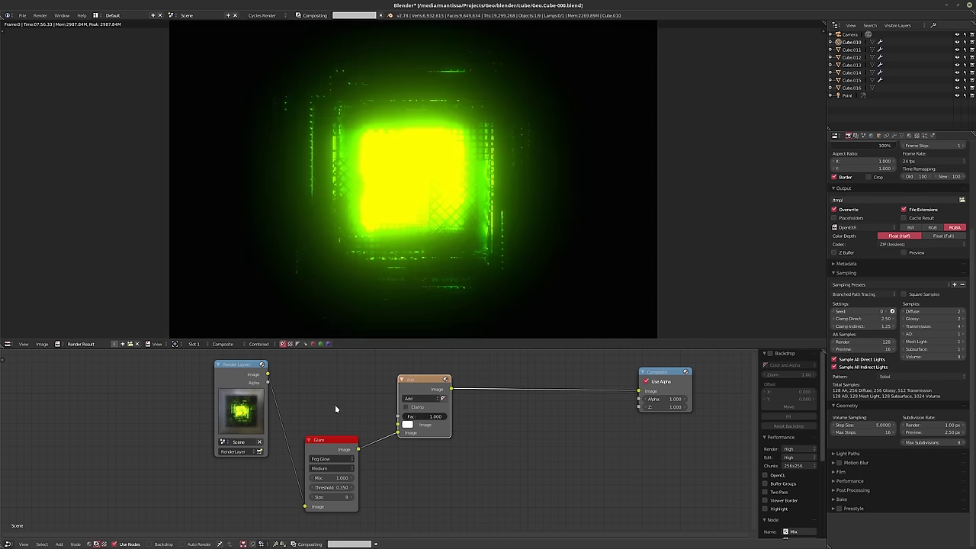
Feed the Render Layers image into the Add node's first image input and reduce the node's factor to 0.4
left_click_drag(267, 373, 400, 425)
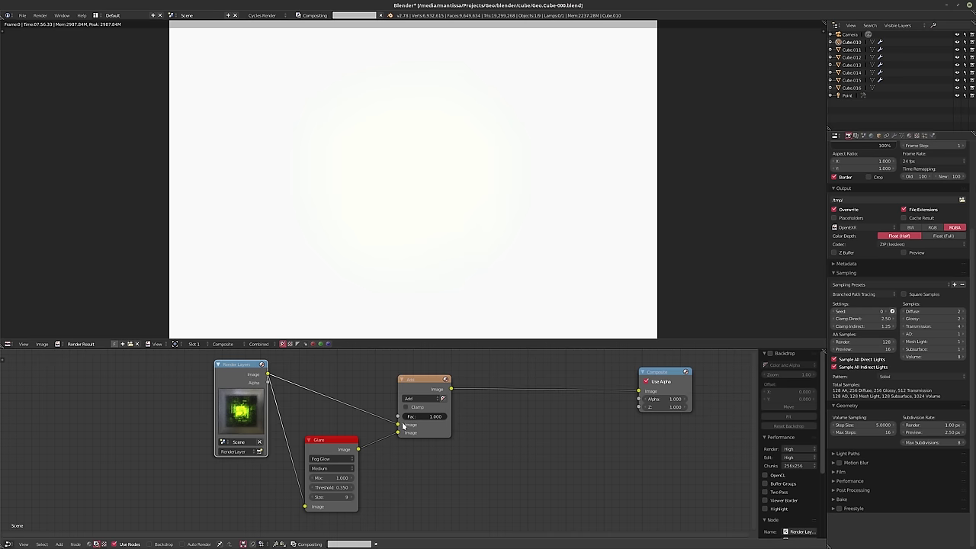
left_click(412, 398)
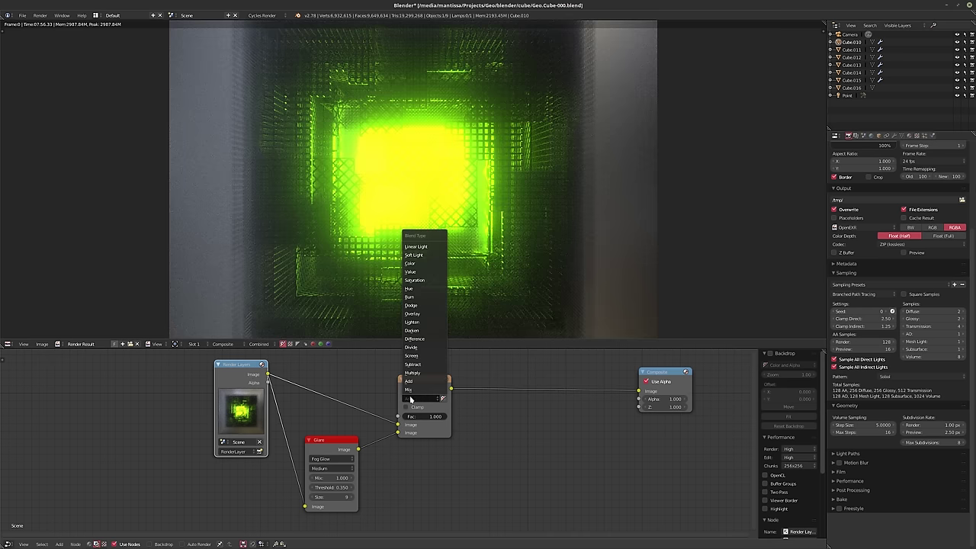
mouse_move(436, 417)
left_mouse_down()
mouse_move(395, 418)
mouse_move(424, 416)
left_mouse_up()
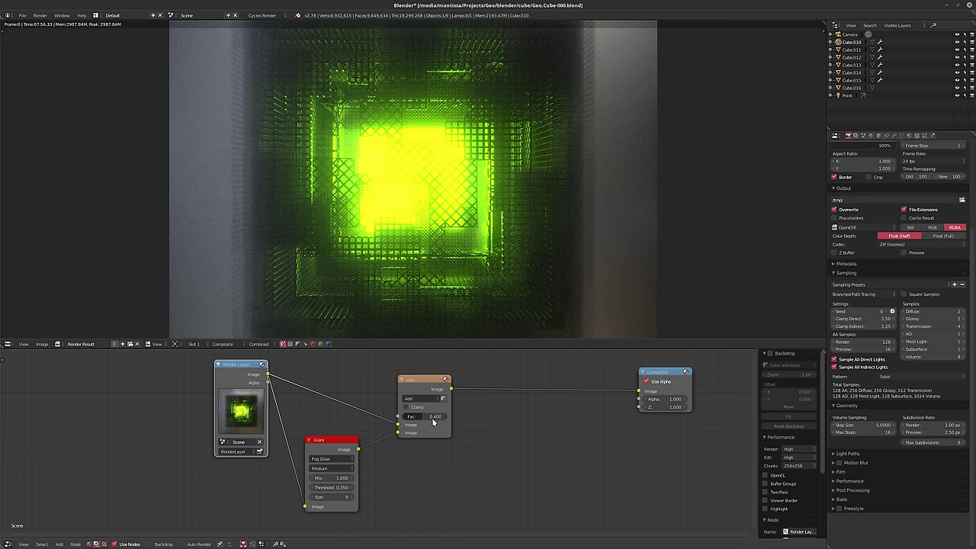
Examine the composited render as a whole and up close along the cube's upper edge
scroll(424, 251, "down", 1)
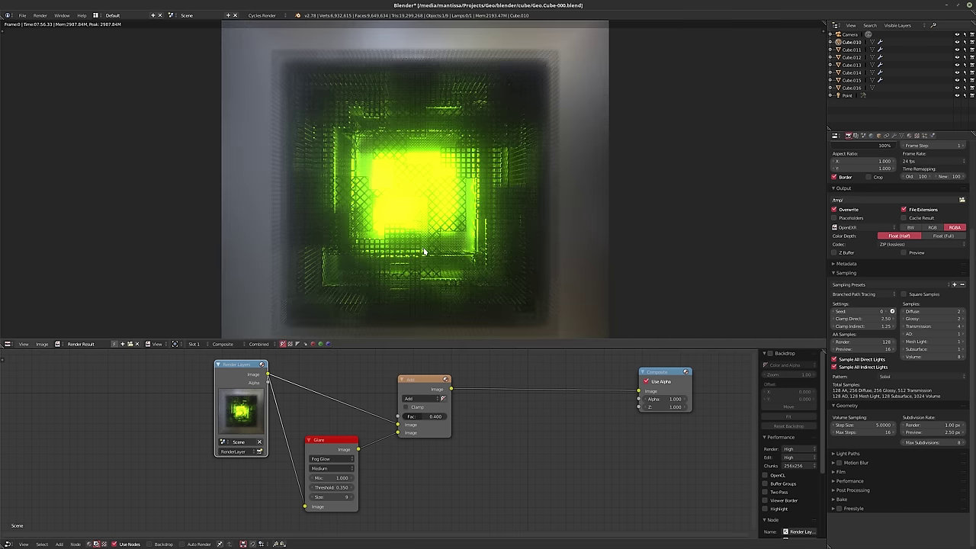
scroll(425, 252, "down", 2)
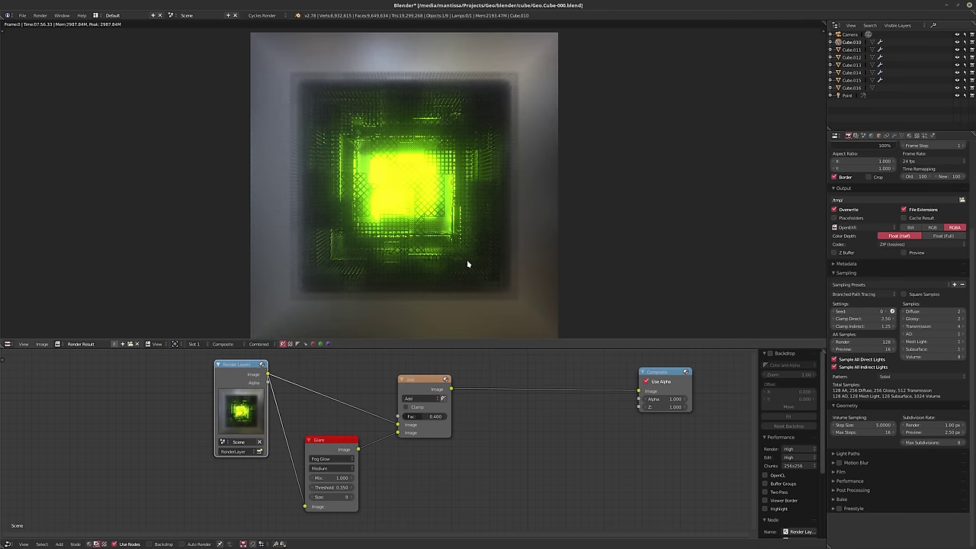
scroll(484, 236, "up", 1)
middle_click_drag(423, 32, 438, 136)
scroll(437, 145, "up", 4)
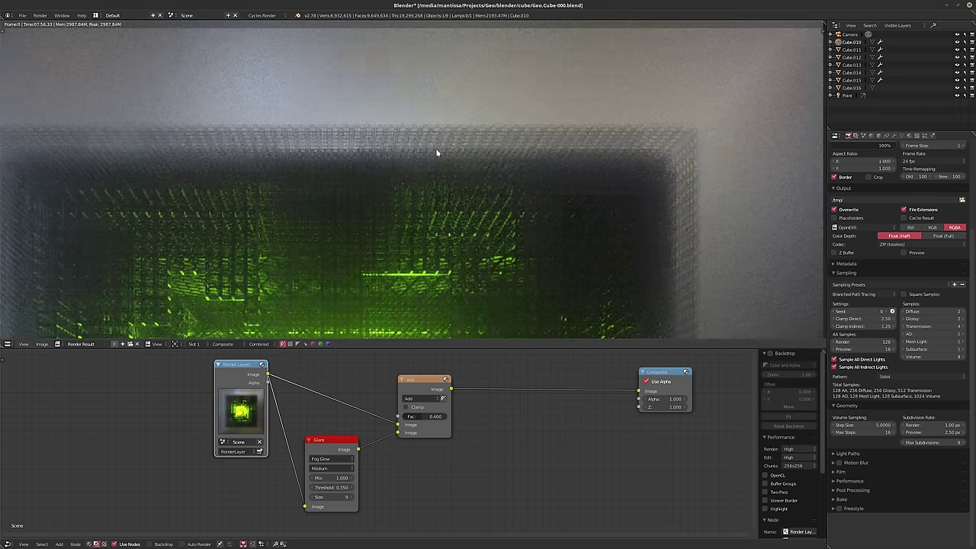
scroll(431, 179, "down", 4)
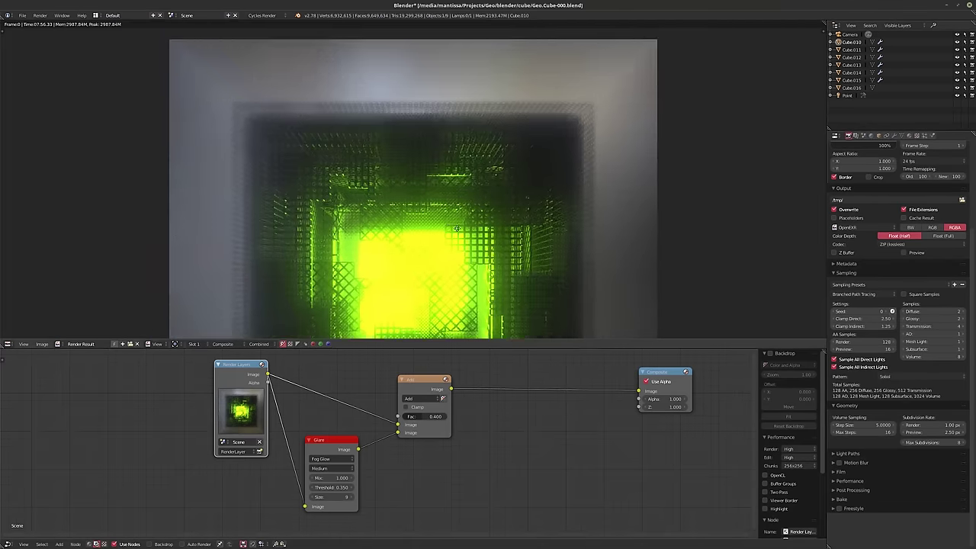
scroll(435, 188, "down", 2)
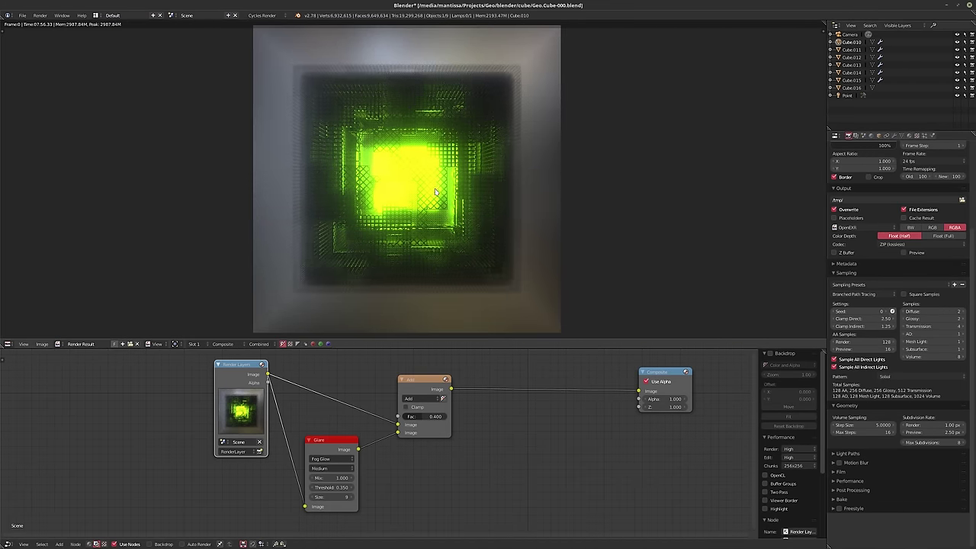
Switch the render result editor to the 3D view and select Cube.010 with its modifier settings shown
left_click(894, 135)
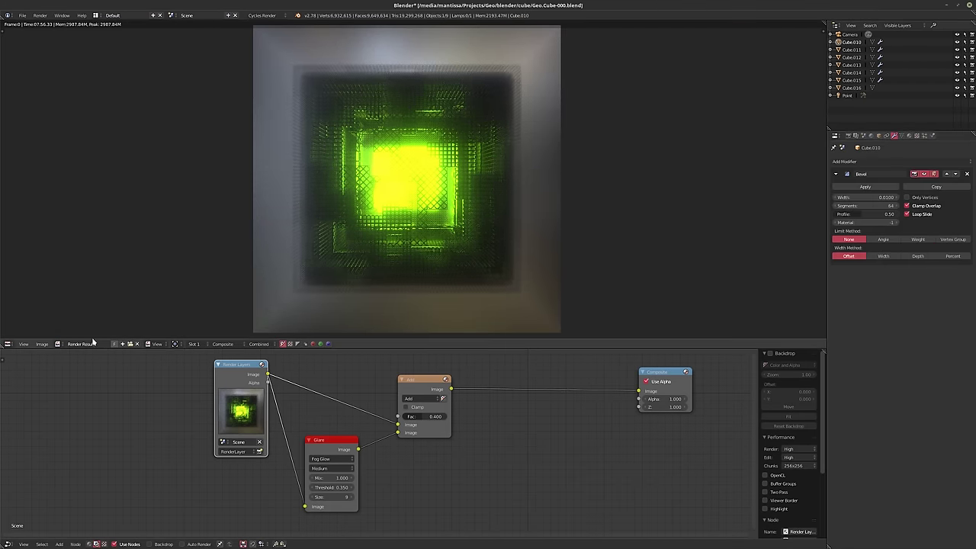
left_click(14, 346)
left_click(29, 335)
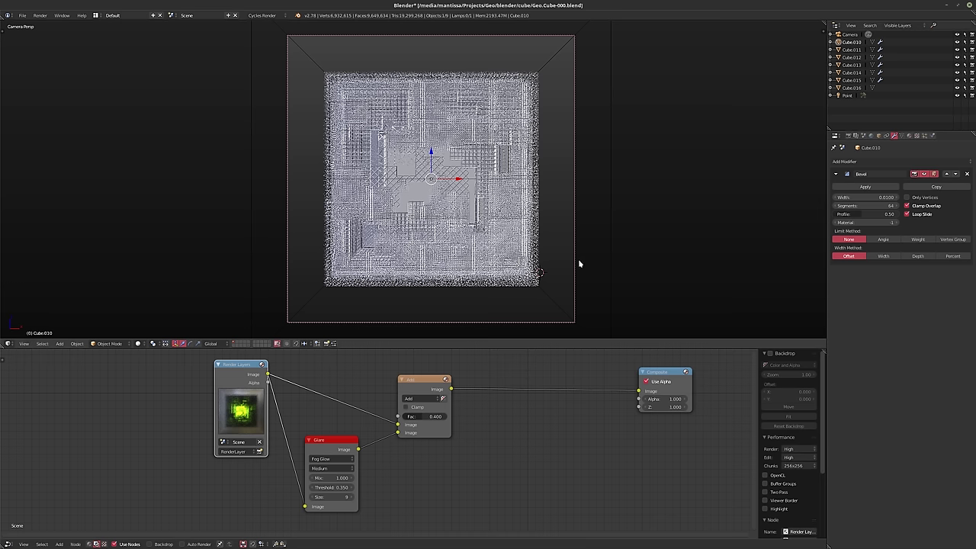
left_click(851, 89)
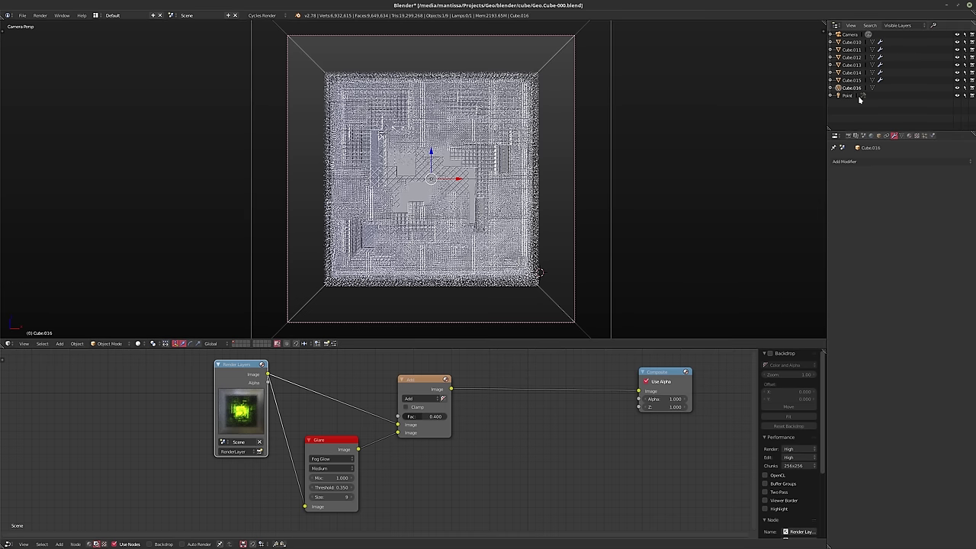
left_click(852, 43)
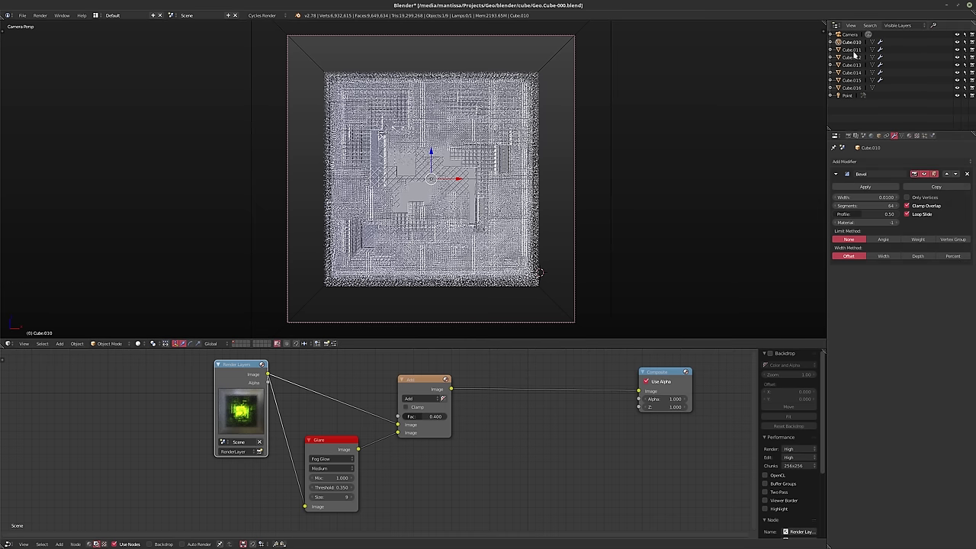
Select Cube.011 and turn off its Subsurf modifier for both the render and the viewport, with the modifier collapsed
left_click(851, 49)
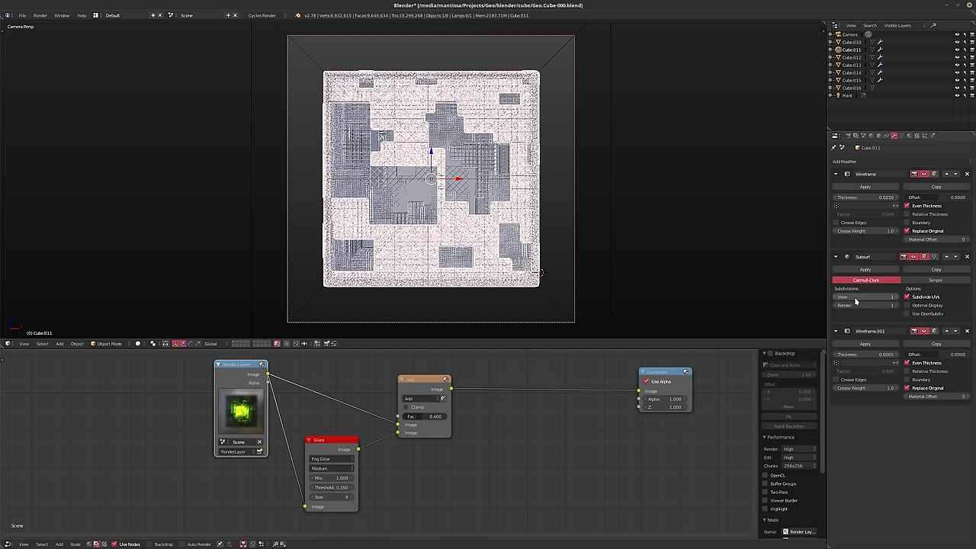
left_click(904, 258)
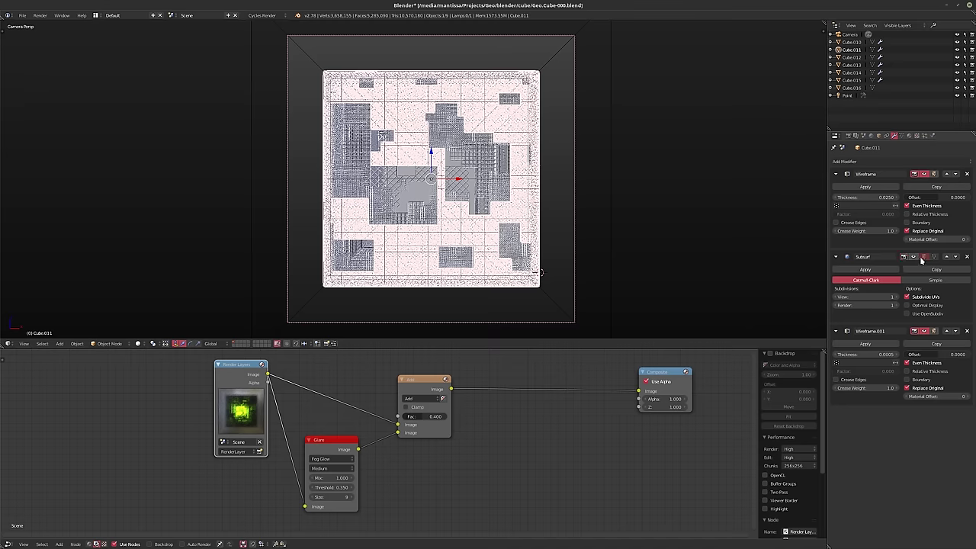
left_click(835, 257)
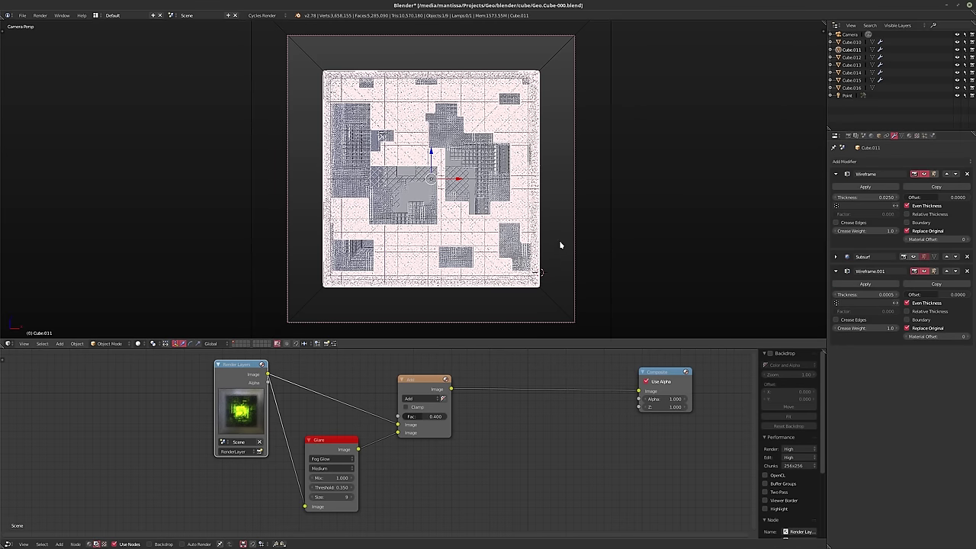
Deselect all objects, check the wireframe lattice along the cube's edge, and save over Geo.Cube-000.blend
key("a")
scroll(536, 235, "up", 6)
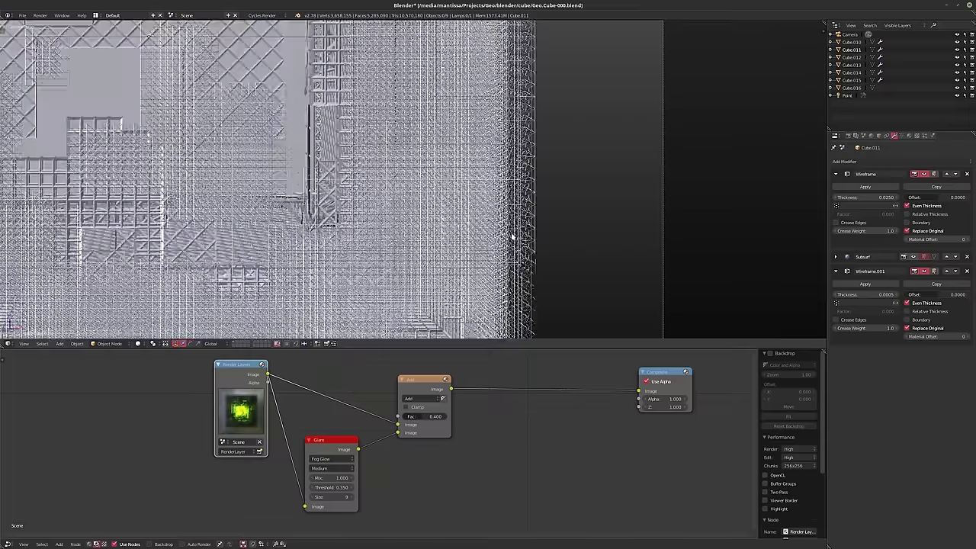
scroll(512, 237, "up", 3)
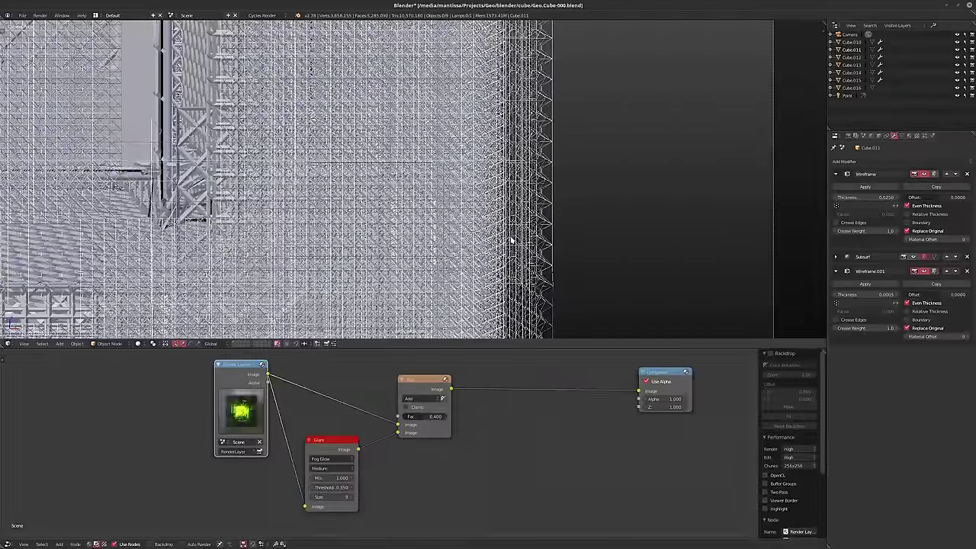
scroll(511, 240, "up", 1)
scroll(512, 240, "down", 11)
scroll(497, 241, "up", 1)
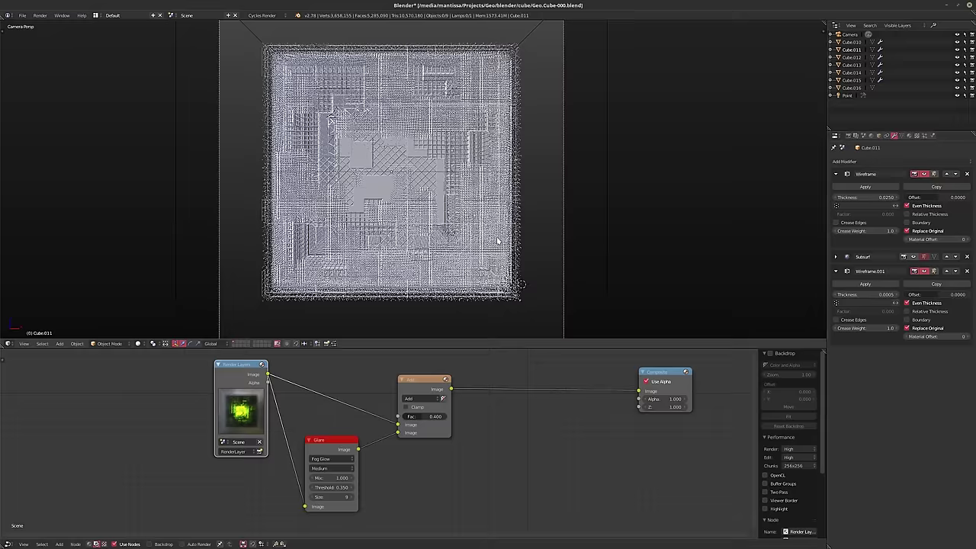
scroll(497, 240, "down", 1)
key("ctrl+s")
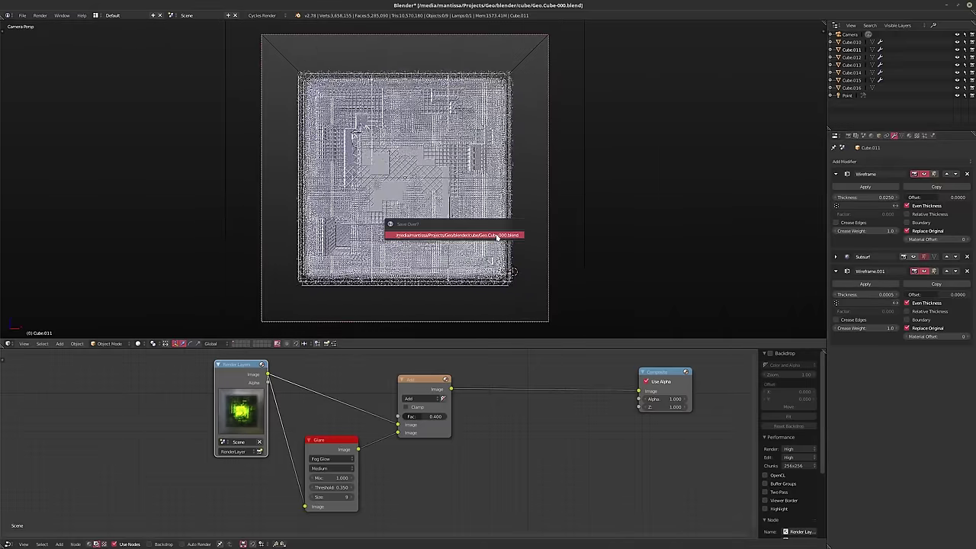
left_click(497, 236)
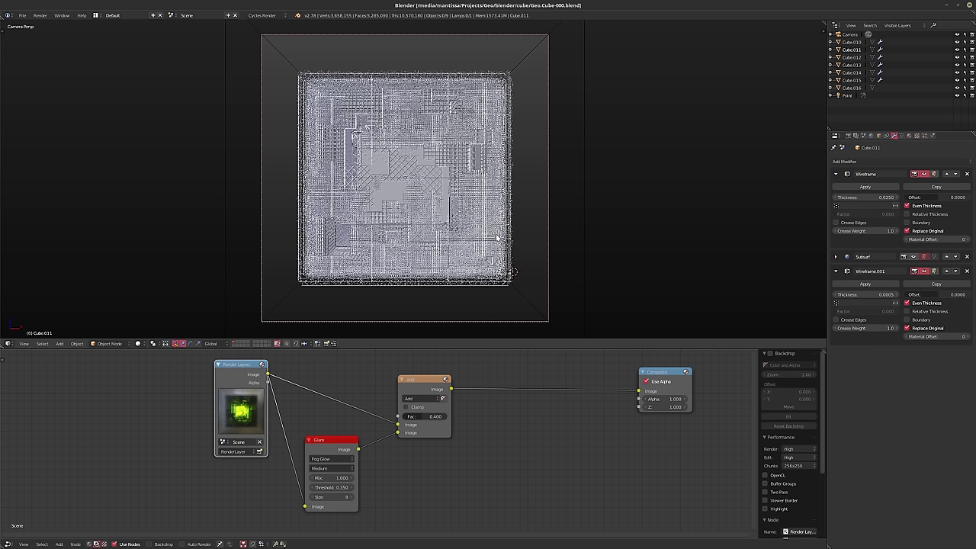
Run a test render of the scene and stop it partway
key("F12")
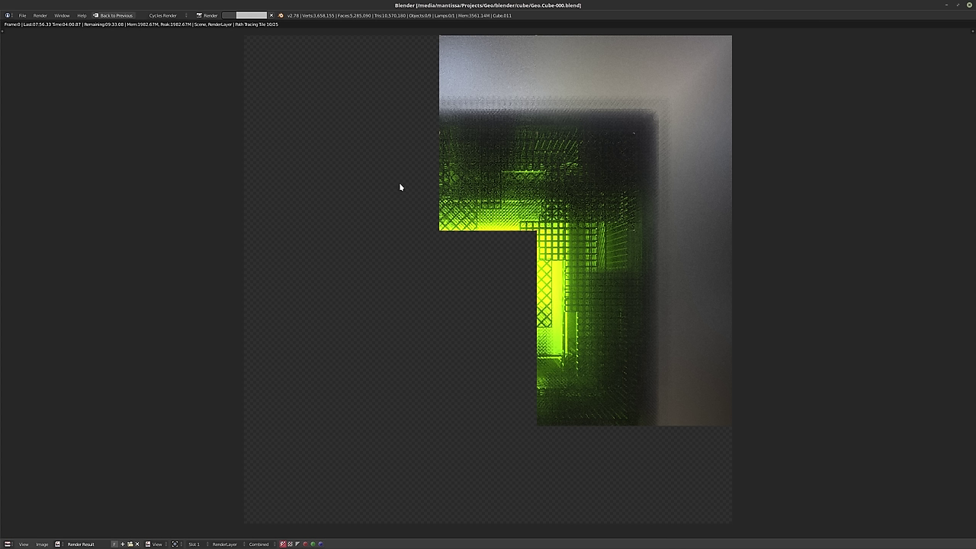
key("Escape")
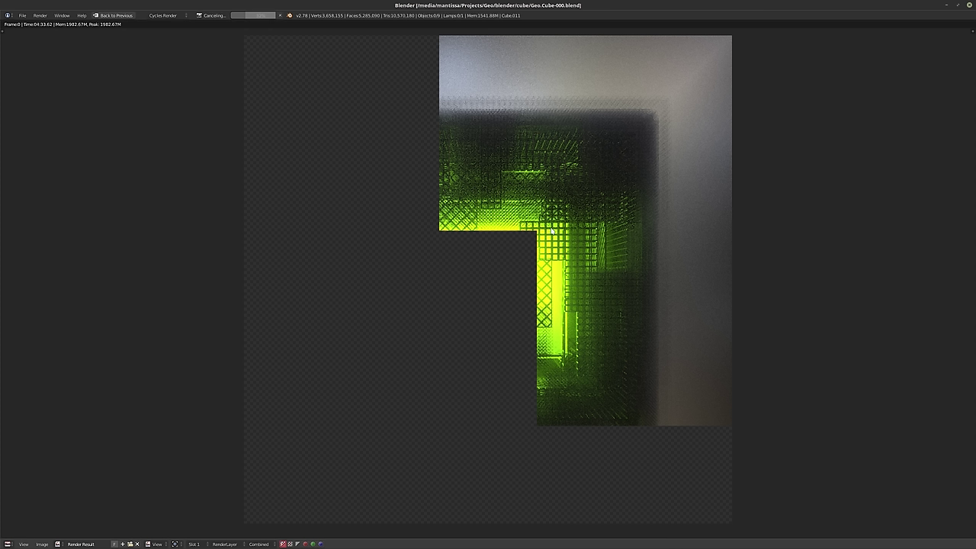
key("Escape")
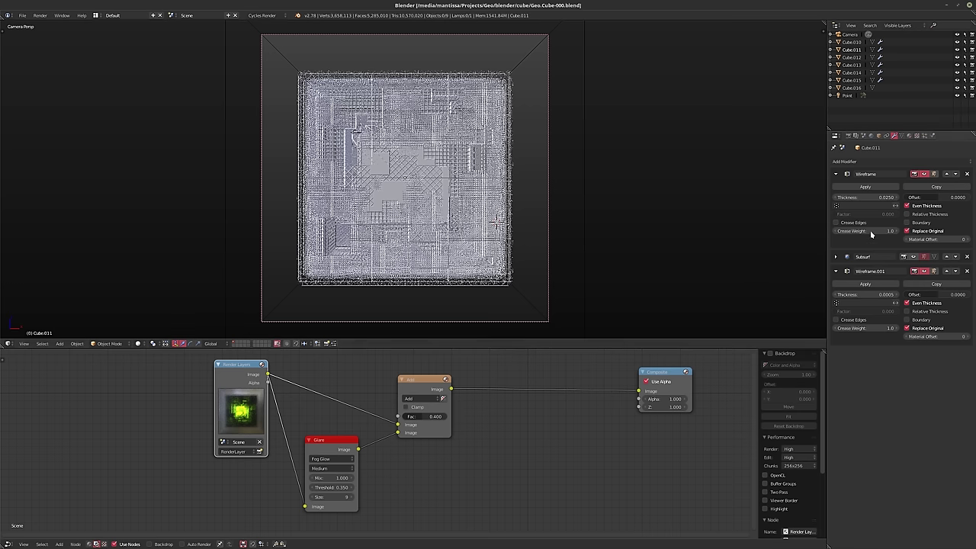
Set the sampling integrator to Path Tracing with Clamp Direct 10 and Clamp Indirect 7
left_click(848, 135)
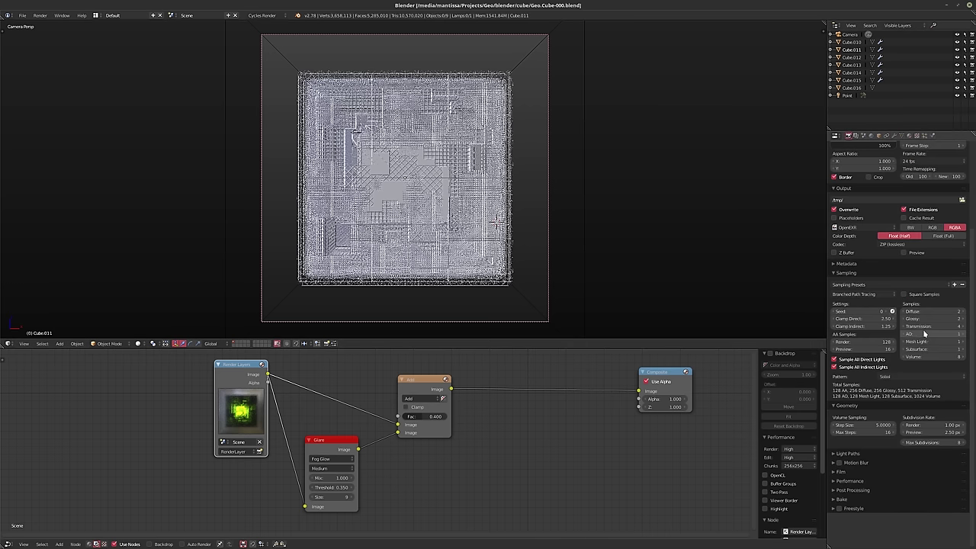
left_click(862, 293)
left_click(847, 285)
left_click(858, 318)
type("10")
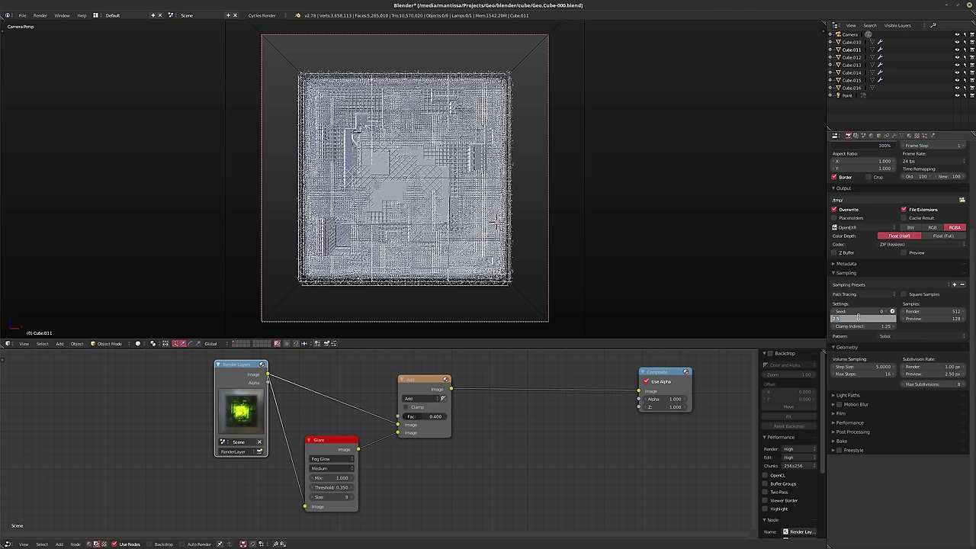
key("Tab")
type("7")
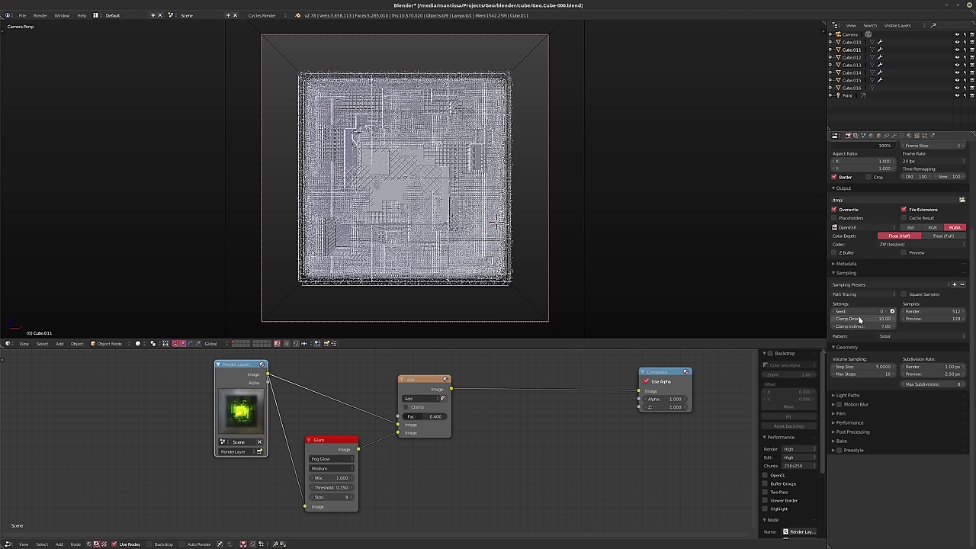
Set the render samples to 1024 and save the file over the existing one
left_click(928, 309)
type("1024")
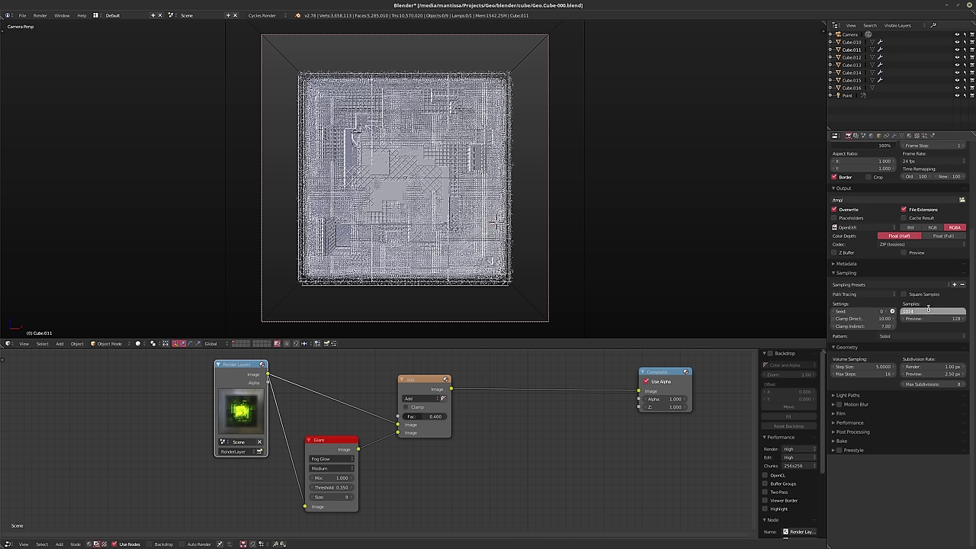
key("Return")
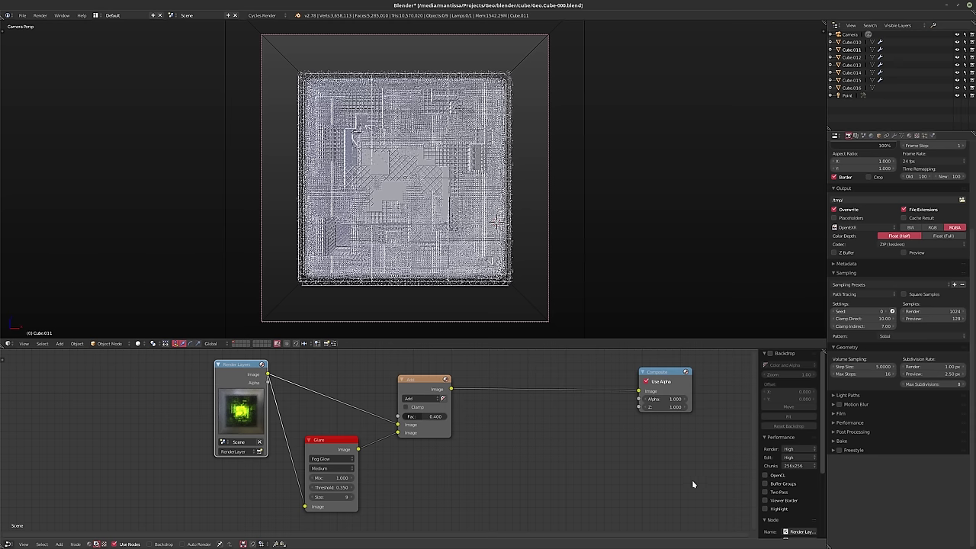
key("ctrl+s")
left_click(593, 485)
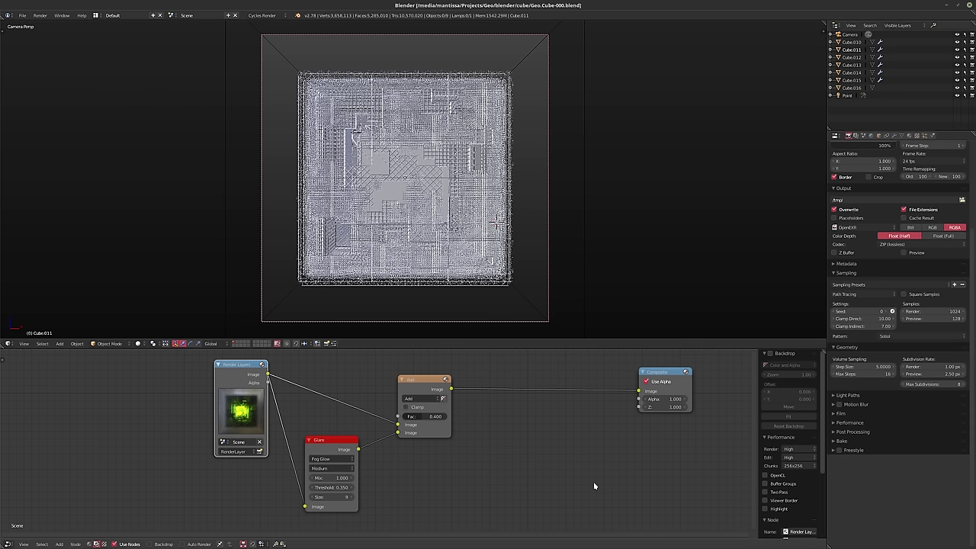
Render the scene with the Path Tracing settings as a test and cancel the render
key("F12")
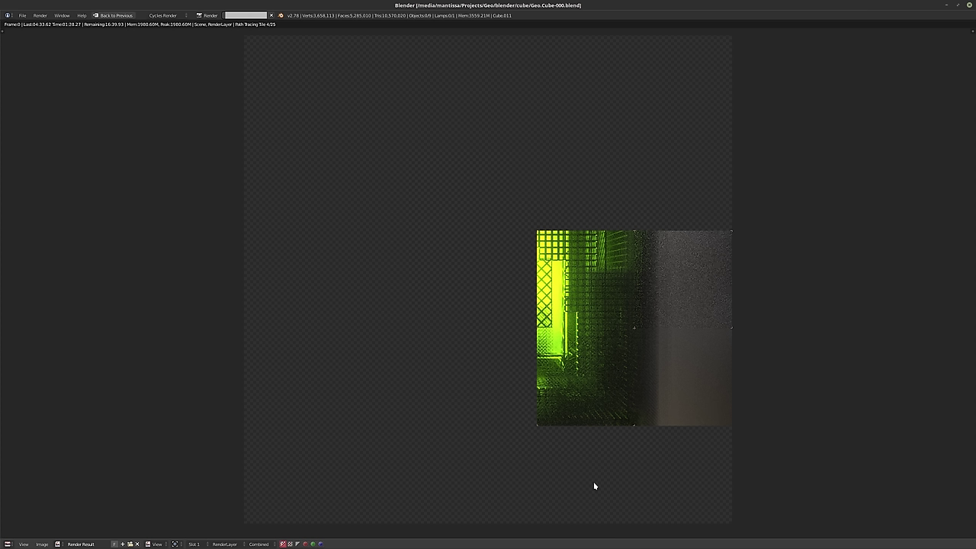
key("Escape")
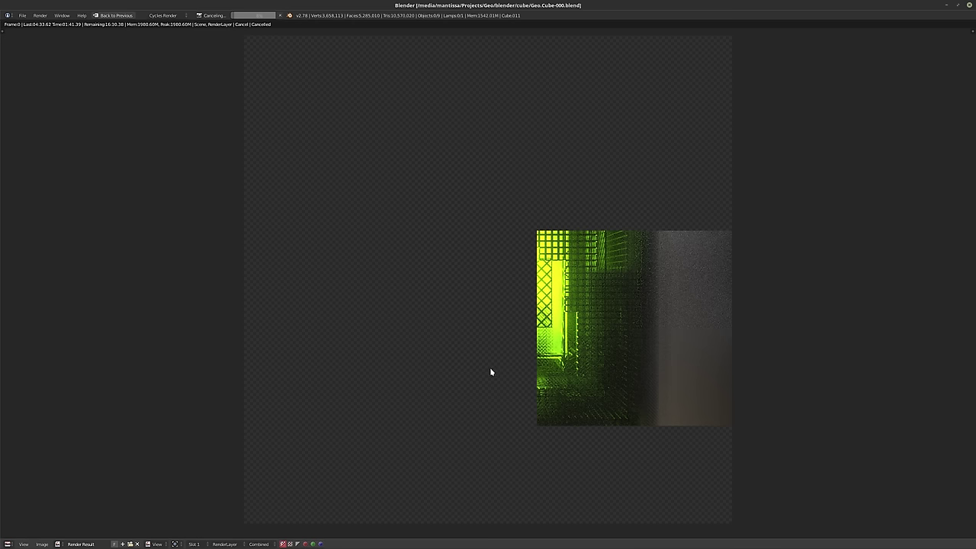
key("Escape")
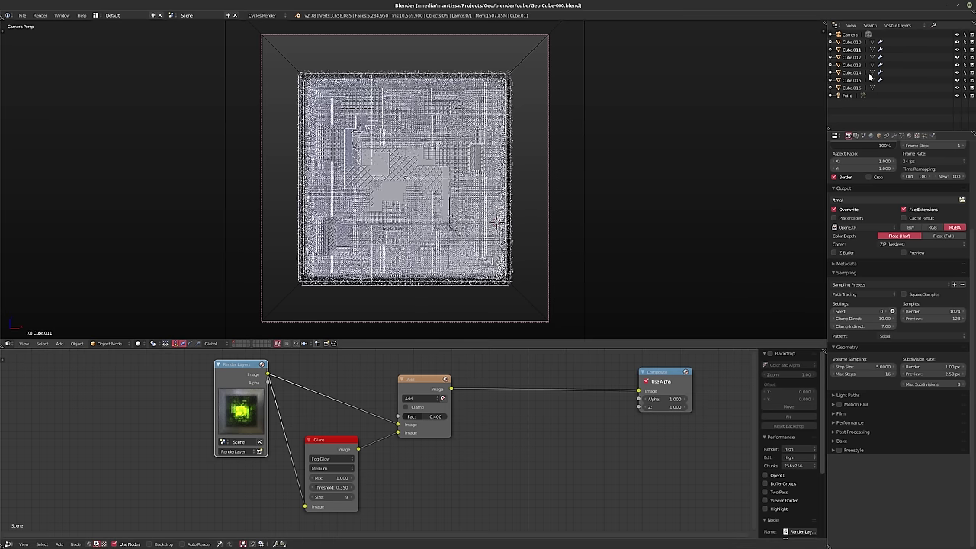
Show the shader nodes of Material.001 in the node editor and preview the scene in rendered shading
left_click(103, 542)
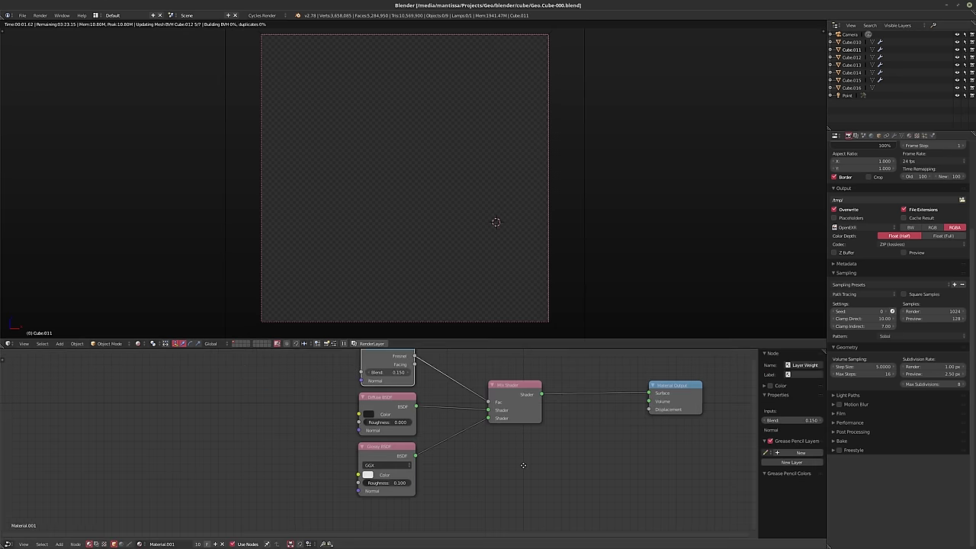
middle_click_drag(523, 465, 500, 491)
middle_click_drag(236, 475, 343, 448)
middle_click_drag(546, 463, 377, 469)
Add a Noise Texture node below the Mix Shader node of Material.001
key("shift+a")
mouse_move(454, 473)
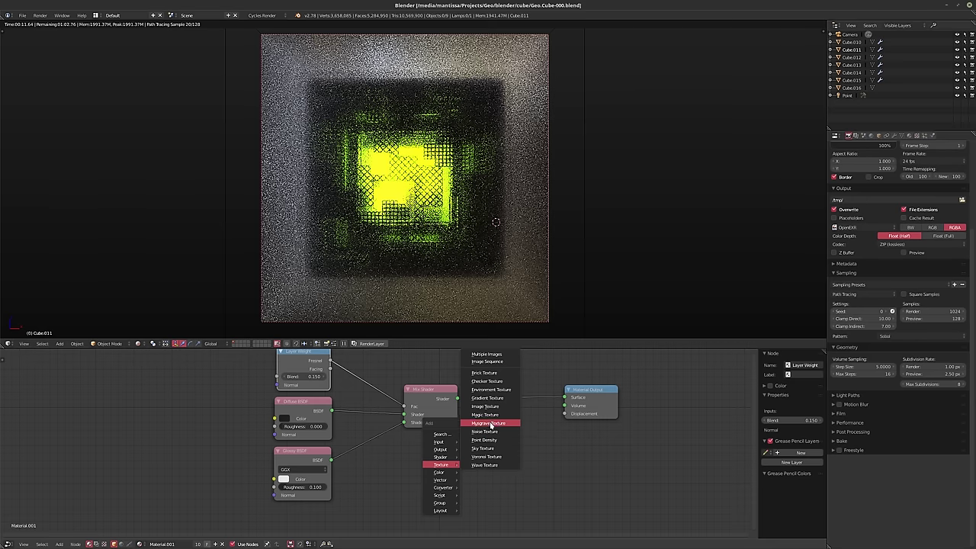
left_click(484, 431)
left_click(410, 456)
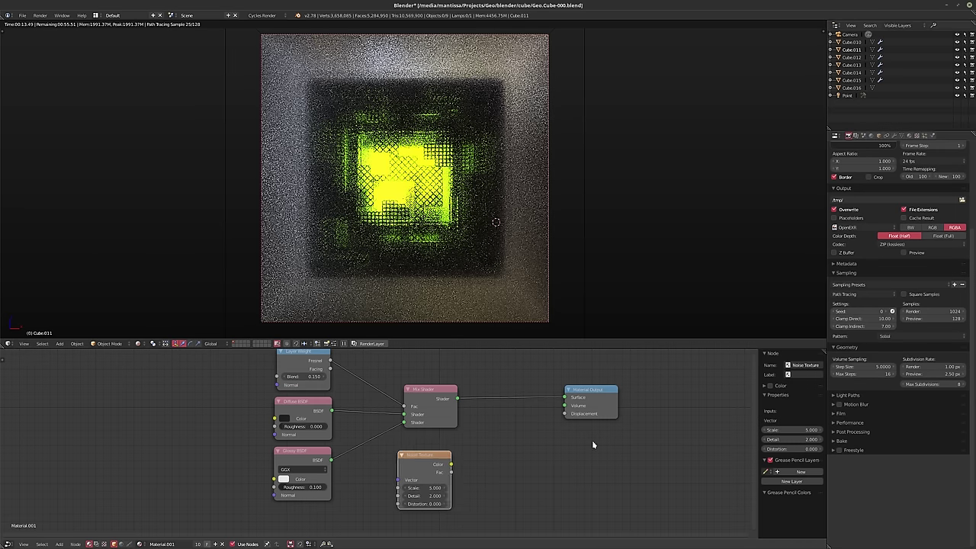
Add a Volume Absorption node, feed the Noise Texture's color into it and connect its output to the Material Output's Volume input
middle_click_drag(593, 441, 499, 449)
left_click_drag(495, 411, 537, 414)
key("shift+a")
mouse_move(403, 472)
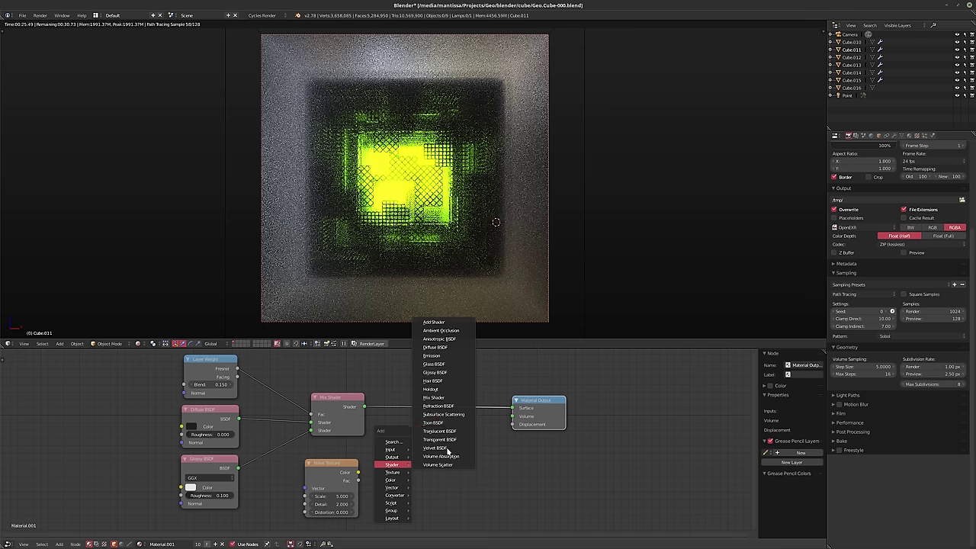
left_click(441, 456)
left_click(365, 476)
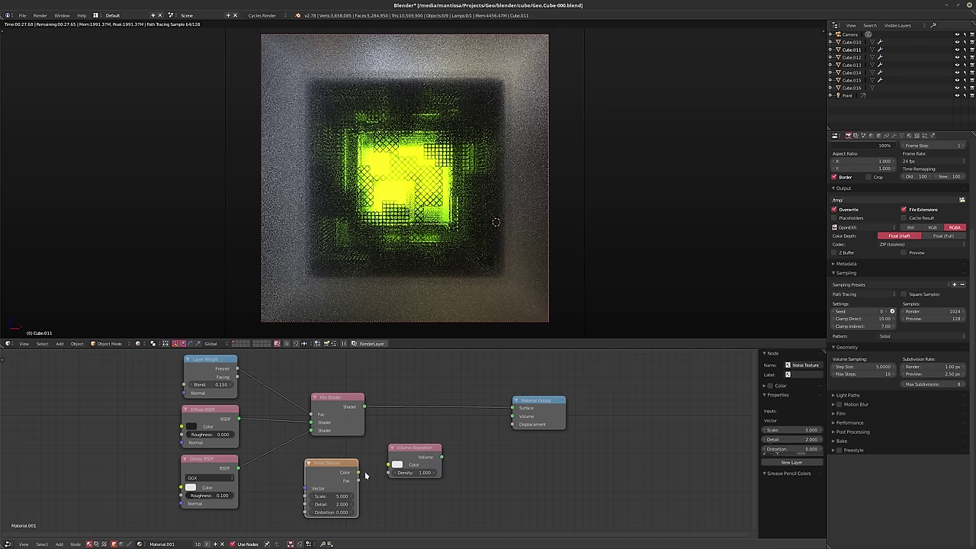
left_click_drag(358, 473, 509, 418)
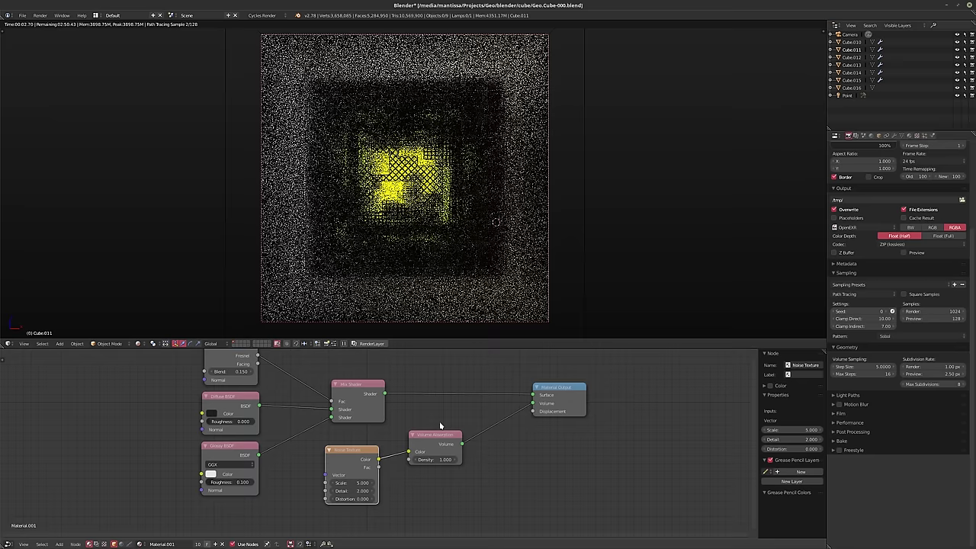
Delete the Noise Texture and Volume Absorption nodes from Material.001
scroll(431, 425, "up", 2)
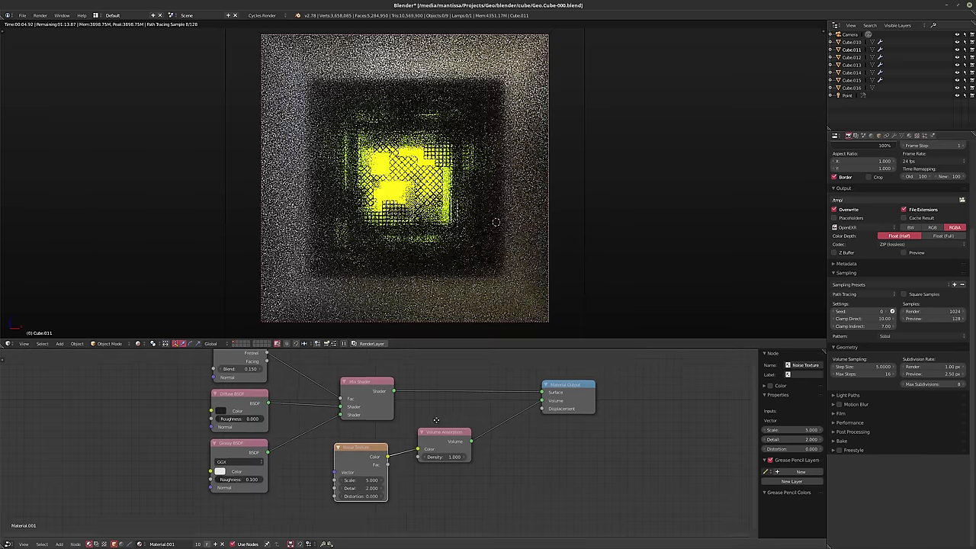
middle_click_drag(427, 424, 360, 429)
scroll(399, 438, "up", 1)
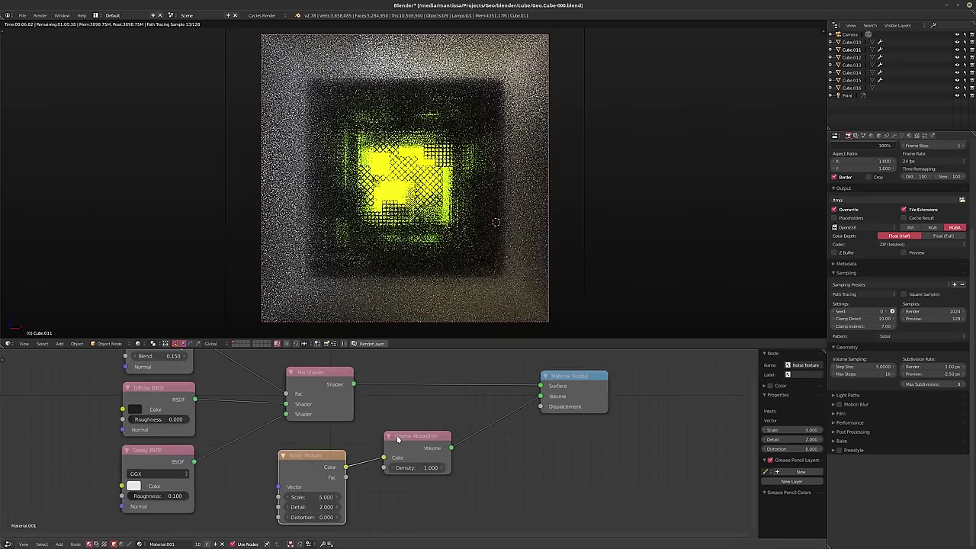
left_click(423, 449)
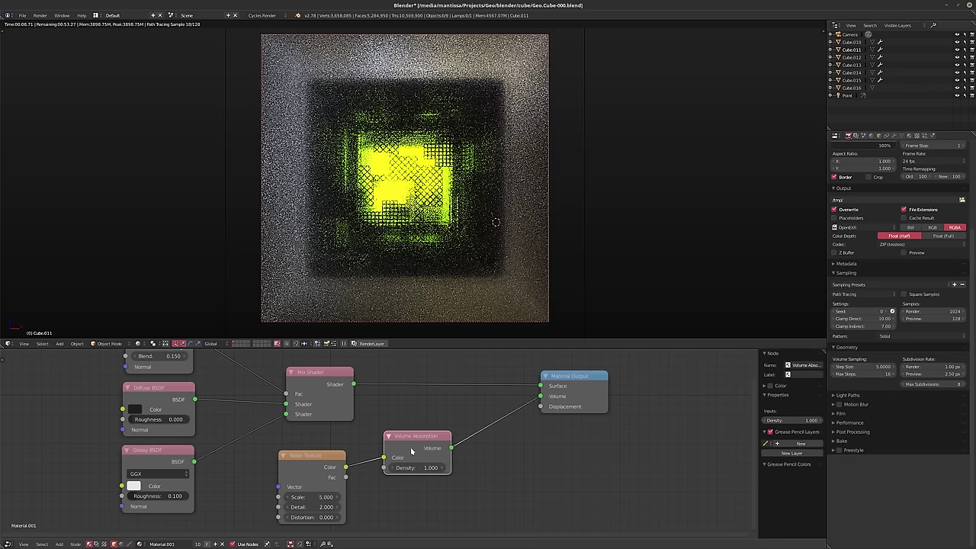
left_click(305, 469, "shift")
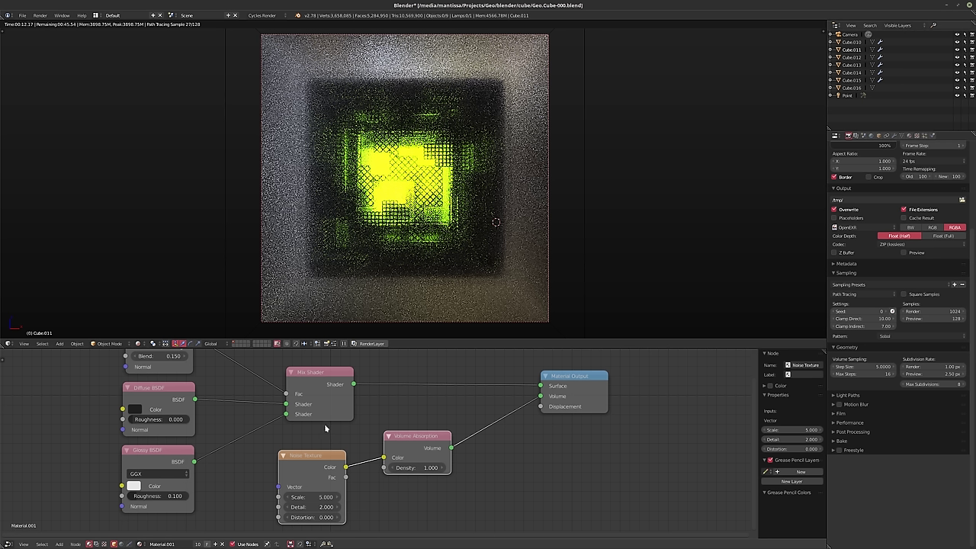
key("x")
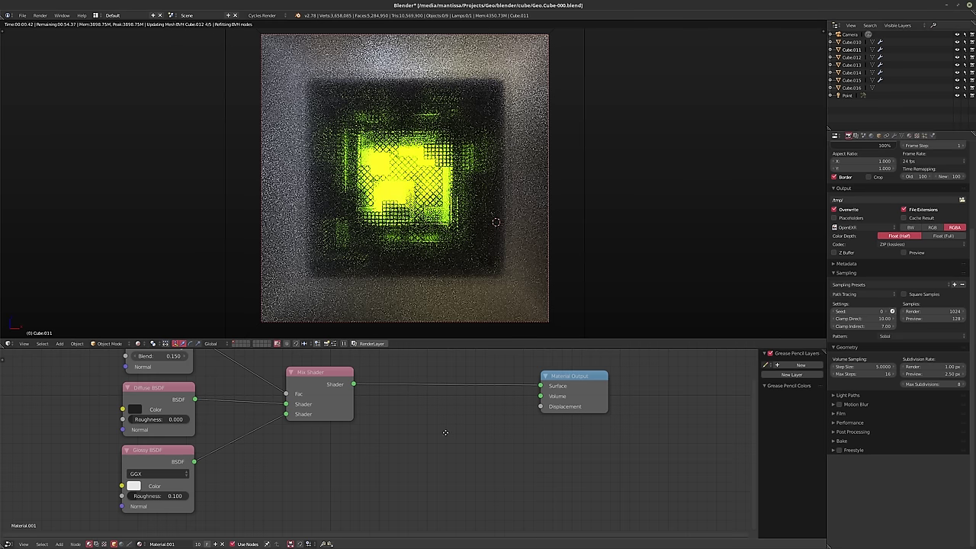
key("Home")
middle_click_drag(428, 434, 384, 448)
scroll(400, 443, "down", 2)
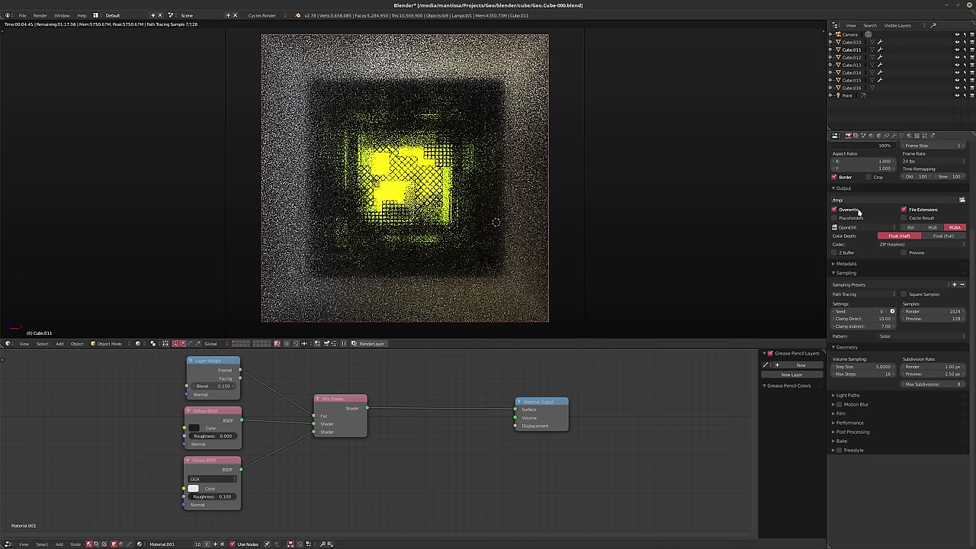
Set the Thickness of Cube.011's second Wireframe modifier, Wireframe.001, to 0.001
left_click(852, 57)
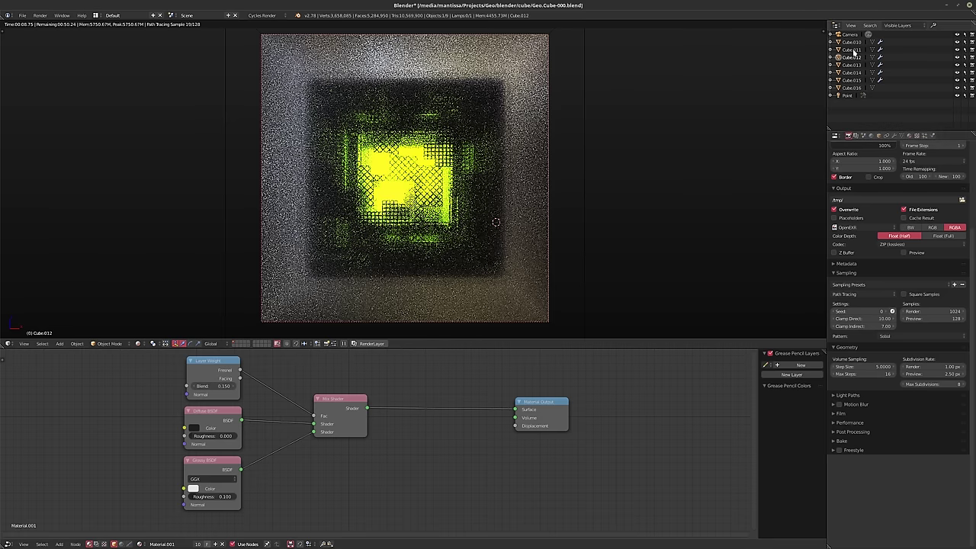
left_click(852, 49)
left_click(894, 135)
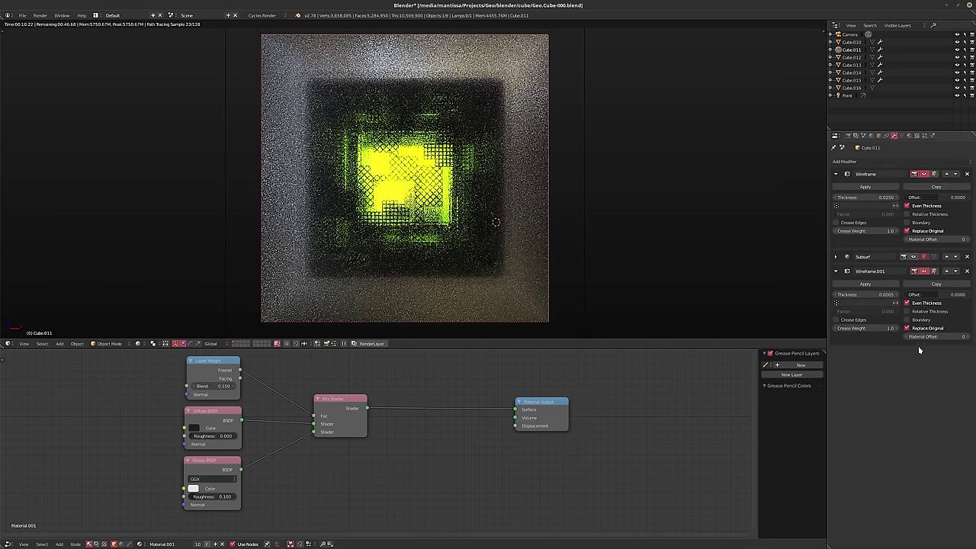
left_click(878, 294)
key("BackSpace")
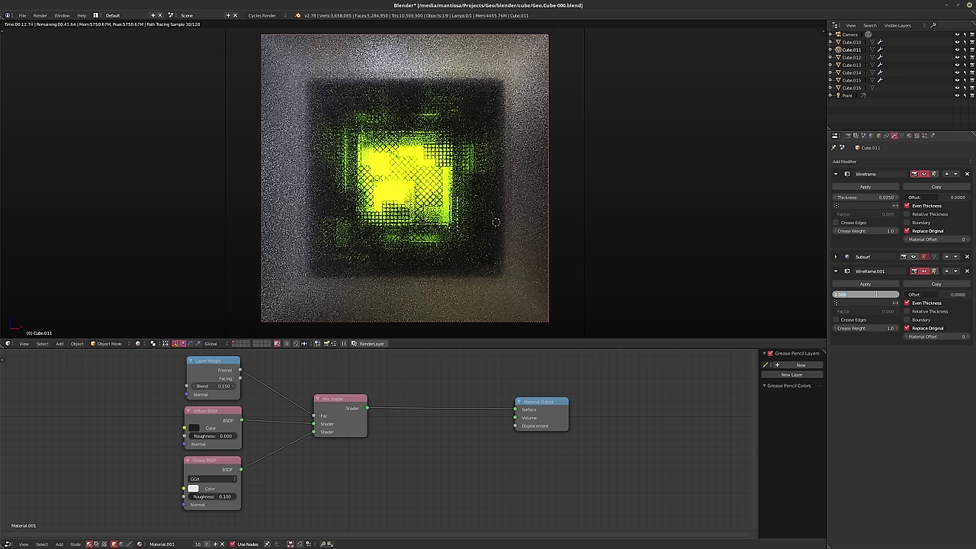
type("1")
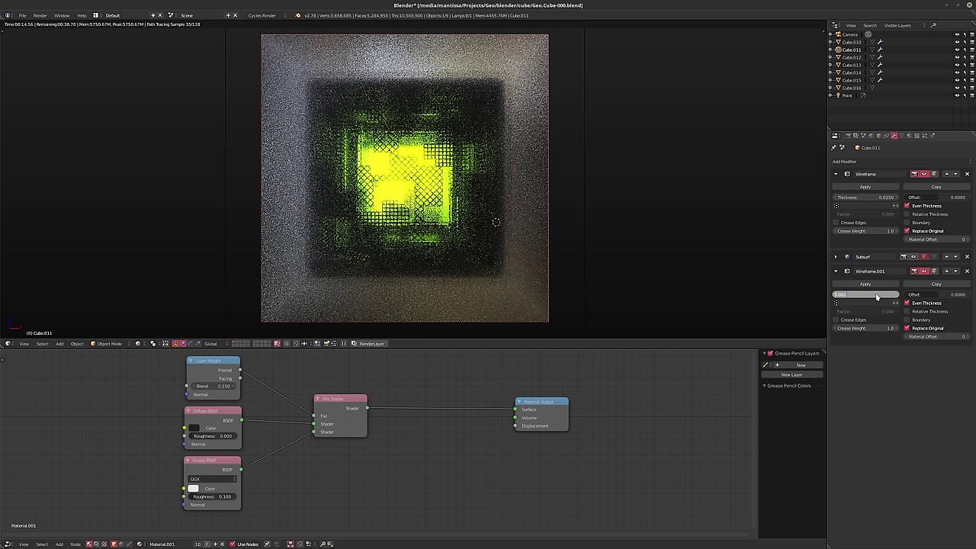
key("Return")
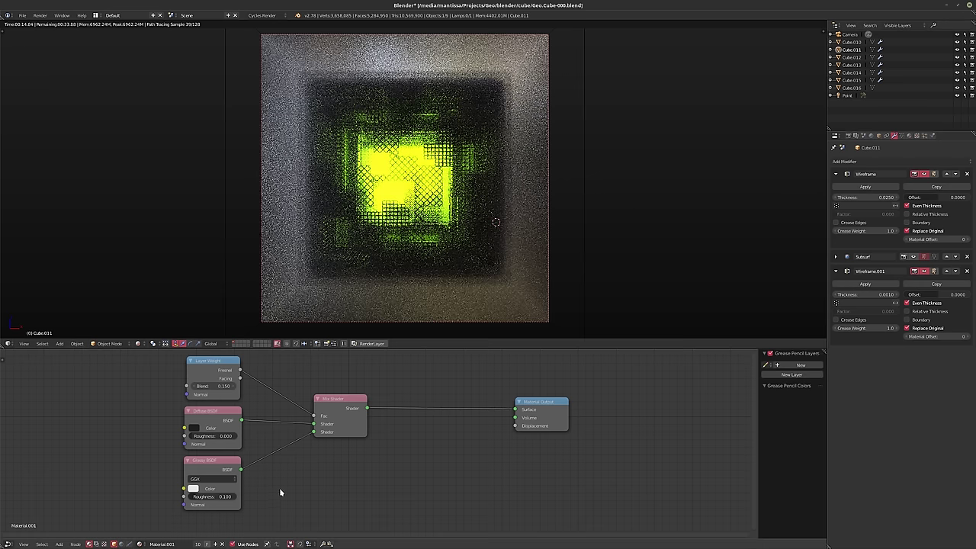
Leave the rendered preview for solid shading and view the cubes from the right side in orthographic projection
left_click(847, 135)
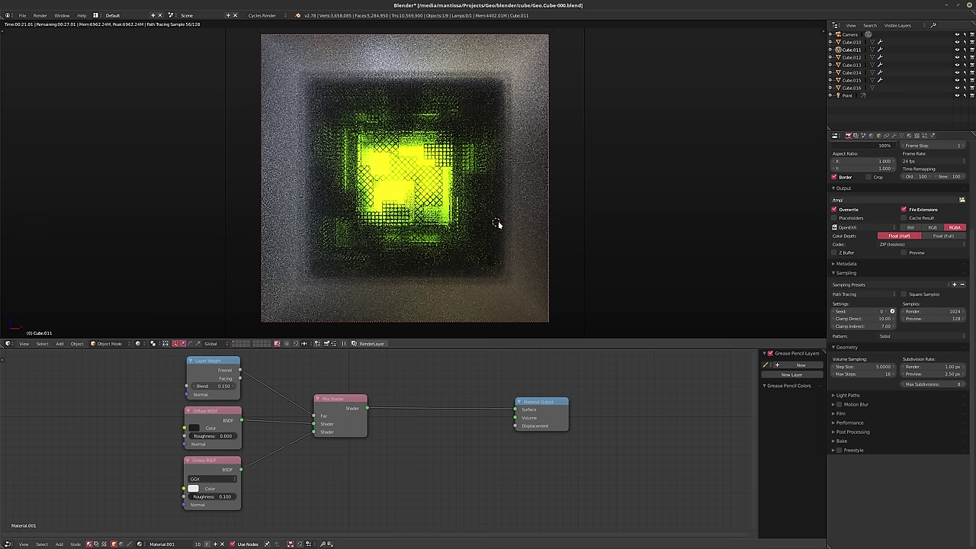
left_click(532, 266)
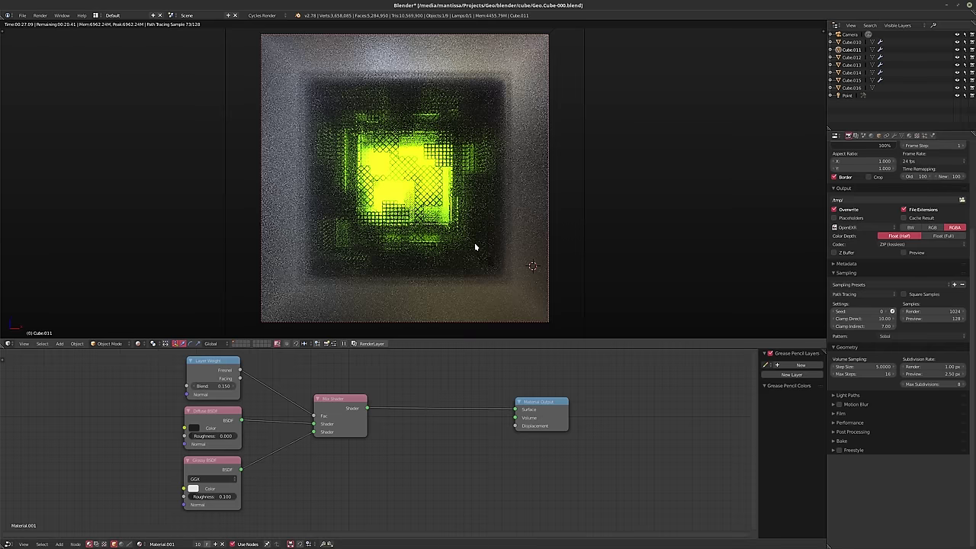
key("shift+z")
middle_click_drag(472, 234, 381, 242)
scroll(457, 244, "down", 5)
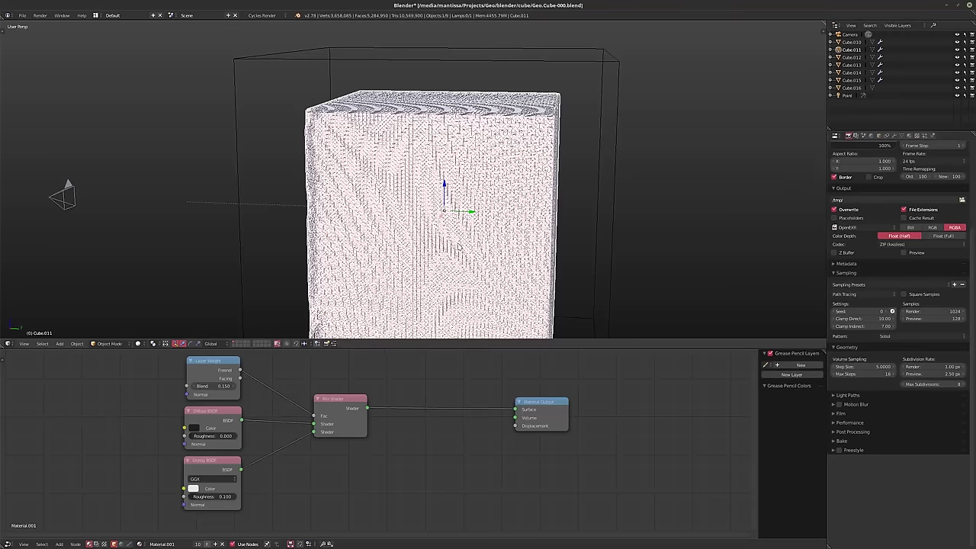
key("KP_1")
key("KP_5")
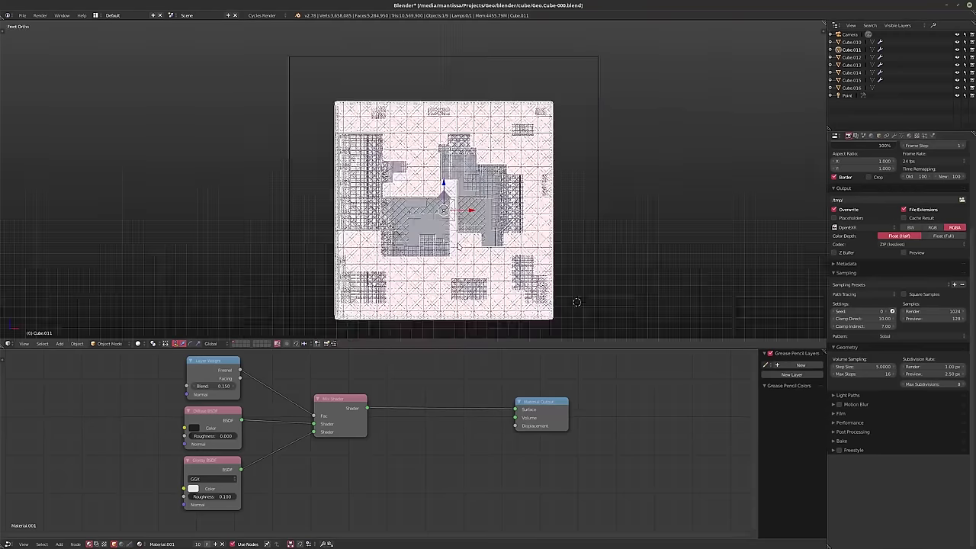
key("KP_3")
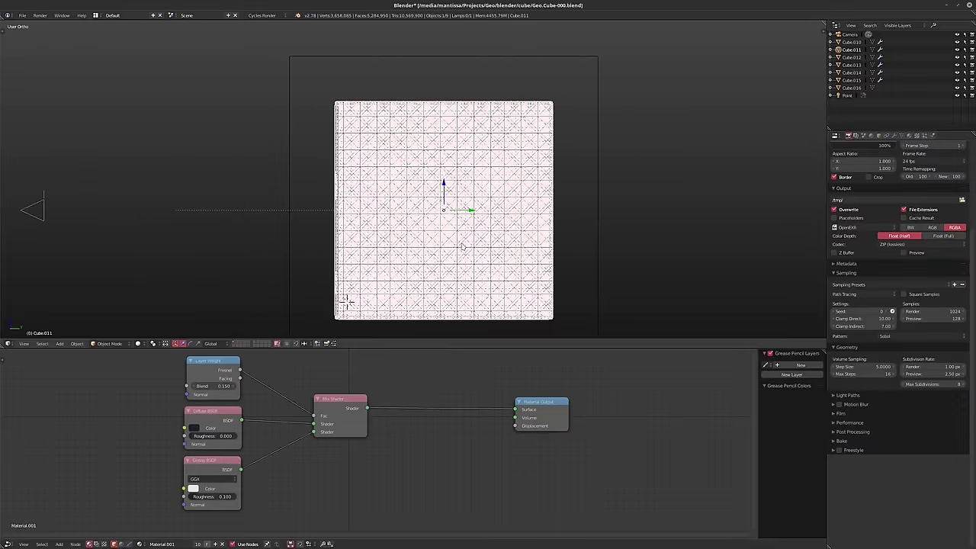
Make Cube.011 the active object and show its modifier stack
left_click(853, 42)
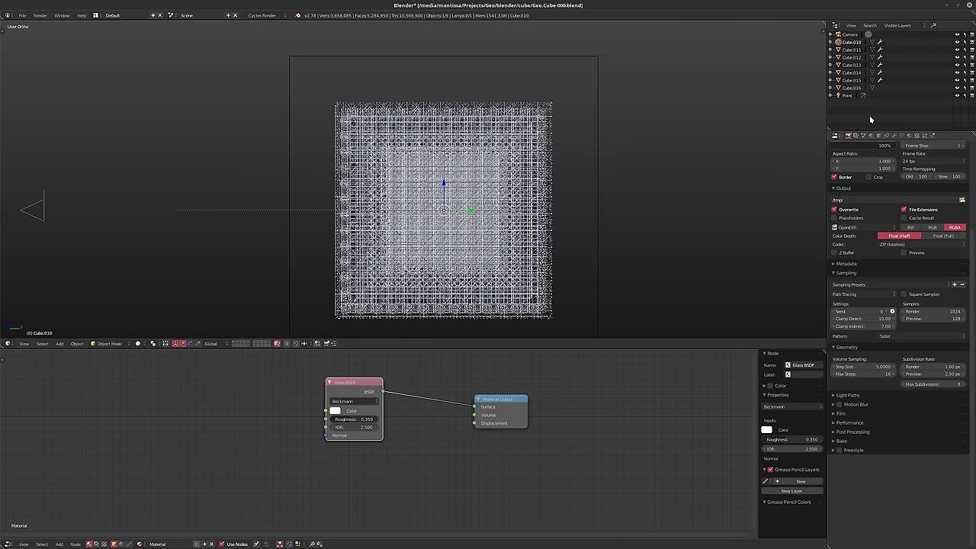
left_click(850, 50)
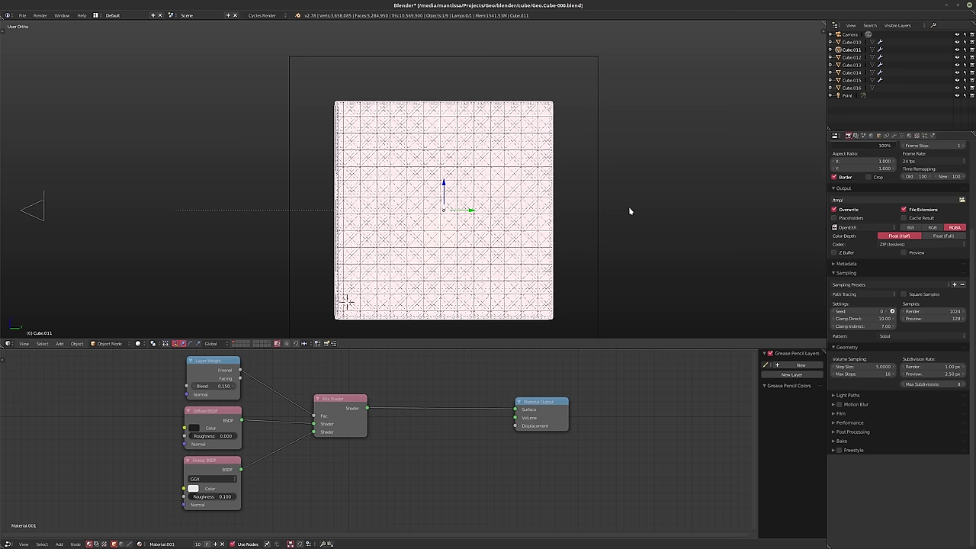
key("b")
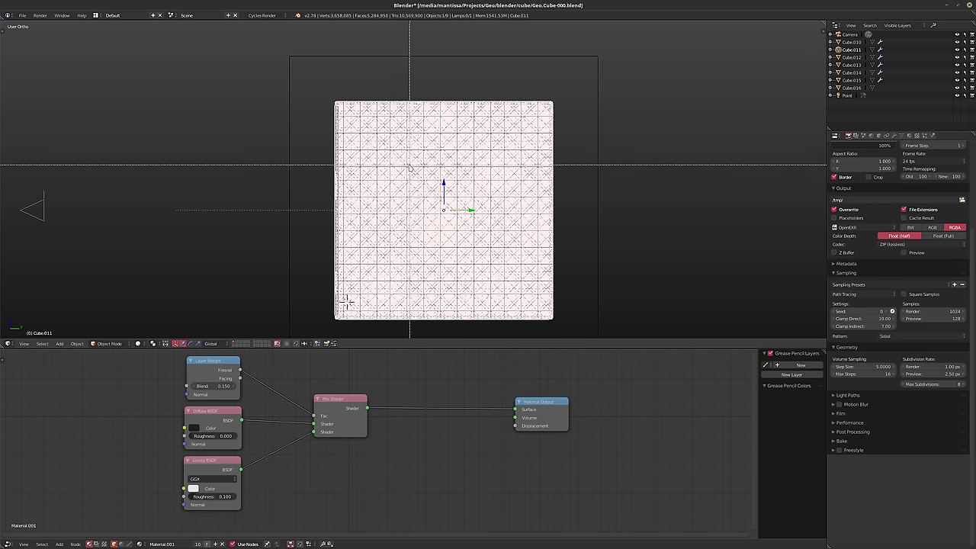
left_click_drag(418, 163, 407, 154)
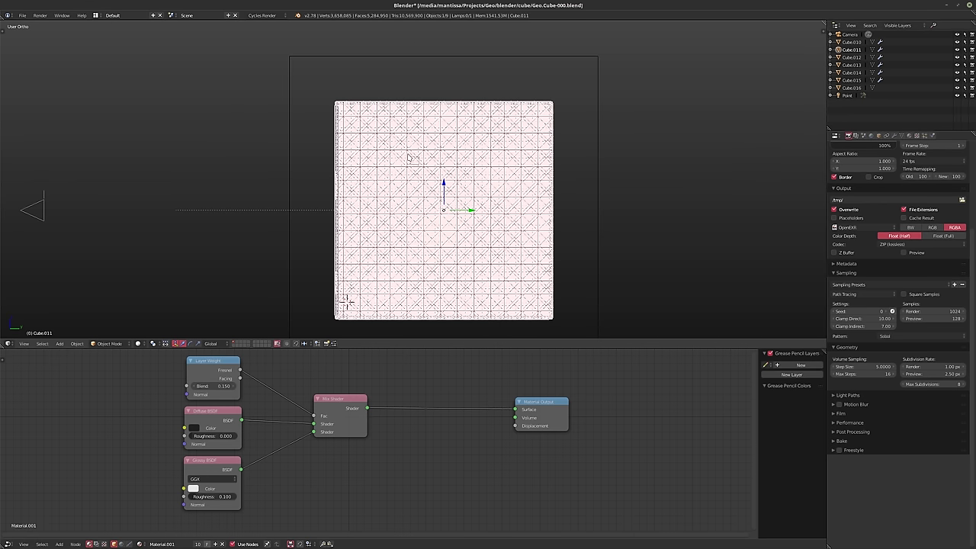
left_click(895, 136)
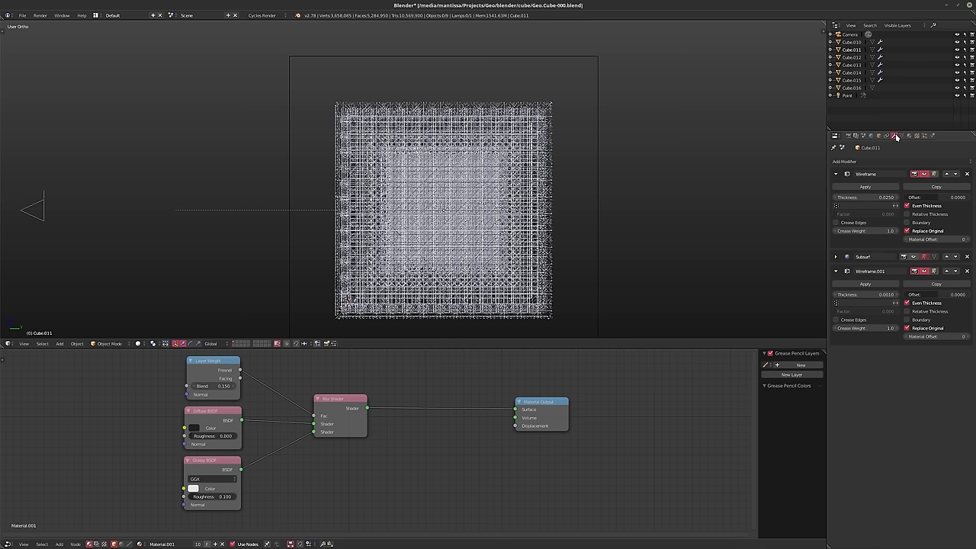
middle_click_drag(548, 199, 523, 200, "shift")
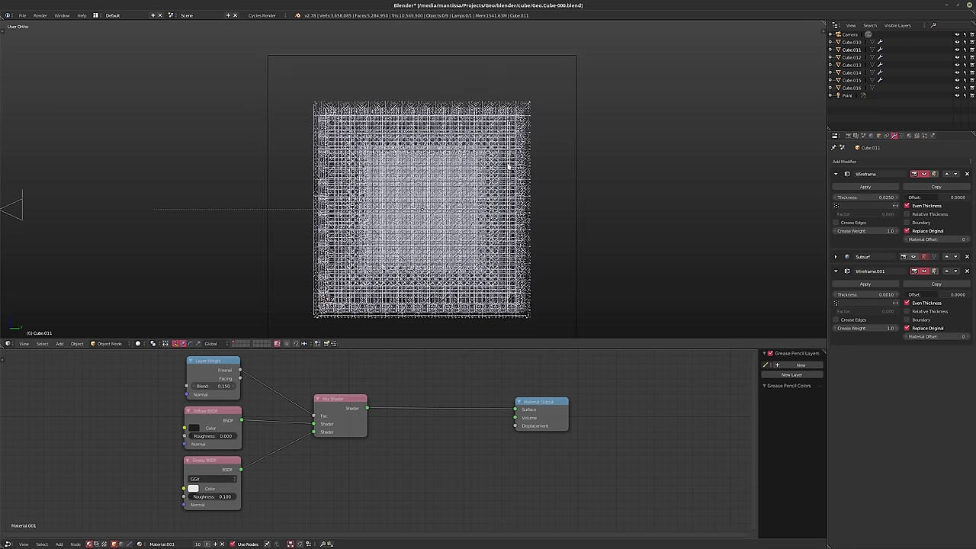
middle_click_drag(444, 180, 455, 176, "shift")
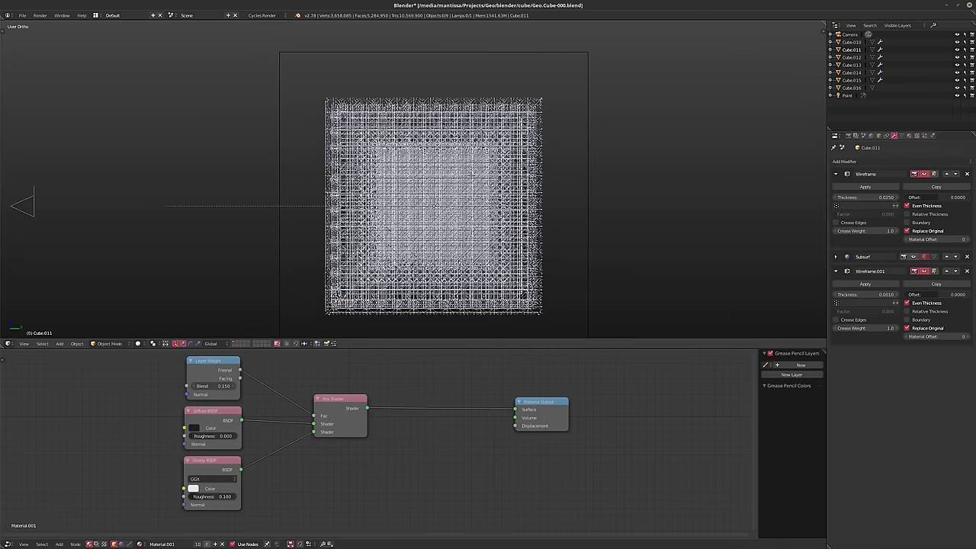
In Edit Mode, delete several overlapping rectangular patches of faces from the right side of Cube.011's mesh
key("Tab")
key("b")
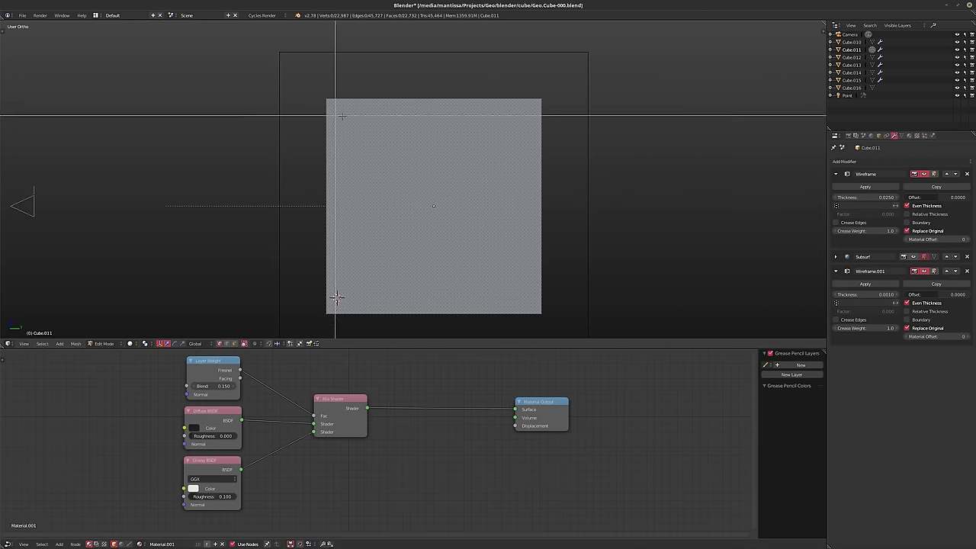
left_click_drag(340, 99, 414, 187)
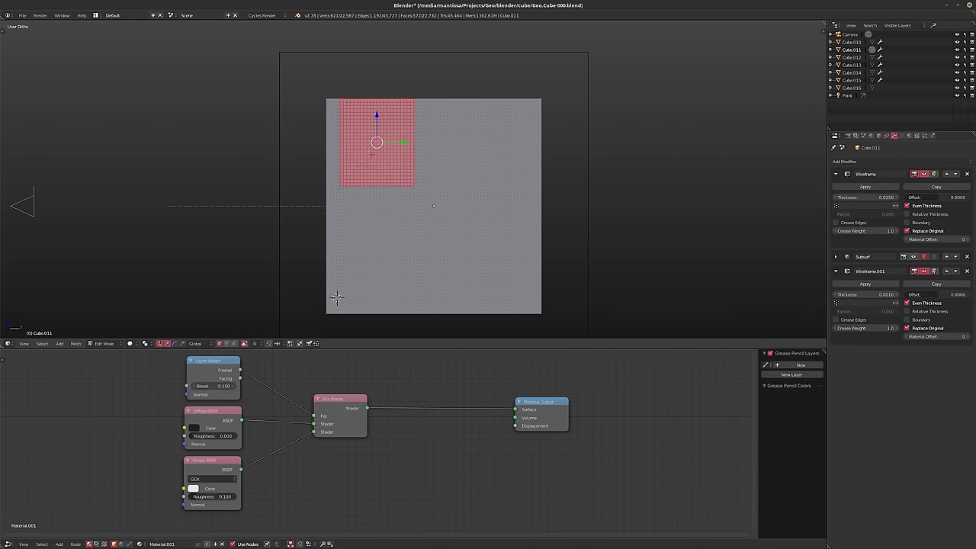
key("b")
left_click_drag(373, 158, 434, 208)
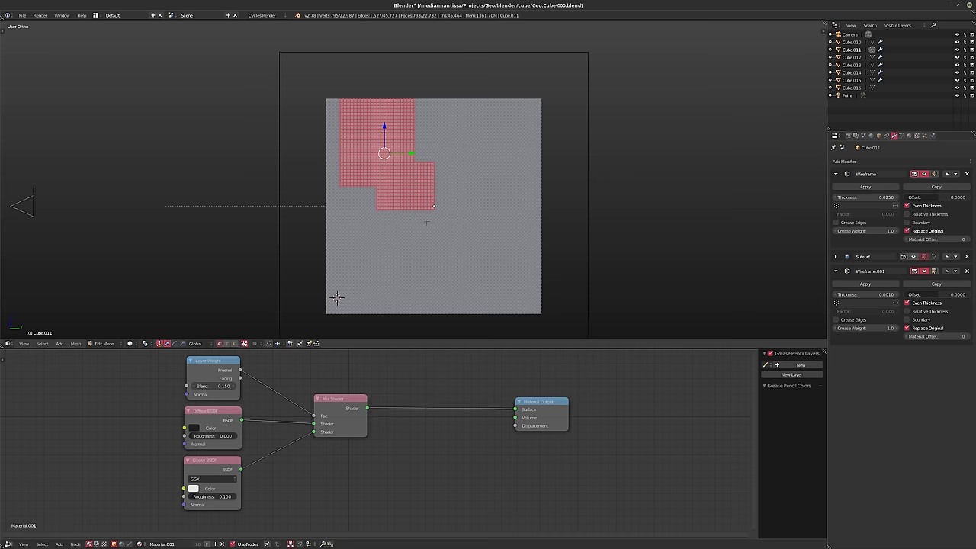
key("b")
left_click_drag(354, 175, 483, 285)
key("b")
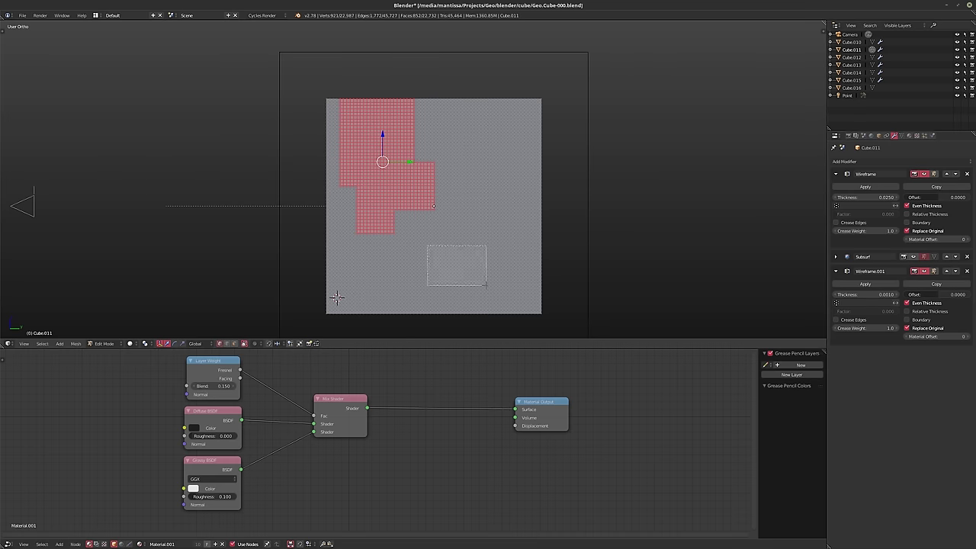
key("b")
left_click_drag(495, 241, 567, 300)
key("b")
left_click_drag(474, 227, 521, 312)
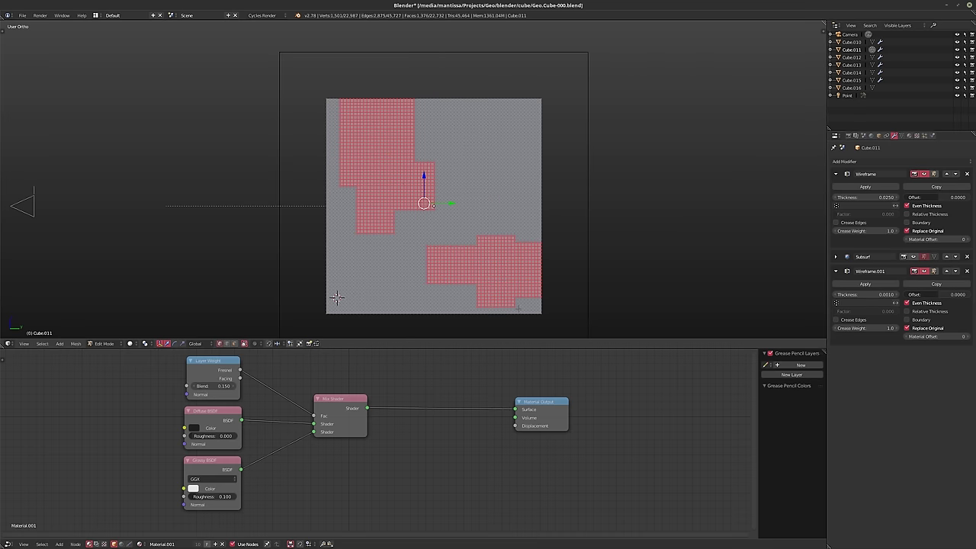
key("b")
left_click_drag(500, 180, 581, 259)
key("b")
left_click_drag(508, 124, 569, 191)
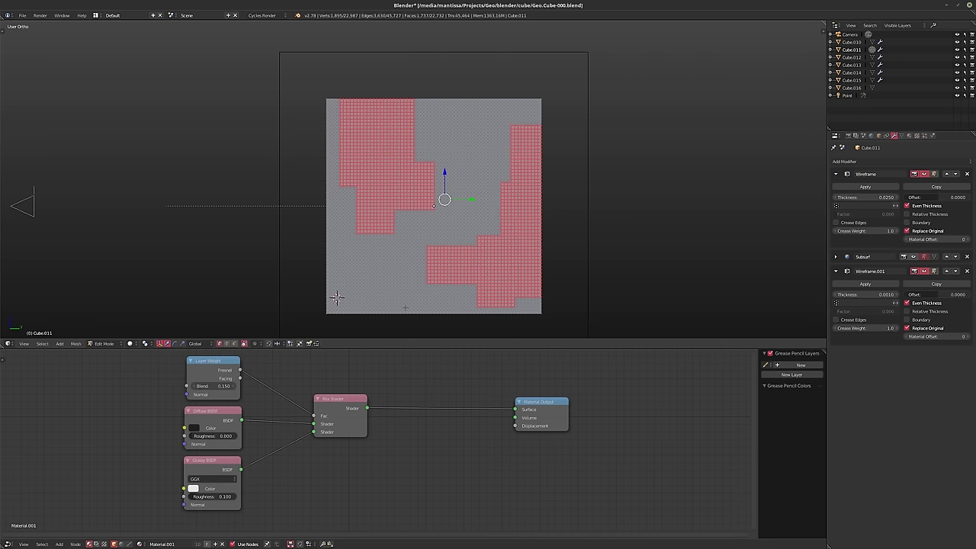
key("b")
left_click_drag(302, 292, 414, 326)
key("b")
left_click_drag(313, 260, 401, 325)
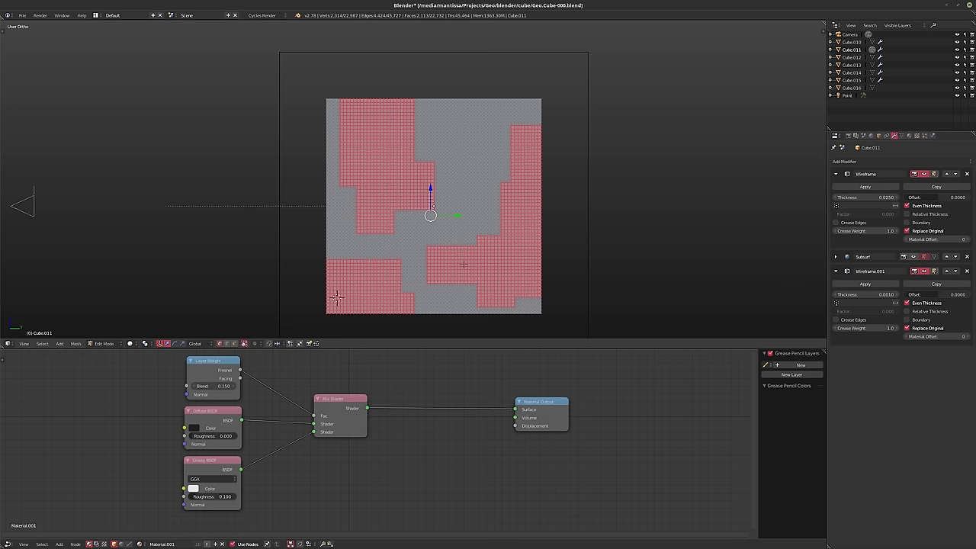
key("x")
left_click(463, 266)
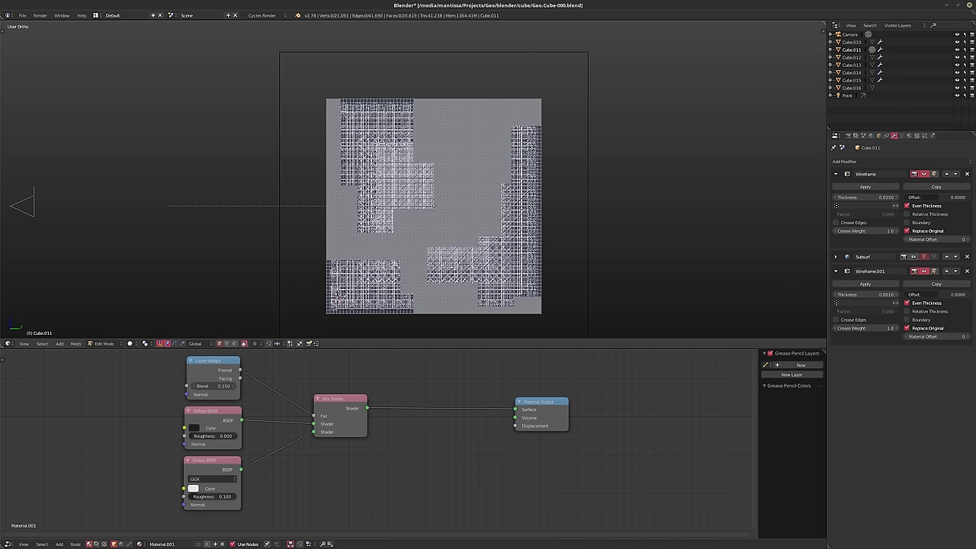
Delete irregular blocky patches of faces from the back side of Cube.011's mesh
key("KP_6")
key("KP_6")
key("KP_6")
key("KP_6")
key("KP_6")
key("KP_6")
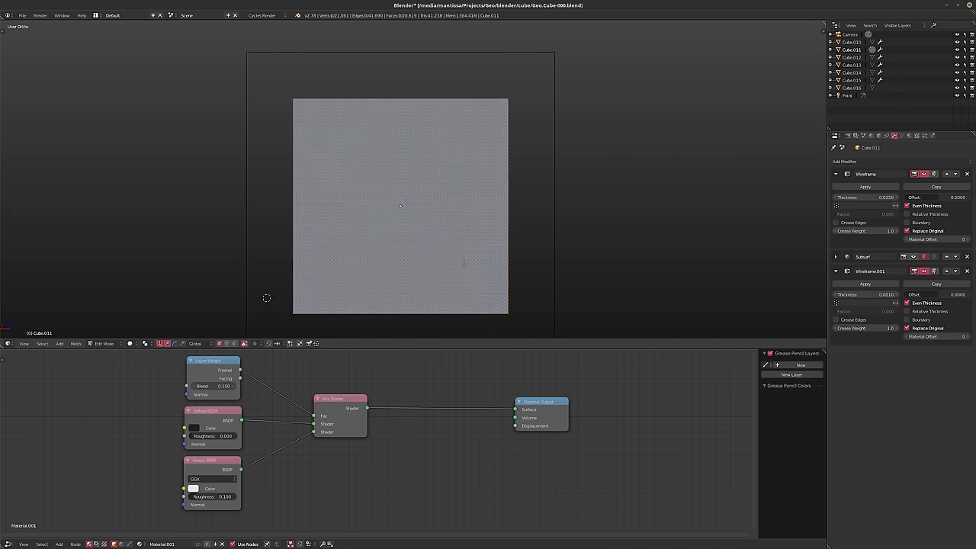
key("b")
left_click_drag(294, 307, 364, 242)
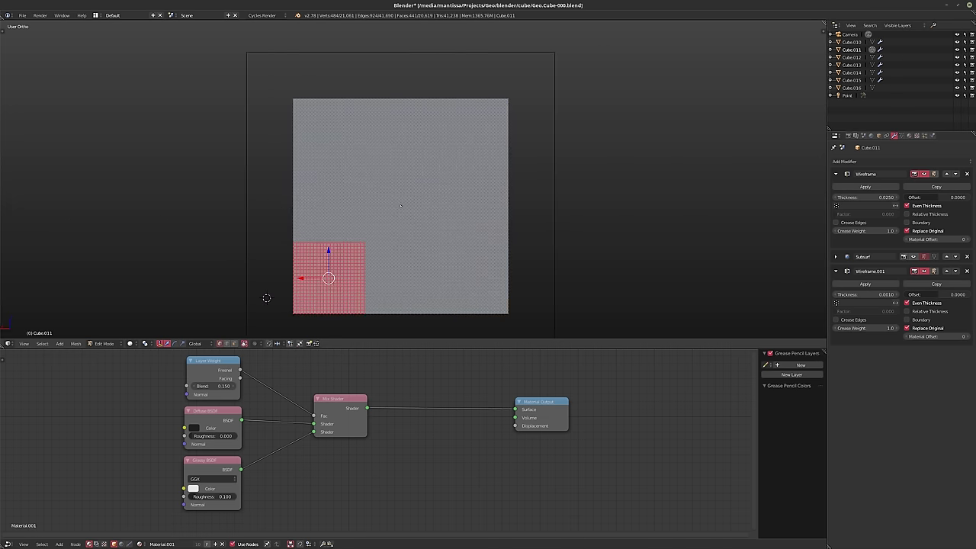
left_click(357, 243)
left_click(215, 237)
key("b")
left_click_drag(364, 256, 421, 306)
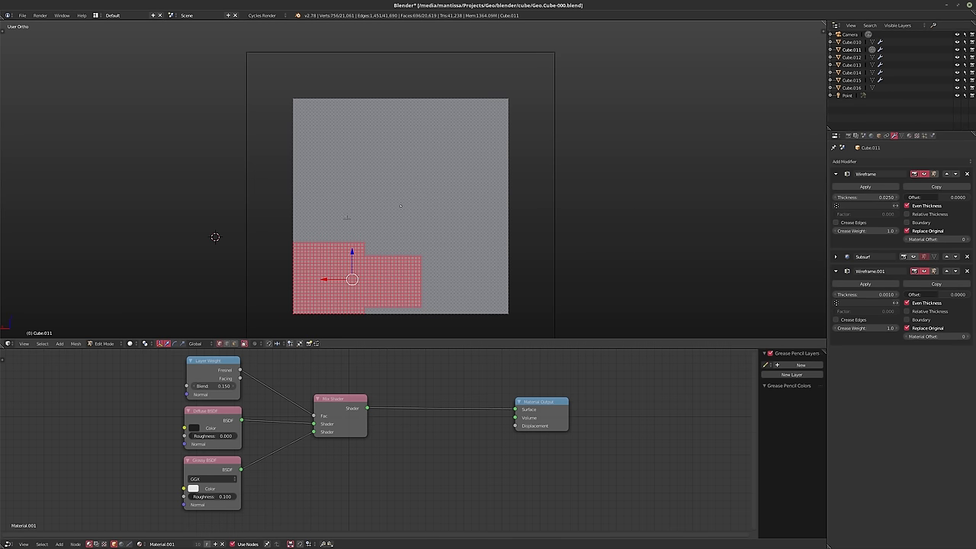
key("b")
left_click_drag(354, 232, 417, 275)
key("b")
left_click_drag(363, 178, 411, 226)
key("b")
left_click_drag(366, 162, 384, 180)
key("b")
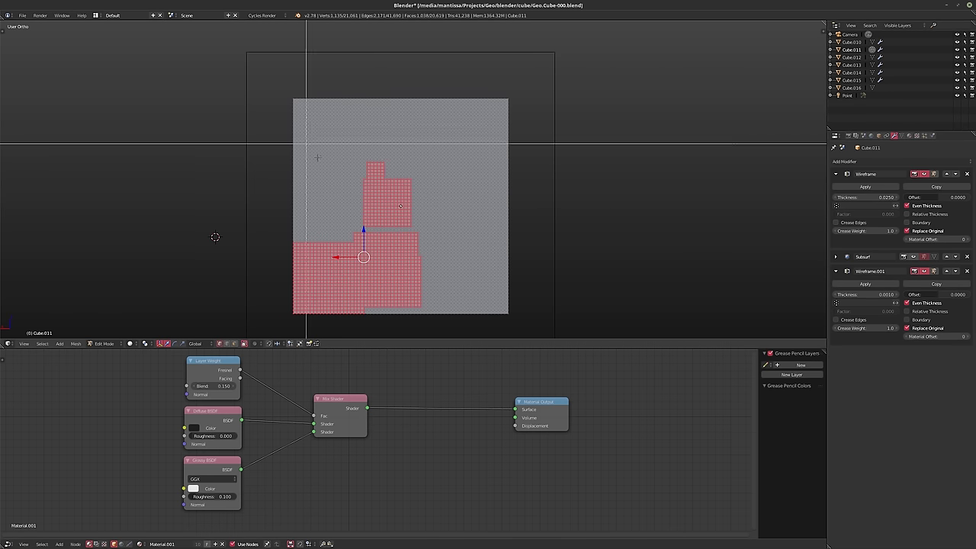
left_click_drag(306, 145, 334, 209)
key("b")
key("b")
key("b")
left_click_drag(328, 106, 401, 136)
key("b")
key("b")
left_click_drag(348, 87, 426, 91)
key("b")
key("b")
left_click_drag(483, 141, 552, 219)
key("b")
left_click_drag(447, 201, 484, 256)
key("b")
left_click_drag(395, 196, 457, 223)
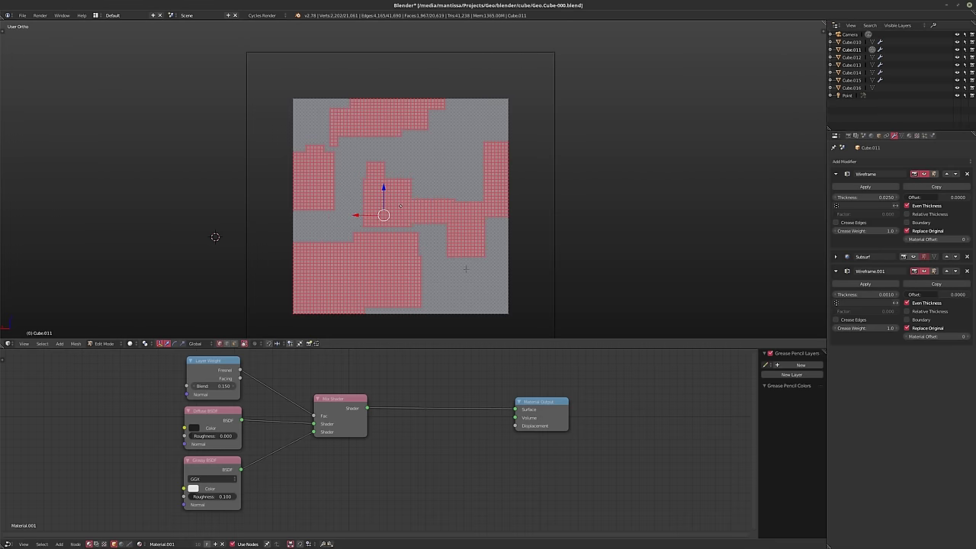
key("b")
key("Escape")
right_click(468, 283)
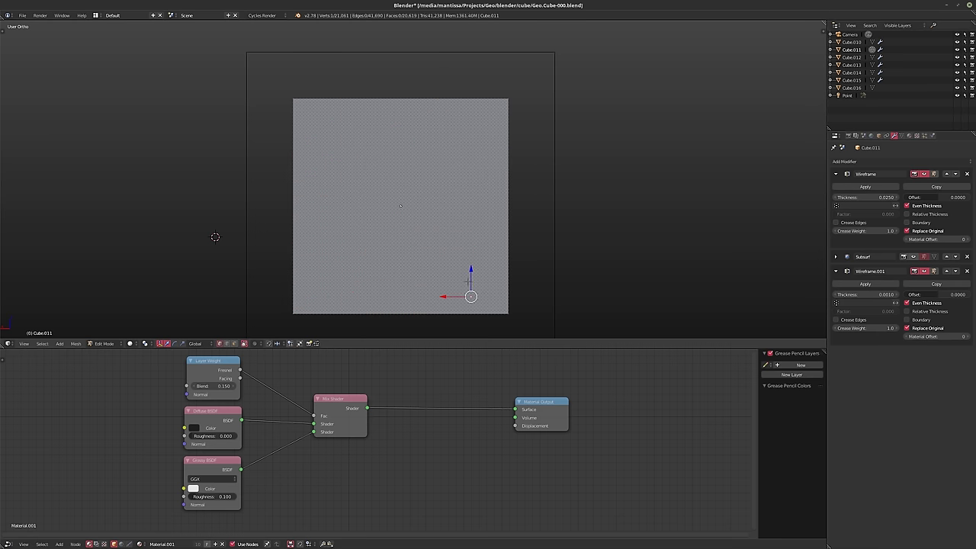
key("ctrl+z")
key("x")
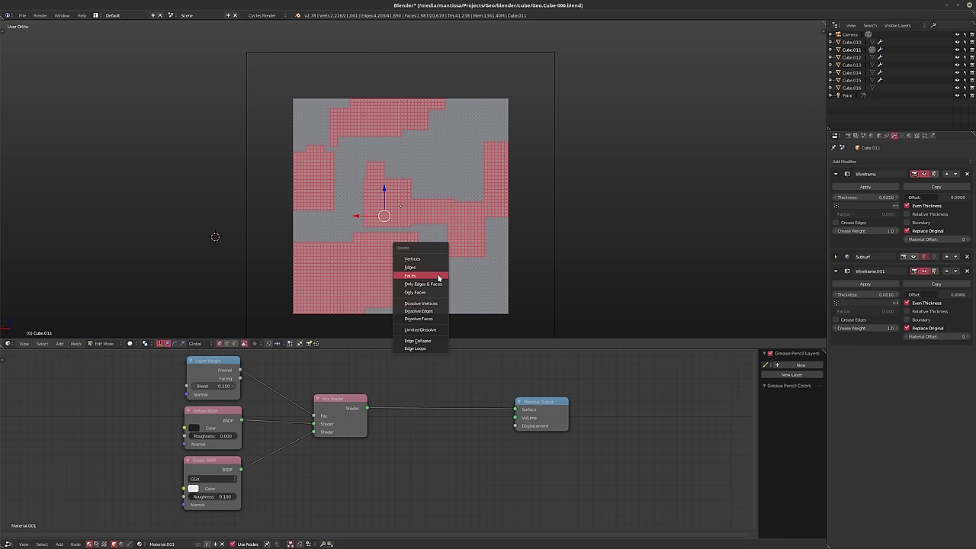
left_click(436, 274)
Orbit the view by 90 degrees to face the left side of Cube.011
key("KP_6")
key("KP_6")
key("KP_6")
key("KP_6")
key("KP_6")
key("KP_6")
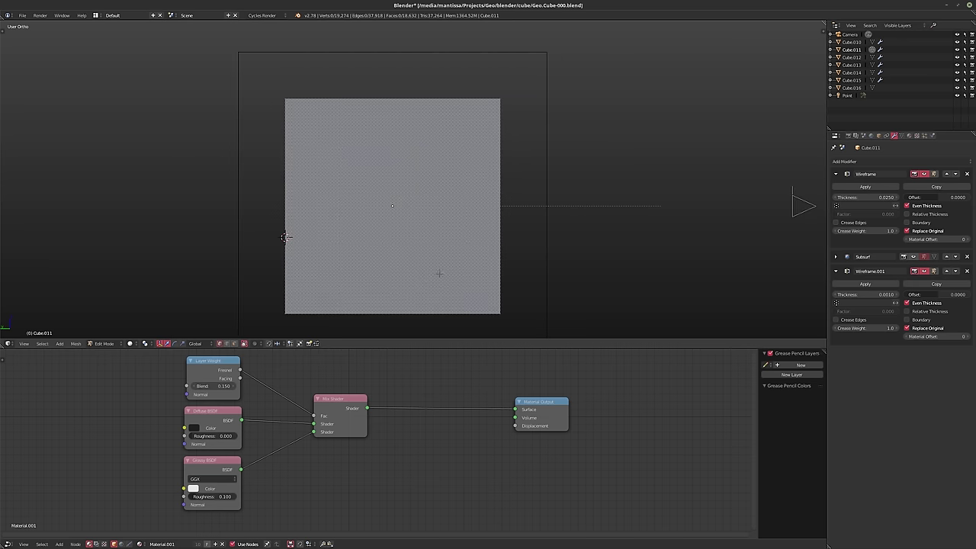
key("c")
mouse_move(342, 153)
left_mouse_down()
mouse_move(329, 200)
mouse_move(328, 243)
mouse_move(338, 252)
left_mouse_up()
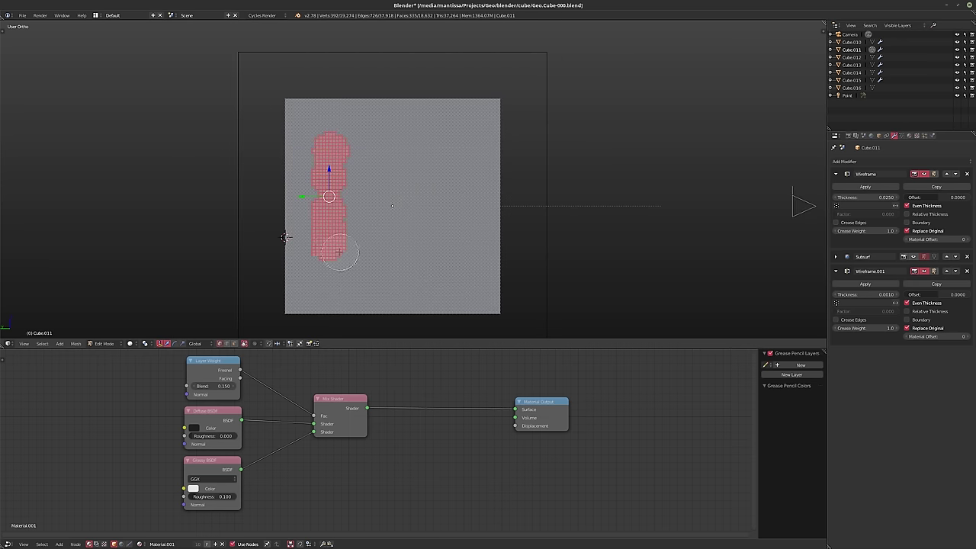
key("Escape")
key("a")
Delete irregular clusters of overlapping rectangular face patches from the left side of Cube.011's mesh, including small patches along its lower edge
key("b")
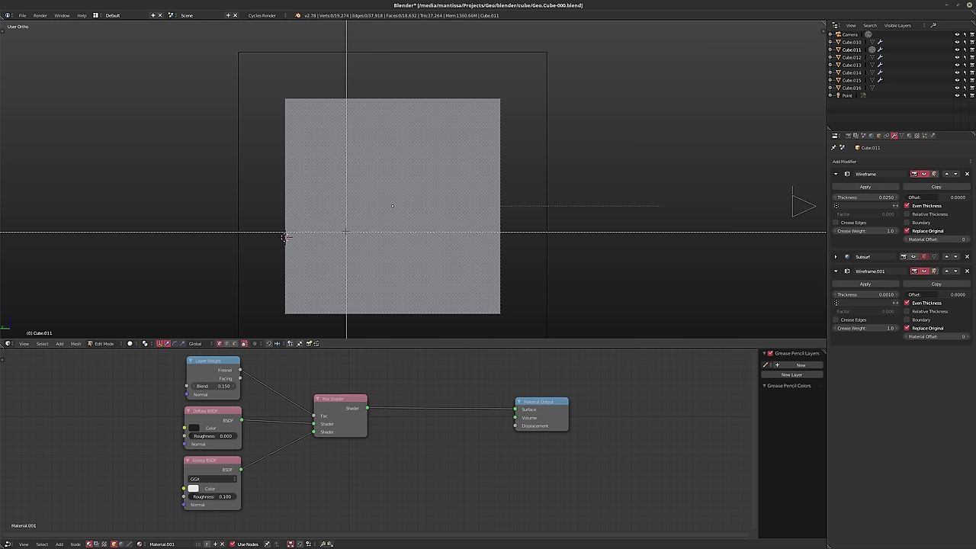
left_click_drag(270, 121, 327, 212)
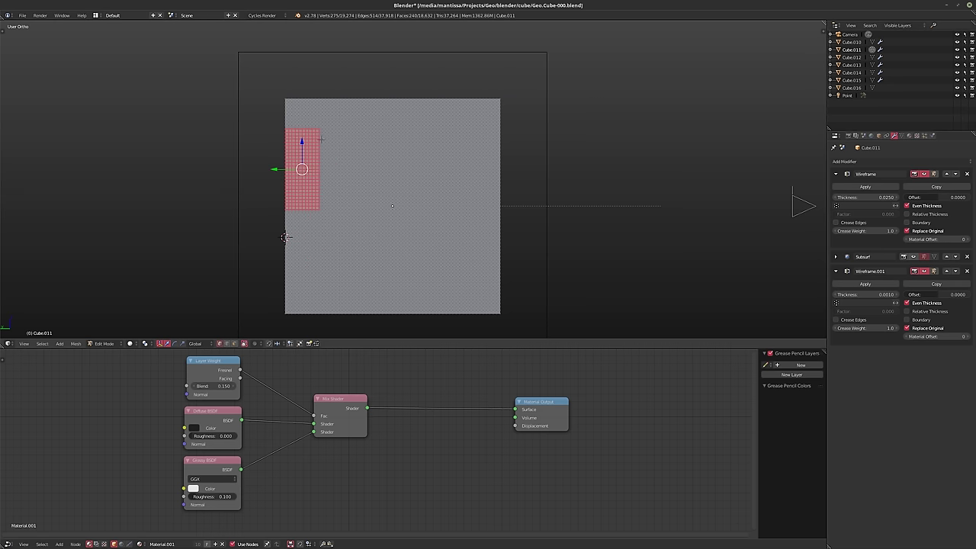
key("b")
left_click_drag(315, 186, 373, 281)
key("b")
left_click_drag(378, 107, 461, 184)
key("b")
left_click_drag(409, 105, 503, 146)
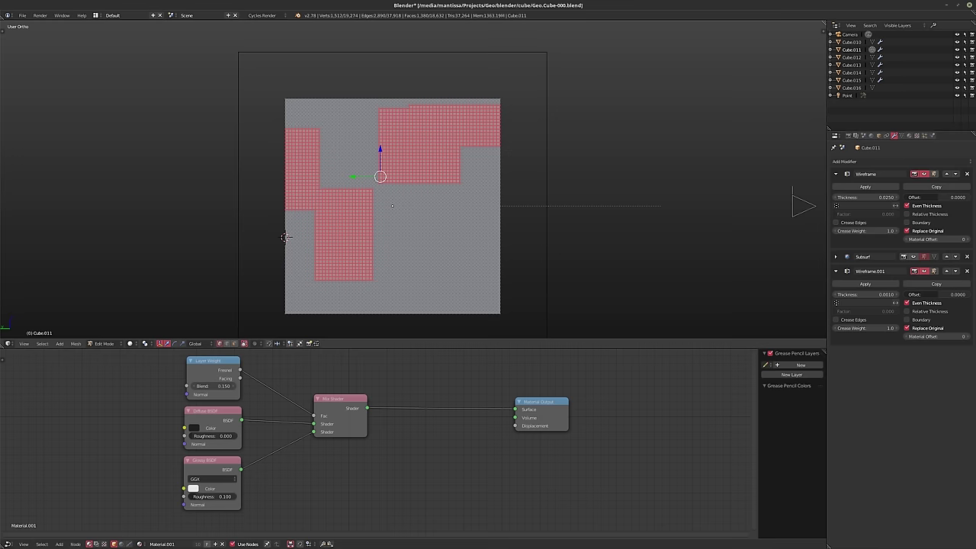
key("b")
mouse_move(452, 100)
left_mouse_down()
mouse_move(515, 122)
mouse_move(457, 96)
left_mouse_up()
key("b")
left_click_drag(450, 174, 503, 251)
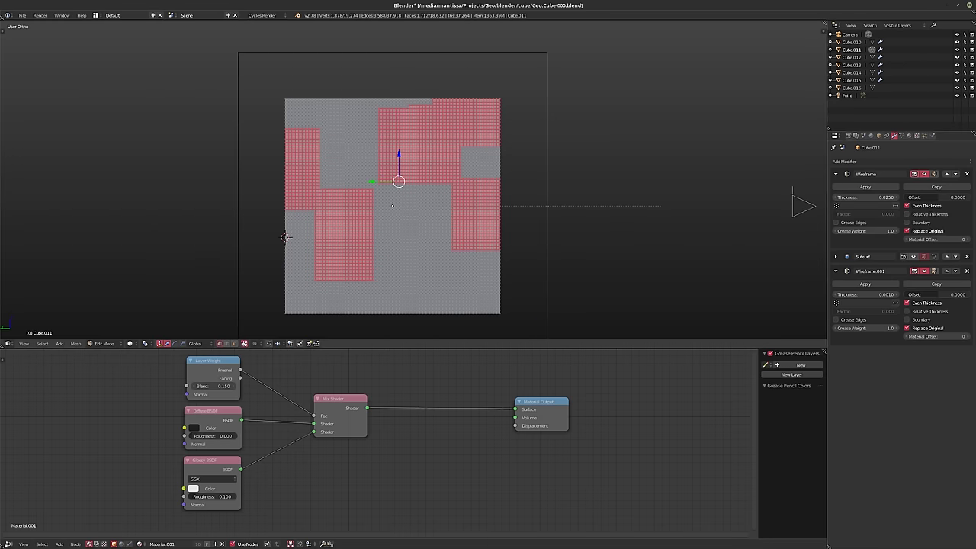
key("b")
left_click_drag(428, 218, 375, 330)
key("b")
key("b")
key("b")
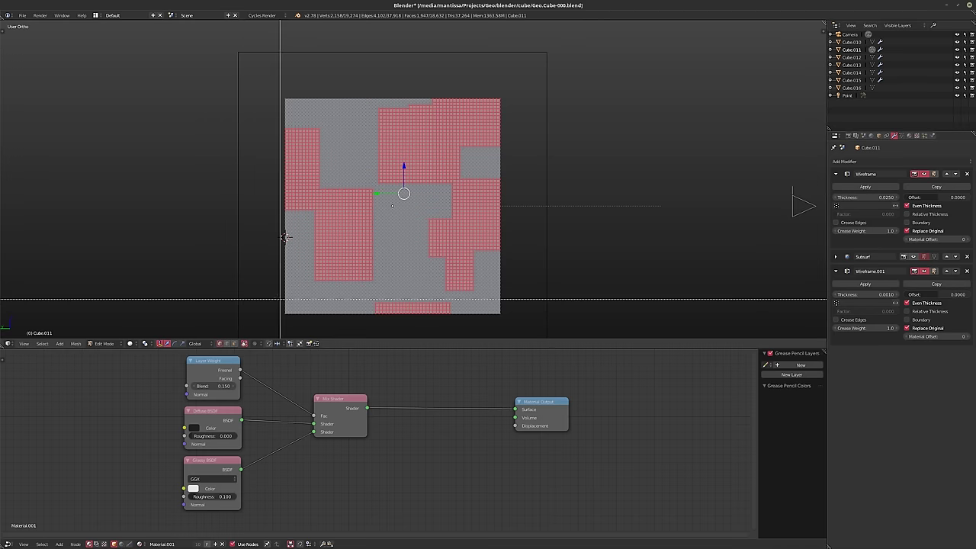
left_click_drag(330, 303, 286, 316)
key("b")
left_click_drag(284, 281, 306, 314)
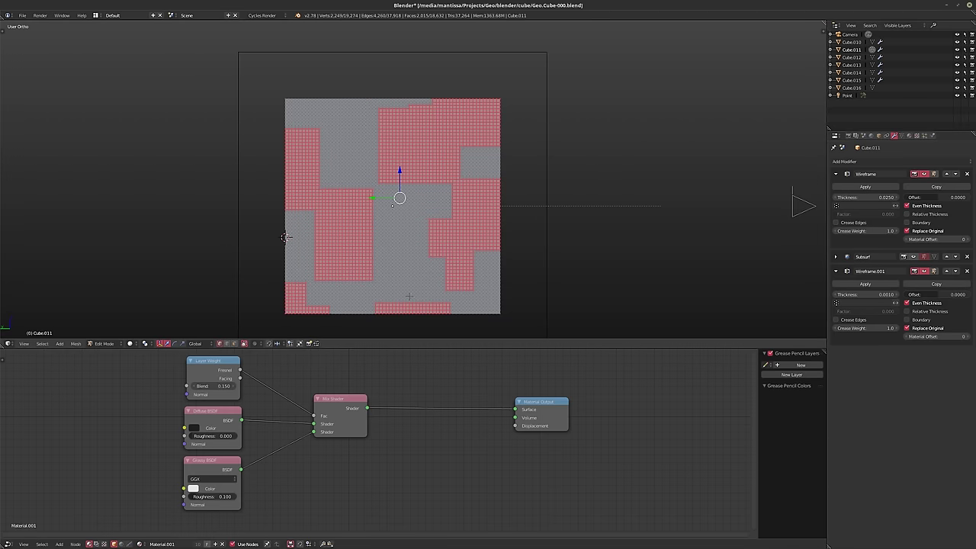
key("x")
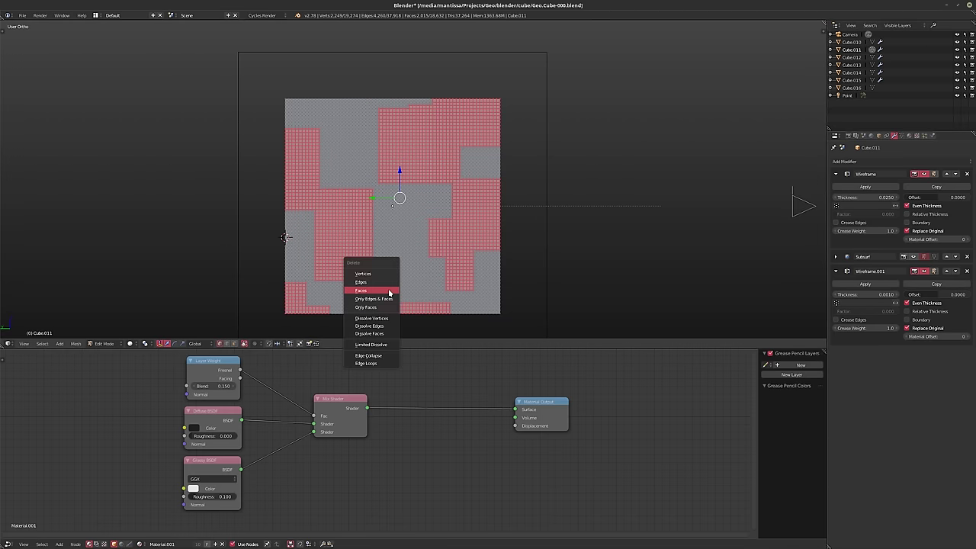
left_click(388, 290)
Delete blocky patches of faces from the top side of Cube.011, covering several corners, the lower middle and the centre
middle_click_drag(286, 237, 586, 81)
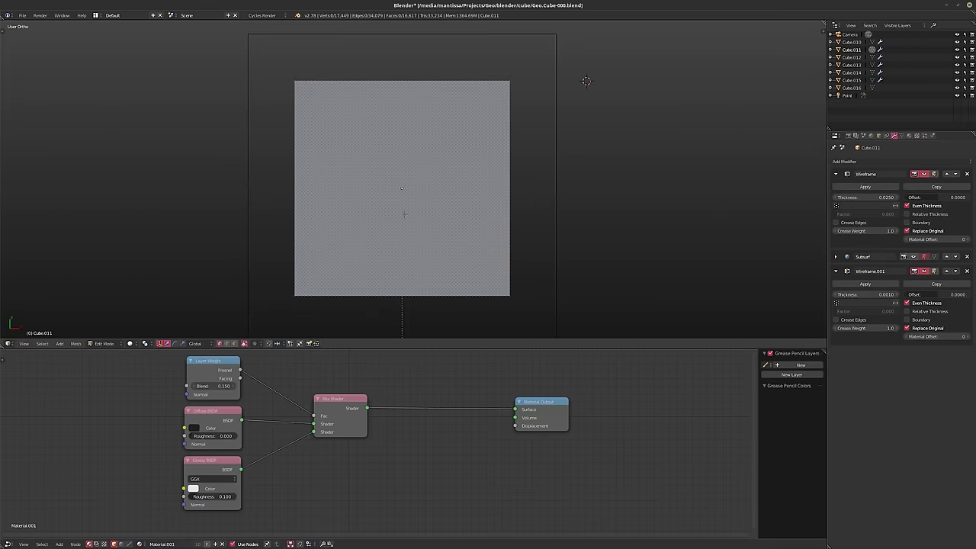
key("b")
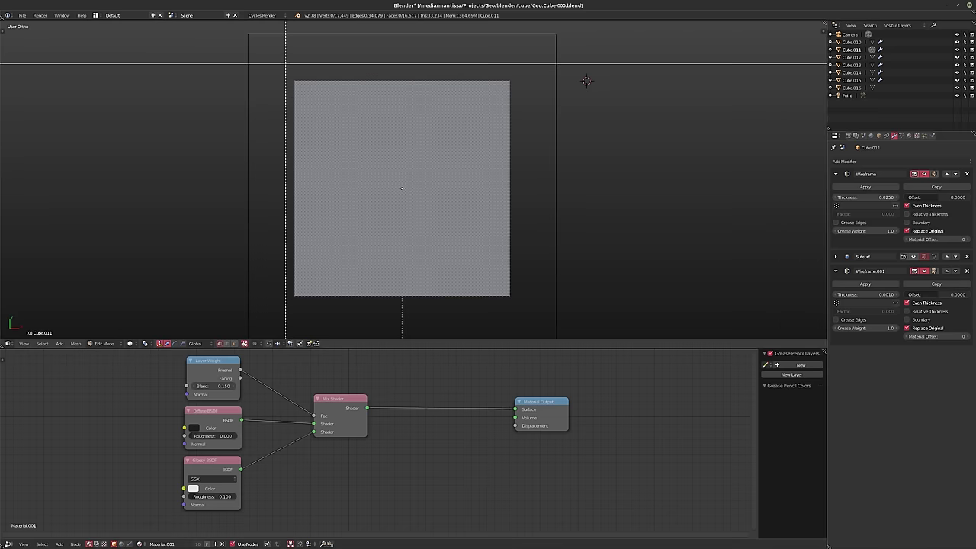
left_click_drag(286, 63, 376, 173)
key("b")
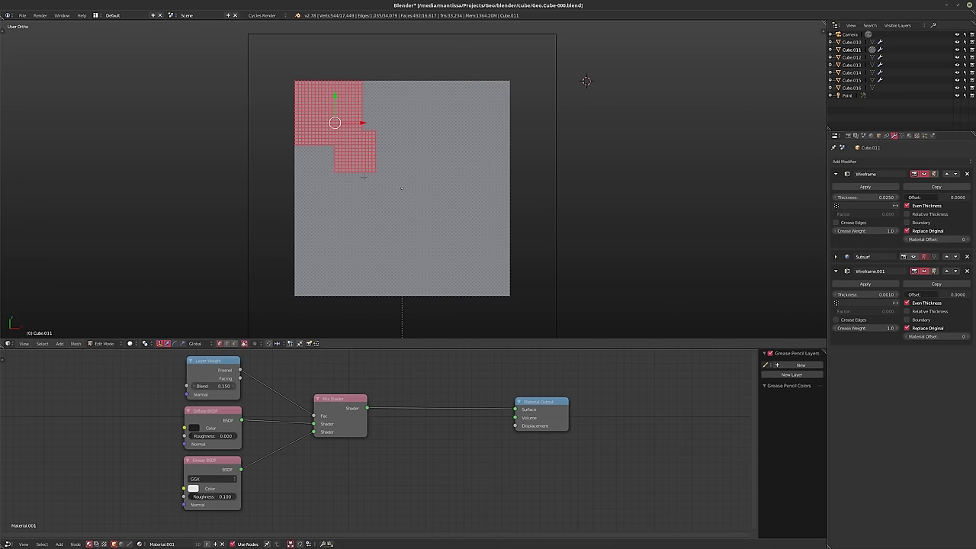
key("b")
left_click_drag(281, 170, 489, 305)
key("b")
key("b")
left_click_drag(442, 182, 456, 221)
key("b")
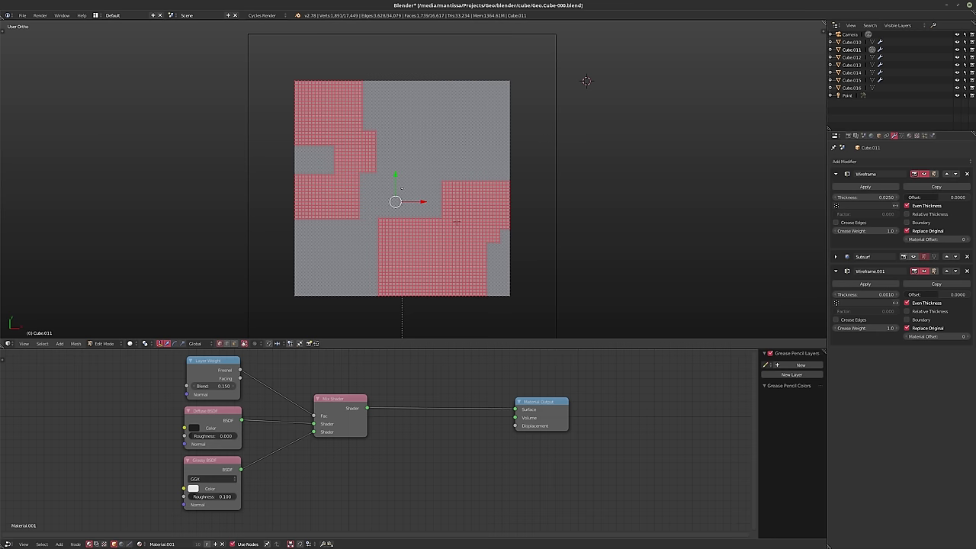
key("b")
left_click_drag(448, 86, 525, 159)
key("b")
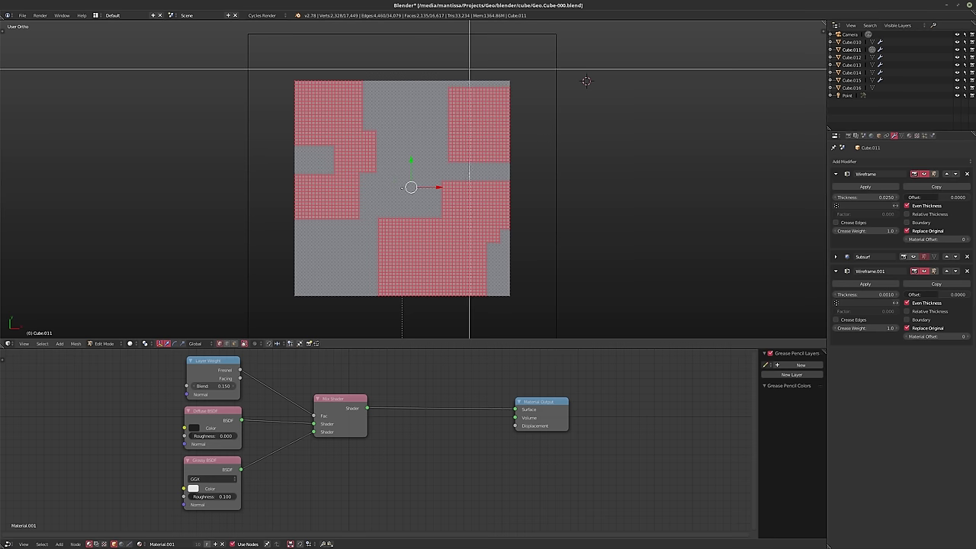
left_click_drag(471, 74, 509, 92)
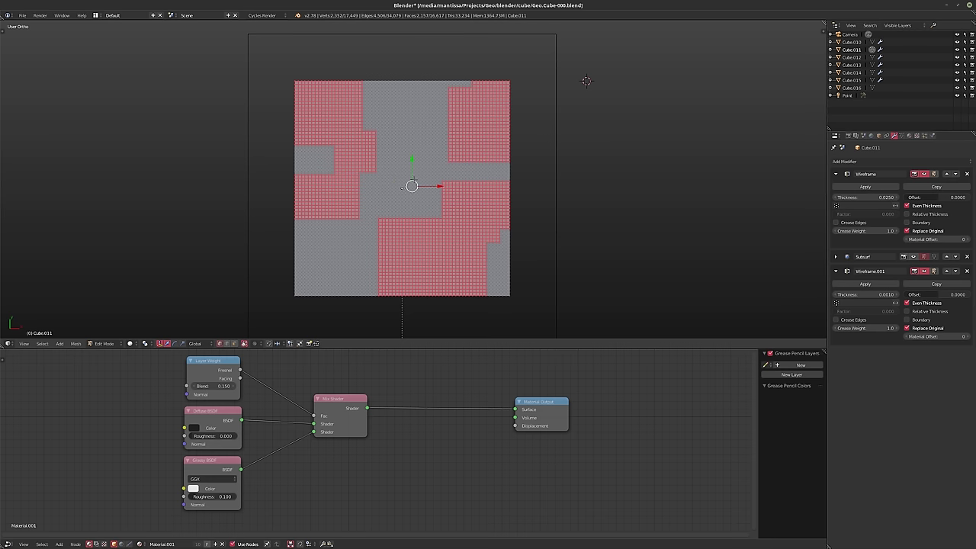
key("b")
left_click_drag(363, 159, 444, 212)
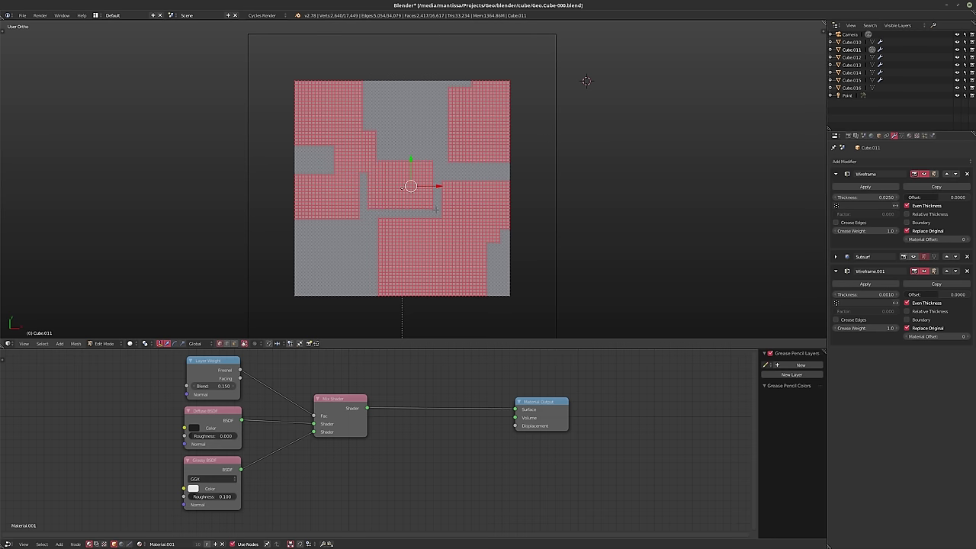
key("b")
key("Escape")
key("x")
left_click(483, 212)
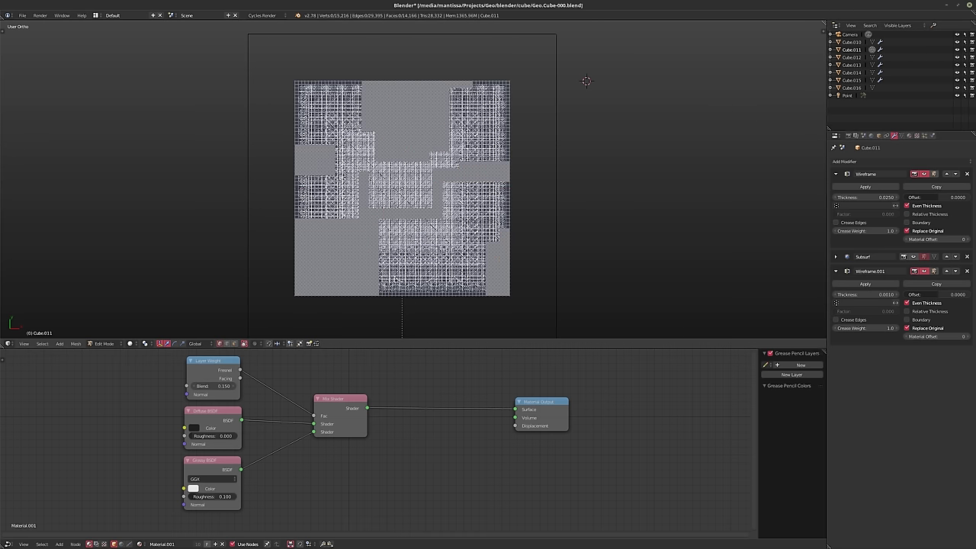
Delete a winding patch of faces through the middle of Cube.011's bottom side, plus connected blocks at its corners and edges
key("shift+KP_6")
key("shift+KP_6")
key("shift+KP_6")
key("shift+KP_6")
key("shift+KP_6")
key("shift+KP_6")
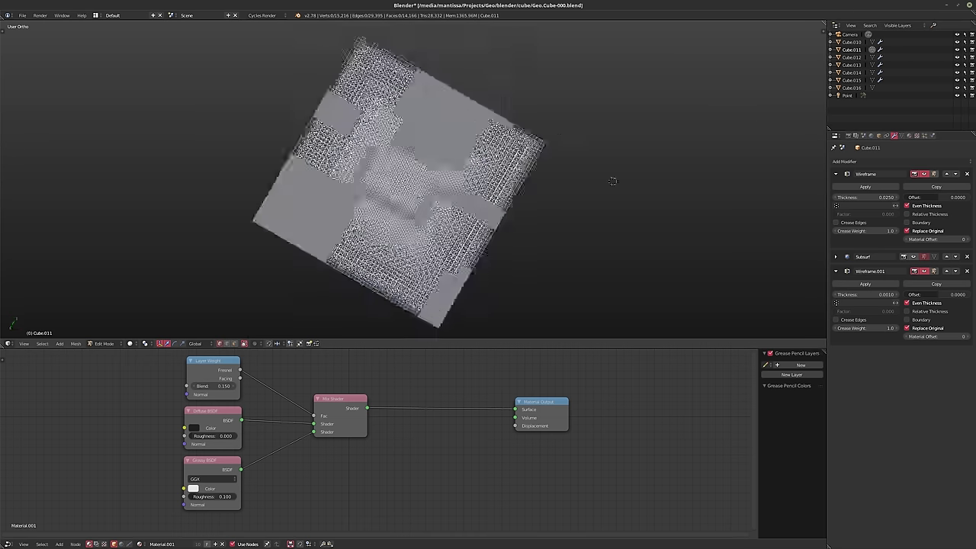
middle_click_drag(483, 212, 586, 277)
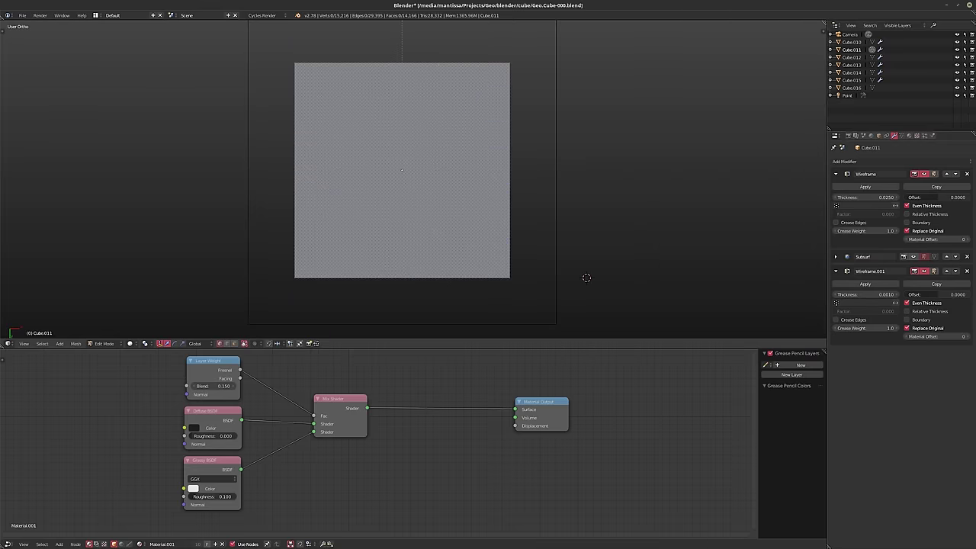
key("c")
key("Escape")
key("b")
left_click_drag(297, 82, 342, 129)
key("b")
left_click_drag(270, 101, 326, 163)
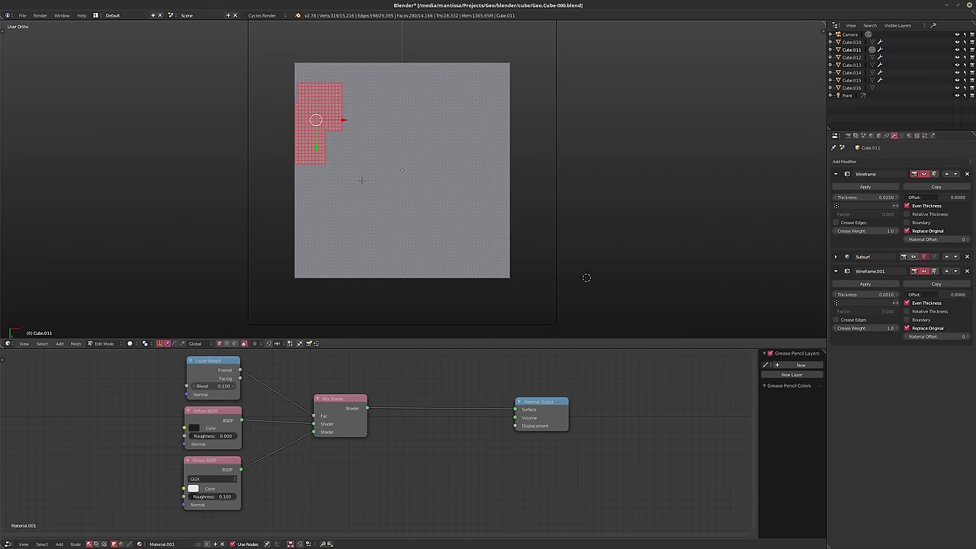
key("b")
left_click_drag(327, 106, 400, 61)
key("b")
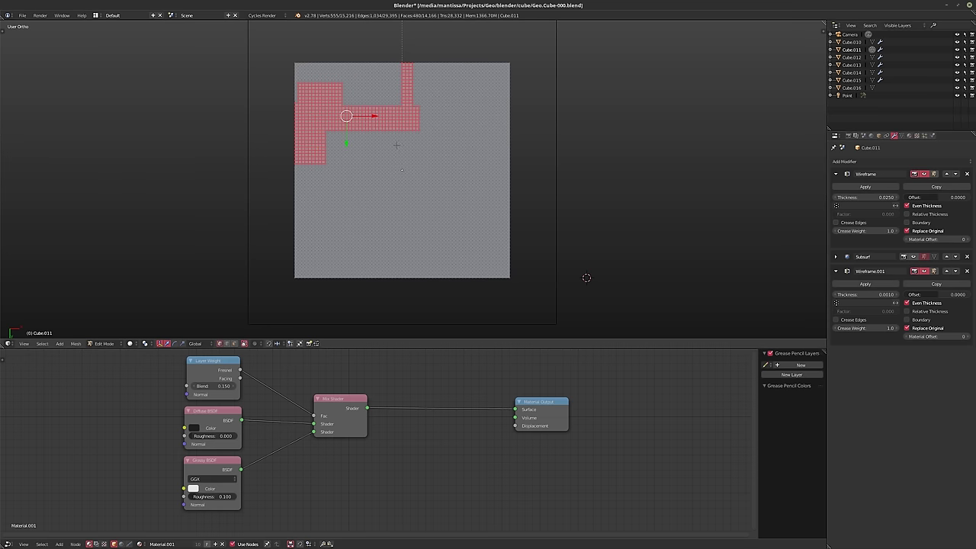
key("b")
left_click_drag(376, 123, 425, 175)
key("b")
left_click_drag(361, 208, 412, 172)
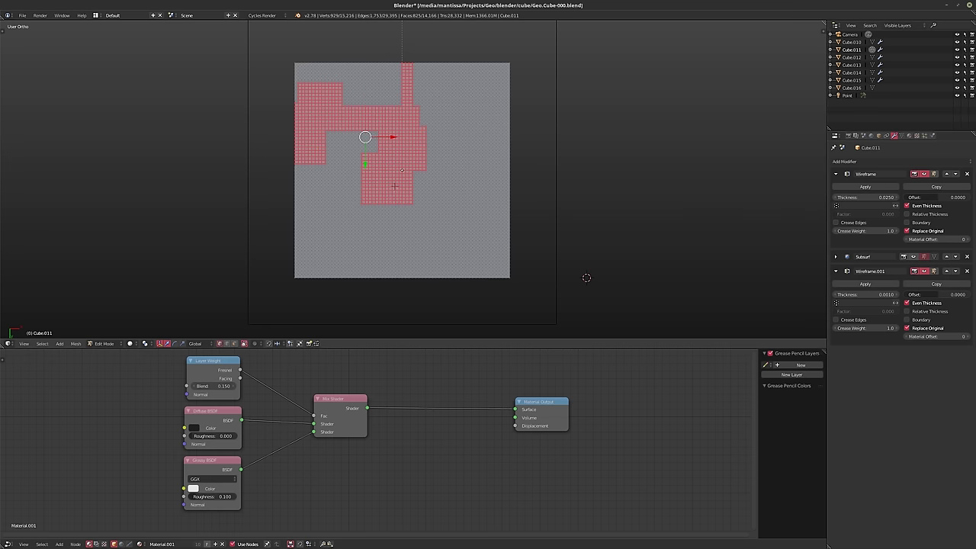
key("b")
left_click_drag(442, 208, 573, 294)
key("b")
left_click_drag(461, 59, 511, 157)
key("b")
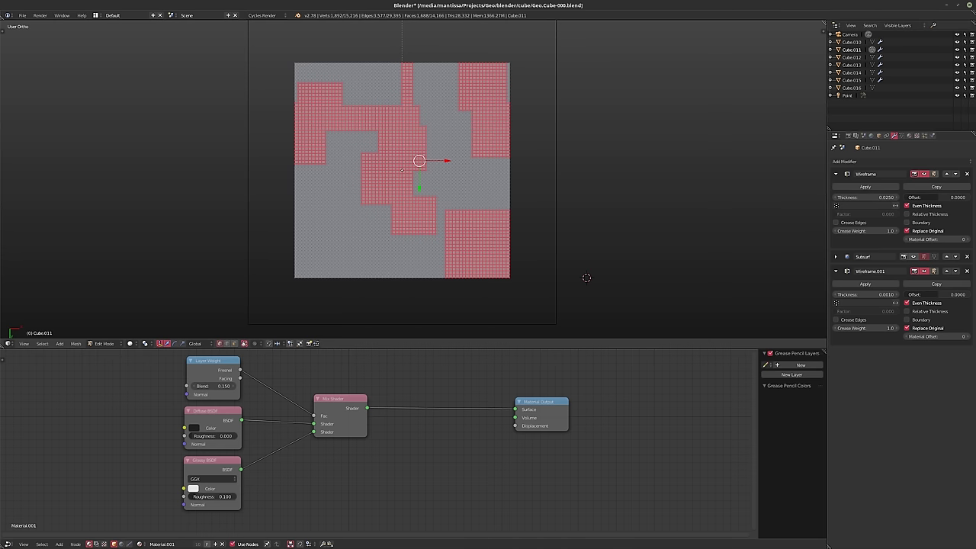
key("b")
left_click_drag(292, 228, 347, 280)
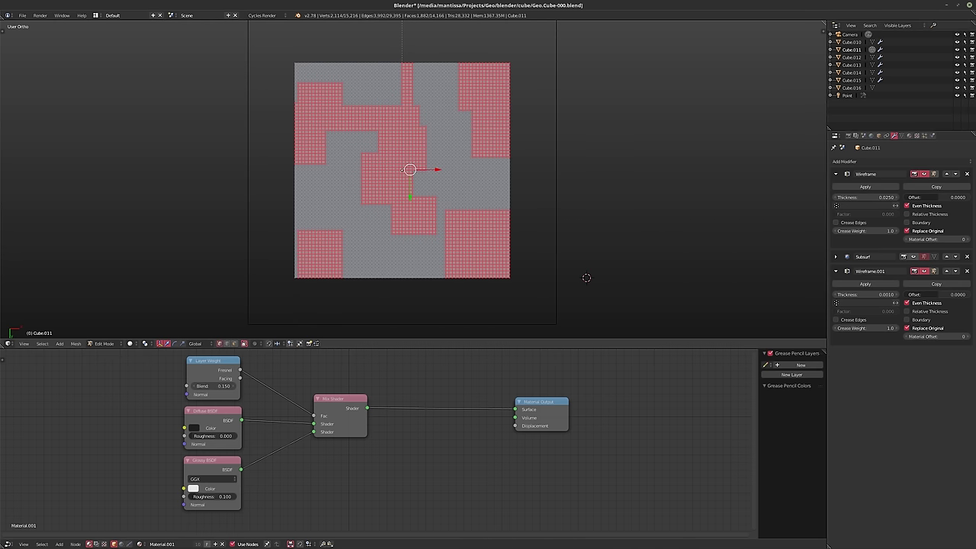
key("b")
left_click_drag(293, 219, 323, 230)
left_click_drag(383, 219, 444, 280)
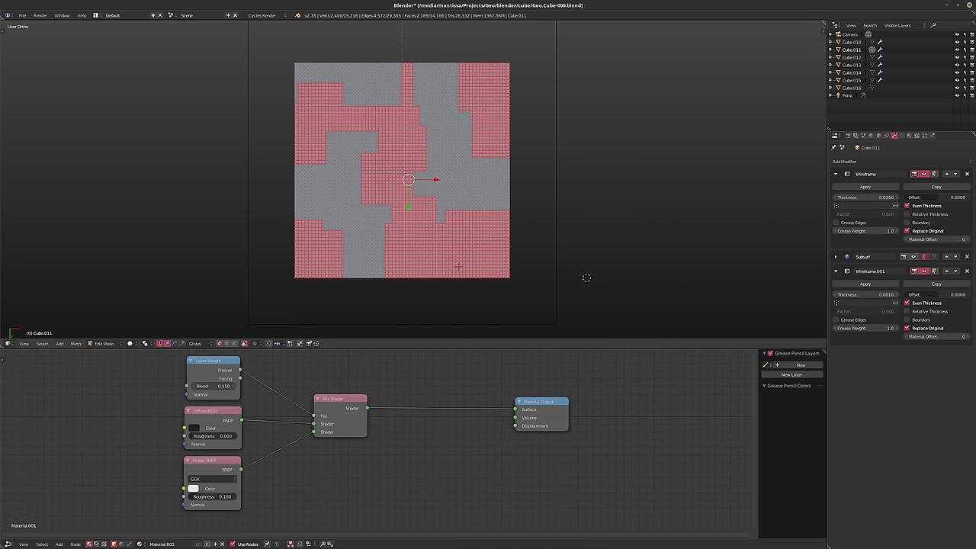
left_click_drag(339, 224, 386, 257)
key("b")
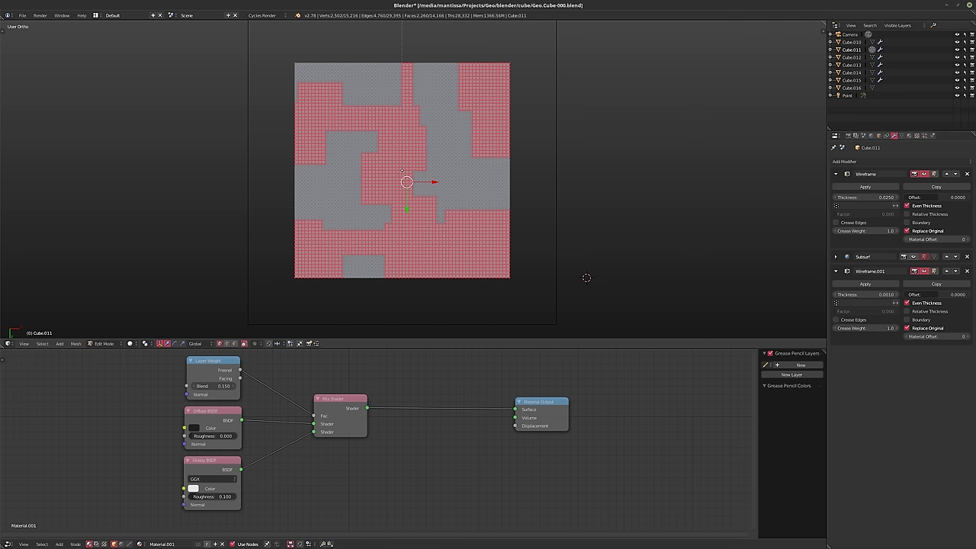
key("x")
left_click(396, 227)
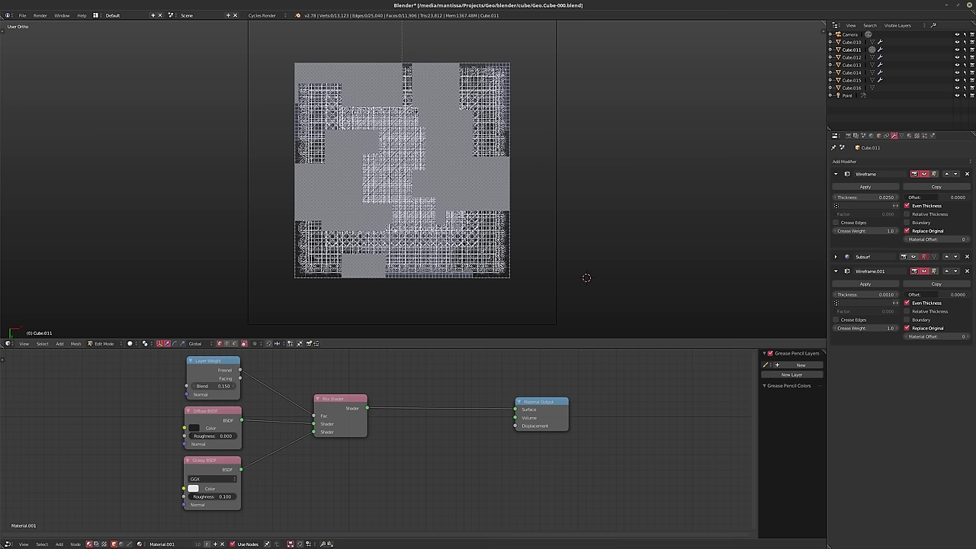
Make Cube.012 the active object and enter Edit Mode, facing the right side of its mesh
key("KP_1")
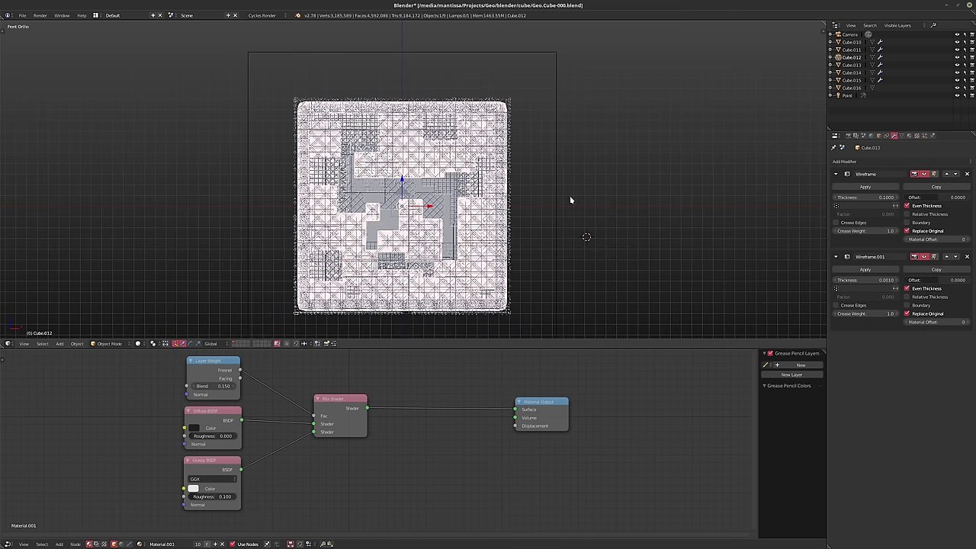
key("Tab")
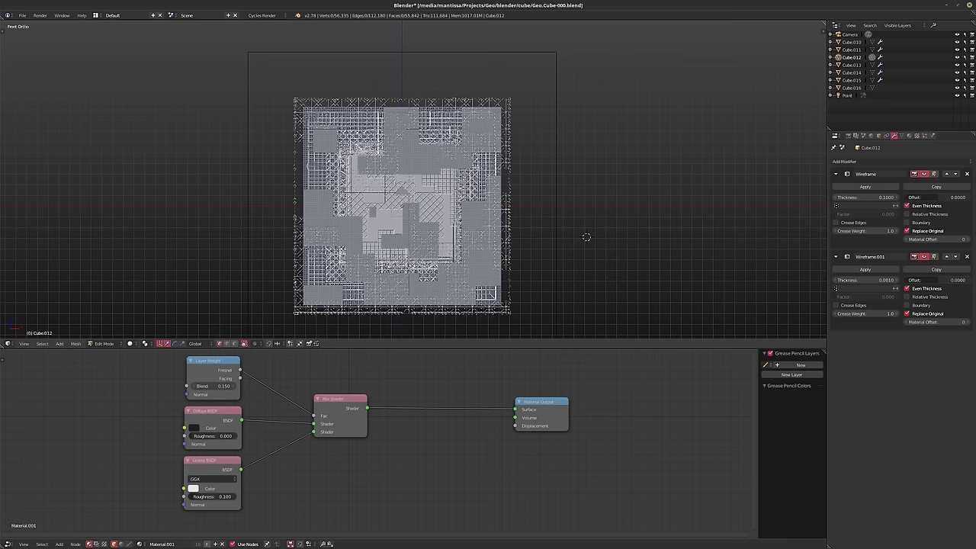
scroll(586, 237, "up", 1)
key("KP_6")
key("KP_6")
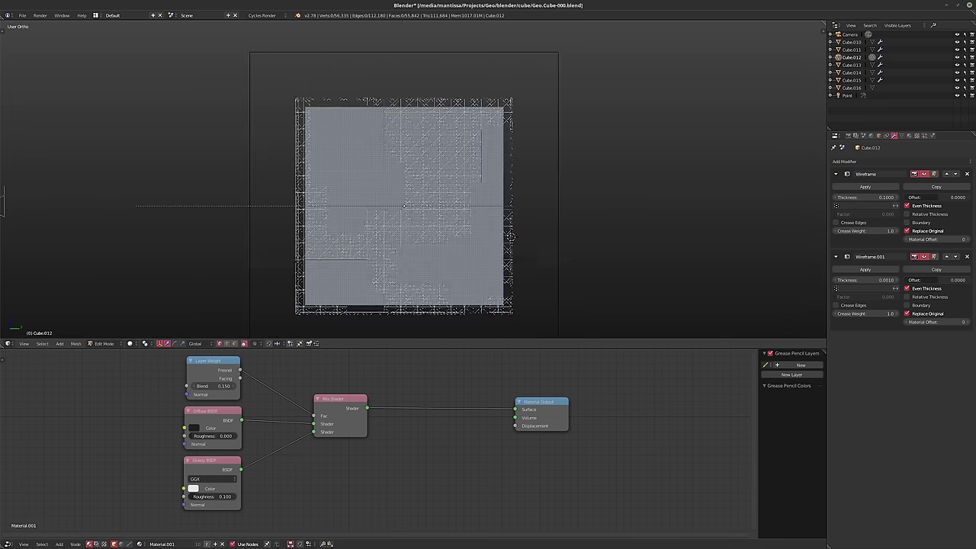
Delete irregular stepped patches of faces from the right side of Cube.012's mesh, including strips along its outer edge and corners
key("b")
left_click_drag(327, 96, 361, 175)
key("b")
key("b")
left_click_drag(355, 139, 378, 170)
key("b")
left_click_drag(350, 120, 460, 188)
key("b")
key("b")
key("b")
left_click_drag(327, 212, 472, 262)
key("b")
left_click_drag(396, 252, 433, 276)
key("b")
left_click_drag(330, 265, 373, 277)
key("b")
left_click_drag(308, 249, 363, 290)
key("b")
left_click_drag(288, 291, 342, 306)
key("b")
left_click_drag(532, 200, 501, 249)
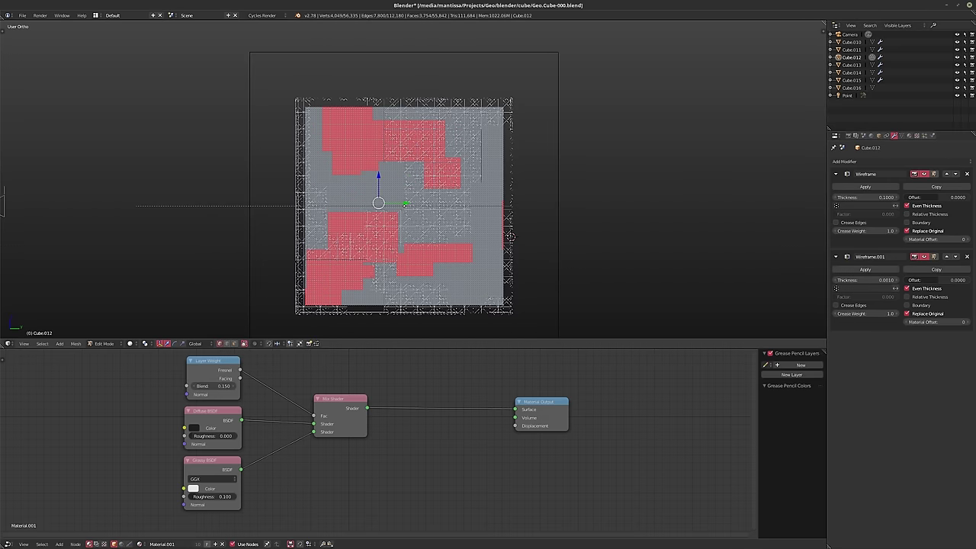
key("b")
key("b")
left_click_drag(481, 116, 499, 228)
key("b")
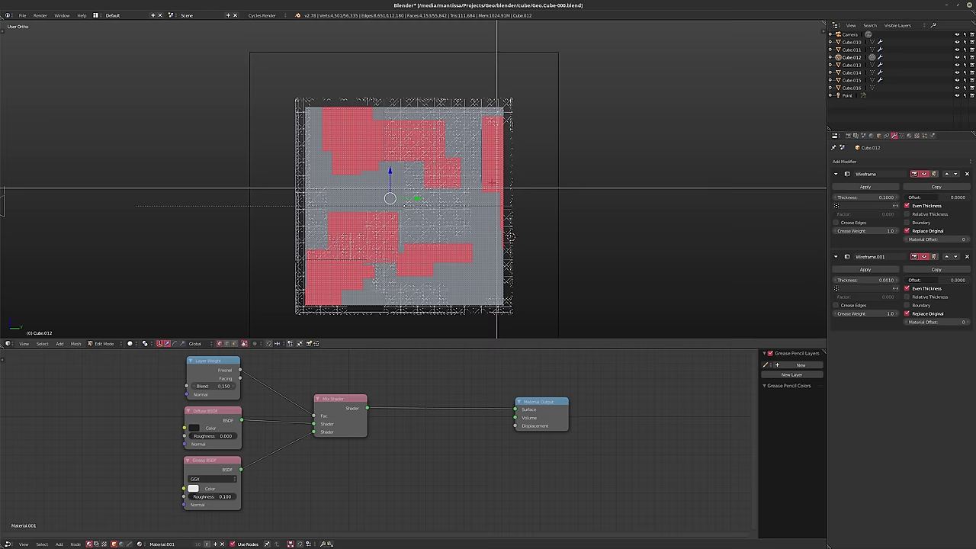
left_click_drag(490, 294, 539, 338)
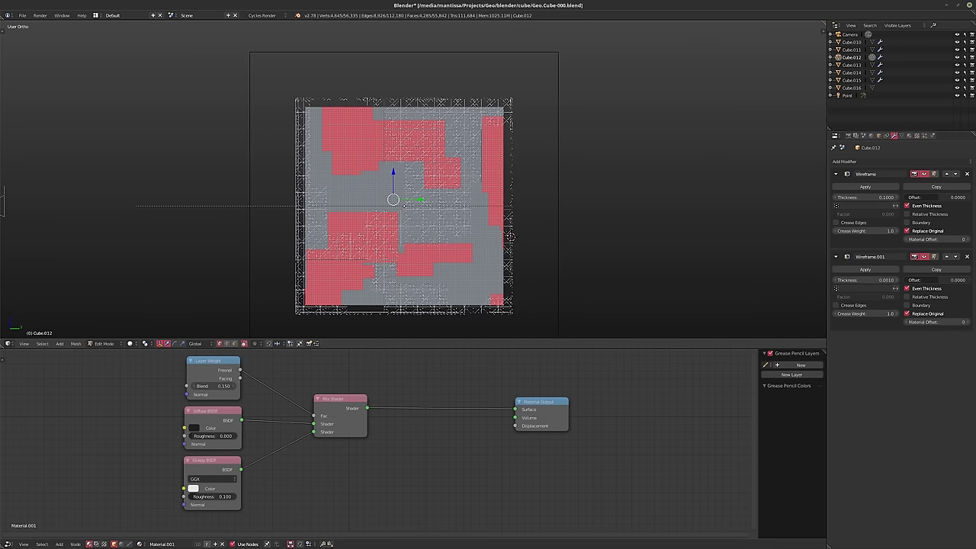
key("x")
left_click(588, 206)
Delete a large stepped patch of faces from the left side of Cube.012, branching to its upper edge and lower corner, plus one separate edge block
middle_click_drag(510, 237, 315, 237)
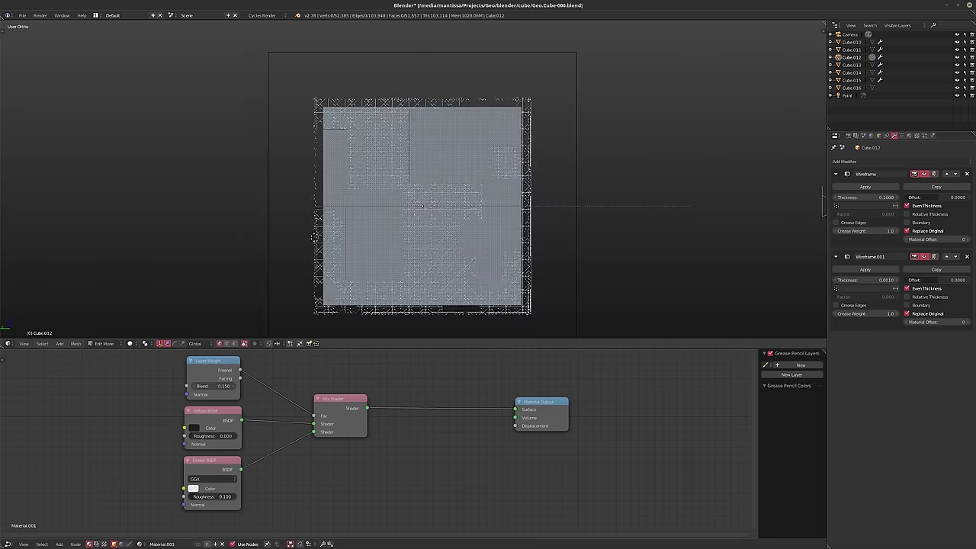
key("b")
left_click_drag(290, 135, 411, 239)
key("b")
key("b")
left_click_drag(351, 168, 408, 219)
key("b")
left_click_drag(365, 134, 413, 186)
key("b")
left_click_drag(401, 122, 446, 194)
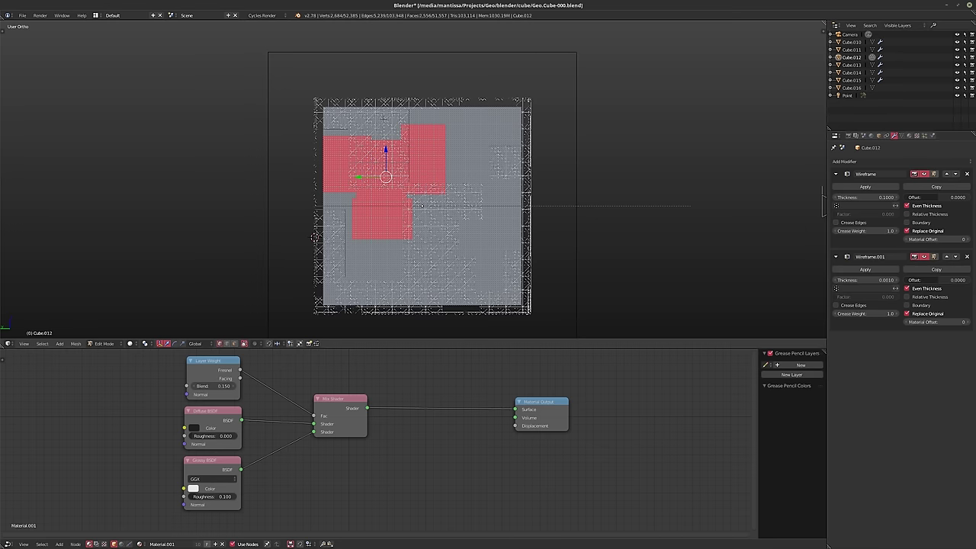
key("b")
left_click_drag(395, 235, 433, 259)
key("b")
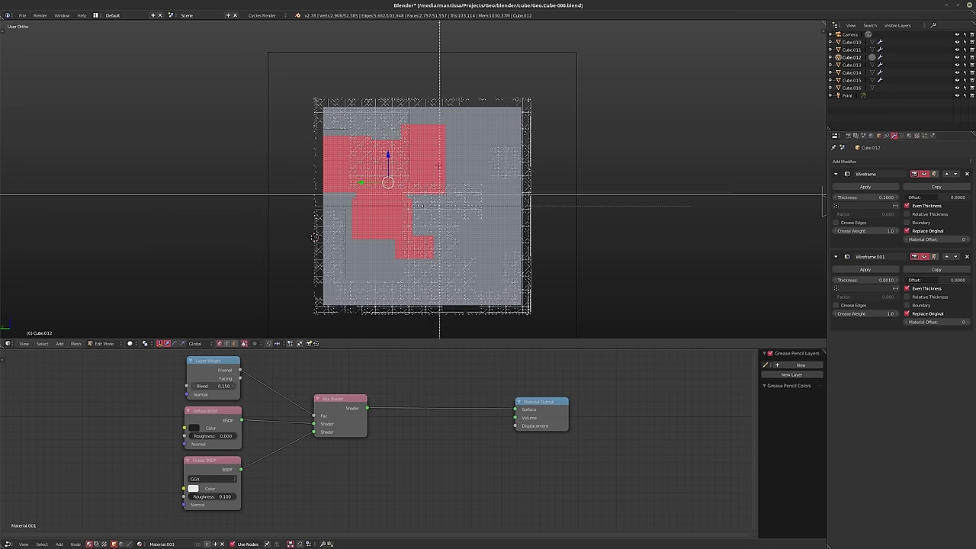
left_click_drag(437, 152, 486, 183)
key("b")
left_click_drag(421, 107, 479, 137)
key("b")
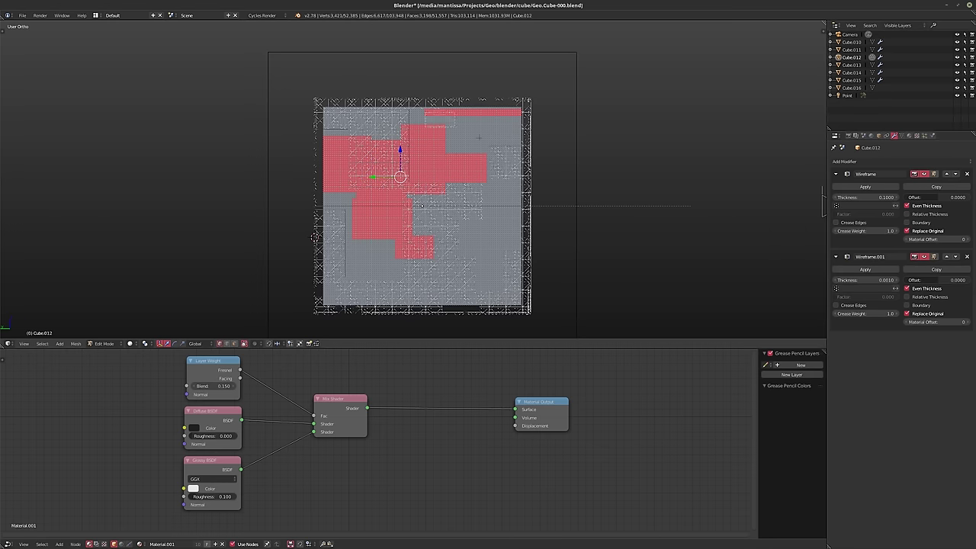
key("b")
left_click_drag(492, 230, 524, 268)
key("b")
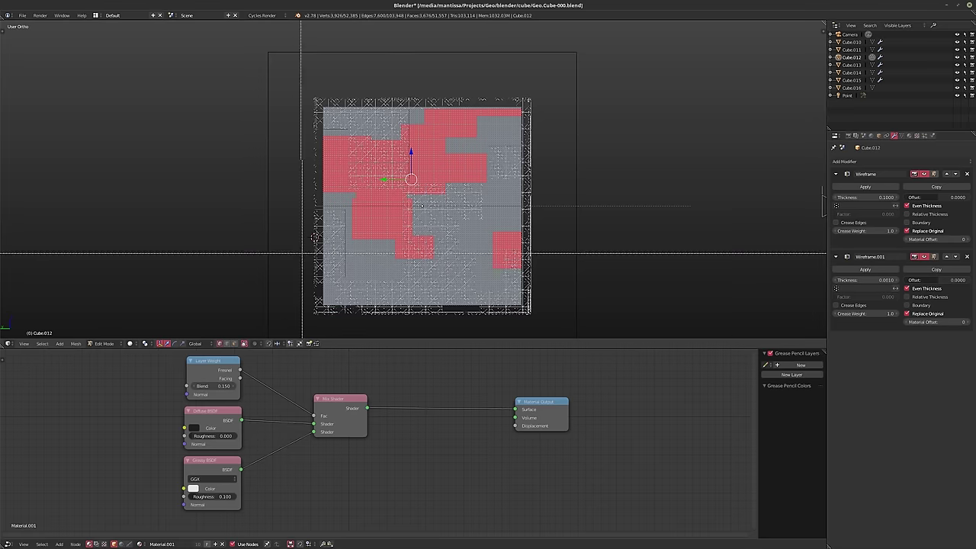
left_click_drag(303, 259, 359, 309)
key("b")
left_click_drag(406, 218, 331, 296)
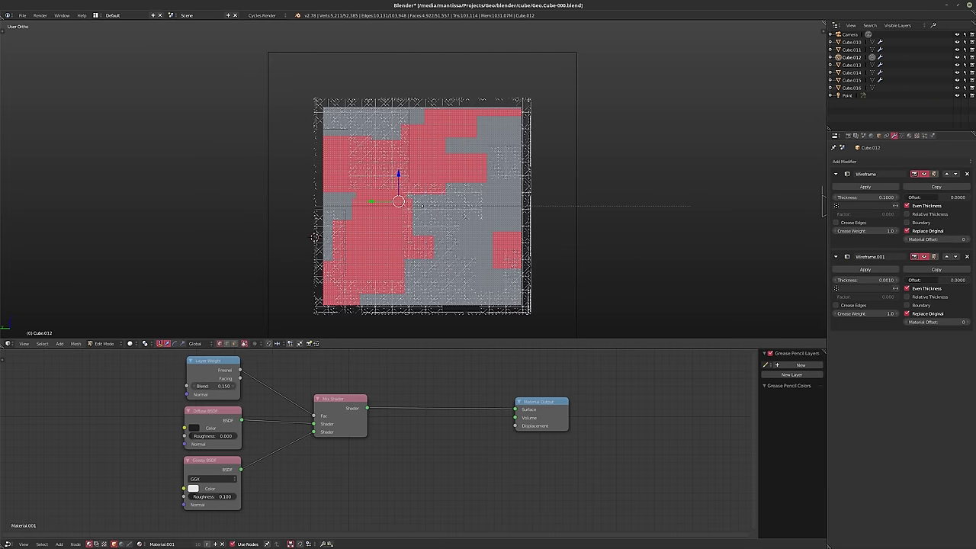
right_click(456, 219)
key("x")
left_click(457, 219)
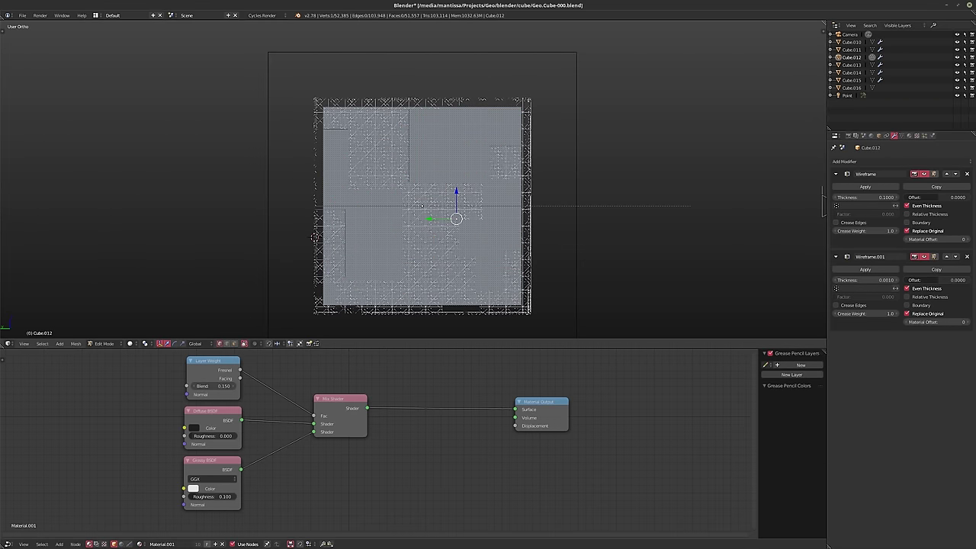
key("ctrl+z")
key("x")
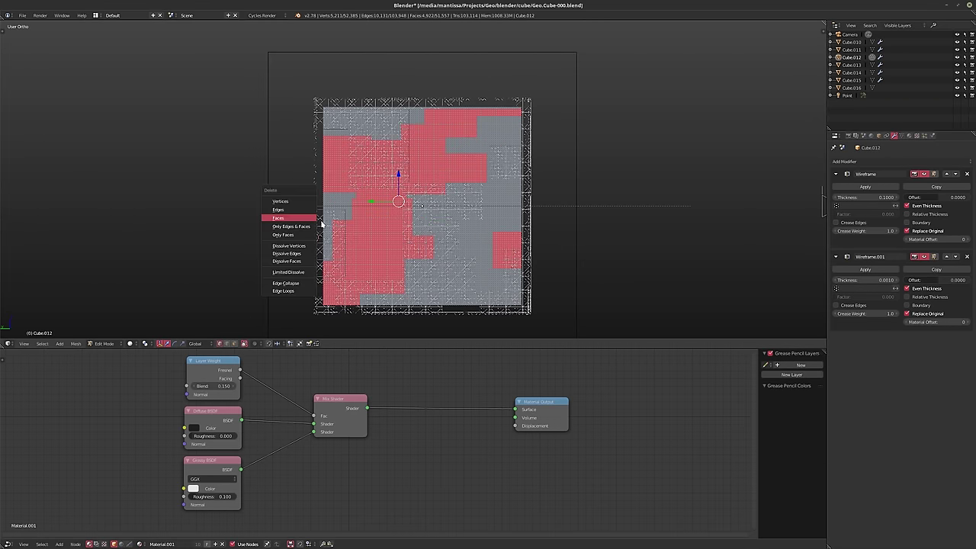
key("Return")
Delete scattered stepped patches of faces from the back side of Cube.012, covering both lower halves, the upper middle and the outer edges
middle_click_drag(314, 237, 239, 237)
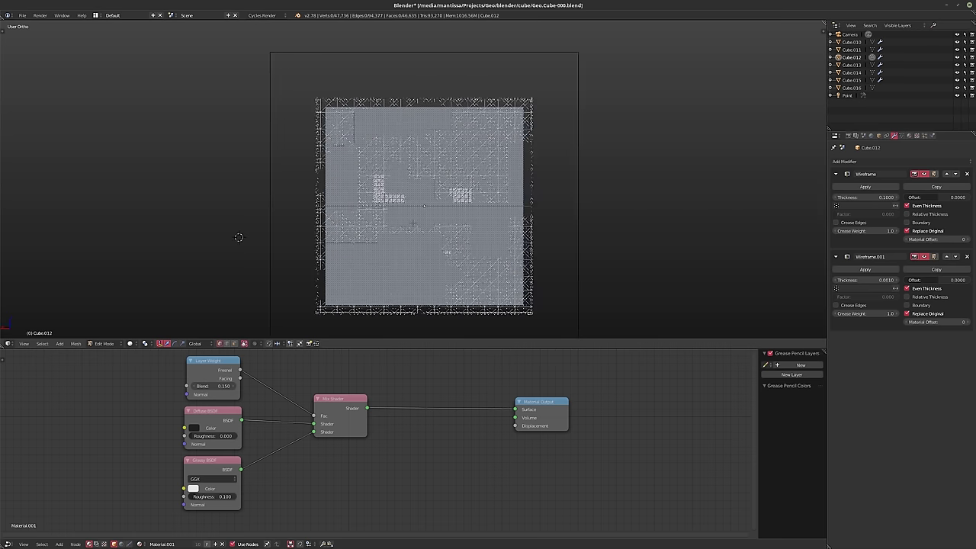
key("b")
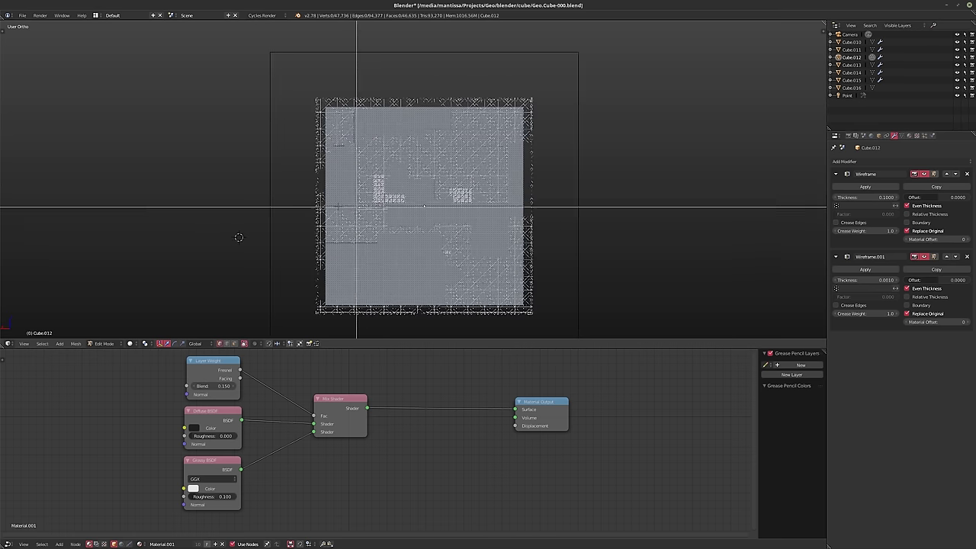
left_click_drag(327, 199, 414, 276)
key("b")
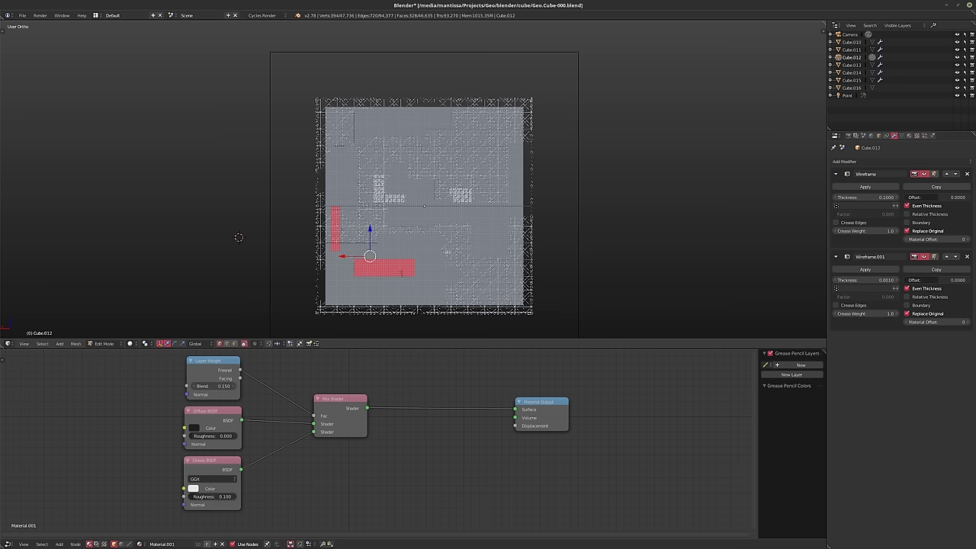
key("b")
left_click_drag(355, 234, 378, 260)
key("b")
left_click_drag(342, 244, 375, 271)
key("b")
left_click_drag(447, 216, 504, 277)
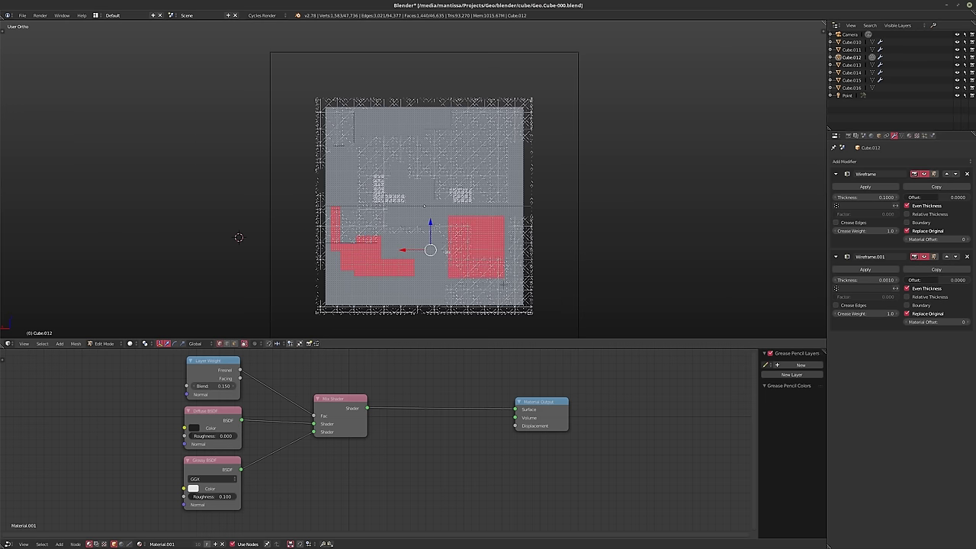
key("b")
left_click_drag(428, 260, 499, 278)
key("b")
key("b")
left_click_drag(501, 227, 523, 190)
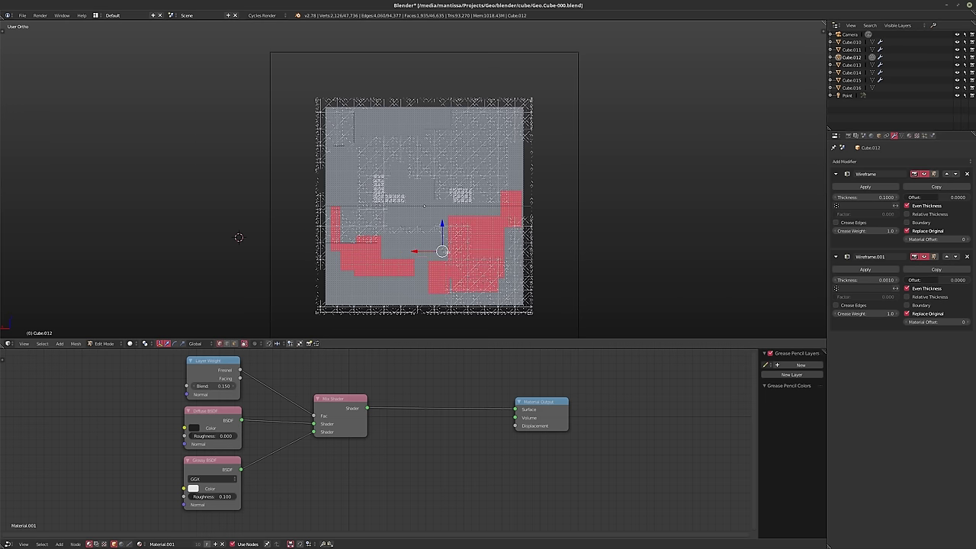
key("b")
left_click_drag(435, 290, 463, 304)
key("b")
left_click_drag(436, 266, 453, 279)
key("b")
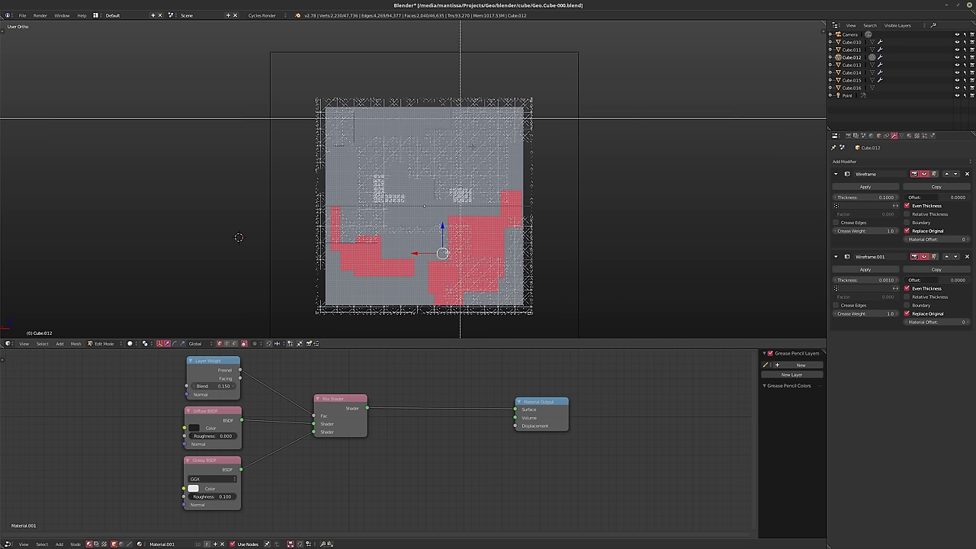
left_click_drag(467, 138, 498, 179)
key("b")
left_click_drag(430, 158, 462, 173)
key("b")
left_click_drag(378, 153, 424, 200)
key("b")
left_click_drag(336, 108, 360, 140)
key("b")
left_click_drag(324, 147, 375, 206)
key("b")
left_click_drag(389, 136, 401, 160)
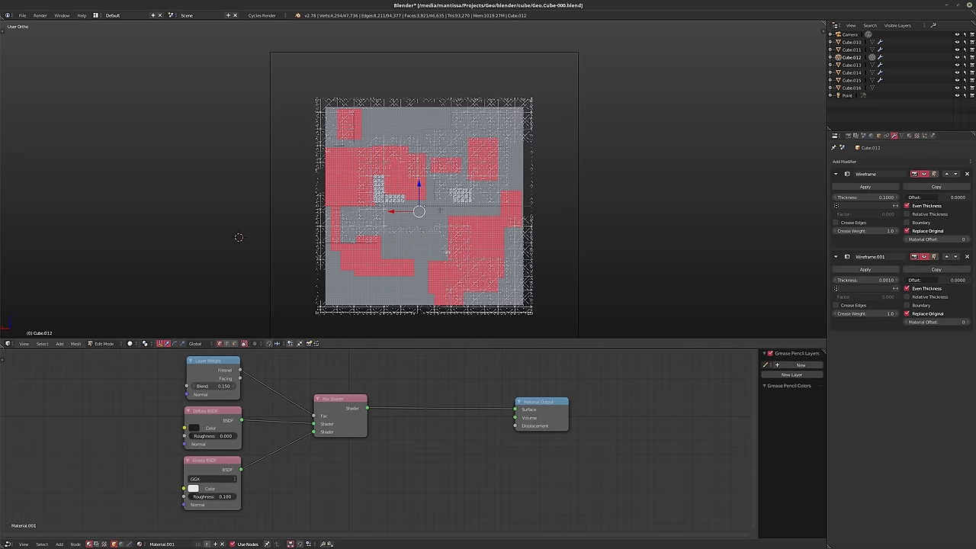
key("b")
left_click_drag(395, 110, 496, 175)
key("b")
key("b")
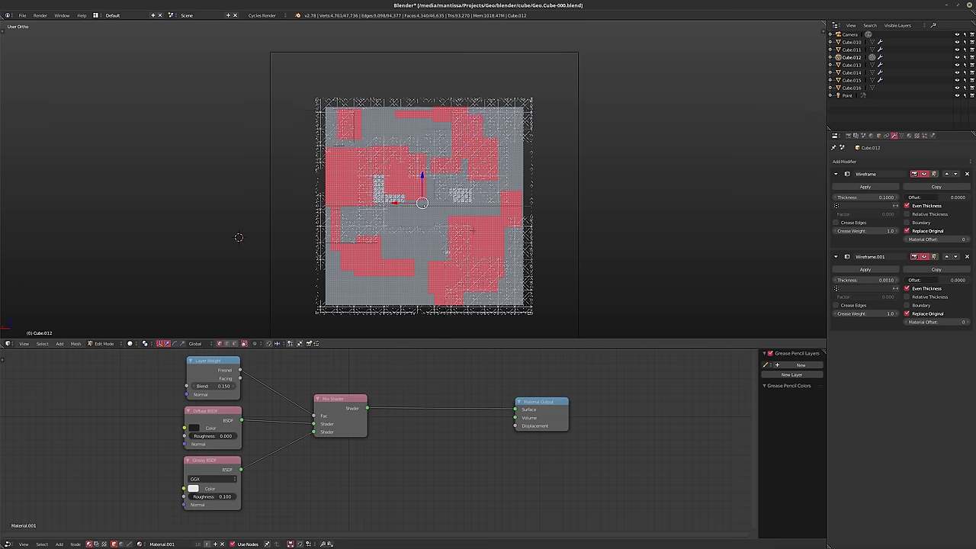
key("x")
left_click(471, 230)
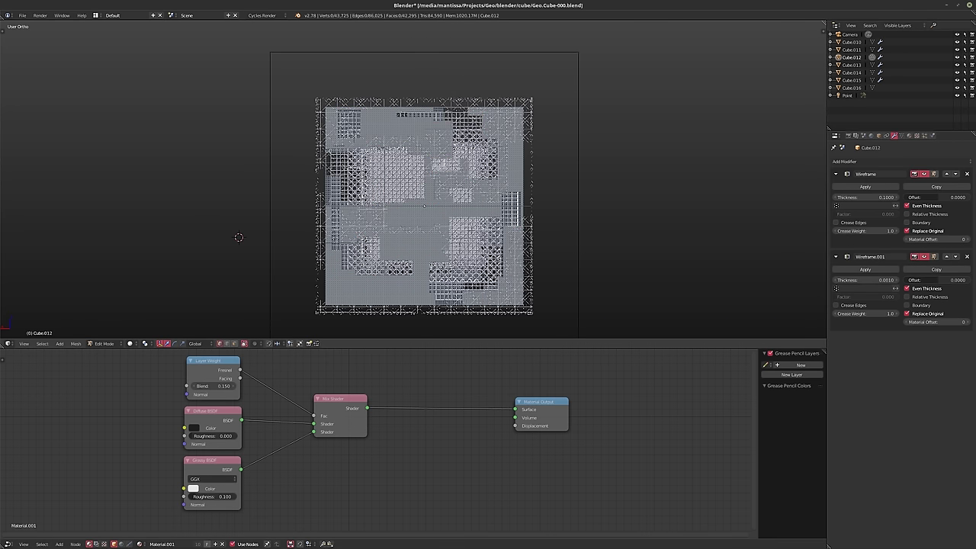
Delete a large irregular patch of faces through the middle of Cube.012's top side, plus blocks at three corners and both side edges
key("KP_4")
key("KP_4")
key("KP_4")
key("KP_4")
key("KP_4")
key("KP_4")
key("KP_4")
key("KP_4")
key("KP_4")
key("KP_4")
key("KP_4")
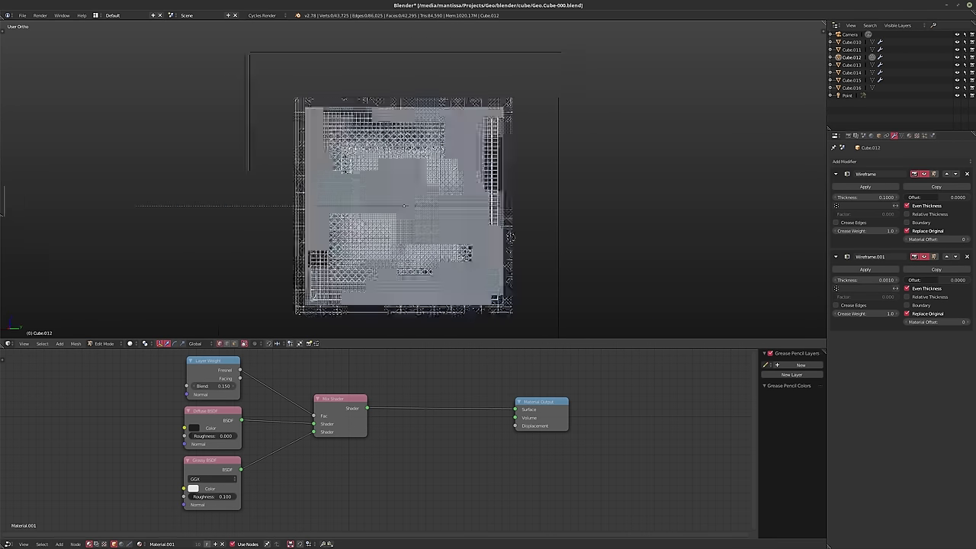
middle_click_drag(609, 237, 586, 80)
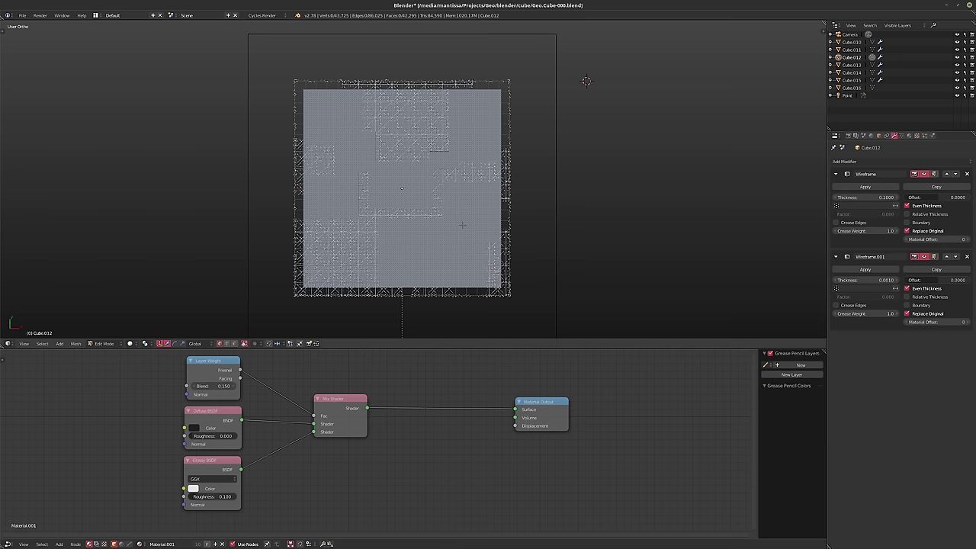
key("b")
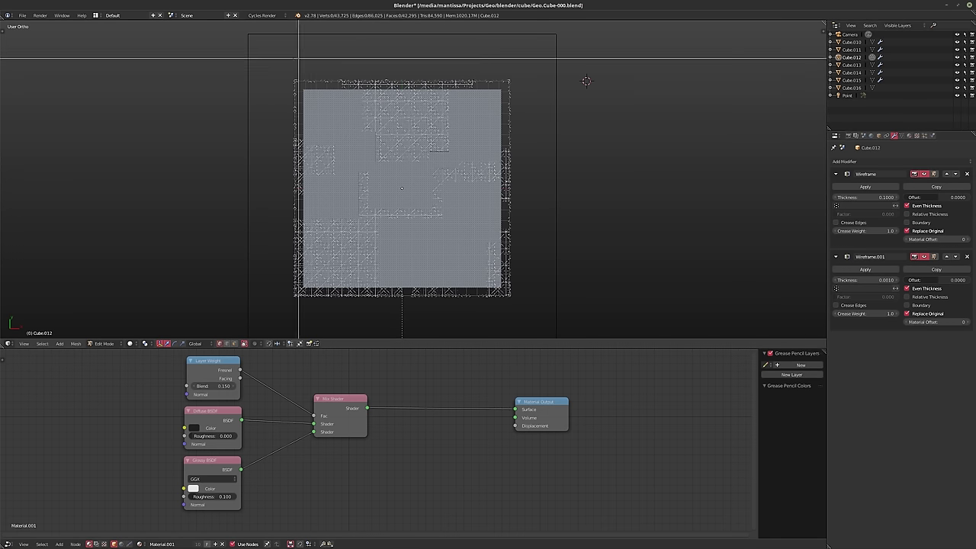
left_click_drag(298, 58, 343, 125)
key("b")
left_click_drag(371, 167, 461, 238)
key("b")
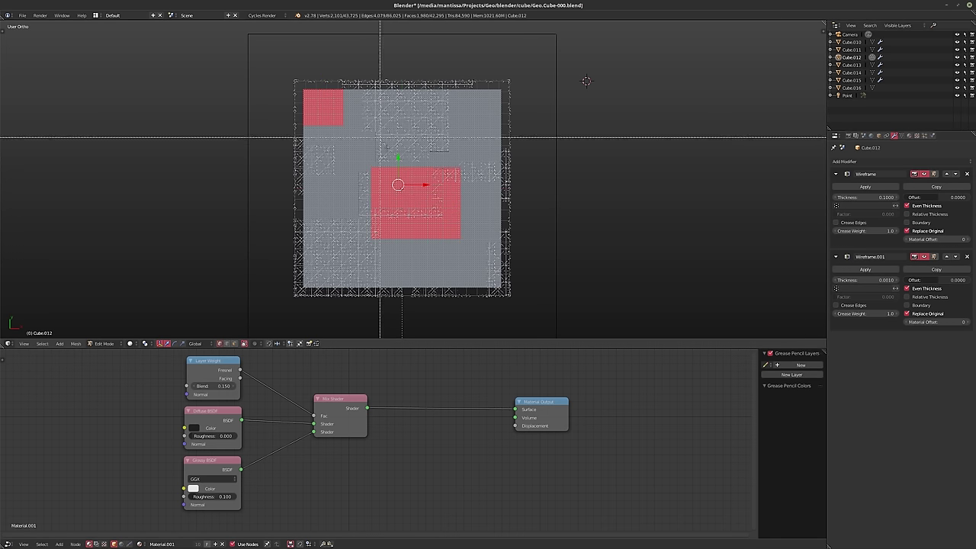
left_click_drag(380, 142, 388, 173)
key("b")
key("b")
left_click_drag(367, 95, 501, 202)
key("b")
key("b")
left_click_drag(301, 248, 362, 291)
key("b")
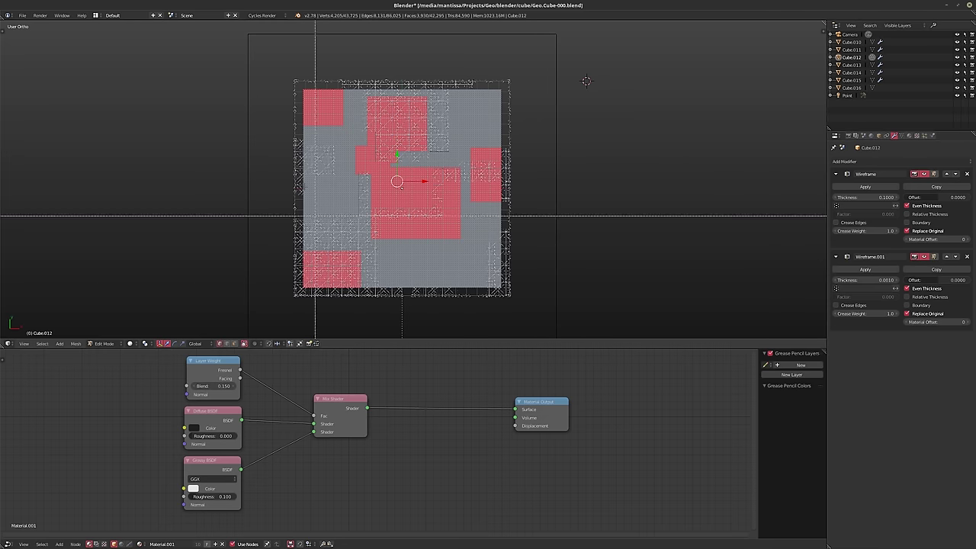
left_click_drag(341, 216, 302, 180)
key("b")
left_click_drag(464, 291, 528, 247)
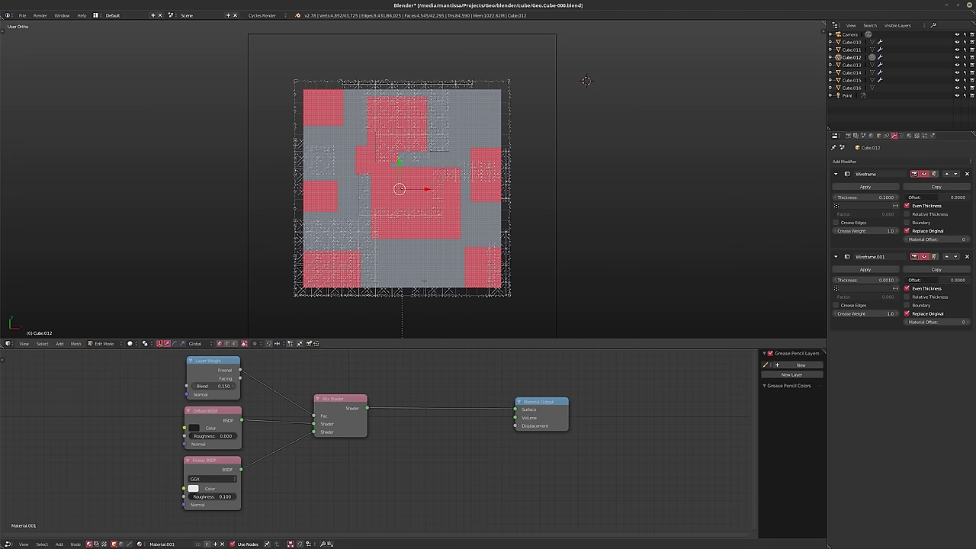
key("b")
left_click_drag(414, 77, 449, 142)
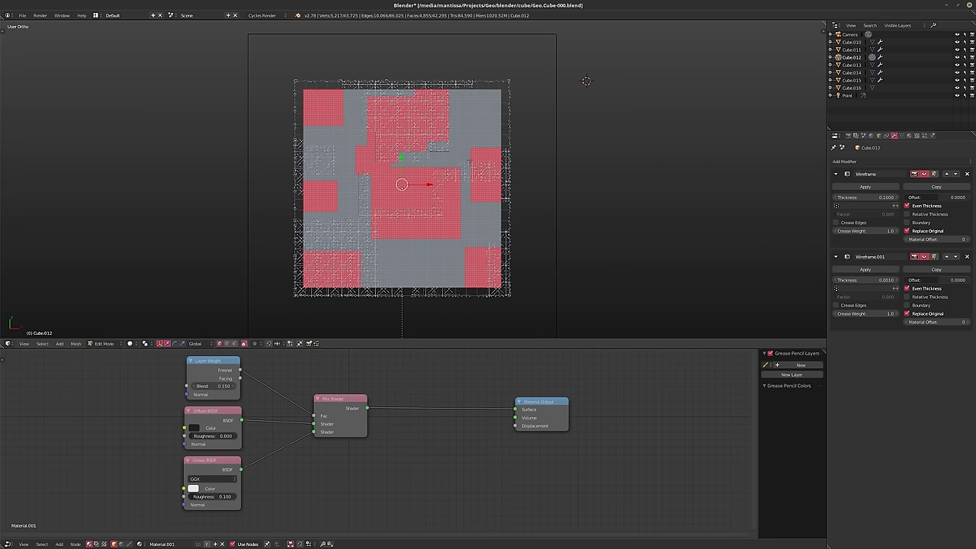
key("b")
left_click_drag(371, 222, 393, 256)
key("b")
key("b")
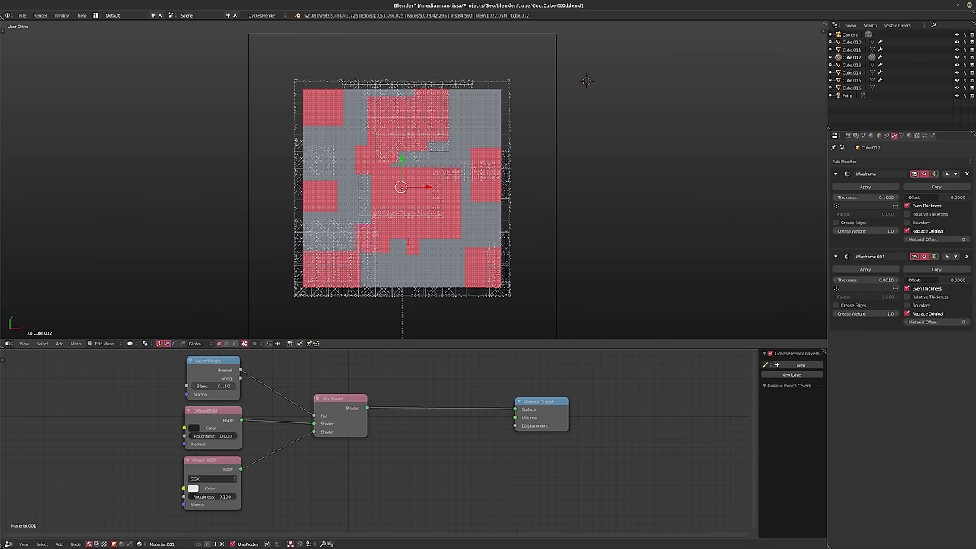
key("x")
left_click(364, 185)
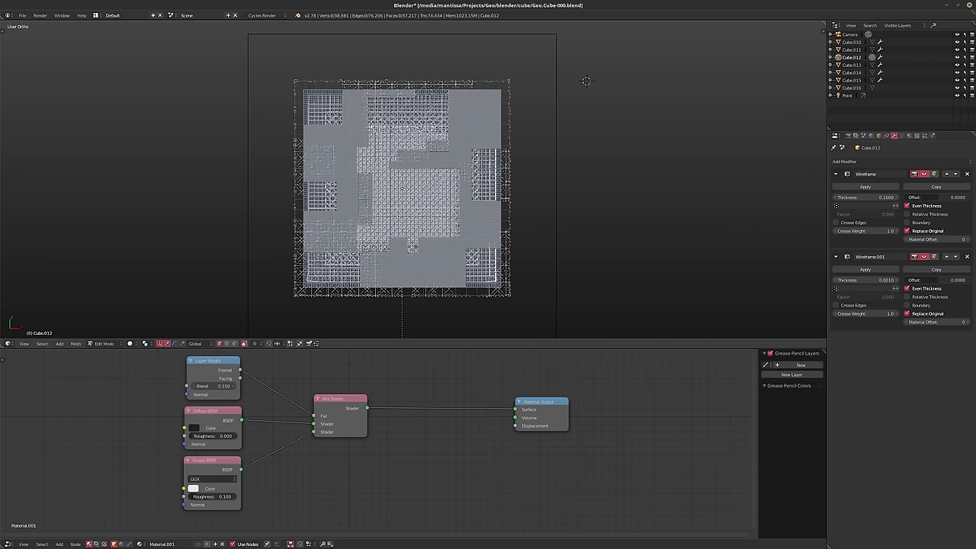
Delete a wide winding patch of faces across Cube.012's bottom side, plus a stepped block at one corner, and return to the front view
key("KP_8")
key("KP_8")
key("KP_8")
key("KP_8")
key("KP_8")
key("KP_8")
key("KP_8")
key("KP_8")
key("KP_8")
key("KP_8")
key("KP_8")
key("KP_8")
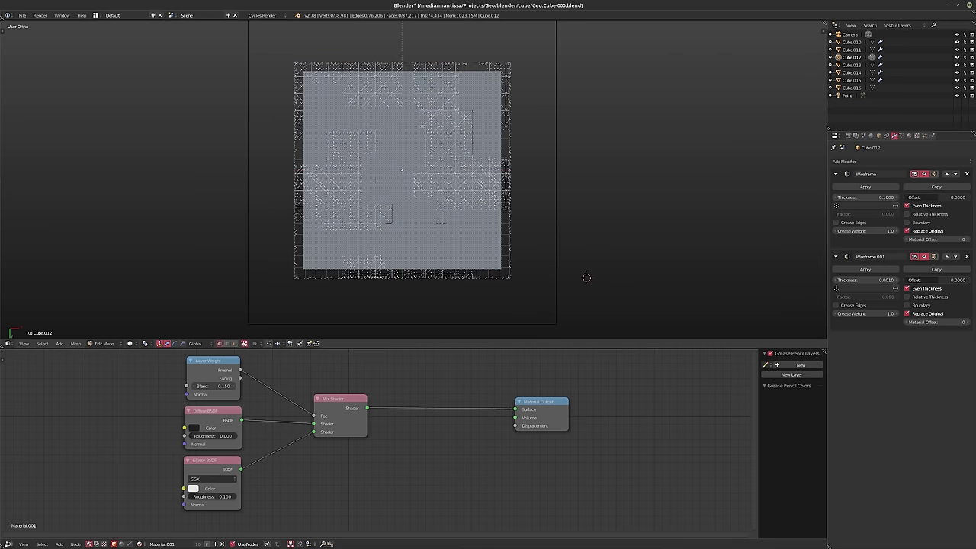
key("c")
key("Escape")
key("b")
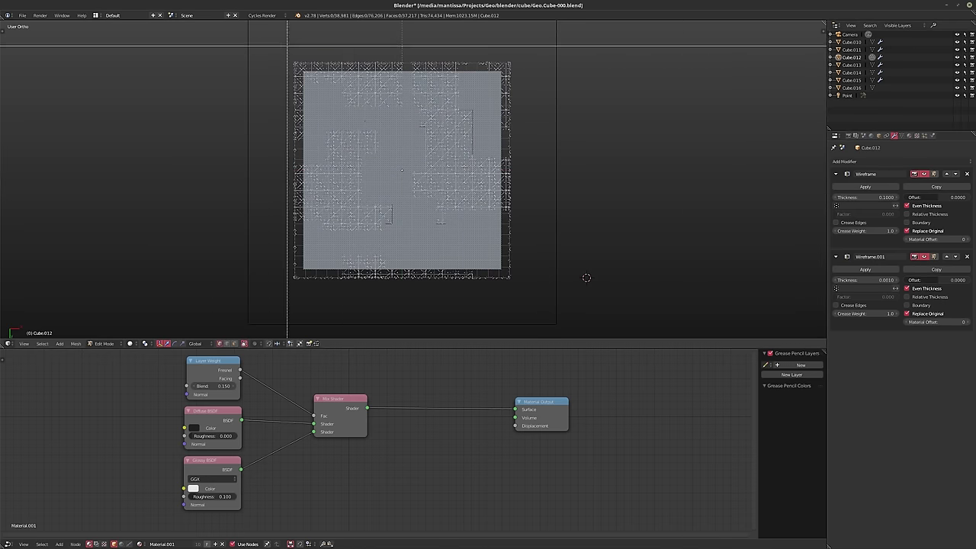
left_click_drag(287, 46, 506, 180)
key("b")
key("b")
key("b")
left_click_drag(486, 140, 452, 80)
key("b")
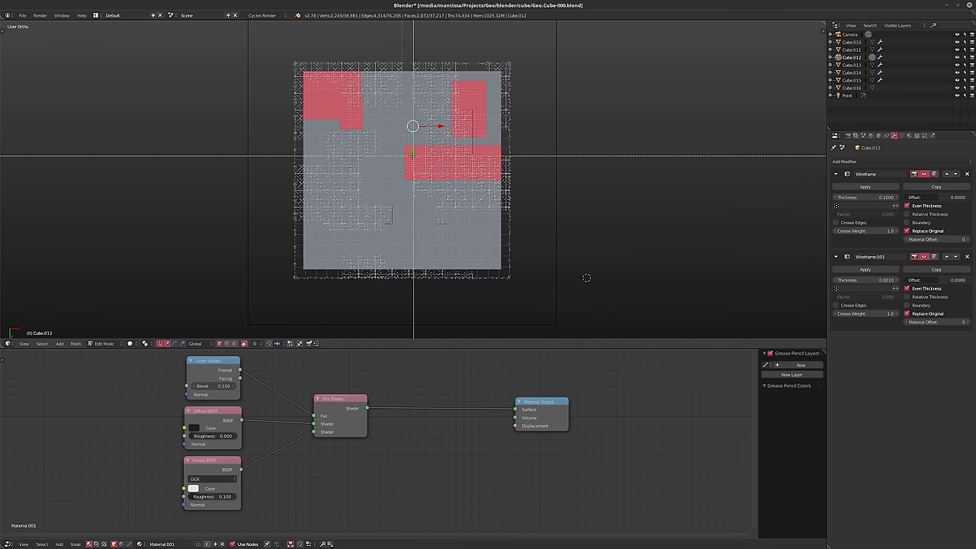
left_click_drag(418, 152, 478, 122)
key("b")
left_click_drag(371, 177, 473, 224)
key("b")
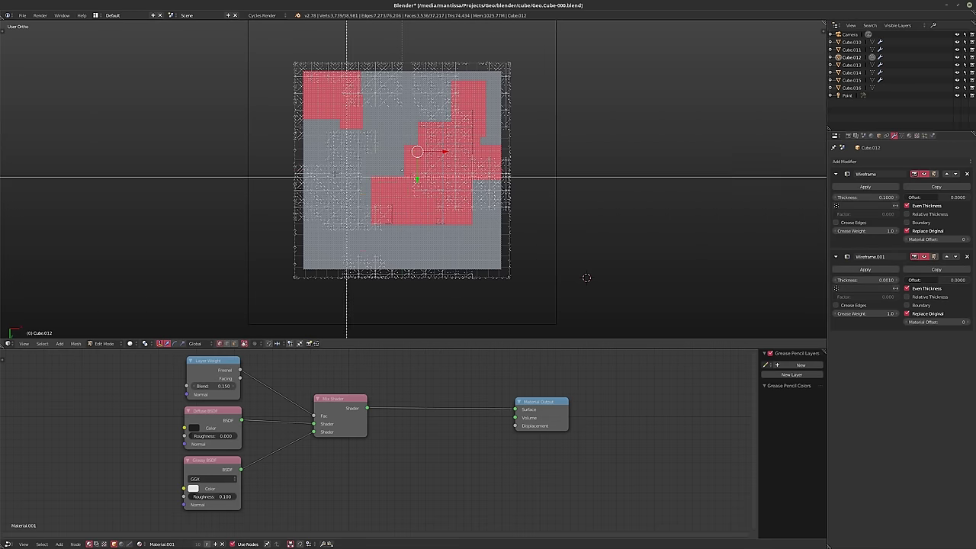
left_click_drag(335, 178, 462, 250)
key("b")
left_click_drag(300, 204, 338, 250)
key("b")
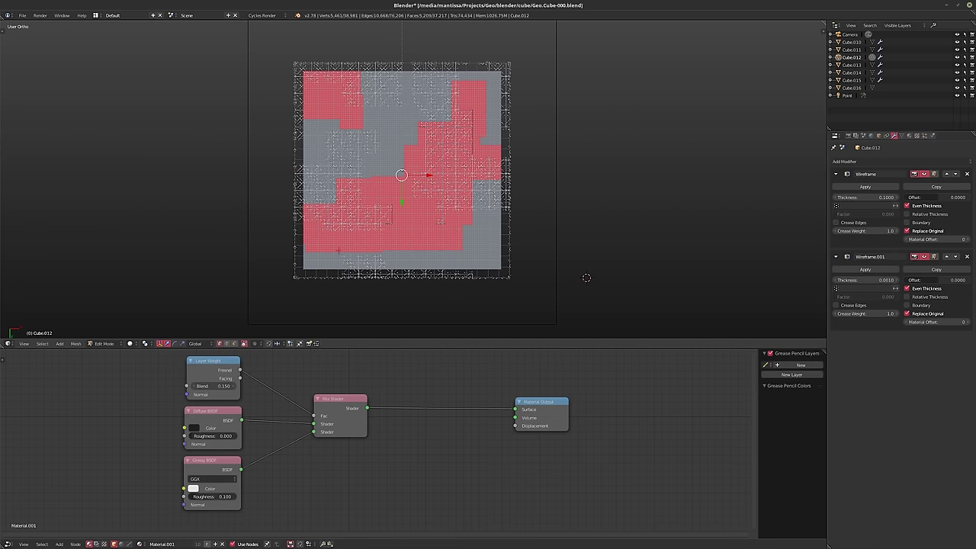
key("b")
left_click_drag(314, 168, 357, 190)
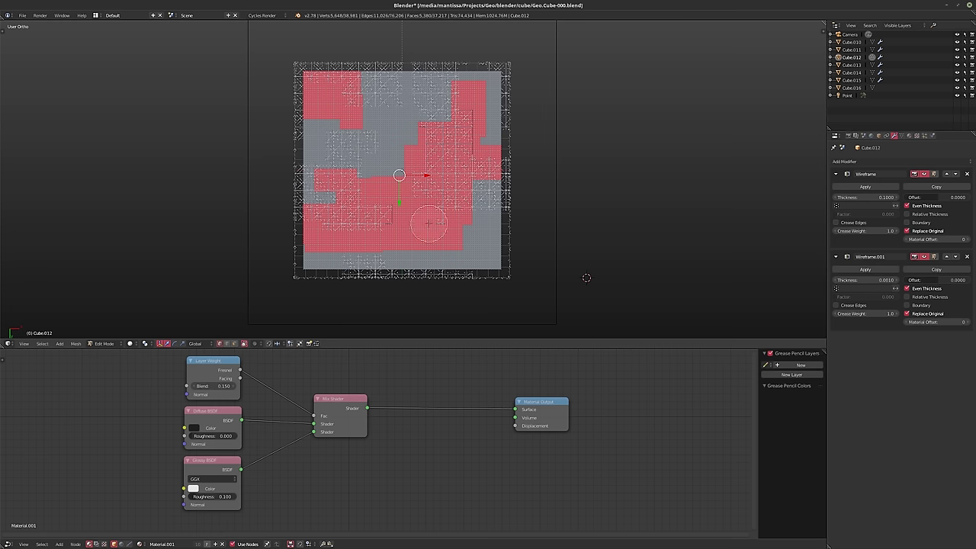
key("x")
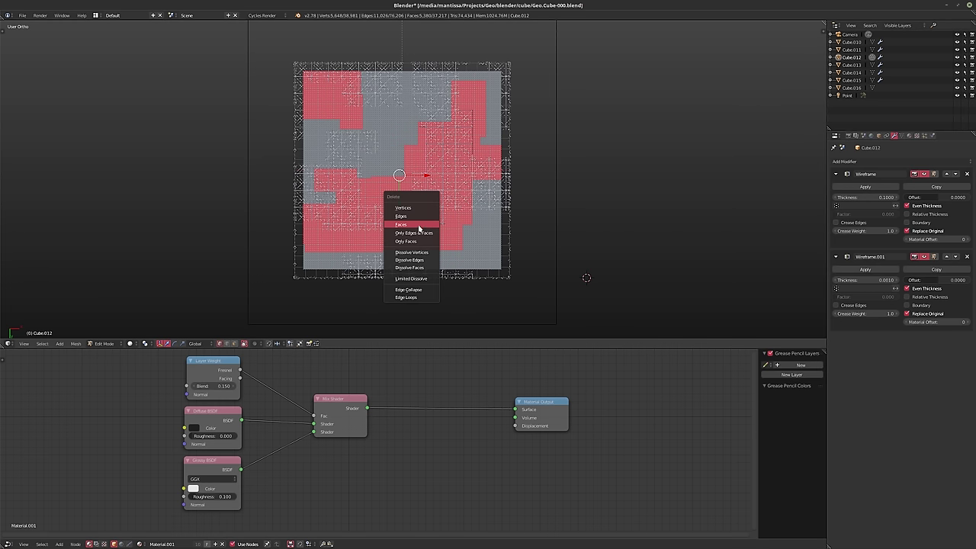
left_click(402, 224)
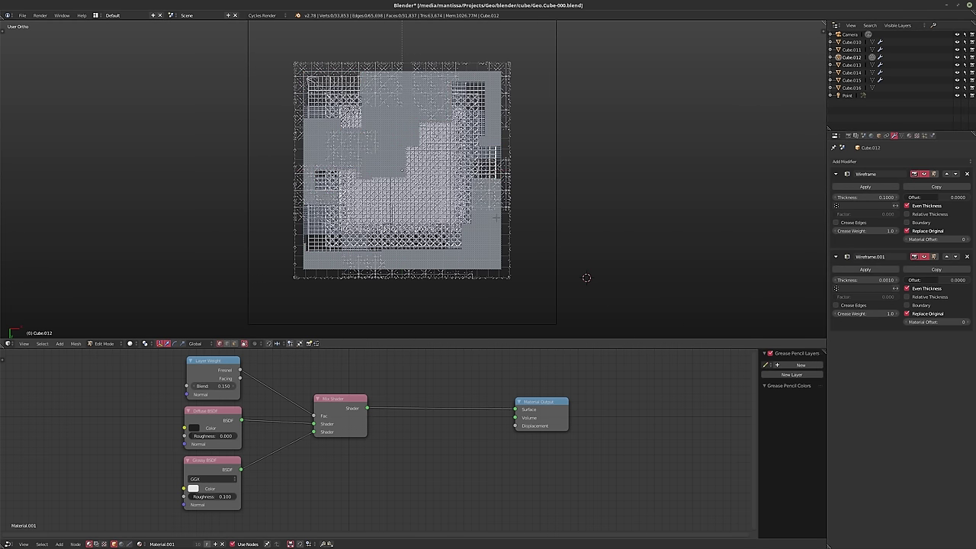
key("KP_1")
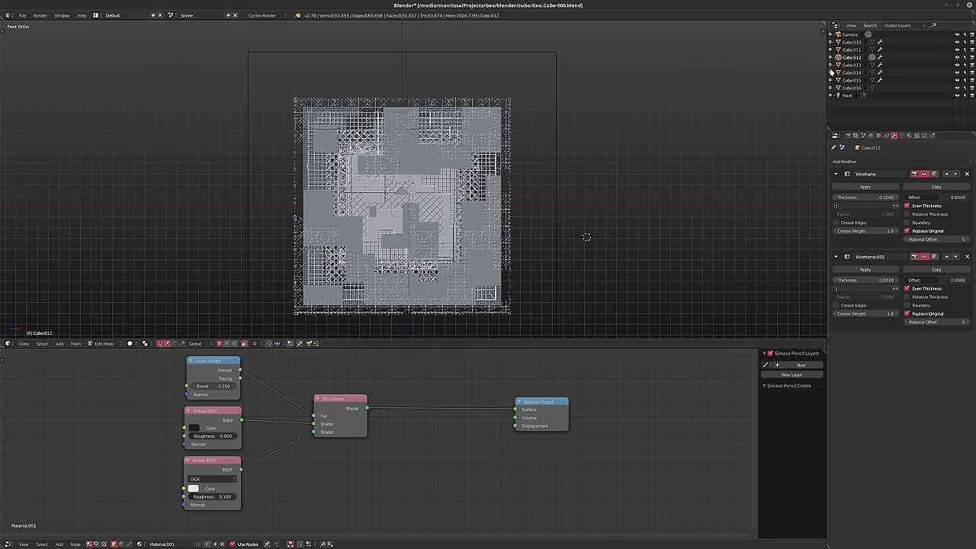
Delete irregular face patches from Cube.013's top side: a stepped left-edge patch, a back-edge strip, a small central block and a large right-half patch
left_click(851, 65)
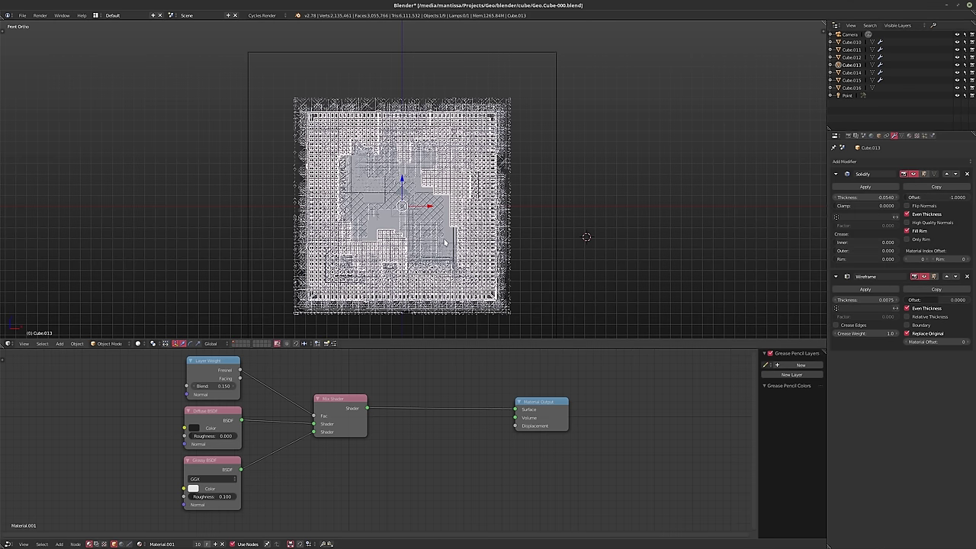
key("KP_7")
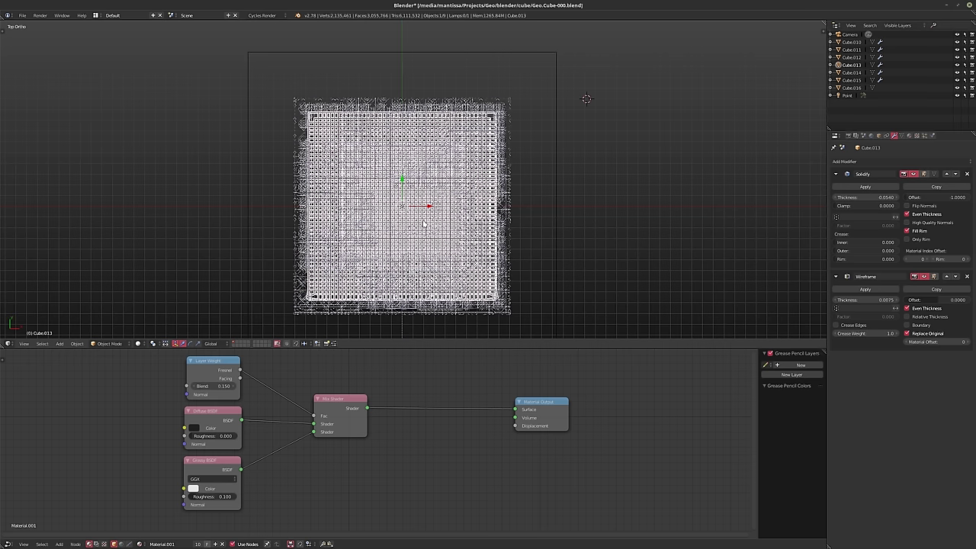
key("Tab")
key("b")
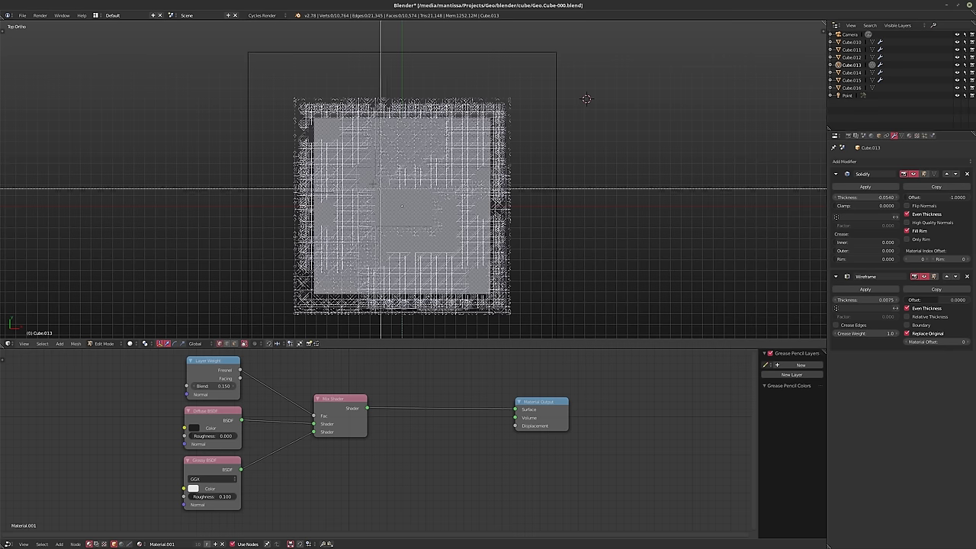
left_click_drag(381, 190, 409, 211)
key("b")
left_click_drag(270, 178, 357, 272)
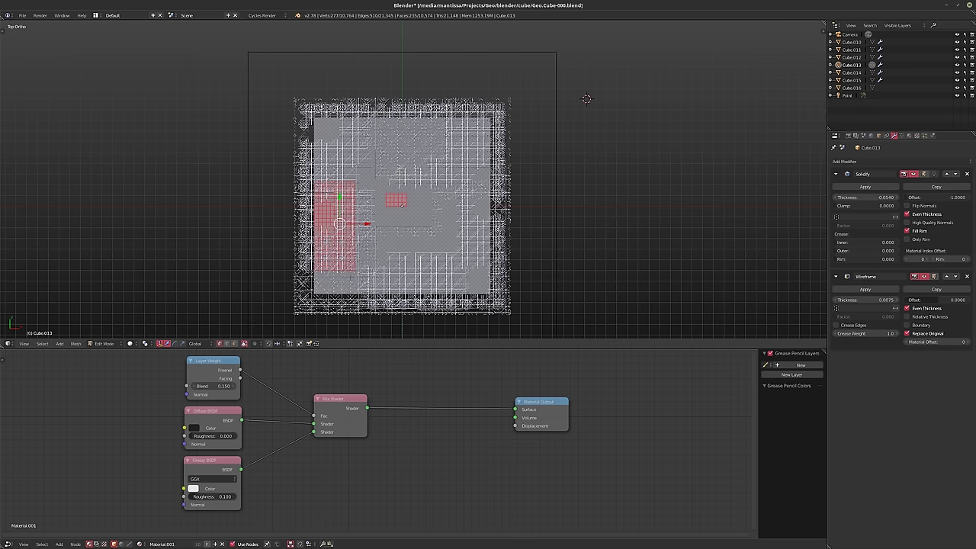
key("b")
left_click_drag(330, 150, 366, 190)
key("b")
left_click_drag(327, 104, 412, 133)
key("b")
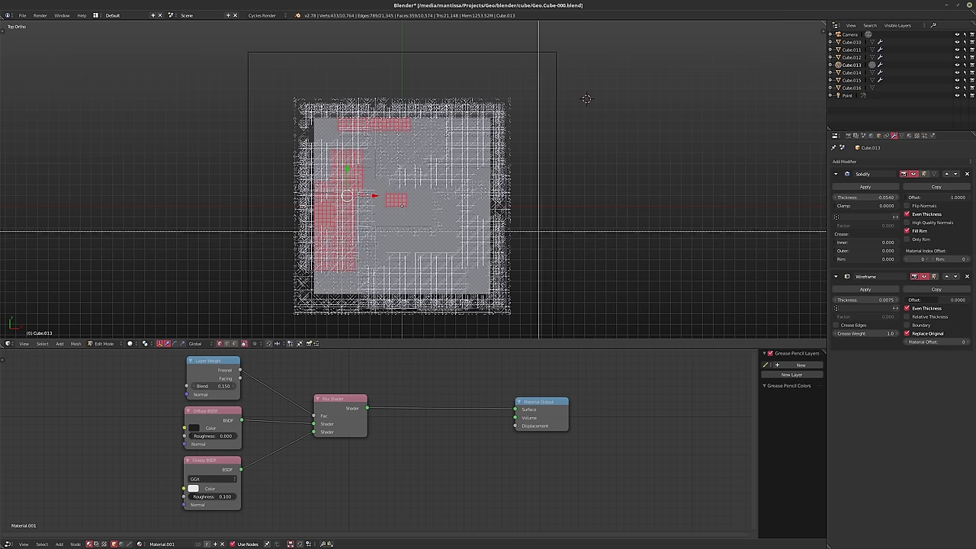
left_click_drag(526, 172, 388, 295)
key("b")
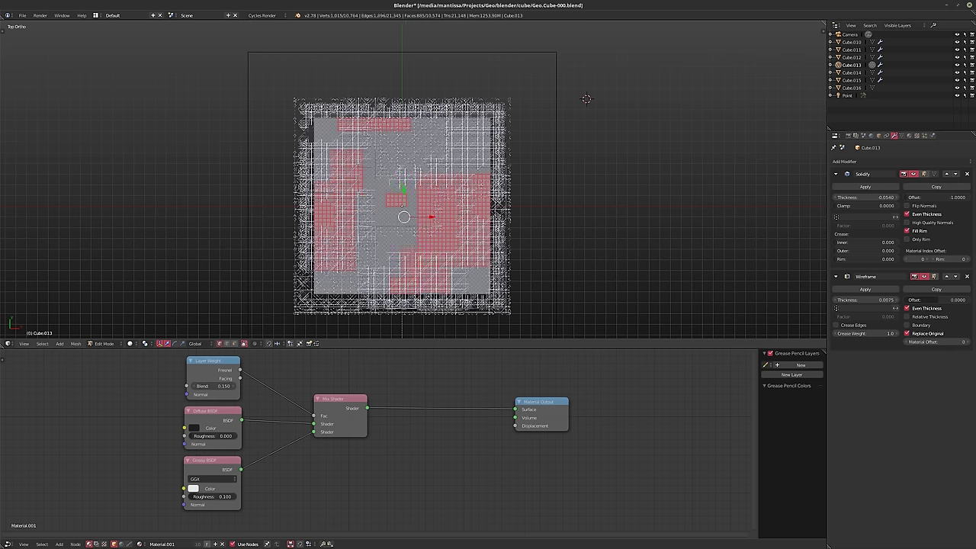
key("x")
left_click(450, 248)
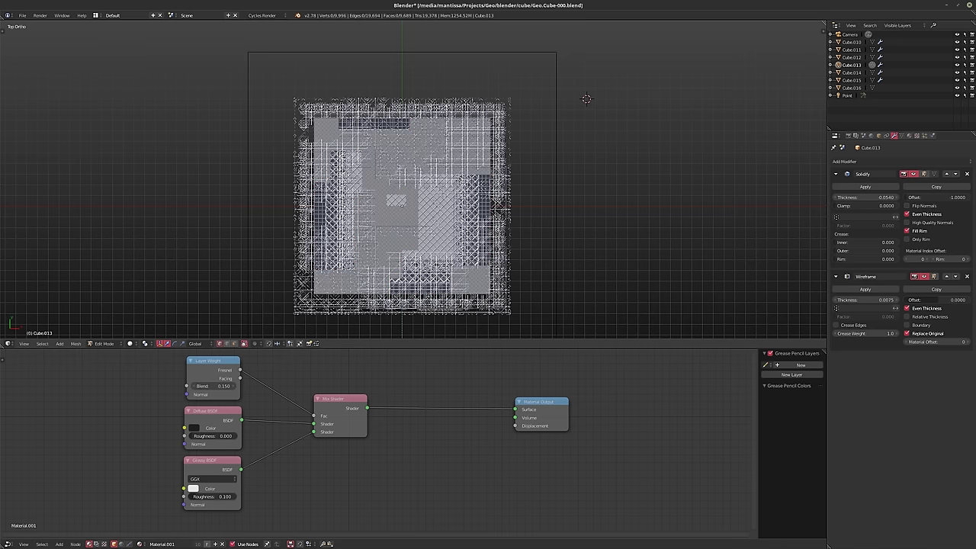
Delete a large stepped patch of faces through the middle of Cube.013's bottom side, plus a strip along one edge and a corner block
middle_click_drag(586, 98, 586, 259)
key("b")
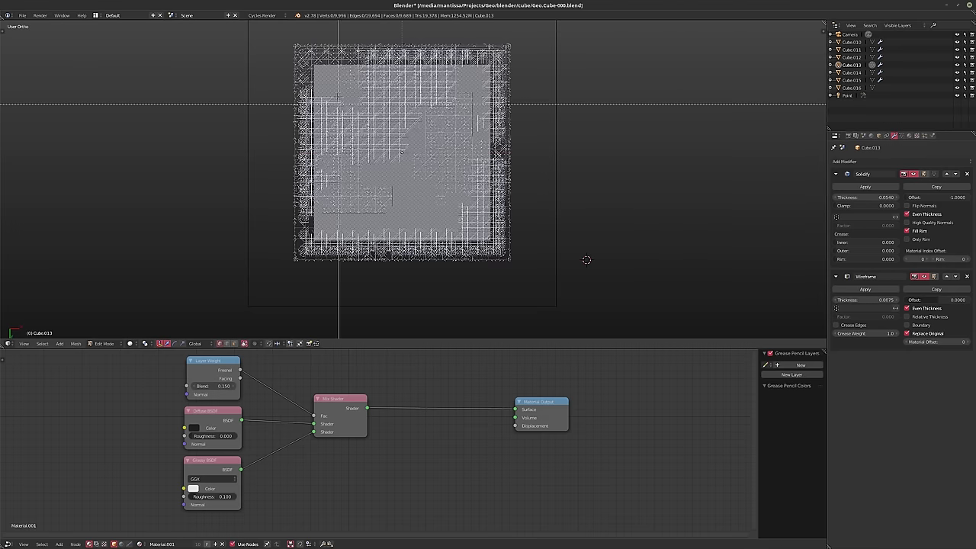
left_click_drag(482, 67, 401, 158)
key("b")
left_click_drag(499, 95, 473, 73)
key("b")
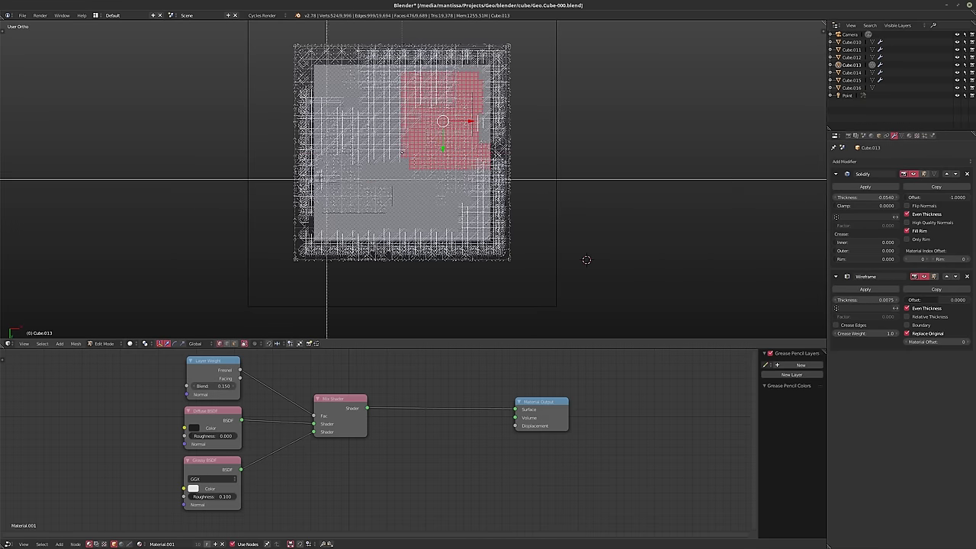
left_click_drag(321, 180, 375, 211)
key("b")
left_click_drag(313, 220, 355, 239)
key("b")
left_click_drag(411, 188, 378, 135)
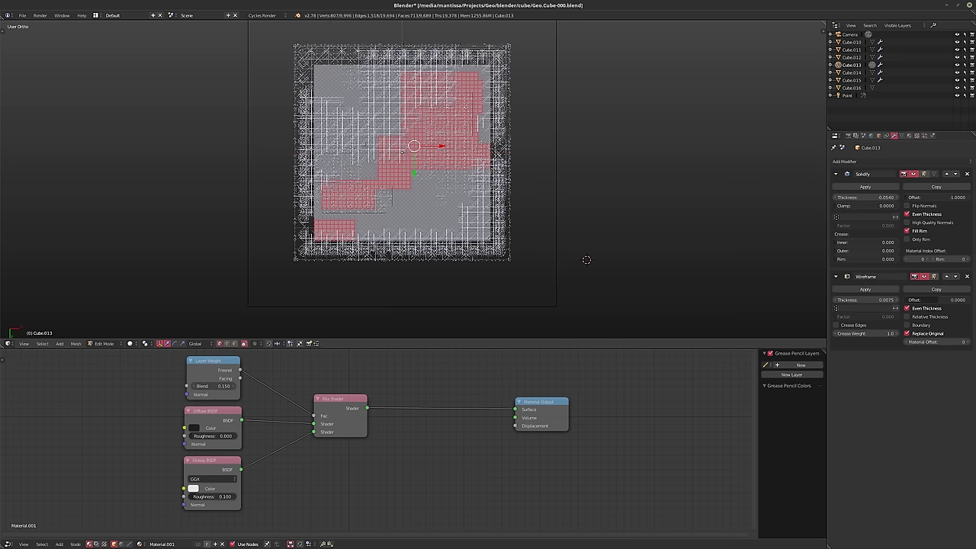
key("b")
left_click_drag(313, 67, 398, 81)
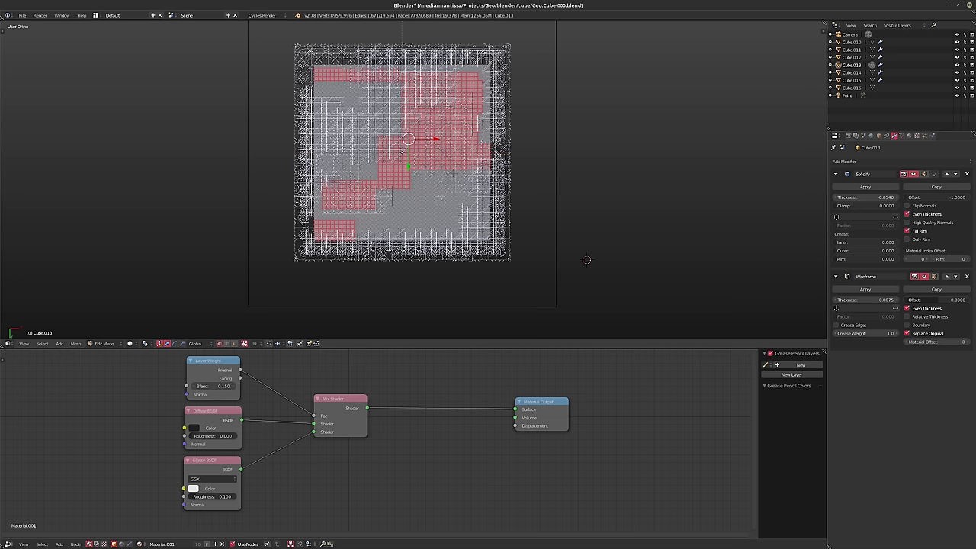
key("b")
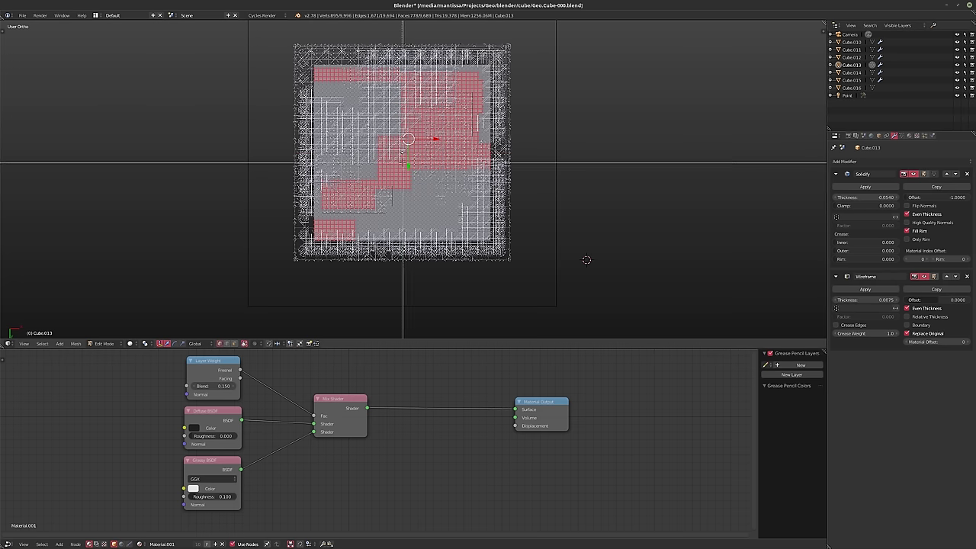
left_click_drag(408, 163, 480, 223)
key("x")
left_click(457, 196)
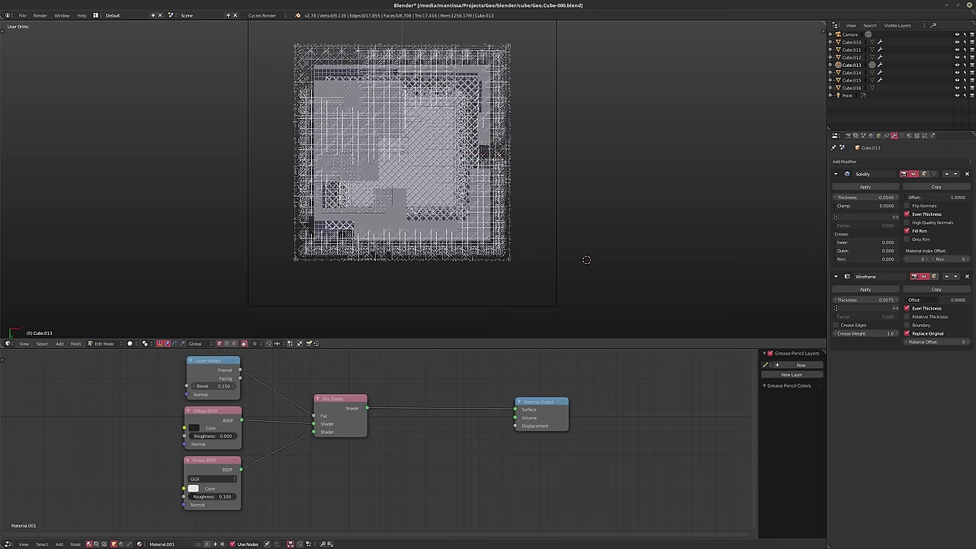
Delete a winding top-to-bottom patch of faces from Cube.013's right side, plus a side-edge patch, an upper corner block and a lower-edge strip
middle_click_drag(366, 234, 301, 101)
key("KP_1")
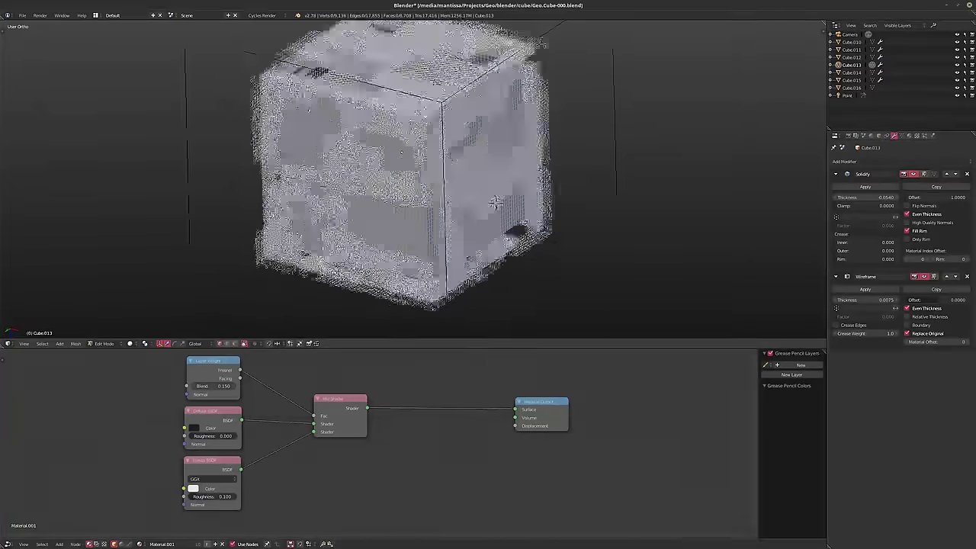
key("KP_6")
key("KP_6")
key("KP_6")
key("KP_6")
key("KP_6")
key("KP_6")
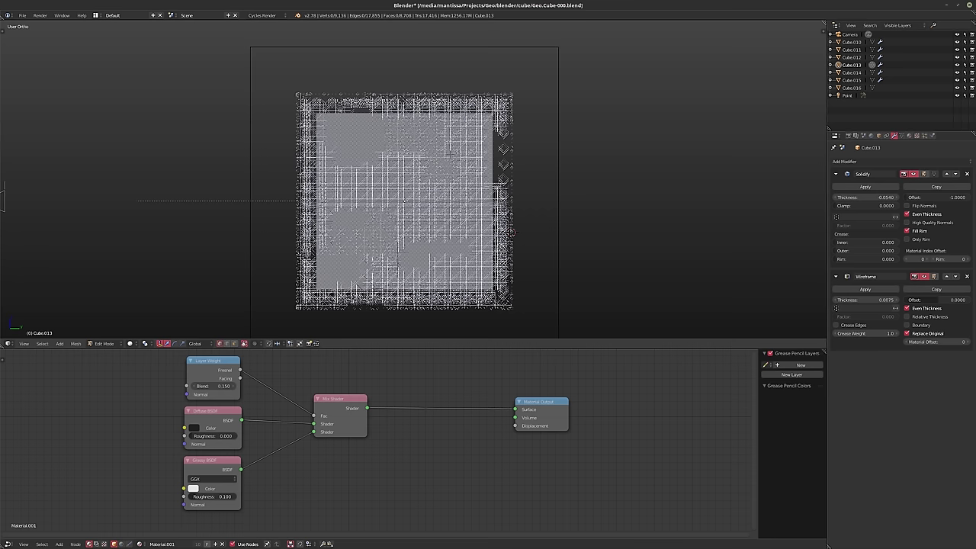
key("b")
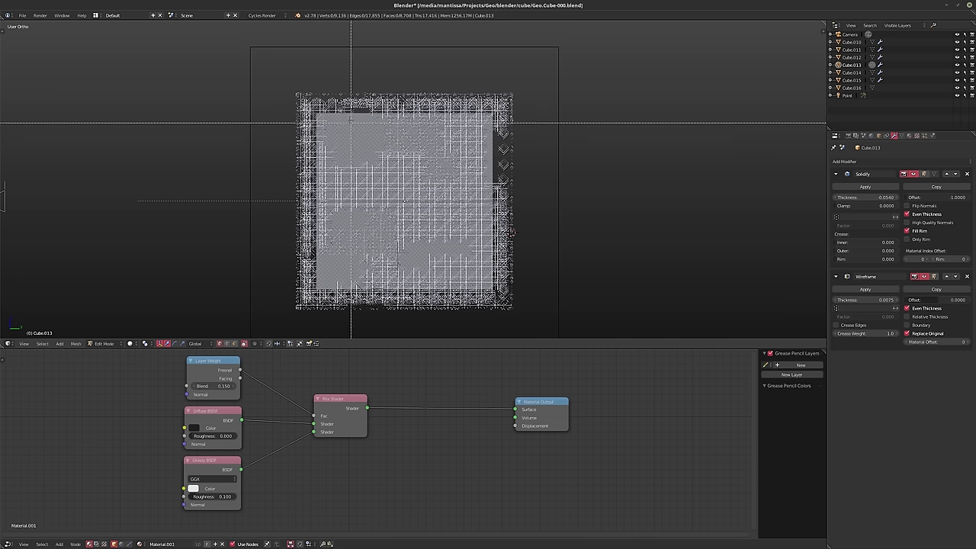
left_click_drag(464, 102, 427, 152)
key("b")
key("b")
left_click_drag(433, 218, 494, 157)
key("b")
left_click_drag(418, 231, 408, 282)
key("b")
key("b")
left_click_drag(369, 190, 330, 220)
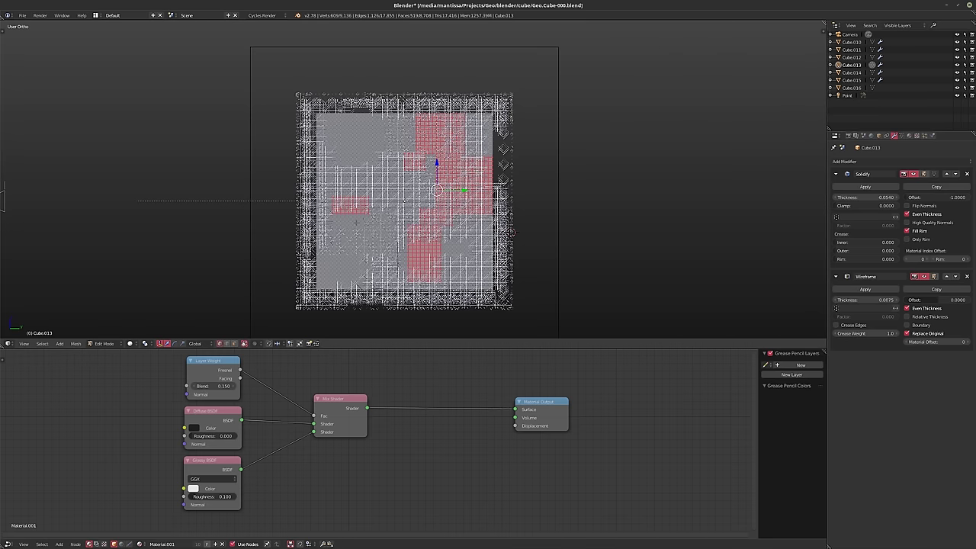
key("b")
left_click_drag(311, 175, 349, 144)
key("b")
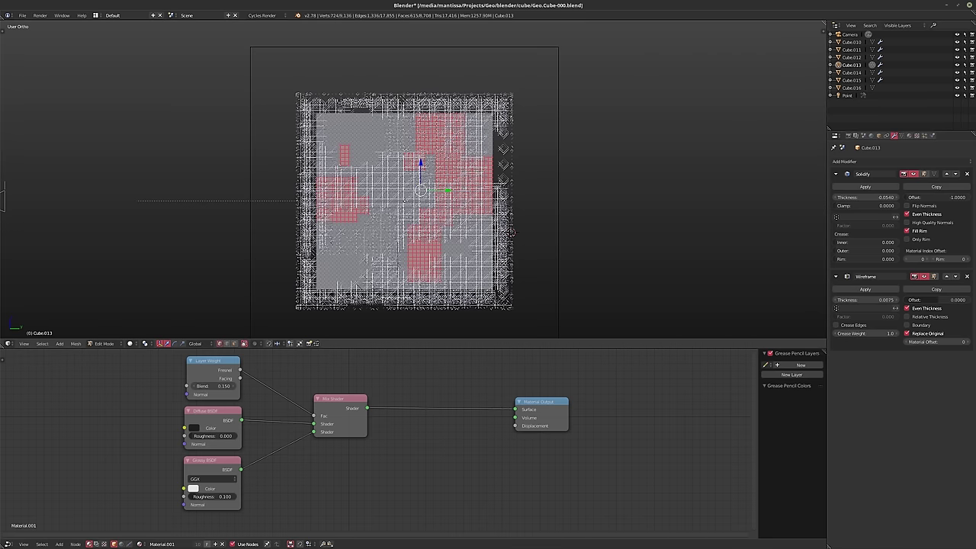
key("b")
left_click_drag(315, 117, 354, 138)
key("b")
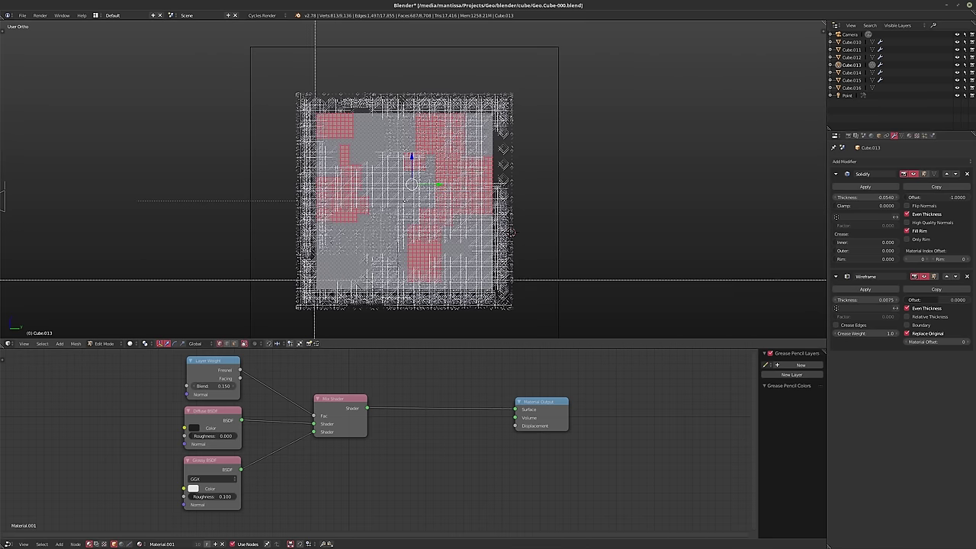
left_click_drag(316, 271, 381, 290)
key("b")
left_click_drag(459, 269, 419, 248)
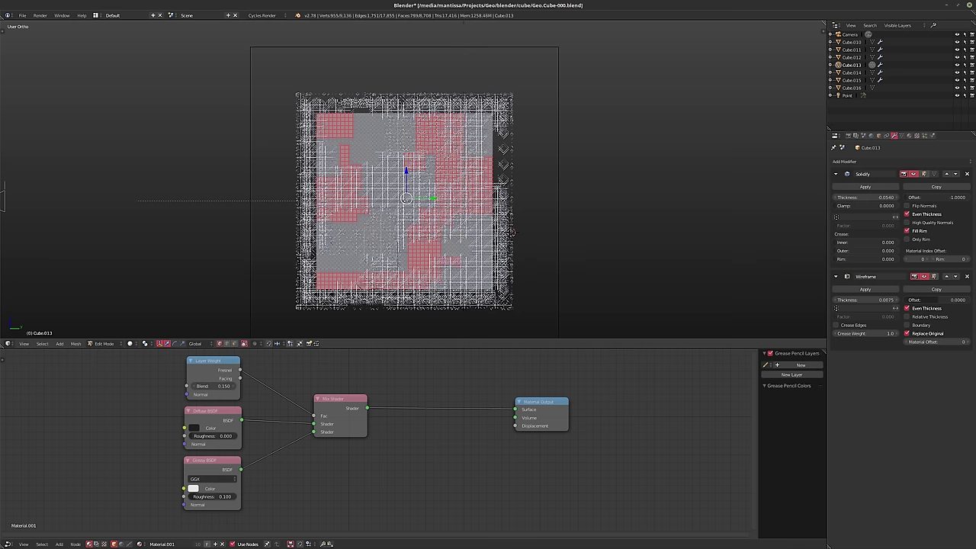
key("x")
left_click(446, 213)
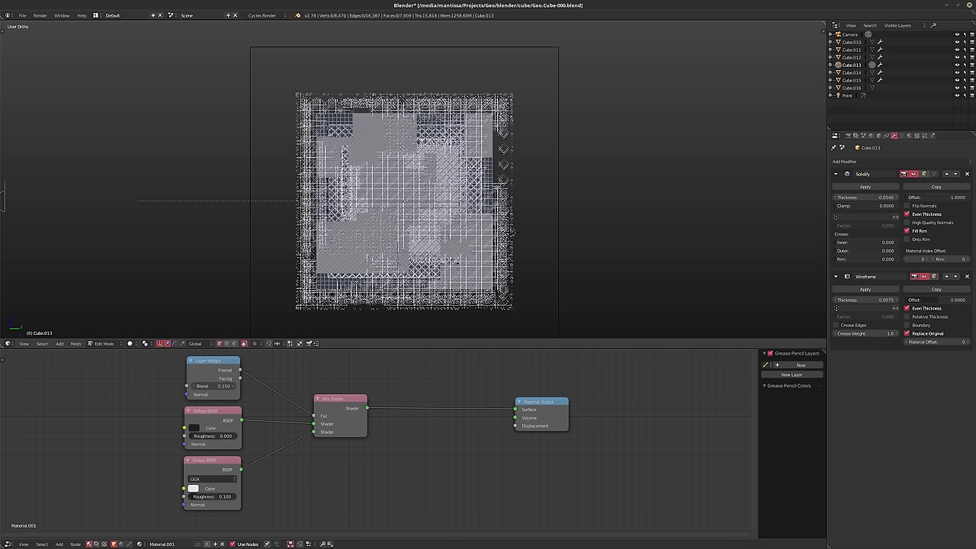
Select a large branching patch of faces from the middle to the lower edge of Cube.013's back side, plus a stepped upper-corner patch
middle_click_drag(446, 214, 560, 213)
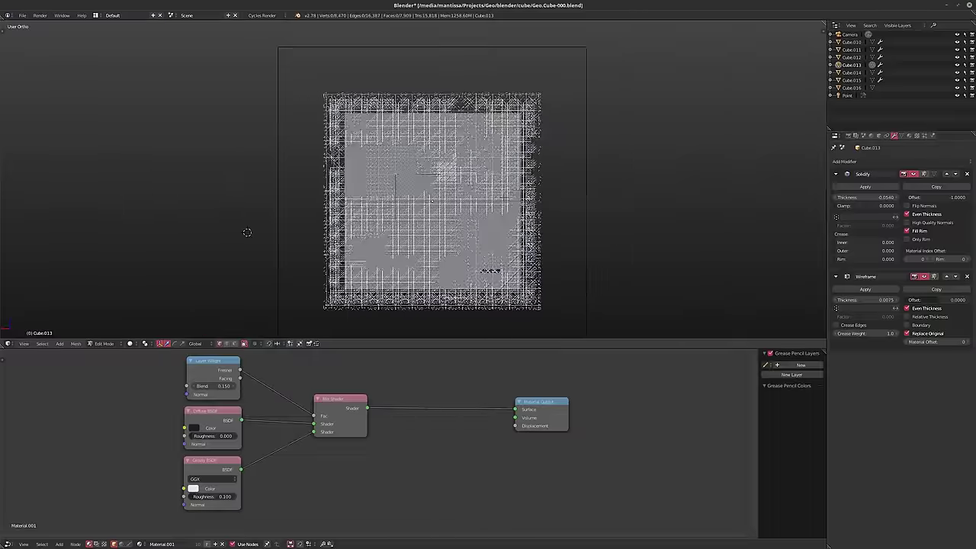
key("b")
left_click_drag(415, 184, 455, 248)
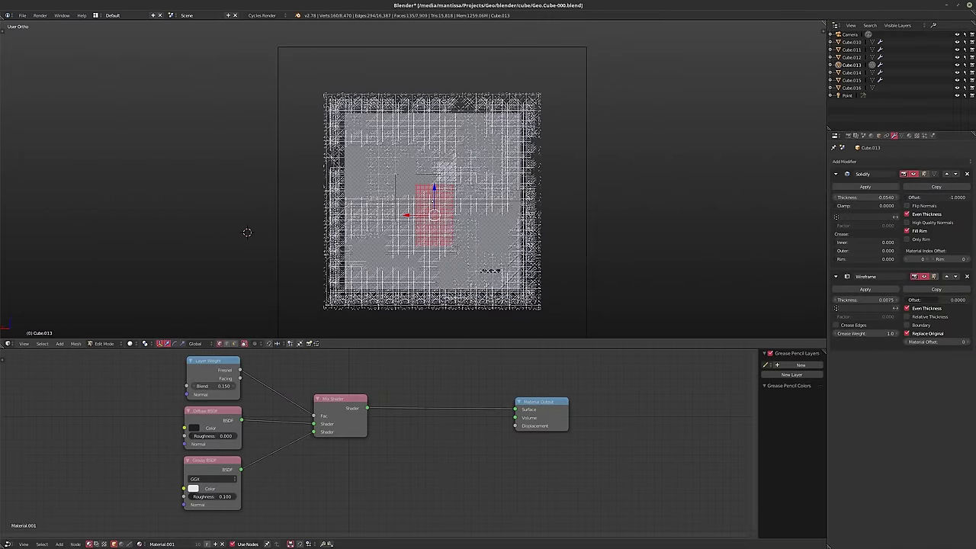
left_click_drag(409, 182, 439, 225)
key("b")
left_click_drag(489, 184, 455, 225)
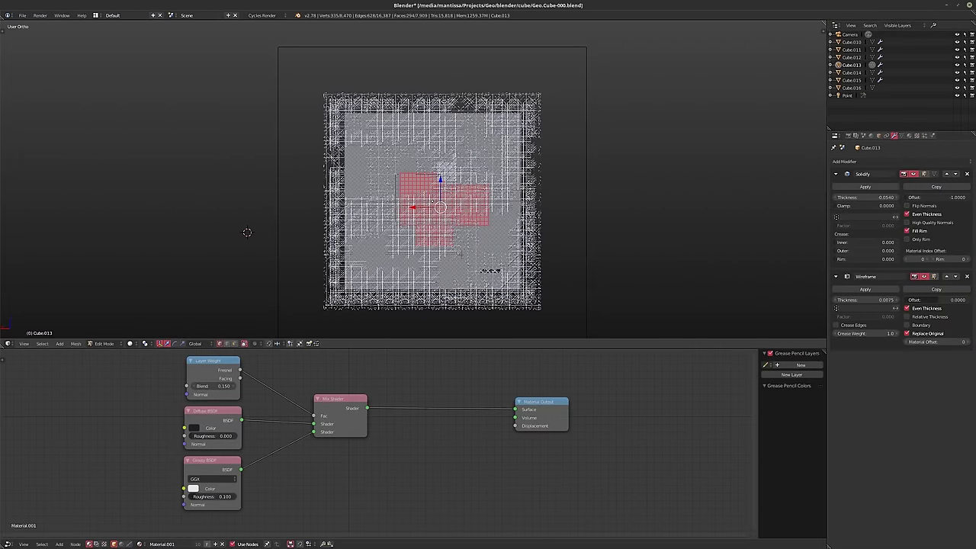
key("b")
left_click_drag(493, 303, 386, 234)
key("b")
key("b")
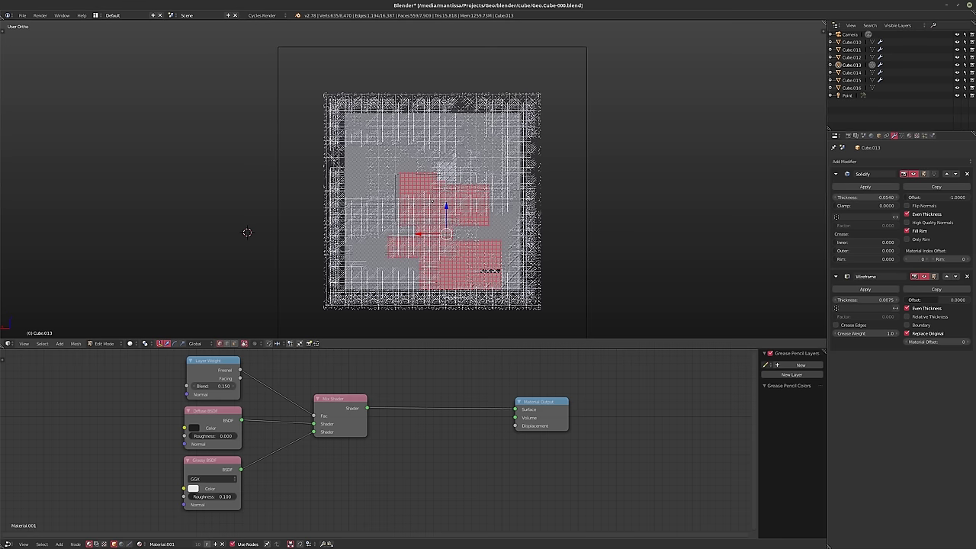
key("b")
left_click_drag(356, 278, 388, 248)
key("b")
left_click_drag(386, 197, 359, 180)
key("b")
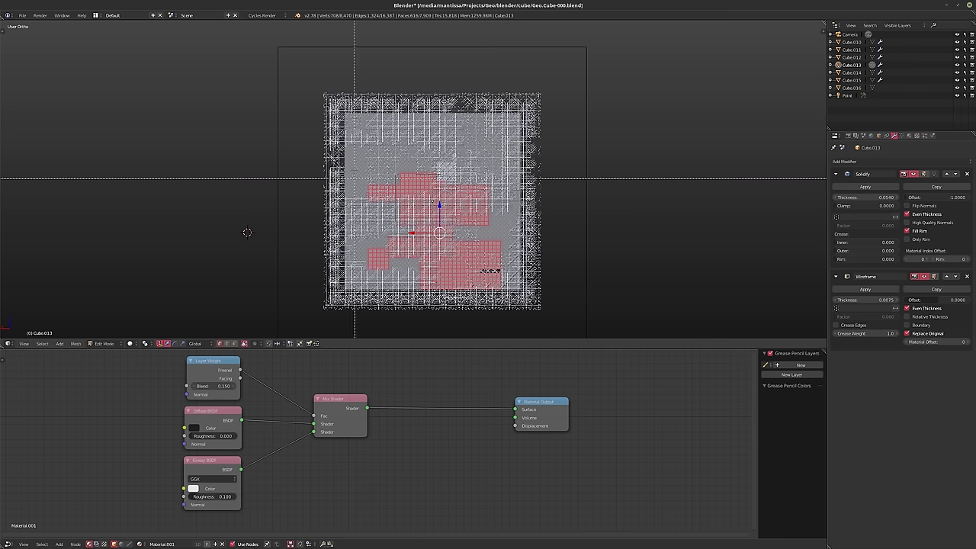
left_click_drag(381, 148, 426, 200)
key("b")
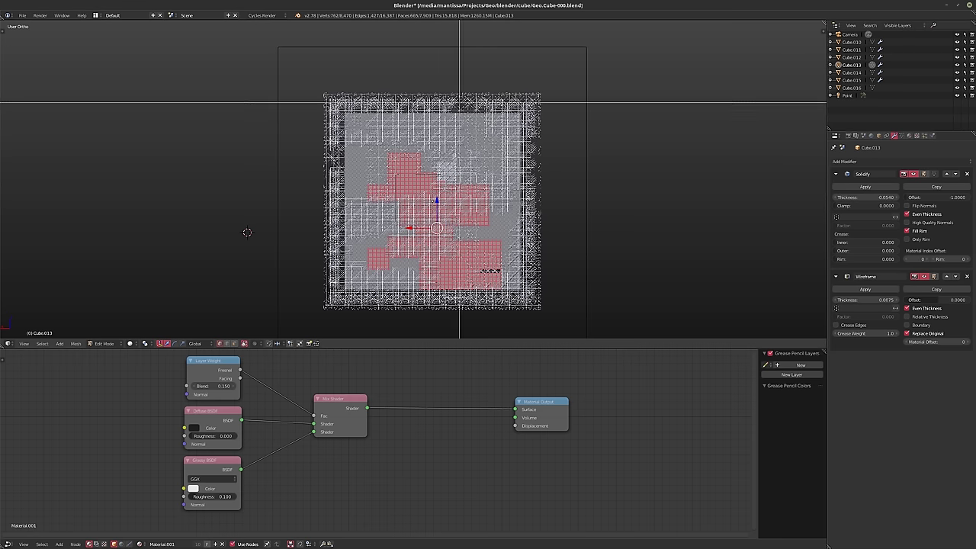
left_click_drag(485, 104, 524, 148)
key("b")
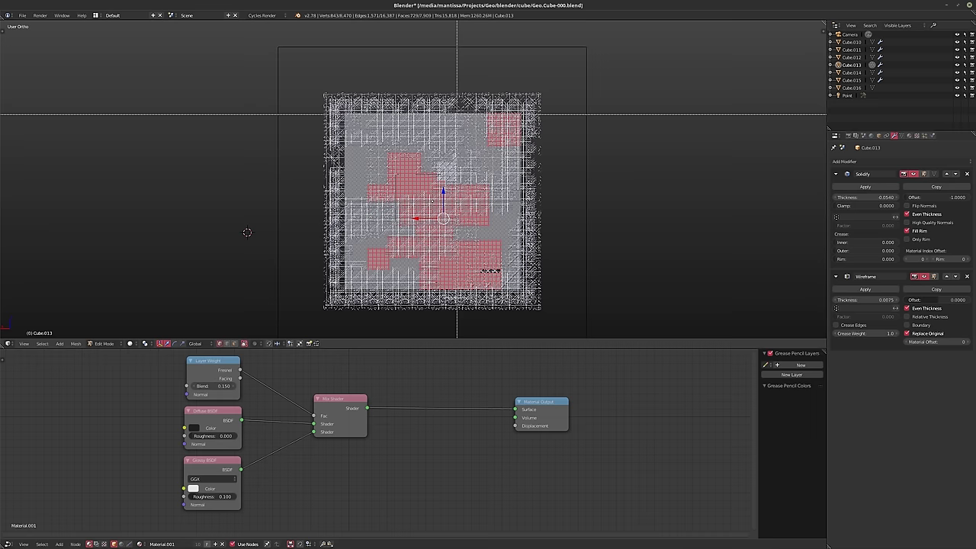
left_click_drag(463, 114, 491, 122)
key("b")
key("b")
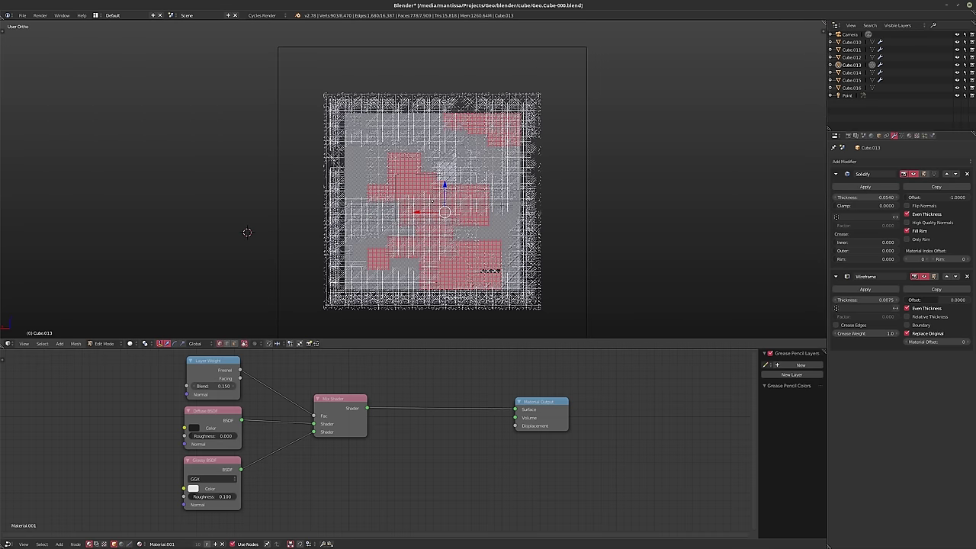
right_click(500, 205)
key("x")
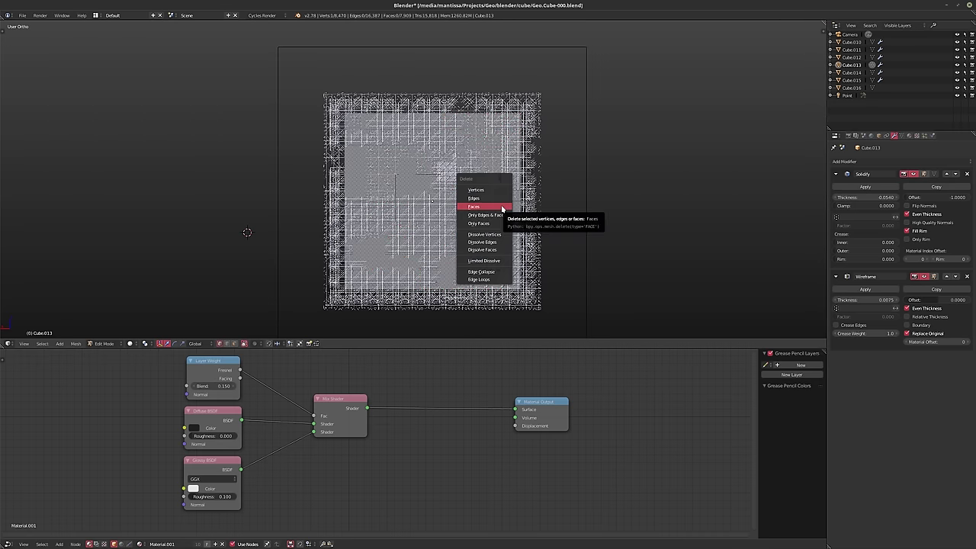
left_click(502, 207)
key("ctrl+z")
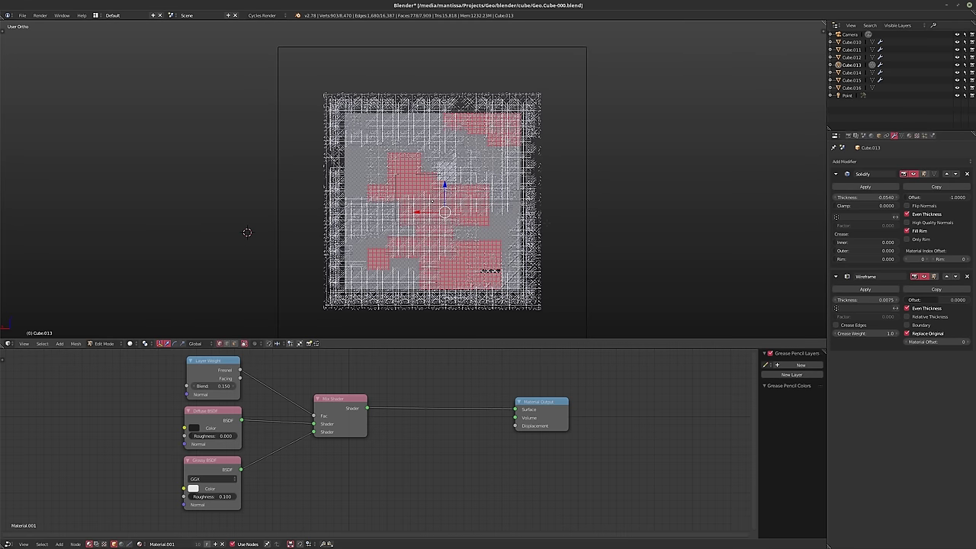
Delete the selected patches of faces from the back side of Cube.013
key("x")
left_click(481, 214)
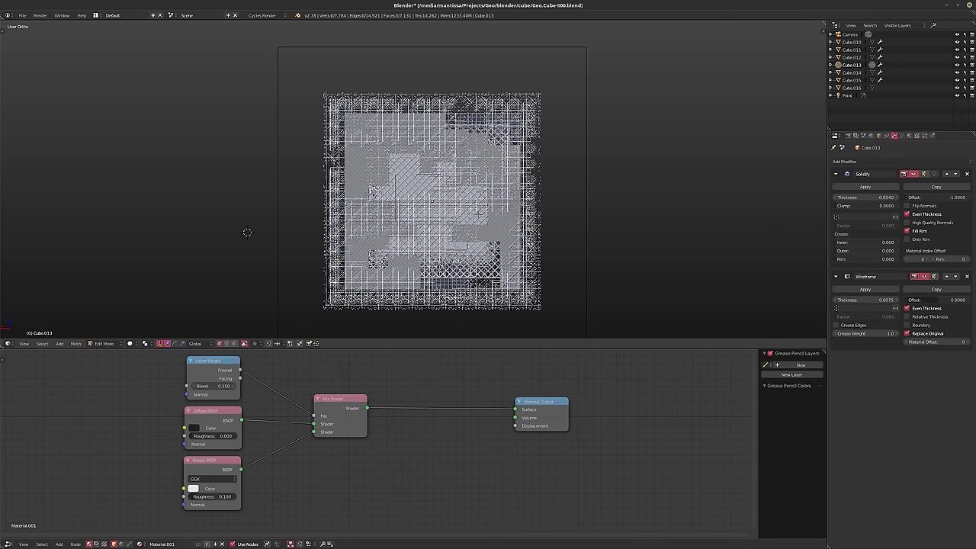
Select a large upper-left block of faces on Cube.013's left side, plus a stepped patch from lower middle to the lower-right corner
middle_click_drag(247, 232, 312, 231)
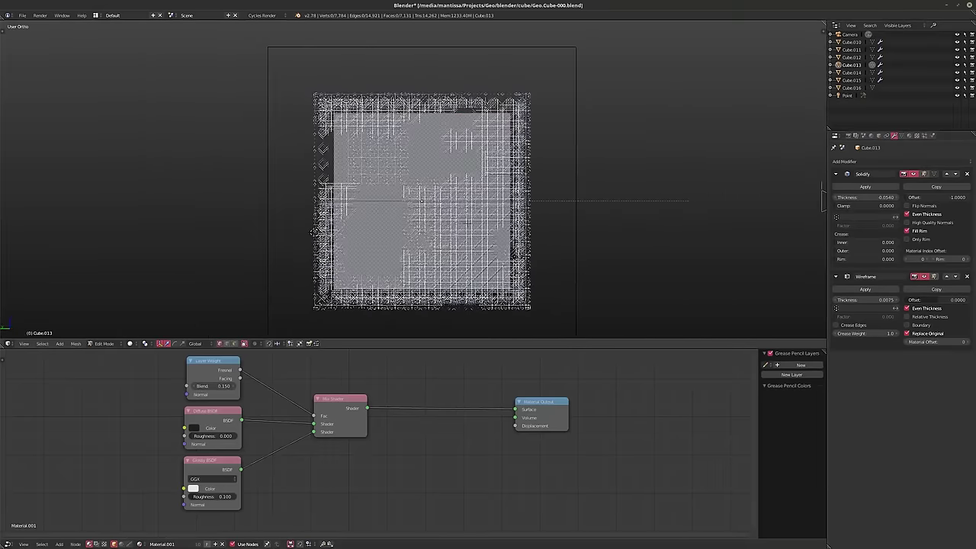
key("b")
left_click_drag(331, 109, 400, 191)
key("b")
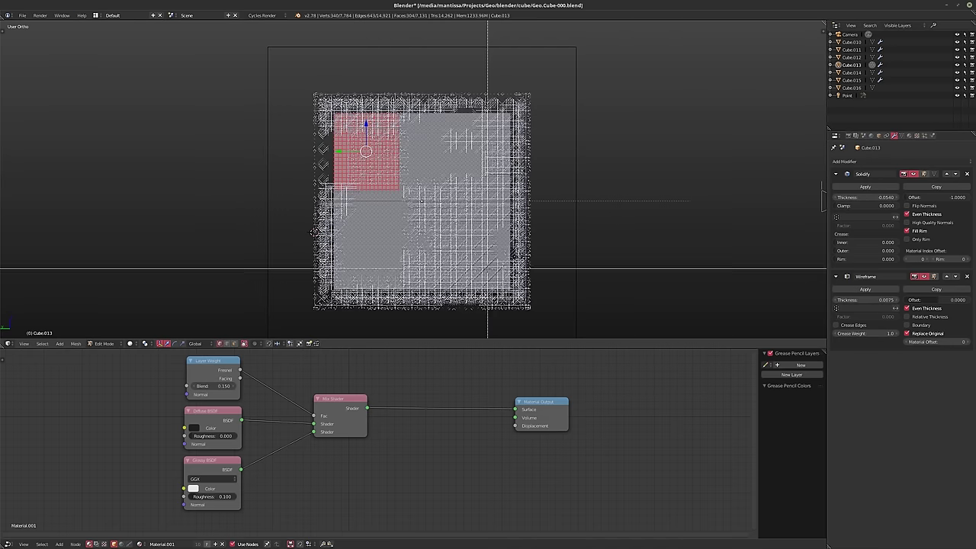
left_click_drag(517, 308, 471, 251)
key("b")
left_click_drag(374, 225, 431, 245)
key("b")
left_click_drag(361, 245, 466, 292)
key("b")
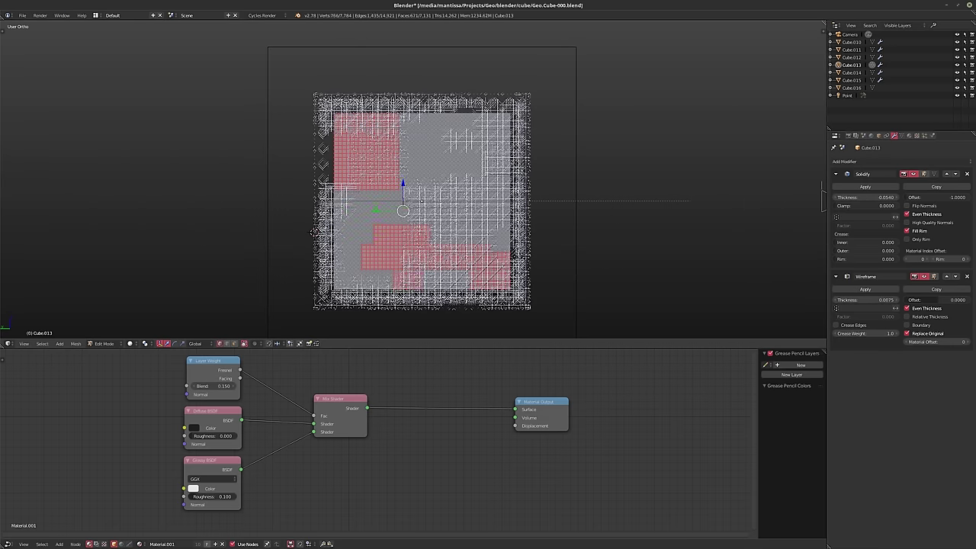
Add a stepped upper-right patch, a right-edge strip and a lower-left edge block on Cube.013's left side, and delete all selected faces
key("b")
left_click_drag(523, 108, 461, 173)
key("b")
left_click_drag(452, 137, 477, 111)
left_click(478, 133)
key("b")
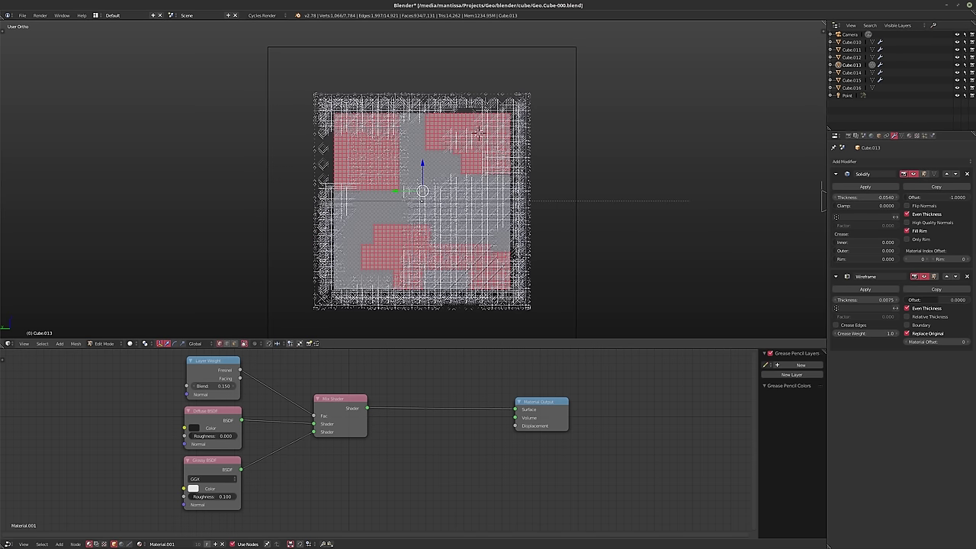
key("b")
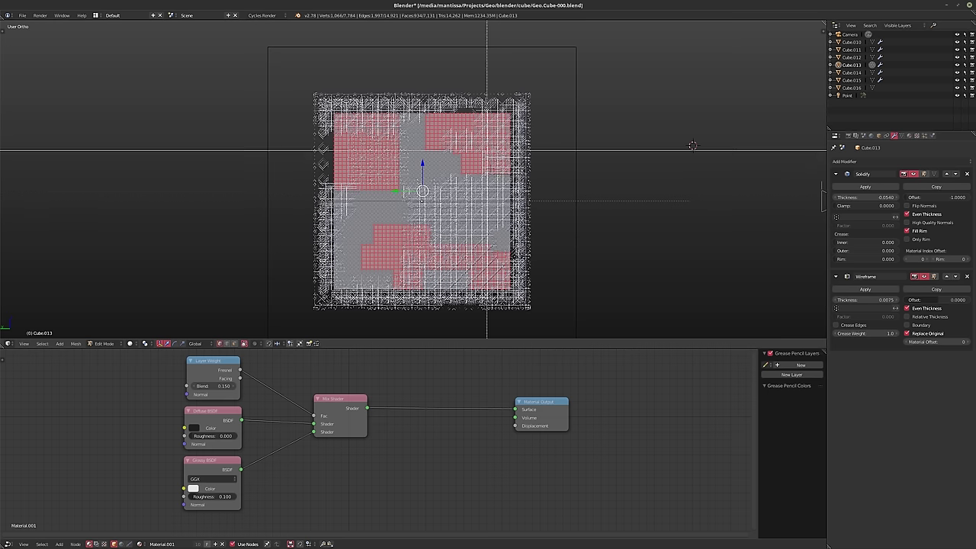
left_click_drag(488, 150, 512, 251)
key("b")
left_click_drag(320, 222, 387, 273)
key("b")
key("x")
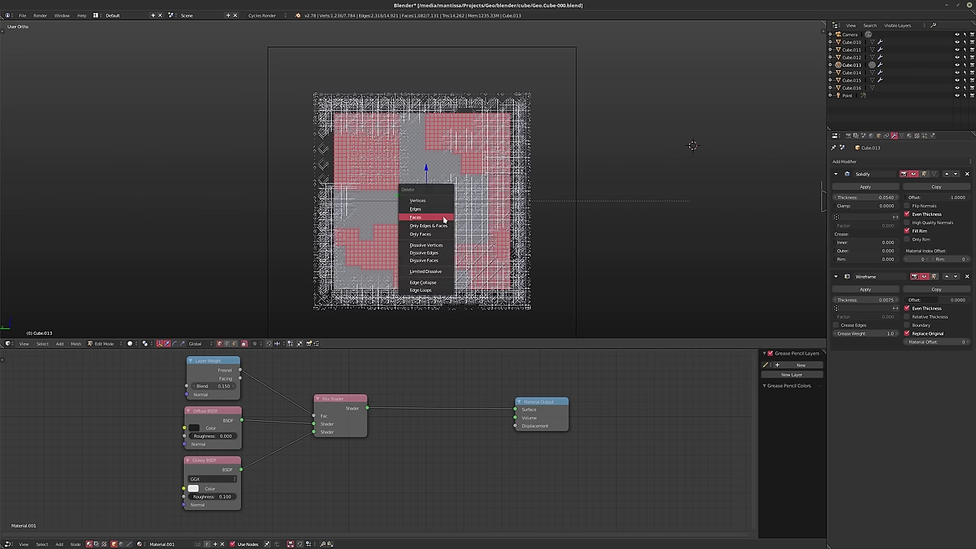
left_click(427, 218)
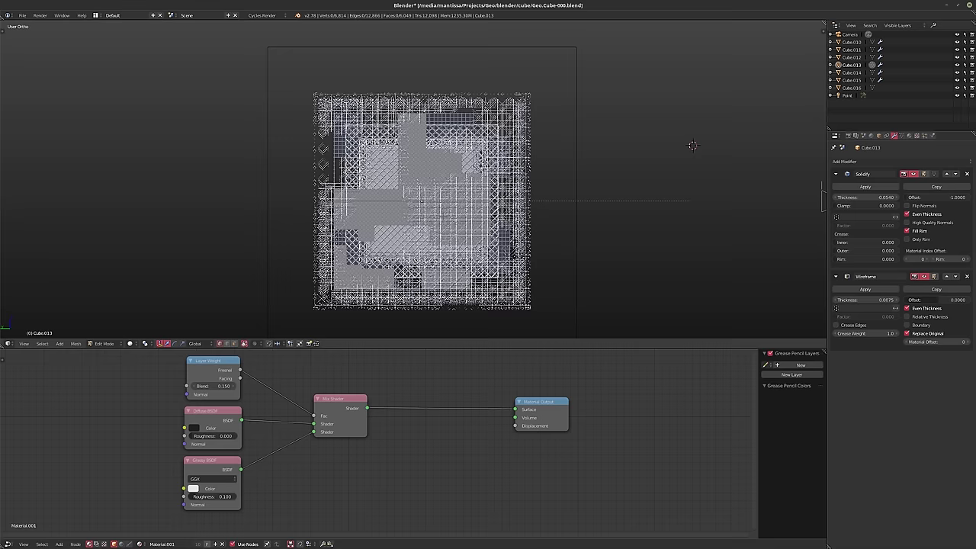
Switch to Cube.014 and open its mesh for editing in the orthographic front view
key("KP_5")
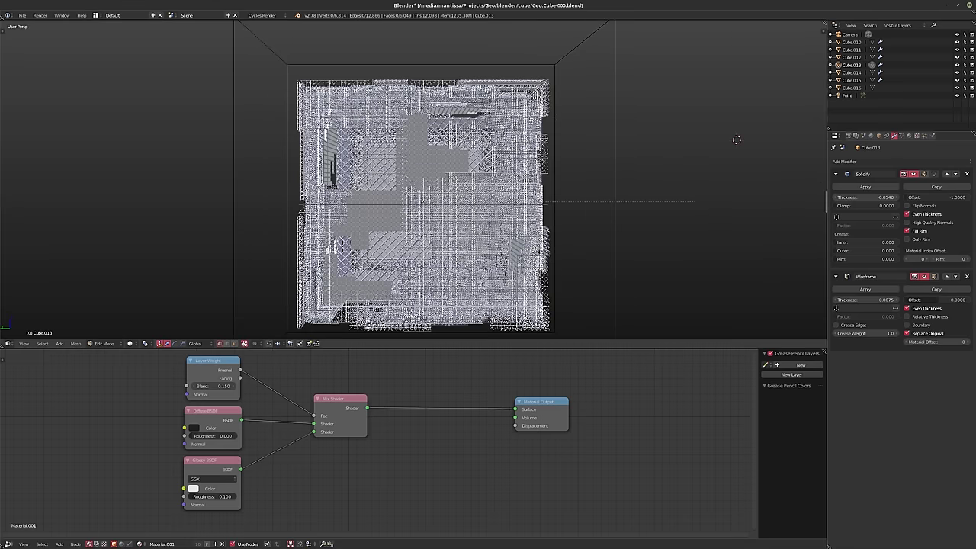
left_click(851, 73)
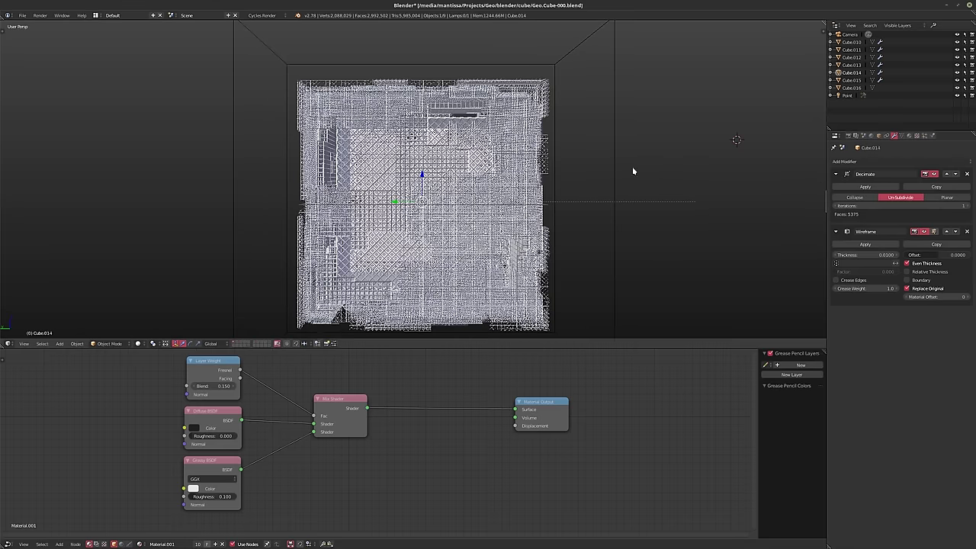
middle_click_drag(631, 166, 582, 189)
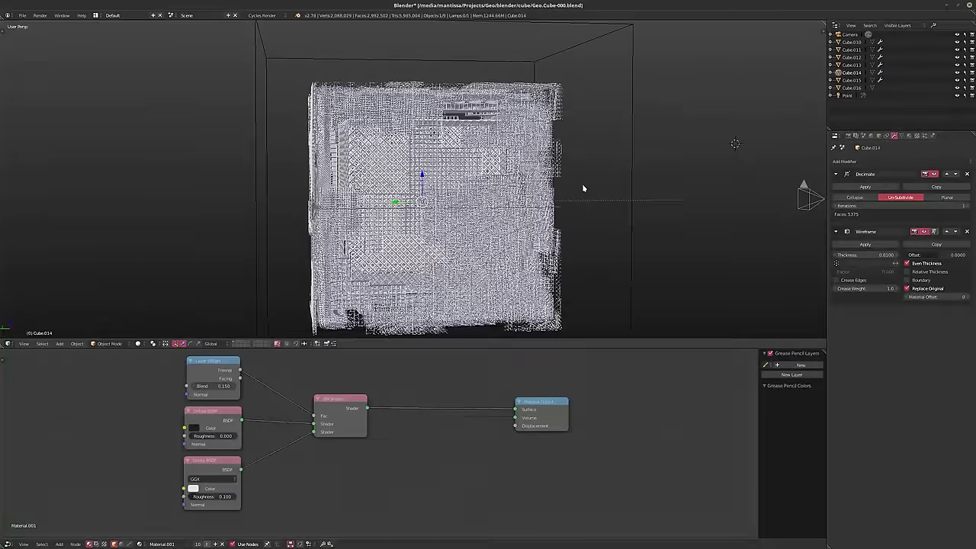
key("KP_1")
key("KP_5")
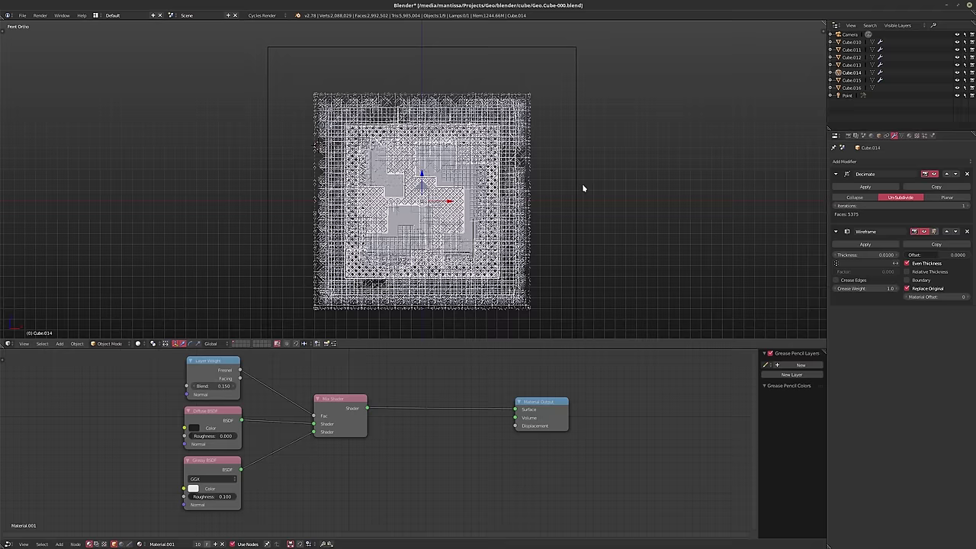
key("Tab")
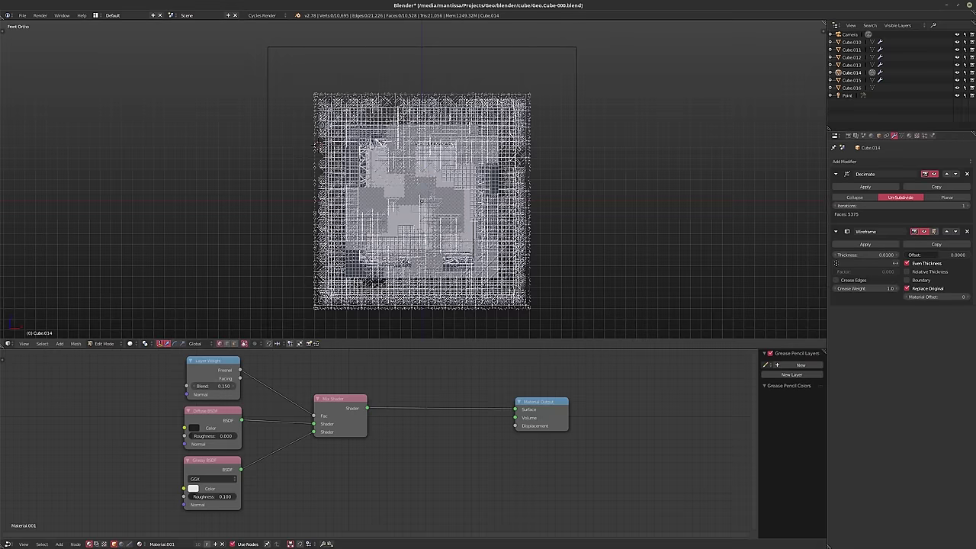
Select a notched left-hand block, a stepped upper-right corner patch and a lower right-hand block of faces on Cube.014's right side
middle_click_drag(246, 148, 122, 145)
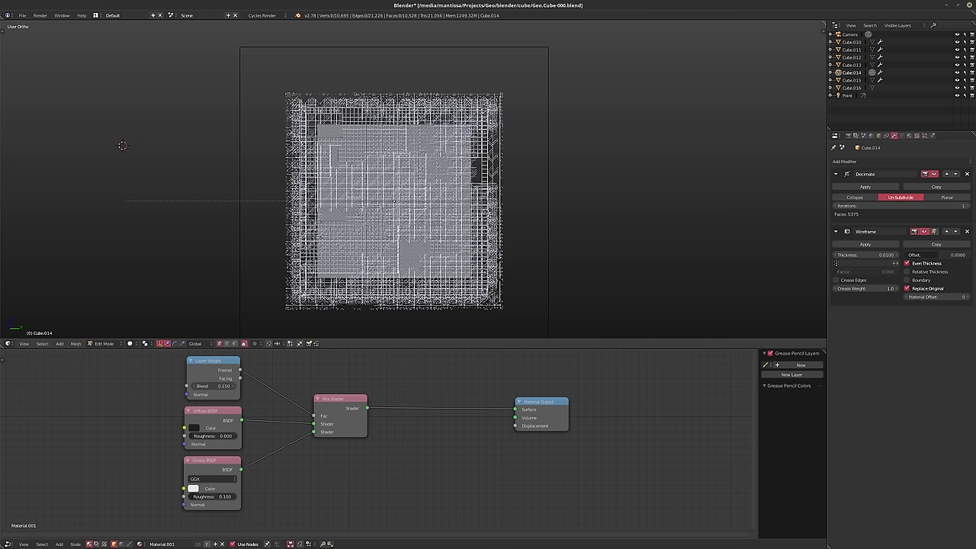
key("b")
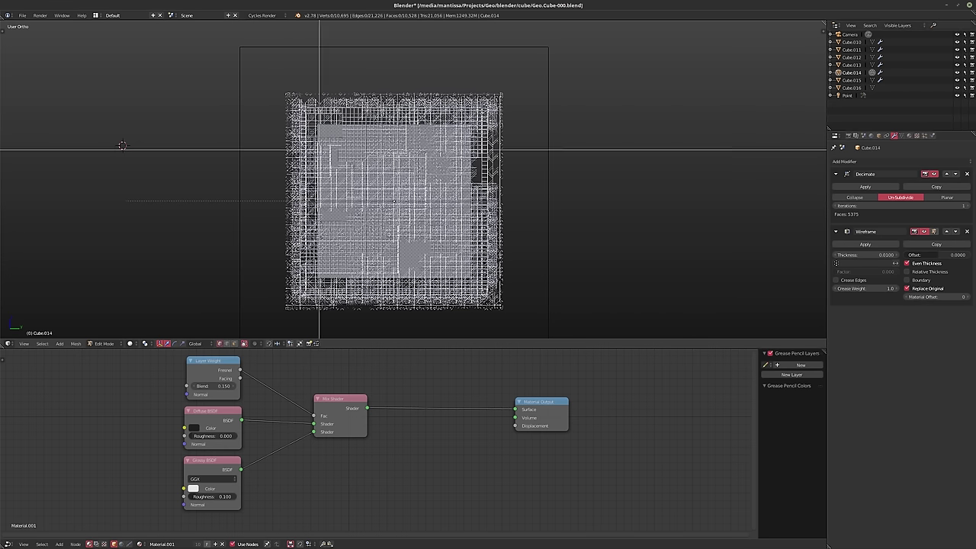
left_click_drag(320, 153, 381, 219)
key("b")
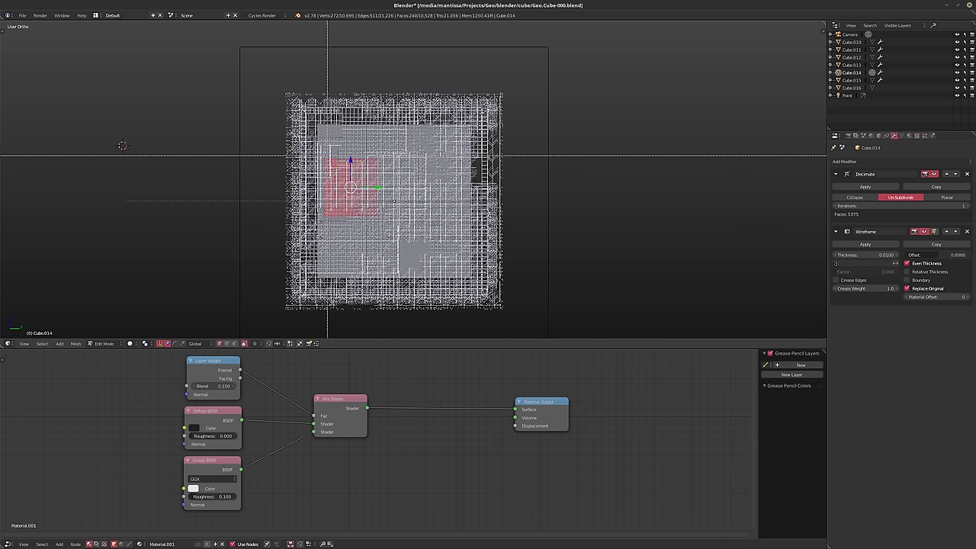
left_click_drag(320, 148, 340, 170)
key("b")
left_click_drag(414, 141, 472, 157)
key("b")
key("b")
key("b")
left_click_drag(425, 224, 469, 251)
key("b")
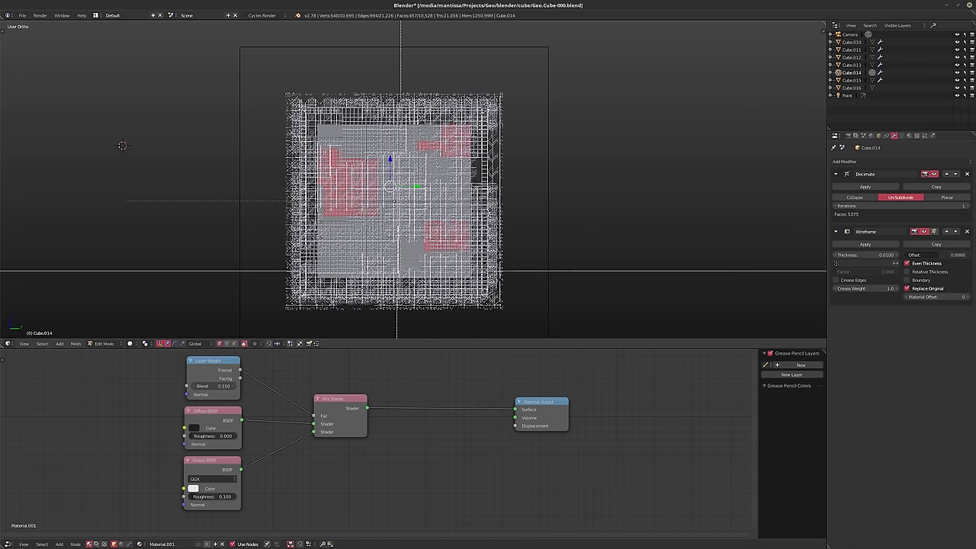
Add a connecting middle band, a large upper-middle block and a lower-left corner block on Cube.014's right side, and delete the selected faces
left_click_drag(367, 234, 472, 219)
key("b")
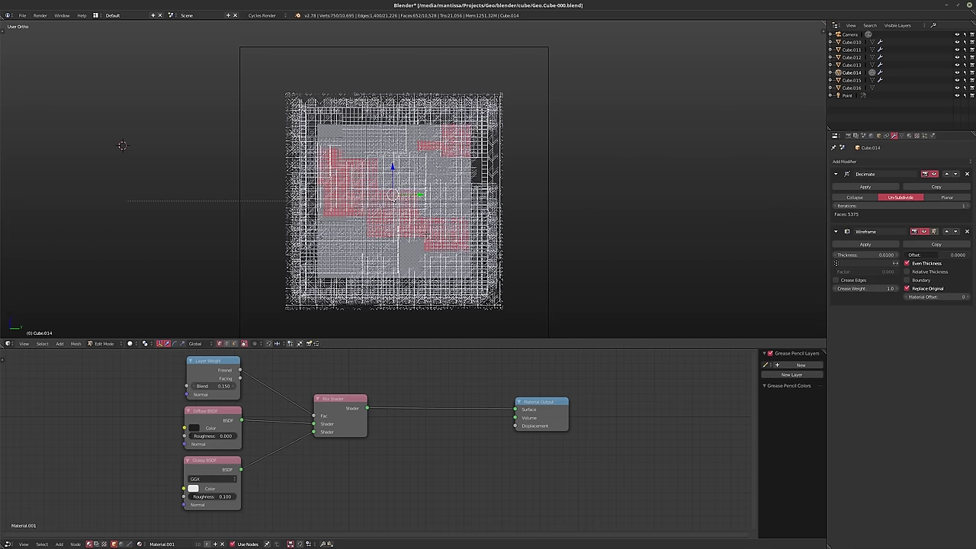
left_click_drag(375, 128, 433, 198)
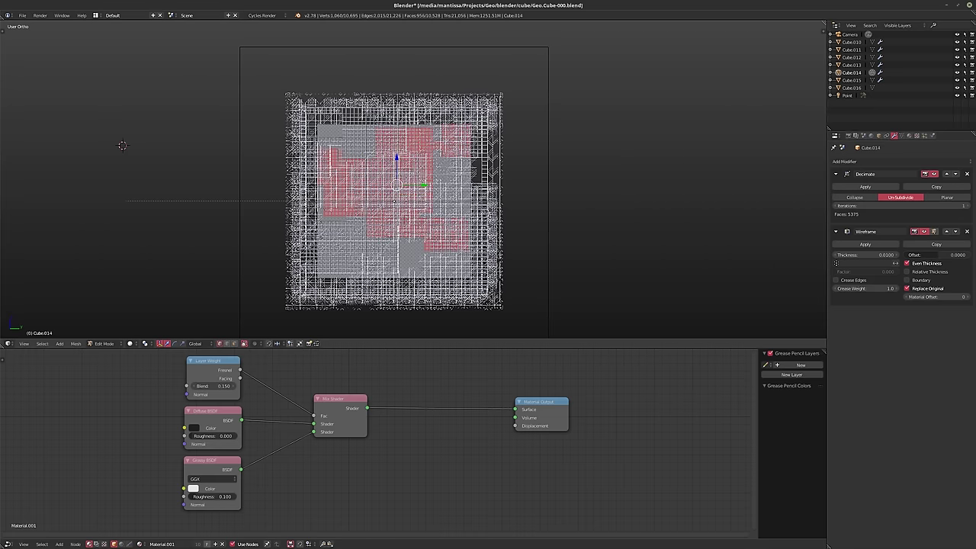
left_click_drag(314, 242, 337, 279)
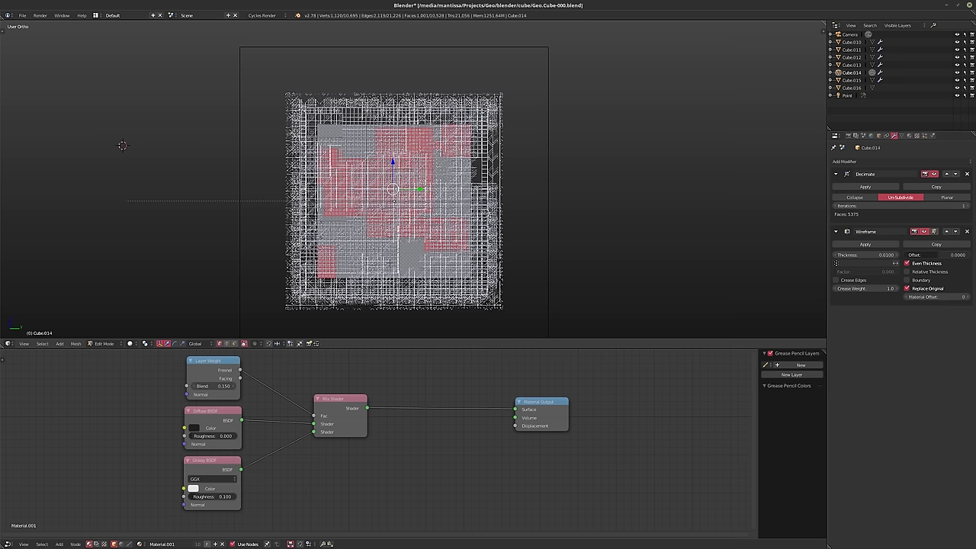
right_click(389, 264)
key("x")
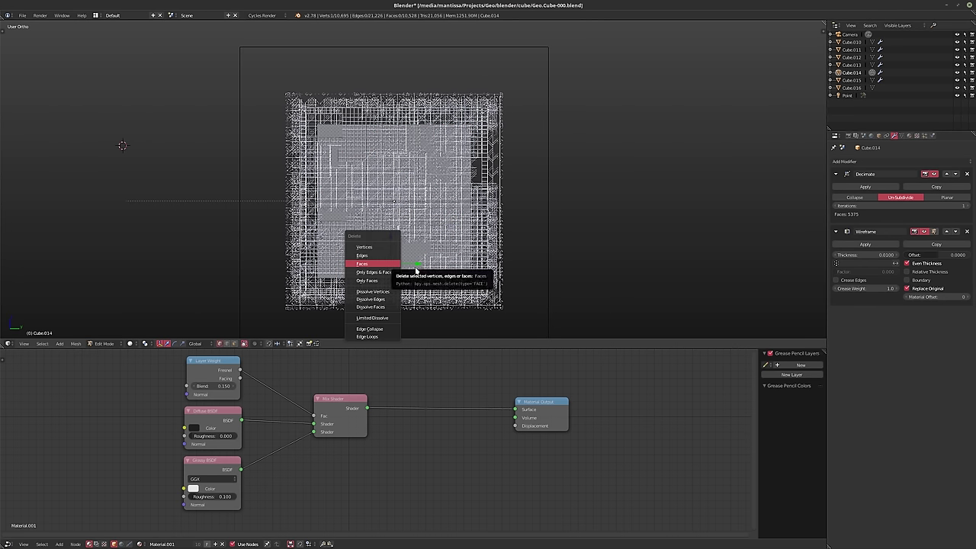
key("ctrl+z")
key("x")
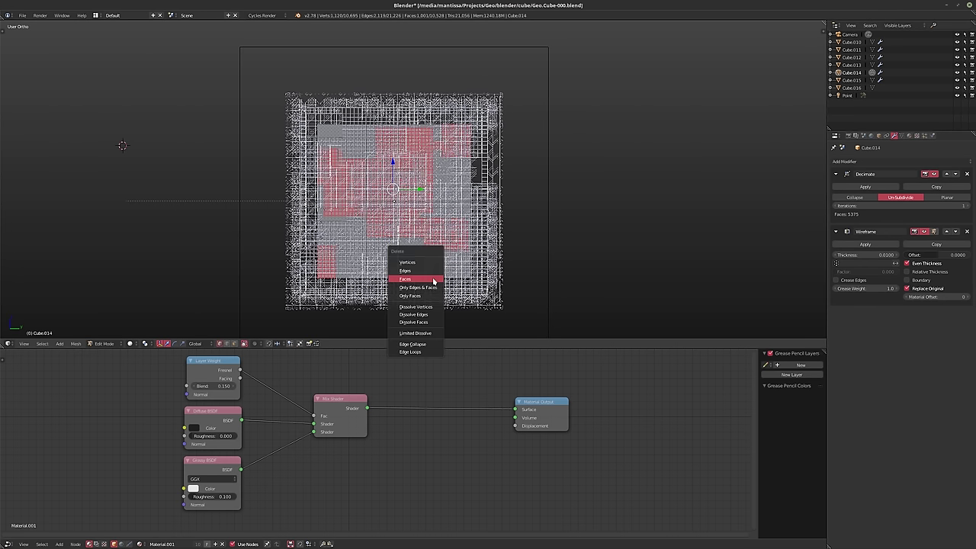
left_click(416, 279)
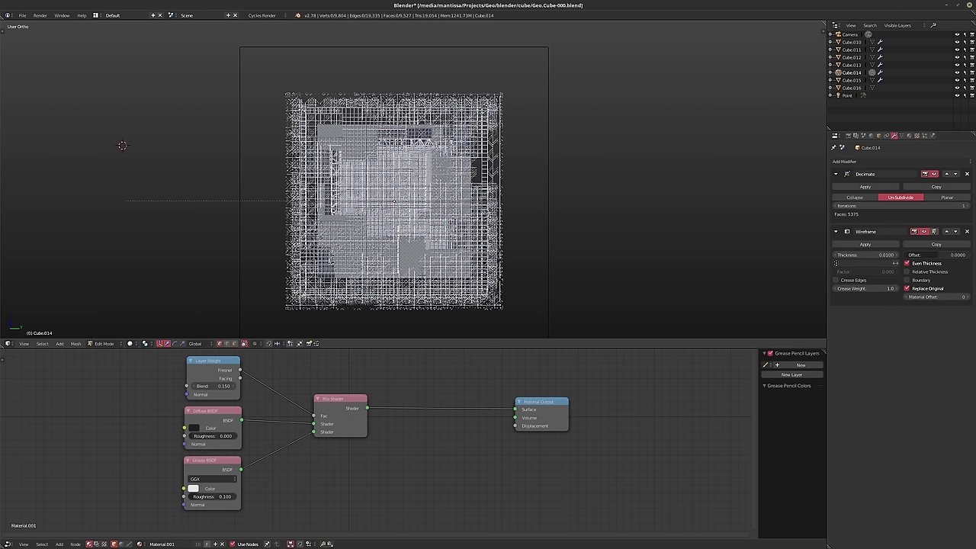
Select a block of faces at the middle of the left edge and a lower-right corner block on Cube.014's back side
key("KP_6")
key("KP_6")
key("KP_6")
key("KP_6")
key("KP_6")
key("KP_6")
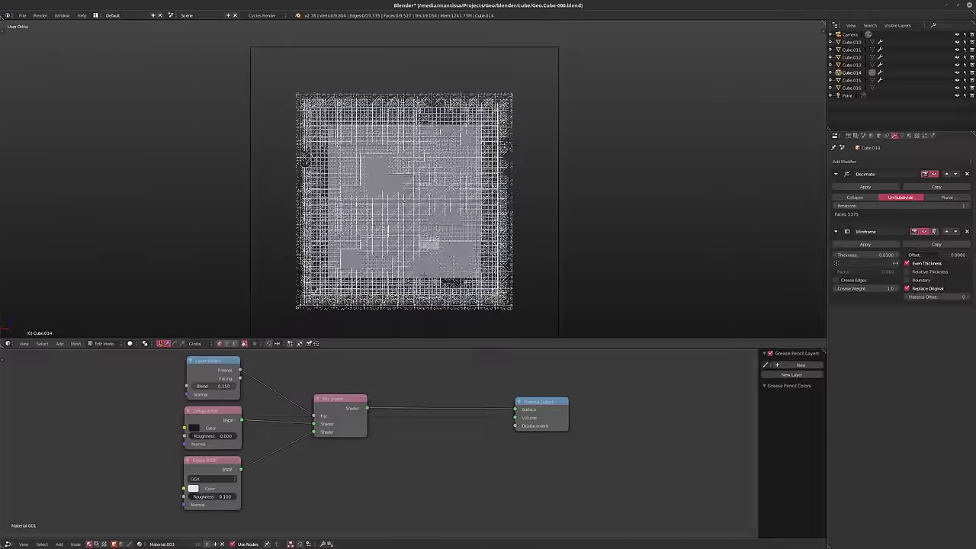
key("c")
key("Escape")
key("b")
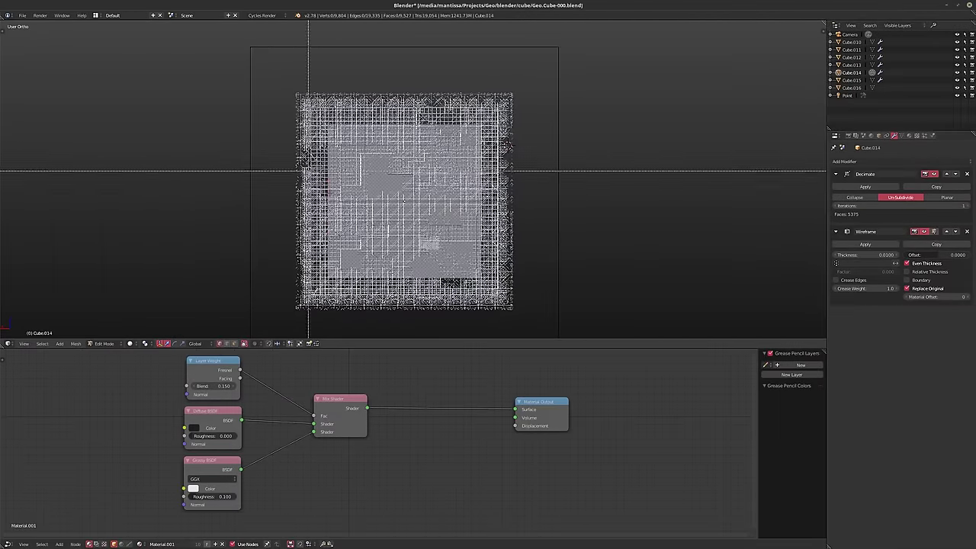
left_click_drag(325, 176, 386, 233)
key("b")
left_click_drag(497, 286, 441, 228)
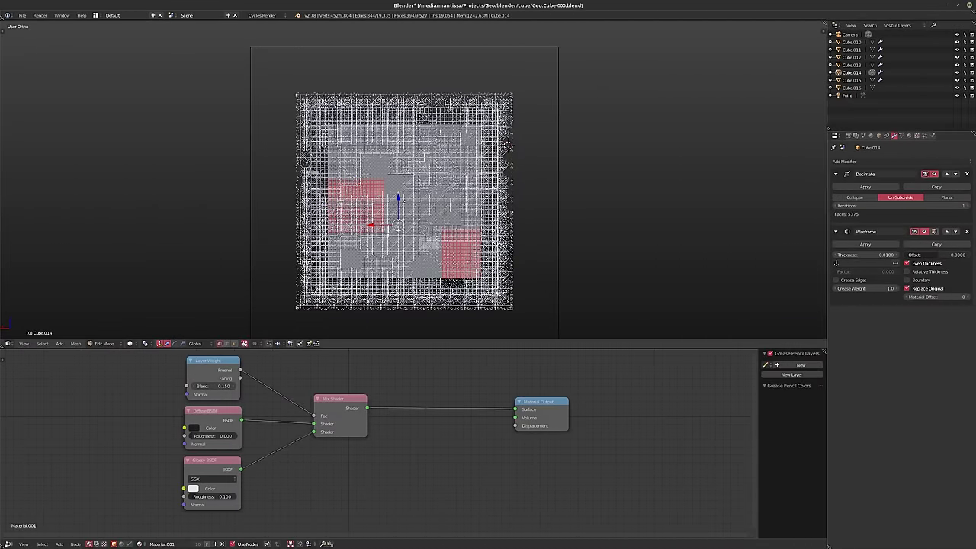
Extend the back-side selection through the middle and up to the upper-right edge in steps, and add an upper-left corner block
key("b")
left_click_drag(386, 192, 417, 234)
key("b")
left_click_drag(365, 204, 405, 157)
key("b")
left_click_drag(380, 219, 414, 186)
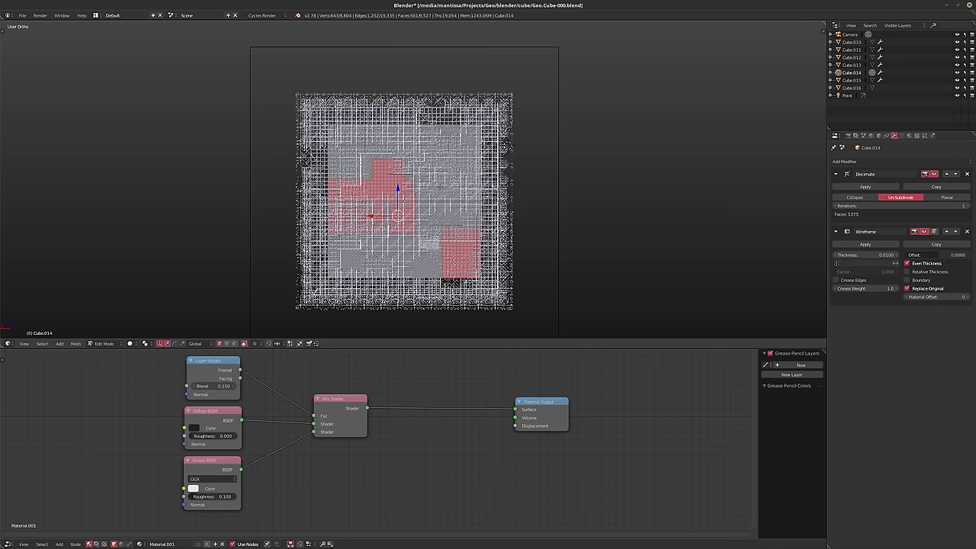
key("b")
left_click_drag(400, 129, 485, 158)
key("b")
left_click_drag(399, 153, 442, 182)
key("b")
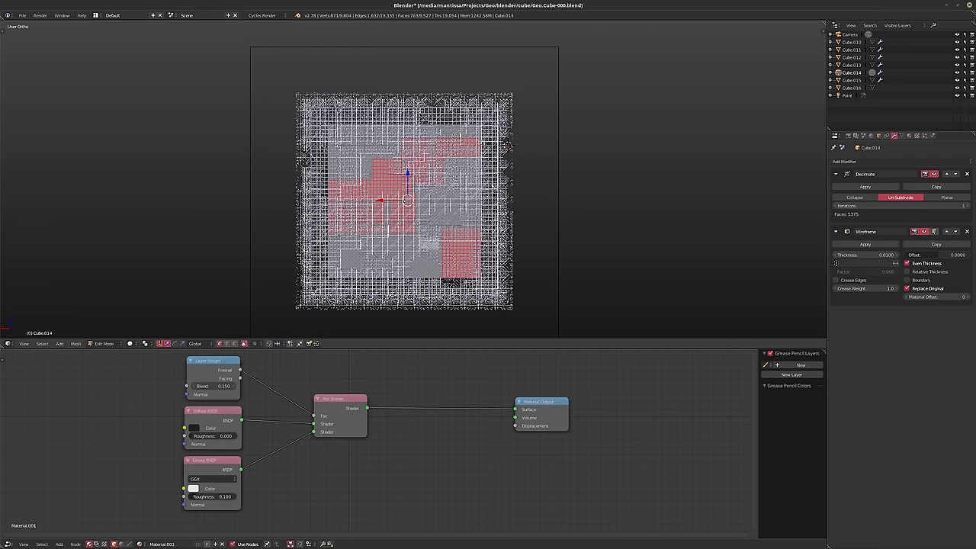
left_click_drag(324, 109, 354, 148)
Extend the selection down to the lower-left edge of Cube.014's back side in steps, and delete the selected faces
key("b")
left_click_drag(386, 245, 362, 226)
key("b")
left_click_drag(378, 272, 358, 242)
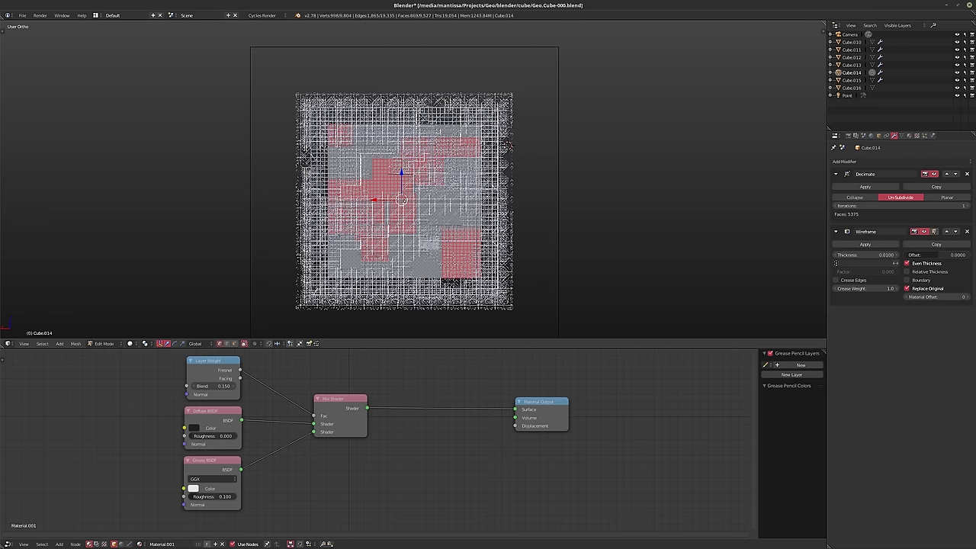
key("b")
left_click_drag(355, 299, 381, 252)
key("b")
left_click_drag(328, 283, 354, 261)
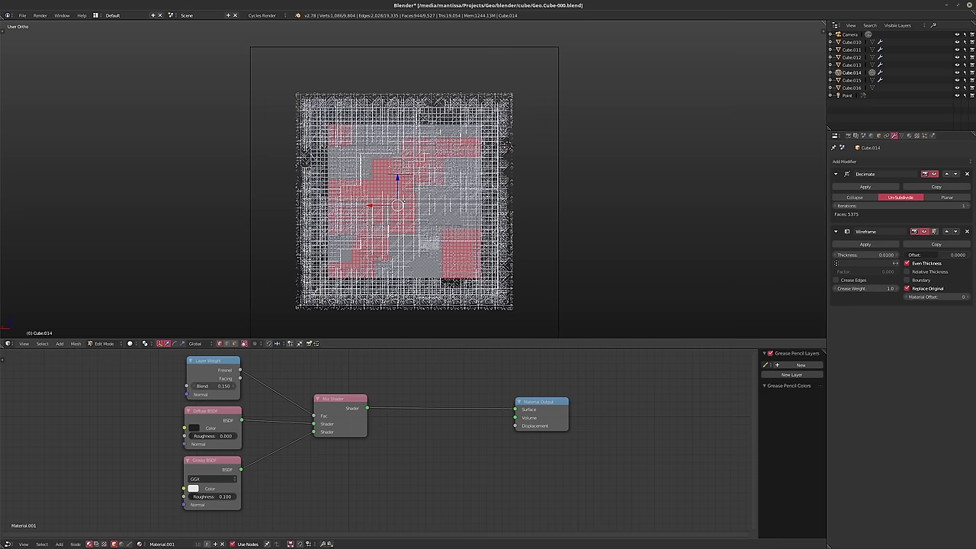
right_click(401, 260)
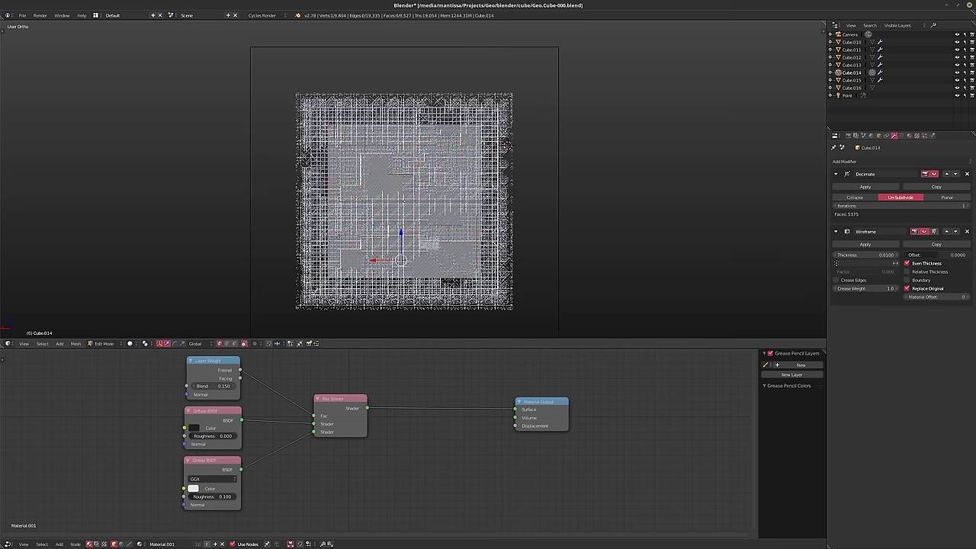
key("ctrl+z")
key("x")
left_click(403, 262)
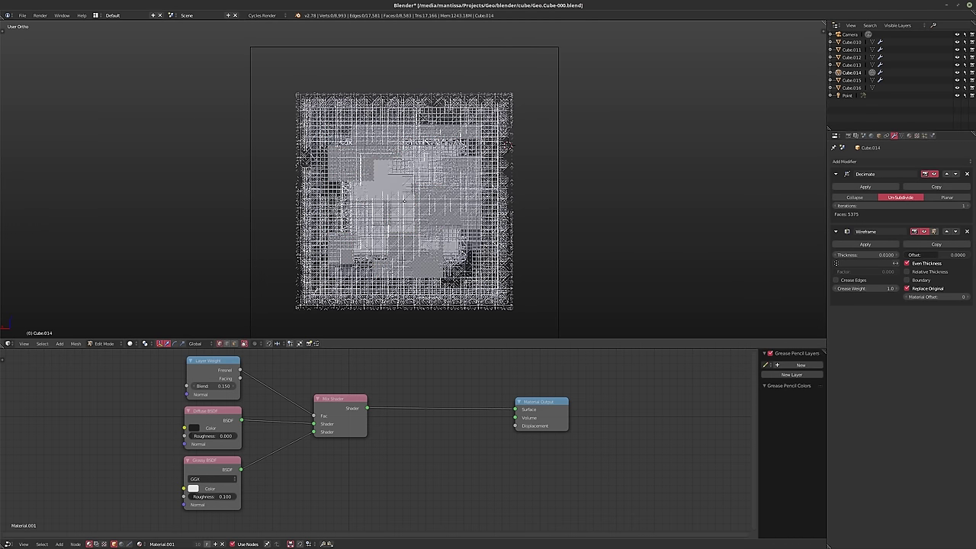
Select a stepped patch of faces from the left edge to the middle of Cube.014's left side
mouse_move(403, 262)
middle_mouse_down()
mouse_move(360, 262)
mouse_move(402, 262)
middle_mouse_up()
middle_click_drag(573, 260, 402, 260)
key("c")
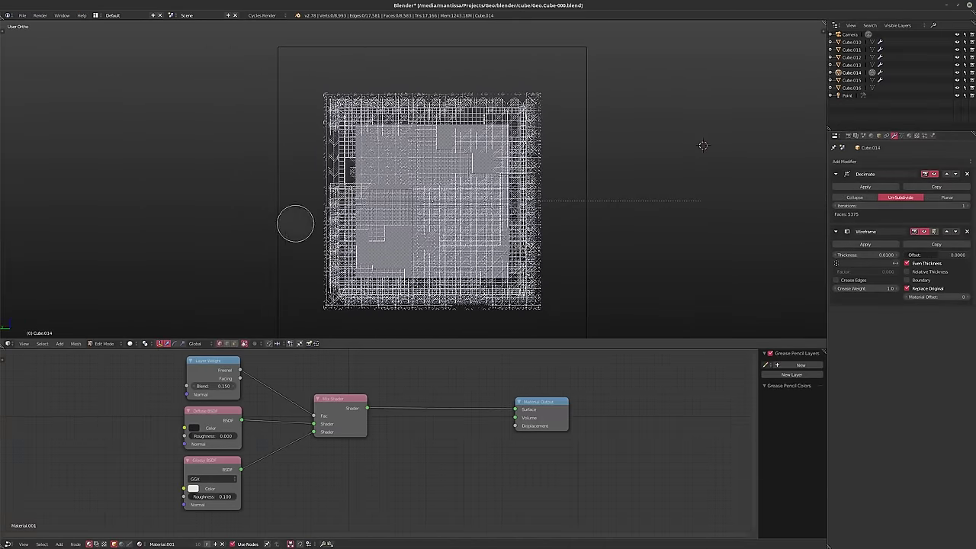
key("Escape")
key("b")
mouse_move(376, 182)
left_mouse_down()
mouse_move(331, 235)
mouse_move(416, 216)
left_mouse_up()
key("b")
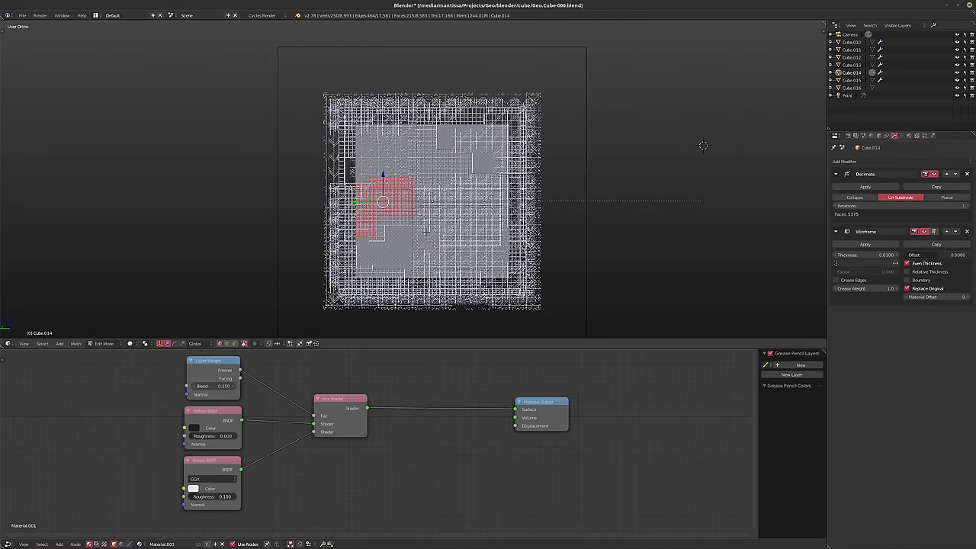
Add a large block of faces in the upper-right corner of Cube.014's left side to the selection
key("b")
left_click_drag(414, 120, 509, 183)
key("b")
left_click_drag(509, 143, 454, 121)
key("b")
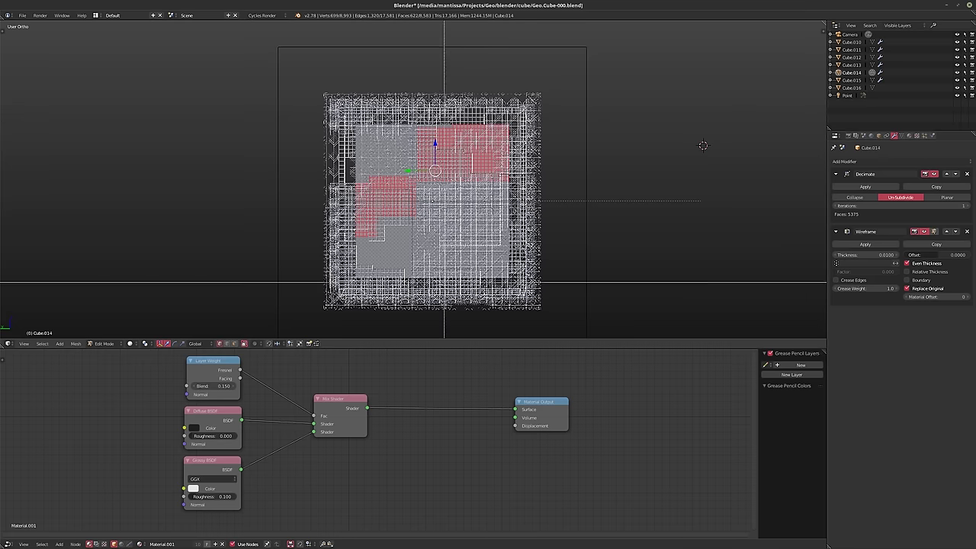
Add lower-middle, right-edge and lower-right corner blocks on Cube.014's left side to the selection, and delete the selected faces
left_click_drag(443, 282, 416, 244)
key("b")
left_click_drag(505, 285, 467, 242)
key("b")
key("b")
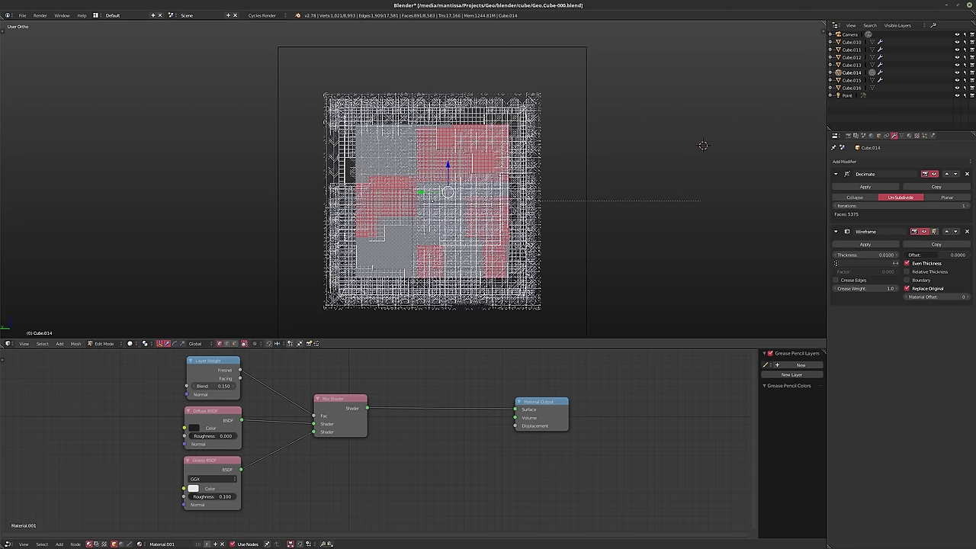
key("x")
left_click(435, 279)
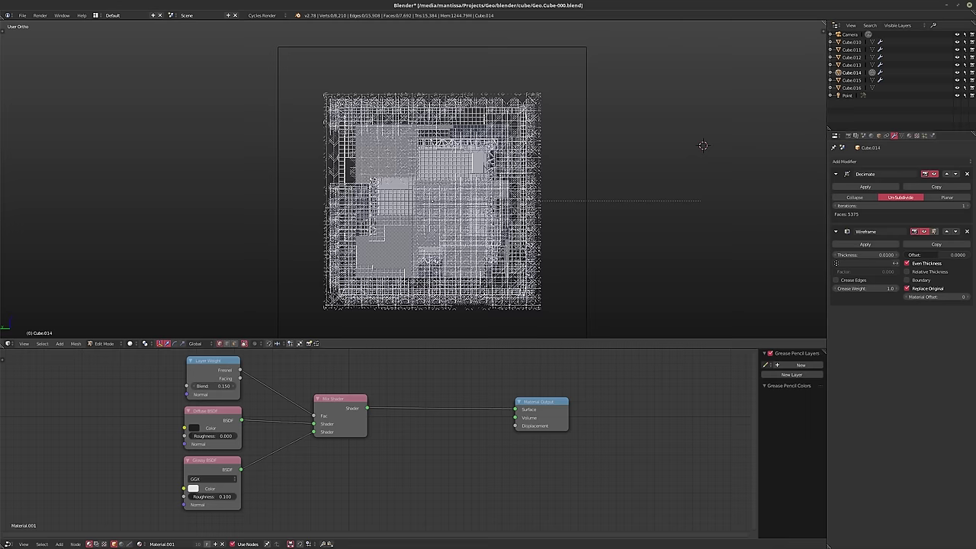
Select an irregular band of faces along the upper part and another along the lower edge of Cube.014's top side
middle_click_drag(702, 145, 114, 145)
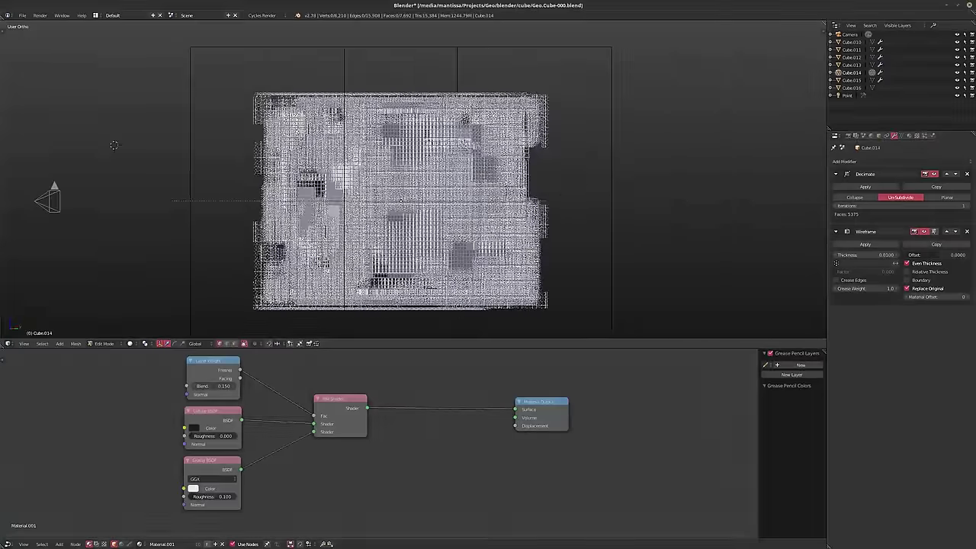
key("KP_1")
key("KP_7")
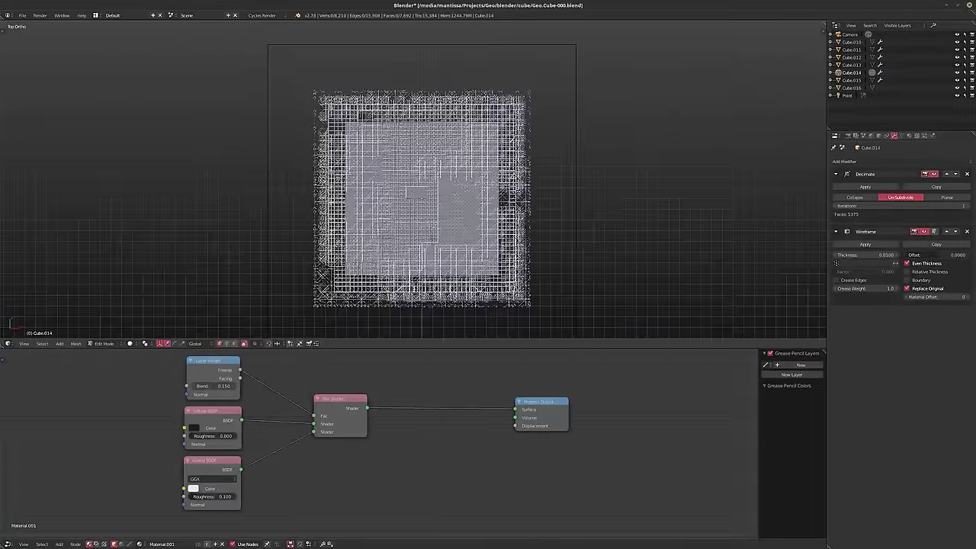
key("b")
left_click_drag(330, 115, 482, 163)
key("b")
key("b")
left_click_drag(497, 237, 343, 282)
key("b")
Add upper-right, center and left-center blocks on Cube.014's top side to the selection, and delete the selected faces
key("b")
left_click_drag(503, 120, 465, 187)
key("b")
key("b")
left_click_drag(392, 226, 361, 199)
key("b")
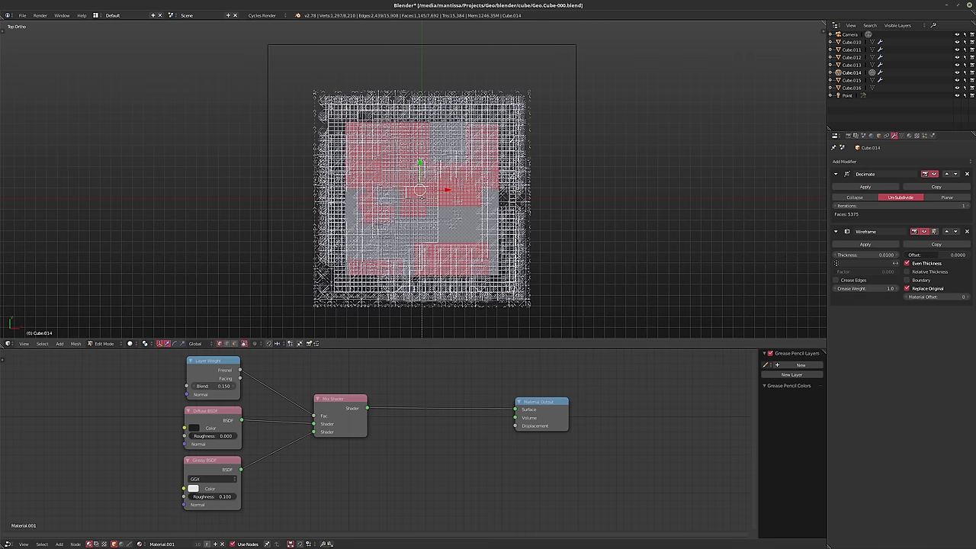
key("x")
left_click(456, 229)
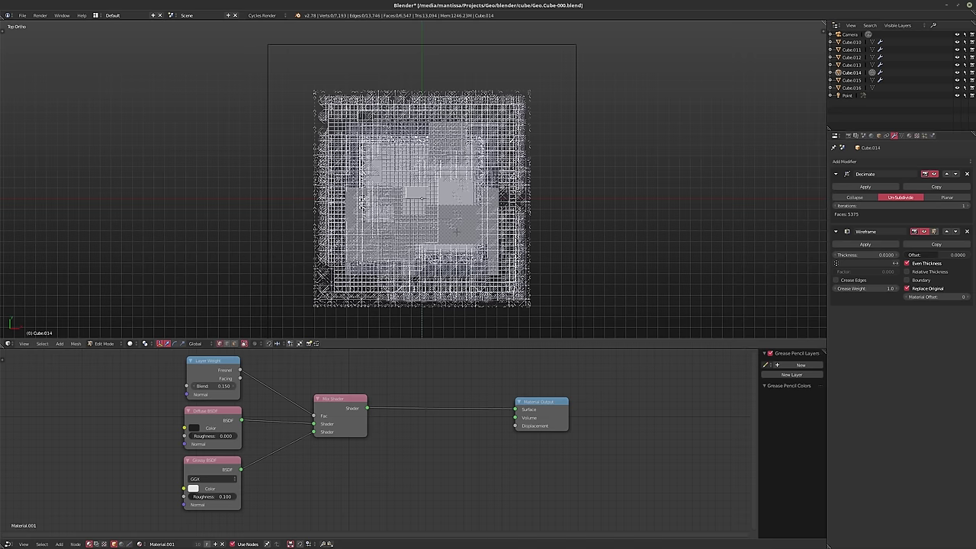
Select a block at the left edge and a stepped lower-left corner block of faces on Cube.014's underside
middle_click_drag(457, 232, 456, 63)
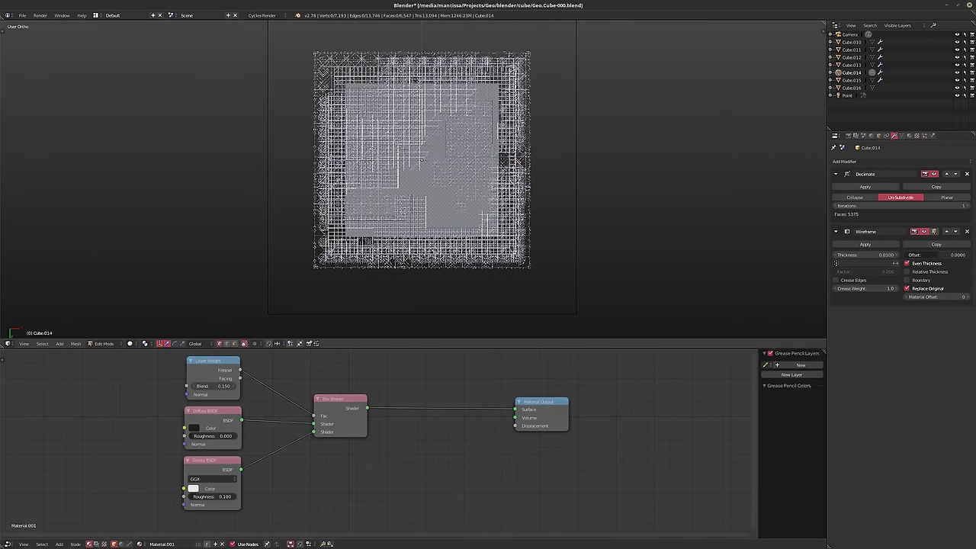
key("b")
left_click_drag(384, 133, 415, 158)
key("b")
key("b")
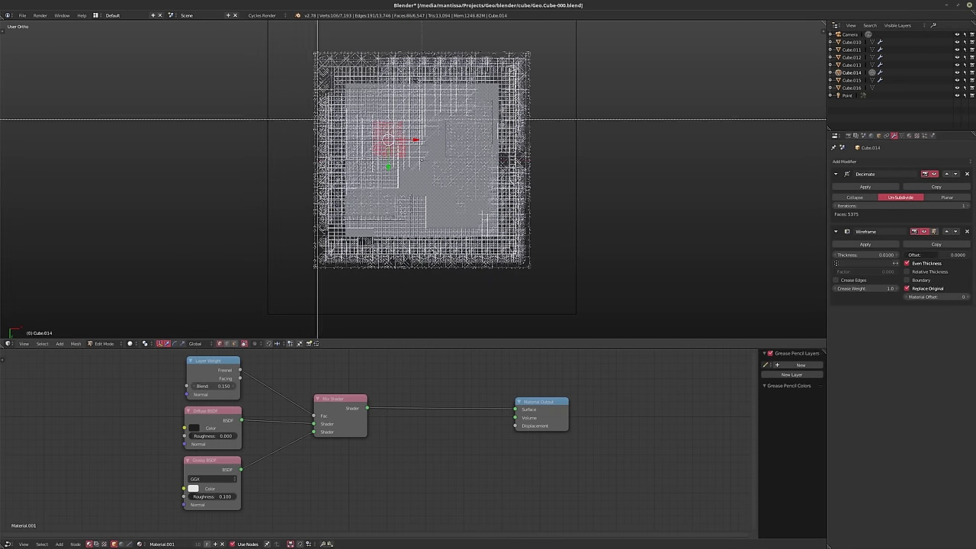
left_click_drag(317, 119, 404, 156)
key("b")
left_click_drag(345, 186, 424, 237)
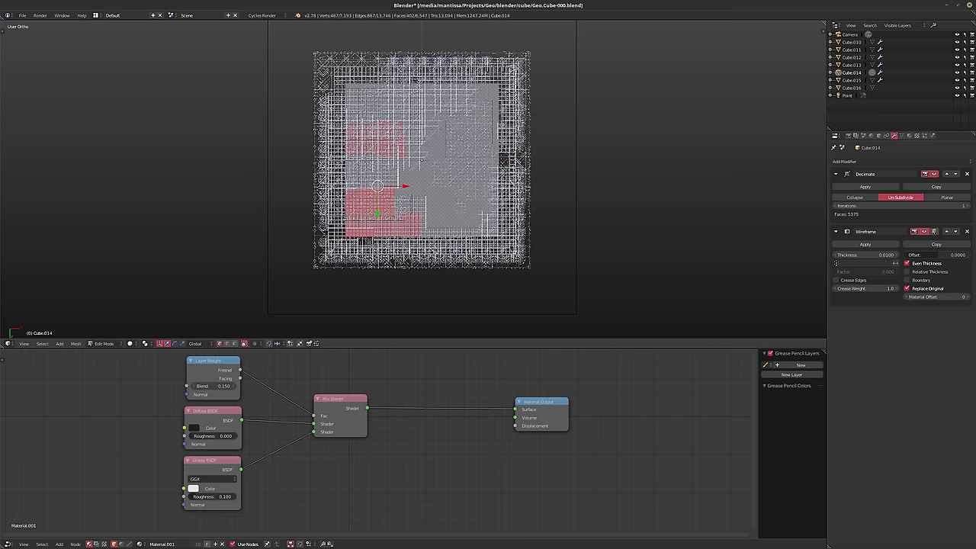
Add the upper-right corner block and a band along the upper edge of Cube.014's underside to the selection
key("b")
left_click_drag(443, 74, 501, 126)
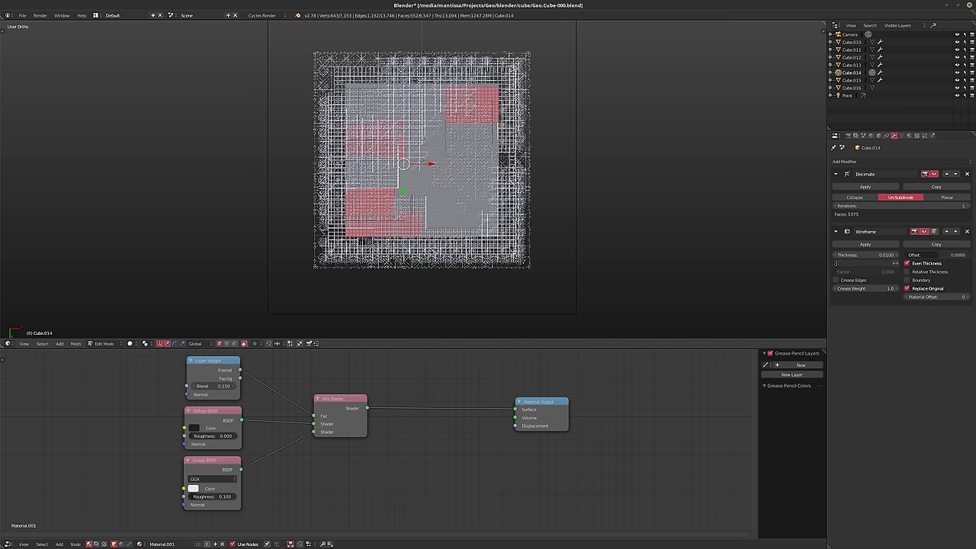
key("b")
left_click_drag(363, 87, 445, 103)
key("b")
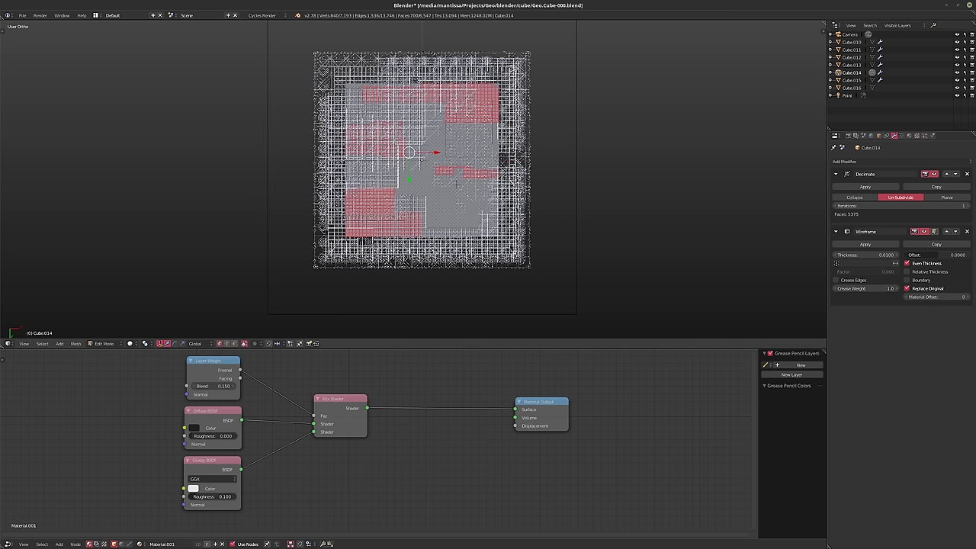
Add several small scattered patches in the right half of Cube.014's underside to the selection, and delete the selected faces
left_click_drag(433, 158, 493, 146)
key("b")
key("b")
key("b")
left_click_drag(468, 214, 497, 201)
key("x")
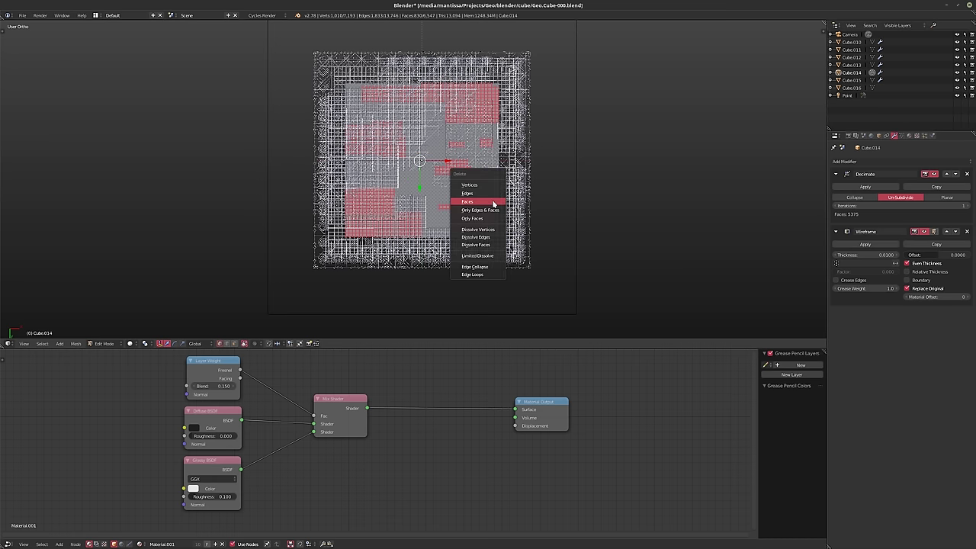
left_click(496, 202)
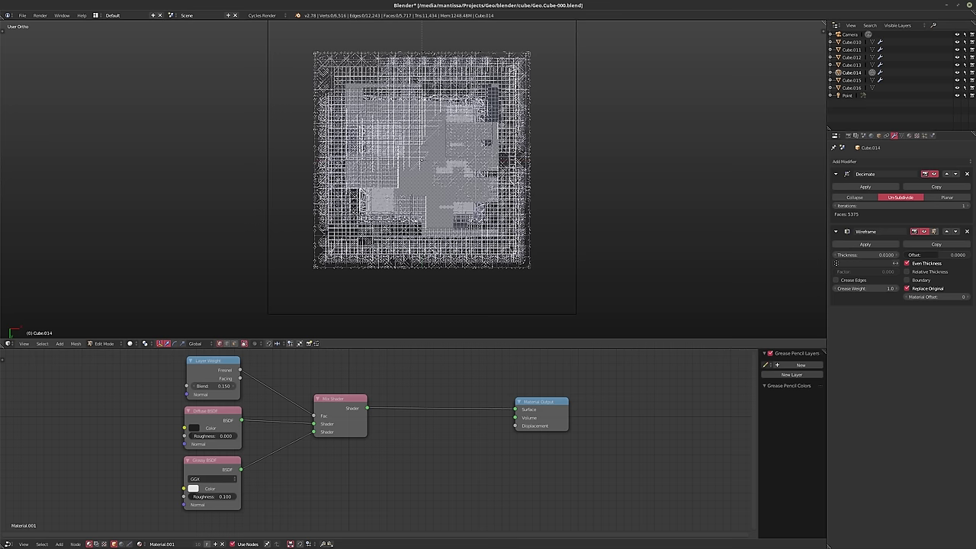
Leave Cube.014's mesh, open Cube.015 for mesh editing, and view it from the front
key("Tab")
left_click(858, 80)
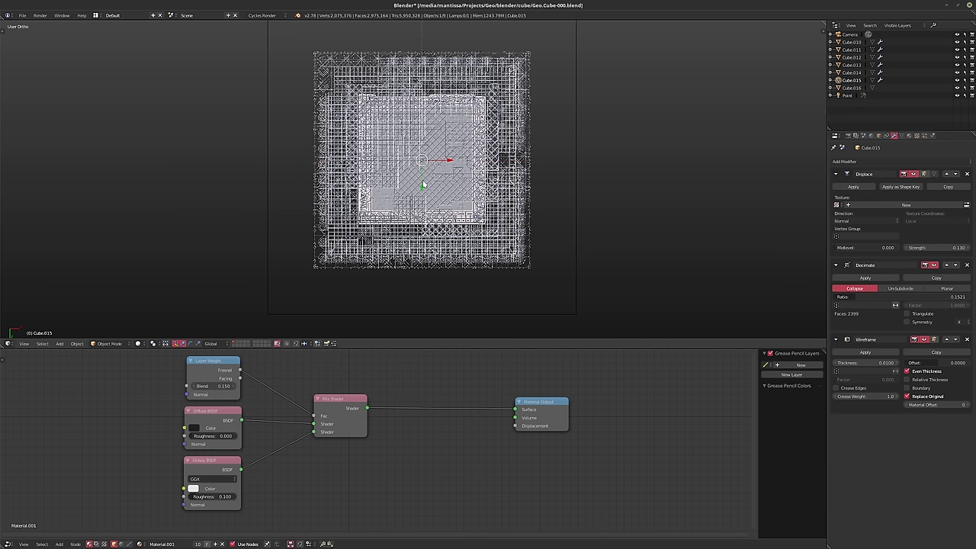
key("KP_1")
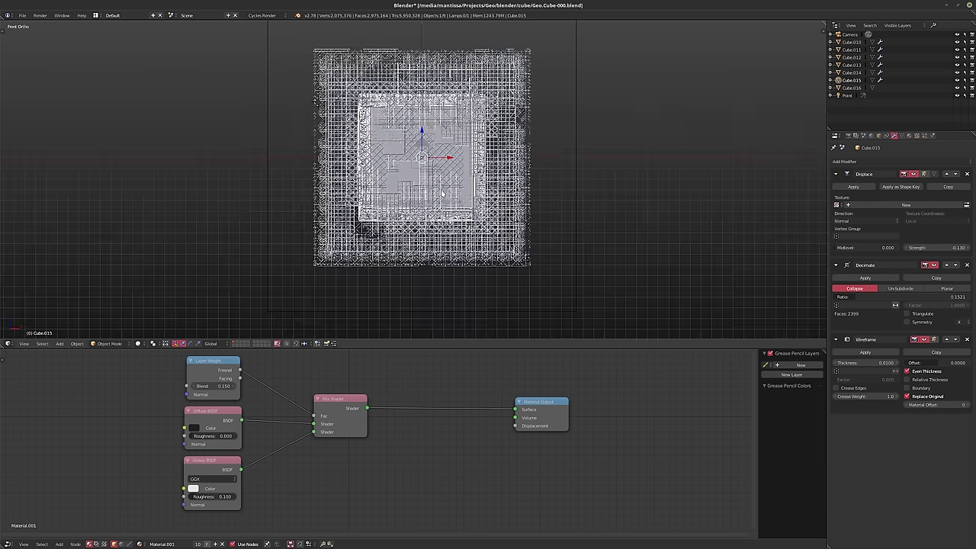
key("Tab")
middle_click_drag(421, 158, 421, 183, "shift")
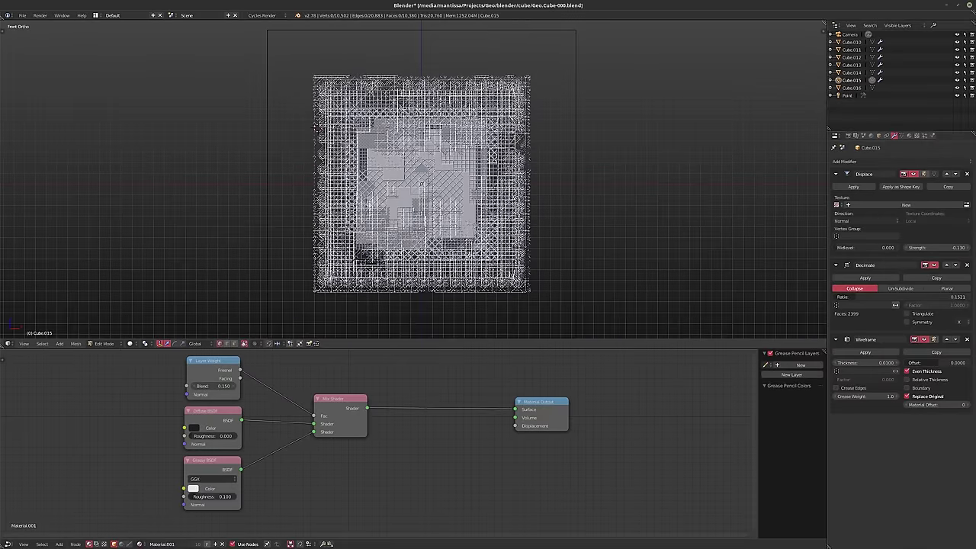
key("b")
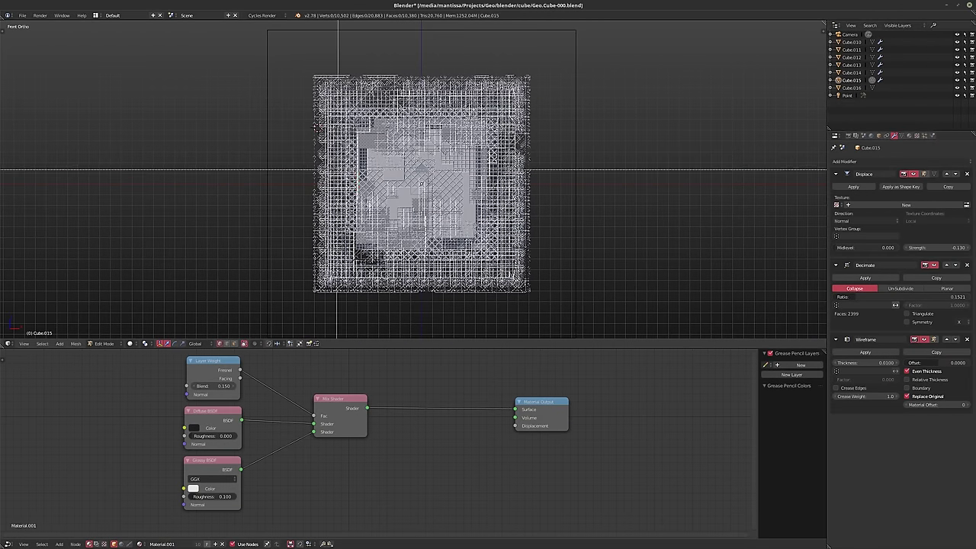
left_click_drag(338, 169, 405, 193)
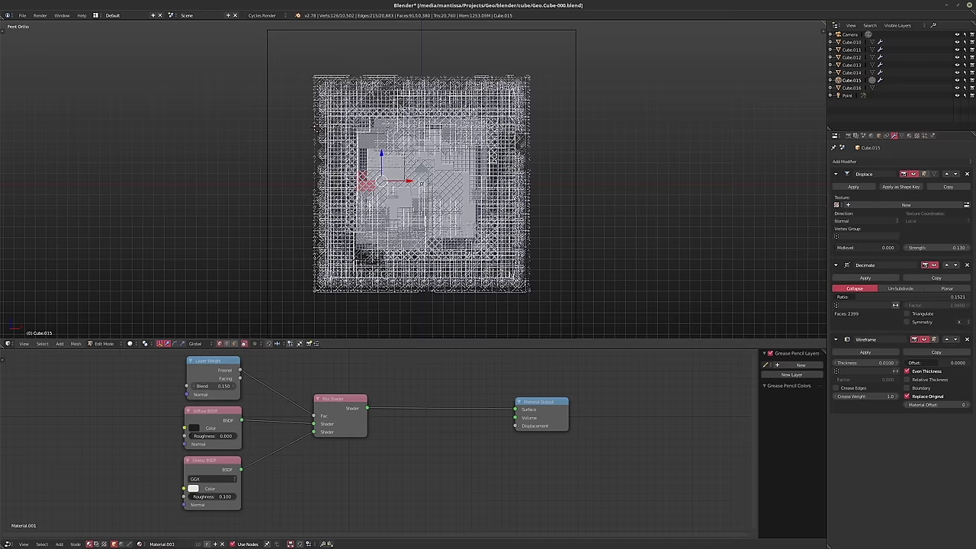
key("a")
Select a stepped patch of faces from the left edge through the middle of Cube.015's right side
key("KP_6")
key("KP_6")
key("KP_6")
key("KP_6")
key("KP_6")
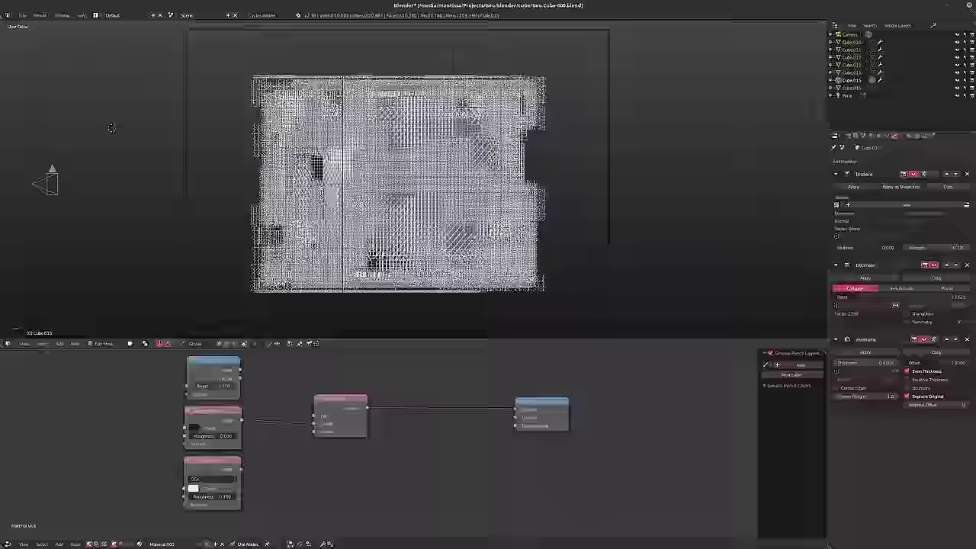
middle_click_drag(105, 128, 120, 128)
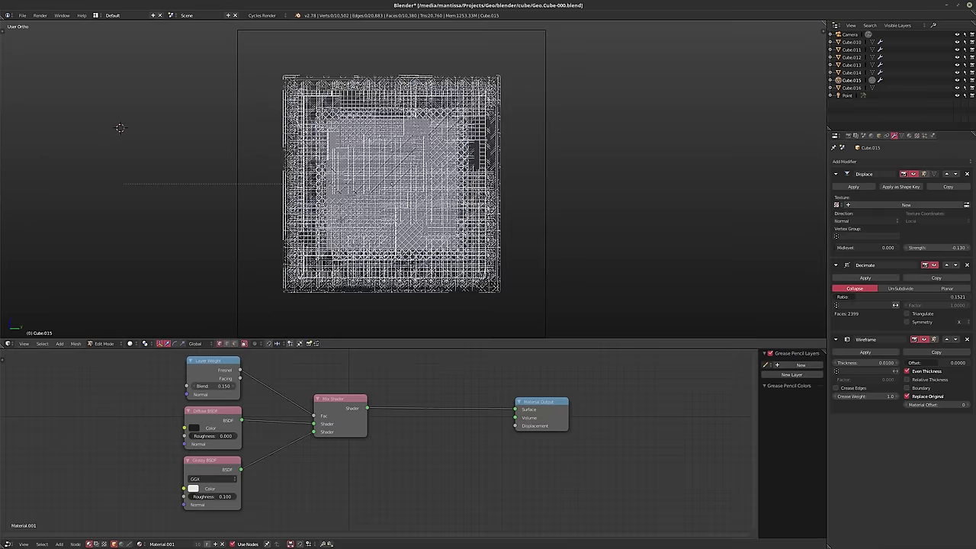
key("b")
left_click_drag(326, 172, 363, 195)
key("b")
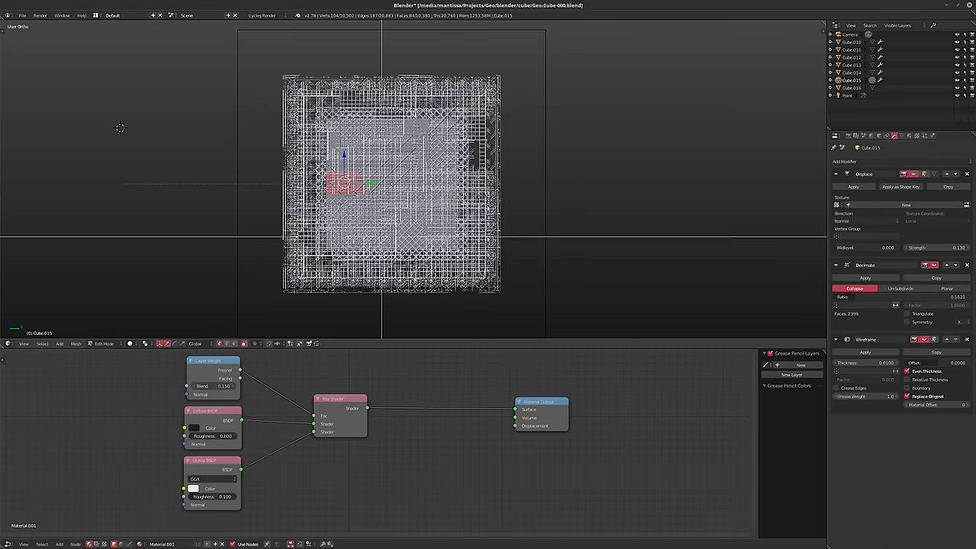
mouse_move(380, 227)
left_mouse_down()
mouse_move(361, 209)
mouse_move(379, 217)
left_mouse_up()
key("b")
key("b")
left_click_drag(359, 142, 433, 197)
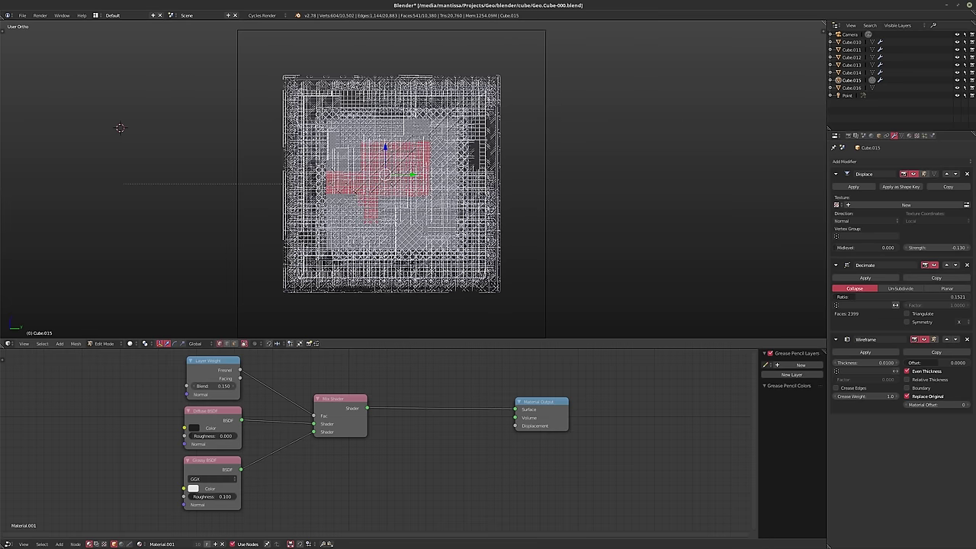
Extend the selection toward the upper edge of Cube.015's right side, and add upper-right and lower-right blocks
key("b")
left_click_drag(360, 121, 362, 144)
key("b")
key("b")
key("b")
left_click_drag(457, 149, 443, 125)
key("b")
left_click_drag(446, 243, 424, 221)
key("b")
Add small patches along the lower edge and lower-left corner of Cube.015's right side, and delete the selected faces
key("b")
key("b")
left_click_drag(367, 244, 392, 256)
key("b")
key("b")
left_click_drag(352, 227, 350, 251)
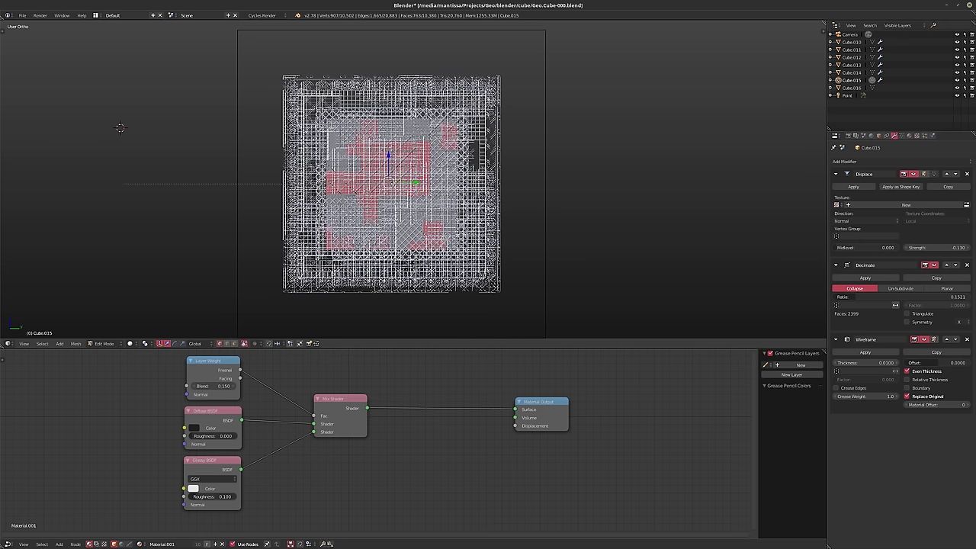
key("x")
left_click(387, 228)
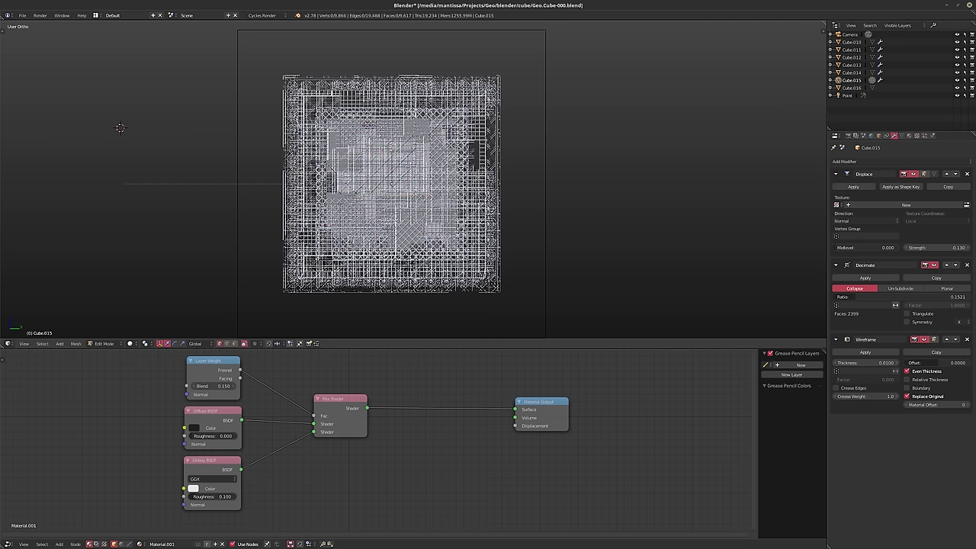
Select a block of faces at the middle of the left edge and a thin upper-left strip on Cube.015's back side
key("KP_5")
key("KP_5")
key("KP_6")
key("KP_6")
key("KP_6")
key("KP_6")
key("KP_6")
key("KP_6")
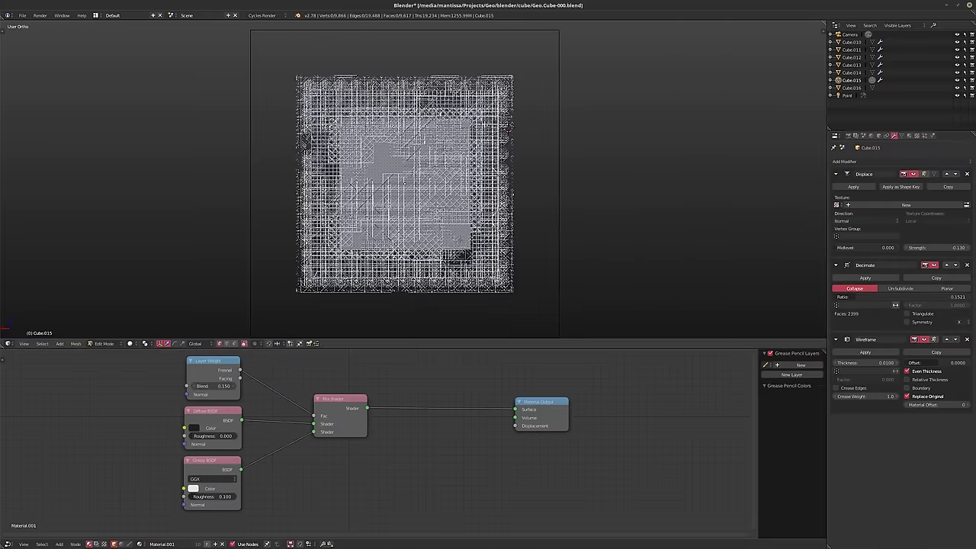
key("b")
mouse_move(372, 171)
left_mouse_down()
mouse_move(396, 193)
mouse_move(396, 175)
mouse_move(375, 190)
left_mouse_up()
key("b")
key("b")
key("b")
left_click_drag(343, 119, 378, 124)
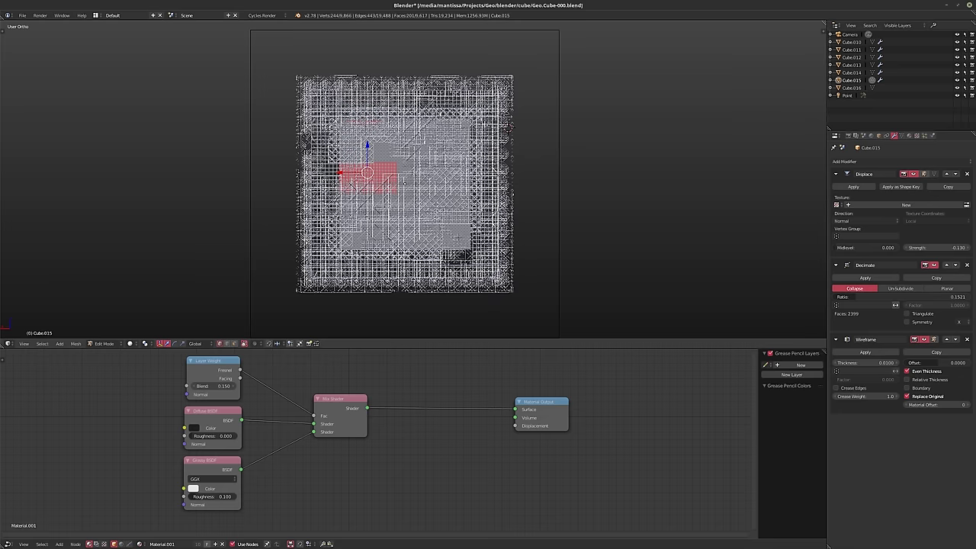
Add a large right-edge block reaching the lower-right corner and a patch toward the lower middle of Cube.015's back side
key("b")
left_click_drag(471, 242, 422, 167)
key("b")
left_click_drag(450, 260, 462, 235)
key("b")
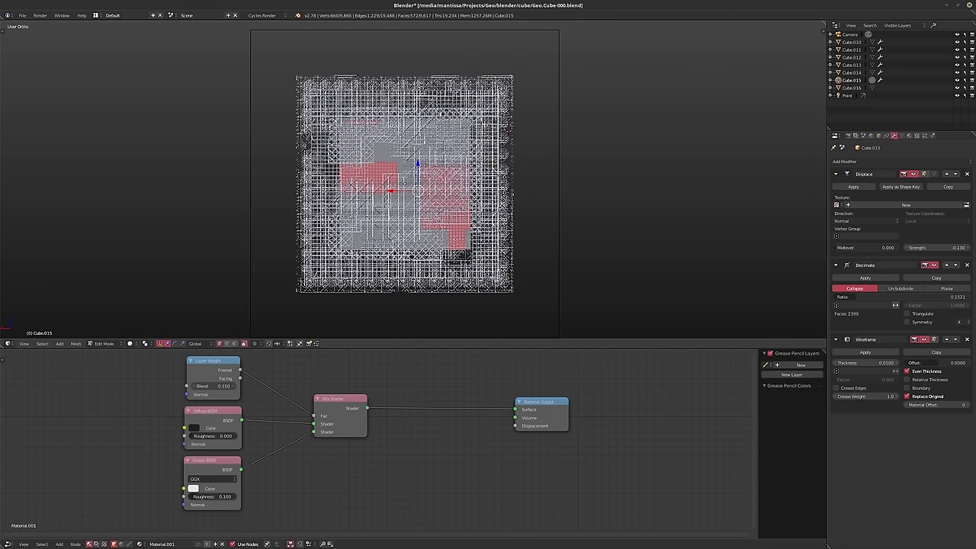
key("b")
left_click_drag(392, 249, 430, 229)
key("b")
Extend the selection in steps up to the upper-right corner of Cube.015's back side
left_click_drag(414, 143, 439, 167)
key("b")
left_click_drag(430, 126, 456, 157)
key("b")
left_click_drag(471, 119, 441, 147)
key("b")
Add patches below and above the left-edge block on Cube.015's back side, and delete the selected faces
left_click_drag(357, 218, 381, 193)
key("b")
key("b")
left_click_drag(346, 159, 388, 177)
key("b")
key("b")
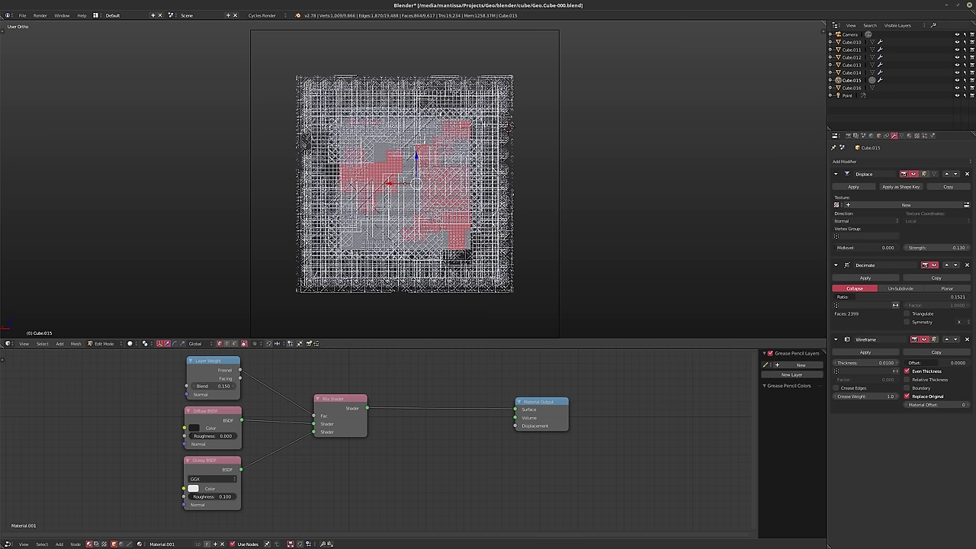
key("x")
left_click(424, 211)
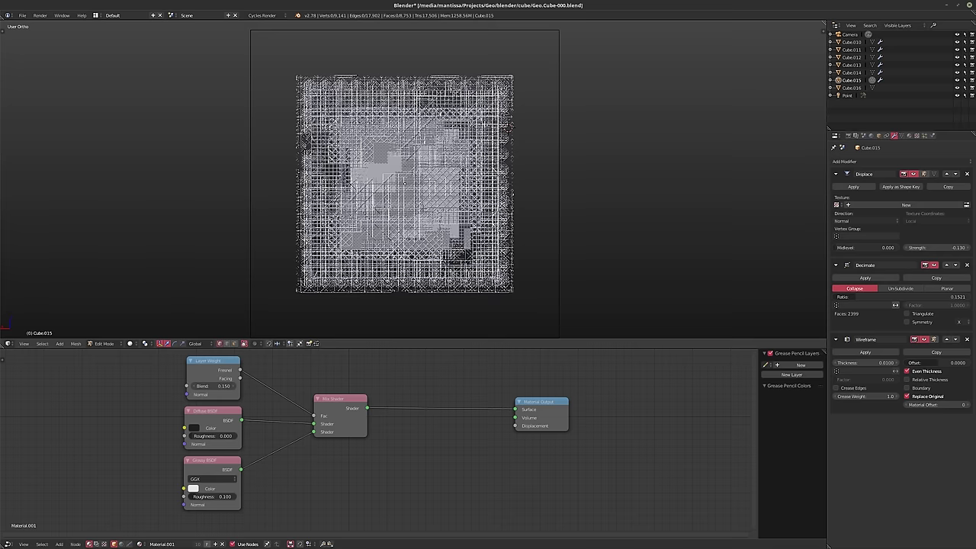
Select a left-edge patch, an upper block and a small block right of center on Cube.015's left side
middle_click_drag(526, 130, 705, 128)
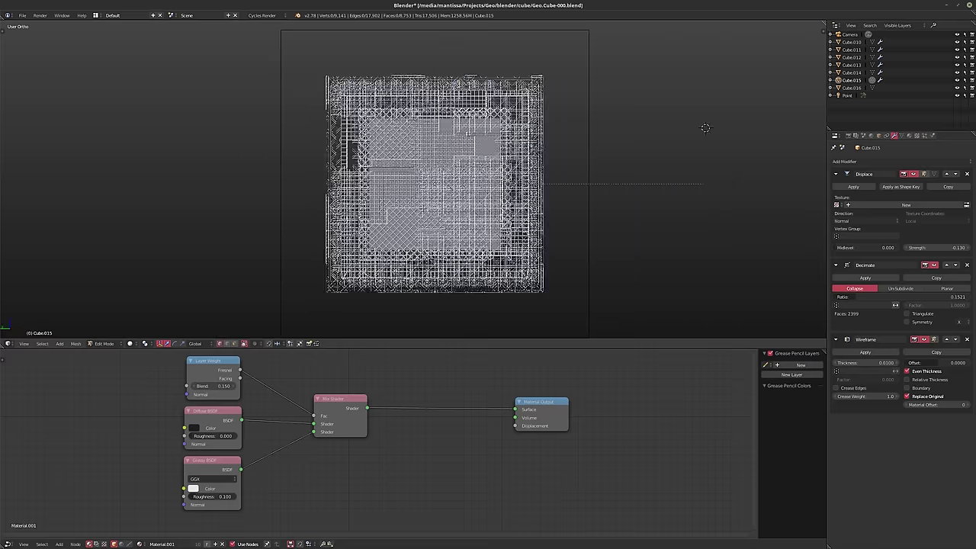
left_click_drag(366, 167, 398, 189)
key("b")
key("b")
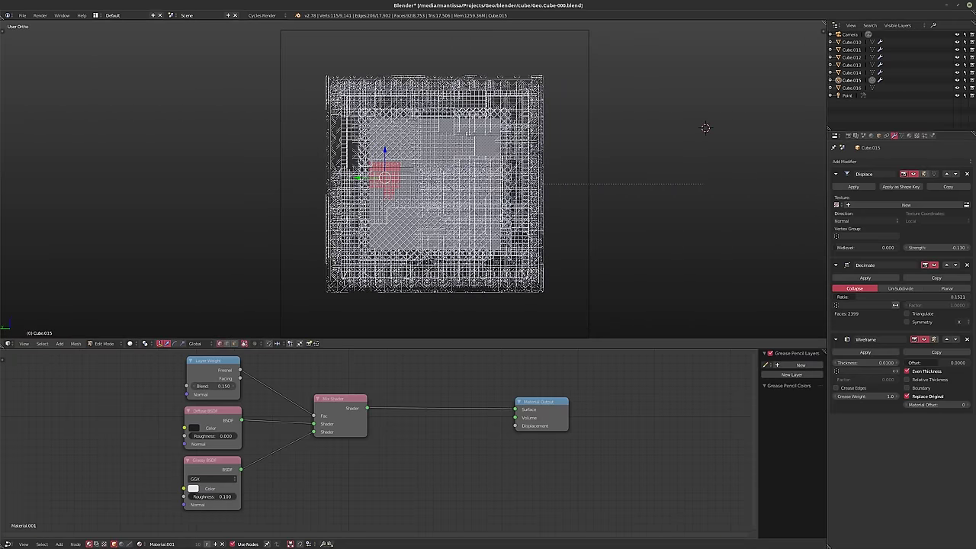
key("b")
left_click_drag(385, 123, 433, 157)
key("b")
left_click_drag(471, 229, 450, 200)
key("b")
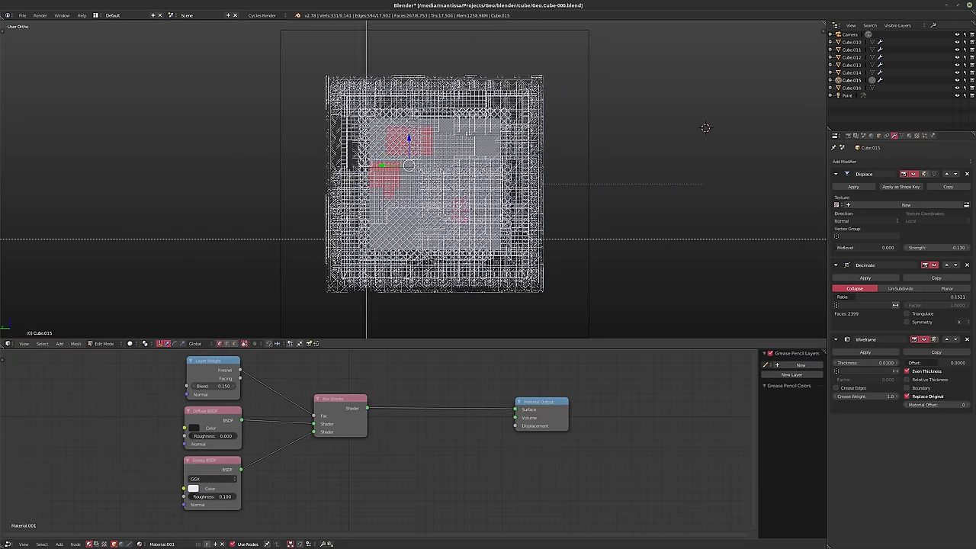
Add a lower-left block, a strip running from it toward the center right, and an upper-right block to the selection on Cube.015's left side
left_click_drag(370, 214, 418, 252)
key("b")
left_click_drag(418, 206, 466, 186)
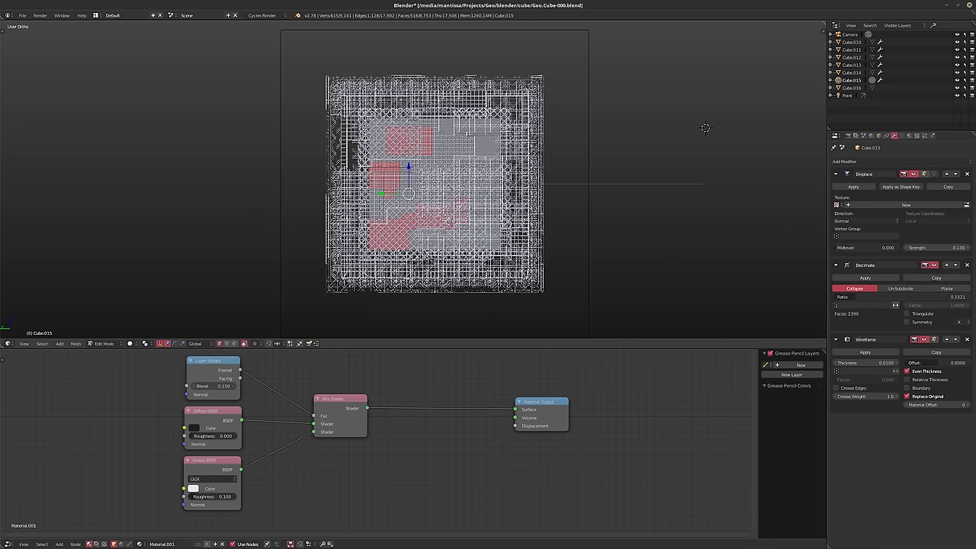
key("b")
left_click_drag(463, 115, 499, 178)
key("b")
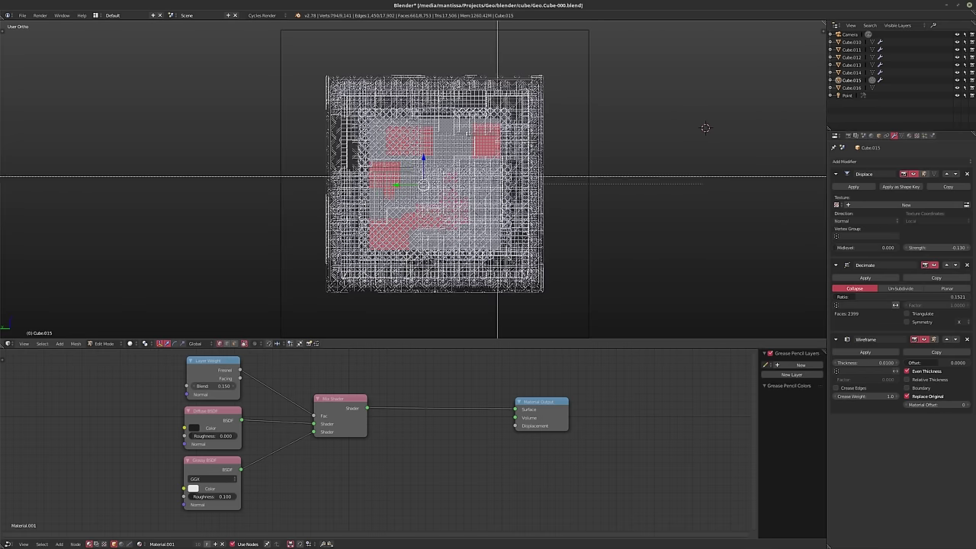
Add patches along the top edge, in the upper-left corner, near the center and at the lower right, and delete the selected faces
key("b")
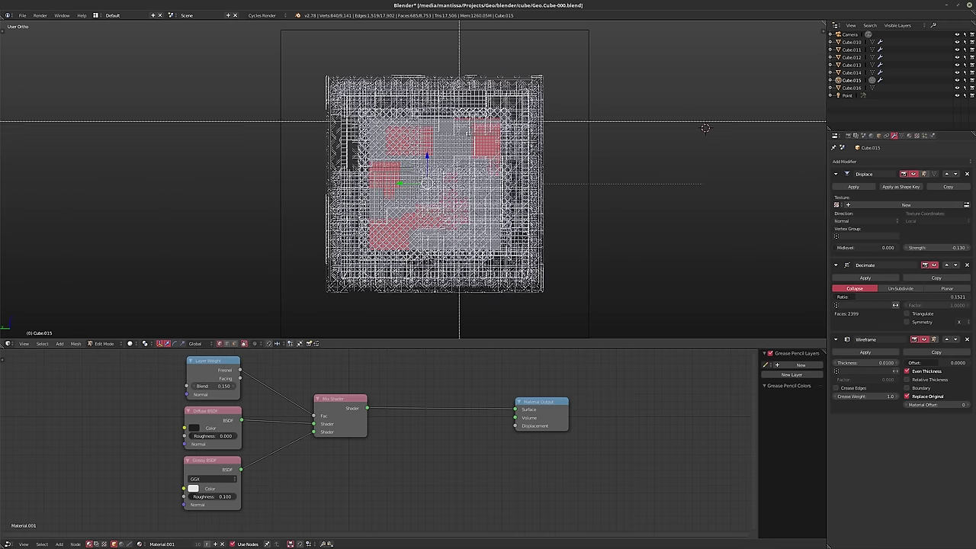
left_click_drag(458, 121, 455, 141)
key("b")
key("b")
key("b")
left_click_drag(372, 125, 397, 117)
key("b")
key("b")
left_click_drag(428, 153, 443, 168)
key("b")
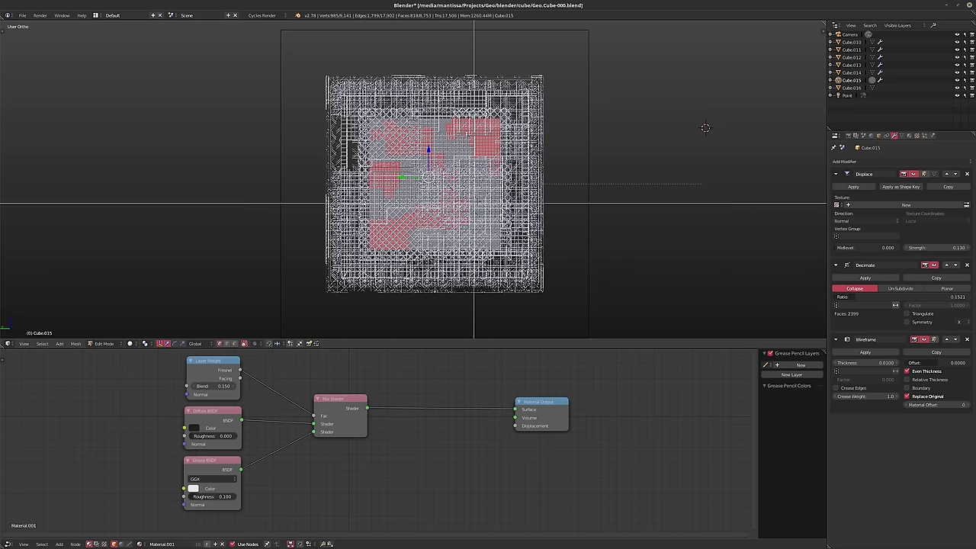
left_click_drag(455, 204, 497, 223)
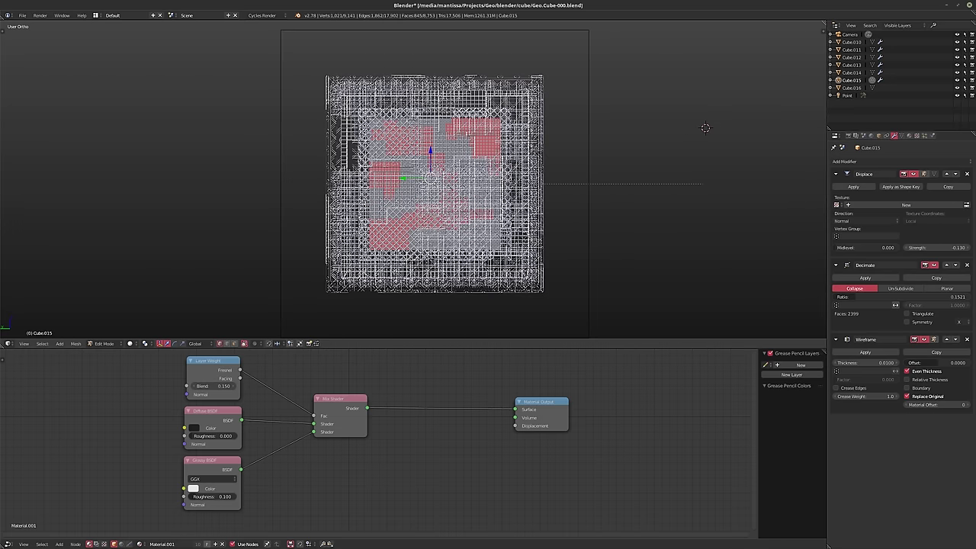
key("x")
left_click(476, 237)
Isolate Cube.015 in local view
key("KP_6")
key("KP_6")
key("KP_6")
key("KP_6")
key("KP_6")
key("KP_6")
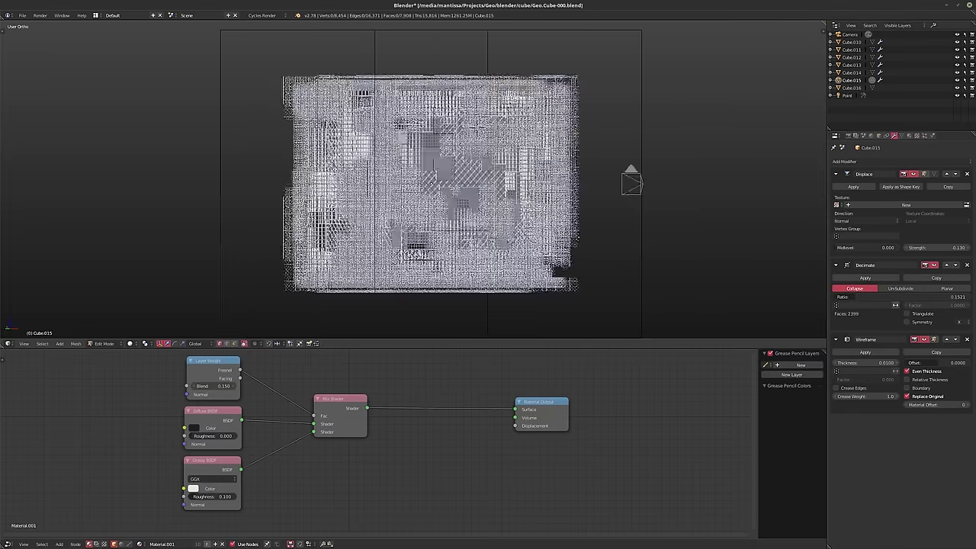
middle_click_drag(421, 183, 580, 128)
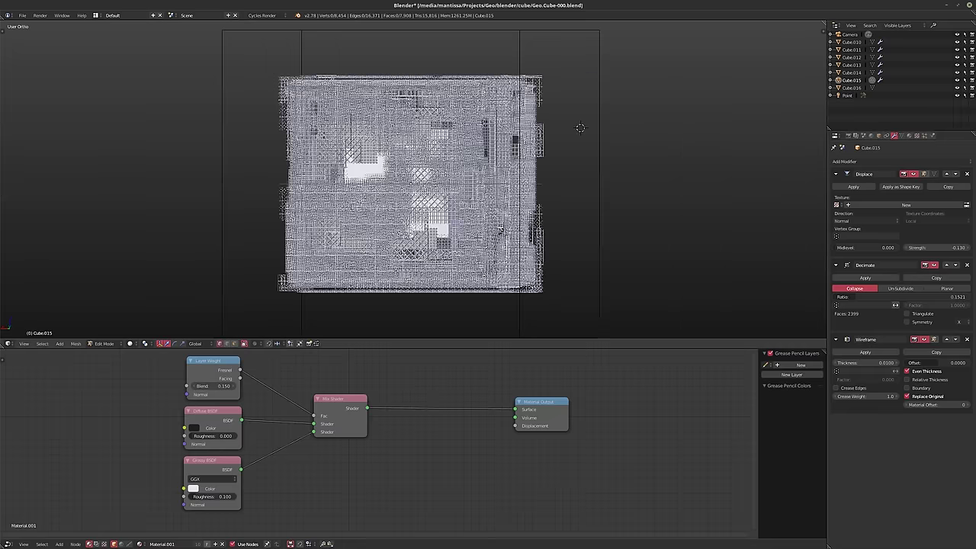
key("KP_4")
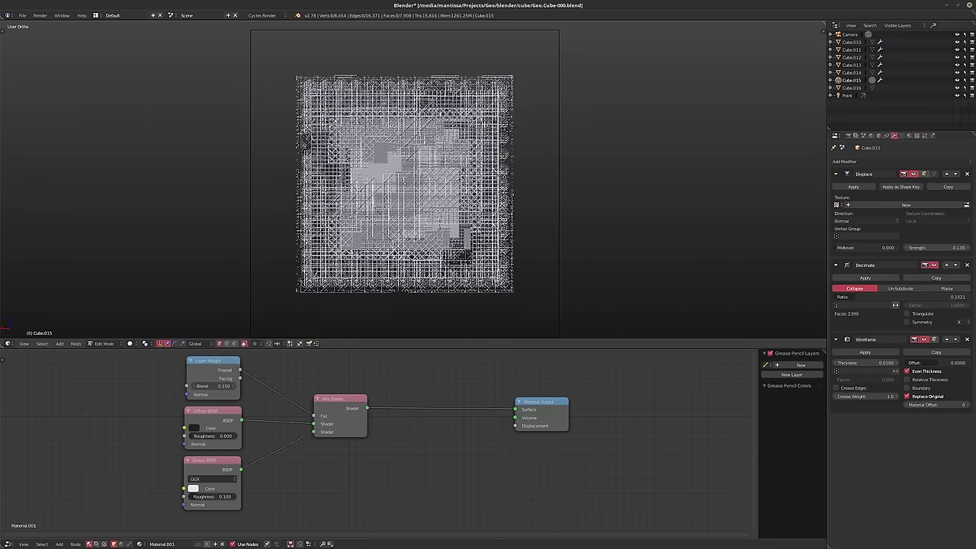
key("KP_Divide")
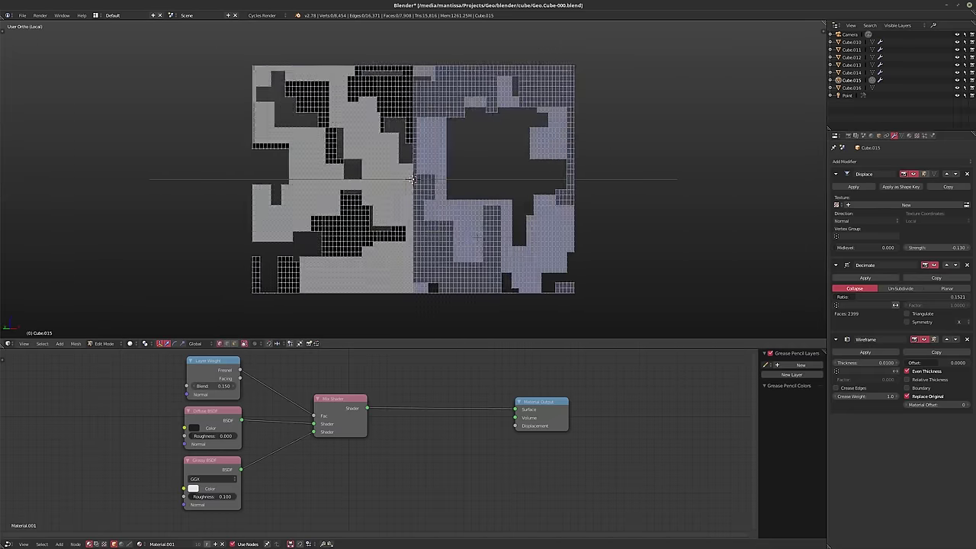
Select a block at the center of Cube.015's top side and extend it in steps to the upper-left corner
key("KP_6")
key("KP_6")
key("KP_6")
key("KP_8")
key("KP_8")
key("KP_8")
key("KP_8")
key("KP_8")
key("KP_8")
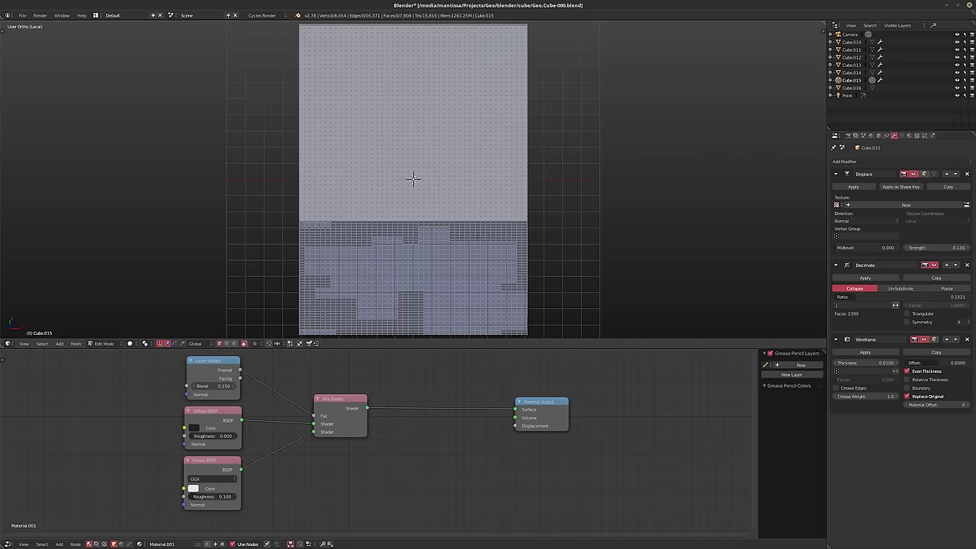
key("b")
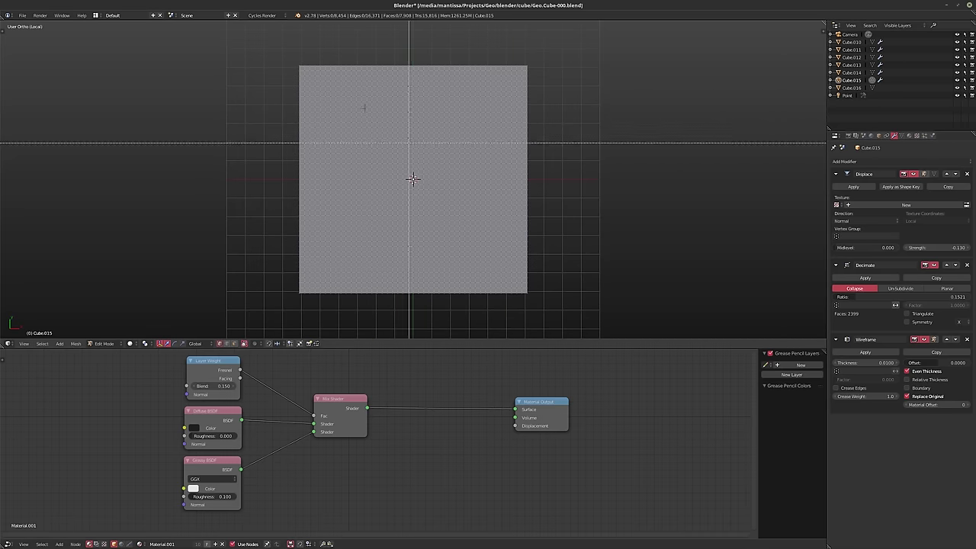
left_click_drag(380, 131, 435, 192)
key("b")
left_click_drag(330, 117, 430, 180)
key("b")
left_click_drag(292, 48, 393, 160)
Add a stepped region from the lower middle to the right edge and a block on the upper right edge of Cube.015's top side
key("b")
left_click_drag(381, 267, 425, 234)
key("b")
left_click_drag(395, 309, 503, 224)
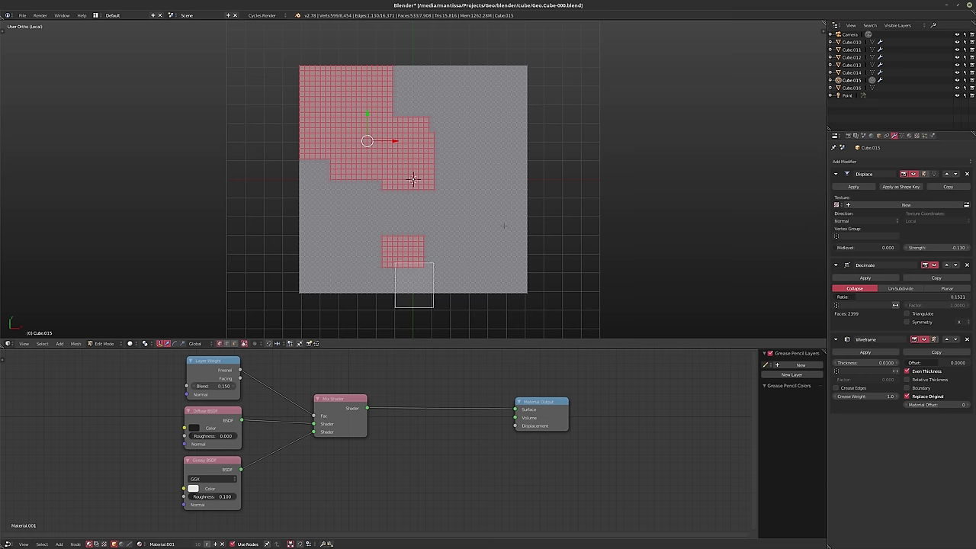
key("b")
left_click_drag(532, 285, 488, 225)
key("b")
left_click_drag(482, 86, 617, 135)
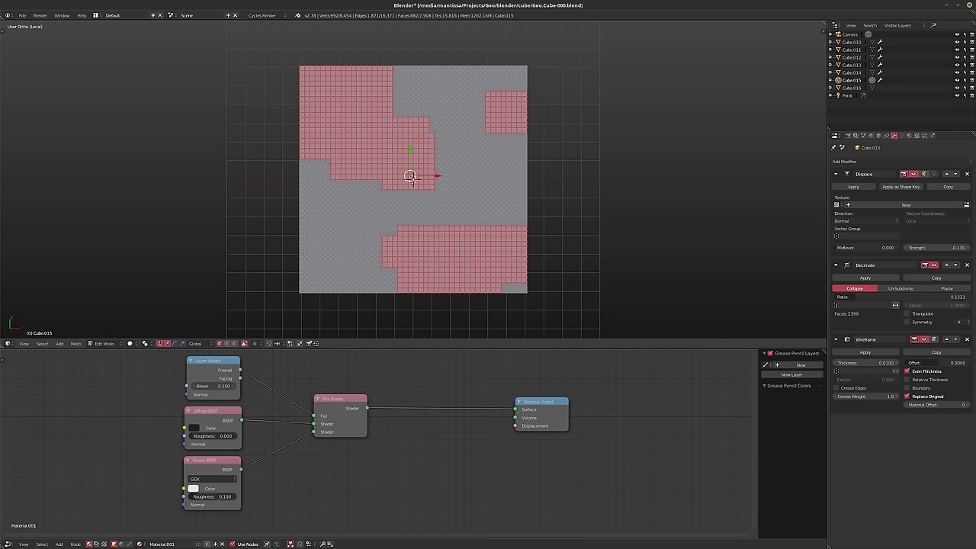
Add a block on the lower left edge and a small patch under the upper-left region, and delete the selected faces
key("b")
left_click_drag(294, 212, 363, 281)
key("b")
left_click_drag(344, 197, 337, 182)
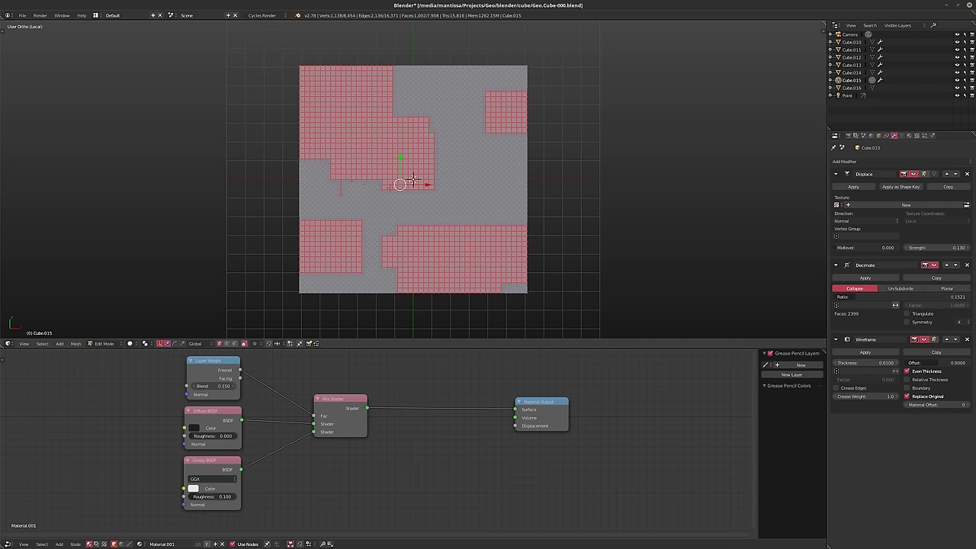
key("x")
left_click(385, 212)
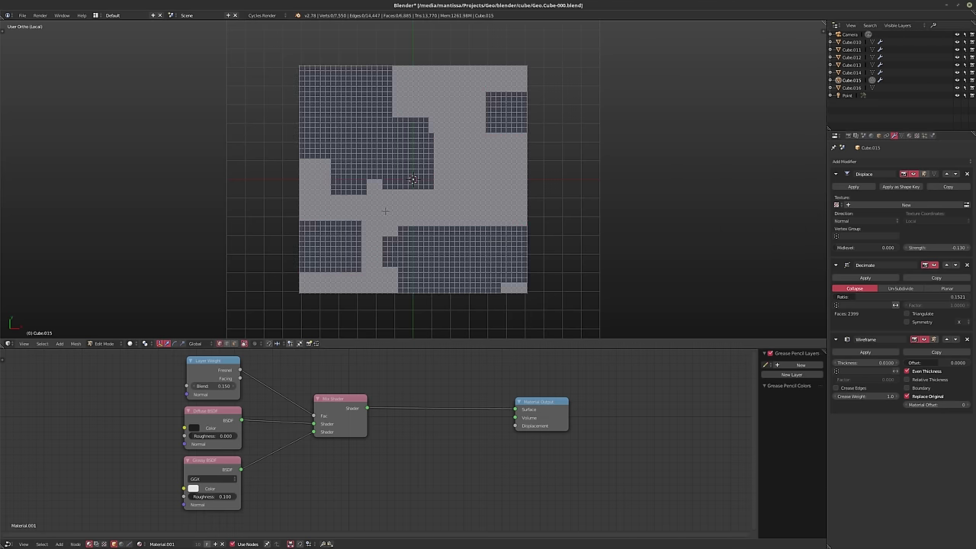
Select a block above the center of Cube.015's bottom side and extend it to the top edge and toward the right
key("KP_8")
key("KP_8")
key("KP_8")
key("KP_8")
key("KP_8")
key("KP_8")
key("KP_8")
key("KP_8")
key("KP_8")
key("KP_8")
key("KP_8")
key("KP_8")
key("KP_8")
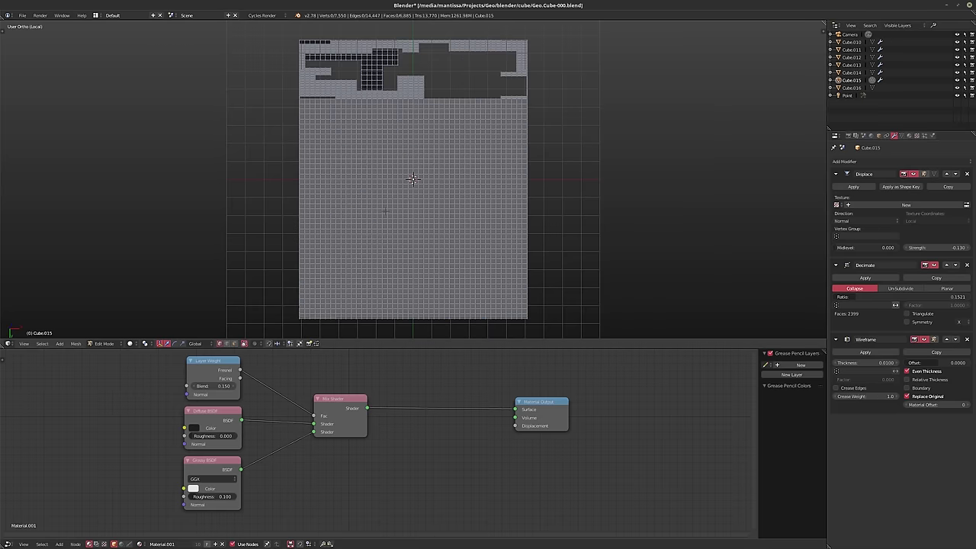
key("KP_8")
key("b")
left_click_drag(396, 121, 457, 177)
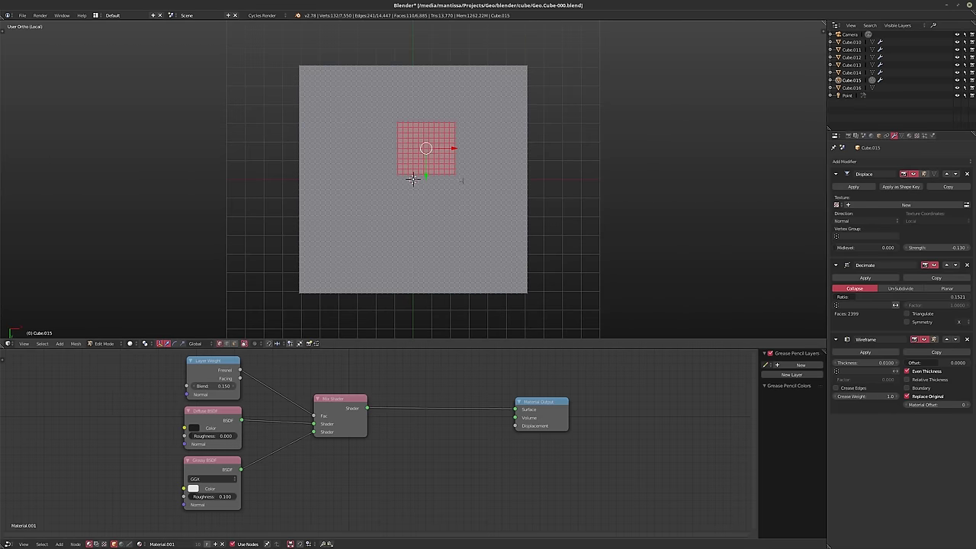
key("b")
left_click_drag(344, 50, 451, 110)
key("b")
Add a thin strip below the center and a large block on the lower right edge of Cube.015's bottom side
key("b")
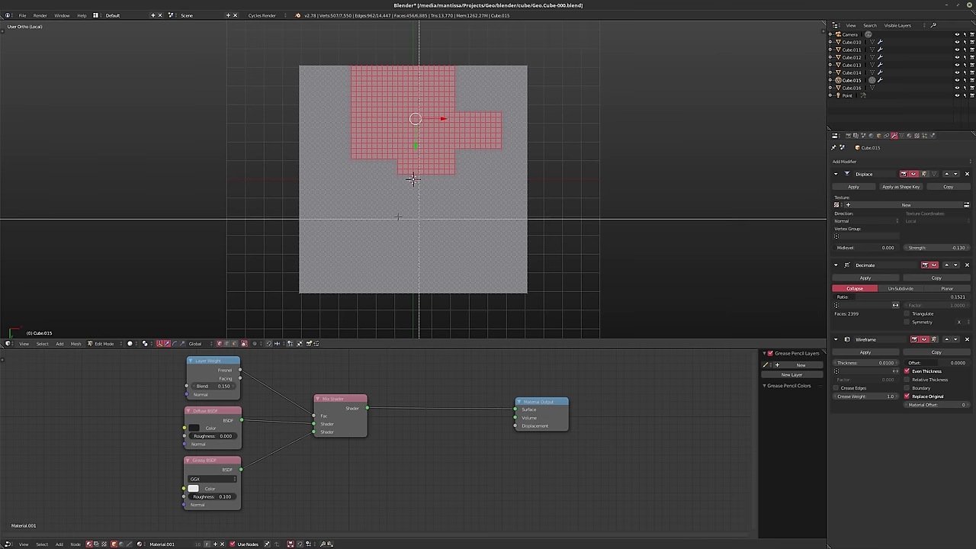
left_click_drag(405, 218, 478, 284)
key("b")
key("b")
left_click_drag(455, 233, 495, 284)
key("b")
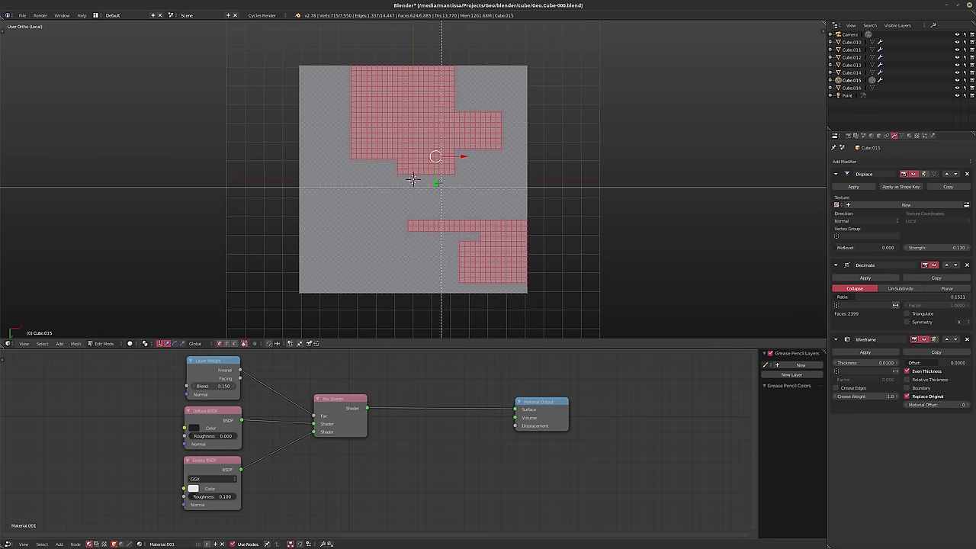
left_click_drag(451, 197, 529, 258)
Add a lower-left corner block, two small patches above it and a left arm on the upper region, and delete the selected faces
key("b")
left_click_drag(293, 234, 384, 296)
key("b")
key("b")
left_click_drag(297, 189, 384, 228)
key("b")
left_click_drag(305, 119, 352, 151)
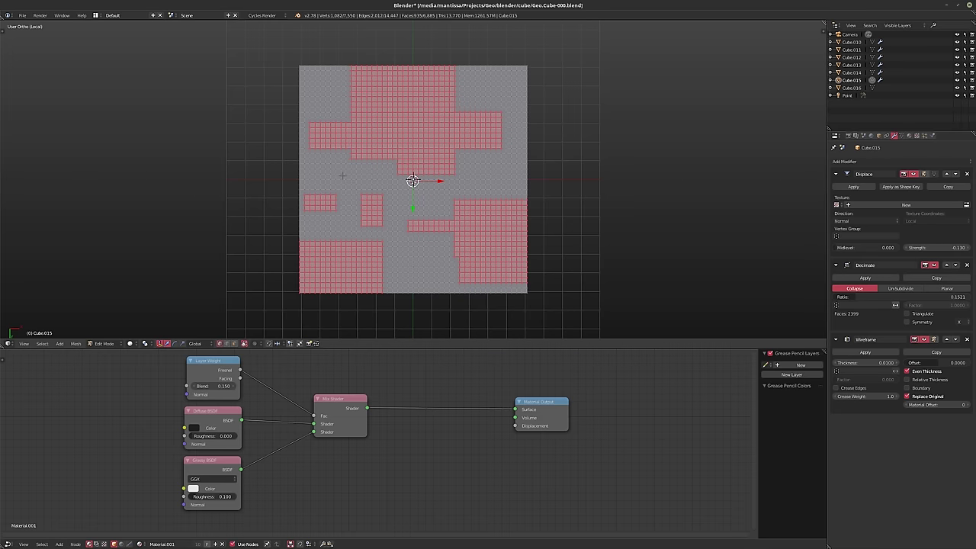
key("x")
left_click(367, 187)
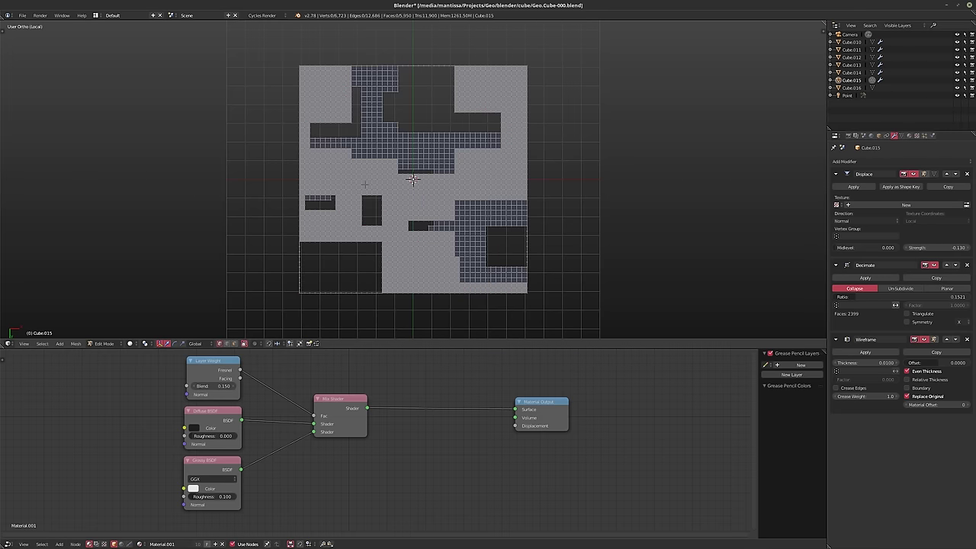
Return to Object Mode with the whole scene in camera view, and save the file over Geo.Cube-000.blend
key("KP_1")
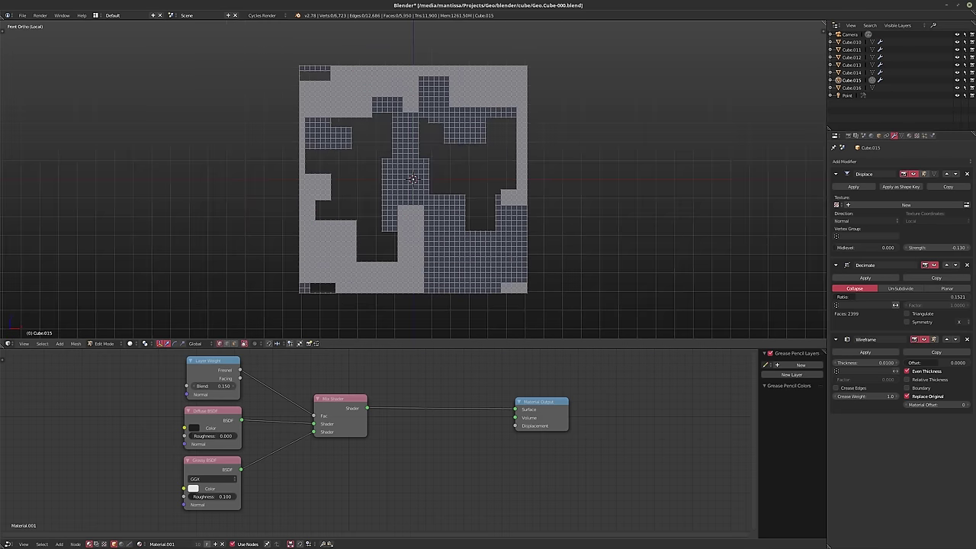
key("Tab")
key("KP_0")
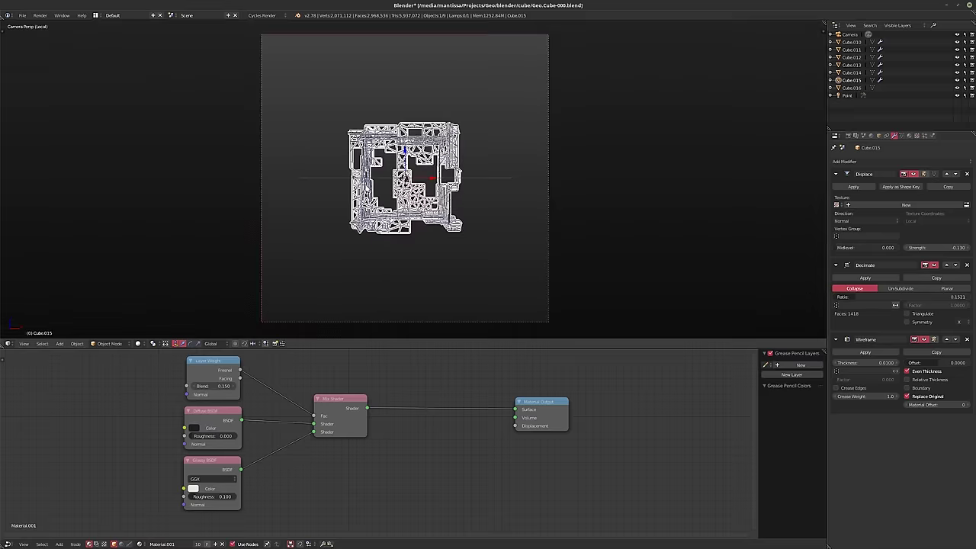
key("KP_Divide")
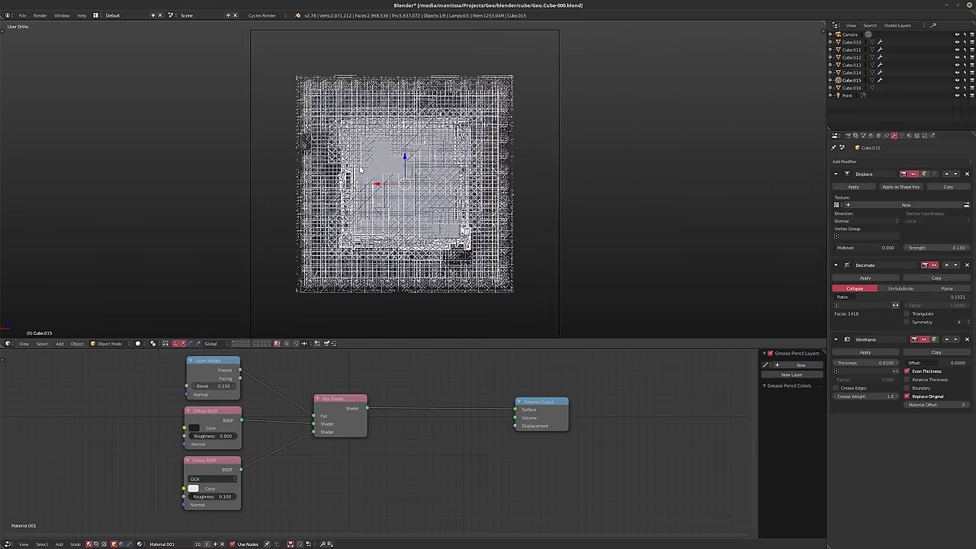
key("KP_0")
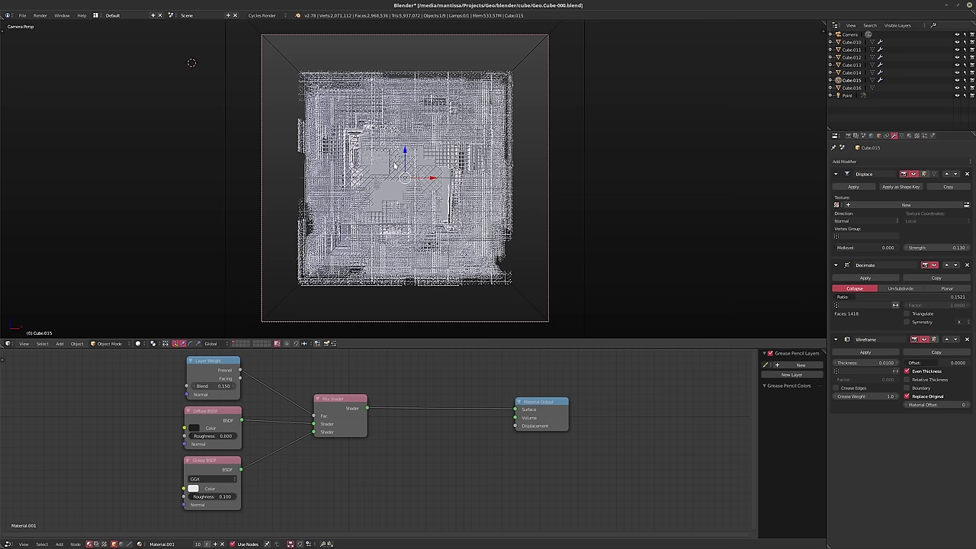
key("ctrl+s")
left_click(394, 164)
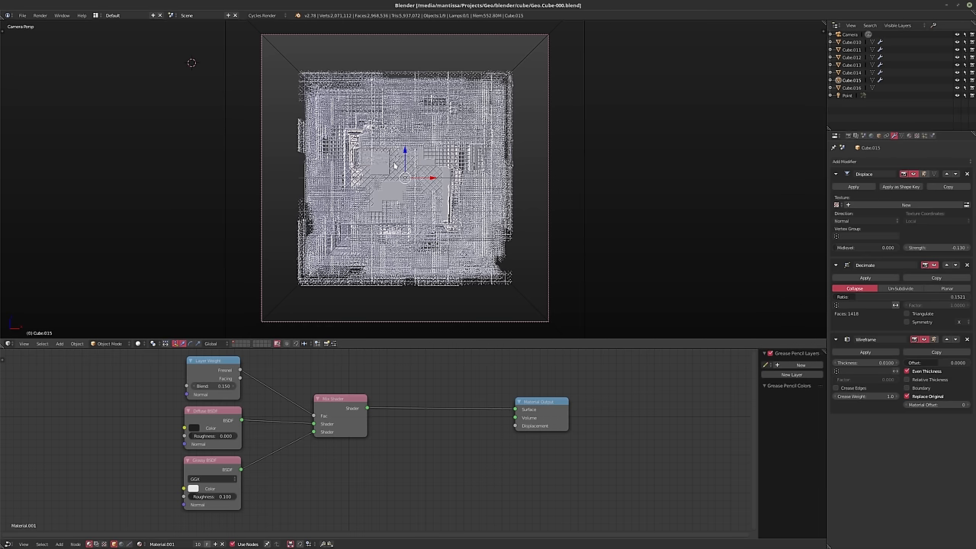
Render the scene through the camera to check the new openings, and cancel the render before it completes
key("F12")
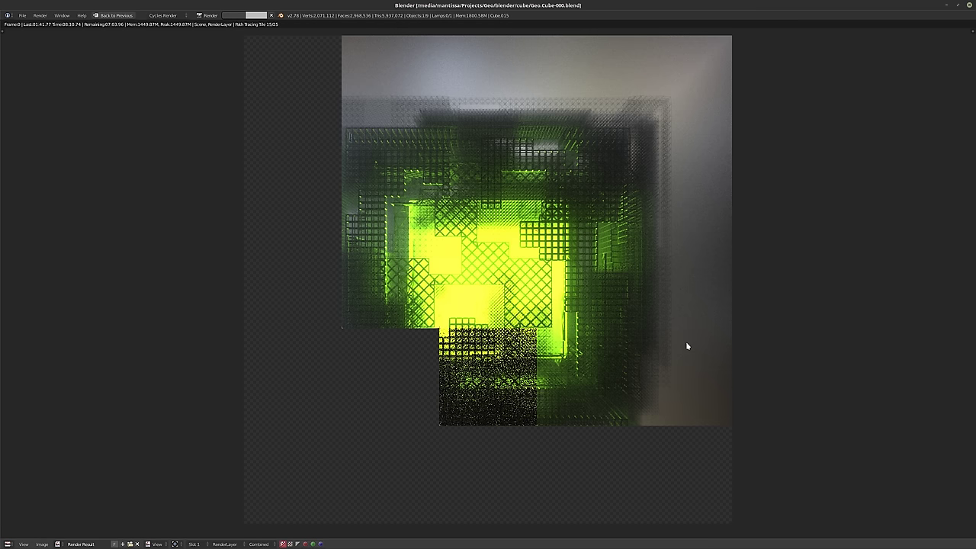
key("Escape")
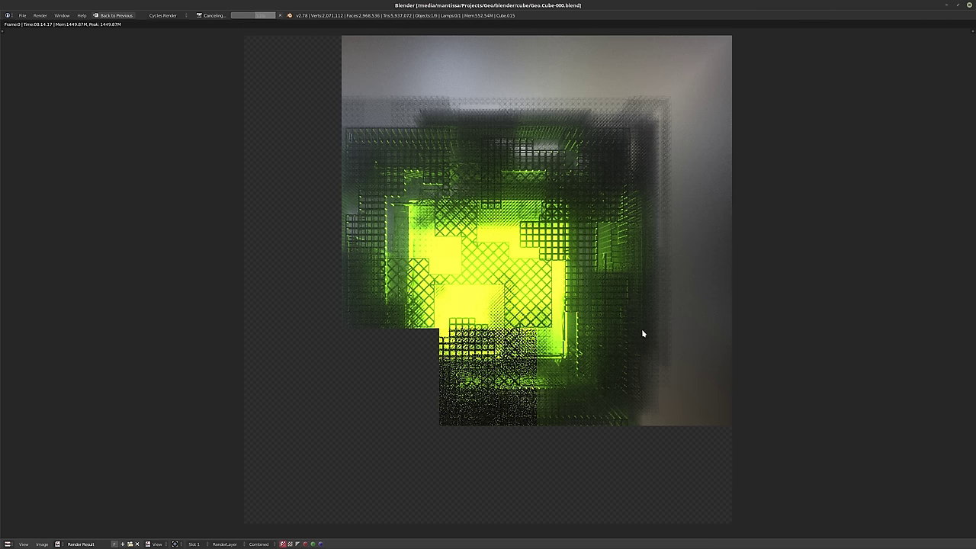
key("Escape")
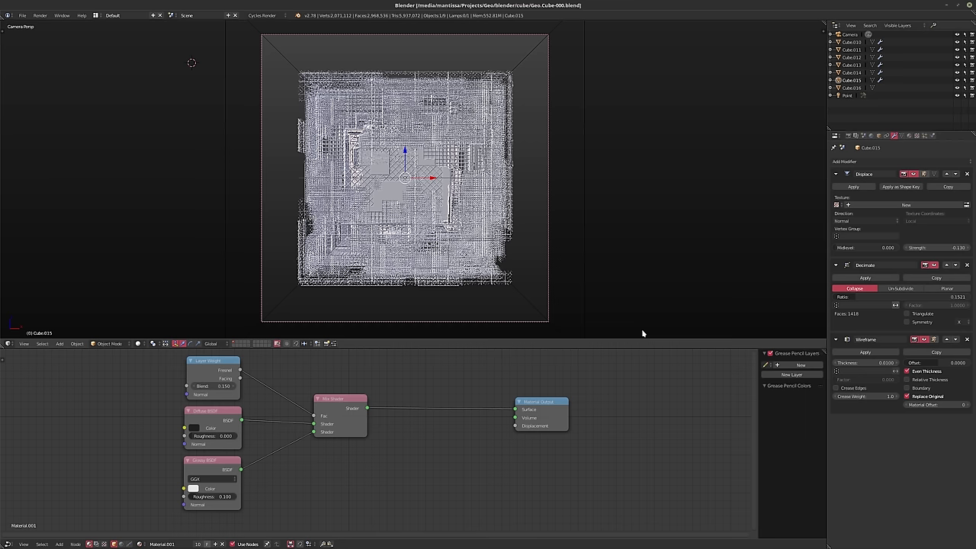
Set the render's sampling pattern to Correlated Multi-Jitter
left_click(851, 135)
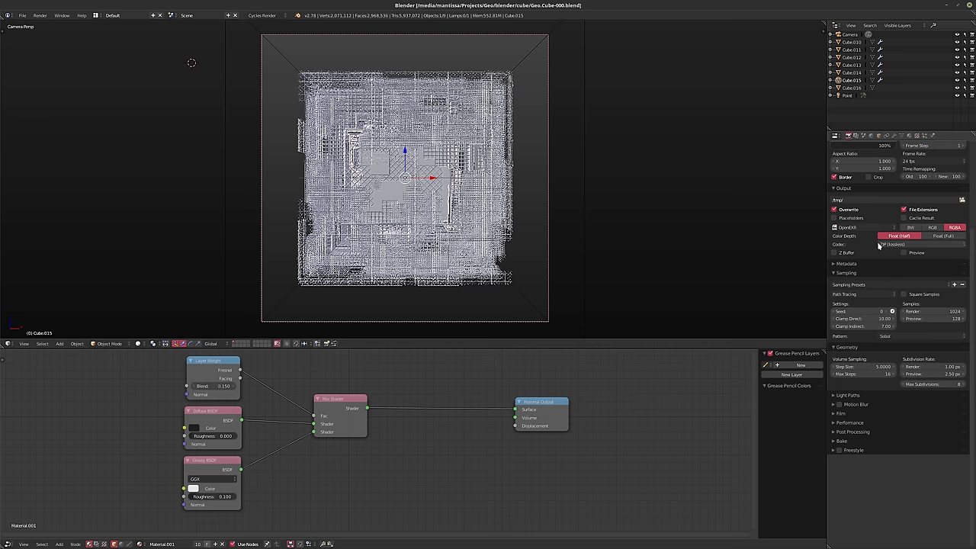
left_click(870, 136)
left_click(863, 136)
left_click(855, 136)
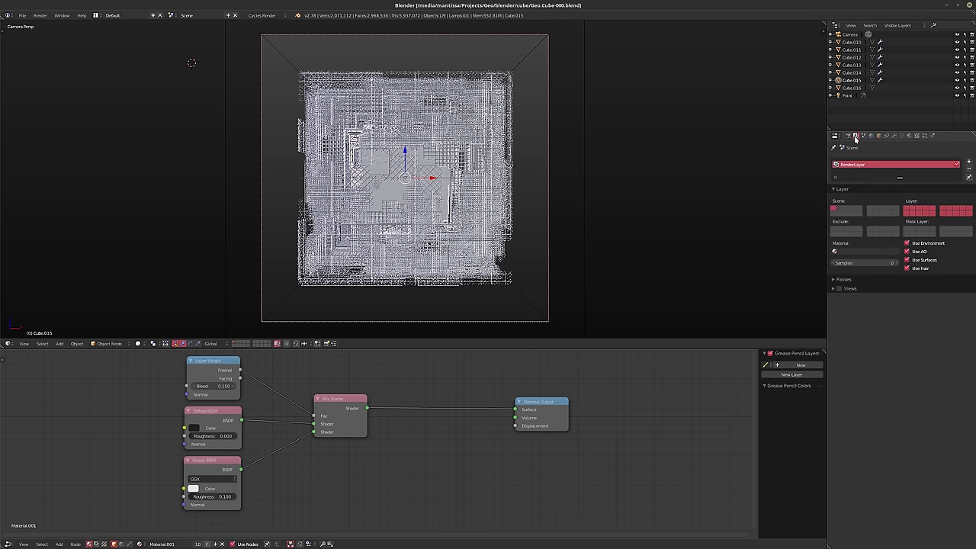
left_click(864, 135)
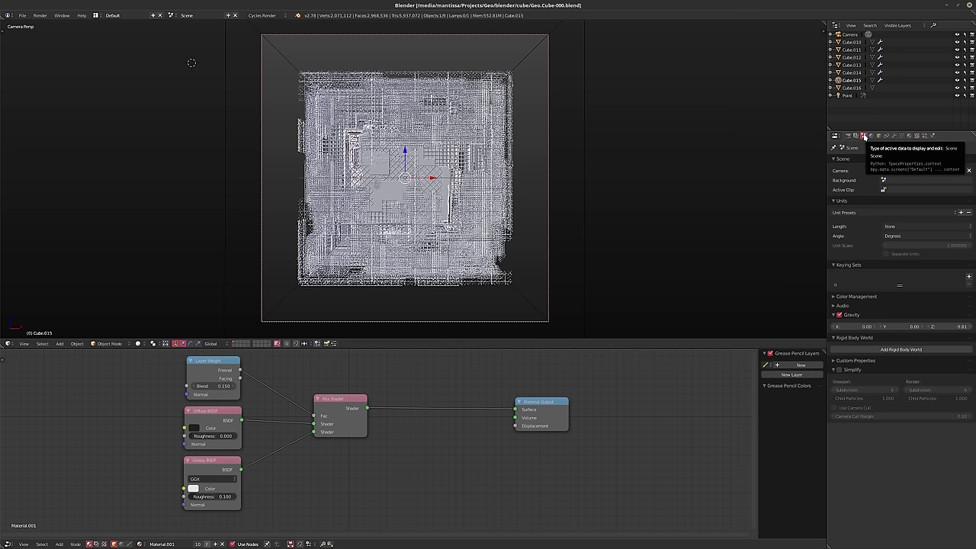
left_click(847, 136)
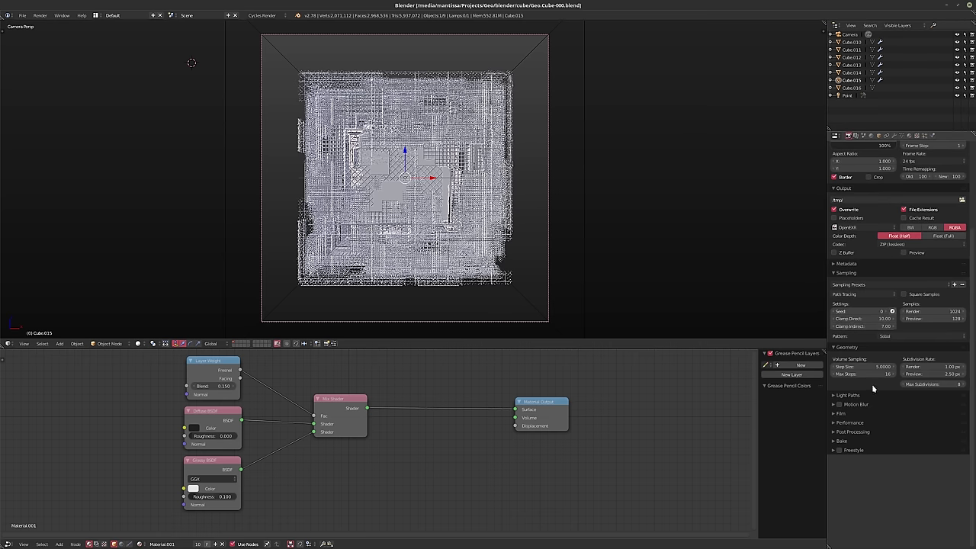
left_click(917, 340)
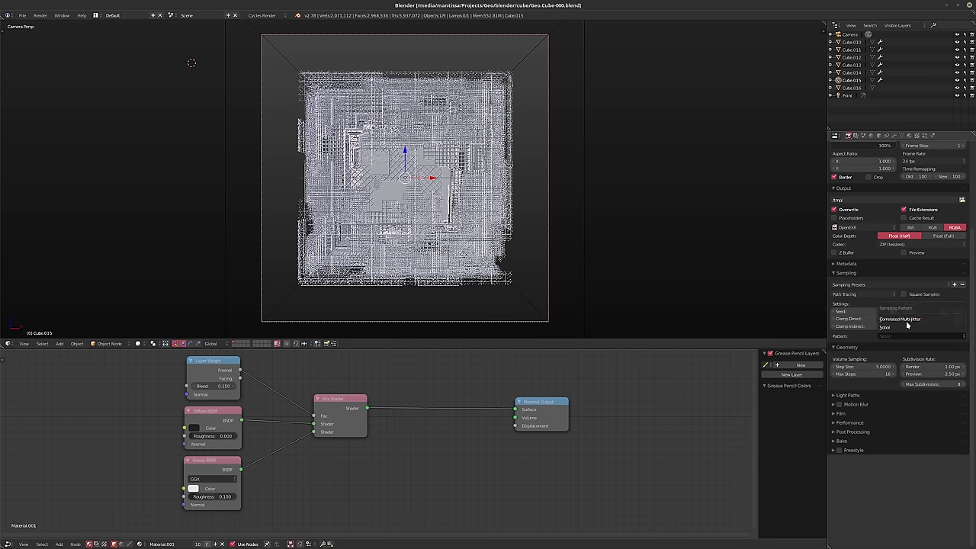
left_click(907, 325)
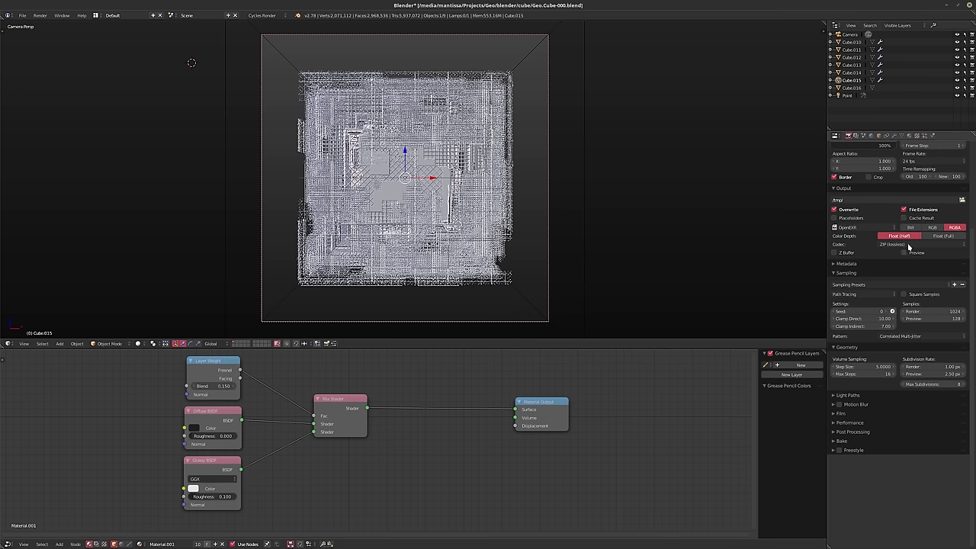
Set the render sample count to 256
left_click(926, 311)
type("256")
key("Return")
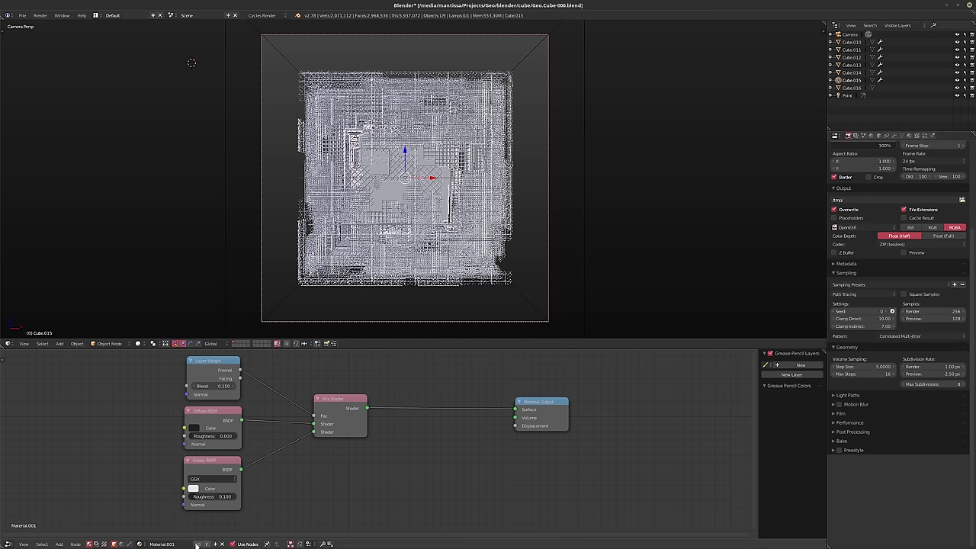
Make the material of Cube.015 single-user, add an Emission shader and connect it to the Material Output's Surface
left_click(195, 543)
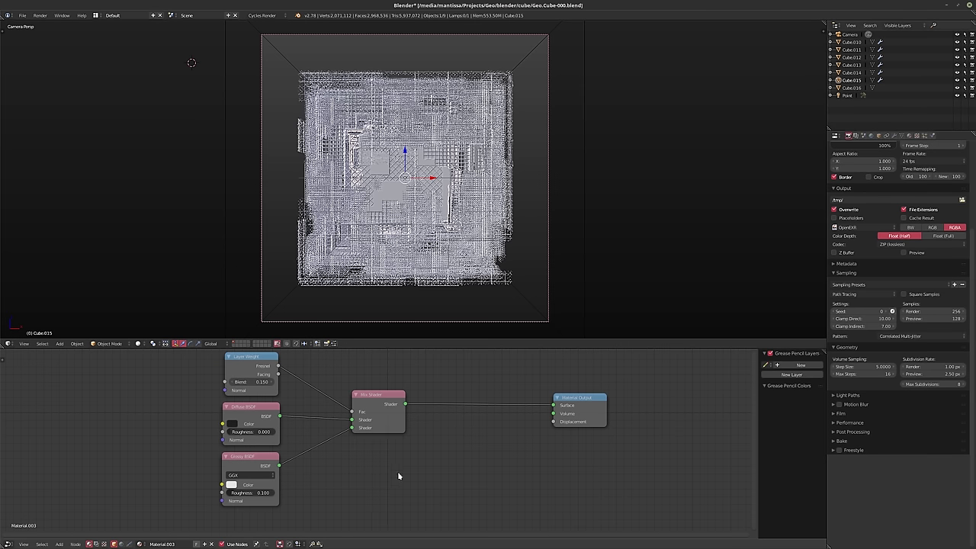
key("shift+a")
mouse_move(379, 474)
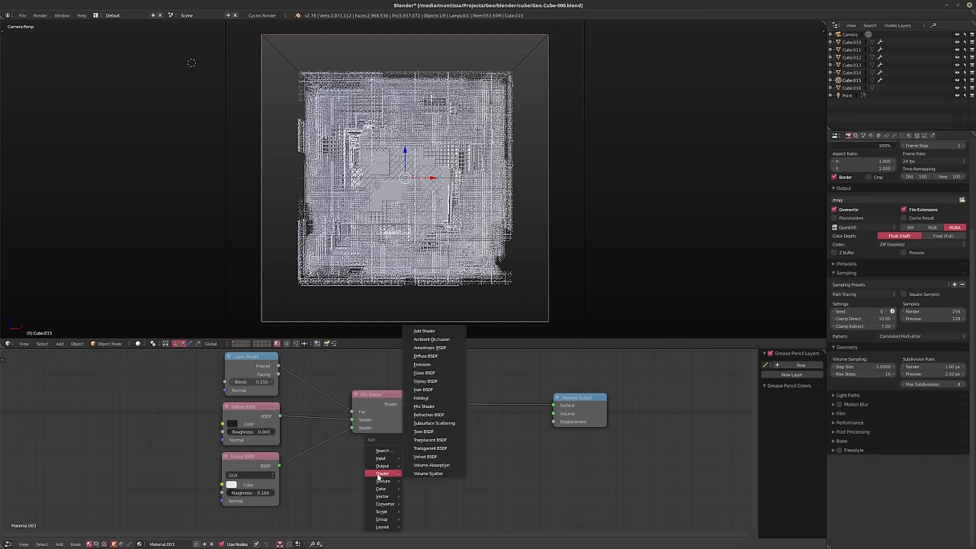
left_click(423, 364)
left_click(415, 463)
left_click_drag(415, 463, 552, 404)
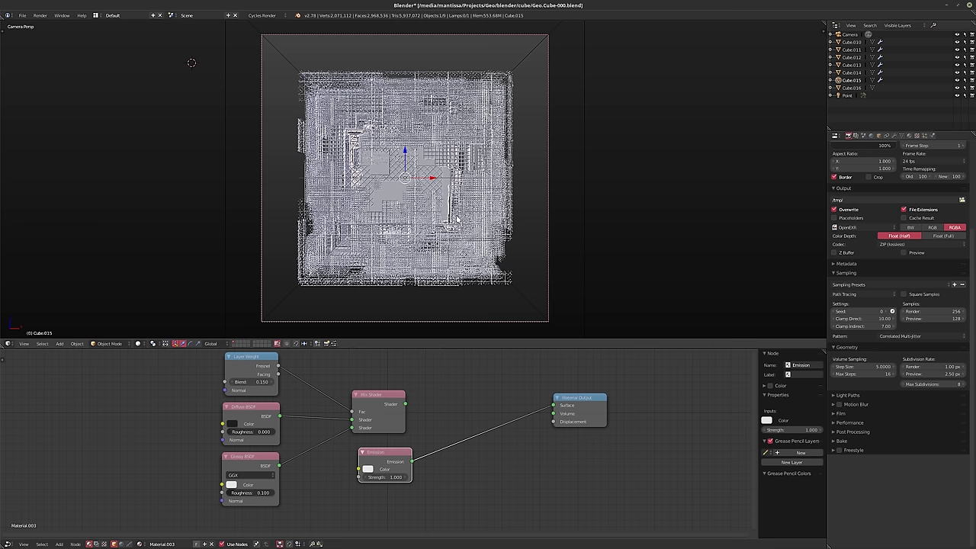
Show the rendered preview in the viewport and set the Emission strength of Cube.015 to 5
key("shift+z")
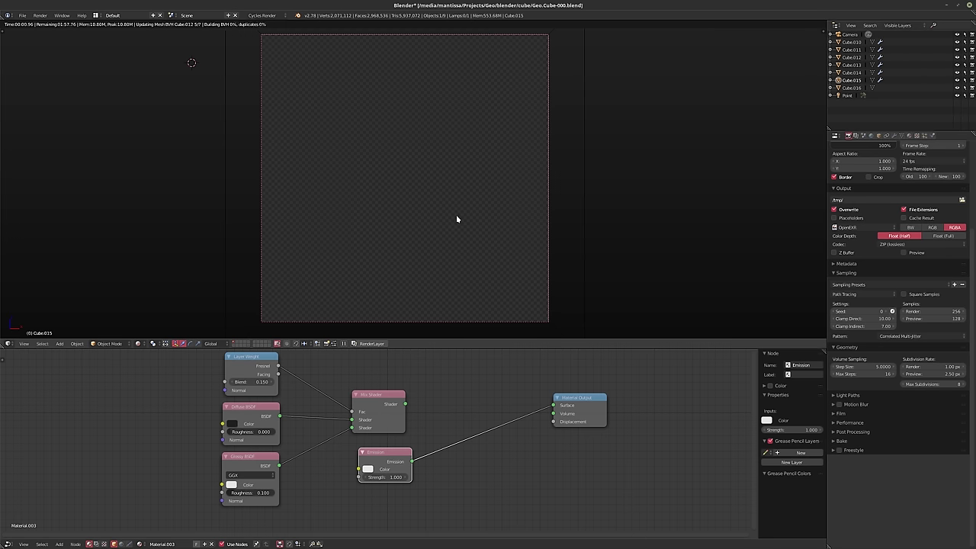
scroll(441, 418, "up", 2)
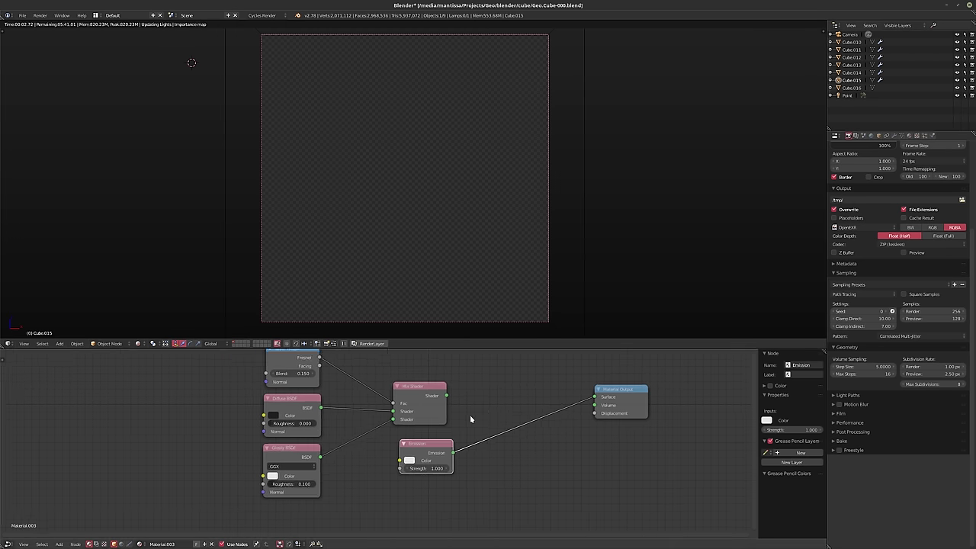
scroll(467, 410, "up", 2)
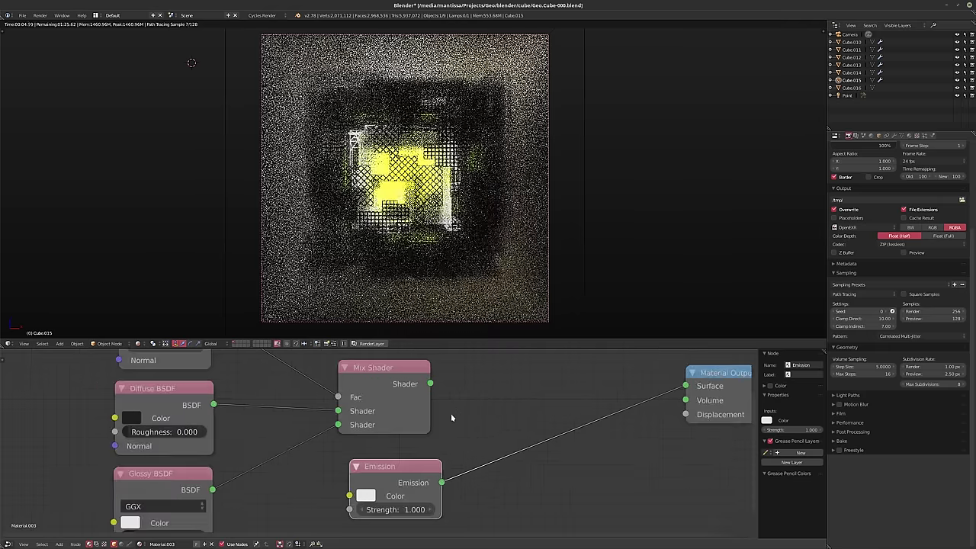
left_click(386, 509)
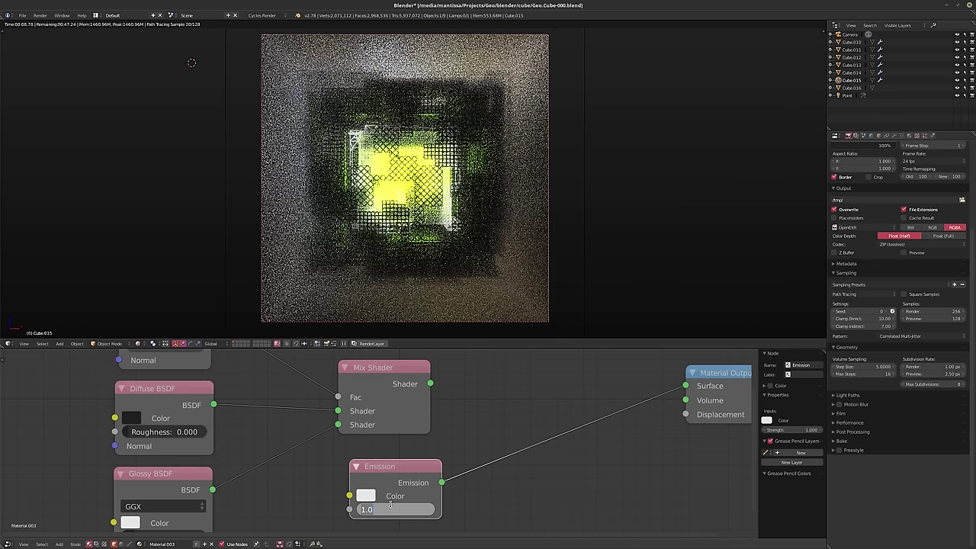
type("5")
key("Return")
Change the Emission colour of Cube.015 to a saturated bright green
left_click(366, 495)
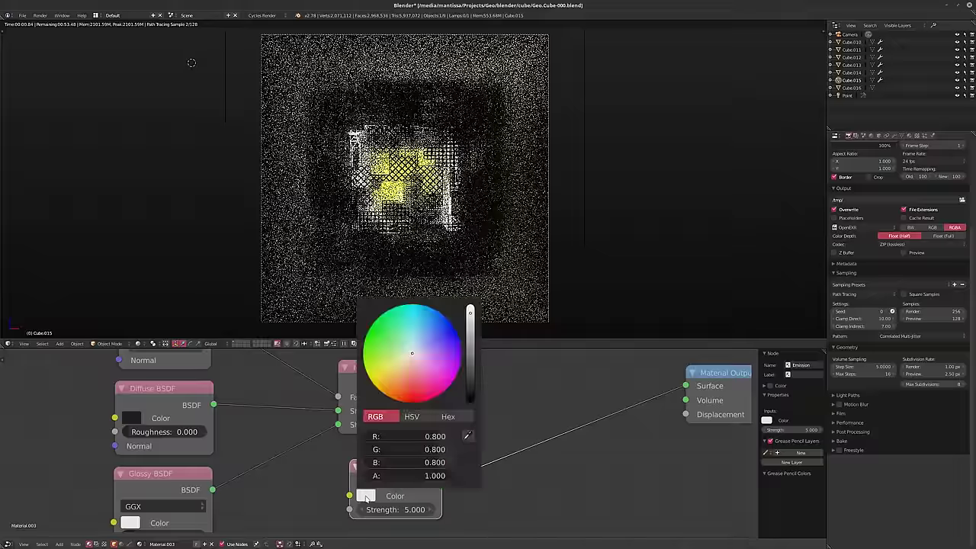
left_click_drag(412, 352, 365, 371)
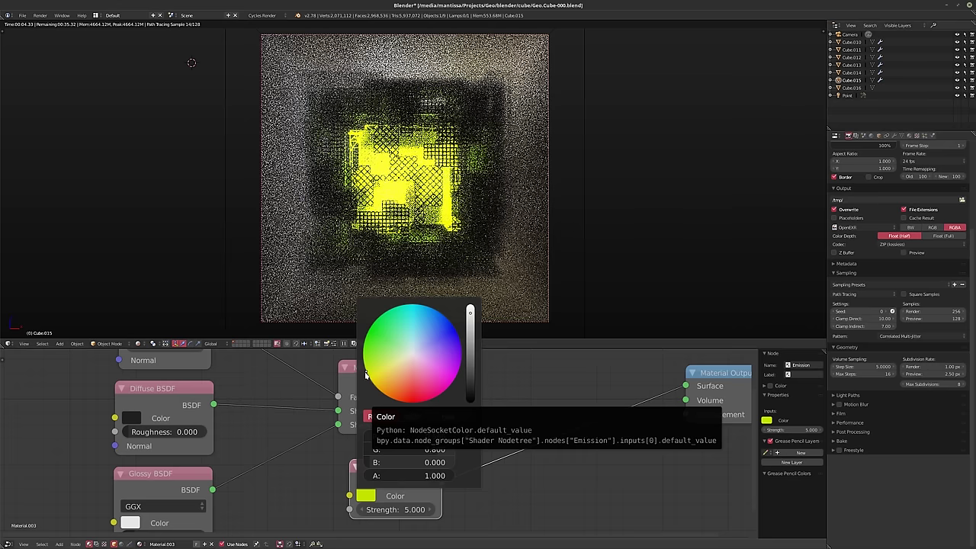
left_click_drag(365, 369, 365, 366)
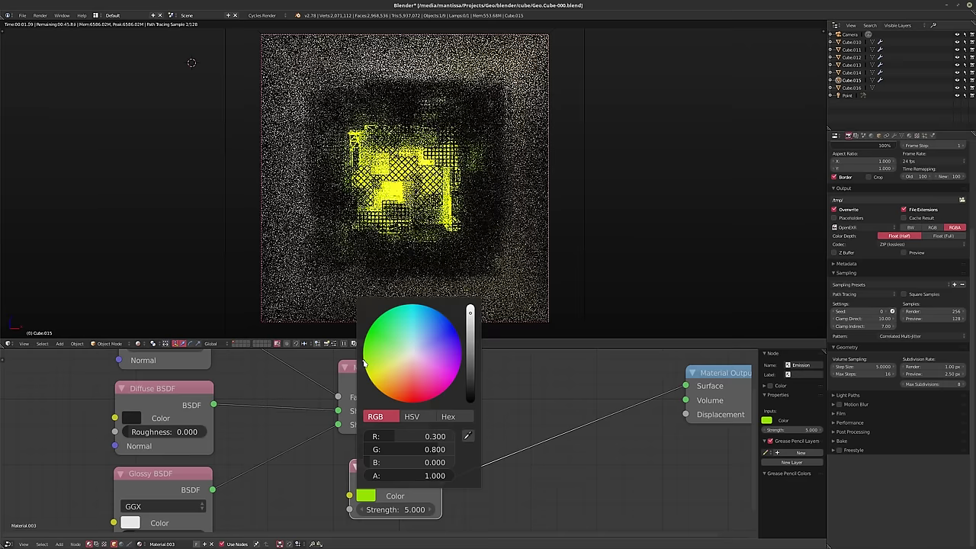
left_click_drag(364, 359, 364, 352)
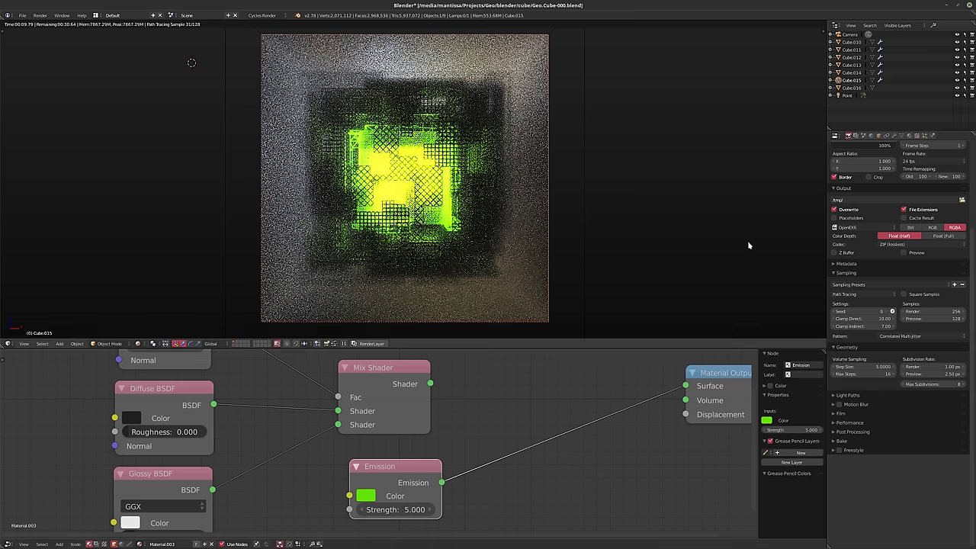
Scale the whole mesh of Cube.010 down in Edit Mode to about 0.82 of its size and return to Object Mode
left_click(851, 42)
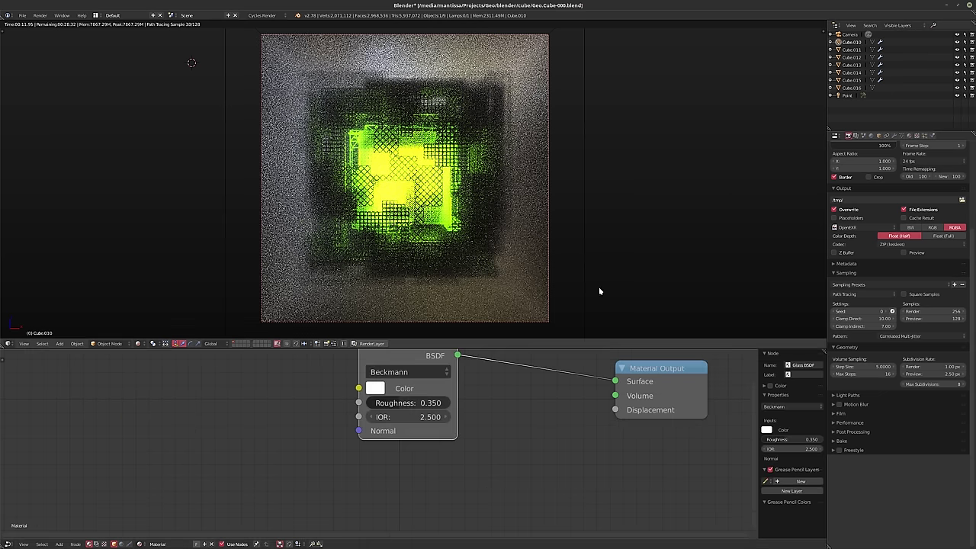
key("Tab")
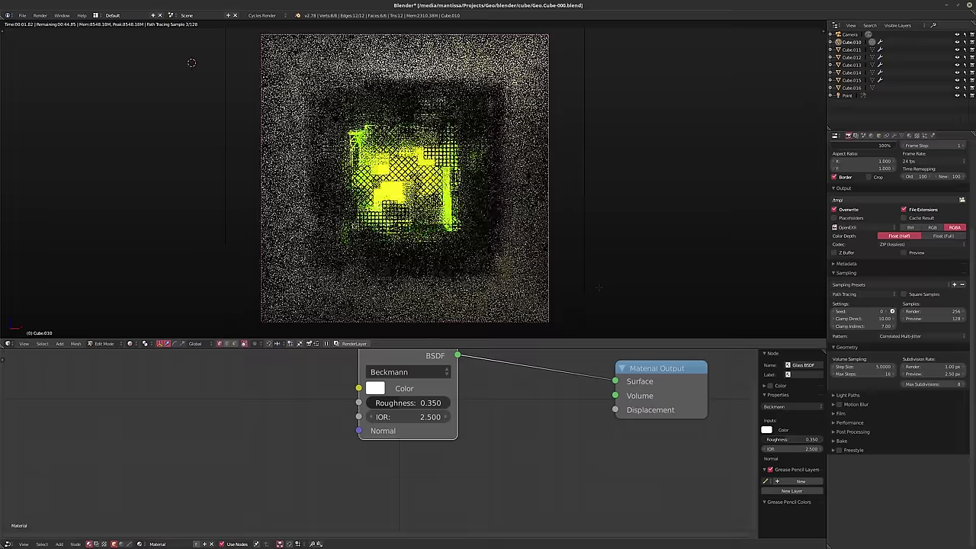
key("a")
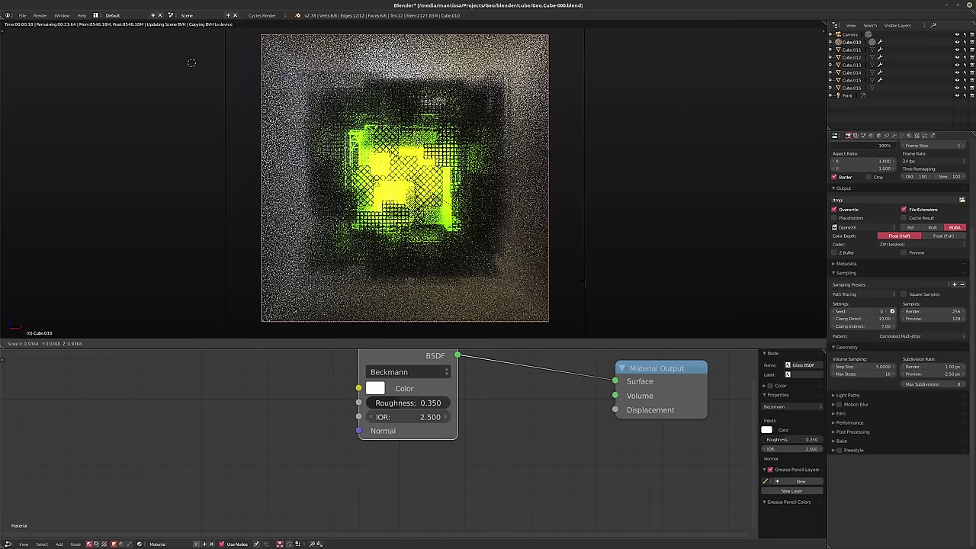
key("s")
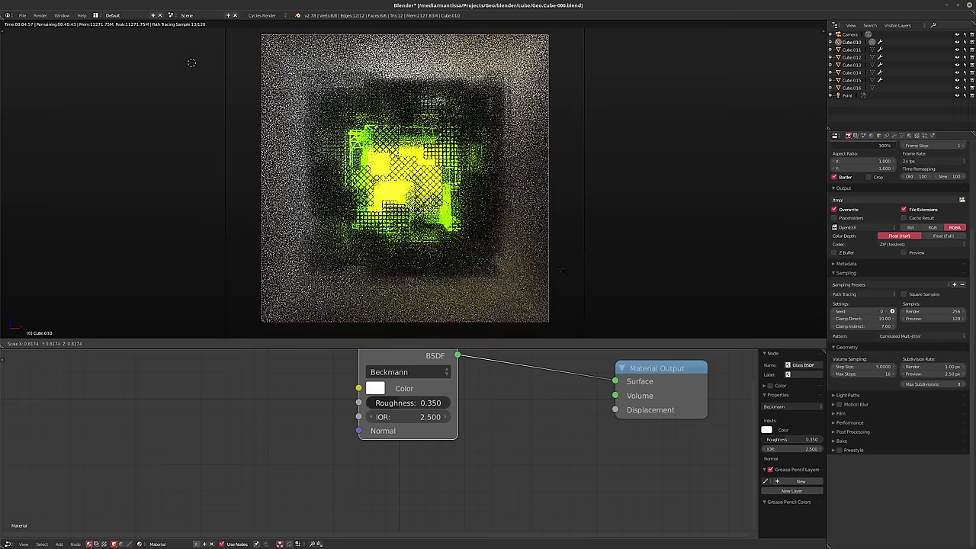
left_click(560, 268)
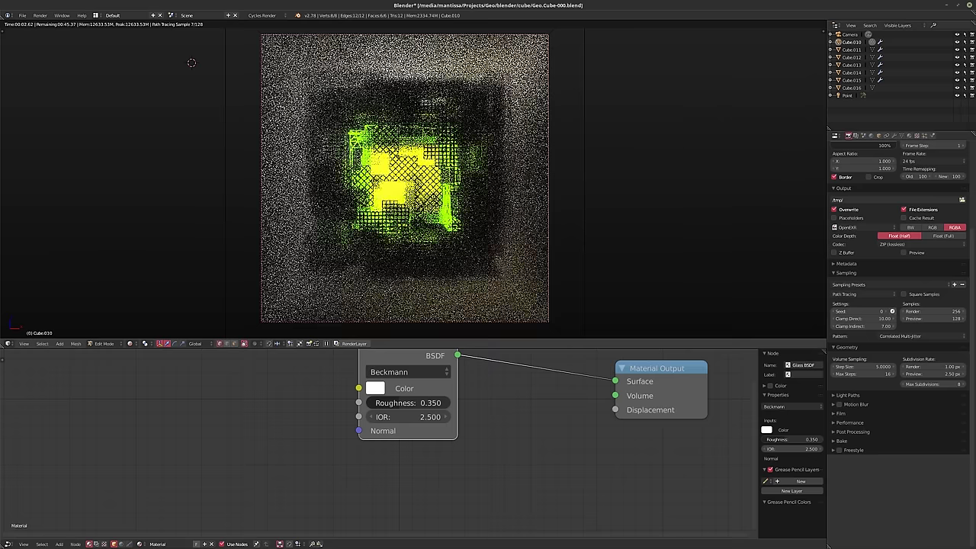
key("Tab")
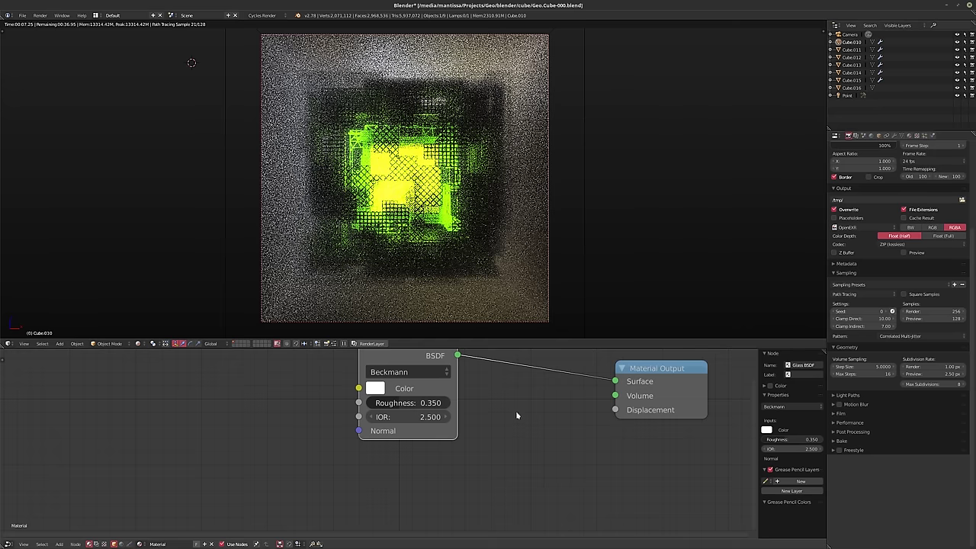
Set the thickness of Cube.011's second Wireframe modifier to 0.002
middle_click_drag(515, 410, 491, 430)
left_click(850, 81)
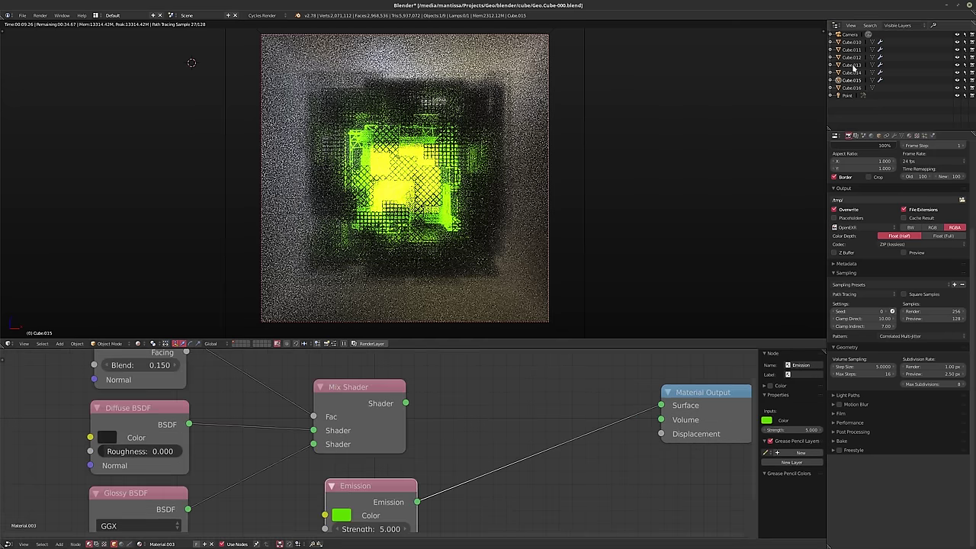
left_click(851, 51)
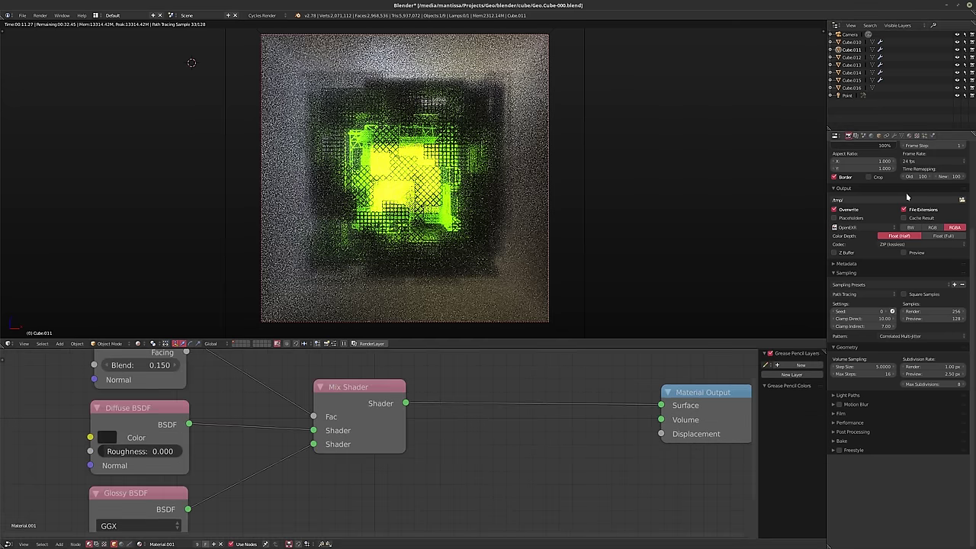
left_click(893, 135)
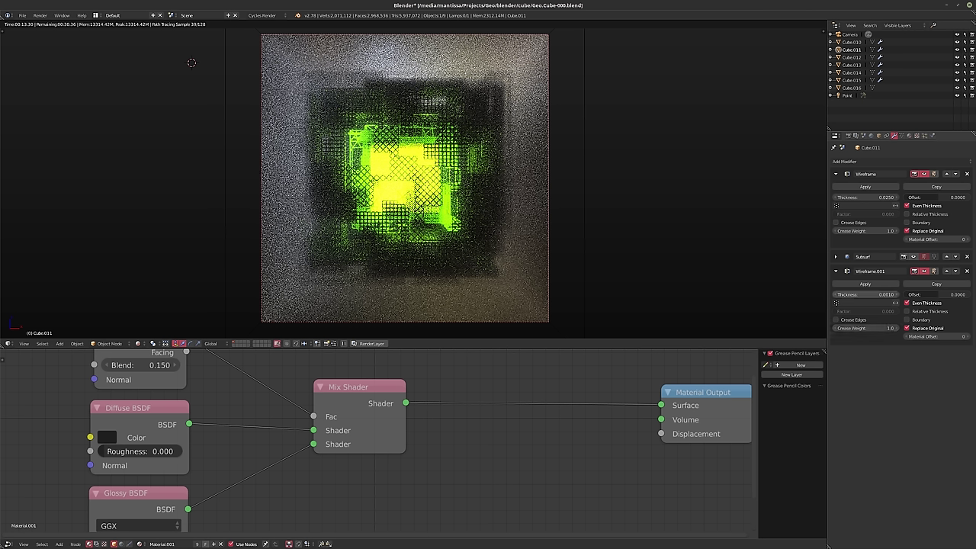
left_click(862, 294)
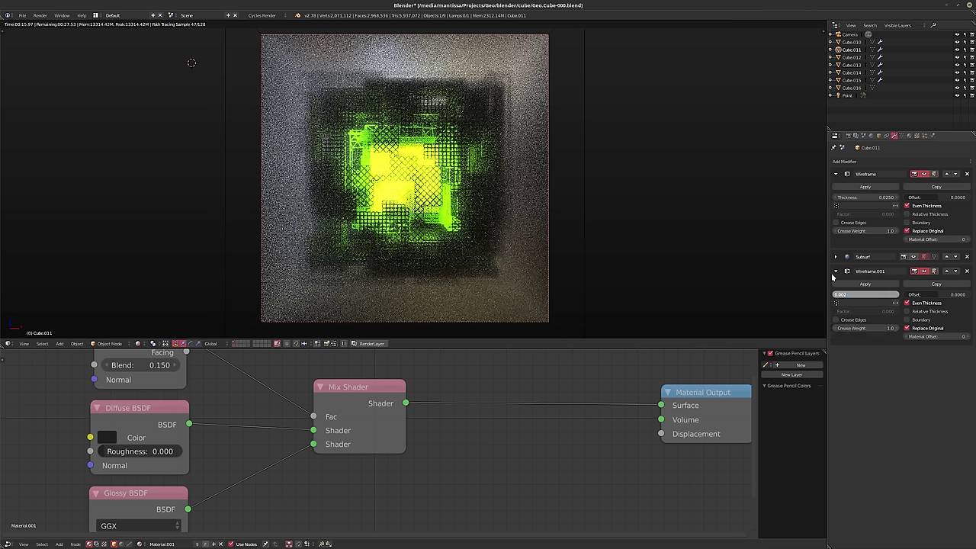
type("0.002")
key("Return")
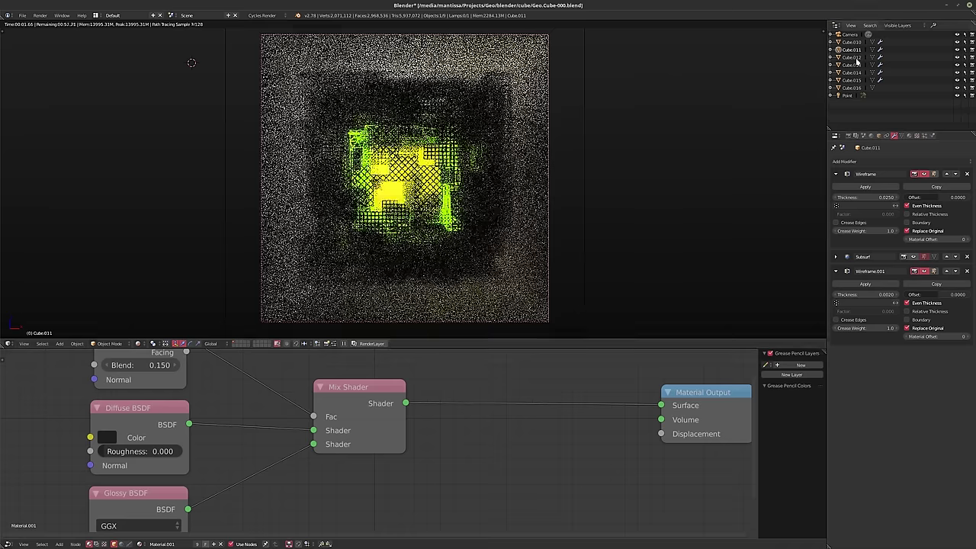
Try a thickness of 0.003 on Cube.012's second Wireframe modifier and reduce it to 0.0025
left_click(852, 58)
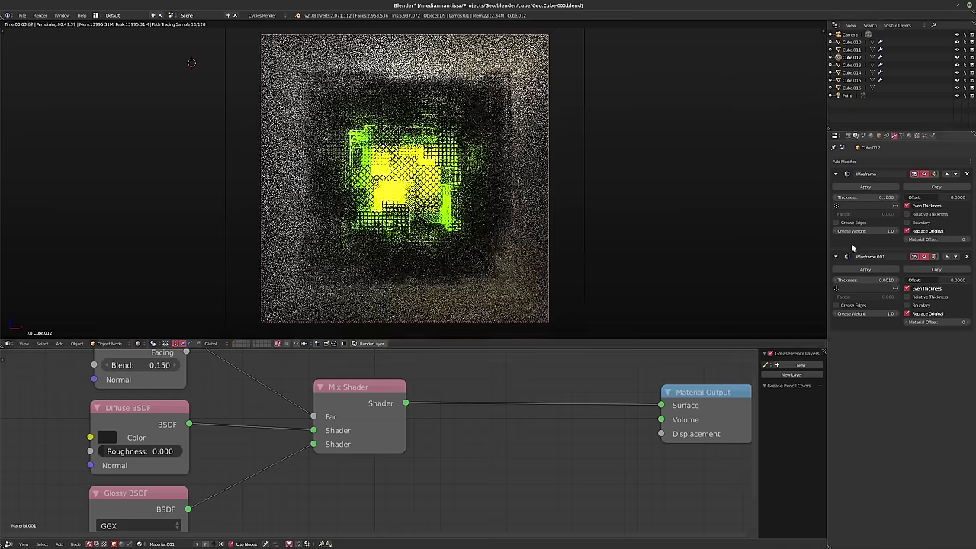
left_click(872, 280)
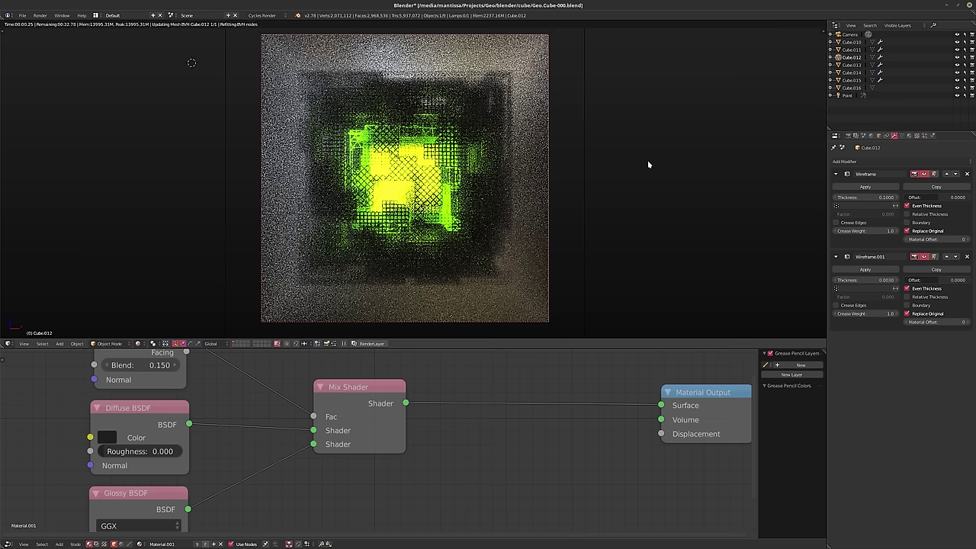
key("Return")
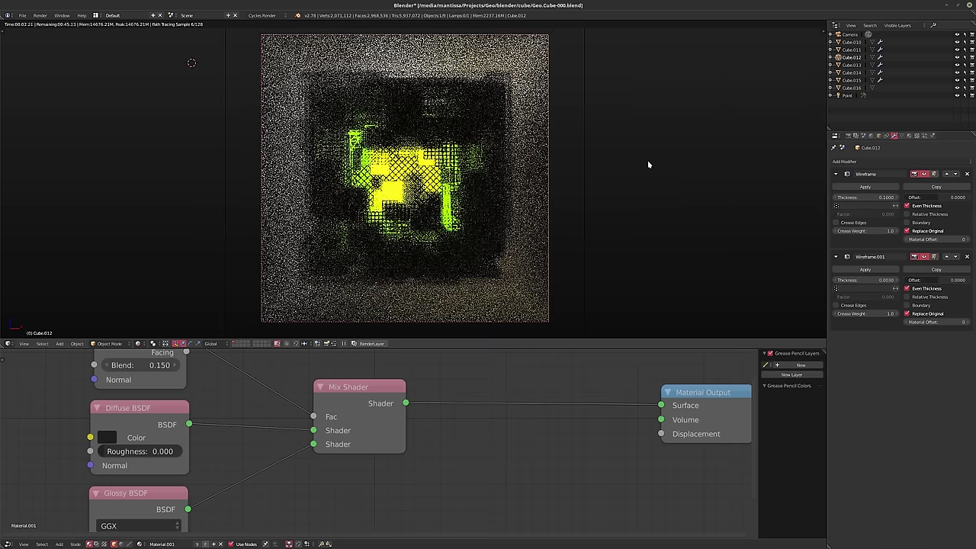
left_click(863, 280)
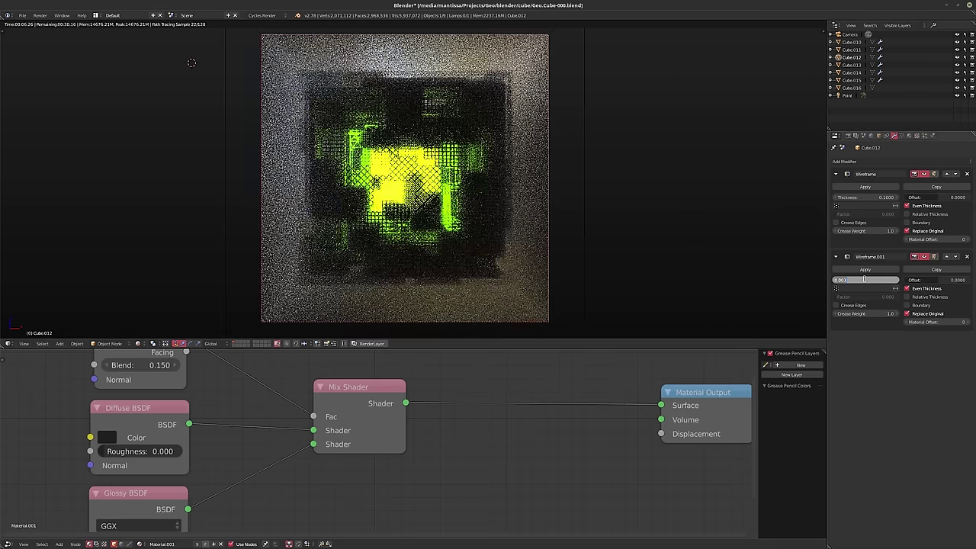
key("BackSpace")
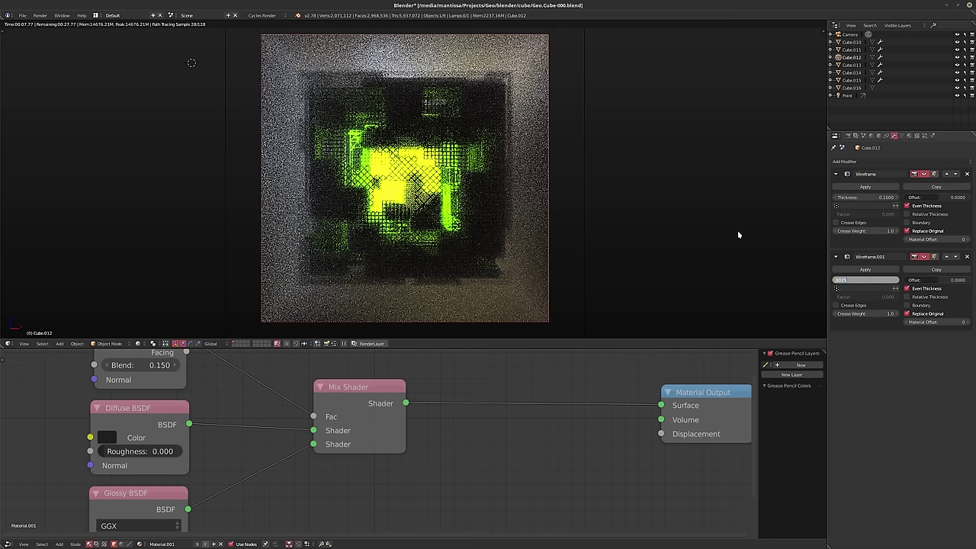
type(".0025")
key("Return")
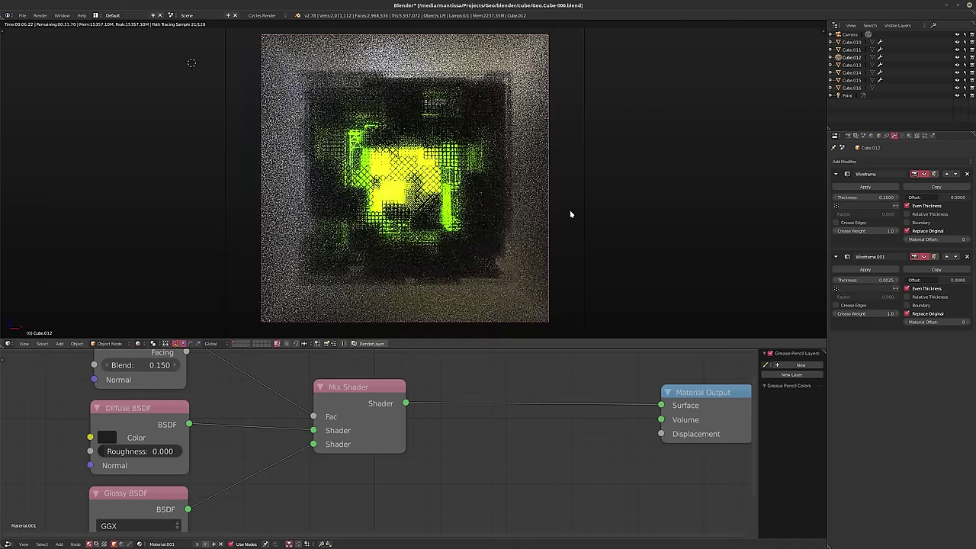
Leave the rendered preview, add a Remesh modifier to Cube.012 and move it above both Wireframe modifiers
key("shift+z")
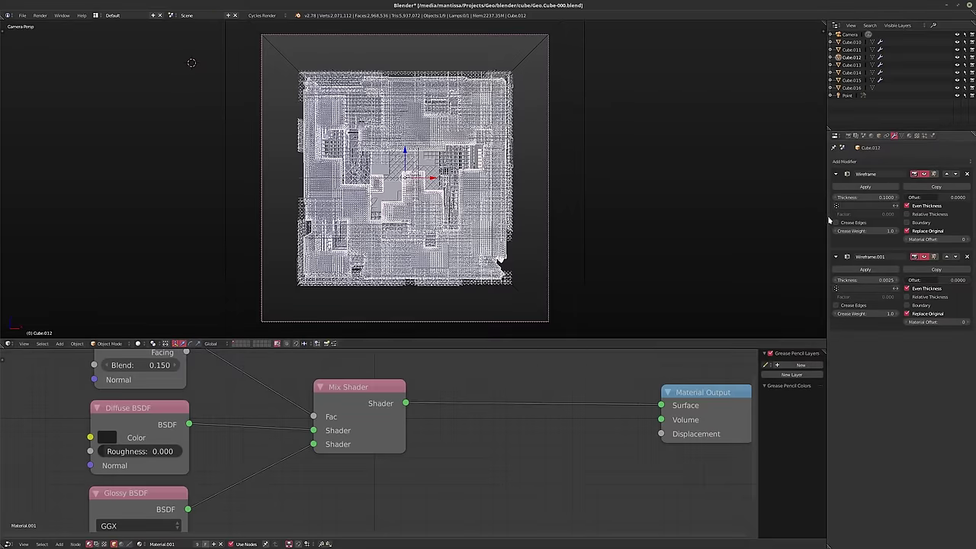
left_click(884, 161)
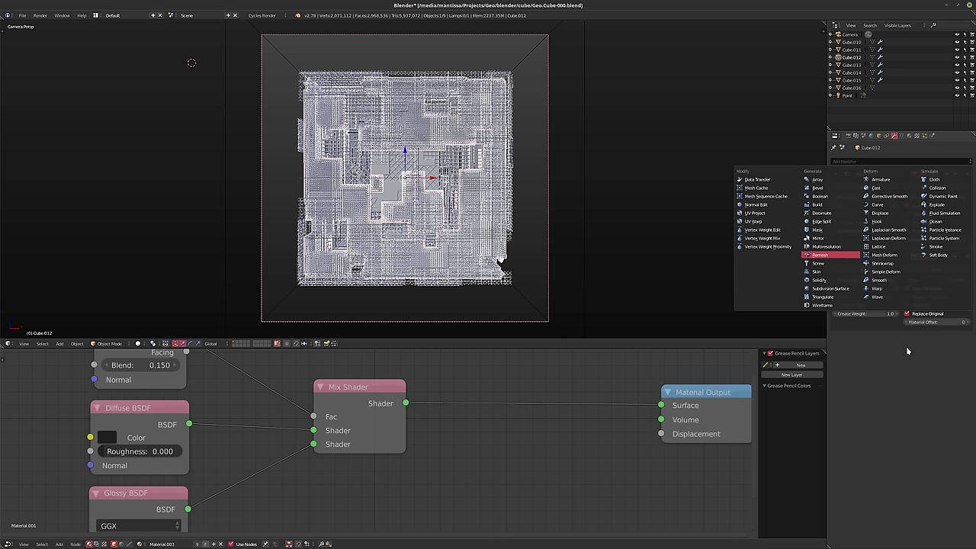
key("Return")
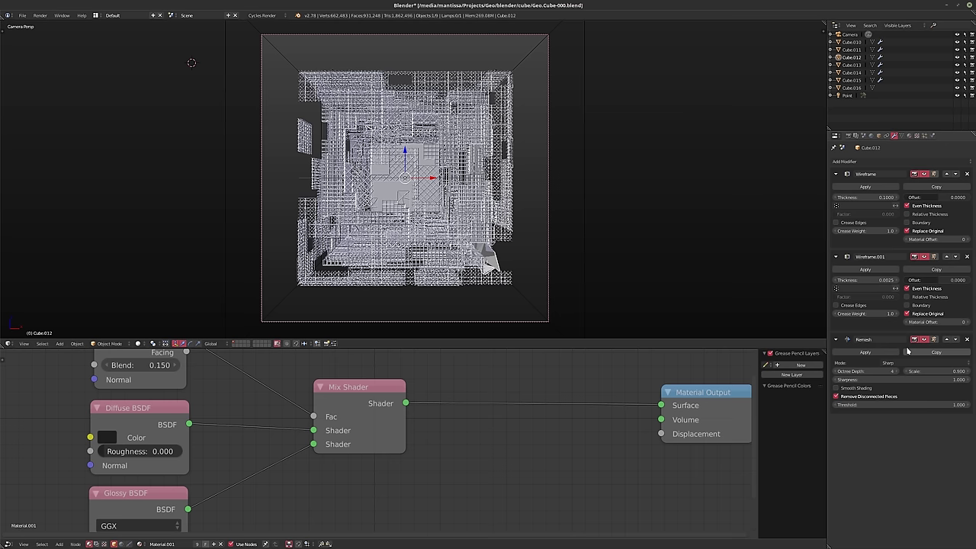
left_click(946, 339)
left_click(946, 257)
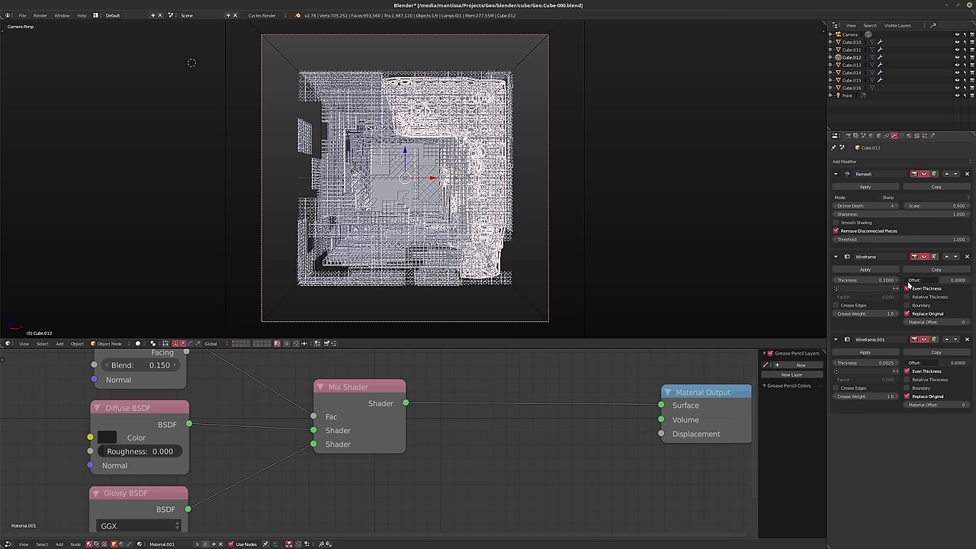
Set Cube.012's Remesh mode to Blocks and turn off Remove Disconnected Pieces
left_click(898, 198)
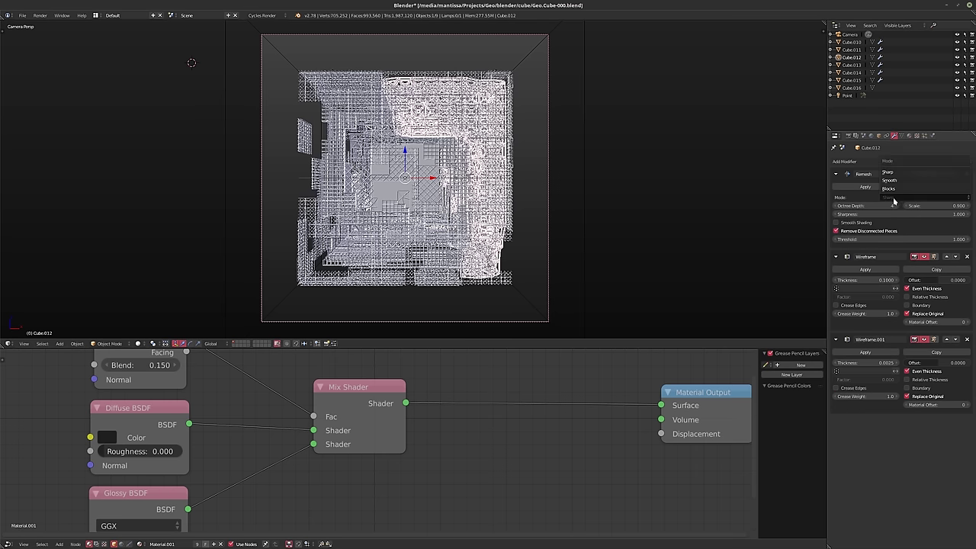
left_click(888, 188)
left_click(864, 224)
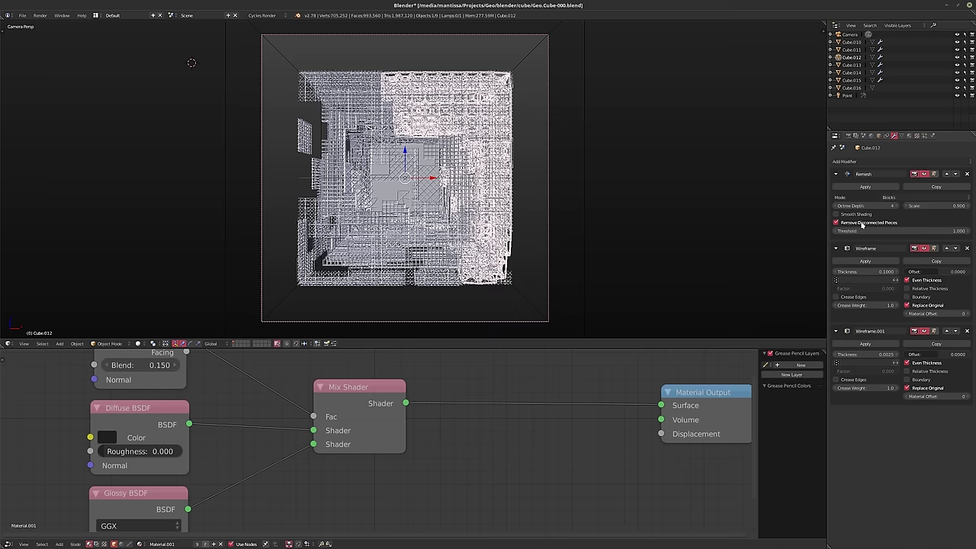
Raise Cube.012's Remesh octree depth to 6, inspecting it in local view, and disable its first Wireframe modifier in the viewport
left_click(896, 207)
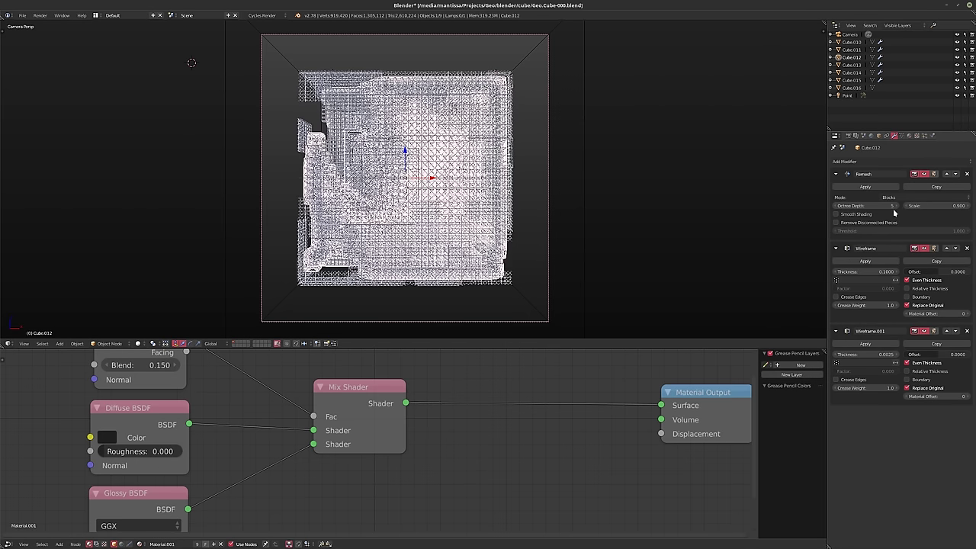
middle_click_drag(412, 211, 433, 252)
scroll(417, 223, "down", 4)
key("KP_Divide")
scroll(790, 294, "down", 8)
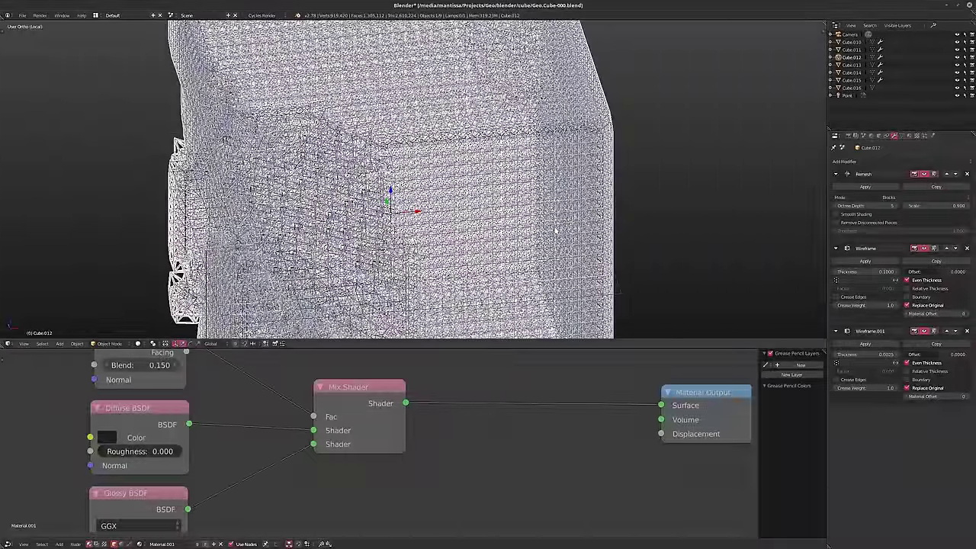
middle_click_drag(549, 232, 530, 219)
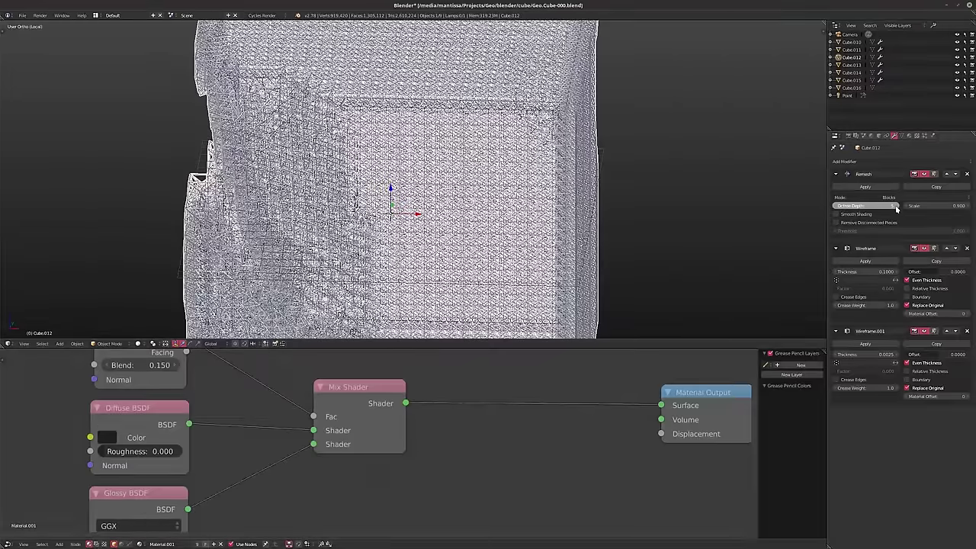
left_click(896, 207)
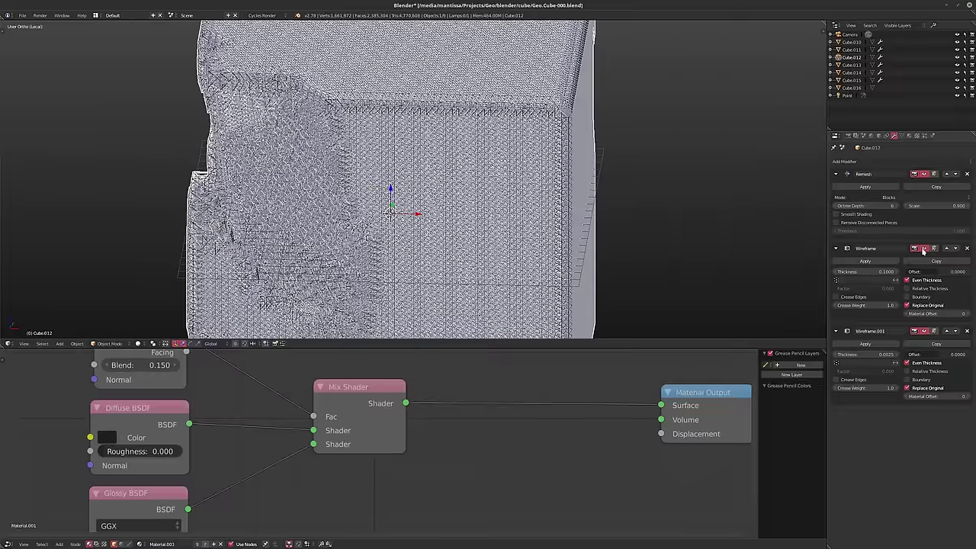
left_click(922, 249)
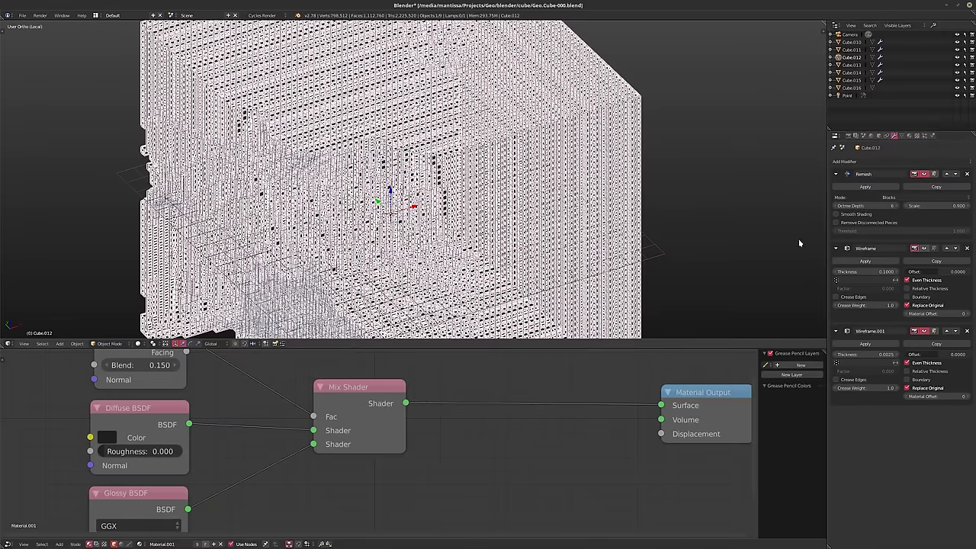
Add a Solidify modifier to Cube.012 and move it above the Remesh modifier
left_click(876, 161)
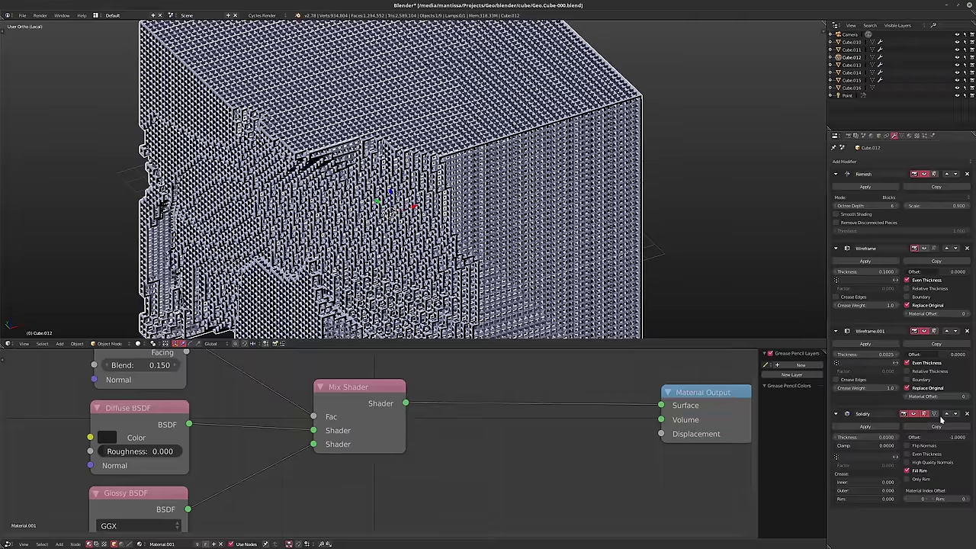
left_click(947, 414)
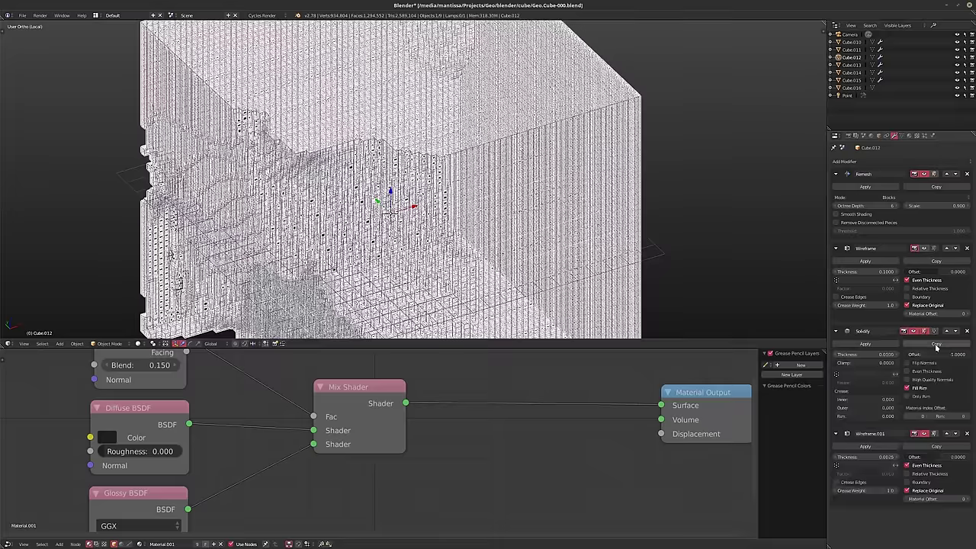
left_click(946, 331)
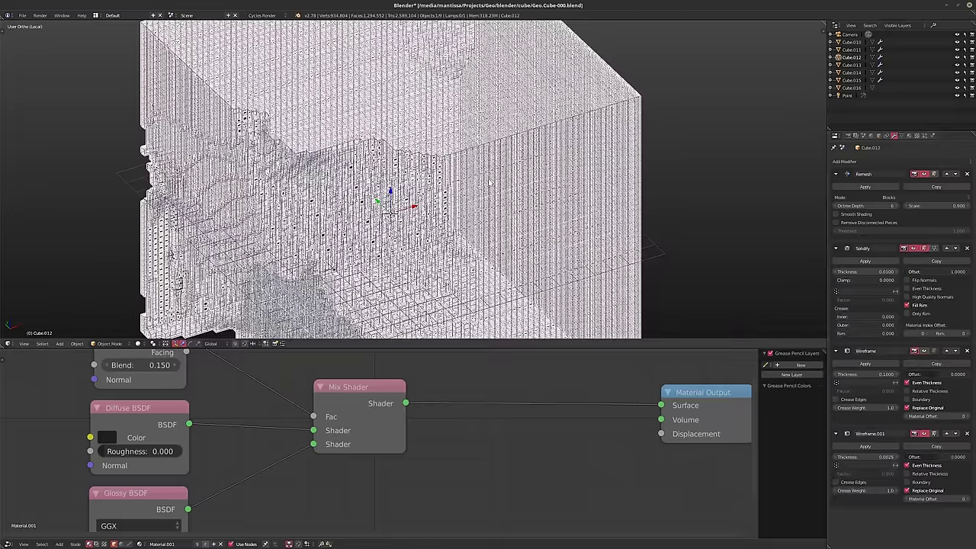
middle_click_drag(457, 198, 482, 180)
middle_click_drag(412, 148, 457, 146)
scroll(450, 153, "down", 2)
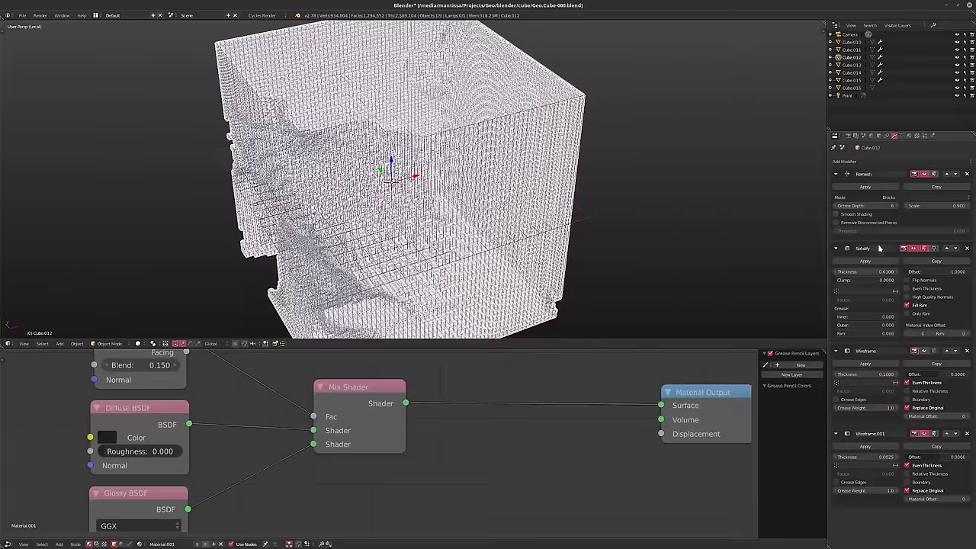
left_click(947, 248)
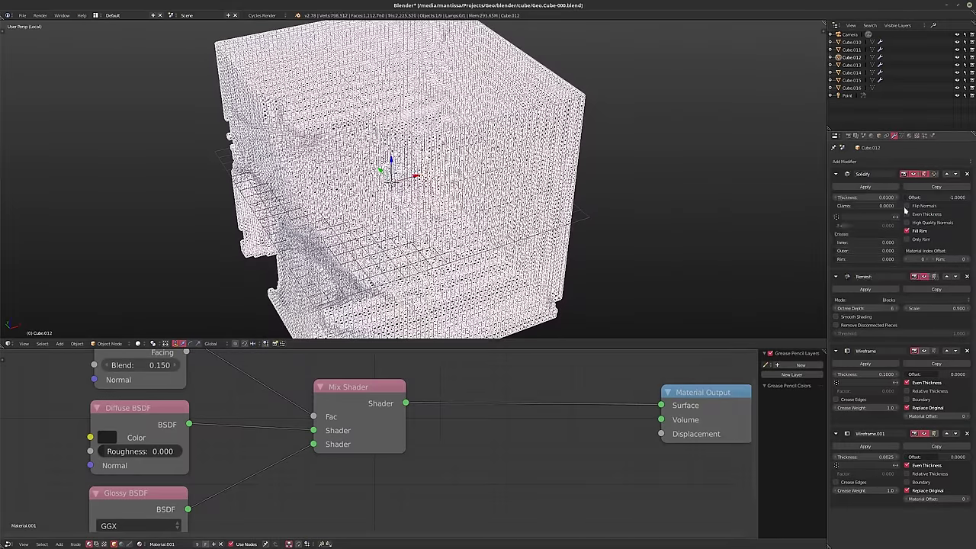
Lower Cube.012's Remesh octree depth to 5 and check the wire grid up close
left_click(836, 308)
middle_click_drag(457, 190, 545, 142)
scroll(412, 180, "up", 2)
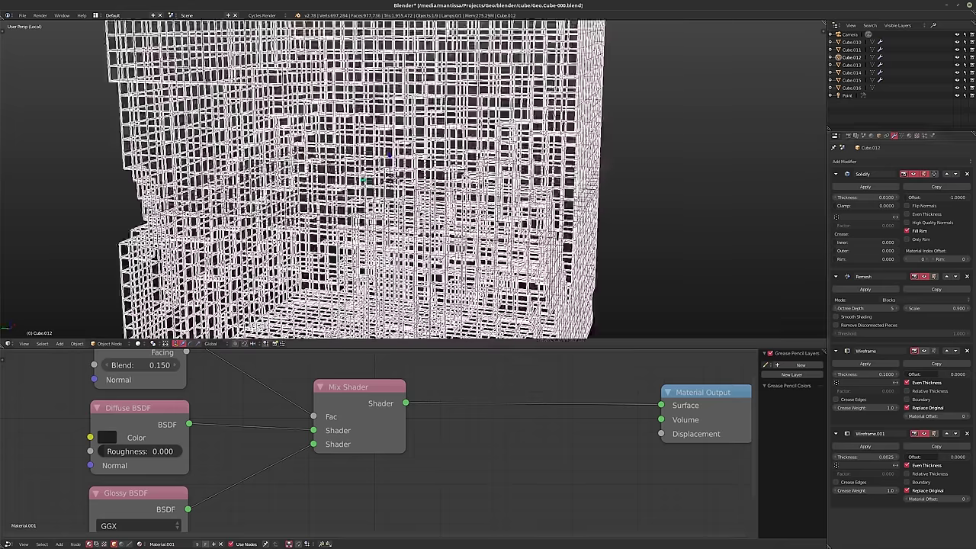
middle_click_drag(488, 182, 343, 163)
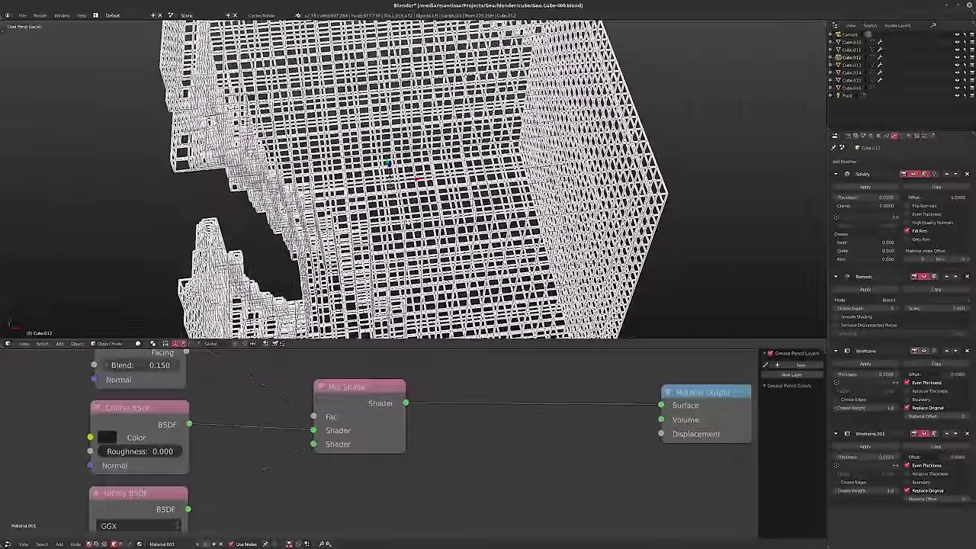
Try a Solidify thickness of -0.14 on Cube.012 and inspect the resulting shell from several sides
left_click(872, 198)
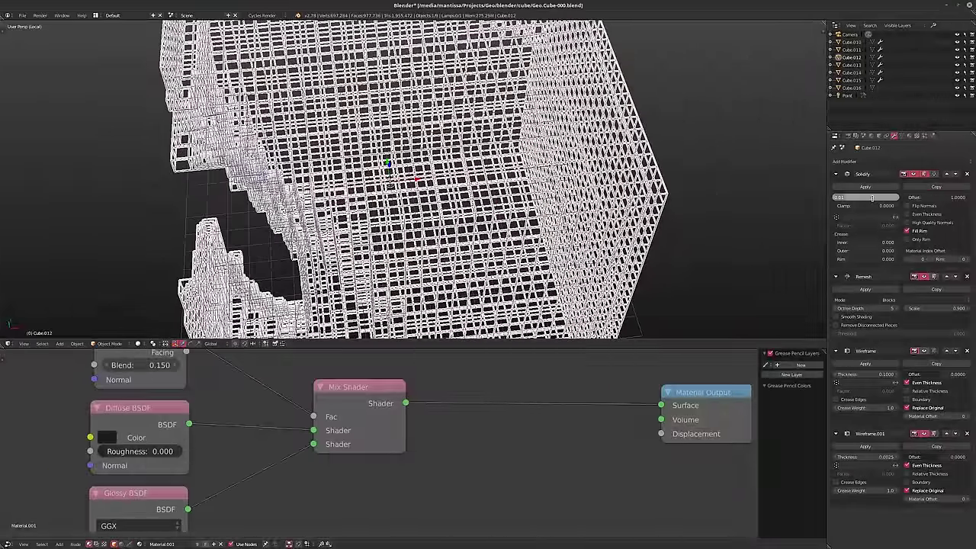
key("BackSpace")
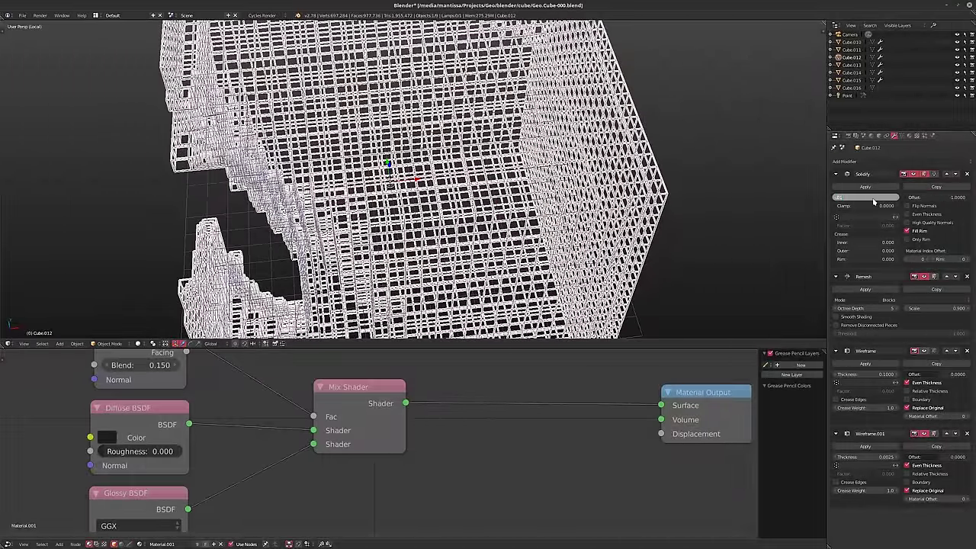
key("Return")
middle_click_drag(534, 182, 305, 252)
mouse_move(854, 197)
left_mouse_down()
mouse_move(838, 198)
mouse_move(869, 197)
mouse_move(841, 197)
left_mouse_up()
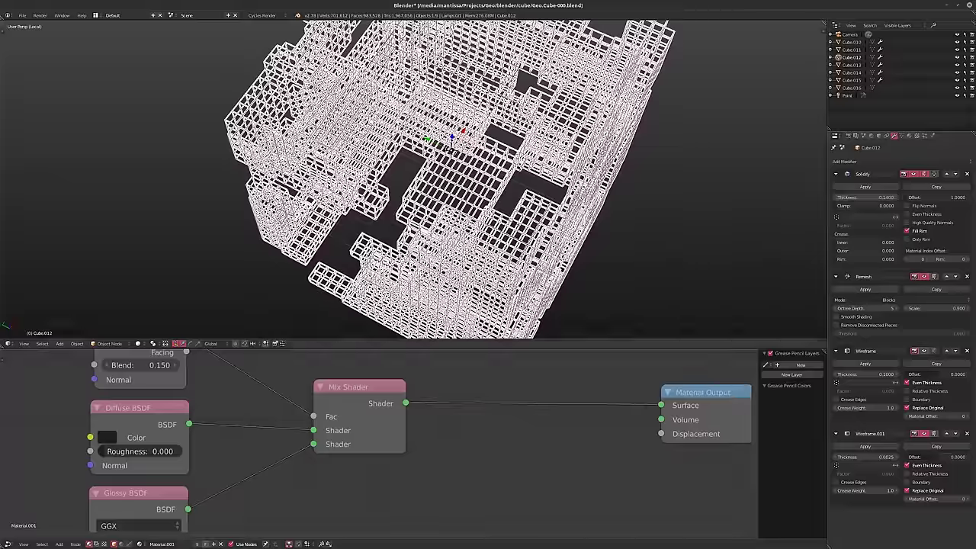
middle_click_drag(458, 229, 411, 153)
middle_click_drag(473, 160, 488, 157)
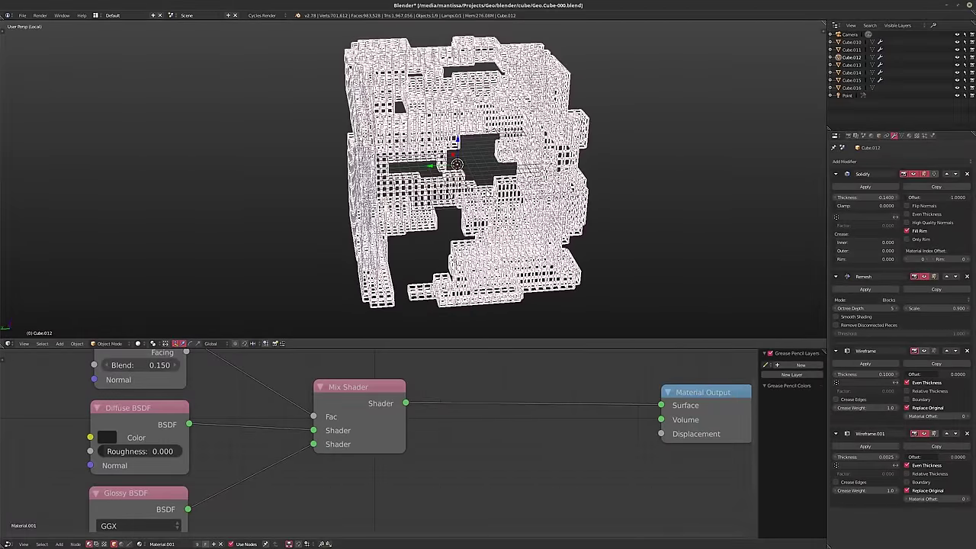
Return to the full scene's camera view with Remesh octree depth 6, and scale Cube.012 down to about 0.94
key("KP_0")
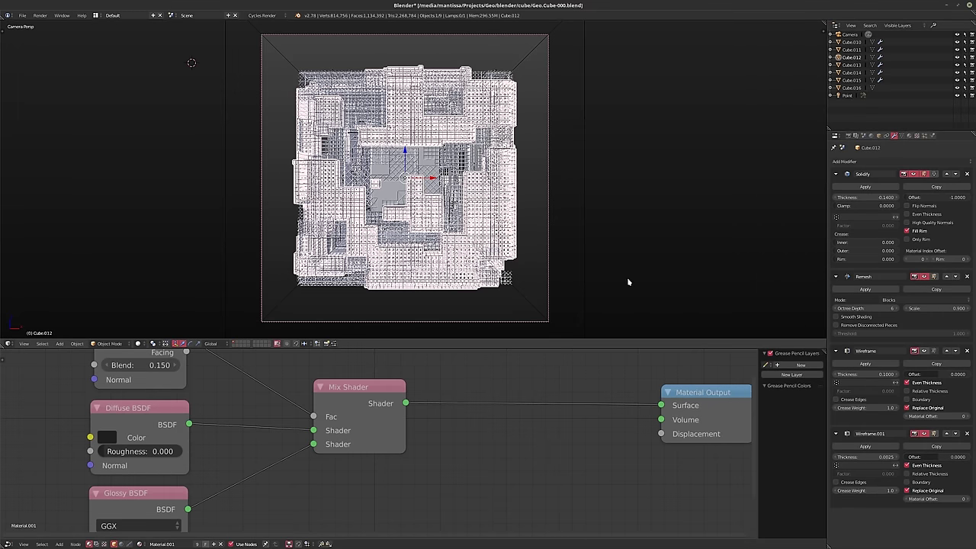
key("s")
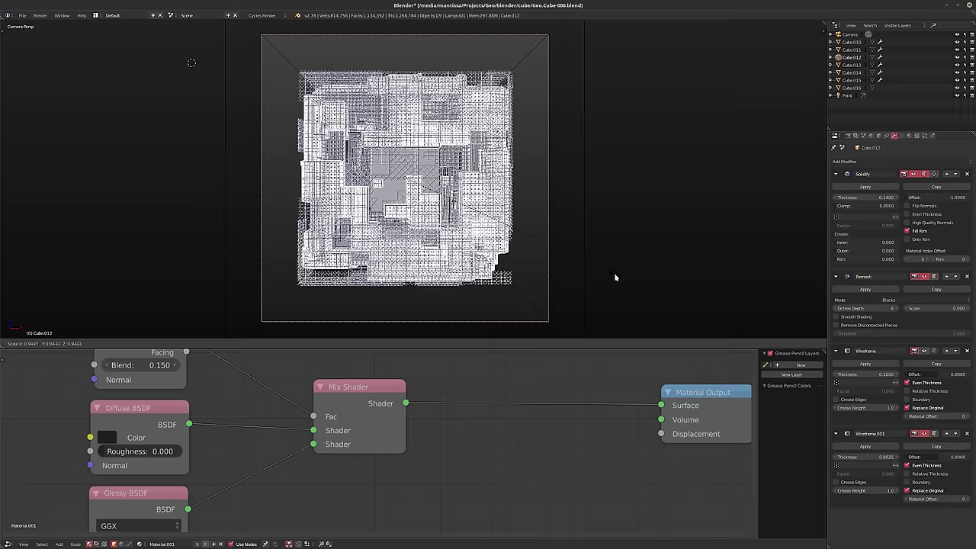
left_click(610, 272)
Set the thickness of Cube.012's Solidify modifier to -0.1
middle_click_drag(610, 272, 534, 305)
middle_click_drag(424, 185, 281, 256)
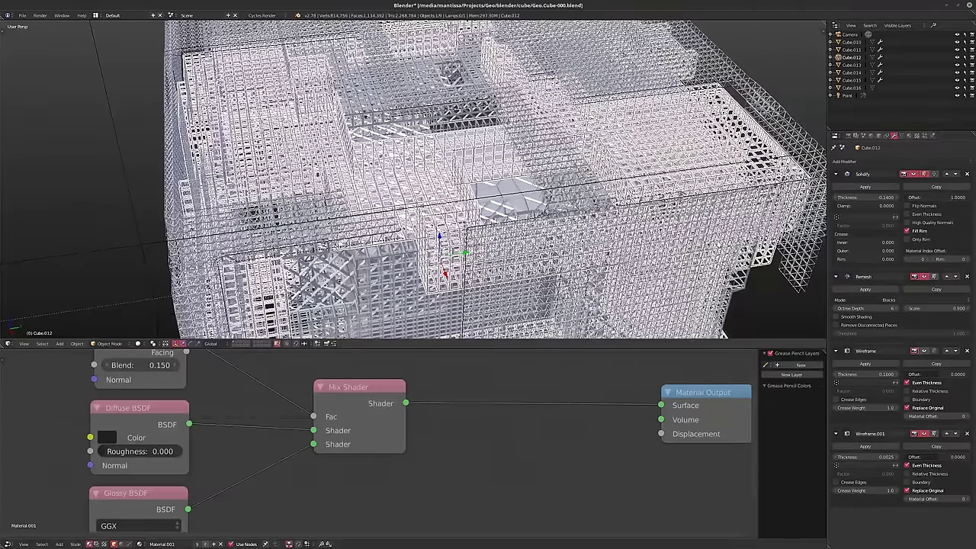
left_click(869, 198)
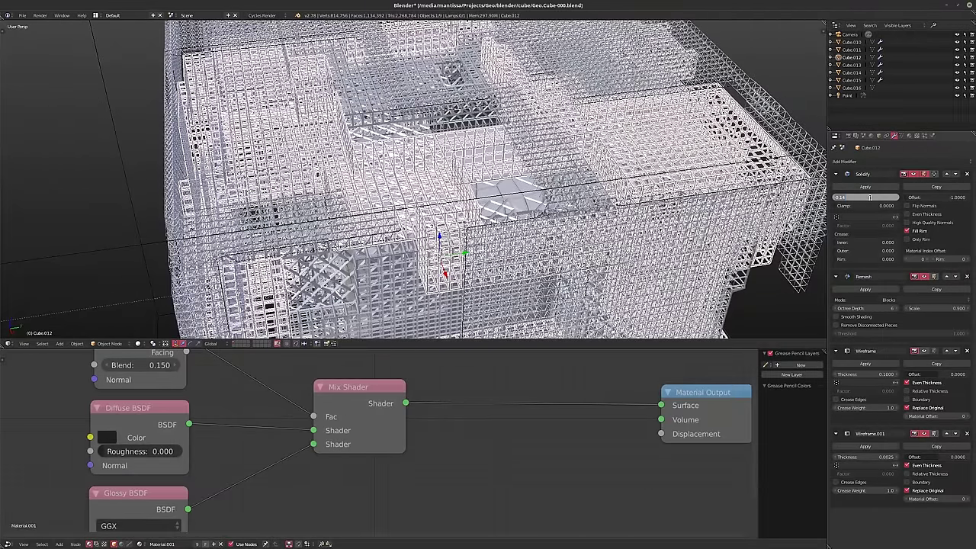
type("-.1")
key("Return")
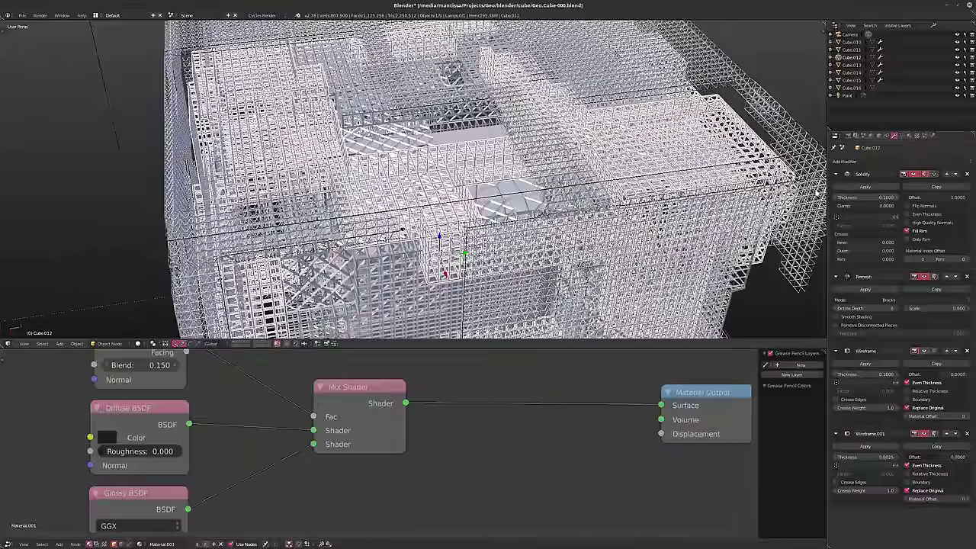
Scale Cube.012 up by about 1.04 in top view to fit it closer to the surrounding cube
middle_click_drag(555, 223, 646, 276)
key("KP_7")
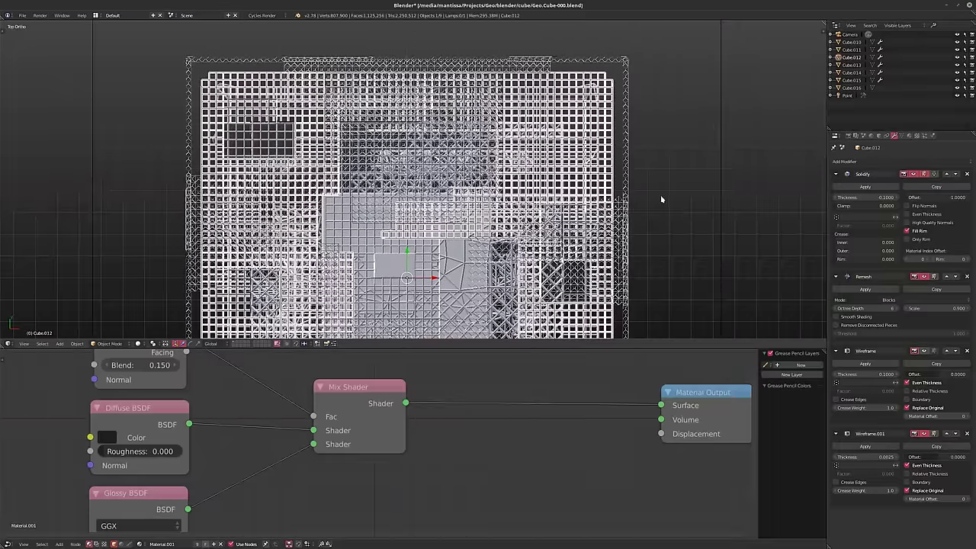
key("s")
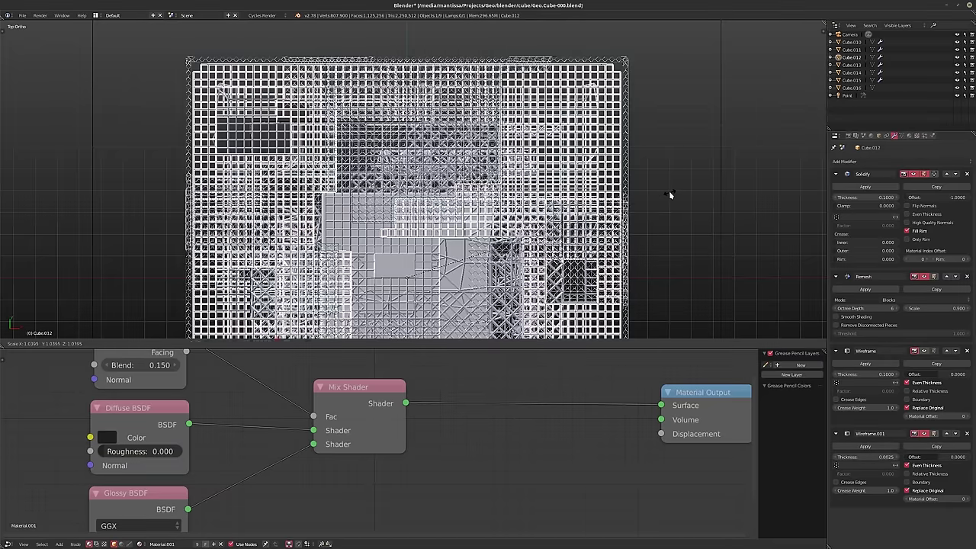
Scale Cube.012 up uniformly by a factor of about 1.04 and check the fit in perspective
left_click(668, 191)
key("KP_0")
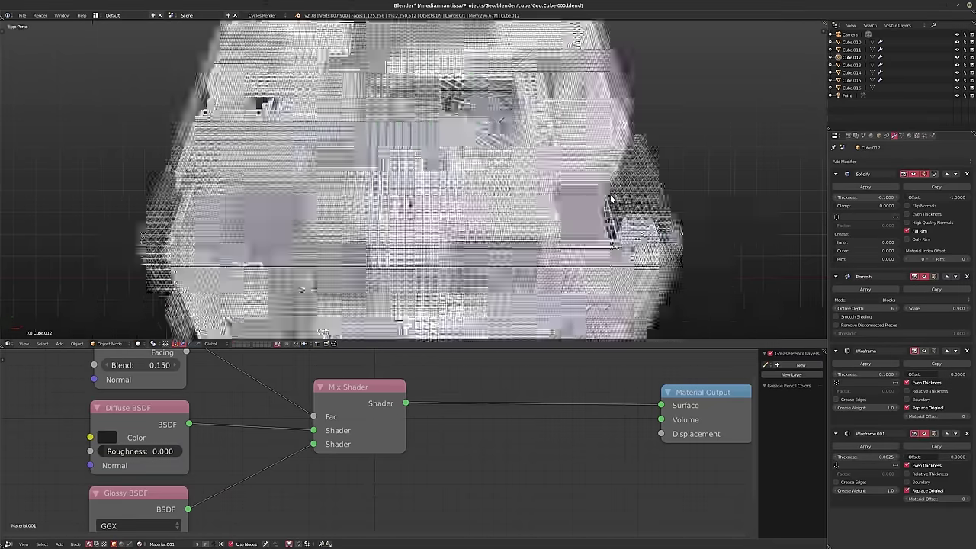
middle_click_drag(610, 197, 508, 150)
scroll(580, 200, "up", 3)
middle_click_drag(586, 171, 585, 132)
key("KP_5")
scroll(640, 156, "down", 6)
scroll(564, 92, "up", 3)
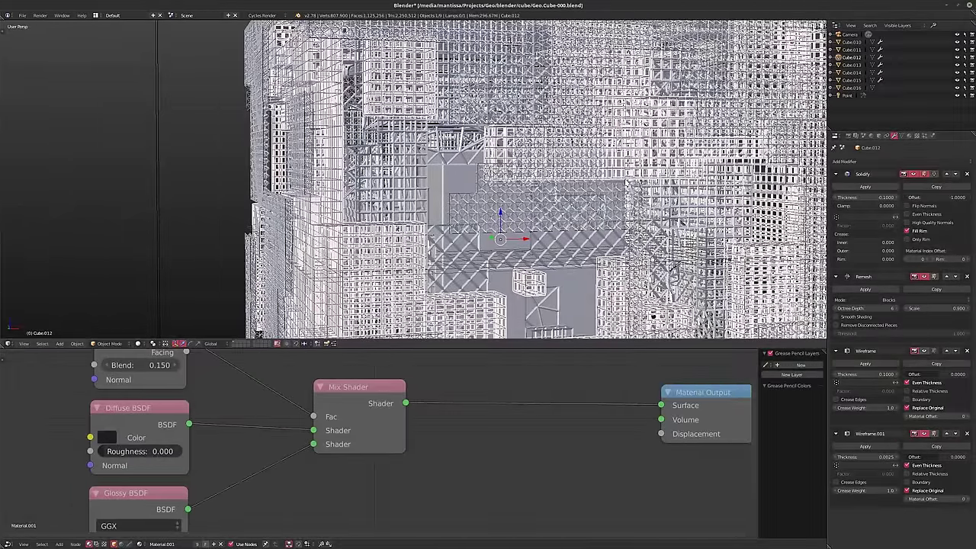
Set Cube.015's Decimate ratio to 0.1 and its Wireframe thickness to 0.02
right_click(461, 153)
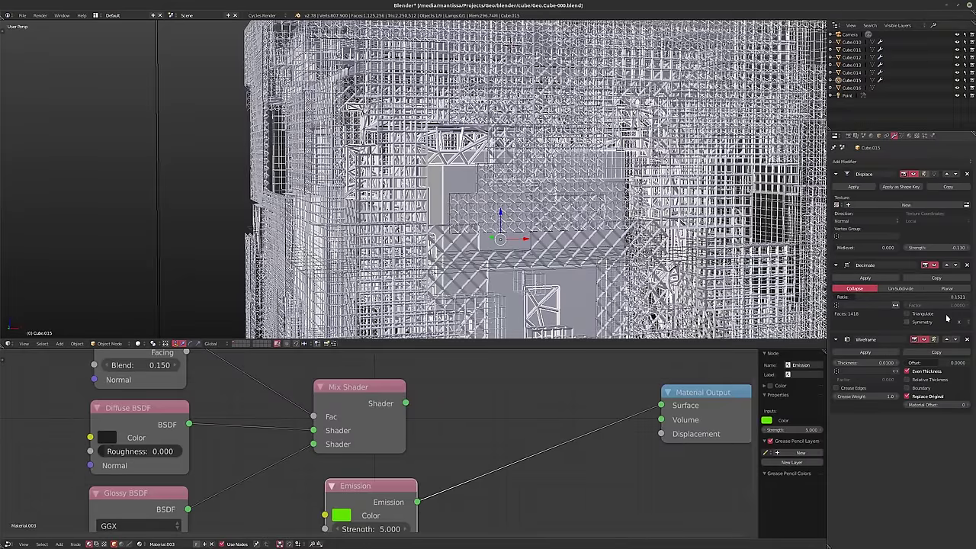
left_click(926, 297)
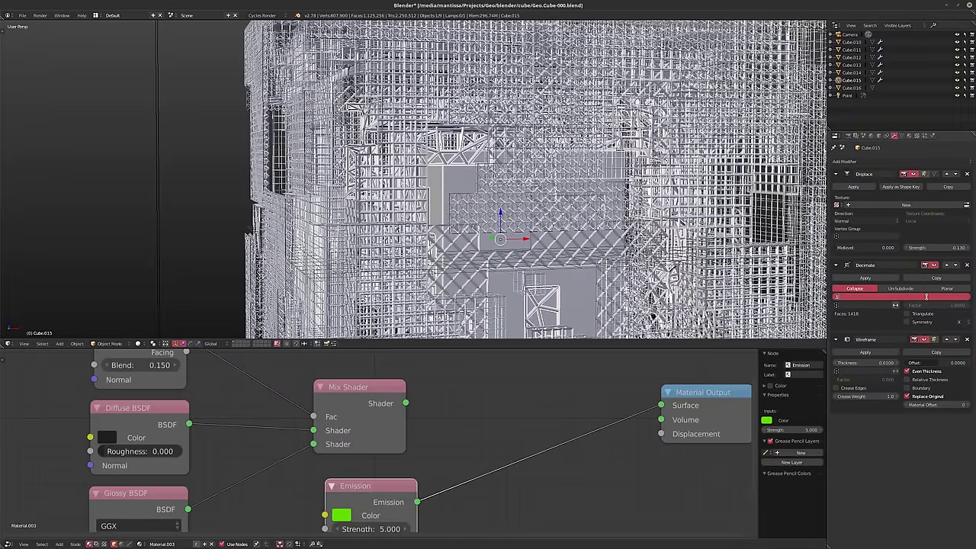
type("0.1")
key("Return")
left_click(871, 363)
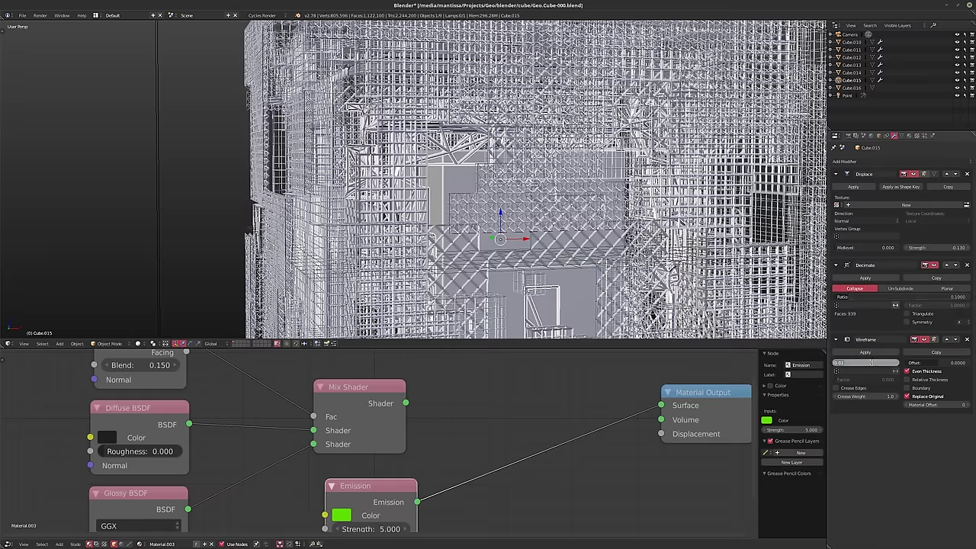
type("0.02")
key("Return")
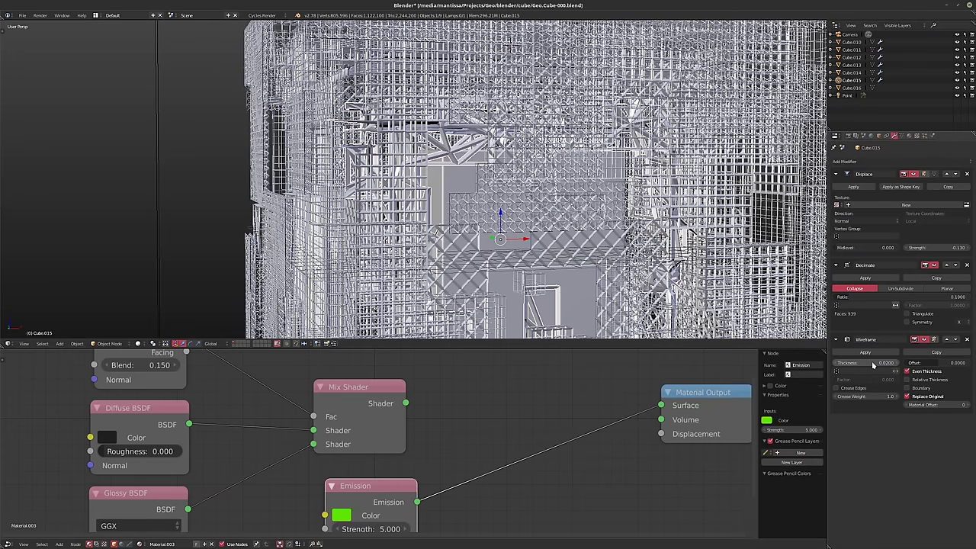
Turn on relative thickness in Cube.015's Wireframe modifier and raise the thickness to about 0.088
left_click(907, 380)
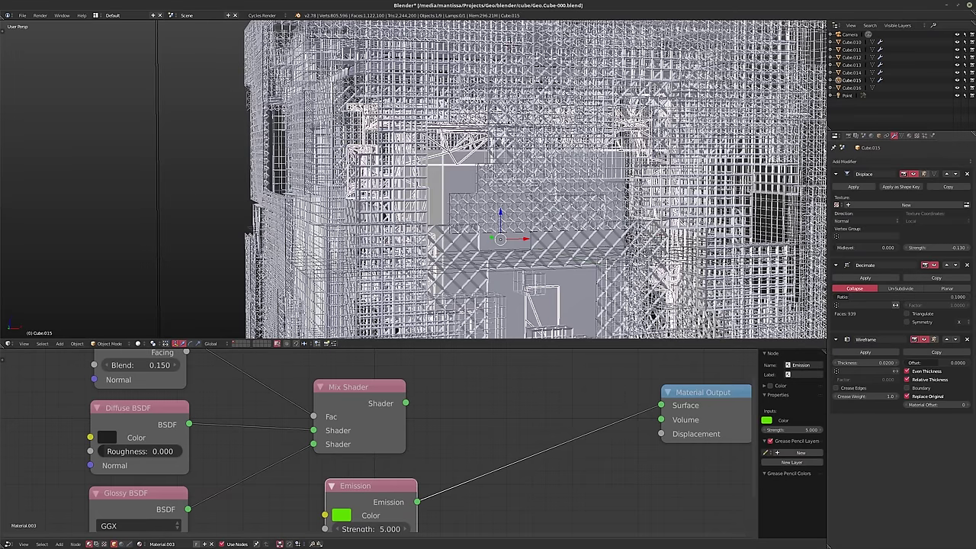
left_click_drag(865, 362, 953, 363)
middle_click_drag(554, 240, 657, 253)
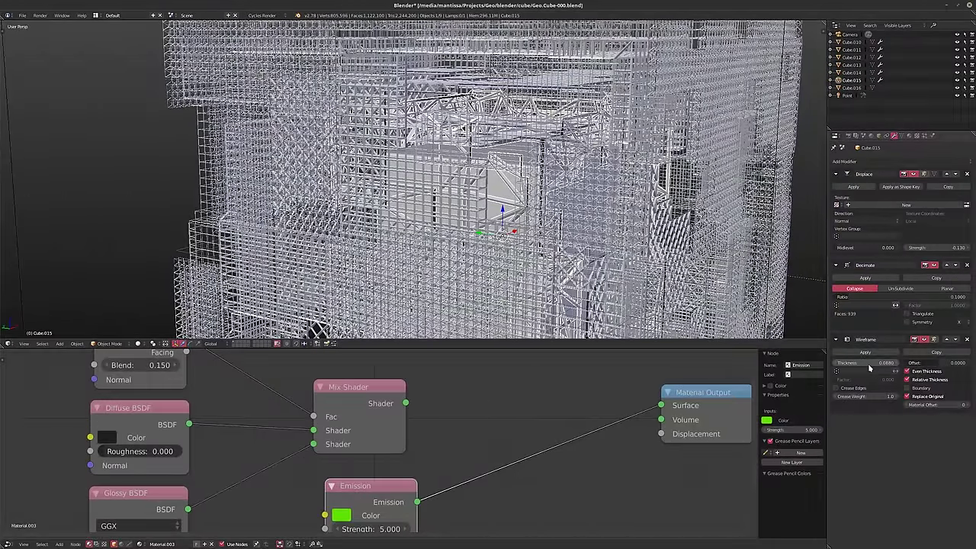
middle_click_drag(670, 251, 614, 253)
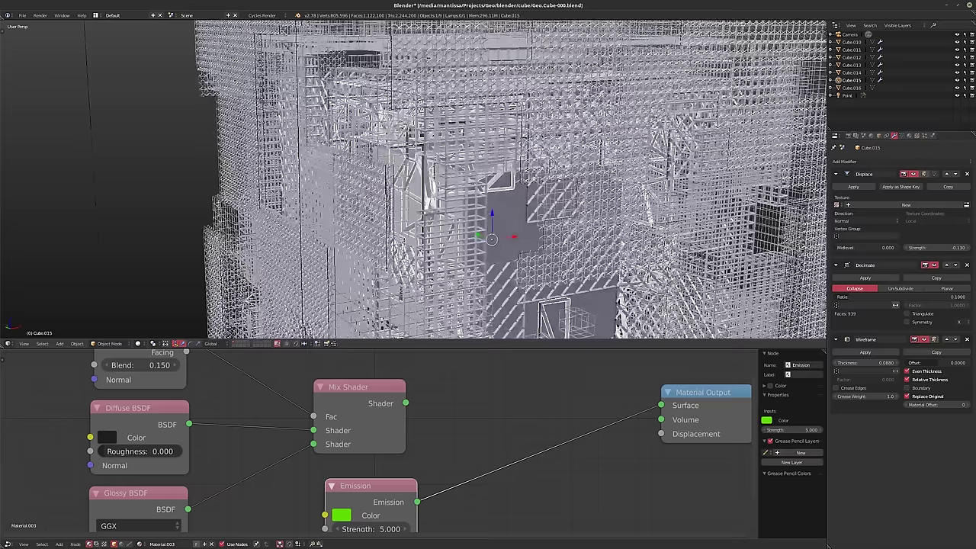
Turn off even thickness in Cube.015's Wireframe modifier, keep relative thickness on, and adjust the thickness to about 0.1376
left_click(907, 379)
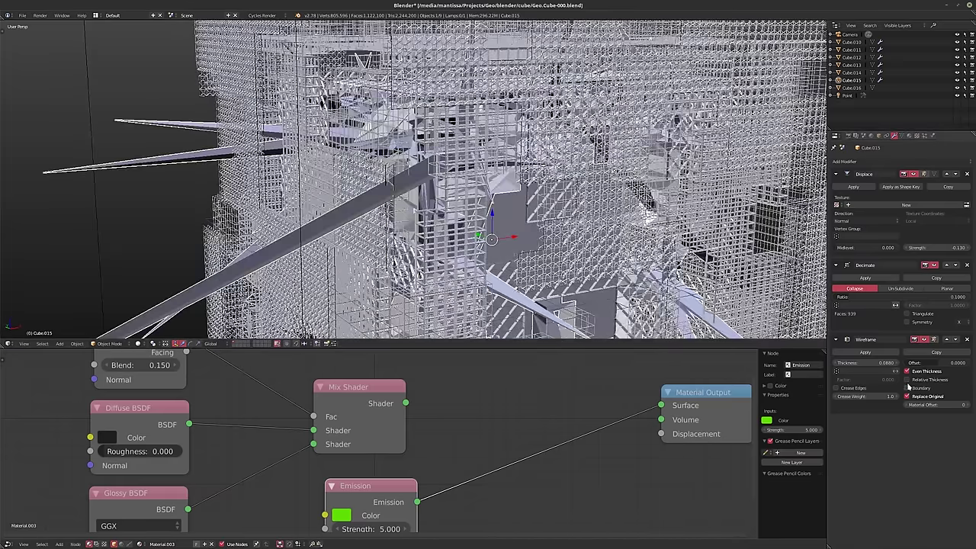
left_click(906, 371)
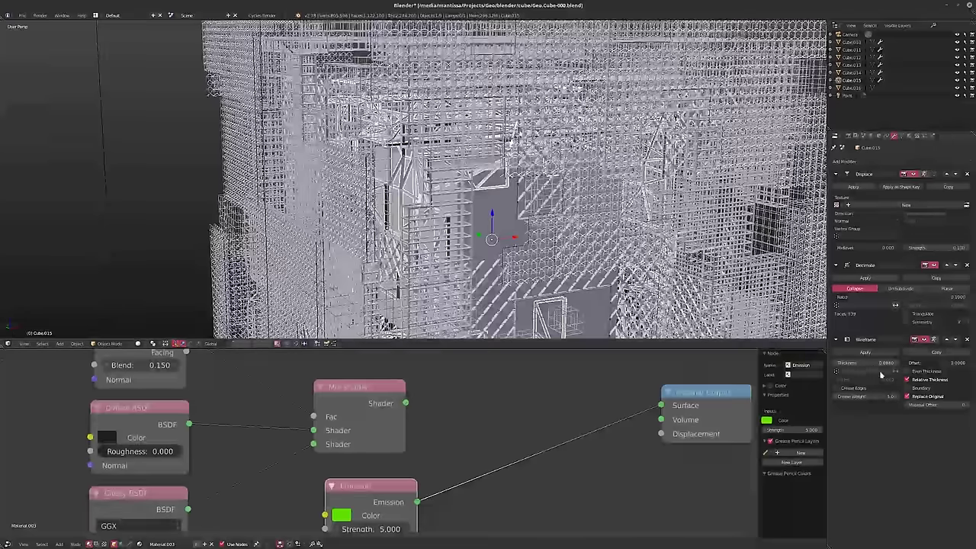
left_click_drag(864, 363, 935, 363)
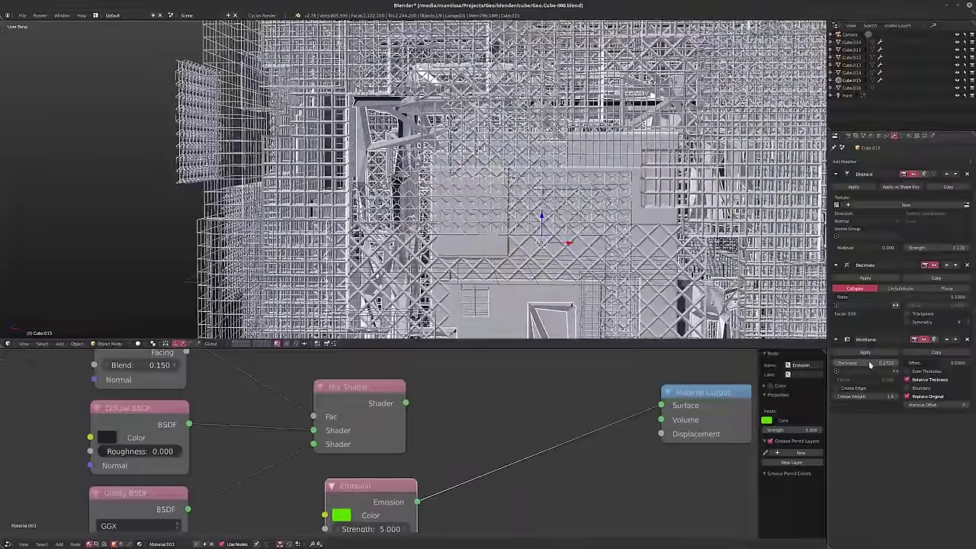
left_click_drag(869, 365, 837, 365)
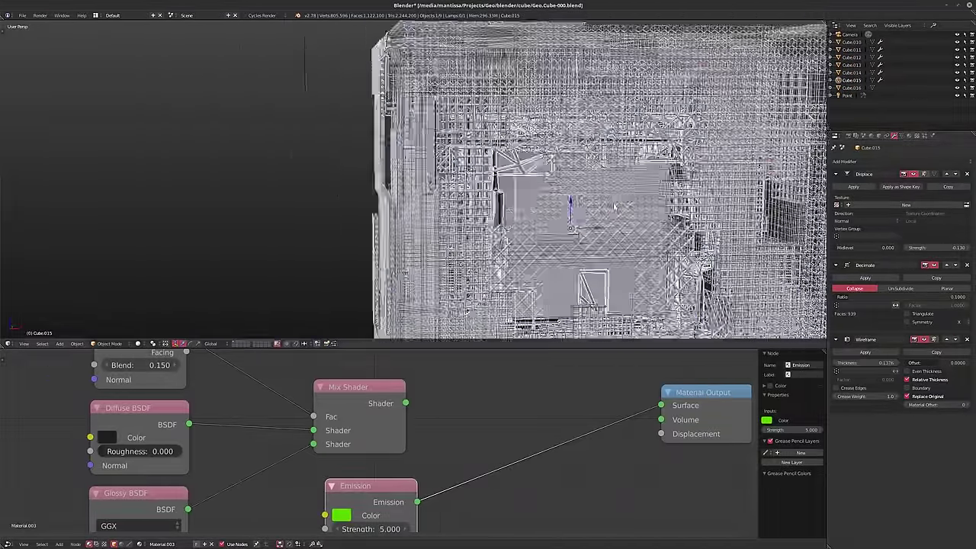
Save the file and run a test render from the camera view, closing the render after a partial preview
key("KP_0")
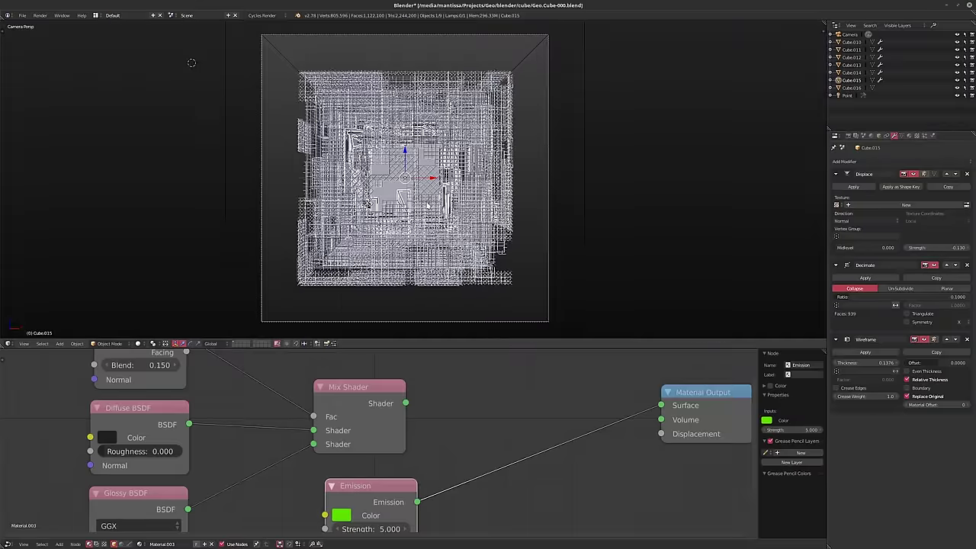
key("ctrl+s")
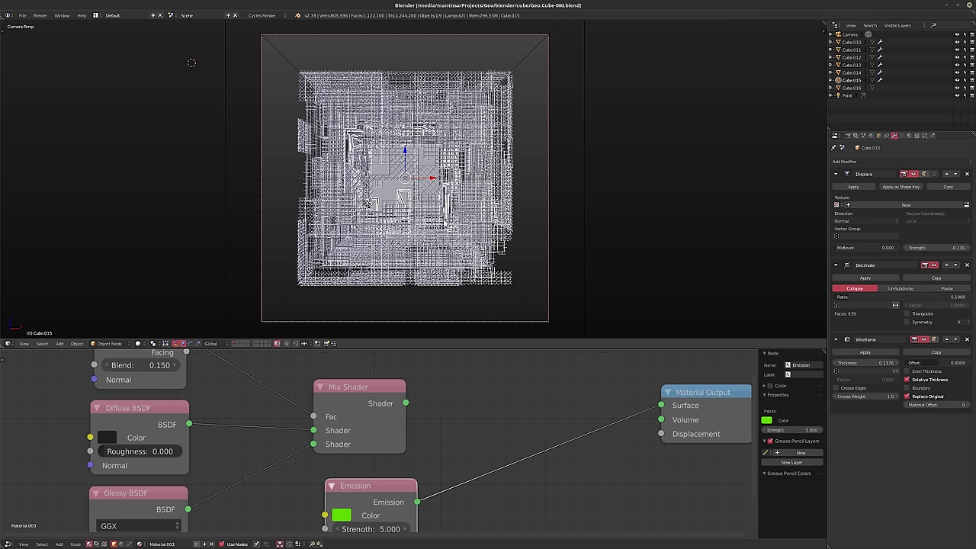
key("F12")
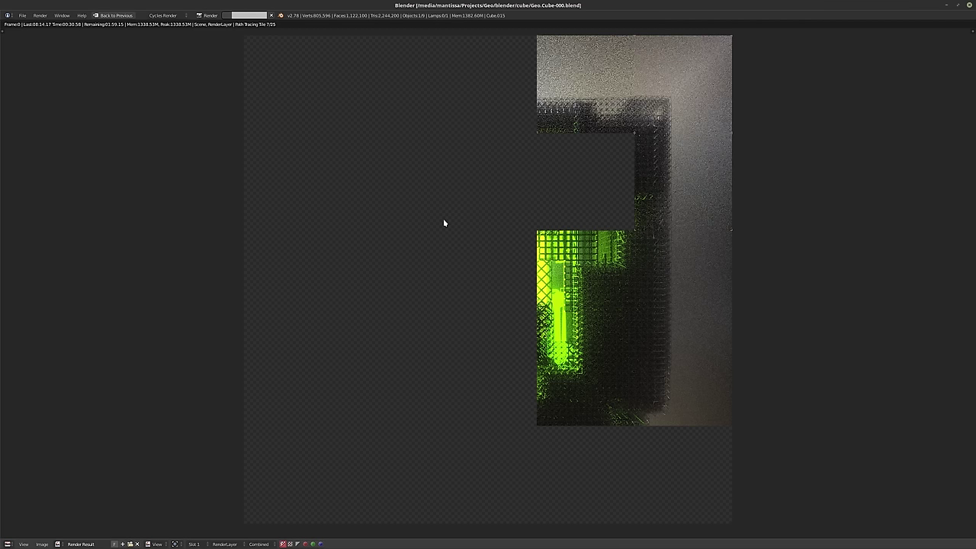
key("Escape")
key("Escape")
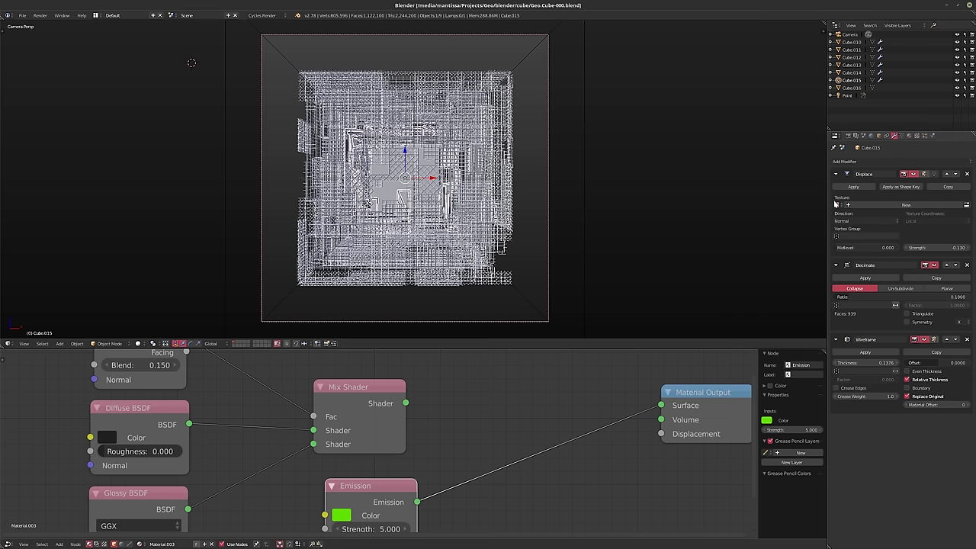
Review the modifier settings of the nested cubes from Cube.011 to Cube.016, including Cube.011's Subsurf options
left_click(852, 50)
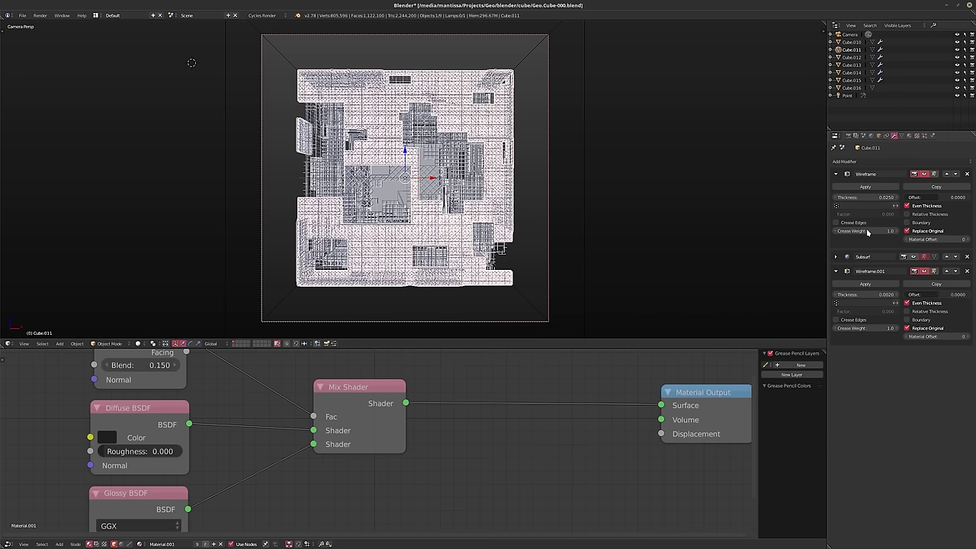
left_click(835, 258)
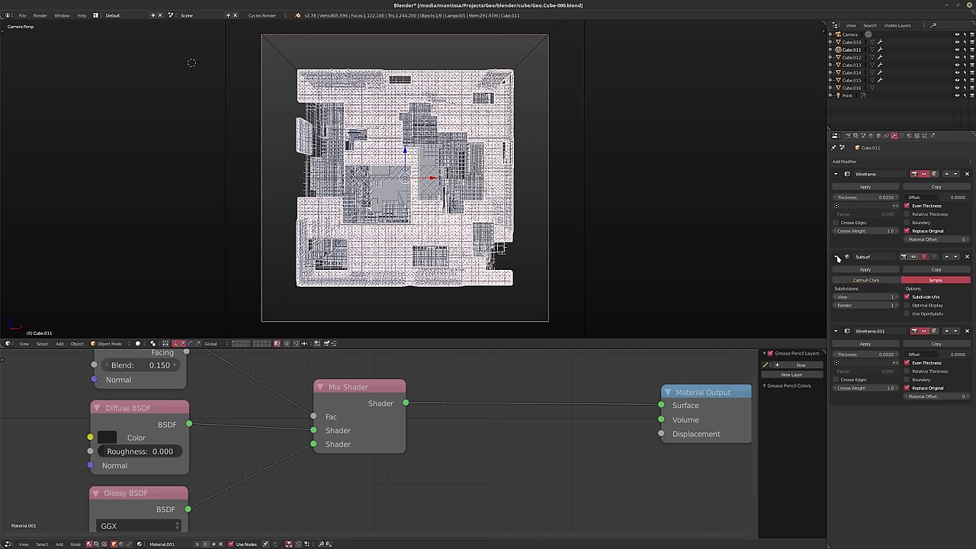
left_click(836, 258)
left_click(851, 57)
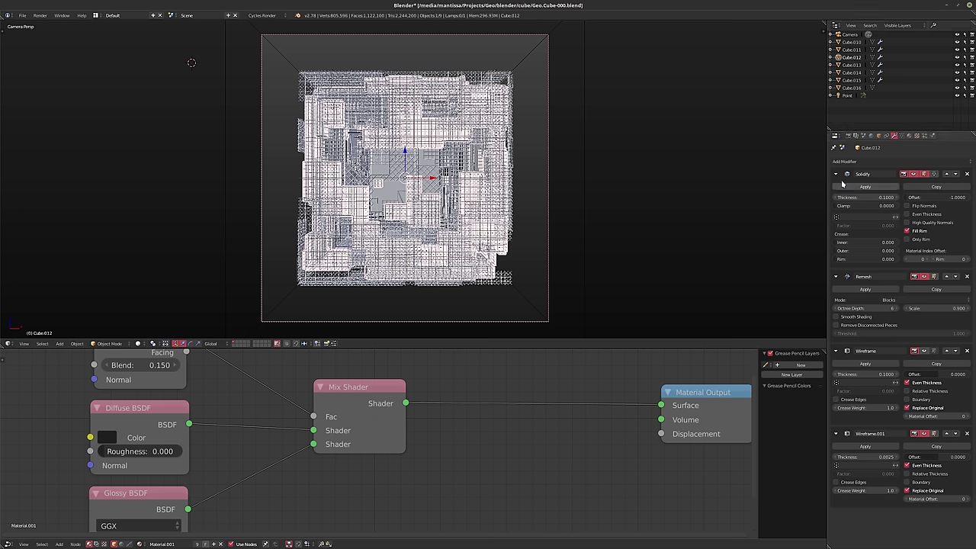
left_click(852, 64)
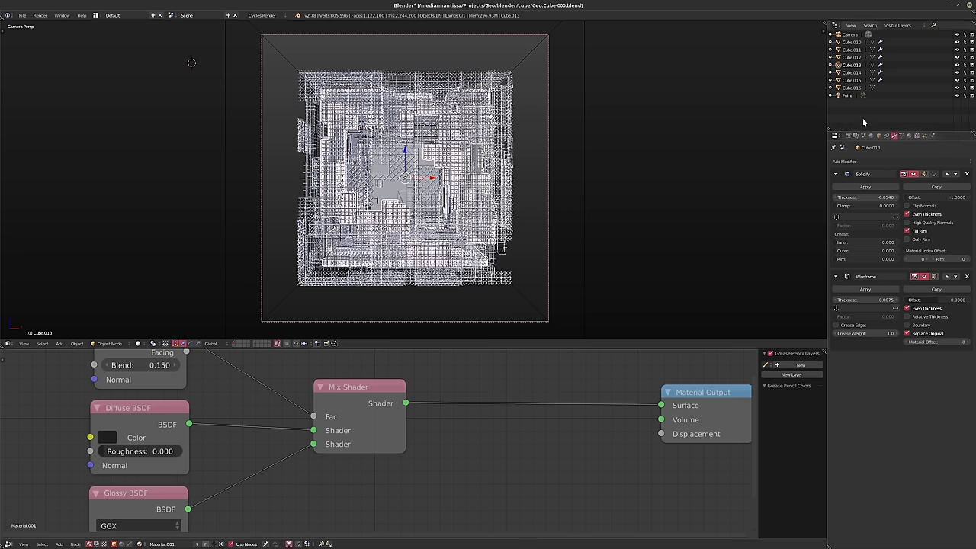
left_click(852, 73)
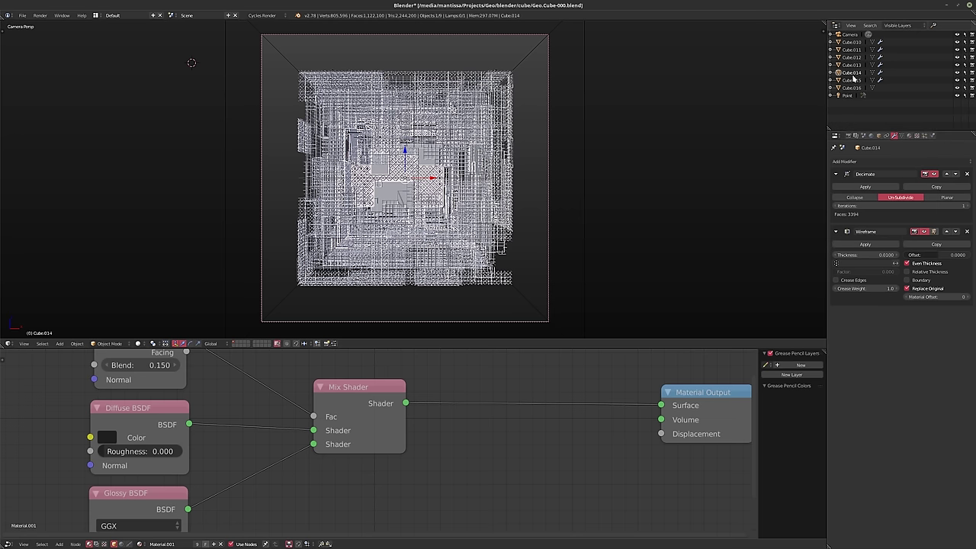
left_click(848, 81)
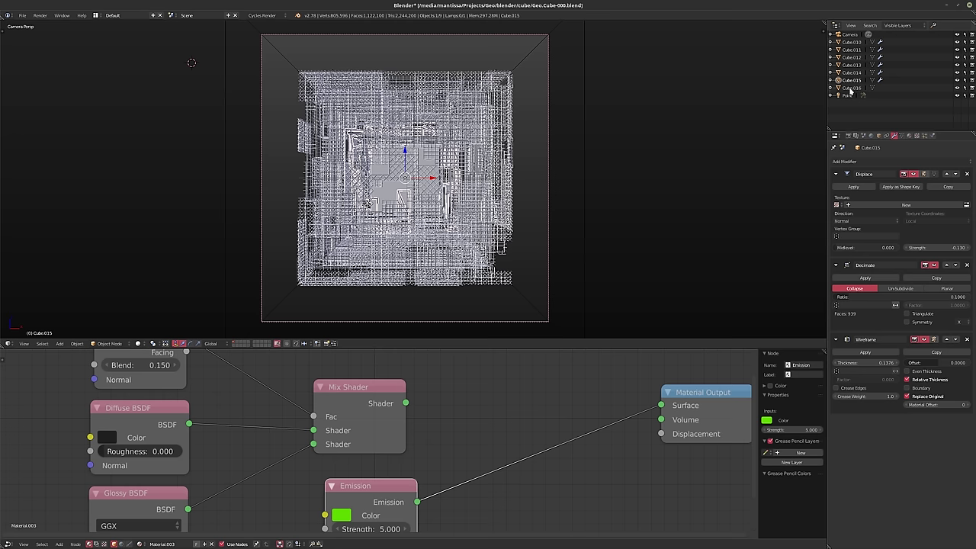
left_click(851, 88)
left_click(850, 73)
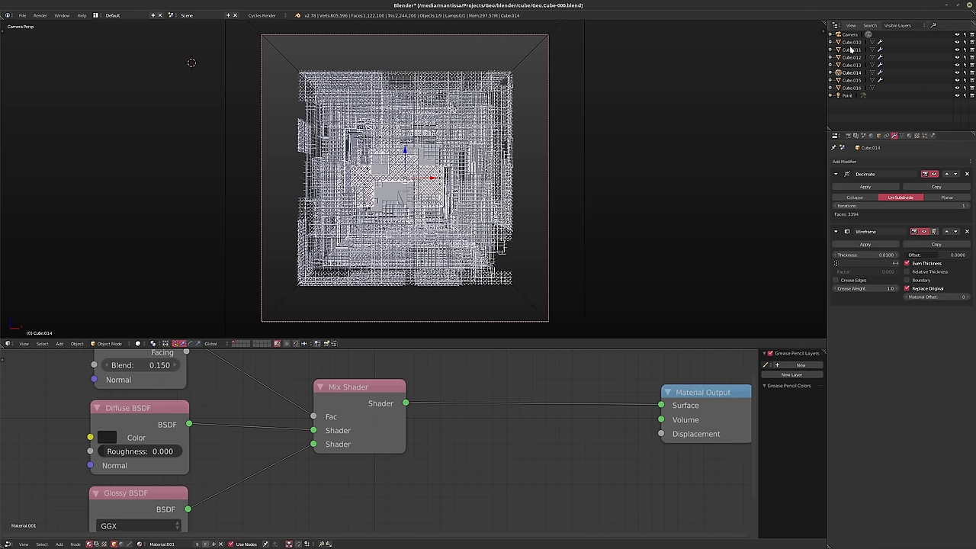
Enable even thickness in Cube.012's Solidify modifier and inspect the lattice up close before returning to the camera view
left_click(851, 57)
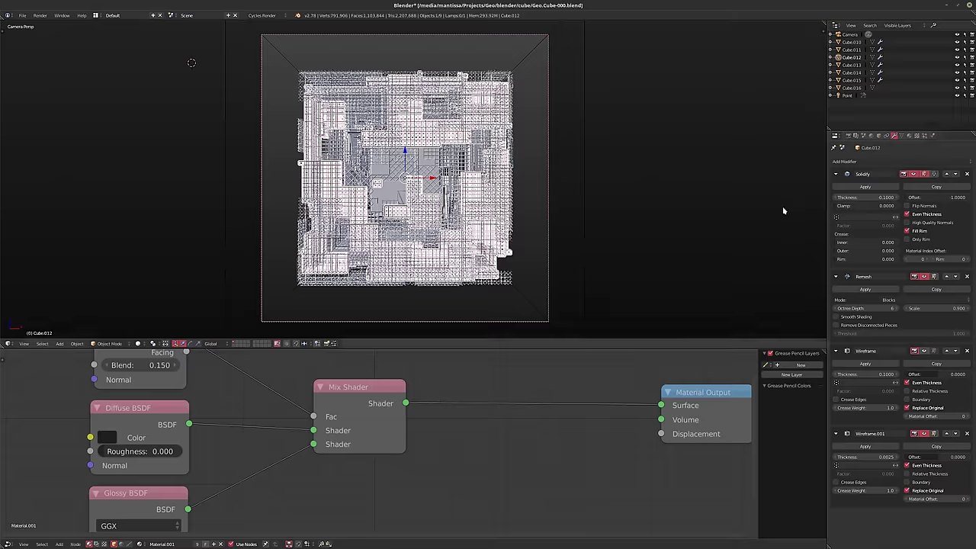
left_click(905, 215)
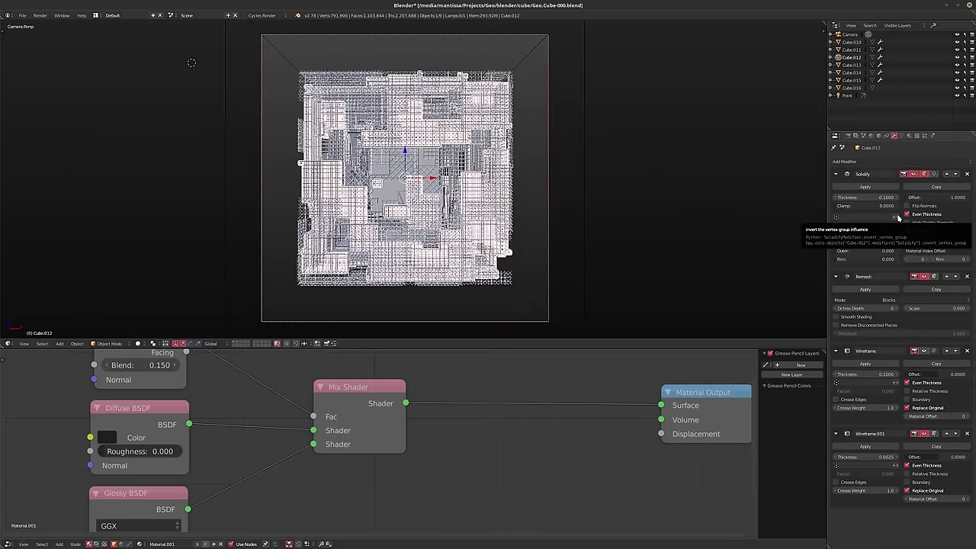
middle_click_drag(383, 163, 477, 191)
scroll(477, 191, "up", 5)
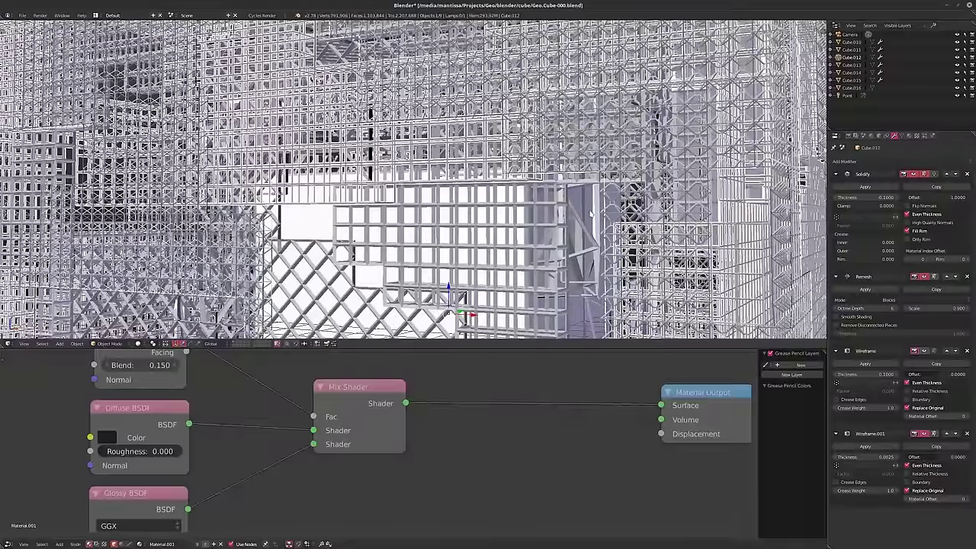
middle_click_drag(589, 211, 539, 180)
scroll(540, 180, "up", 2)
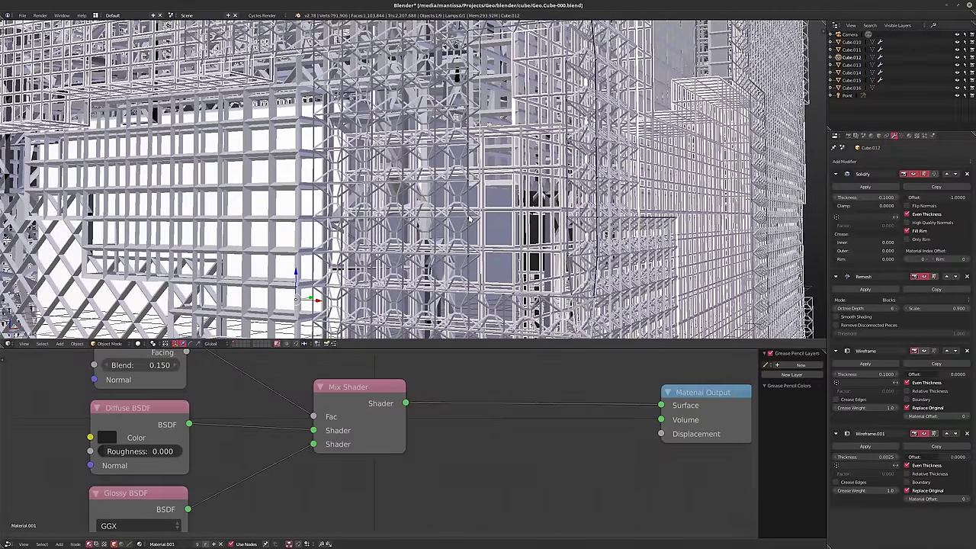
middle_click_drag(491, 214, 562, 184)
scroll(644, 151, "down", 8)
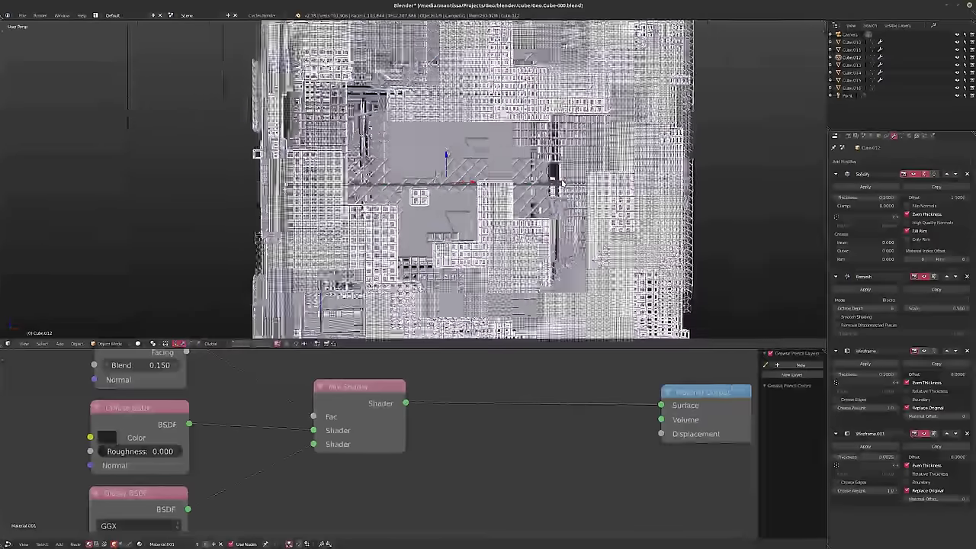
key("KP_0")
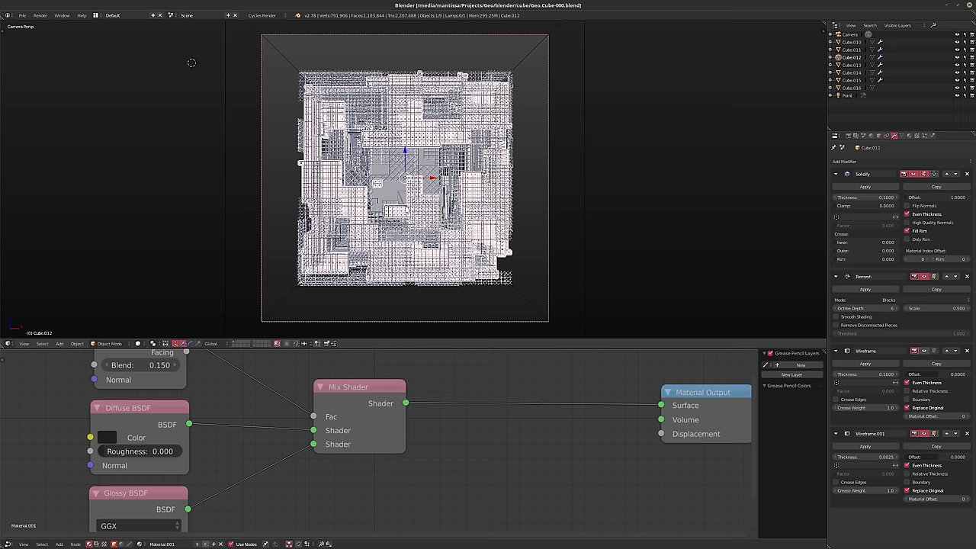
Disable Cube.012's first Wireframe modifier for rendering and test-render the scene, cancelling after a partial preview
left_click(914, 352)
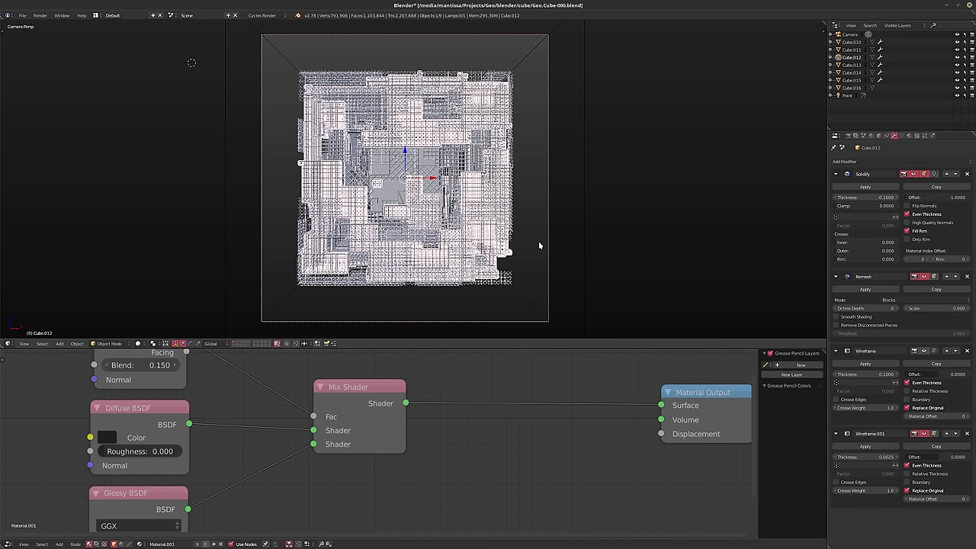
key("F12")
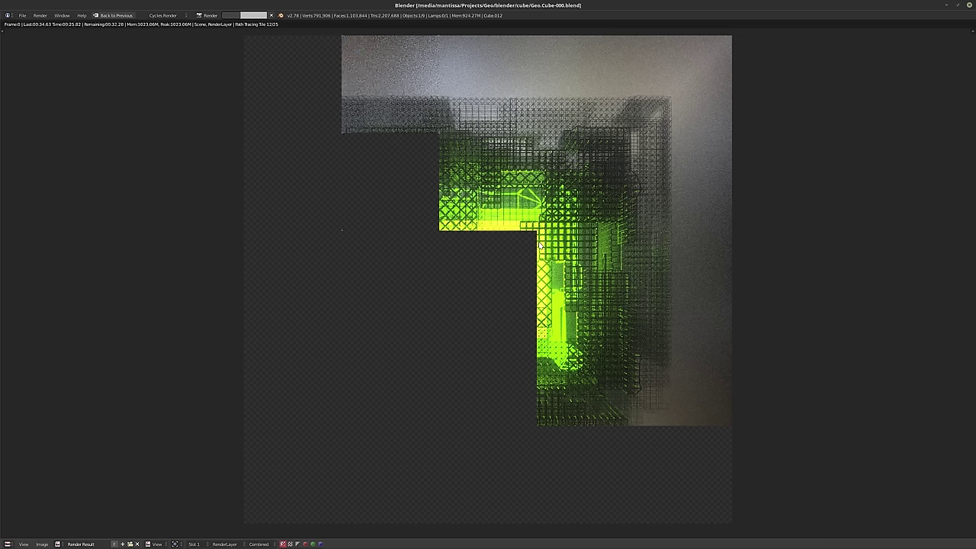
key("Escape")
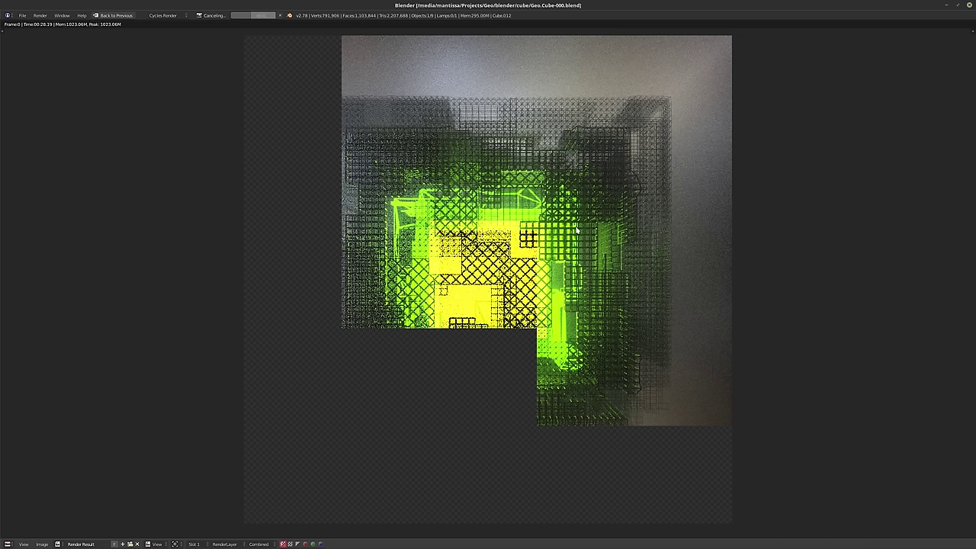
key("Escape")
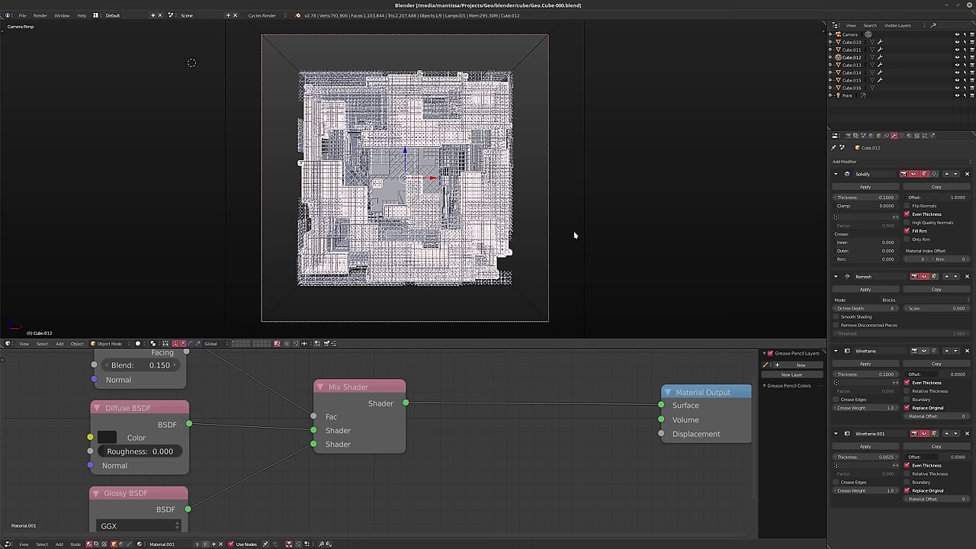
Set the thickness of Cube.011's second Wireframe modifier to 0.003
left_click(846, 49)
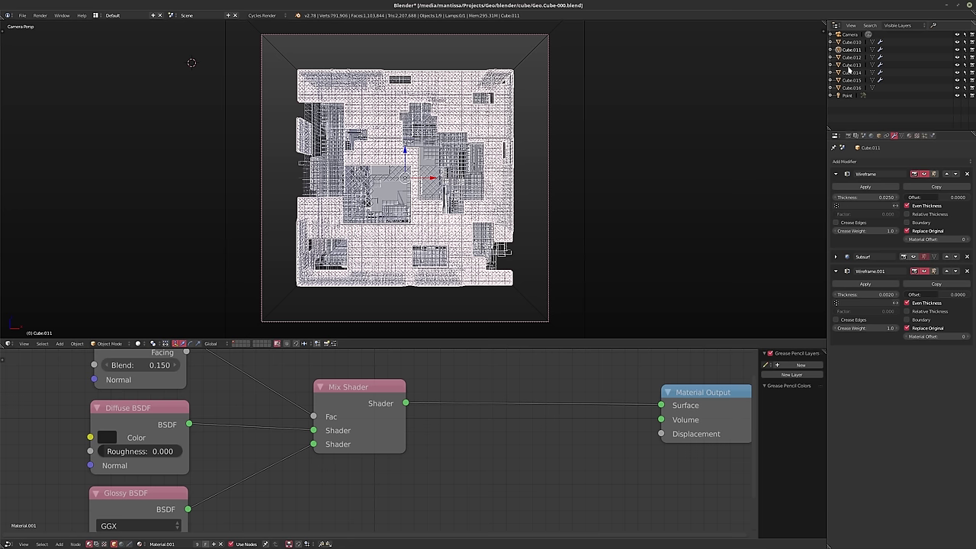
left_click(857, 294)
type("0")
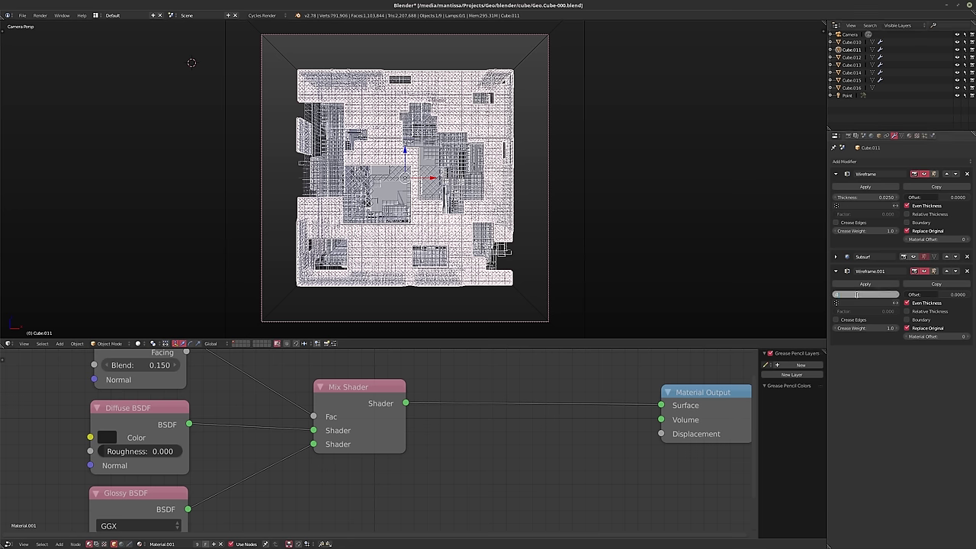
type(".003")
key("Return")
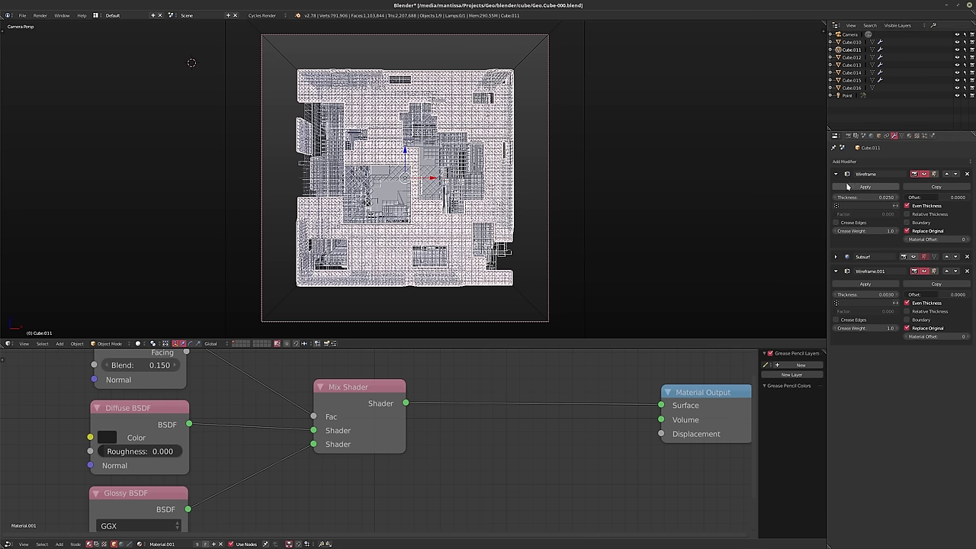
Set the thickness of Cube.011's second Wireframe modifier to 0.004, checking the modifiers of Cube.012 and Cube.010 for comparison
left_click(851, 58)
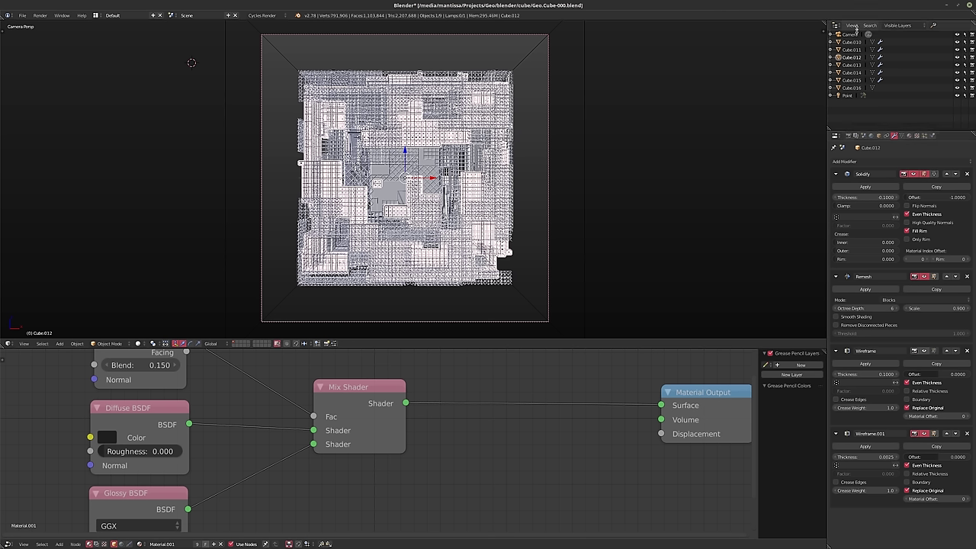
left_click(853, 51)
left_click(862, 295)
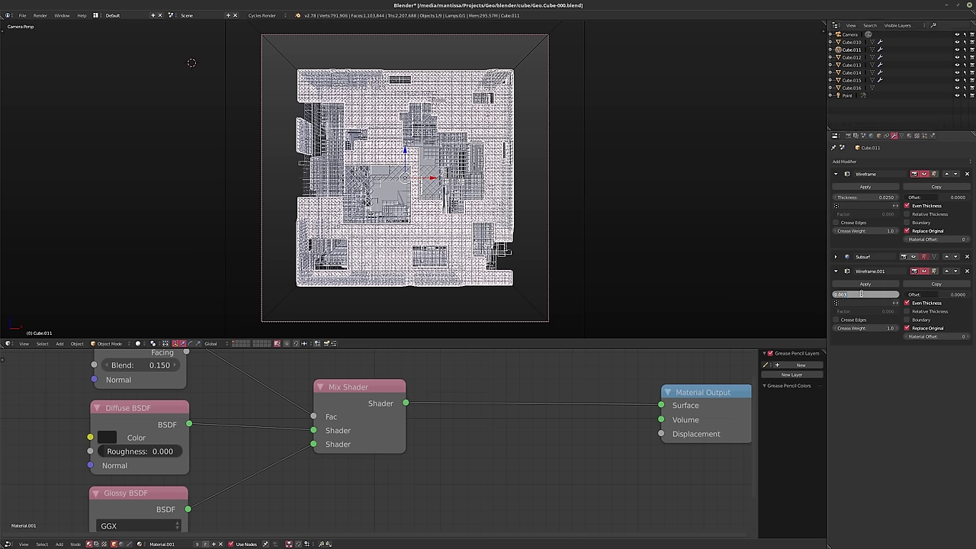
type(".")
type(".004")
key("Return")
left_click(851, 41)
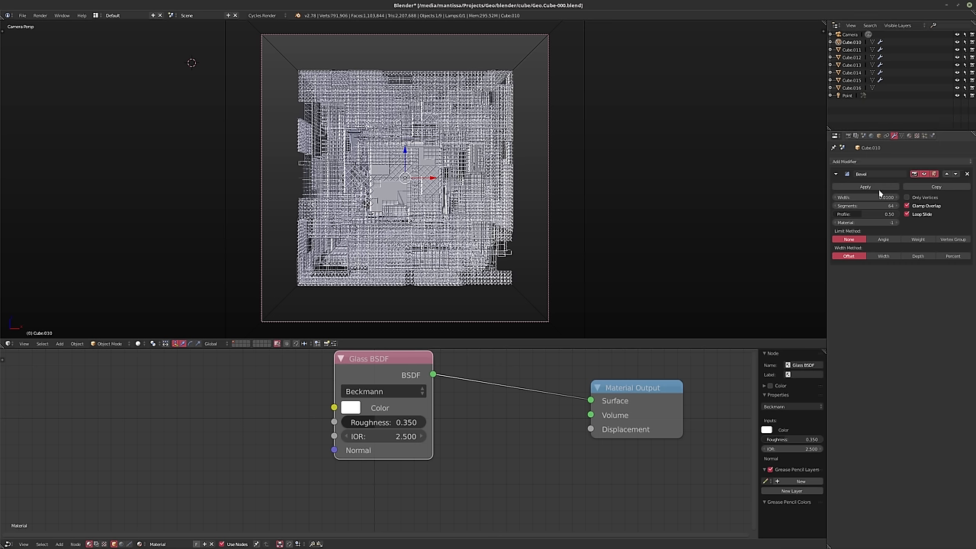
left_click(852, 50)
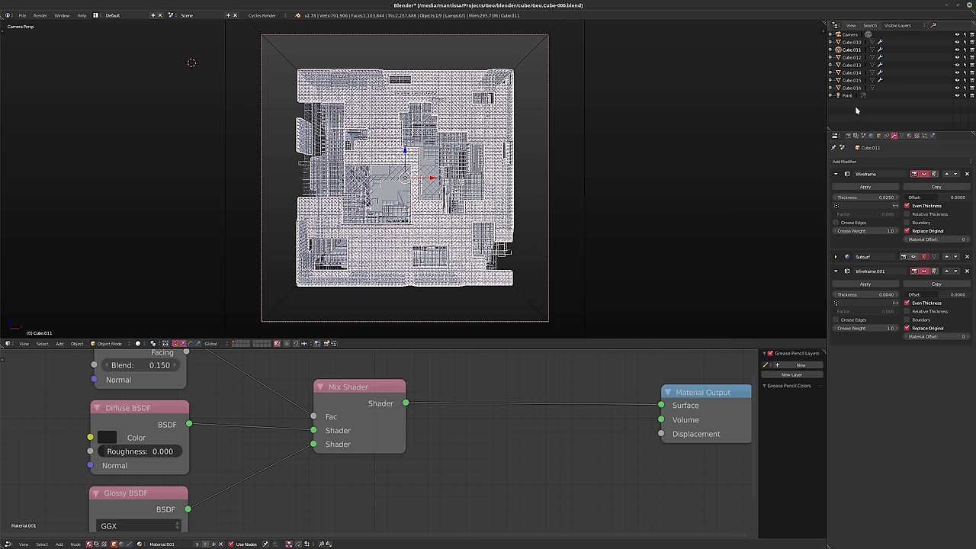
Save over the existing file and run a full test render from the camera view, closing the finished image
key("ctrl+s")
left_click(421, 205)
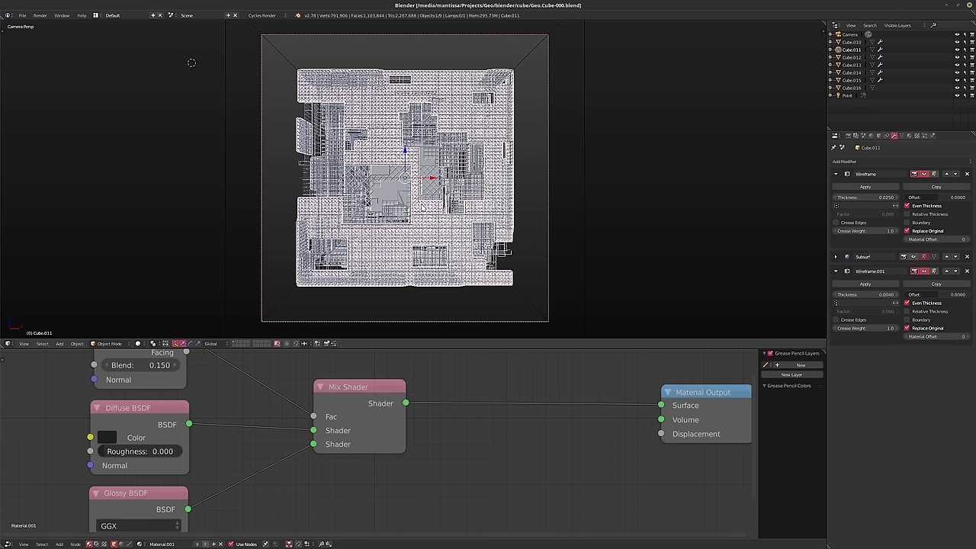
key("F12")
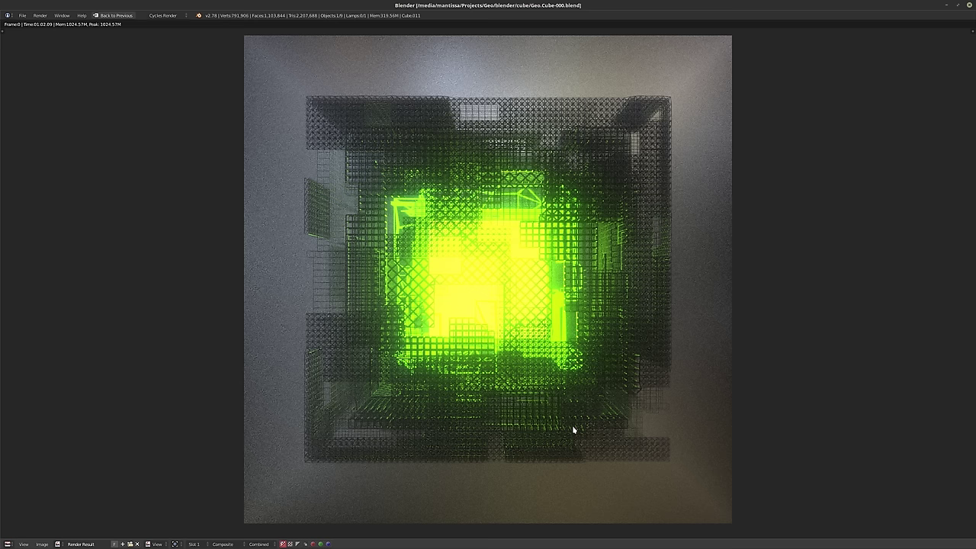
key("Escape")
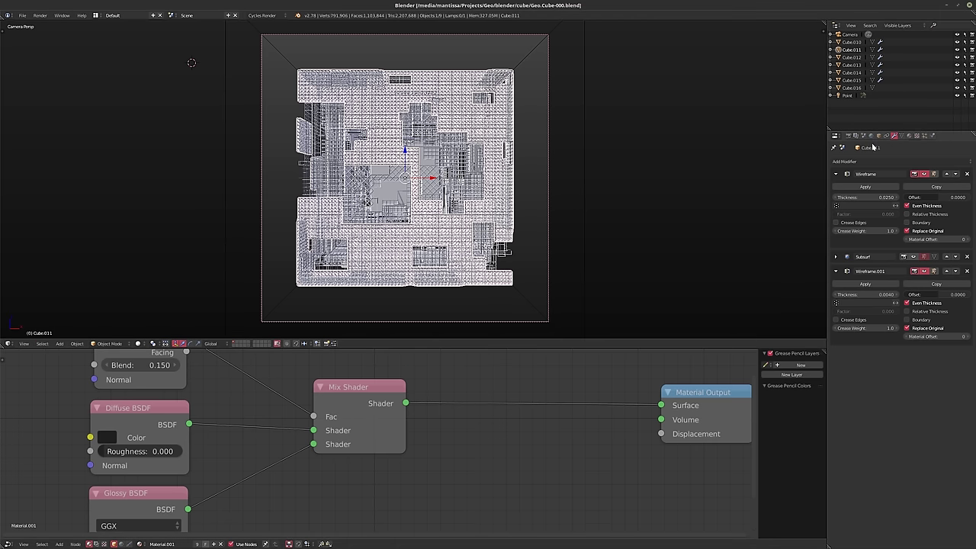
Try a 50 mm focal length on the camera and set it back to 35 mm
left_click(849, 35)
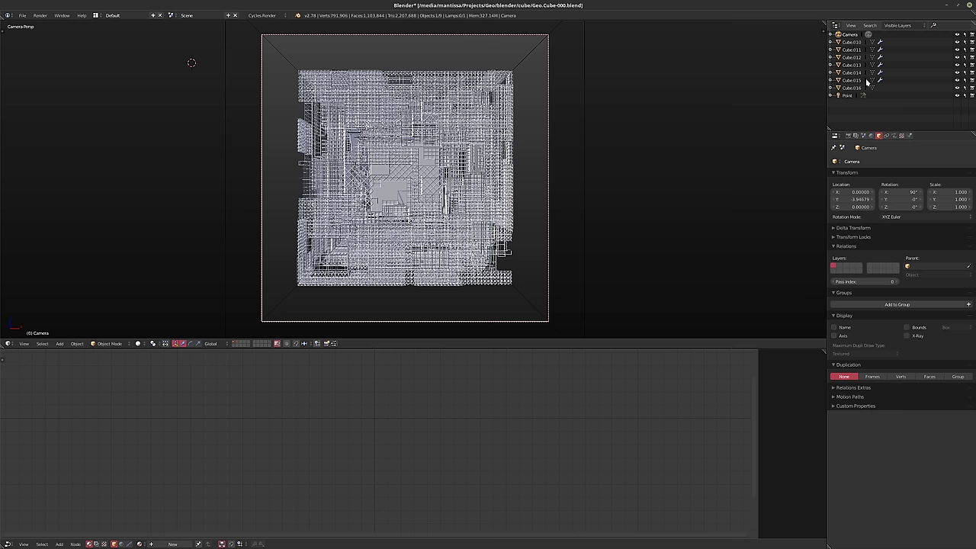
left_click(893, 135)
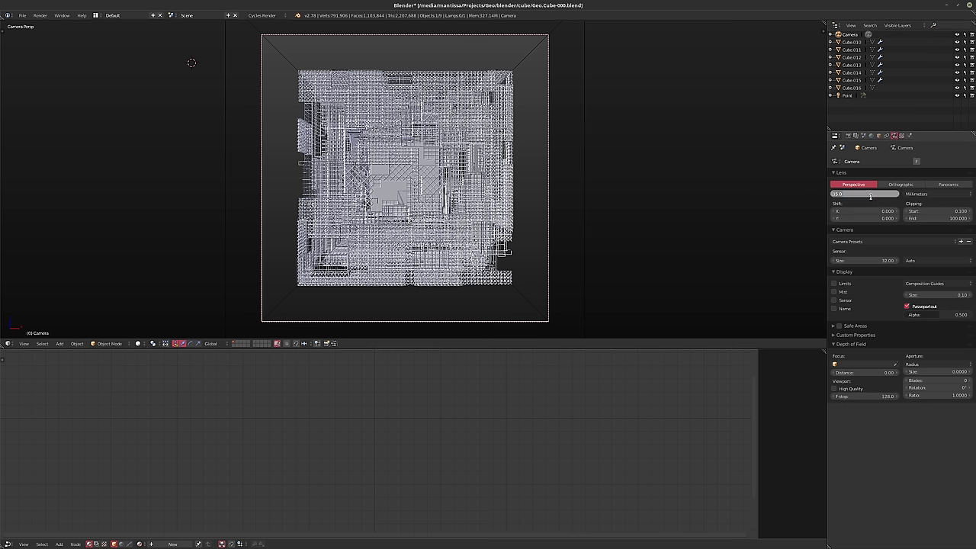
type("50")
key("Return")
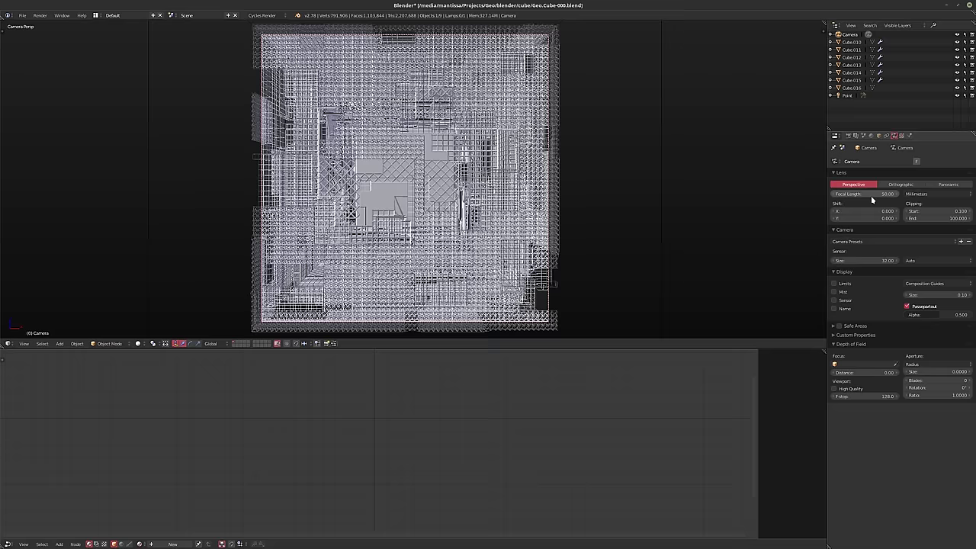
left_click(871, 195)
type("35")
key("Return")
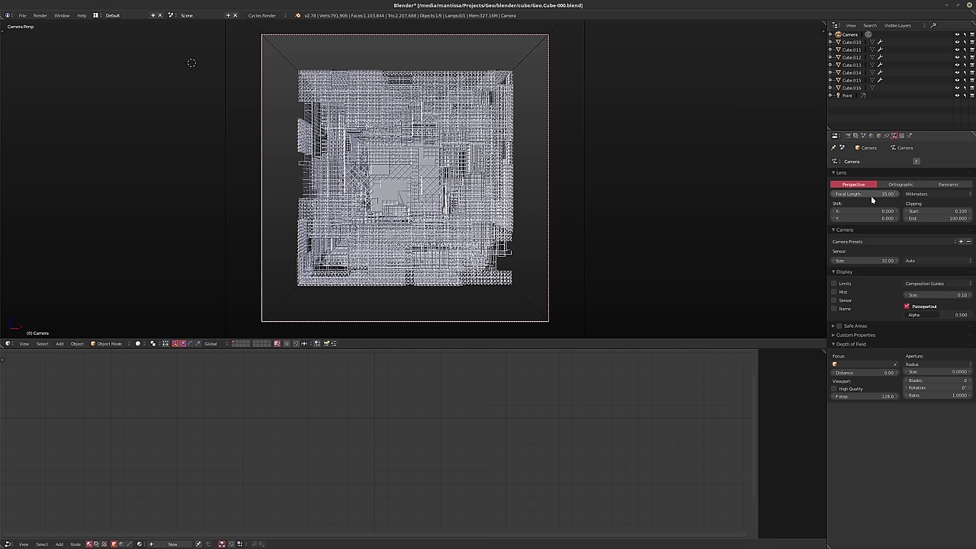
Save the file and enable relative thickness in Cube.011's first Wireframe modifier, keeping even thickness on
key("ctrl+s")
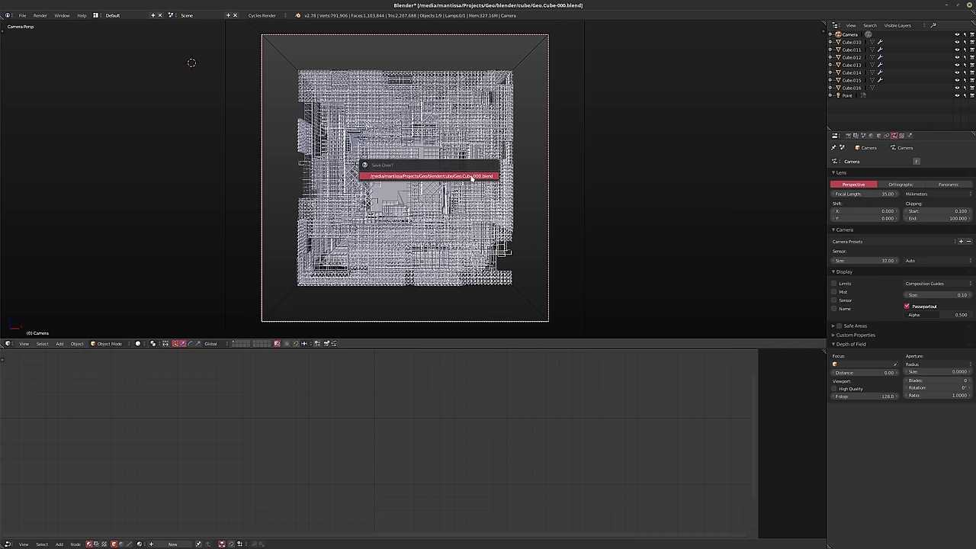
left_click(471, 169)
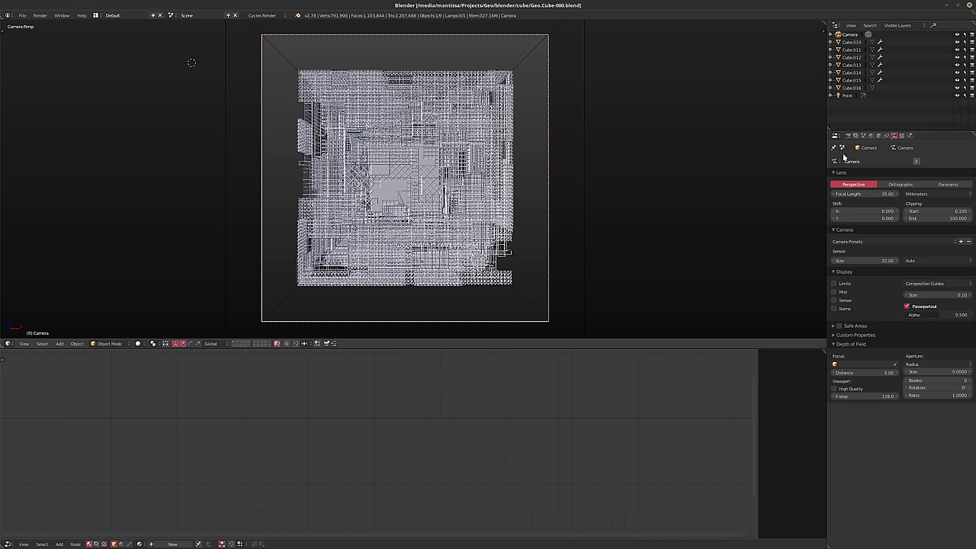
left_click(852, 42)
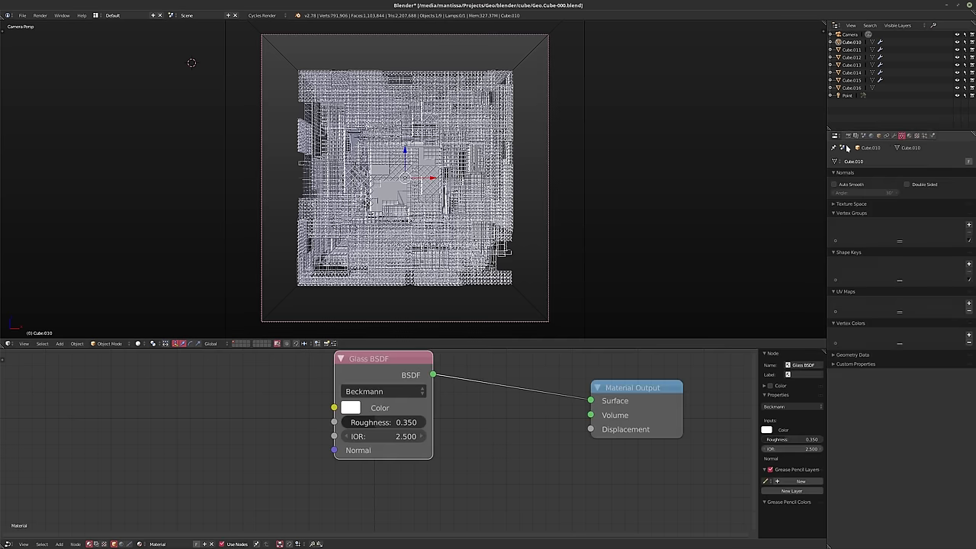
left_click(852, 50)
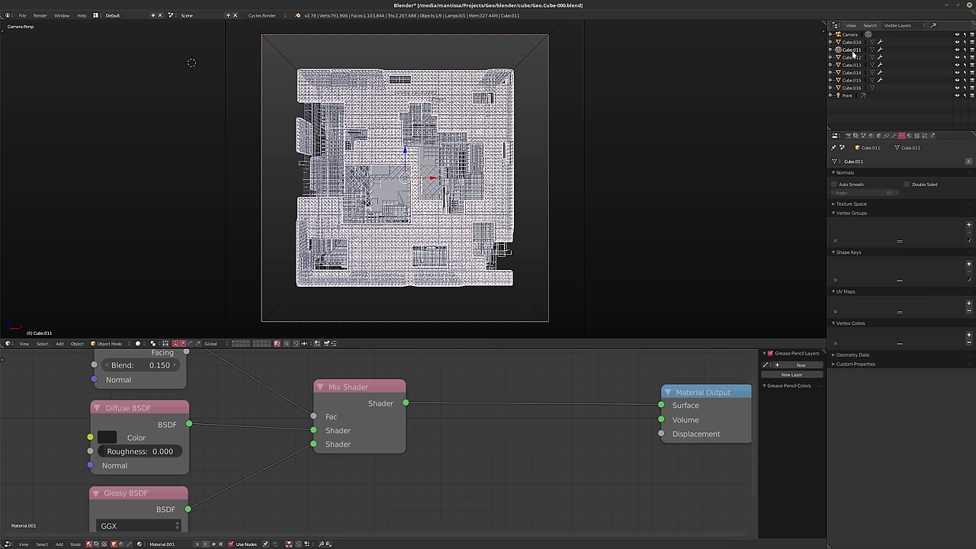
left_click(894, 136)
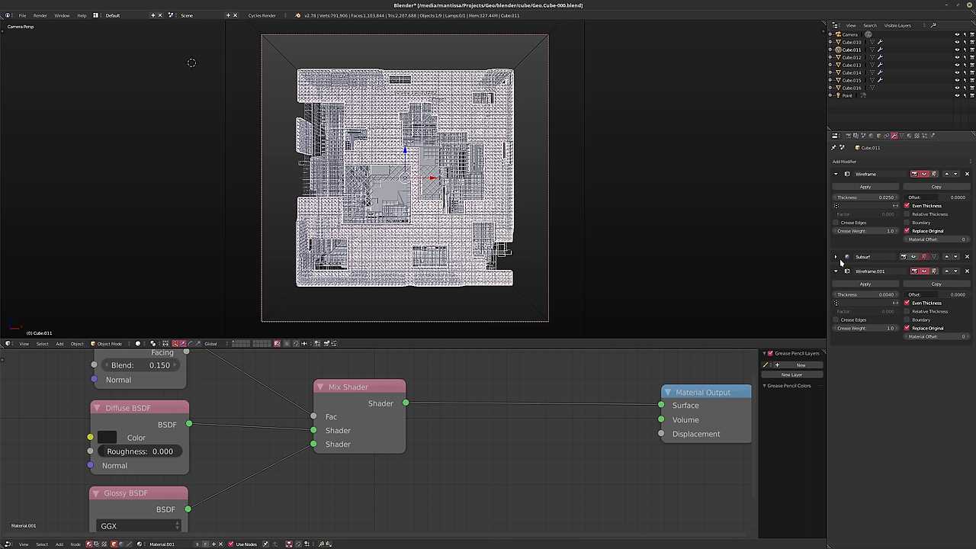
left_click(907, 206)
left_click(907, 205)
left_click(907, 214)
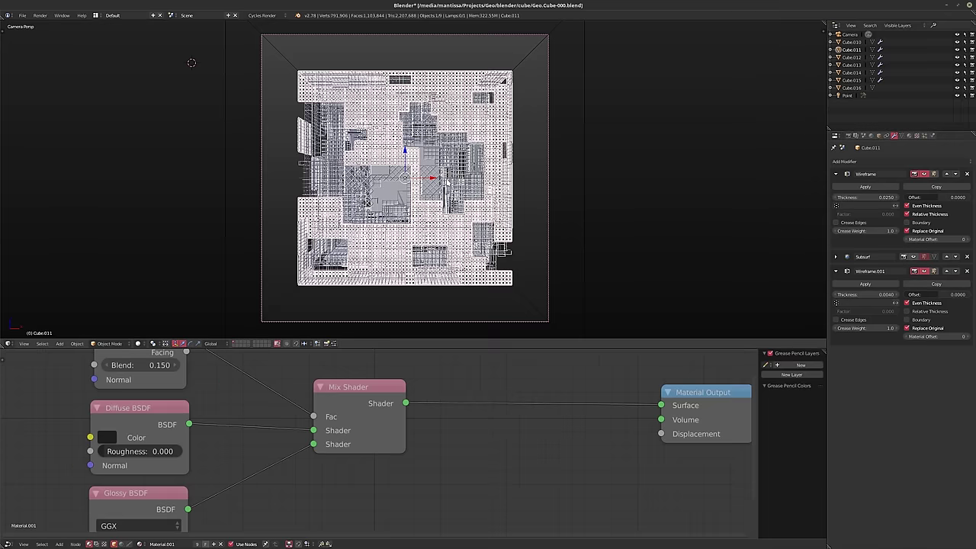
Increase the thickness of Cube.011's first Wireframe modifier to about 0.595 while inspecting the lattice up close
middle_click_drag(467, 139, 439, 221)
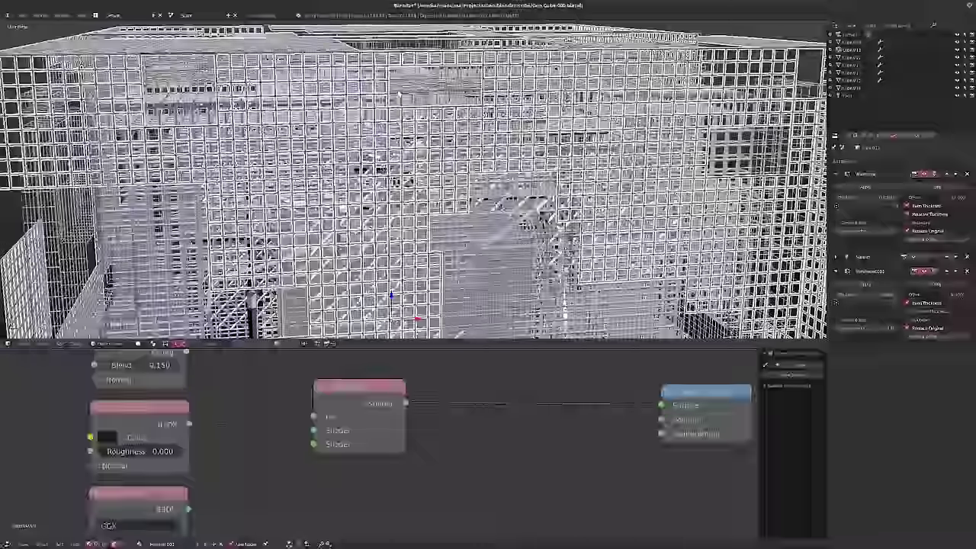
scroll(406, 123, "up", 5)
scroll(406, 123, "down", 2)
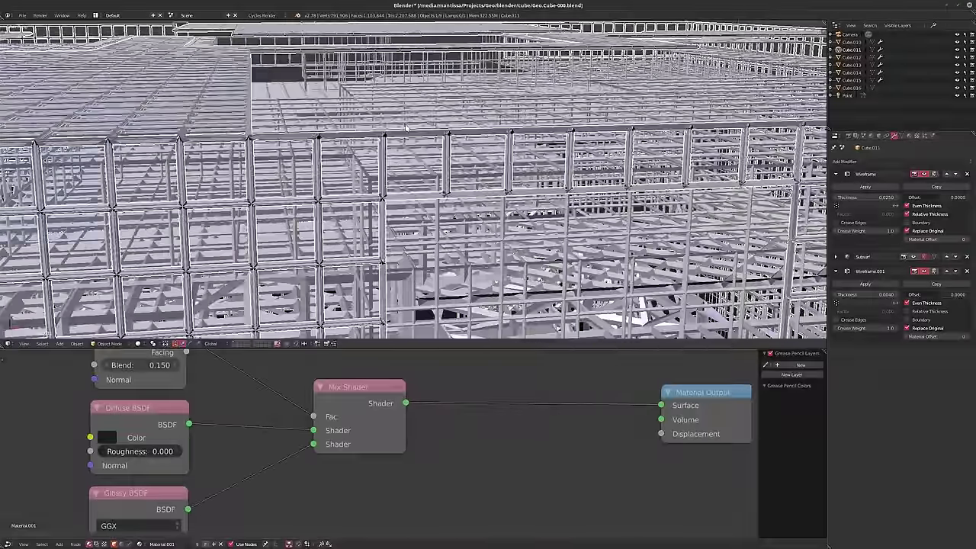
middle_click_drag(405, 128, 402, 99)
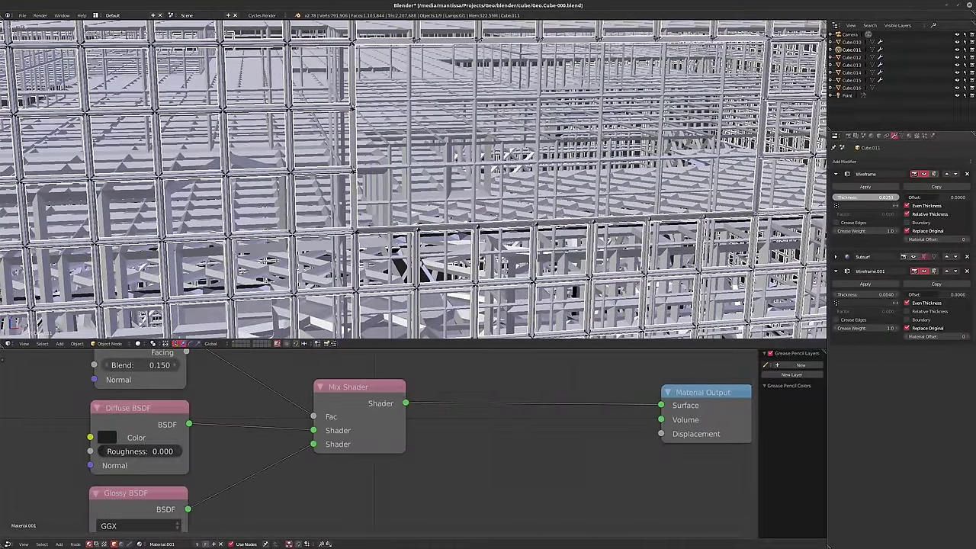
left_click_drag(865, 197, 961, 198)
middle_click_drag(497, 227, 316, 253, "shift")
scroll(345, 227, "down", 10)
scroll(411, 183, "up", 10)
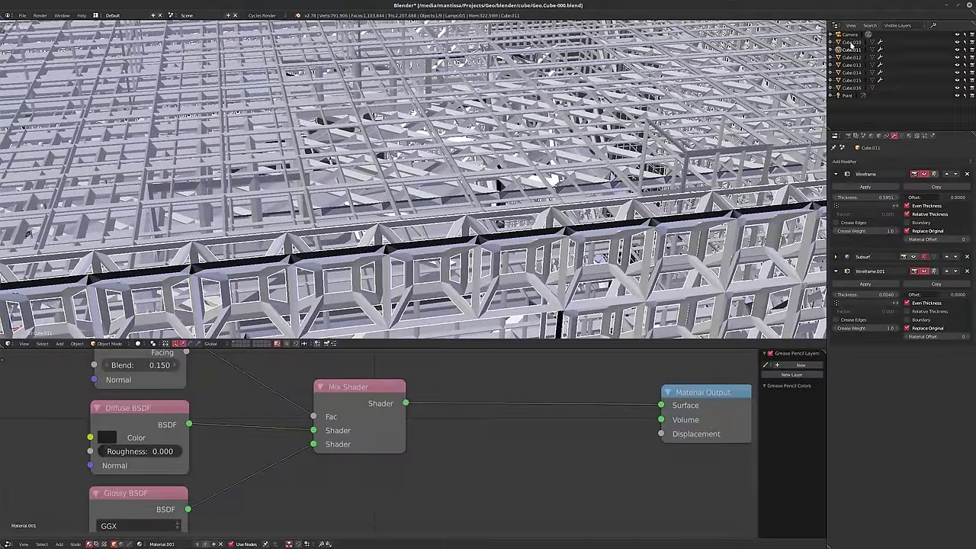
Try a thickness of 0.0025 in Cube.011's second Wireframe modifier and return to the camera view
left_click(866, 294)
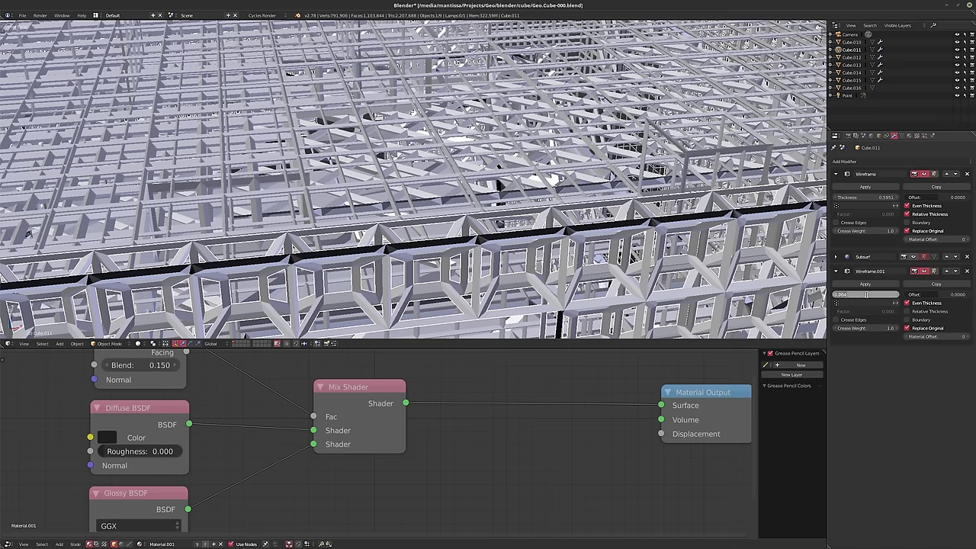
type(".0025")
key("Return")
key("KP_0")
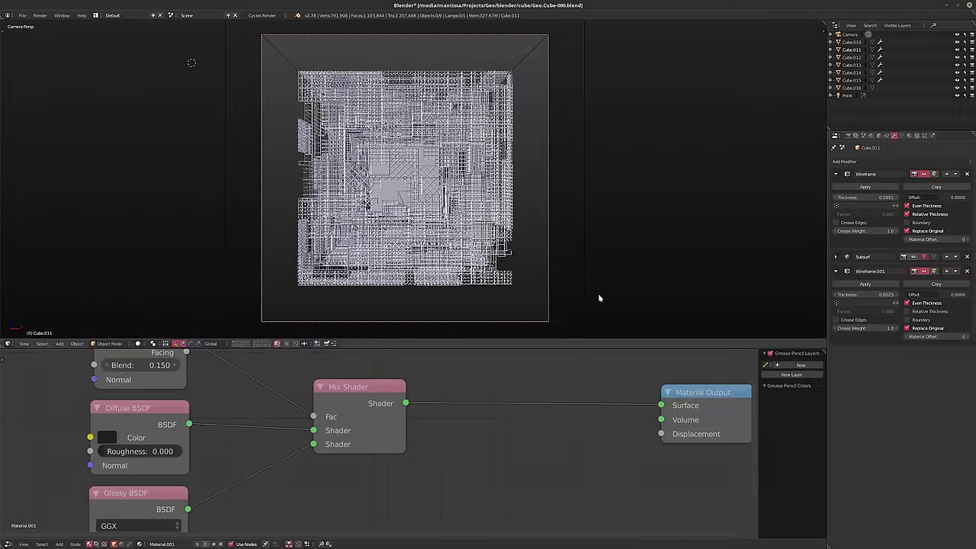
Set Cube.011's second Wireframe modifier back to a thickness of 0.004 and save over the existing file
left_click(865, 294)
type("0")
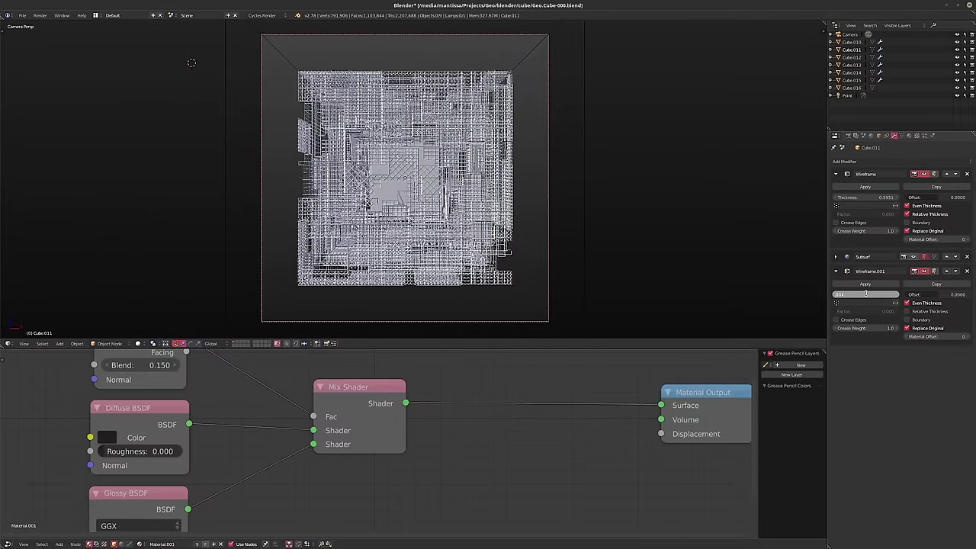
key("Return")
key("Return")
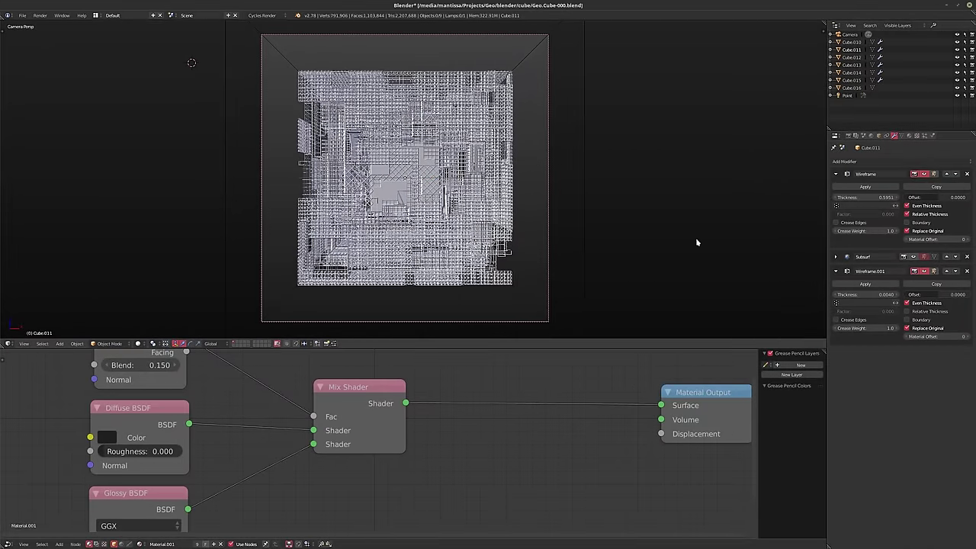
key("ctrl+s")
left_click(476, 213)
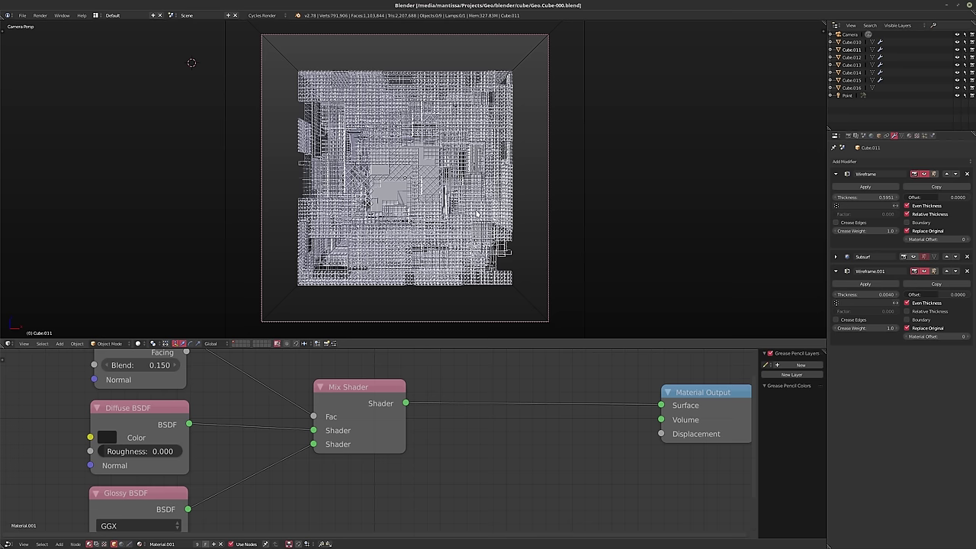
Set the Cycles render samples to 1024
left_click(848, 136)
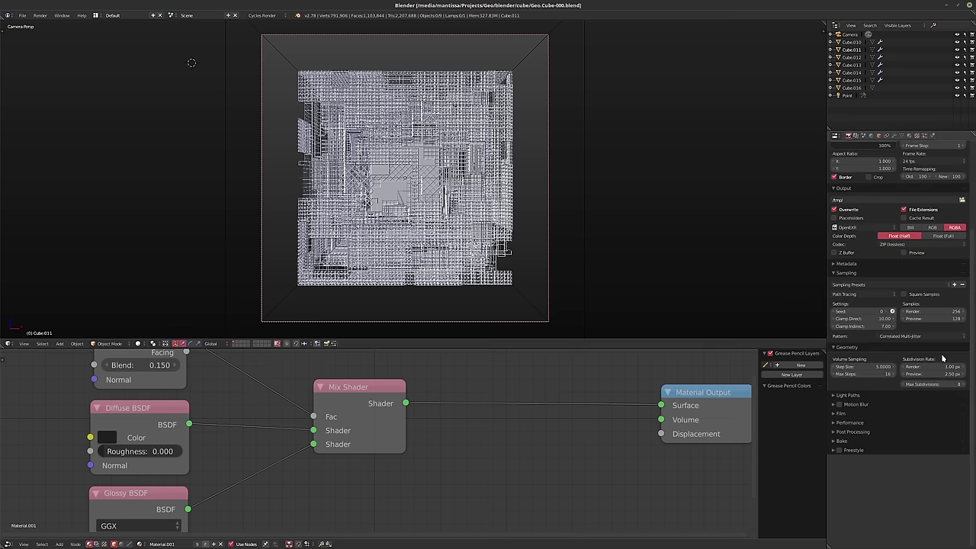
left_click(935, 311)
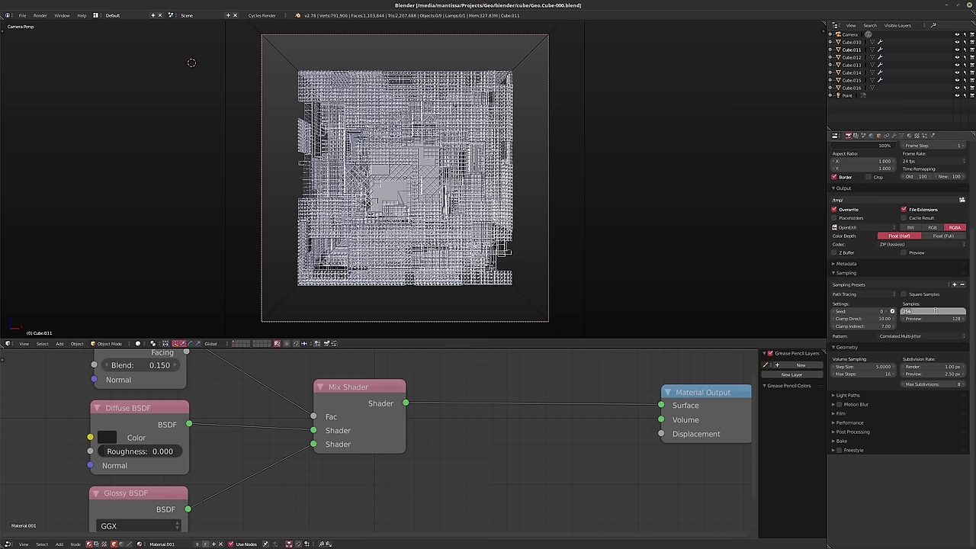
type("1024")
key("Return")
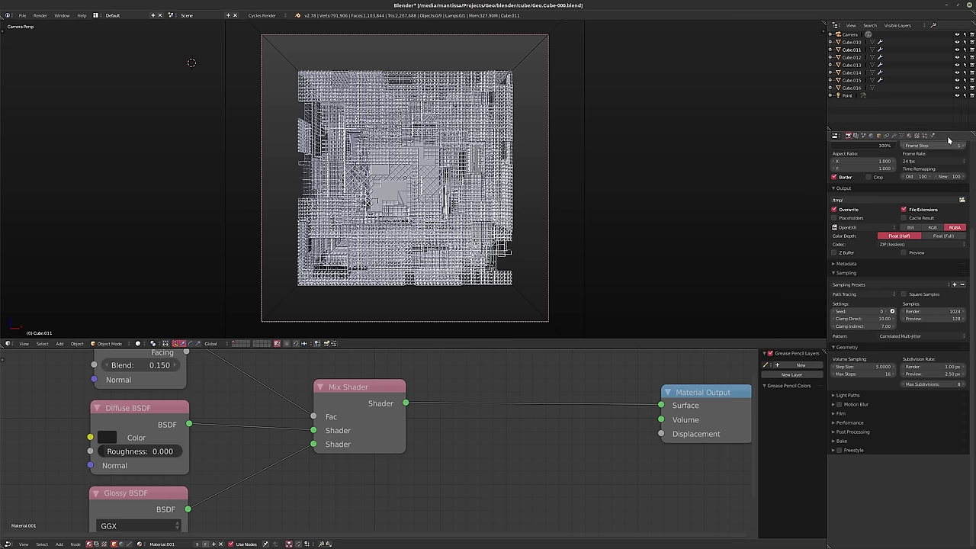
Open the World settings and test-render the scene from the camera, cancelling the render after a partial preview
left_click(871, 136)
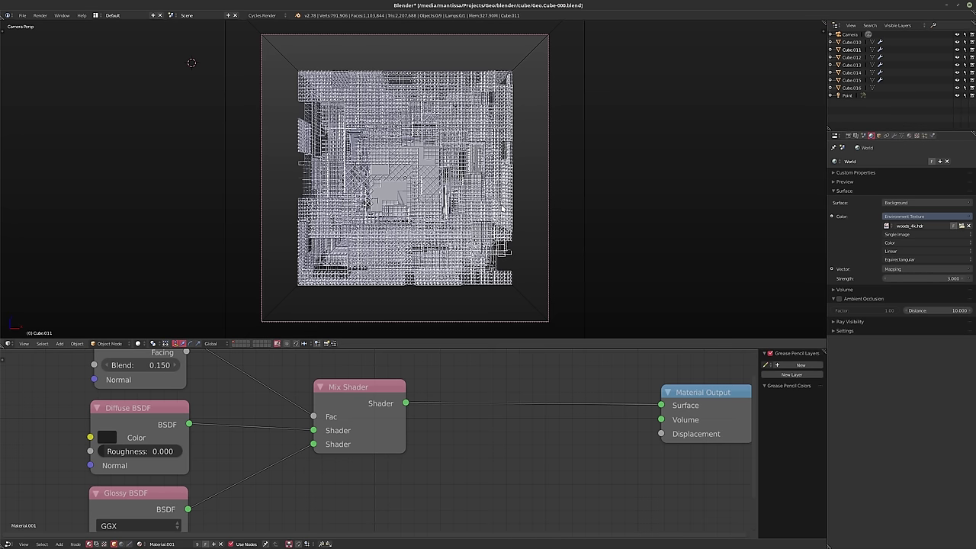
key("F12")
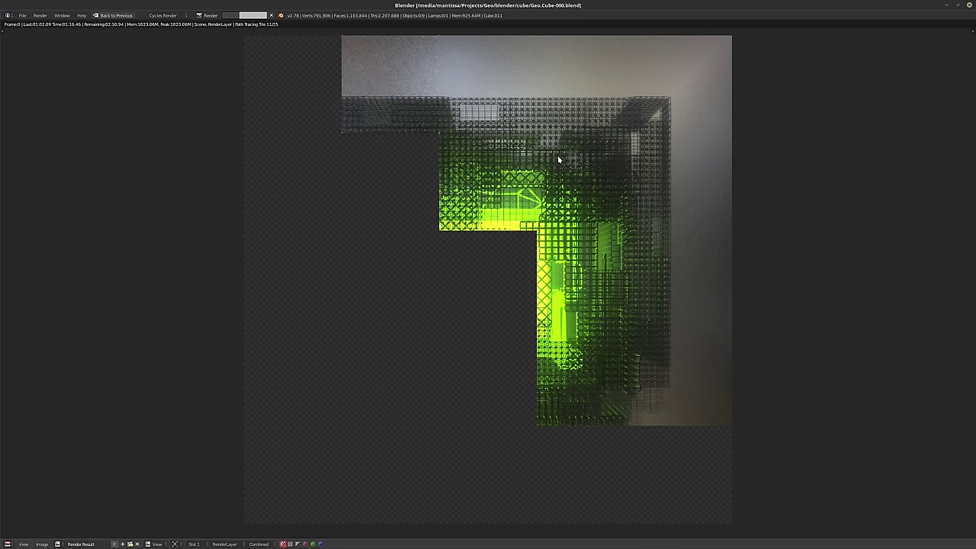
key("Escape")
key("Escape")
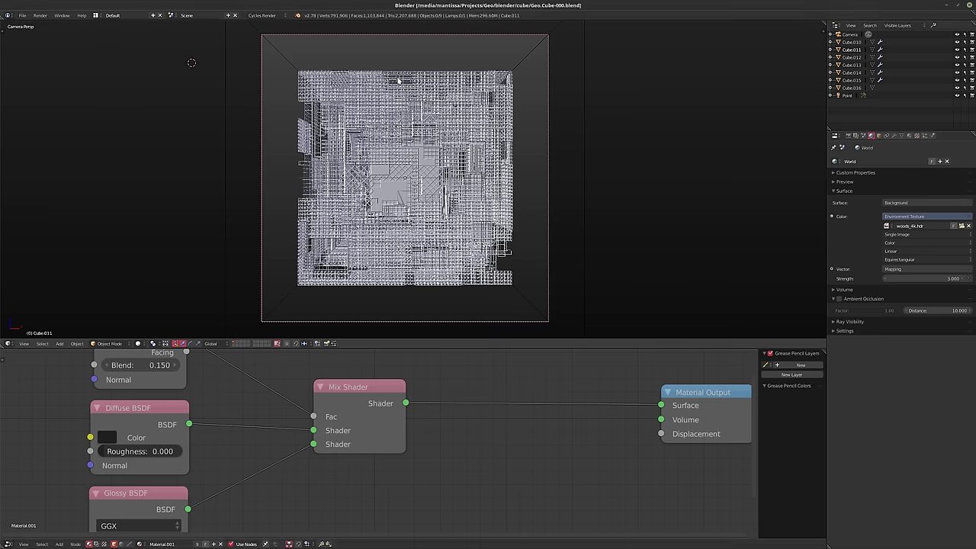
Try a thickness of 0.001 in Cube.011's second Wireframe modifier
right_click(398, 79)
left_click(893, 136)
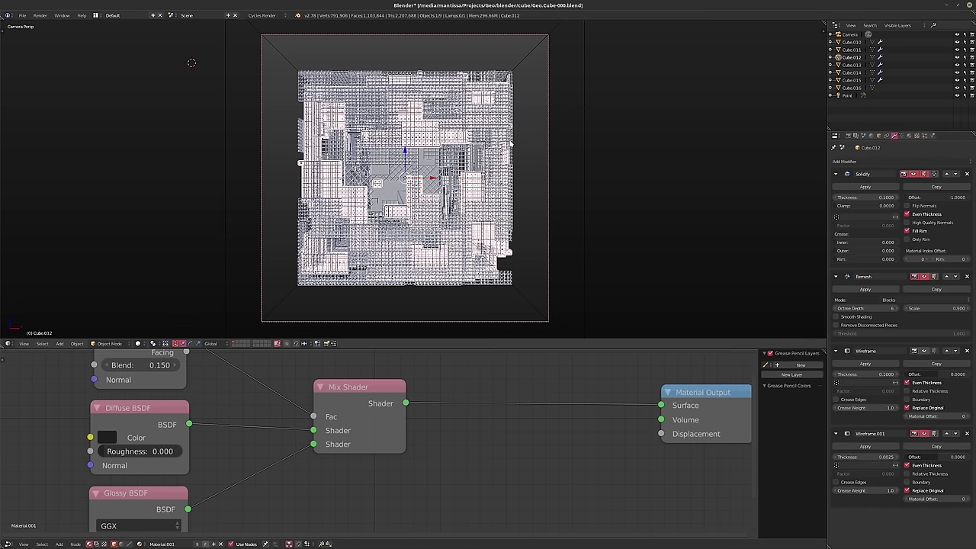
middle_click_drag(516, 122, 425, 200)
scroll(426, 200, "up", 7)
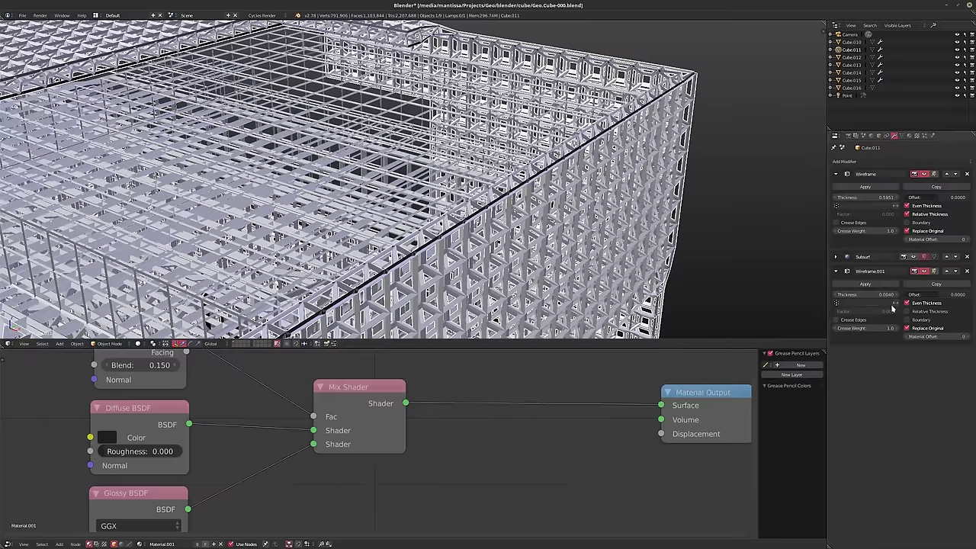
left_click(858, 295)
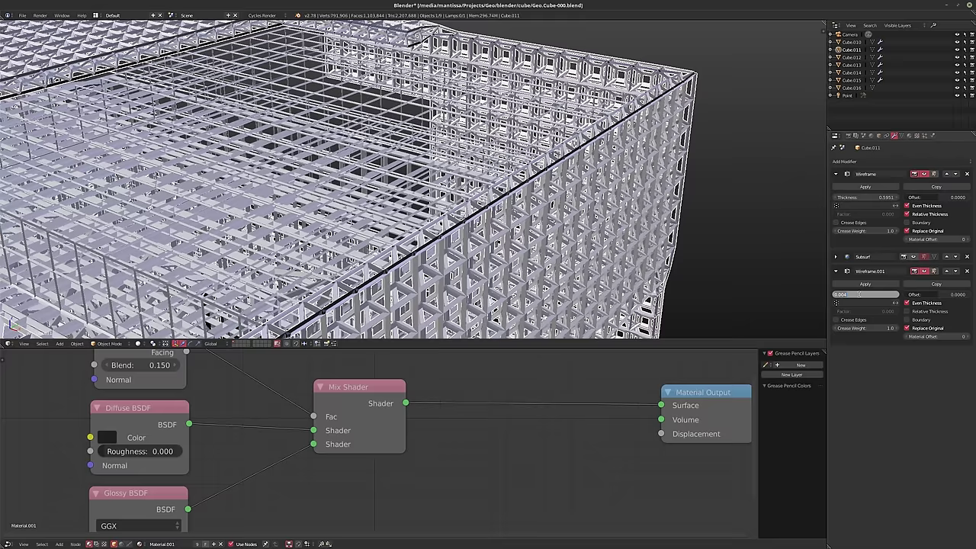
key("BackSpace")
type(".001")
key("Return")
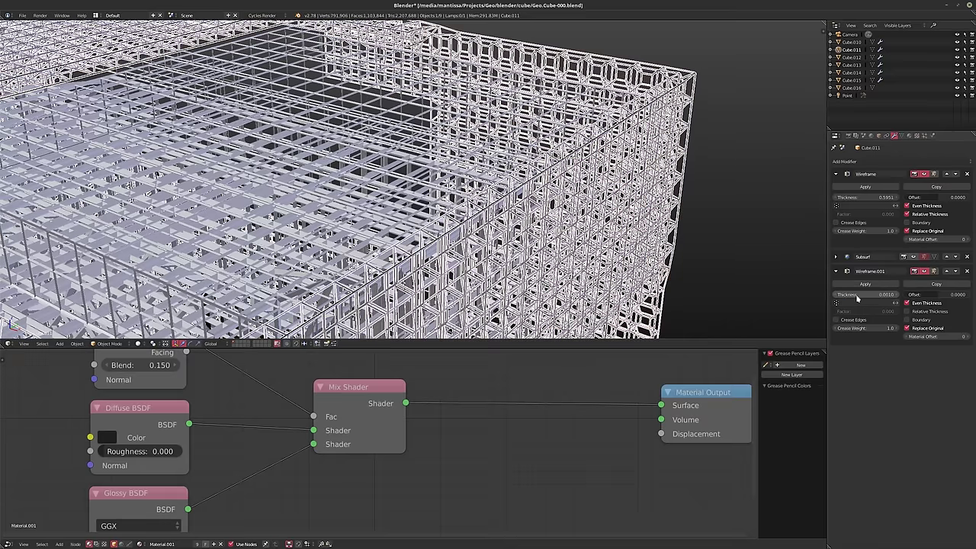
Set the thickness of Cube.011's second Wireframe modifier to 0.0025
left_click(855, 294)
key("BackSpace")
type(".0025")
key("Return")
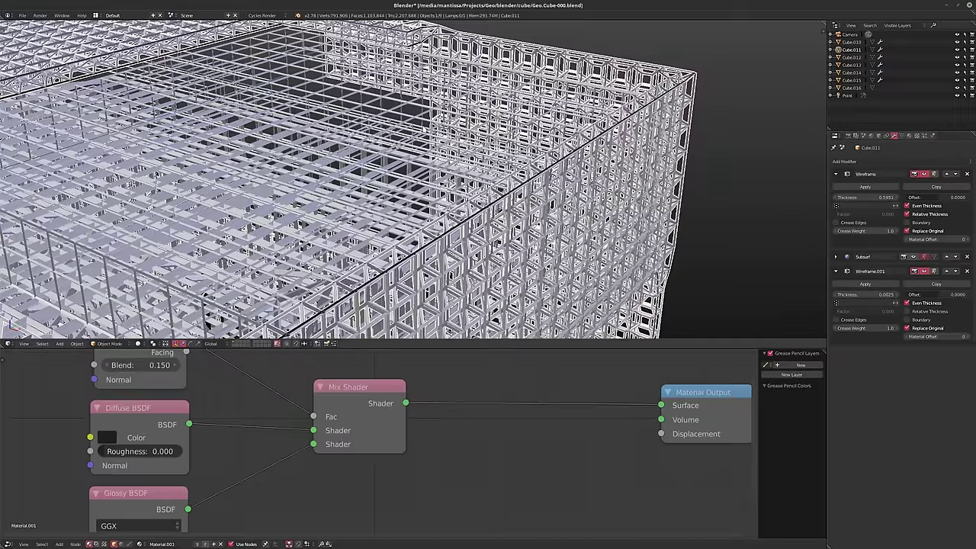
Try thicknesses of 0.004 and 0.005 in Cube.012's second Wireframe modifier, judging them from the camera view
right_click(426, 142)
middle_click_drag(425, 142, 488, 198)
scroll(457, 168, "up", 3)
scroll(458, 168, "down", 4)
scroll(457, 168, "up", 4)
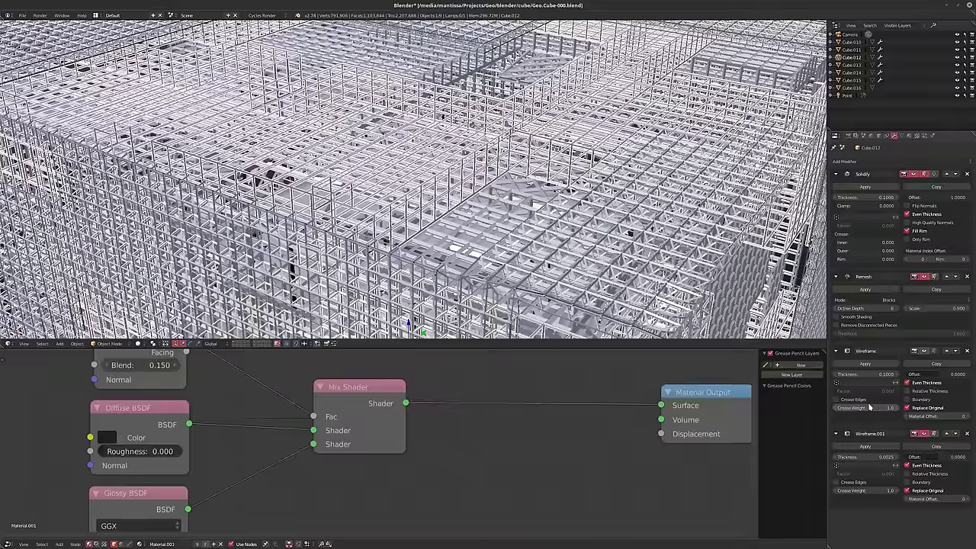
left_click(856, 456)
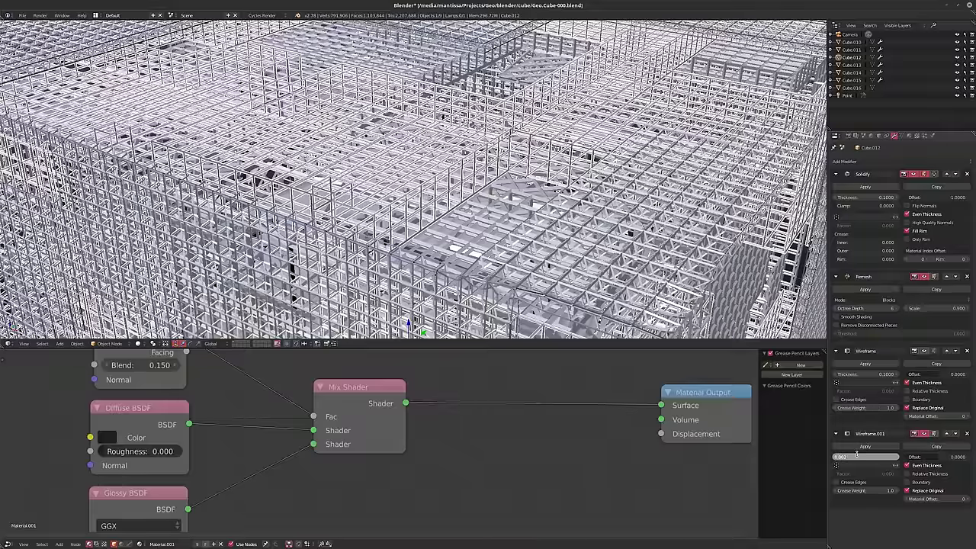
key("Return")
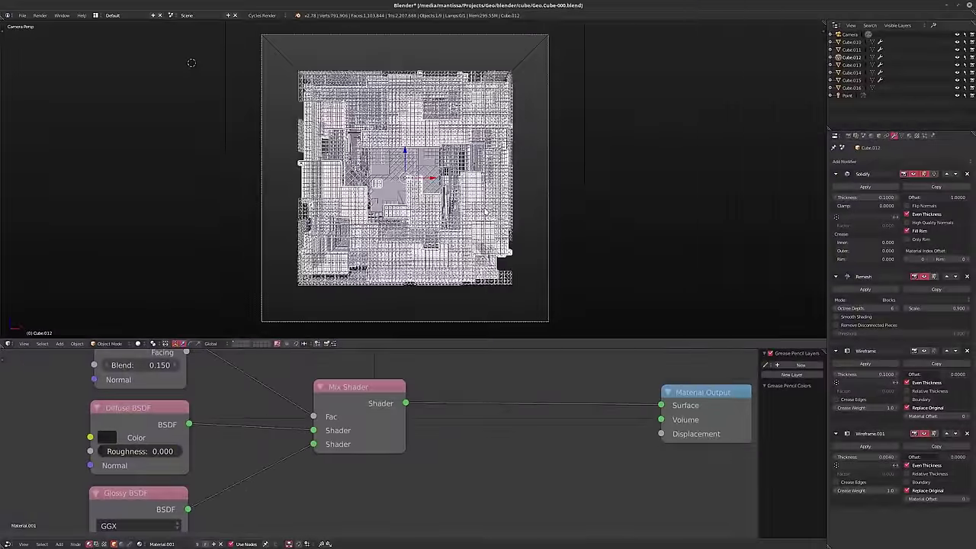
left_click(884, 456)
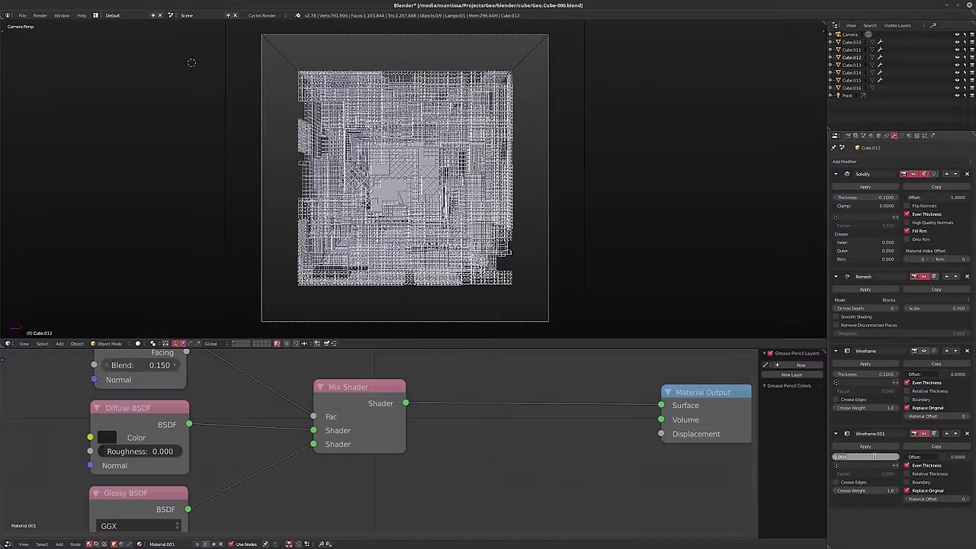
type(".005")
key("Return")
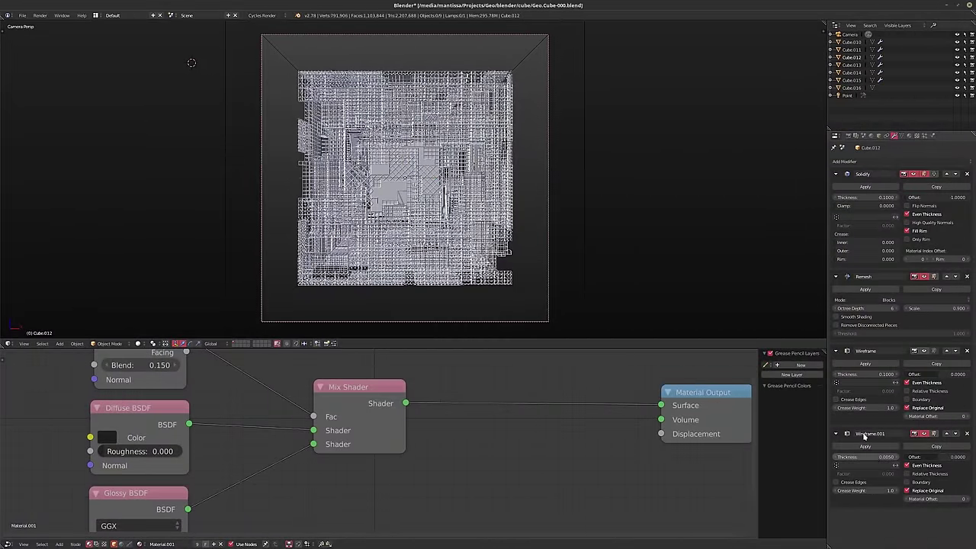
Set Cube.012's second Wireframe modifier to a thickness of 0.0066 and save over the existing file
left_click(871, 455)
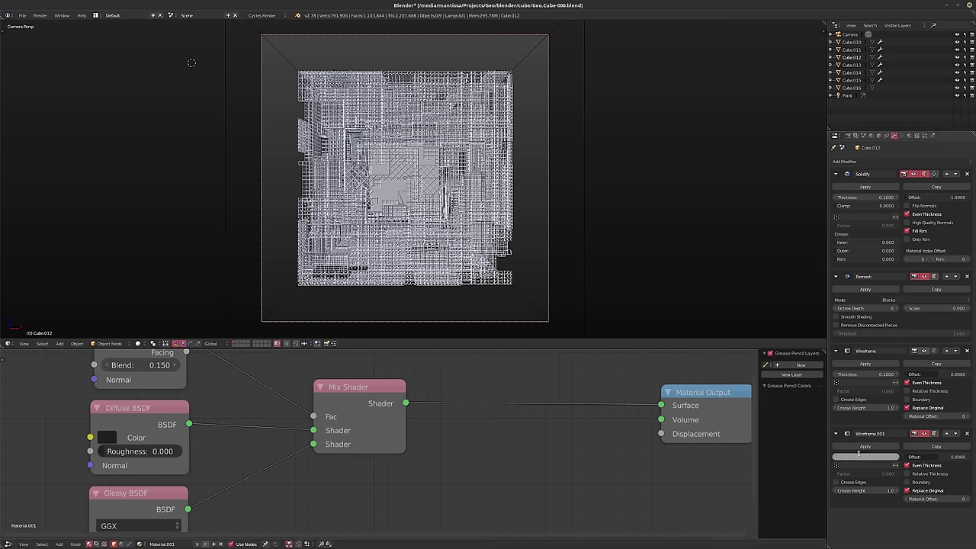
type(".0066")
key("Return")
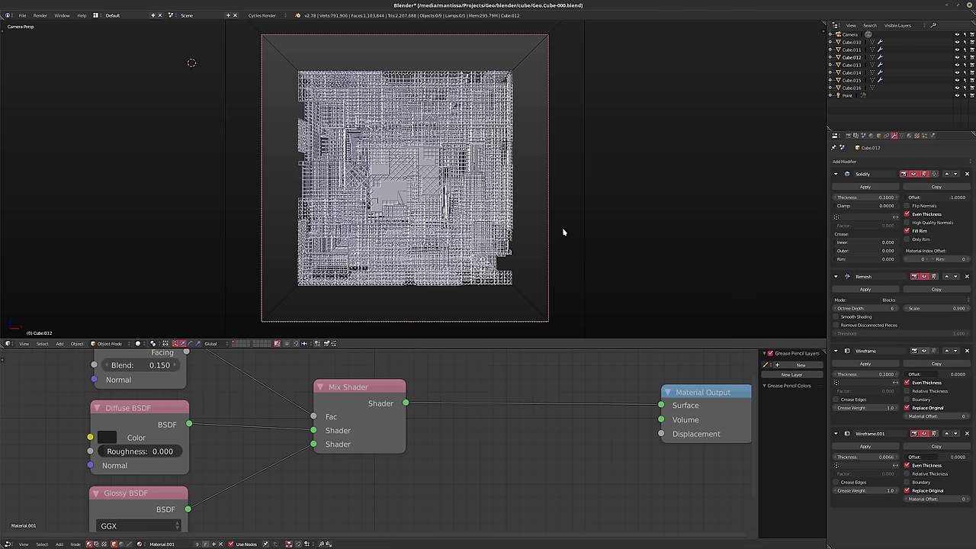
key("ctrl+s")
left_click(470, 215)
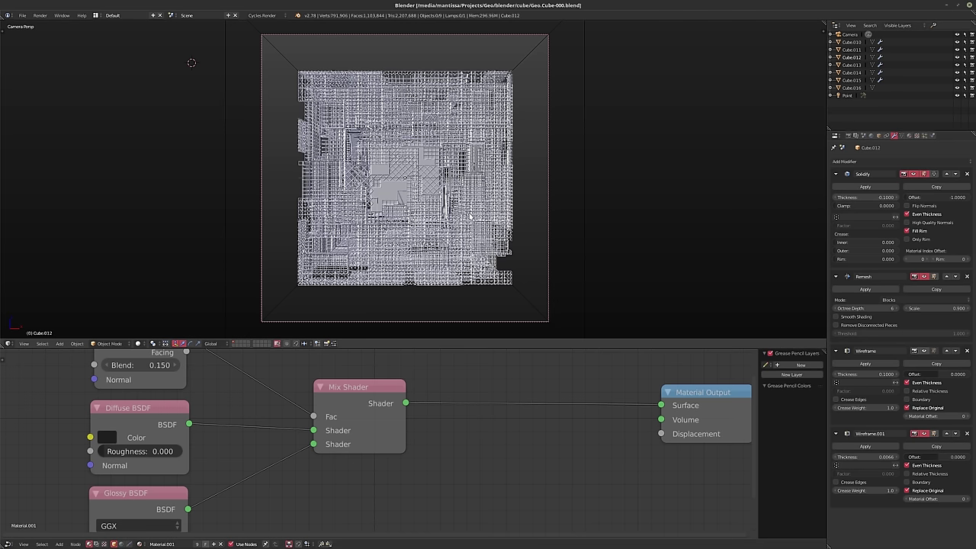
Render the scene from the camera and show the result in a UV/Image Editor in place of the 3D view
key("F12")
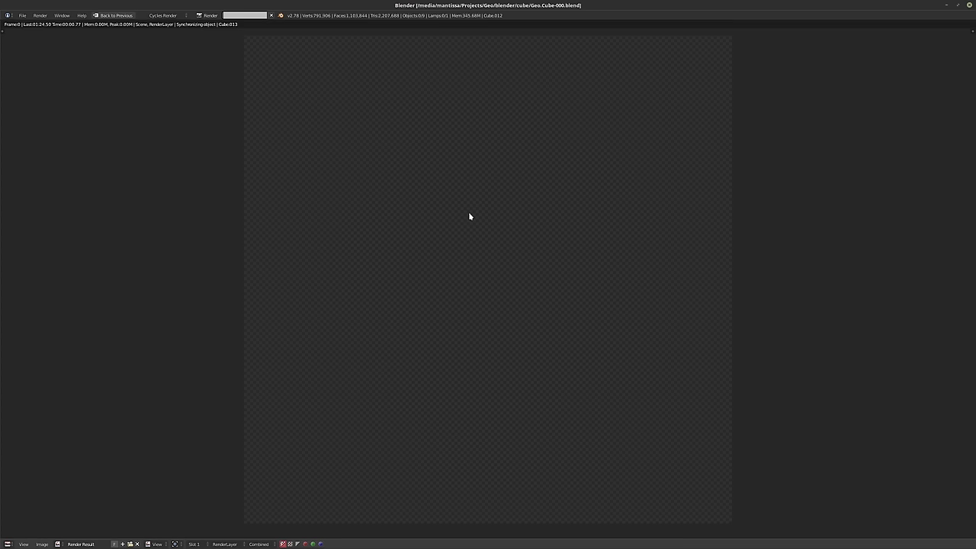
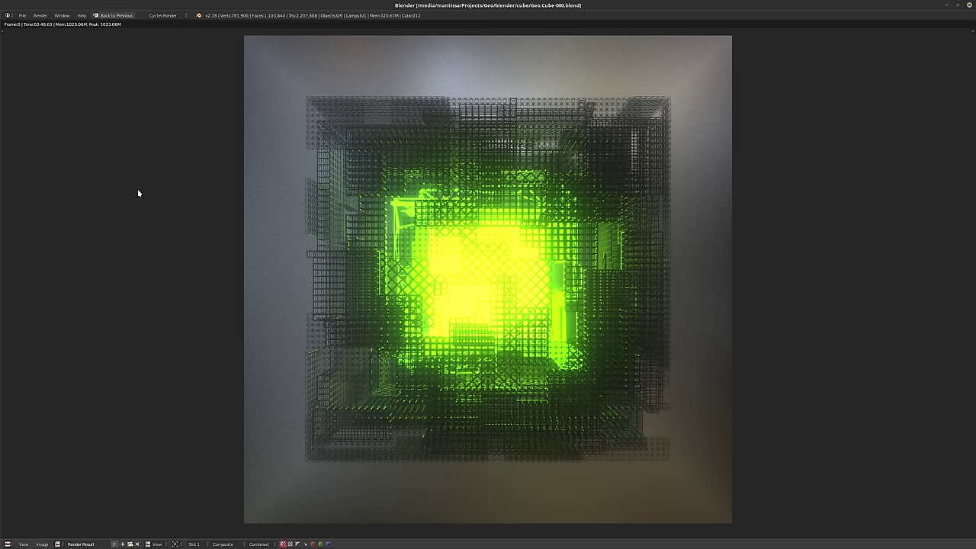
left_click(115, 16)
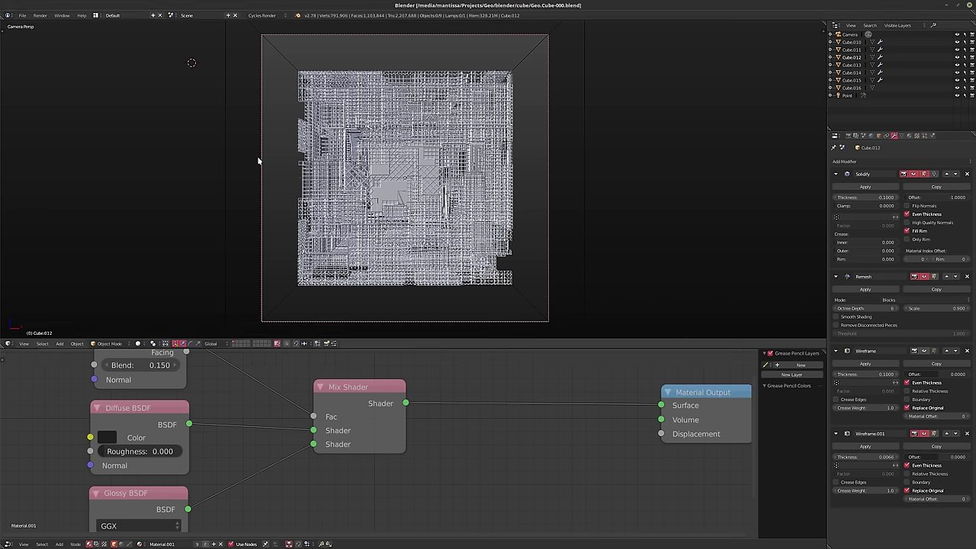
left_click(8, 343)
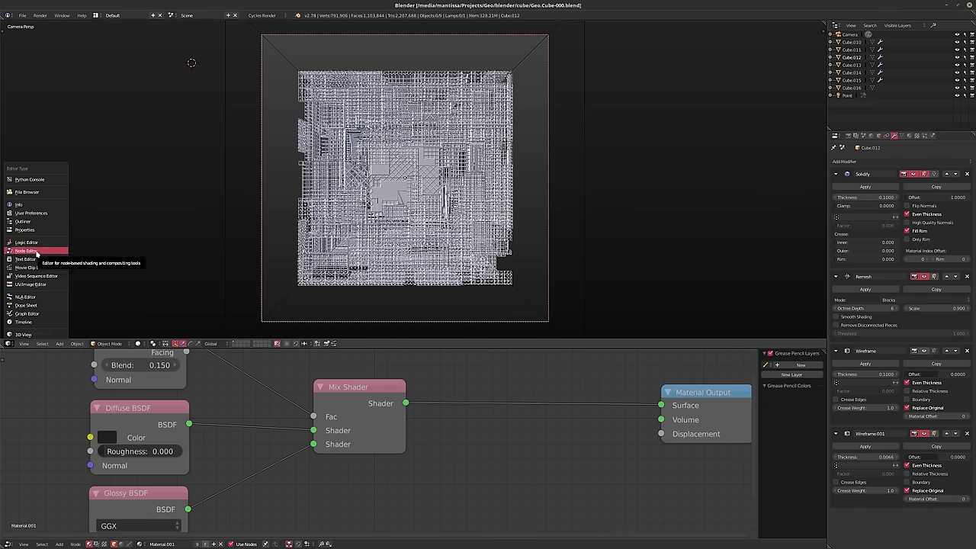
left_click(30, 284)
scroll(438, 245, "down", 2)
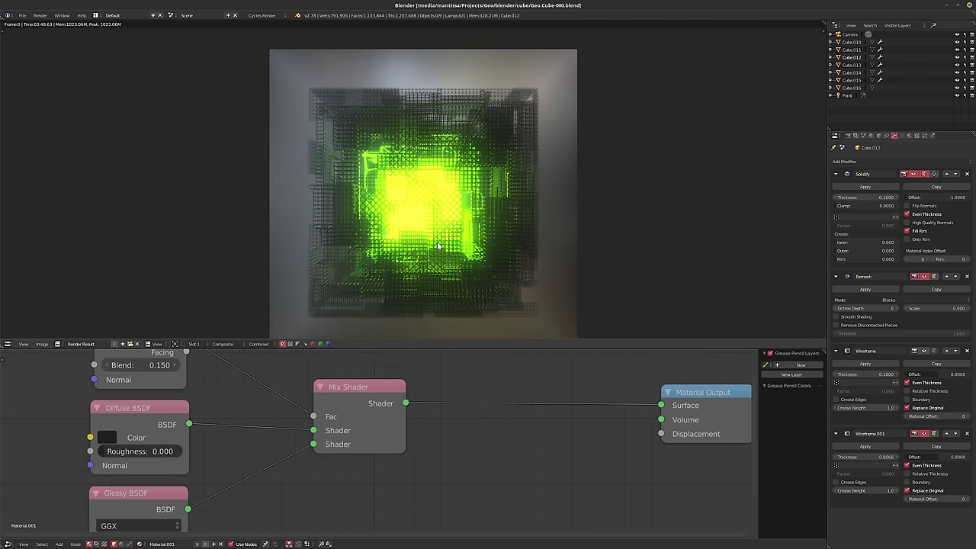
middle_click_drag(438, 246, 413, 220)
Expand the scene's Color Management settings
left_click(847, 135)
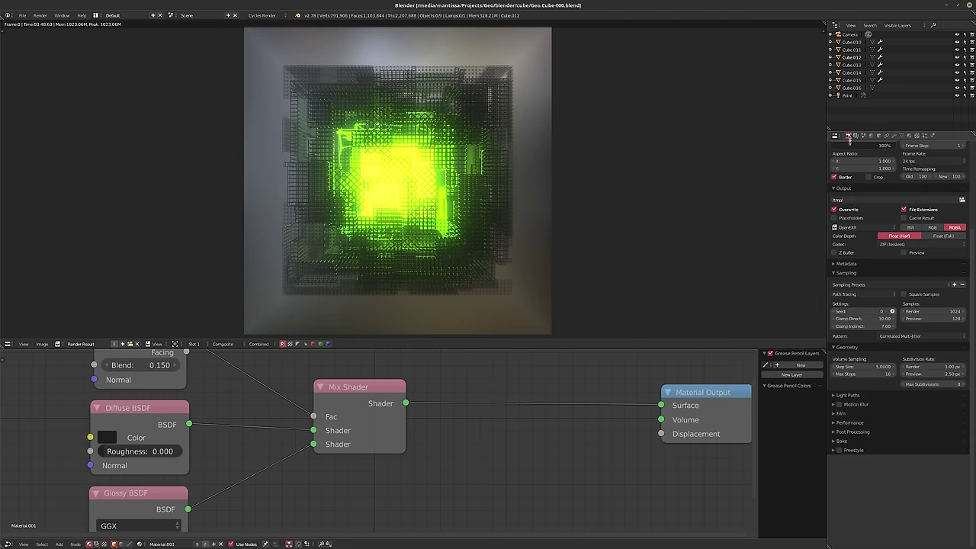
left_click(855, 136)
left_click(863, 135)
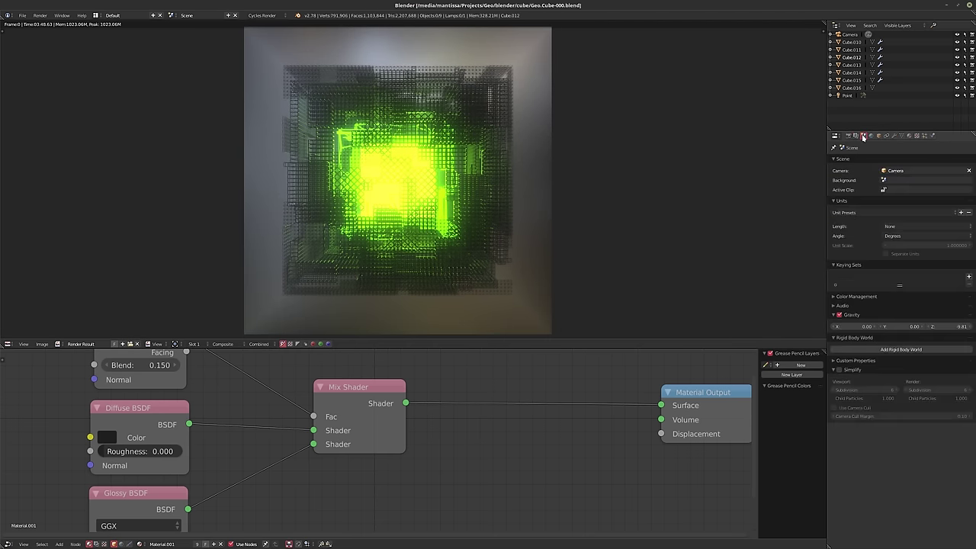
left_click(836, 296)
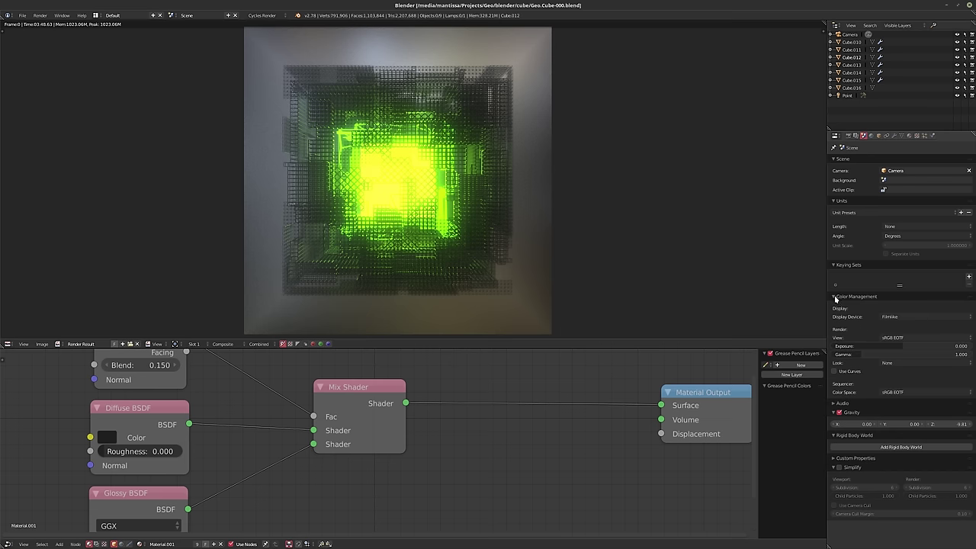
Try the Low Contrast, Base Contrast, False Colour and Greyscale looks on the render and return the look to None
left_click(906, 363)
left_click(906, 358)
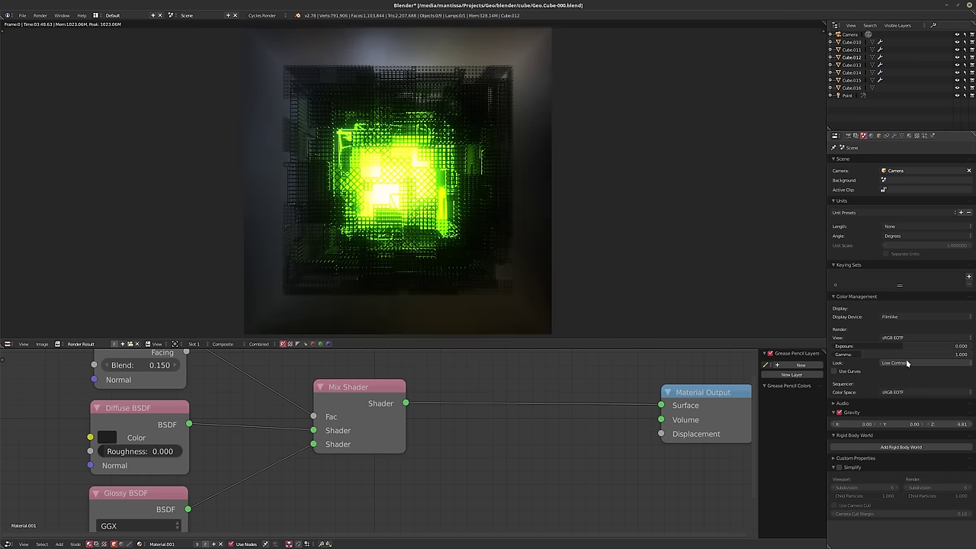
scroll(906, 362, "down", 4, "ctrl")
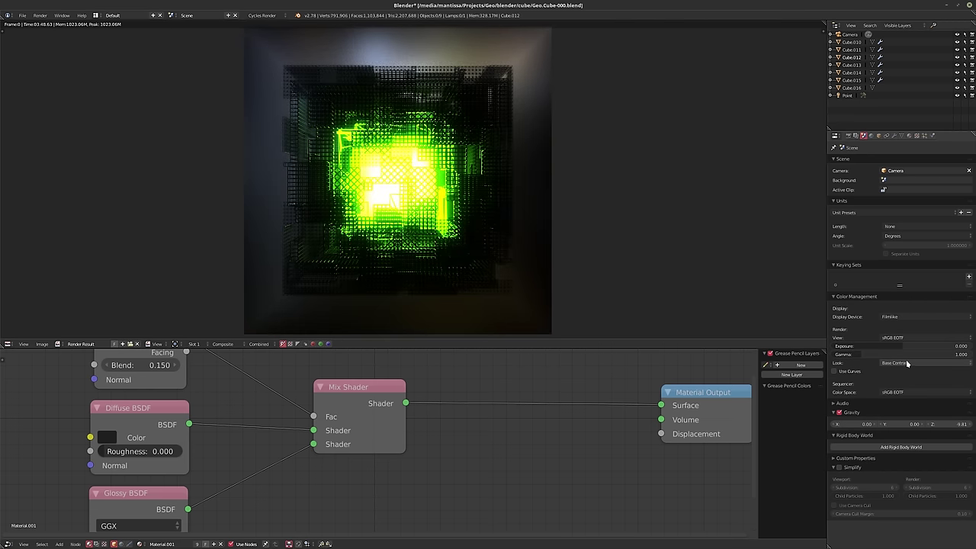
scroll(905, 362, "down", 2, "ctrl")
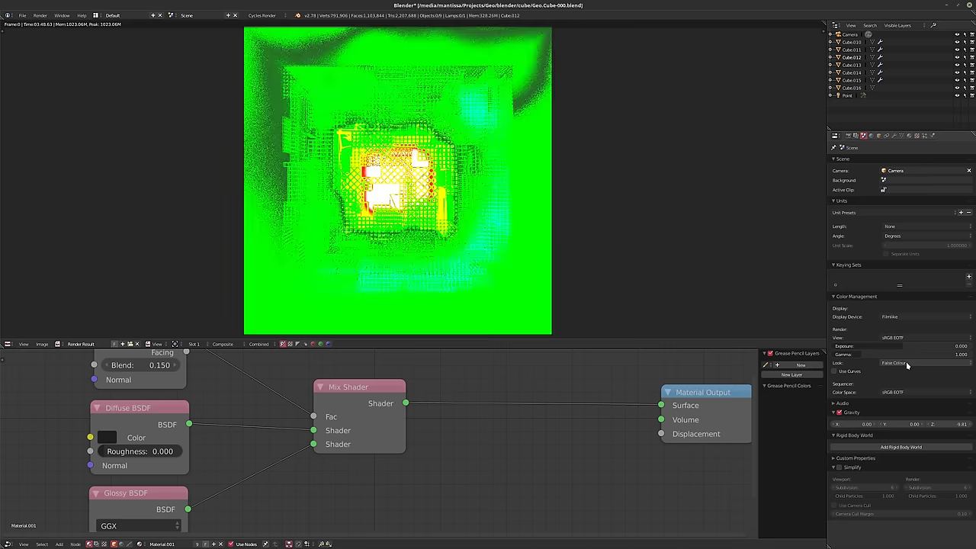
scroll(906, 364, "down", 1, "ctrl")
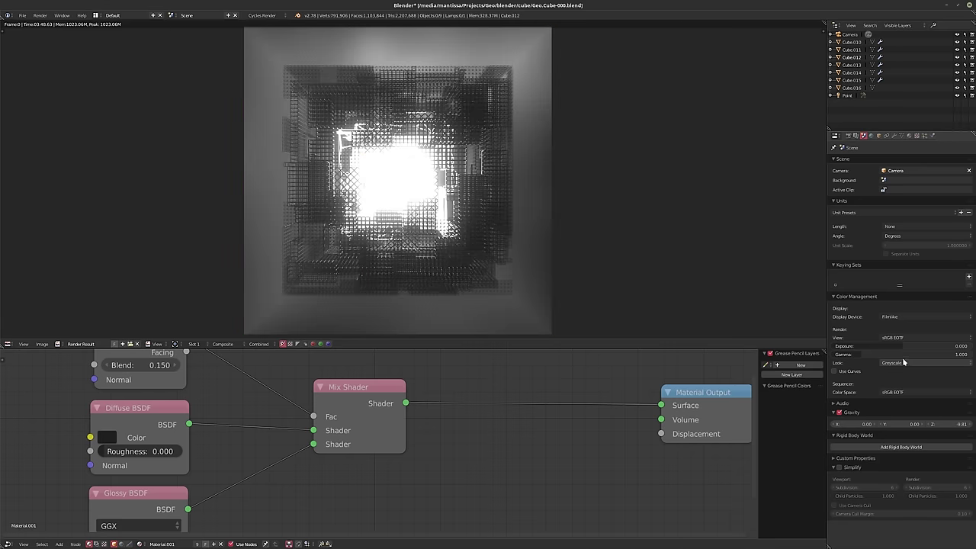
scroll(906, 364, "up", 1, "ctrl")
Compare the Filmic view transforms on the render, including Log Encoding Base and Medium High Contrast, and keep Filmic Medium Low Contrast
scroll(906, 364, "down", 1, "ctrl")
scroll(904, 361, "down", 1, "ctrl")
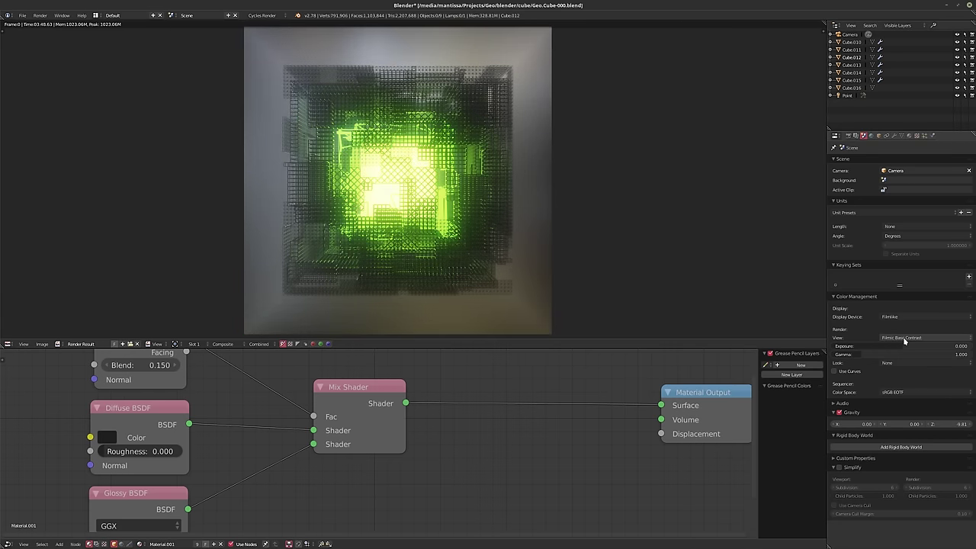
scroll(904, 341, "down", 1, "ctrl")
scroll(903, 340, "down", 1, "ctrl")
scroll(903, 341, "down", 1, "ctrl")
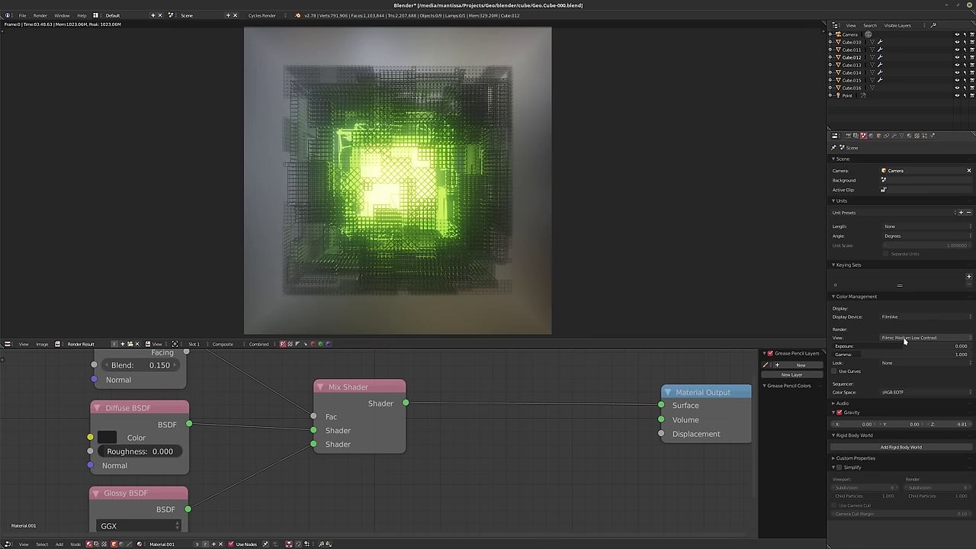
scroll(904, 341, "down", 1, "ctrl")
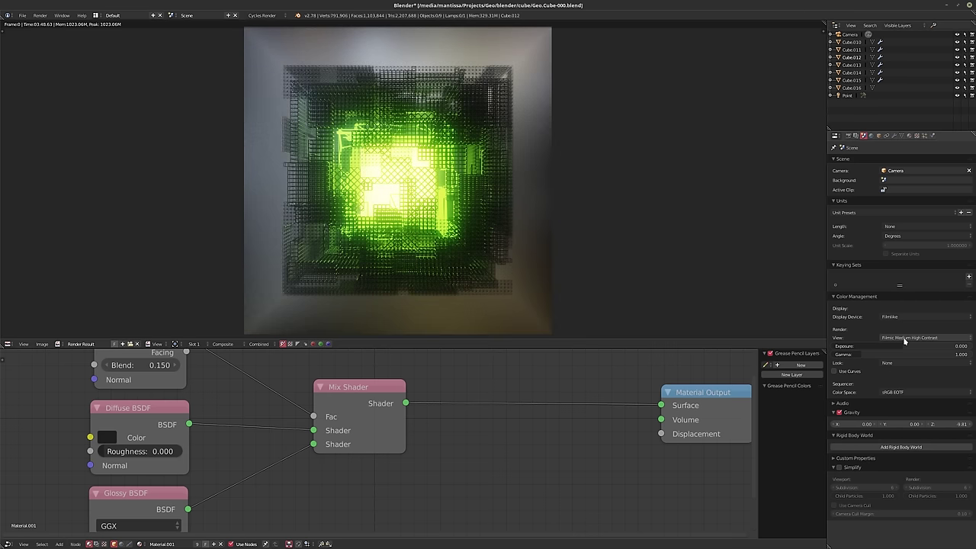
scroll(904, 340, "down", 1, "ctrl")
scroll(904, 340, "up", 2, "ctrl")
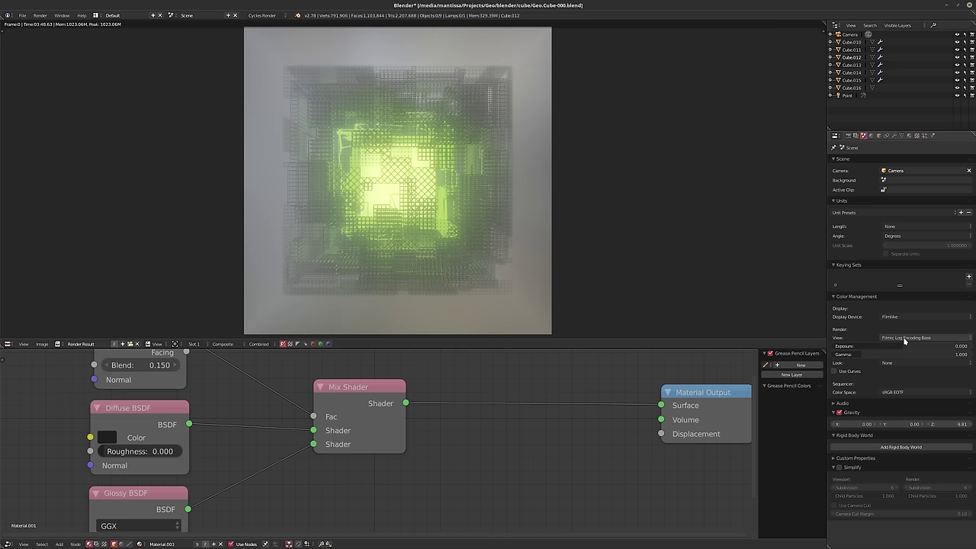
scroll(904, 340, "down", 1, "ctrl")
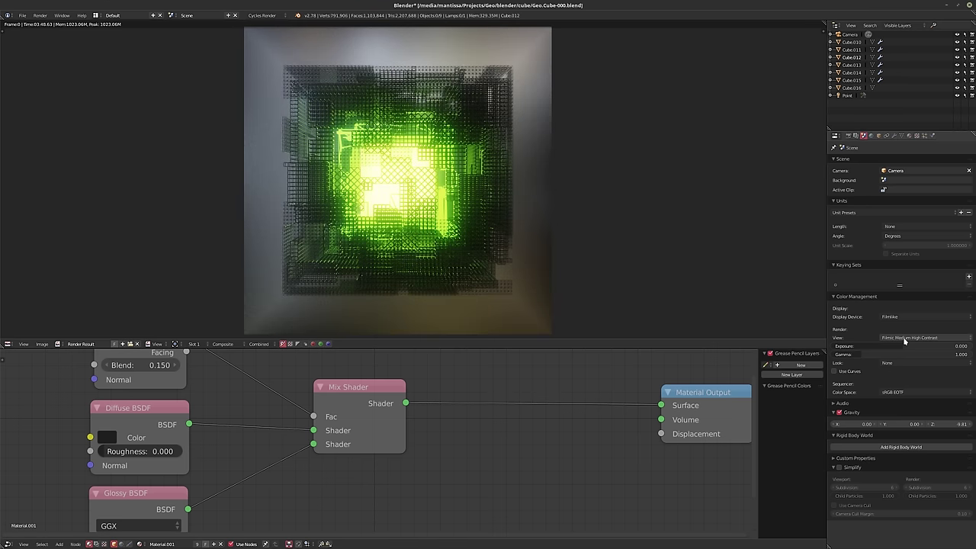
scroll(904, 341, "up", 1, "ctrl")
scroll(904, 341, "up", 1, "ctrl")
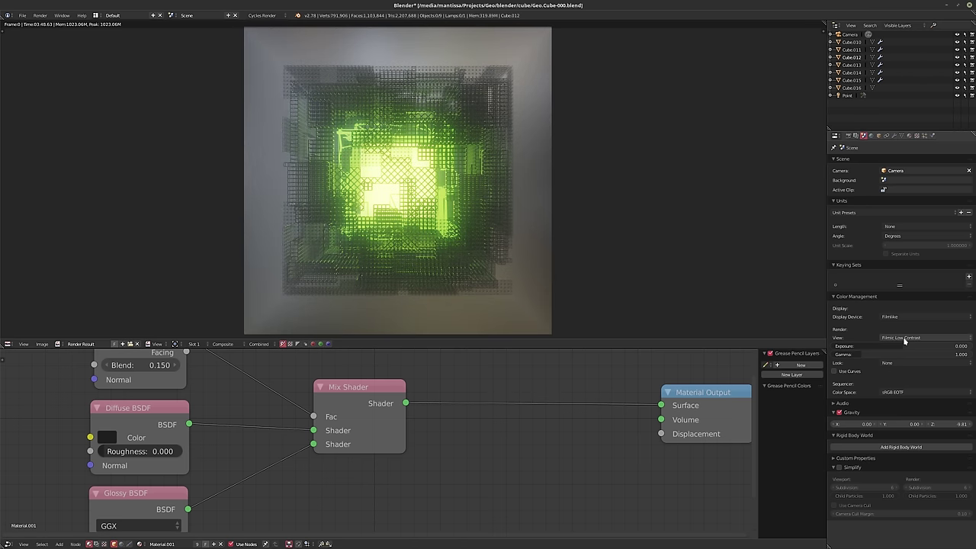
scroll(904, 340, "down", 1, "ctrl")
scroll(904, 341, "up", 1, "ctrl")
scroll(905, 342, "down", 1, "ctrl")
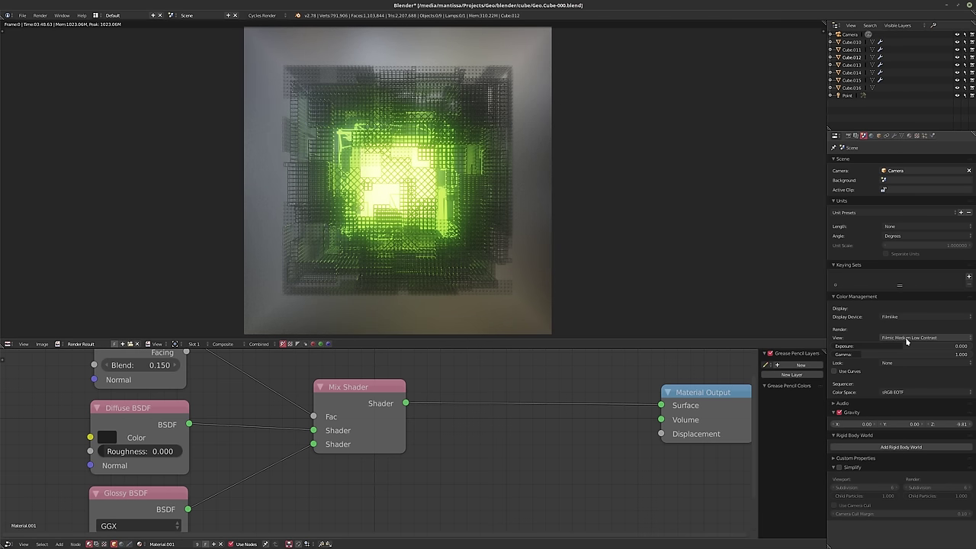
scroll(913, 342, "down", 2, "ctrl")
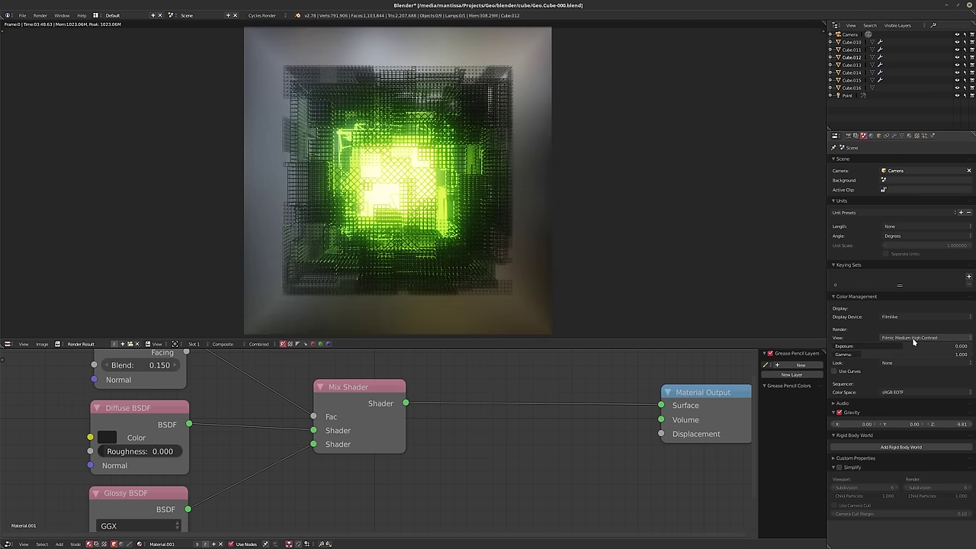
scroll(913, 341, "up", 2, "ctrl")
Switch the node editor to the compositing nodes and move the Render Layers node further left of the Add and Glare nodes
scroll(401, 437, "down", 2)
middle_click_drag(434, 424, 484, 405)
left_click(96, 544)
key("Home")
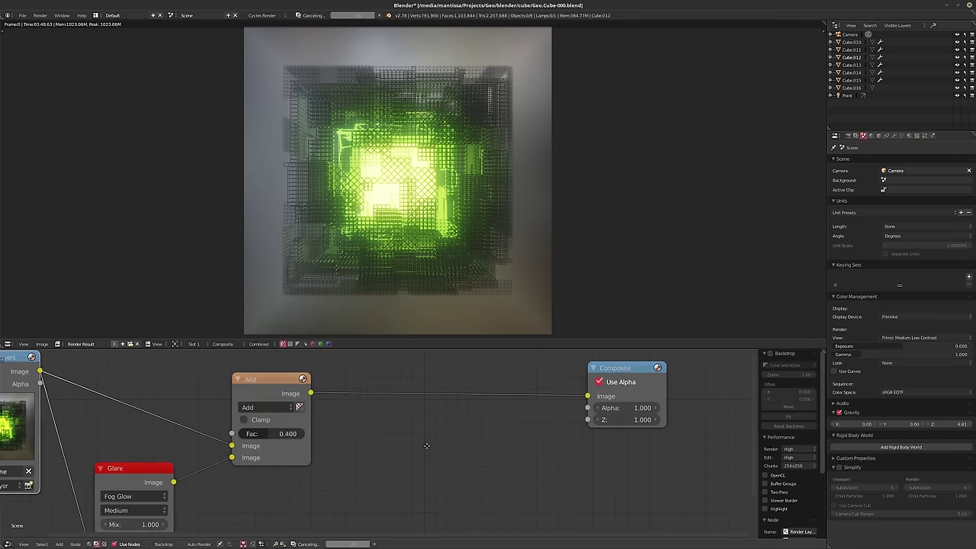
middle_click_drag(358, 437, 400, 448)
left_click_drag(207, 374, 159, 374)
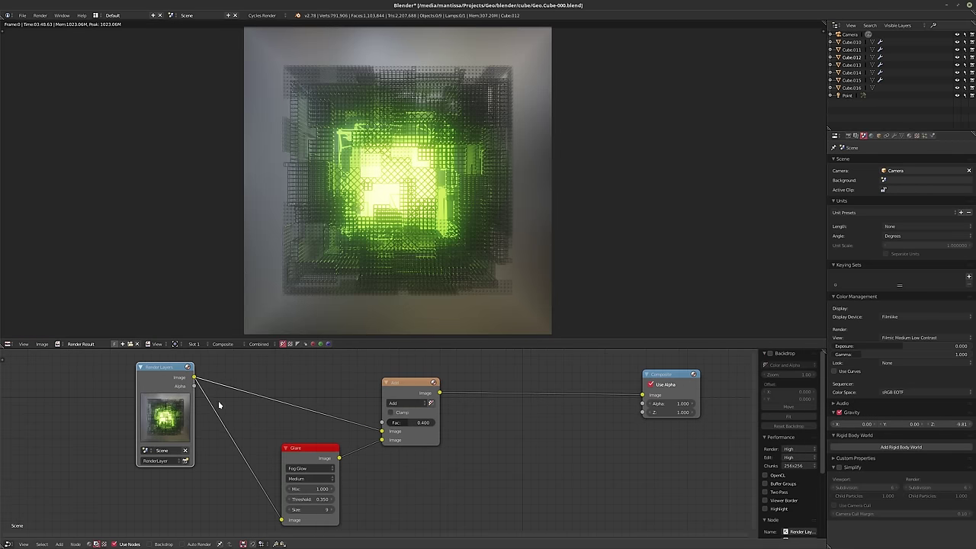
Move the Glare node further left and add a Blur node with Relative enabled below the Add node
left_click_drag(308, 467, 274, 465)
middle_click_drag(404, 463, 317, 468)
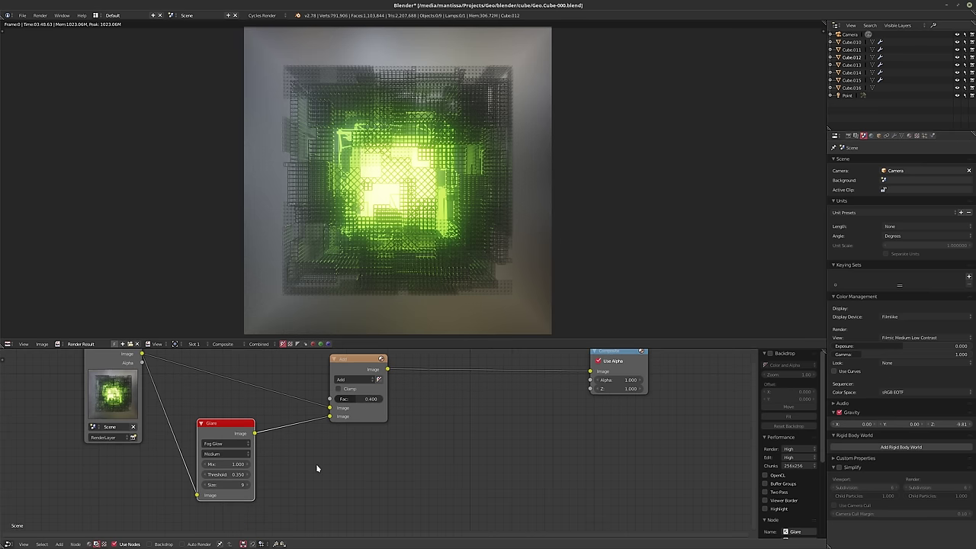
key("shift+a")
mouse_move(312, 501)
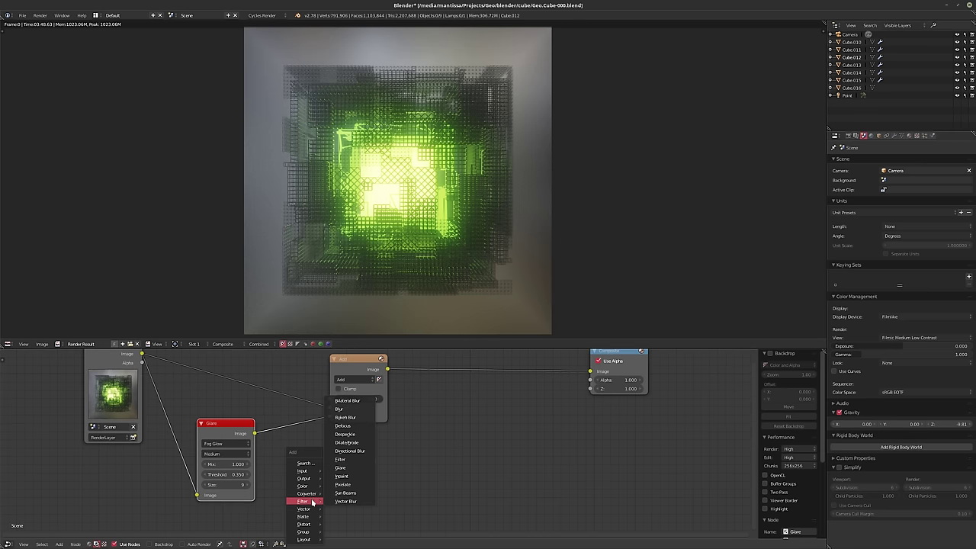
left_click(339, 409)
left_click(319, 440)
middle_click_drag(272, 459, 264, 431)
left_click(343, 478)
Link the Glare output to the Blur node's image input and the Blur output to the Composite node's image input
left_click_drag(247, 405, 319, 536)
mouse_move(411, 477)
middle_mouse_down()
mouse_move(405, 455)
mouse_move(408, 489)
middle_mouse_up()
scroll(408, 490, "up", 2)
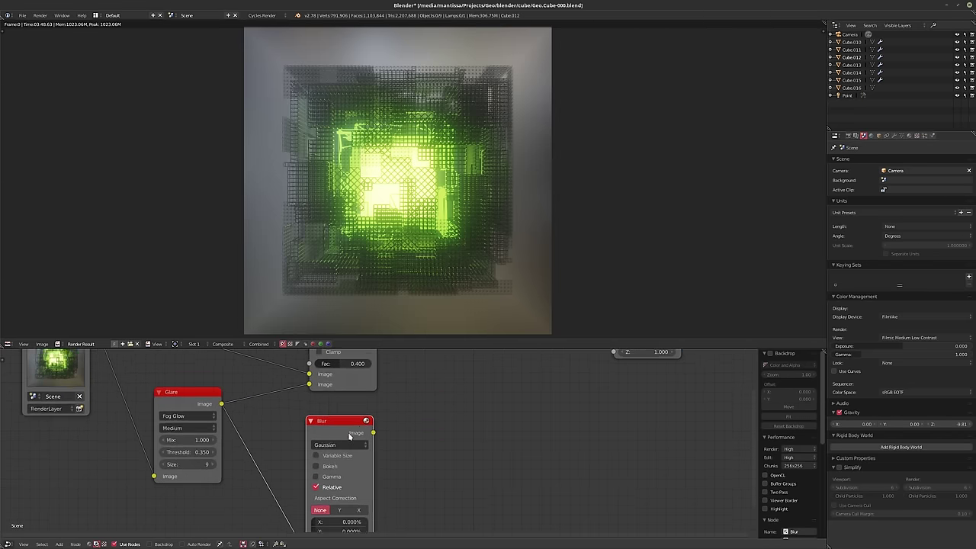
middle_click_drag(341, 432, 327, 470)
left_click_drag(359, 472, 600, 371)
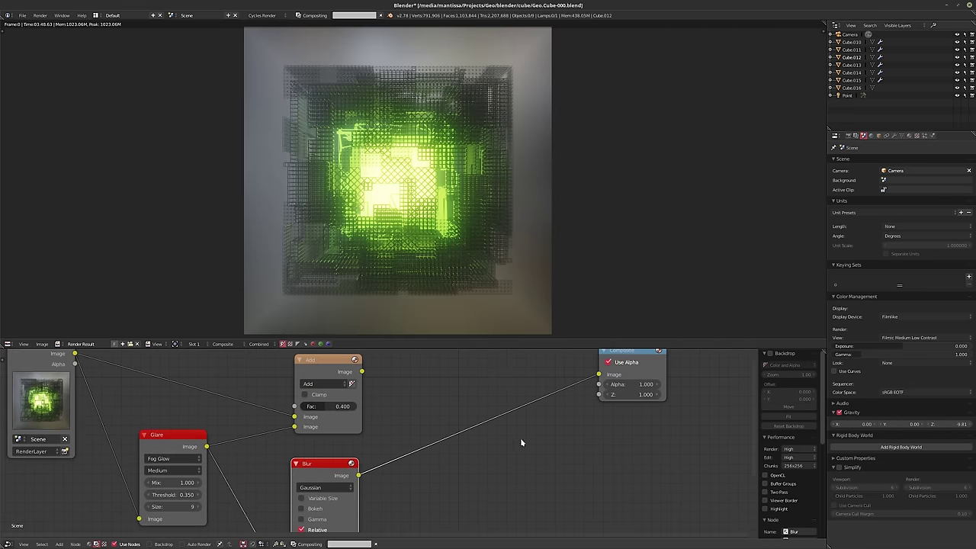
Set the Blur node's relative size to 25% in both X and Y
middle_click_drag(468, 478, 503, 420)
scroll(421, 450, "up", 1)
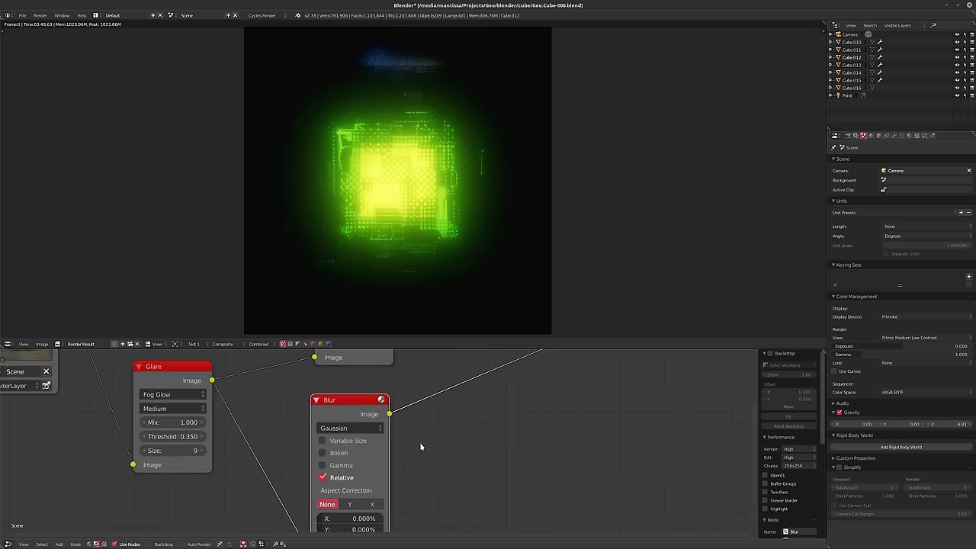
middle_click_drag(421, 455, 432, 431)
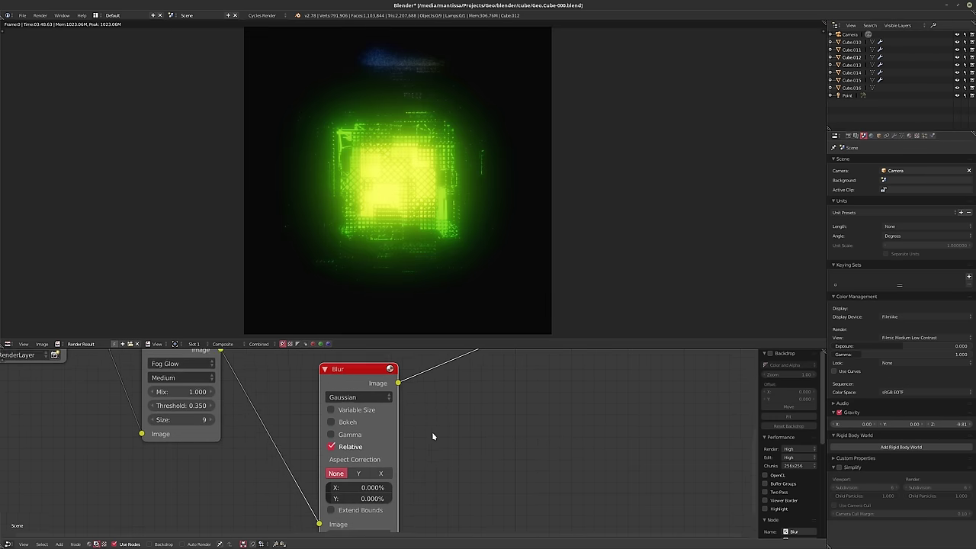
left_click(340, 483)
type("25")
key("Return")
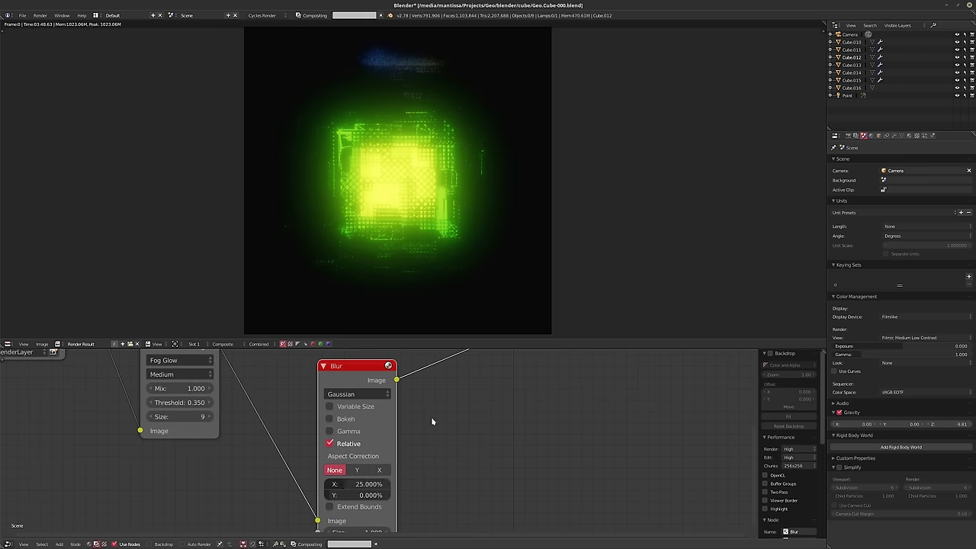
scroll(430, 416, "down", 1)
middle_click_drag(462, 386, 411, 467)
left_click(324, 518)
type("25")
key("Return")
Insert a Mix node before Composite, set it to Add, and feed it the first Add output and the Blur output
scroll(418, 451, "down", 1)
key("shift+a")
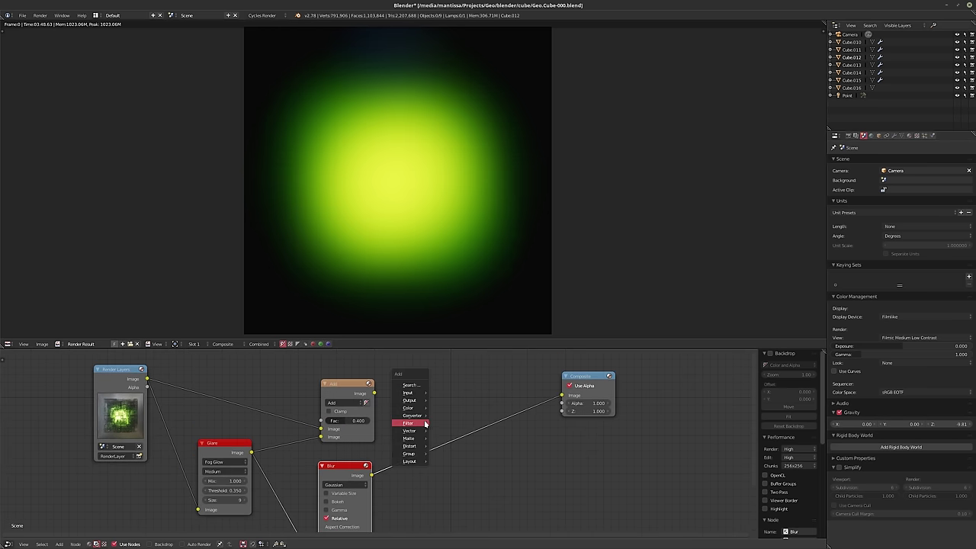
mouse_move(419, 424)
mouse_move(411, 408)
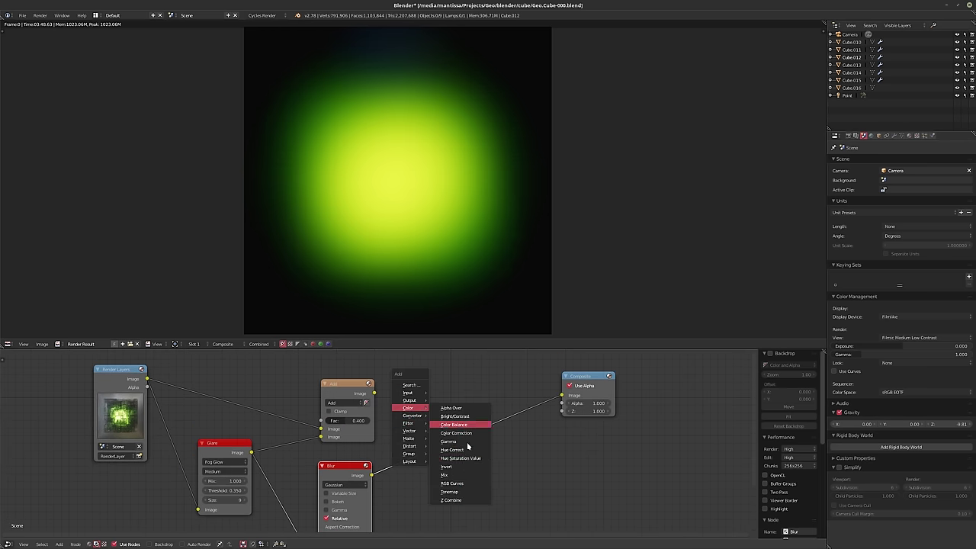
left_click(461, 465)
left_click(409, 376)
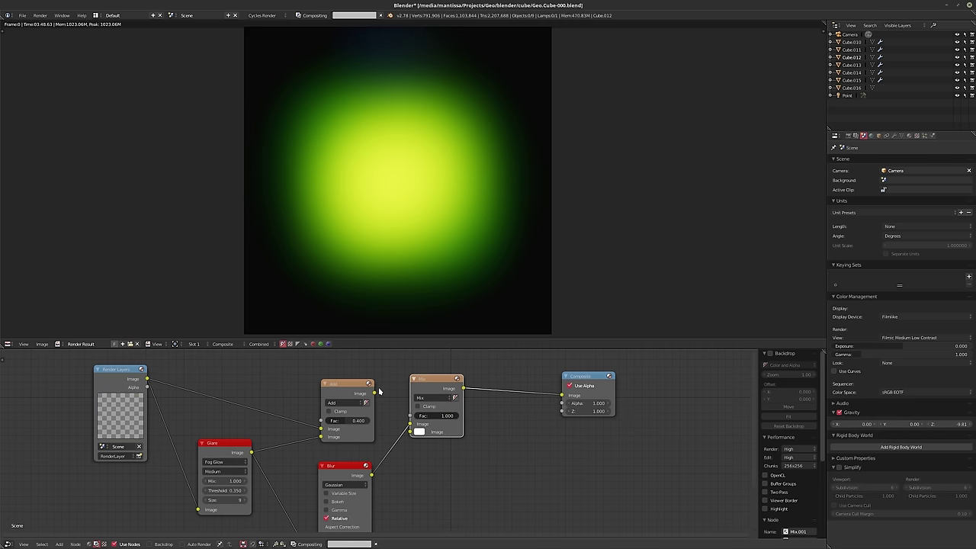
left_click_drag(410, 424, 410, 432)
left_click_drag(374, 393, 410, 424)
left_click(432, 397)
left_click(425, 379)
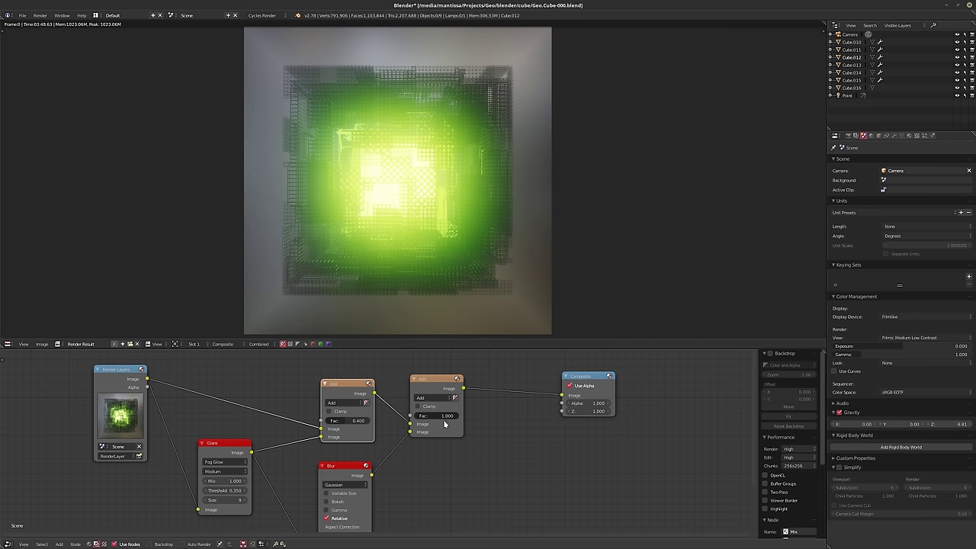
Set the factor of the second Add node to 0.1 to weaken the blurred glow
left_click(442, 417)
type("0.1")
key("Return")
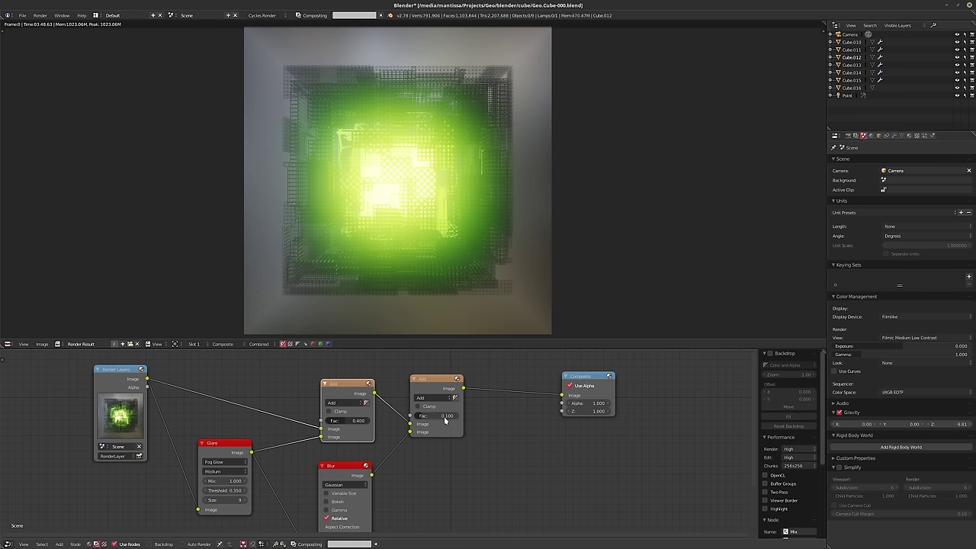
left_click(429, 383)
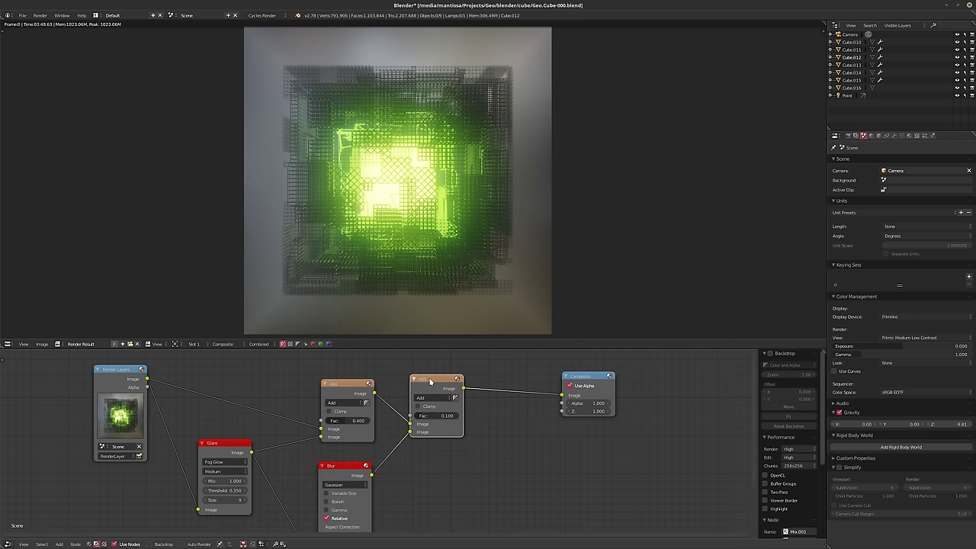
Move the Composite node further right and insert a Gamma node between it and the second Add node
middle_click_drag(480, 433, 468, 445)
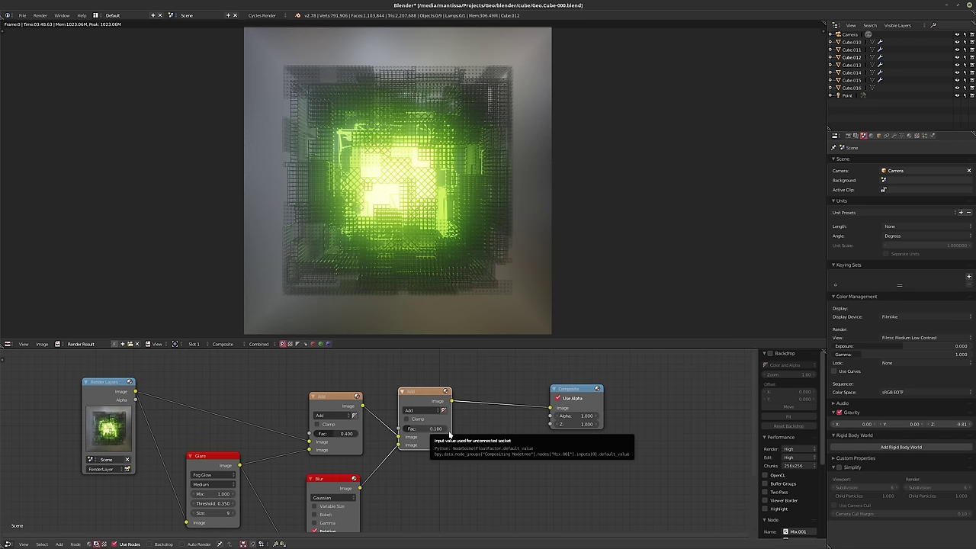
middle_click_drag(472, 437, 443, 441)
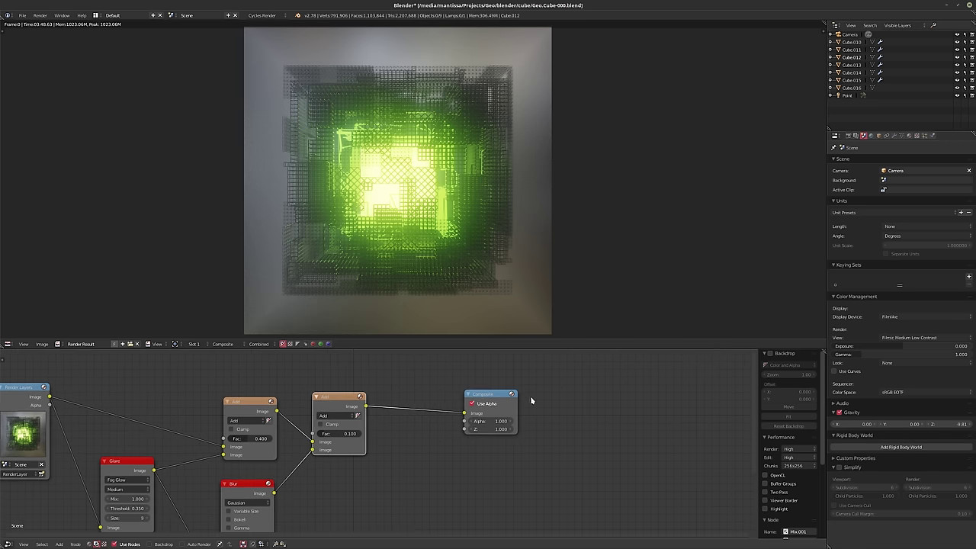
left_click_drag(495, 416, 576, 416)
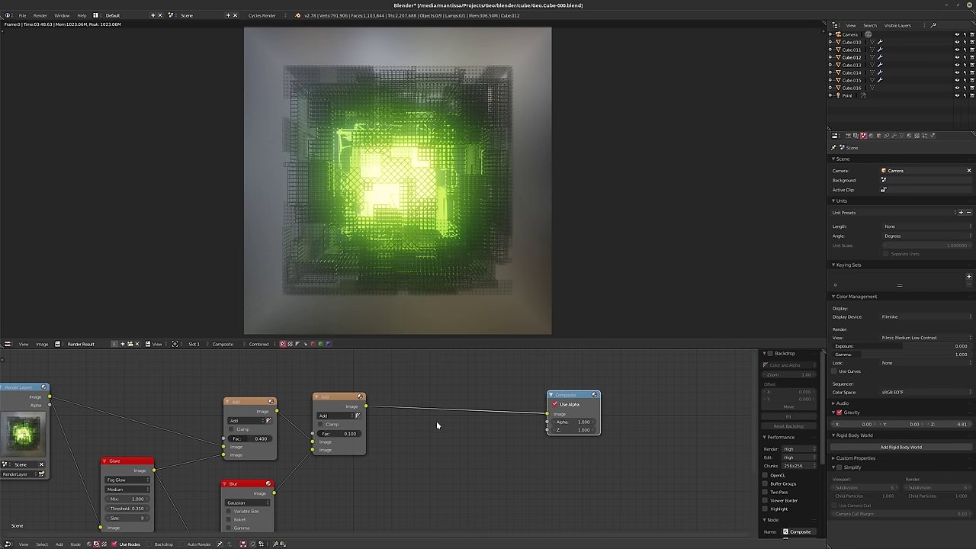
key("shift+a")
mouse_move(452, 436)
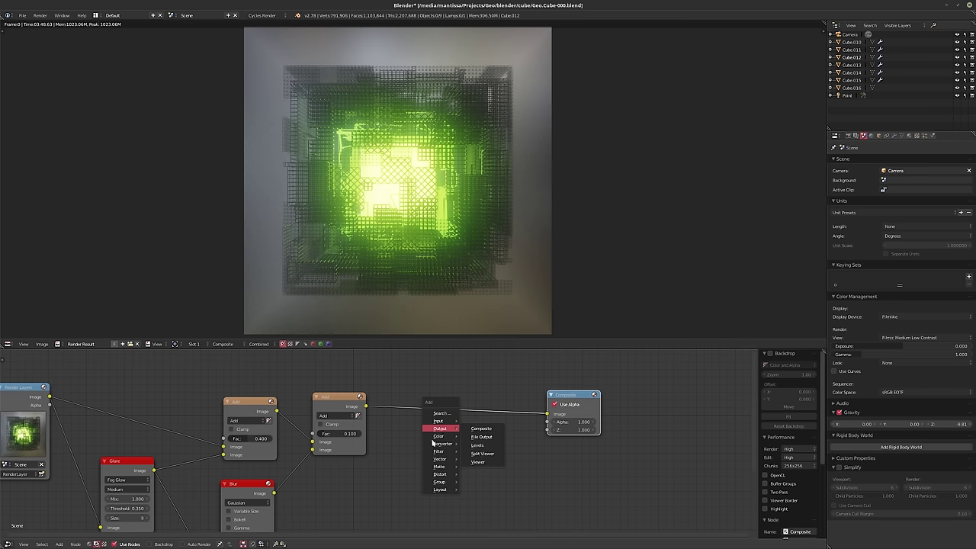
mouse_move(436, 452)
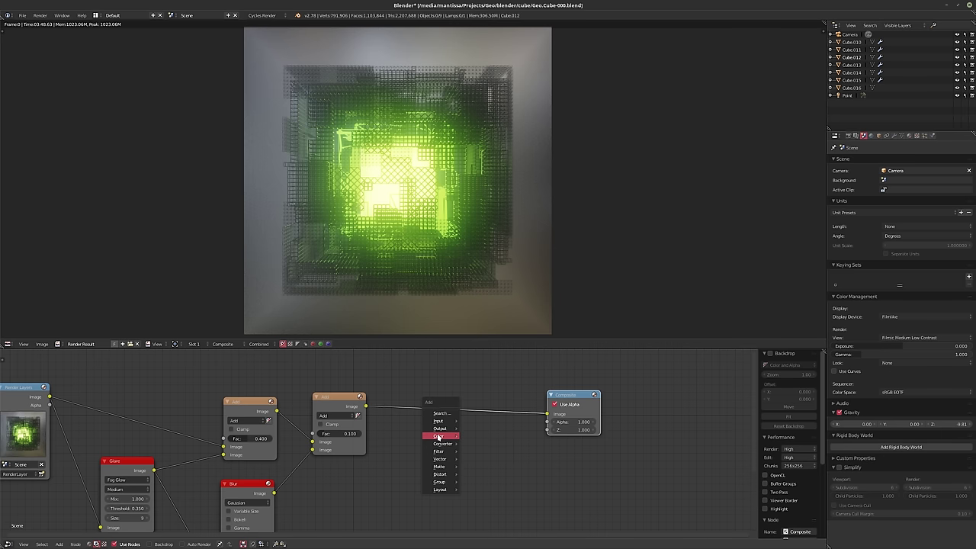
left_click(480, 472)
left_click(376, 386)
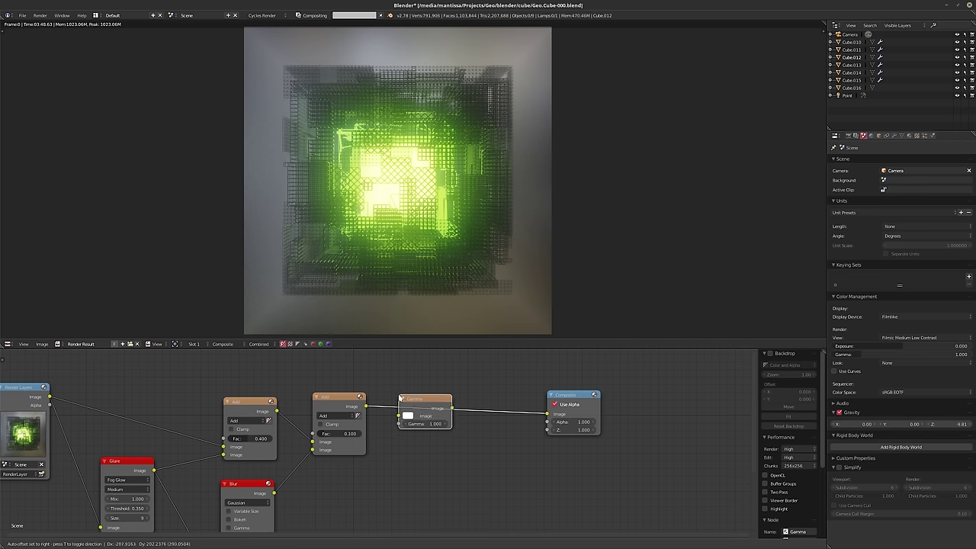
Try gamma values of 0.8 and 1.25 on the Gamma node
left_click(420, 423)
type("0.8")
key("Return")
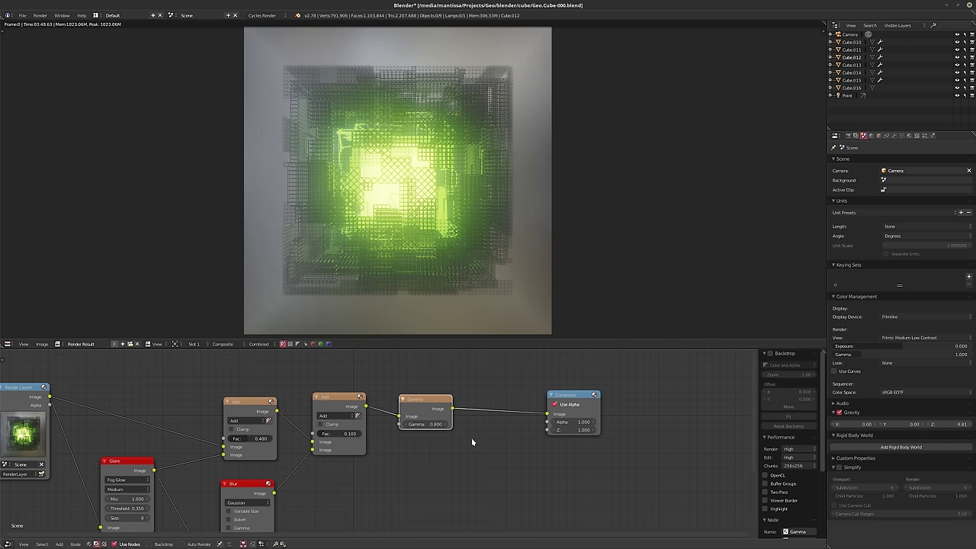
middle_click_drag(454, 432, 419, 437)
left_click(382, 429)
type("1.25")
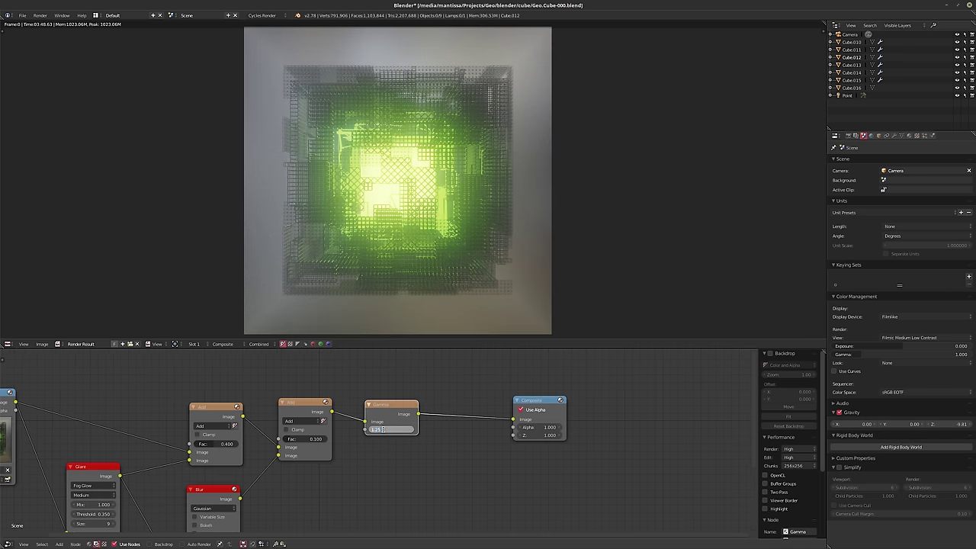
key("Return")
Move the Composite node further from the Gamma node and set the gamma to 1.1
middle_click_drag(445, 436, 387, 445)
scroll(386, 445, "up", 1)
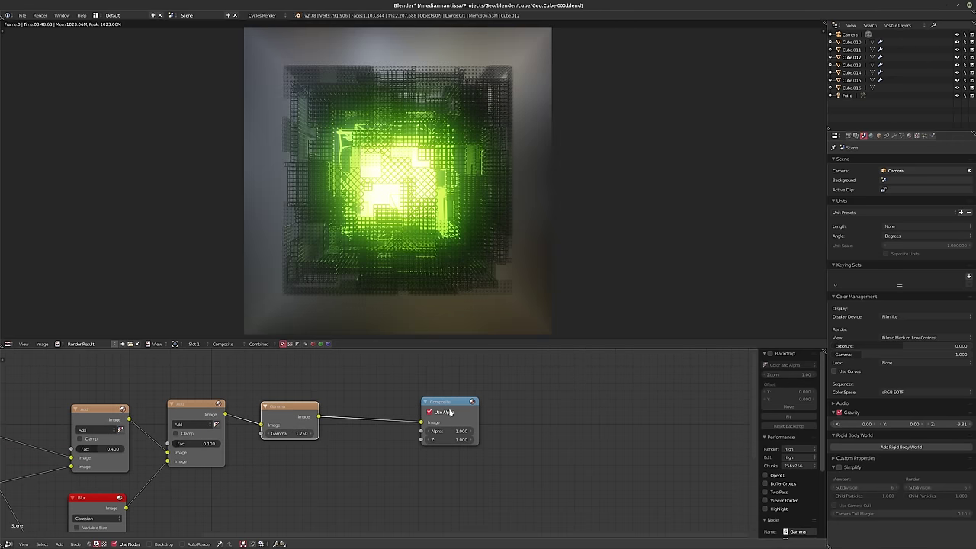
left_click(449, 412)
left_click_drag(442, 401, 544, 398)
left_click(286, 433)
type("1.1")
key("Return")
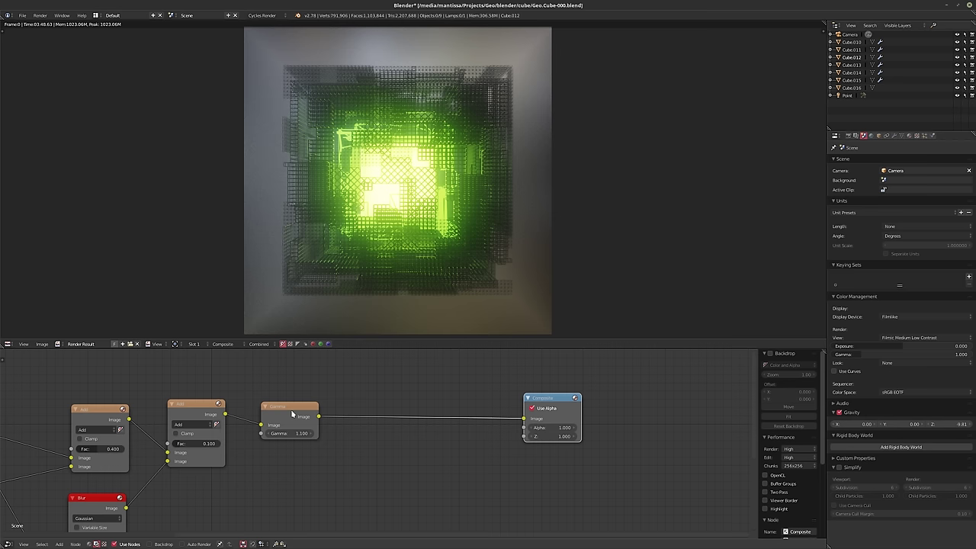
Mute the Gamma node to bypass its correction
left_click(291, 414)
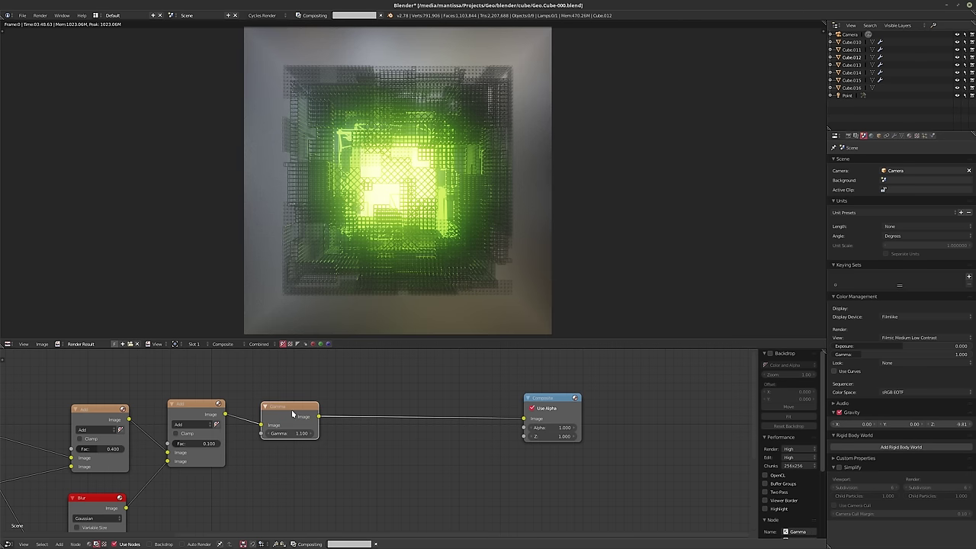
middle_click_drag(286, 435, 304, 413)
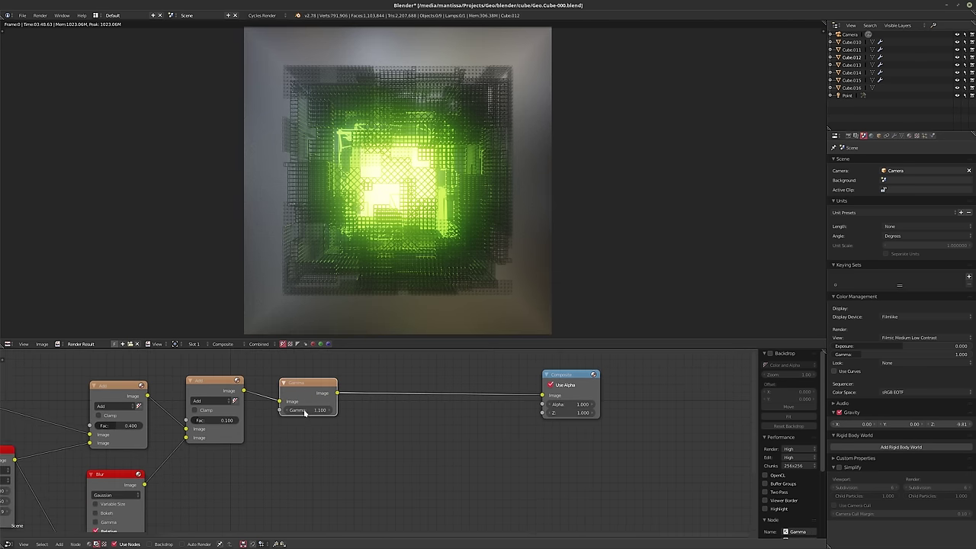
key("m")
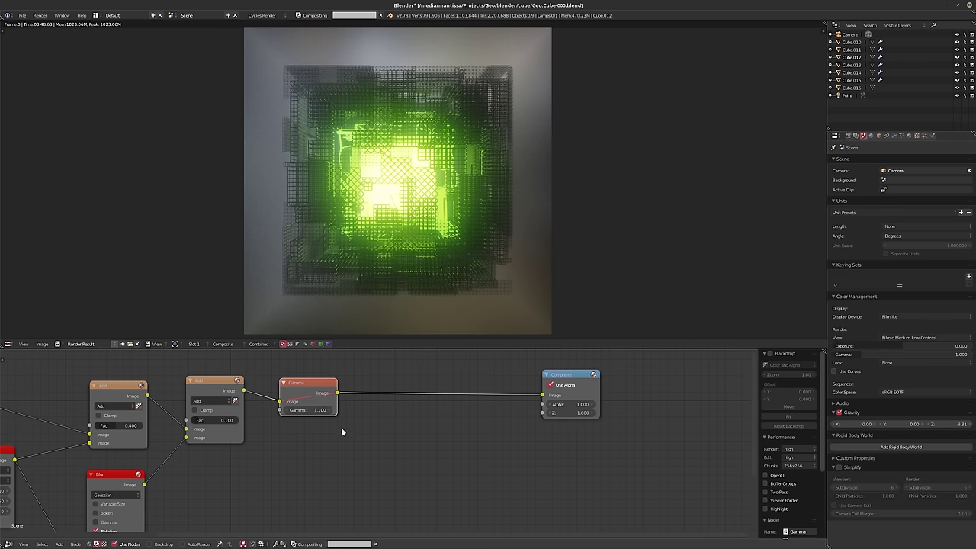
Add an Ellipse Mask node and place it beside the Blur node
key("shift+a")
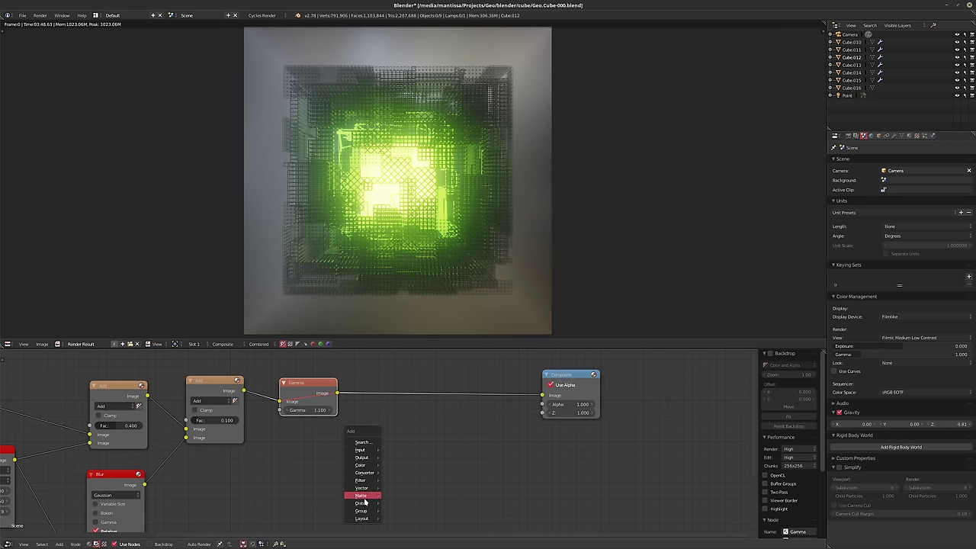
mouse_move(362, 481)
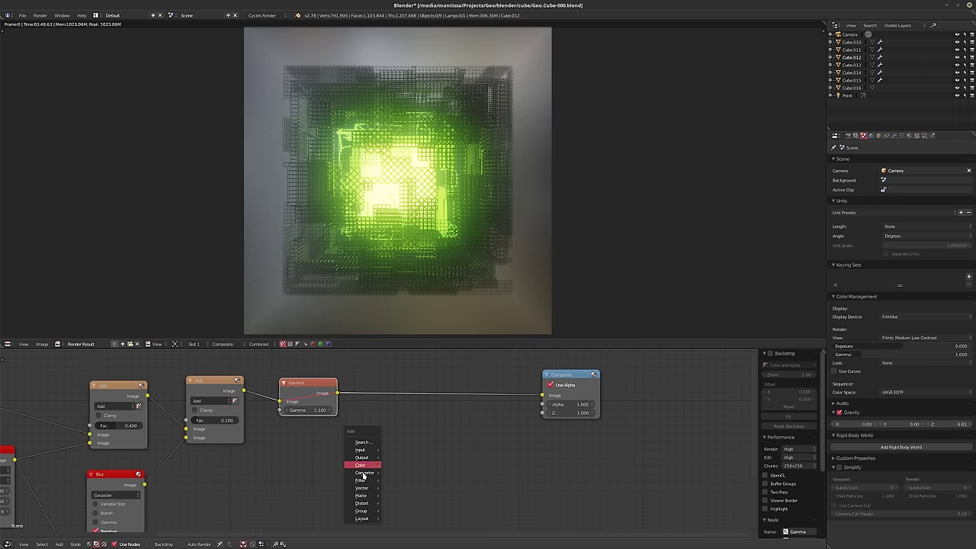
mouse_move(377, 498)
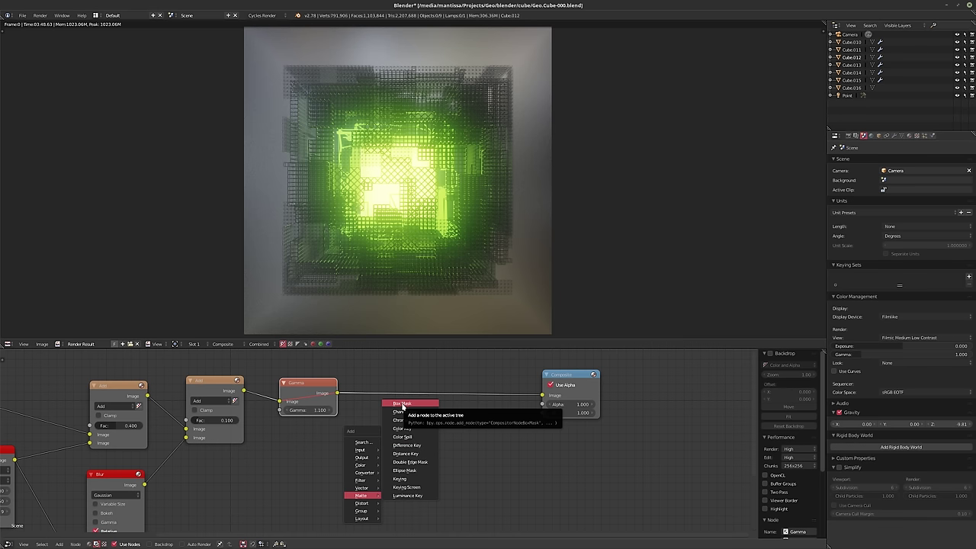
left_click(403, 470)
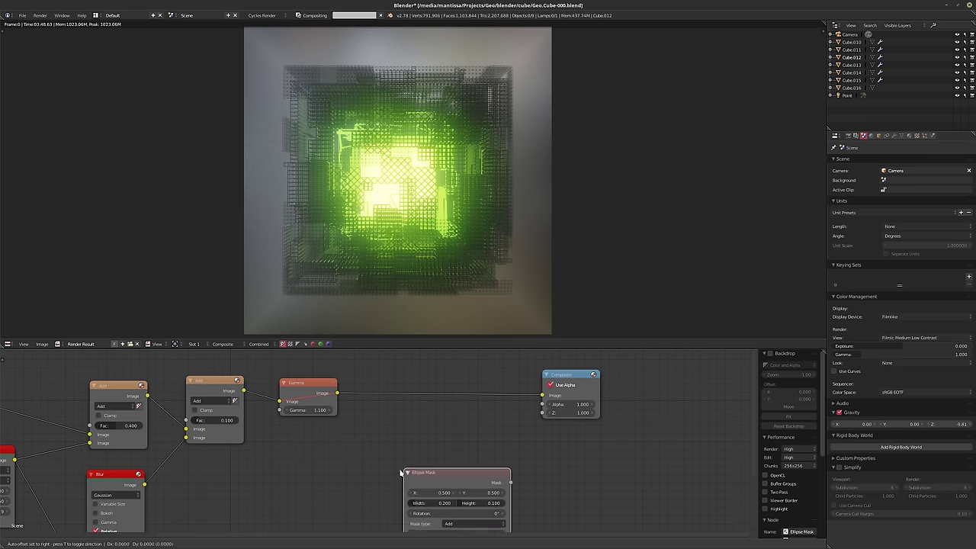
left_click(270, 472)
key("Home")
left_click_drag(377, 420, 339, 430)
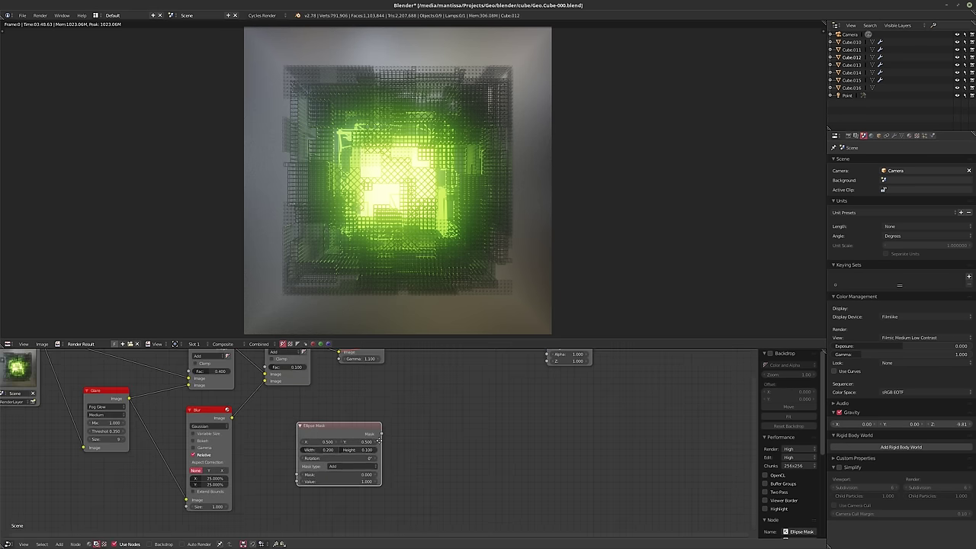
Move the Composite node further right and link the Ellipse Mask output to the Composite node's image input
middle_click_drag(382, 432, 342, 467)
left_click_drag(543, 369, 688, 386)
middle_click_drag(476, 445, 500, 424)
scroll(266, 460, "up", 2)
left_click_drag(336, 432, 299, 428)
scroll(382, 454, "up", 2)
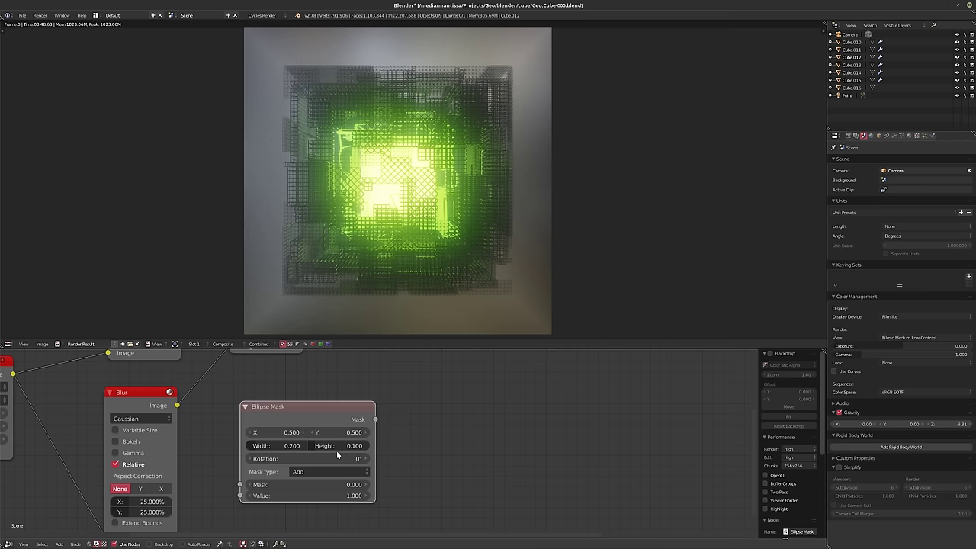
scroll(321, 409, "up", 2)
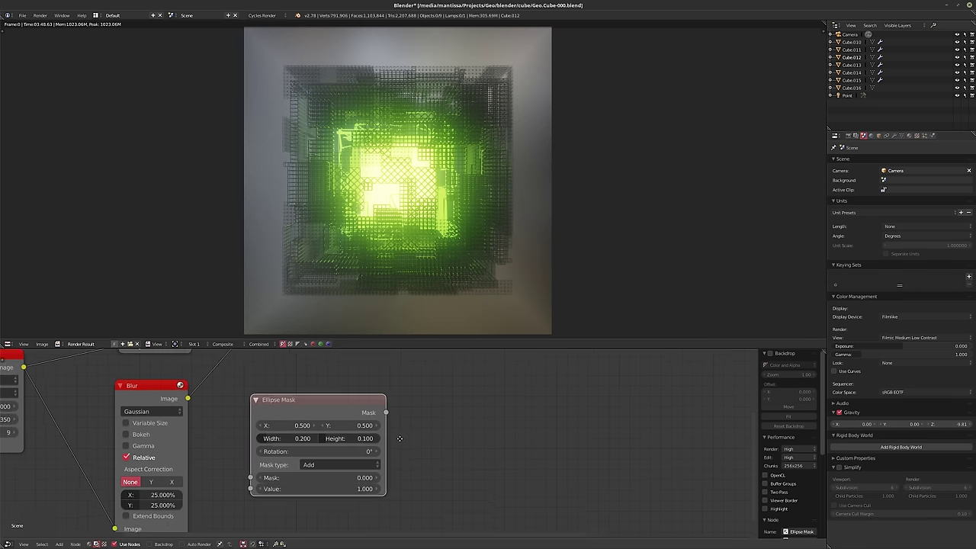
scroll(320, 409, "down", 4)
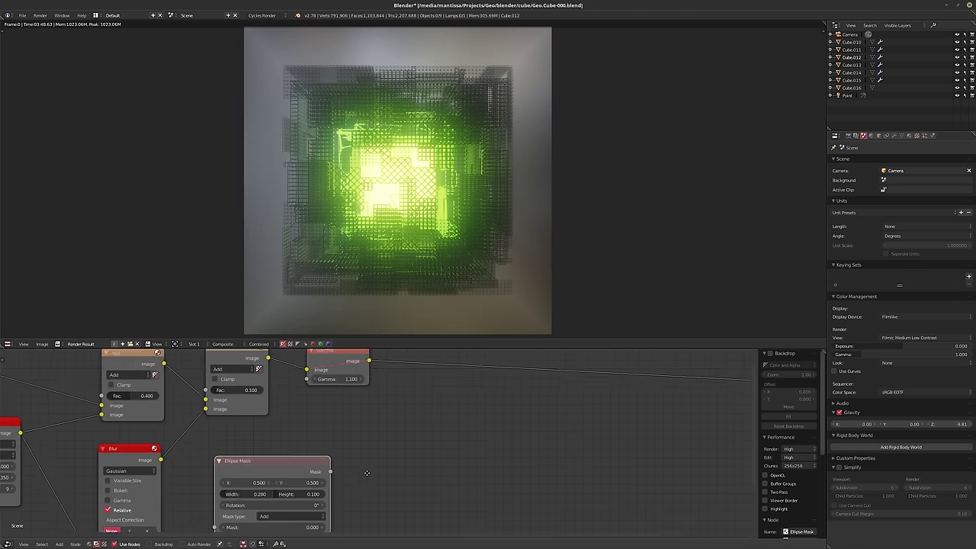
left_click_drag(306, 471, 642, 405)
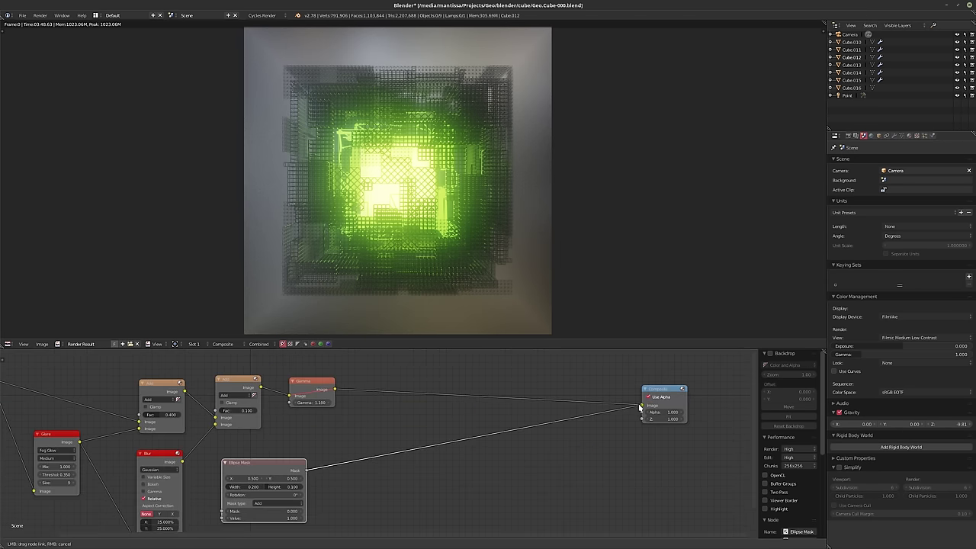
Set both the width and height of the Ellipse Mask node to 0.75
scroll(465, 449, "up", 1)
scroll(362, 456, "up", 1)
left_click(301, 464)
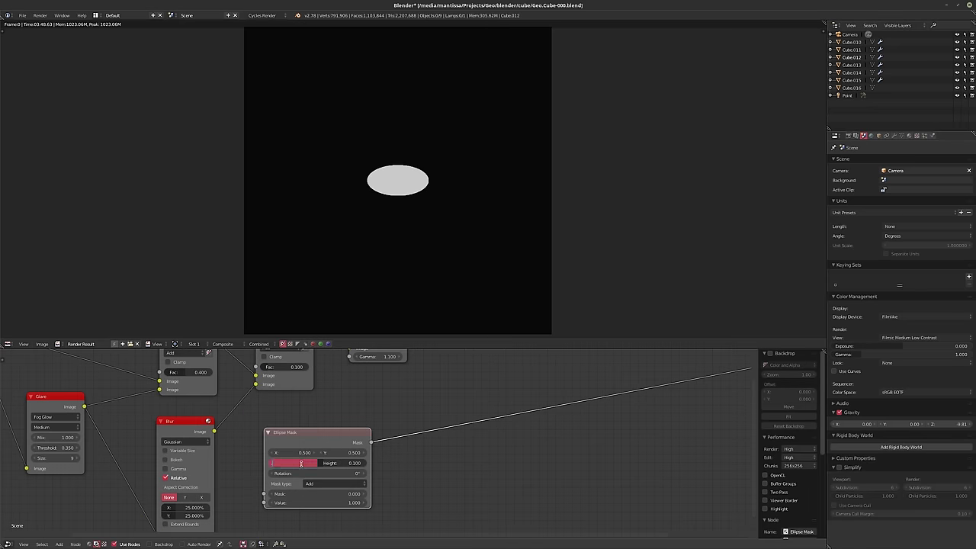
type("0.75")
key("Return")
key("Return")
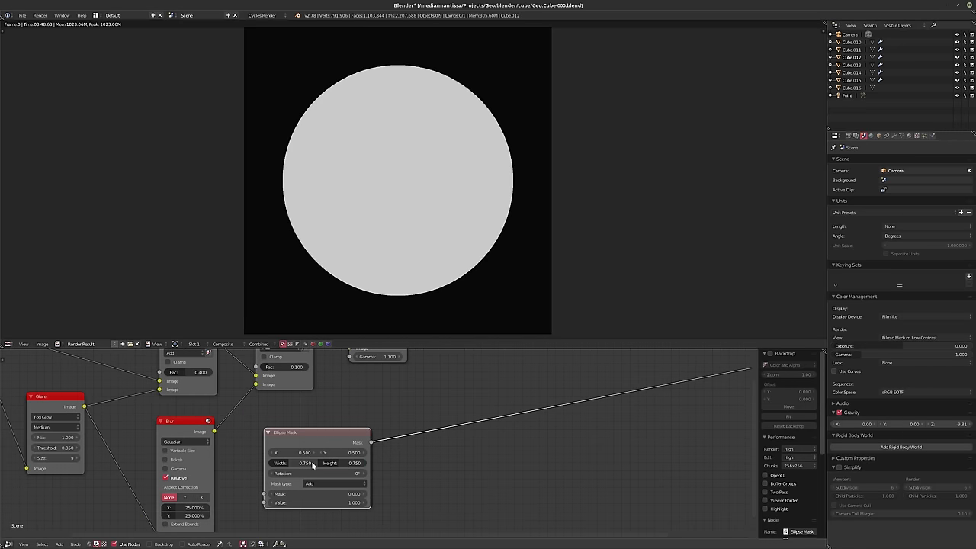
Add a Blur node on the link between the Ellipse Mask and Composite nodes
key("shift+a")
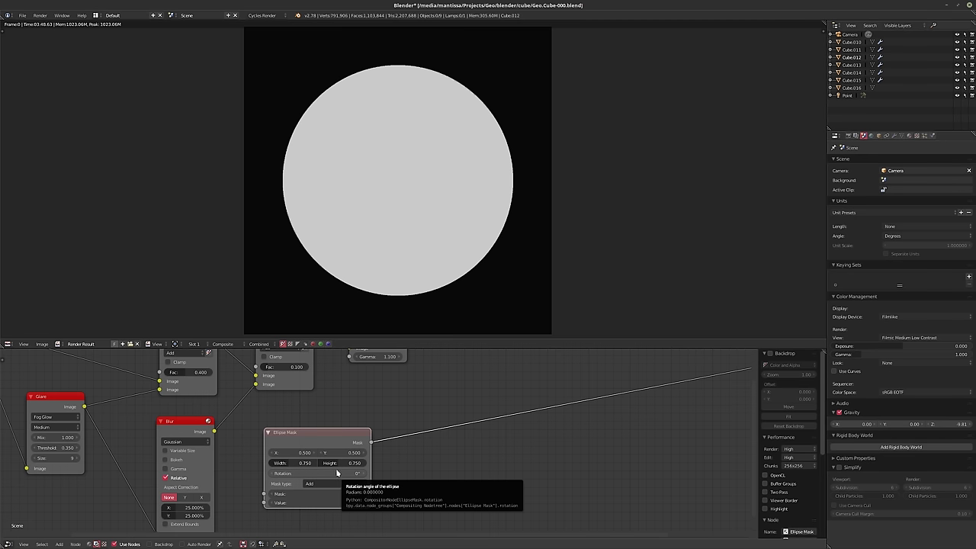
middle_click_drag(397, 481, 364, 482)
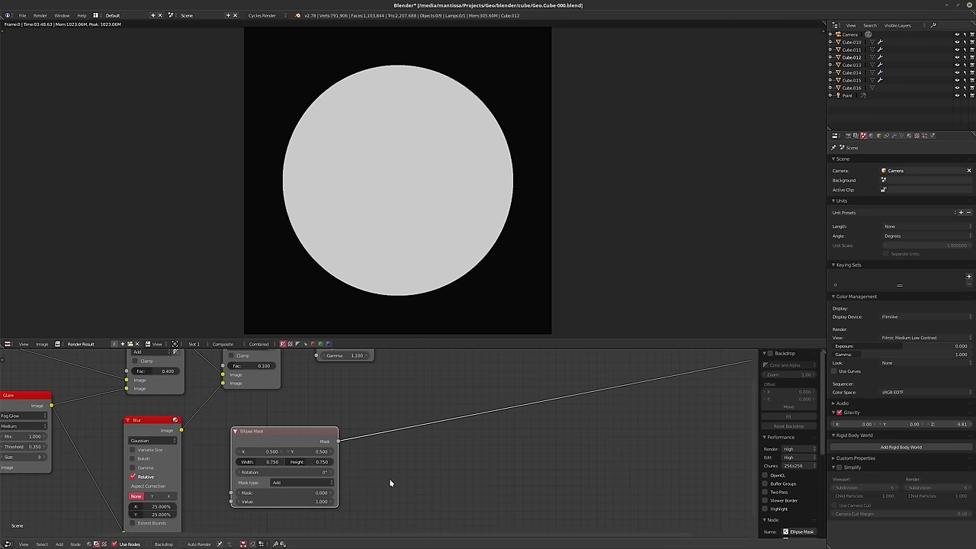
left_click_drag(284, 502, 328, 502)
middle_click_drag(398, 459, 335, 466)
key("shift+a")
mouse_move(322, 465)
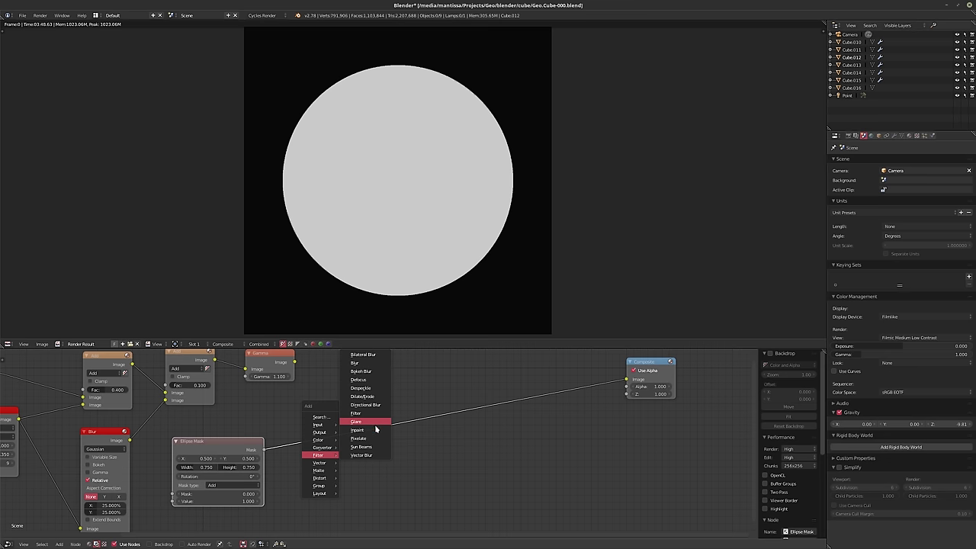
left_click(357, 362)
left_click(312, 409)
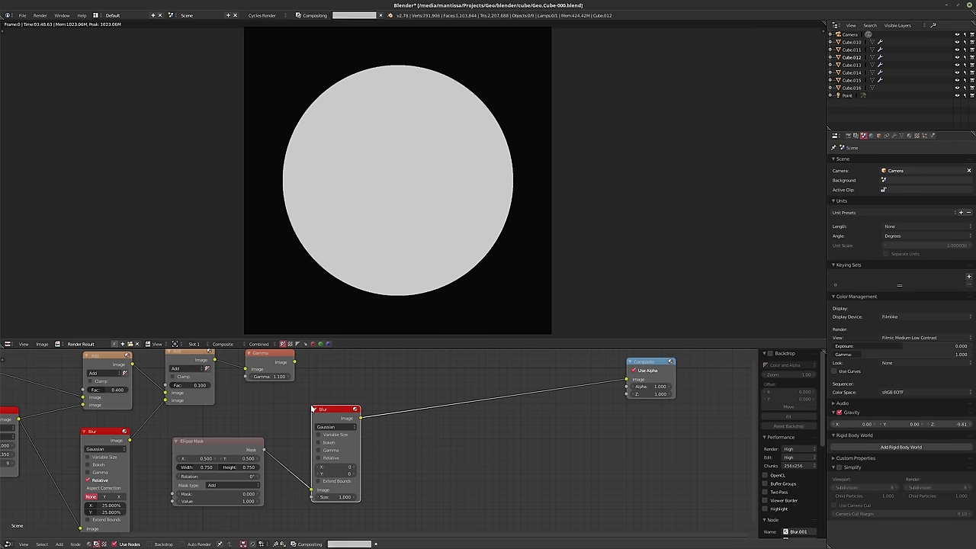
Make the mask's Blur node relative and set its X and Y blur to 50%
middle_click_drag(378, 455, 391, 459)
left_click(335, 461)
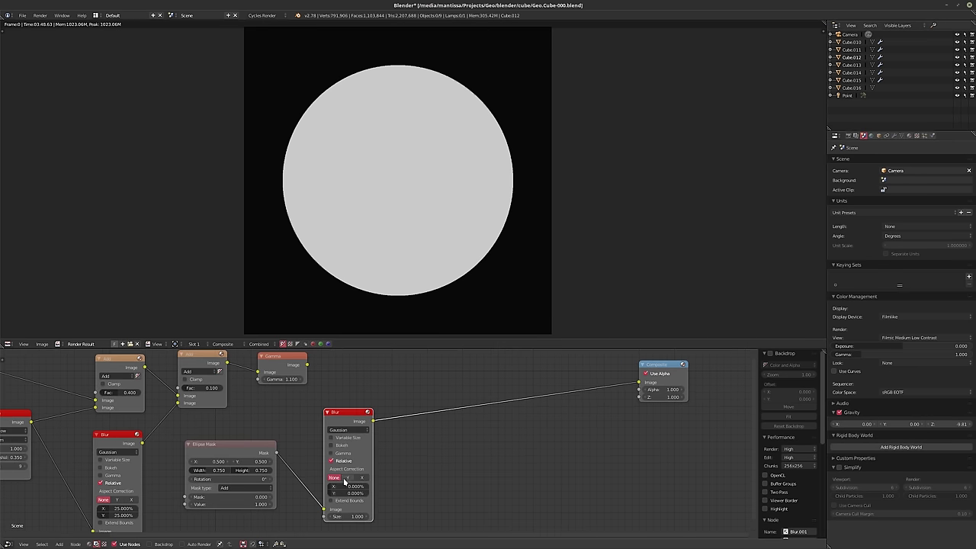
left_click(343, 486)
type("50")
key("Tab")
type("50")
key("Return")
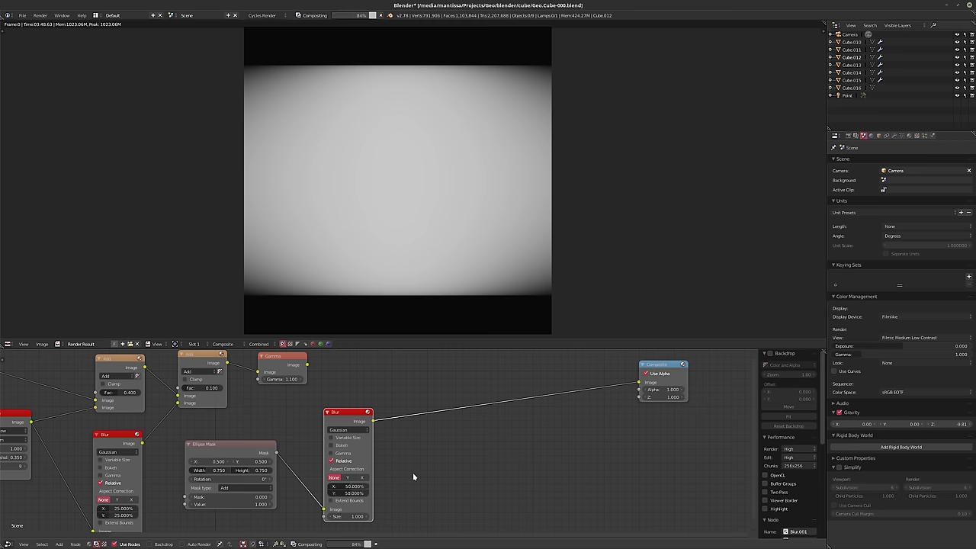
Add a Mix node on the link between the mask's Blur node and the Composite node
middle_click_drag(420, 465, 440, 454)
middle_click_drag(500, 448, 464, 473)
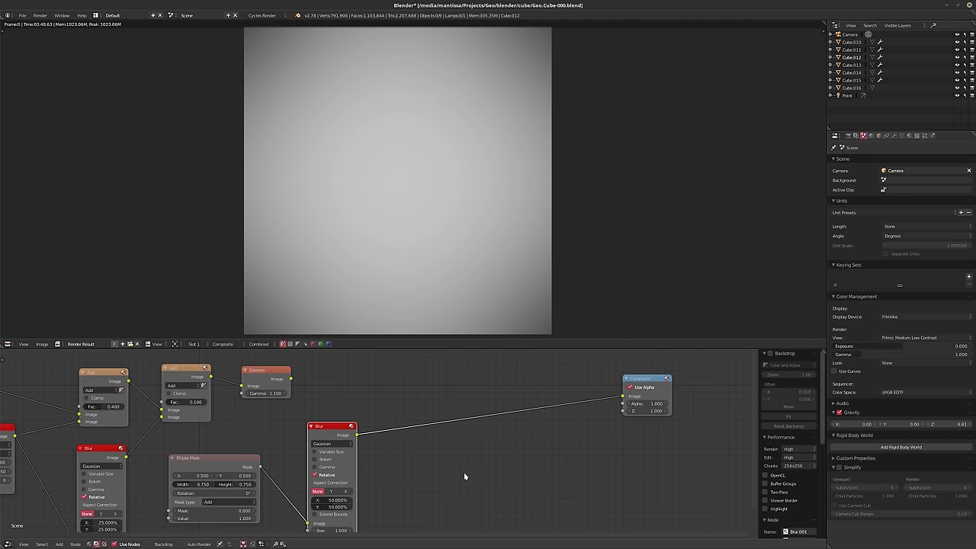
key("shift+a")
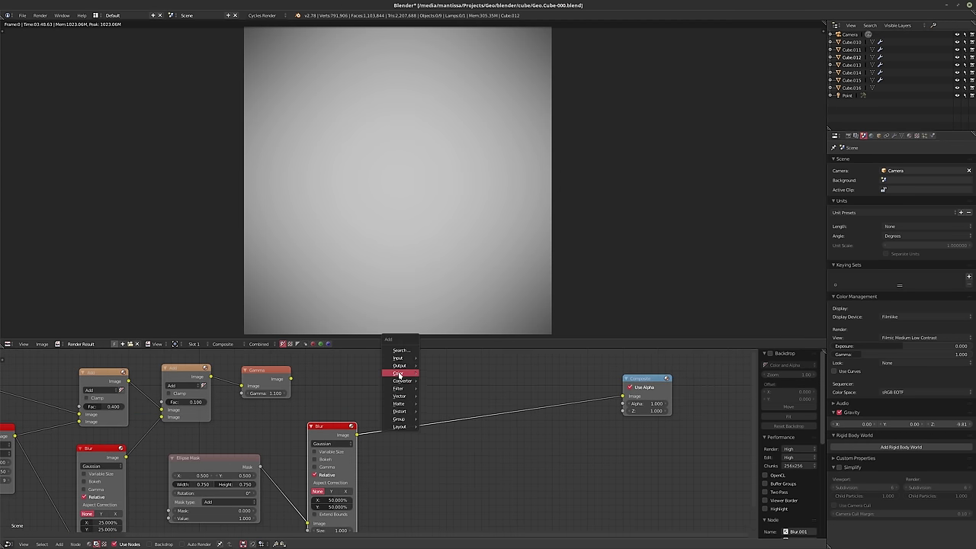
mouse_move(397, 373)
left_click(438, 441)
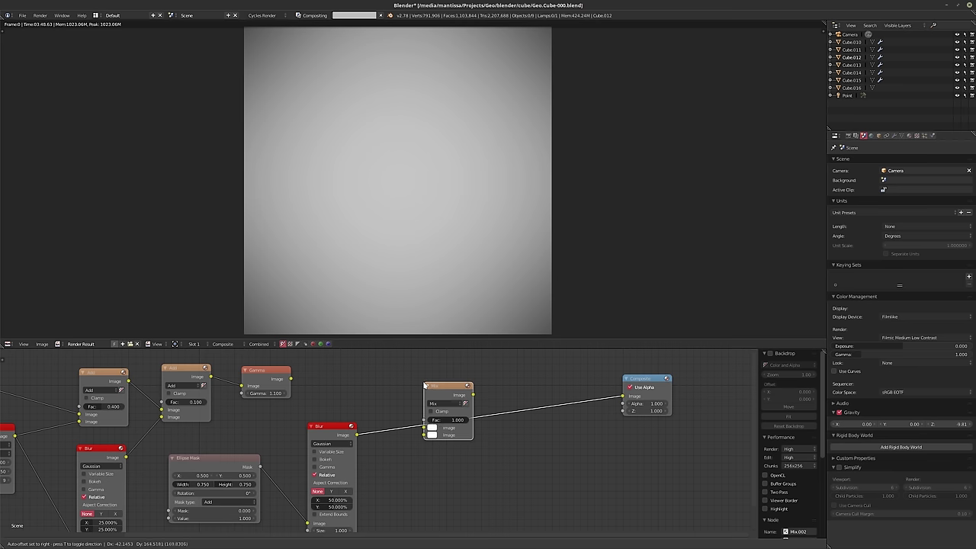
left_click(431, 429)
Change the Mix node's blend type to Multiply and link the Gamma output to its first image input
left_click(444, 403)
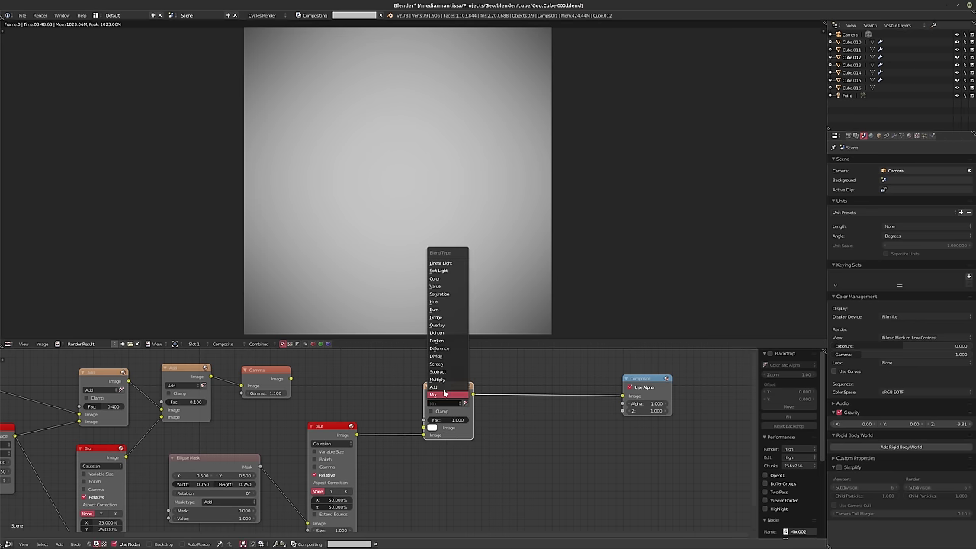
left_click(446, 379)
left_click_drag(292, 380, 425, 427)
Lower the Multiply node's factor to 0.564 and toggle its muting to compare the vignette
middle_click_drag(523, 432, 492, 429)
scroll(491, 423, "up", 2)
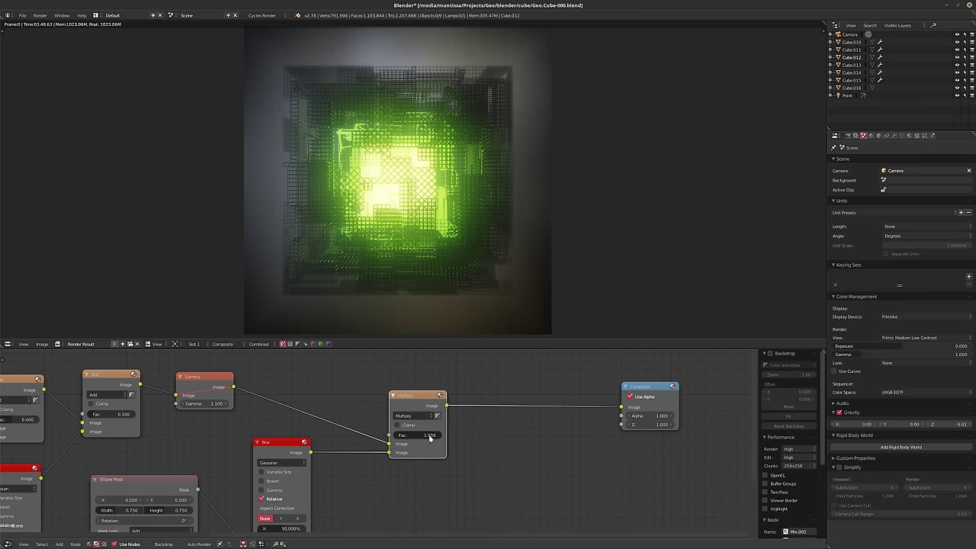
mouse_move(426, 436)
left_mouse_down()
mouse_move(388, 437)
mouse_move(422, 436)
left_mouse_up()
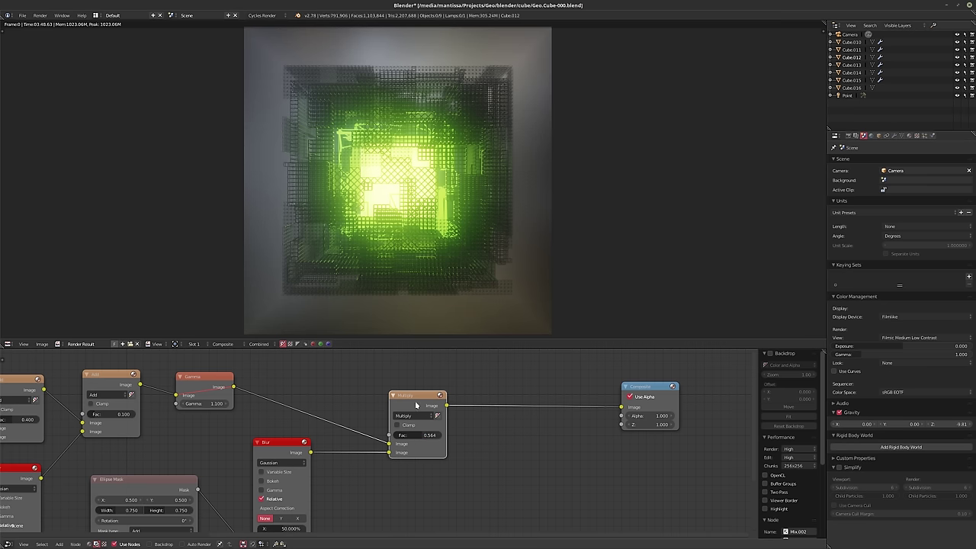
key("m")
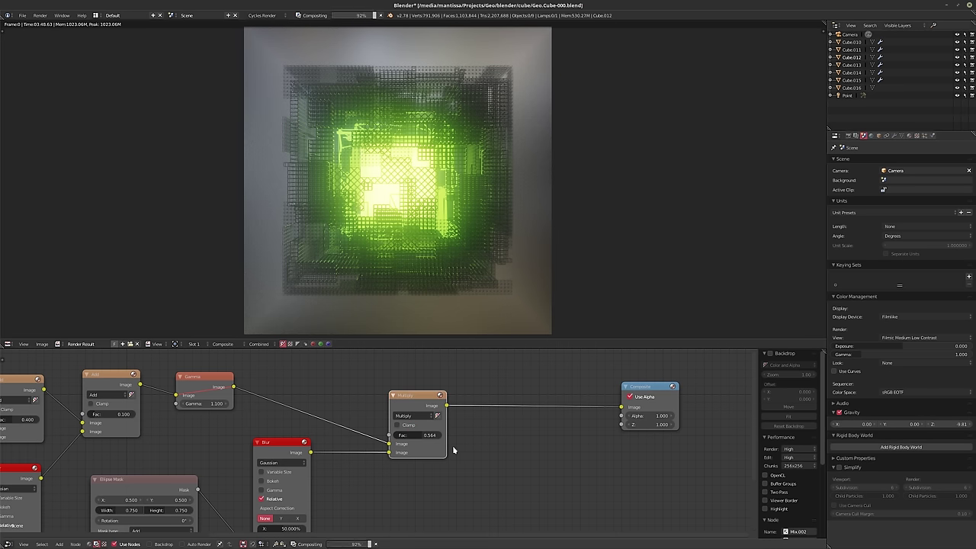
Set the Multiply node's factor to 0.1
middle_click_drag(409, 454, 421, 439)
left_click(428, 419)
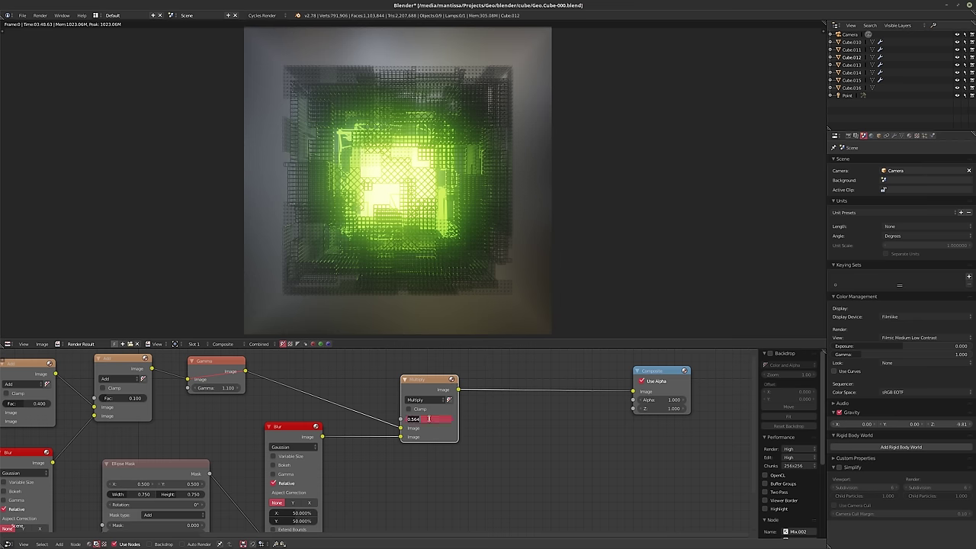
type("0.1")
key("Return")
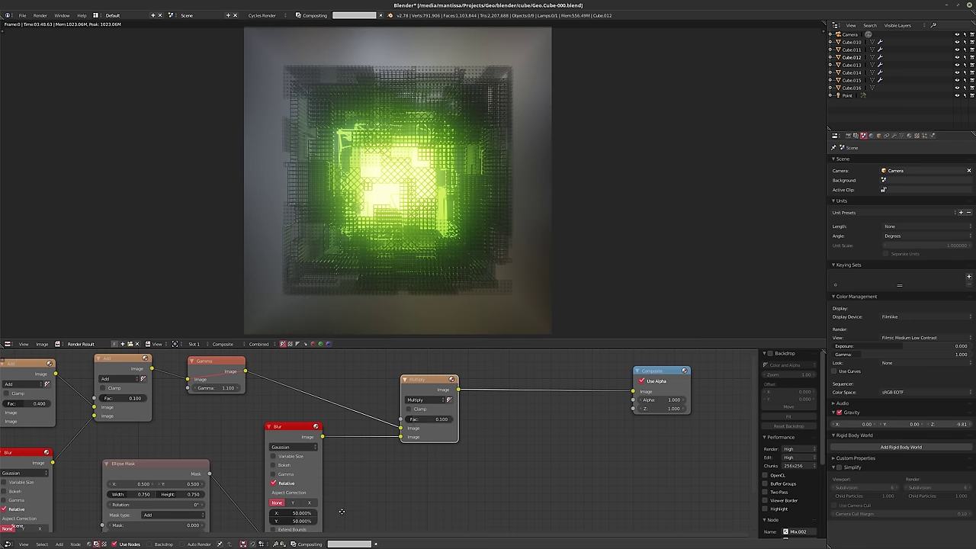
Set the X and Y blur of the mask's Blur node to 25%
middle_click_drag(340, 520, 333, 460)
left_click(317, 454)
type("25")
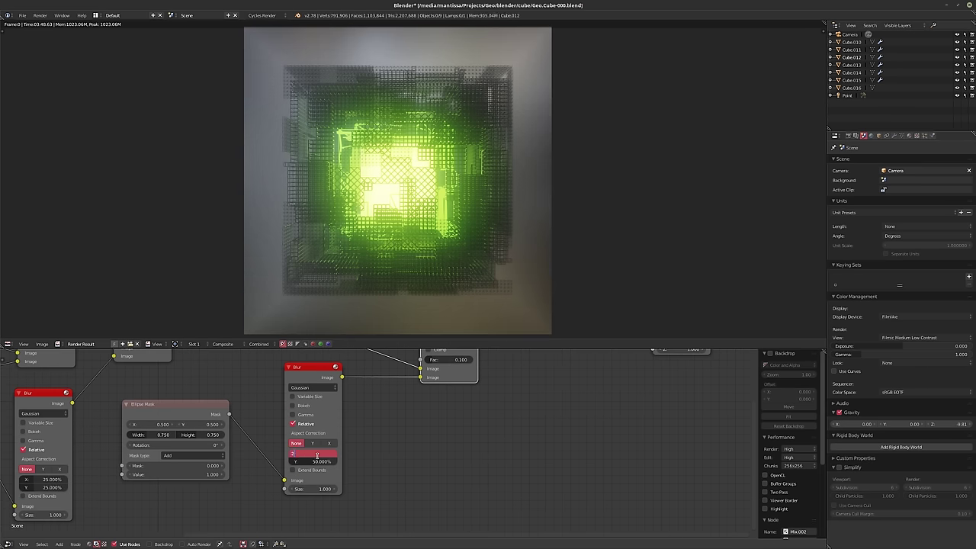
key("Tab")
type("2")
Set the Multiply node's factor to 0.2
middle_click_drag(423, 438, 407, 482)
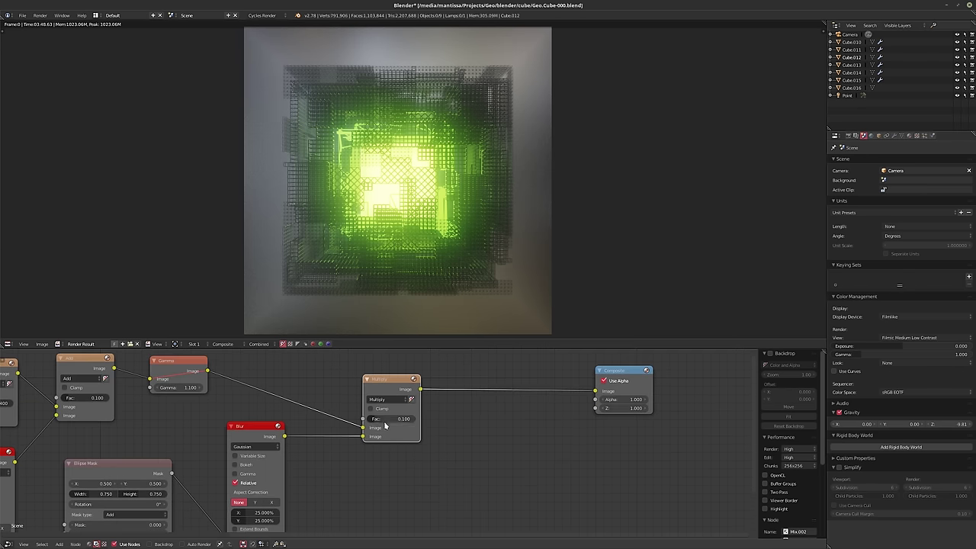
left_click(374, 419)
type("0.2")
key("Return")
Enlarge the Ellipse Mask by setting its width and height to 1
middle_click_drag(271, 514, 290, 493)
middle_click_drag(164, 462, 229, 444)
left_click(176, 456)
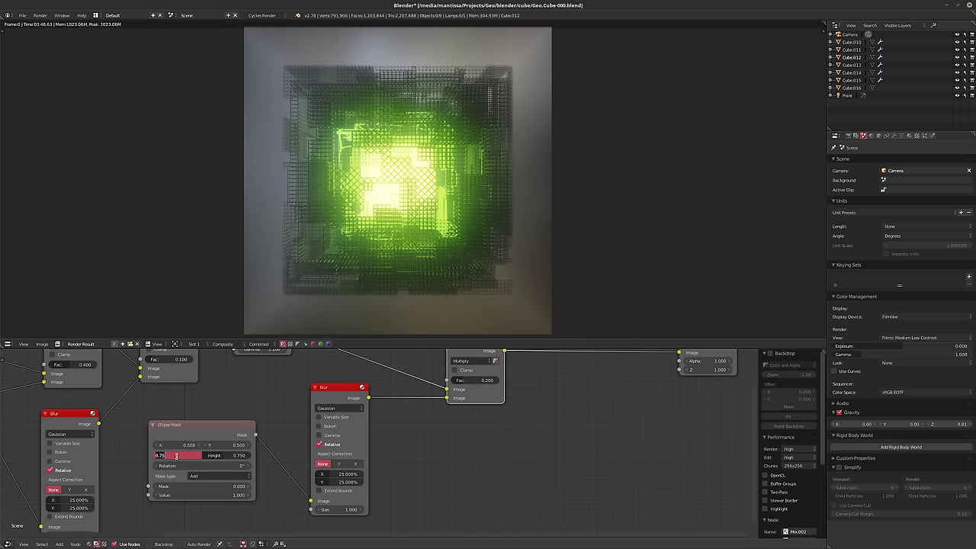
type("1")
key("Tab")
type("1")
key("Return")
Set the Multiply node's factor to 0.5
middle_click_drag(500, 427, 486, 446)
left_click(465, 400)
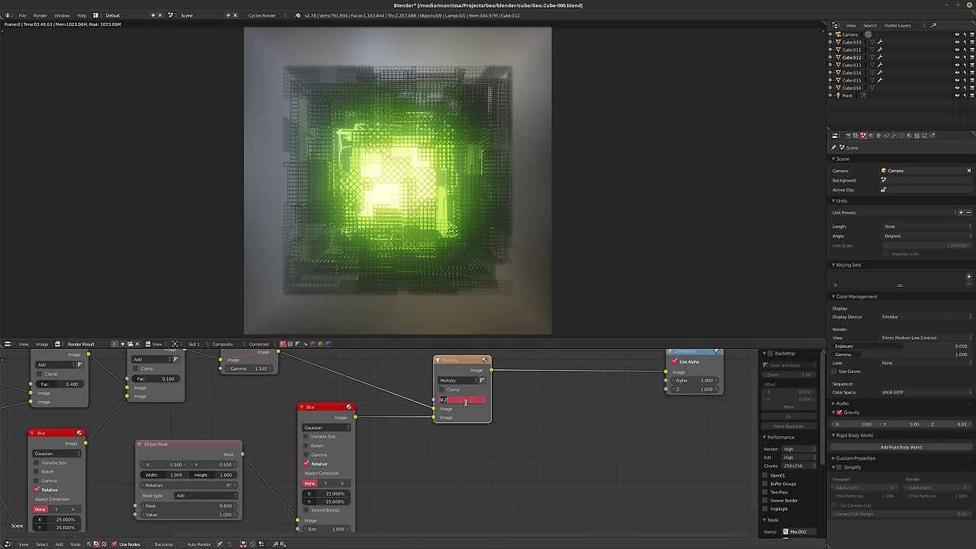
type("0.5")
key("Return")
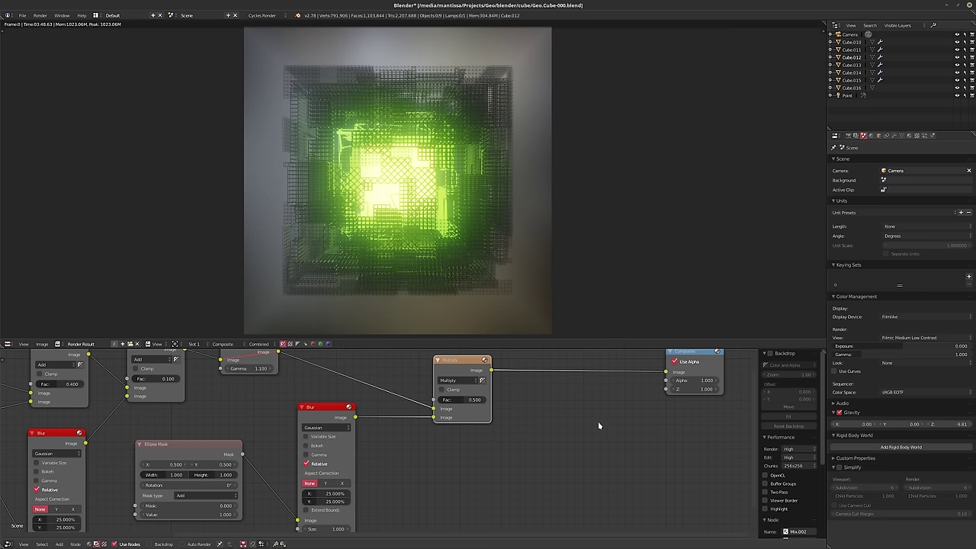
Set the blur of the Blur node fed by the Ellipse Mask back to 50% in X and Y
middle_click_drag(597, 421, 607, 400)
left_click(332, 472)
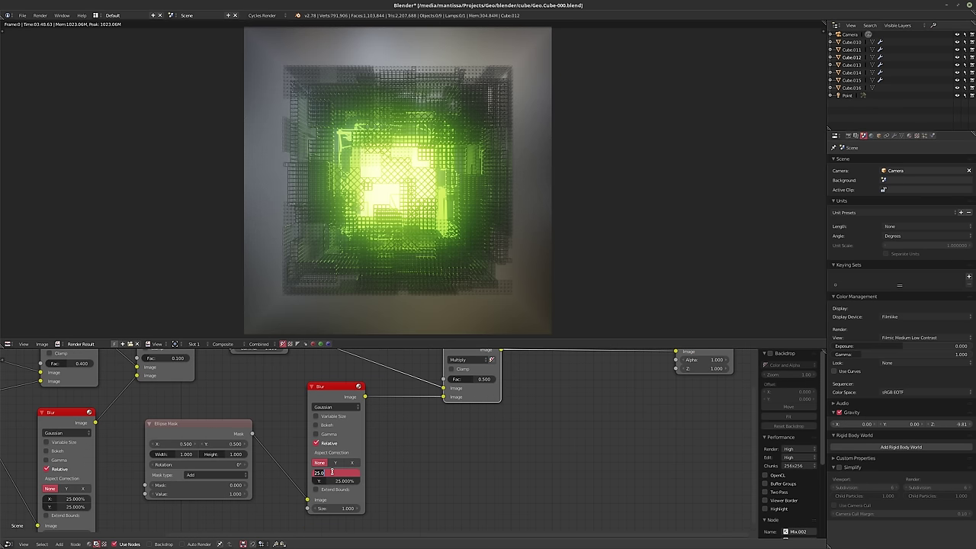
type("50")
key("Tab")
type("50")
key("Return")
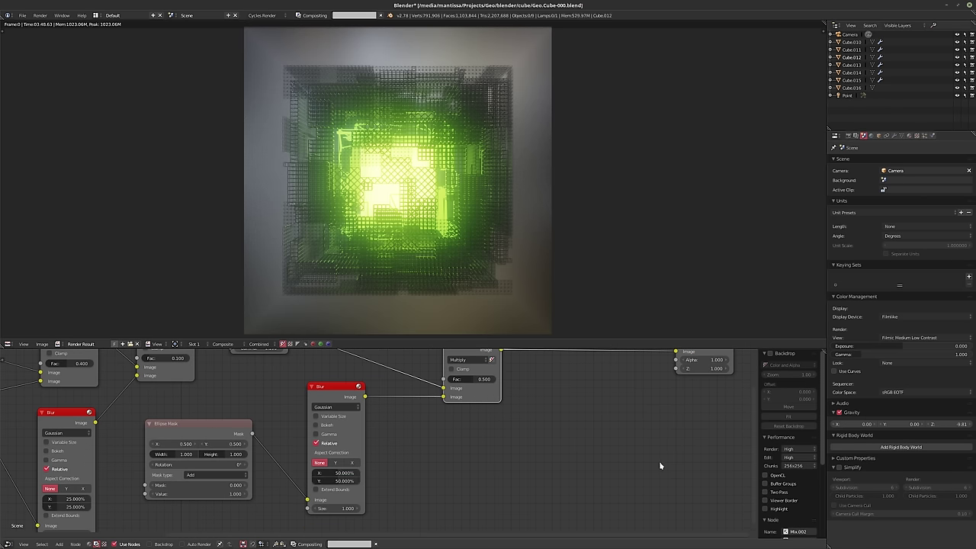
Raise the Multiply node's factor to 1.0
middle_click_drag(633, 458, 631, 478)
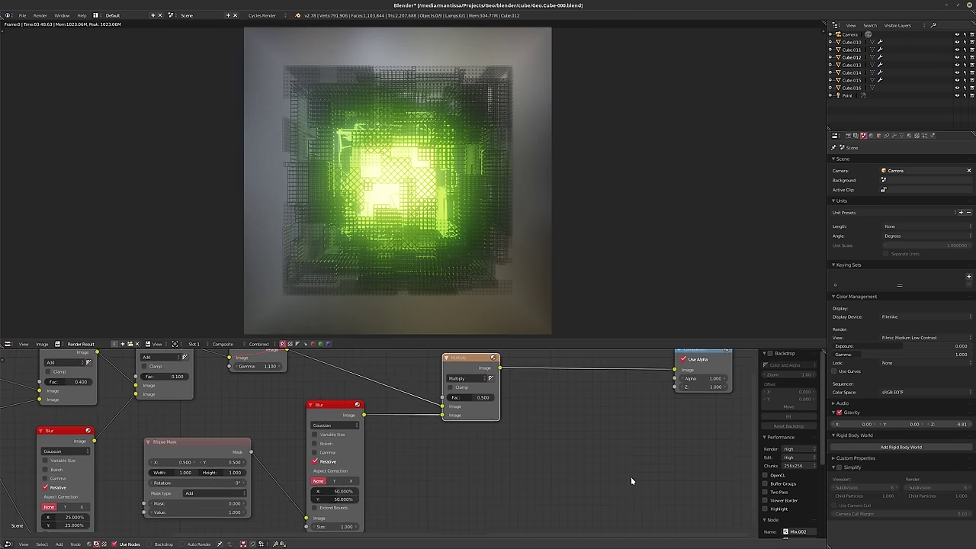
left_click_drag(470, 398, 495, 398)
middle_click_drag(562, 439, 538, 462)
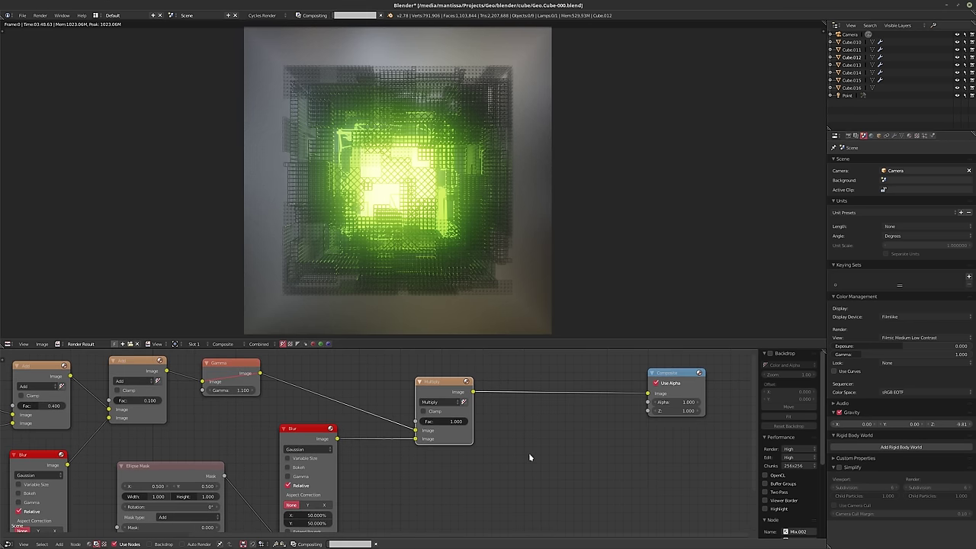
middle_click_drag(529, 453, 480, 458)
scroll(446, 452, "down", 2)
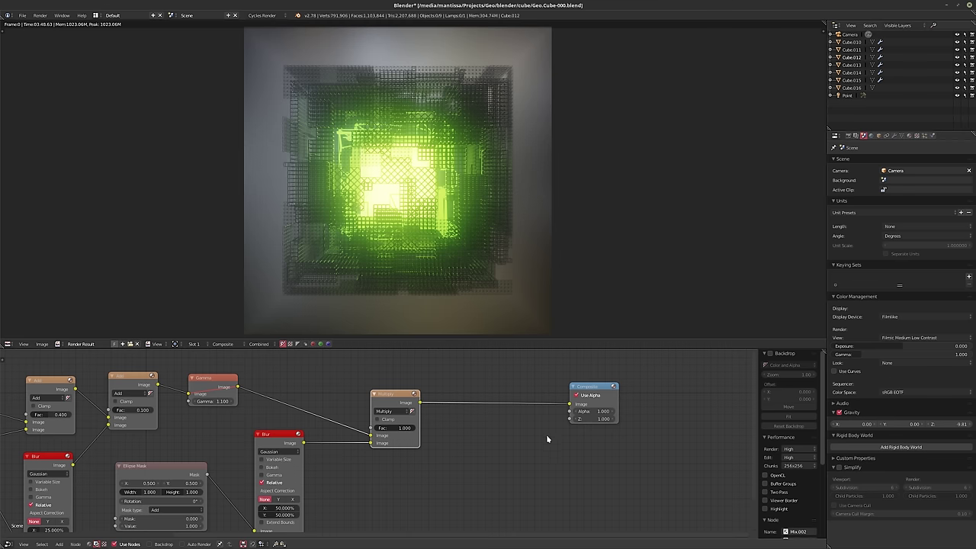
Move the Composite node further from the Multiply node and place a duplicate of the Ellipse Mask node beyond its Blur node
scroll(546, 438, "up", 1)
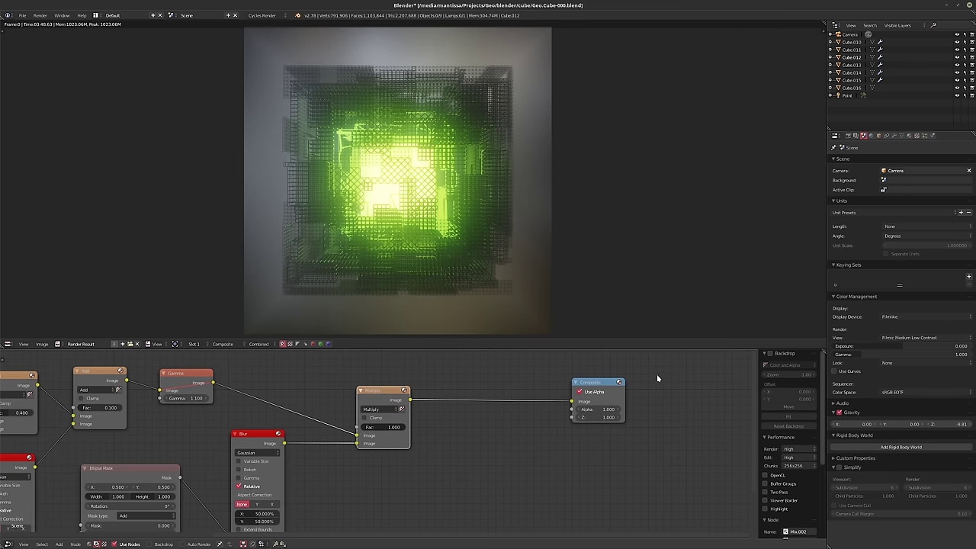
left_click_drag(594, 388, 666, 393)
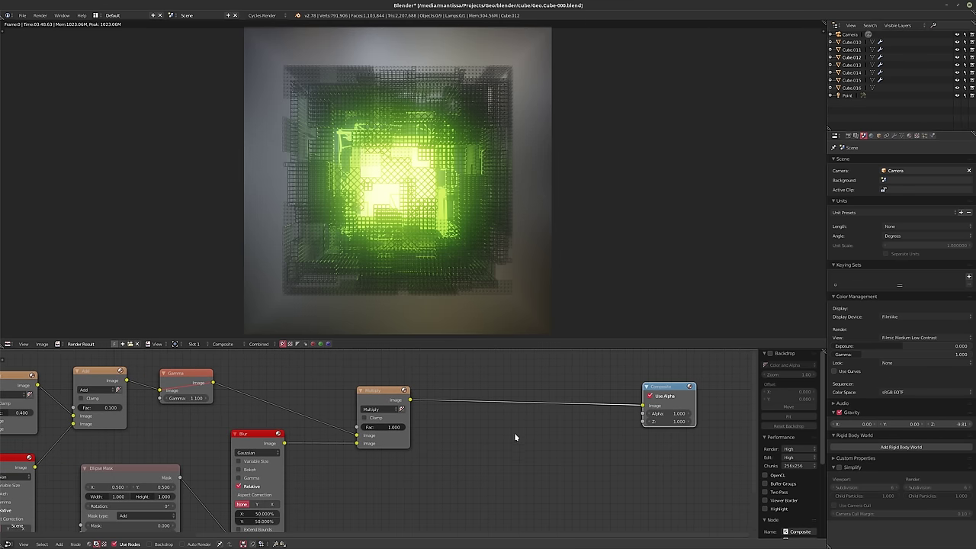
middle_click_drag(404, 489, 363, 410)
scroll(363, 410, "down", 1)
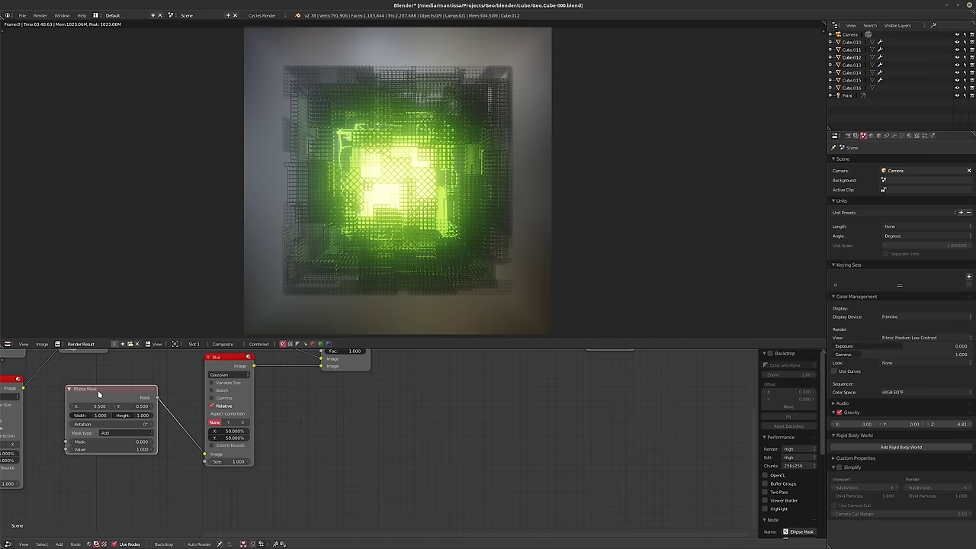
key("shift+d")
middle_click_drag(503, 445, 482, 453)
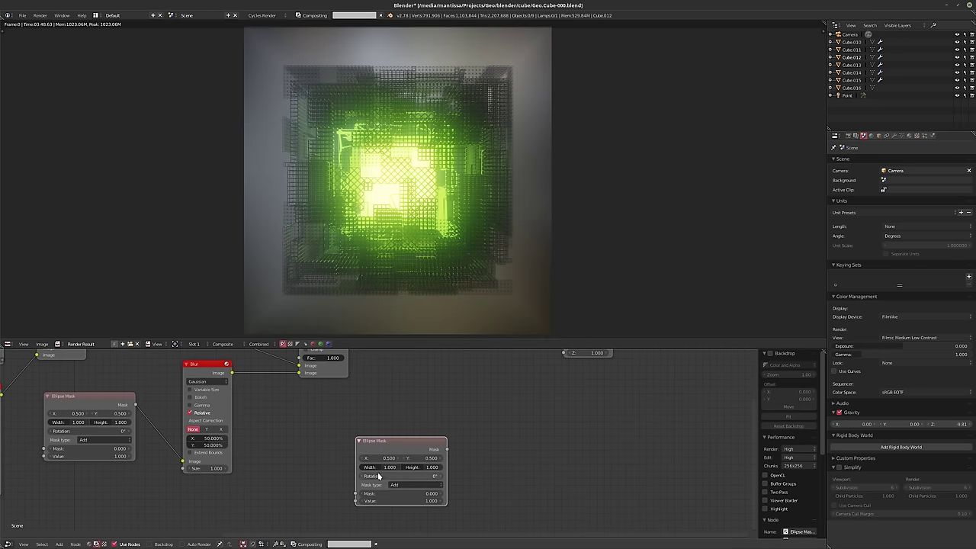
Set the duplicated Ellipse Mask's X and Y position to 1
left_click(388, 458)
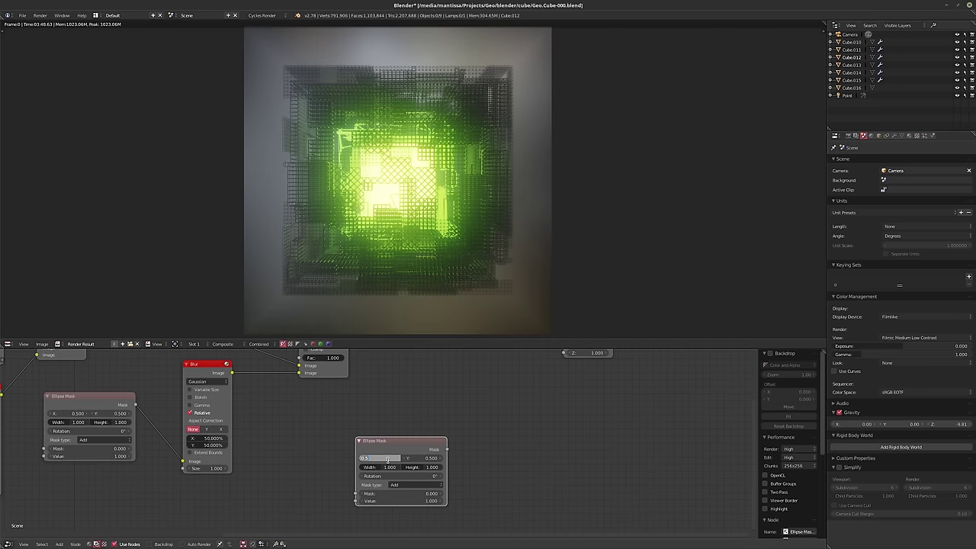
type("1")
key("Tab")
type("1")
key("Return")
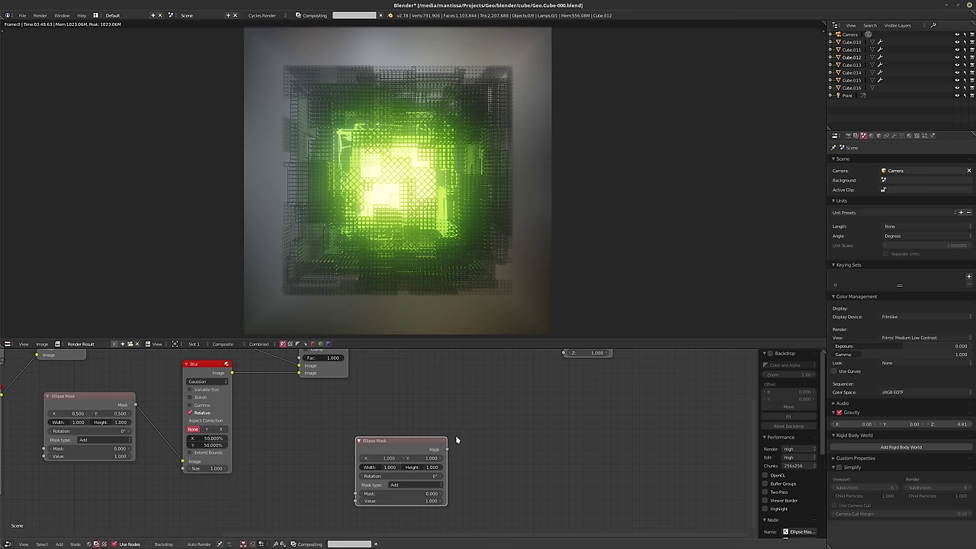
Link the duplicated Ellipse Mask's output to the Composite node's image input
middle_click_drag(424, 446, 354, 479)
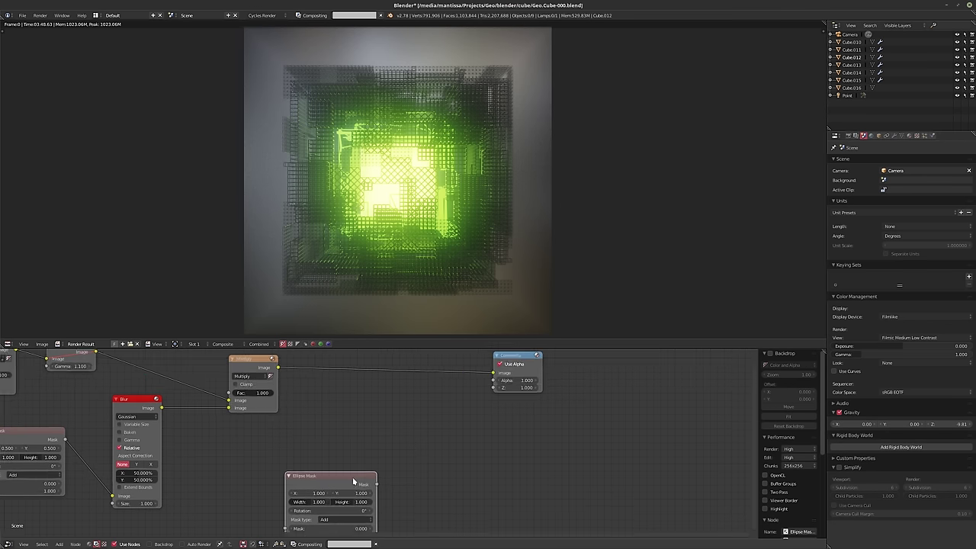
scroll(354, 480, "down", 3)
left_click_drag(372, 483, 465, 395)
middle_click_drag(442, 439, 485, 406)
scroll(485, 406, "up", 1)
left_click_drag(358, 453, 291, 450)
key("shift+a")
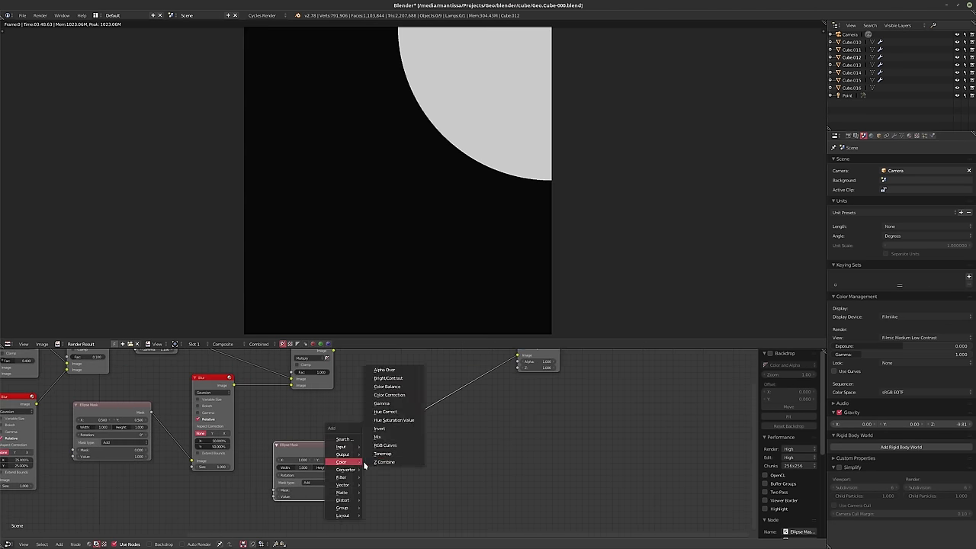
mouse_move(347, 477)
left_click(400, 440)
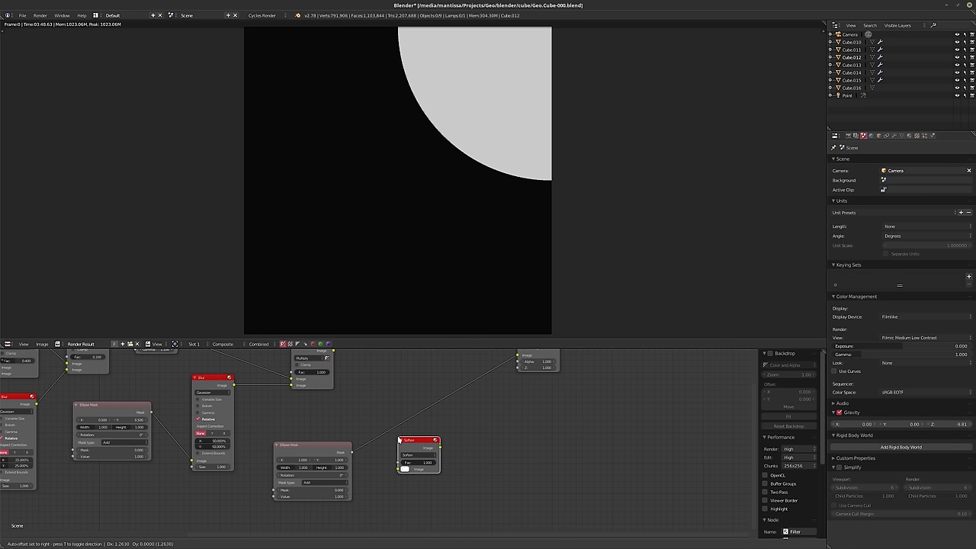
key("ctrl+z")
Insert a Blur node on the link between the duplicated Ellipse Mask and the Composite node
key("shift+a")
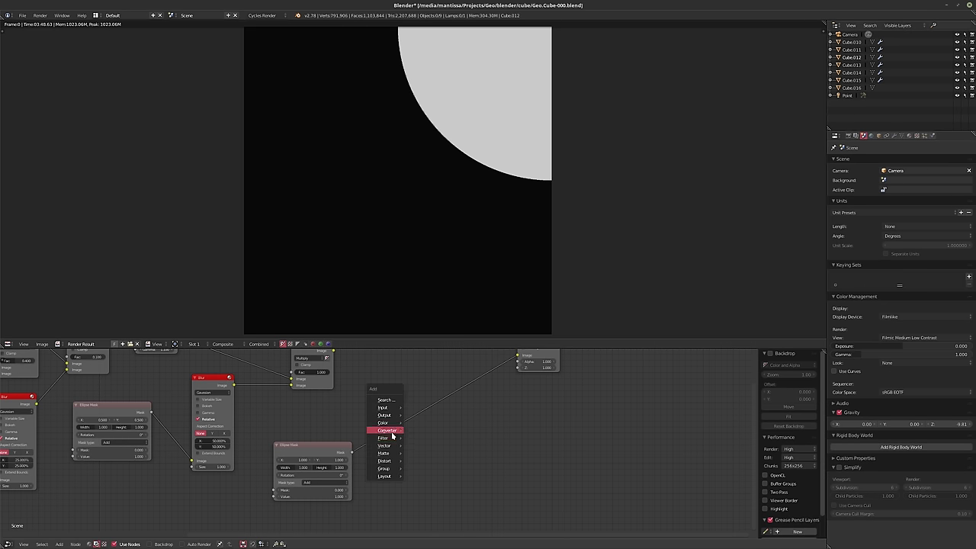
mouse_move(397, 441)
left_click(419, 355)
left_click(374, 409)
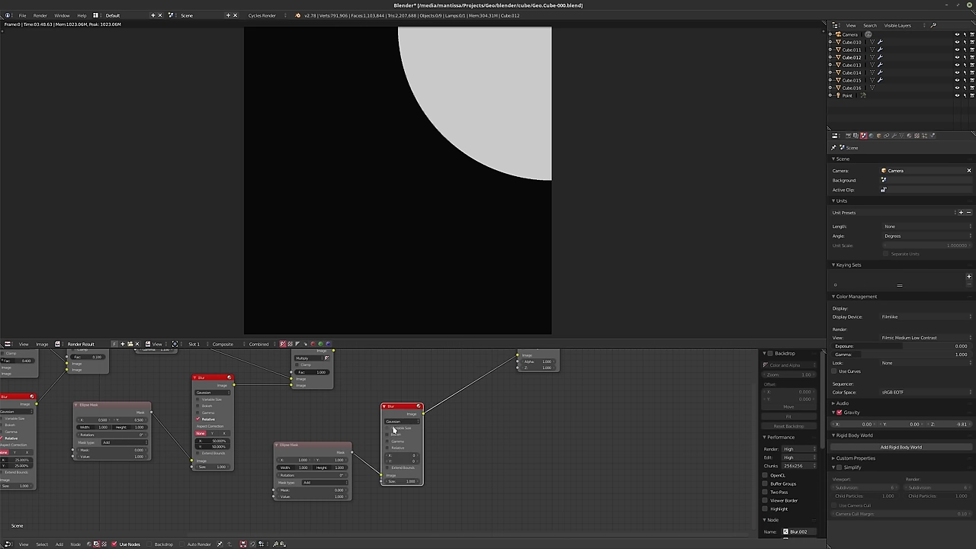
left_click(403, 421)
Set the duplicated Ellipse Mask's width and height to 2
middle_click_drag(464, 482, 468, 477)
scroll(467, 478, "up", 2)
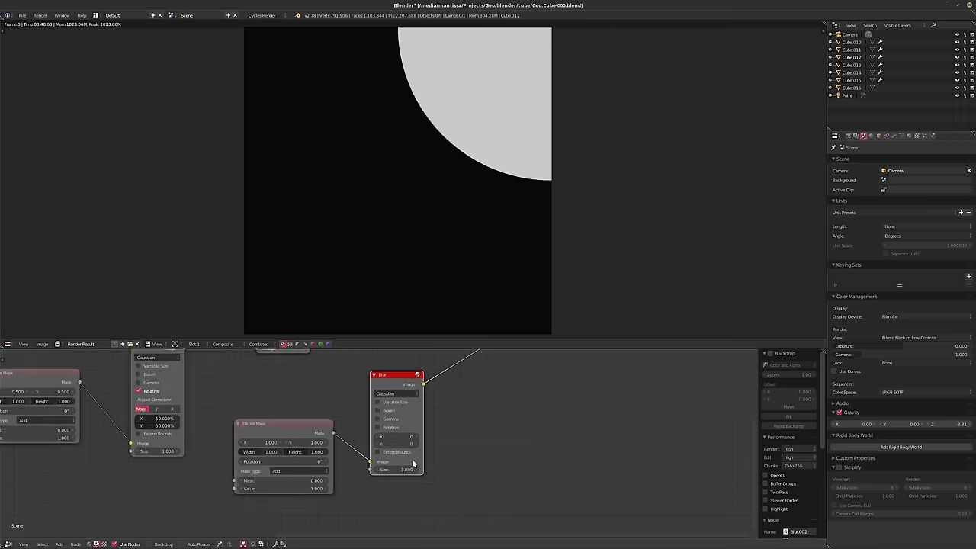
left_click(263, 452)
type("2")
key("Return")
Make the new Blur node's size relative and set its X and Y to 100%
left_click(388, 427)
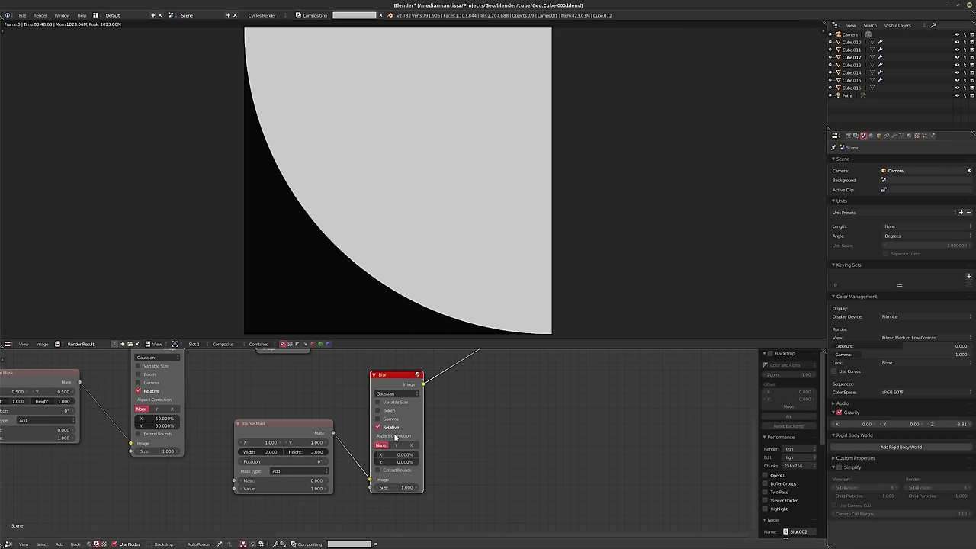
left_click(394, 454)
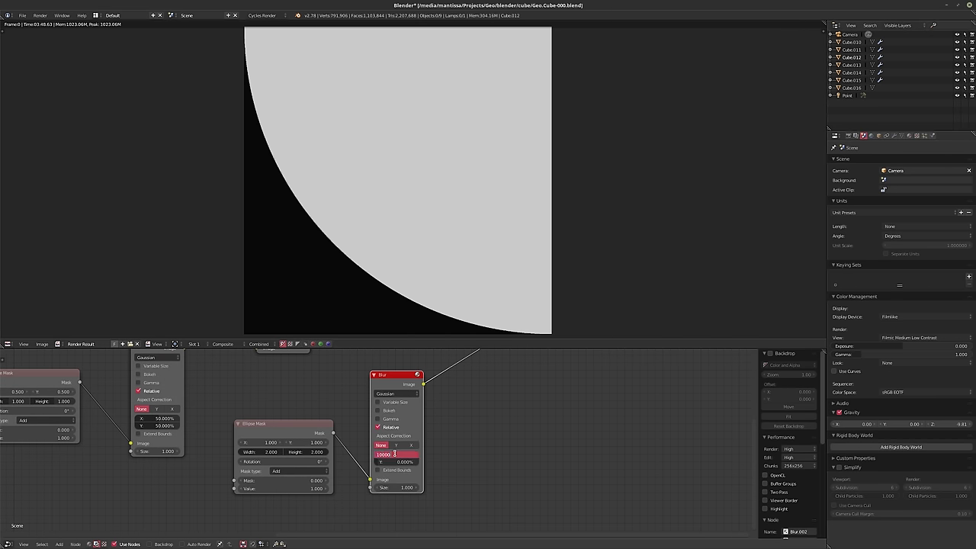
type("100")
key("Return")
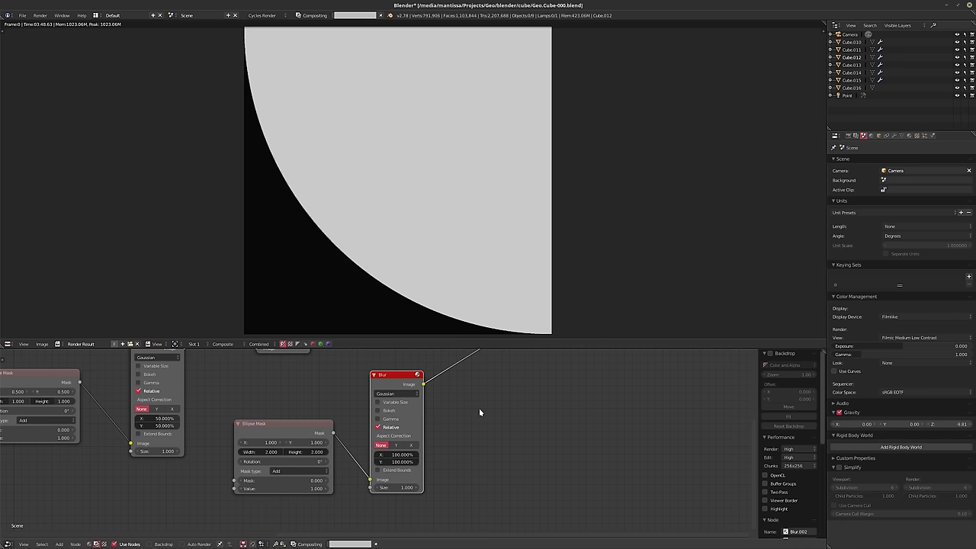
Set the duplicated Ellipse Mask's width and height to 1
scroll(461, 426, "down", 1)
middle_click_drag(478, 408, 454, 417)
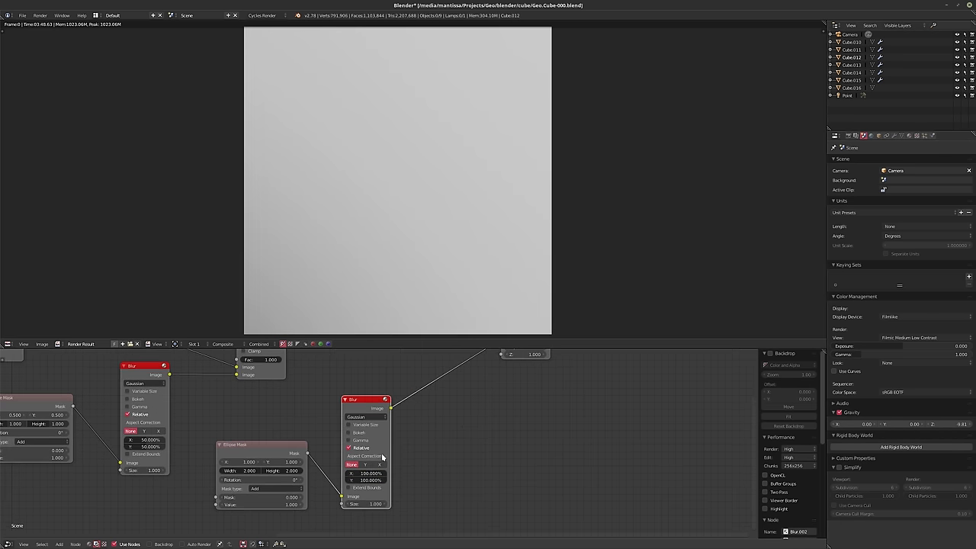
left_click(241, 472)
type("1")
key("Tab")
type("1")
key("Return")
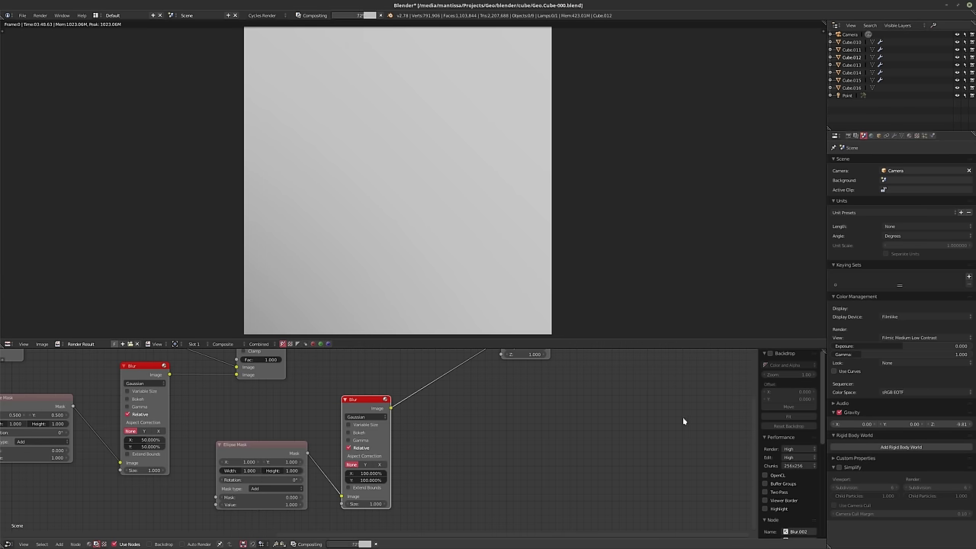
Insert a ColorRamp node between the new Blur and the Composite, and move the Composite node further away
mouse_move(550, 420)
middle_mouse_down()
mouse_move(514, 418)
mouse_move(454, 441)
mouse_move(522, 446)
mouse_move(551, 433)
middle_mouse_up()
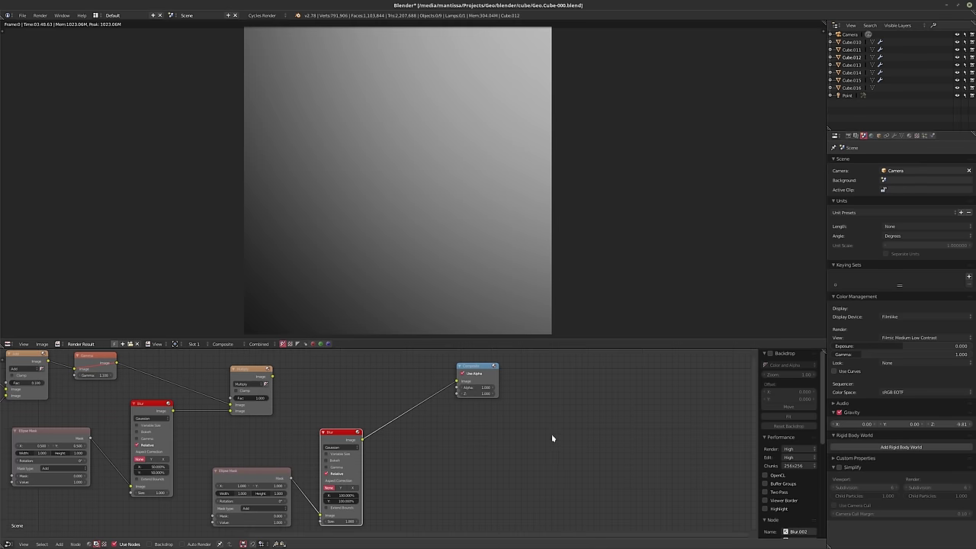
key("shift+a")
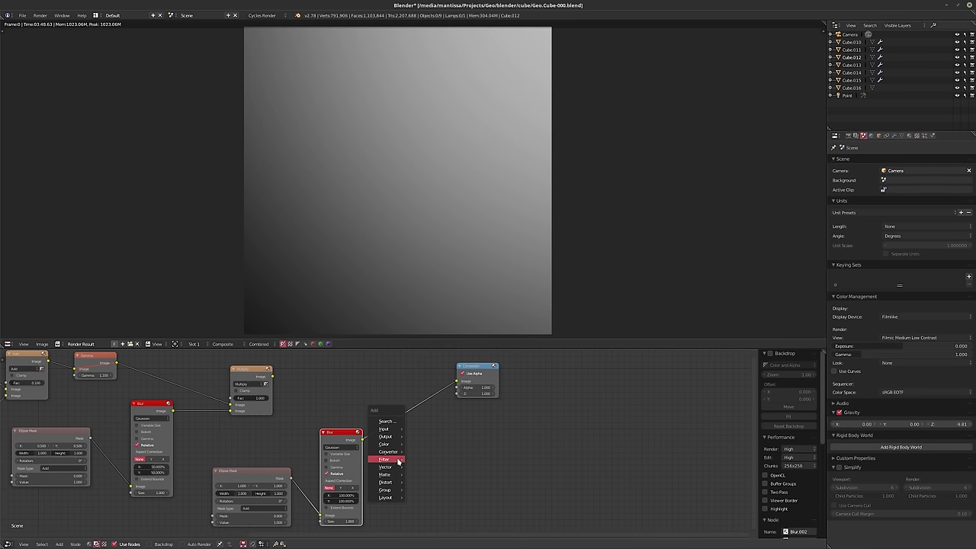
mouse_move(392, 452)
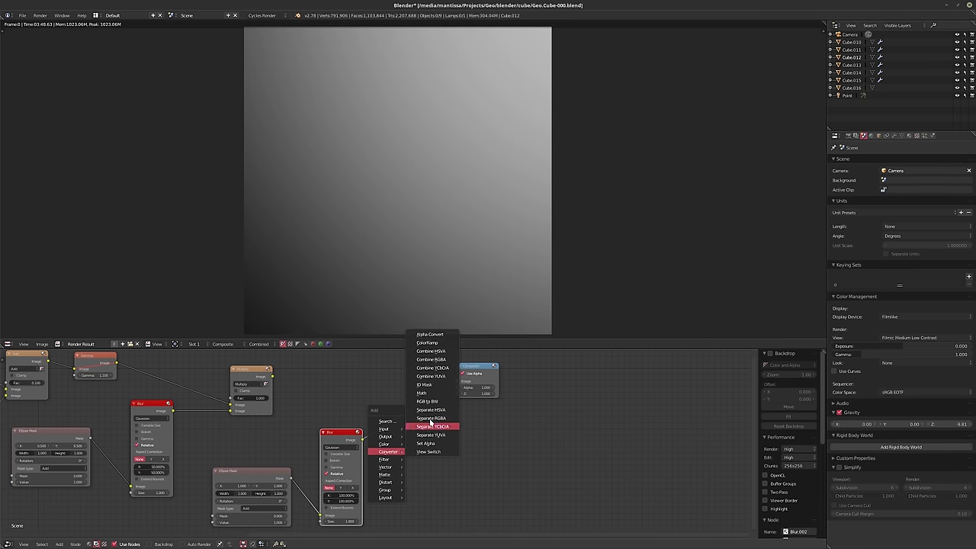
left_click(431, 350)
left_click(374, 423)
middle_click_drag(532, 422, 501, 434)
left_click_drag(481, 384, 565, 402)
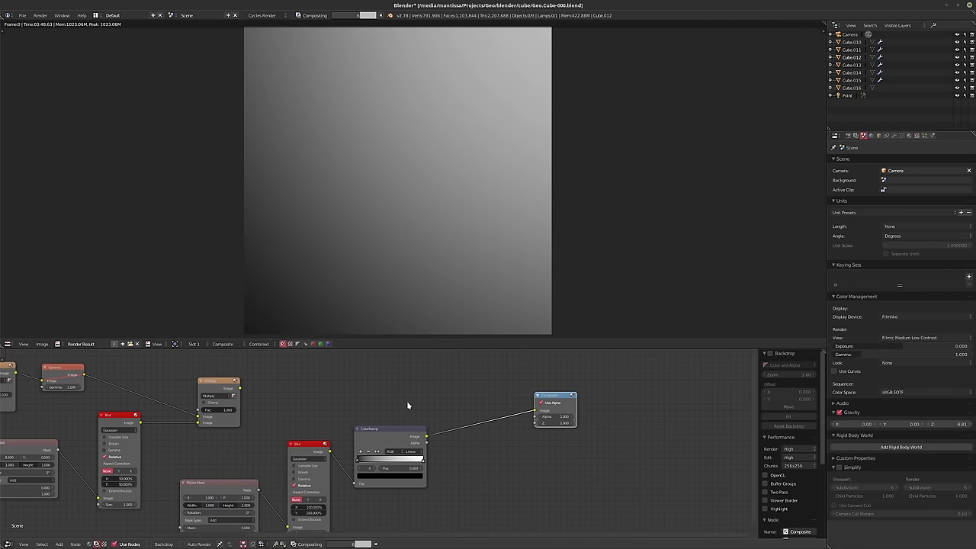
Insert a Mix node between the ColorRamp and the Composite, and link the Multiply node's output to its first image input
key("shift+a")
mouse_move(409, 385)
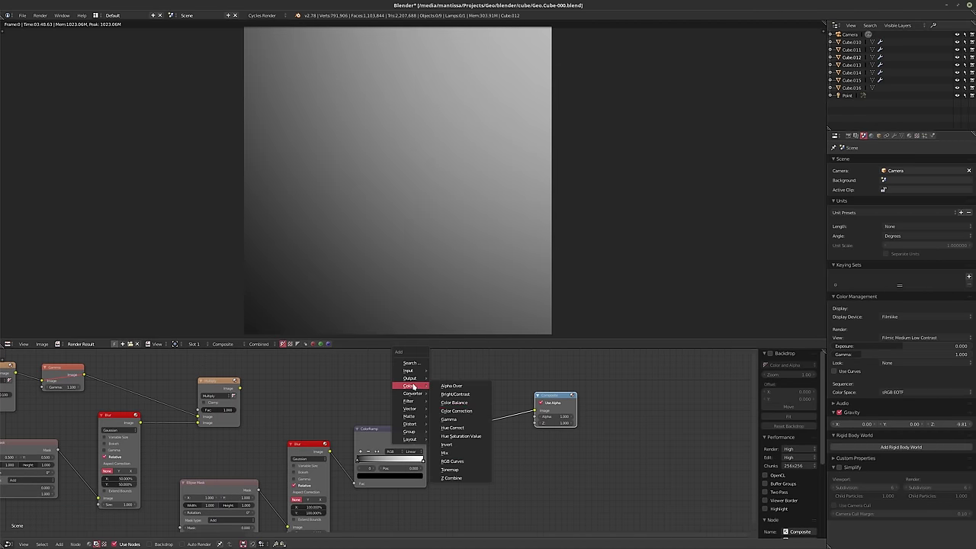
left_click_drag(450, 454, 457, 383)
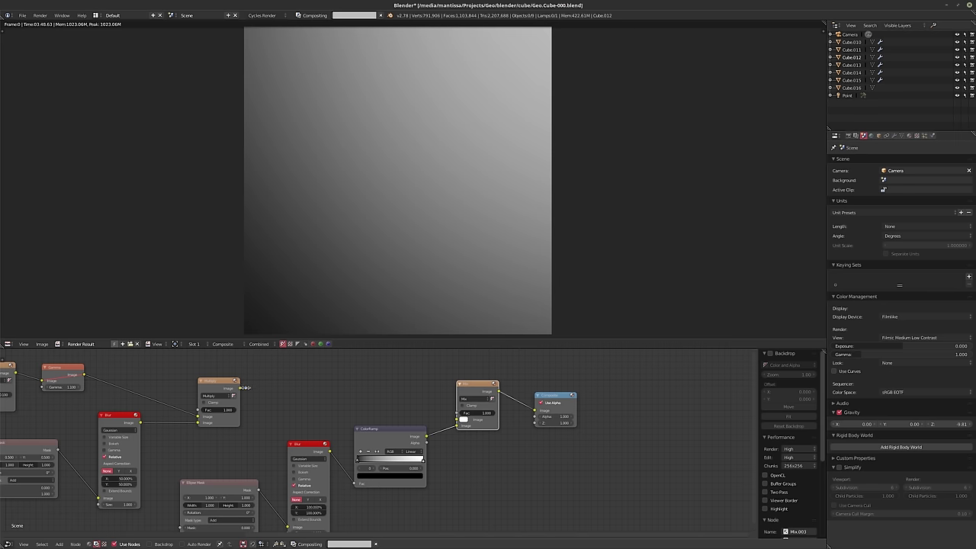
left_click_drag(246, 387, 457, 419)
Set the new Mix node's blend type to Add and lower its factor to 0.418
mouse_move(457, 419)
middle_mouse_down()
mouse_move(341, 408)
mouse_move(409, 413)
middle_mouse_up()
scroll(394, 410, "up", 1)
left_click(362, 390)
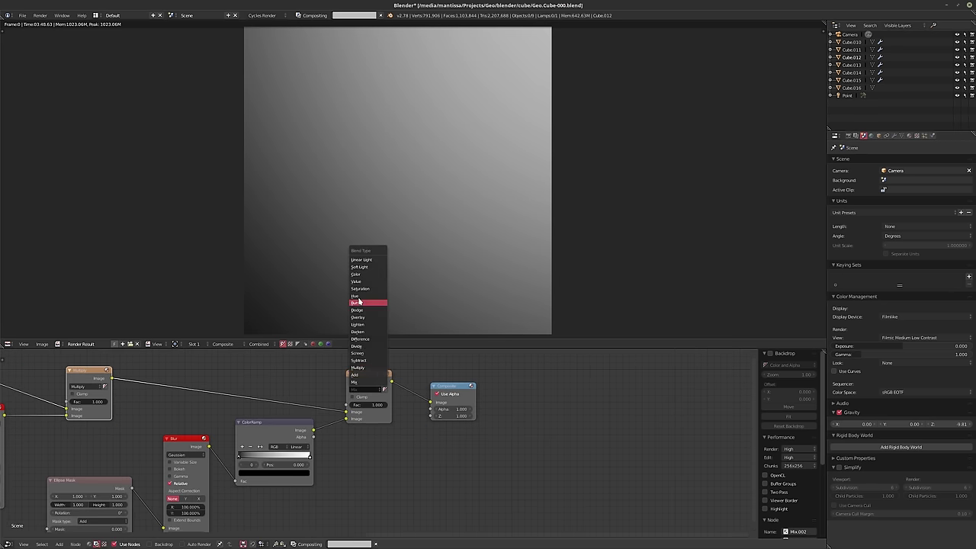
left_click(355, 374)
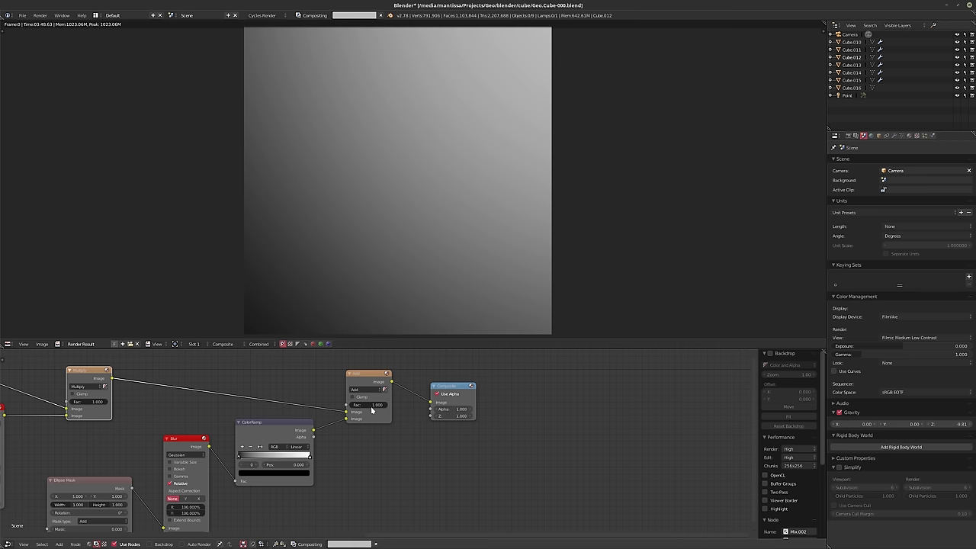
left_click_drag(368, 404, 348, 404)
Select the ColorRamp's white stop and open its color for editing
middle_click_drag(293, 449, 342, 426)
scroll(342, 426, "up", 2)
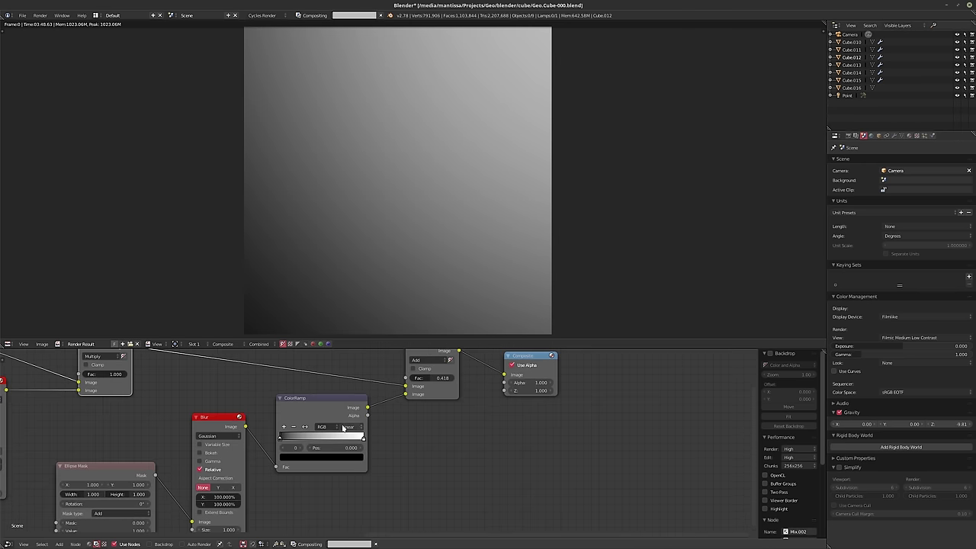
left_click(364, 439)
left_click(339, 461)
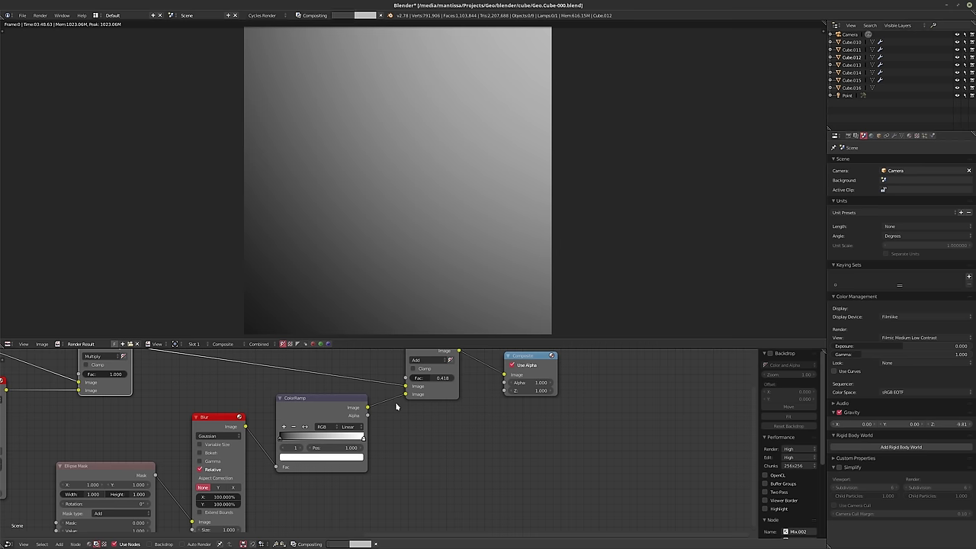
Change the second mask's Blur to Fast Gaussian and link its output directly to the Composite's image input
middle_click_drag(442, 415, 457, 408)
left_click(252, 428)
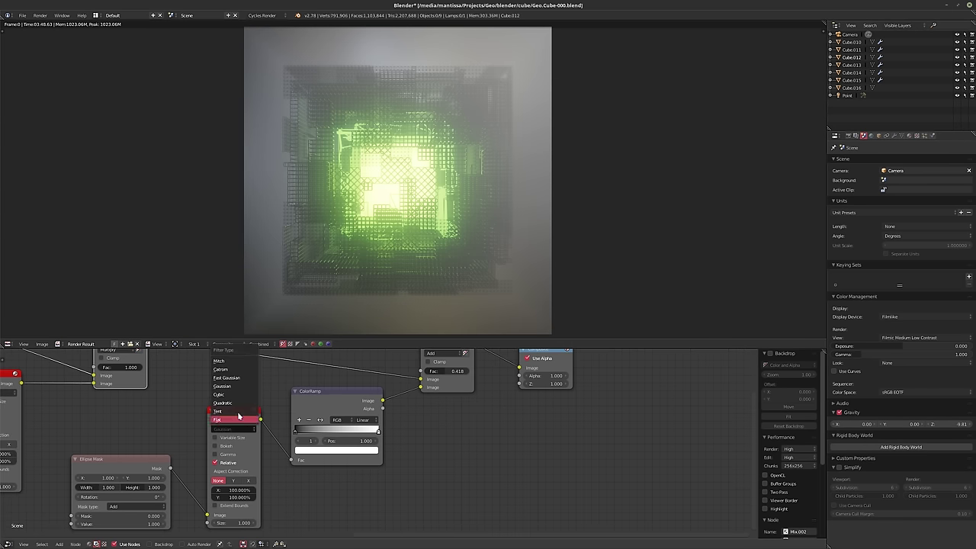
left_click(235, 375)
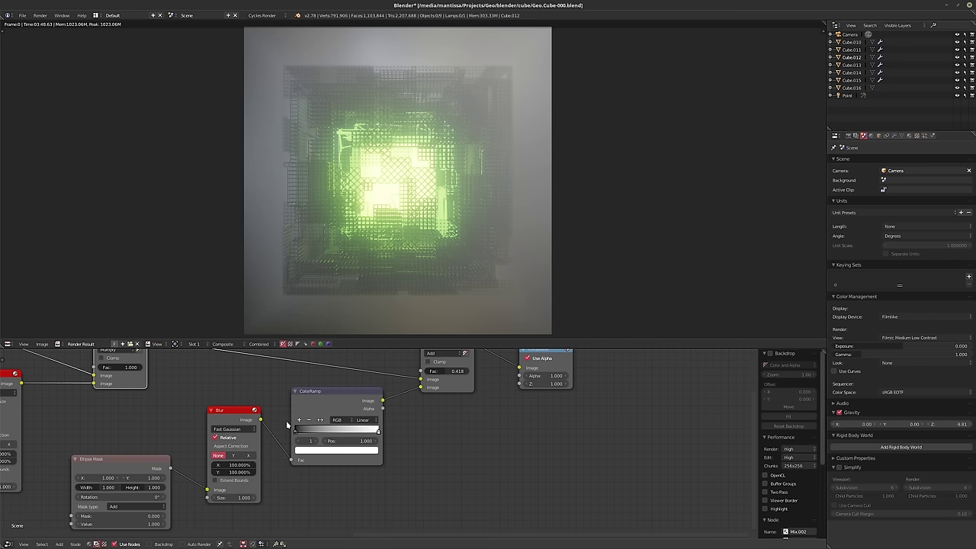
left_click_drag(260, 419, 533, 376)
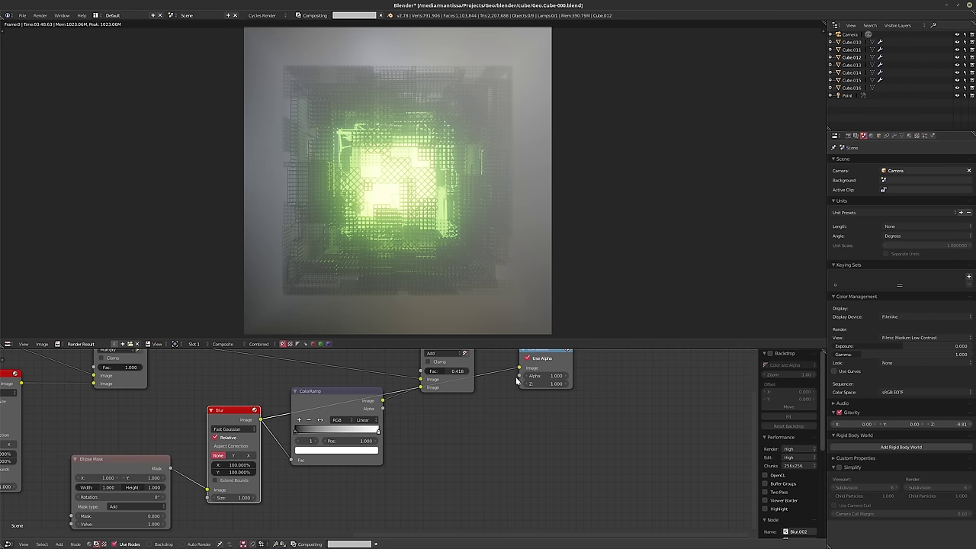
Set the duplicated Ellipse Mask's width and height to 0.75
middle_click_drag(243, 458, 306, 455)
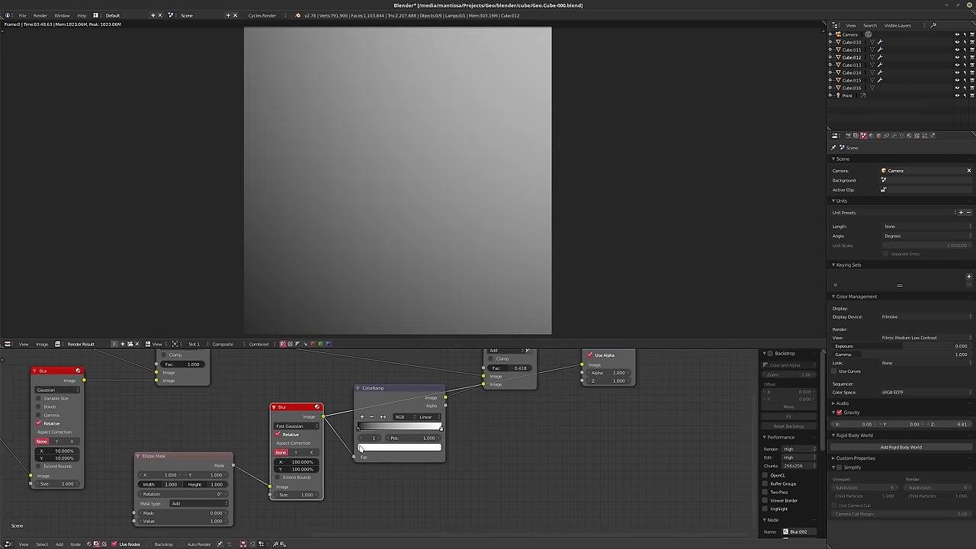
left_click(160, 484)
type(".75")
key("Tab")
type(".75")
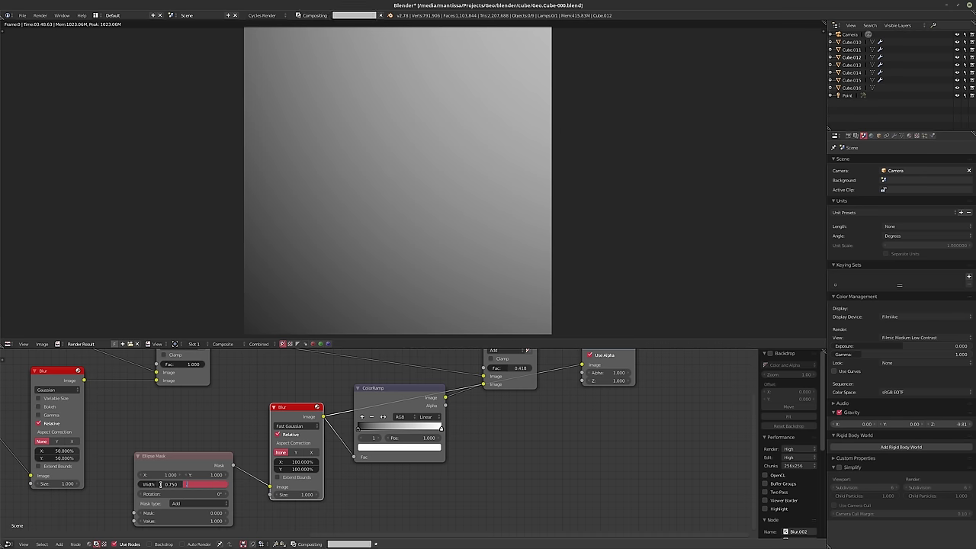
key("Return")
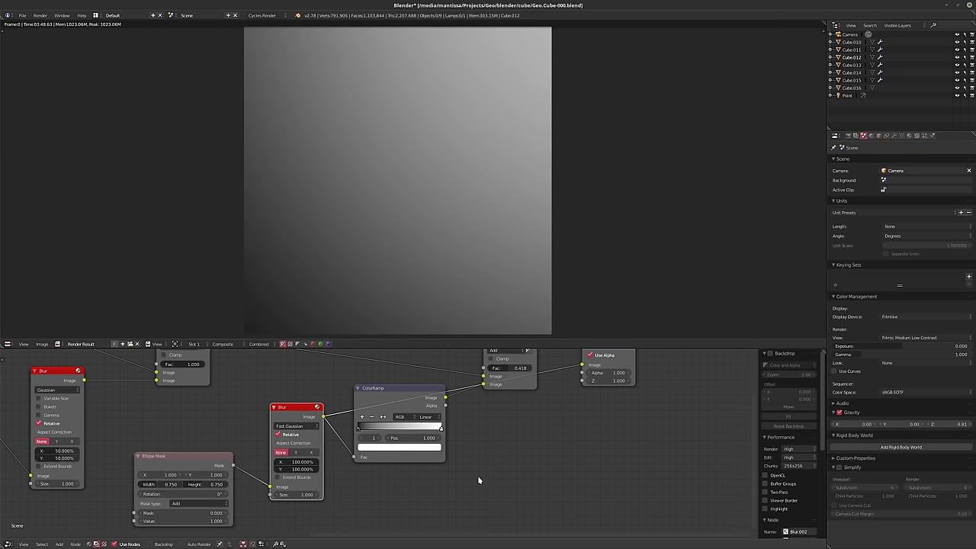
Reconnect the Add node's output to the Composite's image input and enable OpenCL for the compositor
middle_click_drag(513, 422, 462, 439)
scroll(370, 466, "up", 2)
left_click(429, 377)
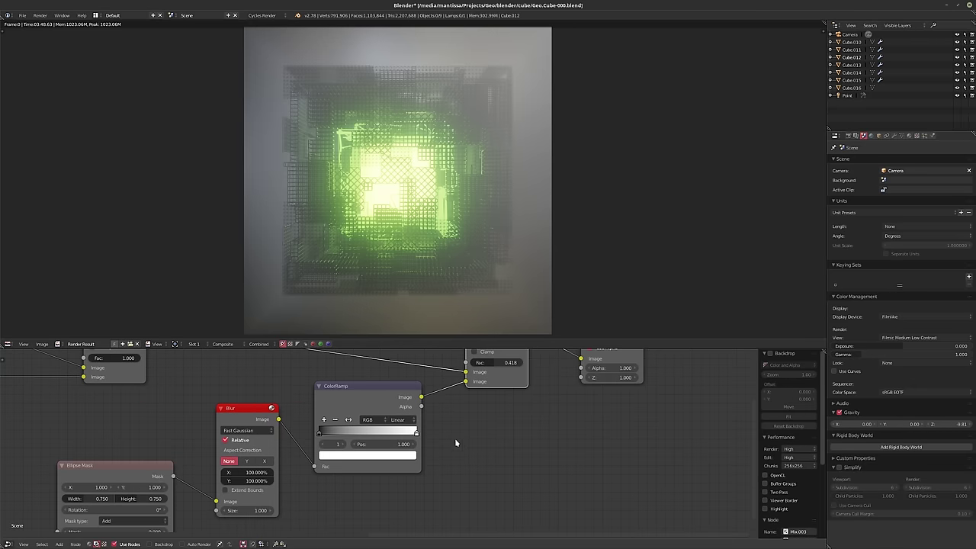
left_click(766, 475)
Recolor the ColorRamp's white stop to a saturated yellowish green
middle_click_drag(595, 449, 560, 479)
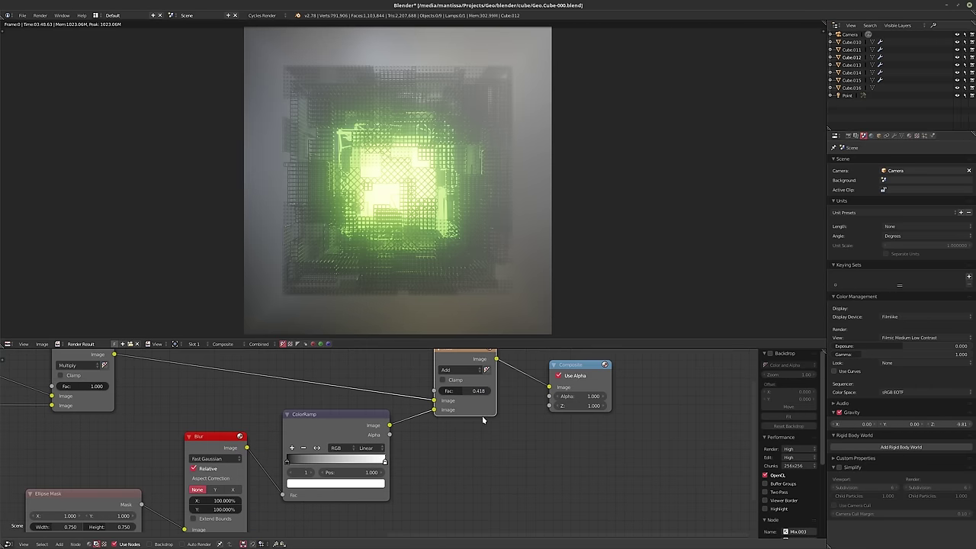
left_click(364, 484)
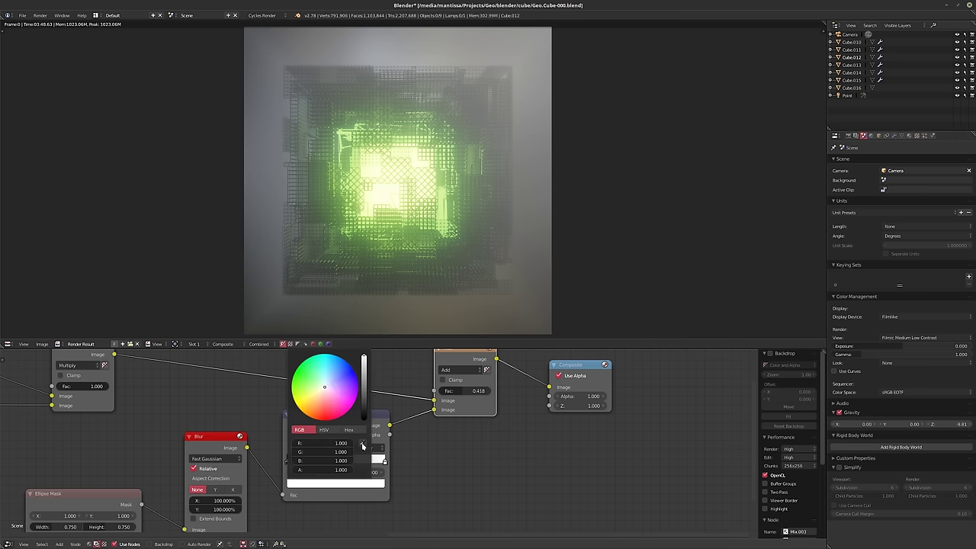
left_click_drag(319, 389, 298, 377)
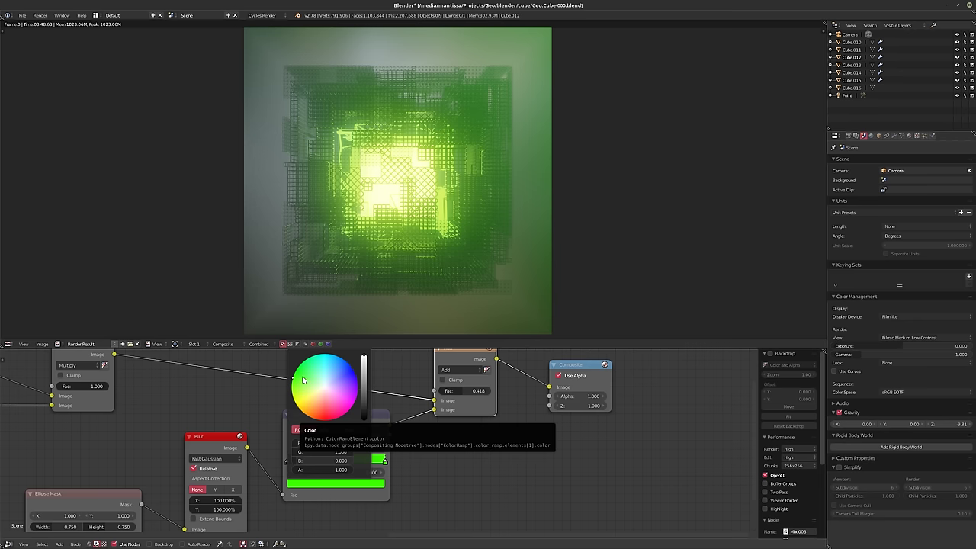
left_click_drag(303, 379, 292, 388)
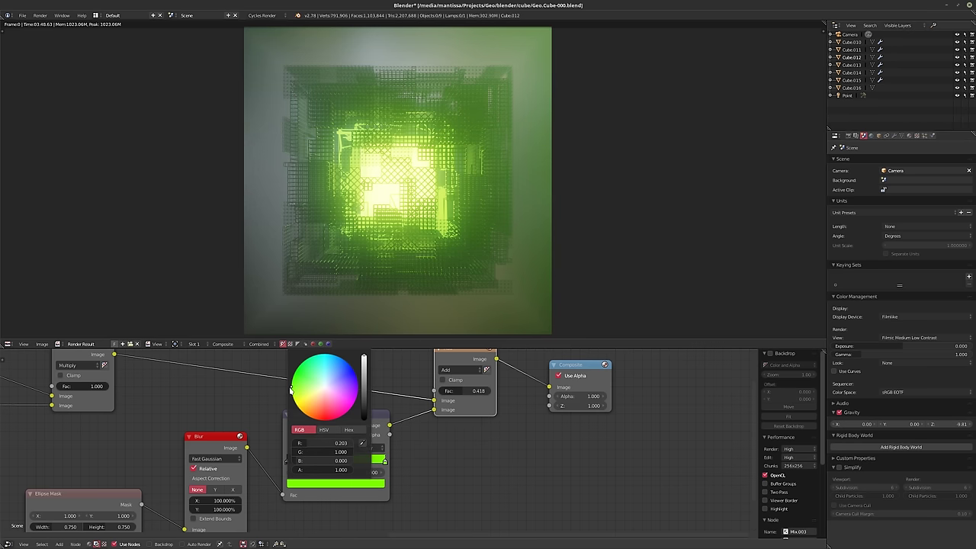
Set the ColorRamp stop's HSV value to 1 and shift its color through yellow-green to a saturated pink
left_click(329, 429)
left_click(328, 460)
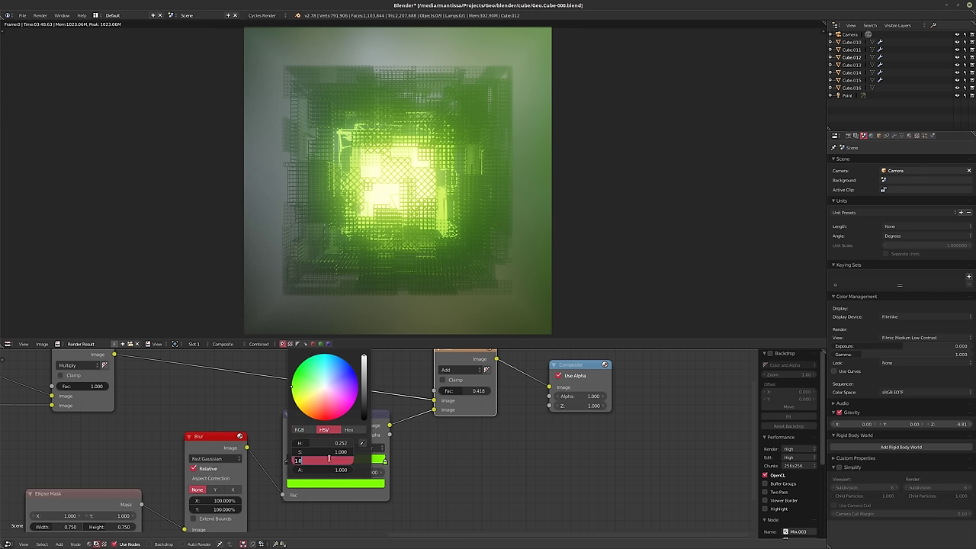
type("1")
key("Return")
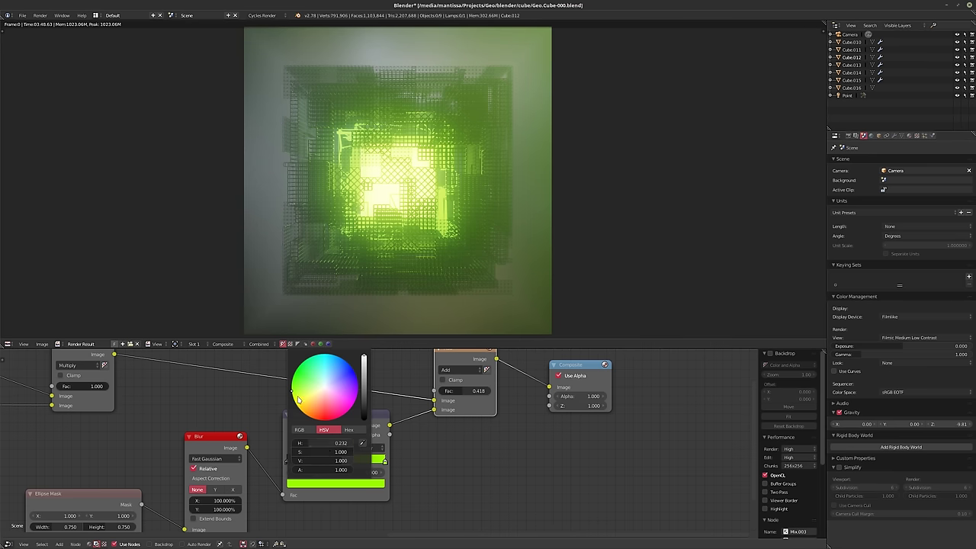
left_click_drag(297, 399, 292, 398)
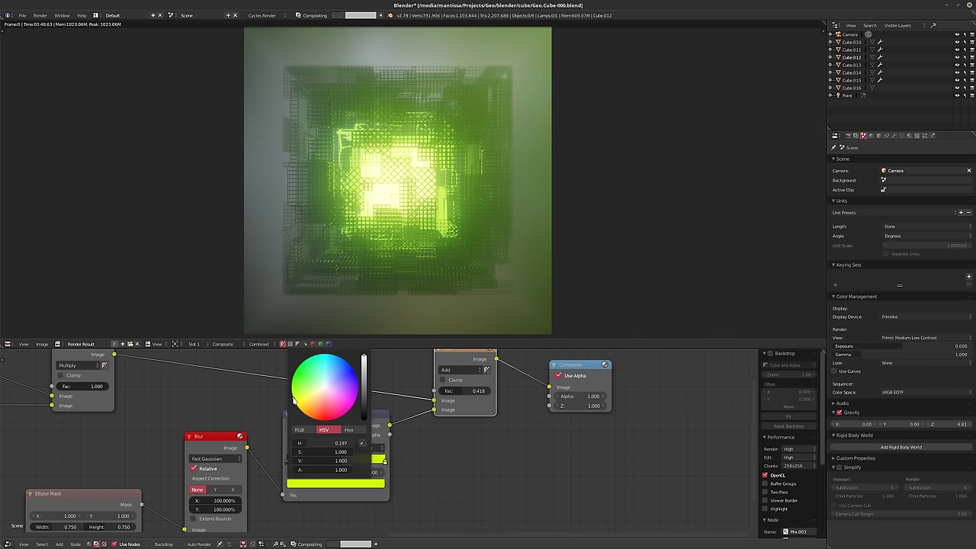
left_click(340, 418)
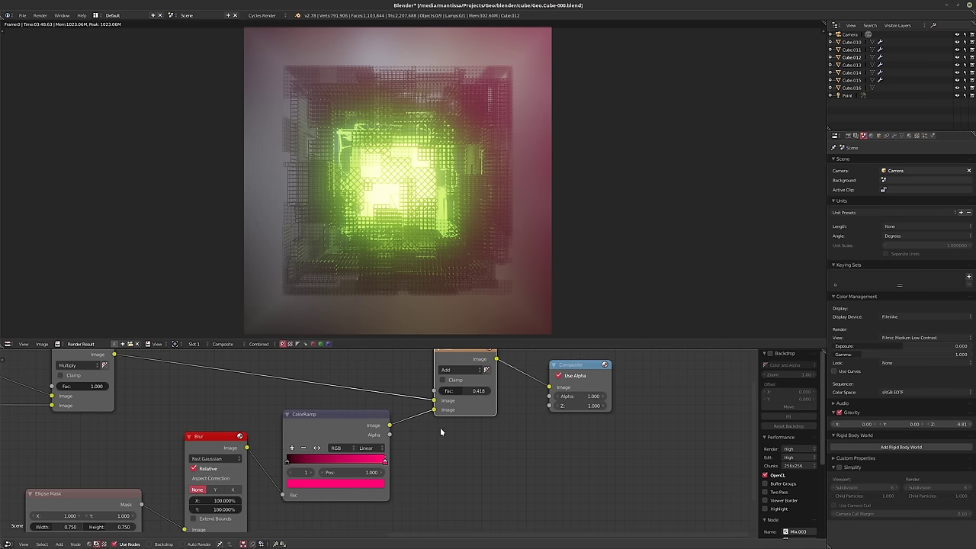
Raise the factor of the Add node that blends in the pink light leak to 0.527
left_click_drag(467, 390, 488, 391)
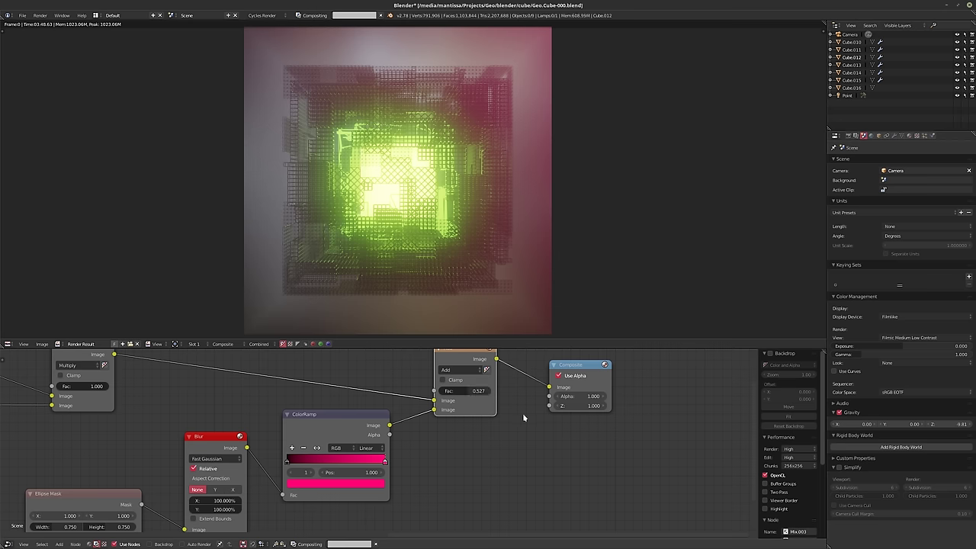
middle_click_drag(522, 412, 508, 461)
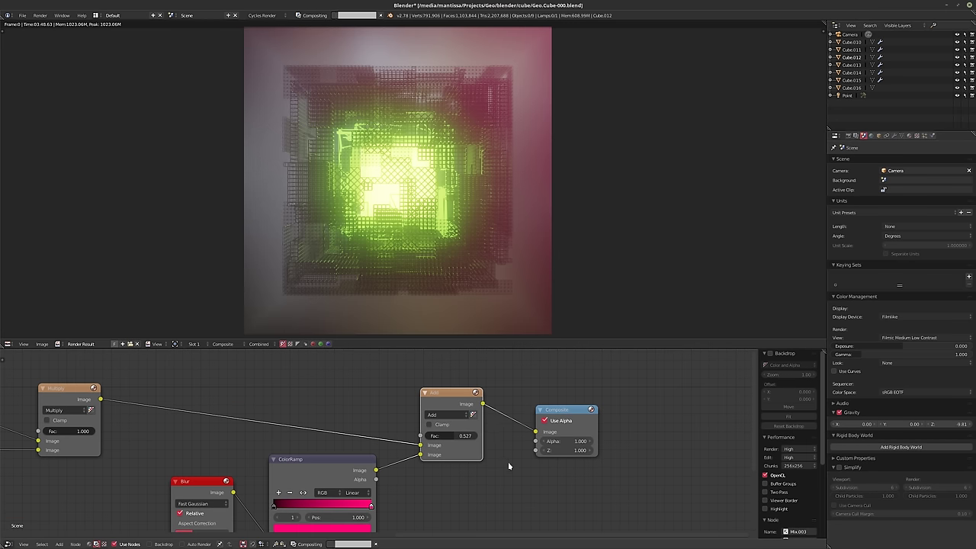
Try the Screen and Overlay blend types on the light leak's Add node, then return it to Add
left_click(446, 414)
left_click(451, 356)
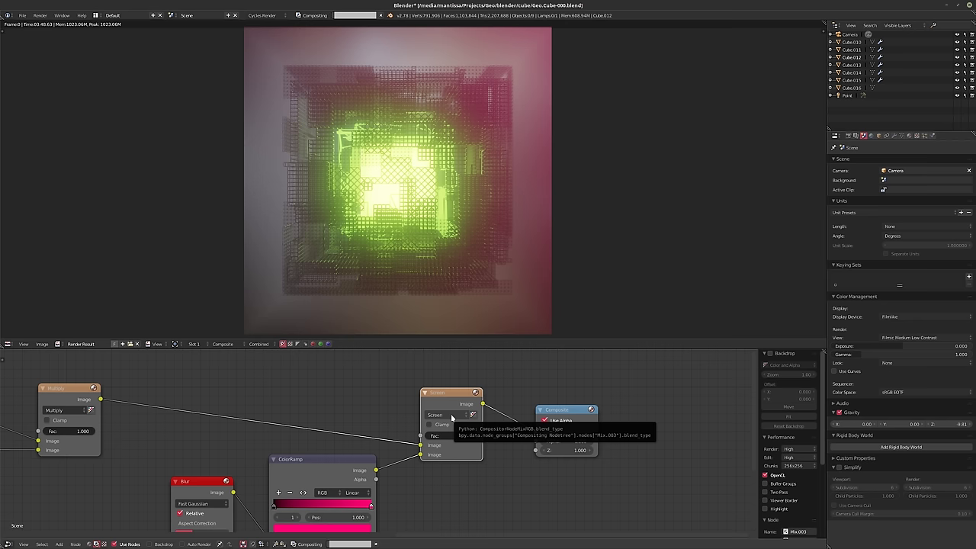
left_click(451, 414)
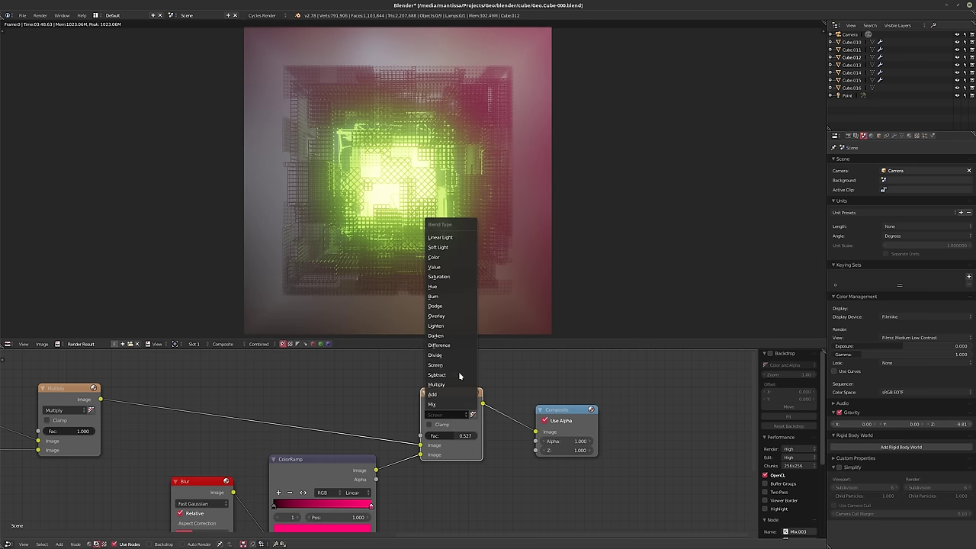
left_click(446, 315)
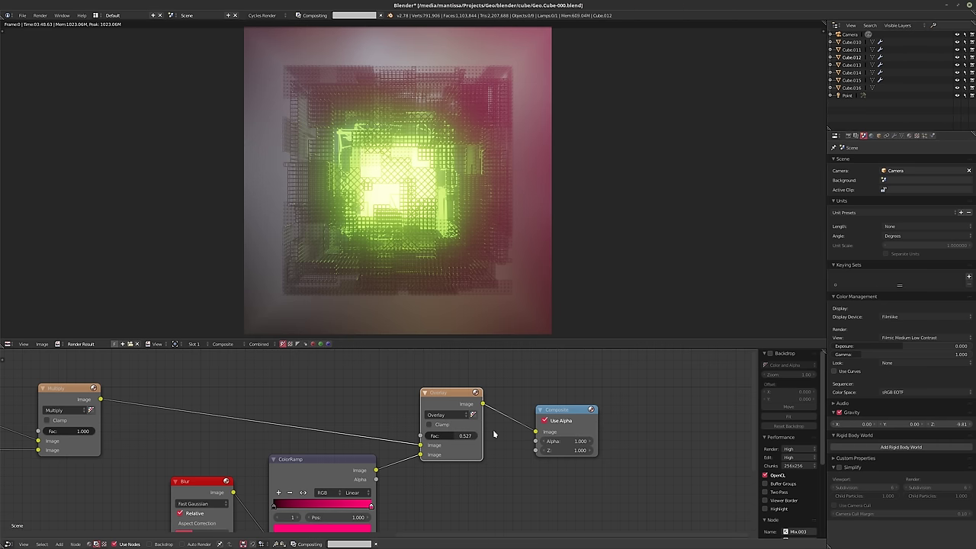
left_click(442, 416)
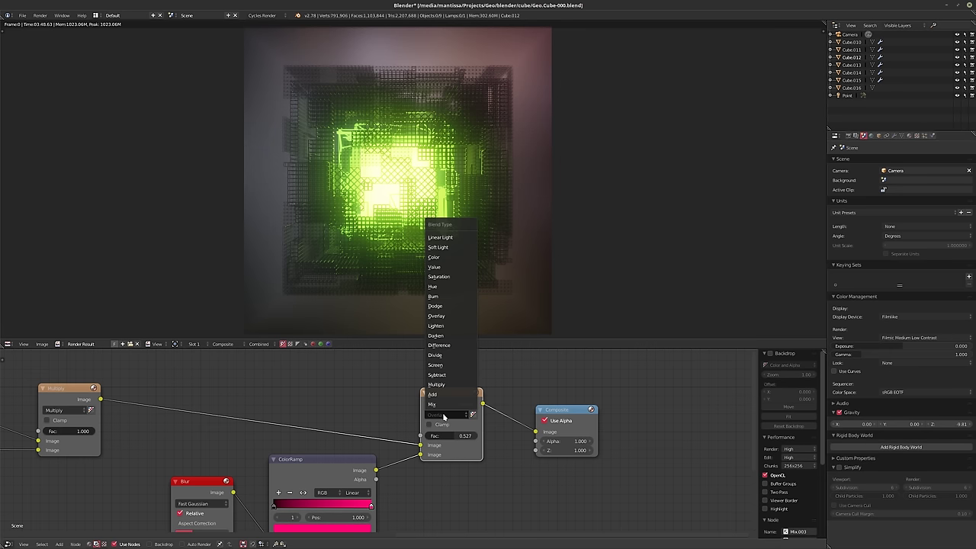
left_click(447, 394)
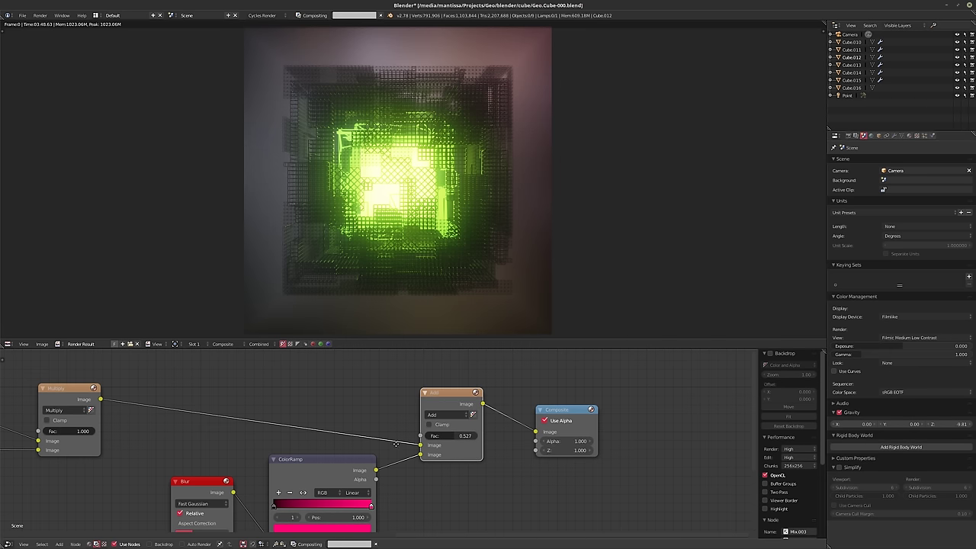
Move the light leak's Ellipse Mask, Blur and ColorRamp nodes together below the vignette's mask and blur nodes
middle_click_drag(385, 452, 447, 429)
scroll(446, 430, "down", 2)
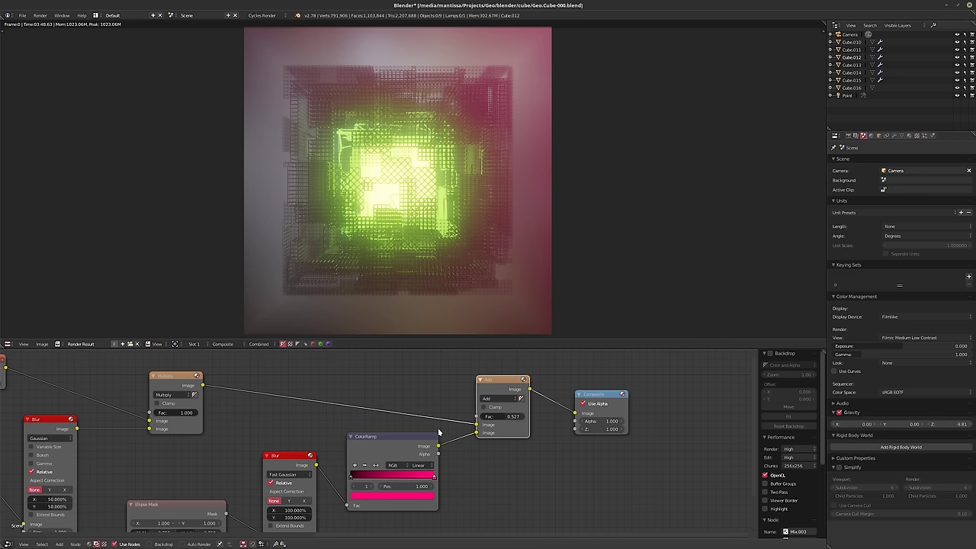
middle_click_drag(357, 409, 401, 399)
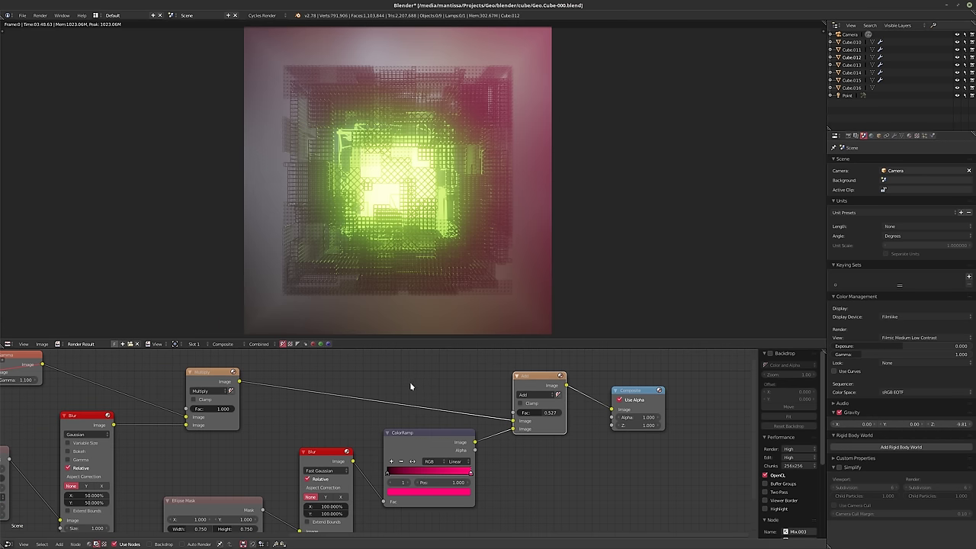
middle_click_drag(409, 387, 362, 388)
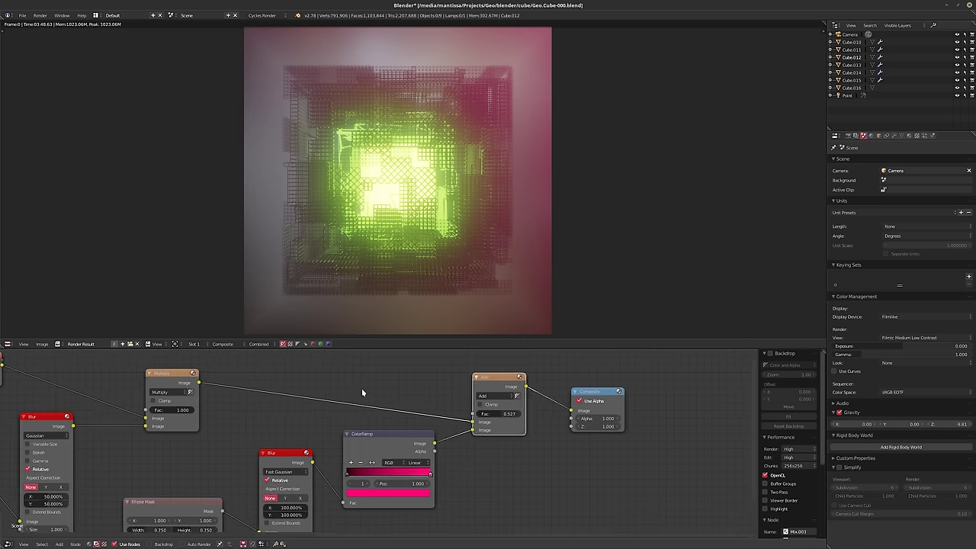
scroll(361, 388, "down", 2)
middle_click_drag(301, 435, 365, 419)
left_click(302, 443)
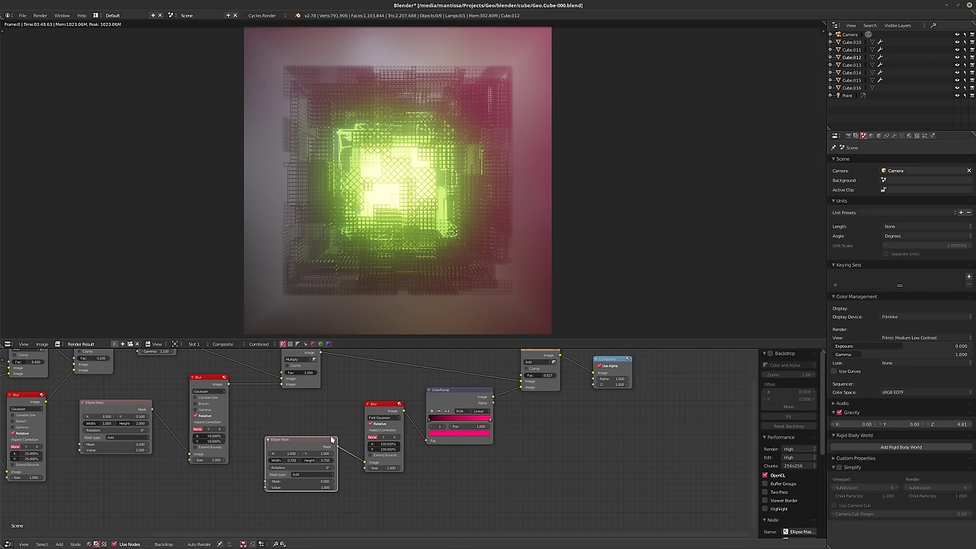
left_click(391, 410)
left_click(456, 402)
mouse_move(456, 403)
left_mouse_down()
mouse_move(429, 402)
mouse_move(463, 403)
left_mouse_up()
left_click(382, 413, "shift")
left_click(297, 450, "shift")
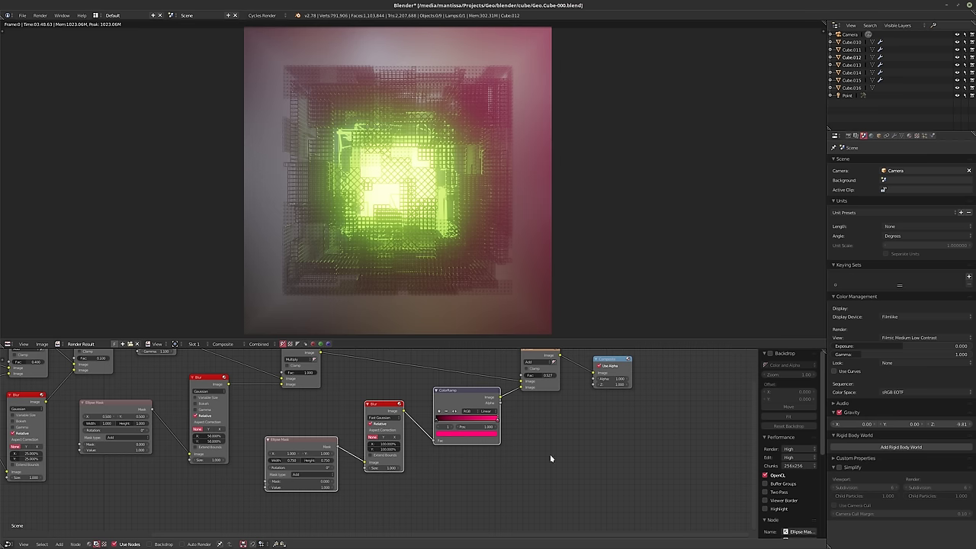
left_click_drag(555, 451, 422, 539)
key("g")
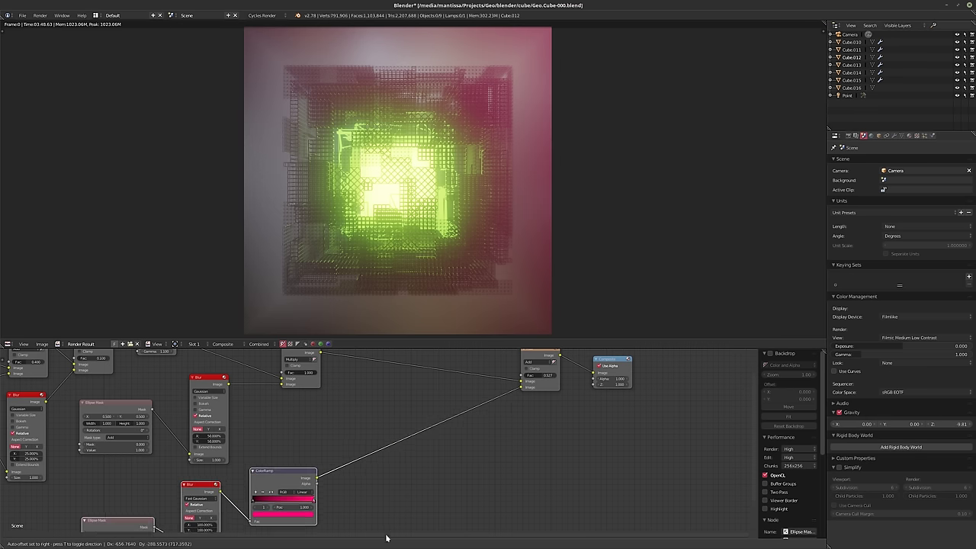
left_click(386, 538)
middle_click_drag(437, 503, 450, 542)
key("g")
left_click(464, 501)
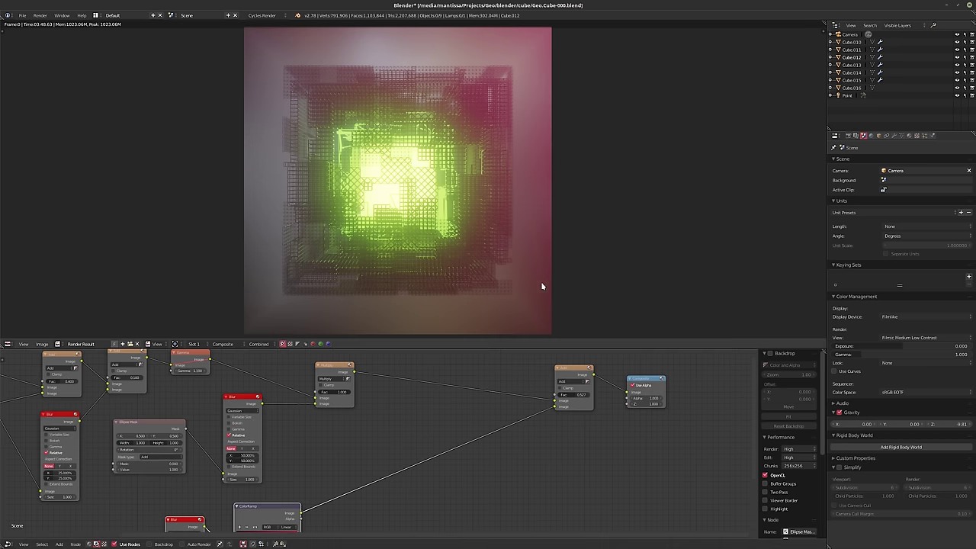
Move the light leak's Add node close to Multiply and insert a Mix node on the link between it and Composite
left_click_drag(558, 372, 408, 400)
key("shift+a")
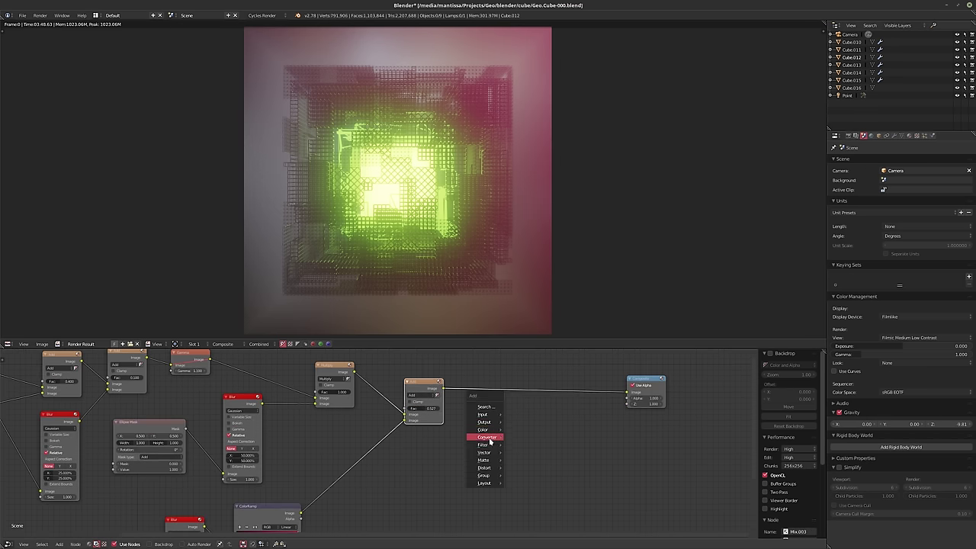
mouse_move(486, 442)
key("Escape")
key("Escape")
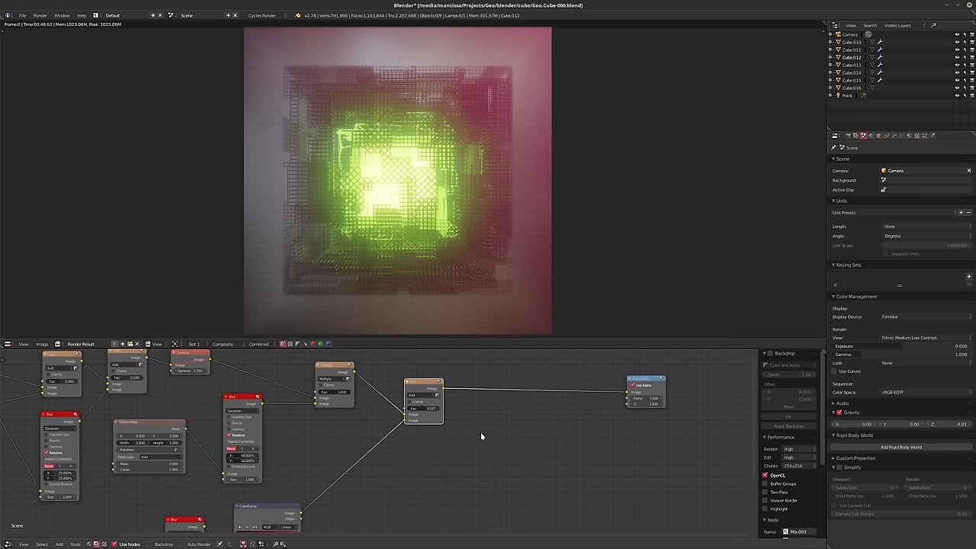
key("shift+a")
left_click(511, 489)
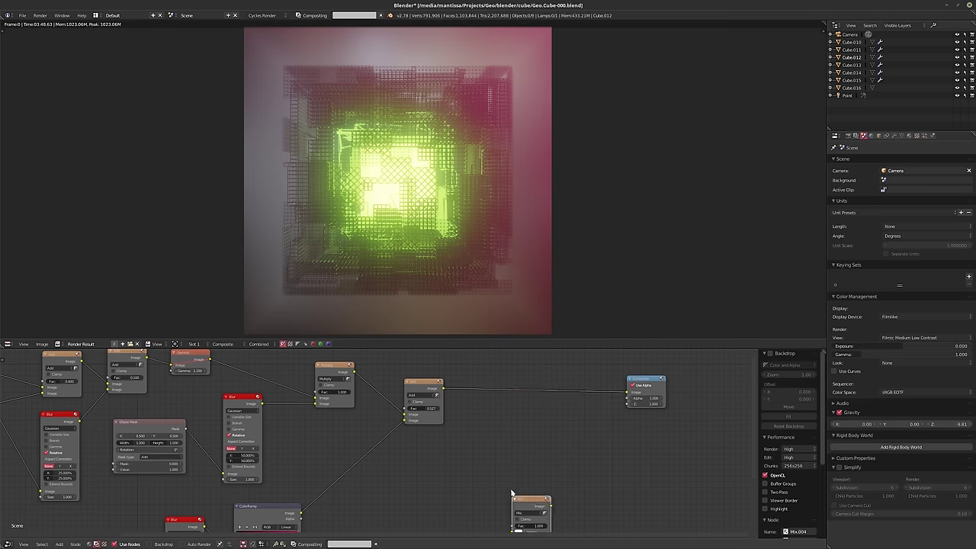
left_click(495, 387)
Duplicate the light leak's Ellipse Mask, Blur and ColorRamp nodes together and place the copies below the new Mix node
middle_click_drag(157, 534, 193, 471)
left_click(128, 504)
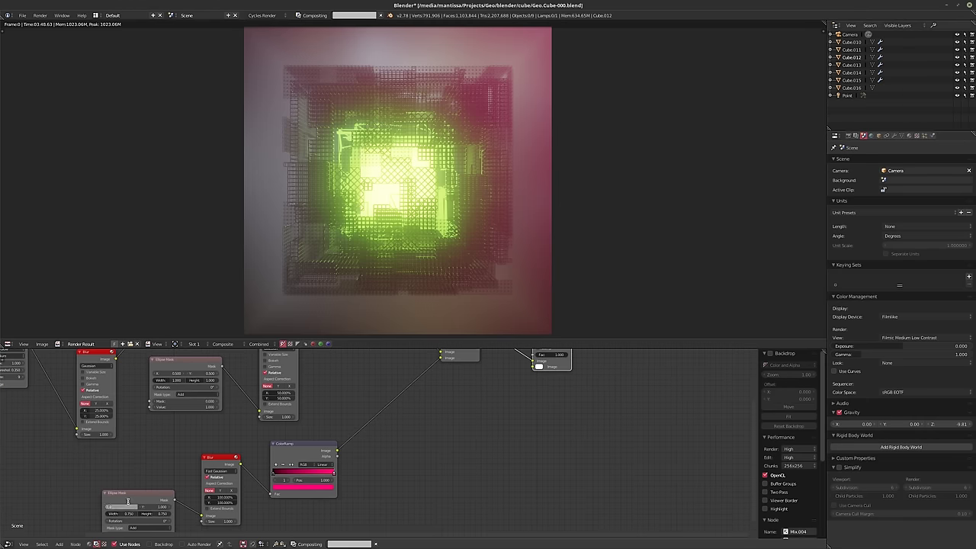
key("Return")
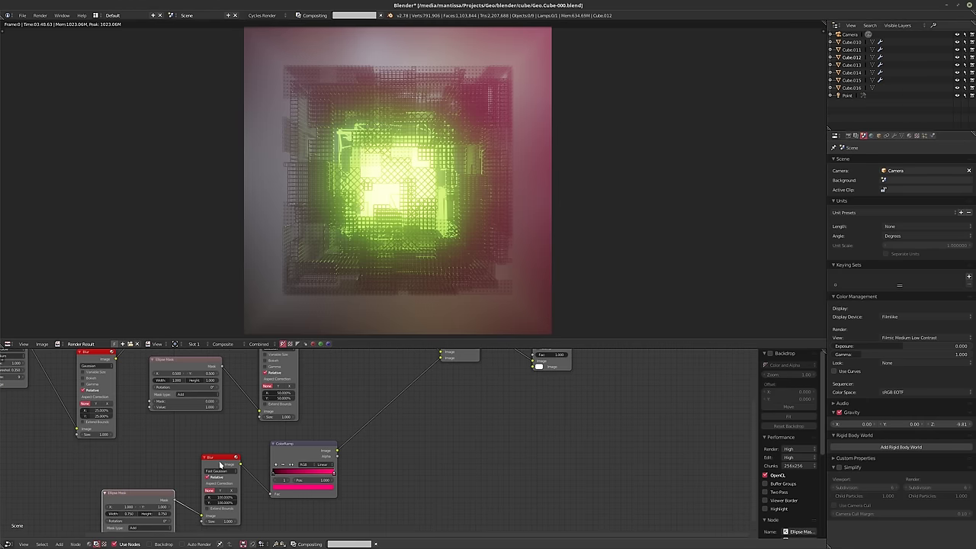
left_click(220, 462, "shift")
left_click(299, 448, "shift")
middle_click_drag(415, 501, 393, 497)
key("shift+d")
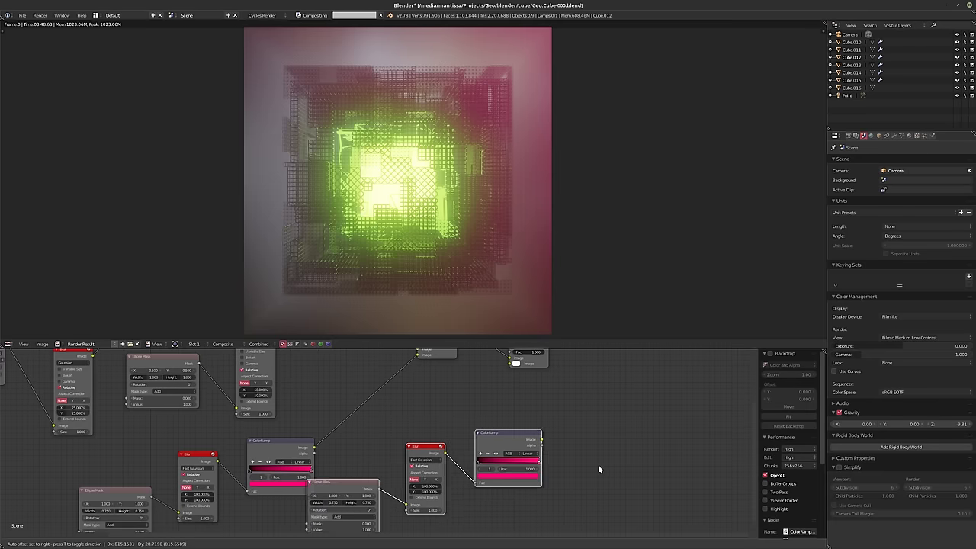
left_click(581, 443)
middle_click_drag(579, 442, 423, 521)
key("g")
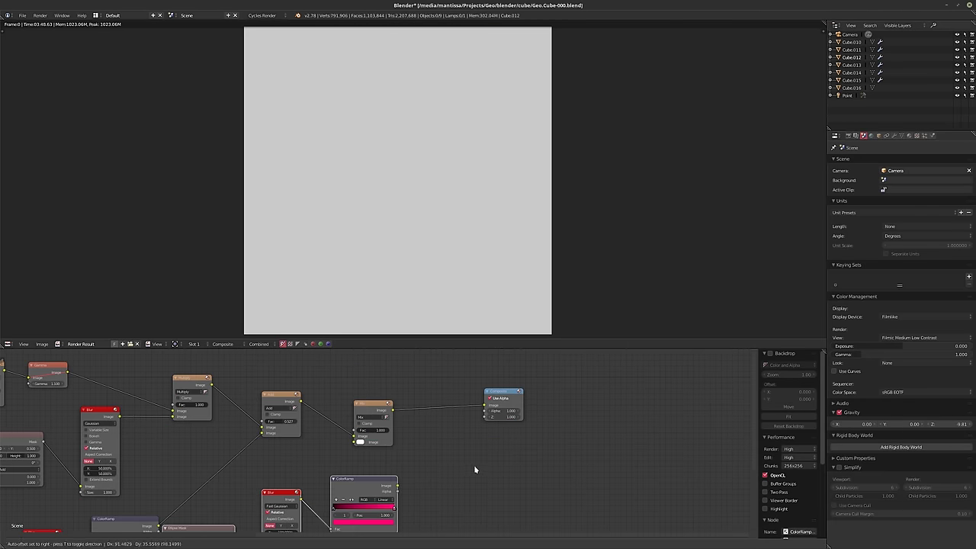
left_click(474, 467)
Move the Composite node farther from the Mix node and shift the duplicated mask, blur and ramp nodes toward it
left_click_drag(505, 393, 546, 386)
middle_click_drag(475, 512, 481, 484)
key("g")
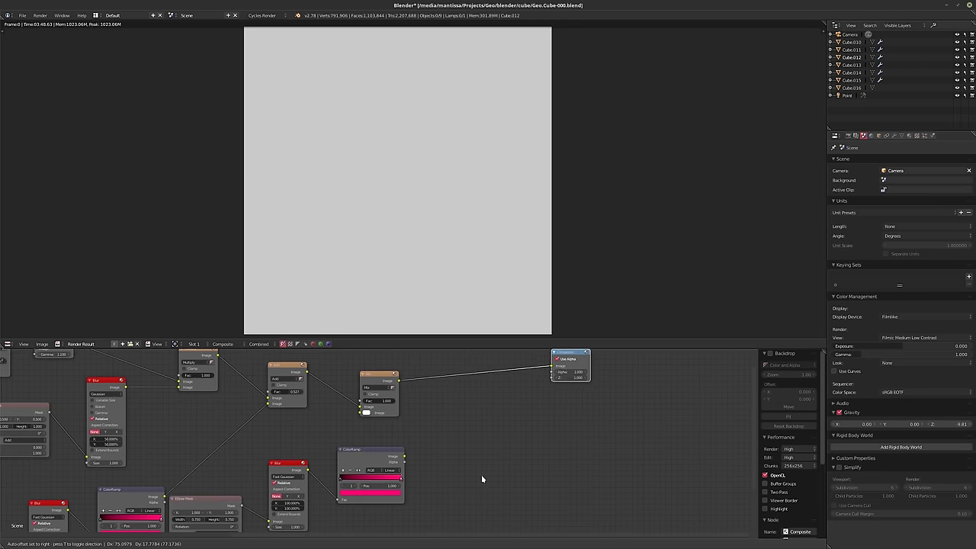
left_click(481, 479)
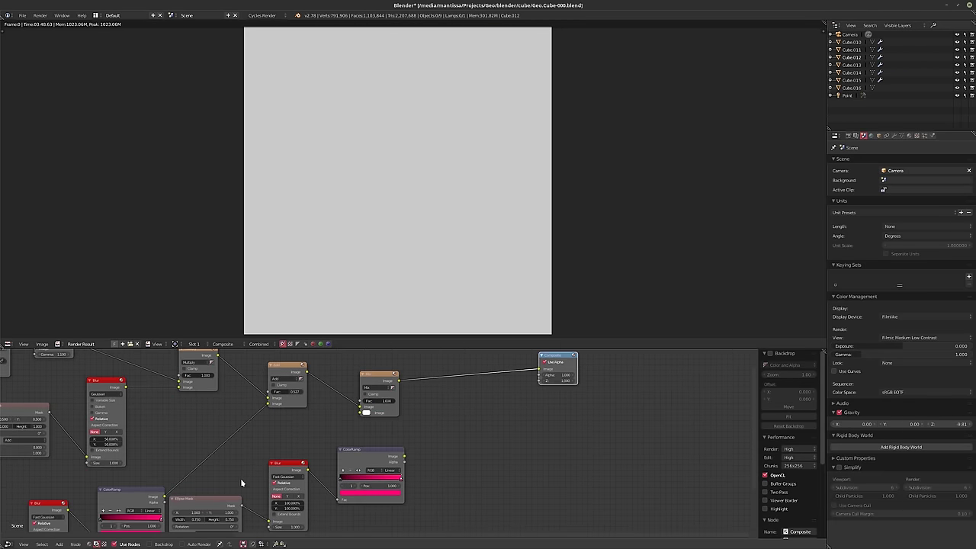
left_click(376, 459, "shift")
key("g")
left_click(494, 461)
Insert a second Mix node before Composite and connect the duplicated ColorRamp's image output to its second image input
key("shift+a")
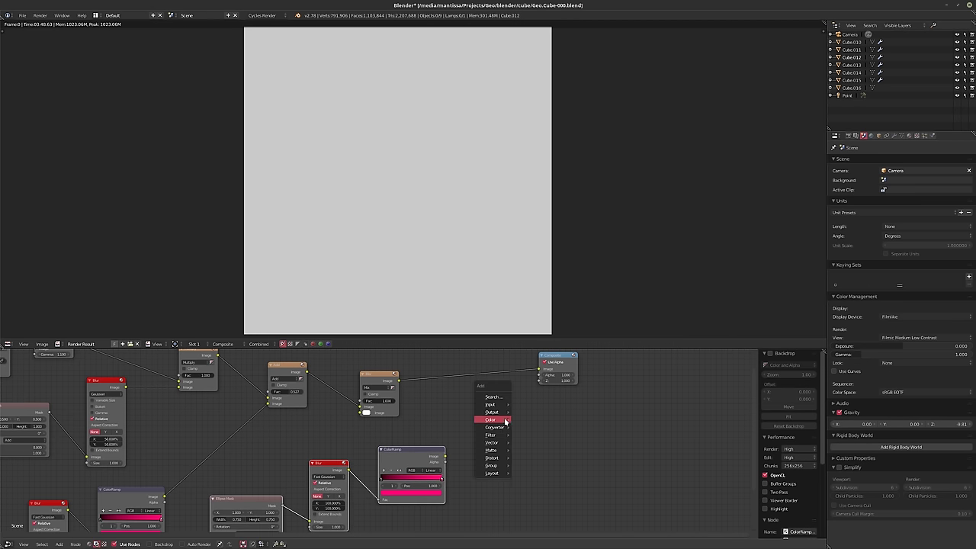
mouse_move(503, 420)
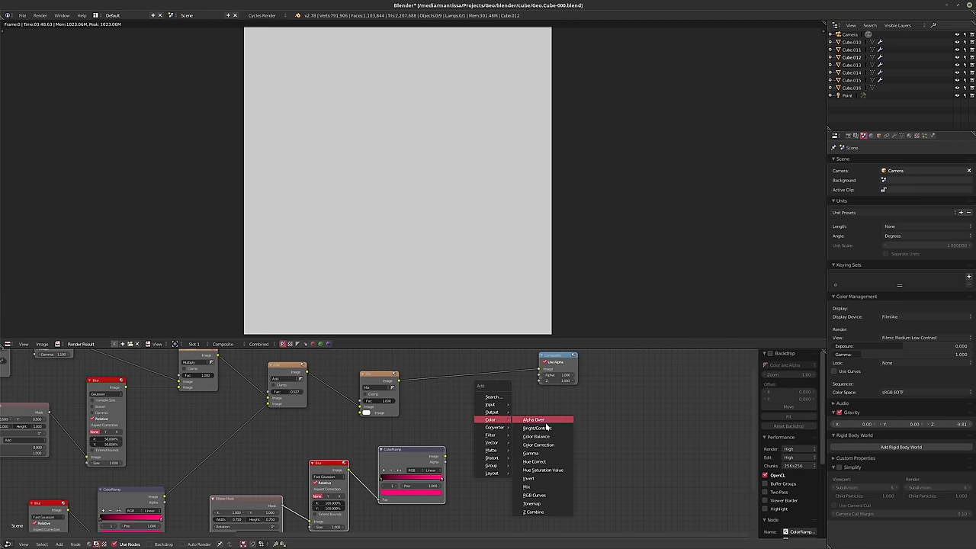
left_click(530, 487)
left_click(488, 400)
left_click_drag(446, 456, 470, 414)
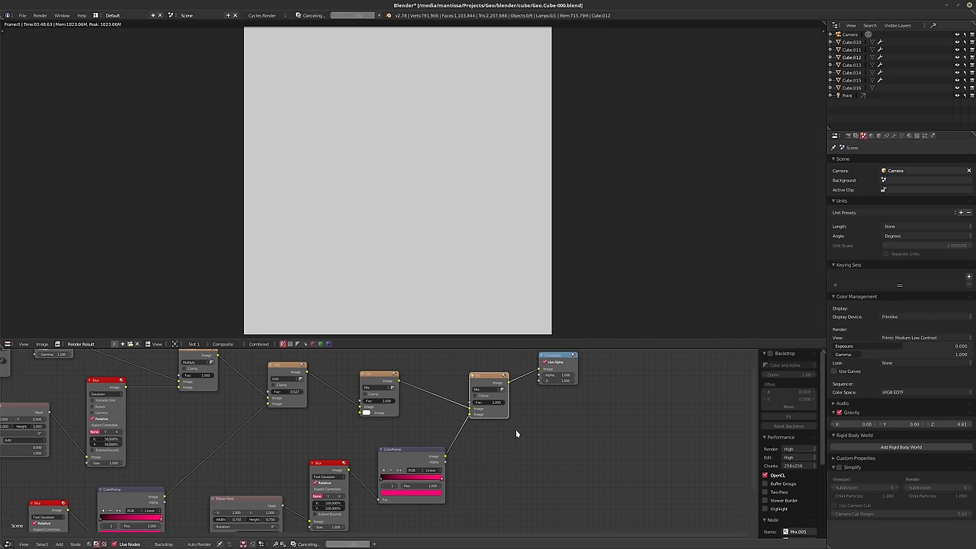
Set the second Mix node's factor to 0.1 and its blend type to Hue
middle_click_drag(510, 418, 487, 408)
left_click(466, 379)
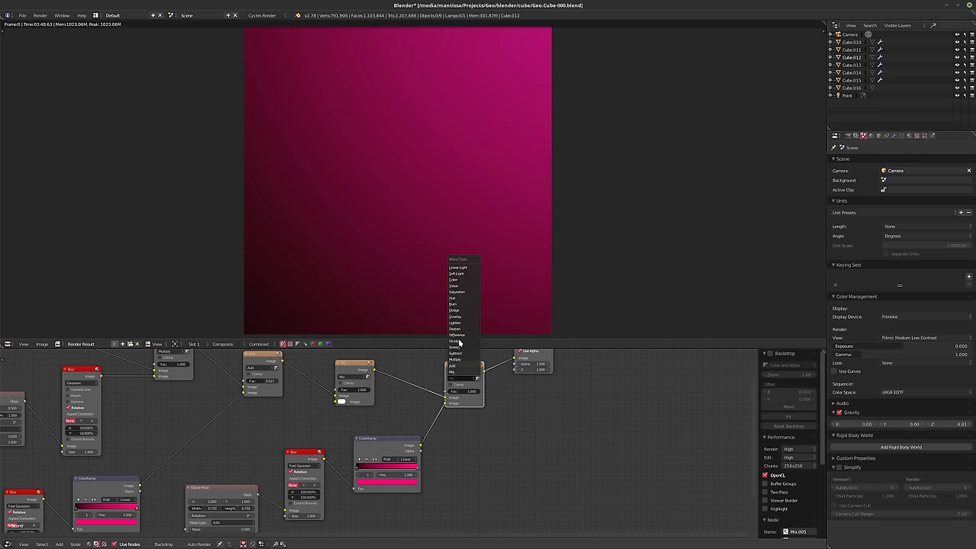
left_click(460, 393)
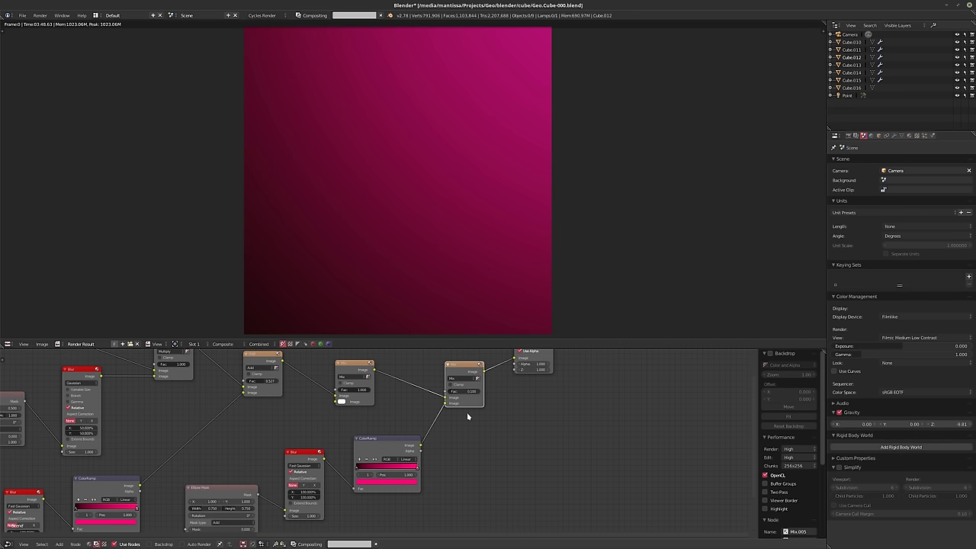
scroll(467, 412, "up", 4)
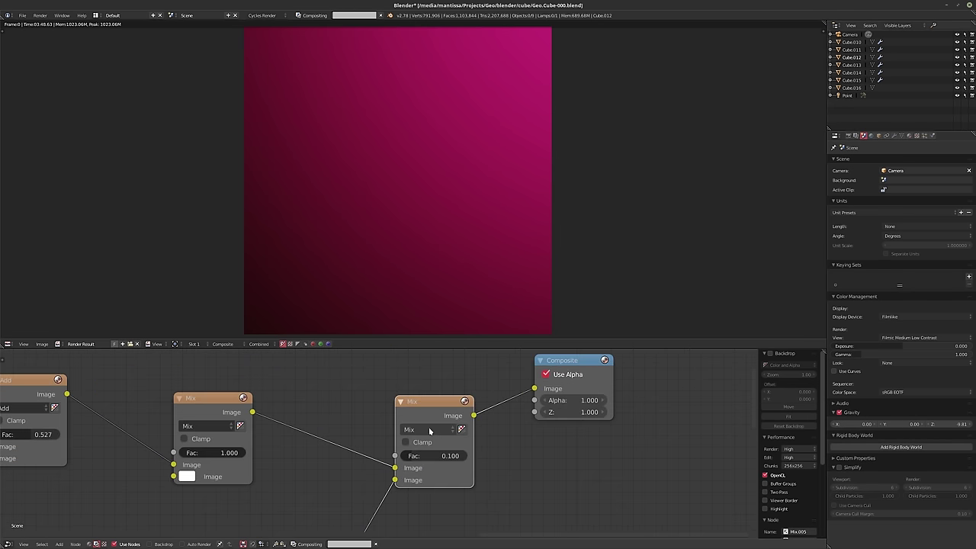
left_click(428, 429)
left_click(421, 267)
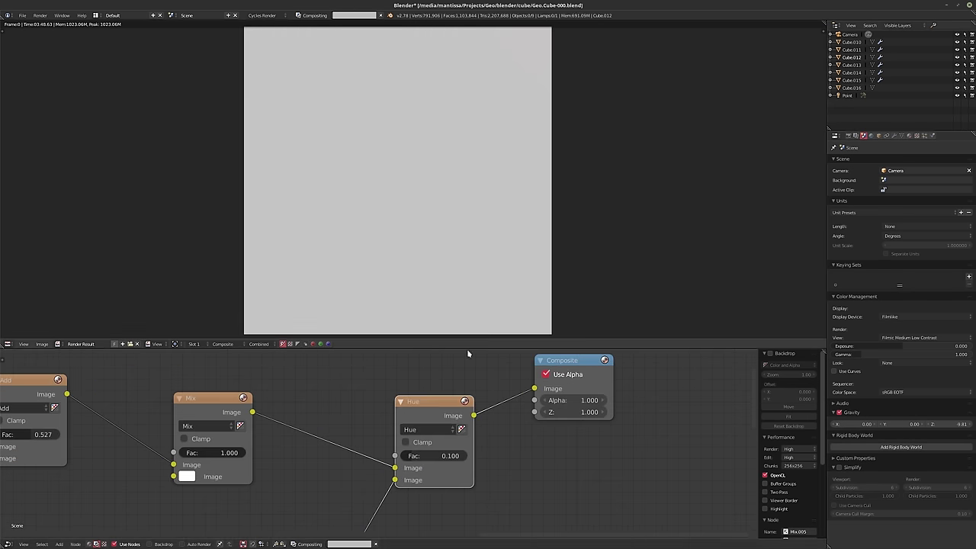
Examine the duplicated ColorRamp's pink stop color in its RGB and HSV values
middle_click_drag(493, 461, 558, 376)
scroll(558, 376, "down", 3)
middle_click_drag(488, 444, 458, 470)
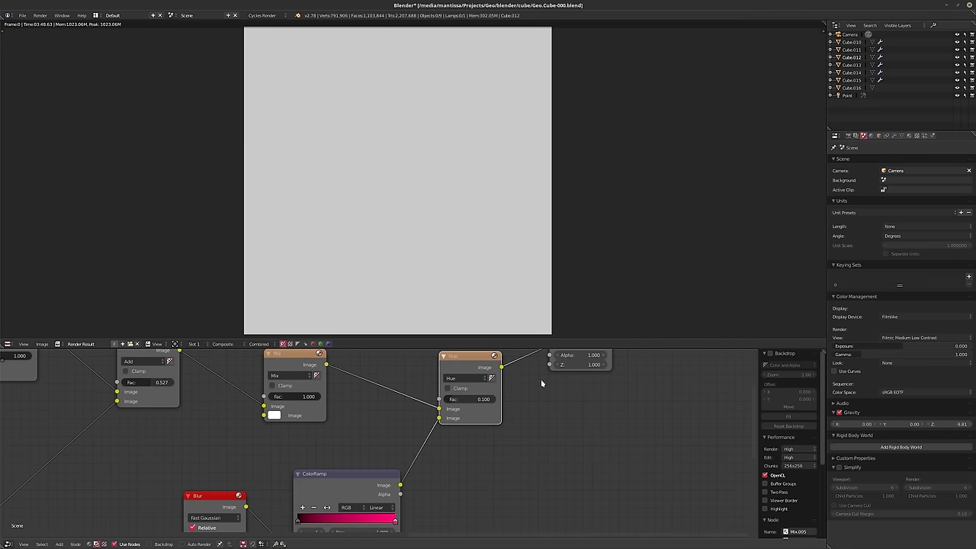
middle_click_drag(541, 379, 531, 410)
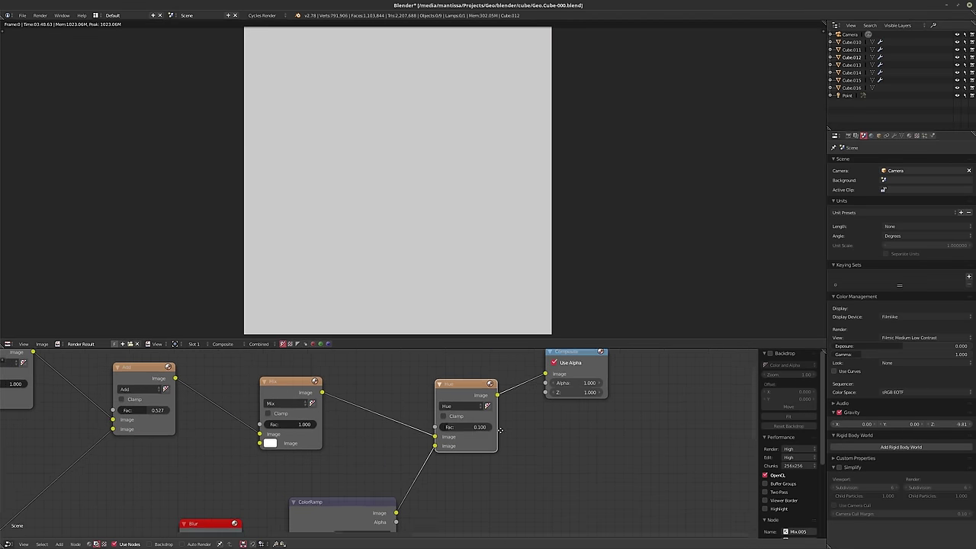
middle_click_drag(405, 529, 456, 466)
scroll(480, 463, "down", 2)
scroll(494, 441, "down", 1)
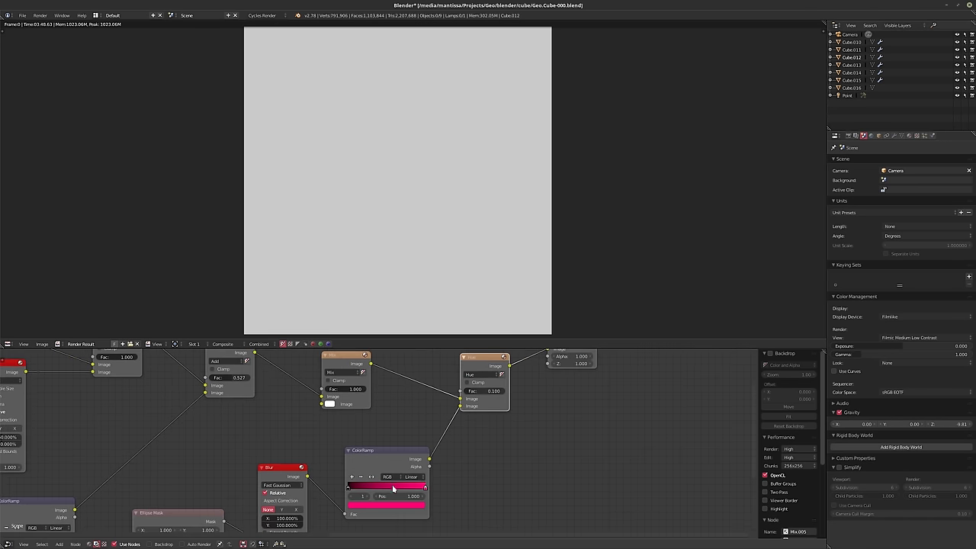
left_click(403, 507)
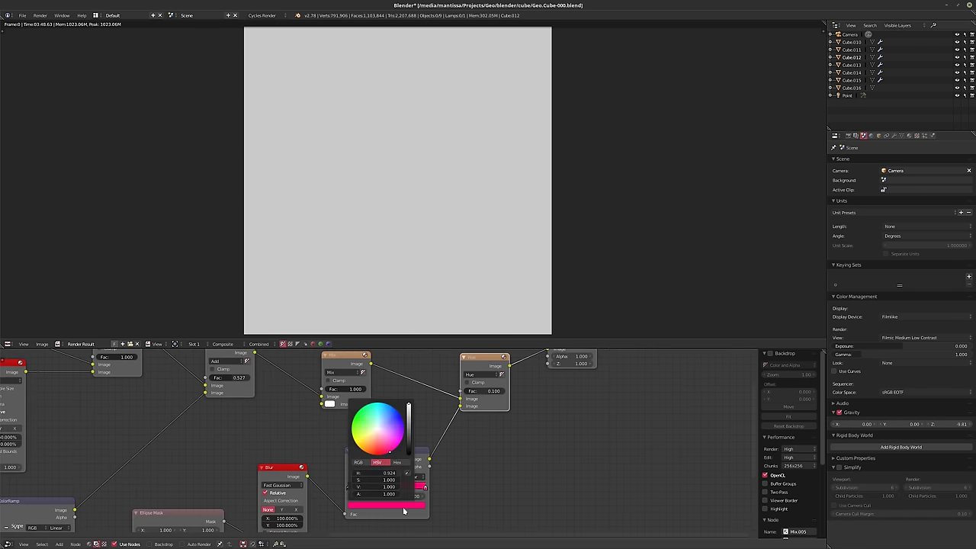
left_click(358, 461)
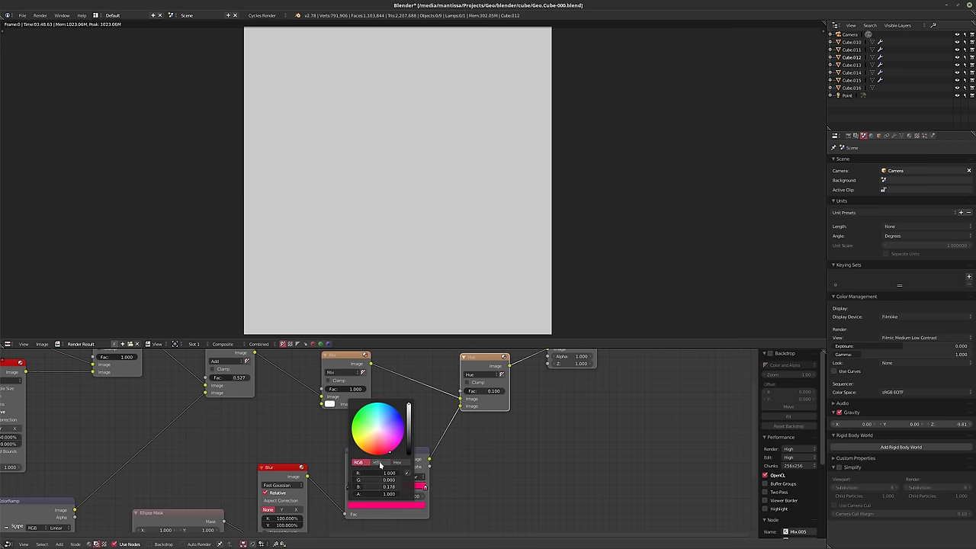
left_click(377, 462)
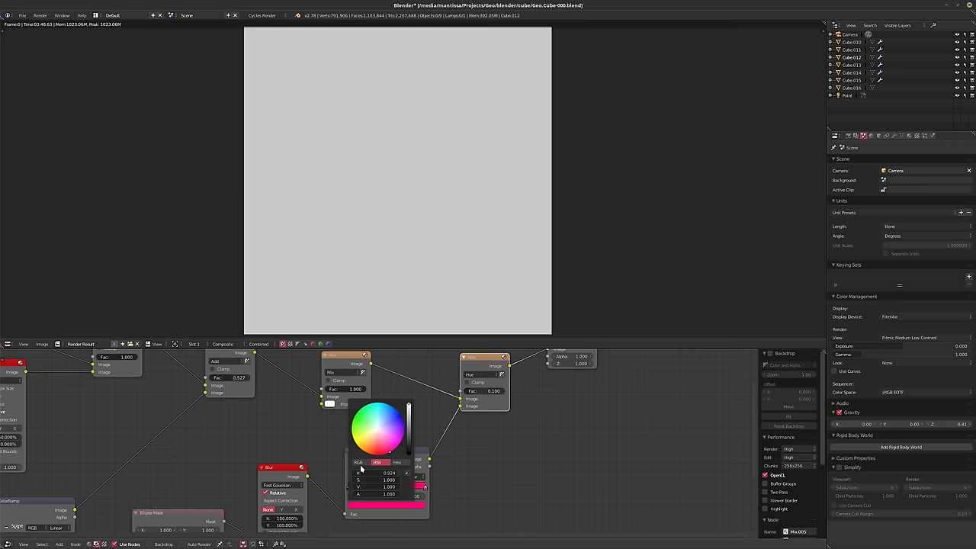
left_click(358, 463)
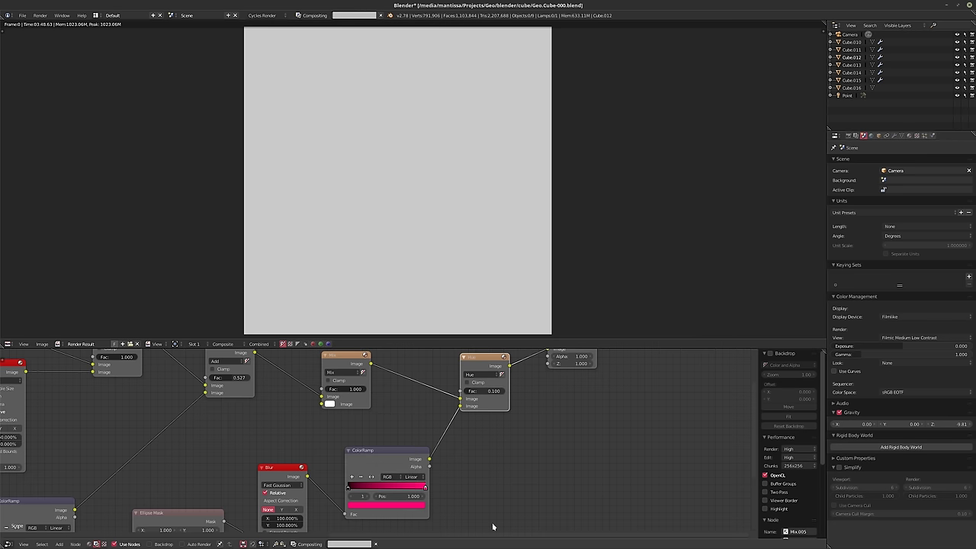
Compare the stop color of the duplicated ColorRamp with that of the original light leak's ColorRamp
middle_click_drag(450, 503, 523, 462)
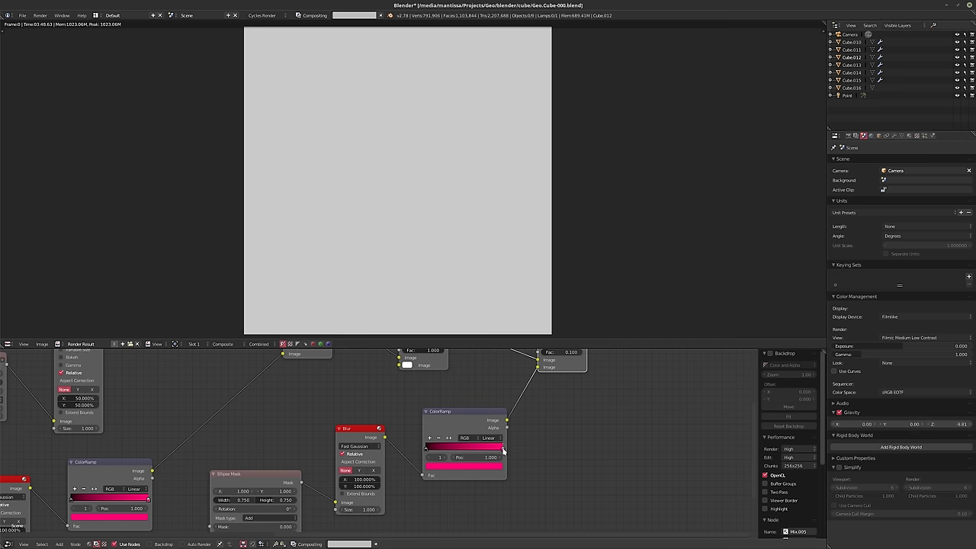
left_click(448, 466)
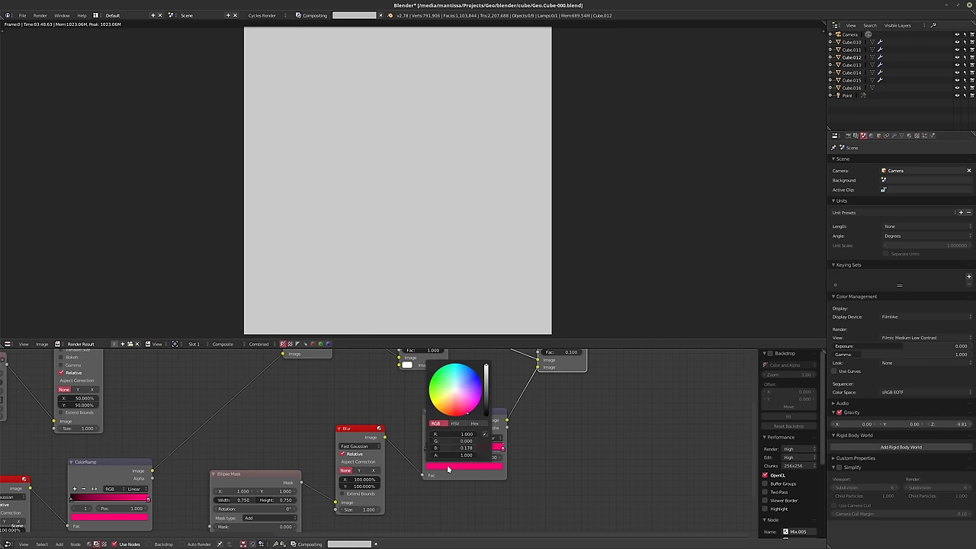
middle_click_drag(138, 529, 191, 471)
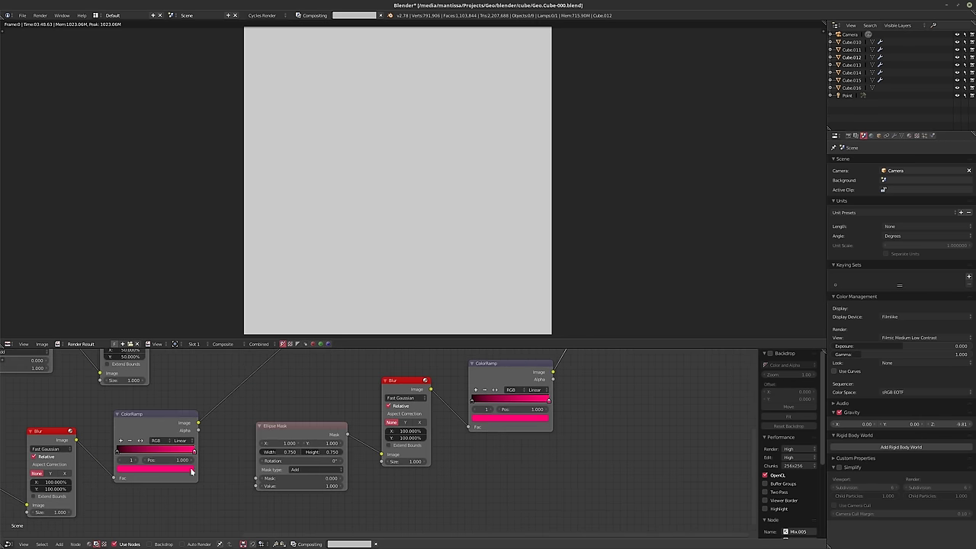
left_click(179, 470)
Try the Add blend type on the Hue mix node before Composite
middle_click_drag(461, 492, 418, 516)
middle_click_drag(570, 413, 510, 492)
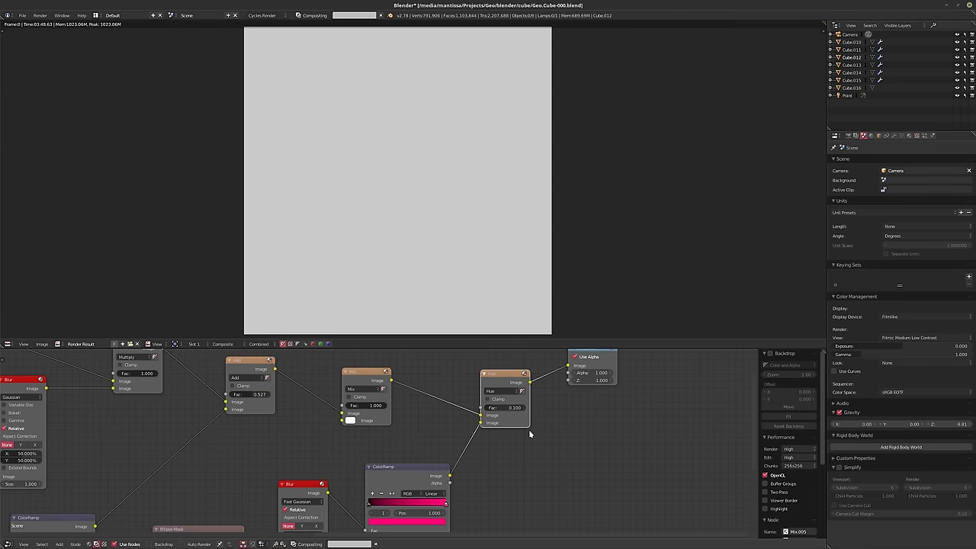
middle_click_drag(530, 433, 520, 473)
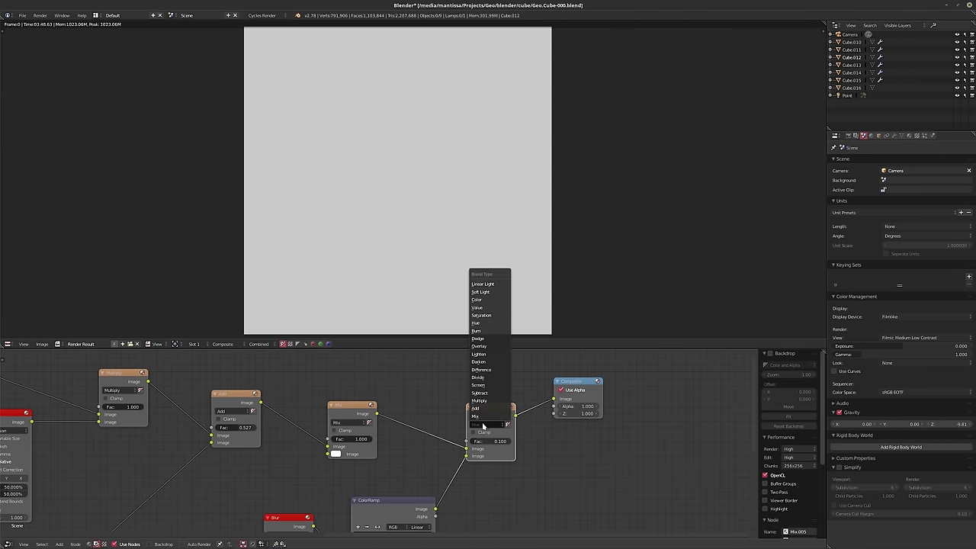
left_click(477, 408)
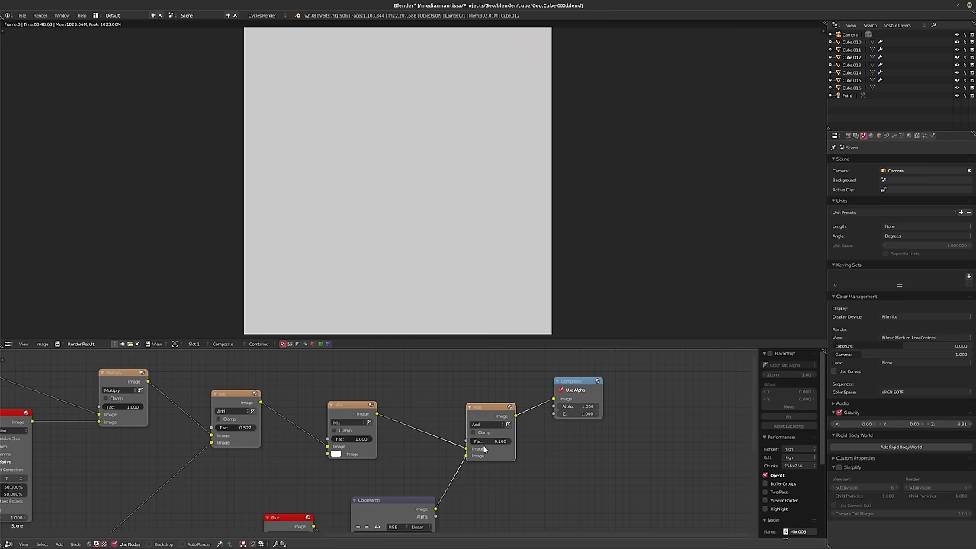
Delete the unused Mix node between the two Add nodes while keeping the image connection intact
middle_click_drag(413, 466, 410, 419)
scroll(416, 425, "down", 1)
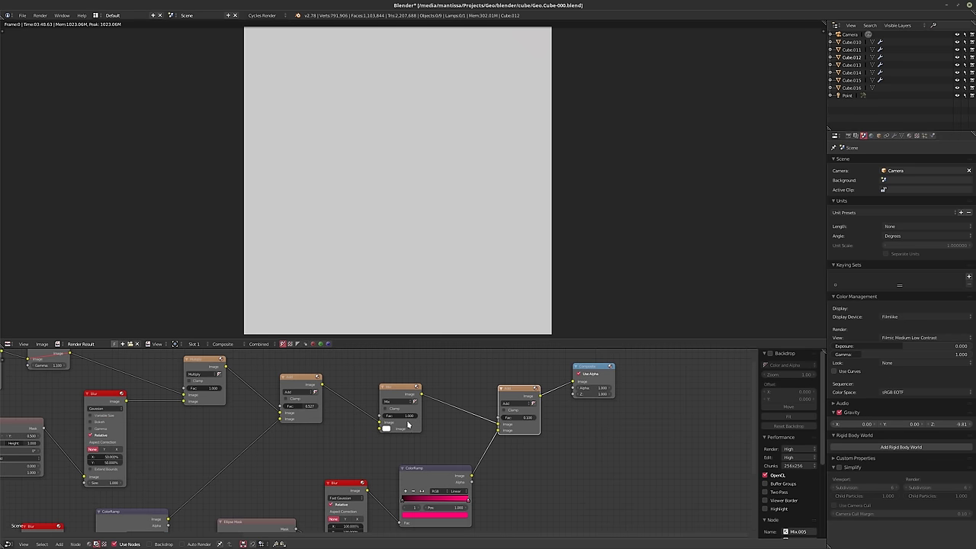
left_click(402, 389)
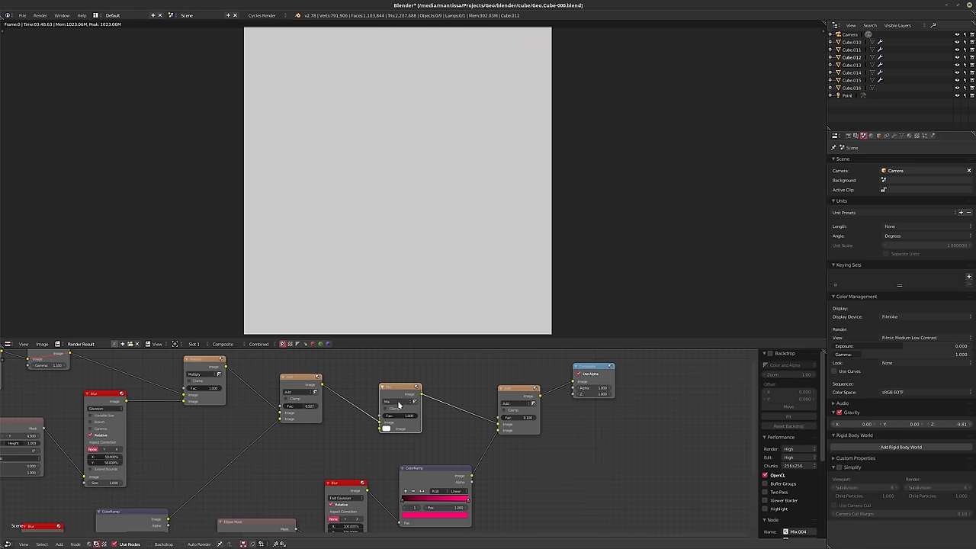
key("ctrl+x")
Set the blend type of the mix node before Composite to Hue and its factor to 0.291
middle_click_drag(399, 405, 364, 411)
scroll(484, 398, "up", 1)
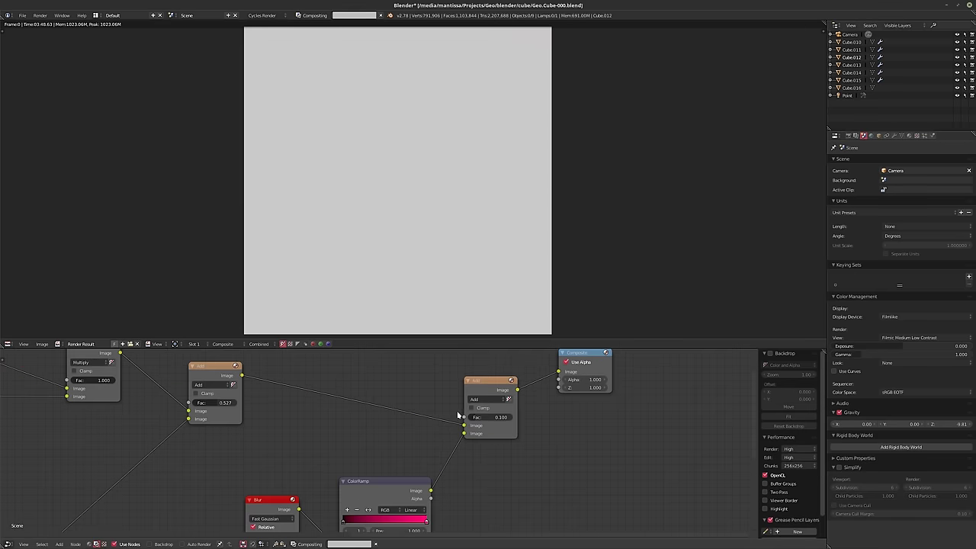
left_click(483, 398)
left_click(484, 401)
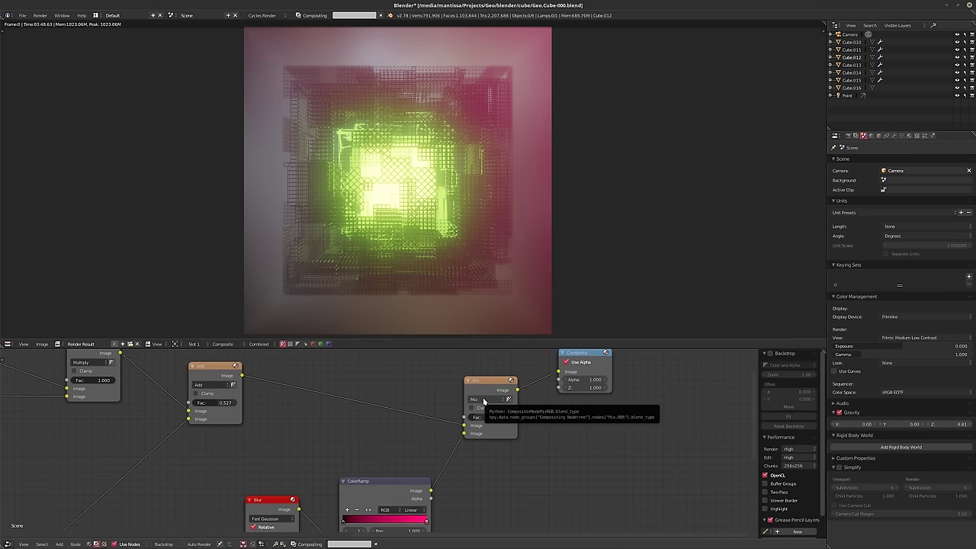
left_click(483, 400)
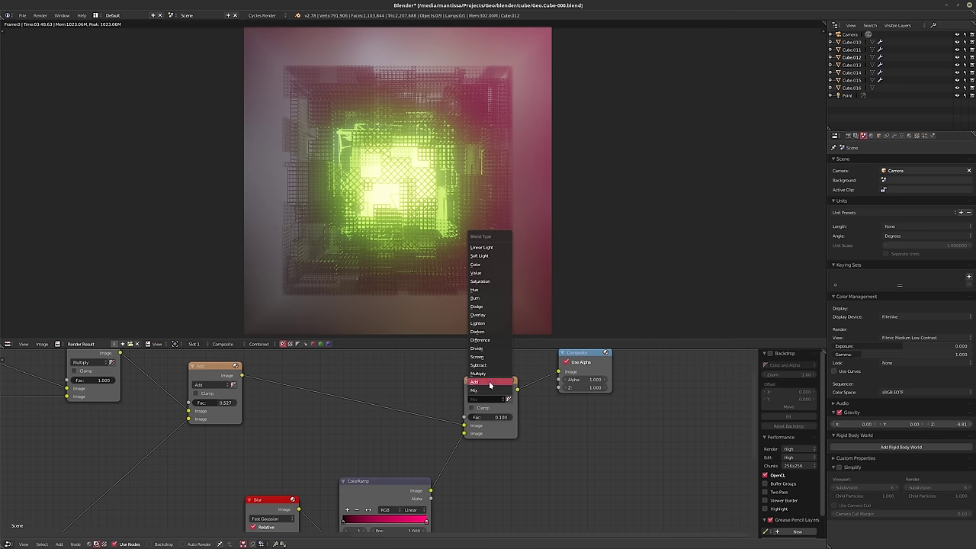
left_click(485, 289)
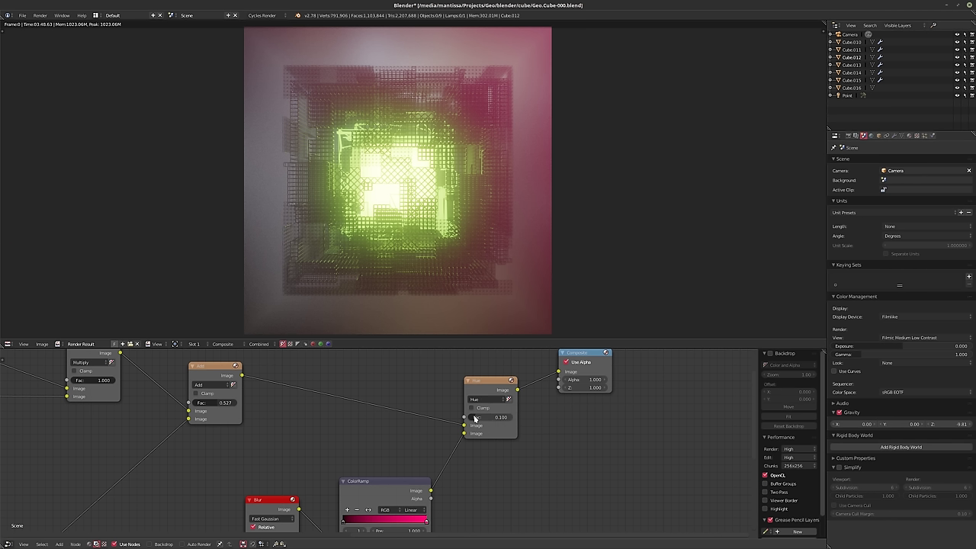
left_click_drag(474, 419, 507, 419)
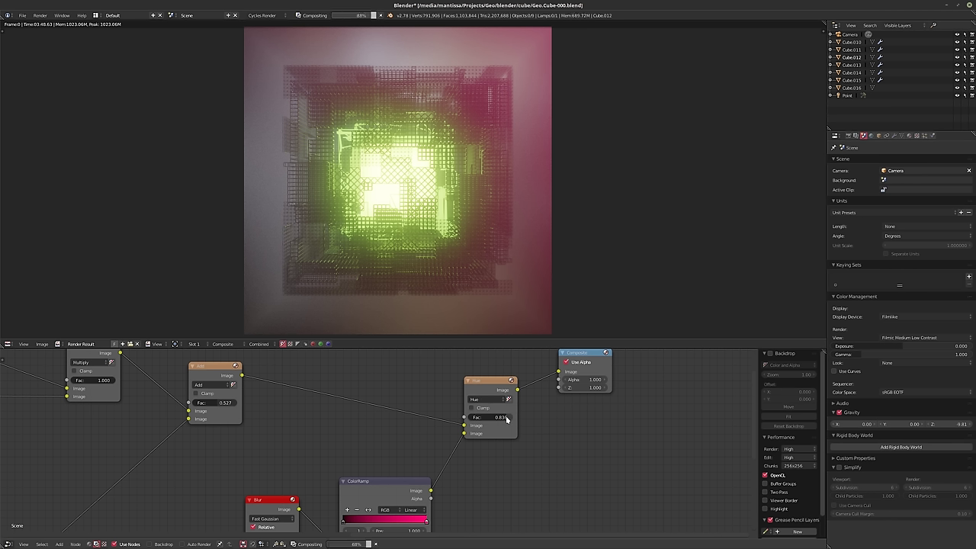
left_click_drag(500, 419, 480, 418)
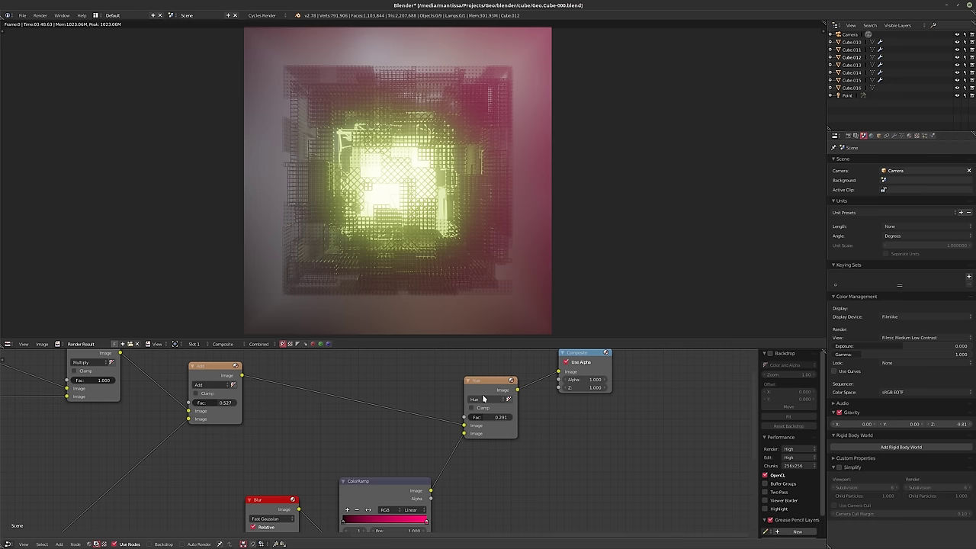
Try the Mix, Add, Multiply and Subtract blend types on the mix node before Composite
left_click(485, 399)
left_click(479, 390)
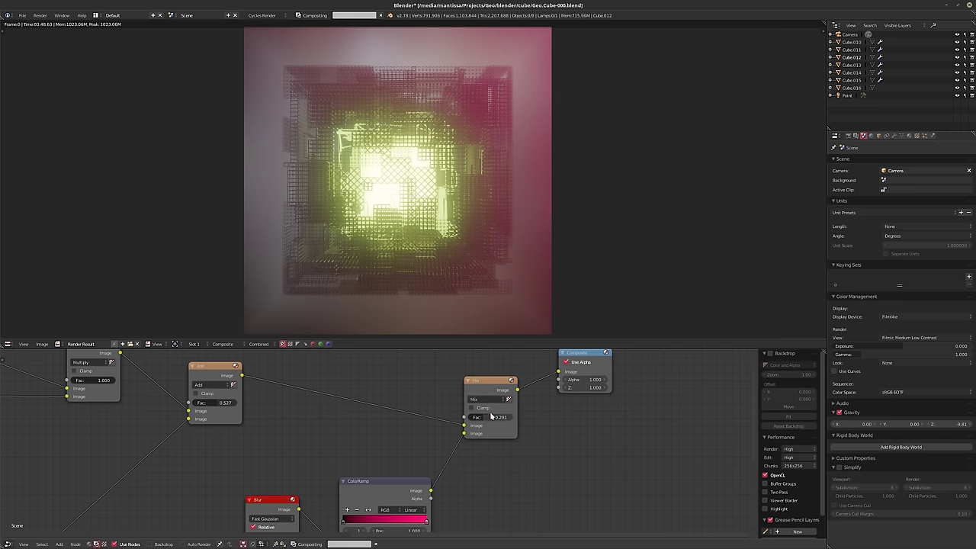
middle_click_drag(407, 444, 372, 455)
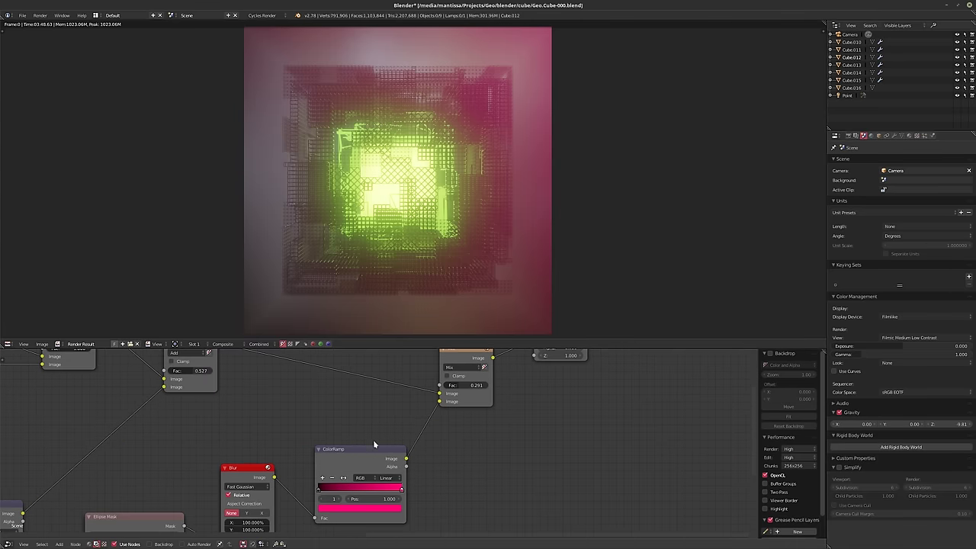
scroll(463, 371, "down", 1, "ctrl")
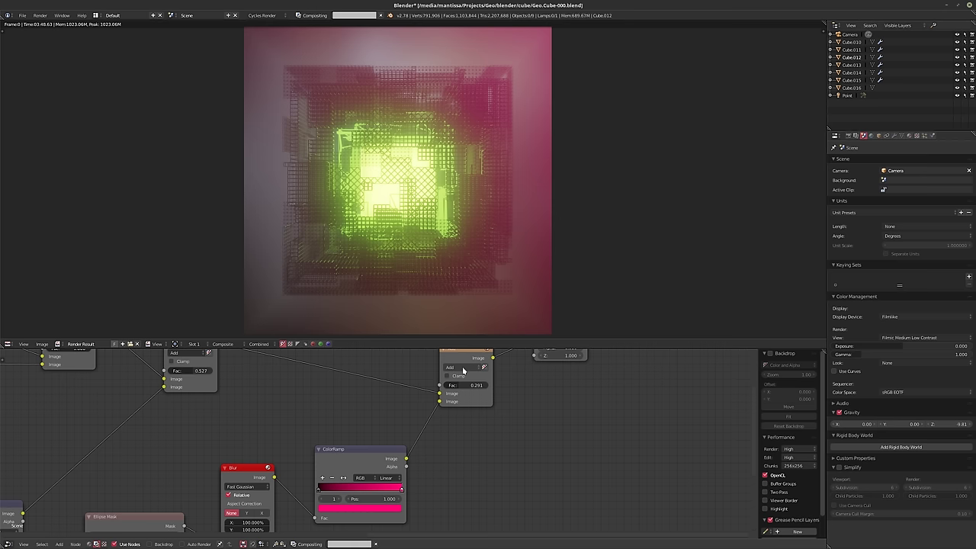
scroll(462, 371, "down", 1, "ctrl")
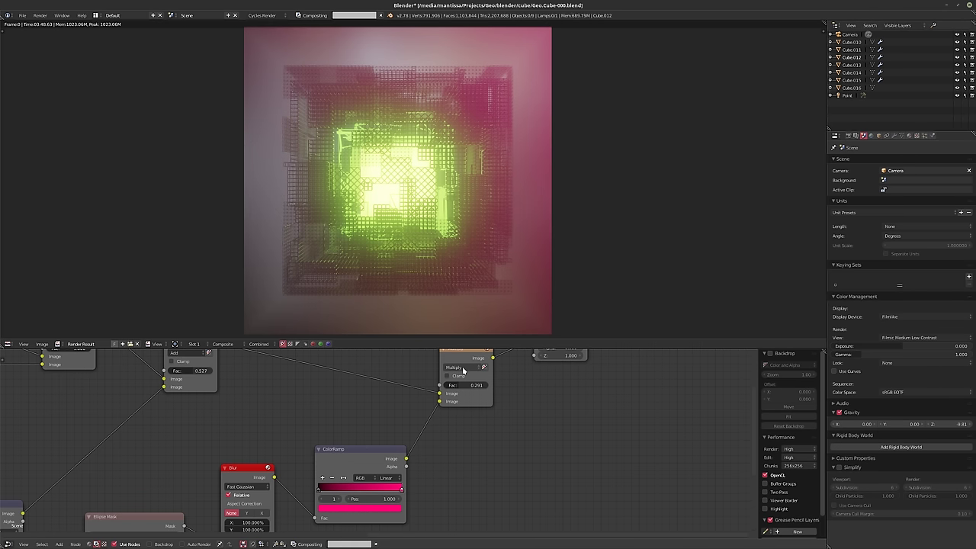
scroll(463, 370, "down", 1, "ctrl")
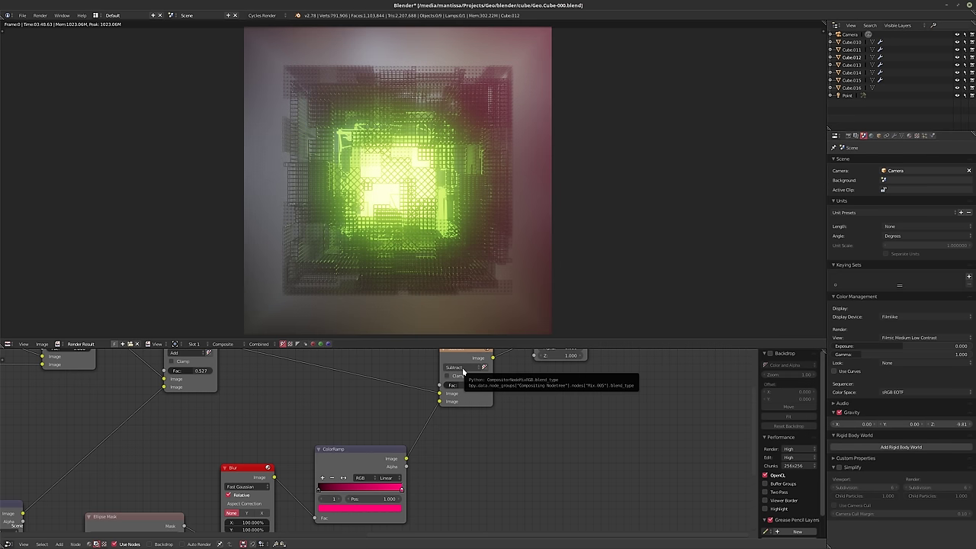
Set the blend type of the mix node before Composite to Add
left_click(462, 370)
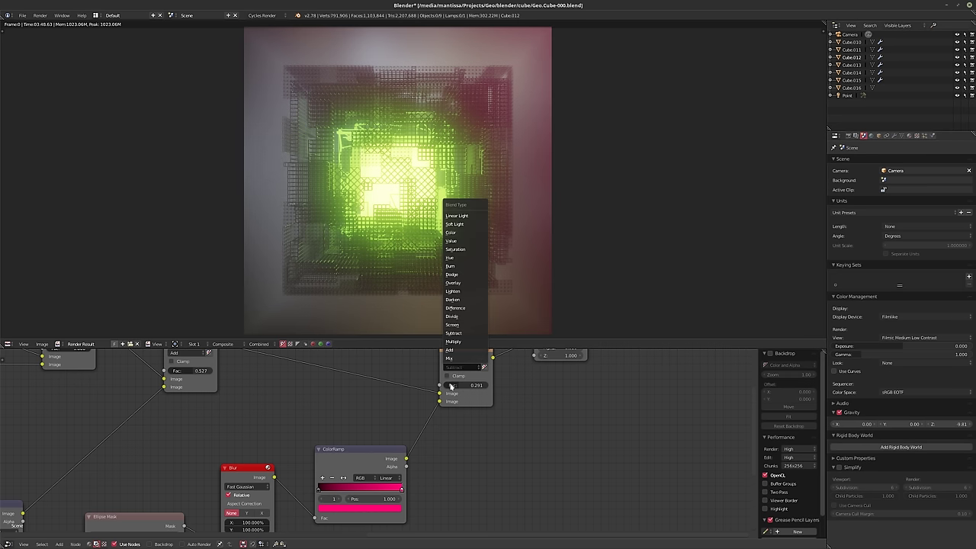
left_click(457, 367)
left_click(454, 351)
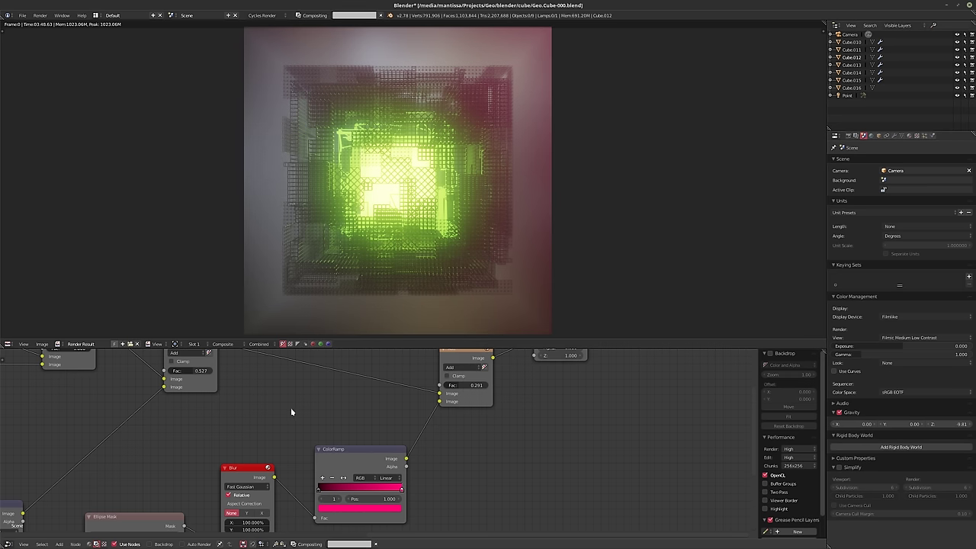
Set the duplicated Ellipse Mask's X and Y position to 0 to move the second leak to the opposite corner
middle_click_drag(290, 409, 378, 411)
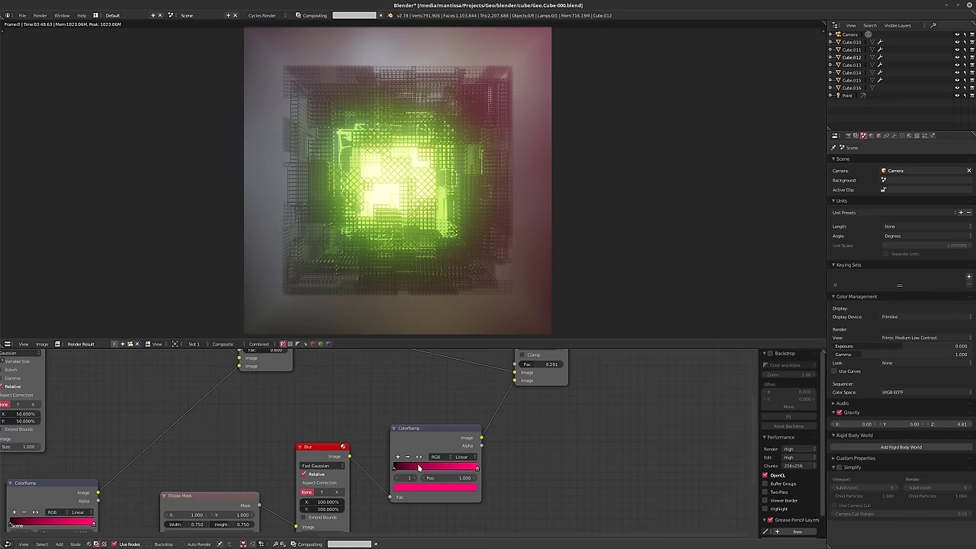
scroll(417, 466, "down", 2)
middle_click_drag(406, 488, 433, 443)
middle_click_drag(517, 412, 508, 424)
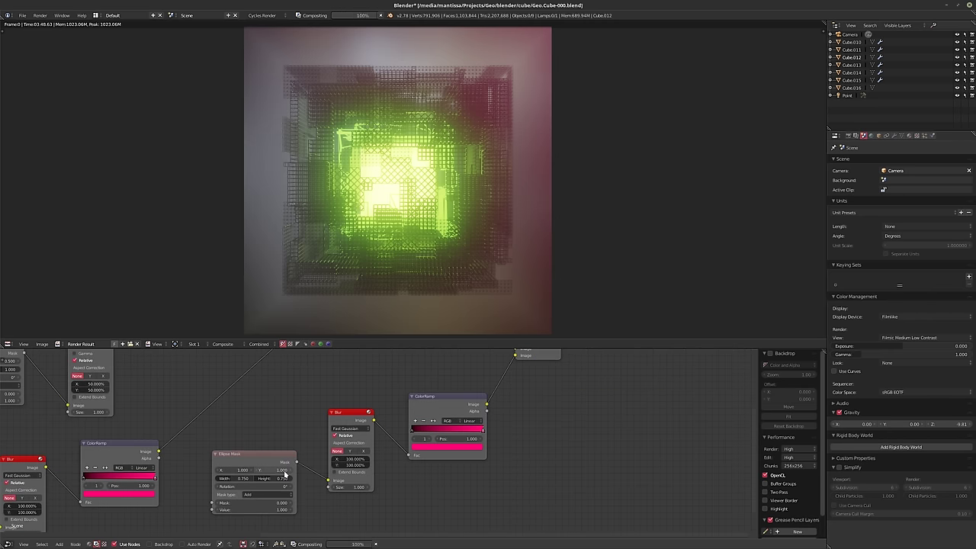
middle_click_drag(379, 429, 404, 417)
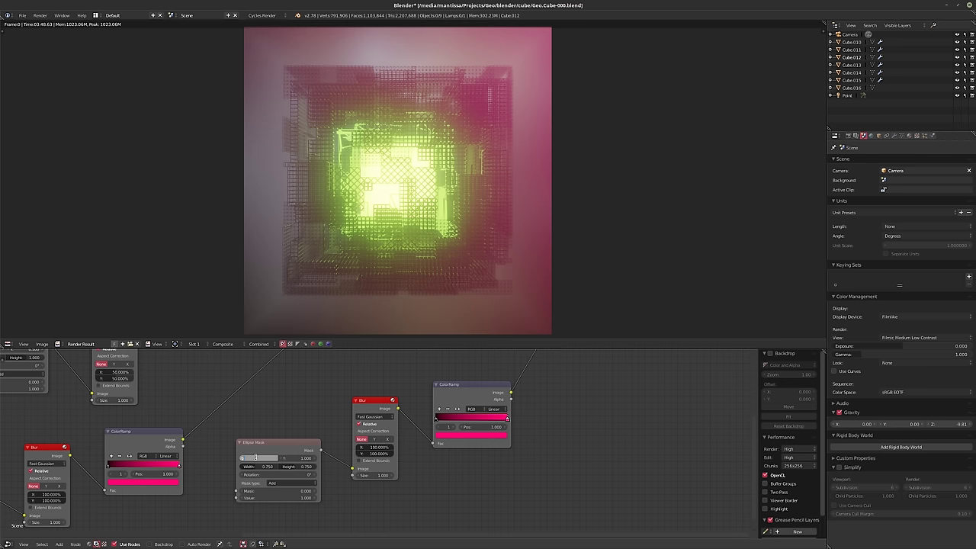
type("0")
key("Tab")
type("0")
key("Return")
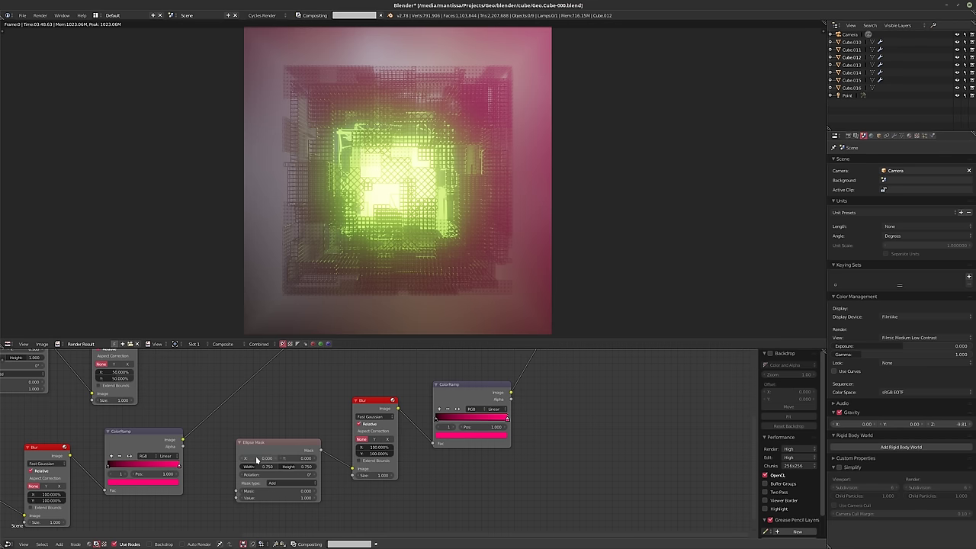
Change the duplicated ColorRamp's pink stop to a violet-blue with R 0.044, G 0 and B 1
middle_click_drag(290, 444, 311, 428)
scroll(316, 427, "up", 1)
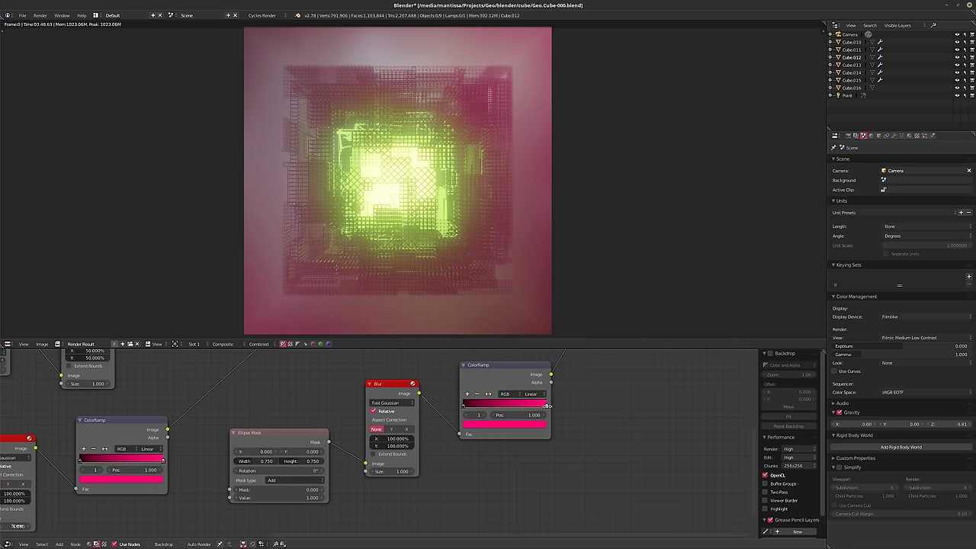
left_click(532, 428)
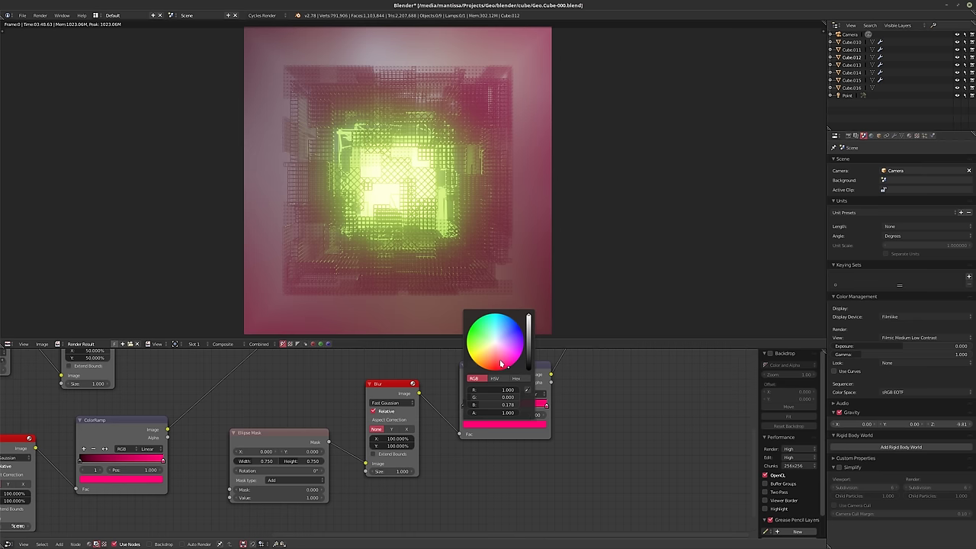
left_click_drag(521, 349, 522, 333)
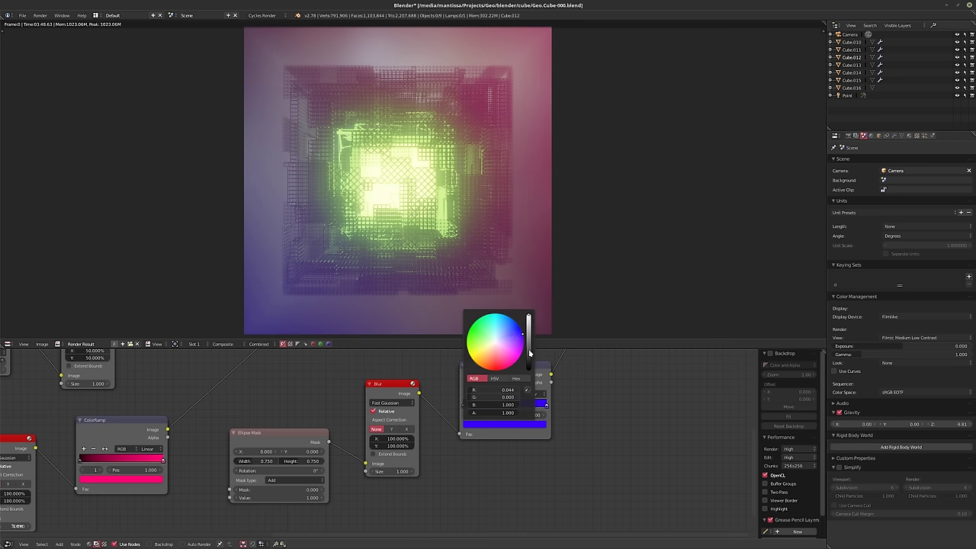
Change the duplicated ColorRamp's end stop to cyan and set the factor of the Add node before Composite to 0.291
left_click_drag(517, 335, 495, 314)
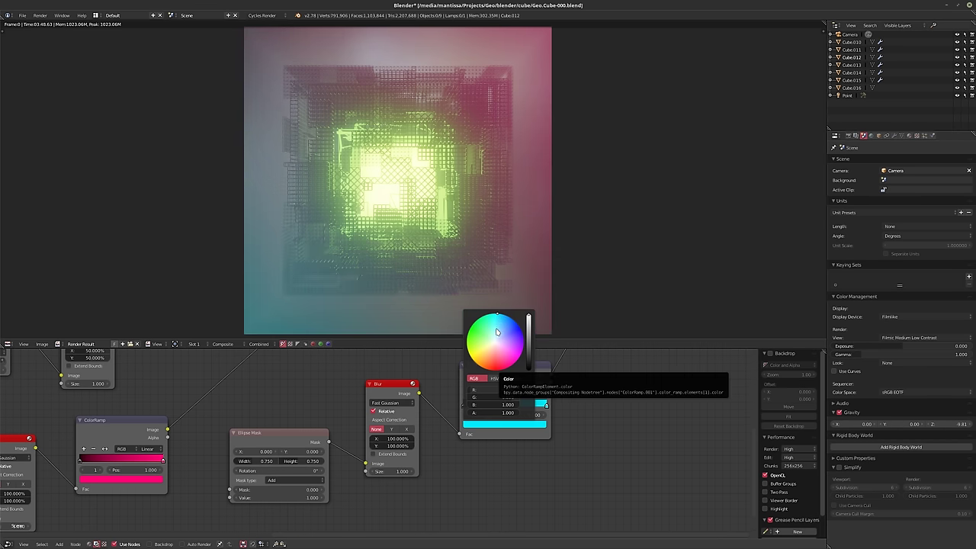
scroll(433, 422, "down", 4)
middle_click_drag(488, 410, 391, 452)
middle_click_drag(532, 403, 454, 475)
scroll(454, 473, "down", 1)
left_click(437, 415)
left_click(438, 419)
left_click_drag(444, 414, 491, 417)
middle_click_drag(378, 477, 435, 434)
scroll(433, 432, "up", 2)
left_click_drag(425, 390, 456, 394)
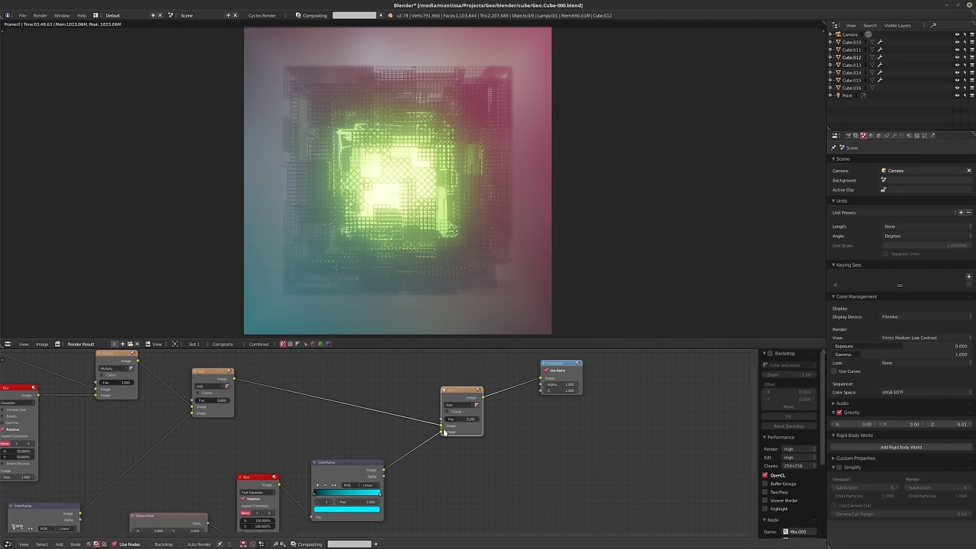
Tidy the second leak's chain by repositioning its Ellipse Mask, Blur and cyan ColorRamp nodes
middle_click_drag(343, 506, 405, 454)
scroll(404, 454, "up", 1)
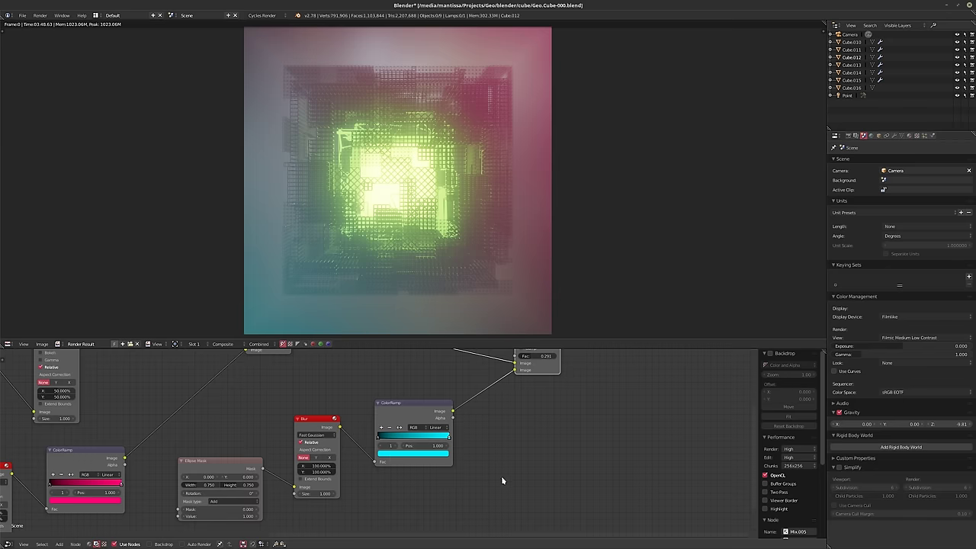
scroll(501, 481, "down", 3)
left_click_drag(283, 480, 269, 494)
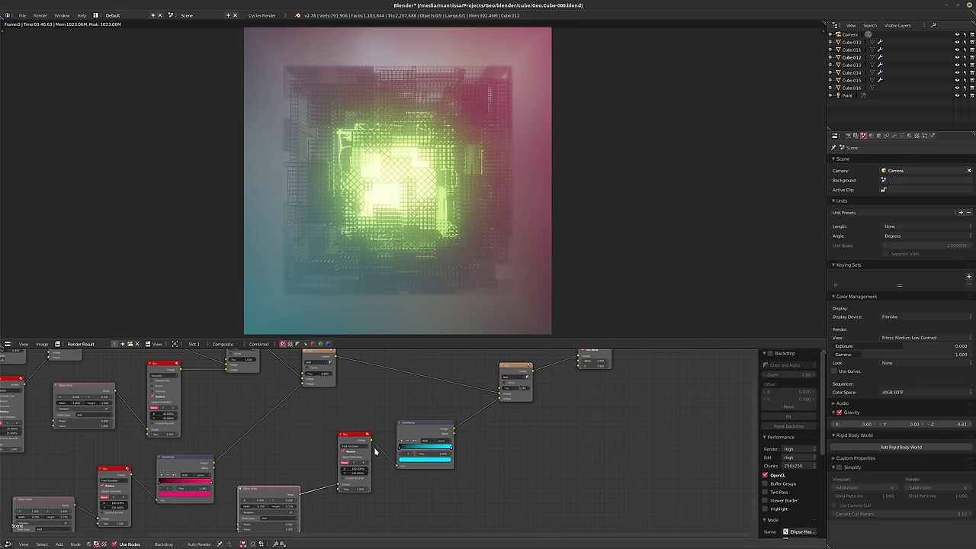
left_click_drag(353, 441, 344, 453)
left_click_drag(408, 431, 389, 428)
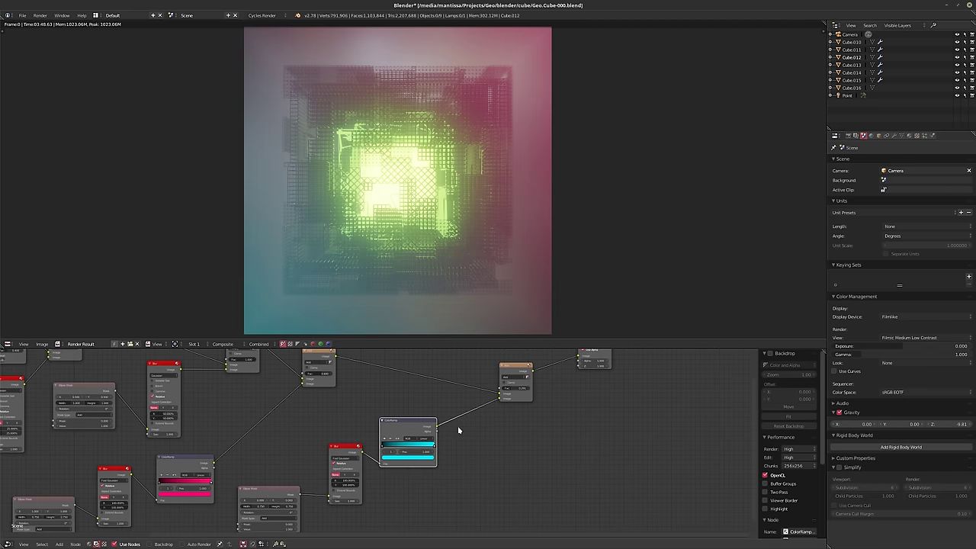
Reconnect the Gamma output directly to the pink leak's Add node, bypassing the vignette's Multiply node
scroll(466, 428, "up", 3)
middle_click_drag(468, 428, 537, 485)
scroll(464, 447, "up", 2)
scroll(384, 505, "down", 3)
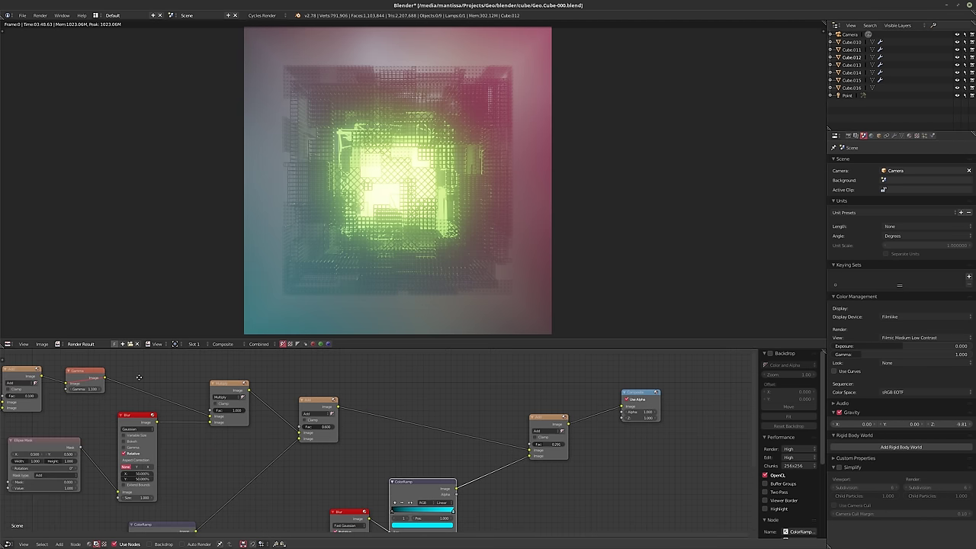
middle_click_drag(139, 377, 226, 383)
left_click(309, 383)
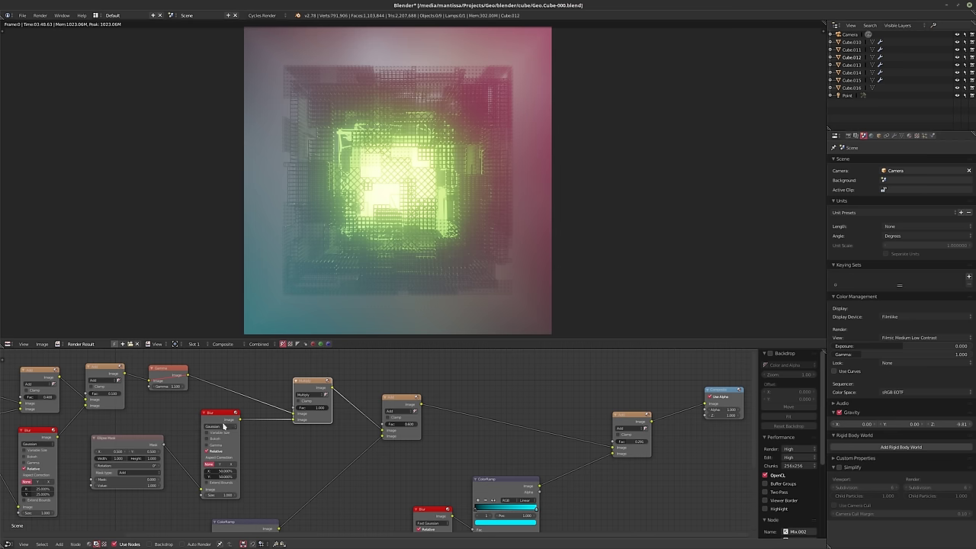
left_click(211, 414, "shift")
left_click(134, 443, "shift")
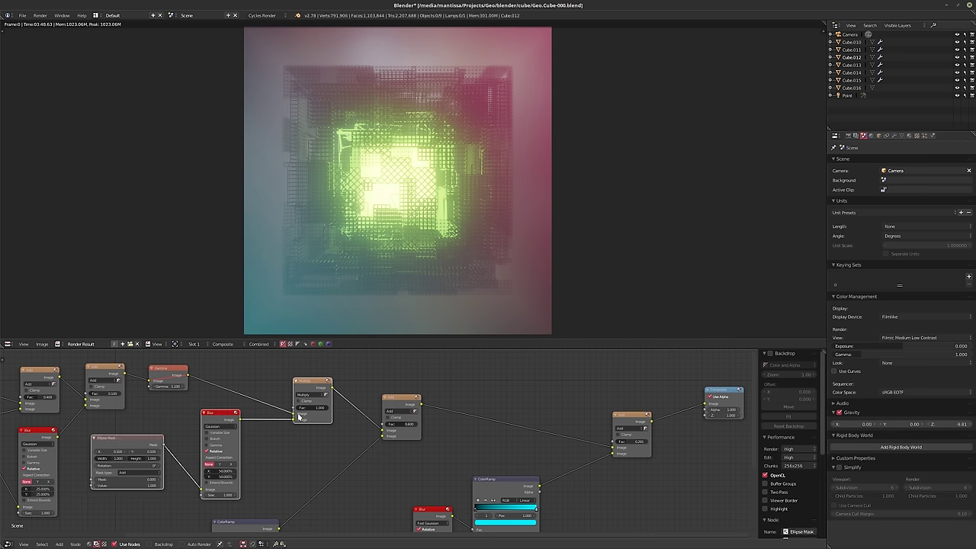
left_click_drag(298, 416, 384, 431)
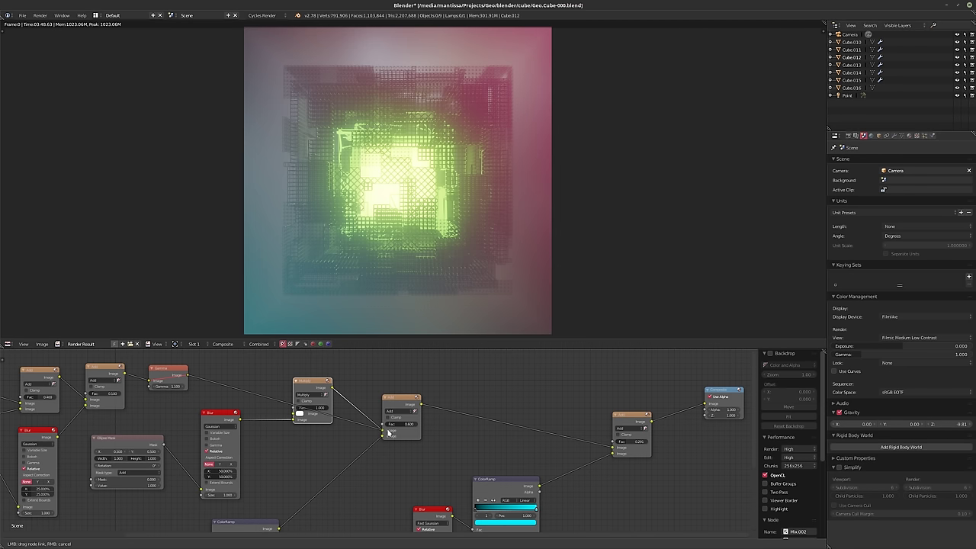
Move the detached vignette Ellipse Mask, Blur and Multiply nodes toward the end of the chain and shift the Composite node further along
left_click(223, 421, "shift")
left_click(144, 445, "shift")
key("g")
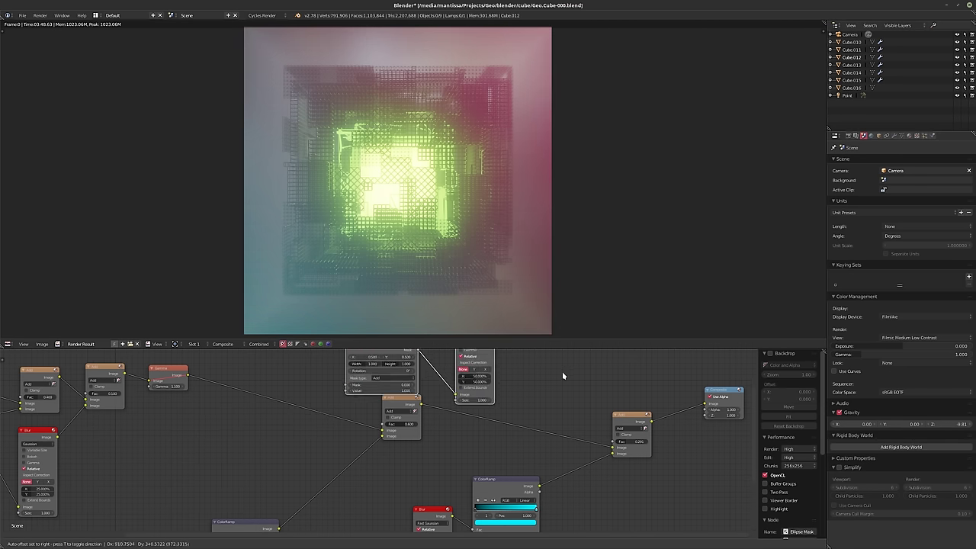
left_click(561, 371)
middle_click_drag(562, 371, 403, 434)
left_click_drag(500, 456, 522, 458)
middle_click_drag(404, 441, 402, 391)
scroll(241, 408, "down", 4)
middle_click_drag(266, 393, 266, 450)
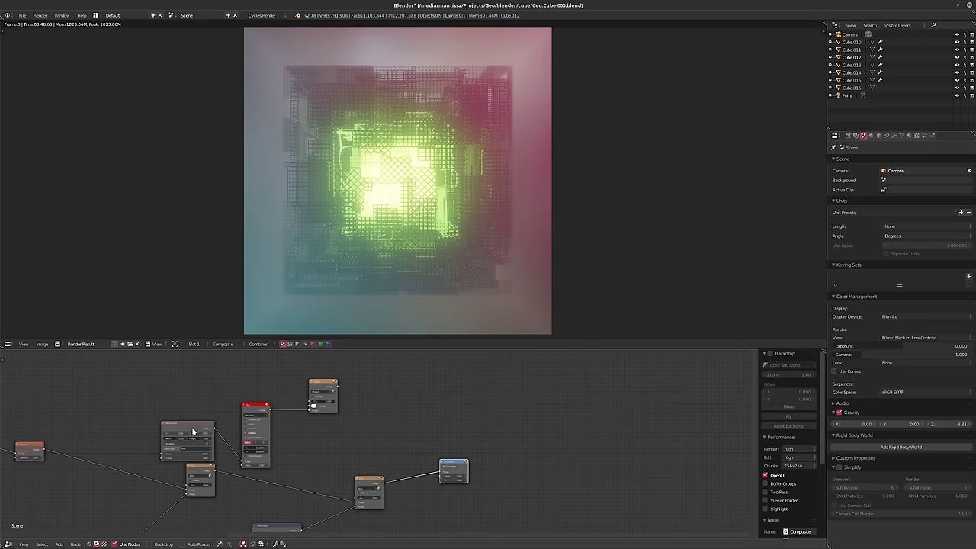
Place the vignette's Ellipse Mask, Blur and Multiply nodes beneath the end of the chain, and make room before the Composite node
left_click(192, 430)
left_click(251, 408, "shift")
left_click(320, 387, "shift")
middle_click_drag(390, 448, 371, 412)
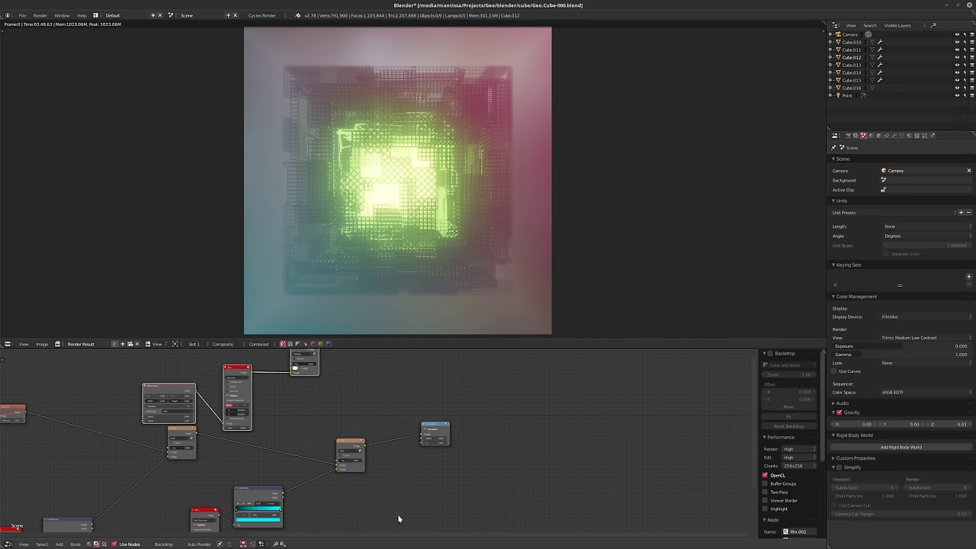
key("g")
left_click(650, 465)
middle_click_drag(650, 465, 613, 359)
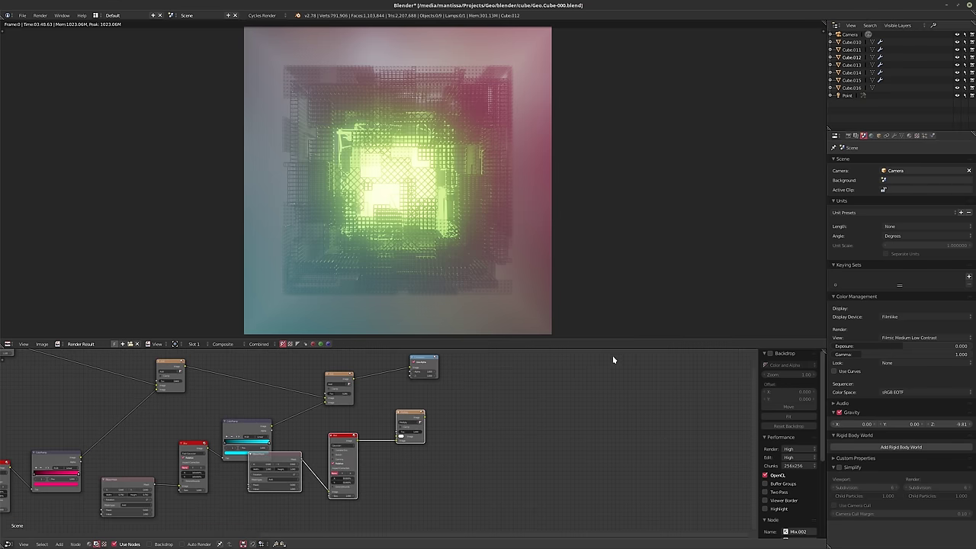
left_click_drag(288, 452, 272, 466)
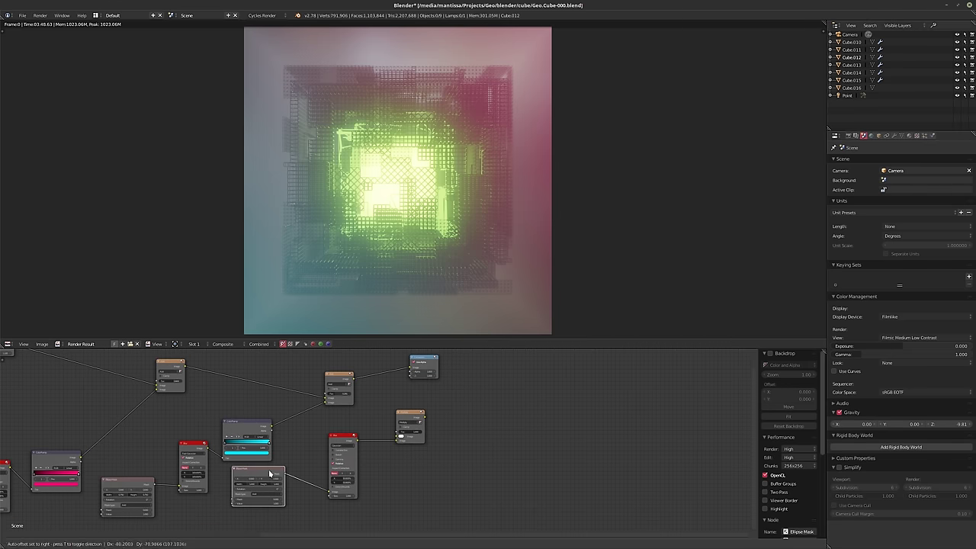
left_click_drag(426, 363, 528, 379)
scroll(445, 402, "up", 1)
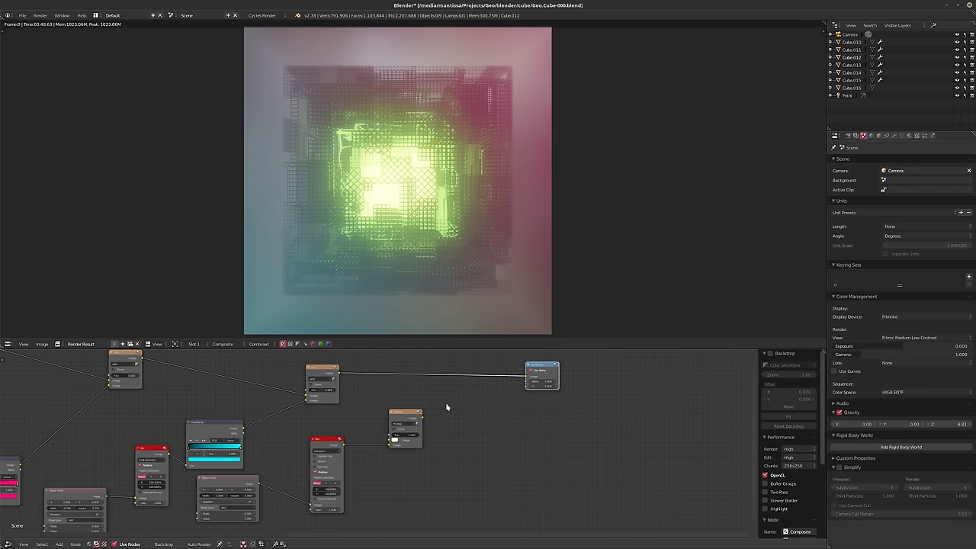
Insert a Mix node set to Multiply before Composite and feed the vignette's output into its second image input
key("shift+a")
mouse_move(448, 402)
left_click(470, 467)
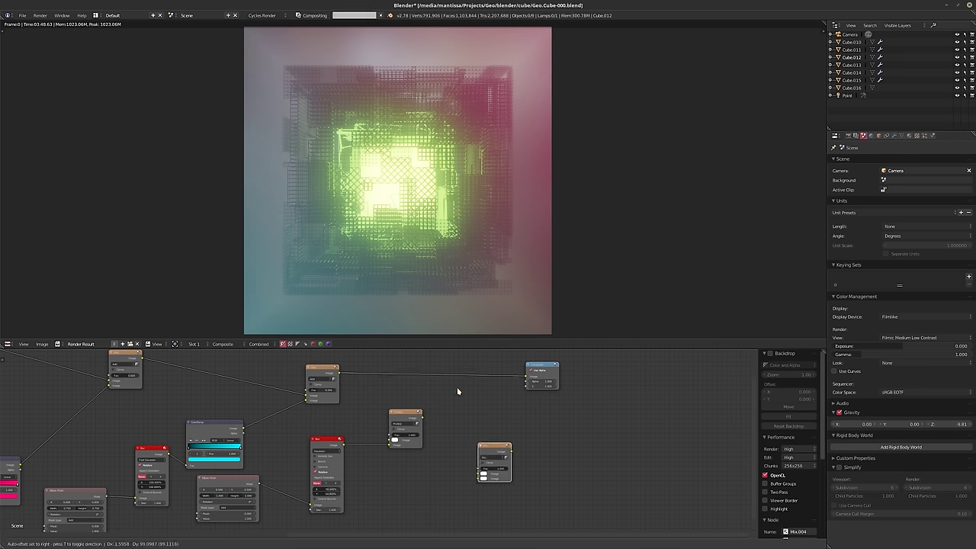
left_click(461, 379)
scroll(427, 439, "up", 1)
left_click_drag(409, 419, 450, 391)
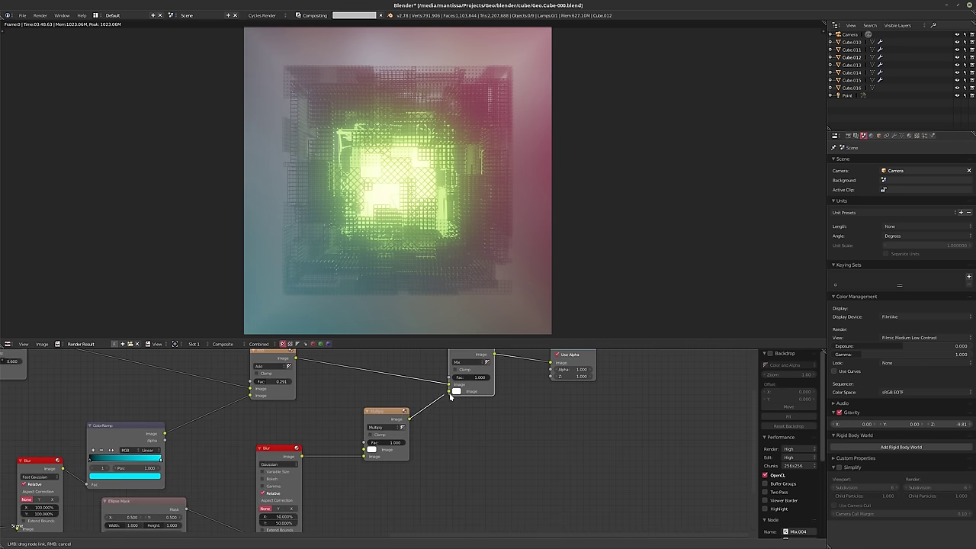
left_click(468, 361)
left_click(462, 340)
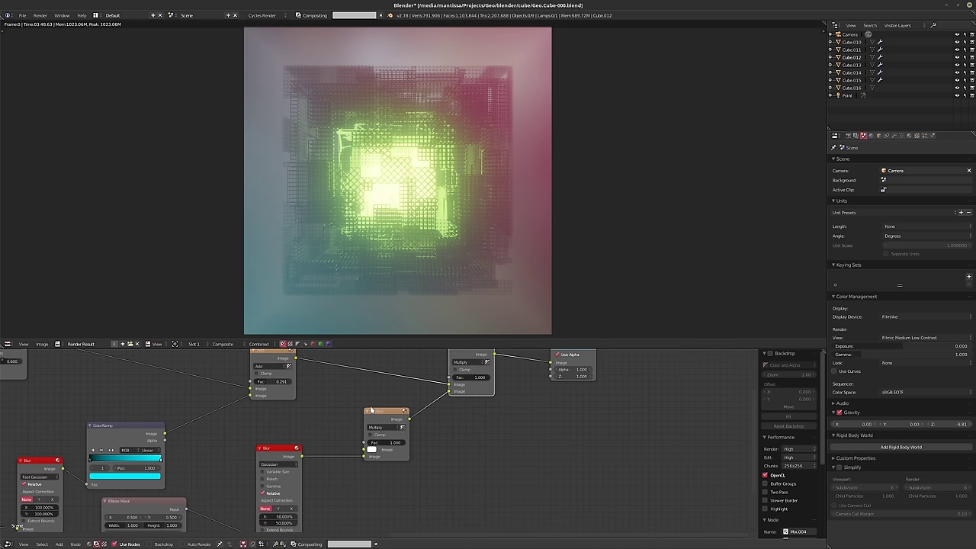
Delete the old vignette Multiply node while keeping its Blur connected to the new Multiply node
middle_click_drag(344, 414, 411, 431)
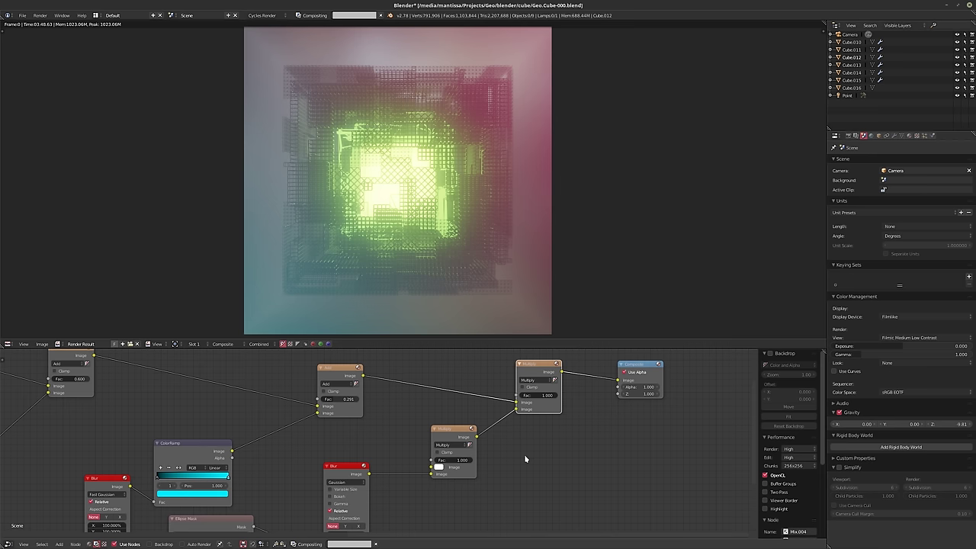
left_click(458, 431)
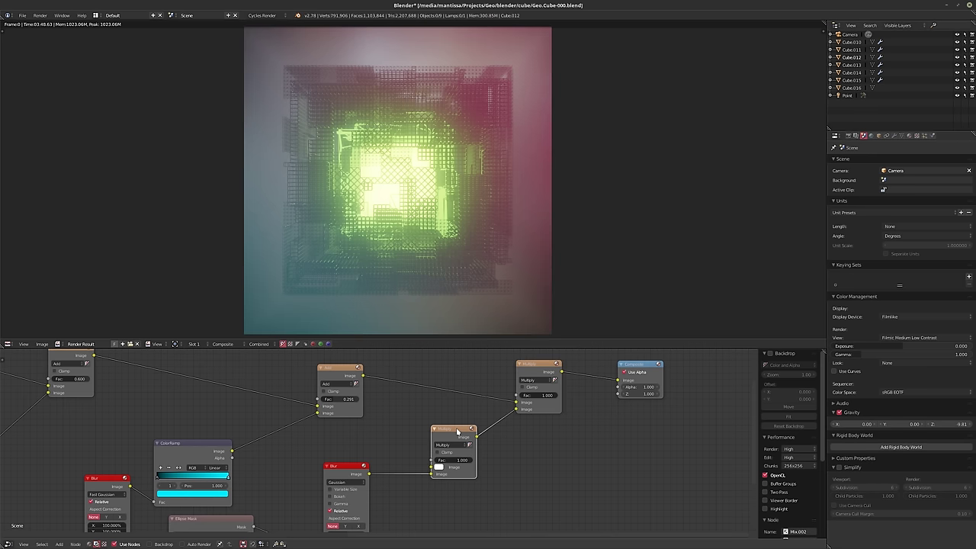
key("ctrl+x")
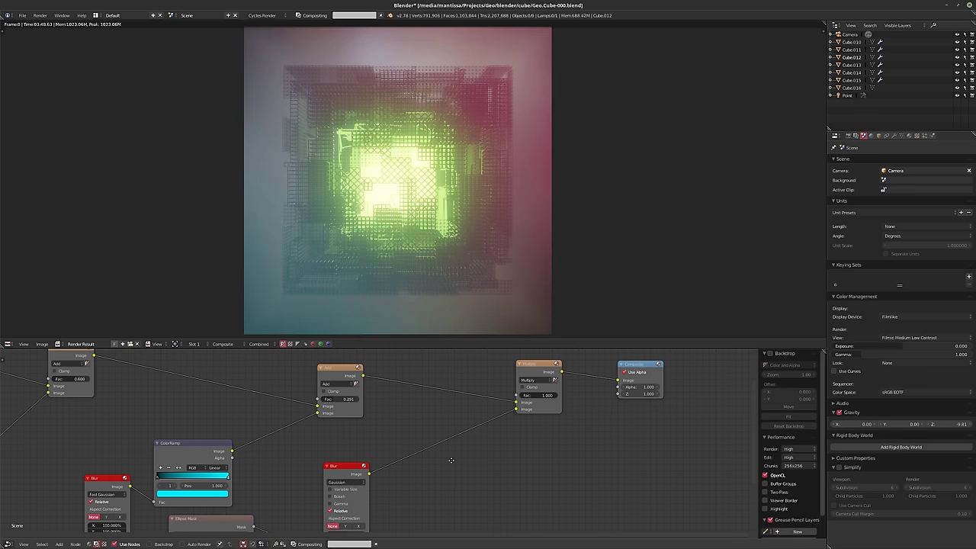
Review the complete compositing node tree from Render Layers to Composite
scroll(541, 407, "down", 2)
middle_click_drag(547, 407, 538, 427)
middle_click_drag(350, 457, 543, 407)
scroll(427, 425, "down", 1)
scroll(495, 427, "down", 2)
middle_click_drag(495, 427, 633, 425)
scroll(537, 428, "down", 3)
middle_click_drag(536, 428, 471, 456)
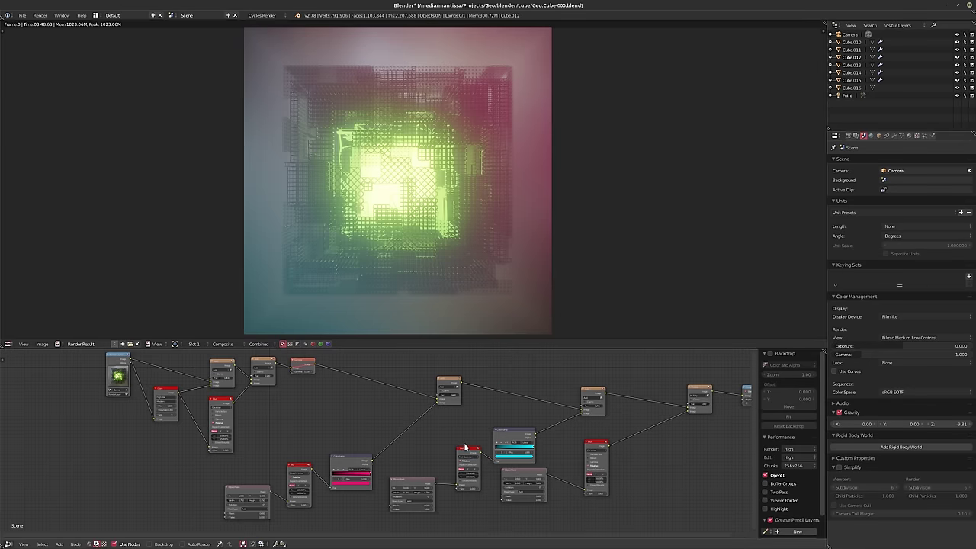
scroll(477, 435, "right", 2, "ctrl")
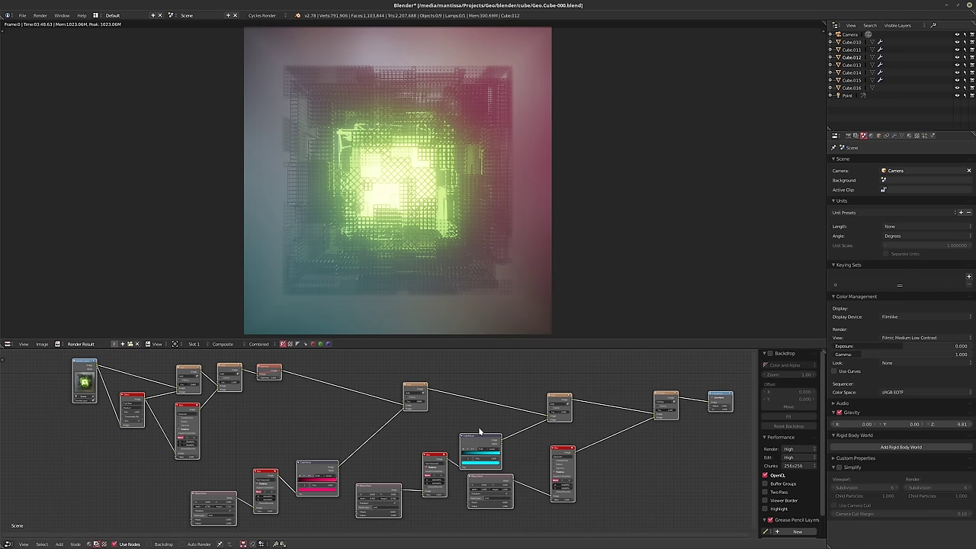
scroll(479, 431, "right", 2, "ctrl")
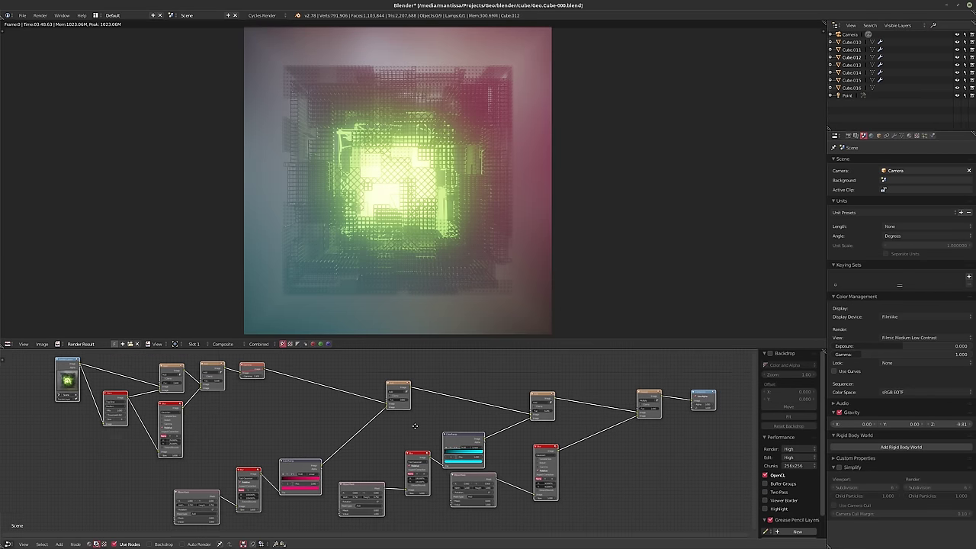
left_click(75, 543)
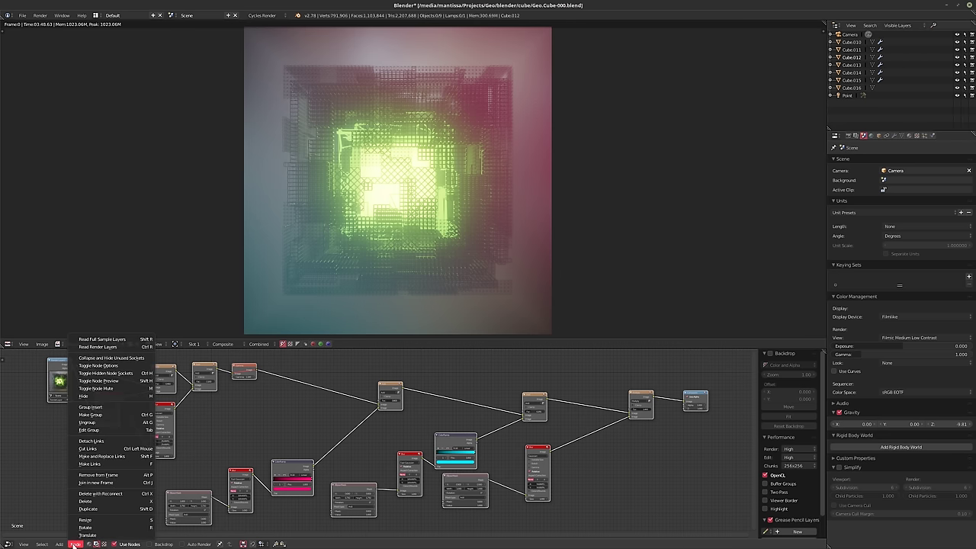
mouse_move(60, 545)
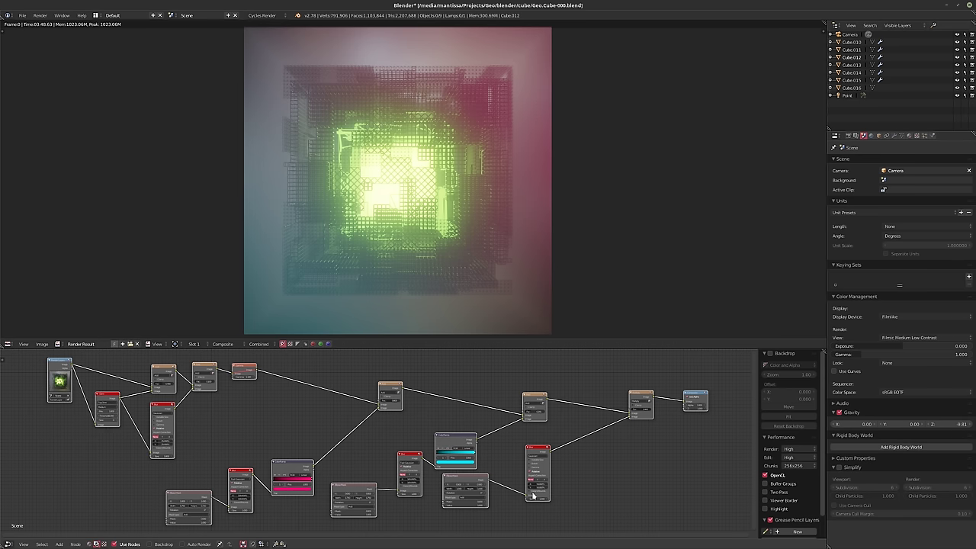
scroll(506, 481, "down", 2)
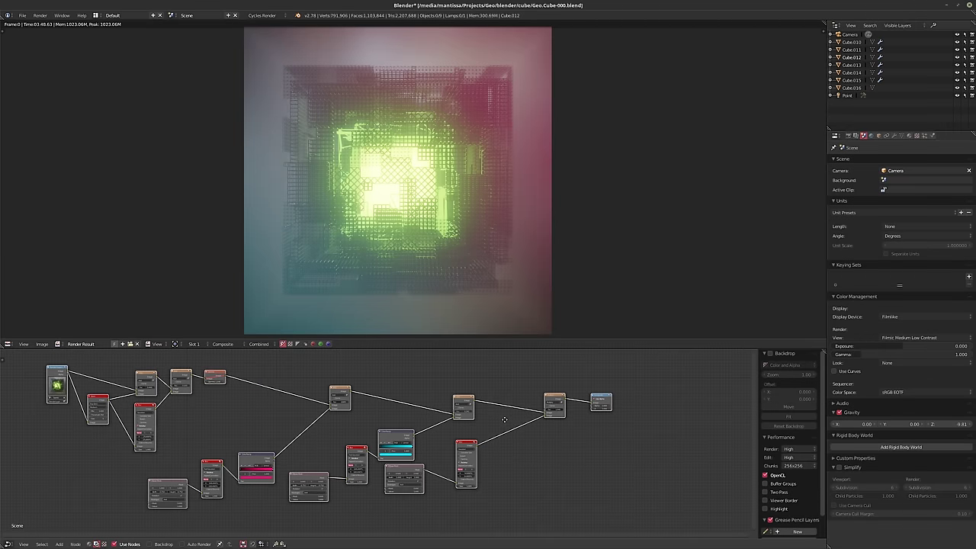
scroll(504, 419, "up", 3)
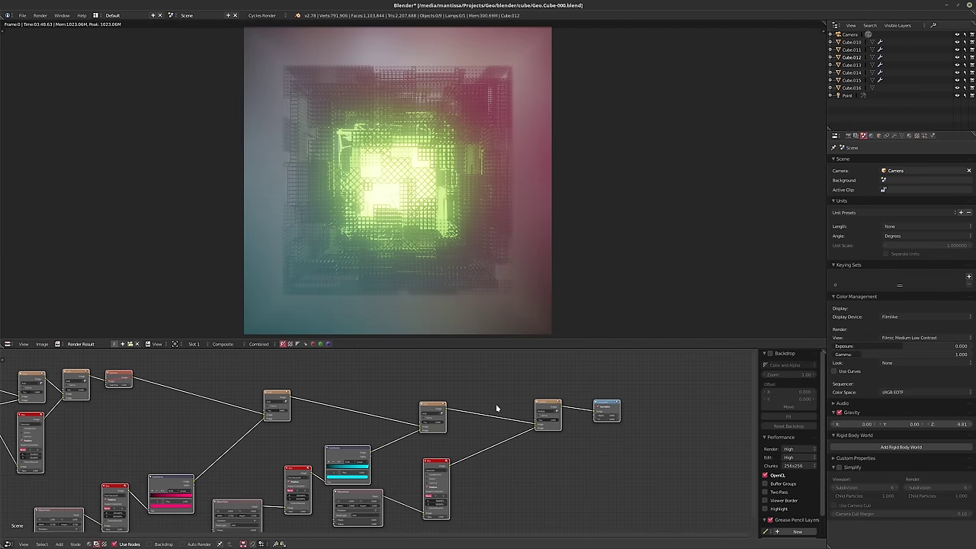
middle_click_drag(336, 430, 346, 427)
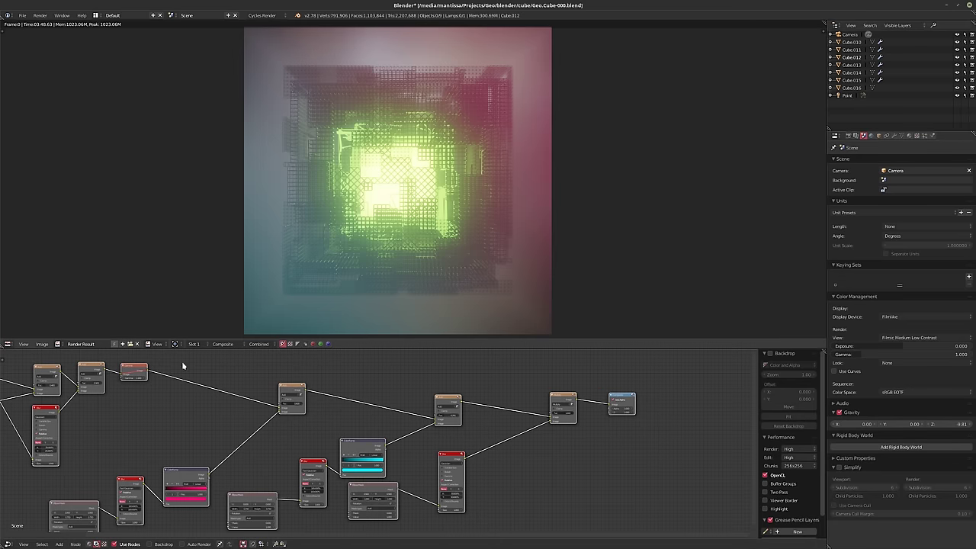
Switch the rendered image area to the 3D View to show the cube model
left_click(8, 344)
left_click(31, 334)
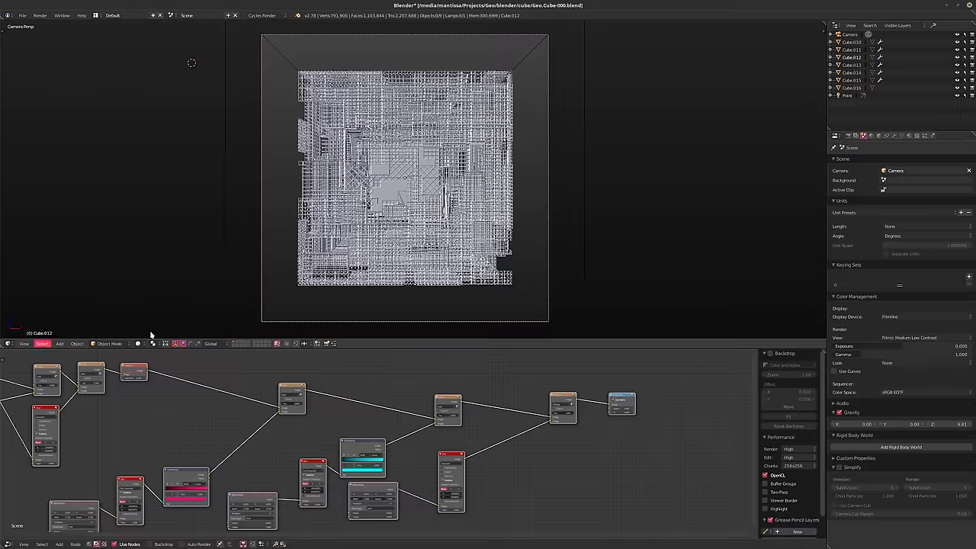
middle_click_drag(409, 212, 459, 226)
scroll(425, 217, "down", 4)
Add an Area lamp to the scene and reset its location to the origin
key("shift+a")
mouse_move(461, 227)
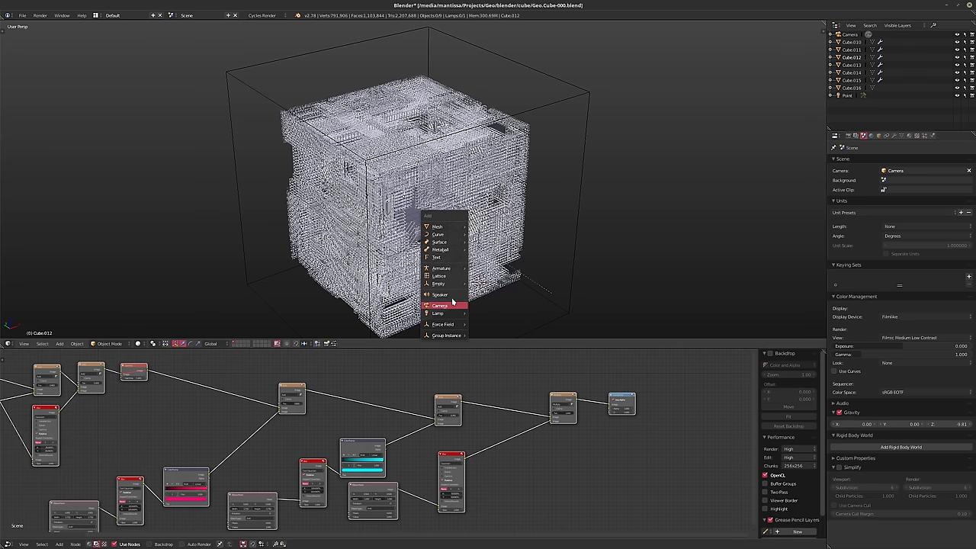
mouse_move(446, 315)
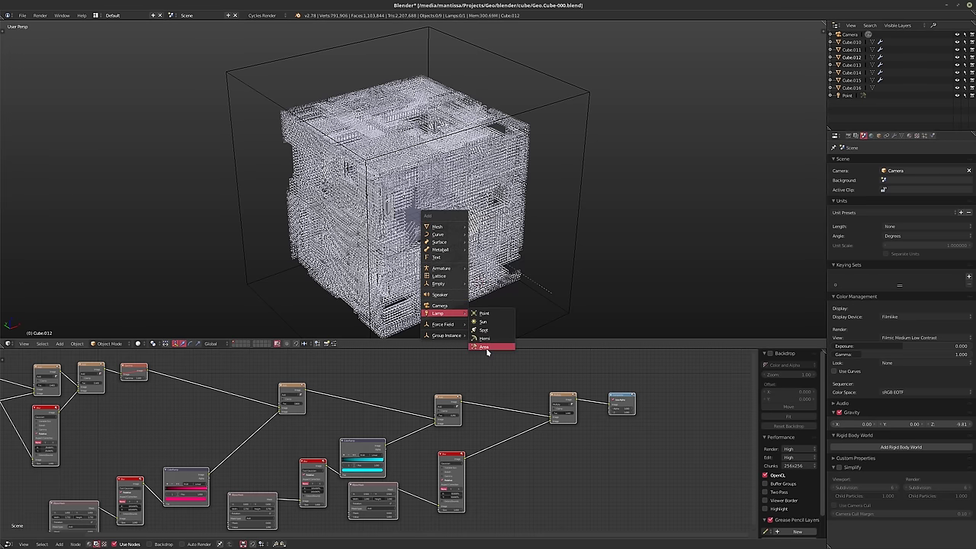
left_click(483, 347)
middle_click_drag(483, 345, 455, 262)
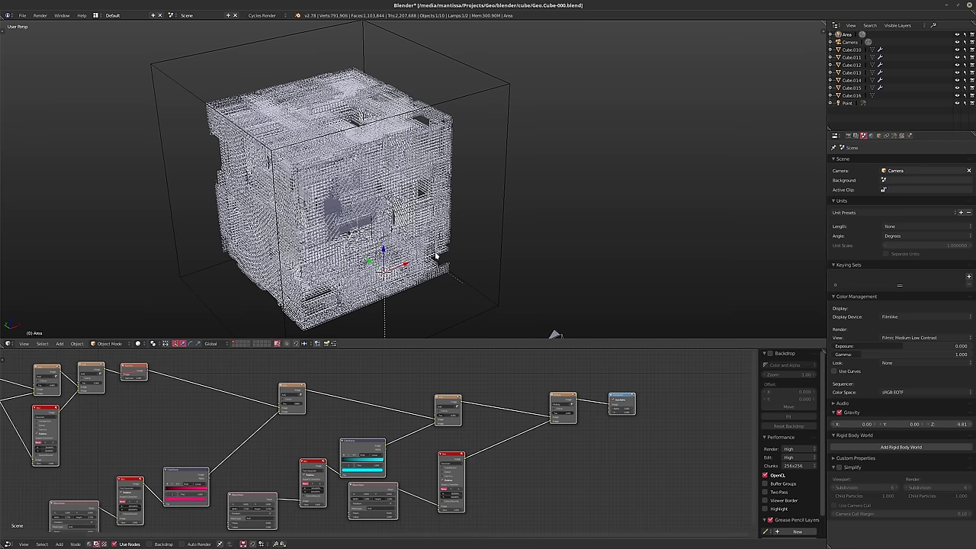
key("alt+g")
middle_click_drag(443, 256, 452, 261, "shift")
Add a Damped Track constraint to the Area lamp, targeting Cube.010 and pointing along -Z
left_click(893, 137)
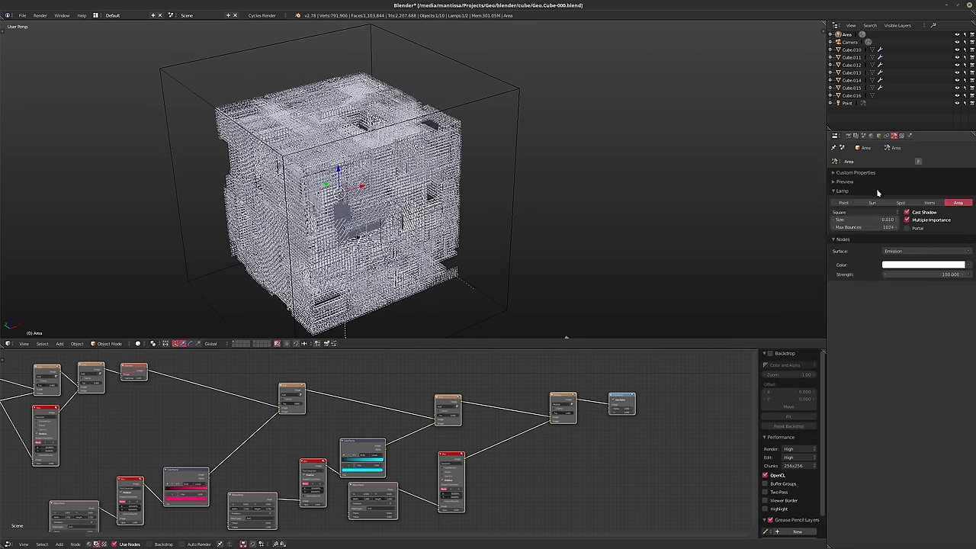
left_click(884, 137)
left_click(882, 162)
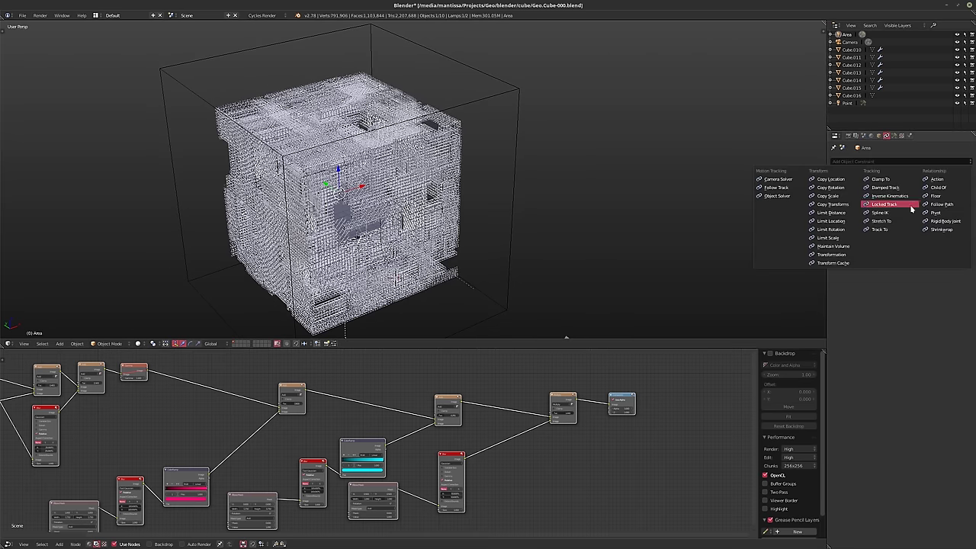
left_click(883, 190)
left_click(909, 190)
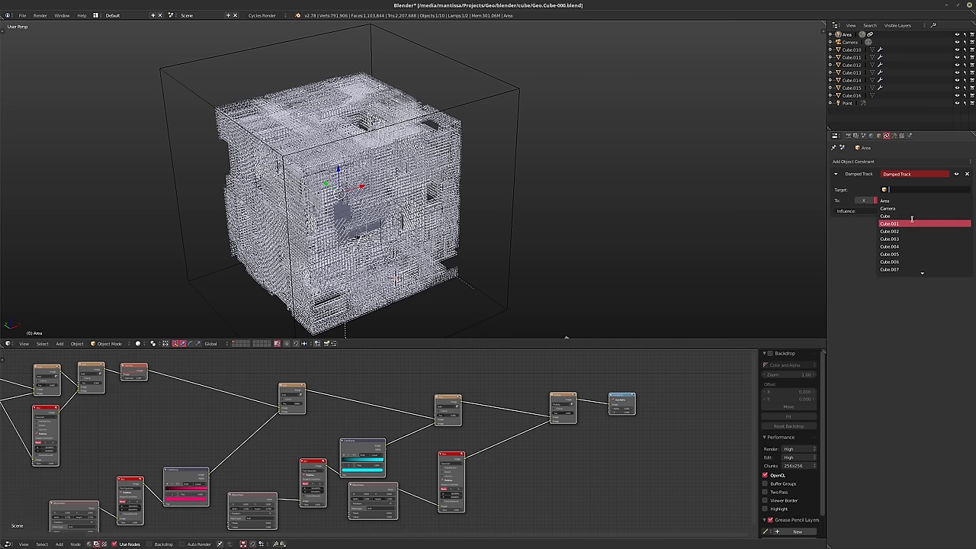
scroll(917, 265, "down", 1)
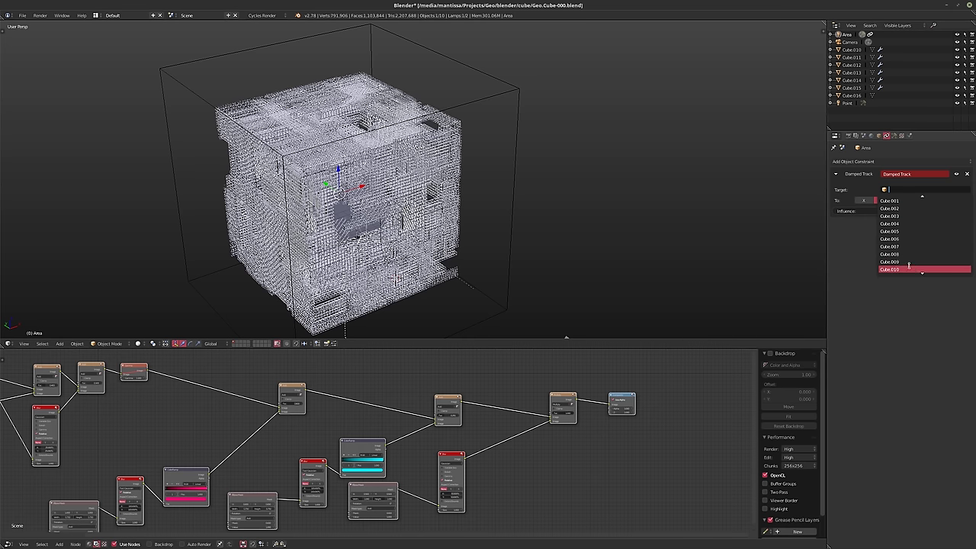
left_click(908, 269)
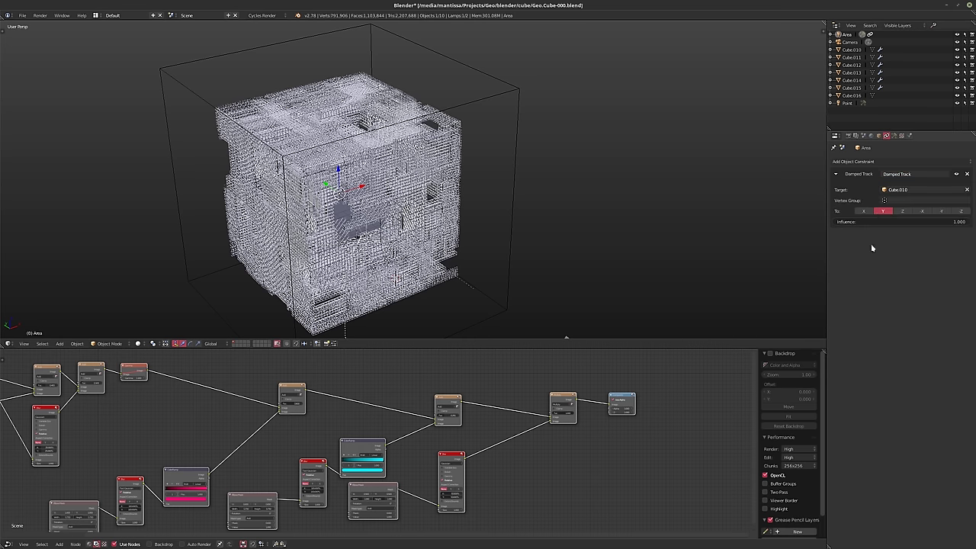
left_click(960, 211)
Move the Area lamp above and to one side of the cube and set its size to 1
key("g")
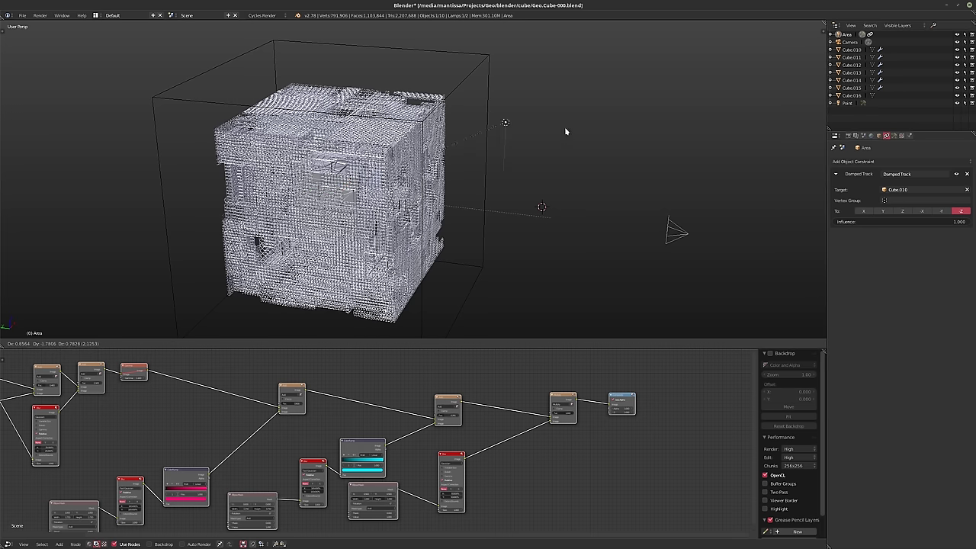
left_click(568, 75)
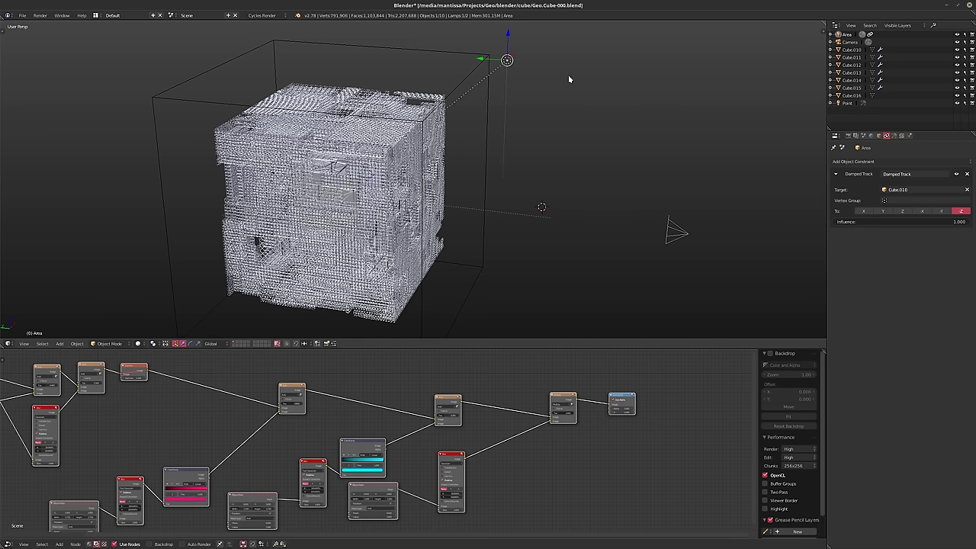
left_click(894, 136)
left_click(863, 219)
type("0.1")
key("Return")
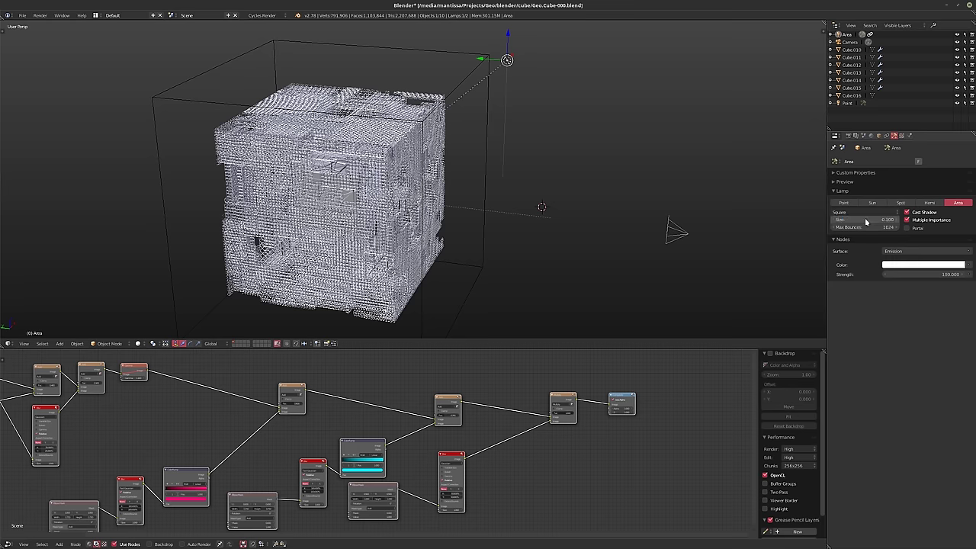
left_click(865, 220)
type("1")
key("Return")
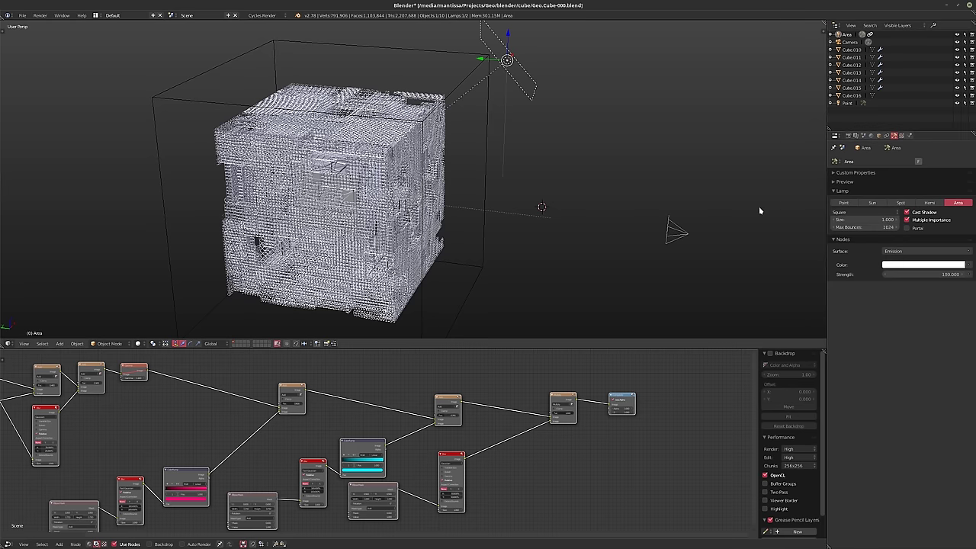
Copy the pink color from the ColorRamp node onto the Area lamp's emission color
middle_click_drag(758, 207, 365, 252)
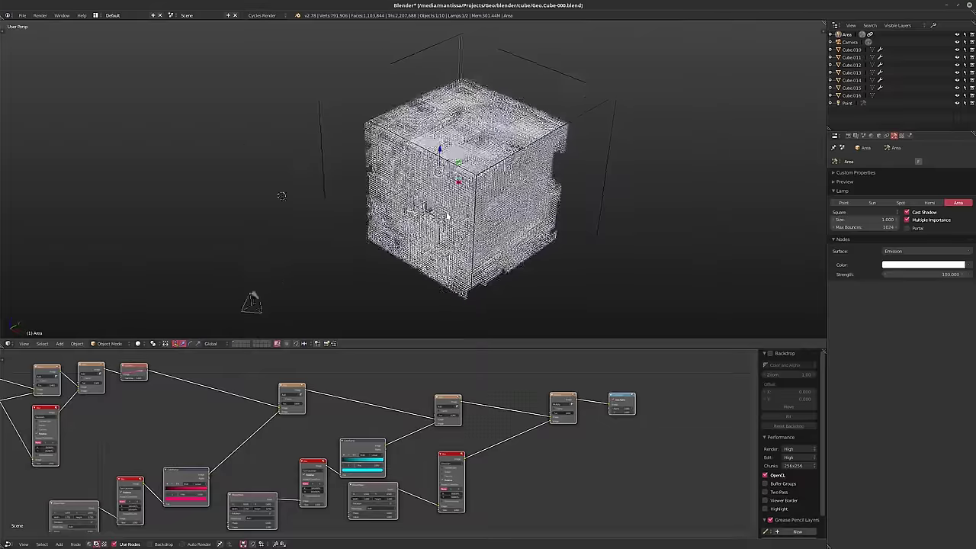
middle_click_drag(415, 232, 575, 172)
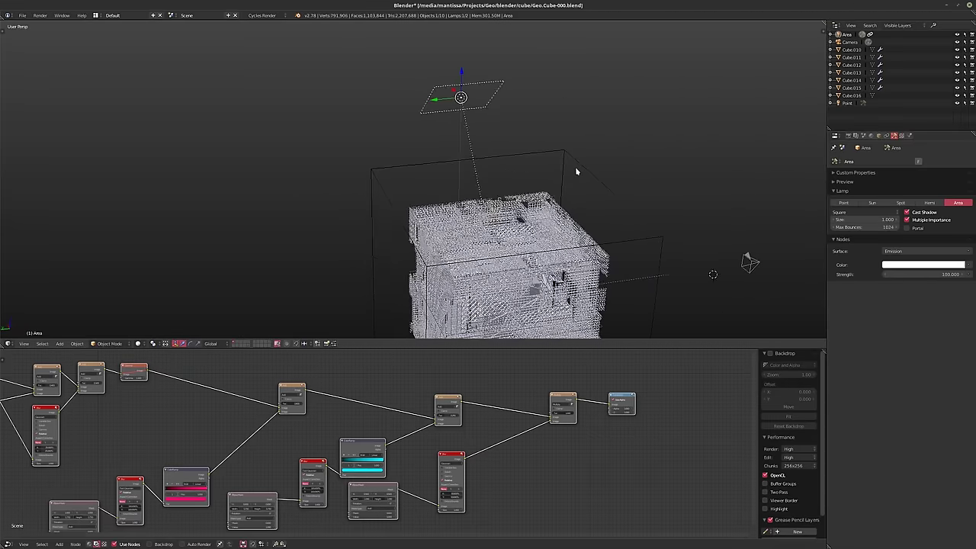
middle_click_drag(500, 174, 533, 173)
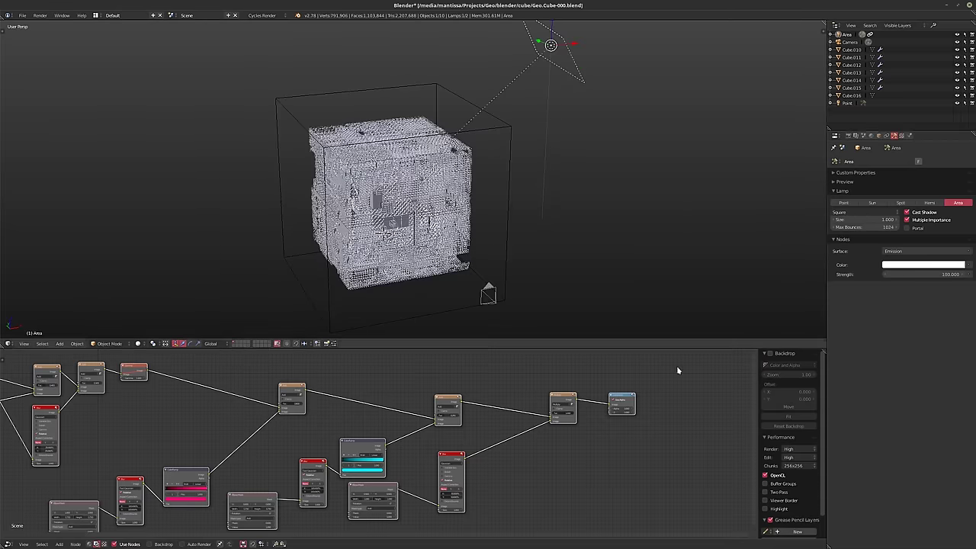
left_click_drag(183, 502, 914, 264)
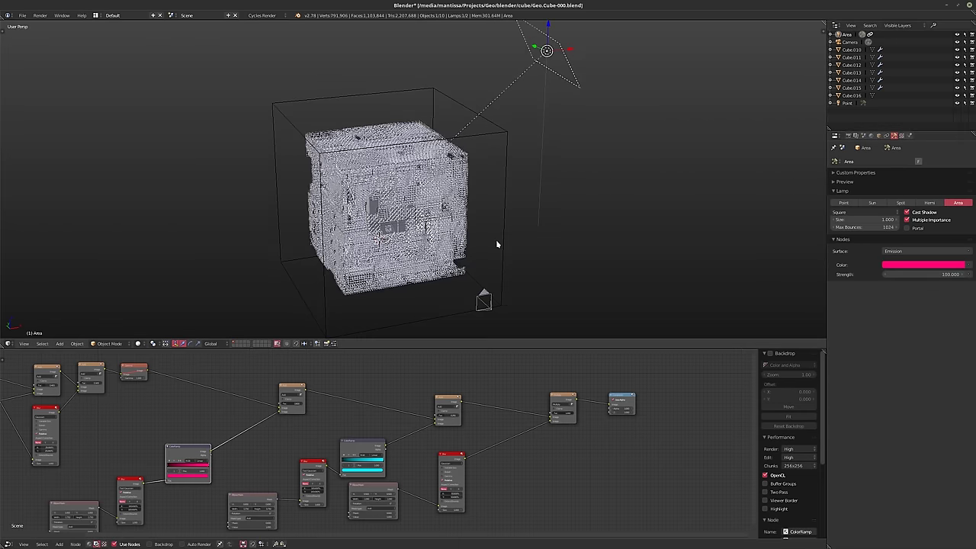
Preview the camera view with rendered shading and set the Area lamp's strength to 1000
key("KP_0")
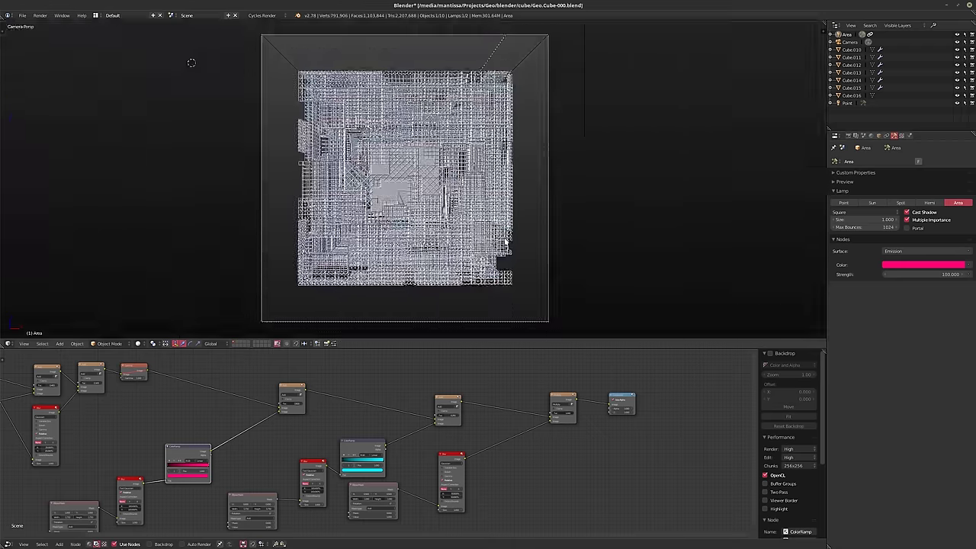
key("shift+z")
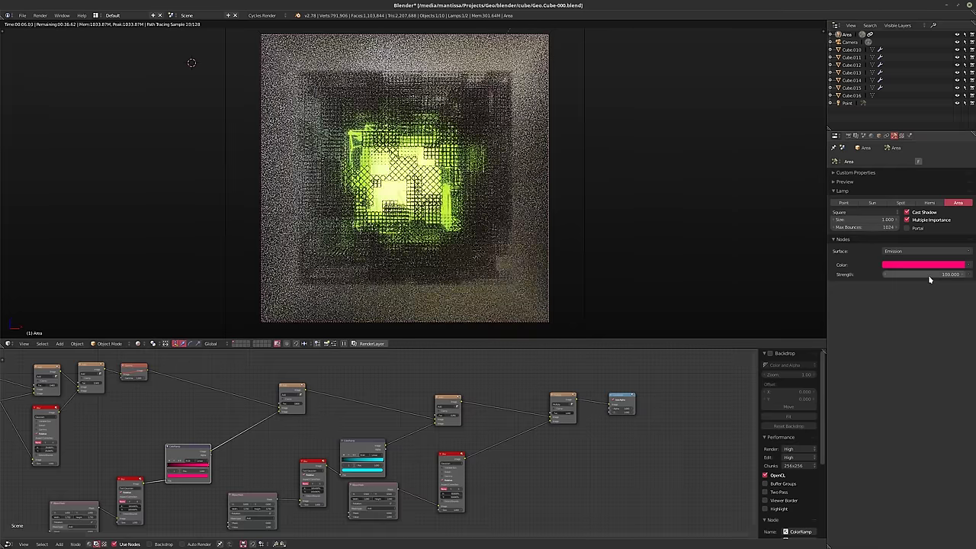
left_click(927, 272)
type("1")
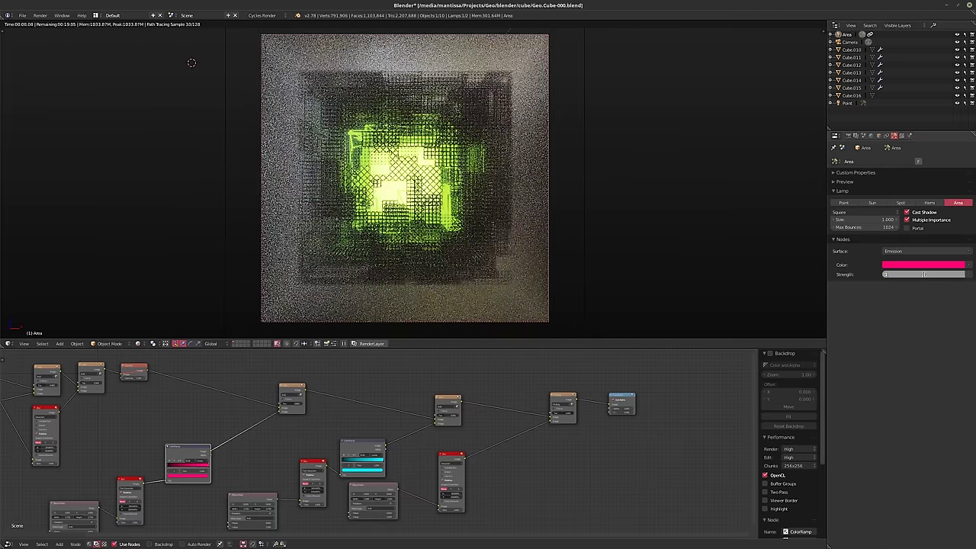
type("000")
key("Return")
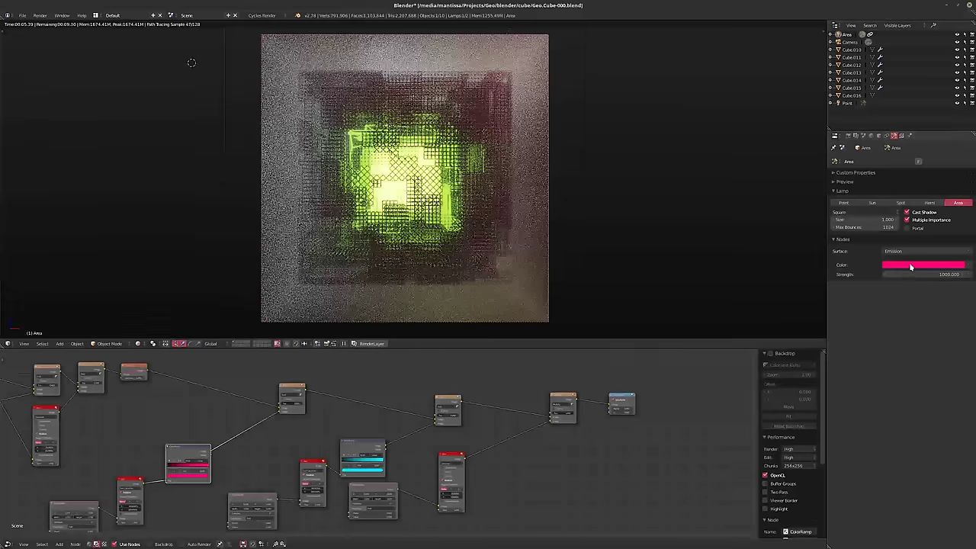
Adjust the Area lamp's emission color to a slightly softer pink and set its strength to 2000
left_click(908, 267)
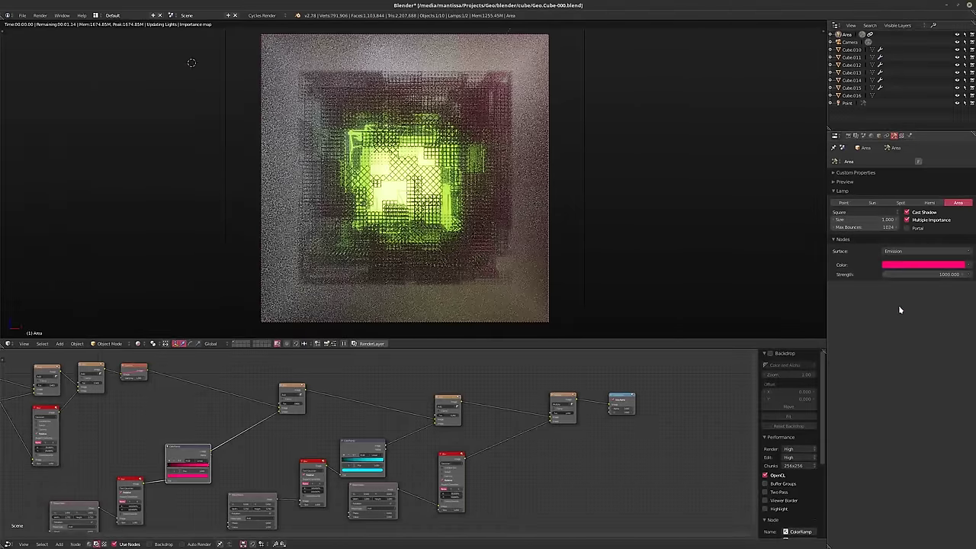
left_click(915, 266)
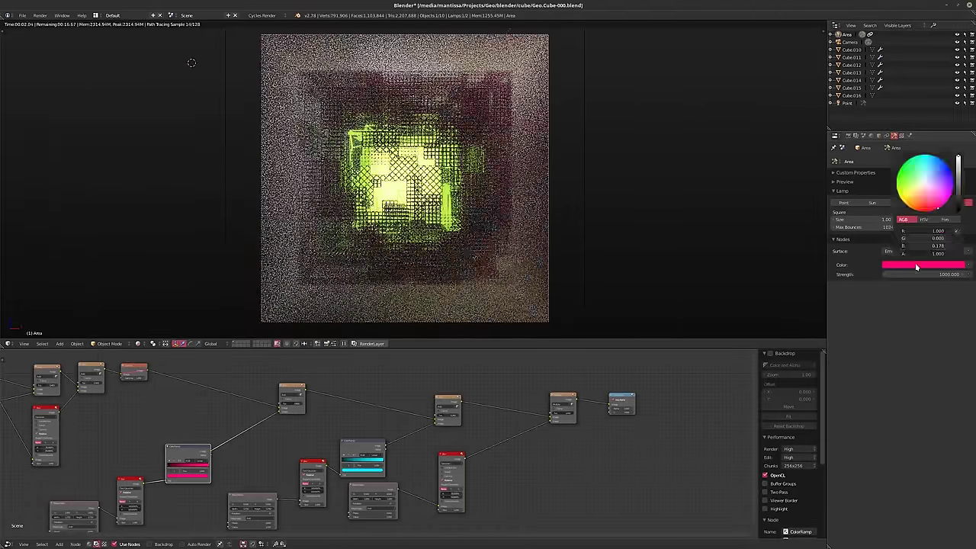
left_click(936, 203)
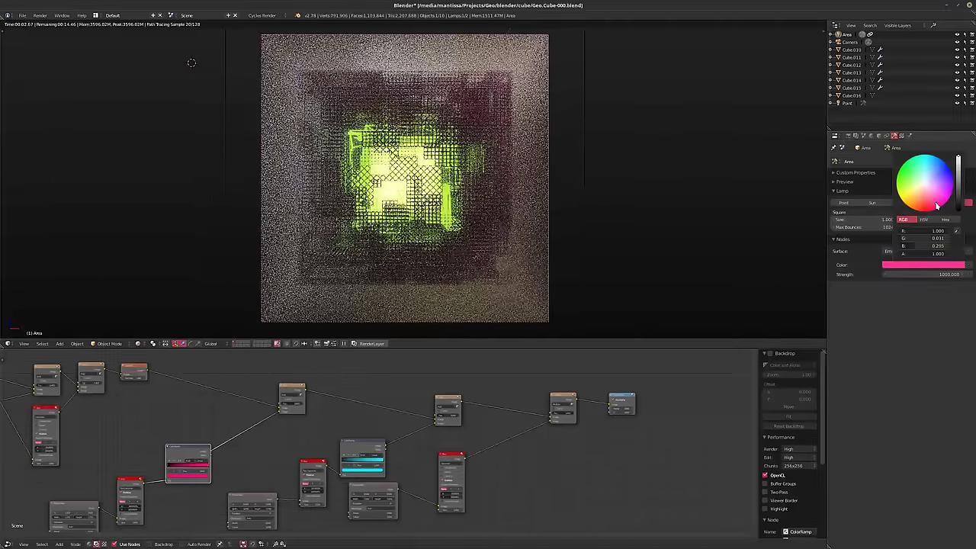
left_click_drag(937, 206, 931, 197)
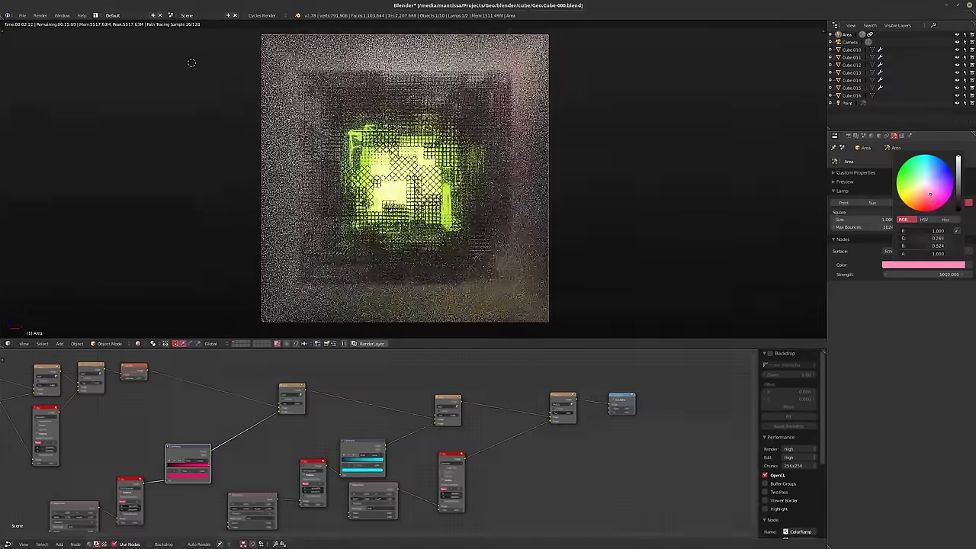
left_click_drag(931, 198, 930, 199)
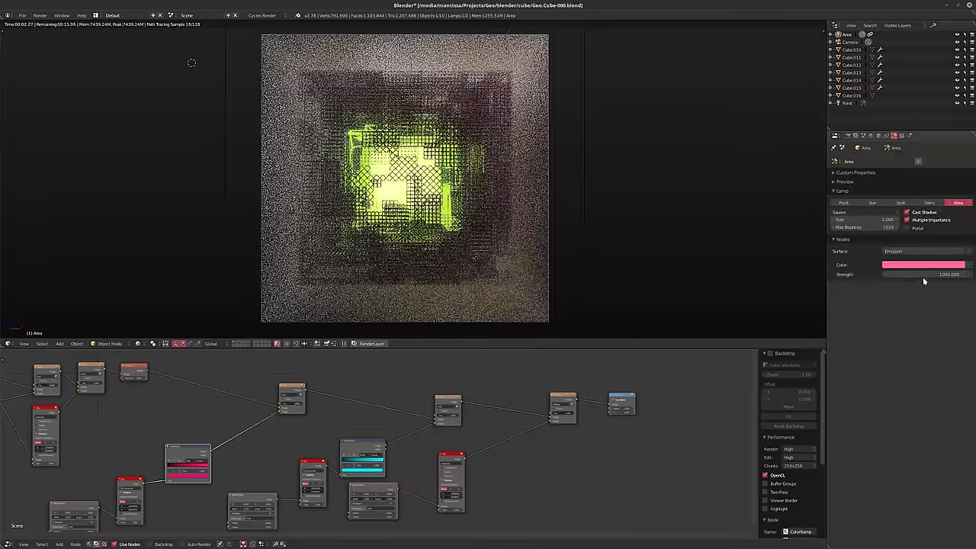
key("Return")
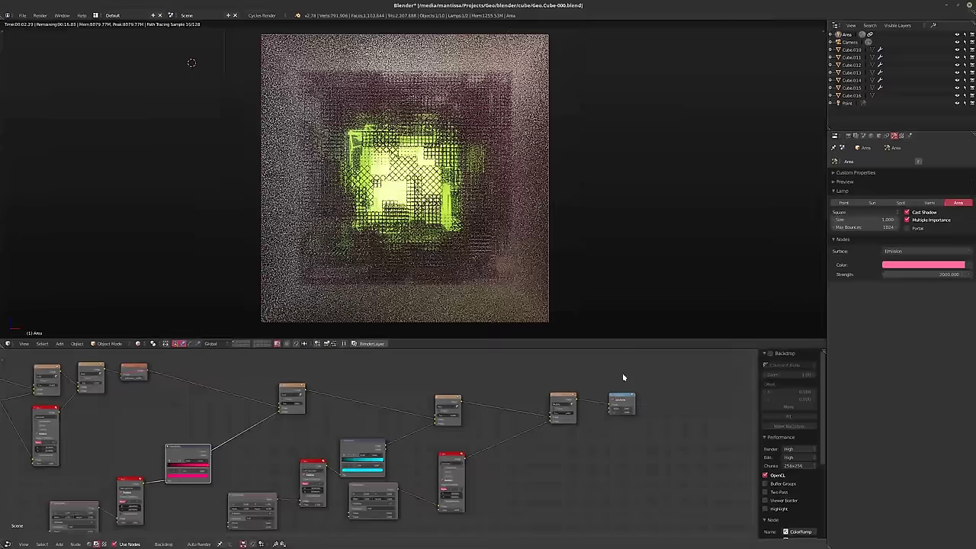
left_click(920, 265)
left_click(917, 265)
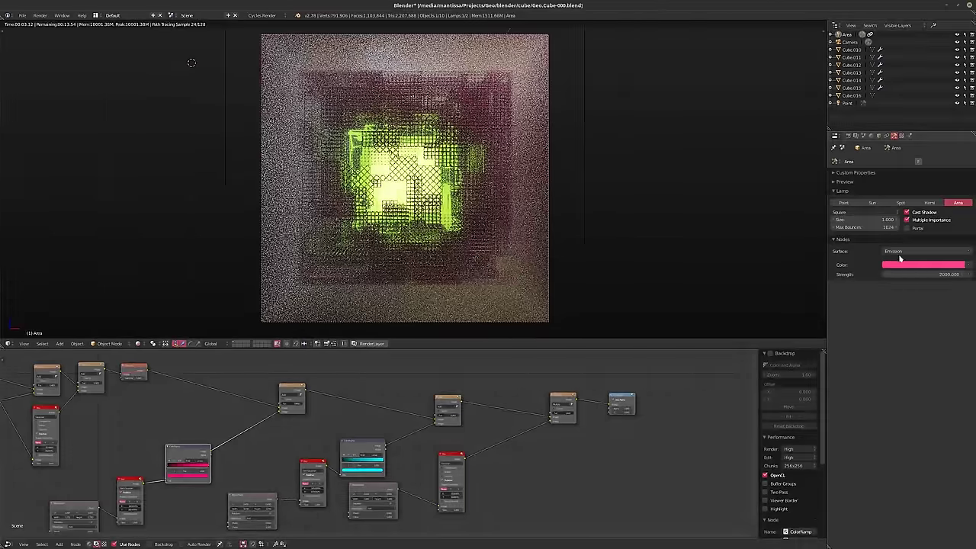
Try an Area lamp size of 0.25 and settle on 0.1
left_click(868, 219)
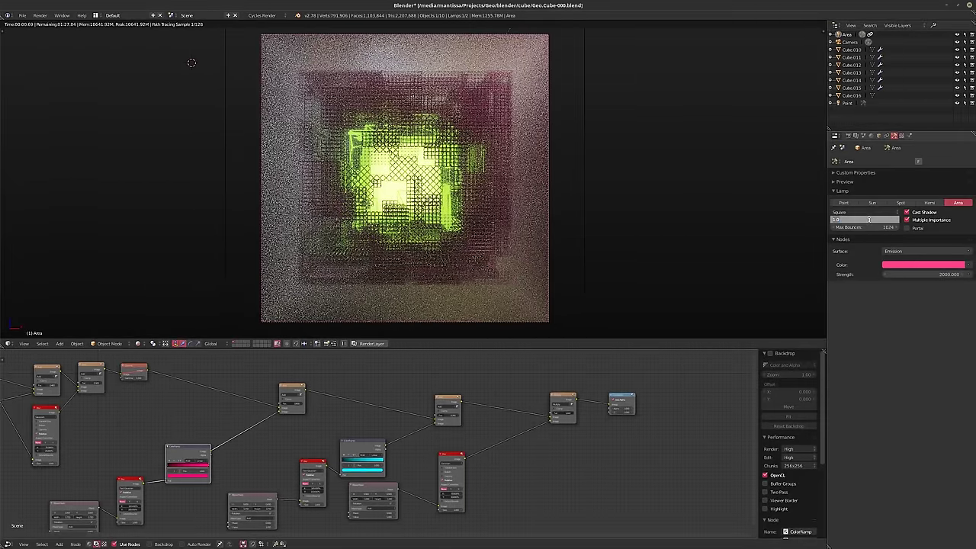
type("0.25")
key("Return")
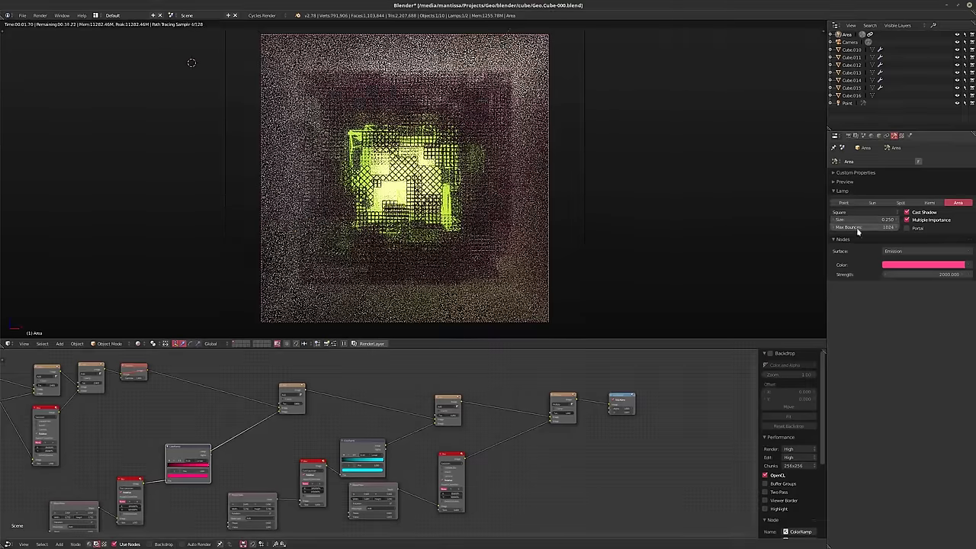
left_click(871, 220)
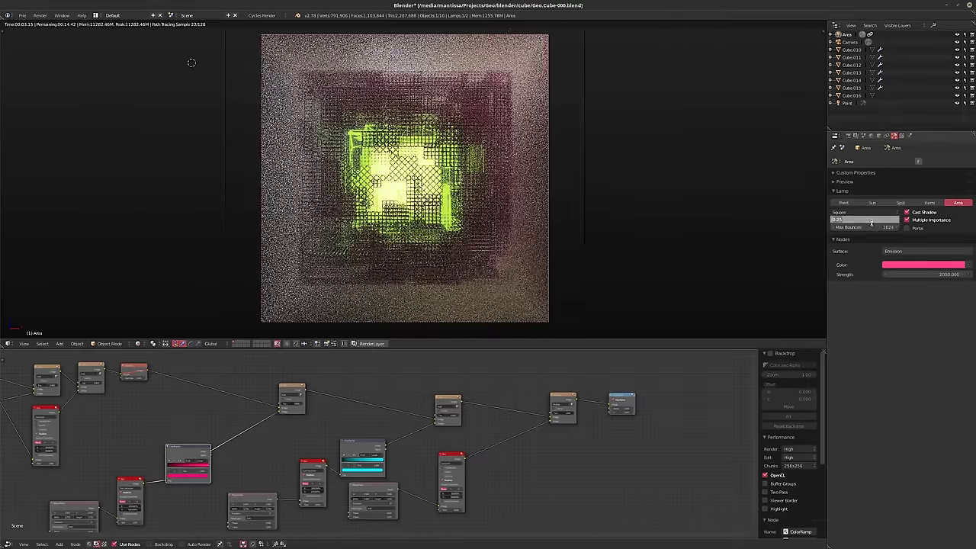
type("0.1")
key("Return")
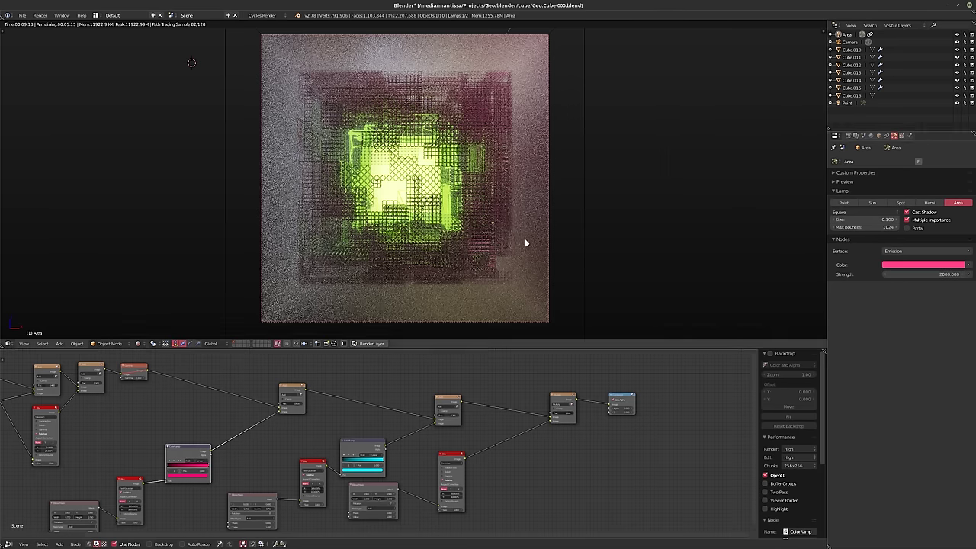
Leave the rendered preview and duplicate the Area lamp, placing the copy away from the original near the cube
key("shift+z")
middle_click_drag(458, 238, 505, 252)
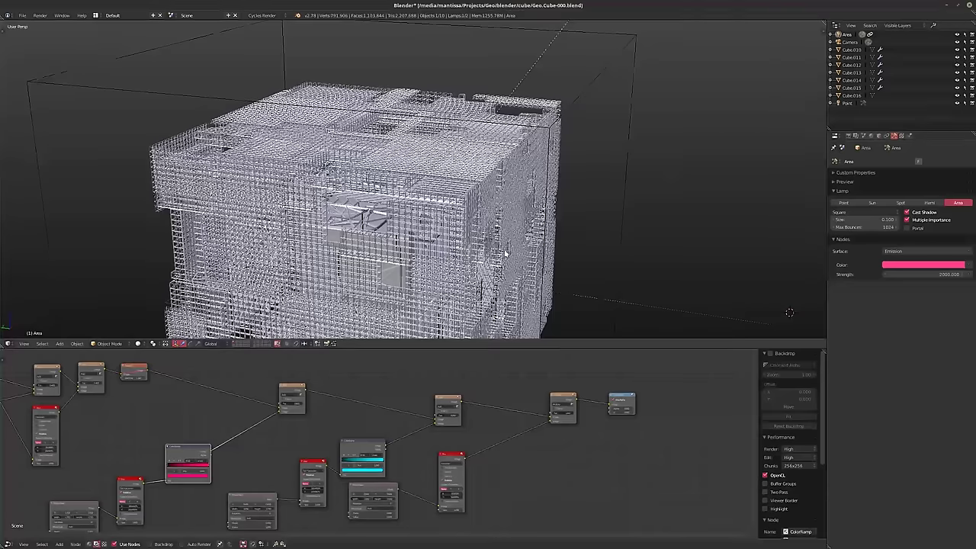
scroll(610, 270, "down", 5)
mouse_move(632, 270)
middle_mouse_down()
mouse_move(524, 247)
mouse_move(548, 169)
middle_mouse_up()
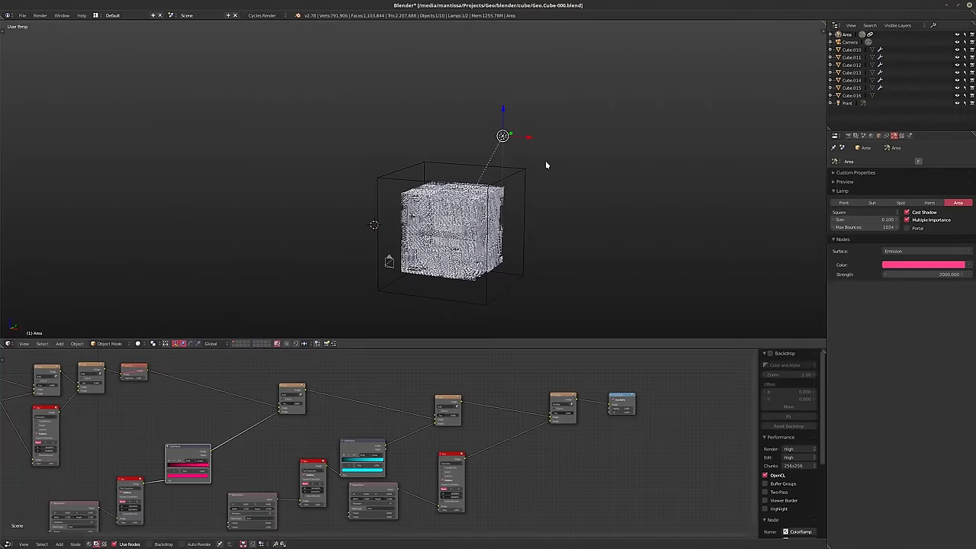
key("shift+d")
left_click(337, 334)
Reposition the duplicated lamp low beside the cube, diagonally opposite the original lamp as seen from the camera
middle_click_drag(443, 290, 434, 198)
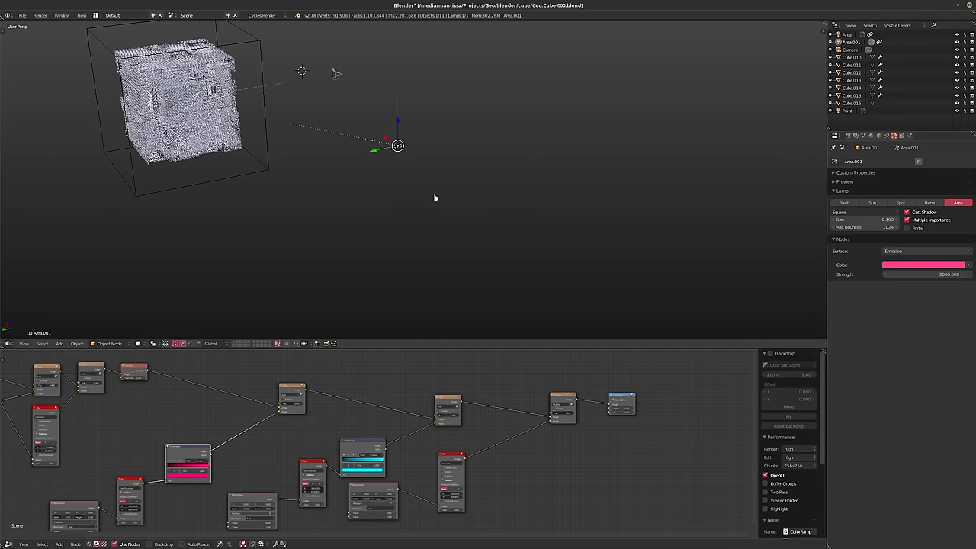
key("g")
left_click(328, 231)
middle_click_drag(329, 231, 352, 271)
key("g")
left_click(294, 280)
Show the rendered preview through the camera and apply the color ramp's cyan to the duplicated lamp's emission color
key("KP_0")
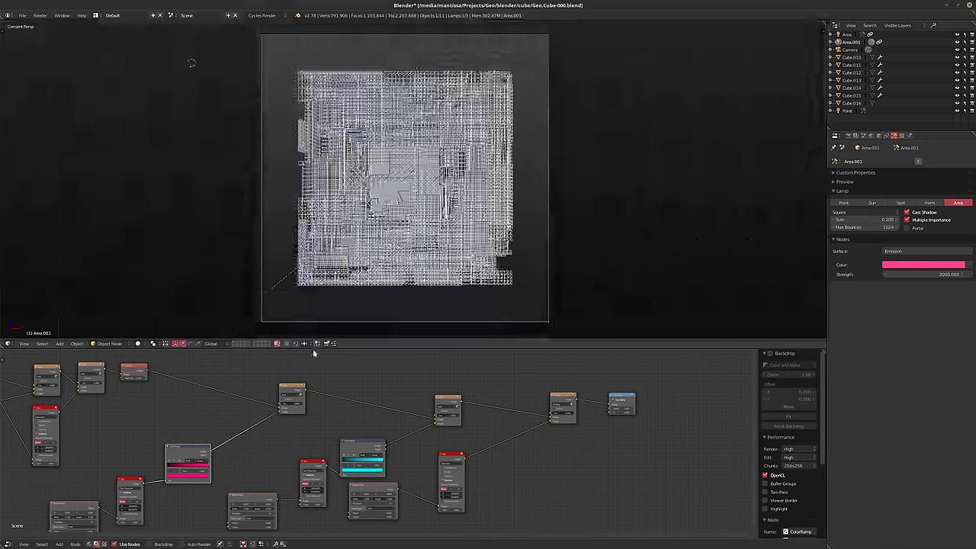
key("shift+z")
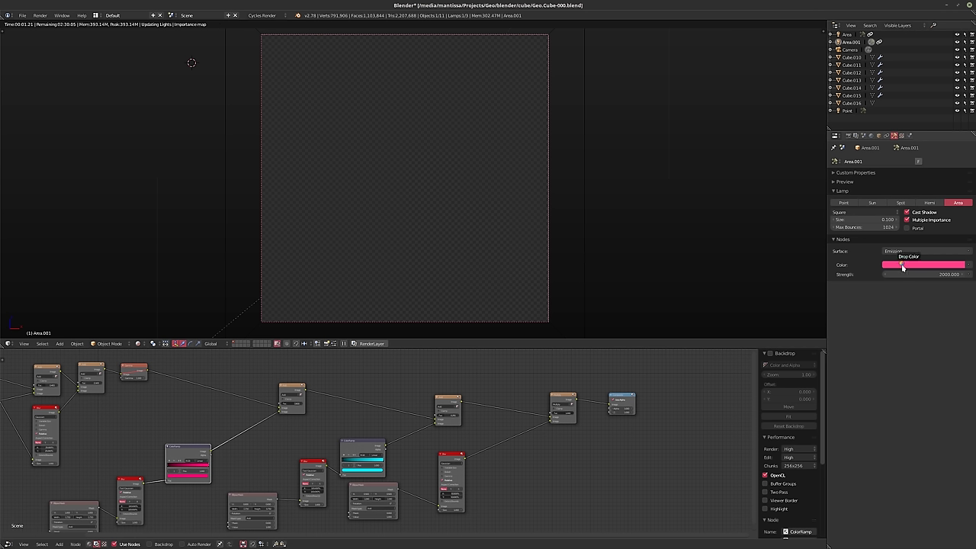
key("ctrl+v")
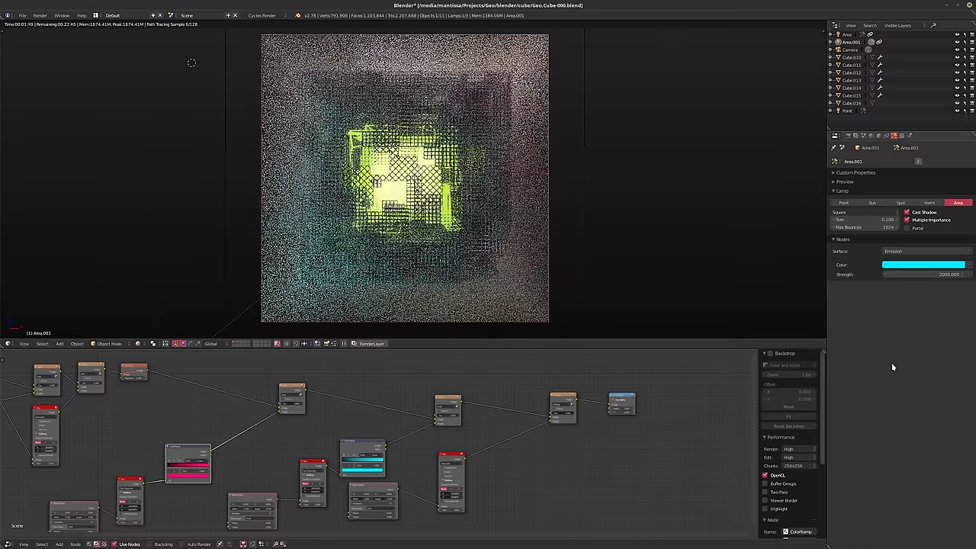
Try emission strengths of 1000, 250 and 750 on the cyan area lamp while watching the preview
left_click(917, 274)
type("1000")
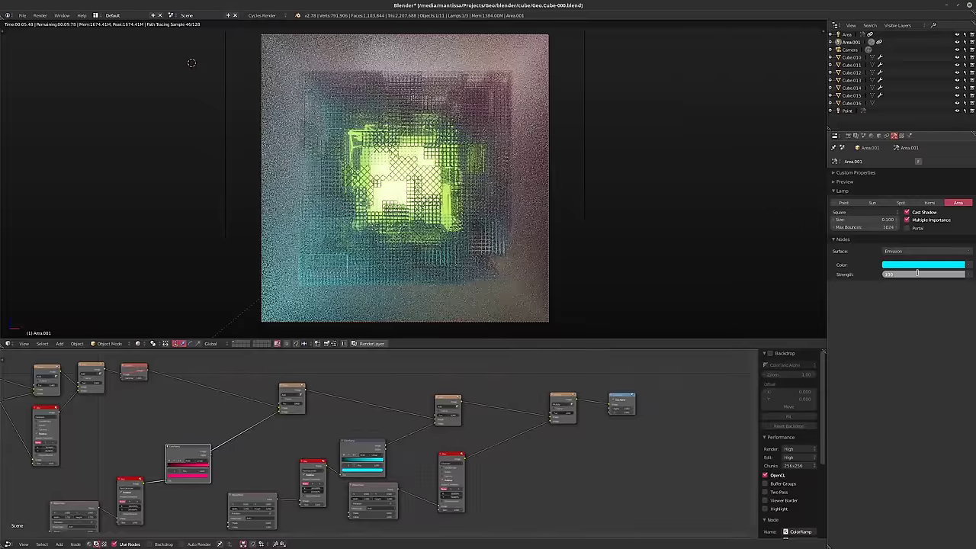
key("Return")
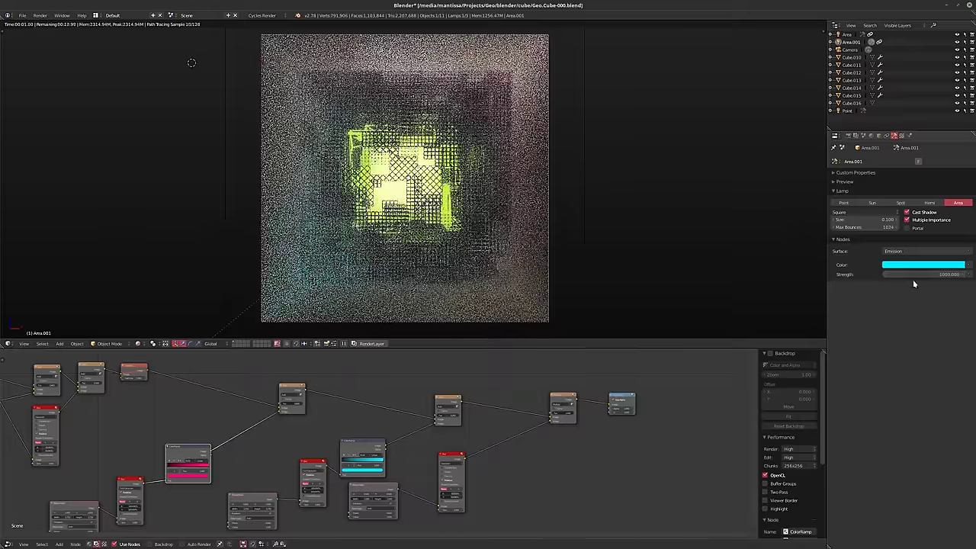
left_click(905, 275)
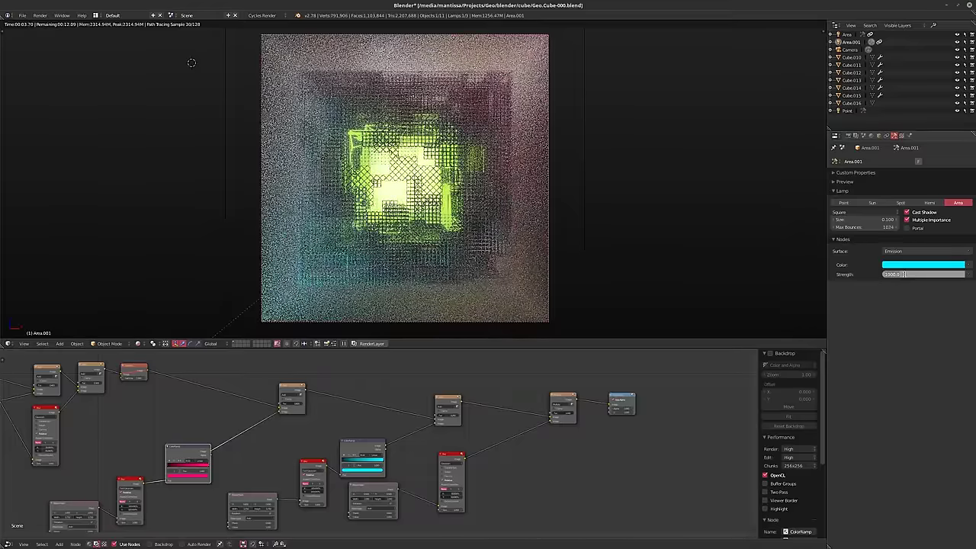
type("250.")
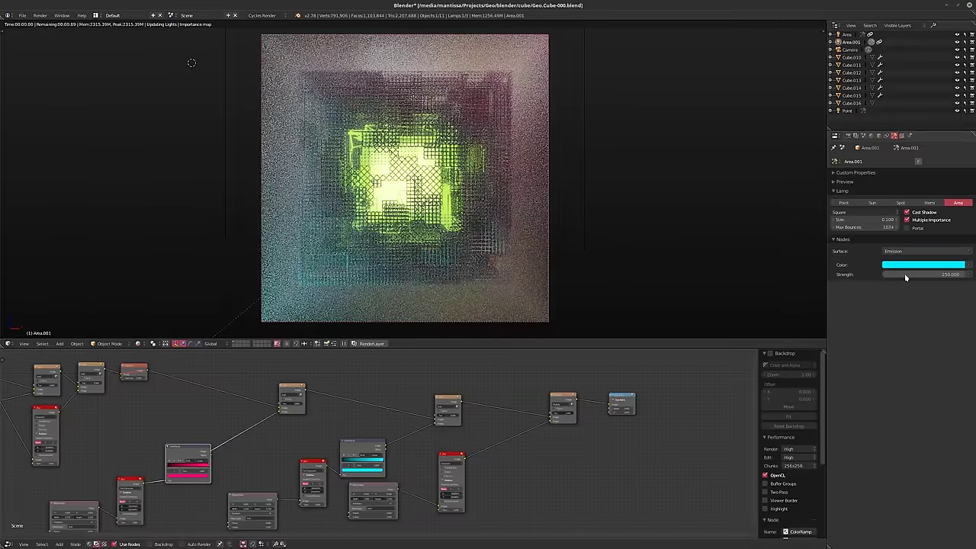
key("Return")
left_click(918, 275)
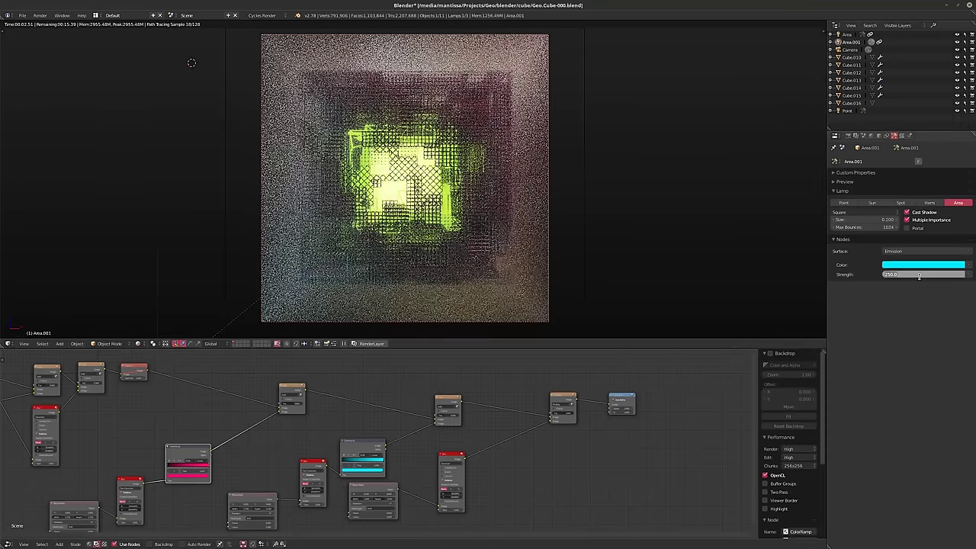
key("Return")
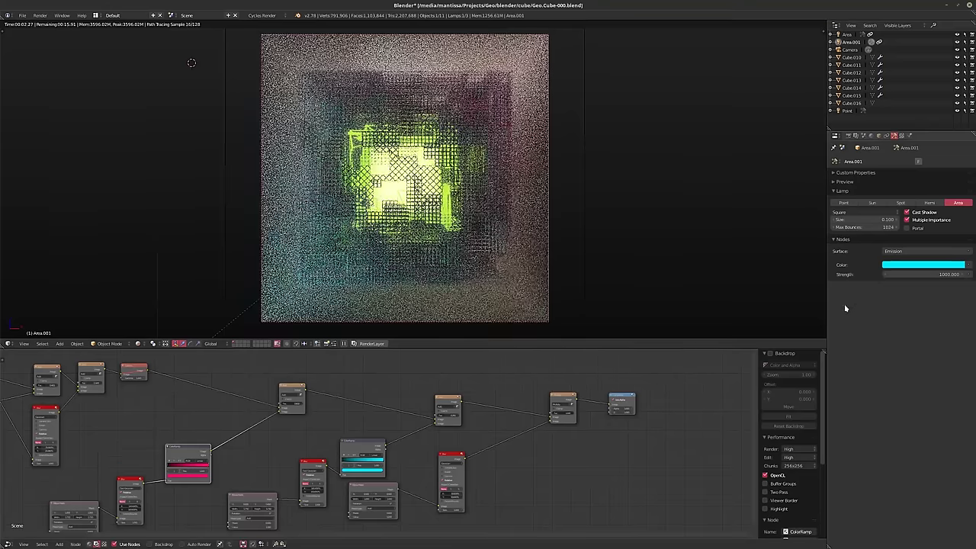
left_click(913, 274)
type("750")
key("Return")
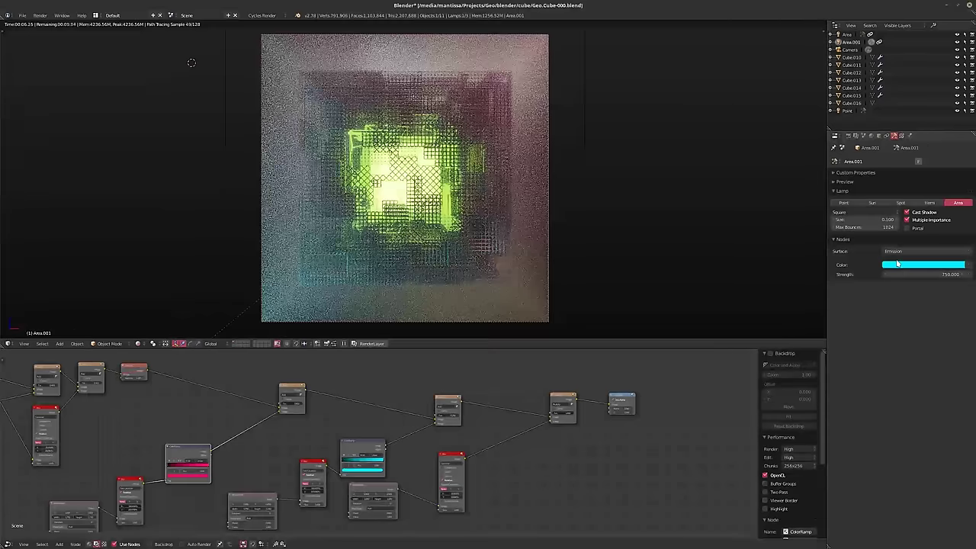
Select the pink Area lamp and move it closer to the cube's corner in the camera view
left_click(847, 35)
scroll(566, 158, "down", 3)
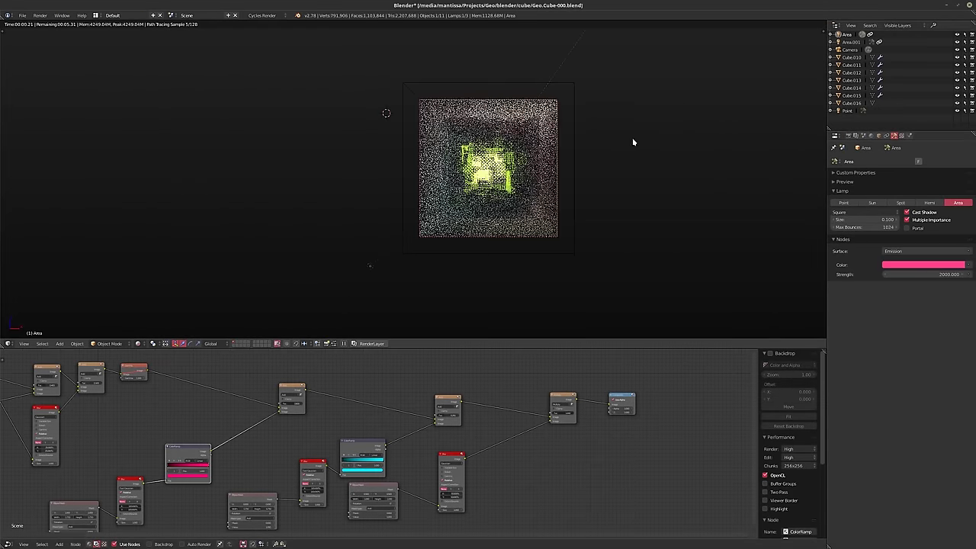
key("g")
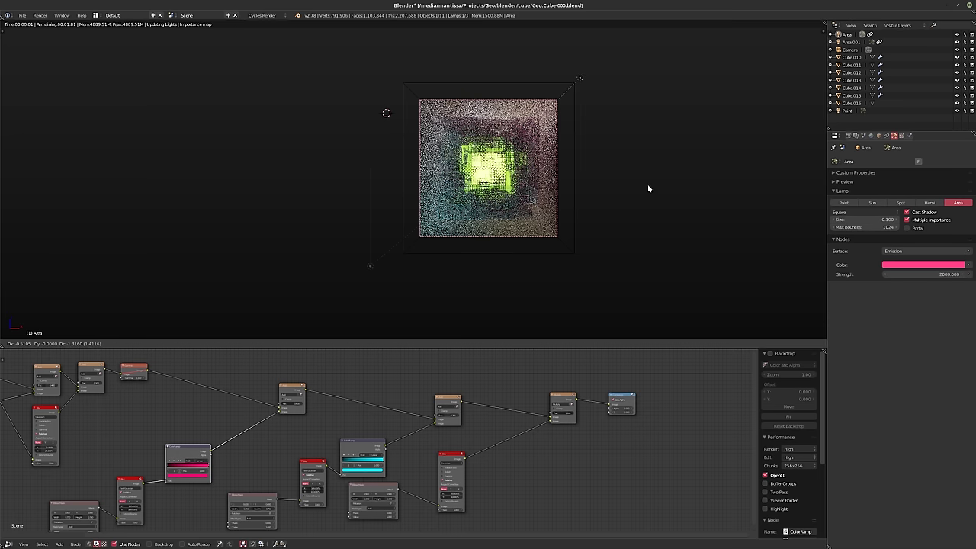
left_click(645, 181)
scroll(571, 149, "up", 2)
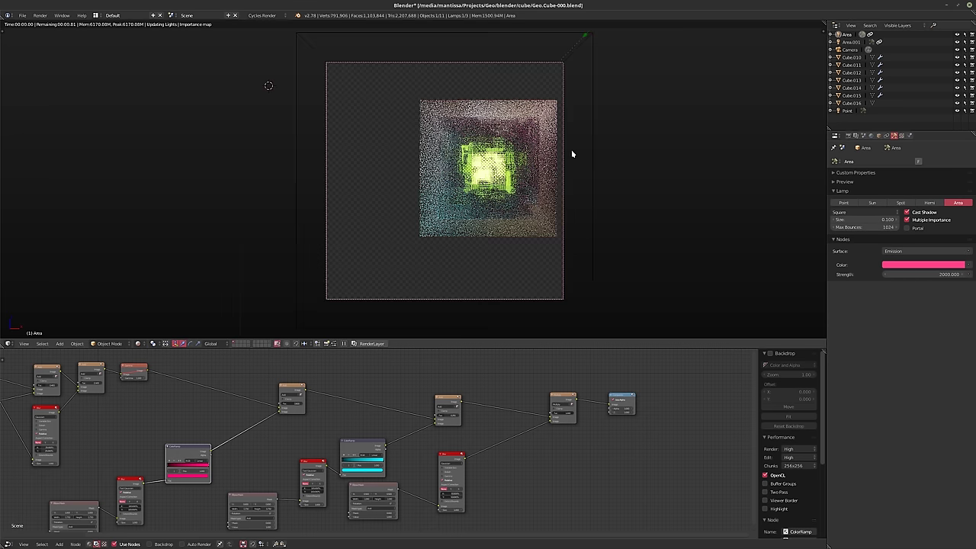
scroll(557, 157, "up", 1)
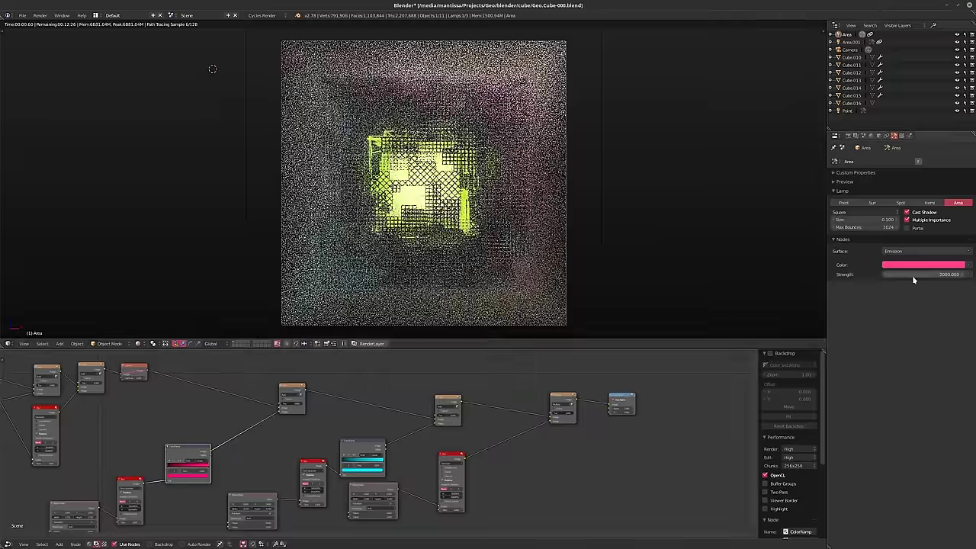
Set the pink Area lamp's emission strength to 1500
left_click(924, 273)
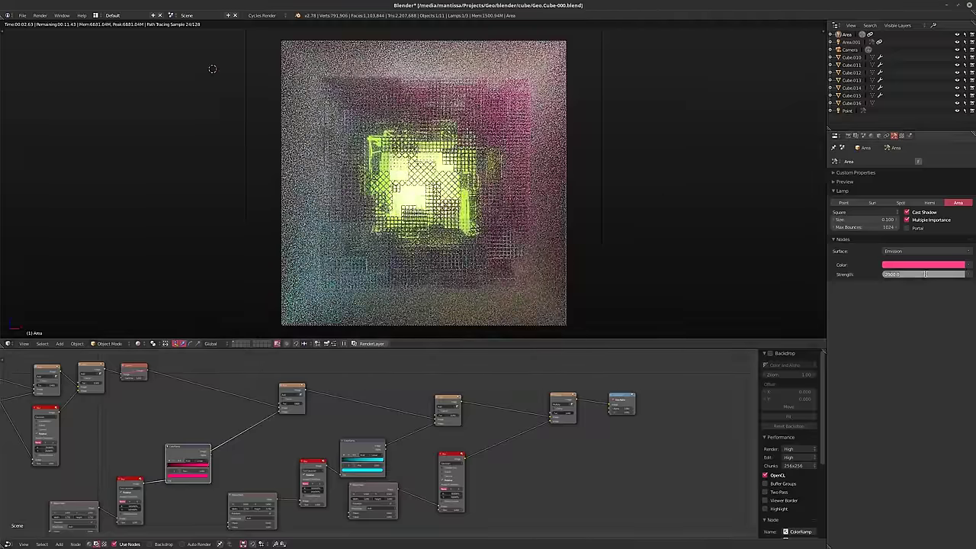
type("1500")
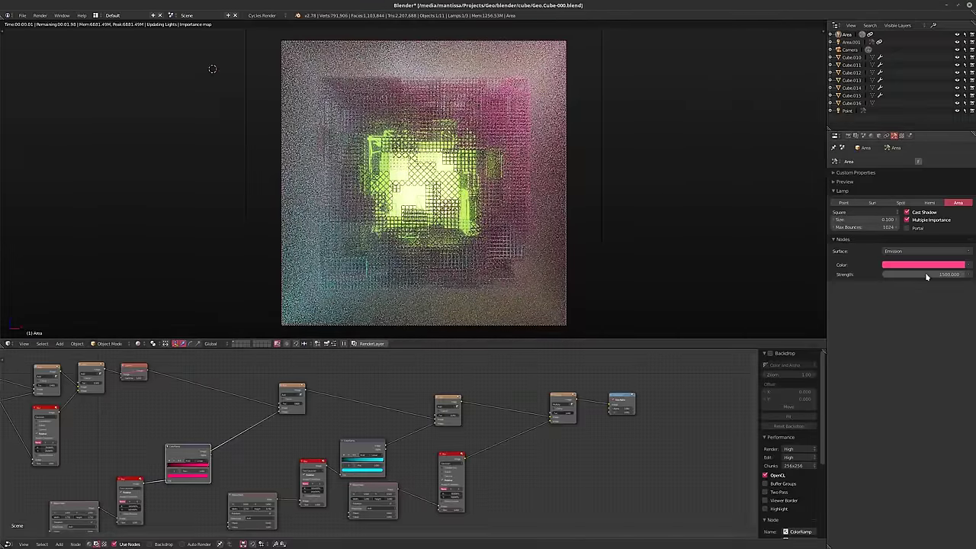
key("Return")
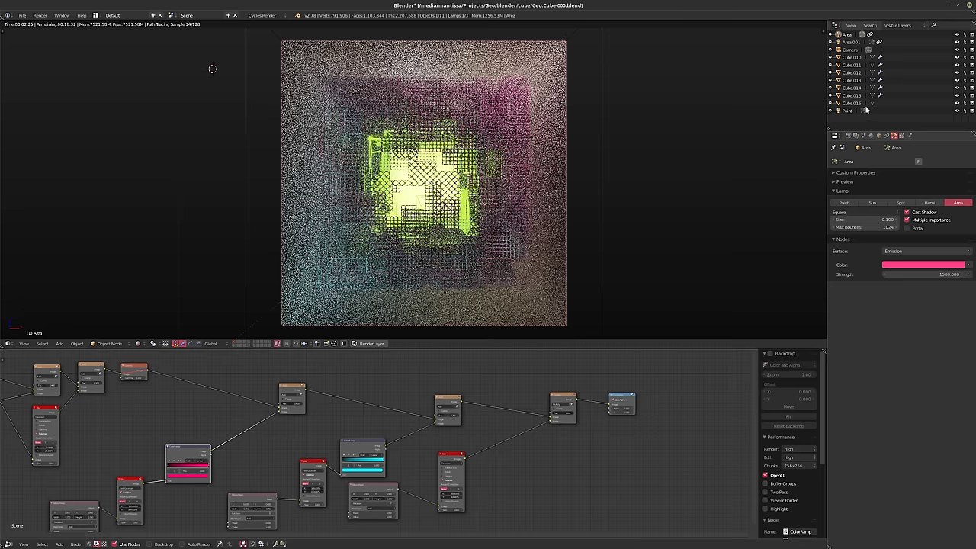
Set the cyan Area.001 lamp's size to 0.25 and its emission strength to 1000
left_click(851, 42)
left_click(870, 219)
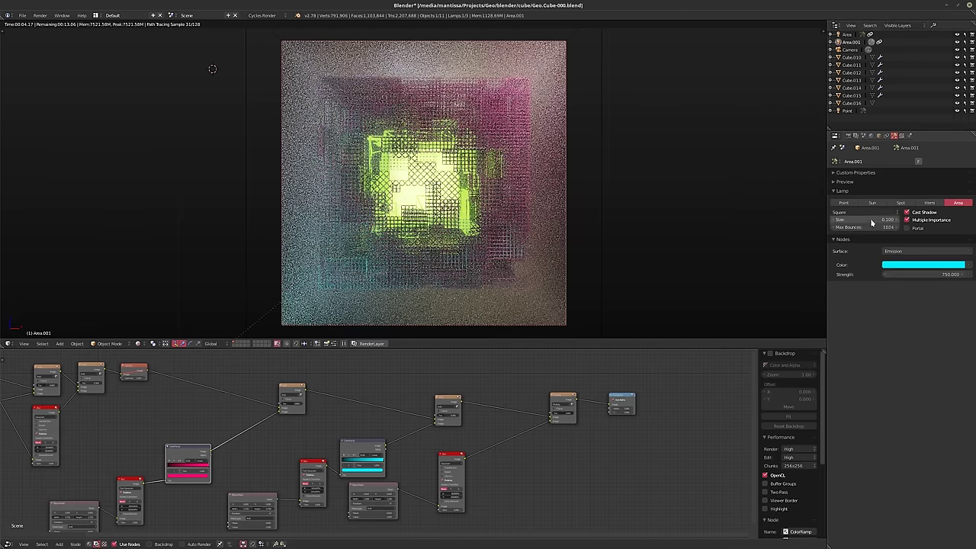
type("0.25")
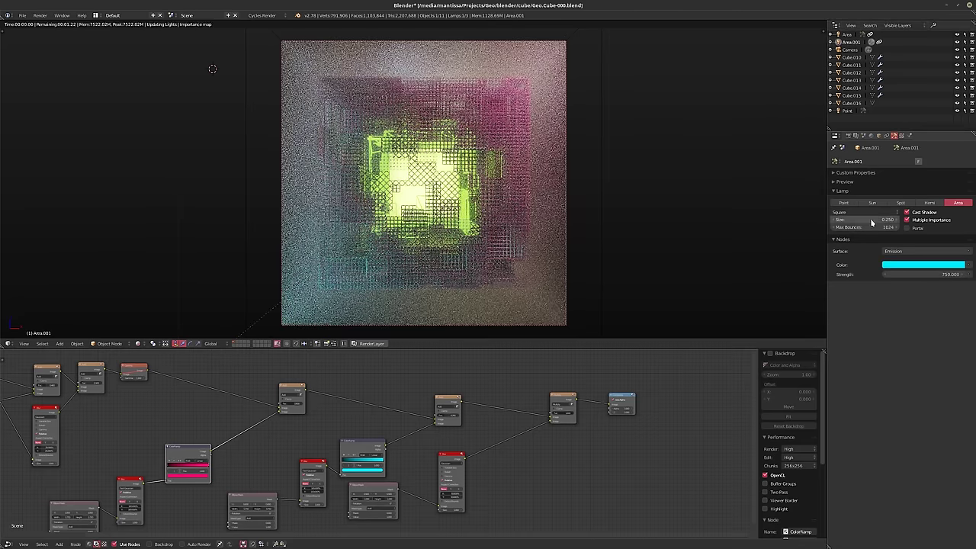
key("Return")
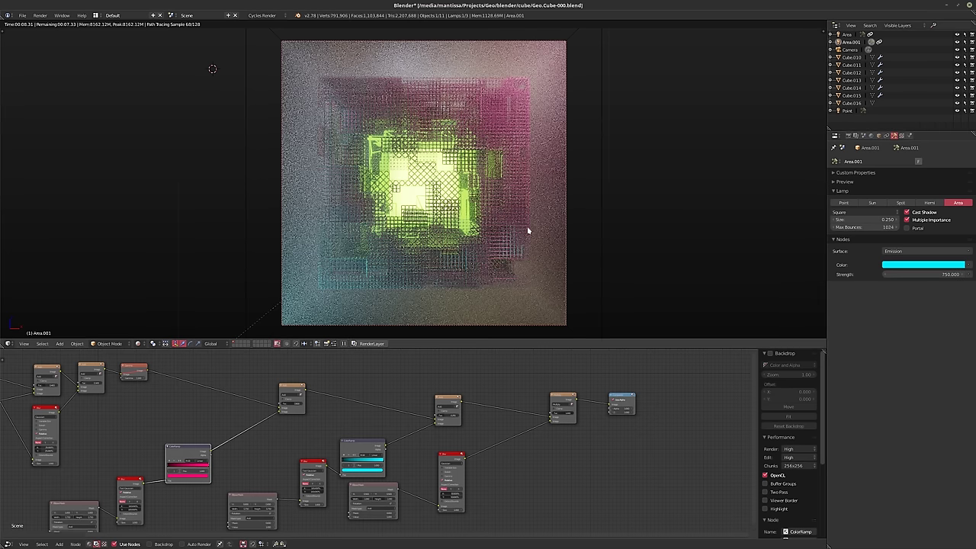
left_click(919, 274)
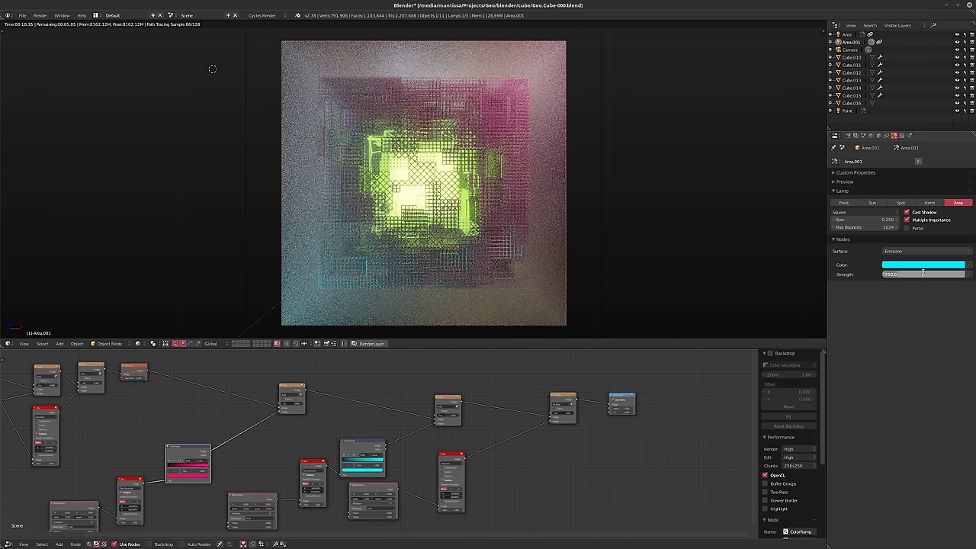
type("1000")
key("Return")
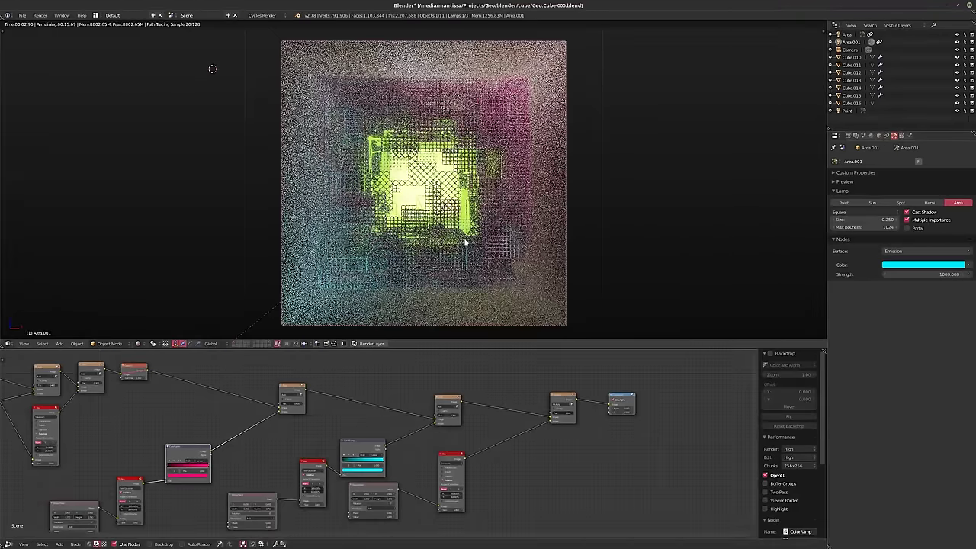
Save over Geo.Cube-000.blend, render the full image and return to the editing layout
key("F12")
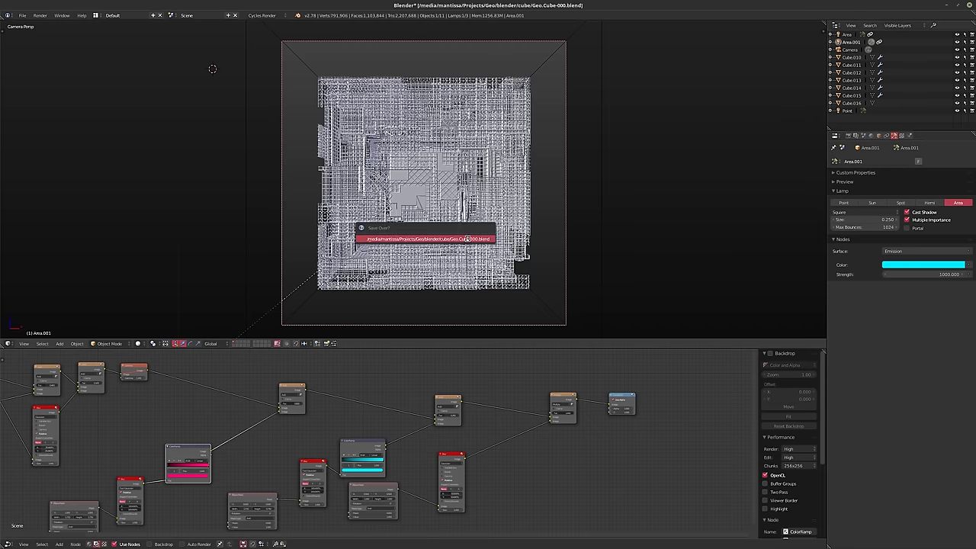
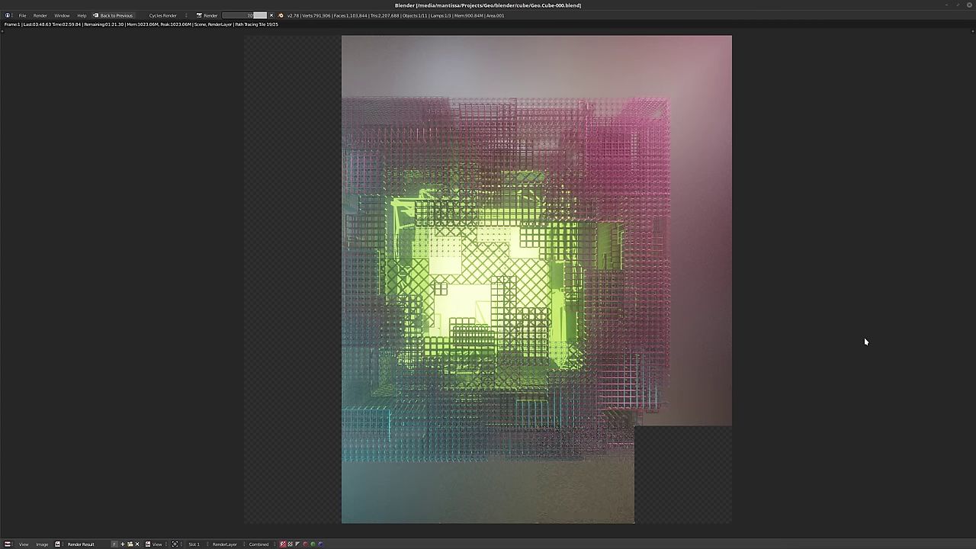
key("XF86AudioLowerVolume")
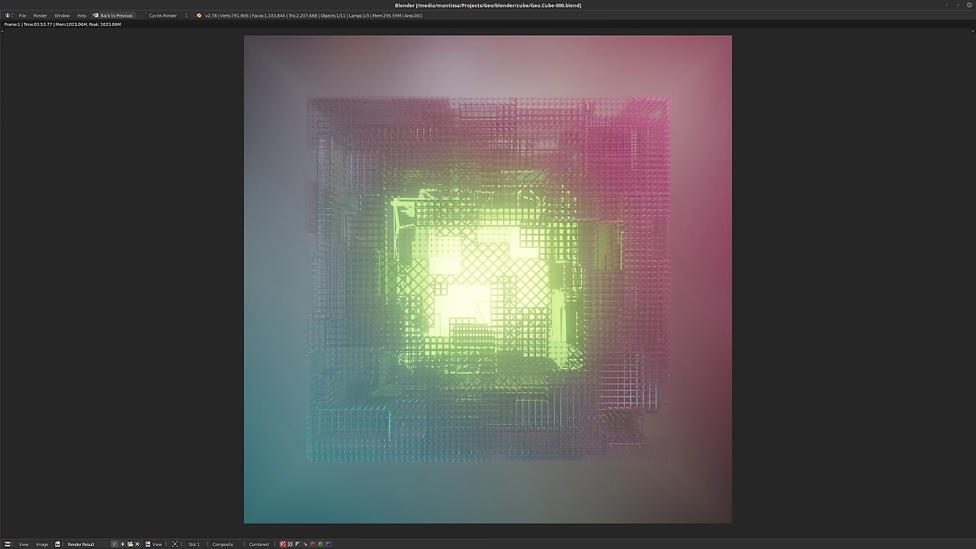
key("Escape")
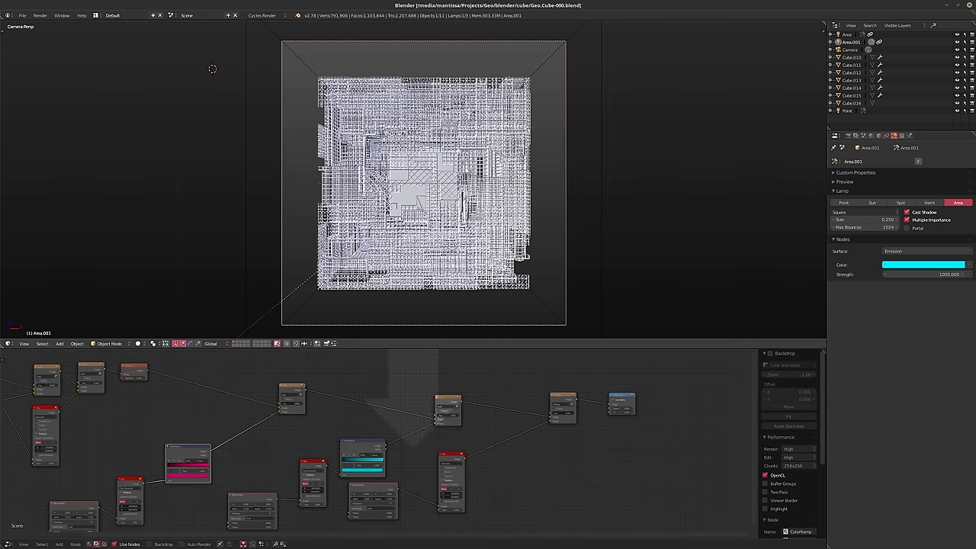
Merge the node editor area into the 3D view and turn it into a UV/Image Editor showing the render result
left_click_drag(3, 343, 16, 361)
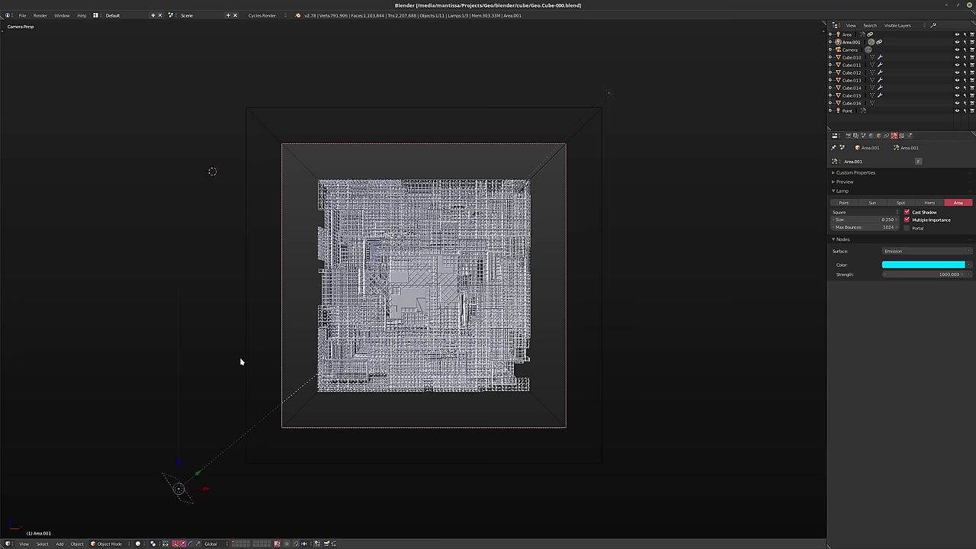
left_click(8, 543)
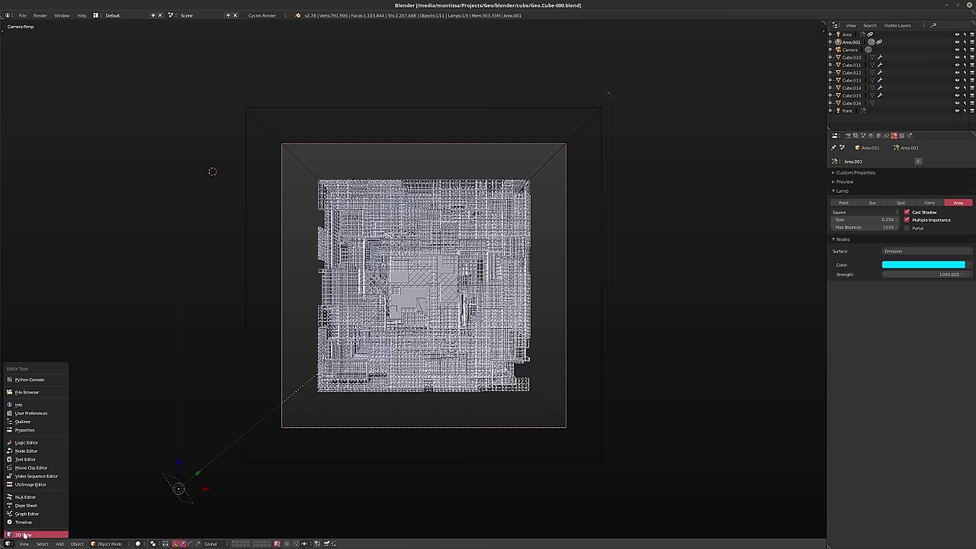
left_click(34, 484)
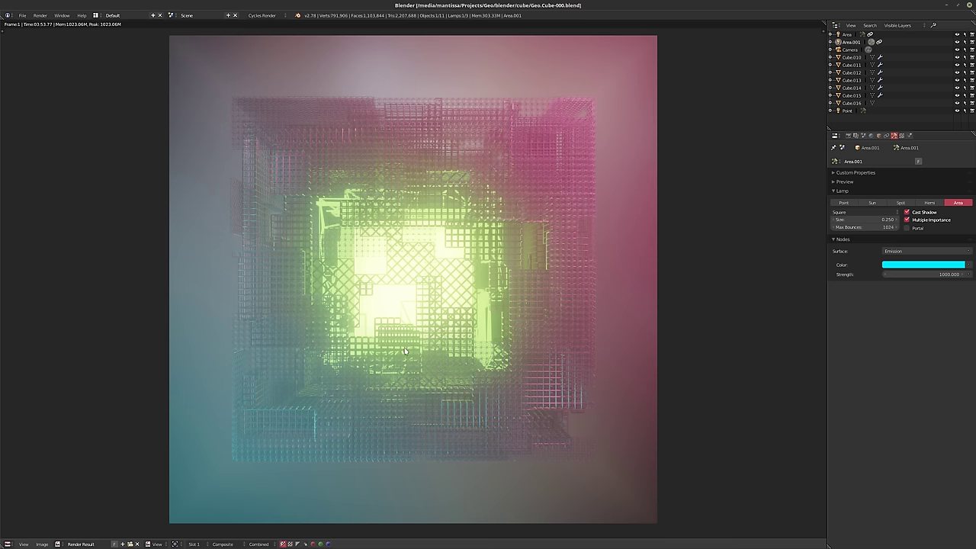
Set the scene's color management view to Filmic High Contrast after comparing it with the neighbouring contrast option
left_click(849, 136)
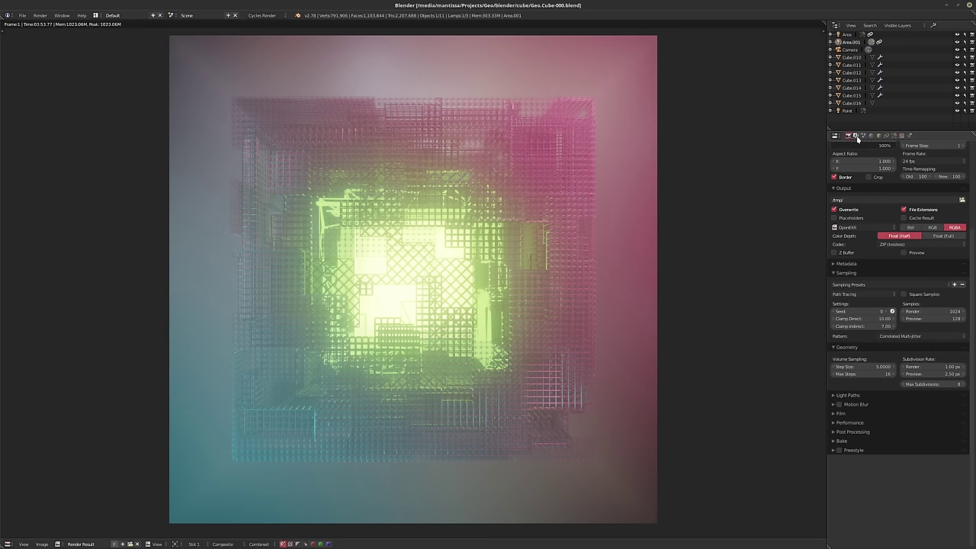
left_click(855, 136)
left_click(863, 135)
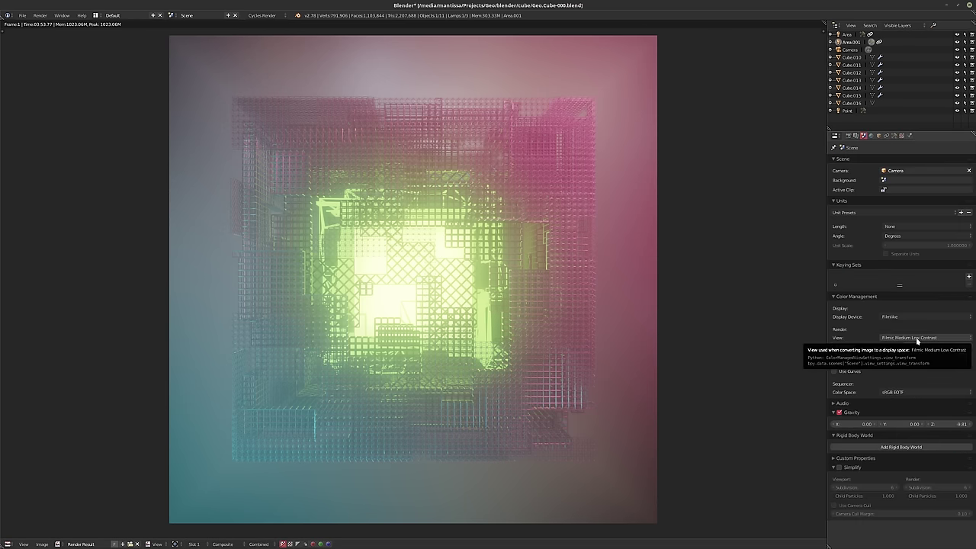
scroll(917, 340, "down", 2, "ctrl")
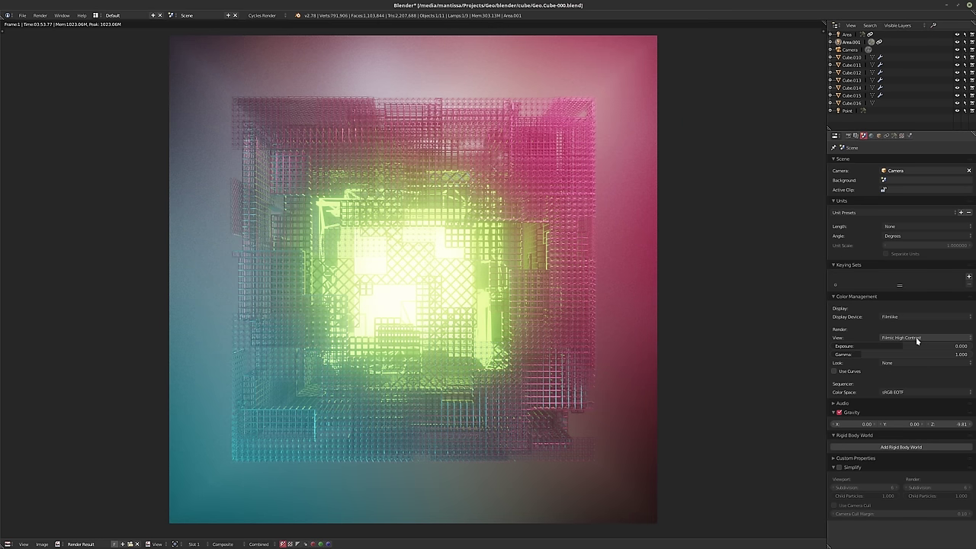
scroll(917, 340, "up", 1, "ctrl")
scroll(916, 341, "down", 1, "ctrl")
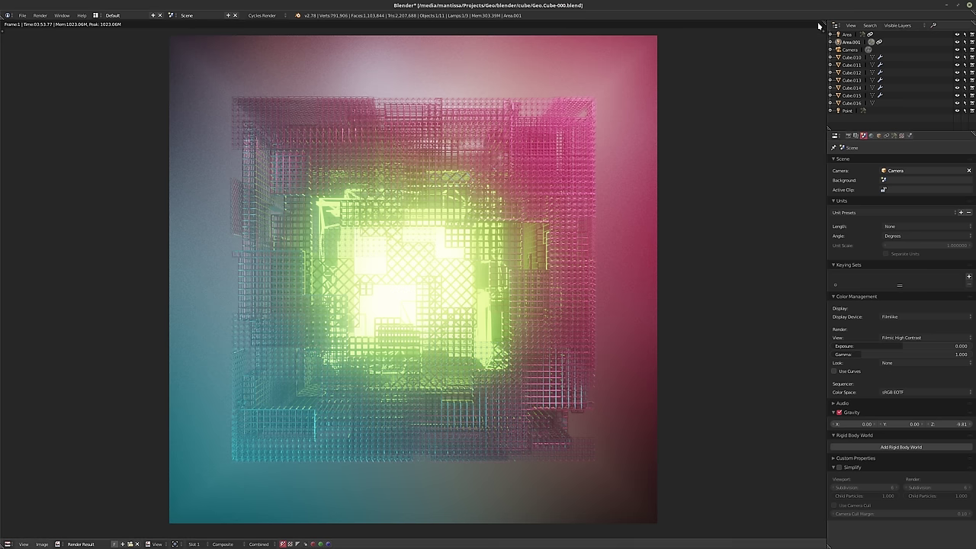
Split the render view vertically and make the new area a compositing Node Editor without its properties sidebar
left_click_drag(822, 23, 502, 27)
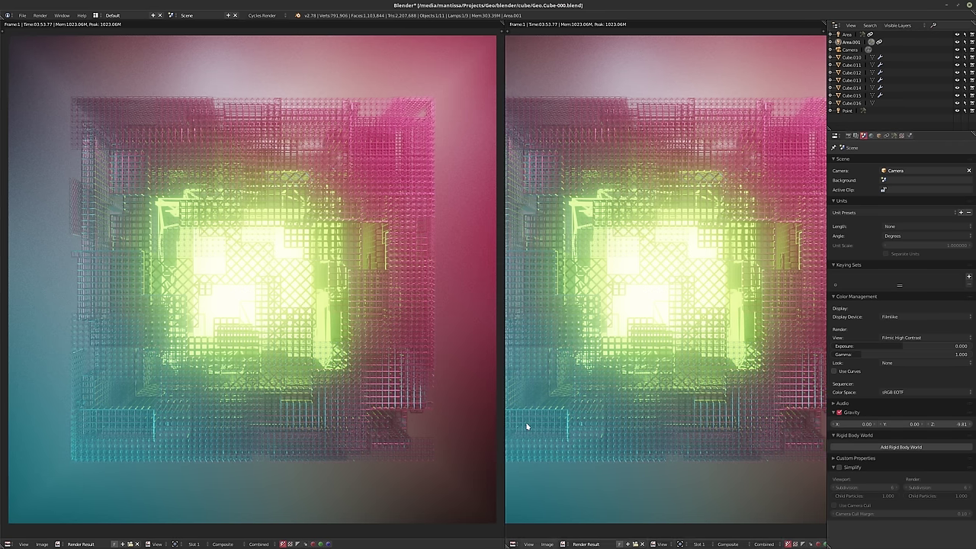
left_click(513, 543)
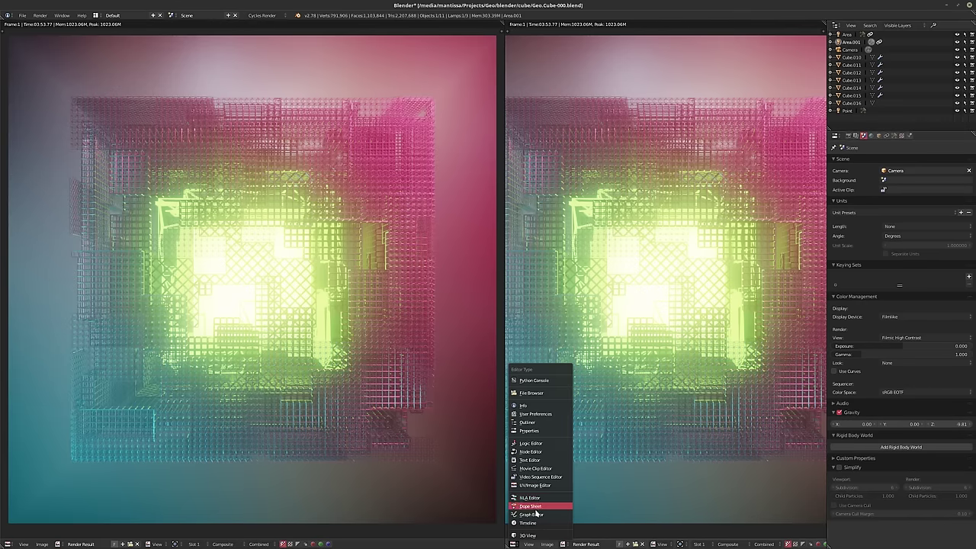
left_click(533, 451)
left_click(600, 543)
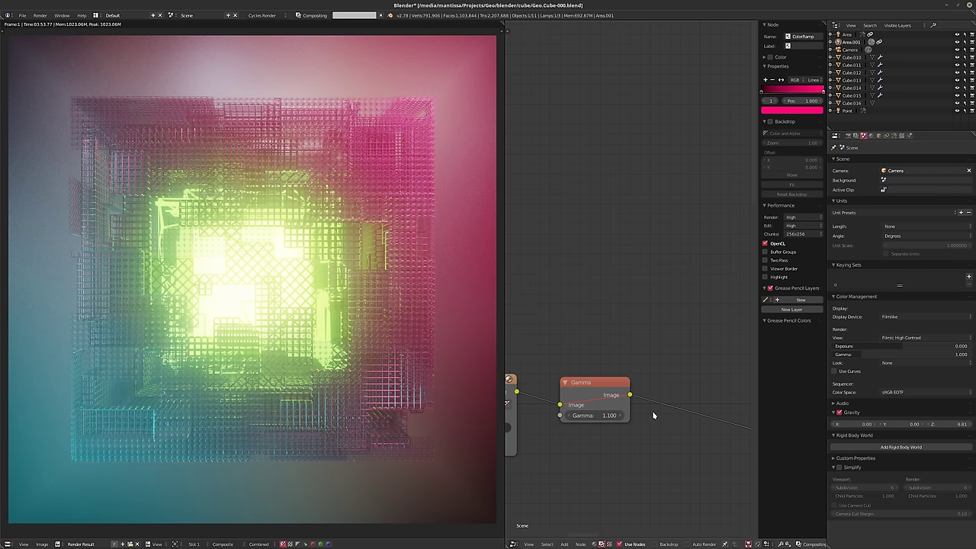
key("n")
Set the factor of the Add mix node that blends in the pink color leak to 0.591
scroll(645, 384, "down", 12)
middle_click_drag(599, 318, 506, 167)
scroll(701, 315, "up", 2)
mouse_move(702, 318)
middle_mouse_down()
mouse_move(579, 331)
mouse_move(675, 346)
mouse_move(706, 322)
middle_mouse_up()
left_click_drag(699, 308, 705, 308)
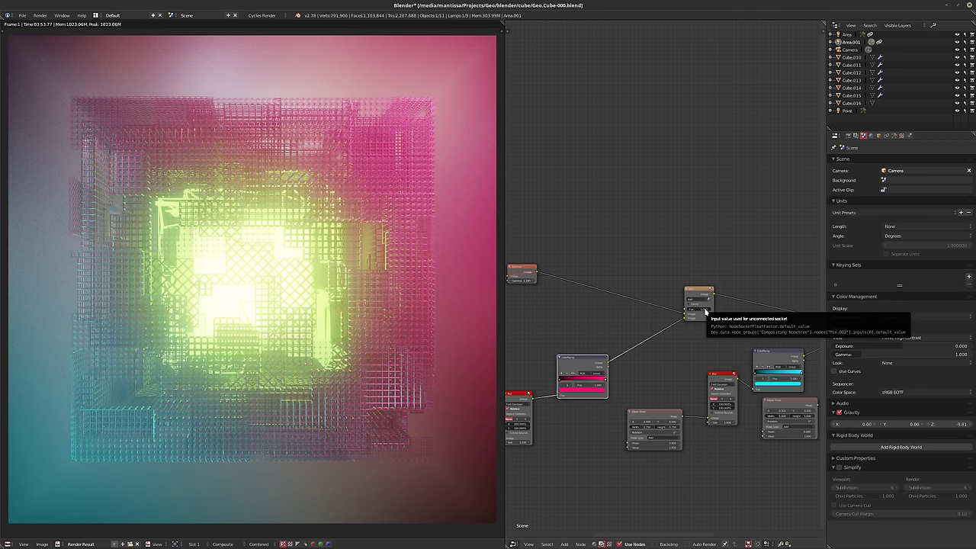
left_click_drag(701, 308, 690, 309)
Try the Gaussian filter type on the pink leak's Blur node, and return it to Fast Gaussian
middle_click_drag(703, 311, 769, 286)
scroll(573, 419, "up", 2)
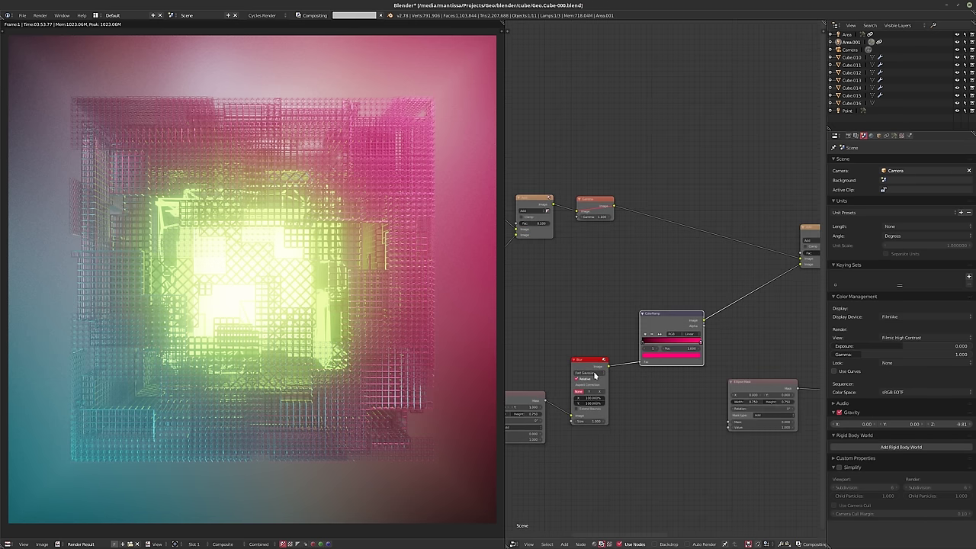
left_click(590, 373)
left_click(593, 343)
middle_click_drag(774, 302, 683, 331)
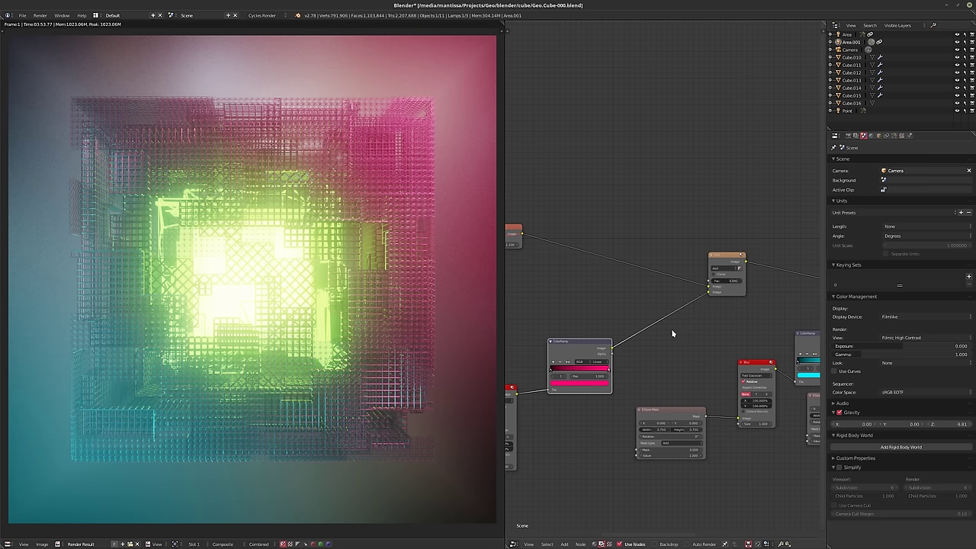
middle_click_drag(675, 332, 689, 339)
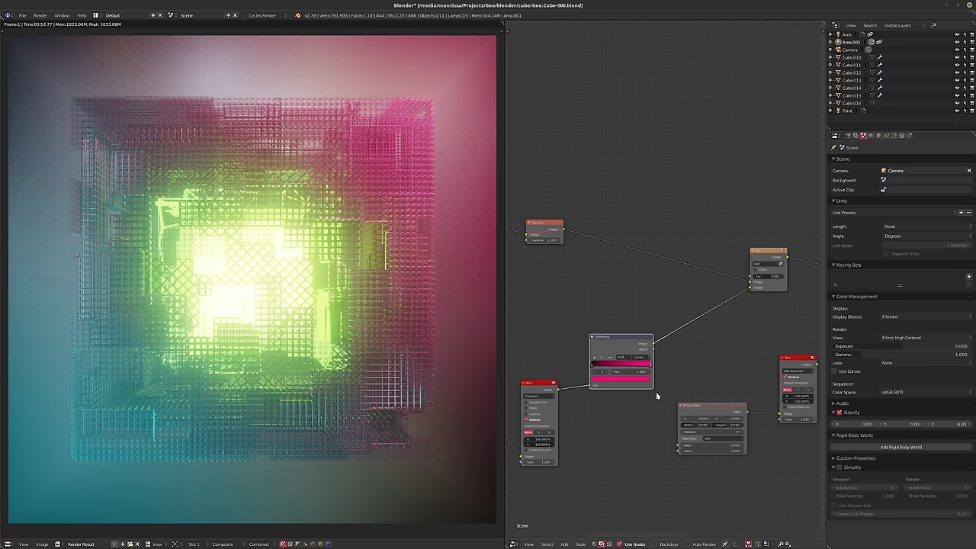
middle_click_drag(770, 285, 743, 307)
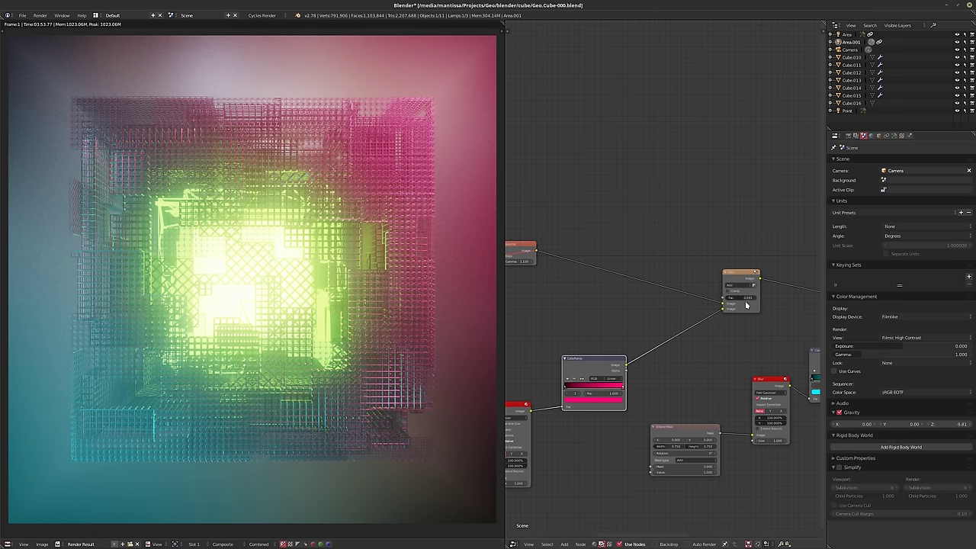
middle_click_drag(665, 343, 710, 324)
left_click(558, 398)
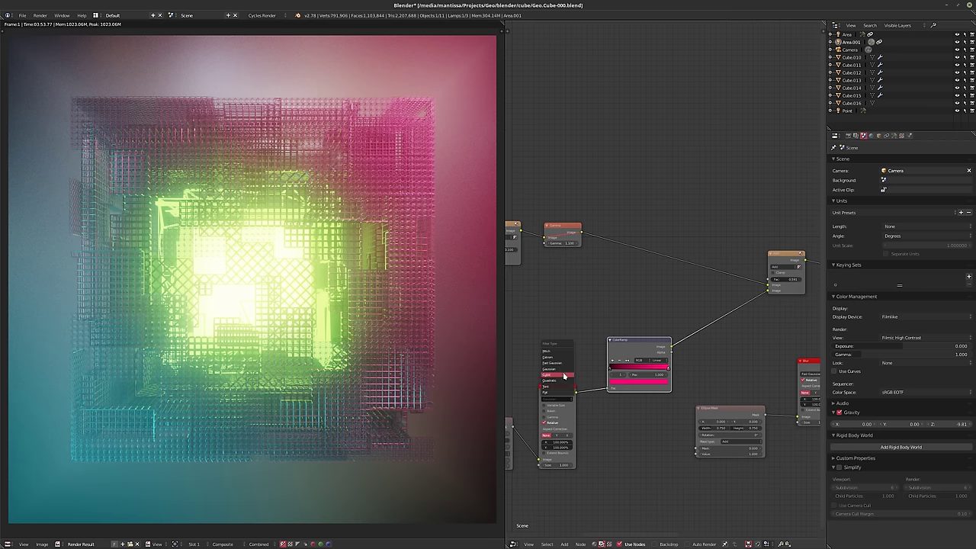
left_click(560, 365)
Compare blend modes such as Linear Light, Soft Light, Color, Value and Hue on the pink leak's mix node and set it to Saturation
mouse_move(648, 405)
middle_mouse_down()
mouse_move(628, 407)
mouse_move(629, 397)
mouse_move(648, 404)
mouse_move(614, 411)
mouse_move(670, 418)
mouse_move(603, 411)
mouse_move(636, 386)
mouse_move(658, 385)
mouse_move(614, 404)
middle_mouse_up()
scroll(559, 439, "up", 3)
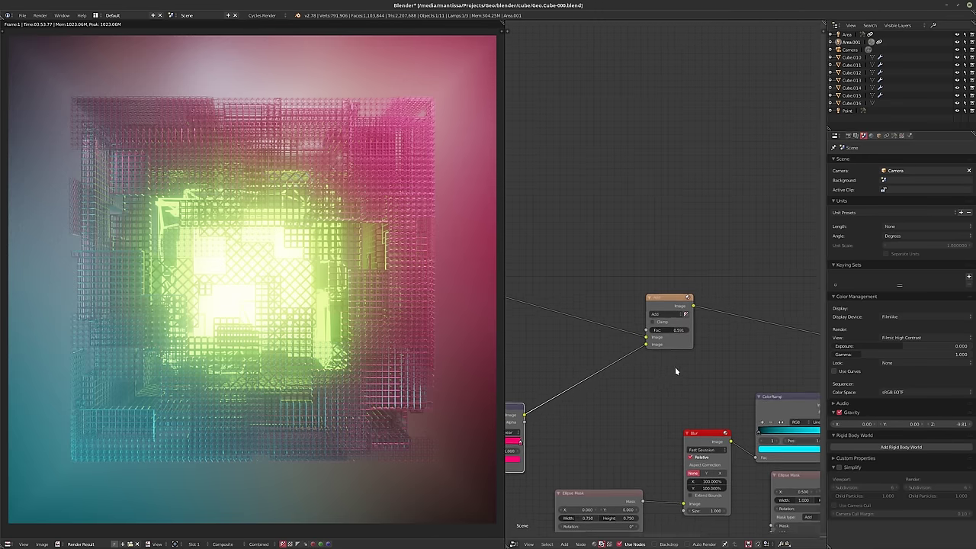
middle_click_drag(674, 366, 632, 398)
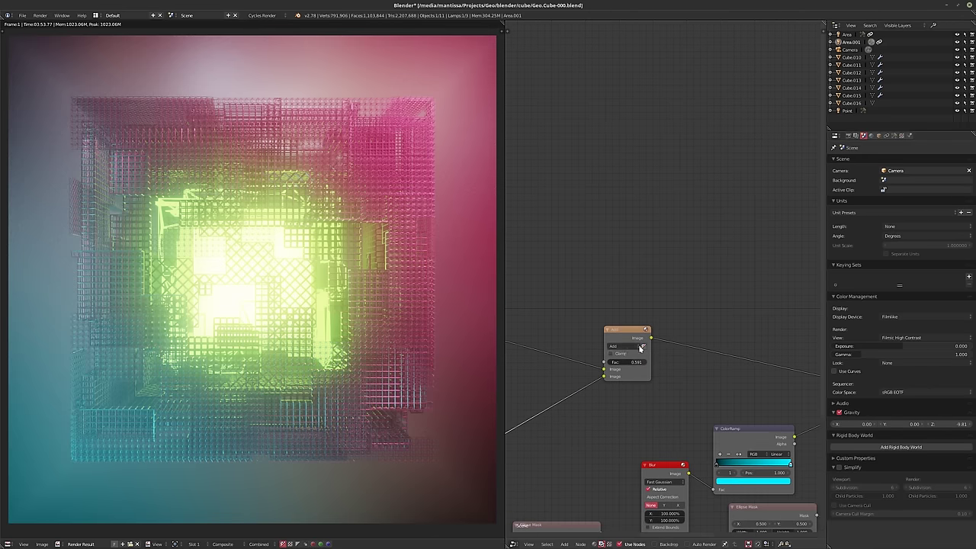
scroll(628, 348, "up", 1, "ctrl")
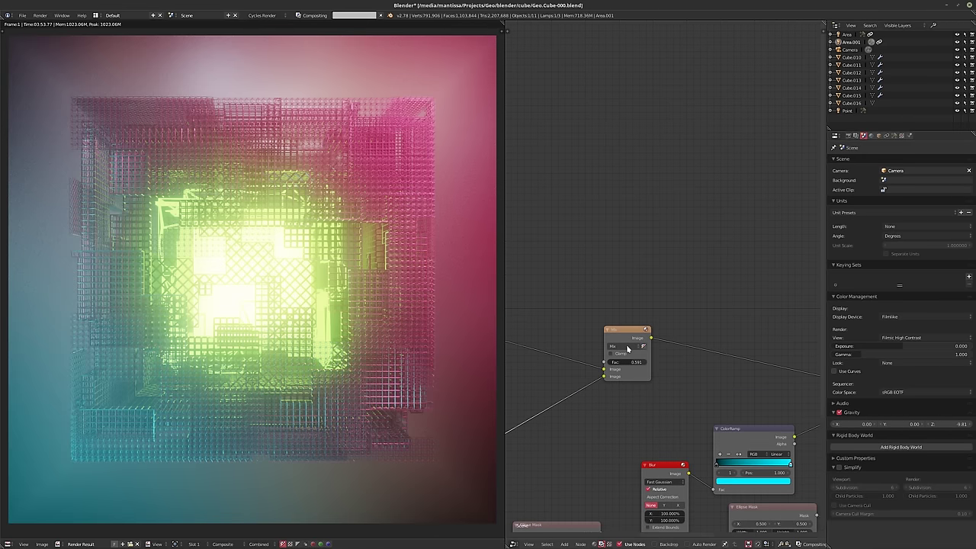
scroll(627, 348, "up", 1, "ctrl")
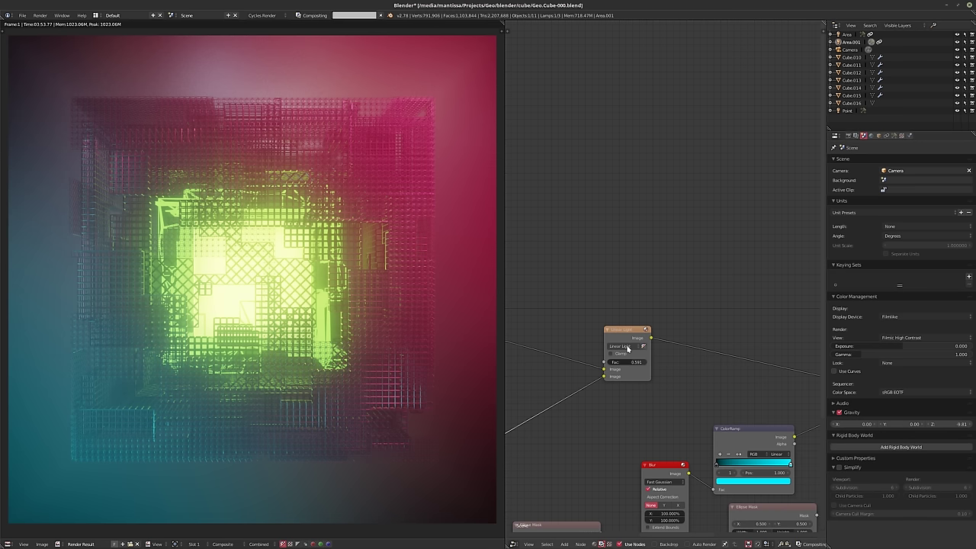
scroll(627, 349, "up", 1, "ctrl")
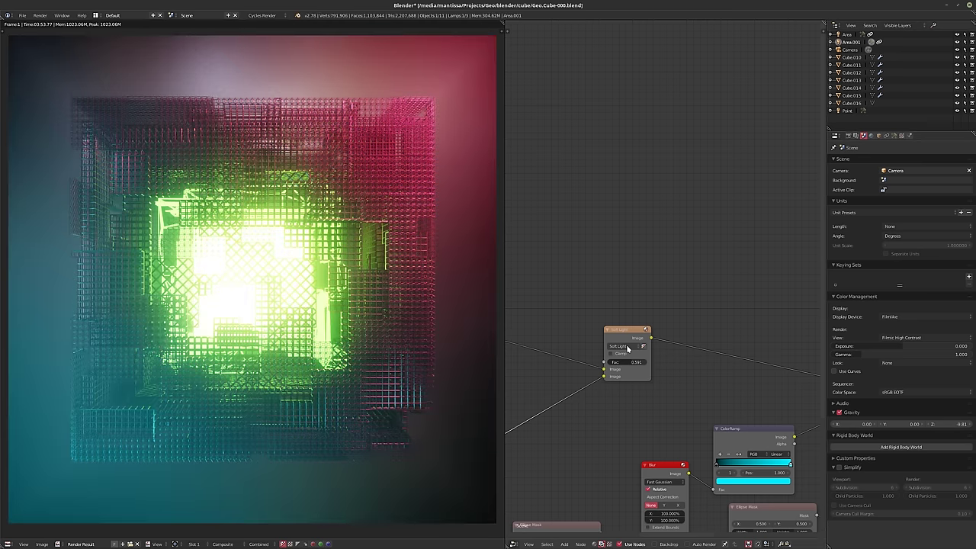
scroll(627, 349, "up", 1, "ctrl")
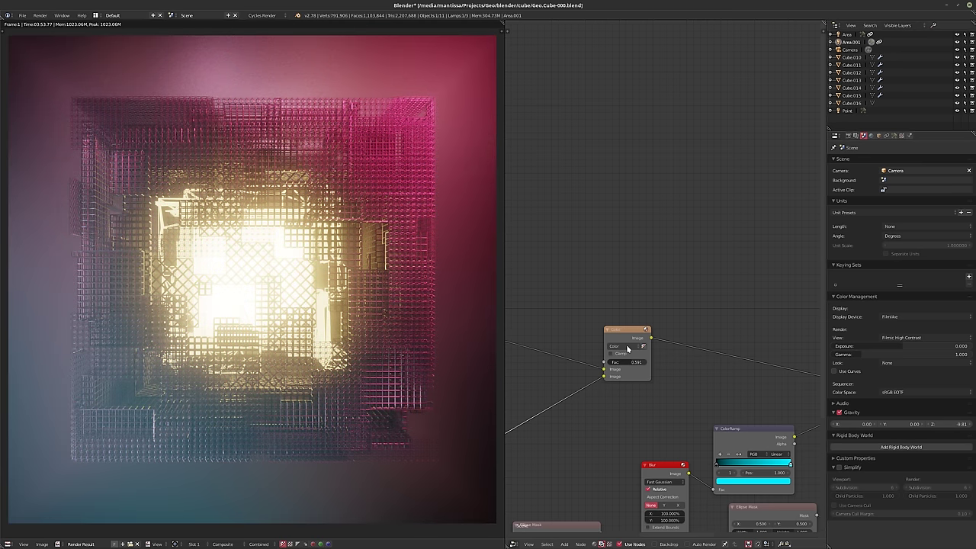
scroll(627, 348, "up", 1, "ctrl")
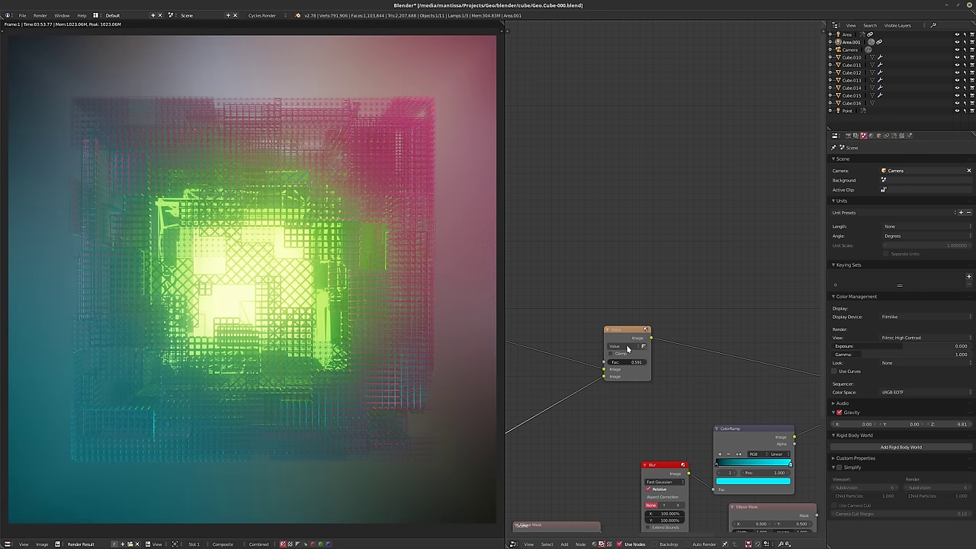
scroll(628, 348, "up", 1, "ctrl")
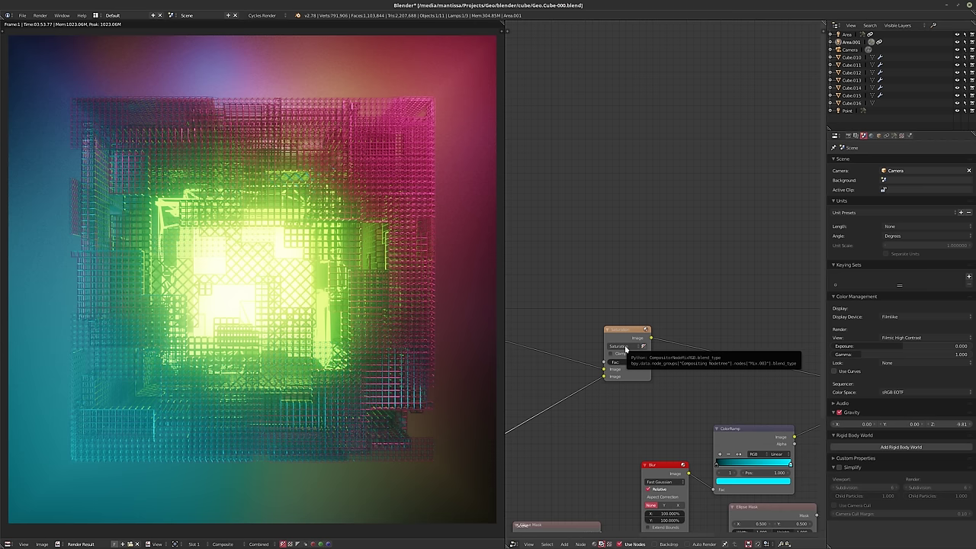
scroll(625, 347, "up", 1, "ctrl")
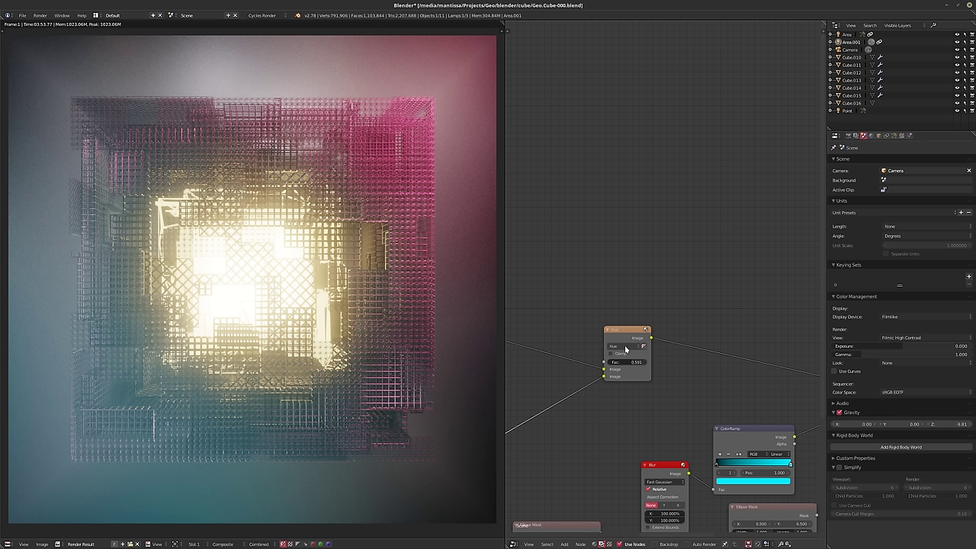
scroll(625, 348, "down", 1, "ctrl")
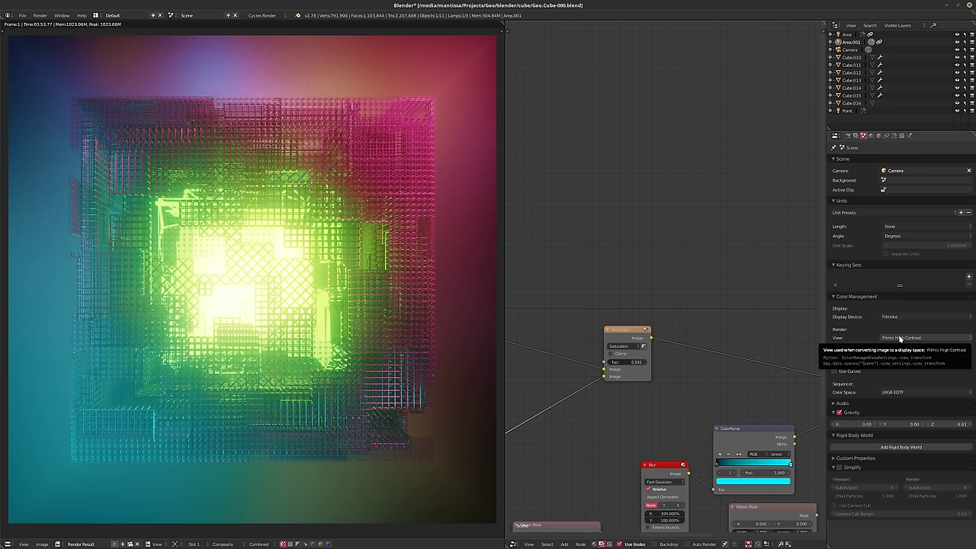
Compare the Filmic Medium High Contrast view with its neighbours and return the color management view to Filmic High Contrast
scroll(899, 337, "down", 1, "ctrl")
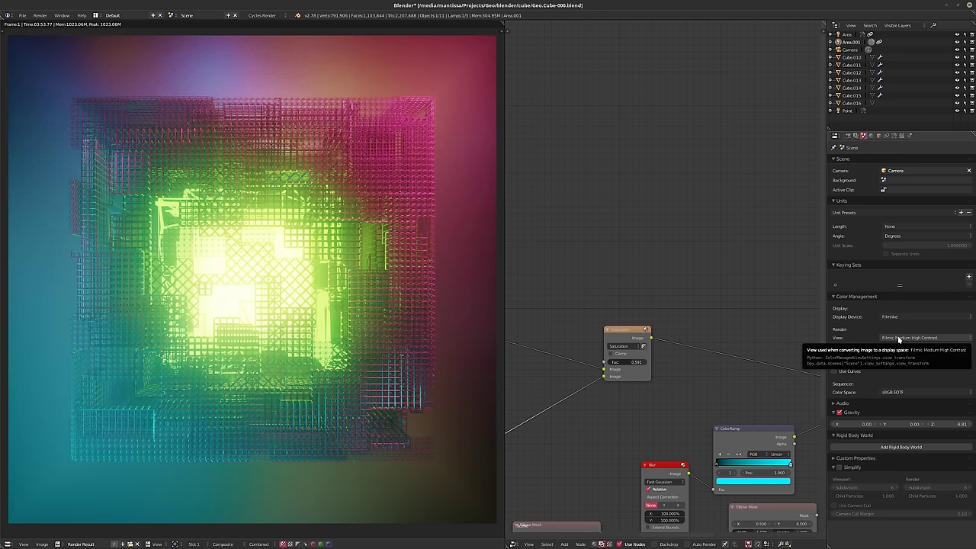
scroll(899, 338, "down", 1, "ctrl")
scroll(899, 339, "up", 1, "ctrl")
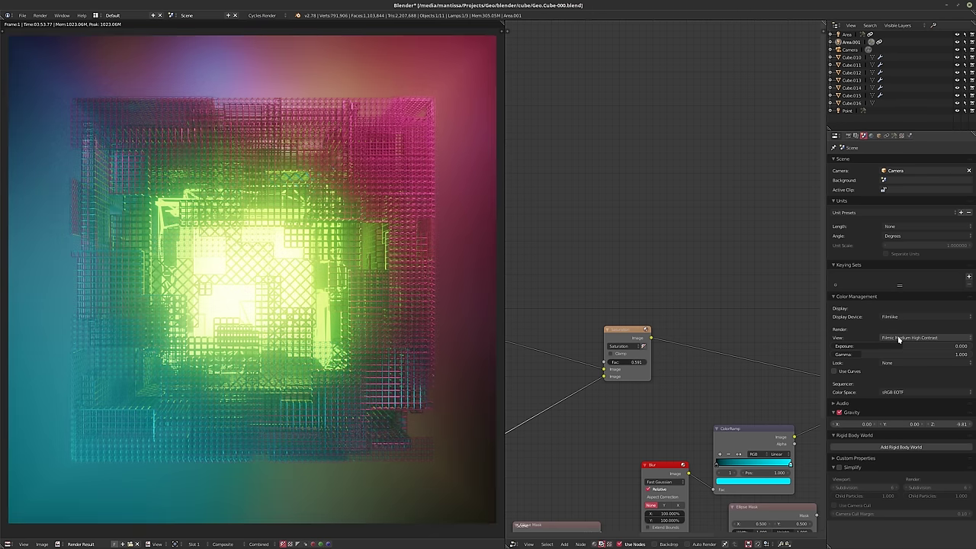
scroll(899, 339, "up", 1, "ctrl")
scroll(655, 339, "down", 2)
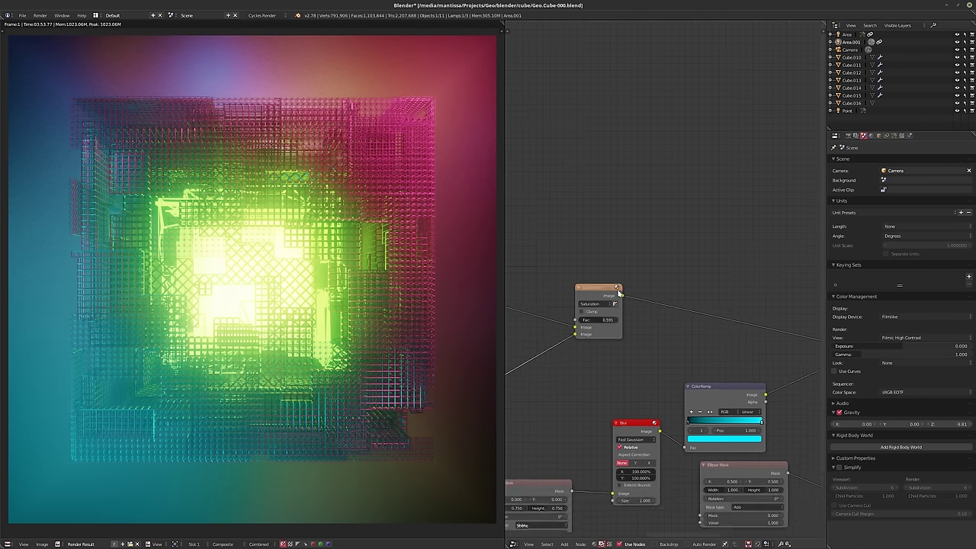
Try the Hue blend mode on the Saturation mix node and switch it back to Saturation
scroll(640, 322, "down", 1)
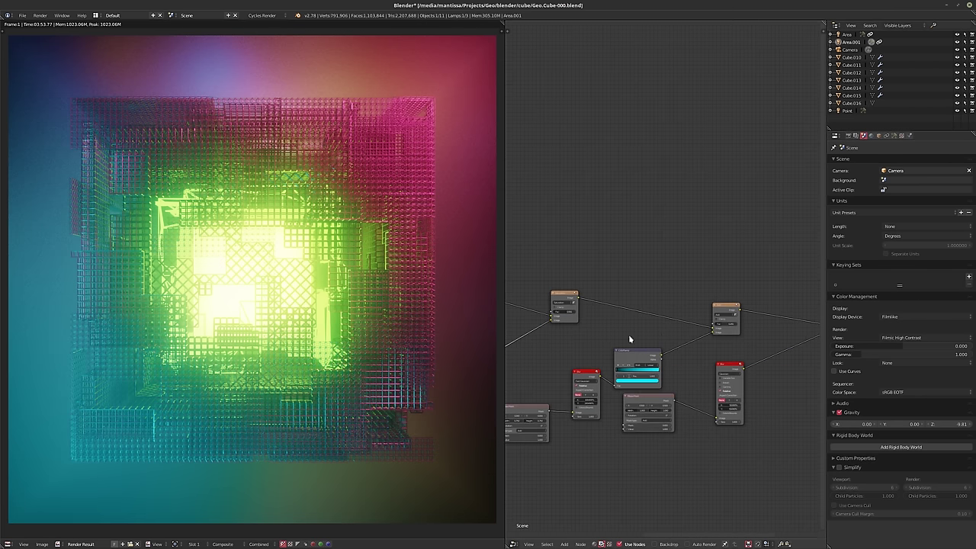
middle_click_drag(628, 334, 701, 328)
scroll(633, 301, "up", 4)
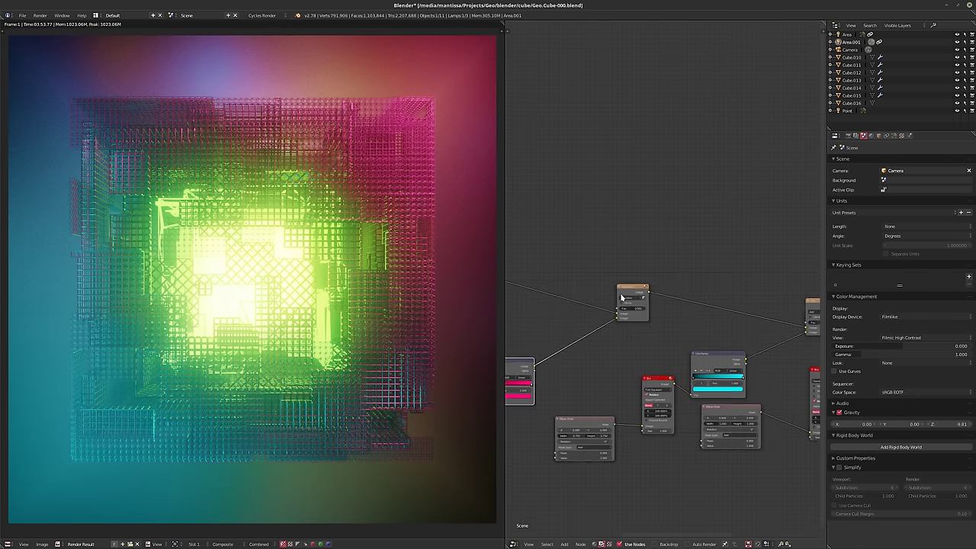
scroll(633, 300, "up", 1, "ctrl")
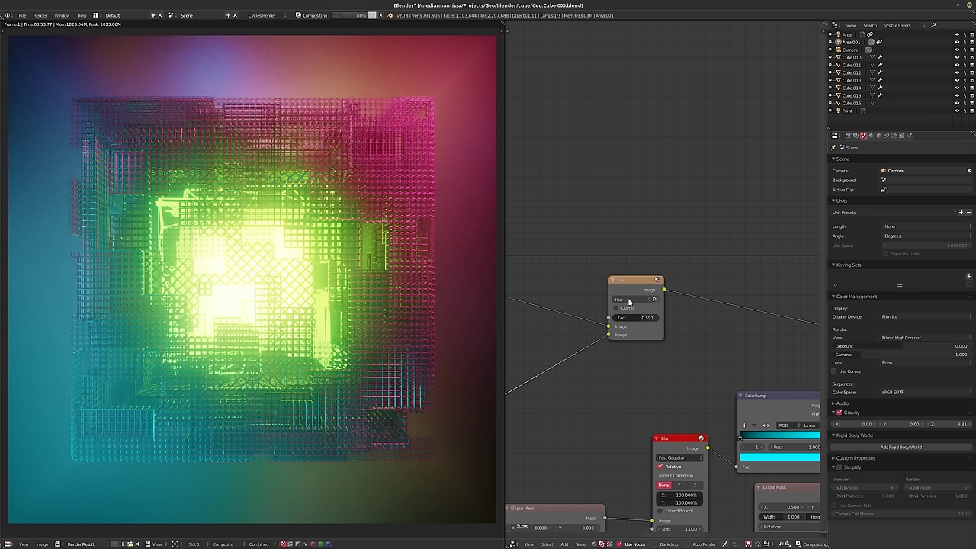
scroll(629, 302, "down", 1, "ctrl")
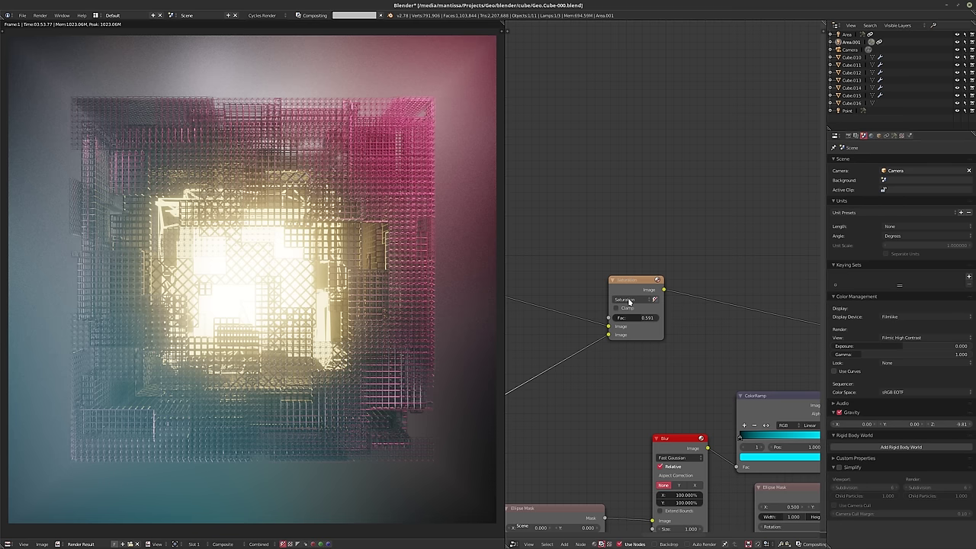
Set the Saturation mix node's factor to 0.4
double_click(632, 318)
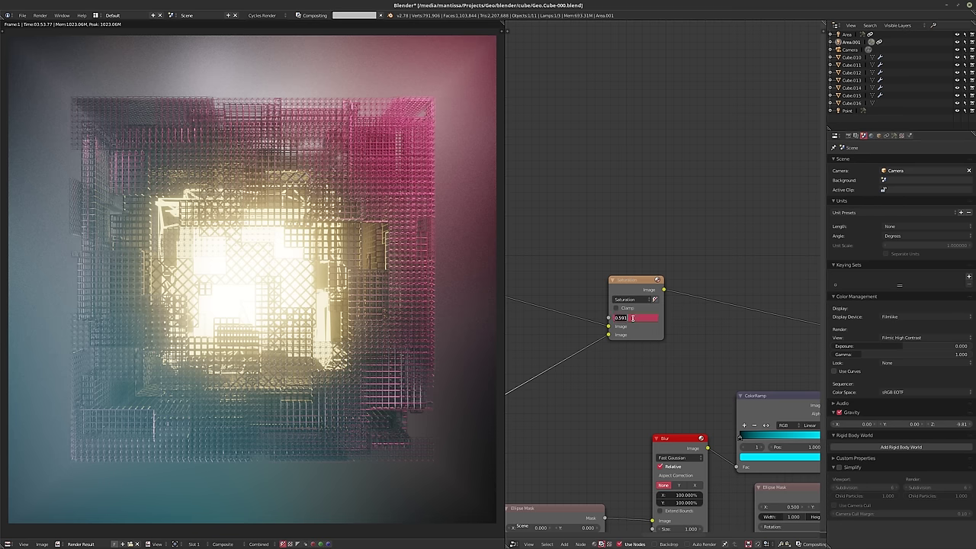
type("0.4")
key("Return")
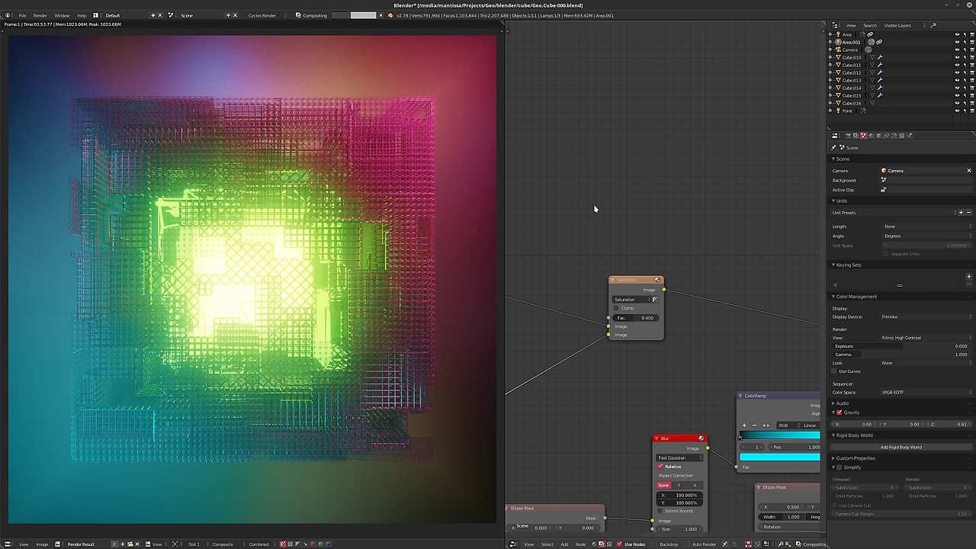
Set the Saturation mix node's factor to 0.5
middle_click_drag(607, 230, 622, 202)
scroll(618, 210, "down", 1)
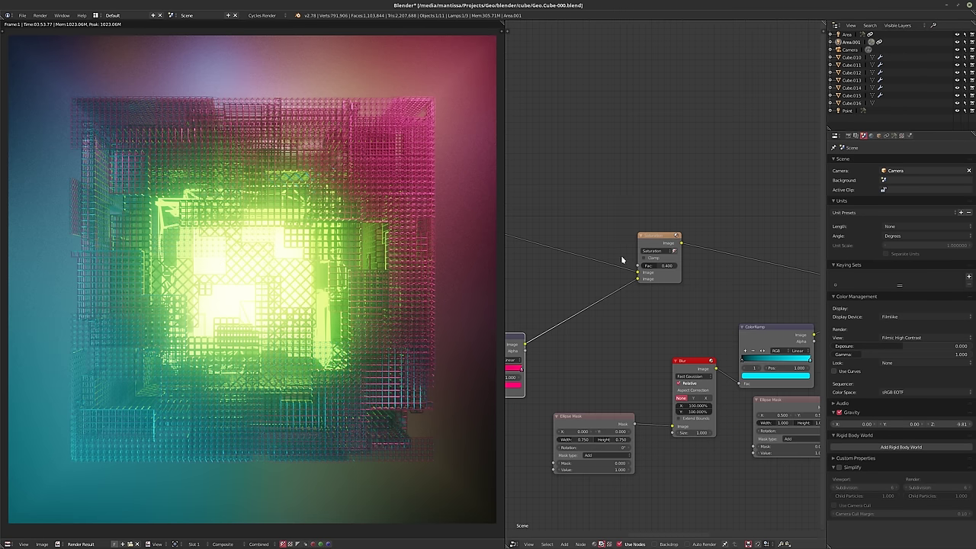
middle_click_drag(625, 262, 642, 244)
double_click(681, 250)
type("0.5")
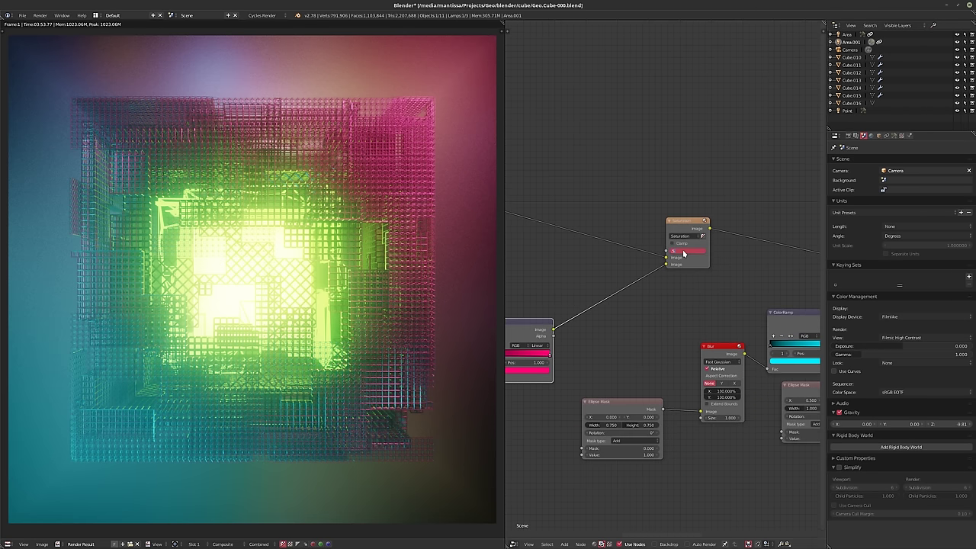
key("Return")
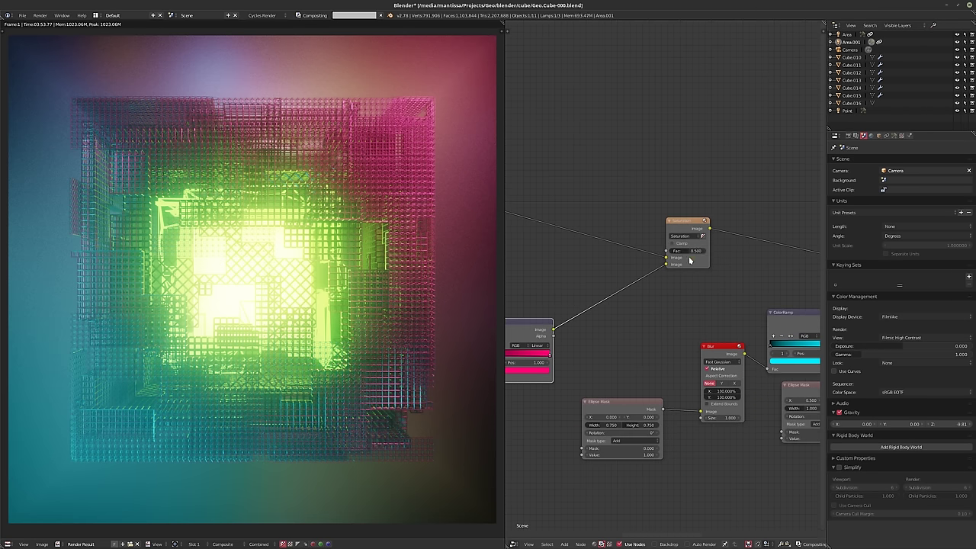
Insert a Mix node on the link after the Saturation node and set its blend mode to Screen
middle_click_drag(696, 298, 657, 305)
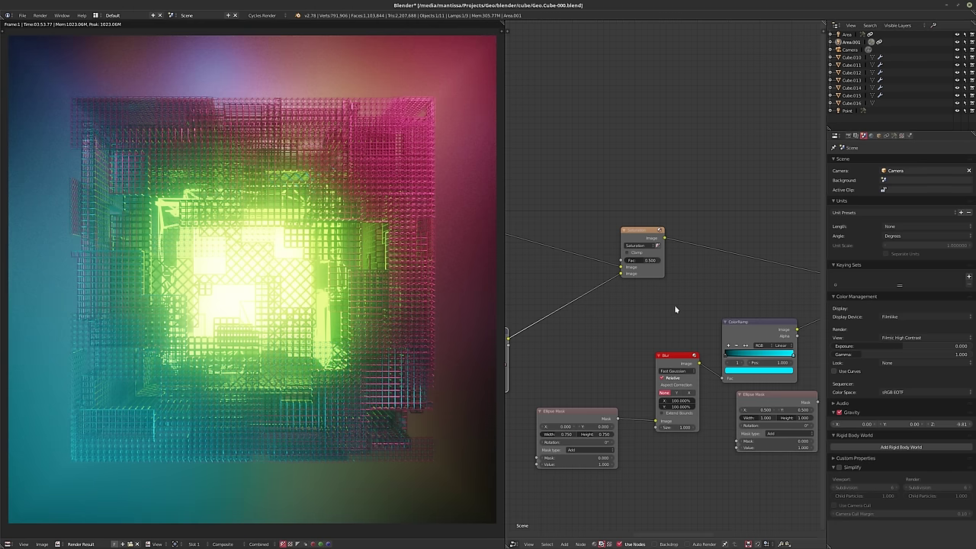
key("shift+a")
mouse_move(662, 332)
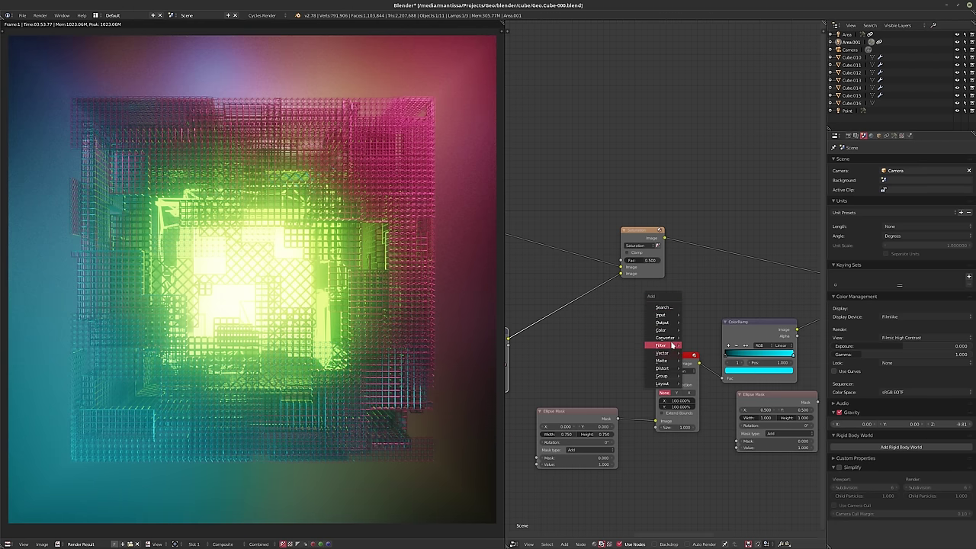
mouse_move(661, 329)
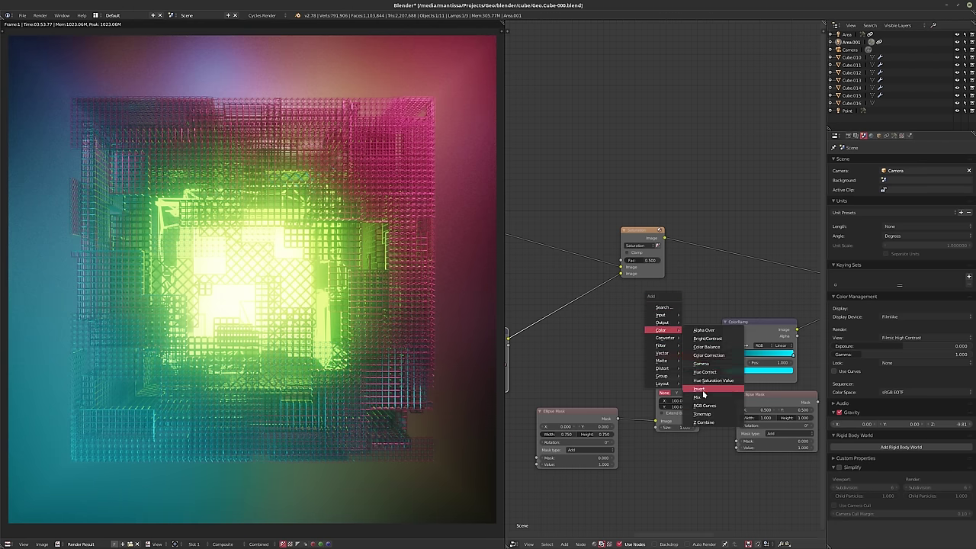
left_click(697, 397)
left_click(721, 264)
left_click(721, 264)
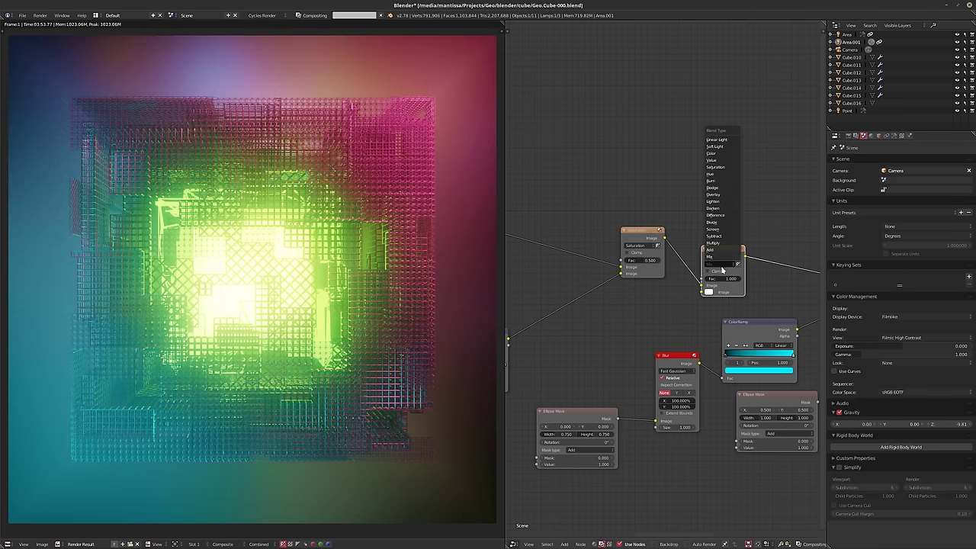
left_click(714, 229)
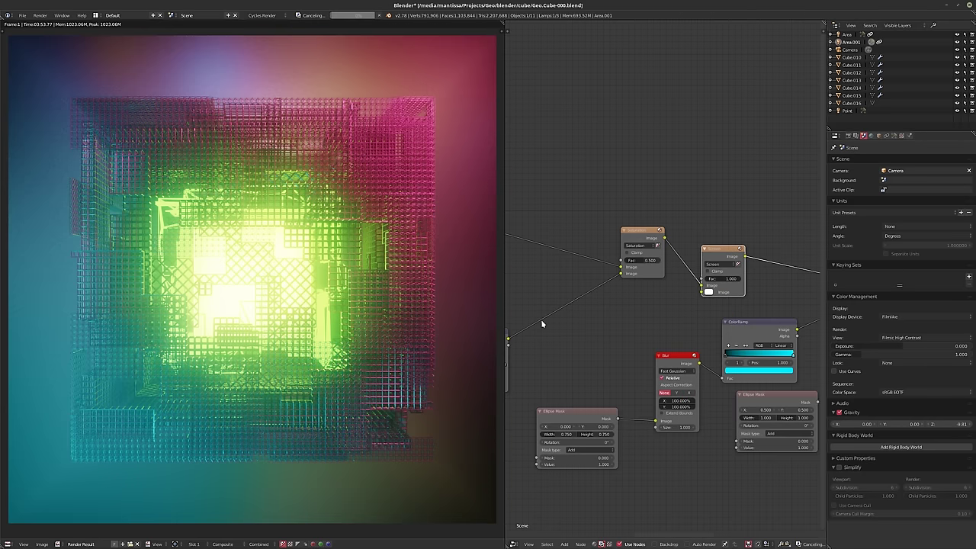
Connect the pink ColorRamp's image output to the second image input of the Screen mix node
middle_click_drag(540, 322, 627, 326)
left_click_drag(584, 334, 779, 286)
middle_click_drag(770, 299, 632, 315)
Try other blend modes on the Screen mix node, including Add and Multiply, and settle on Subtract
scroll(681, 314, "up", 4)
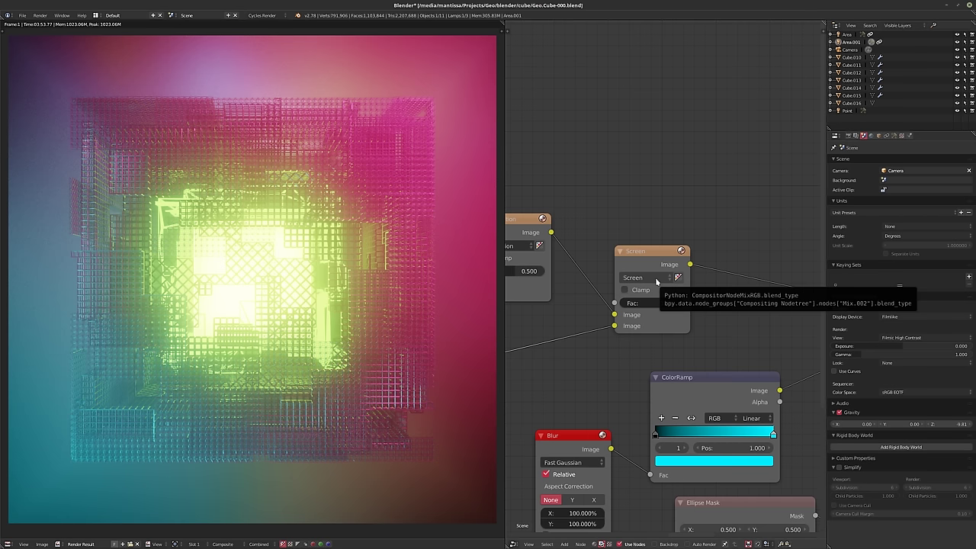
scroll(654, 281, "up", 1, "ctrl")
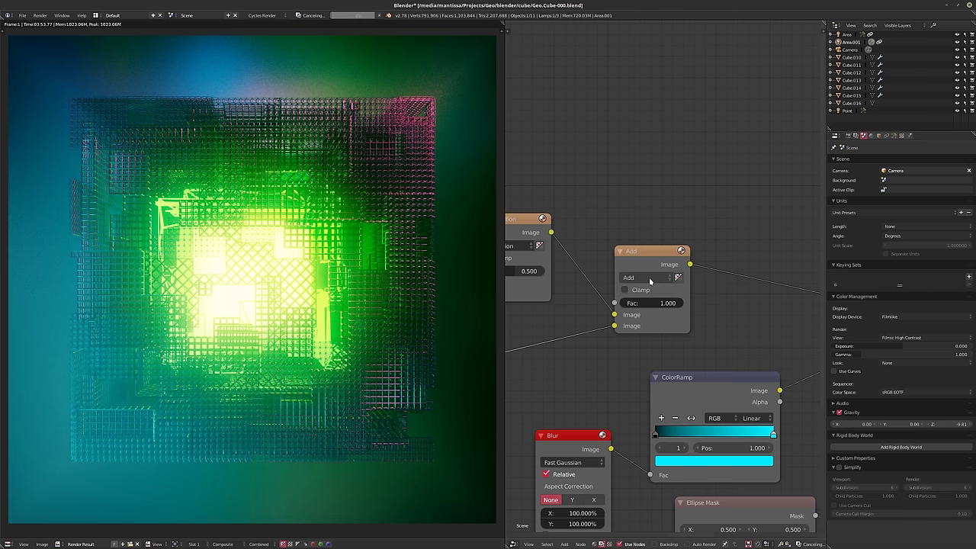
scroll(650, 281, "up", 1, "ctrl")
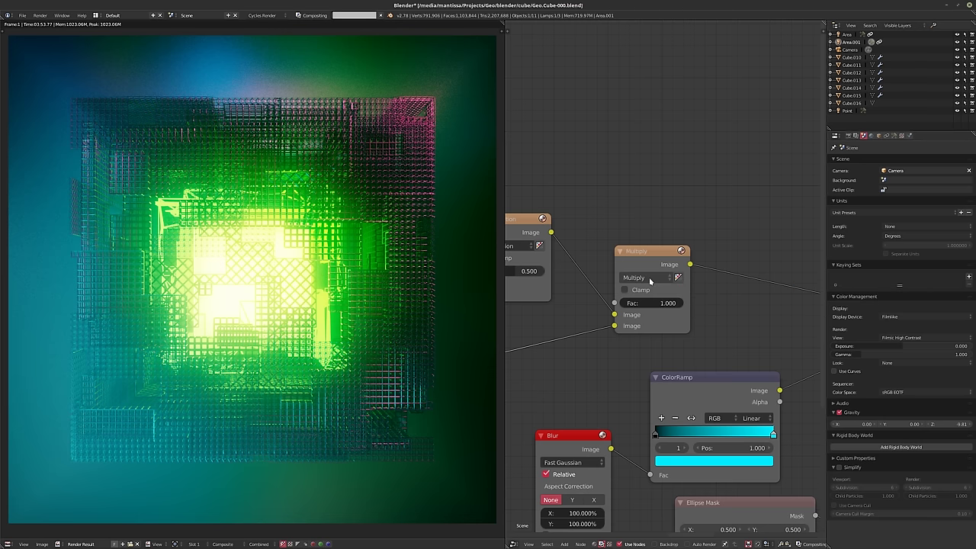
scroll(649, 281, "down", 1, "ctrl")
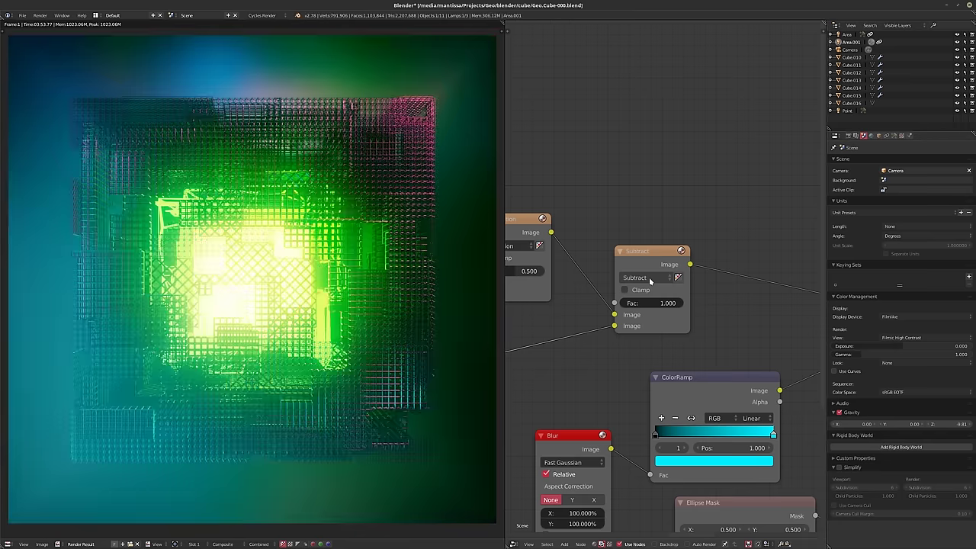
Lower the Subtract node's factor to about 0.455
middle_click_drag(641, 314, 619, 297)
mouse_move(646, 288)
left_mouse_down()
mouse_move(621, 288)
mouse_move(648, 290)
left_mouse_up()
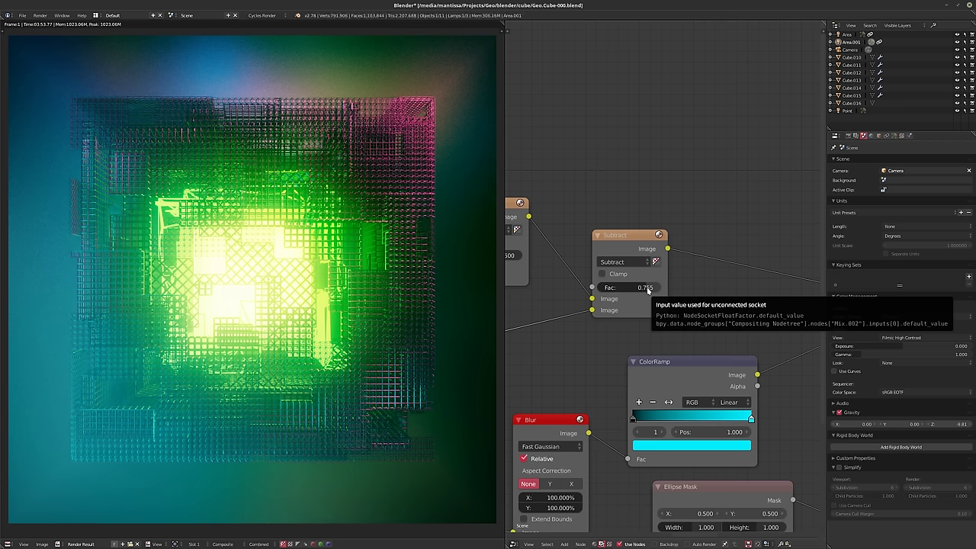
left_click_drag(648, 290, 629, 290)
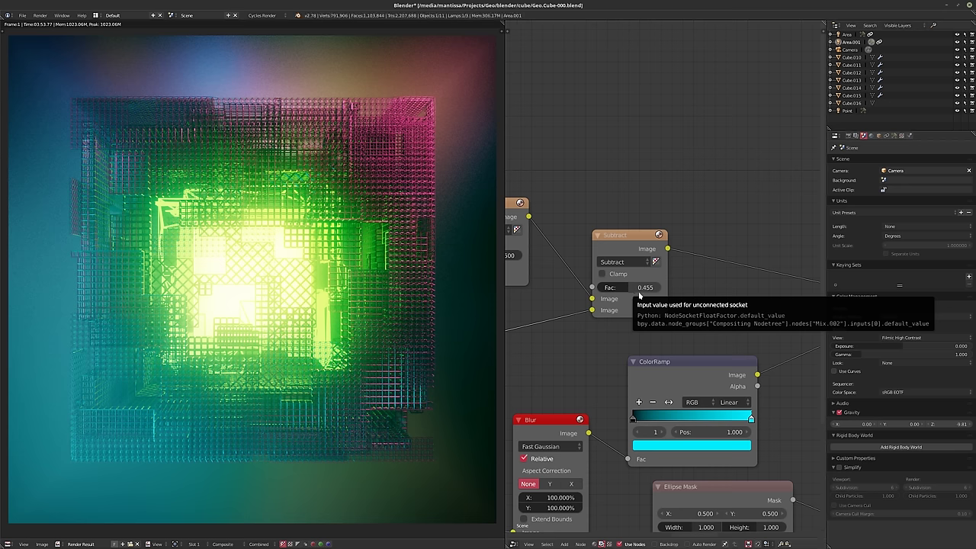
Insert a Glare filter node on the link between the Add and Multiply mix nodes
scroll(628, 297, "down", 3)
scroll(644, 304, "down", 1)
middle_click_drag(644, 304, 679, 296)
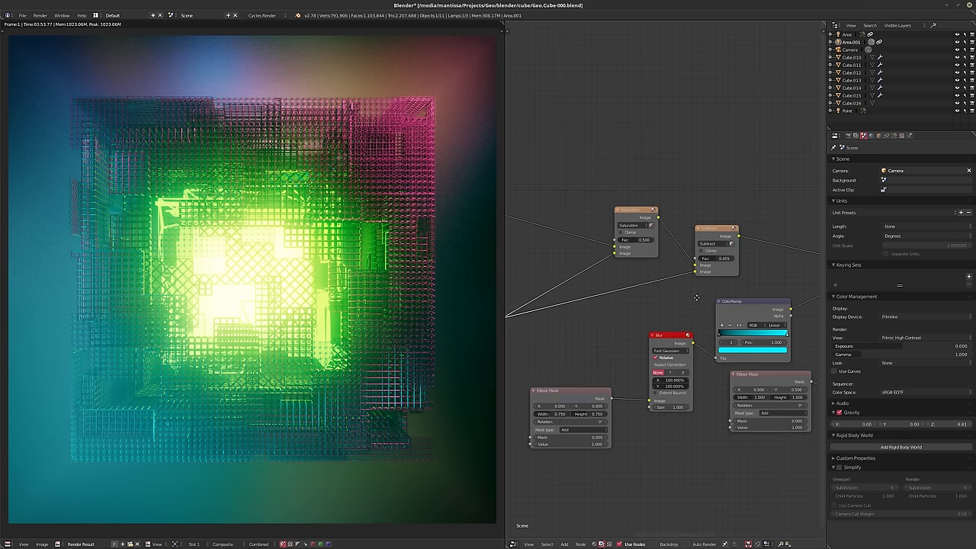
scroll(644, 299, "down", 4)
middle_click_drag(610, 296, 545, 304)
middle_click_drag(670, 296, 557, 298)
scroll(701, 291, "up", 1)
middle_click_drag(704, 291, 663, 299)
key("shift+a")
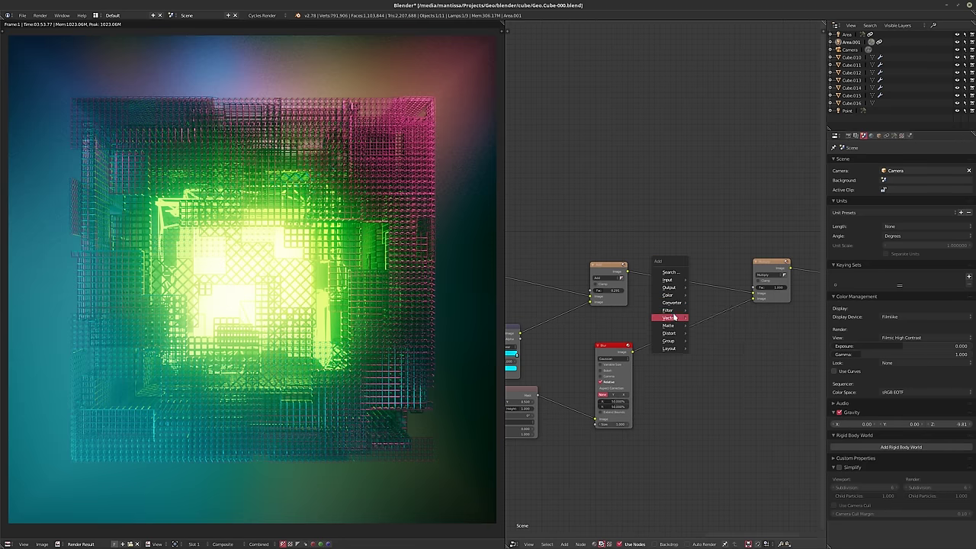
mouse_move(680, 310)
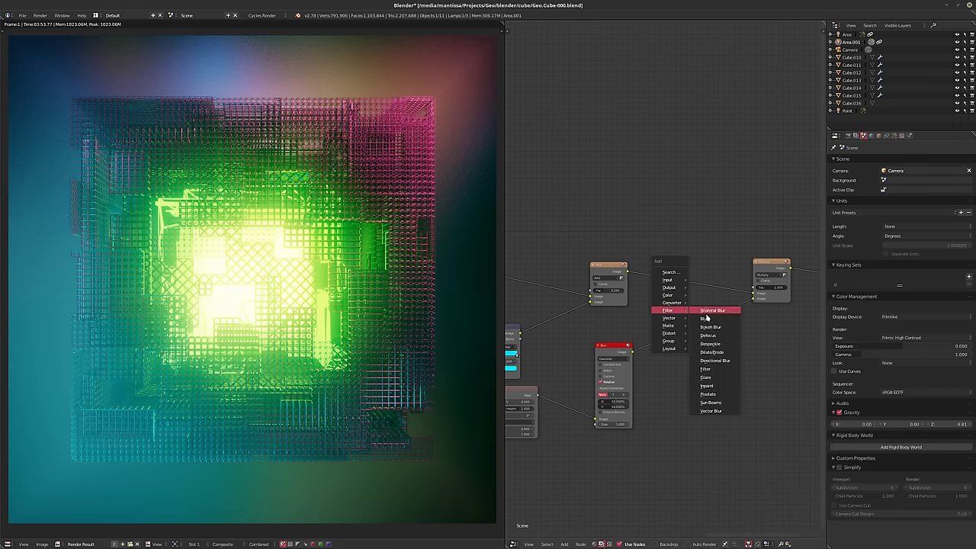
left_click(705, 377)
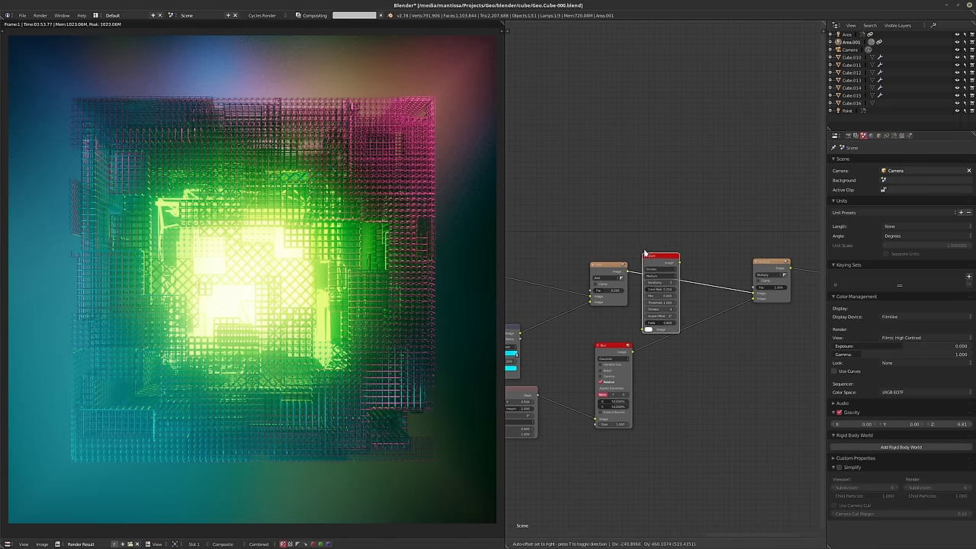
left_click(650, 245)
Set the new Glare node's threshold to 0.9
mouse_move(701, 289)
middle_mouse_down()
mouse_move(650, 303)
mouse_move(685, 291)
middle_mouse_up()
scroll(650, 291, "up", 9)
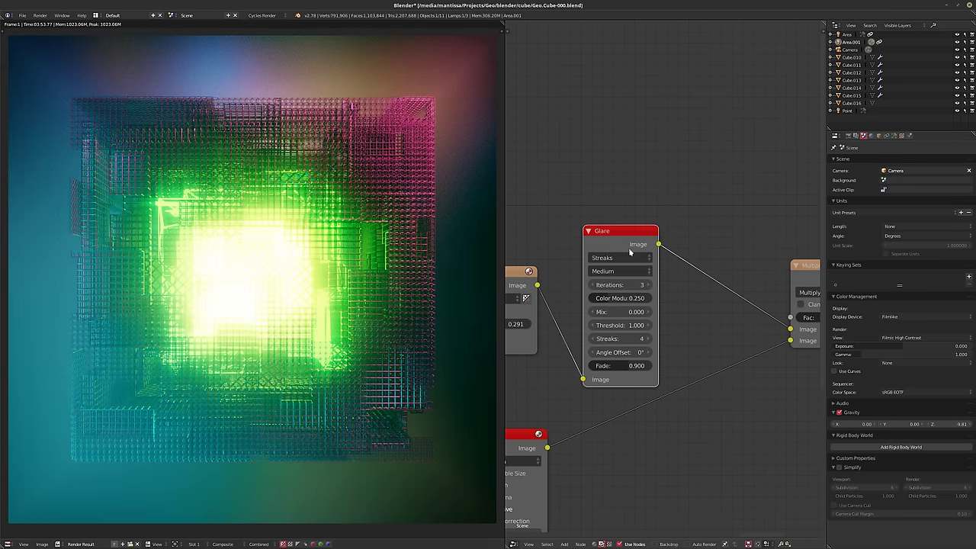
left_click(622, 326)
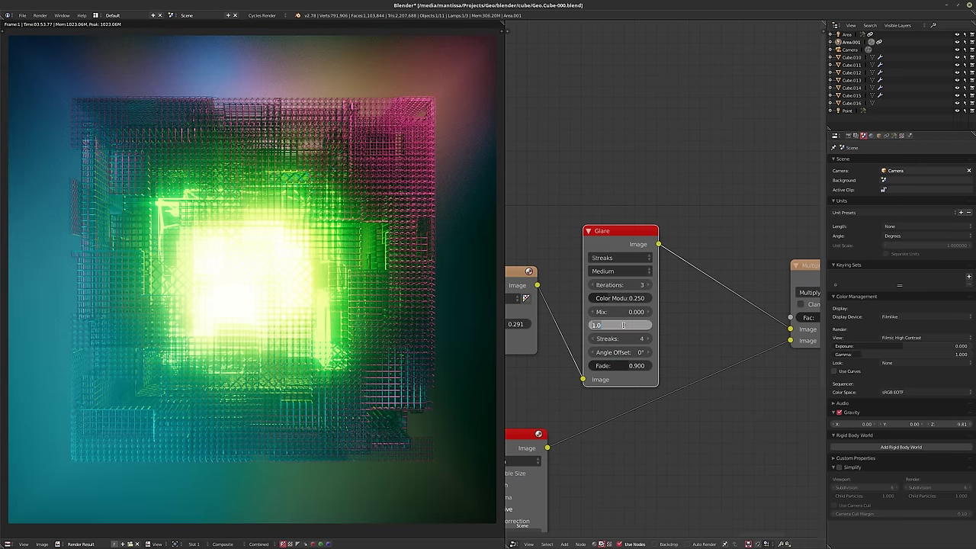
type("0.9")
key("Return")
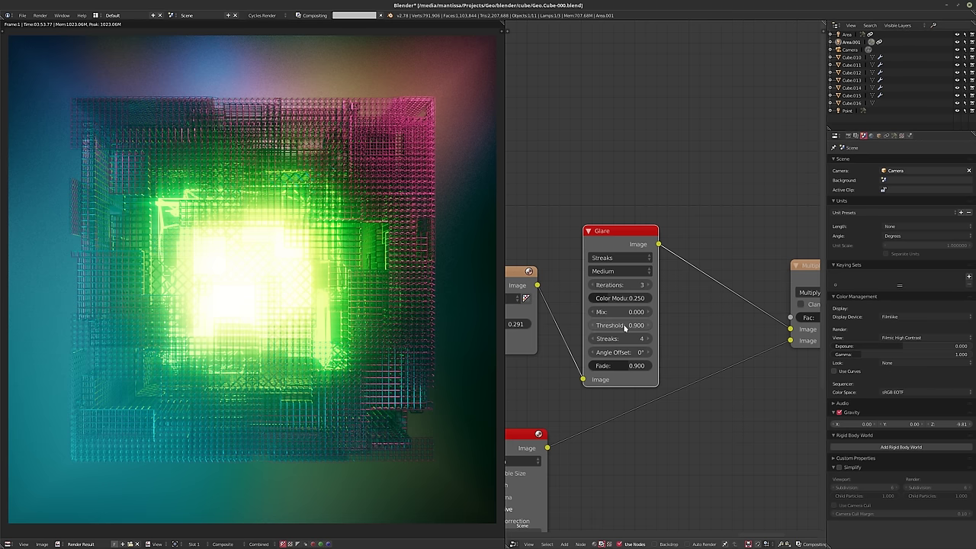
Change the Glare node's type to Ghosts
left_click(617, 273)
key("Escape")
left_click(617, 258)
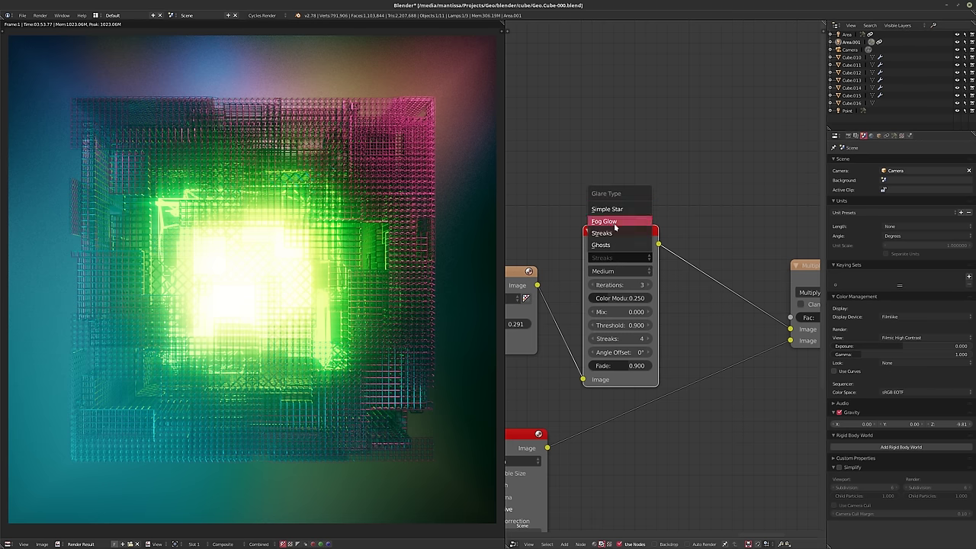
left_click(619, 246)
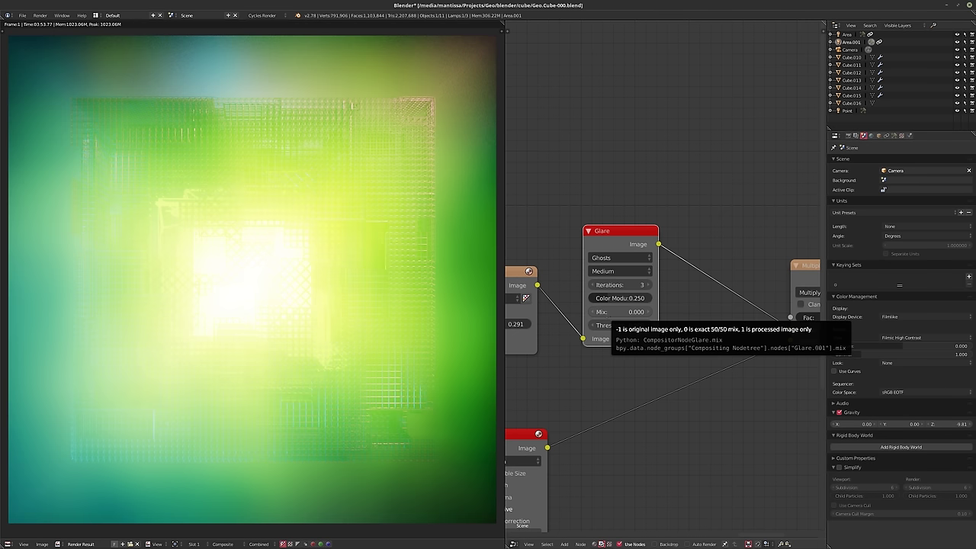
Set the Ghosts glare's mix to 1 and its iterations to 2
left_click(608, 314)
type("1")
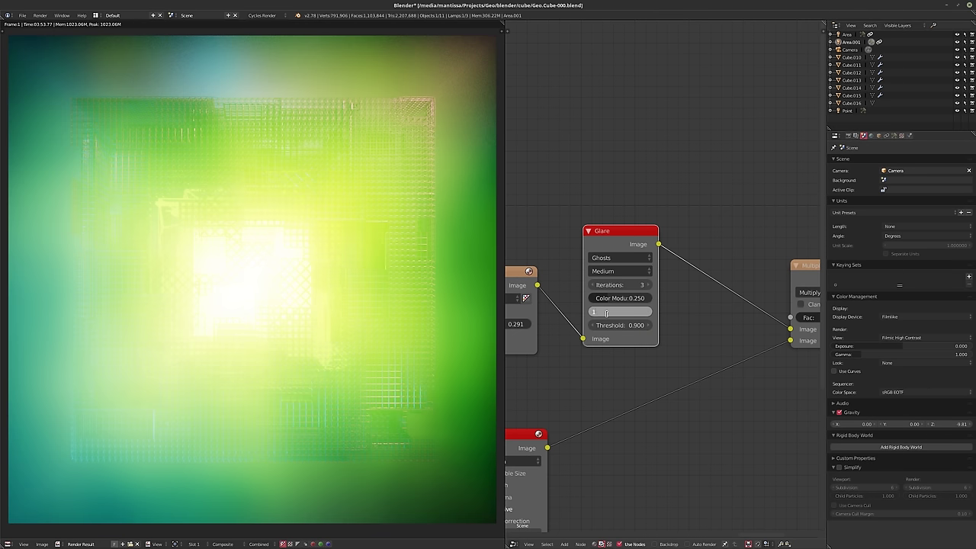
key("Return")
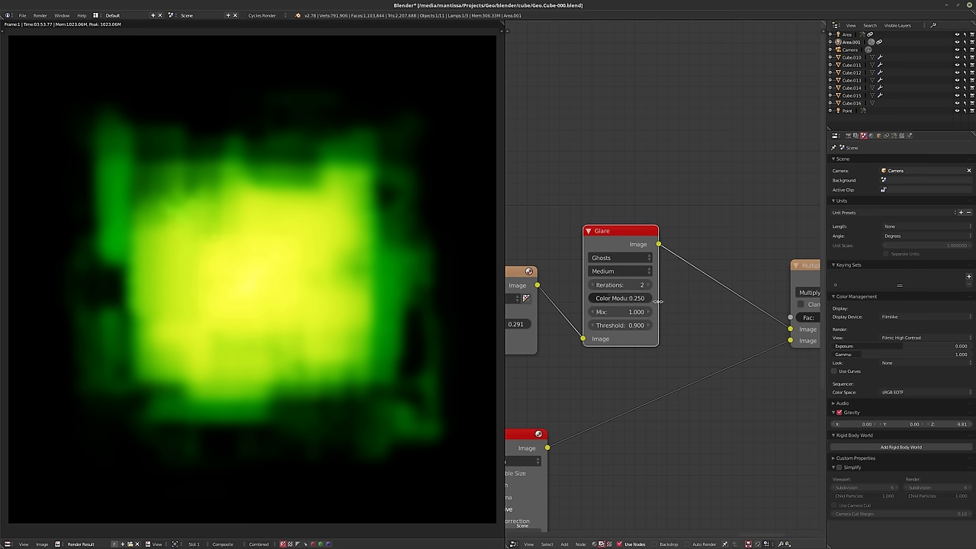
Set the Ghosts glare's mix to 0
left_click(623, 311)
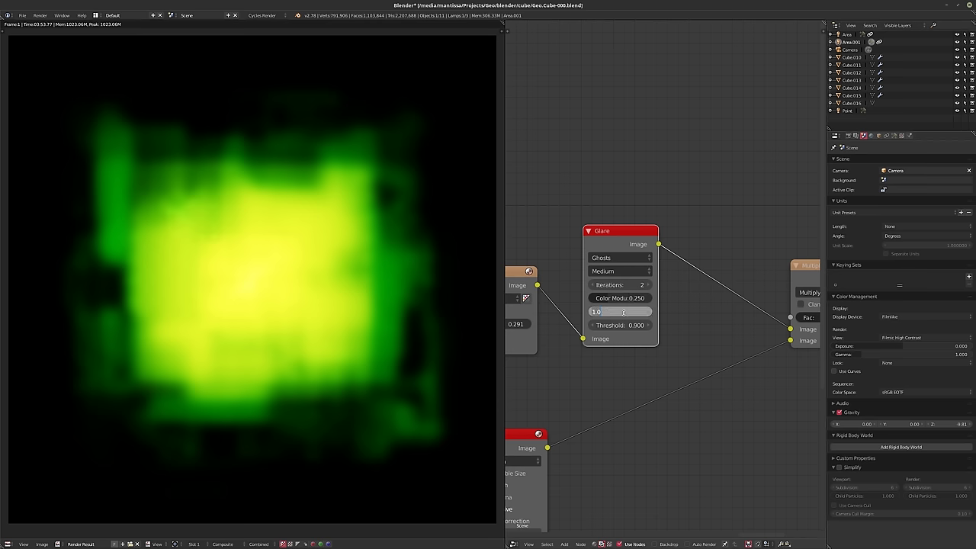
type("0")
key("Return")
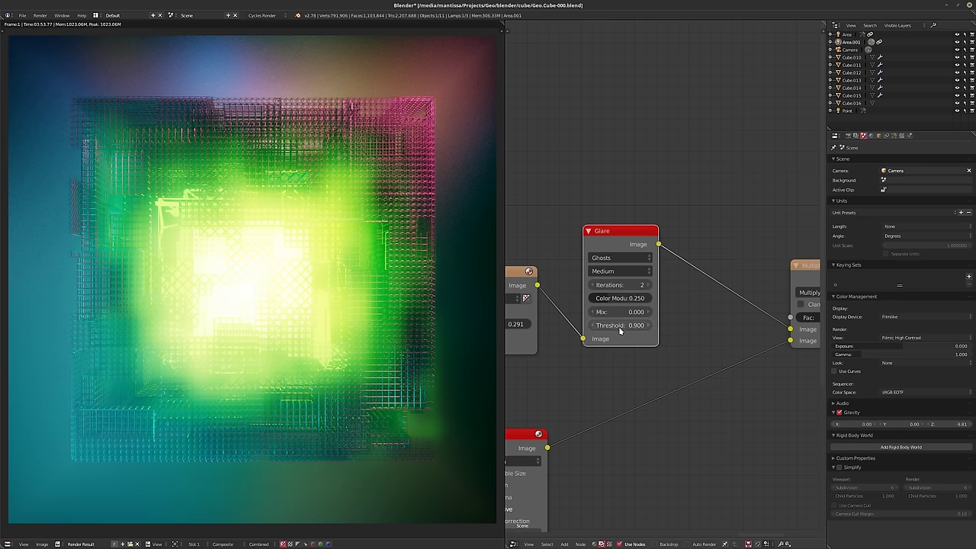
Change the Glare node's type to Fog Glow
scroll(620, 335, "down", 1)
left_click(614, 269)
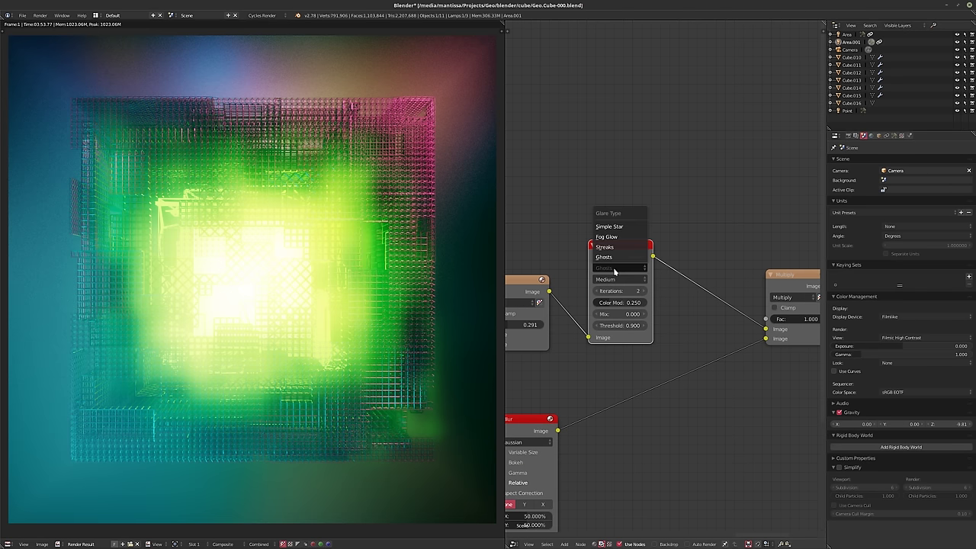
left_click(616, 239)
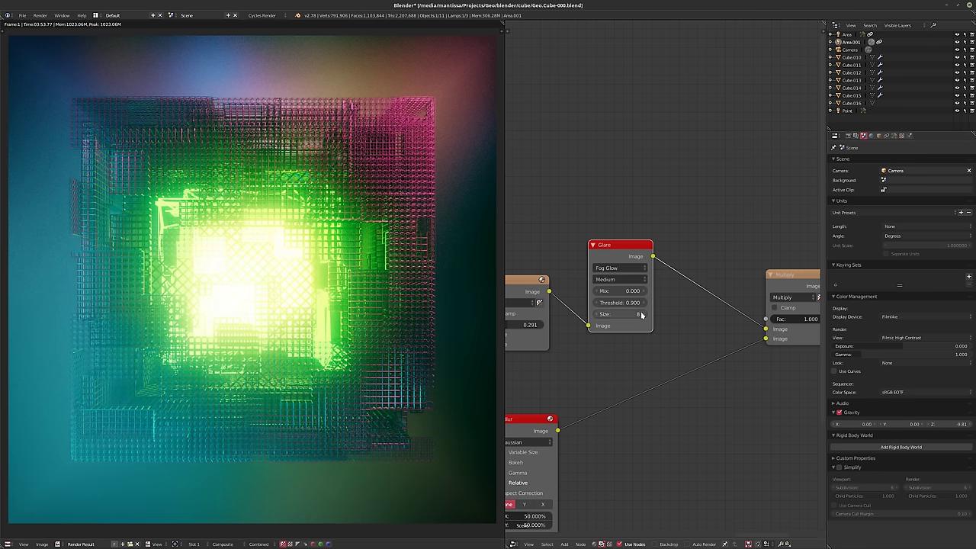
Set the Fog Glow glare's size to 9
left_click(644, 314)
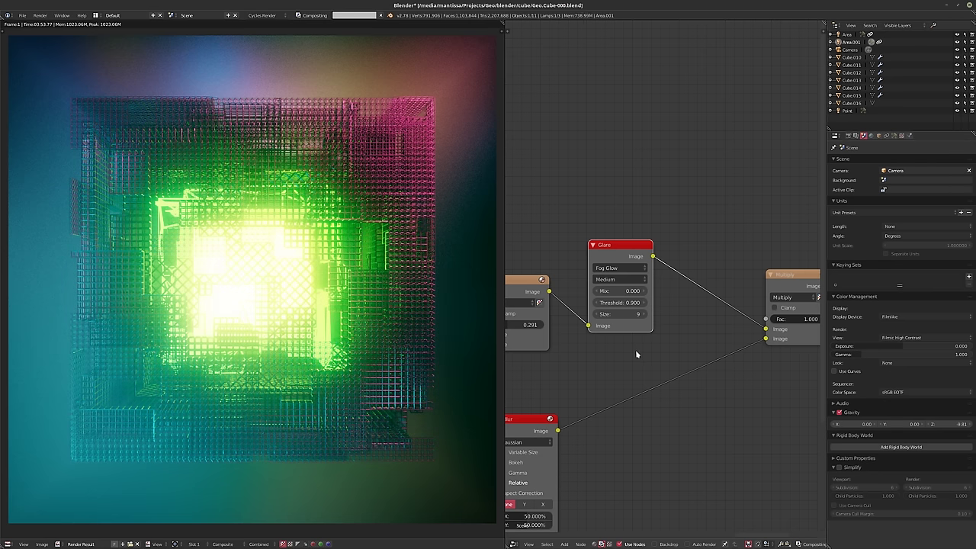
scroll(635, 351, "down", 2)
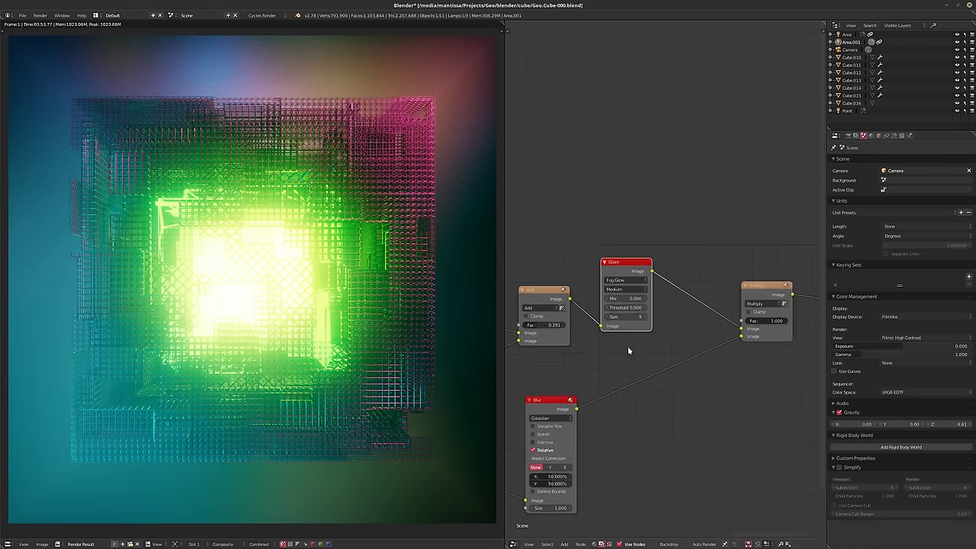
Spread the Composite, Multiply and Blur nodes apart to make room after the Glare node
scroll(642, 349, "down", 2)
middle_click_drag(652, 370, 653, 352)
scroll(653, 352, "down", 2)
middle_click_drag(737, 299, 633, 295)
scroll(633, 301, "down", 2)
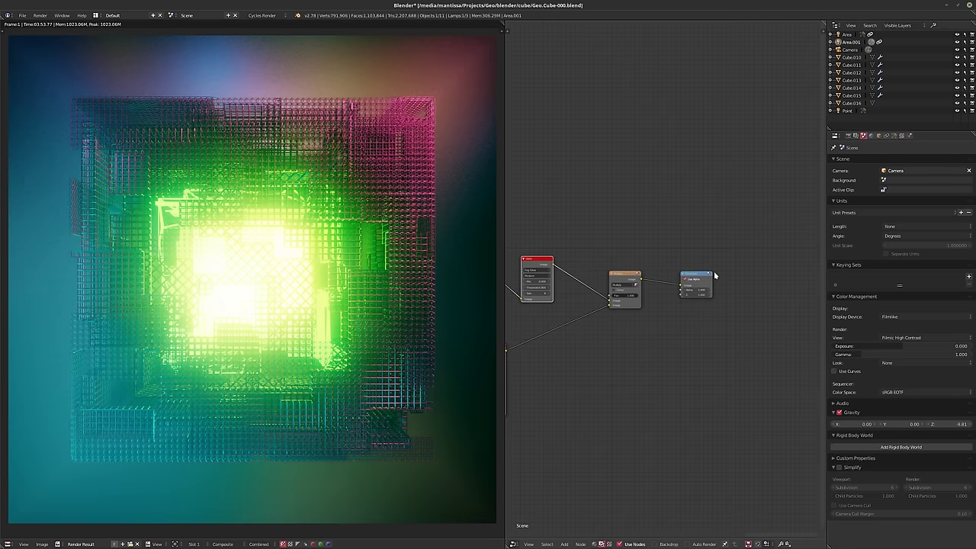
left_click_drag(693, 276, 759, 282)
middle_click_drag(509, 333, 572, 325)
left_click_drag(552, 341, 657, 365)
Add a Mix color node on the link between the Glare and Multiply nodes
key("shift+a")
mouse_move(632, 311)
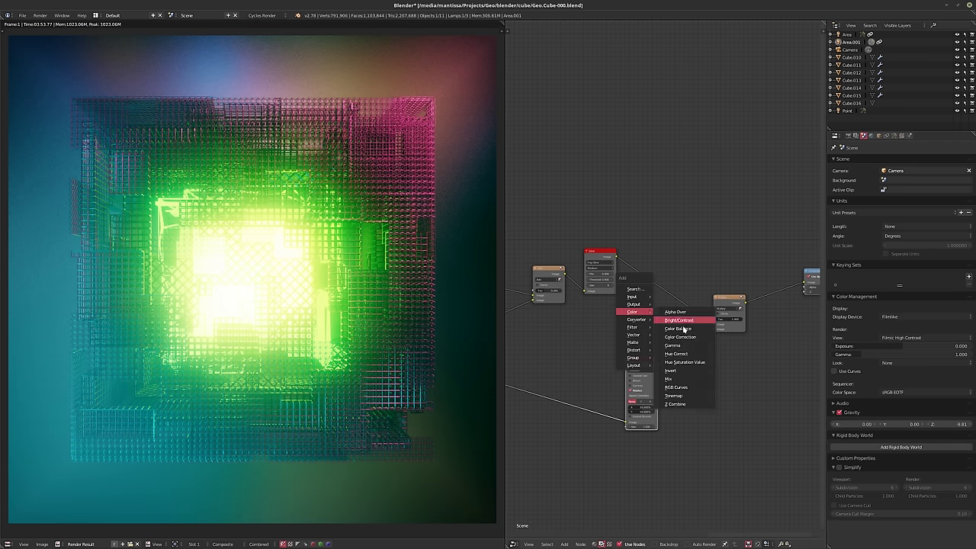
left_click(670, 378)
left_click(645, 299)
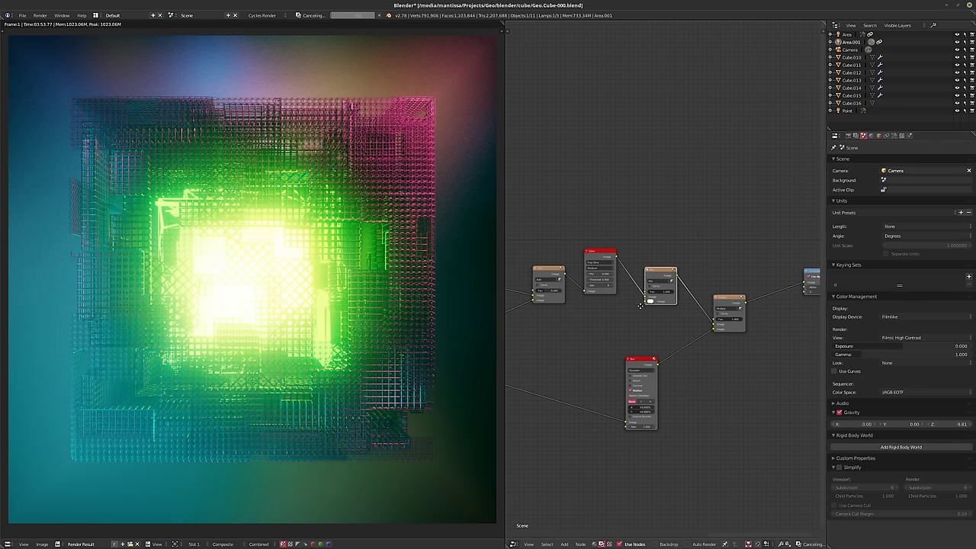
Move the Glare node below and feed the preceding Add node into the Mix node's first image input and Glare into its second
scroll(640, 306, "up", 2)
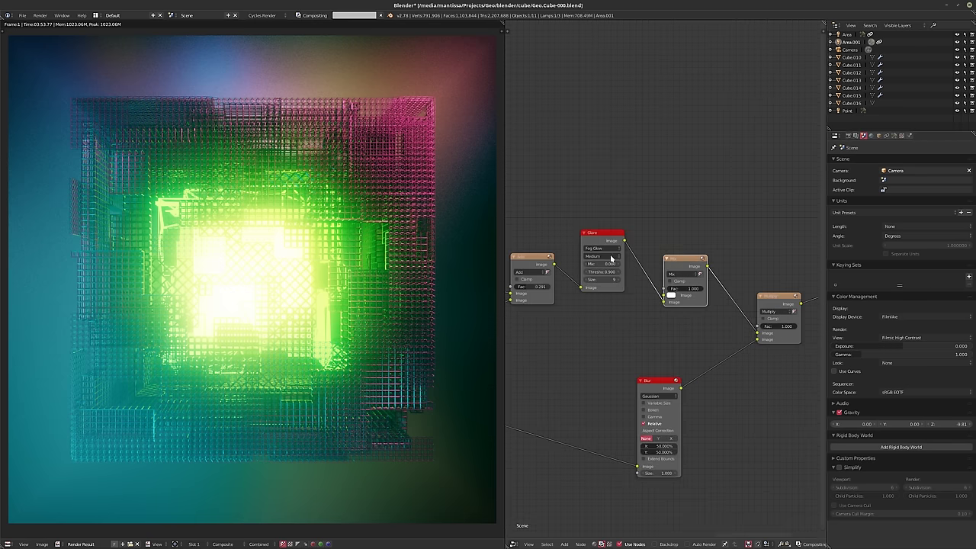
left_click_drag(597, 236, 663, 296)
key("g")
scroll(632, 317, "up", 2)
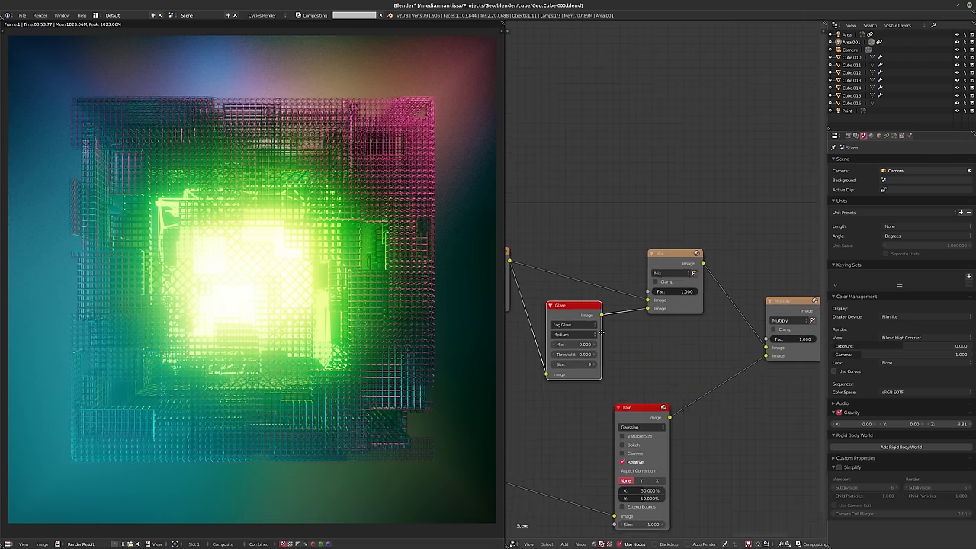
Change the new Mix node's blend type to Add
middle_click_drag(601, 333, 565, 337)
middle_click_drag(642, 333, 666, 353)
scroll(641, 332, "up", 2)
left_click(618, 299)
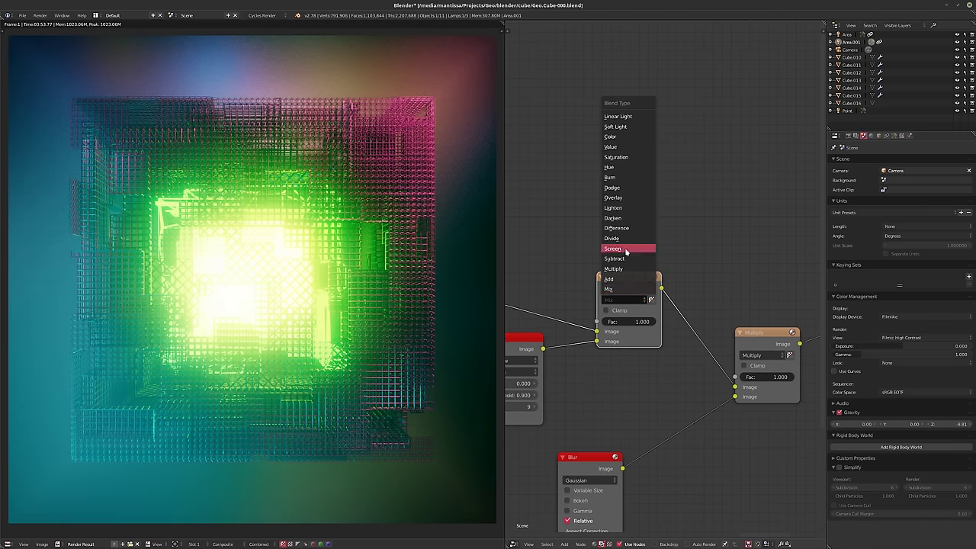
left_click(625, 278)
Set the Fog Glow glare's mix to 1 so it outputs only the glow
middle_click_drag(618, 355, 658, 362)
left_click(592, 369)
key("Return")
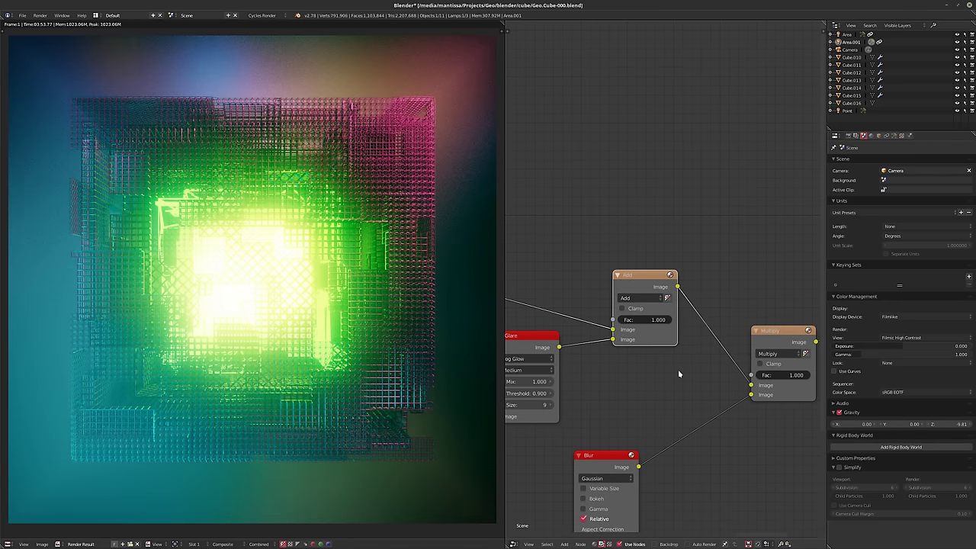
Reposition the first Add node and the Glare node farther from the second Add node
middle_click_drag(671, 361, 628, 372)
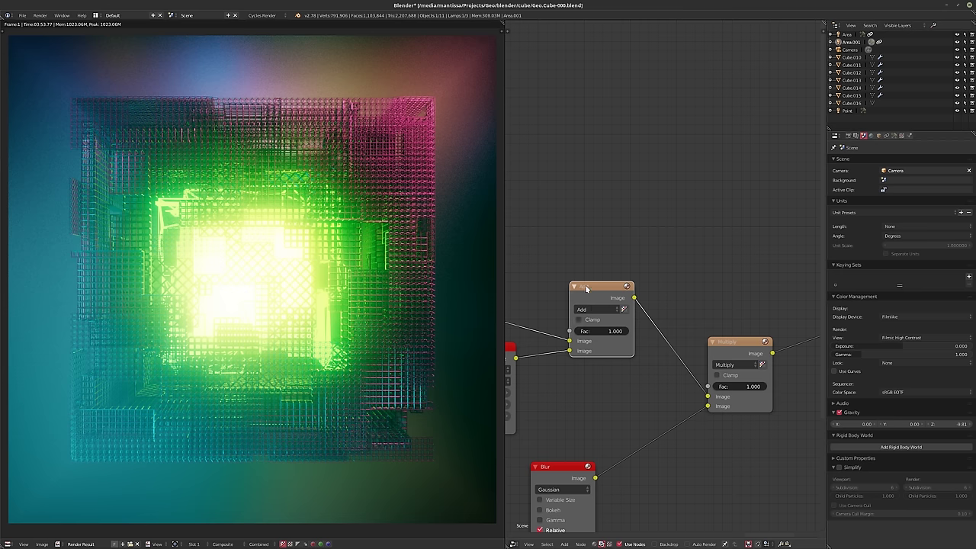
middle_click_drag(601, 370, 639, 361)
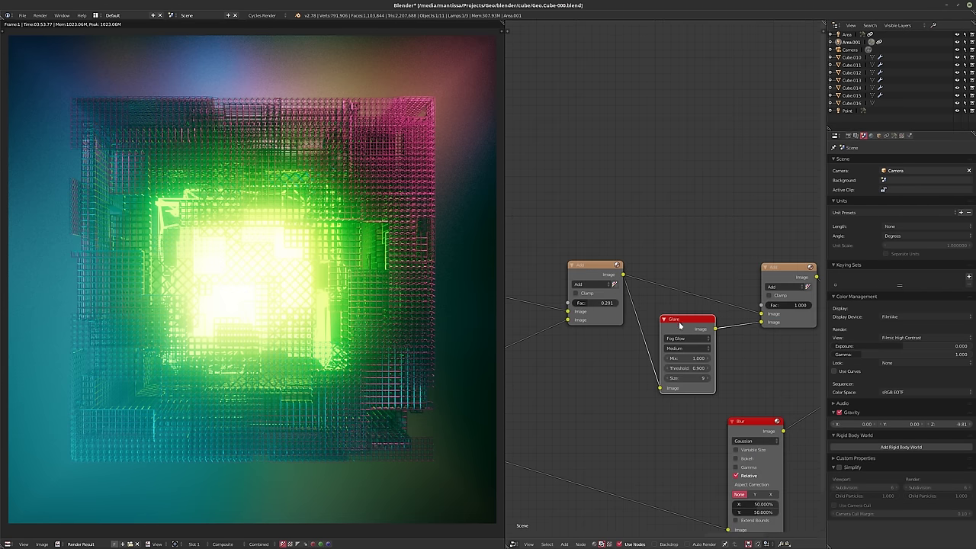
middle_click_drag(556, 267, 616, 267)
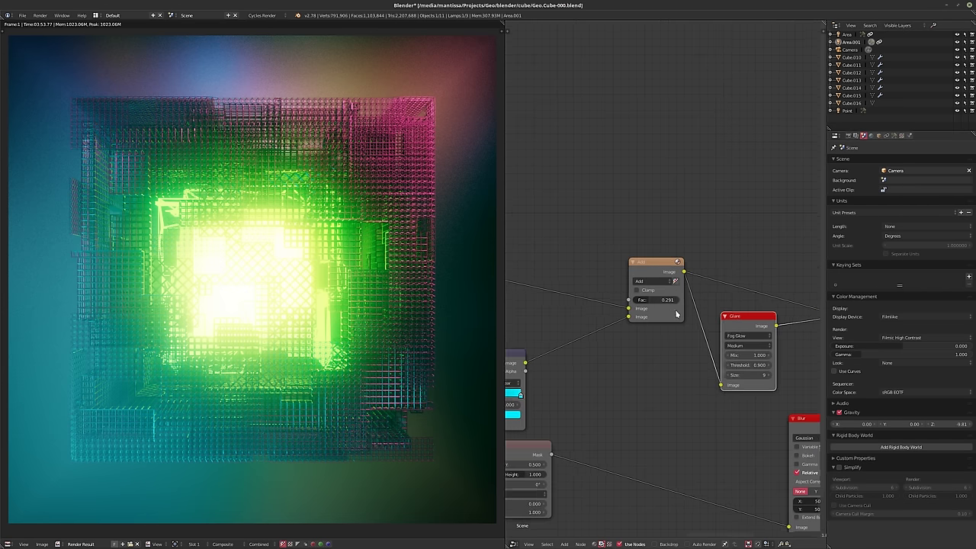
key("g")
left_click(552, 269)
left_click_drag(716, 326, 633, 336)
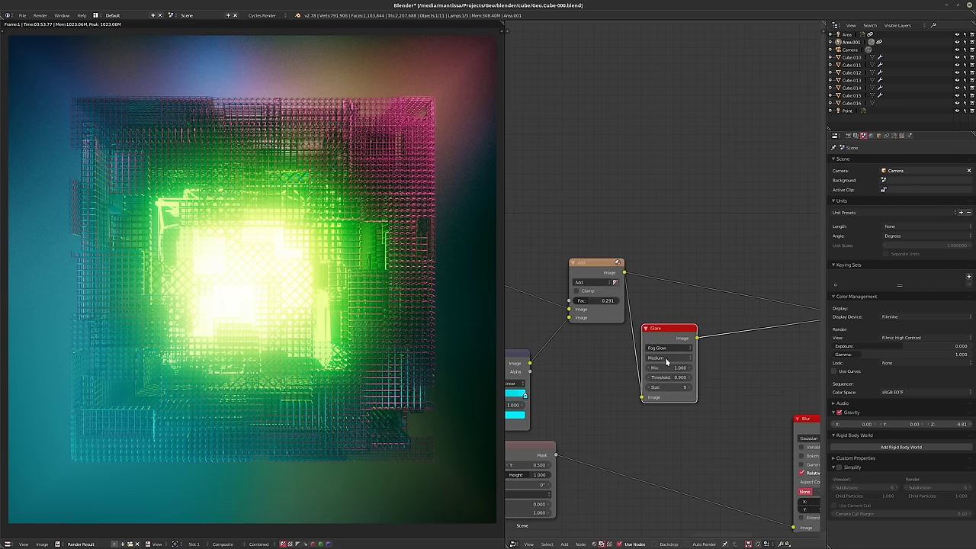
Change the Fog Glow glare's quality to Low
left_click(667, 356)
left_click(652, 330)
middle_click_drag(768, 352, 646, 360)
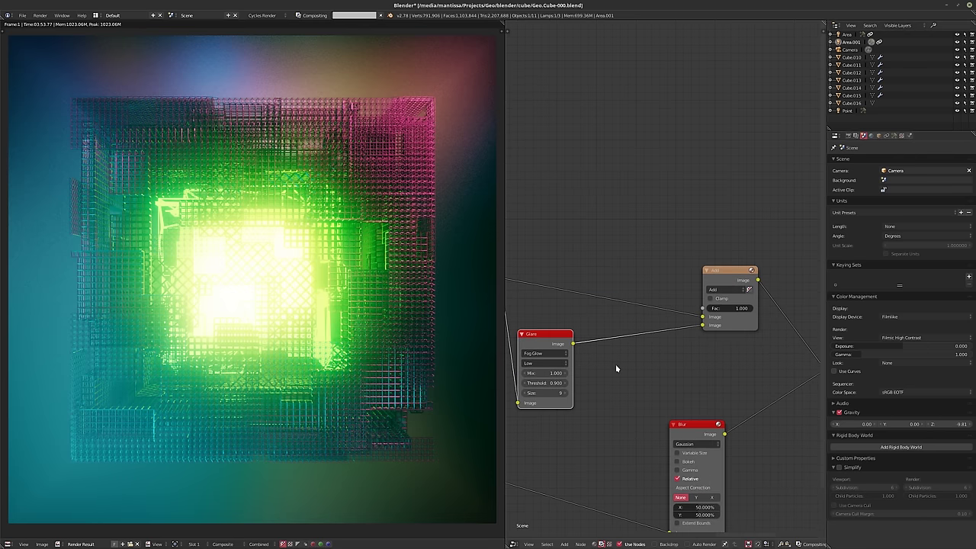
Set the factor of the Add node that mixes in the glare to 0.25
middle_click_drag(616, 363, 667, 359)
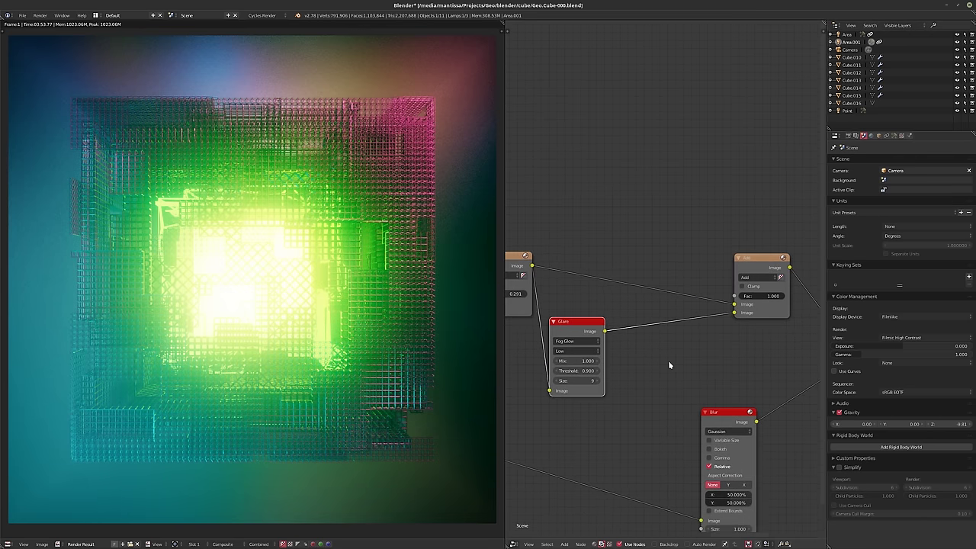
left_click(762, 296)
type(".25")
key("Return")
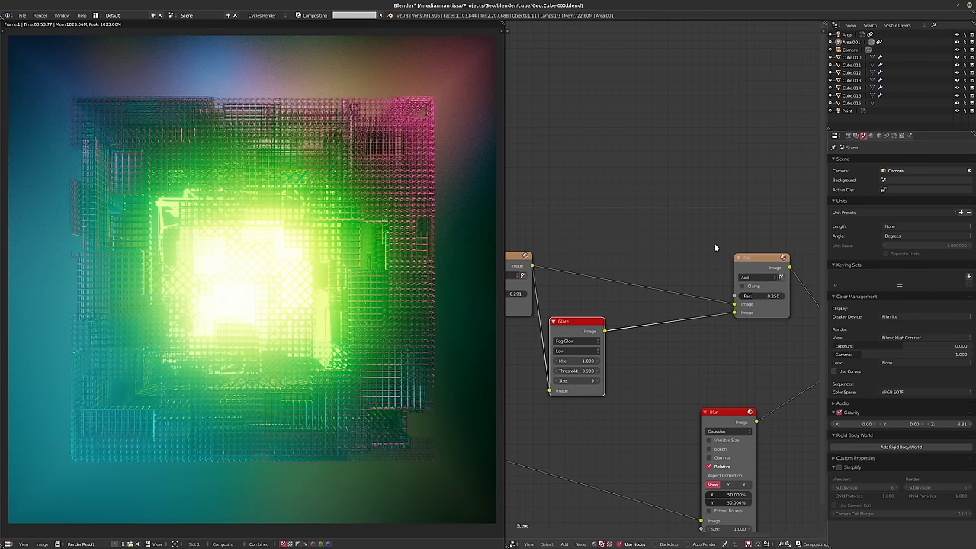
Try thresholds of 0.5 and 0.1 on the Fog Glow glare
middle_click_drag(612, 339, 628, 315)
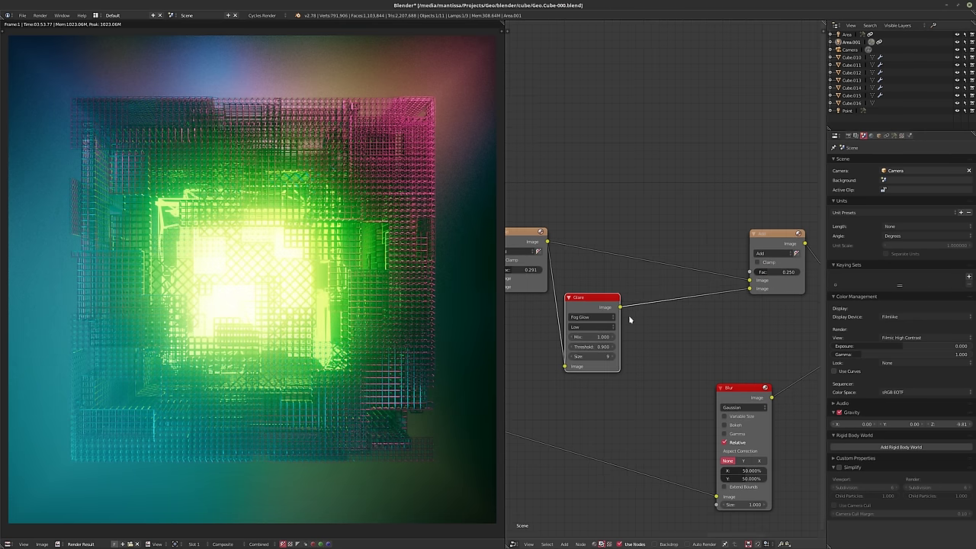
left_click(587, 348)
type(".5")
key("Return")
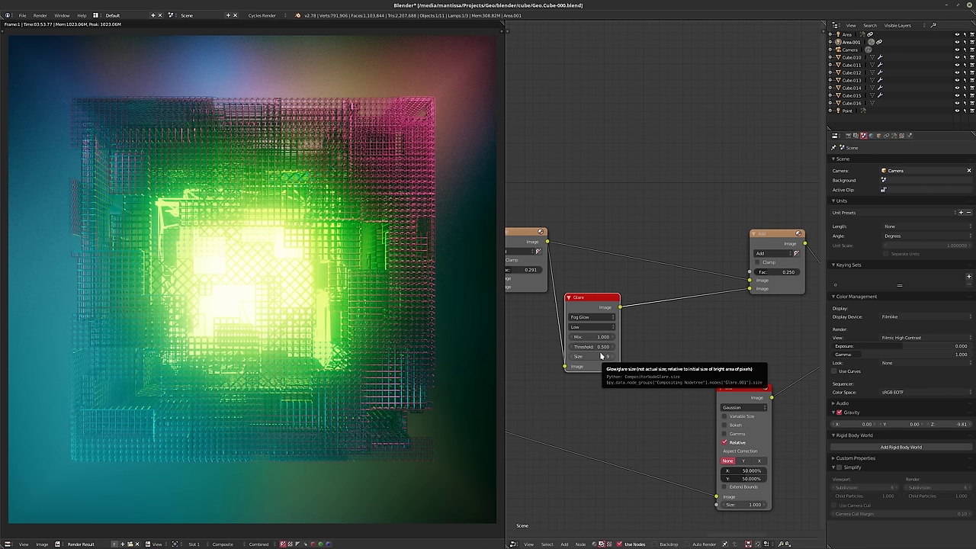
left_click(586, 346)
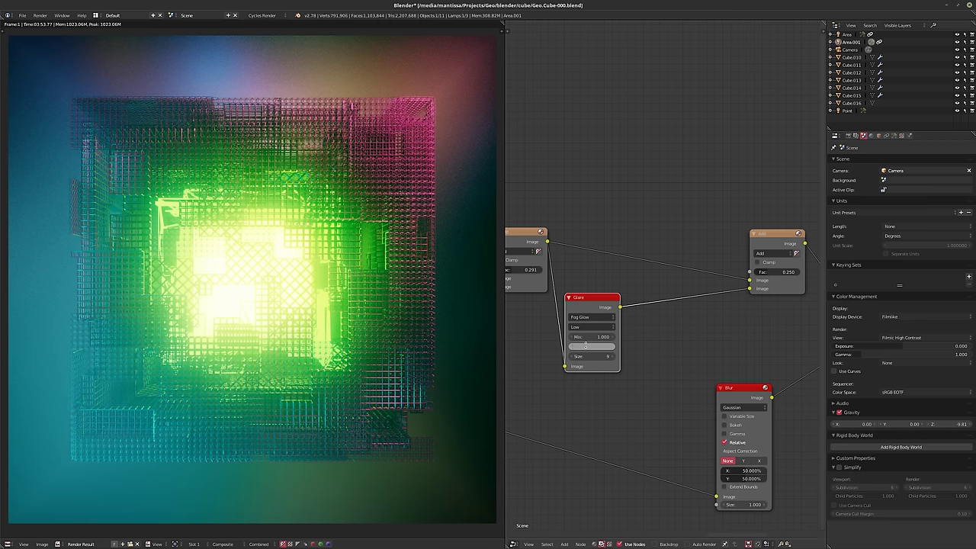
type("0.1")
key("Return")
Shift the Glare node slightly and set its threshold to 0.01
left_click_drag(596, 307, 603, 304)
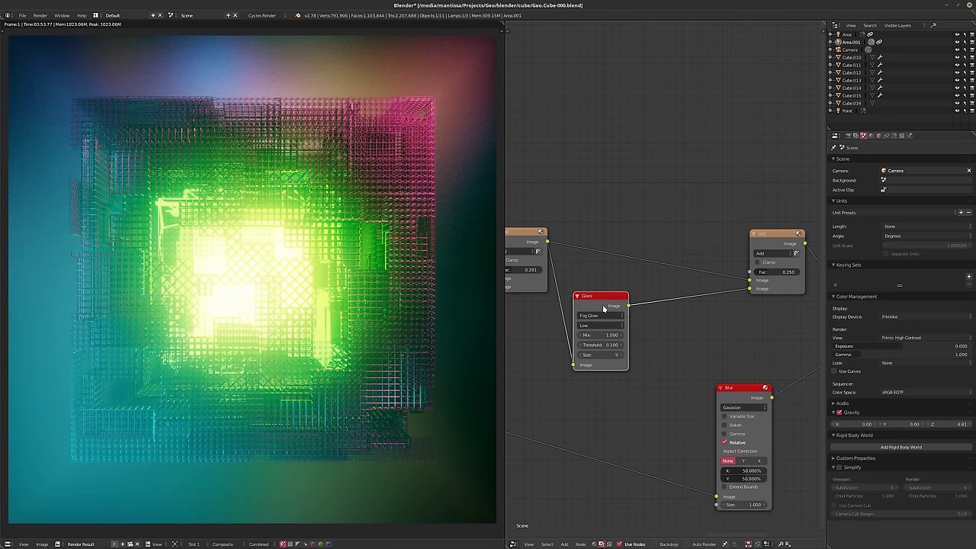
left_click(614, 347)
type("0.01")
key("Return")
Set the Fog Glow glare's size to 6
left_click(600, 354)
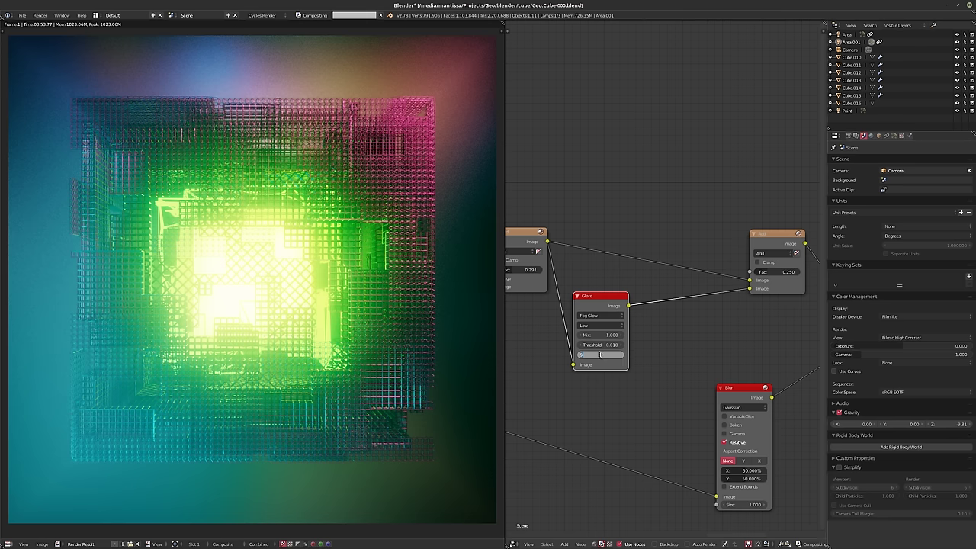
type("6")
key("Return")
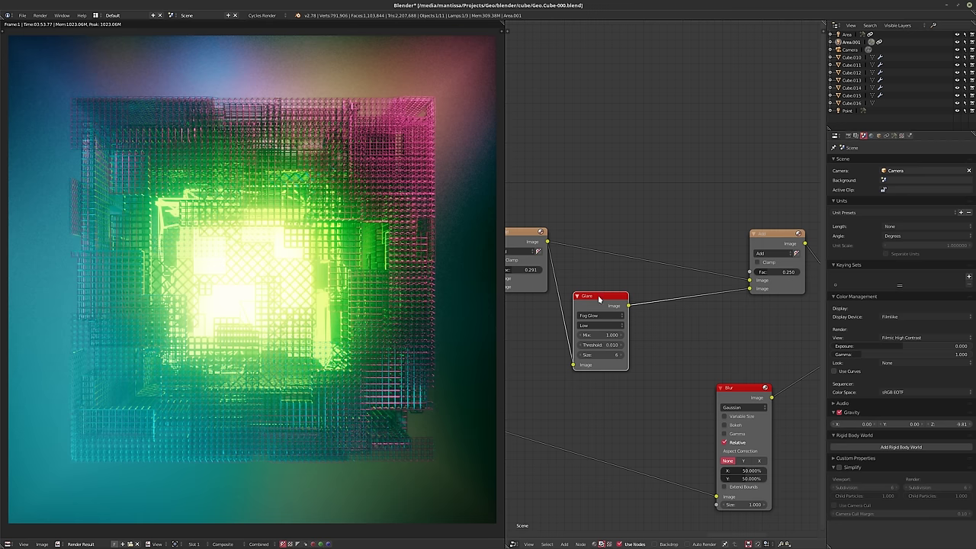
Connect the Glare node's image output directly to the Composite node to view the glow alone
middle_click_drag(757, 325, 684, 341)
scroll(674, 345, "down", 11)
middle_click_drag(644, 366, 612, 384)
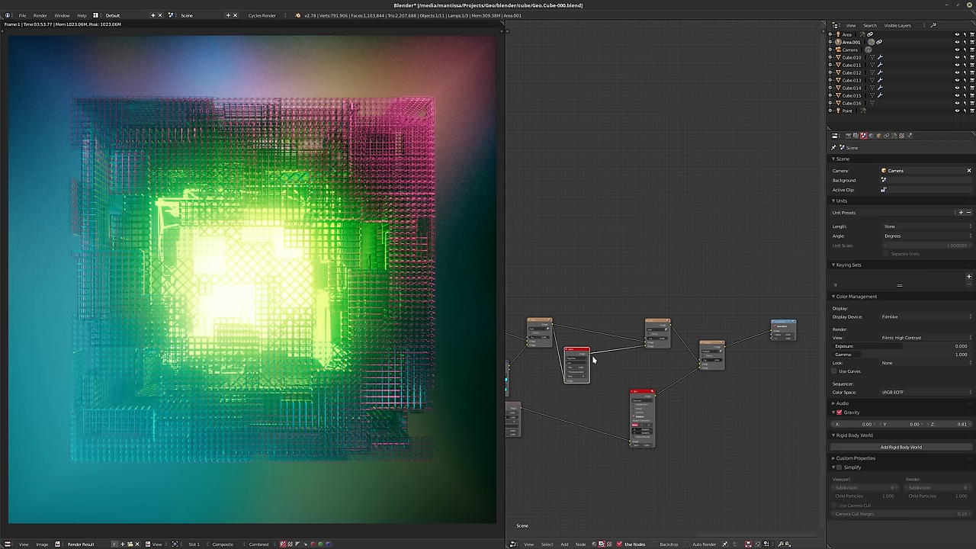
left_click_drag(590, 355, 772, 331)
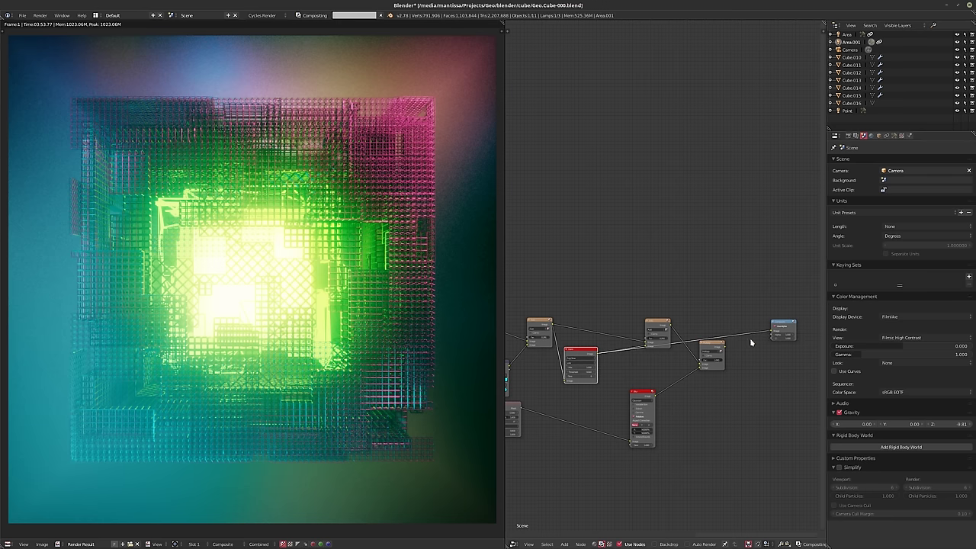
Widen the Glare node and set its quality to Medium
middle_click_drag(673, 351, 710, 328)
scroll(653, 341, "up", 5)
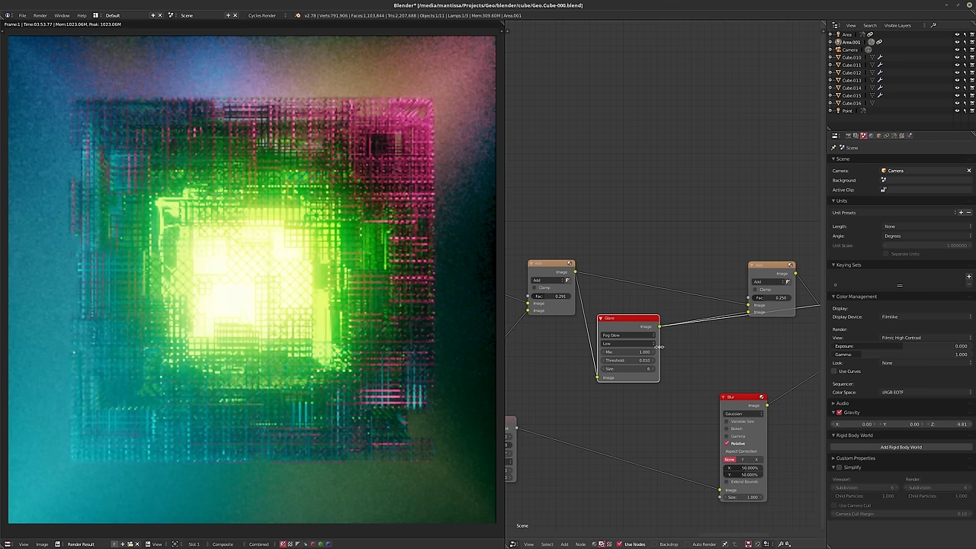
left_click_drag(598, 344, 604, 344)
scroll(606, 343, "up", 1)
left_click(622, 343)
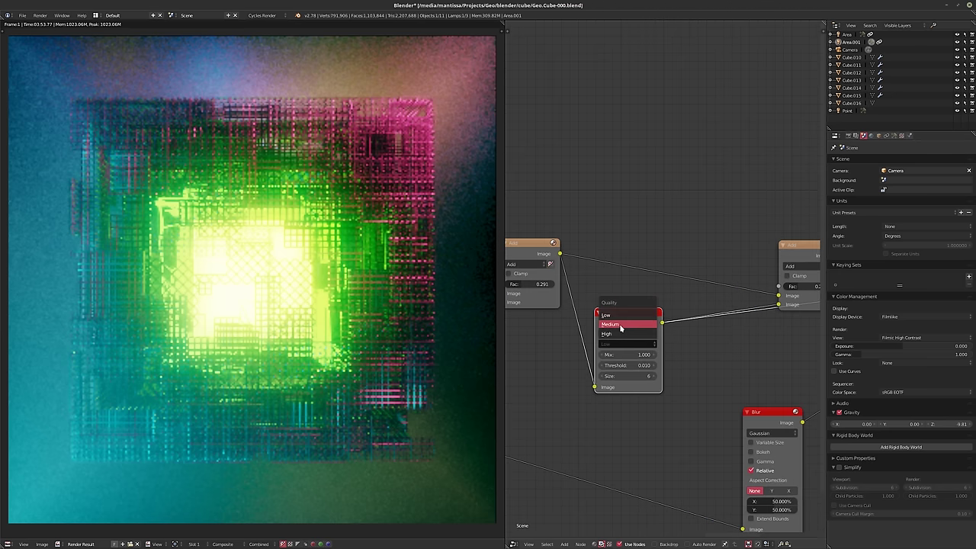
left_click(625, 327)
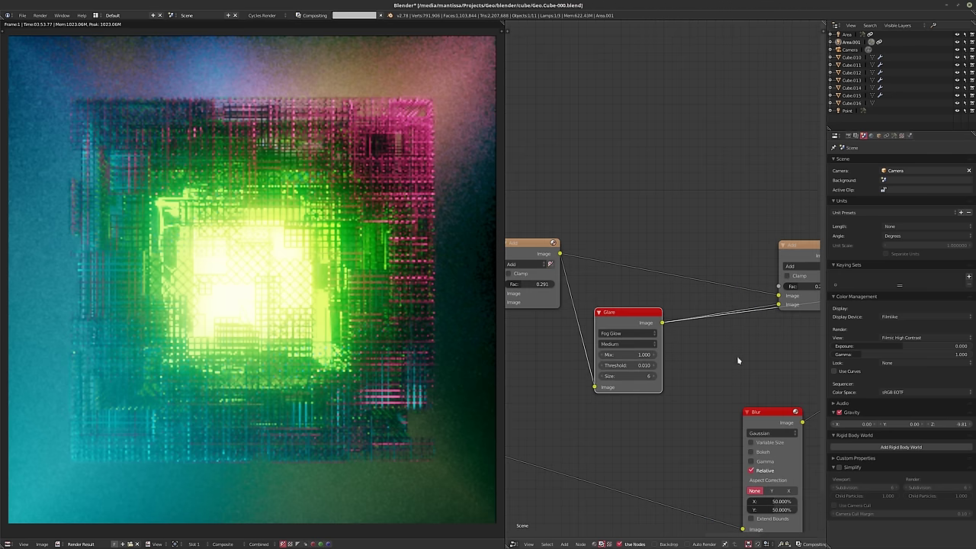
Raise the Fog Glow glare's size to 9 and reduce it to 8
middle_click_drag(717, 358, 679, 363)
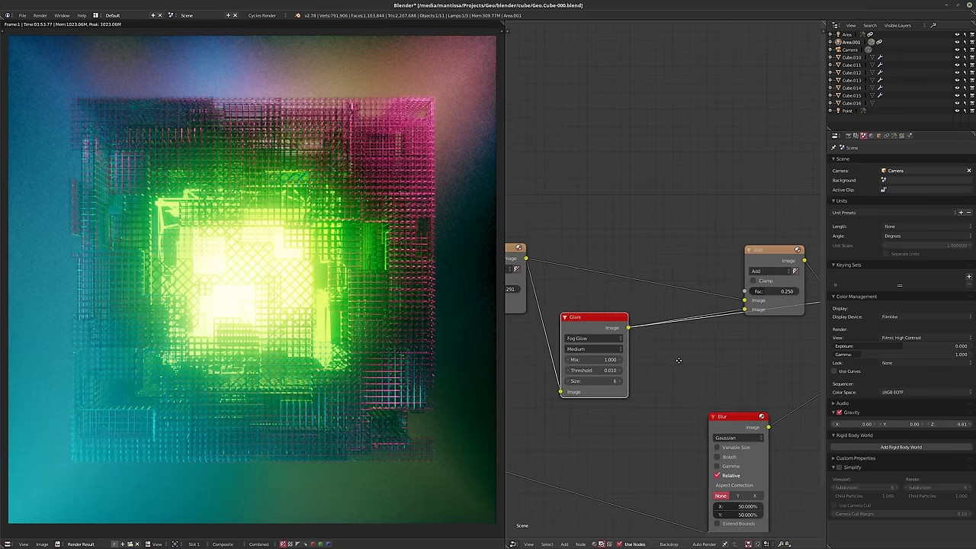
left_click(599, 384)
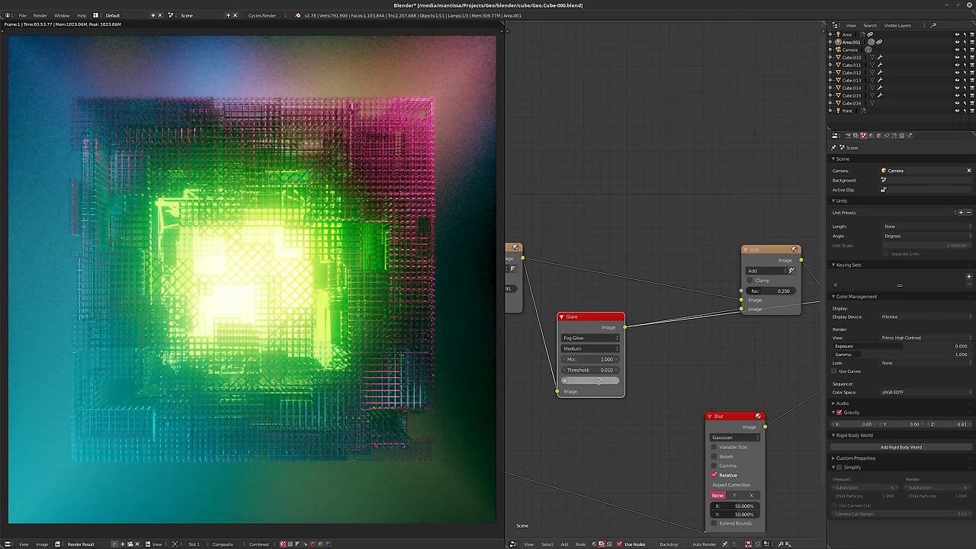
type("9")
key("Return")
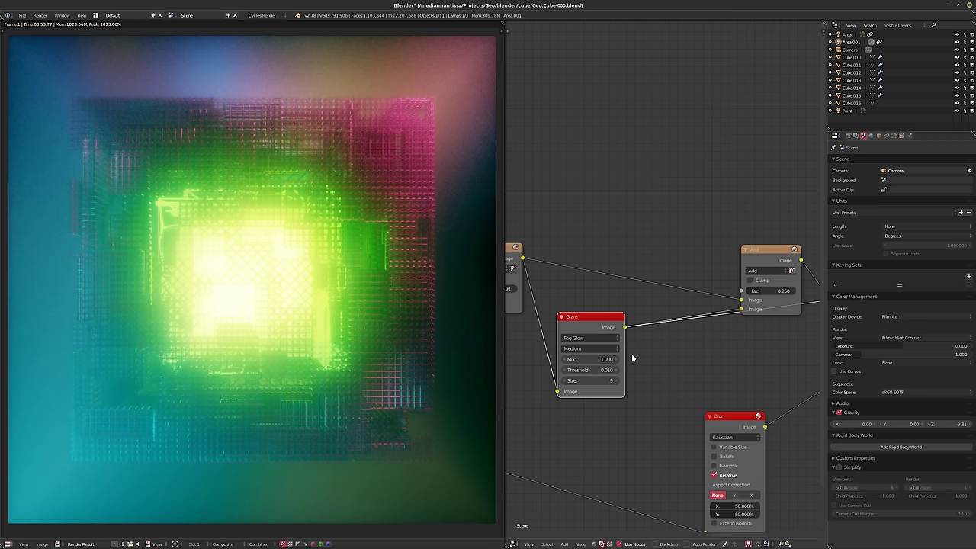
left_click(565, 380)
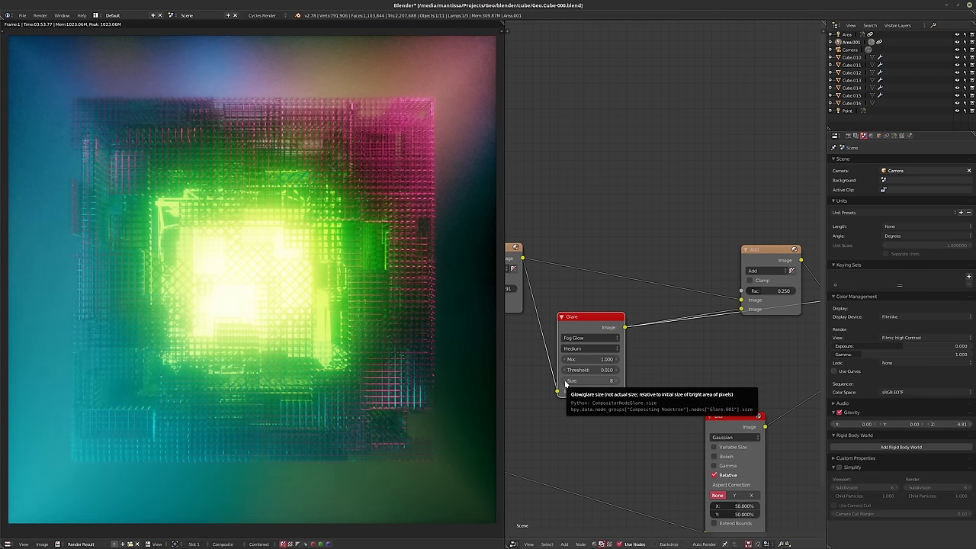
Change the Glare node's type to Streaks
left_click(588, 340)
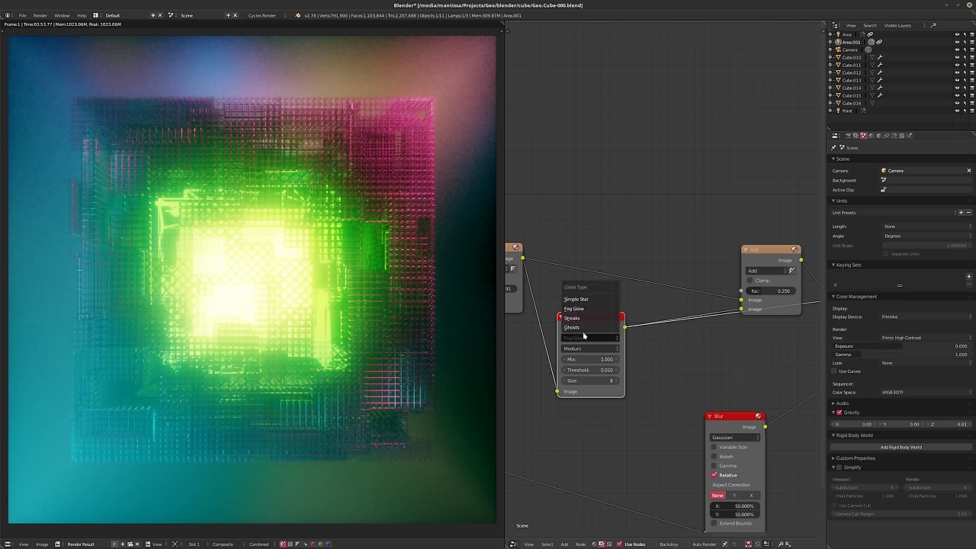
left_click(577, 319)
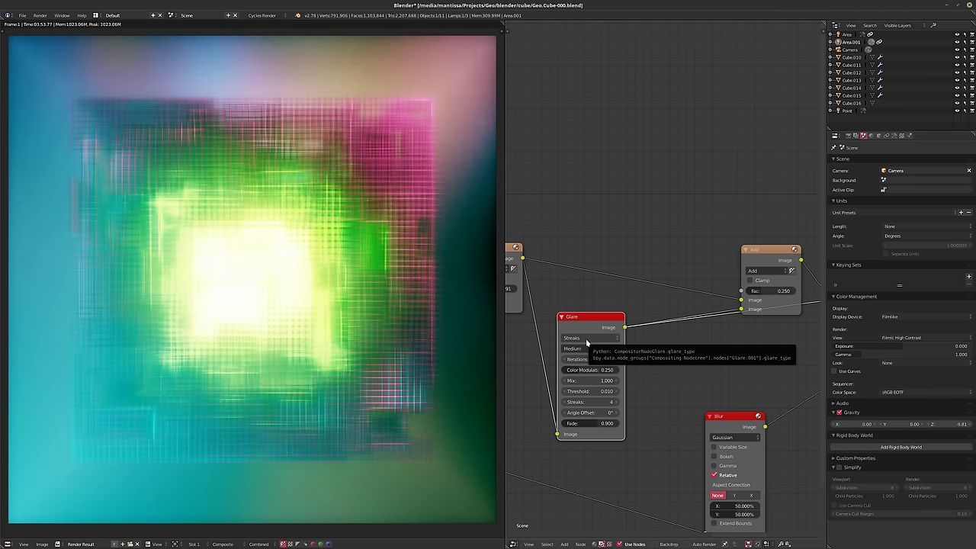
Reconnect the Multiply node's image output to the Composite node
scroll(636, 369, "down", 5)
middle_click_drag(719, 358, 595, 359)
left_click_drag(625, 332, 698, 305)
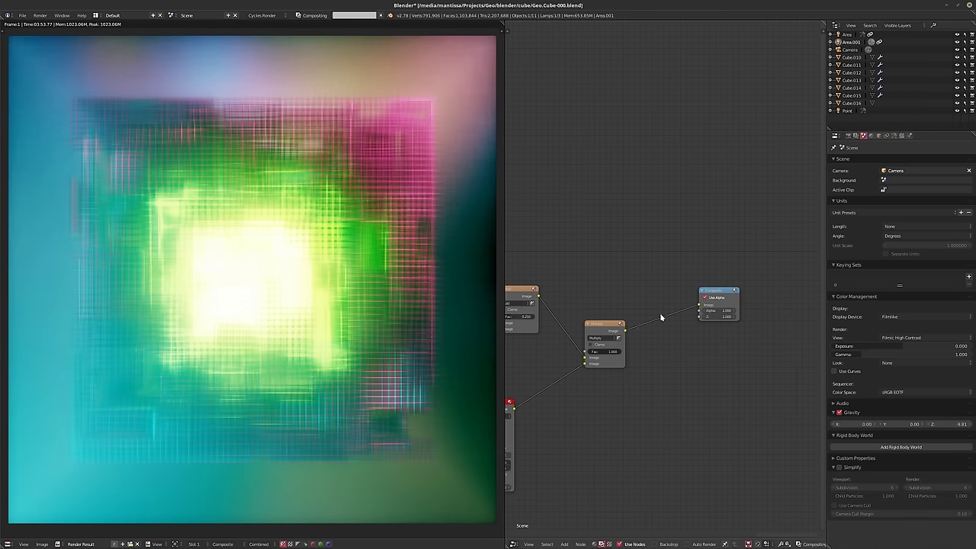
middle_click_drag(518, 361, 682, 352)
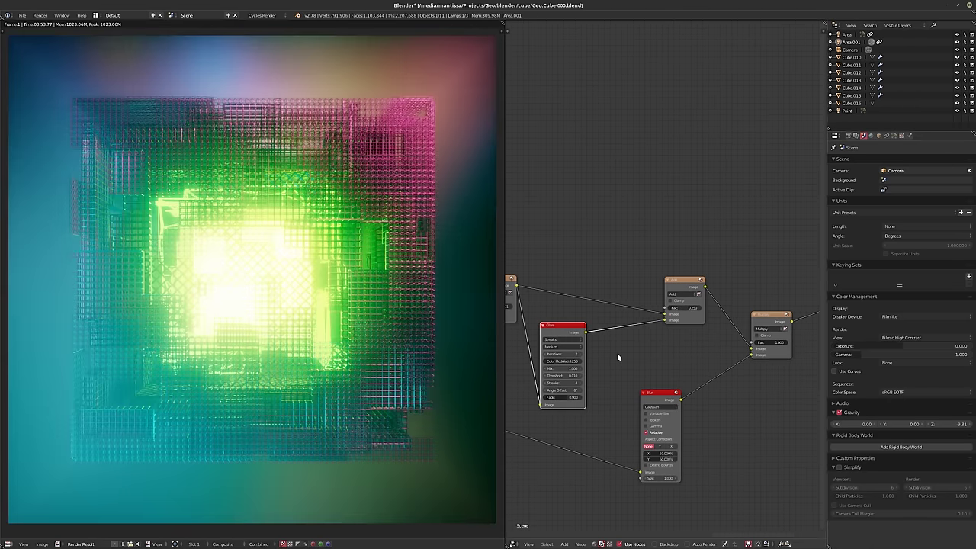
Set the factor of the Add node that blends in the glare to 0.5
scroll(617, 353, "up", 1)
middle_click_drag(617, 353, 618, 360, "ctrl")
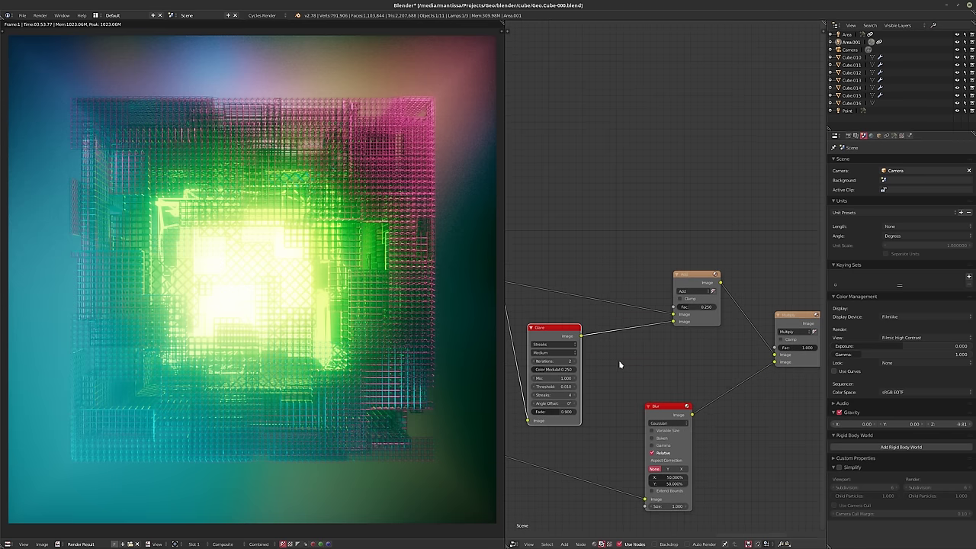
left_click(693, 306)
type("0.5")
key("Return")
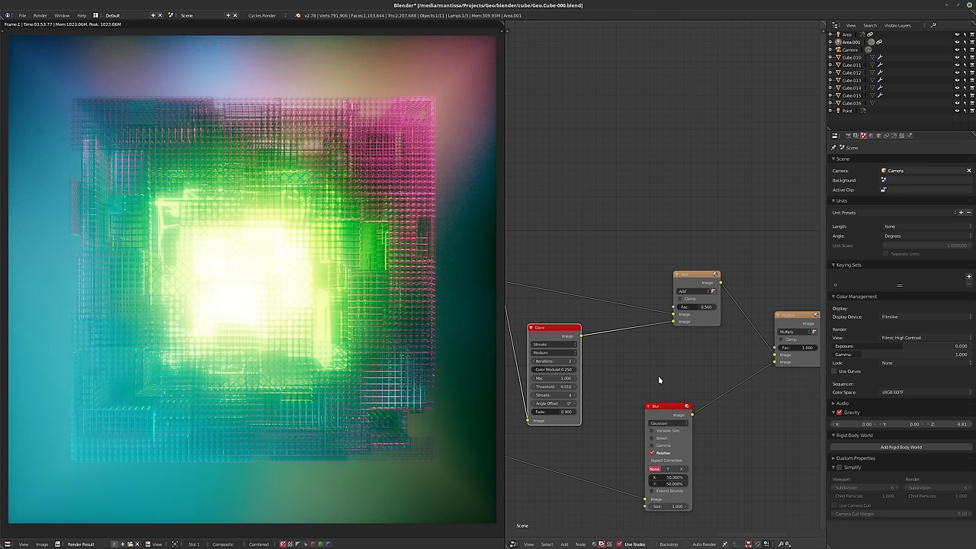
Set the factor of the Add node fed by the Glare node to 0.1
middle_click_drag(628, 361, 714, 356)
scroll(686, 358, "down", 2)
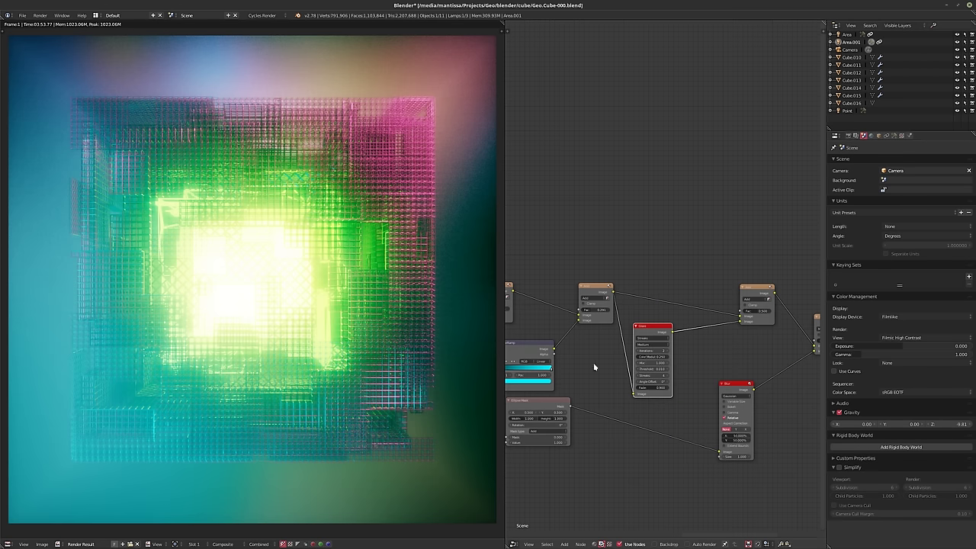
middle_click_drag(593, 362, 526, 358)
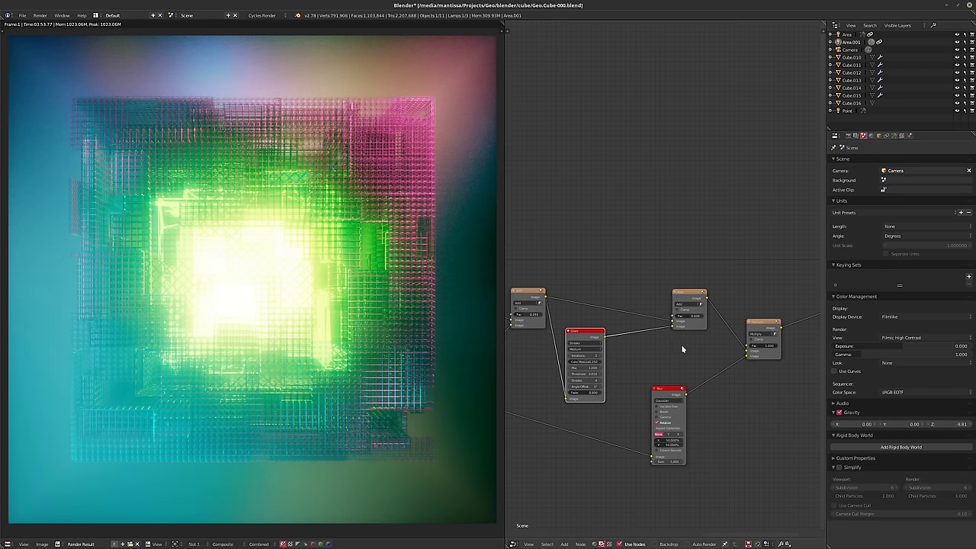
scroll(677, 346, "up", 2)
middle_click_drag(659, 352, 658, 358)
scroll(657, 358, "up", 2)
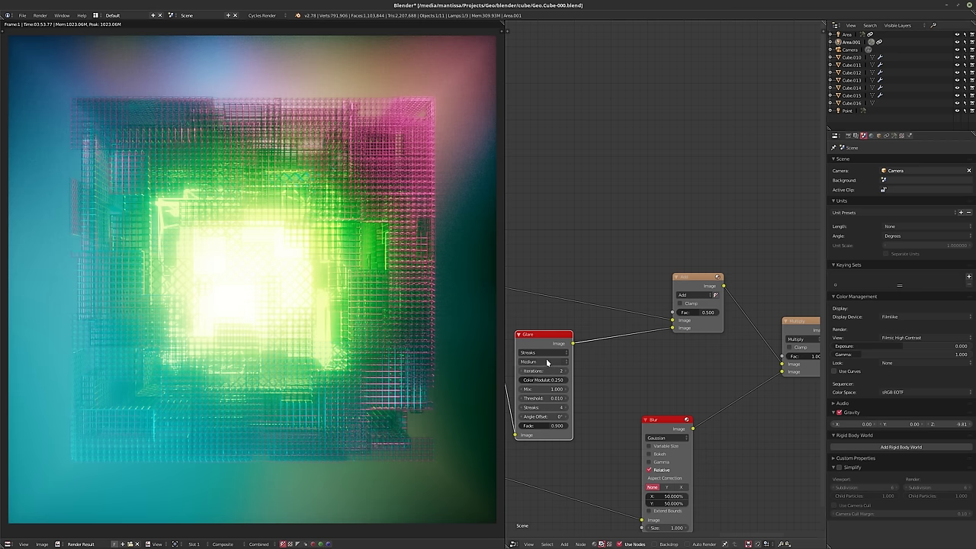
middle_click_drag(595, 361, 639, 362)
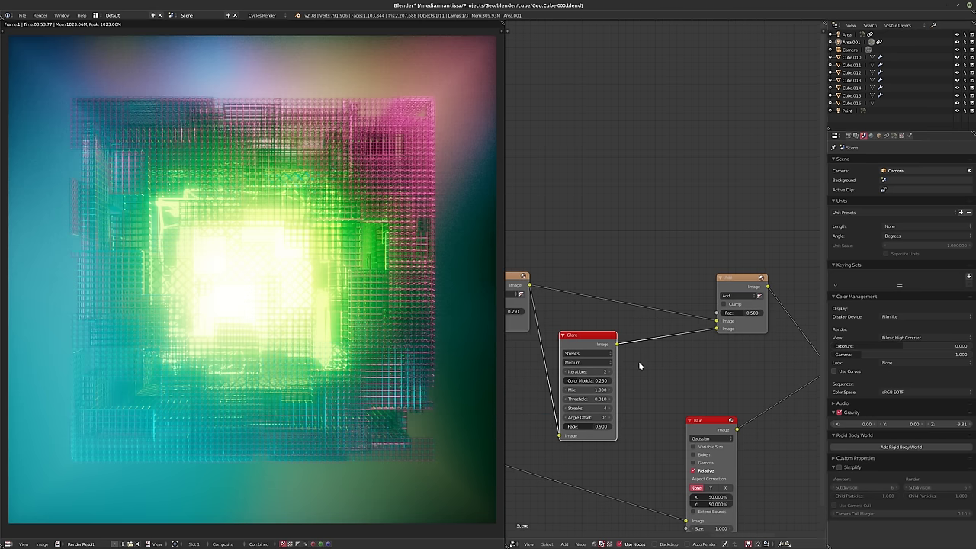
scroll(627, 361, "down", 3)
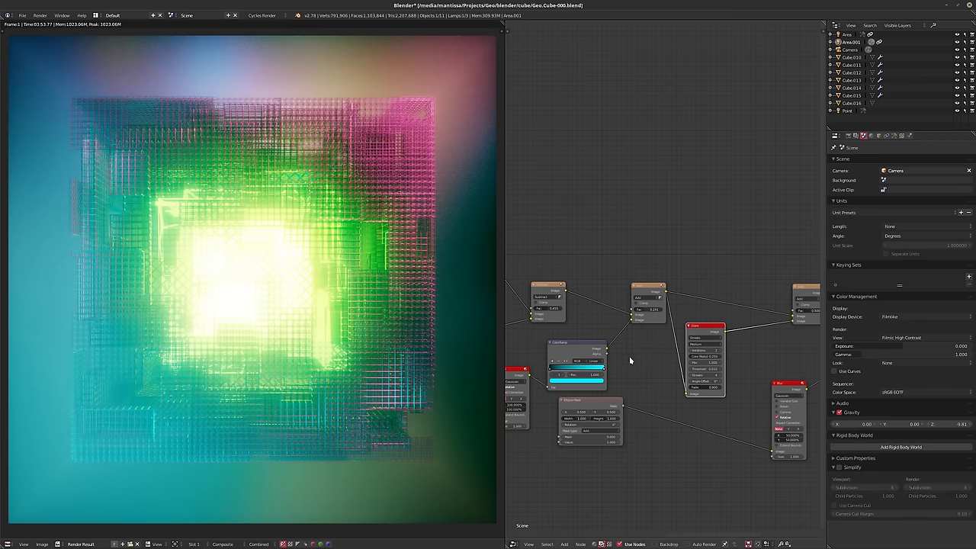
middle_click_drag(788, 327, 696, 333)
scroll(727, 336, "up", 3)
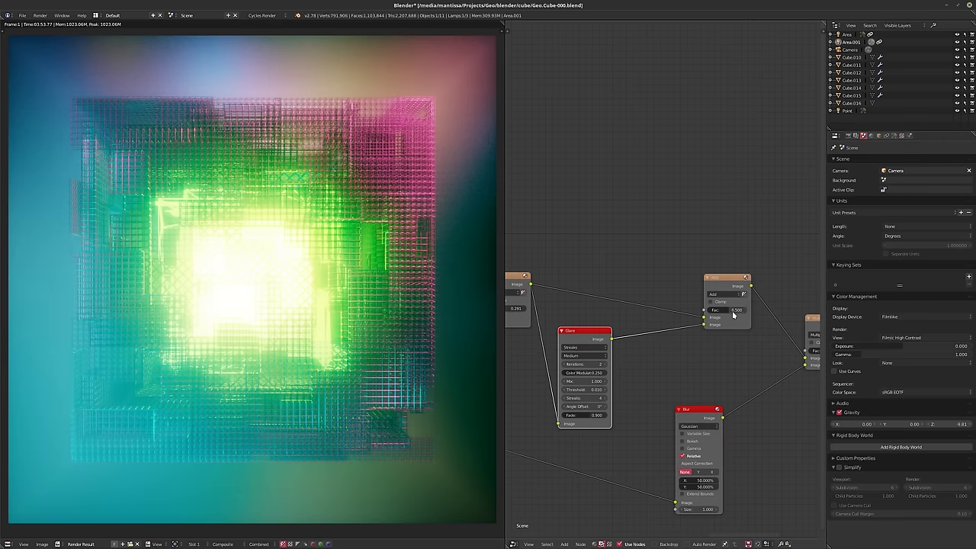
left_click(732, 311)
key("BackSpace")
type(".1")
key("Return")
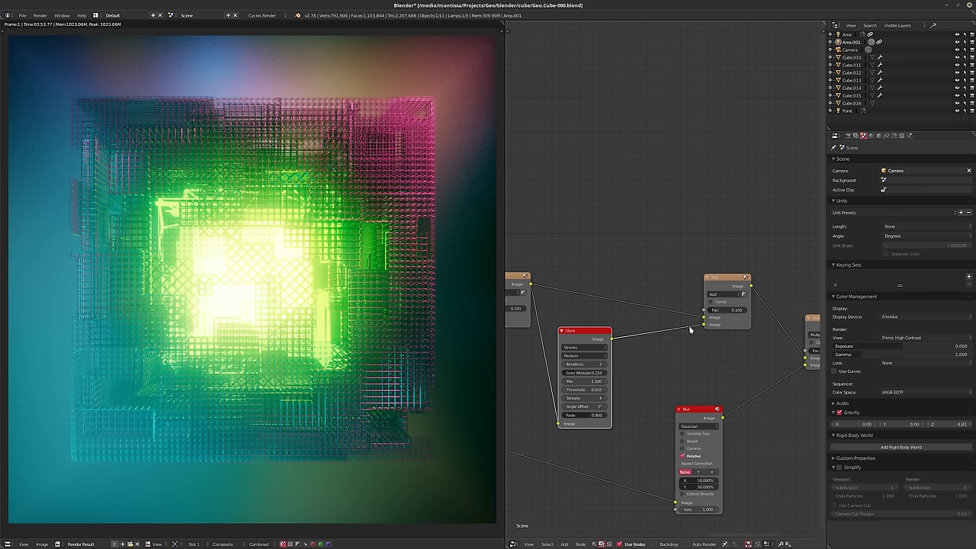
Change the color management view to Filmic Medium Low Contrast
middle_click_drag(562, 326, 667, 315)
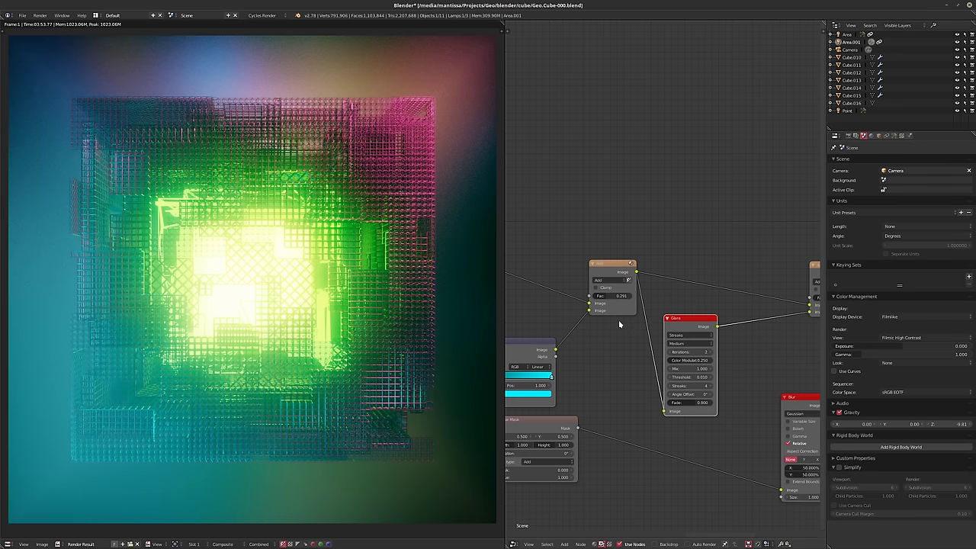
middle_click_drag(623, 351, 789, 346)
scroll(632, 354, "down", 1)
mouse_move(582, 334)
middle_mouse_down()
mouse_move(756, 342)
mouse_move(687, 353)
middle_mouse_up()
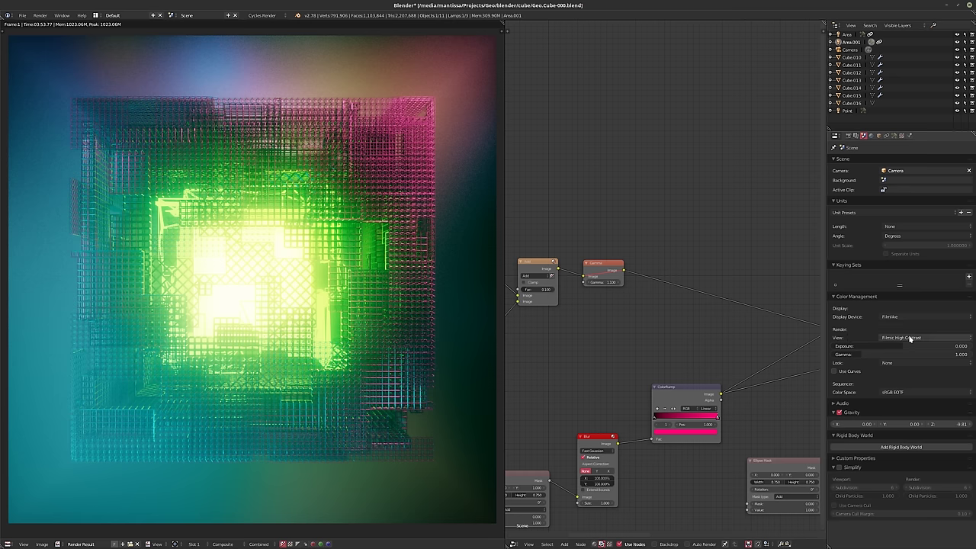
scroll(906, 337, "up", 1, "ctrl")
scroll(905, 337, "up", 1, "ctrl")
scroll(906, 337, "down", 1, "ctrl")
scroll(906, 336, "up", 1, "ctrl")
Unmute the Gamma node that follows the first Add node and increase its gamma value
left_click(611, 265)
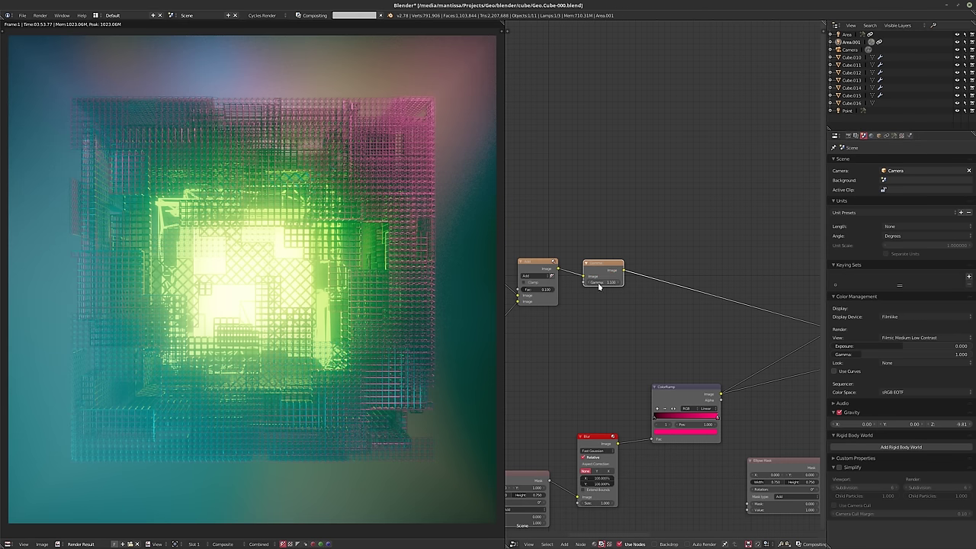
left_click(600, 282)
type("1")
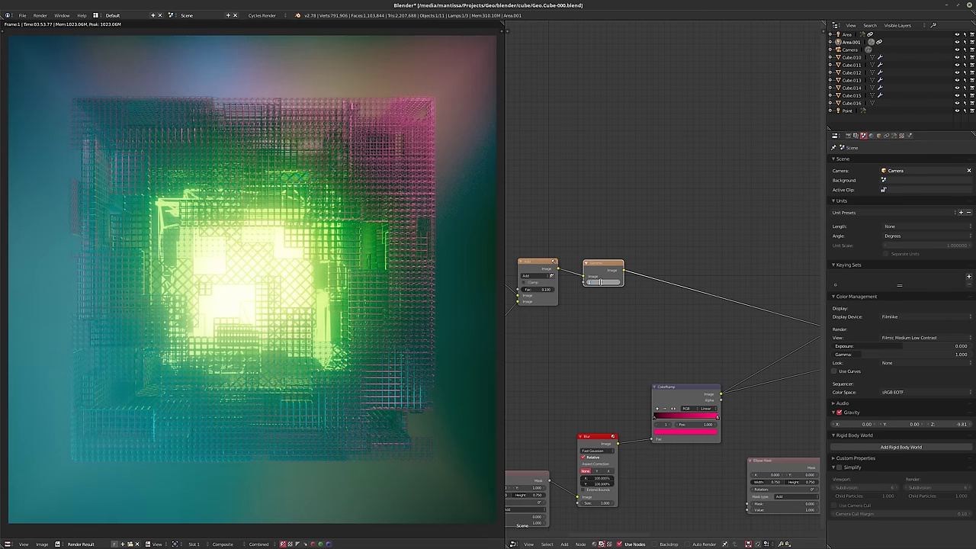
key("Return")
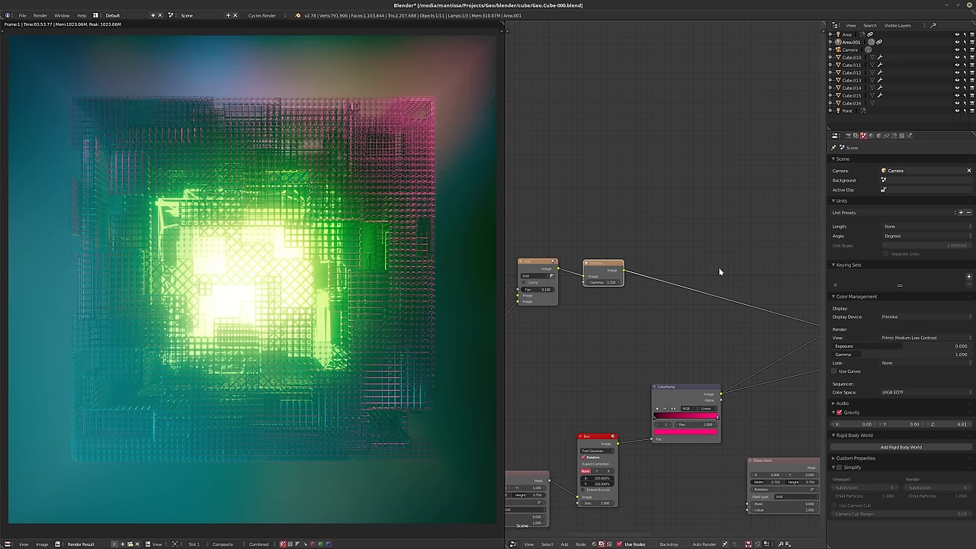
Mute the Subtract node that follows the Saturation mix node
middle_click_drag(718, 269, 638, 270)
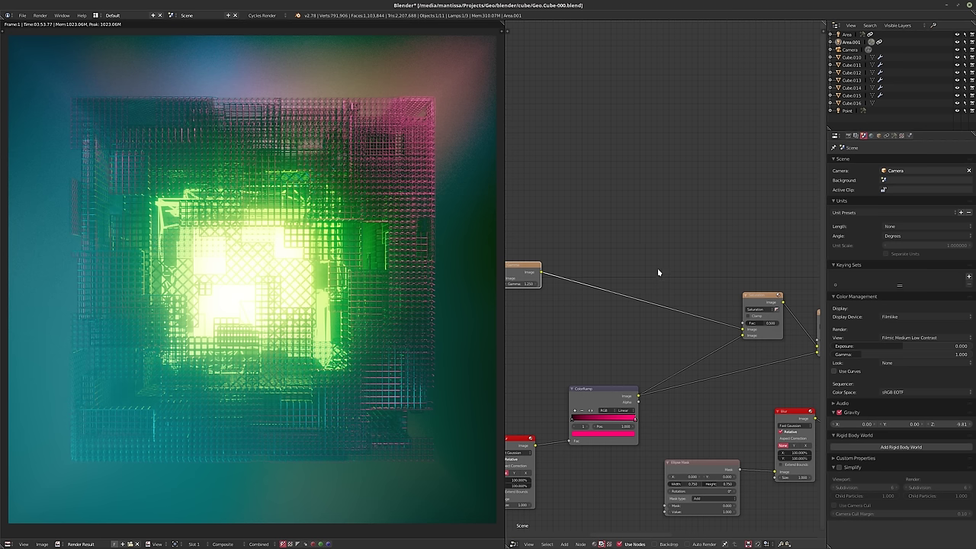
middle_click_drag(697, 275, 641, 284)
scroll(686, 275, "down", 2)
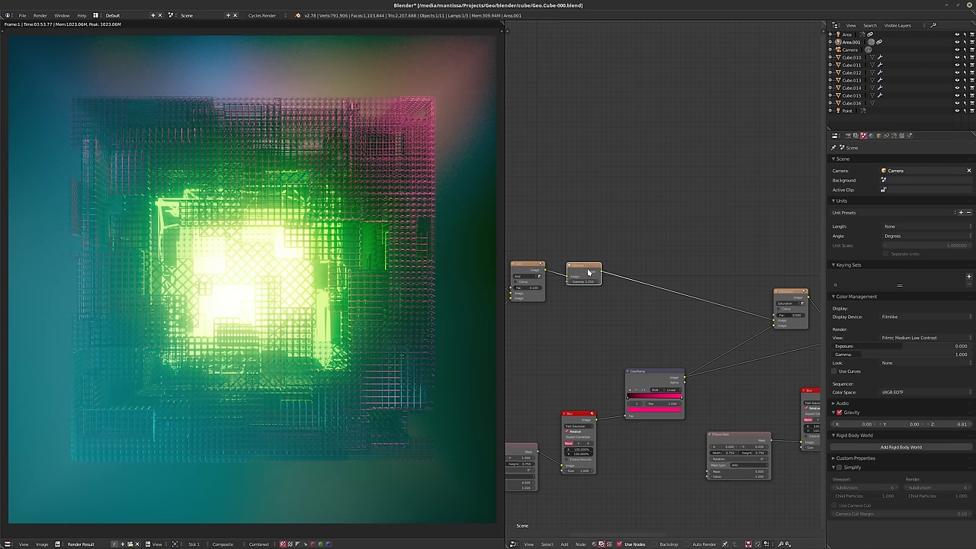
key("m")
middle_click_drag(725, 272, 599, 270)
mouse_move(771, 273)
middle_mouse_down()
mouse_move(721, 269)
mouse_move(762, 270)
middle_mouse_up()
left_click(720, 306)
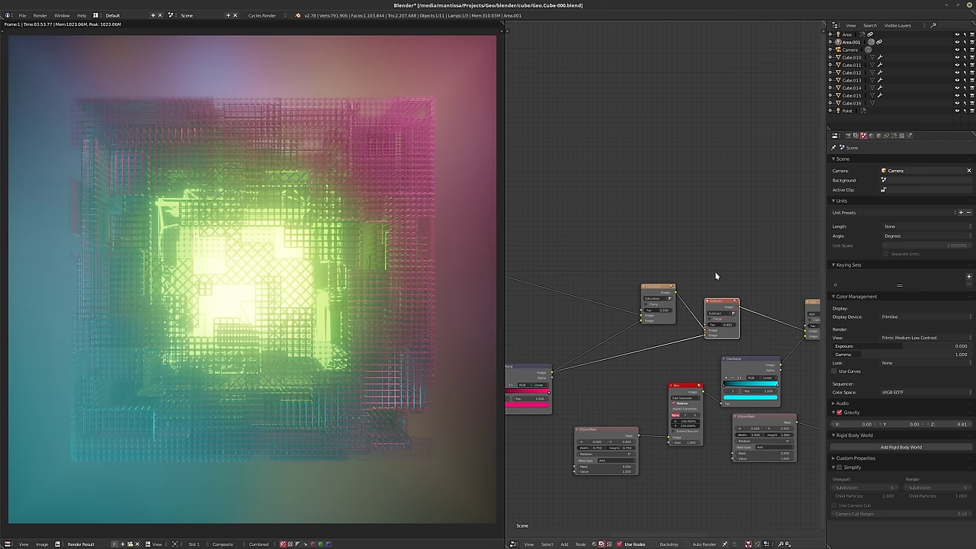
Set the color management view to Filmic Medium High Contrast
middle_click_drag(714, 271, 696, 269)
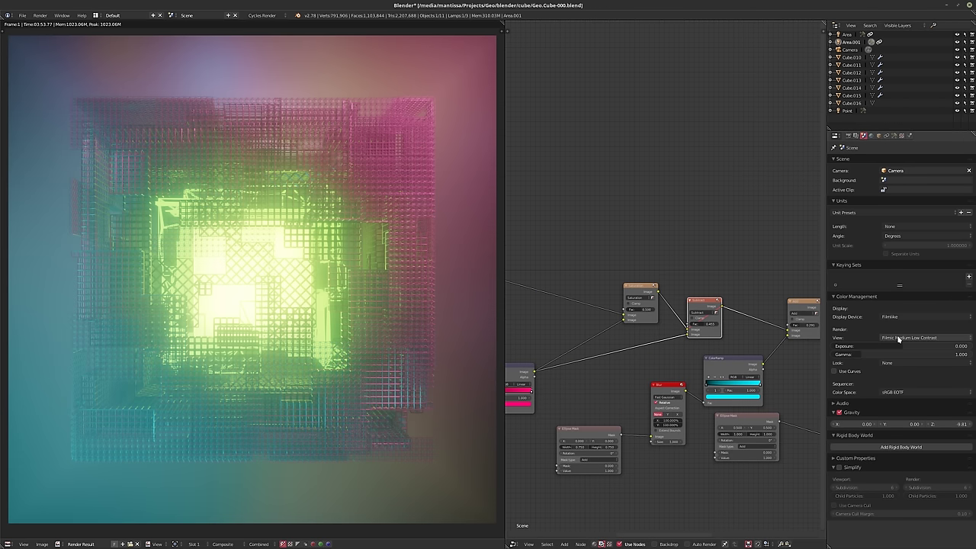
scroll(898, 339, "up", 2, "ctrl")
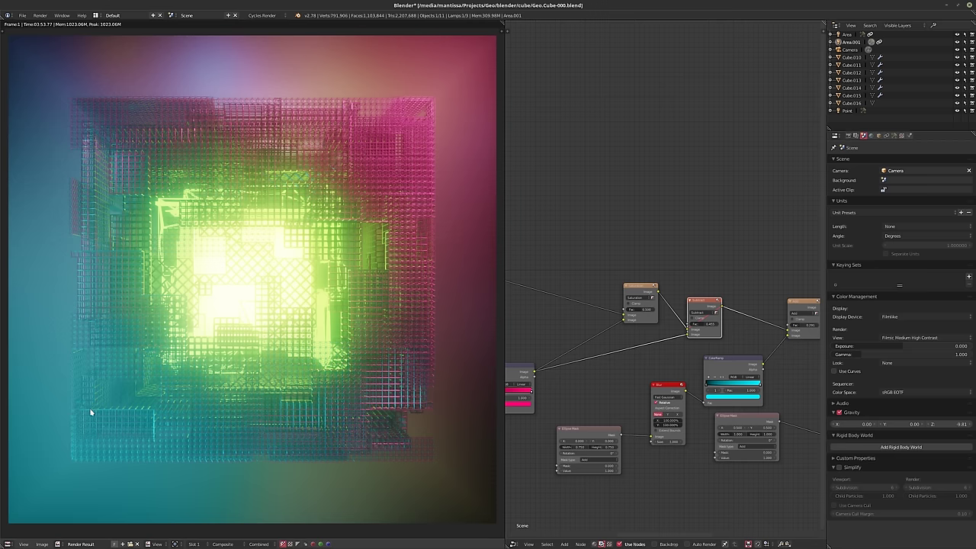
Switch the render result area to the 3D View and the node editor to shader nodes
left_click(7, 544)
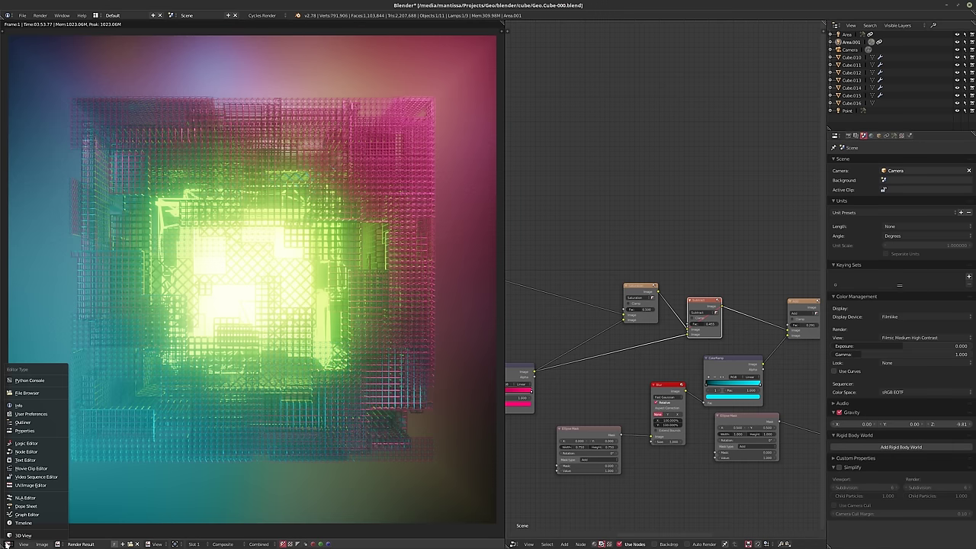
left_click(23, 535)
middle_click_drag(259, 384, 303, 369)
scroll(177, 197, "down", 3)
scroll(233, 294, "up", 3)
middle_click_drag(174, 205, 148, 261, "shift")
scroll(158, 271, "up", 2)
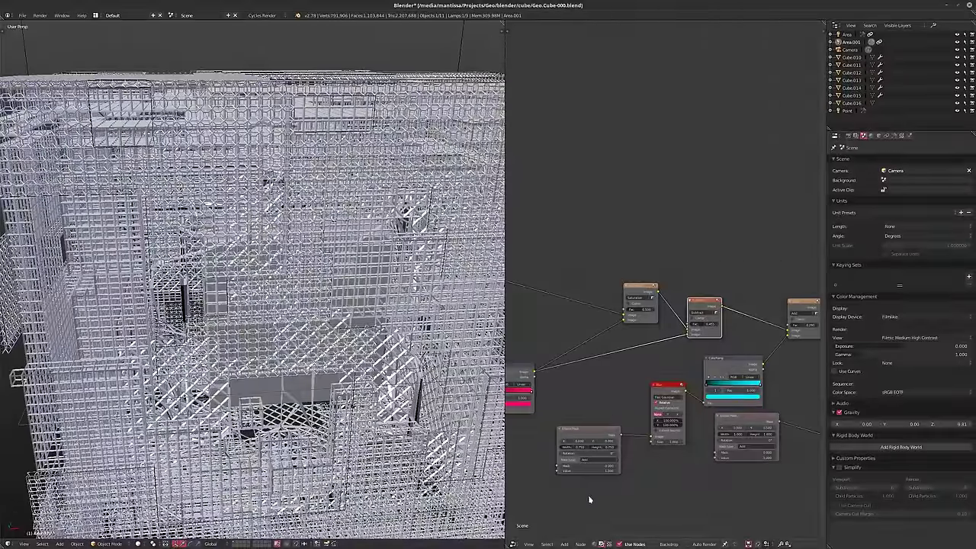
left_click(600, 544)
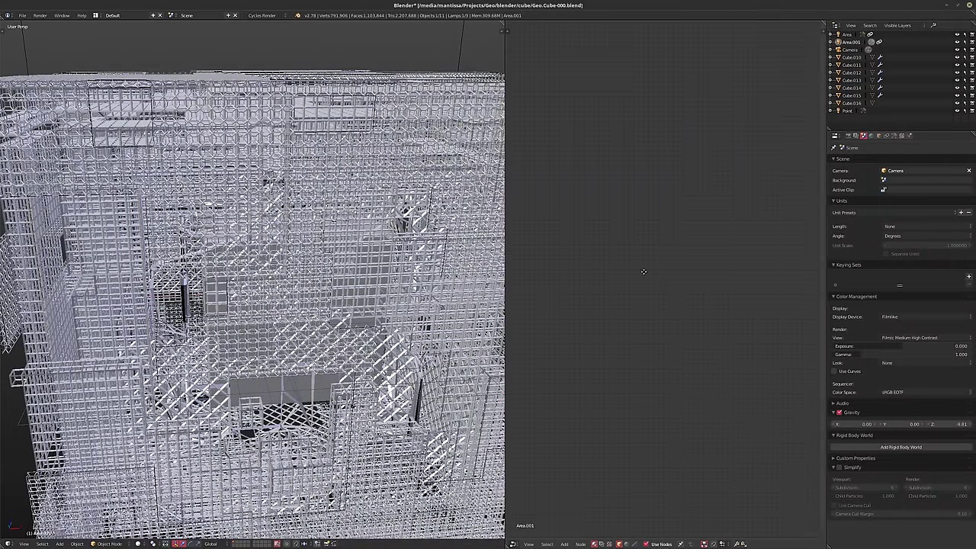
Select Cube.012, center the 3D view on it and inspect its place inside the cube structure
scroll(623, 270, "down", 2)
scroll(228, 290, "down", 3)
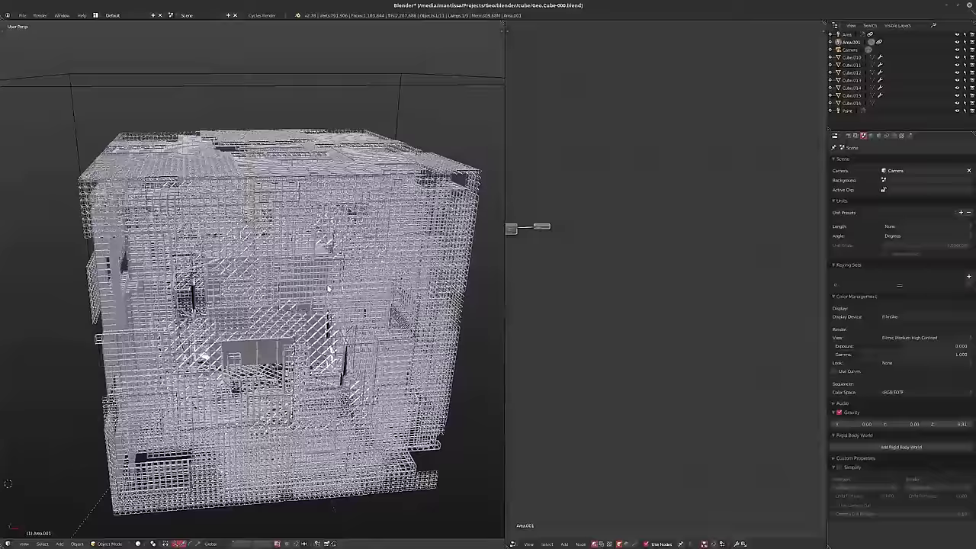
middle_click_drag(213, 282, 298, 307)
scroll(298, 306, "down", 5)
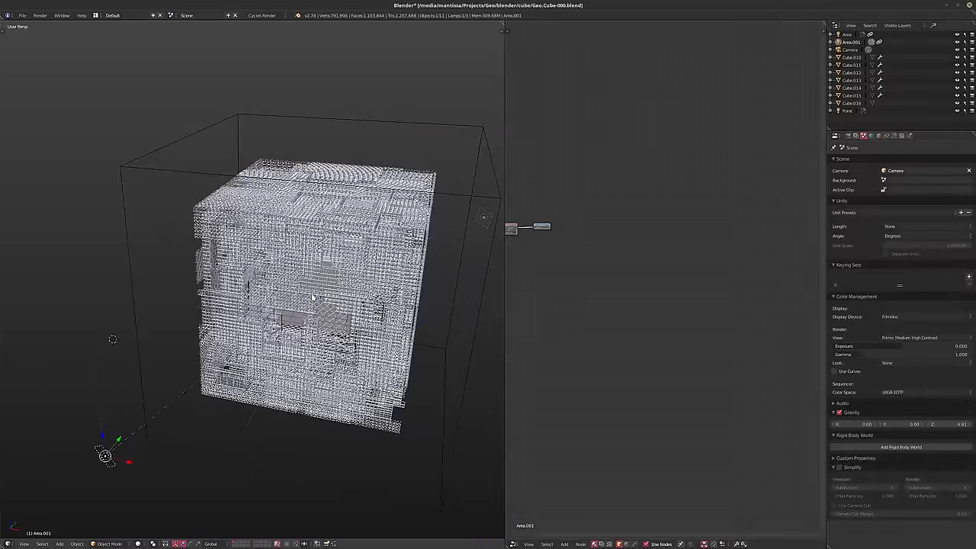
left_click(851, 72)
key("KP_Decimal")
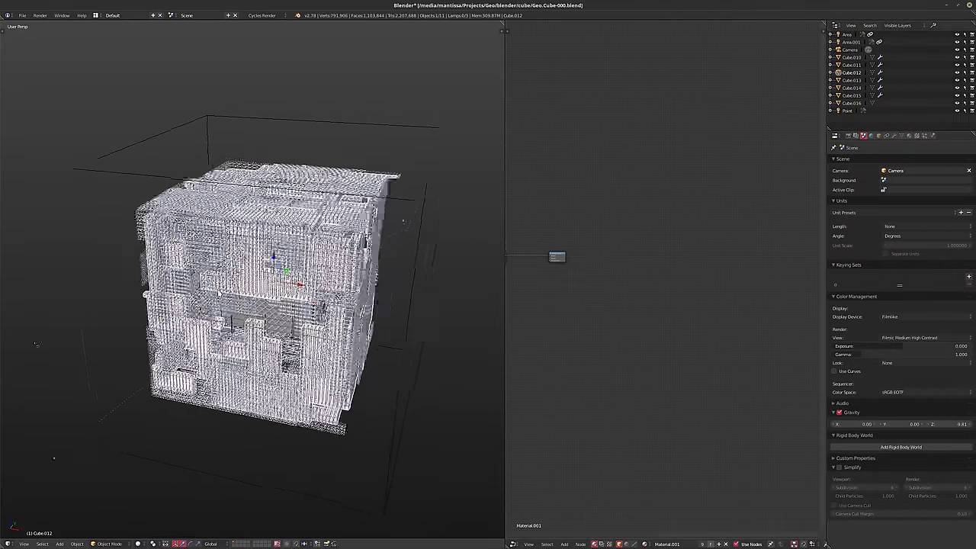
middle_click_drag(270, 312, 222, 394)
scroll(213, 343, "up", 4)
Check Cube.013, select Cube.014 and inspect its lattice and panels up close in the 3D view
left_click(851, 79)
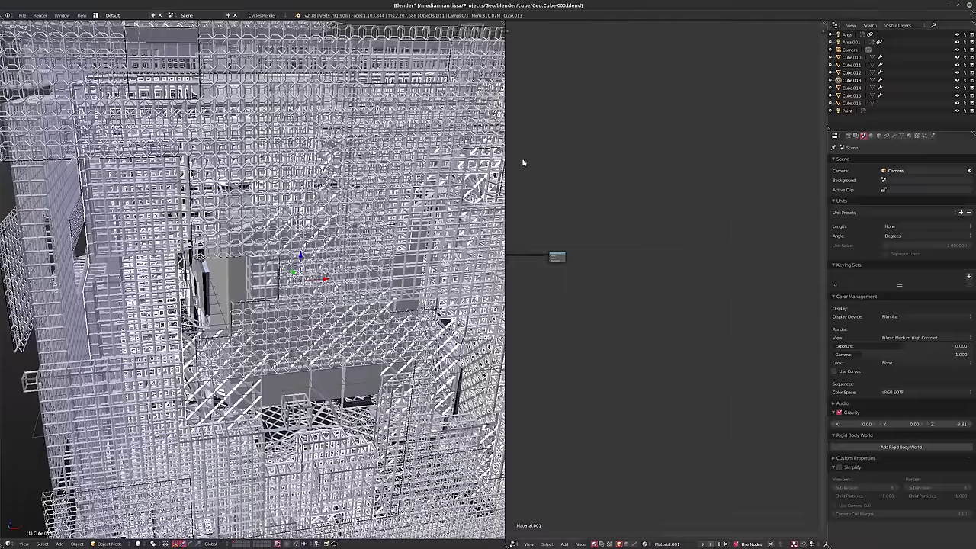
middle_click_drag(351, 188, 251, 200)
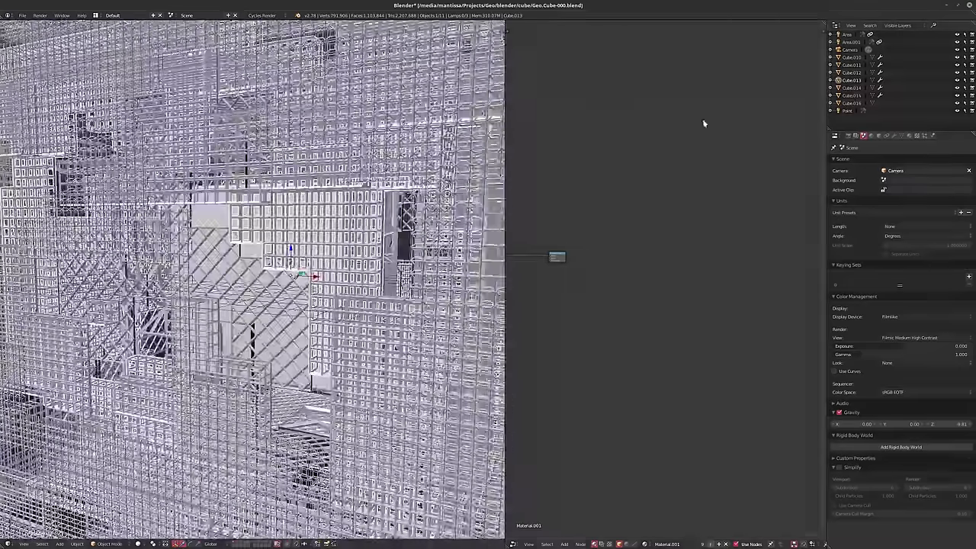
left_click(851, 90)
left_click(851, 89)
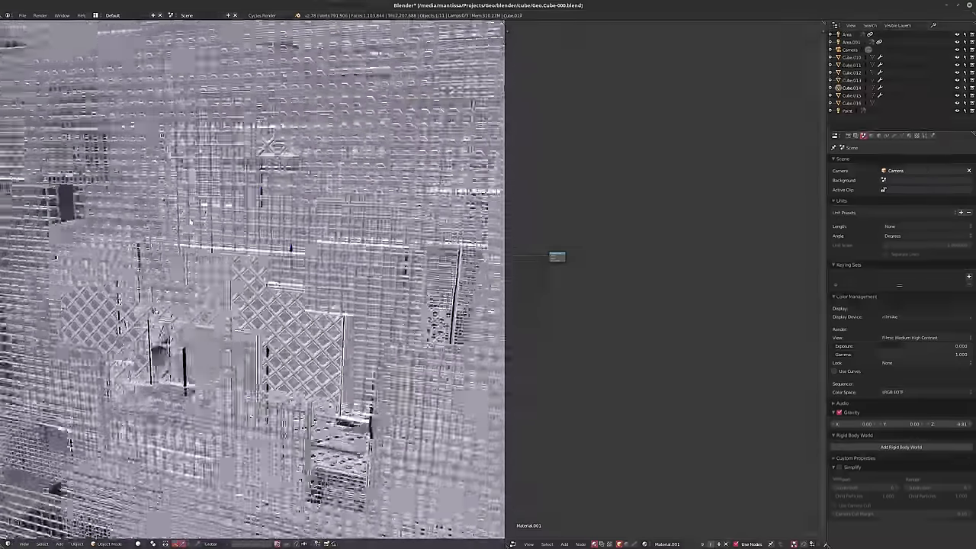
middle_click_drag(190, 222, 216, 209)
scroll(334, 212, "up", 4)
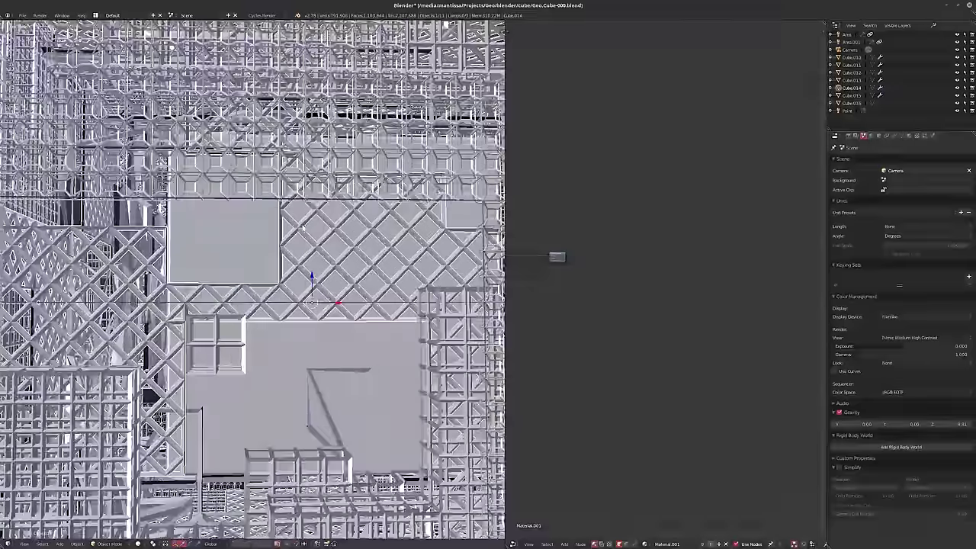
middle_click_drag(334, 212, 294, 252)
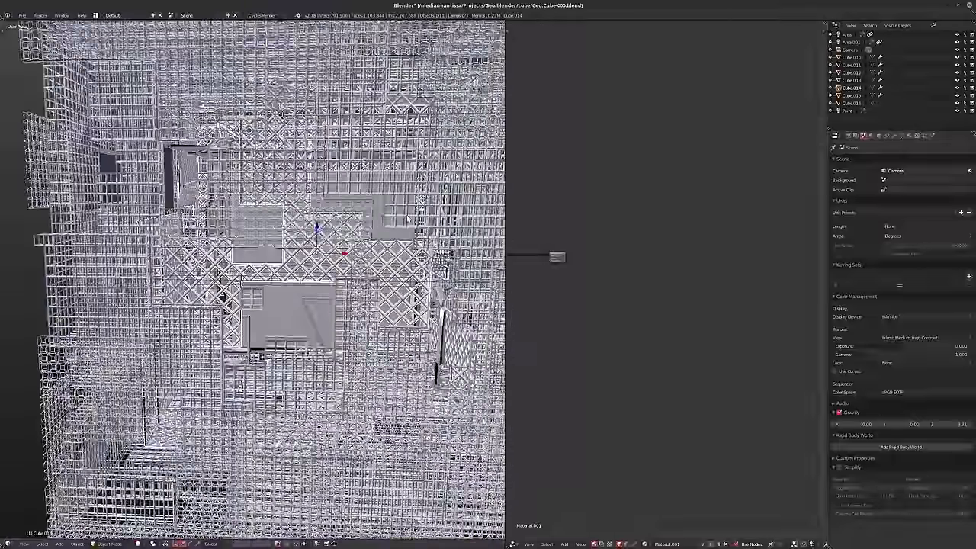
Create a new separate material for Cube.014 in place of the shared one
middle_click_drag(554, 226, 631, 231)
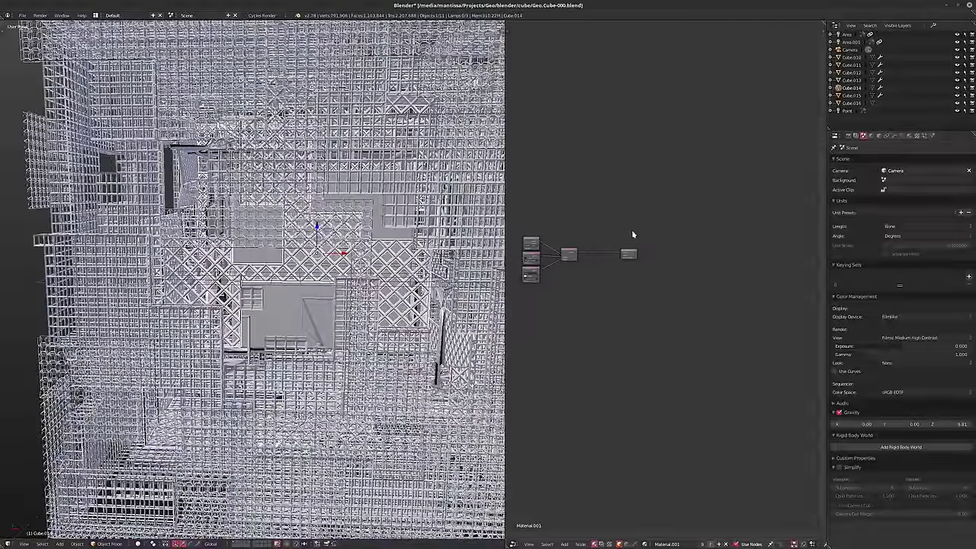
left_click(713, 543)
middle_click_drag(608, 311, 612, 373)
scroll(607, 274, "up", 10)
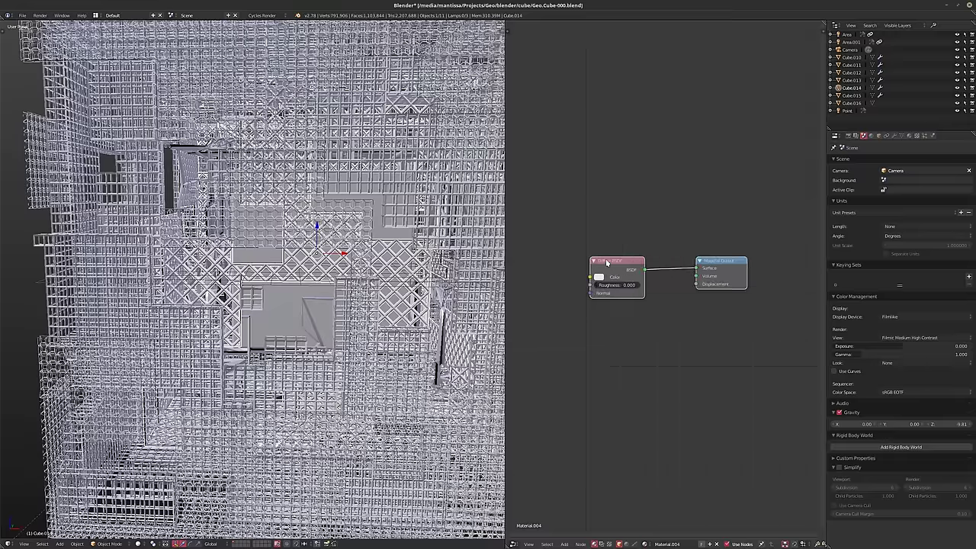
Switch the new material's Diffuse BSDF node to a Glass BSDF
left_click(607, 263)
key("shift+s")
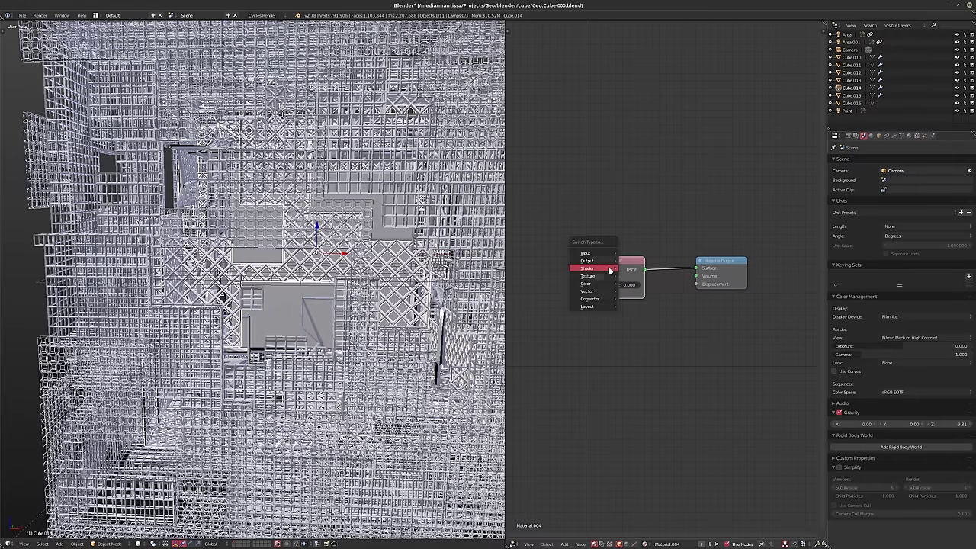
mouse_move(609, 270)
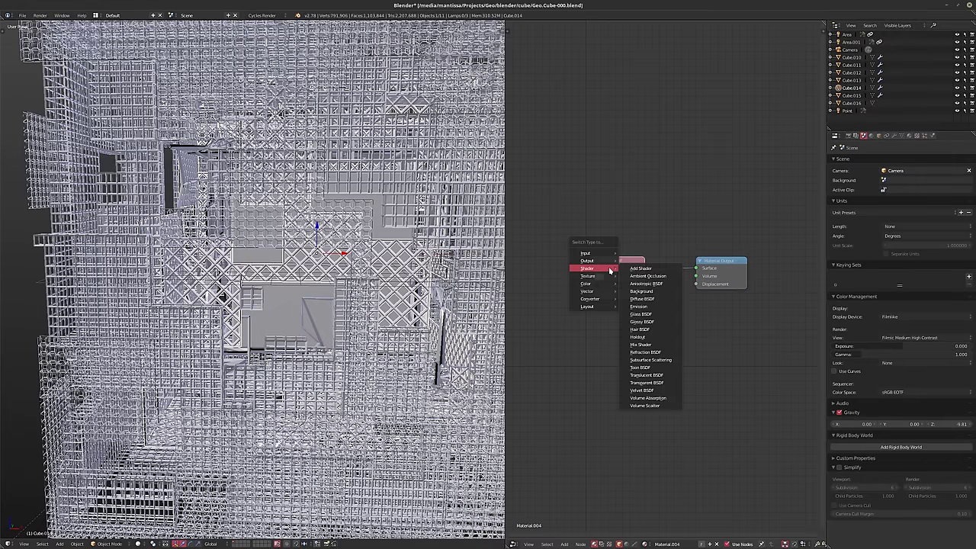
left_click(658, 313)
key("Home")
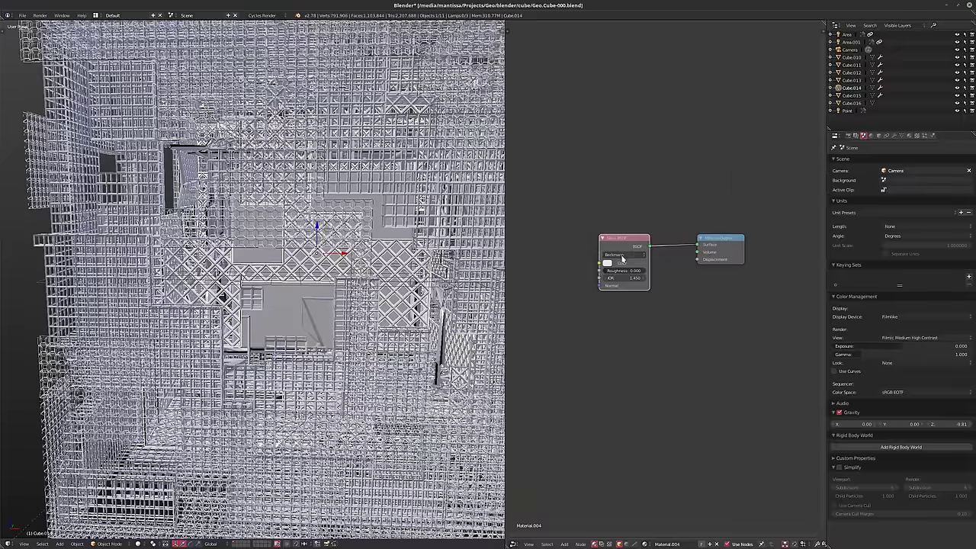
Set the Glass BSDF's IOR to 1.660 and move the node farther from the Material Output
left_click(619, 278)
type("1")
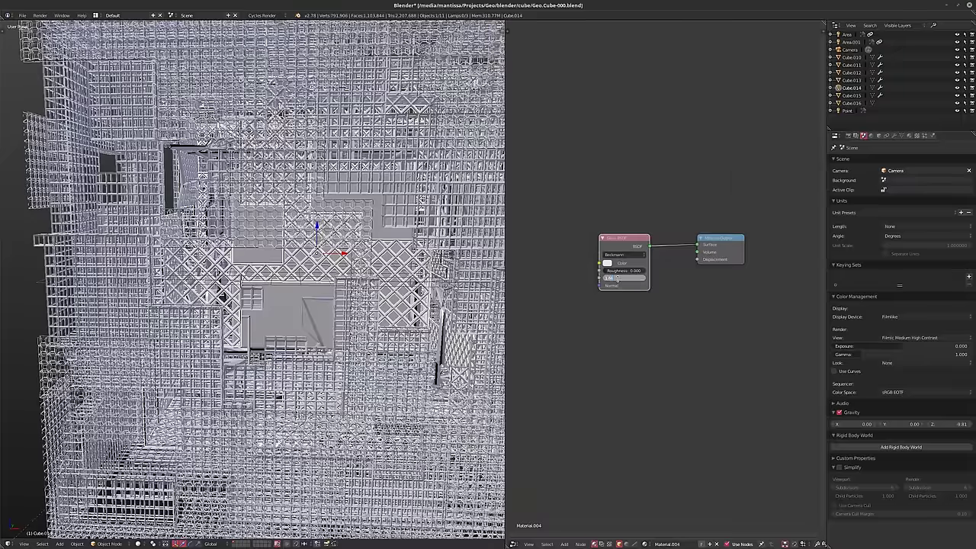
key("Return")
key("g")
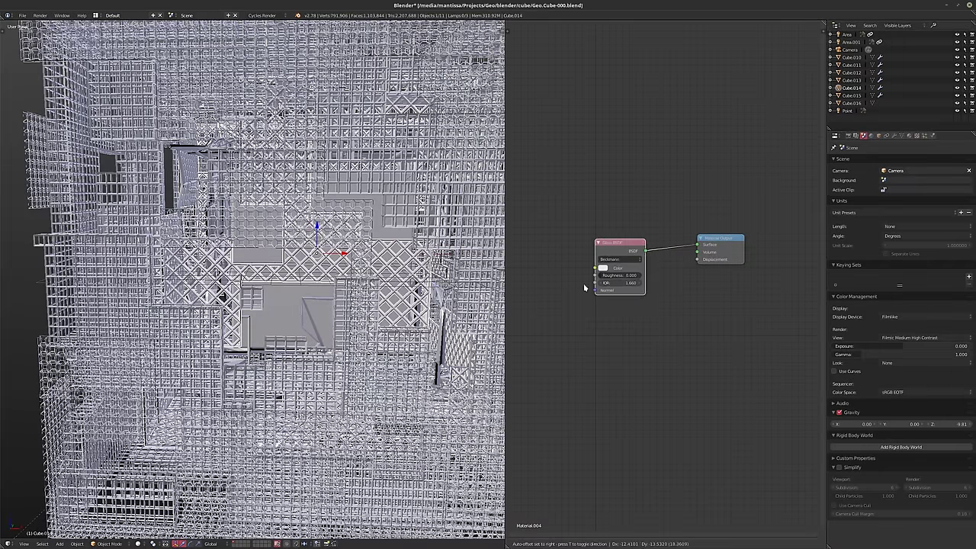
left_click(578, 347)
left_click_drag(734, 238, 698, 320)
left_click_drag(539, 307, 515, 311)
Look through the camera, try a rendered preview, and narrow the 3D view in favor of the node editor
middle_click_drag(341, 292, 337, 293)
key("KP_0")
scroll(338, 289, "up", 4)
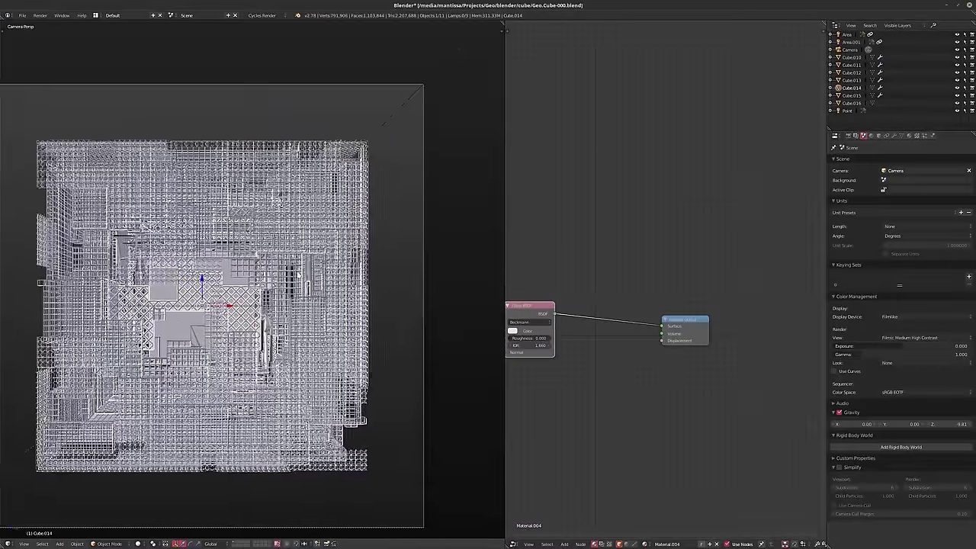
middle_click_drag(332, 259, 354, 245, "shift")
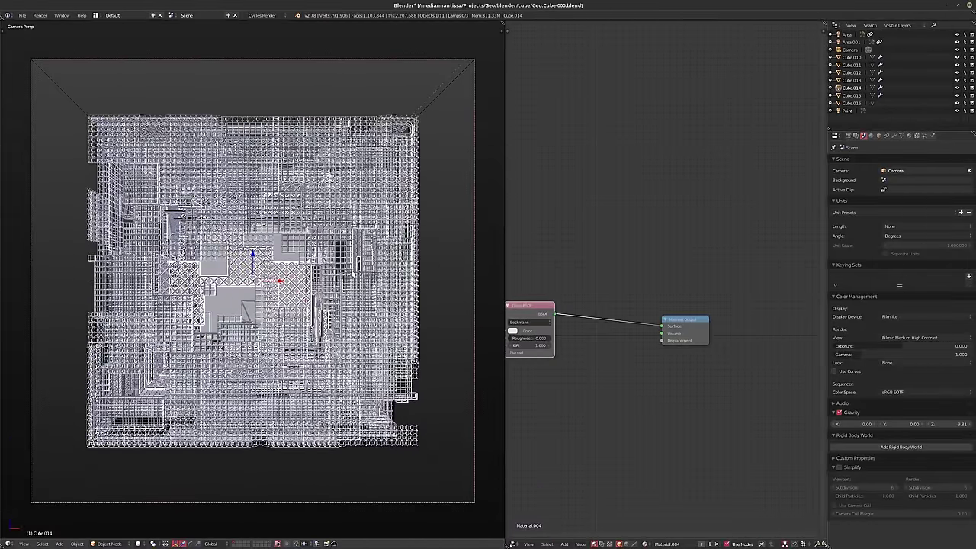
key("shift+z")
left_click_drag(503, 306, 464, 306)
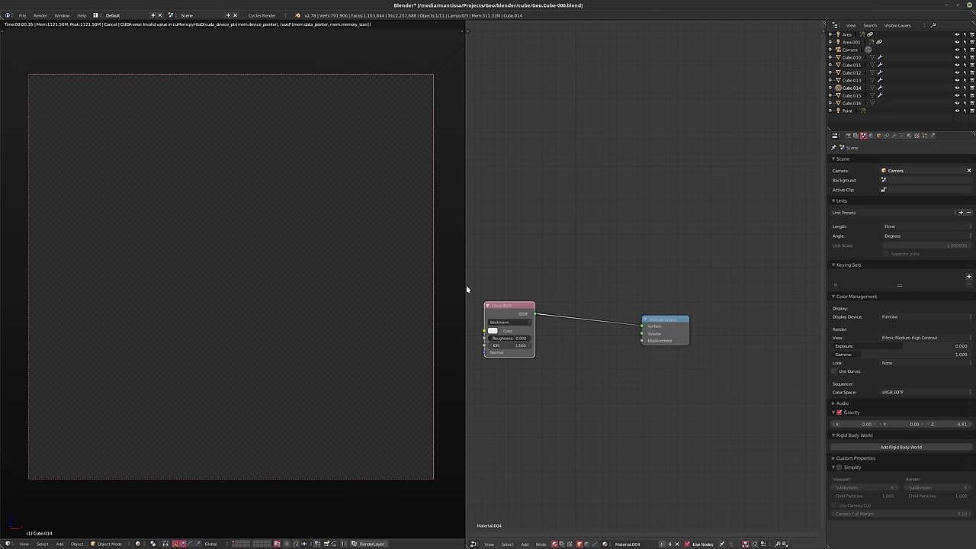
left_click_drag(465, 285, 416, 288)
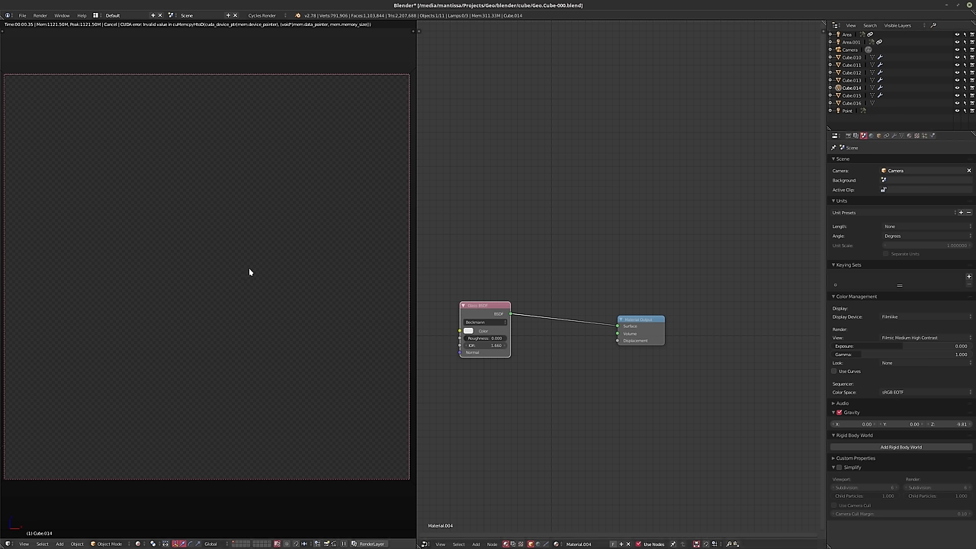
Leave the rendered preview, save over Geo.Cube-000.blend, and restart the rendered preview
key("shift+z")
key("ctrl+s")
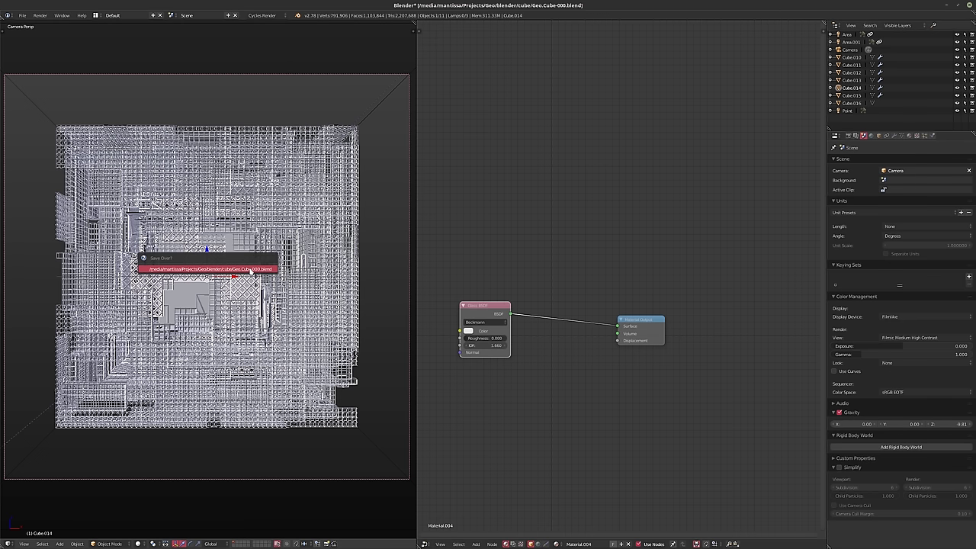
left_click(250, 270)
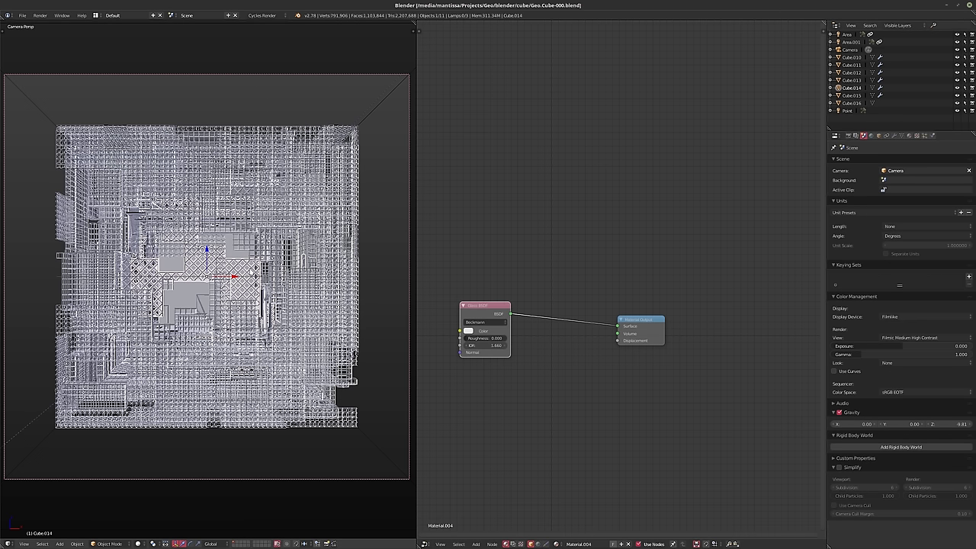
key("shift+z")
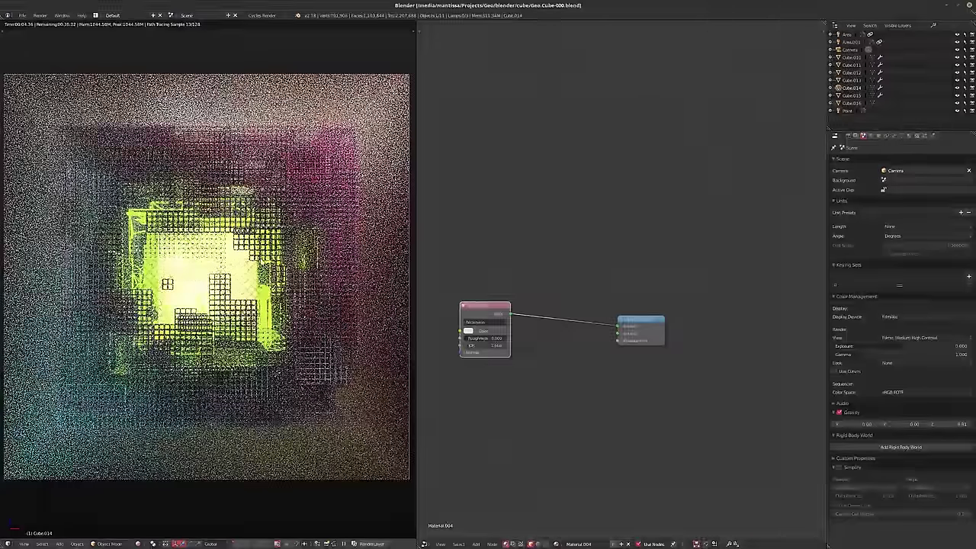
Darken the Glass BSDF's white color to a light neutral grey
scroll(560, 348, "up", 3)
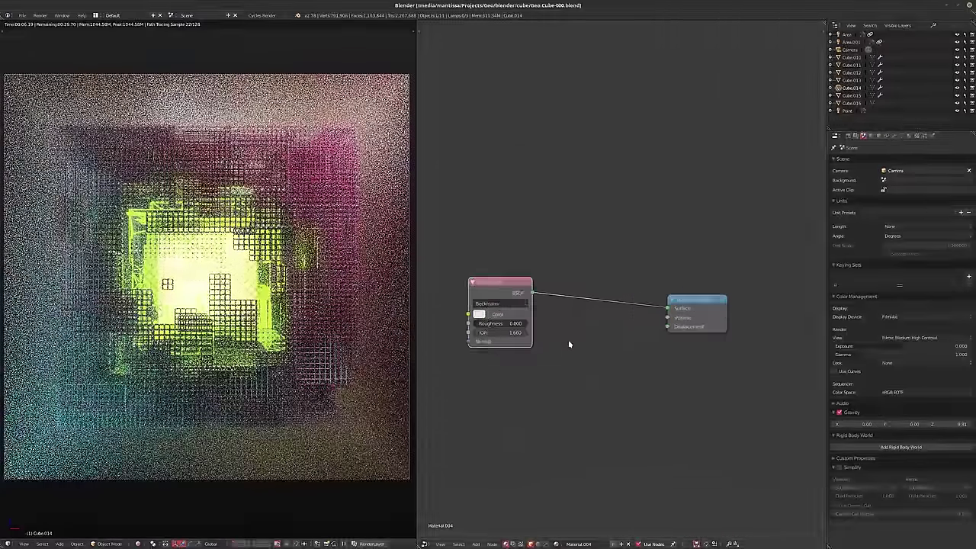
left_click(465, 309)
left_click_drag(543, 169, 542, 208)
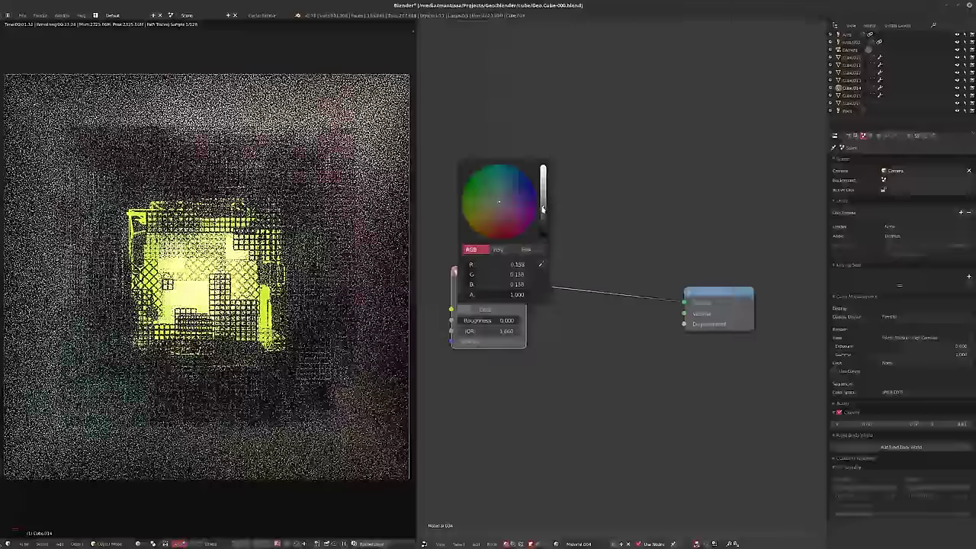
left_click_drag(543, 208, 541, 192)
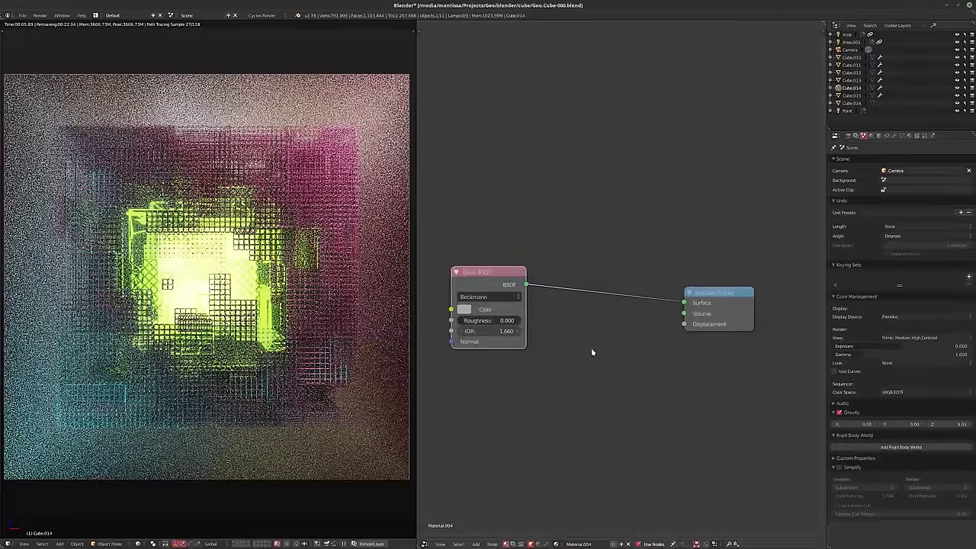
Try an IOR of 1.000 on the Glass BSDF, and settle on 2.000
left_click(482, 331)
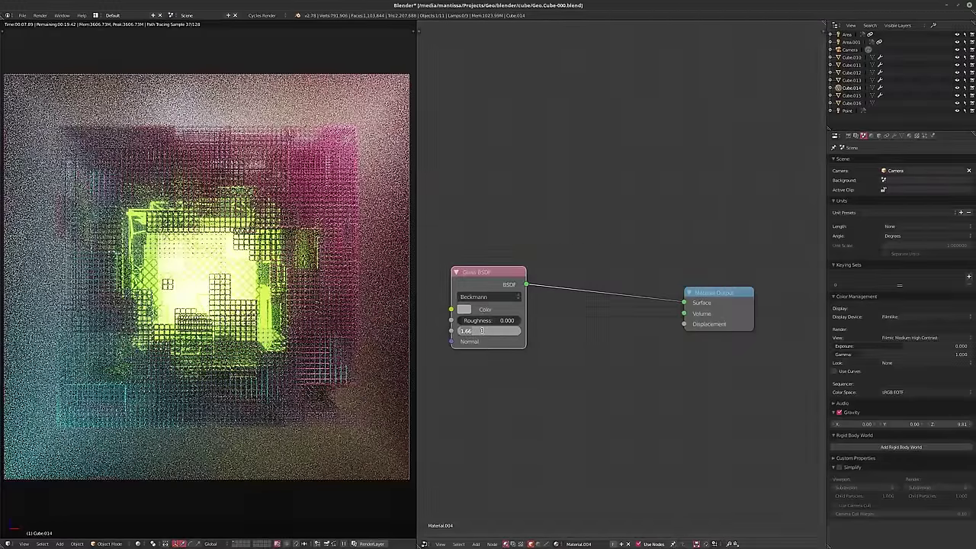
type("1")
key("Return")
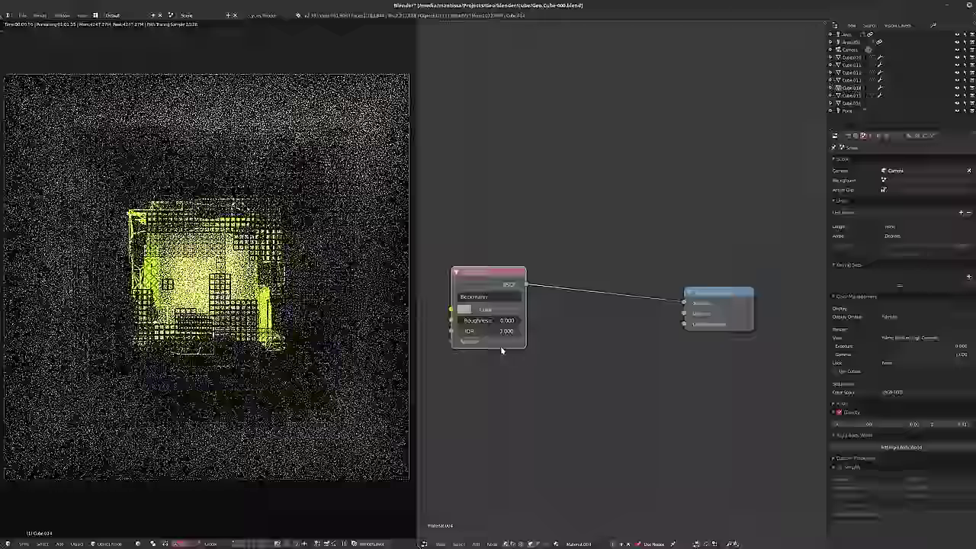
left_click(493, 330)
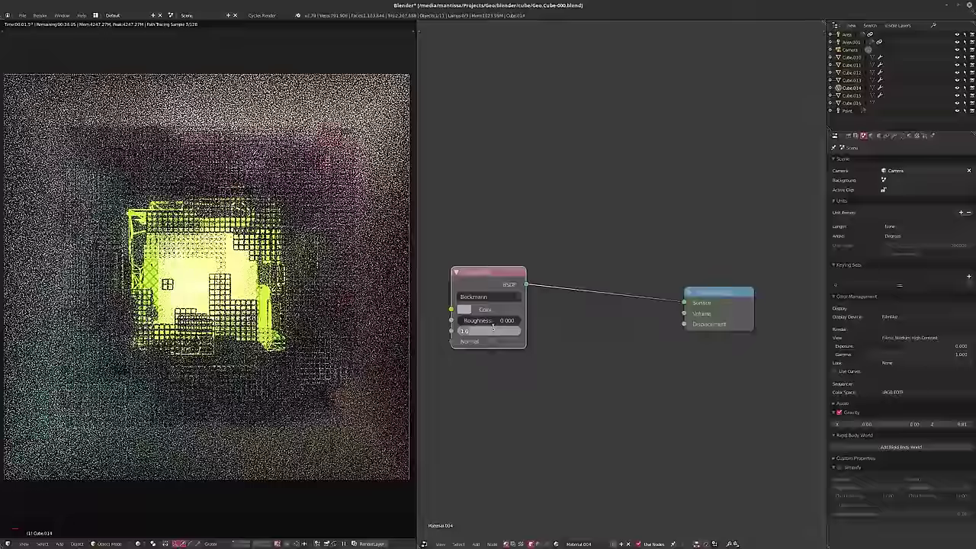
type("2")
key("Return")
key("ctrl+z")
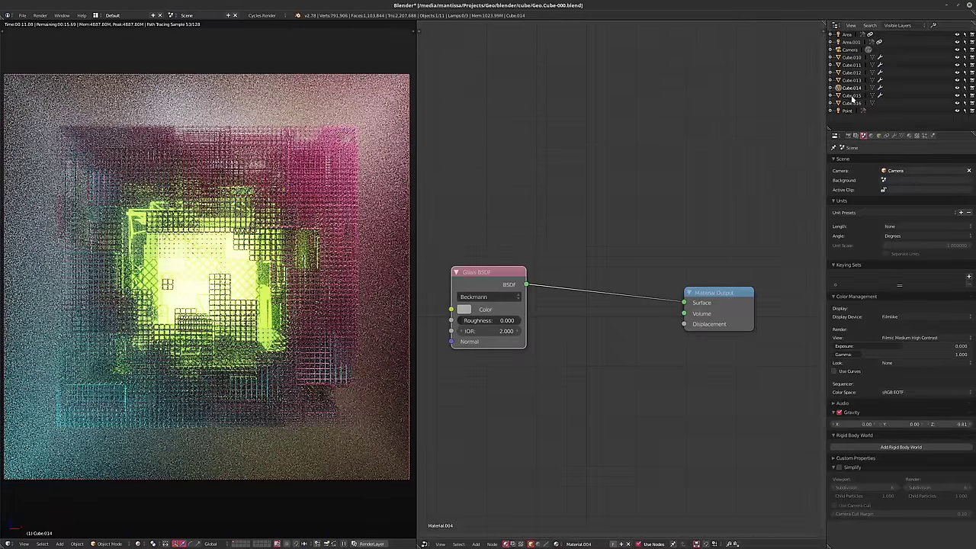
Select Cube.015 and set its Emission node's strength to 10
left_click(850, 95)
middle_click_drag(611, 288, 637, 266)
left_click(621, 377)
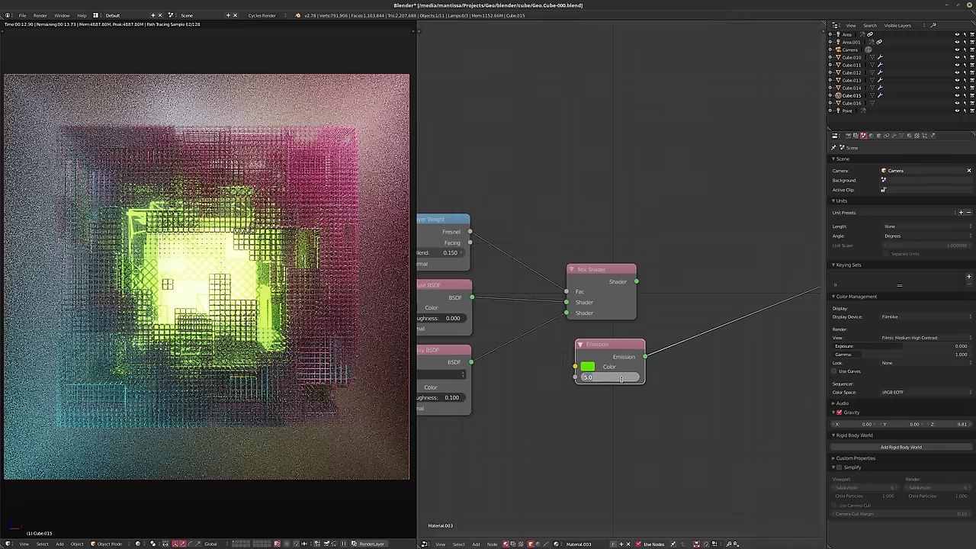
type("10")
key("Return")
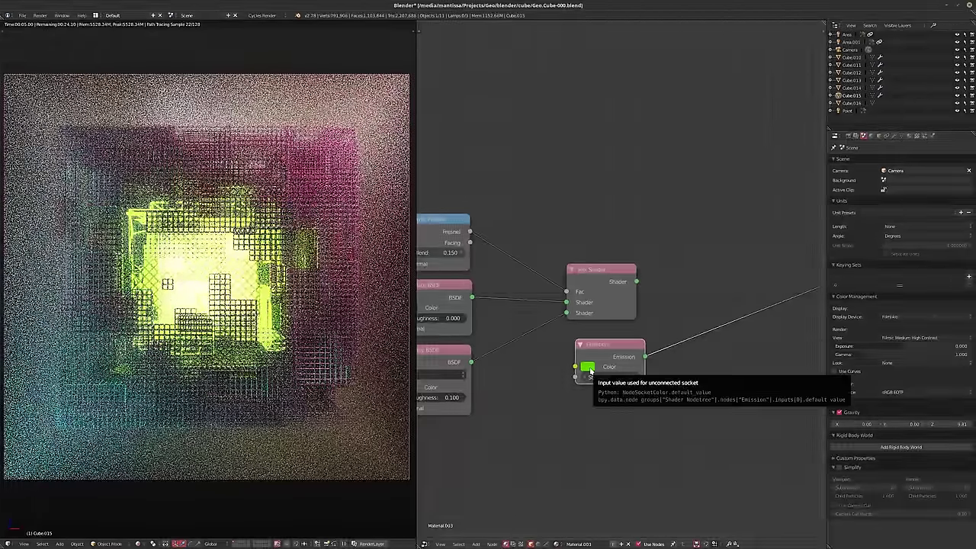
Try a yellower green for Cube.015's emission color, and return it to the previous green
left_click(589, 370)
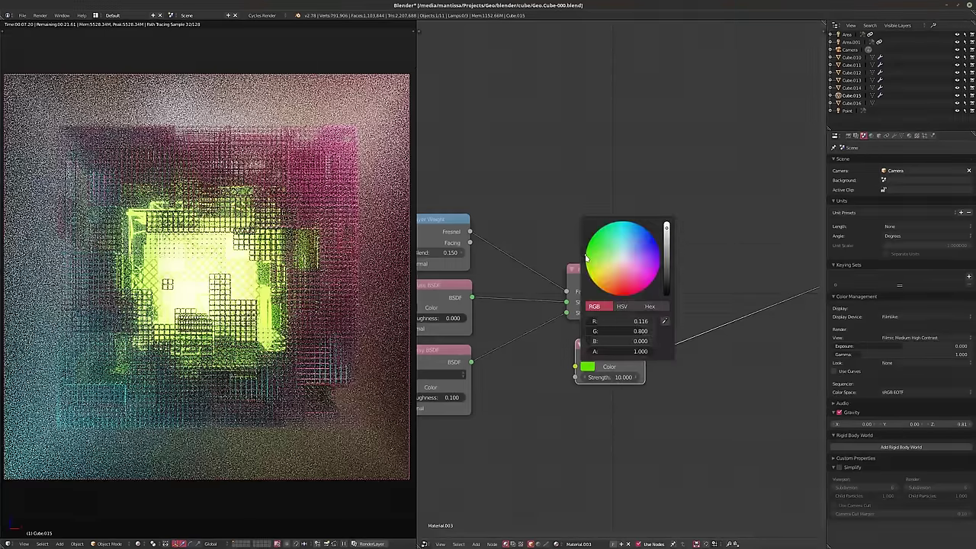
left_click(587, 259)
left_click_drag(585, 262, 587, 269)
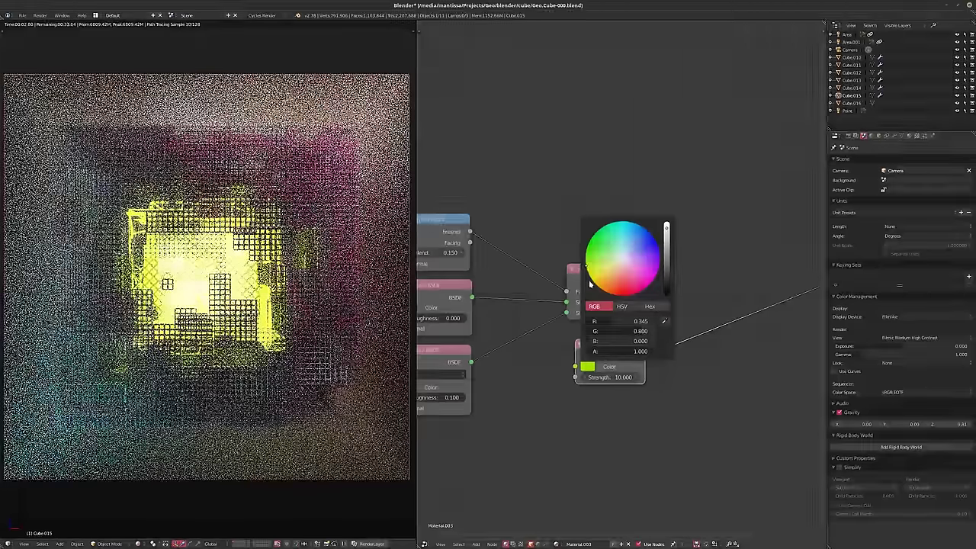
left_click_drag(586, 266, 587, 252)
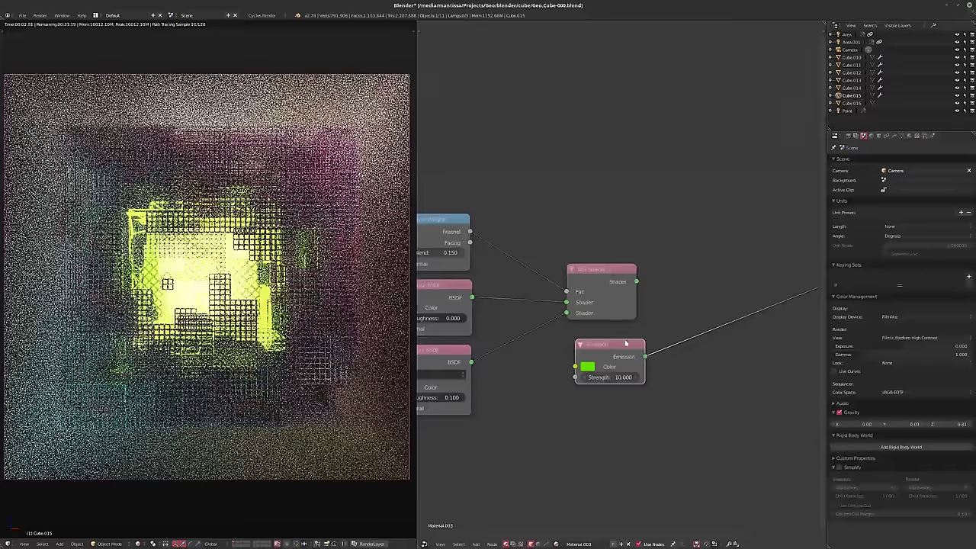
Shift Cube.015's emission color slightly toward pure green and set the emission strength to 15
left_click(589, 370)
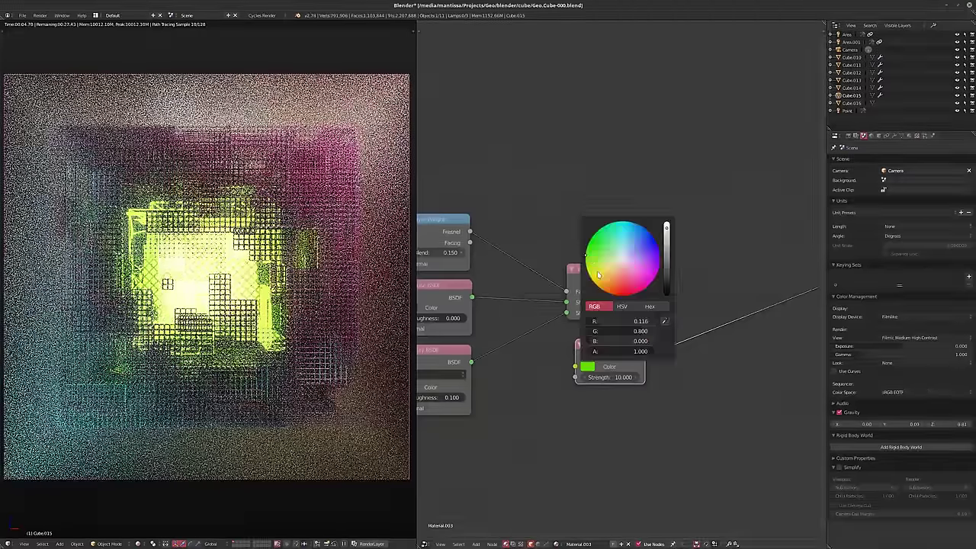
left_click(587, 252)
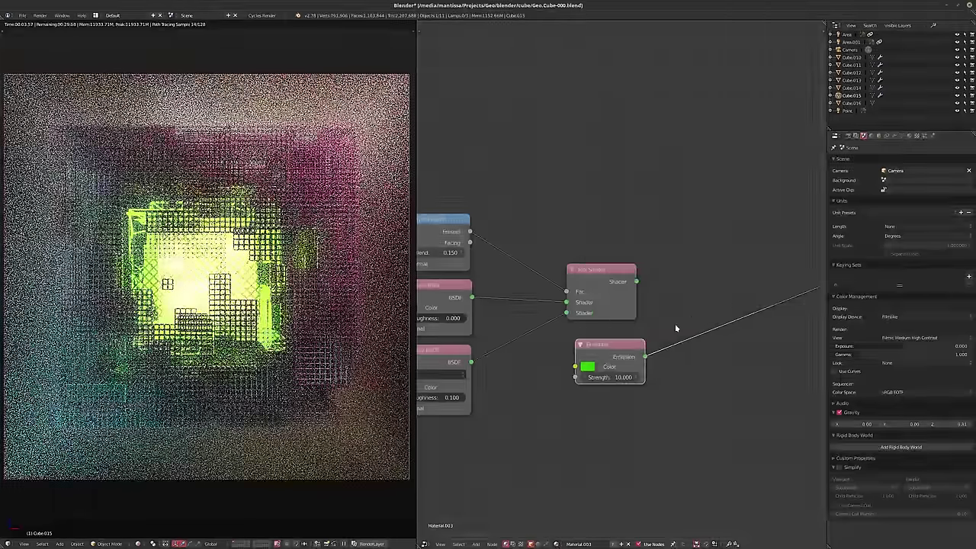
left_click(608, 377)
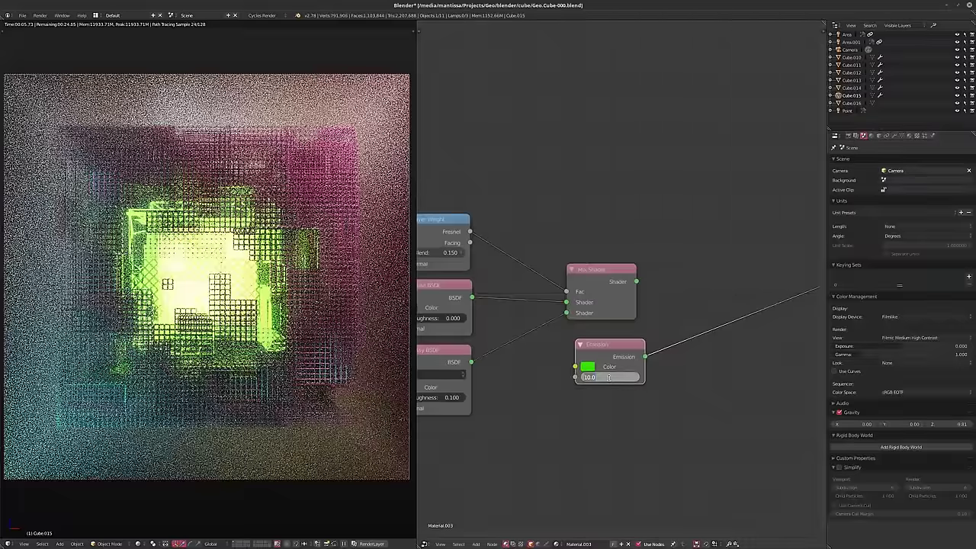
type("5")
key("Return")
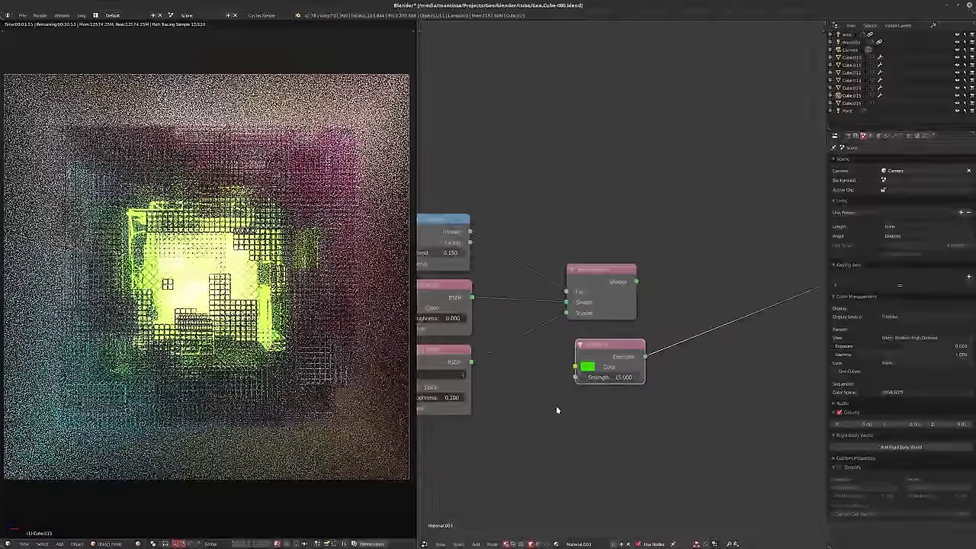
Compare the modifiers of Cube.016, Cube.015 and Cube.014, ending with Cube.015 selected
left_click(851, 102)
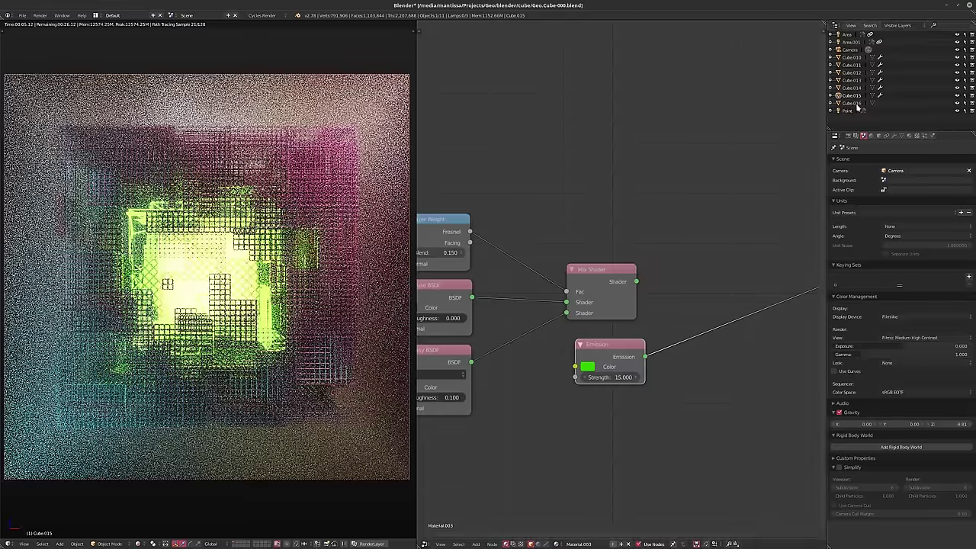
left_click(895, 136)
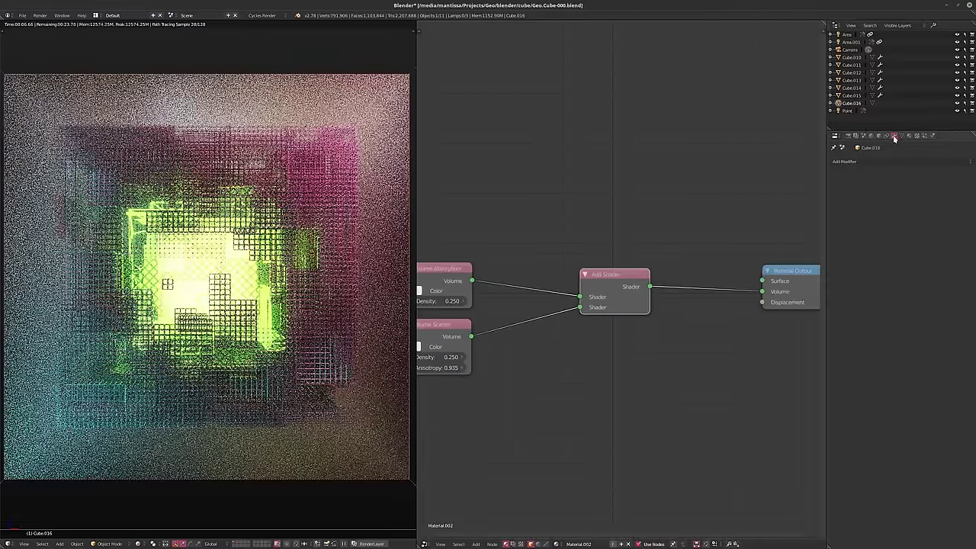
left_click(857, 96)
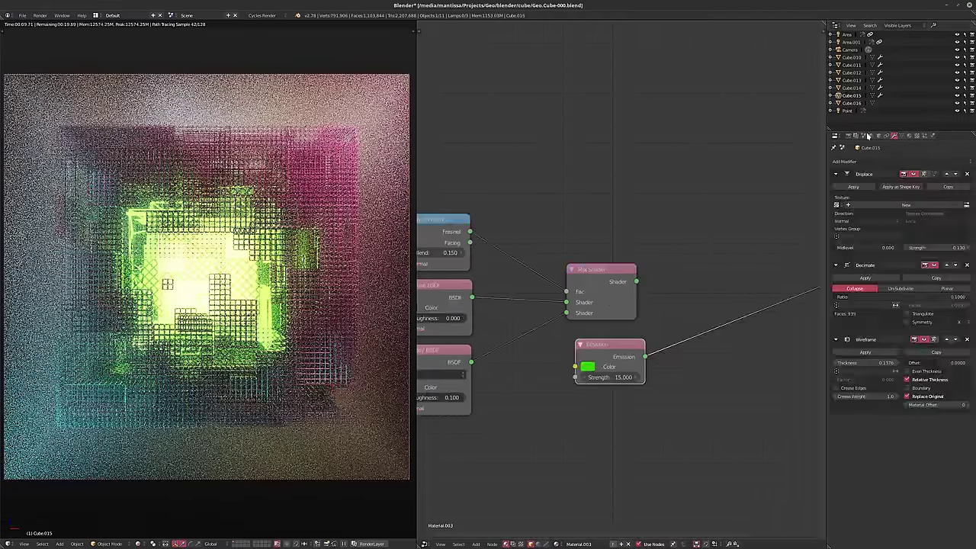
left_click(851, 89)
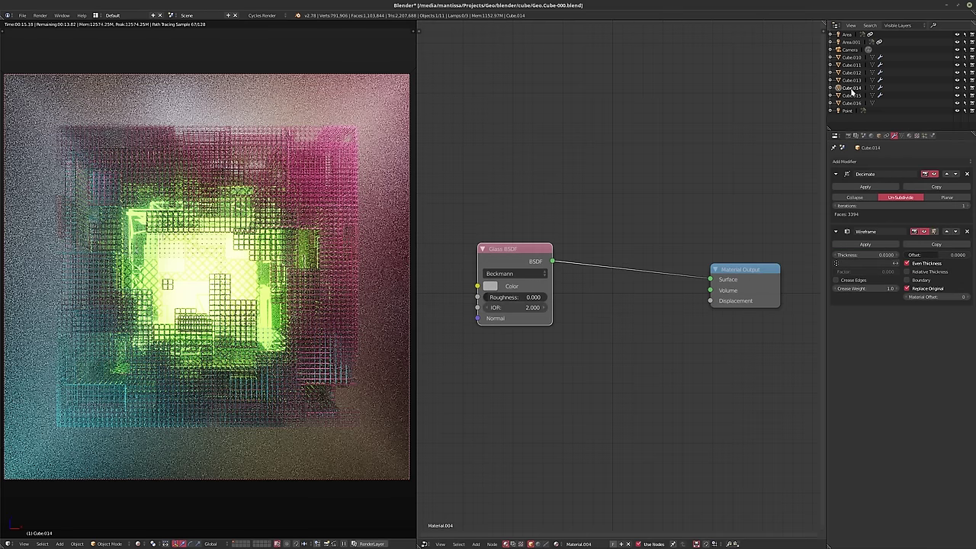
left_click(851, 96)
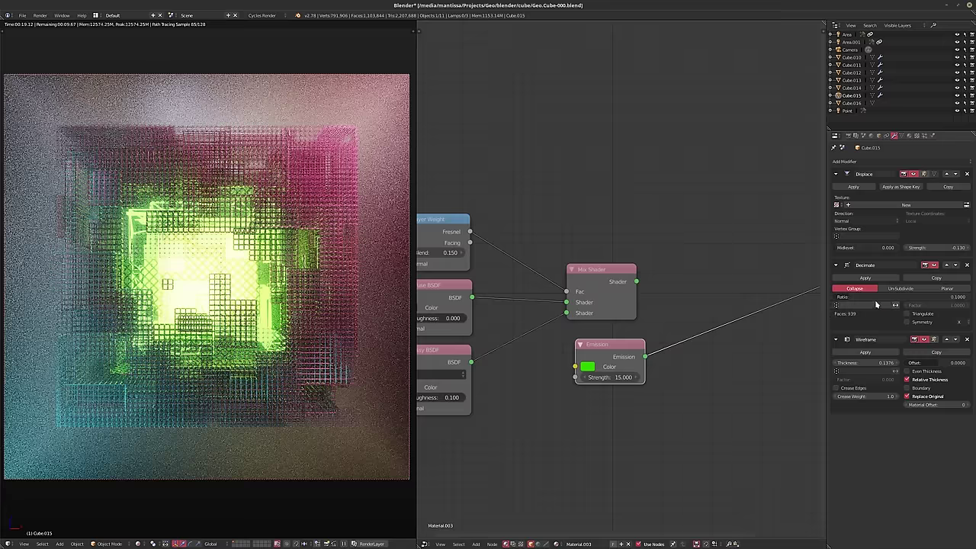
Try a thickness of 0.075 in Cube.015's Wireframe modifier, and settle on 0.1250
left_click(864, 363)
key("BackSpace")
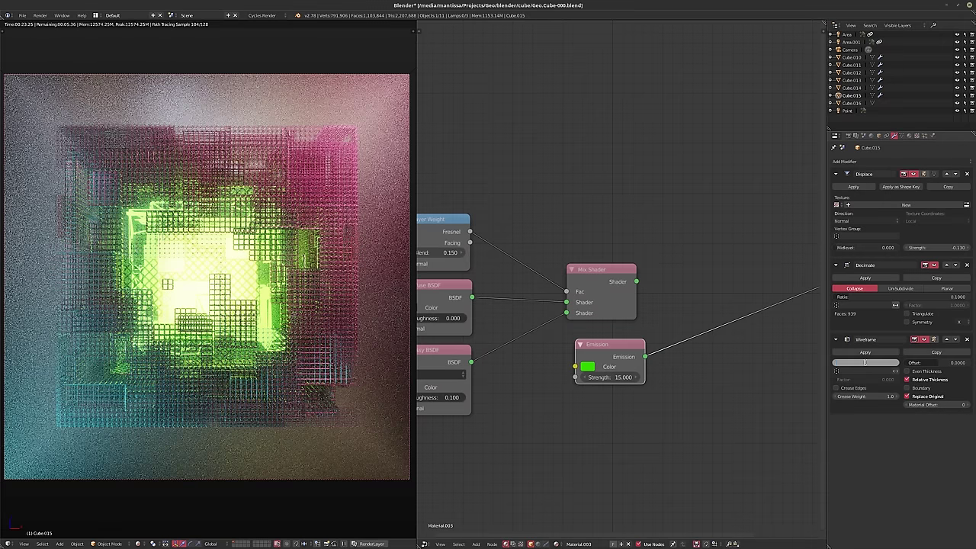
type("0.075")
key("Return")
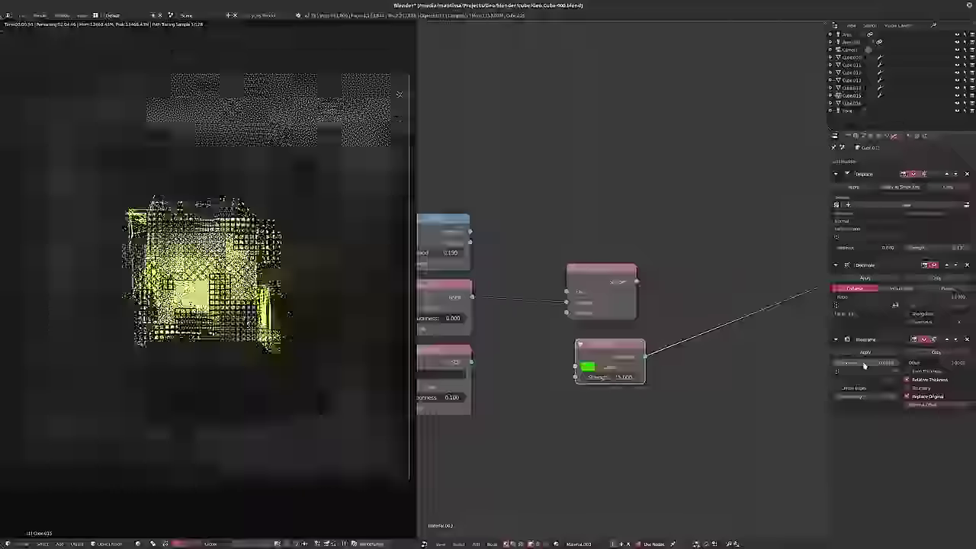
left_click(863, 364)
key("BackSpace")
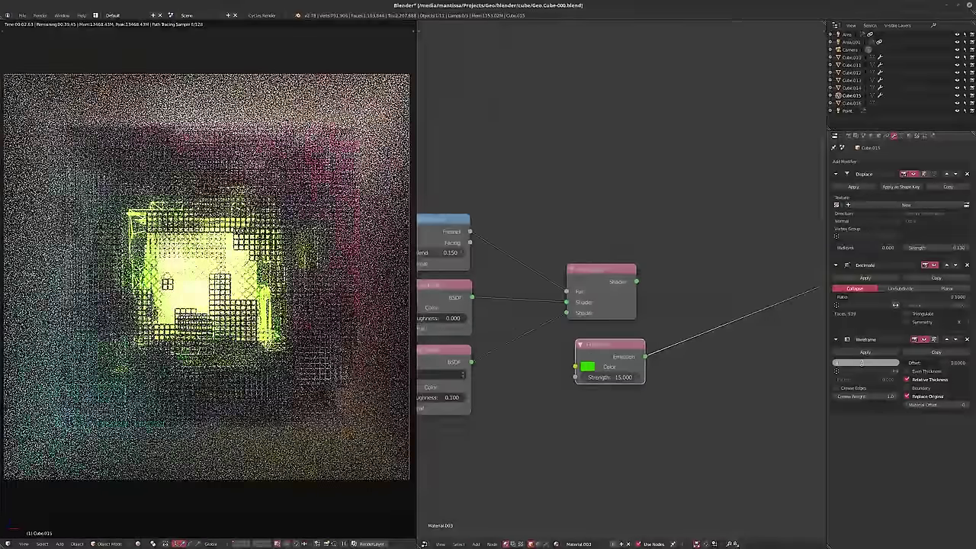
type(".05")
key("Return")
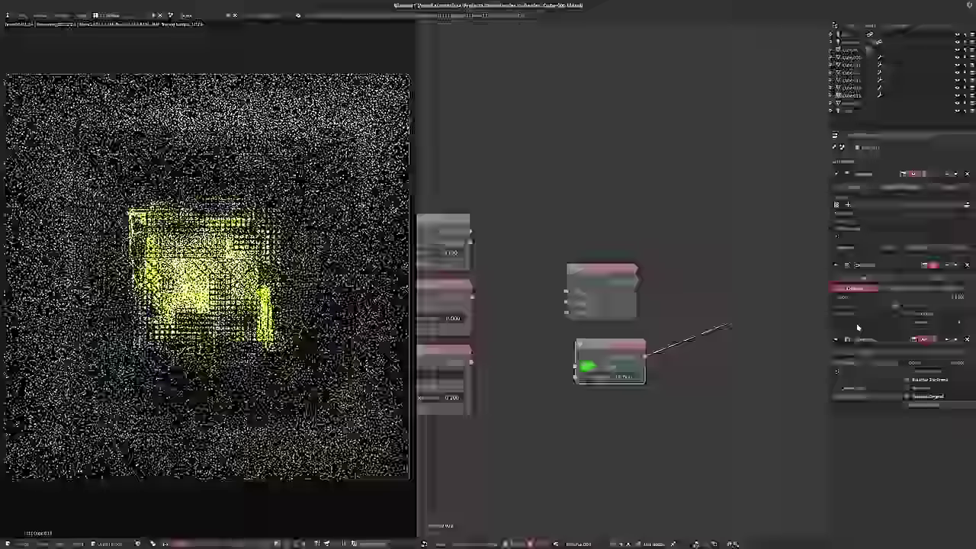
Set the ratio of Cube.015's Decimate modifier to 0.1 and enable Triangulate
left_click(864, 297)
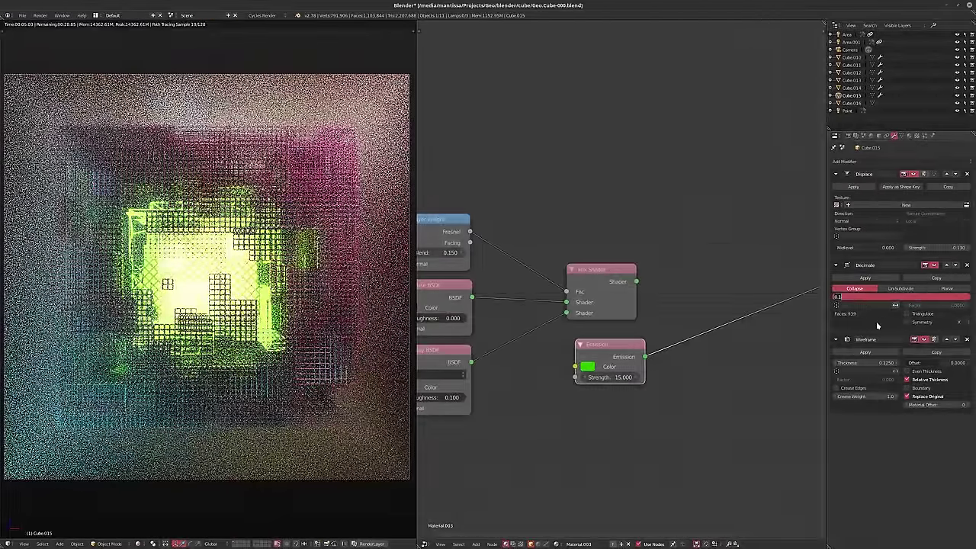
key("Return")
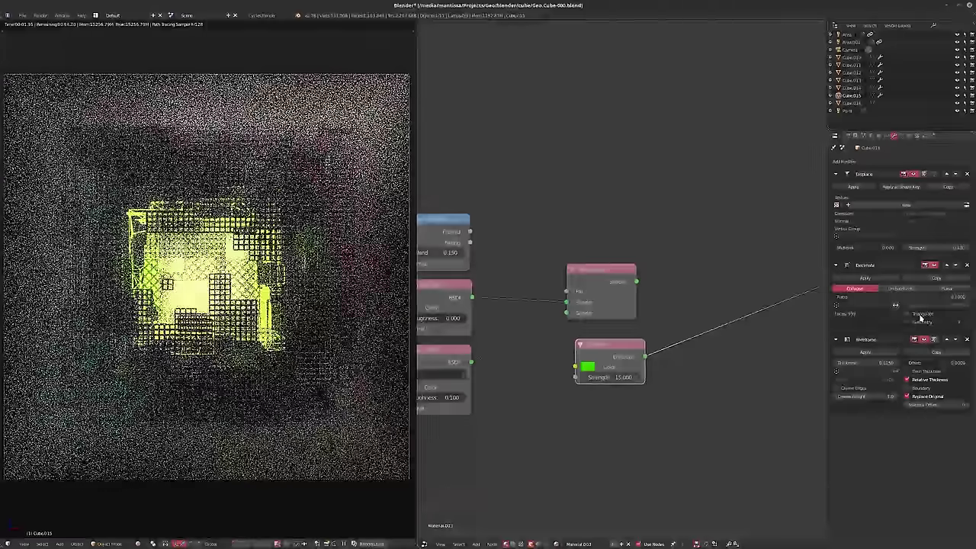
left_click(920, 315)
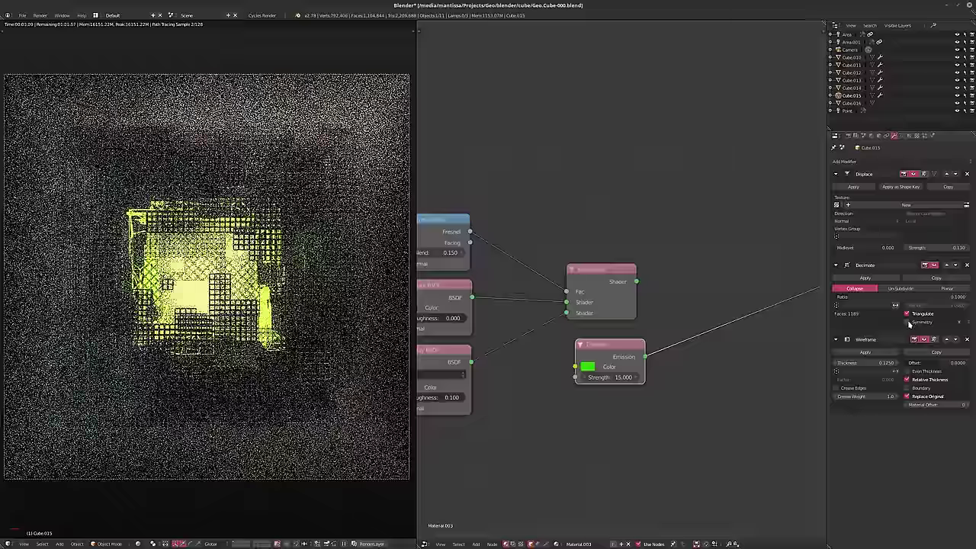
Try Symmetry and a ratio of 0.25 in Cube.015's Decimate modifier, and return to no symmetry with a ratio of 0.1
left_click(907, 322)
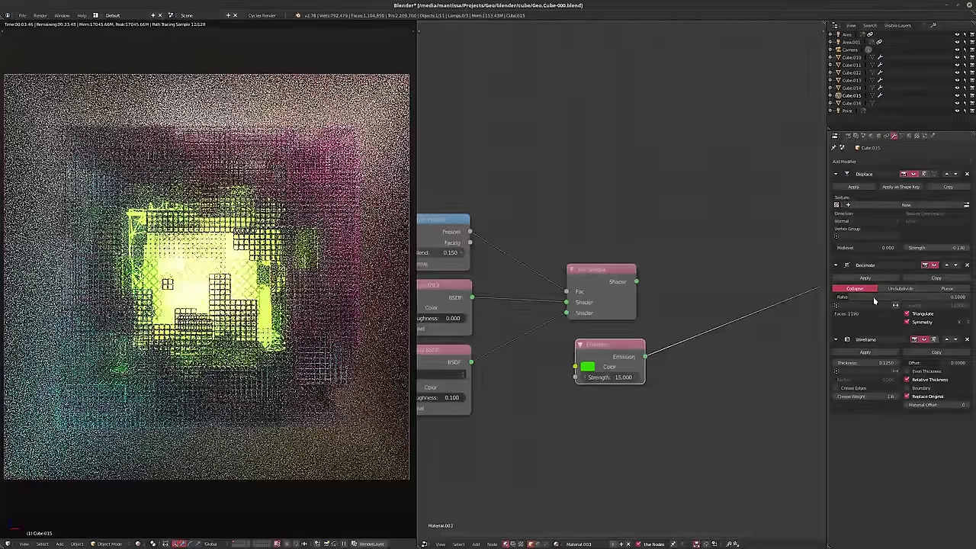
left_click(873, 300)
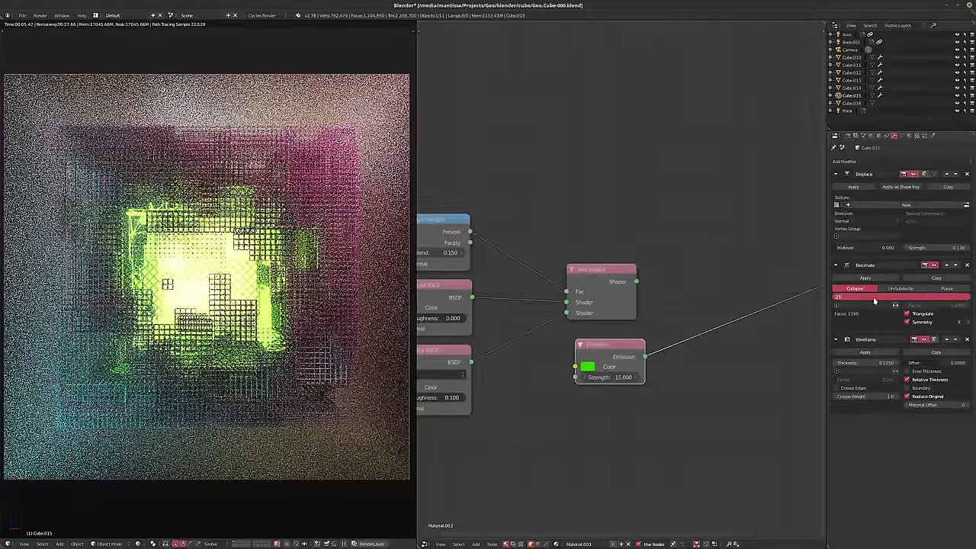
type(".25")
key("Return")
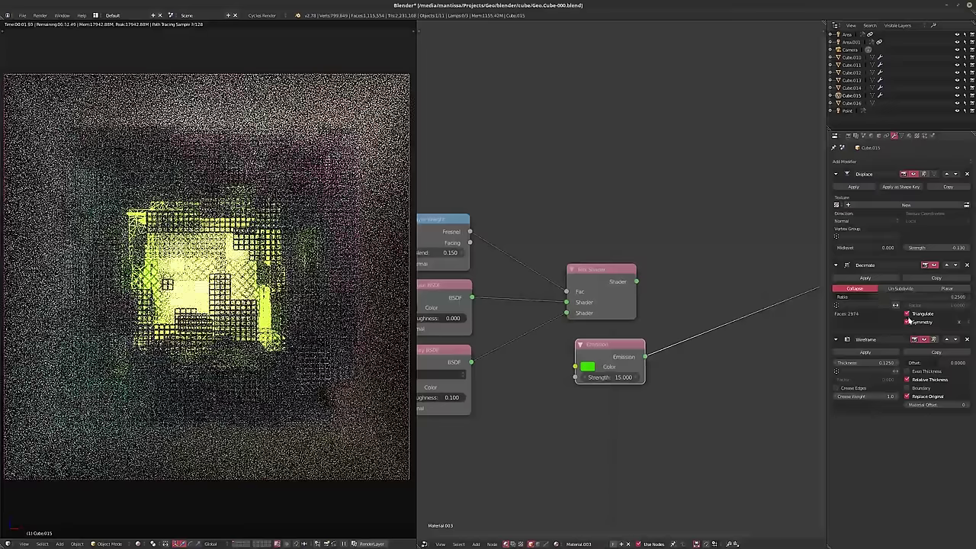
left_click(907, 321)
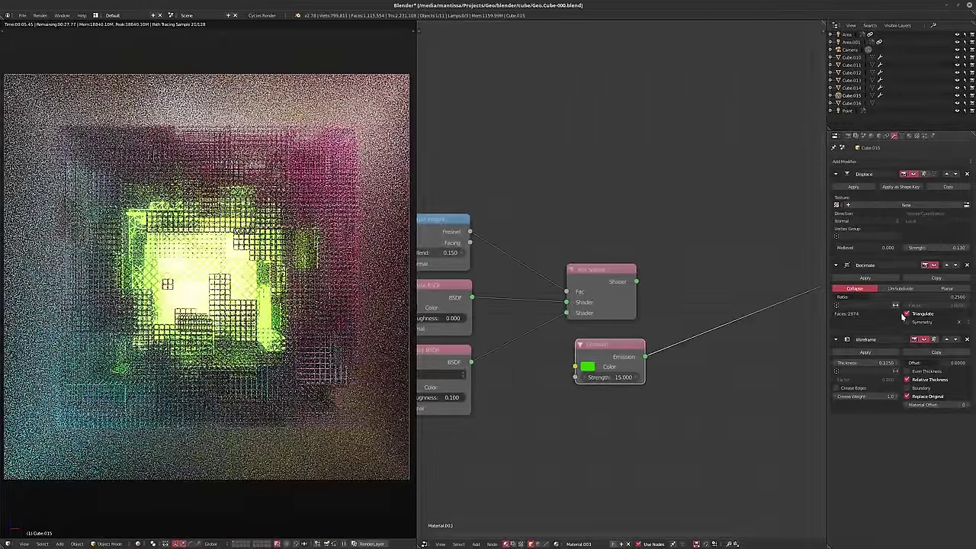
left_click(893, 298)
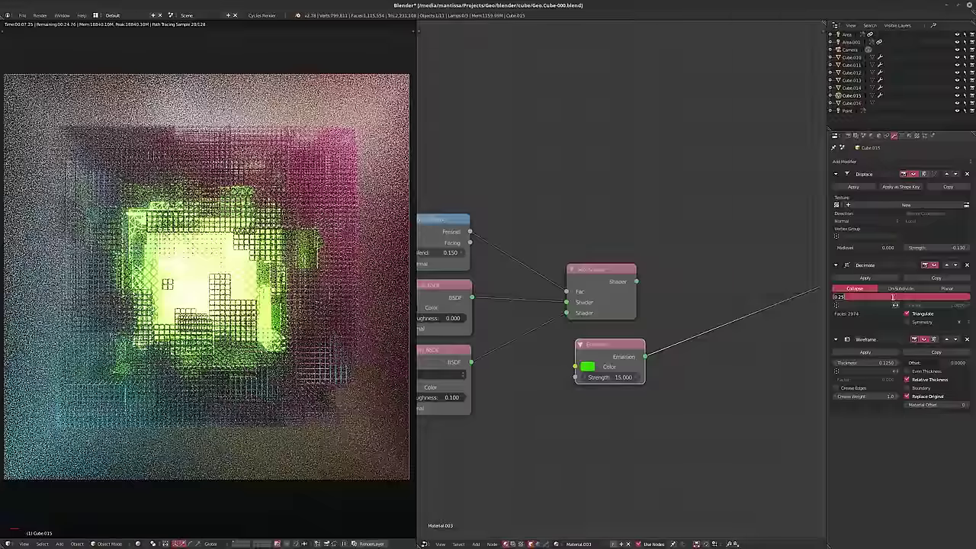
type("0.1")
key("Return")
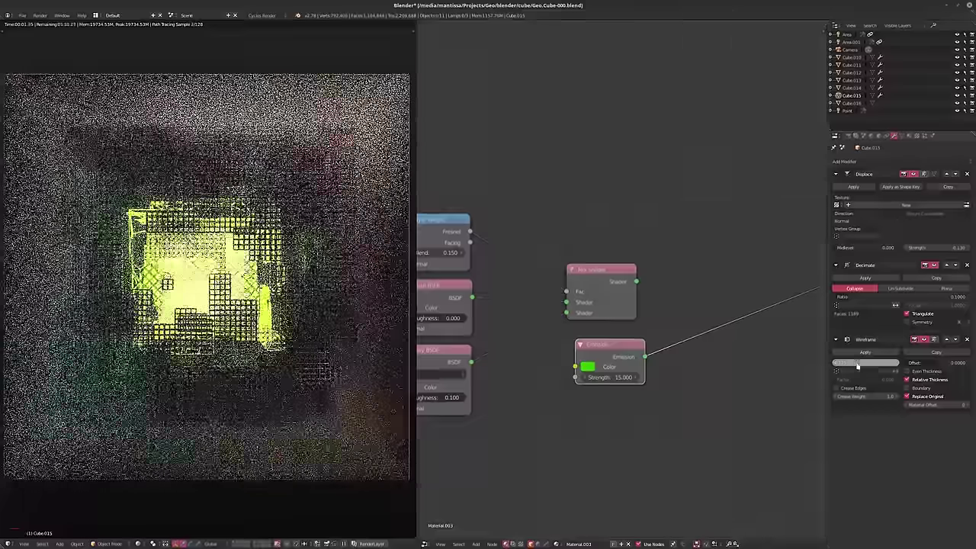
Set Cube.015's Wireframe thickness to 0.2 and leave the rendered viewport preview
left_click(857, 365)
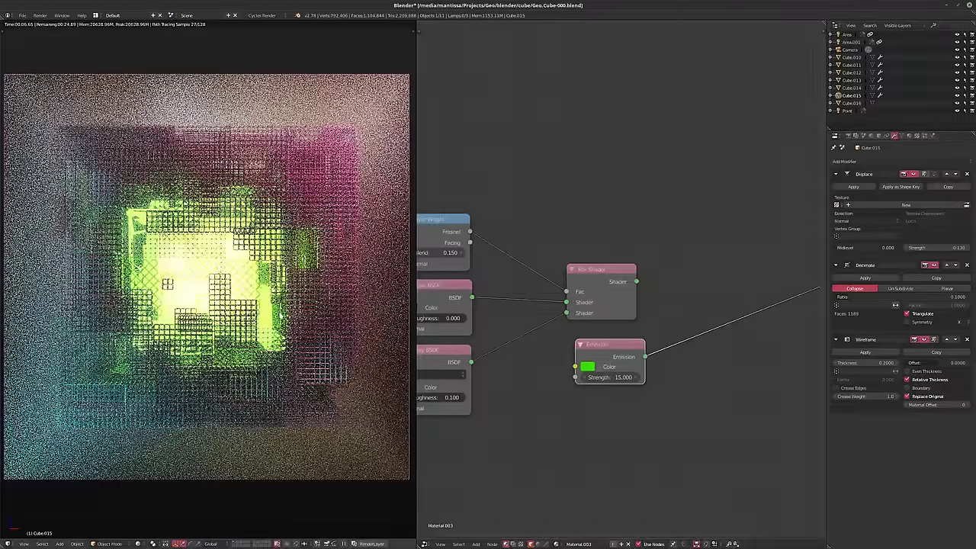
key("shift+z")
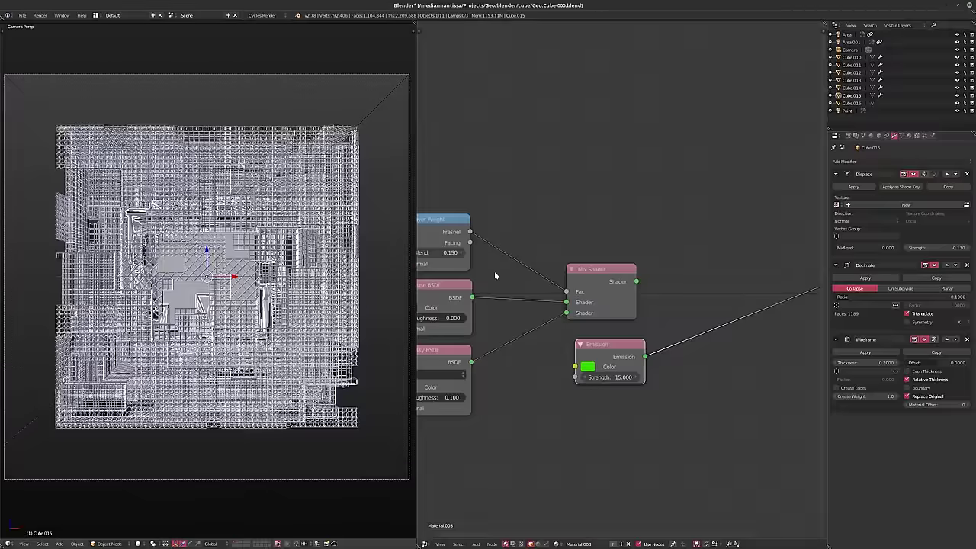
Set the render resolution to 960 by 960 px and the render samples to 2048
left_click(848, 136)
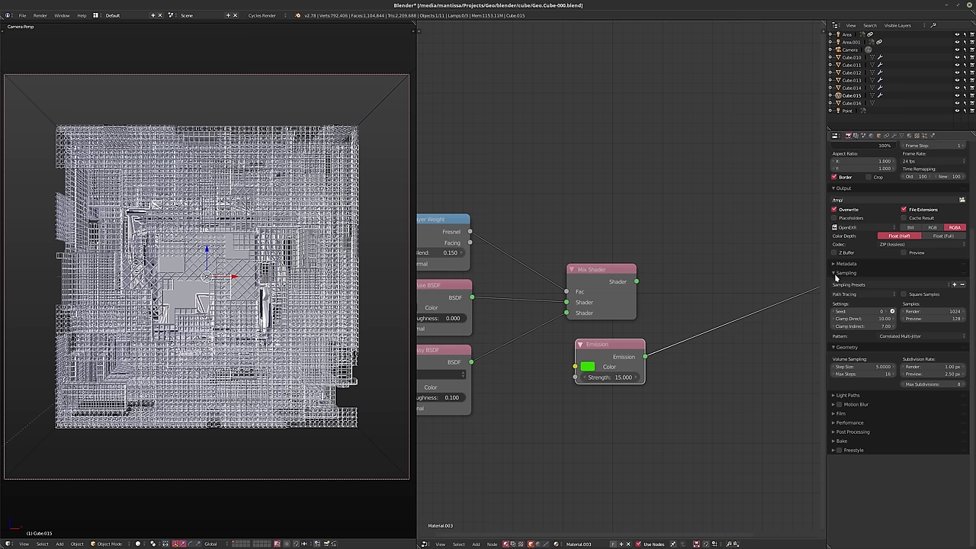
scroll(876, 198, "up", 2)
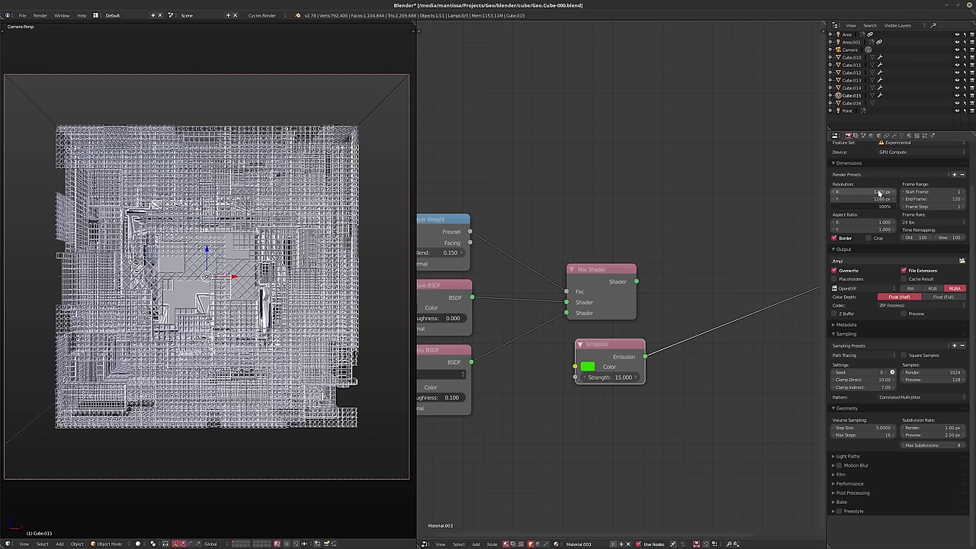
left_click(879, 192)
type("960")
key("Tab")
type("960")
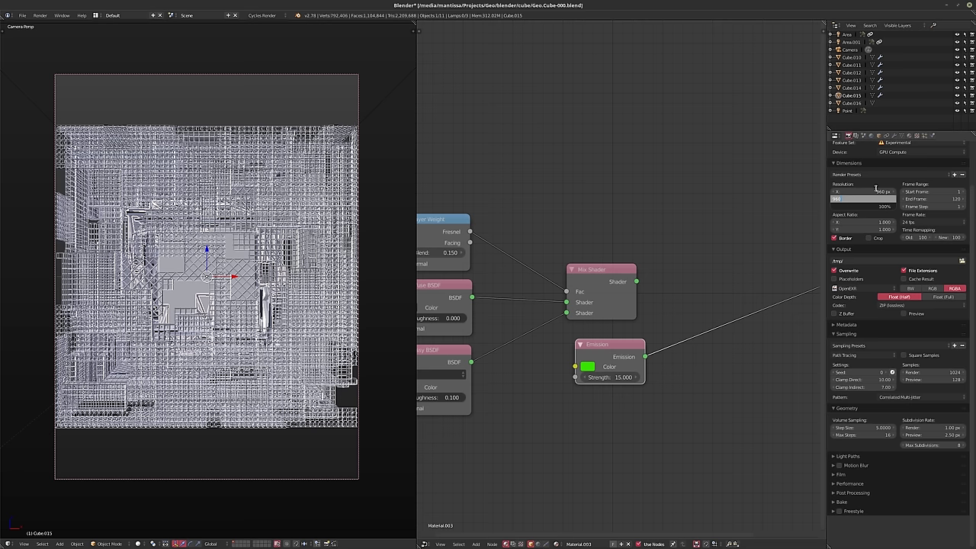
key("Return")
left_click(925, 371)
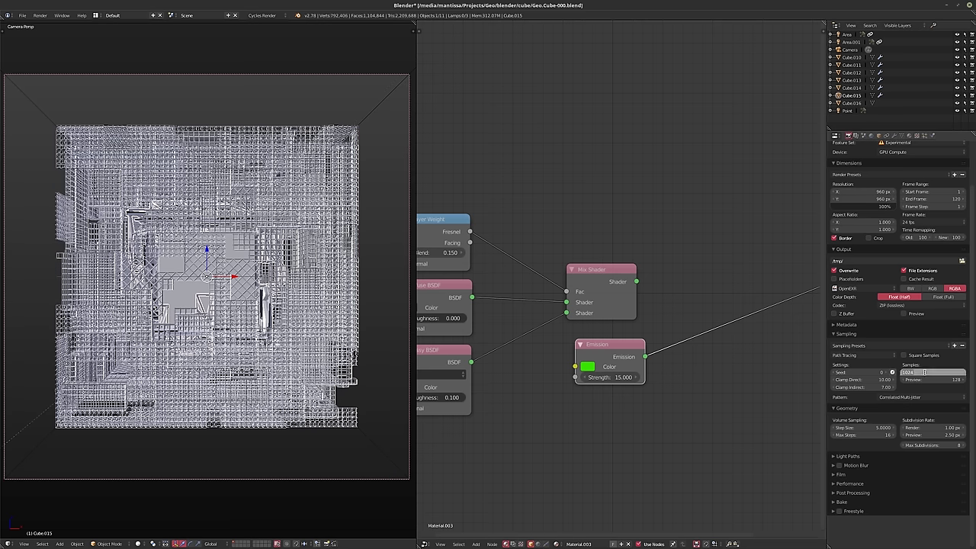
type("2048")
key("Return")
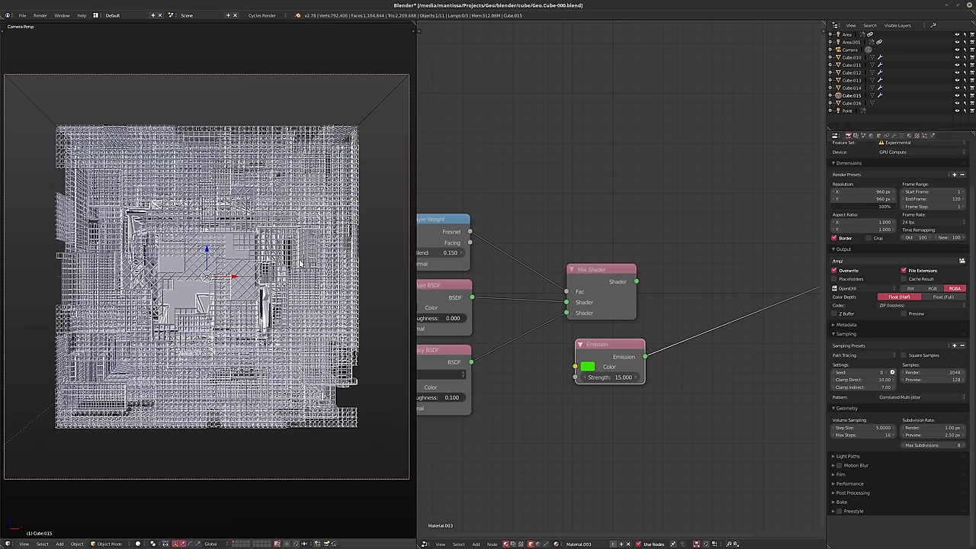
Save the blend file, render the current frame, and return from the full-screen render to the editing layout
key("ctrl+s")
left_click(301, 263)
key("F12")
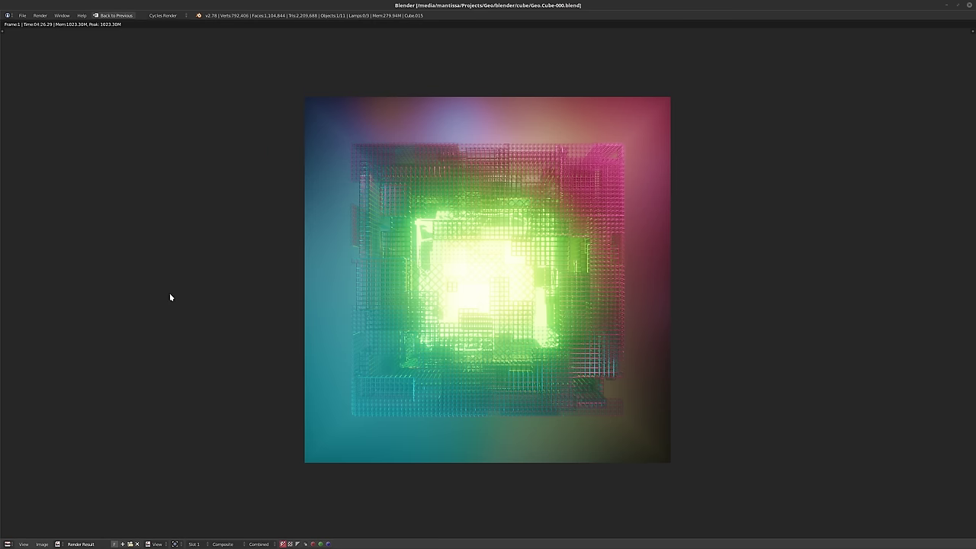
left_click(108, 16)
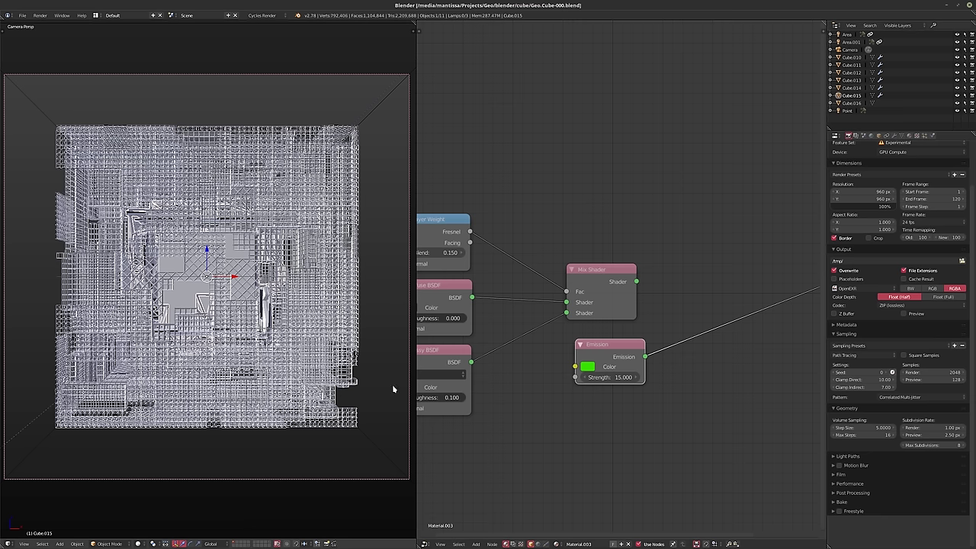
Replace the 3D viewport with a UV/Image Editor showing the render result, and narrow that area to give the node editor more room
left_click(11, 543)
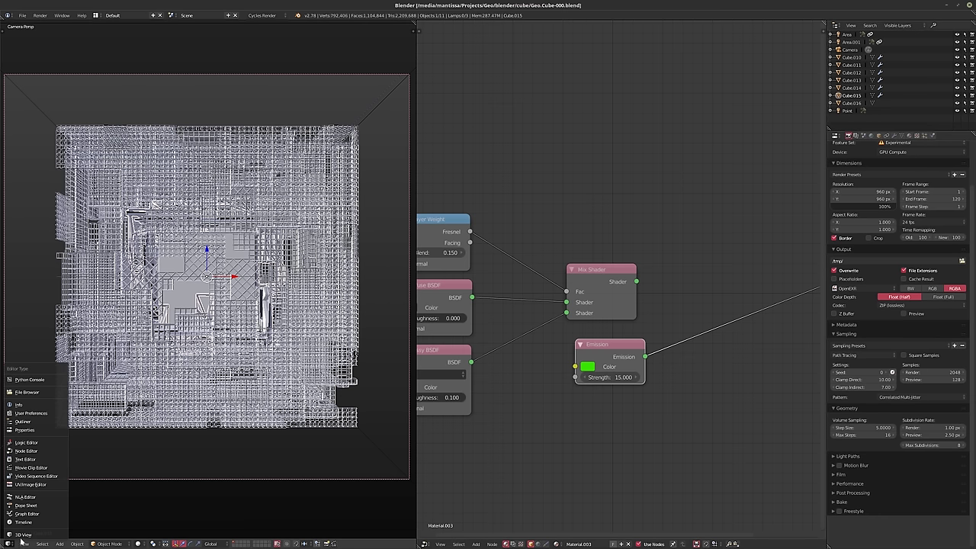
left_click(31, 485)
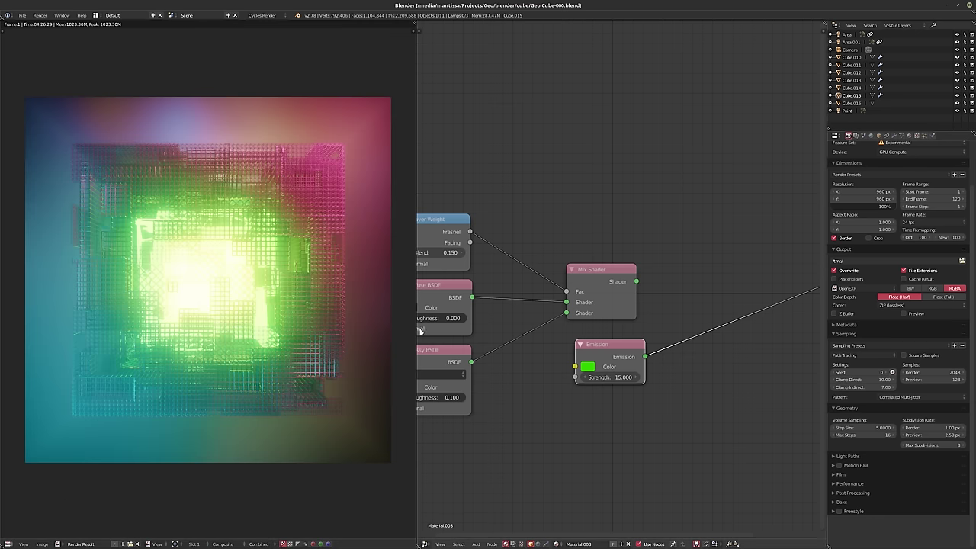
left_click_drag(417, 336, 381, 335)
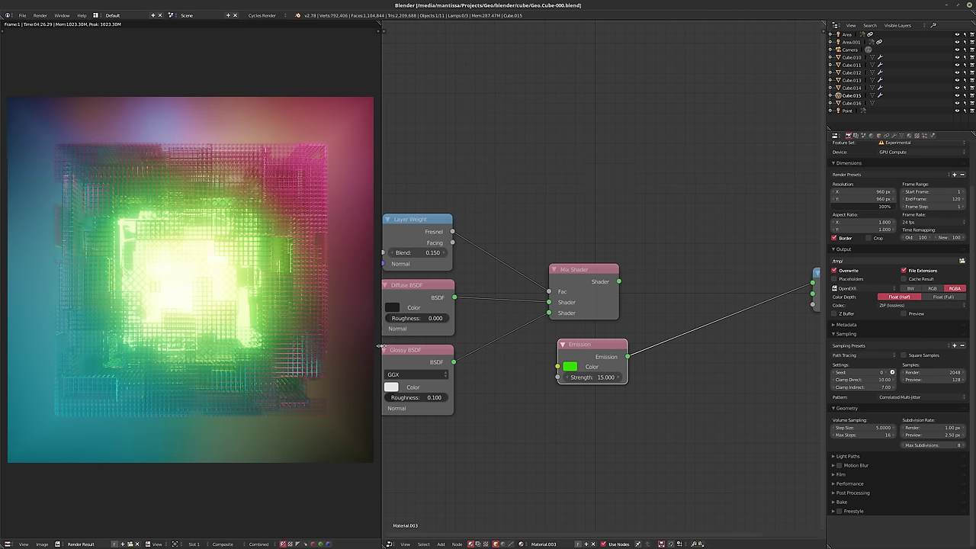
Switch the node editor from the material to the scene's compositing nodes and look through the chain to the Composite output
left_click(437, 544)
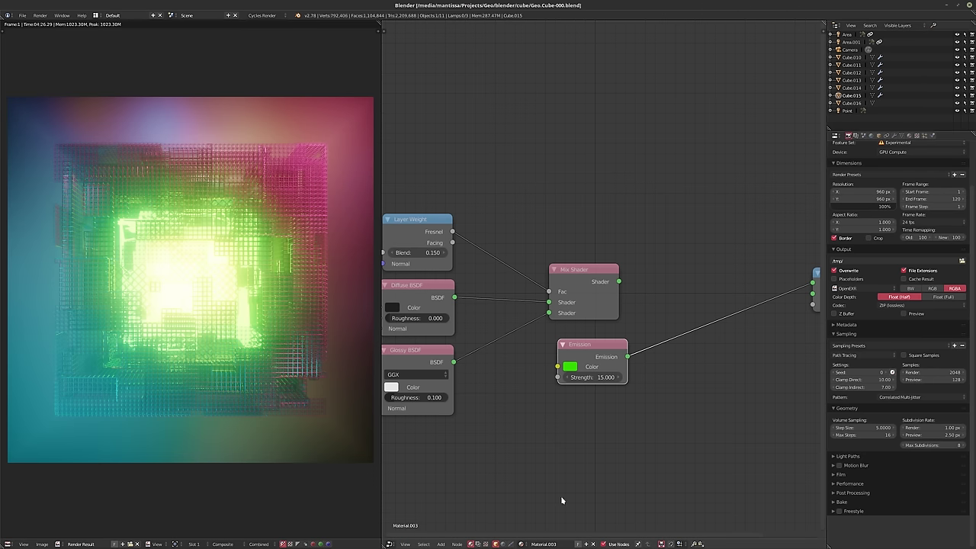
left_click(479, 543)
middle_click_drag(609, 372, 638, 345)
scroll(638, 346, "down", 10)
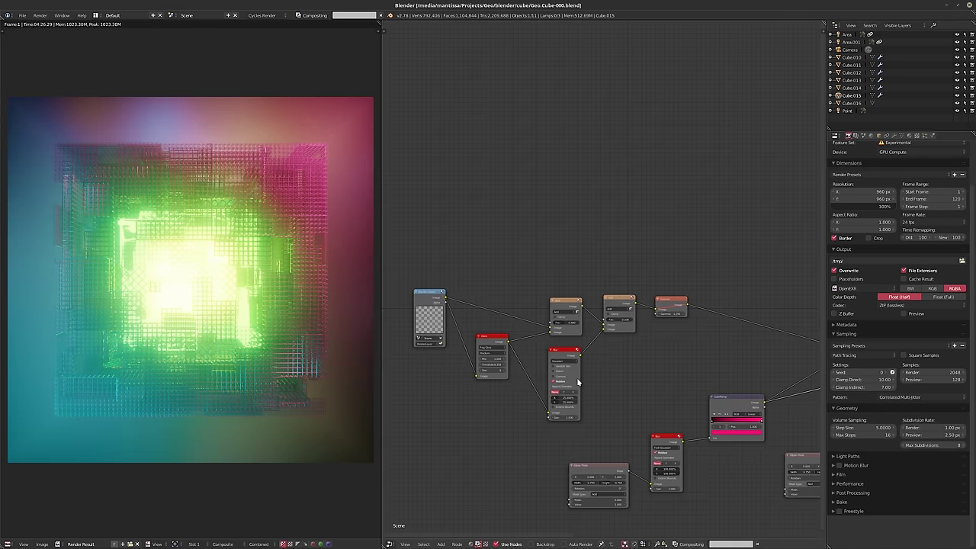
middle_click_drag(578, 380, 604, 321)
middle_click_drag(750, 331, 511, 345)
middle_click_drag(698, 347, 481, 337)
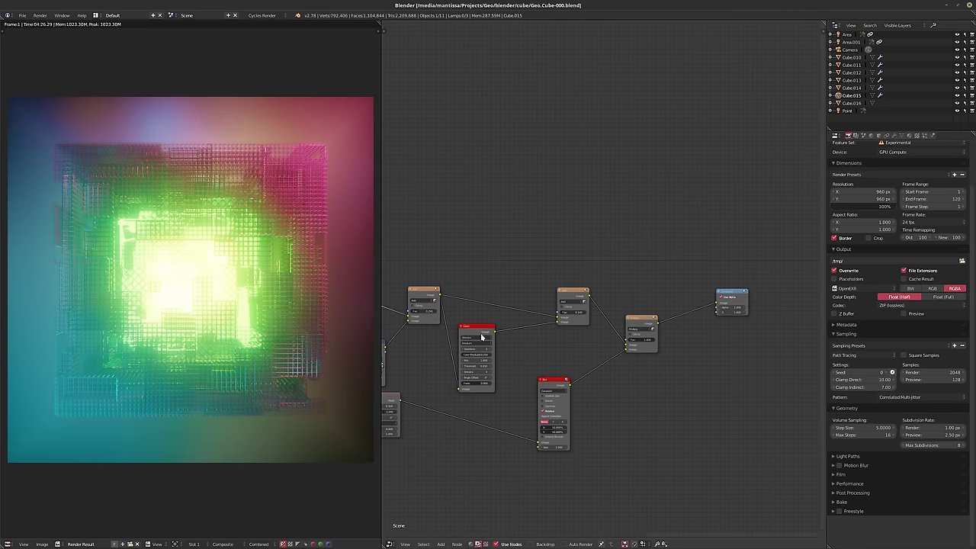
Temporarily mute the Add mix node fed by the cyan ColorRamp to compare the composite with and without it
left_click(570, 301)
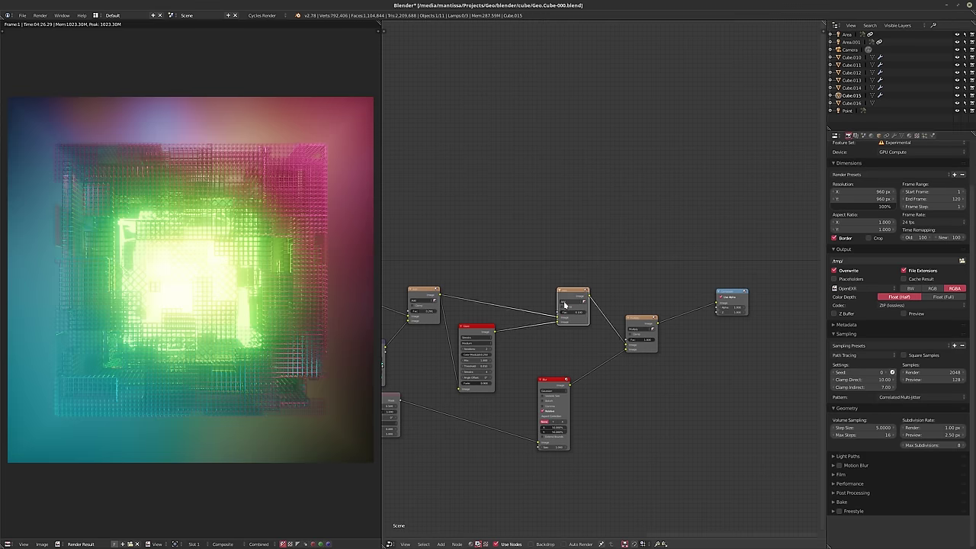
mouse_move(583, 362)
middle_mouse_down()
mouse_move(626, 363)
mouse_move(621, 349)
mouse_move(599, 357)
middle_mouse_up()
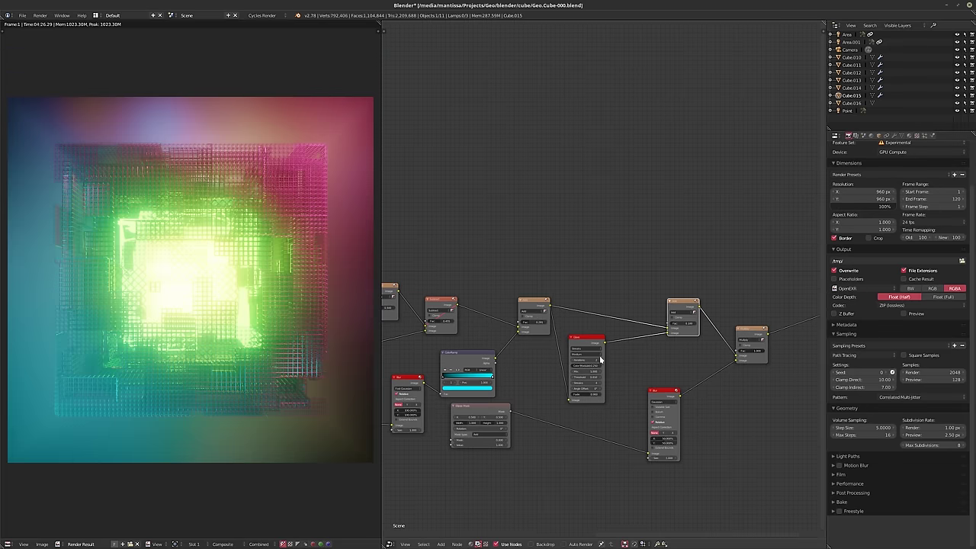
left_click(525, 300)
key("m")
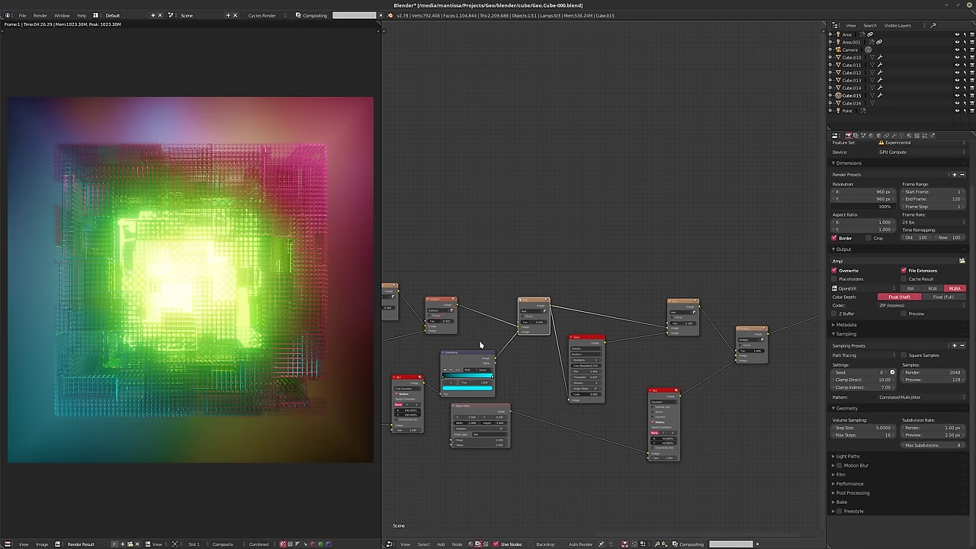
Lower the factor of the Saturation mix node fed by the pink ColorRamp to about 0.39
middle_click_drag(480, 332, 636, 334)
scroll(573, 324, "up", 1)
left_click(555, 296)
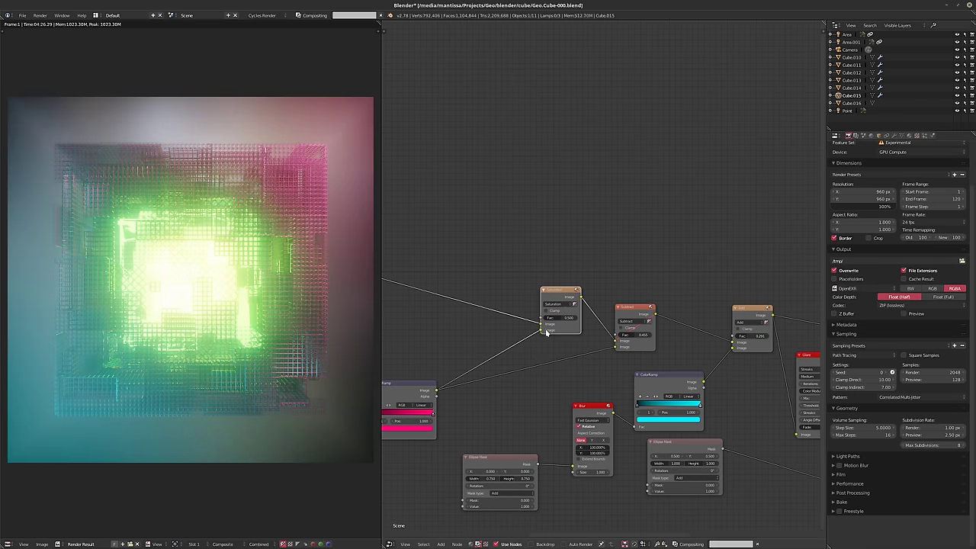
middle_click_drag(541, 333, 554, 332)
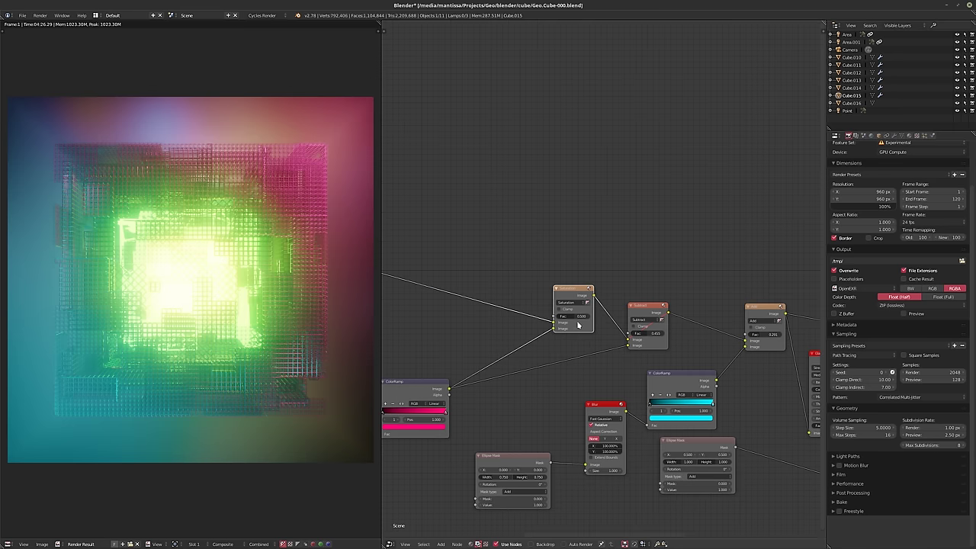
left_click_drag(577, 317, 571, 317)
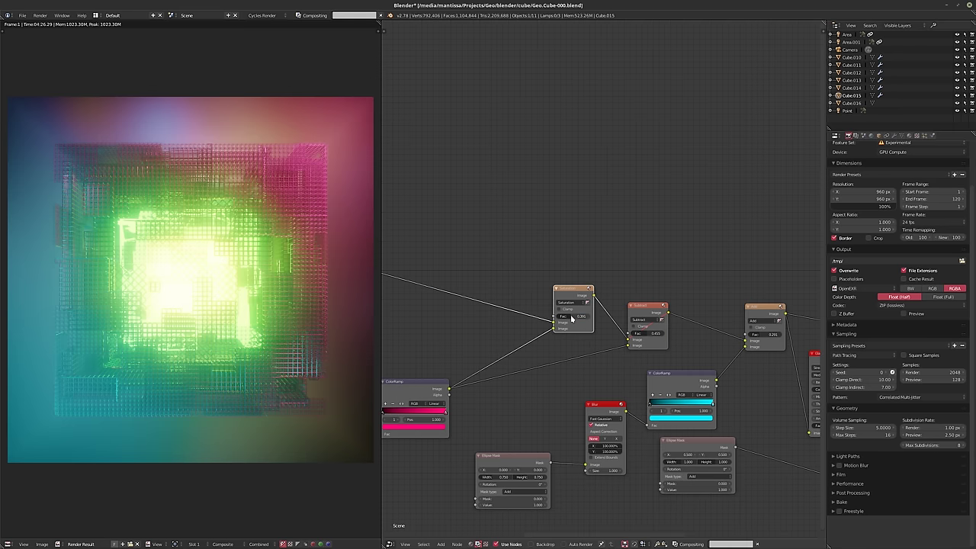
Try muting the Add mix node fed by the Gaussian Blur, restore it, and mute the Add node fed by the Fog Glow Glare
middle_click_drag(483, 333, 594, 324)
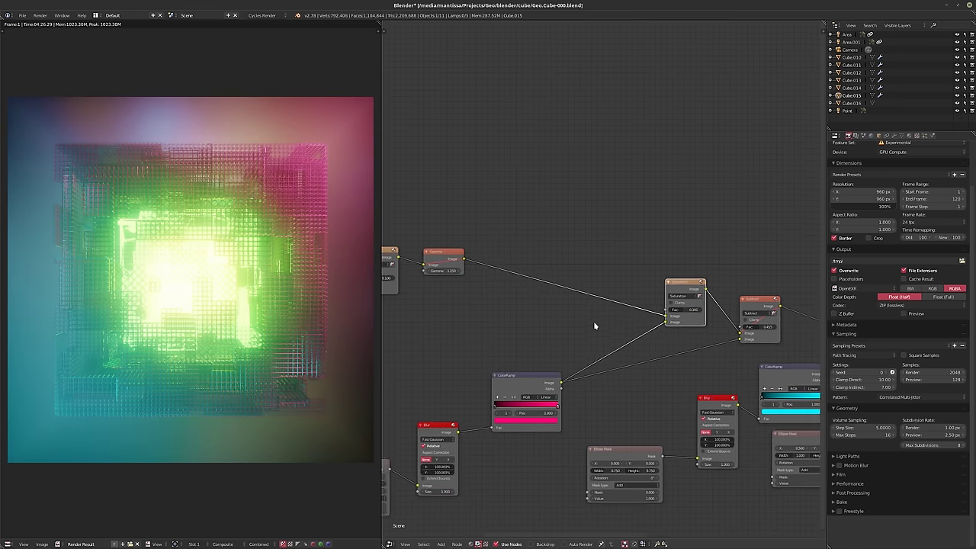
middle_click_drag(508, 323, 616, 331)
left_click(489, 265)
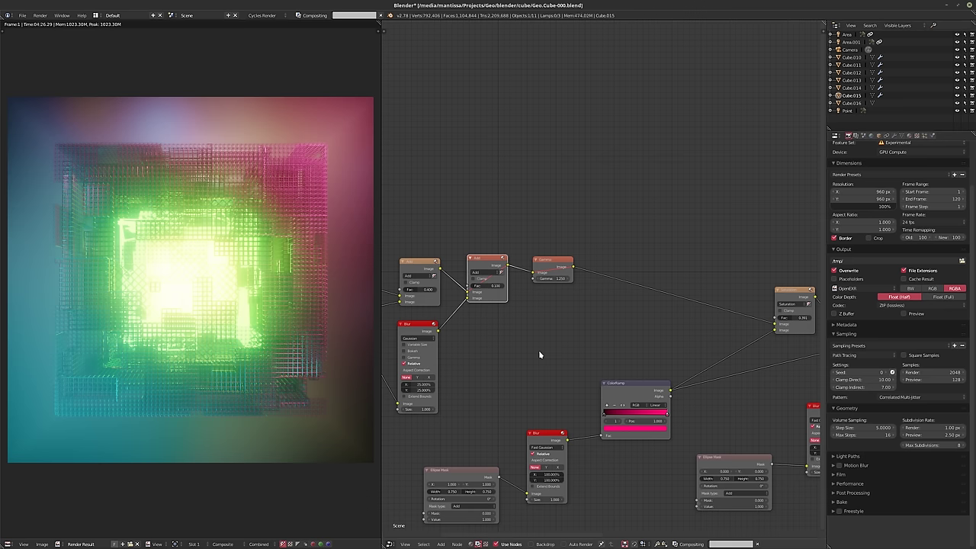
scroll(525, 350, "left", 3, "ctrl")
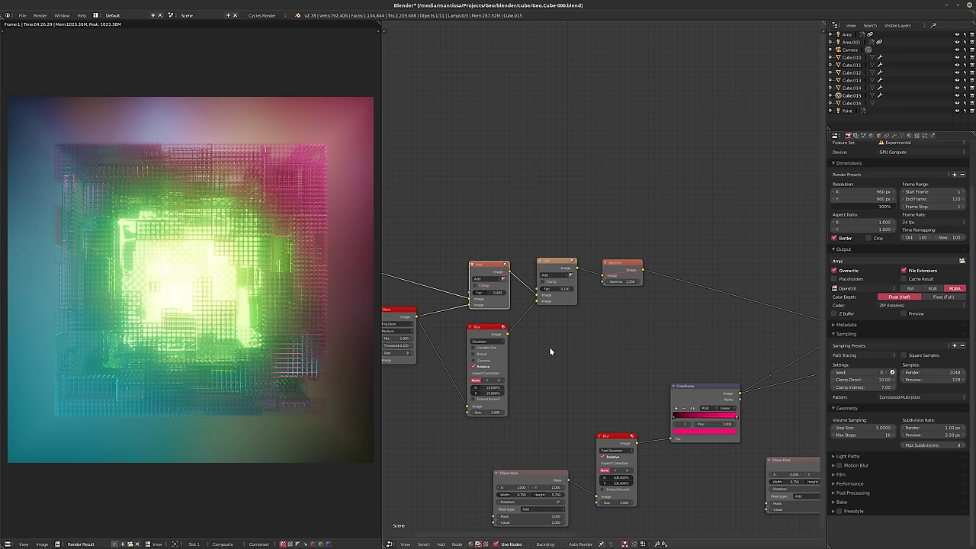
scroll(522, 333, "left", 5, "ctrl")
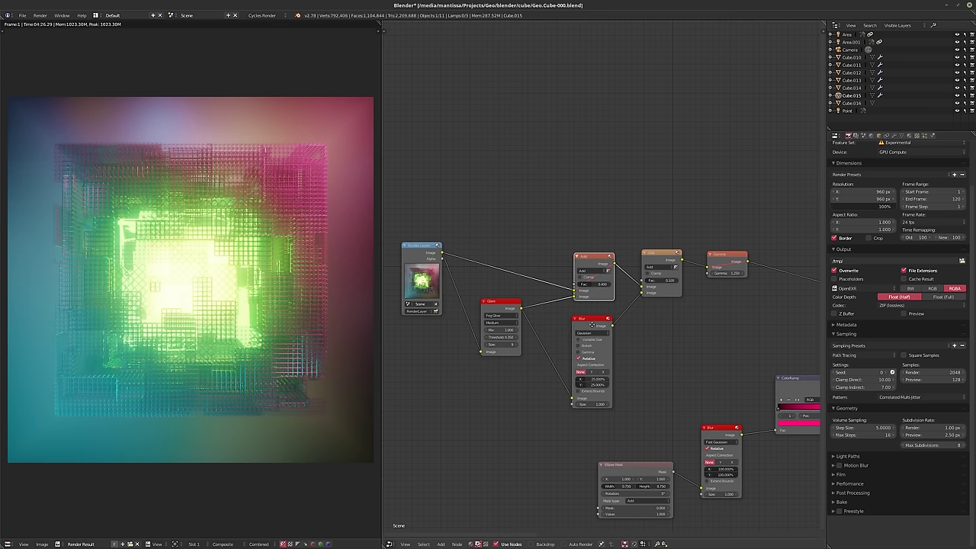
middle_click_drag(601, 329, 488, 321)
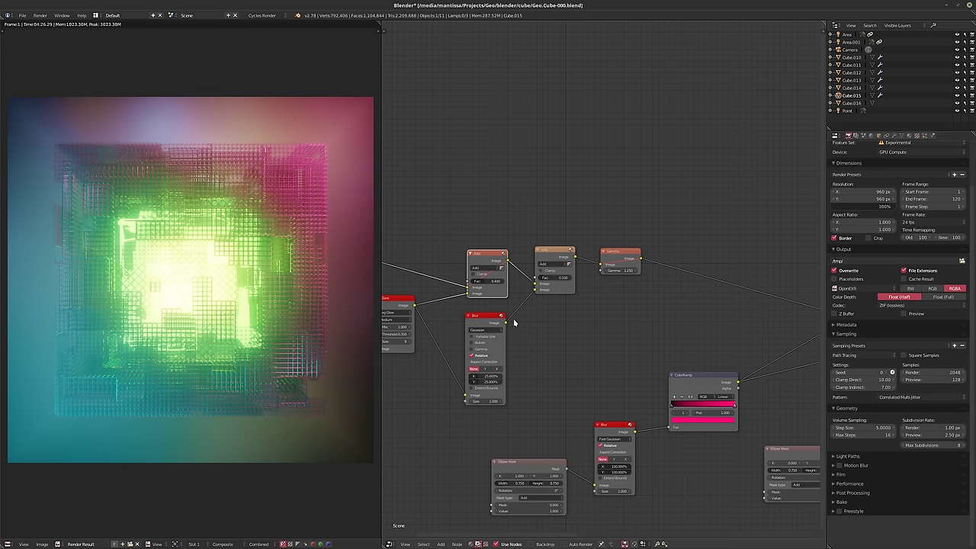
Unmute the two glow Add nodes and lower their factors to 0.018 for the Blur-fed one and 0.127 for the Glare-fed one
middle_click_drag(491, 316, 656, 330)
middle_click_drag(724, 320, 540, 314)
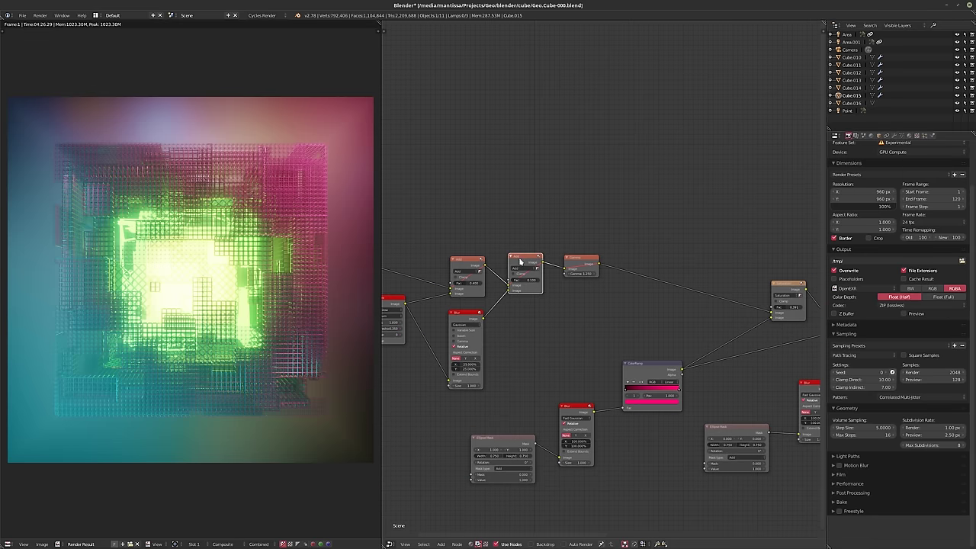
scroll(531, 317, "up", 2)
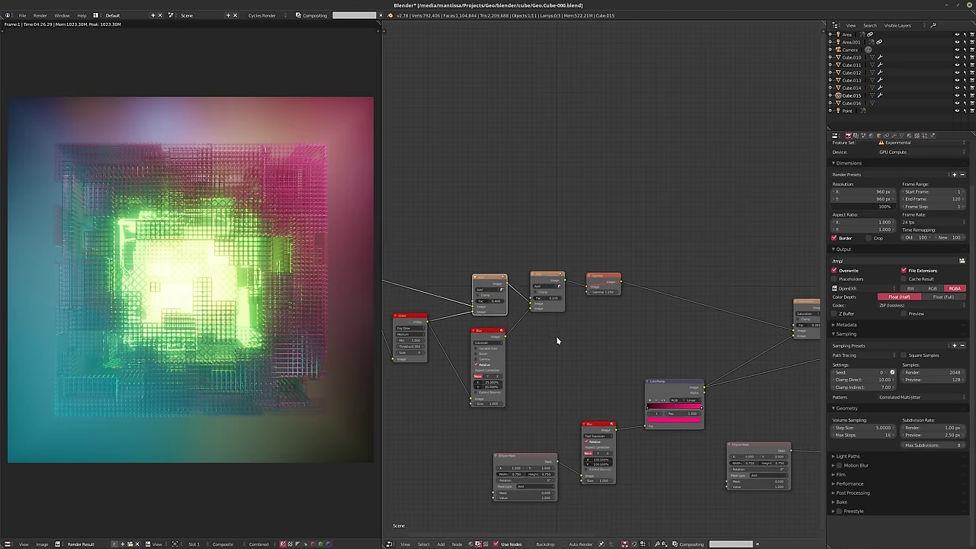
scroll(484, 302, "up", 2)
left_click_drag(624, 299, 580, 298)
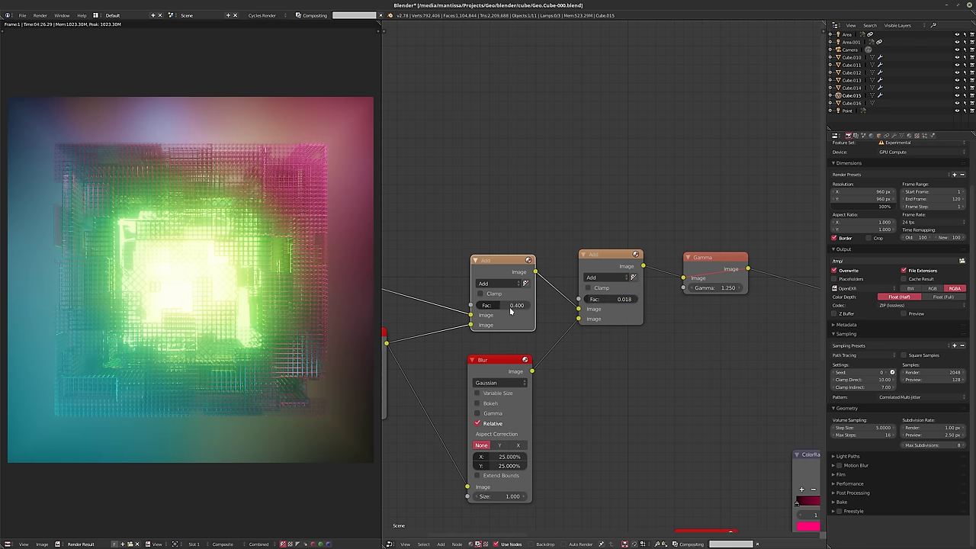
mouse_move(499, 306)
left_mouse_down()
mouse_move(479, 306)
mouse_move(496, 307)
left_mouse_up()
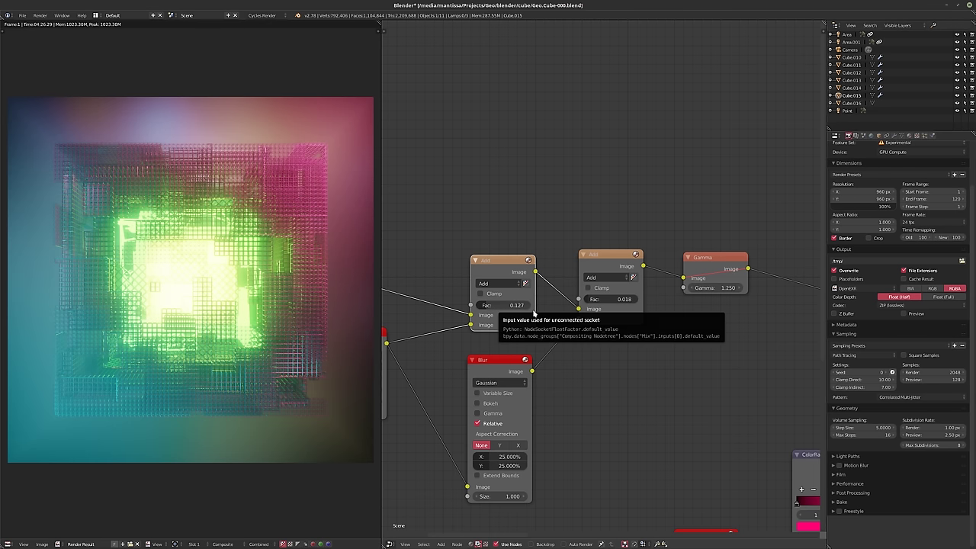
Temporarily unmute the Gamma node to compare the composite with and without it
middle_click_drag(716, 312, 585, 306)
scroll(584, 306, "down", 6)
left_click(547, 268)
key("m")
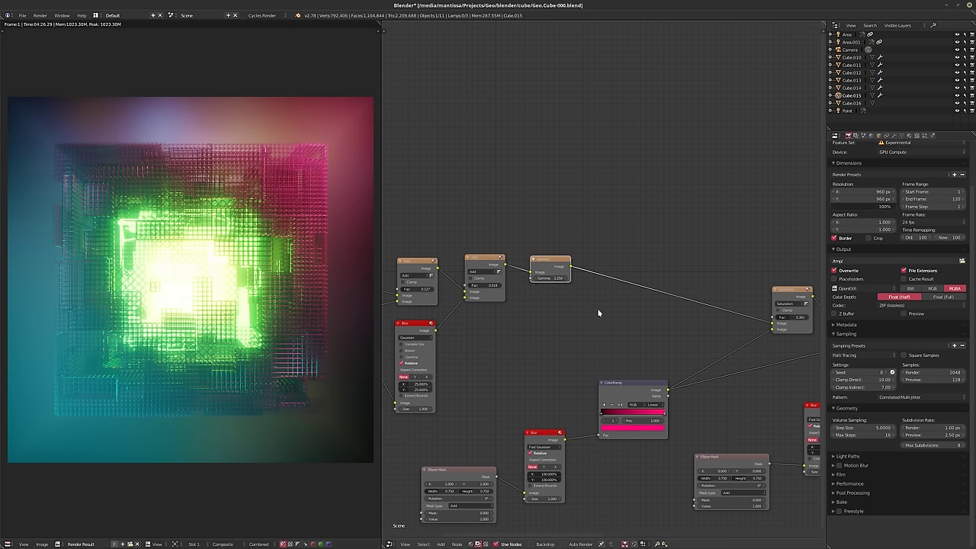
key("m")
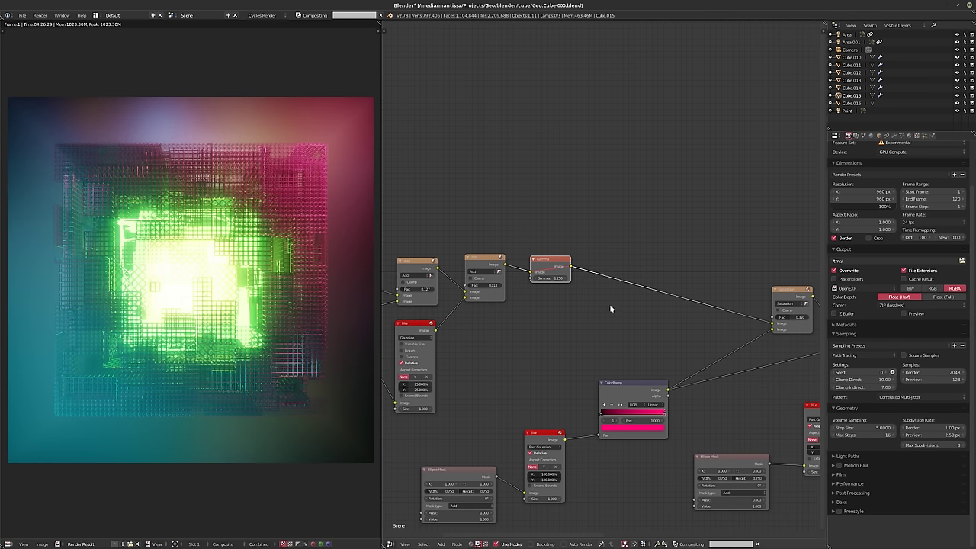
middle_click_drag(599, 306, 555, 303)
scroll(555, 304, "down", 2)
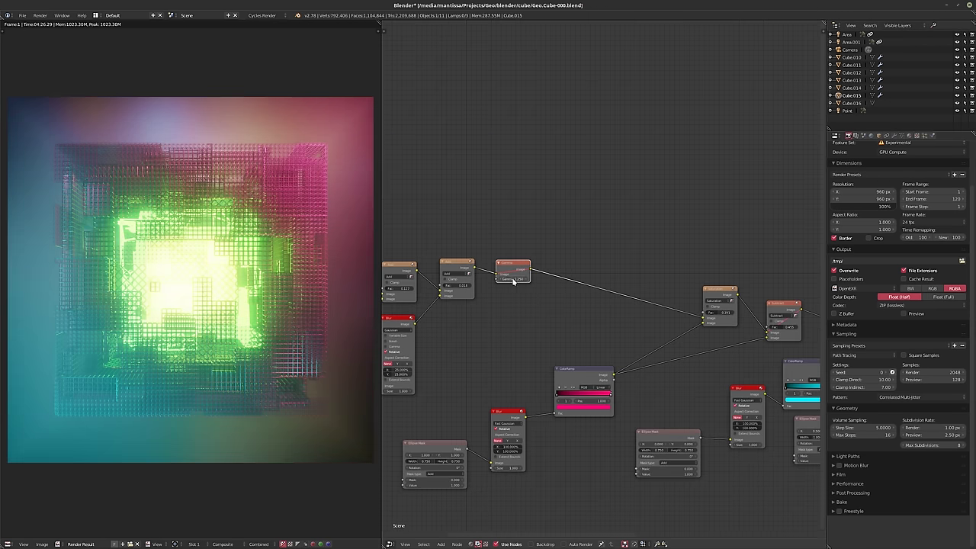
Enable the Subtract mix node fed by the pink ColorRamp and lower its factor to about 0.082
middle_click_drag(640, 310, 468, 289)
scroll(588, 290, "down", 2)
scroll(606, 287, "up", 3)
left_click(607, 287)
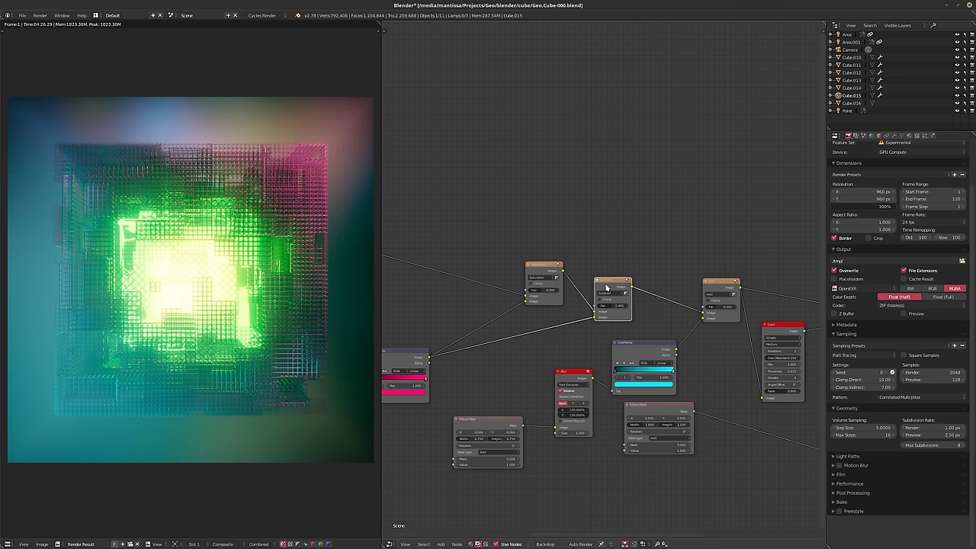
scroll(608, 304, "up", 3)
left_click_drag(609, 306, 585, 308)
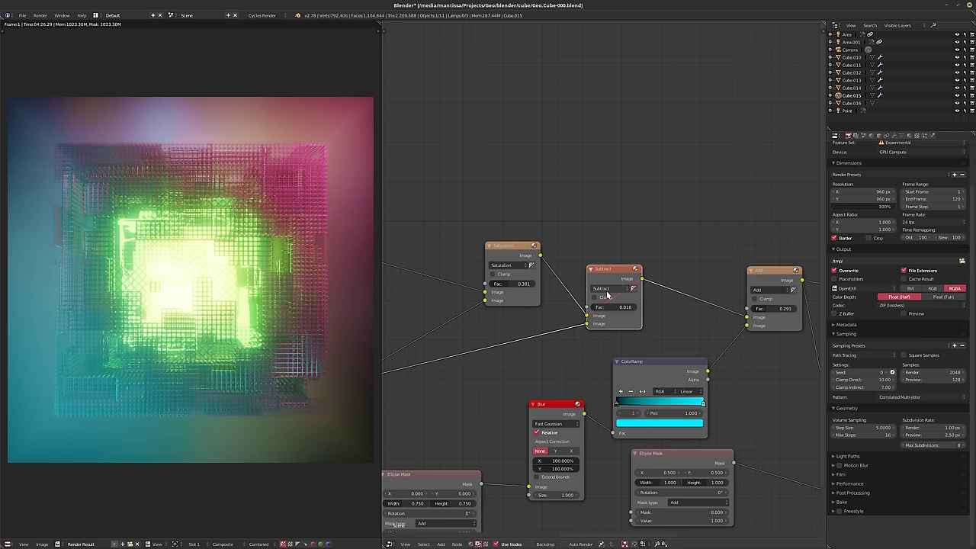
left_click_drag(599, 307, 629, 306)
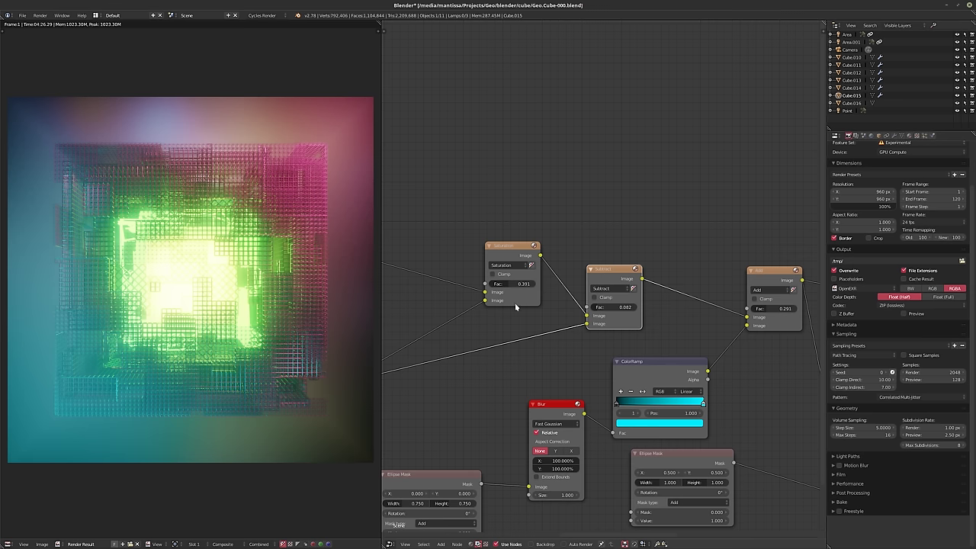
Detach the Subtract node and reinsert it between the Gamma and Saturation nodes
middle_click_drag(549, 302, 628, 295)
scroll(614, 291, "down", 2)
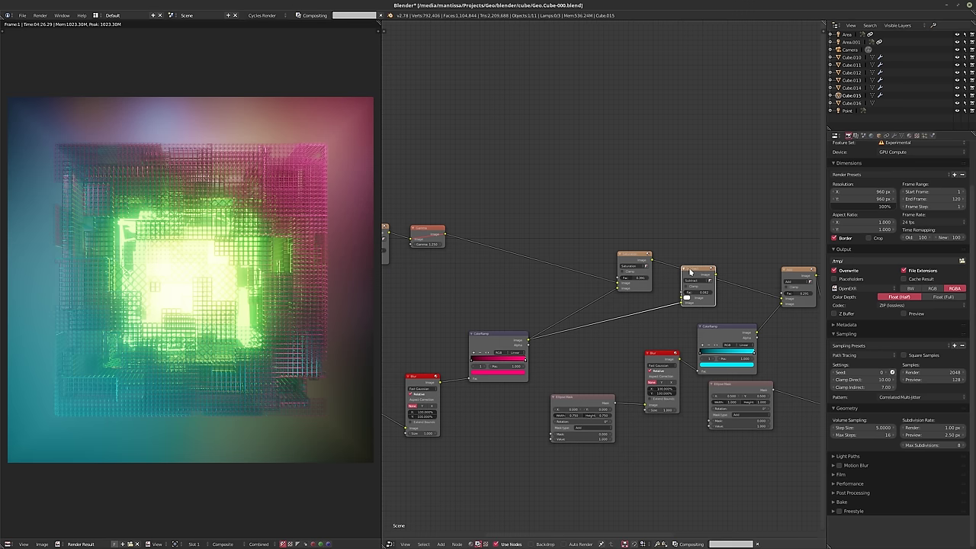
left_click_drag(688, 274, 617, 305)
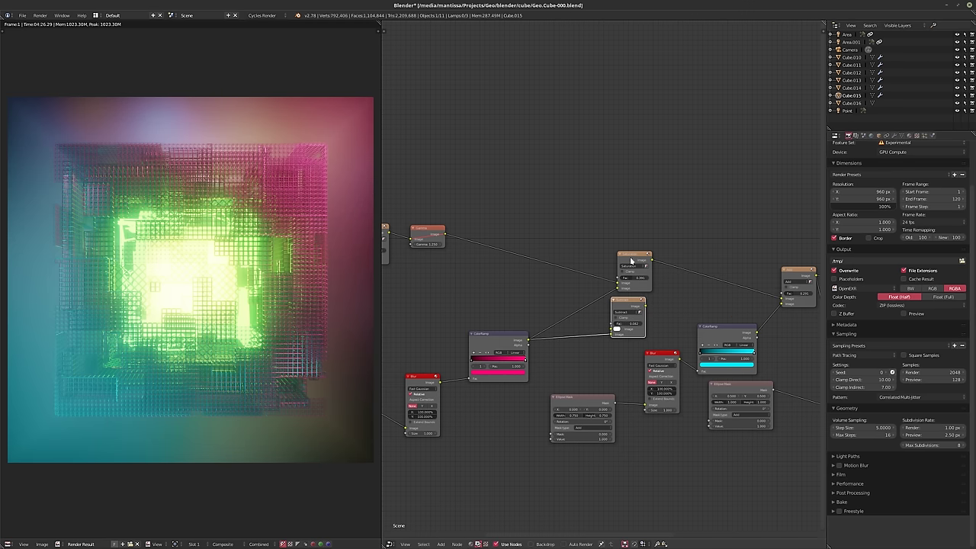
left_click_drag(629, 260, 667, 283)
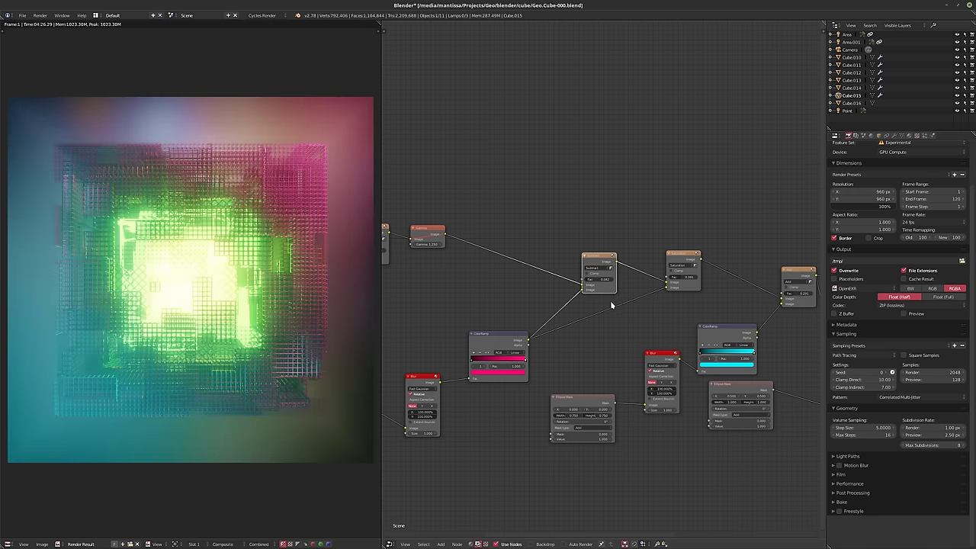
Insert a new Mix node on the link between the Saturation node and the following Add node
scroll(625, 294, "up", 2)
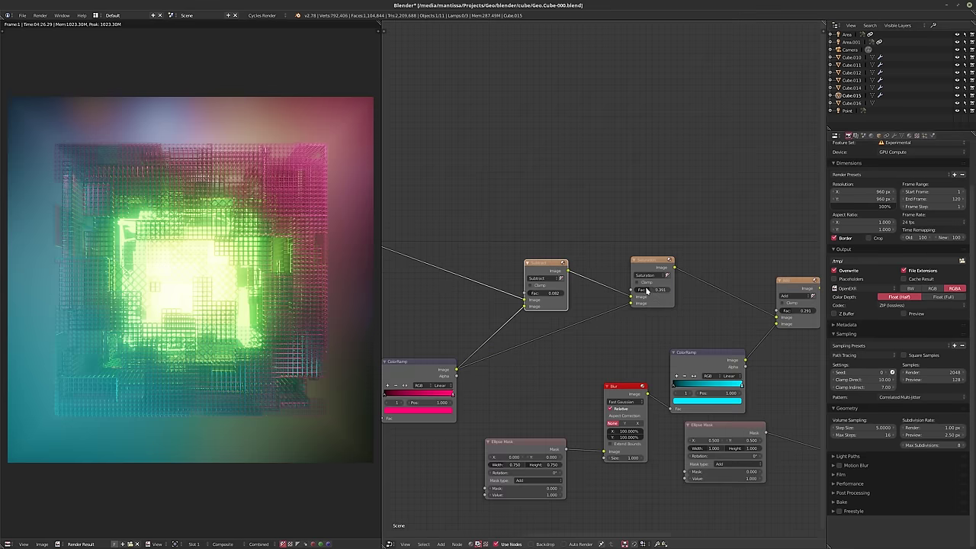
middle_click_drag(690, 311, 669, 326)
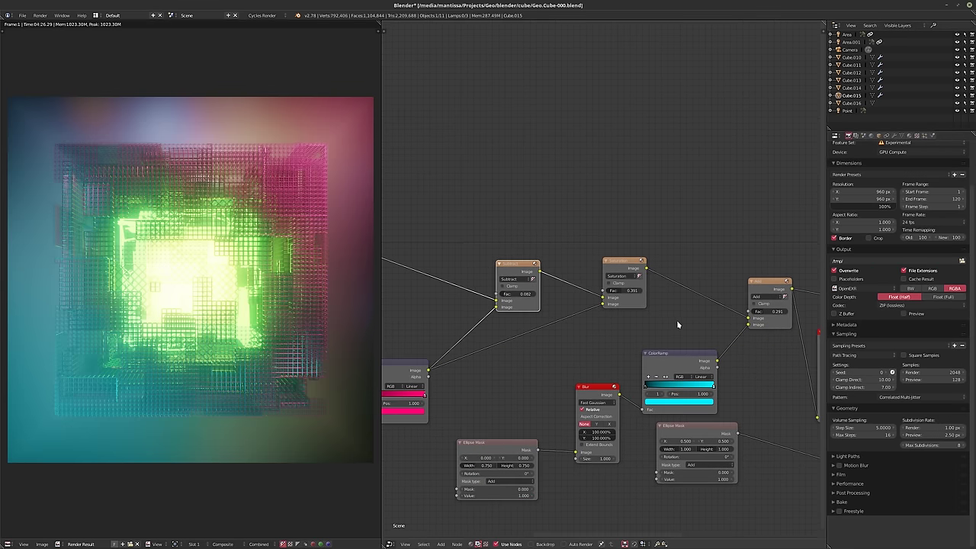
key("shift+a")
mouse_move(666, 323)
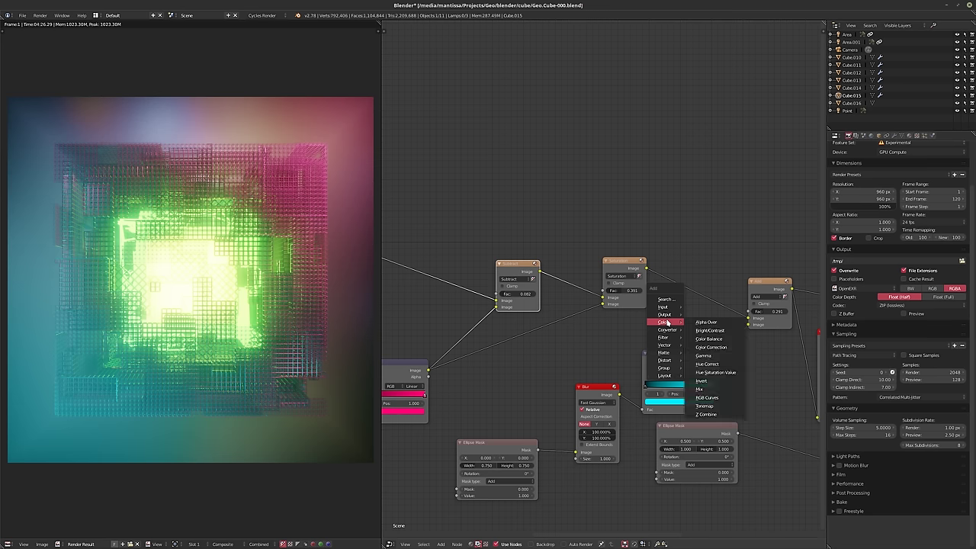
left_click(699, 388)
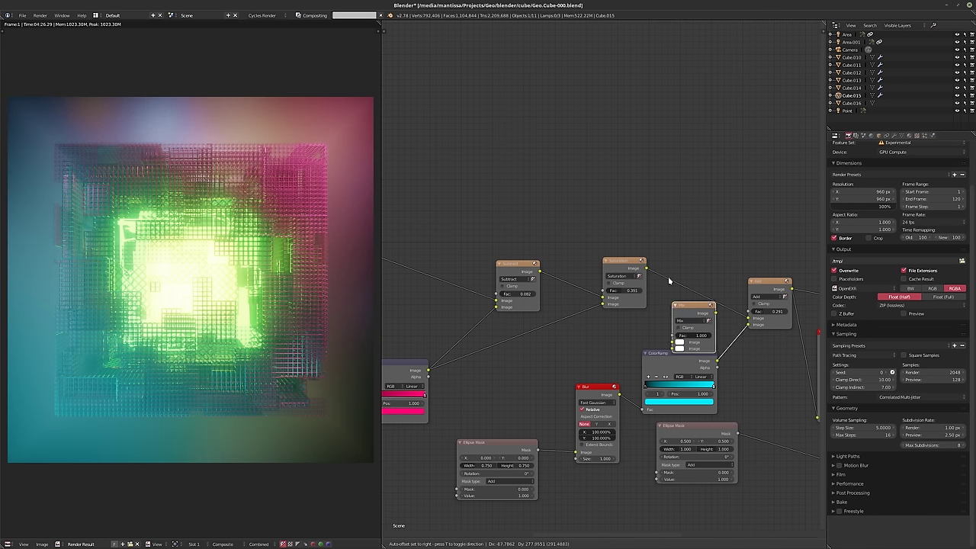
left_click(690, 295)
Set the new Mix node to Add, feed the pink ColorRamp into its second image input, and reduce its factor
left_click(690, 294)
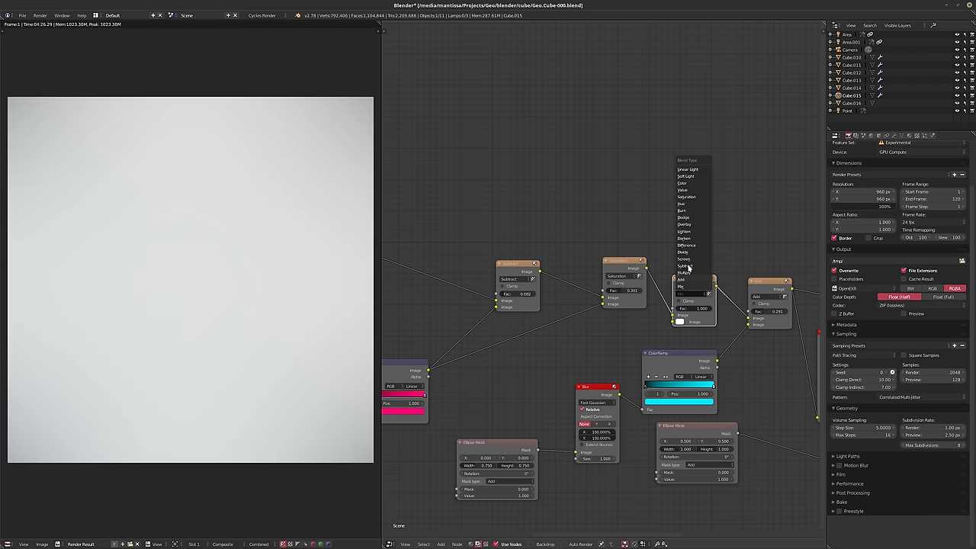
left_click(692, 283)
left_click_drag(437, 369, 674, 319)
middle_click_drag(697, 313, 619, 307)
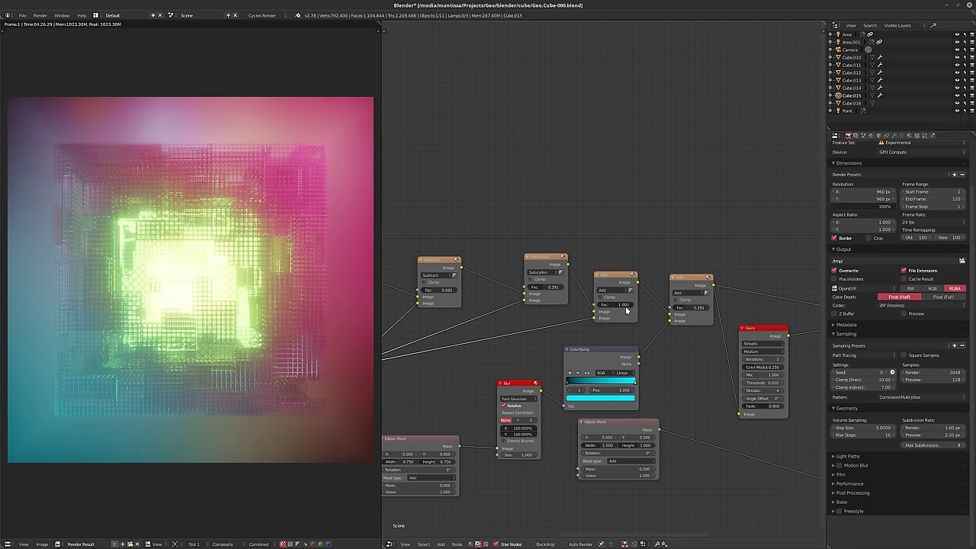
left_click_drag(624, 306, 615, 306)
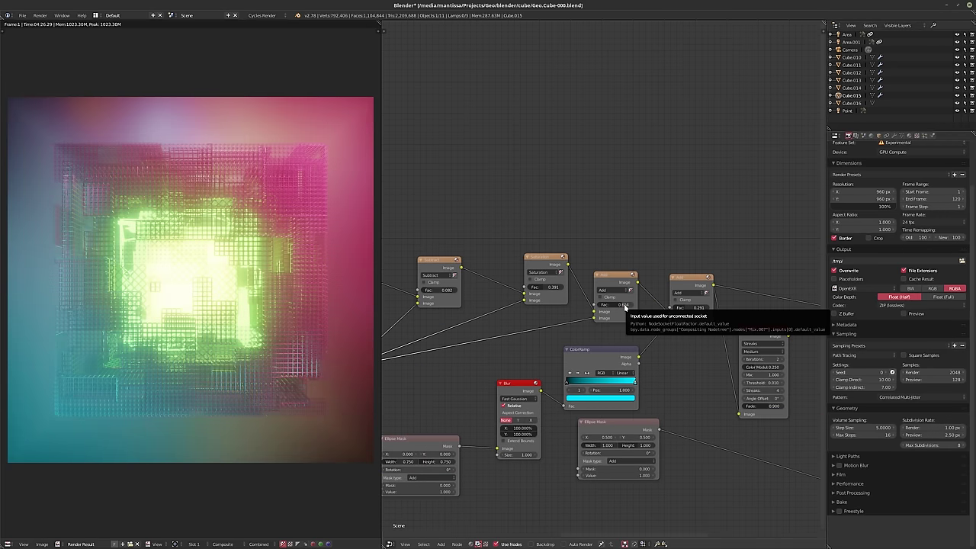
Make room before the Composite output and insert a Color Correction node after the Multiply node
middle_click_drag(628, 316, 500, 311)
middle_click_drag(663, 322, 397, 331)
scroll(596, 284, "down", 2)
left_click_drag(596, 285, 659, 301)
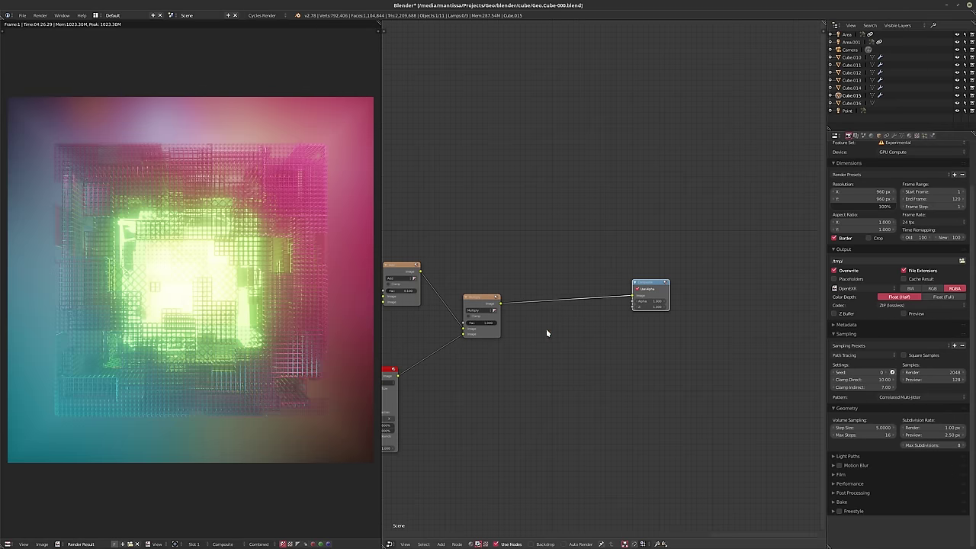
key("shift+a")
mouse_move(547, 333)
left_click(581, 355)
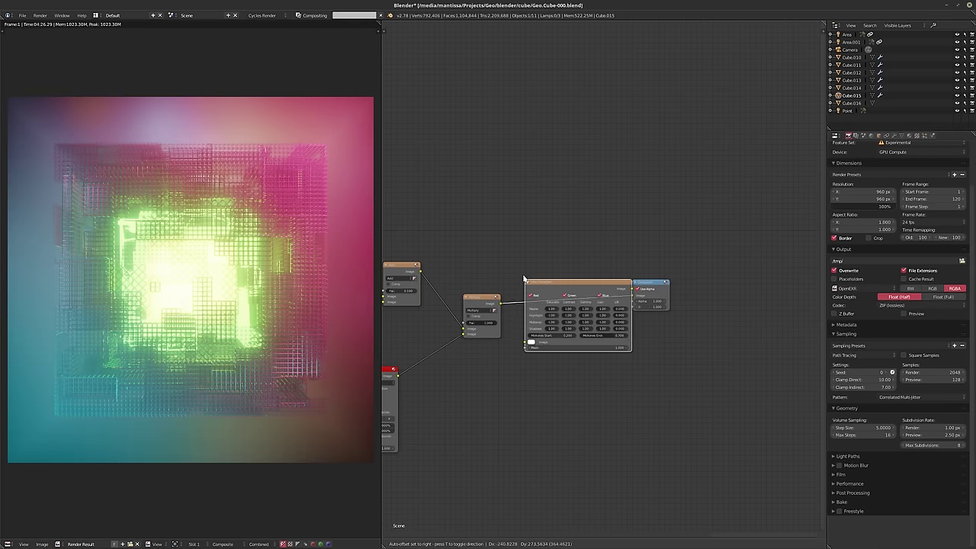
left_click(639, 344)
Try raising the Color Correction node's master contrast to 1.17
scroll(537, 338, "up", 4)
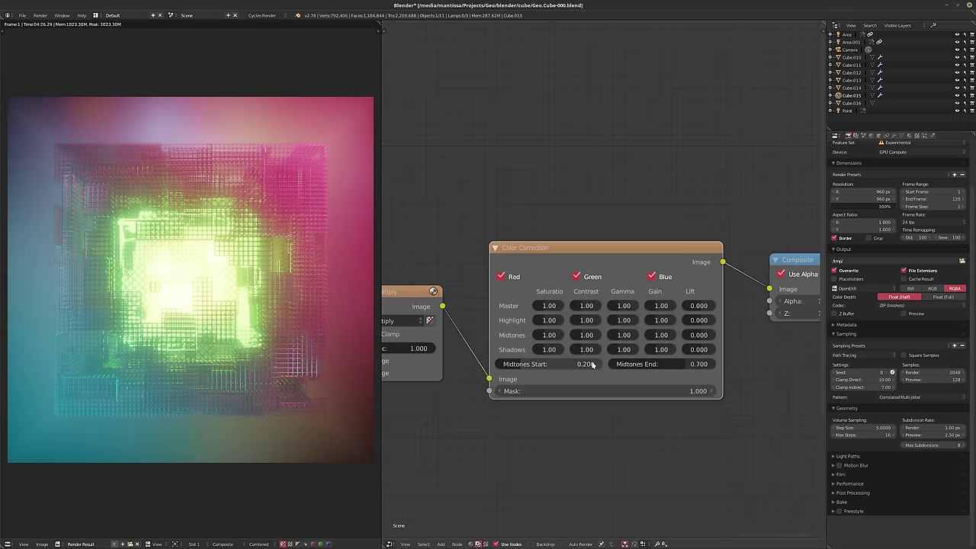
left_click(582, 308)
type("1.07")
key("Return")
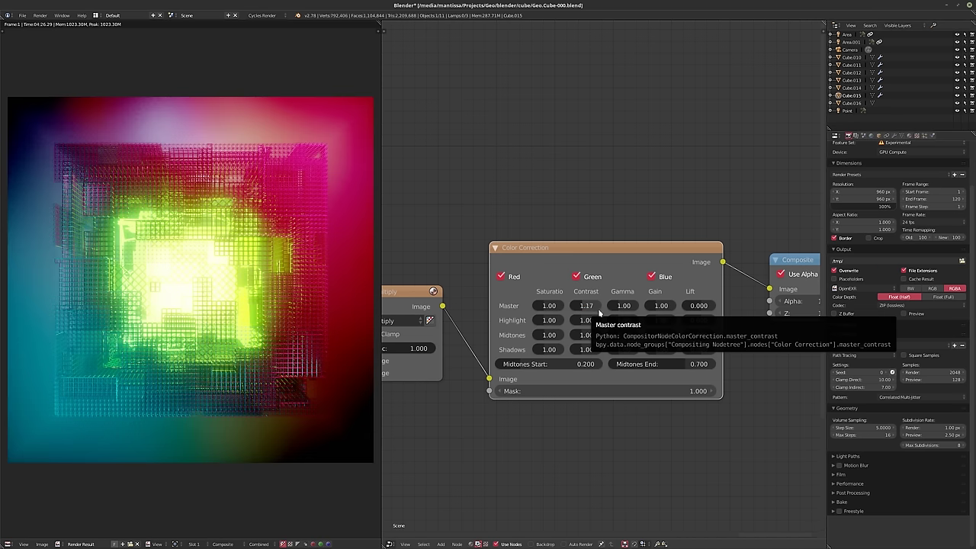
left_click(597, 309)
key("Return")
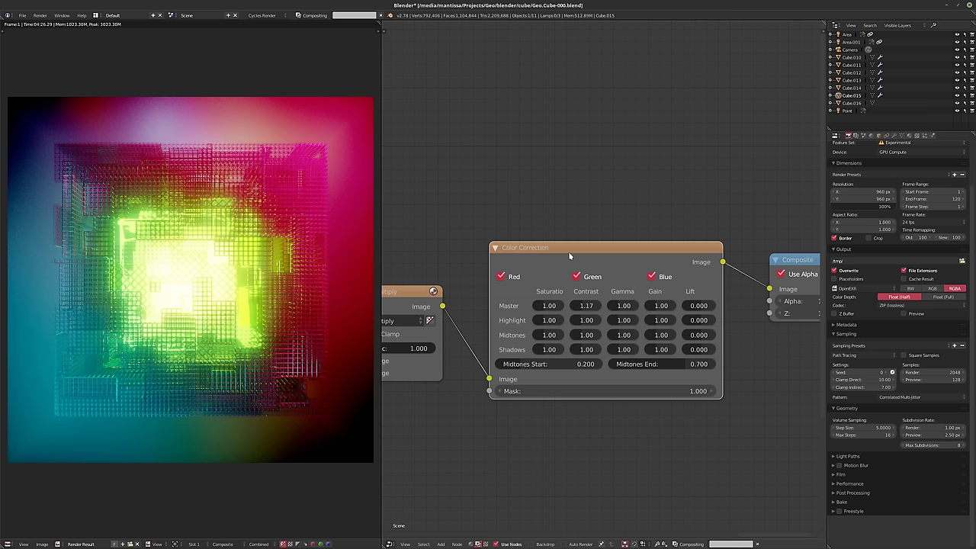
Switch the Color Correction node's type to RGB Curves and widen the node
key("shift+s")
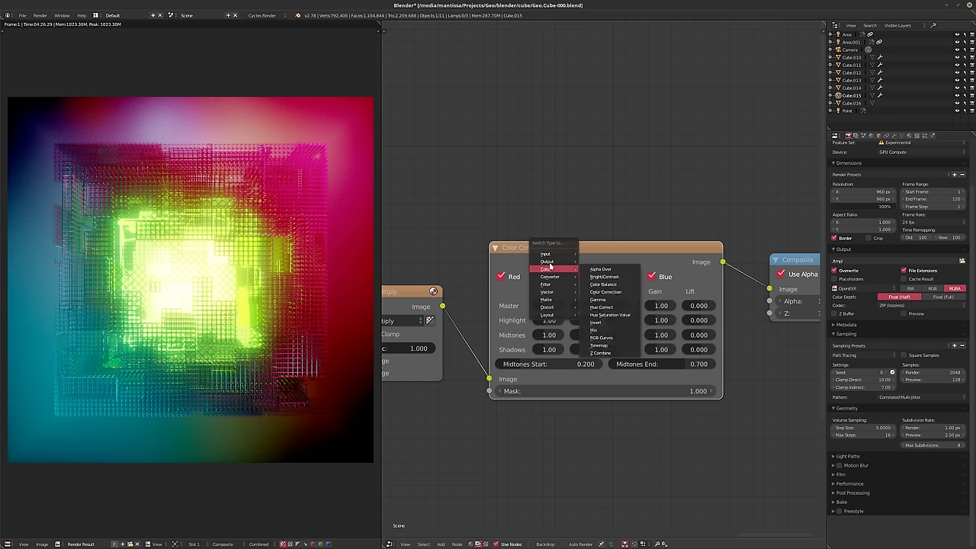
mouse_move(554, 270)
left_click(619, 339)
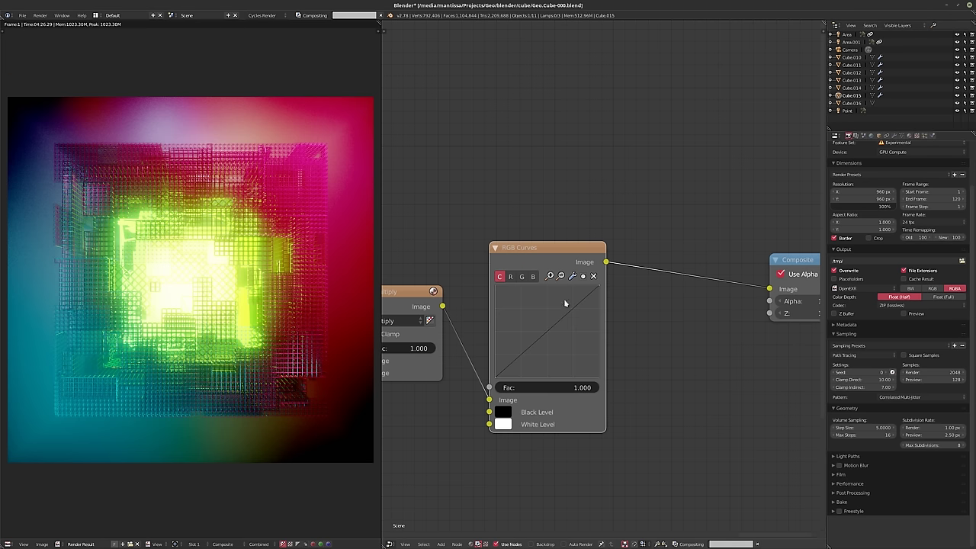
left_click_drag(604, 307, 675, 306)
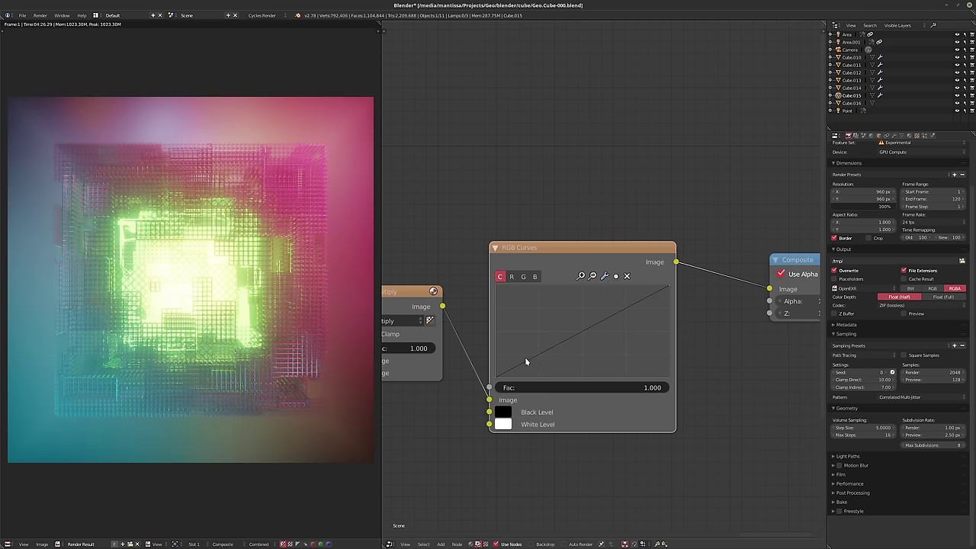
Shape the combined RGB curve into a gentle S with points near X 0.27, Y 0.21 and X 0.74, Y 0.78
left_click_drag(584, 330, 540, 358)
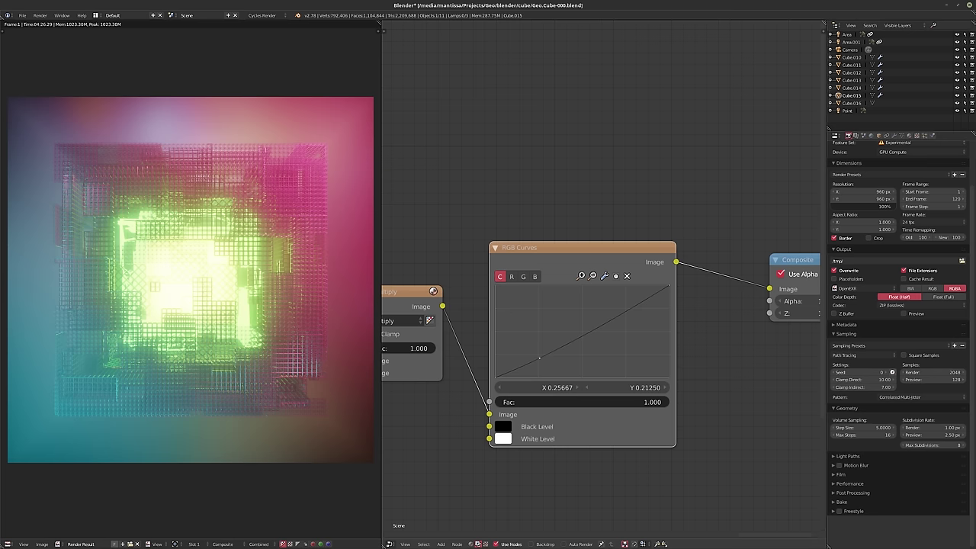
left_click(624, 306)
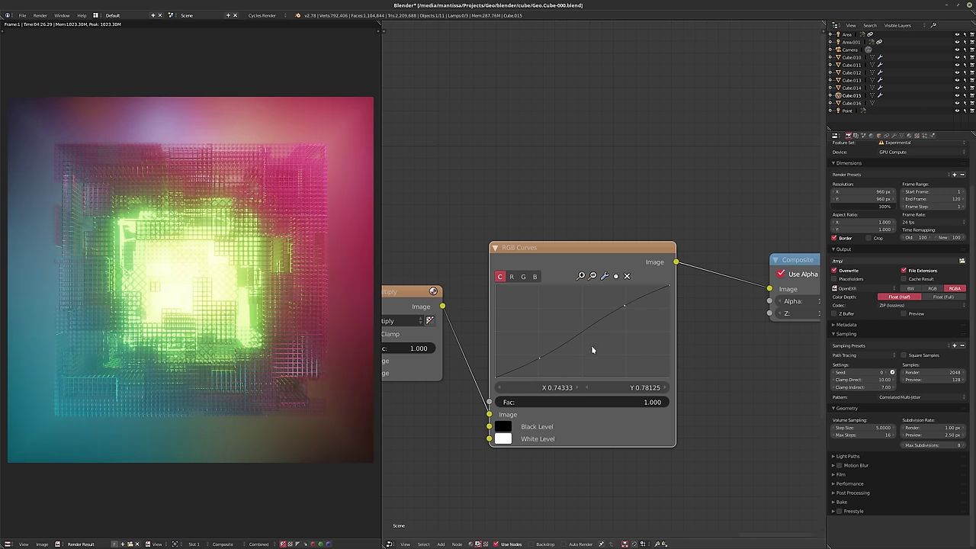
left_click_drag(540, 357, 541, 359)
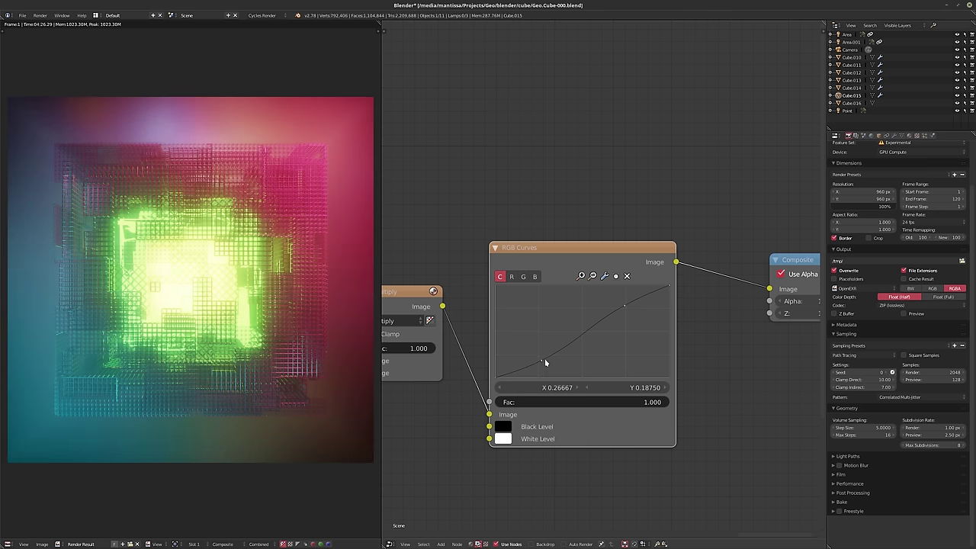
left_click_drag(541, 360, 556, 359)
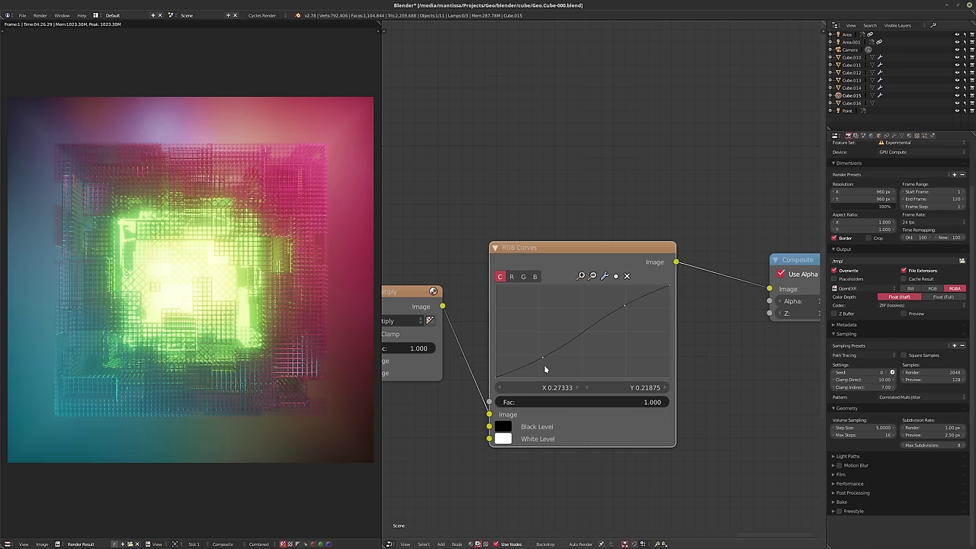
left_click_drag(544, 360, 545, 368)
Insert a Filter node between the RGB Curves node and the Composite output
scroll(621, 355, "down", 4)
middle_click_drag(692, 361, 644, 361)
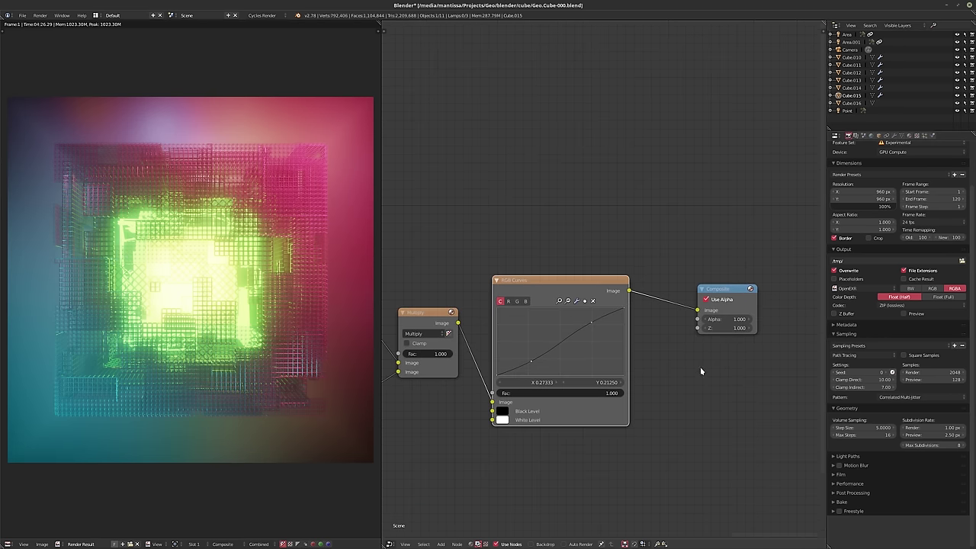
key("shift+a")
mouse_move(693, 383)
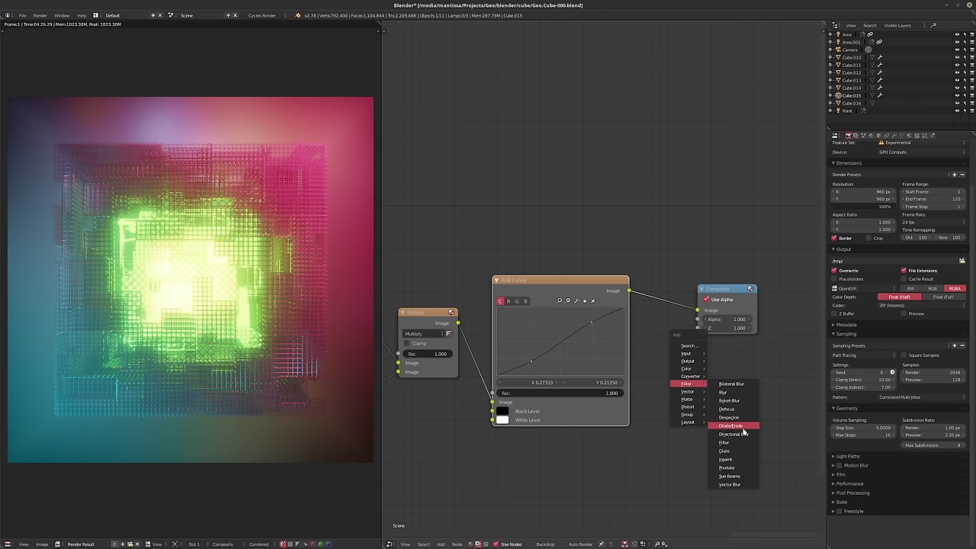
left_click(724, 442)
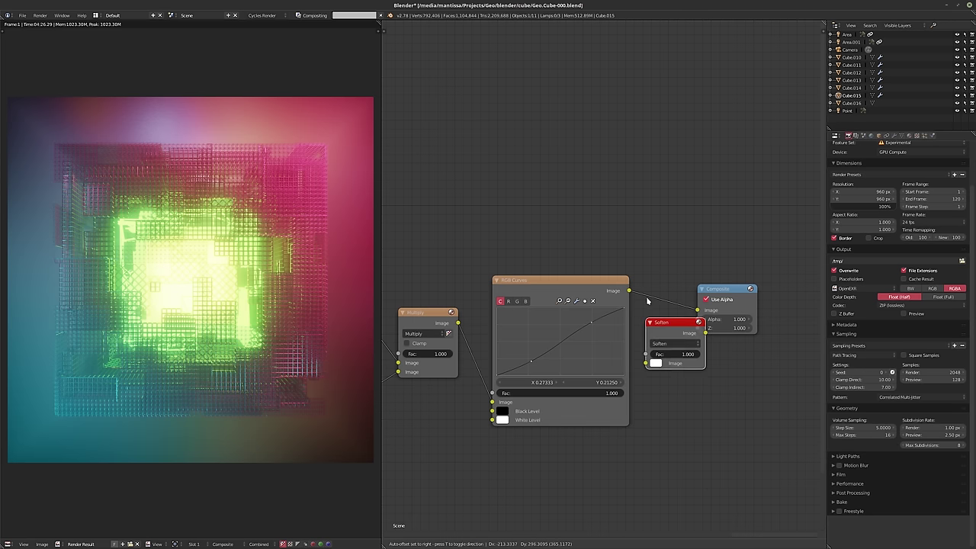
left_click(667, 366)
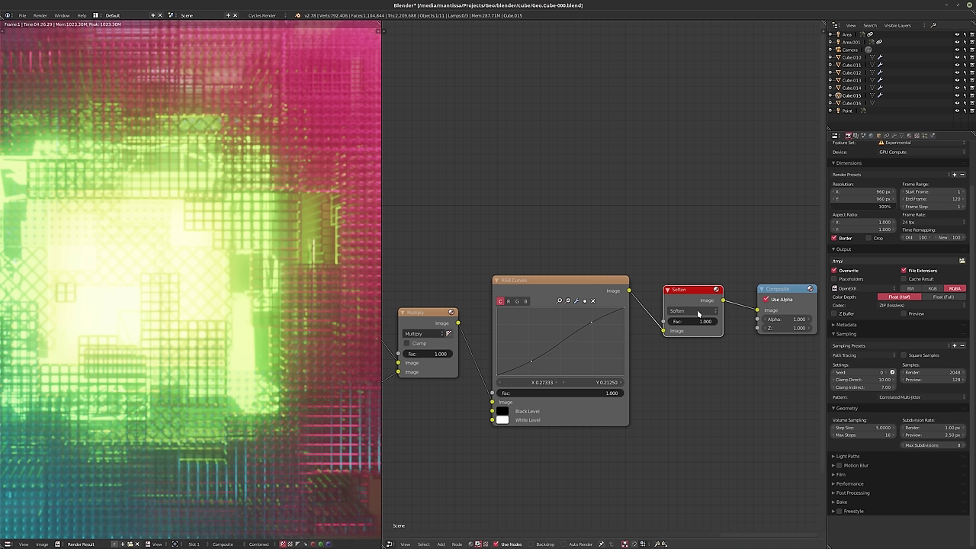
Try the Filter node's Shadow, Kirsch, Prewitt and Laplace types, ending on Sharpen
left_click(697, 311)
key("s")
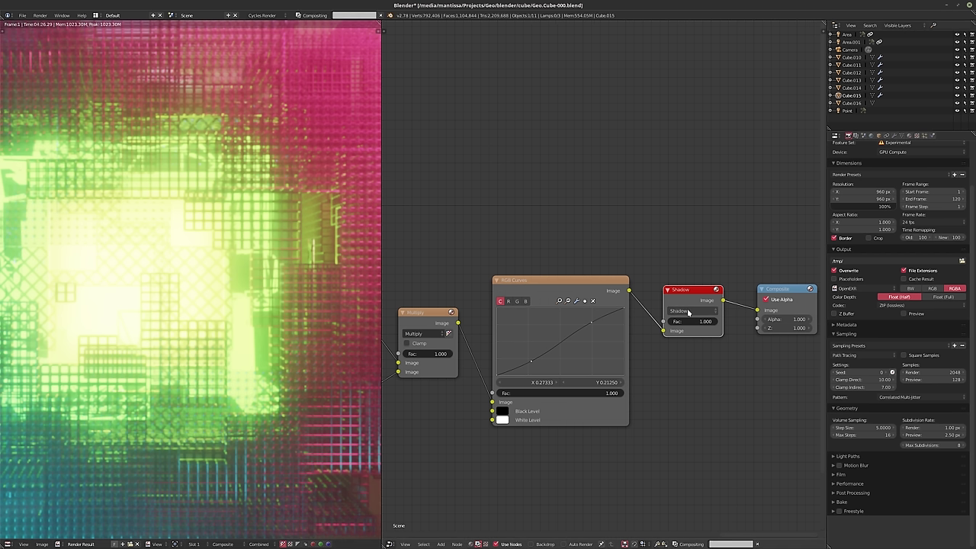
scroll(688, 312, "up", 1, "ctrl")
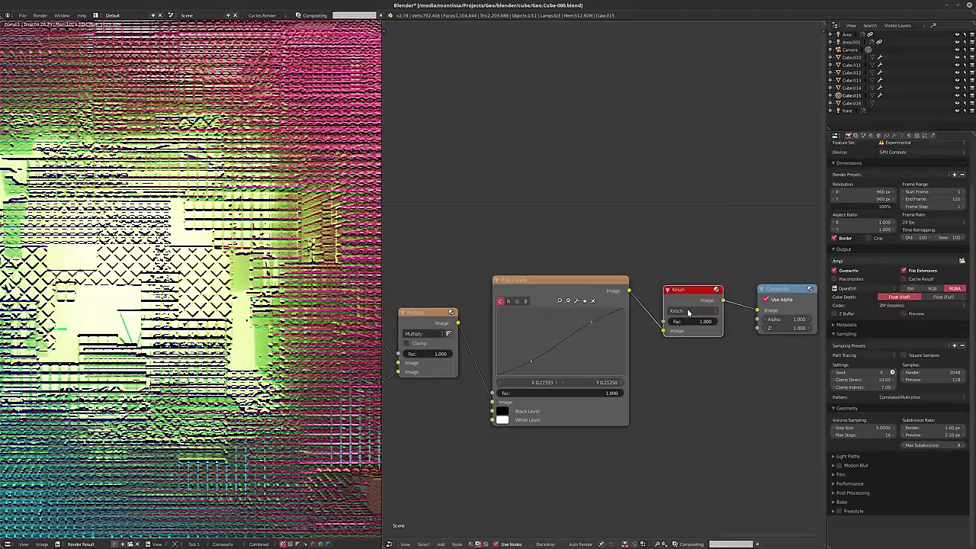
scroll(695, 312, "up", 1, "ctrl")
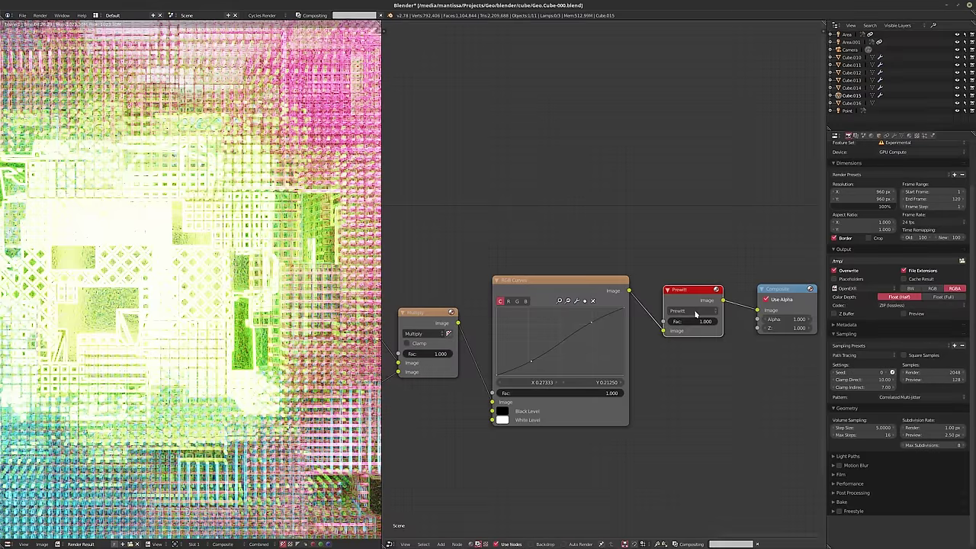
scroll(695, 313, "up", 1, "ctrl")
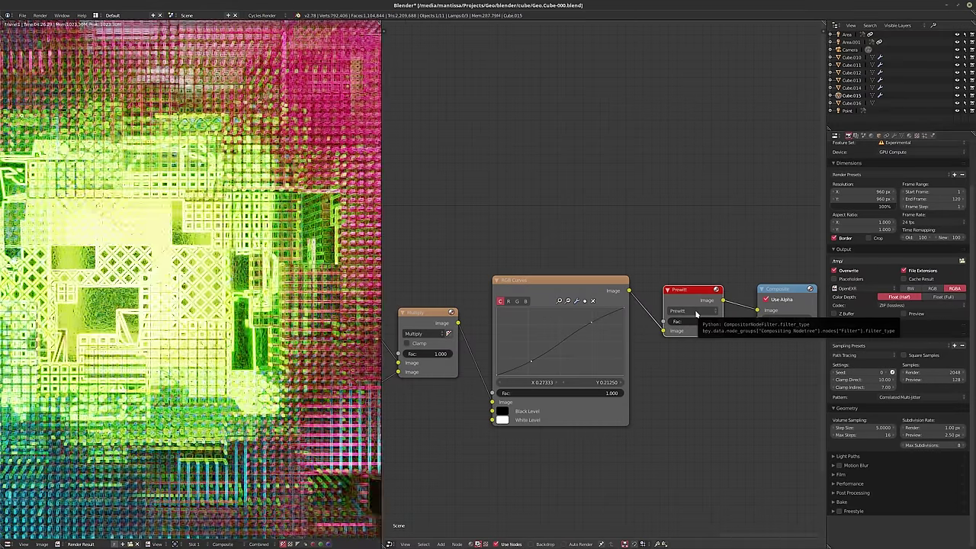
scroll(697, 314, "up", 1, "ctrl")
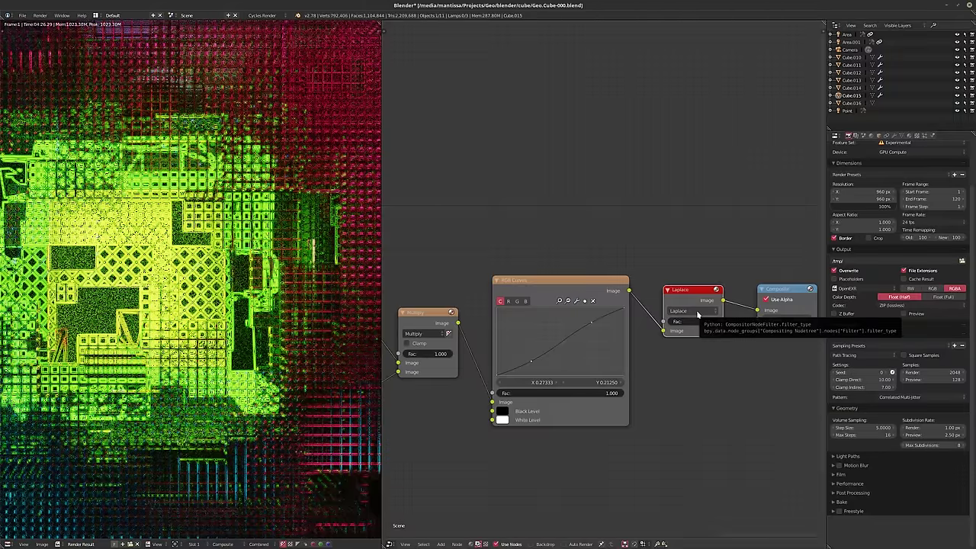
scroll(697, 314, "up", 1, "ctrl")
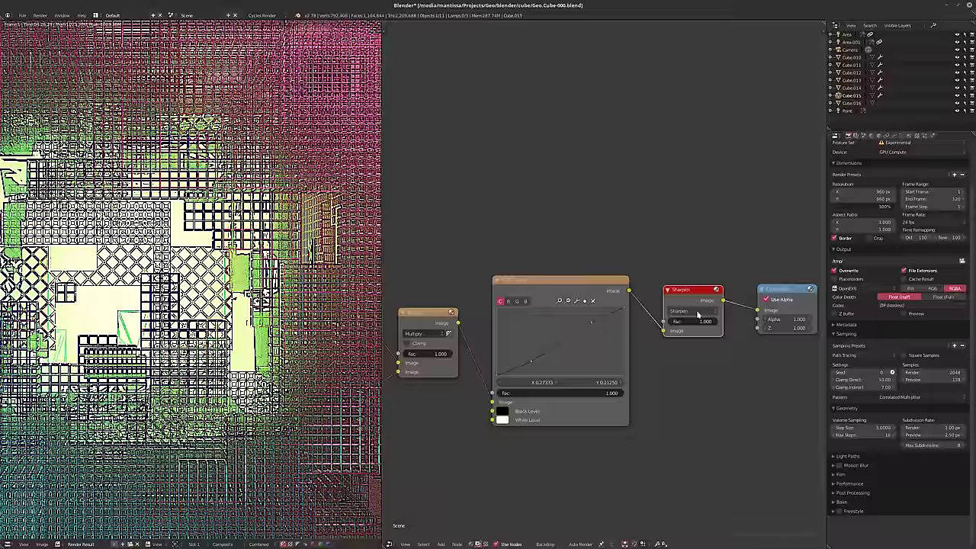
Try the Sharpen filter at a factor of 0.055 and inspect the whole render
mouse_move(685, 323)
left_mouse_down()
mouse_move(639, 321)
mouse_move(675, 323)
left_mouse_up()
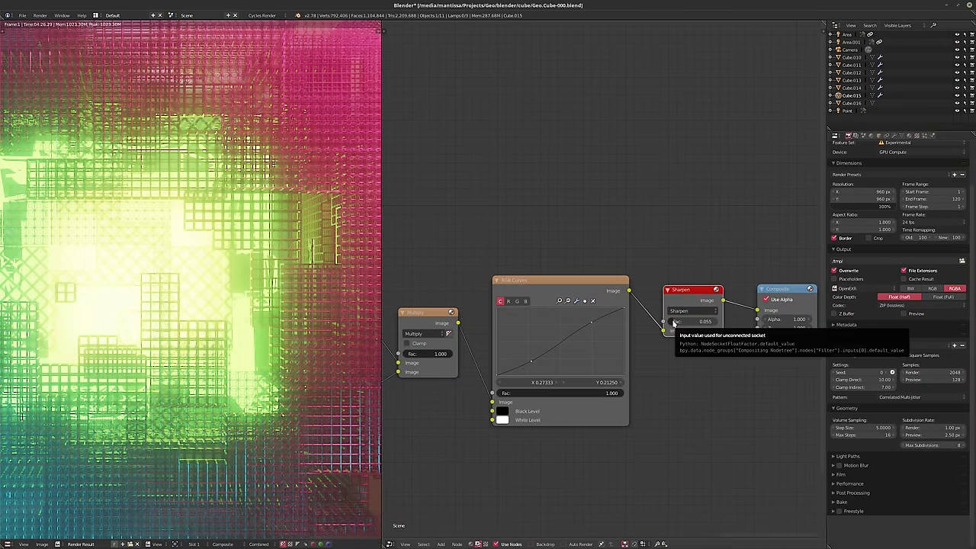
scroll(265, 298, "down", 3)
scroll(260, 301, "up", 1)
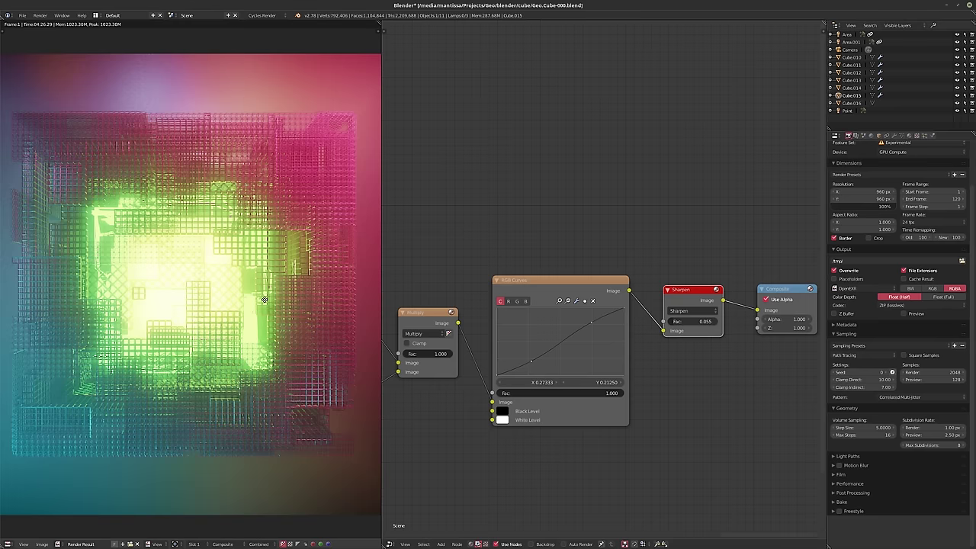
middle_click_drag(261, 302, 249, 301)
scroll(254, 302, "down", 1)
Switch the Filter node's type to Soften and inspect the render up close
left_click(676, 310)
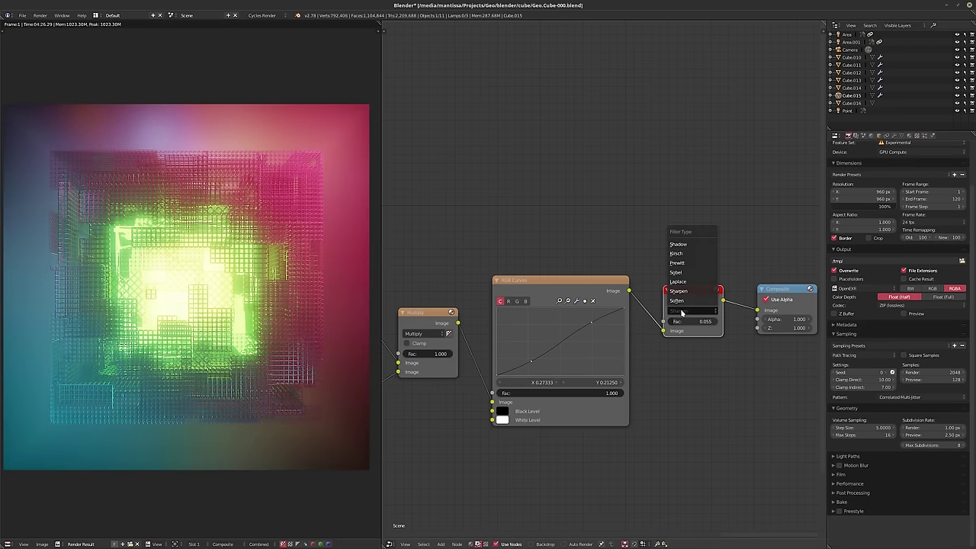
left_click(685, 314)
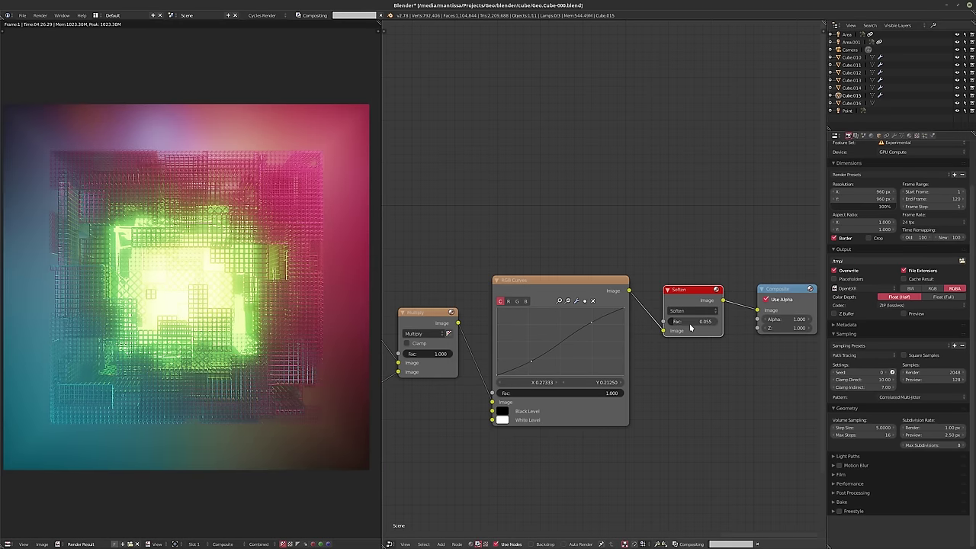
scroll(238, 265, "up", 5)
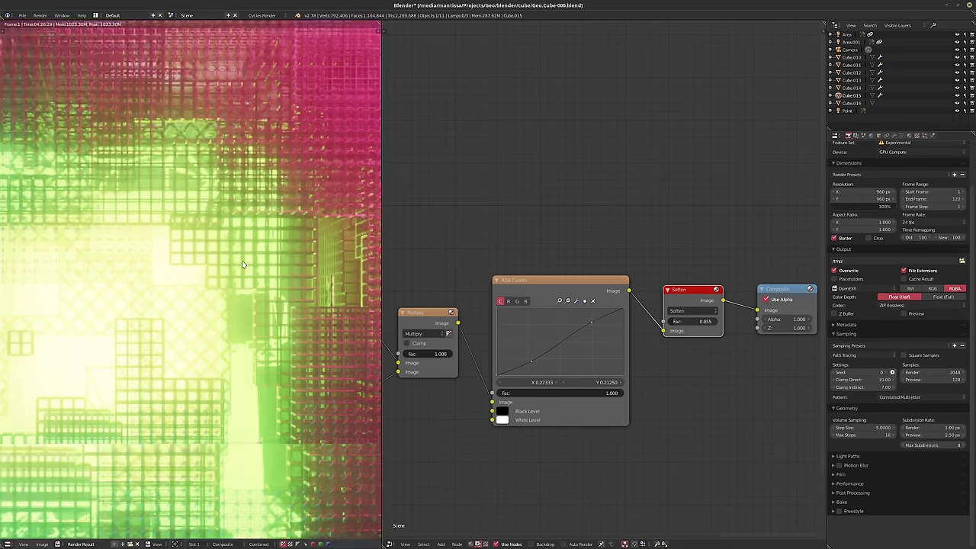
scroll(265, 264, "down", 4)
scroll(265, 264, "up", 1)
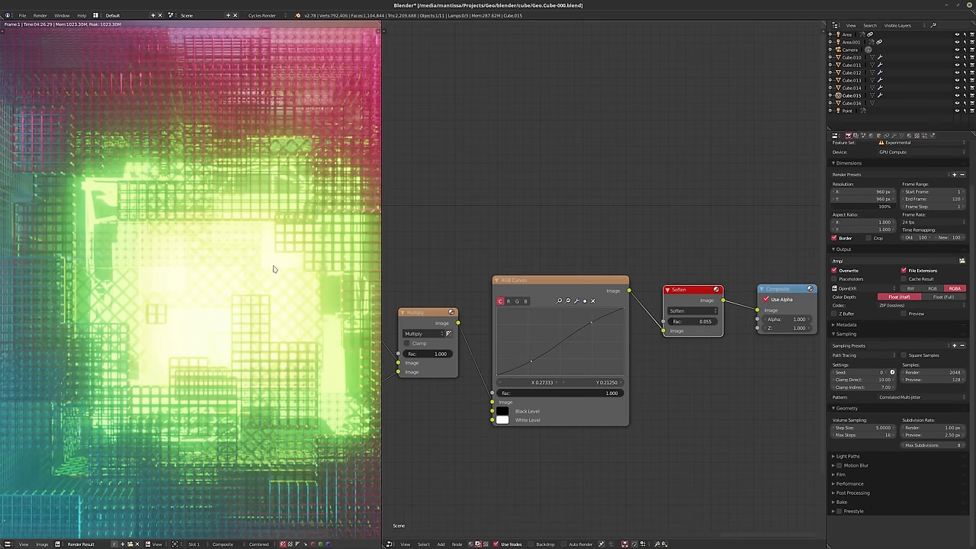
Set the Soften filter's factor to 0.01 and check the full render
double_click(696, 322)
type("0.01")
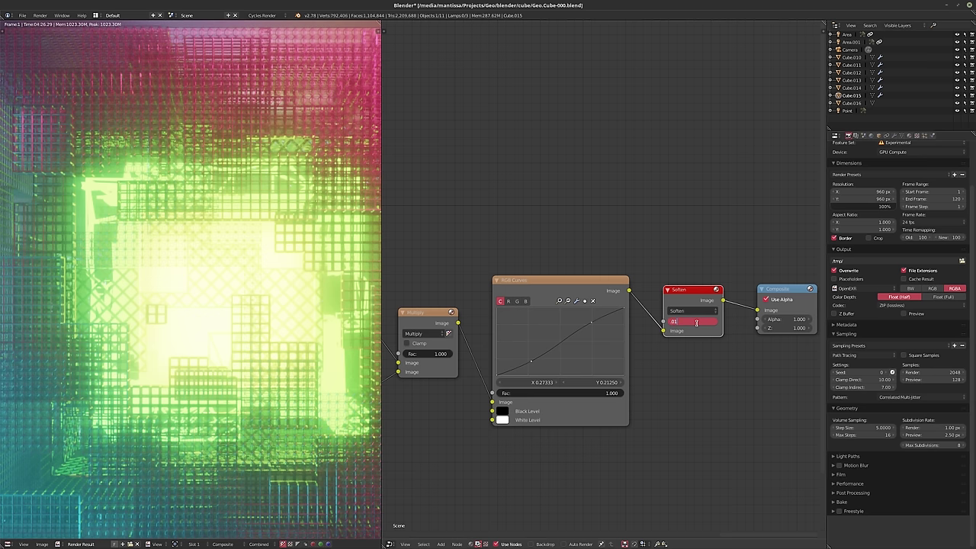
key("Return")
scroll(305, 316, "down", 3)
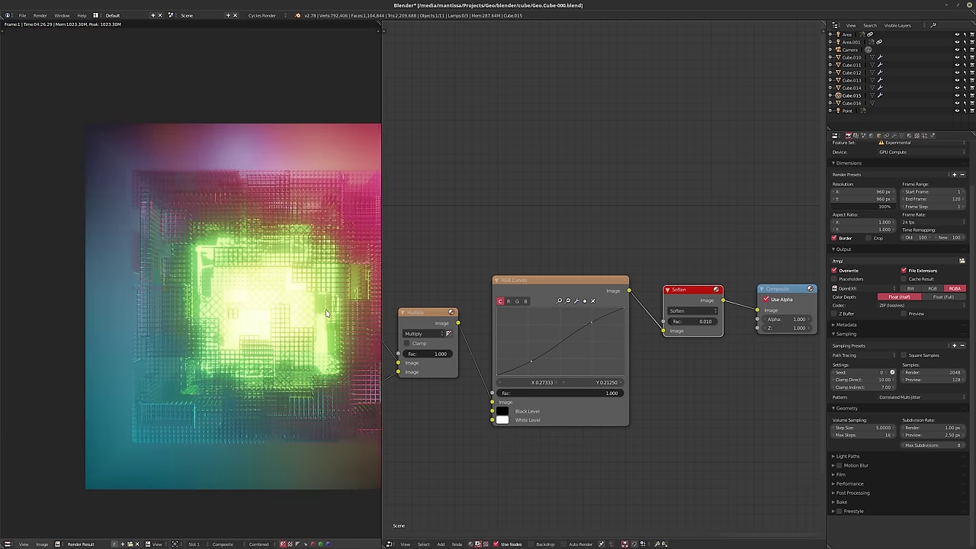
scroll(258, 309, "up", 1)
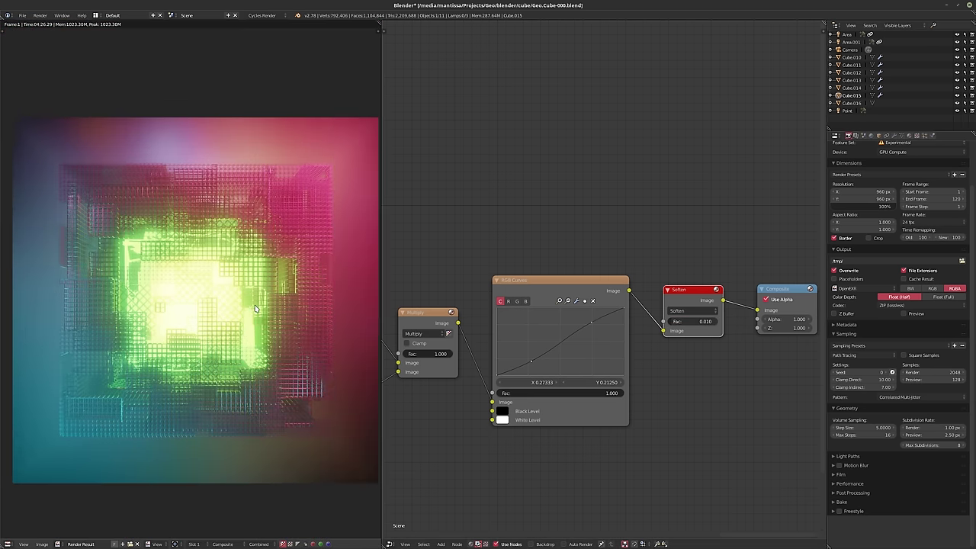
middle_click_drag(251, 310, 254, 310)
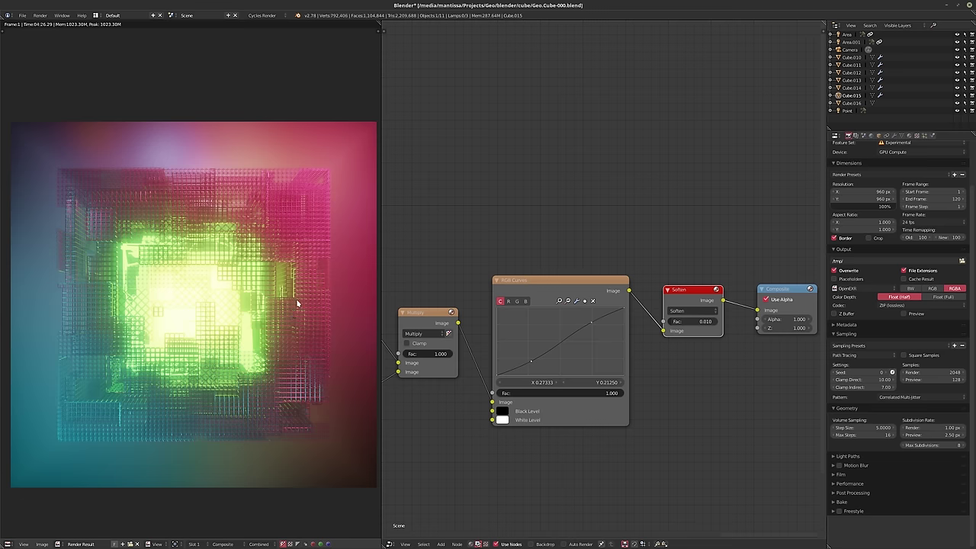
Replace the render result editor with a 3D View of the cube and maximize it
left_click(9, 543)
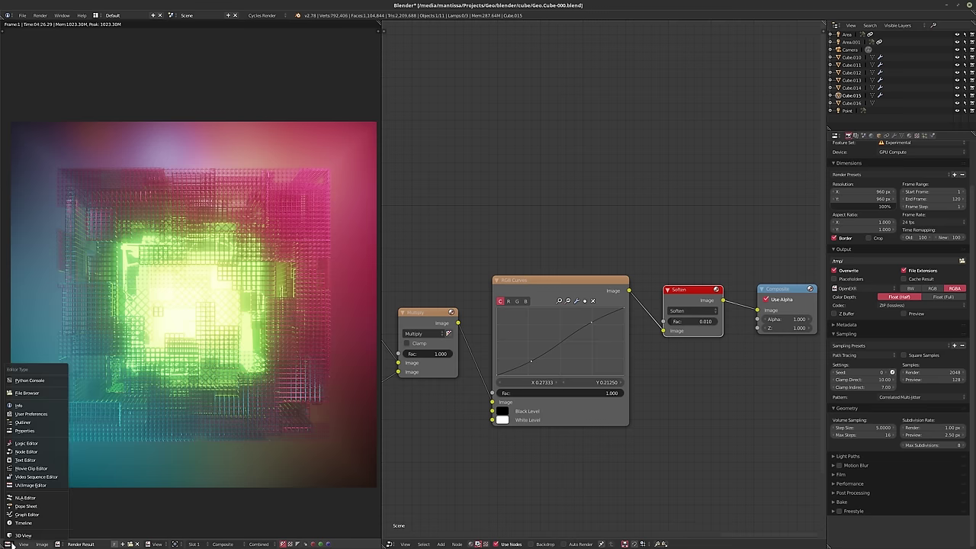
left_click(30, 480)
middle_click_drag(221, 373, 351, 320)
scroll(348, 357, "down", 1)
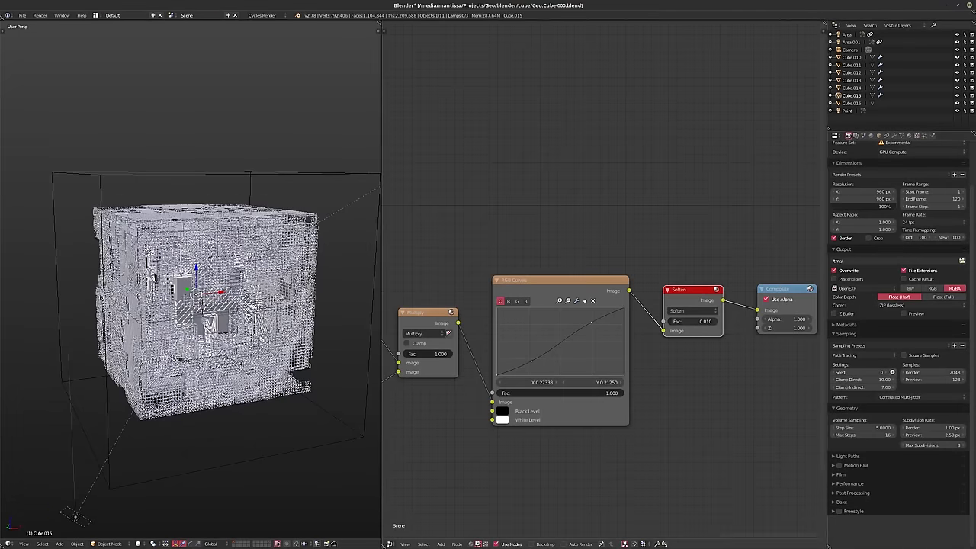
key("shift+space")
scroll(457, 335, "up", 1)
middle_click_drag(457, 335, 391, 333, "shift")
Save the blend file over its existing version
key("ctrl+s")
key("Return")
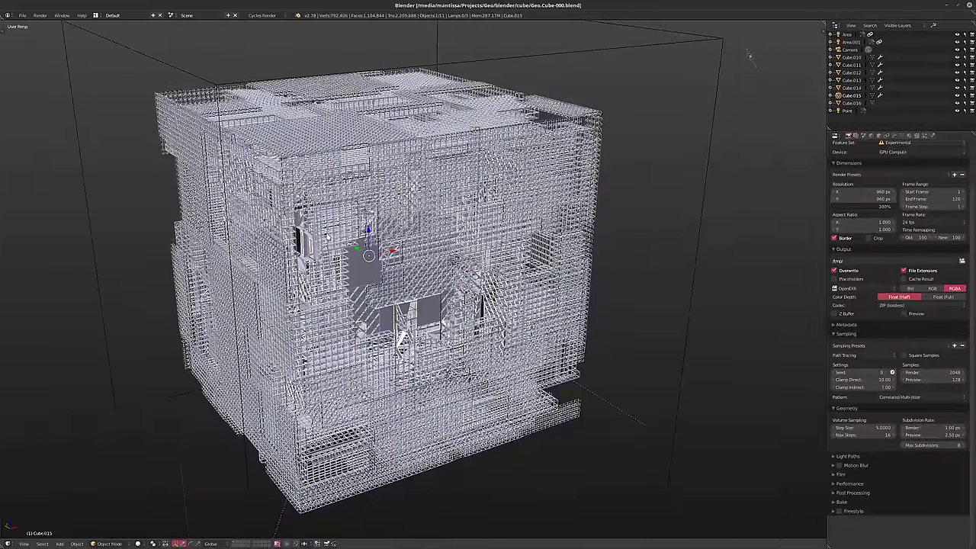
left_click(22, 15)
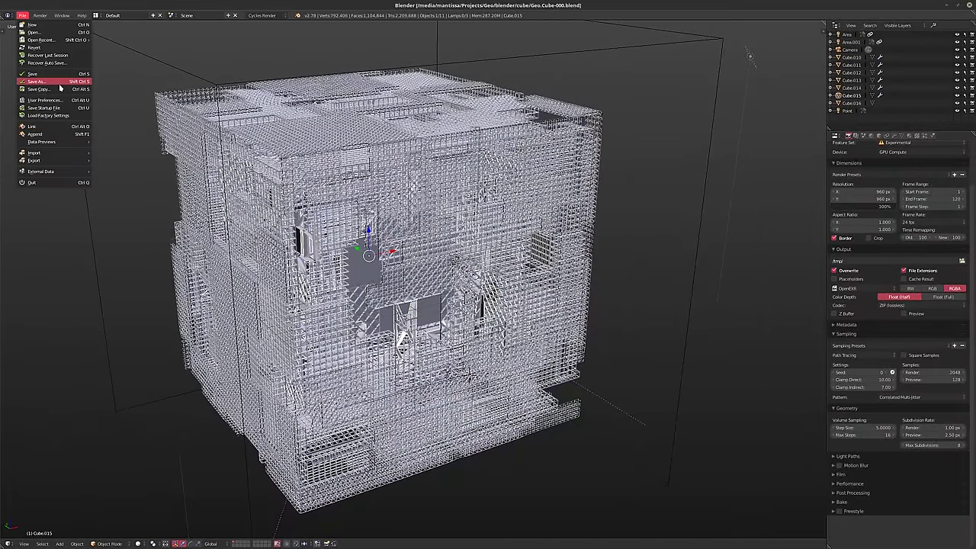
Add a new mesh cube and clear its location so it sits at the world origin
mouse_move(455, 258)
middle_mouse_down("shift")
mouse_move(442, 244)
mouse_move(451, 263)
middle_mouse_up("shift")
key("shift+a")
mouse_move(394, 262)
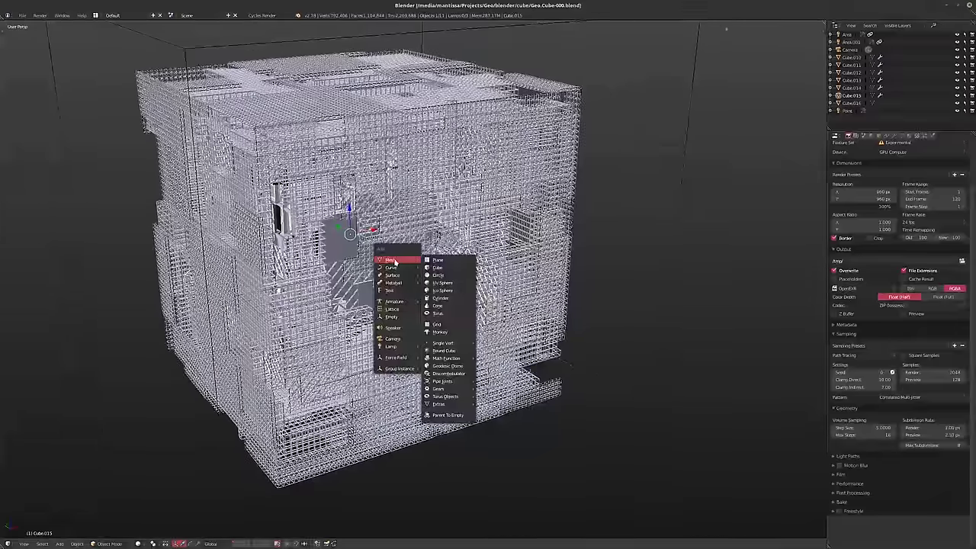
left_click(436, 270)
key("alt+g")
Scale the new cube's mesh in Edit Mode by about 9.63 so it fills the inside of the lattice cube
key("Tab")
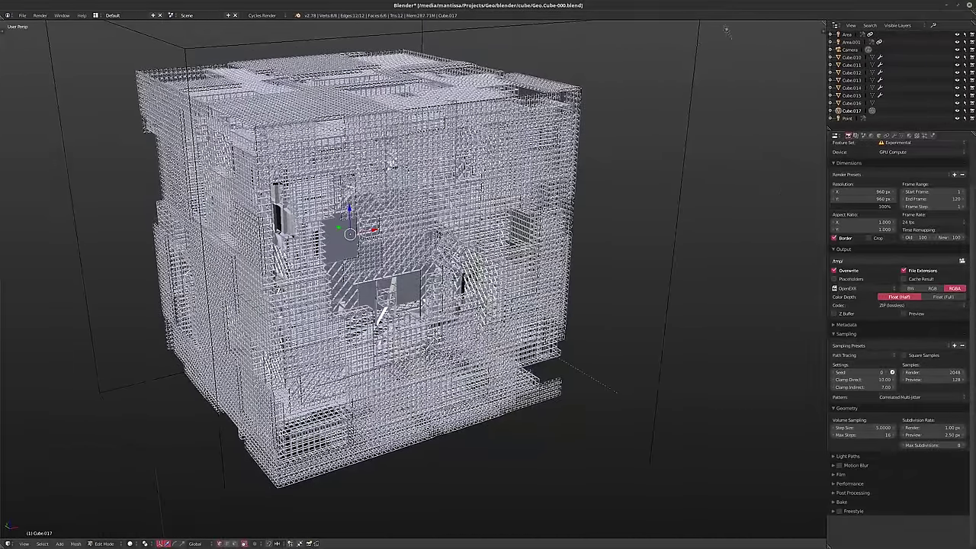
key("s")
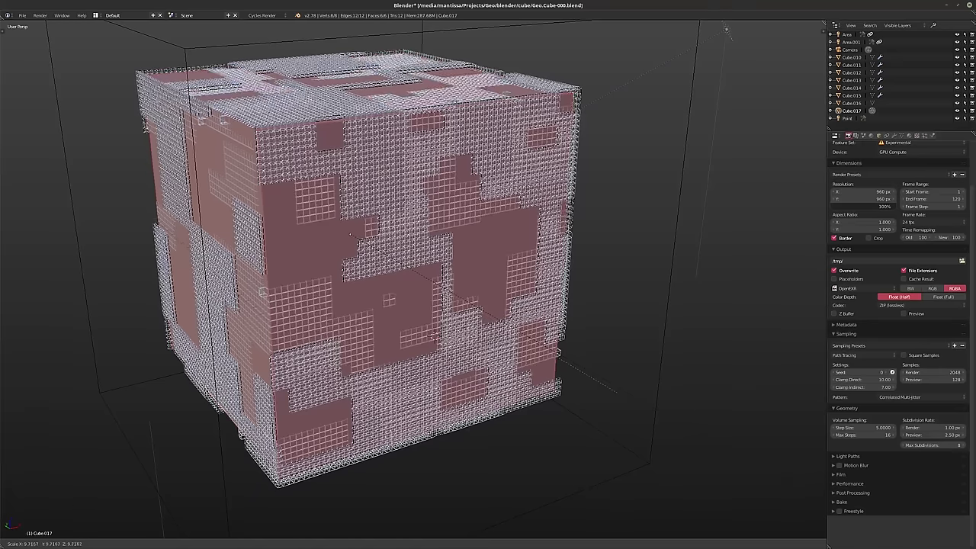
left_click(434, 336)
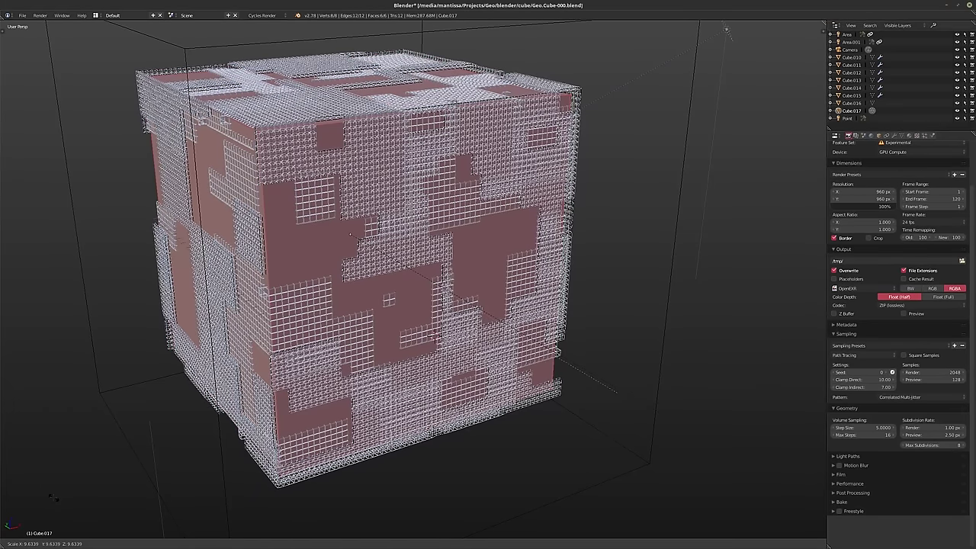
key("Tab")
middle_click_drag(349, 378, 288, 363)
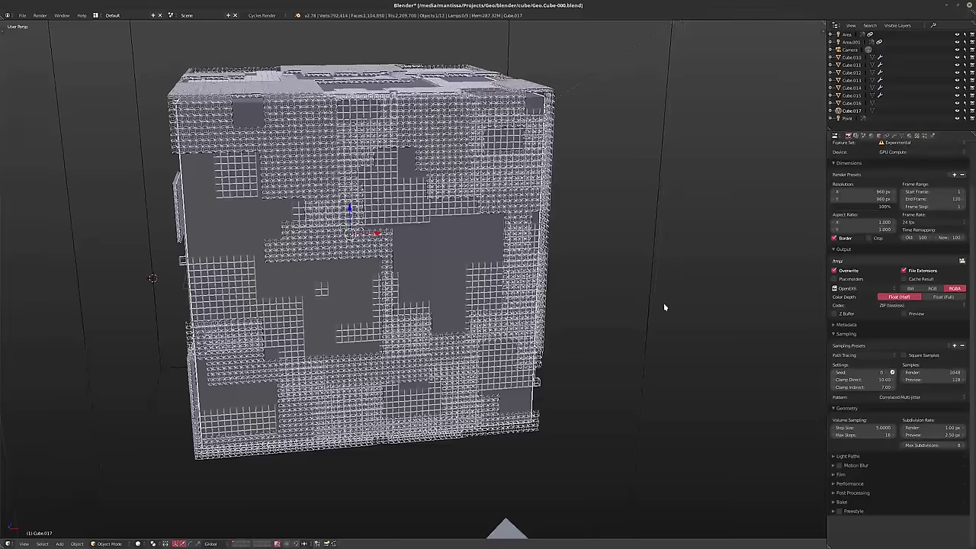
Flip the normals of the new cube's mesh
key("Tab")
key("w")
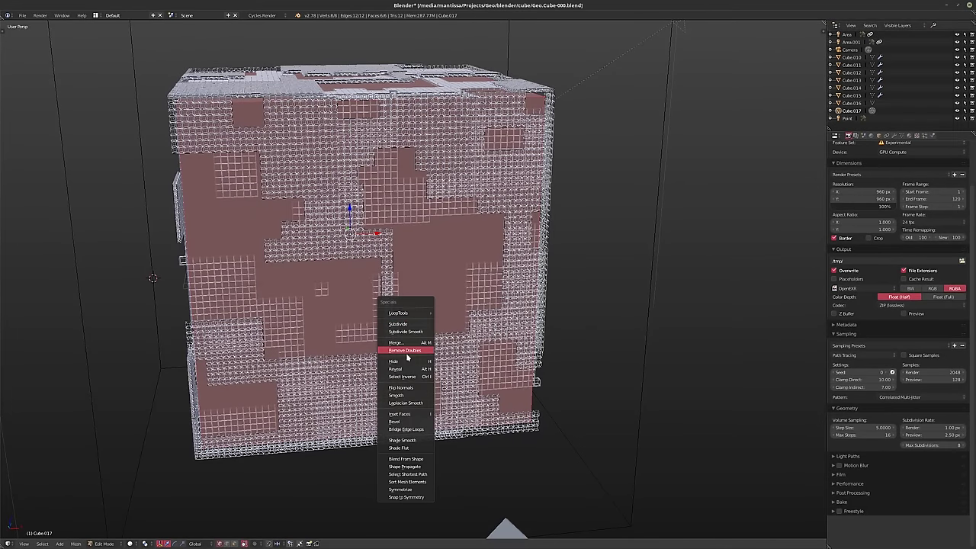
left_click(408, 392)
key("Tab")
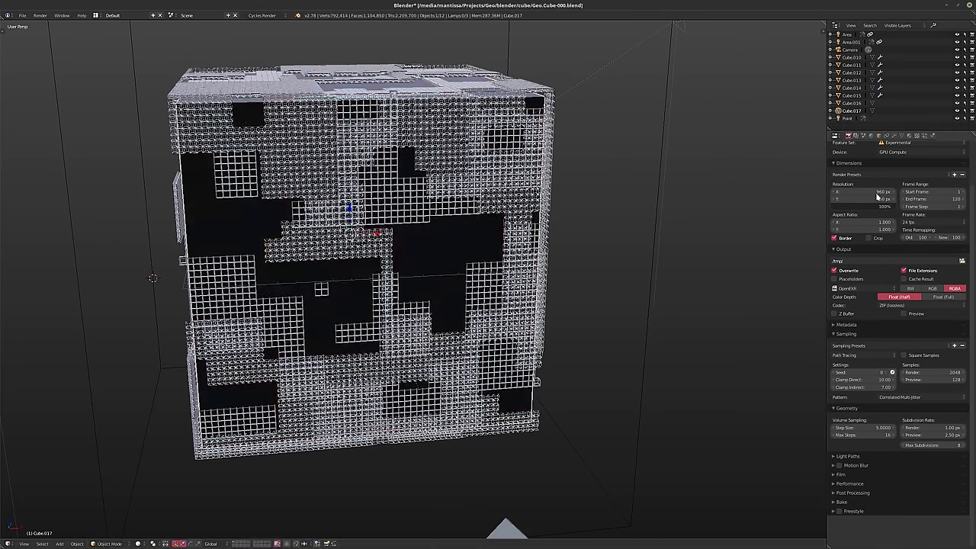
middle_click_drag(725, 246, 664, 285)
Restrict the viewport display to Only Render and look through the camera
key("n")
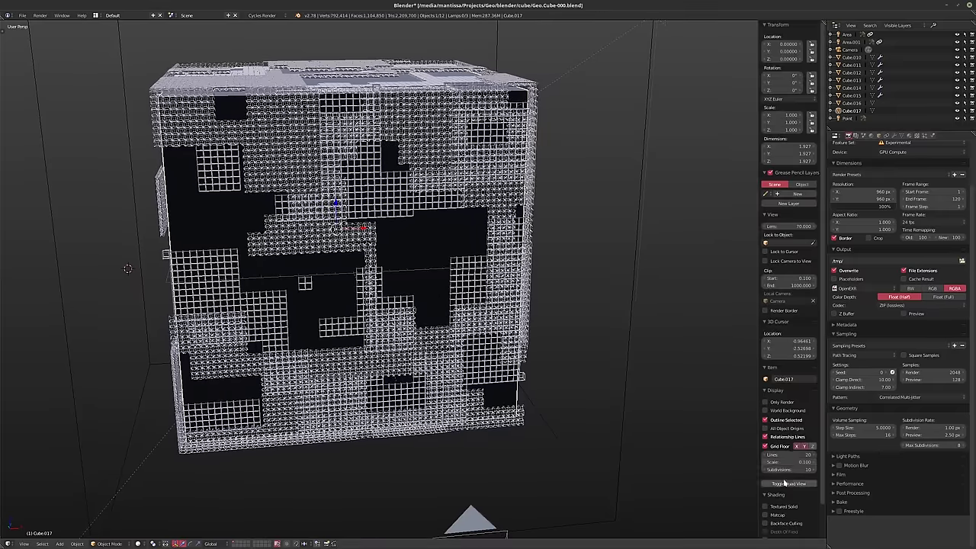
left_click(783, 400)
middle_click_drag(662, 372, 599, 355, "shift")
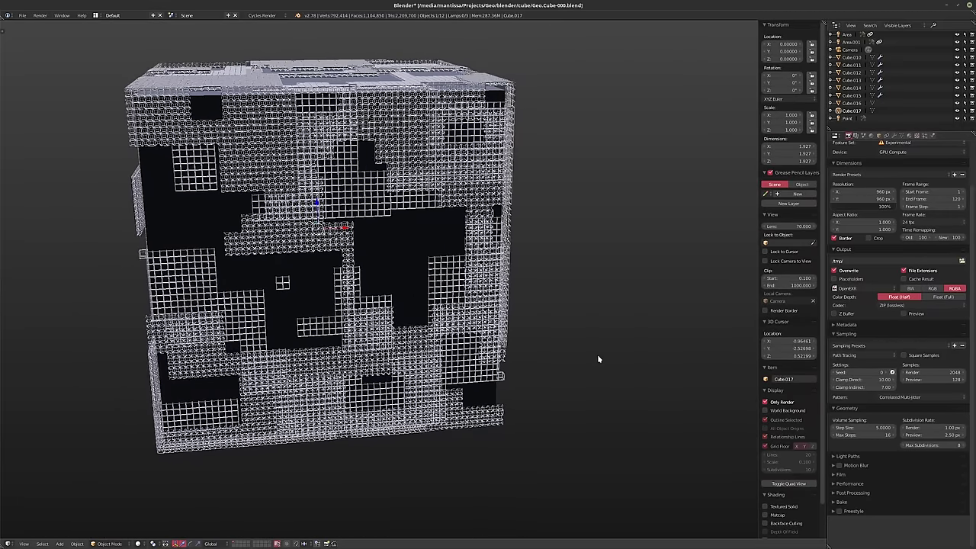
key("KP_0")
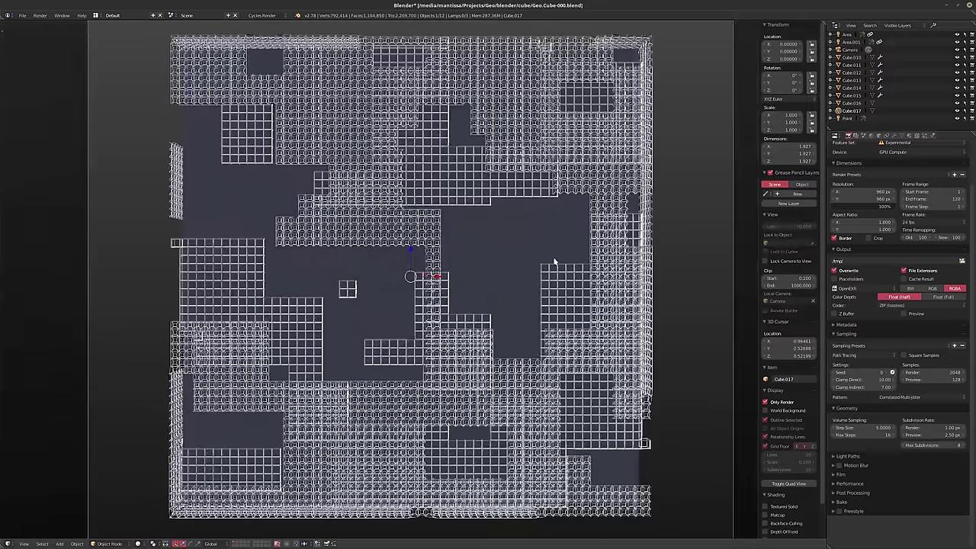
Add a particle system to the inner cube with emission start and end at frame 1 and a lifetime of 5000
left_click(924, 136)
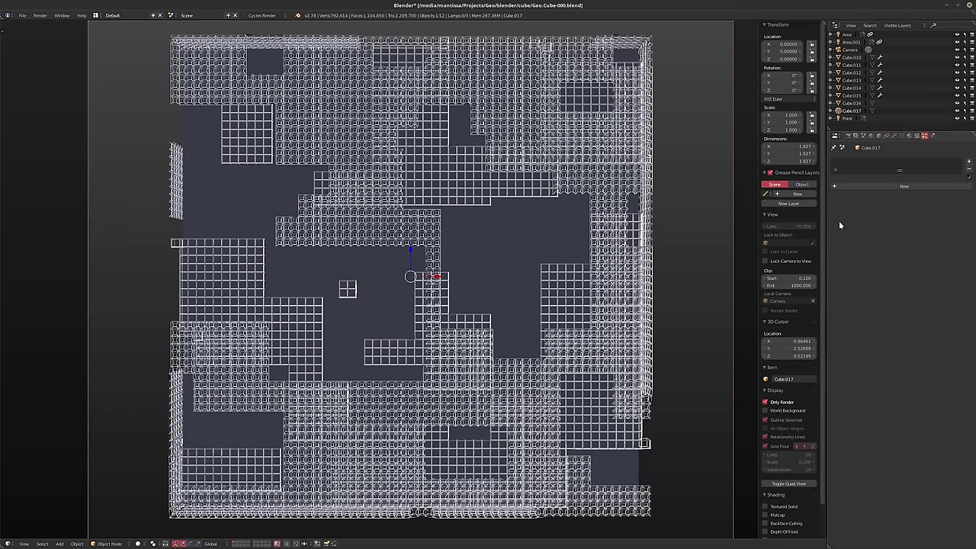
left_click(856, 185)
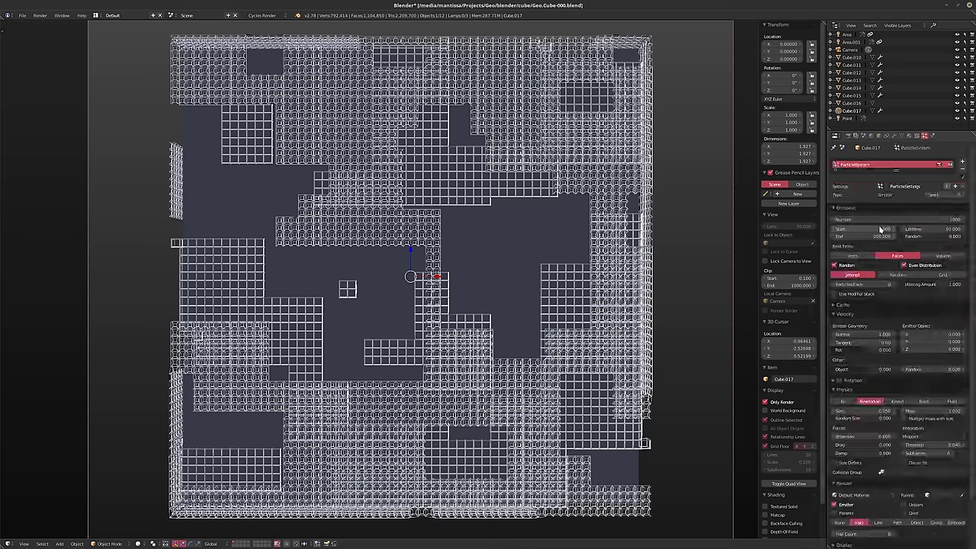
left_click(877, 228)
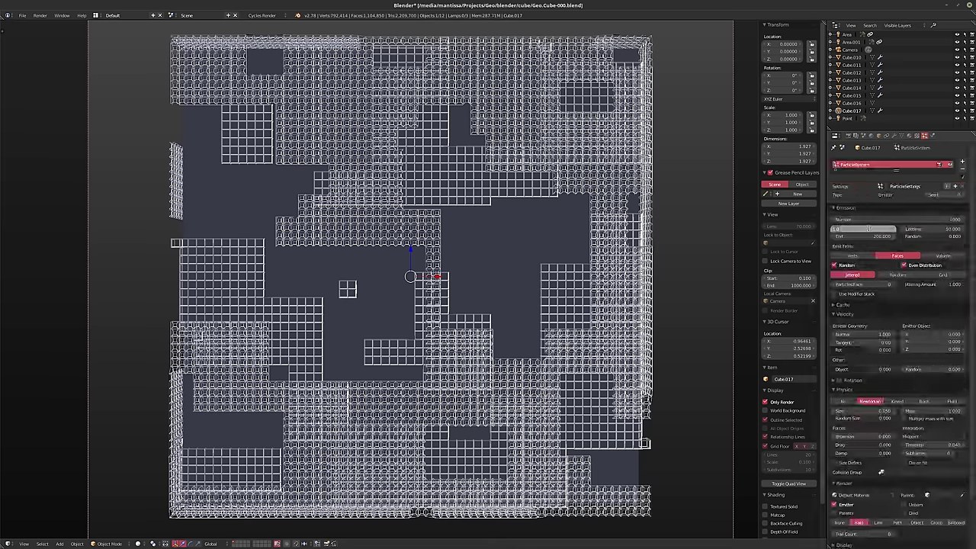
key("Tab")
type("1")
key("Tab")
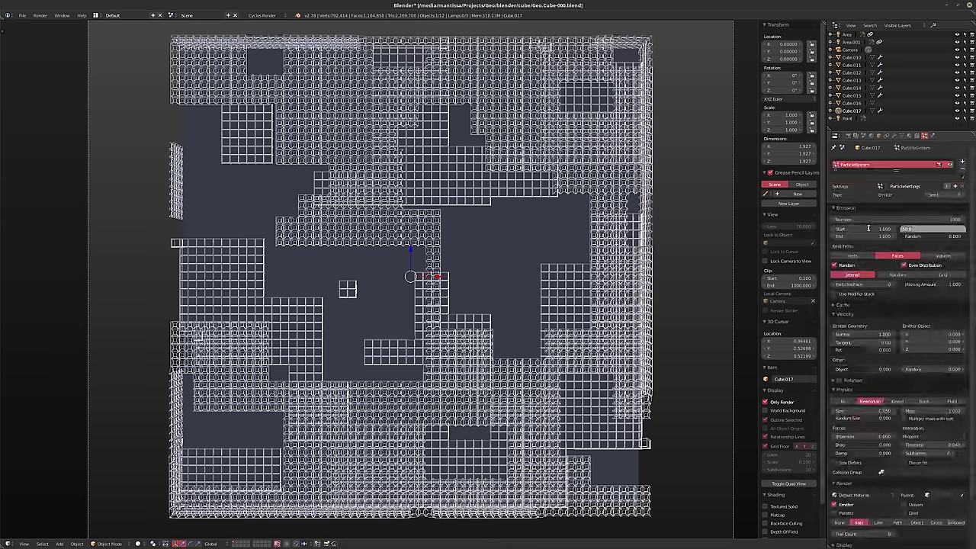
type("5000")
key("Return")
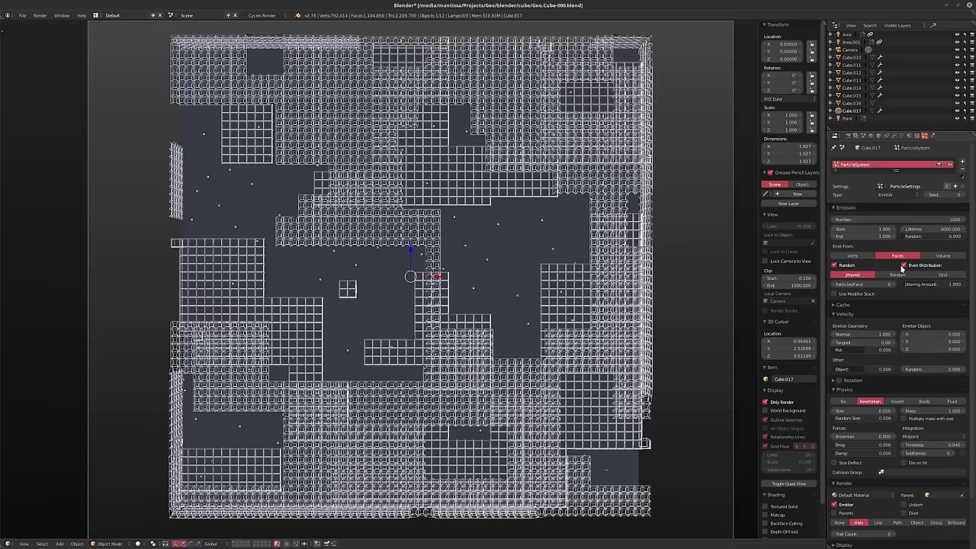
Emit the particles in Random distribution without Even Distribution, set physics to No, and turn off emitter rendering
left_click(917, 266)
left_click(897, 274)
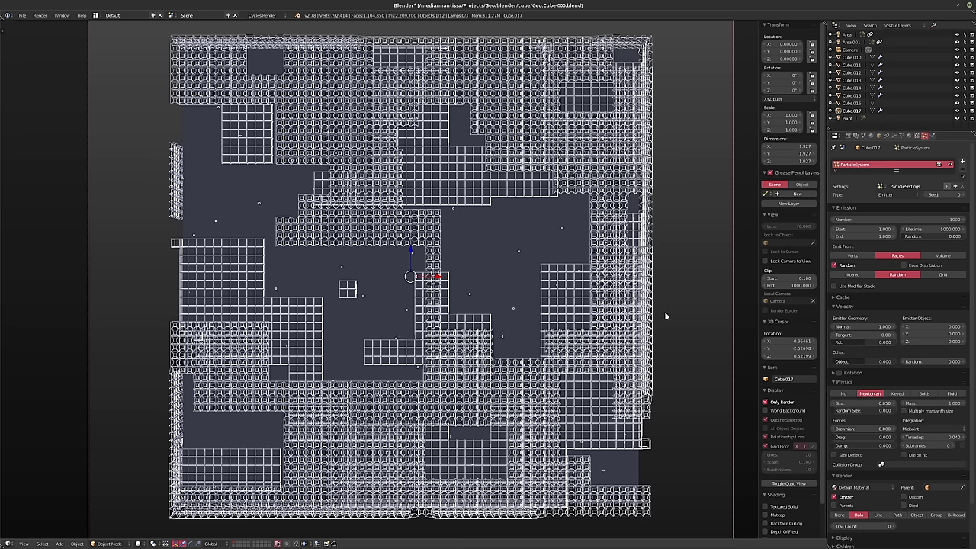
left_click(842, 394)
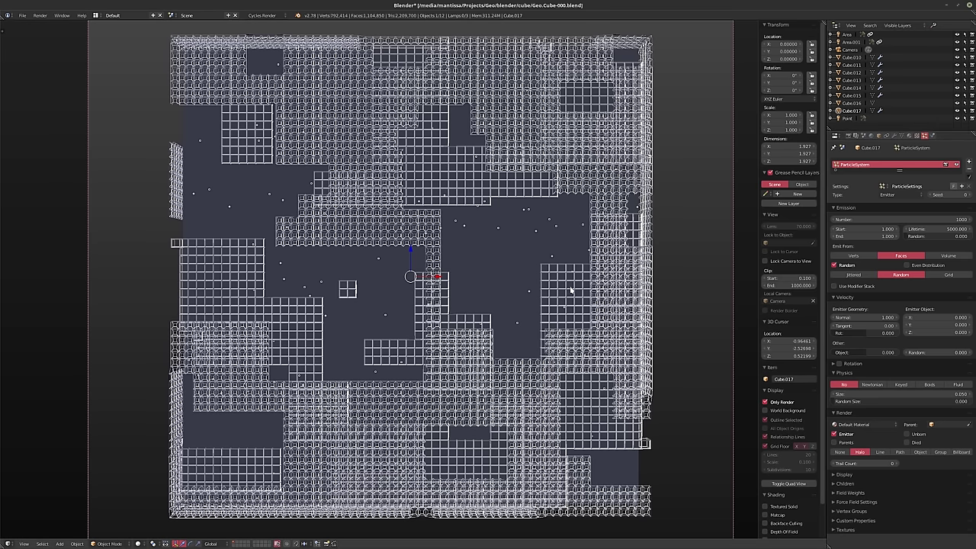
left_click(834, 434)
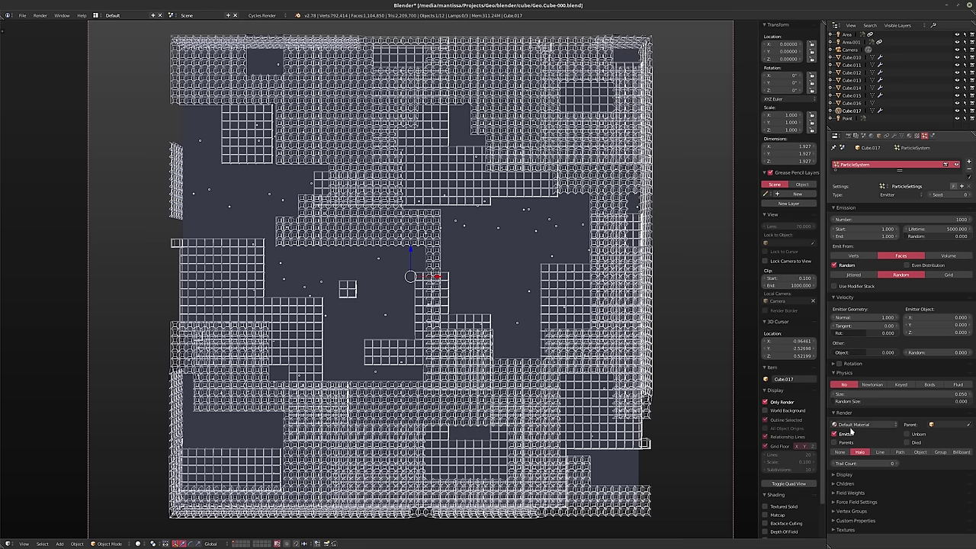
Switch to an empty layer, add a new mesh cube there and frame it in the view
scroll(478, 323, "down", 5)
middle_click_drag(503, 311, 510, 333)
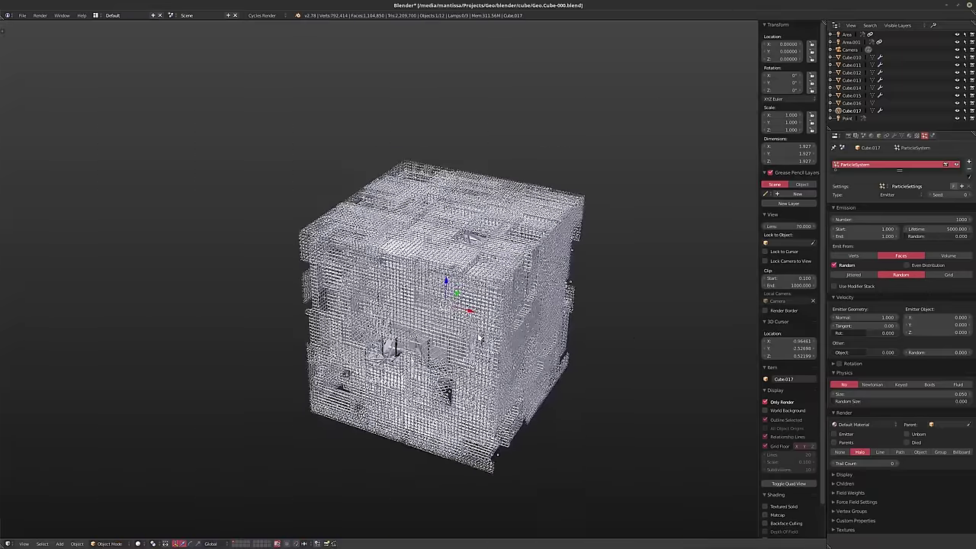
left_click(269, 544)
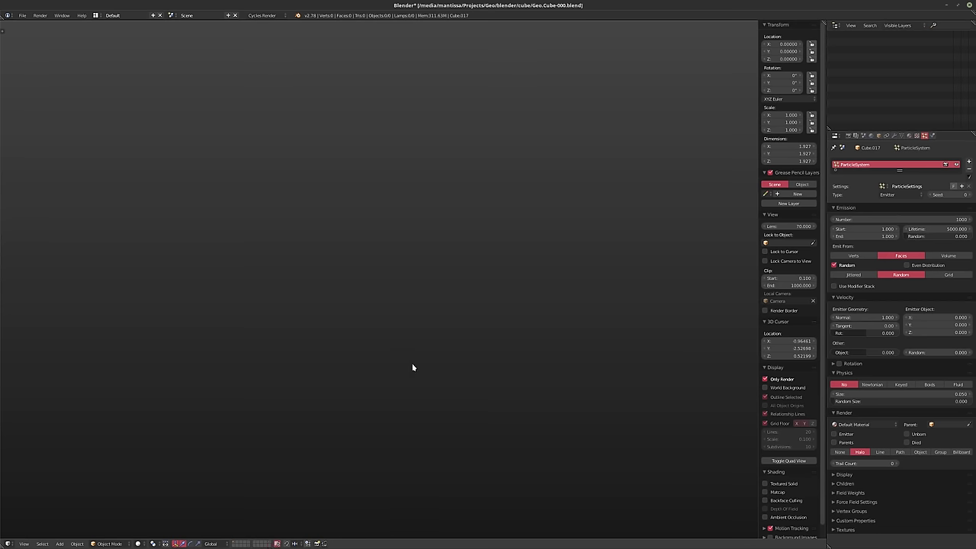
key("shift+a")
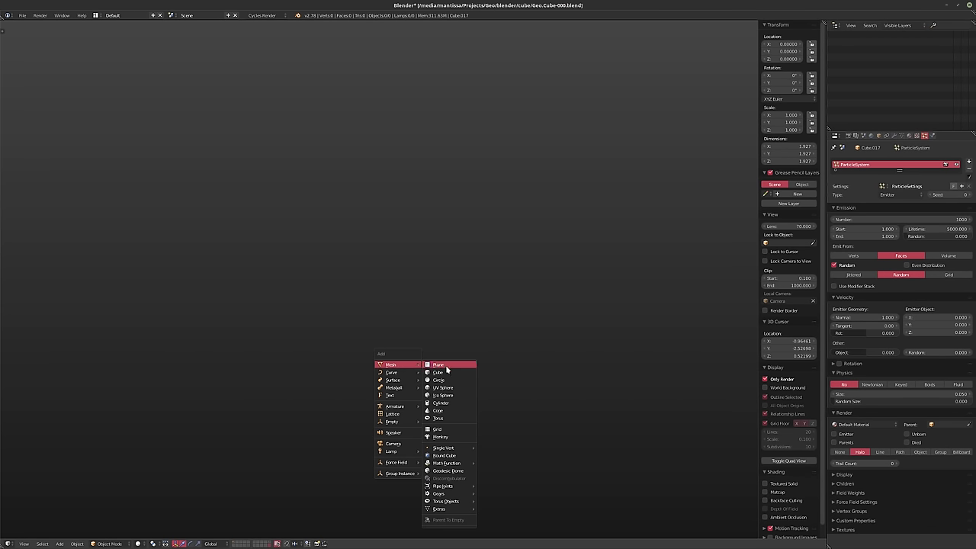
left_click(441, 373)
key("KP_Decimal")
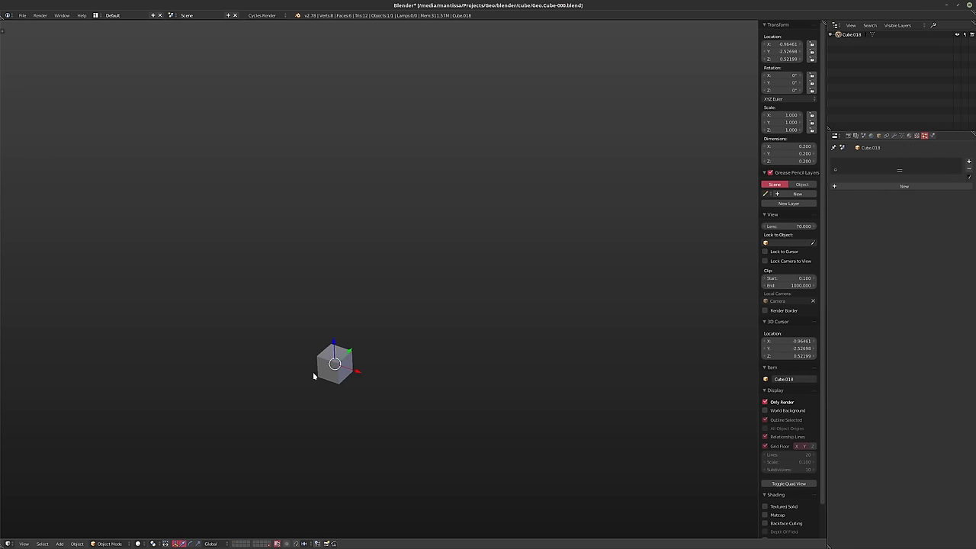
Move the new cube's whole mesh up 0.1 along Z in Edit Mode so its origin sits at the base
key("Tab")
key("KP_1")
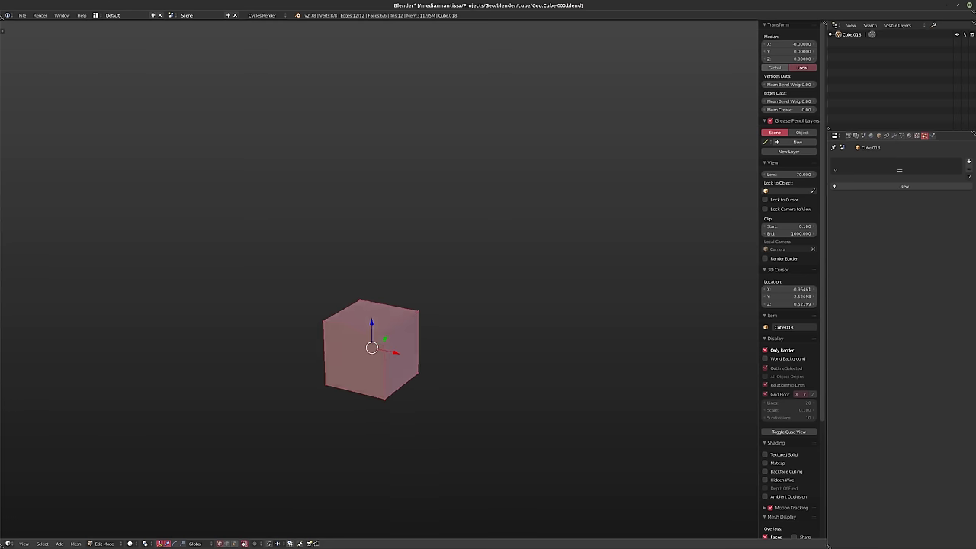
type("gz.1")
key("Return")
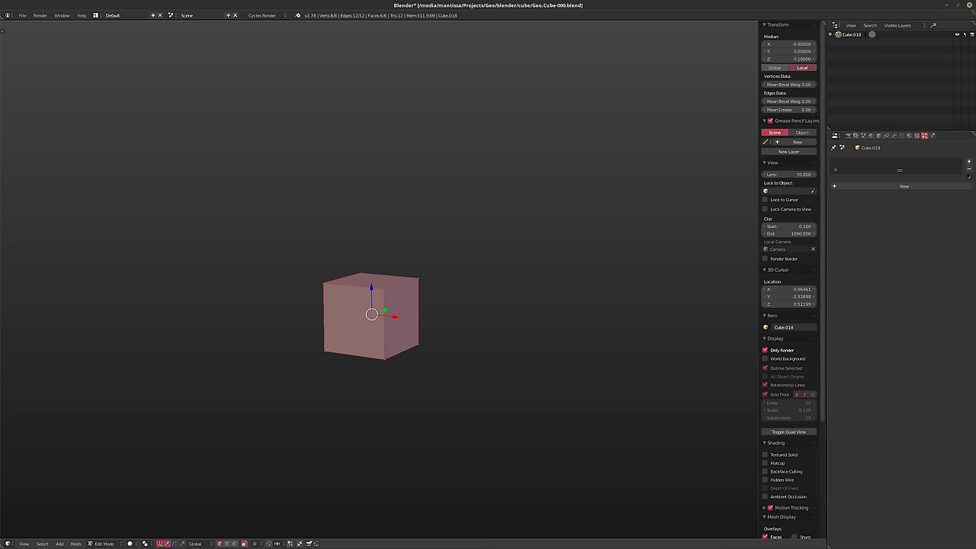
Switch to face selection and select the cube's top face
middle_click_drag(371, 314, 359, 333)
key("ctrl+Tab")
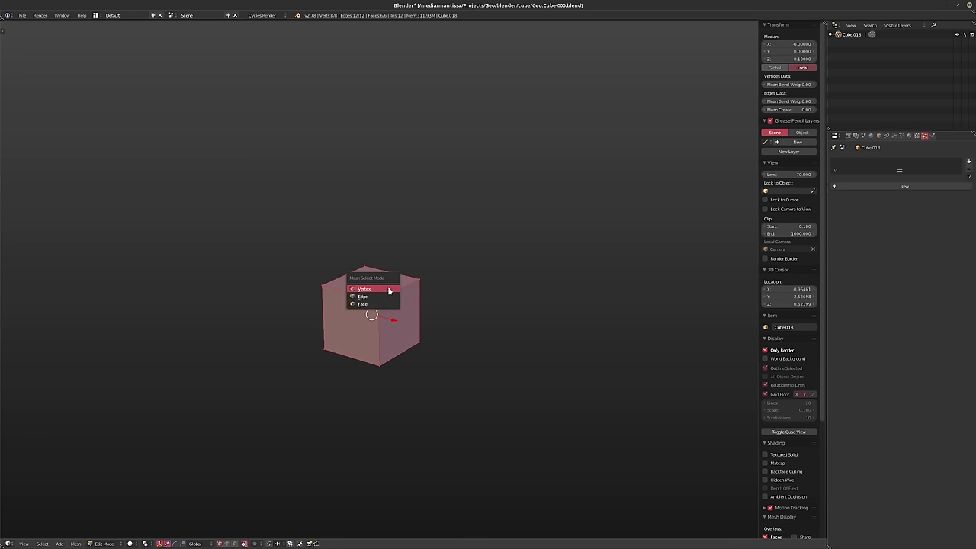
left_click(369, 305)
right_click(371, 284)
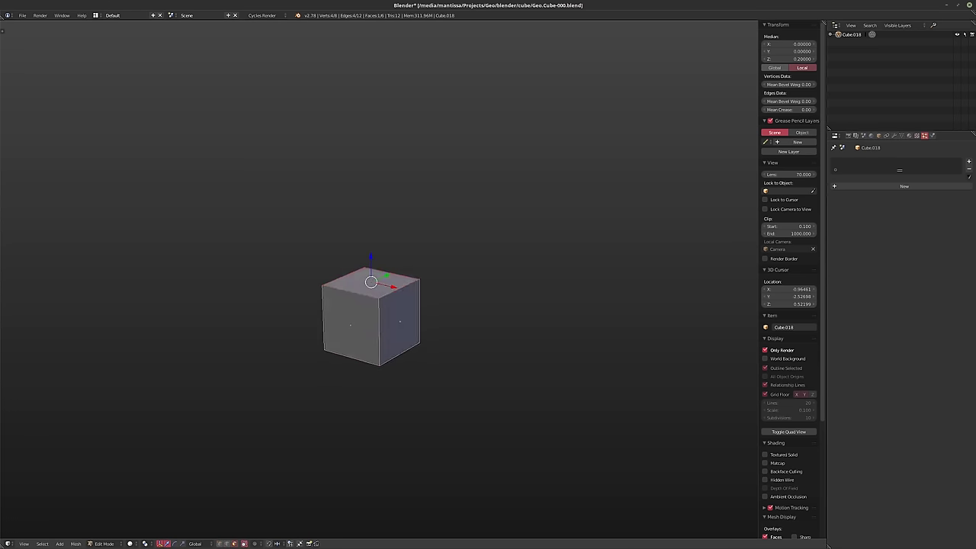
Try to raise the cube's top face by 8 units along Z
middle_click_drag(451, 348, 444, 331)
key("g")
key("z")
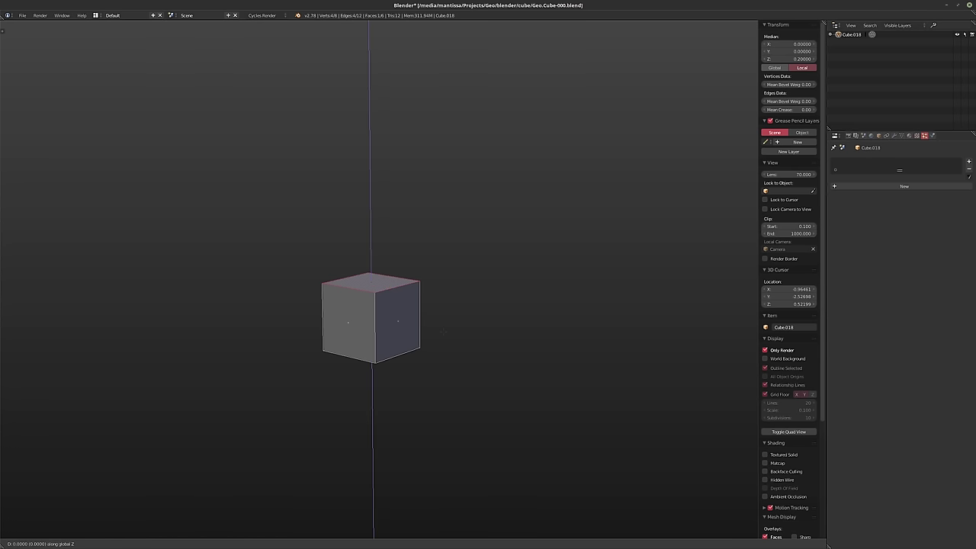
key("8")
key("Return")
scroll(381, 229, "down", 5)
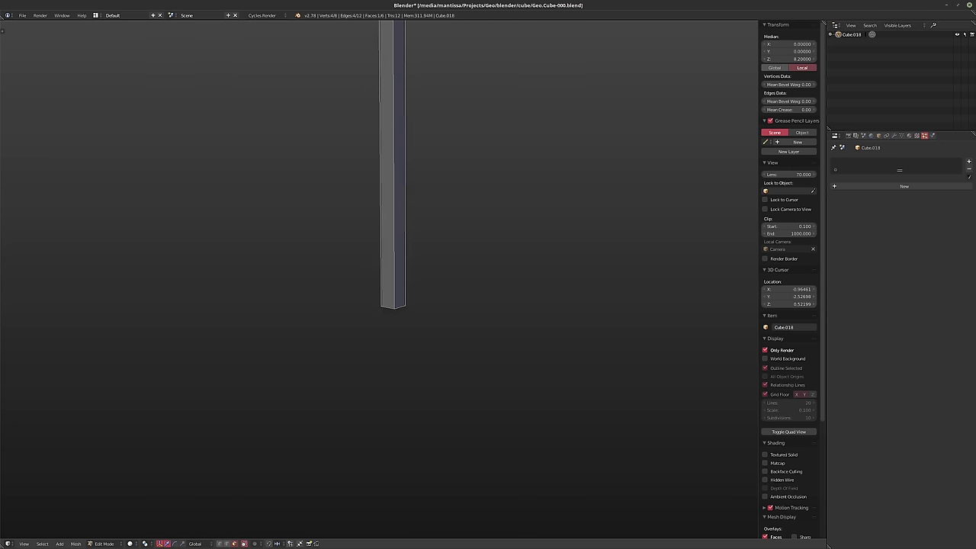
scroll(420, 404, "down", 1)
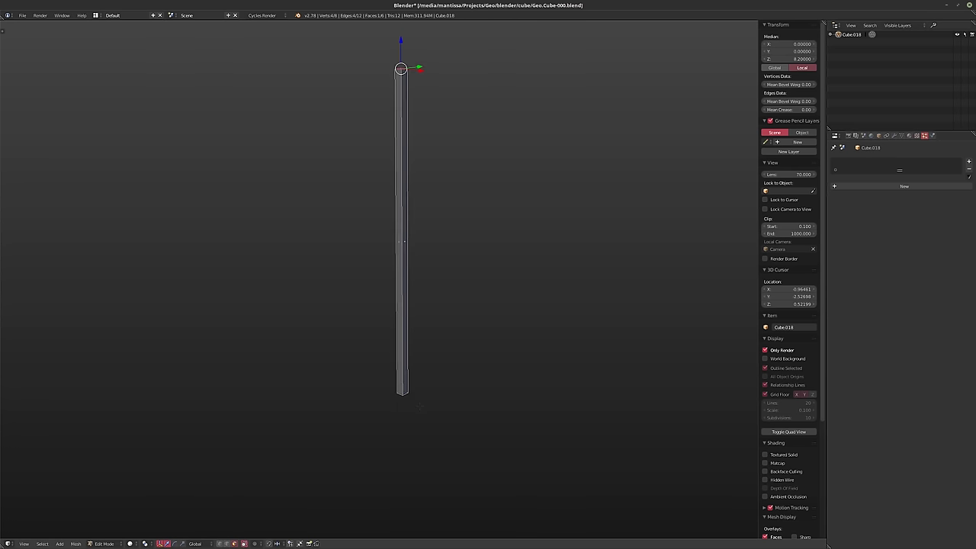
key("ctrl+z")
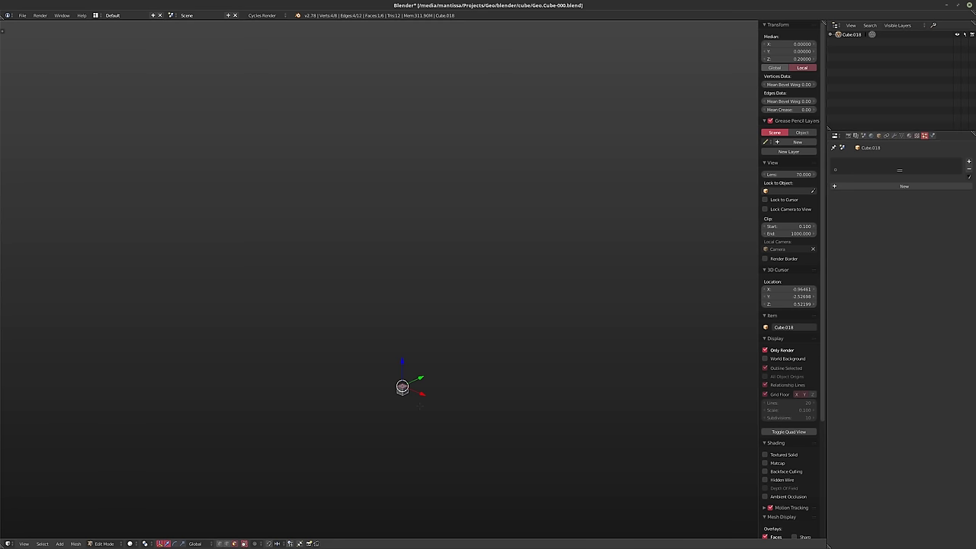
Raise the cube's top face by 0.8 units along Z
type("gz.8")
key("Return")
scroll(419, 406, "up", 7)
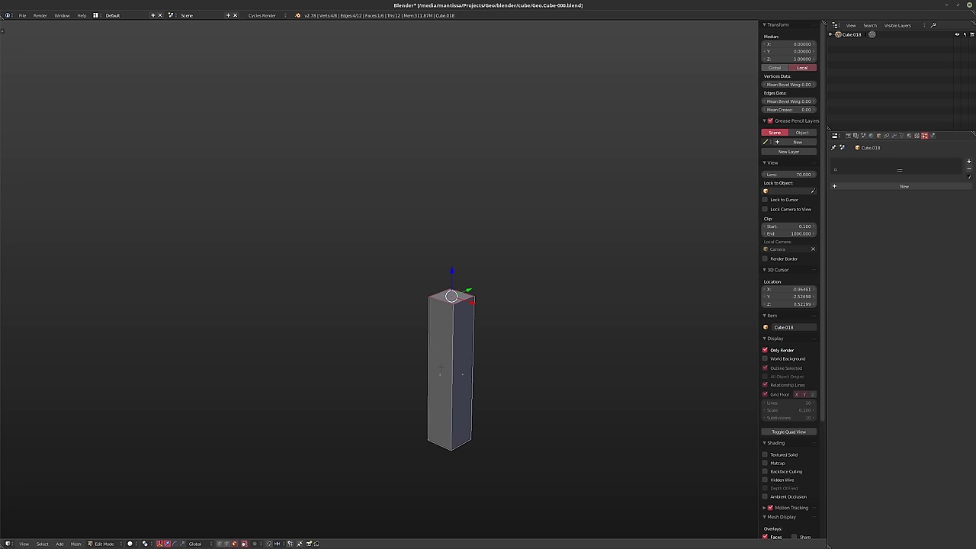
type("e")
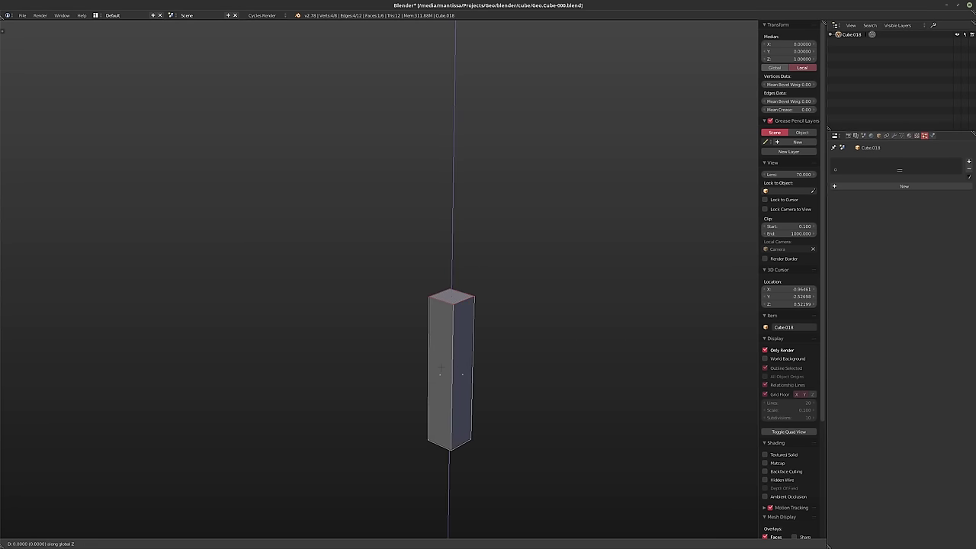
type("1")
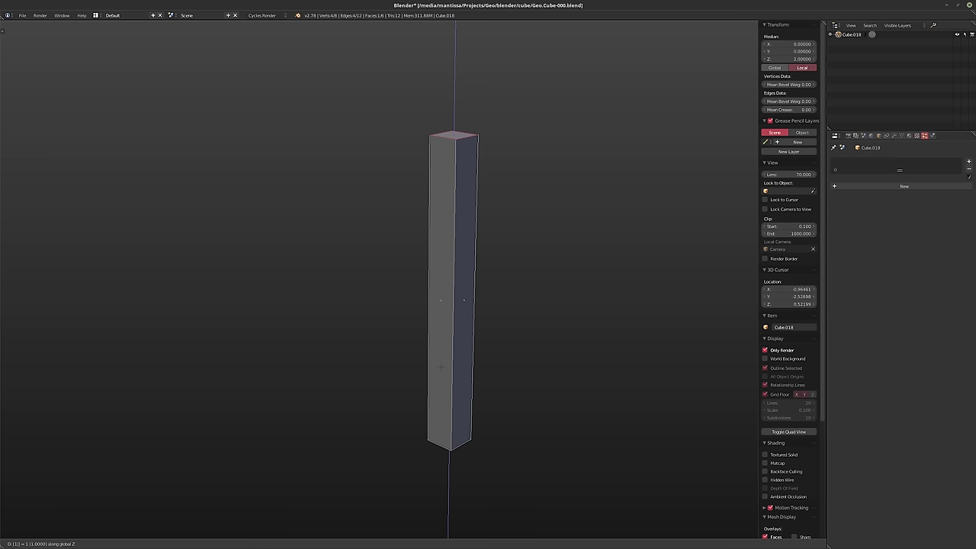
key("BackSpace")
type("2")
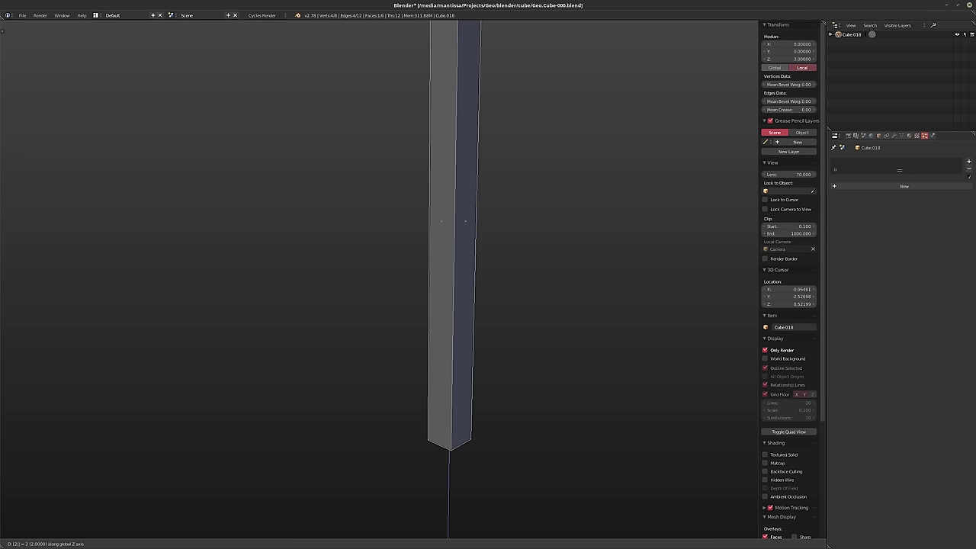
key("Escape")
Raise the top face by another 3 units along Z to form a tall bar
type("g")
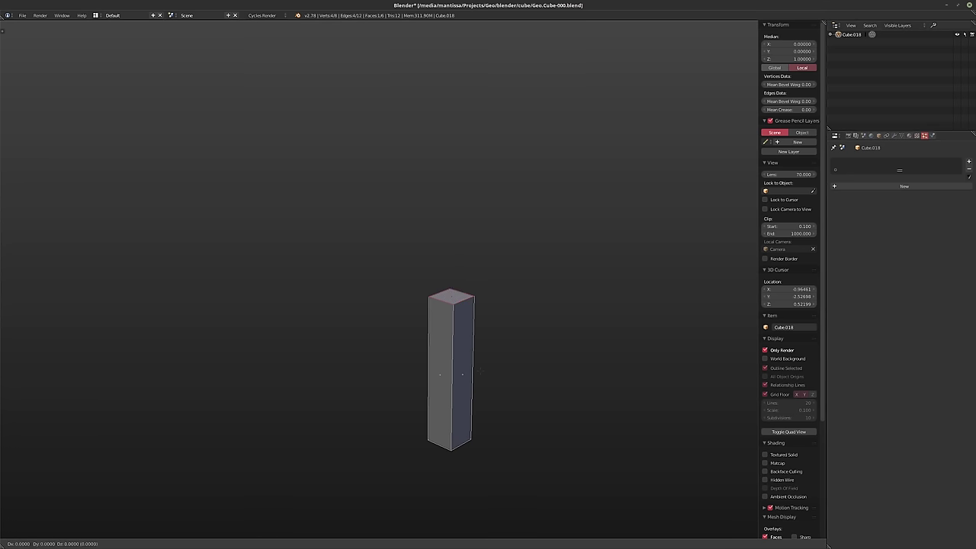
type("z3")
key("Return")
scroll(489, 358, "down", 4)
middle_click_drag(530, 305, 485, 330)
key("Tab")
key("Tab")
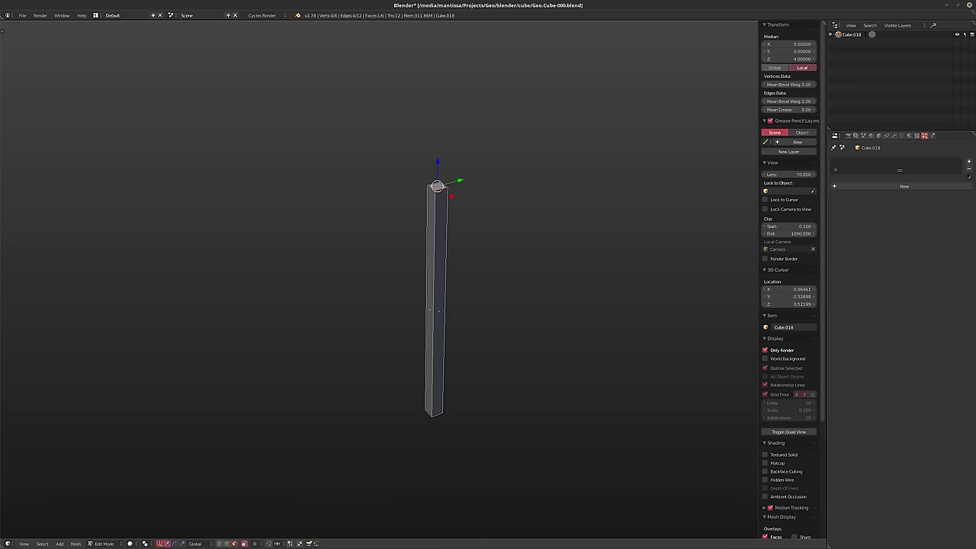
Scale the bar's whole mesh in X and Y only, to about 0.019 wide, and return to Object Mode
key("a")
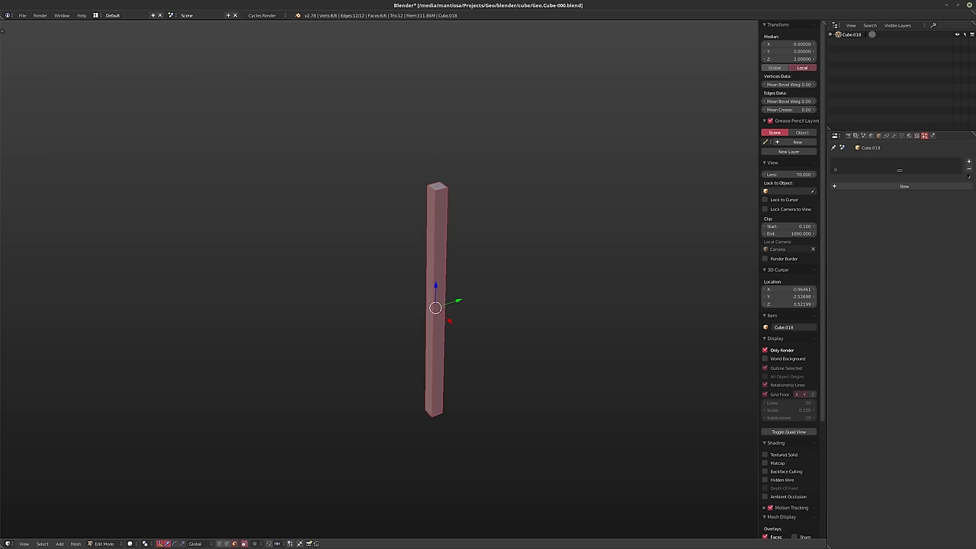
key("s")
key("shift+z")
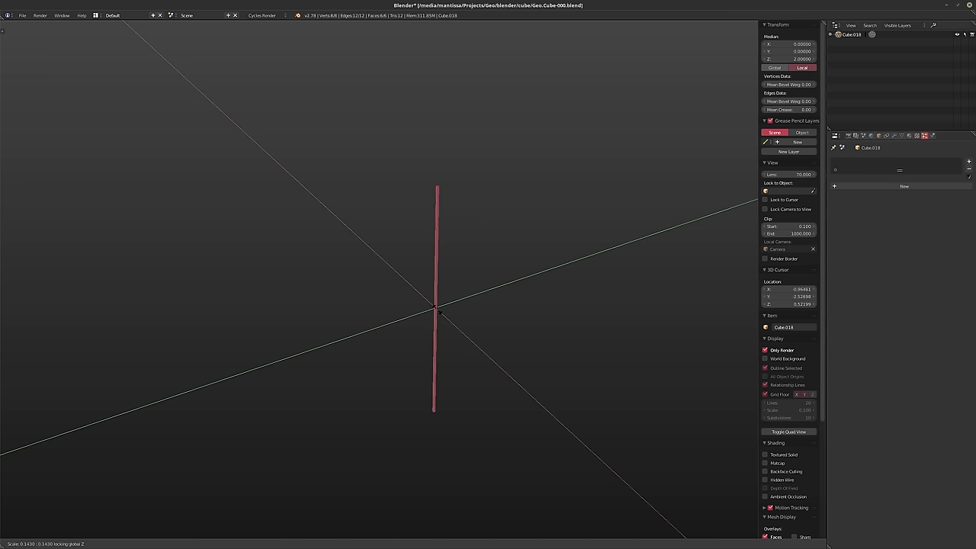
left_click(441, 312)
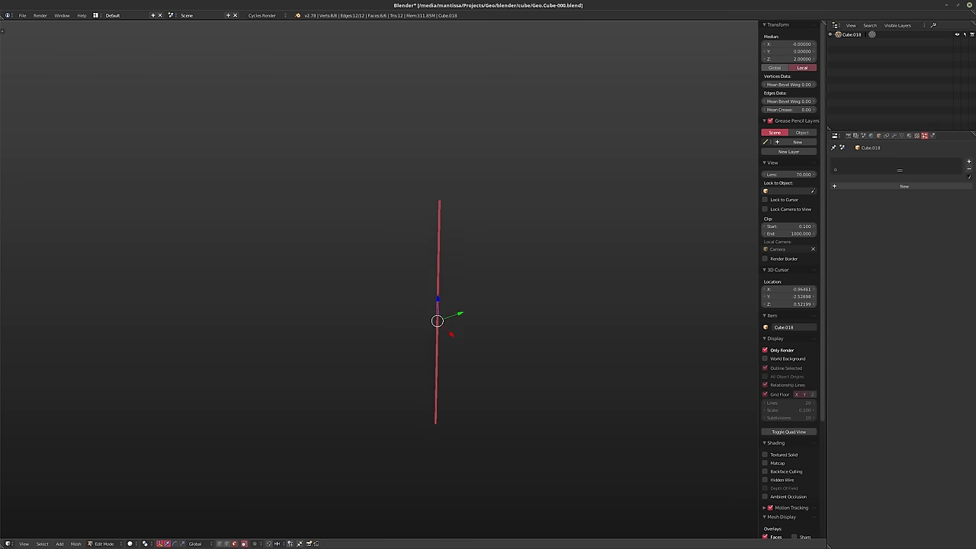
scroll(453, 312, "up", 3)
middle_click_drag(481, 332, 482, 317, "shift")
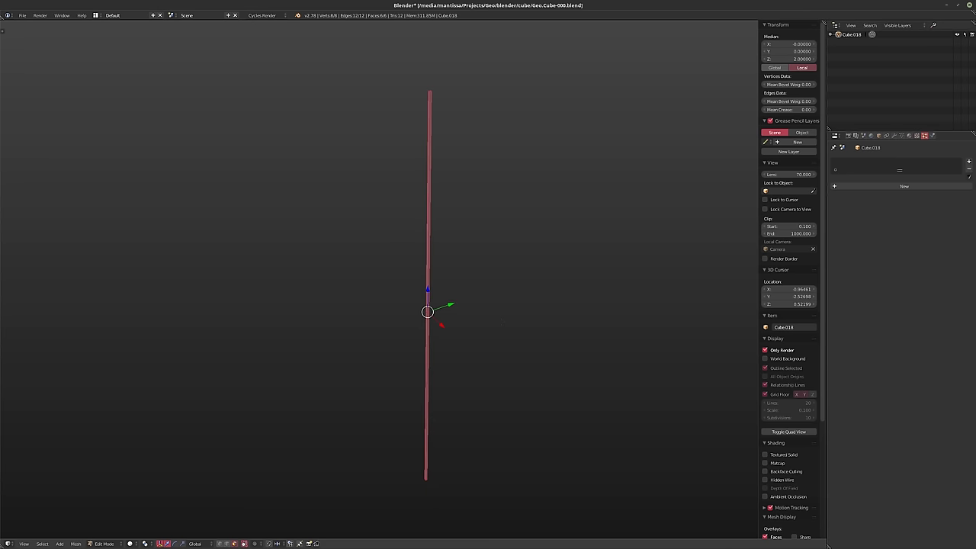
key("Tab")
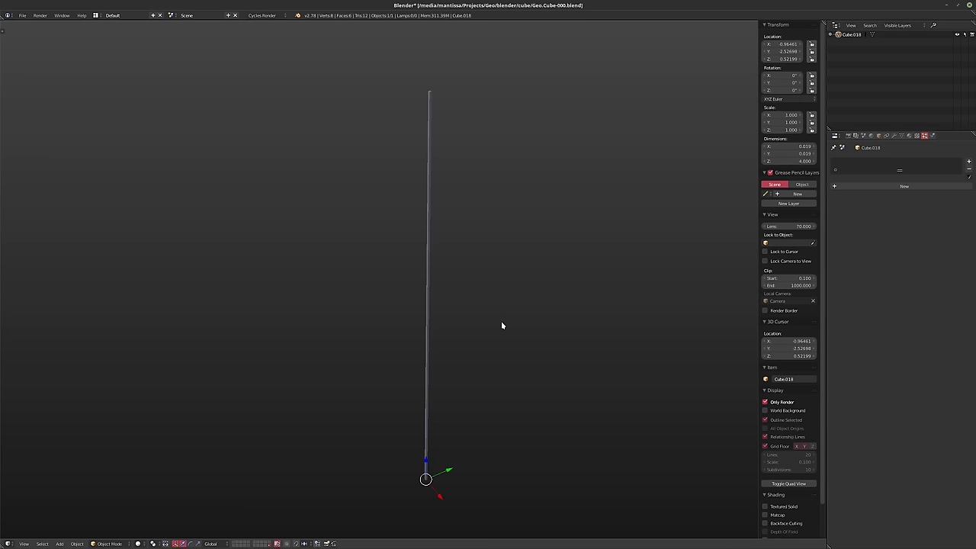
Rename the bar object to PRT.Cube and return to the layer with the main cube, seen through the camera
key("KP_0")
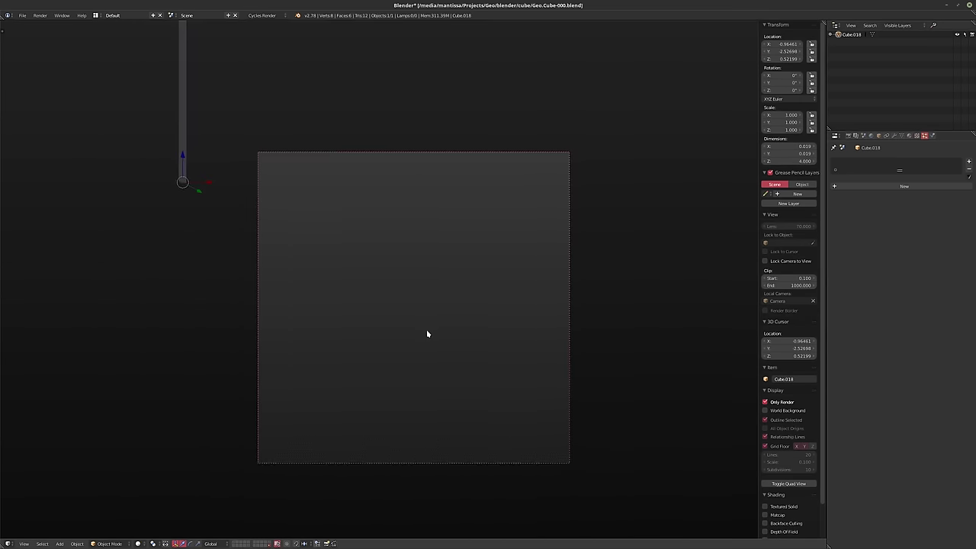
double_click(852, 34)
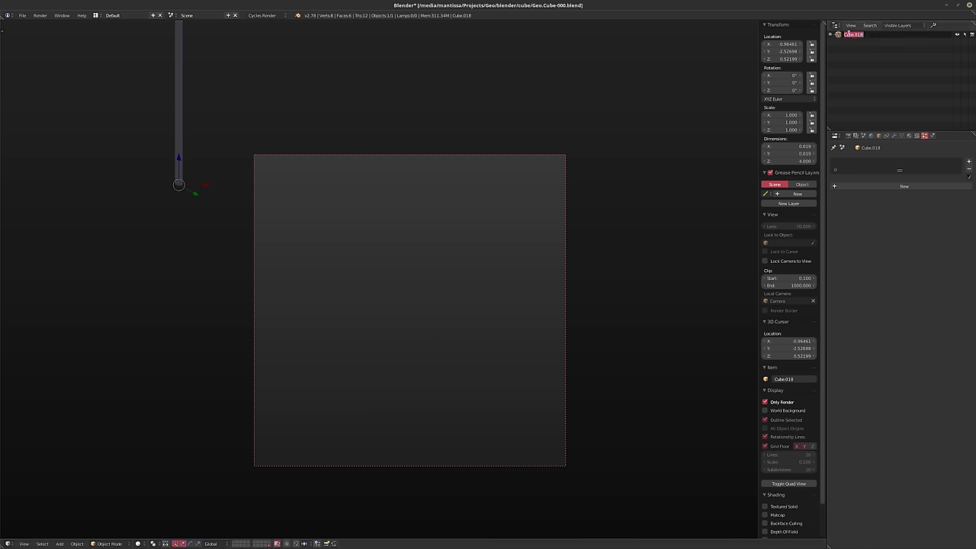
type("PlT.Cube")
key("Return")
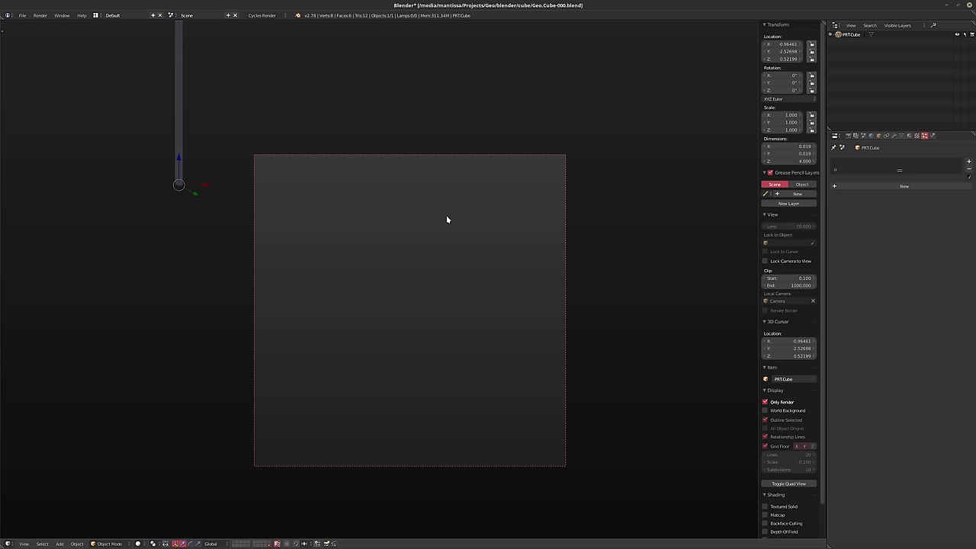
key("1")
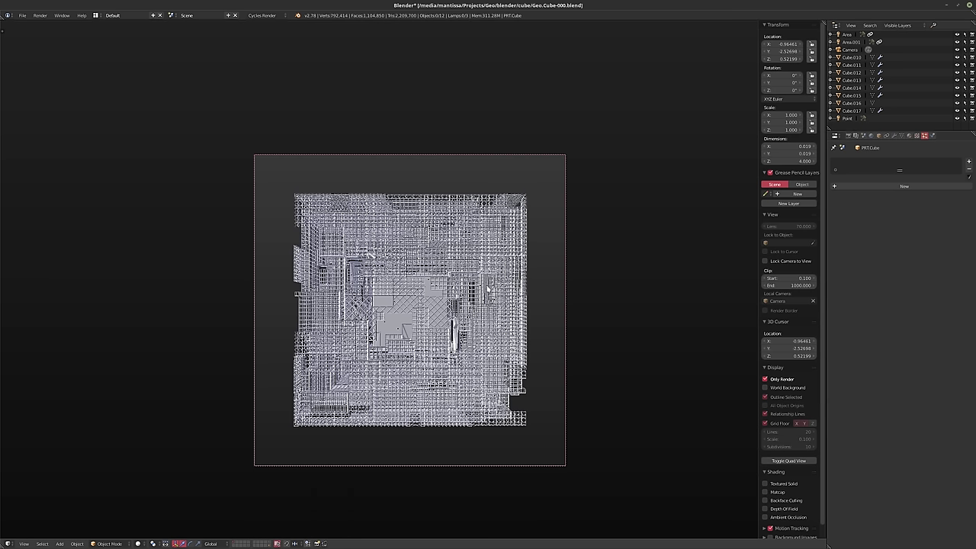
Select the flipped-normal cube Cube.017 and rename it EMIT.Cubes
middle_click_drag(511, 307, 509, 281, "shift")
scroll(509, 281, "up", 1)
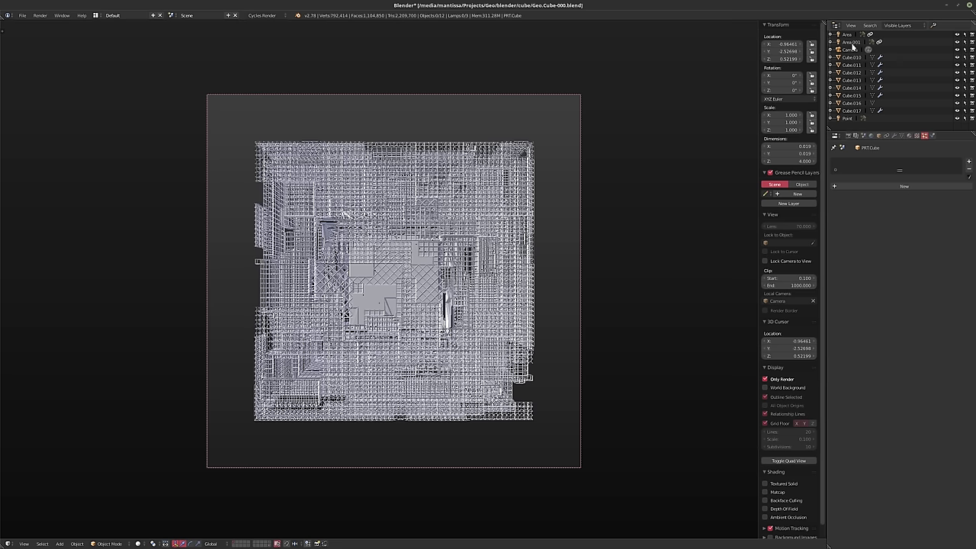
left_click(856, 111)
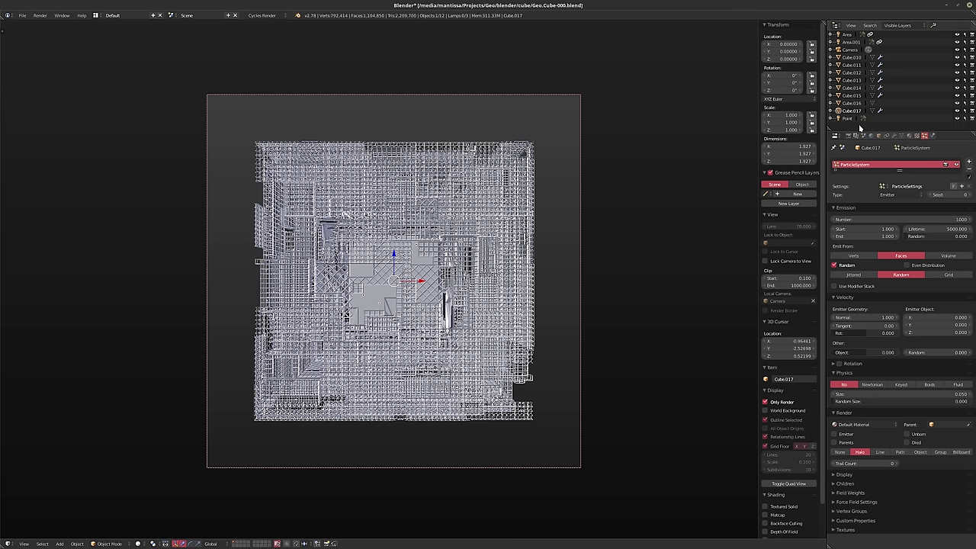
double_click(847, 112)
type("EEMIT.Cubes")
key("Return")
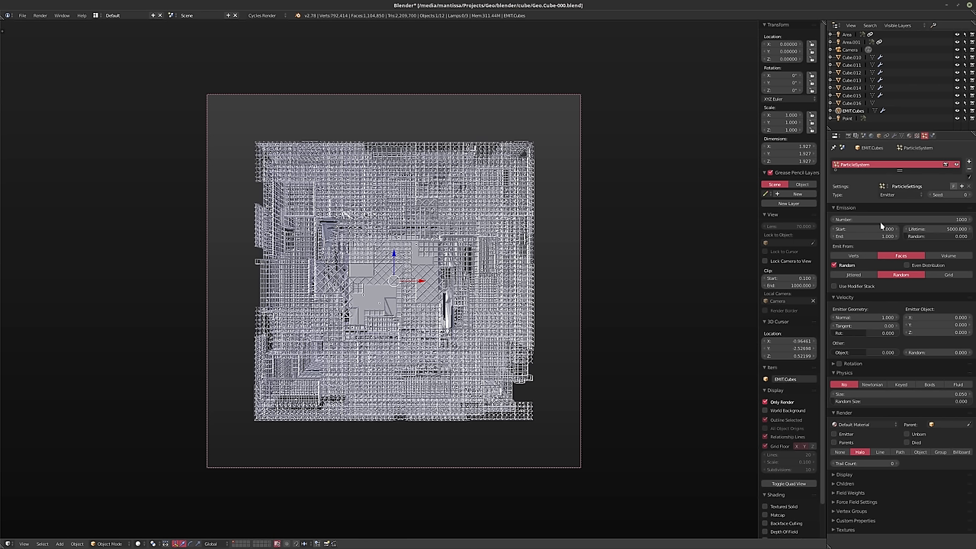
Render the emitter's particles as objects, using PRT.Cube as the dupli object
left_click(918, 452)
left_click(923, 461)
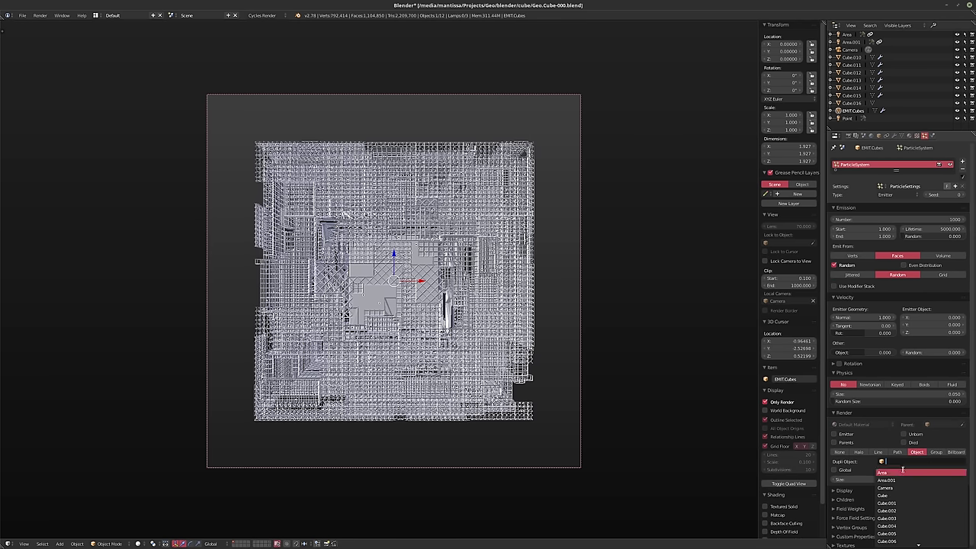
scroll(913, 505, "down", 8)
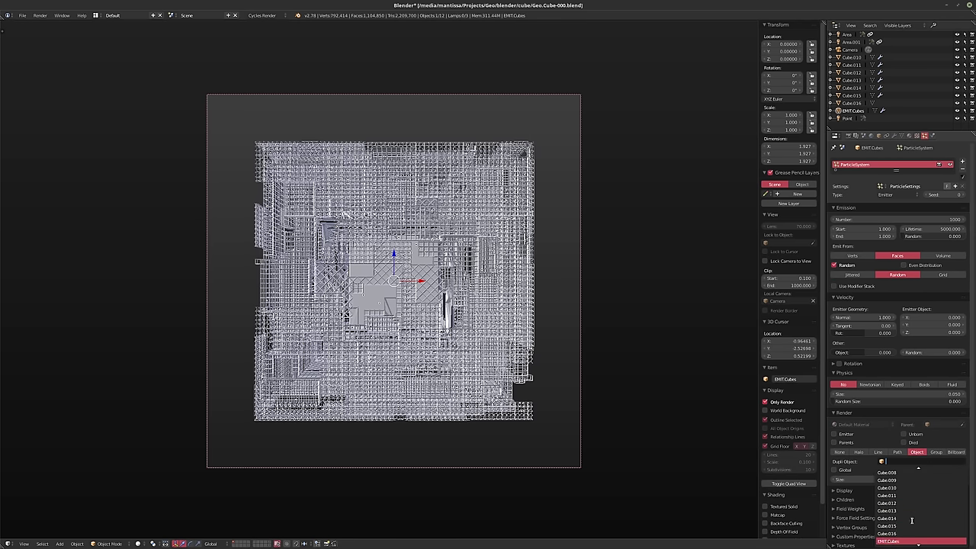
left_click(890, 541)
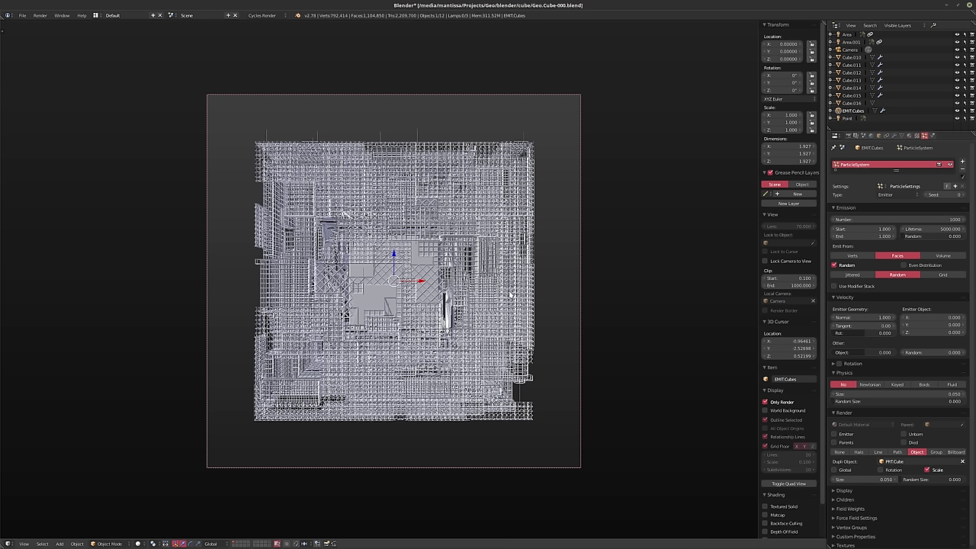
middle_click_drag(535, 293, 580, 320)
middle_click_drag(395, 299, 470, 301)
scroll(470, 301, "down", 1)
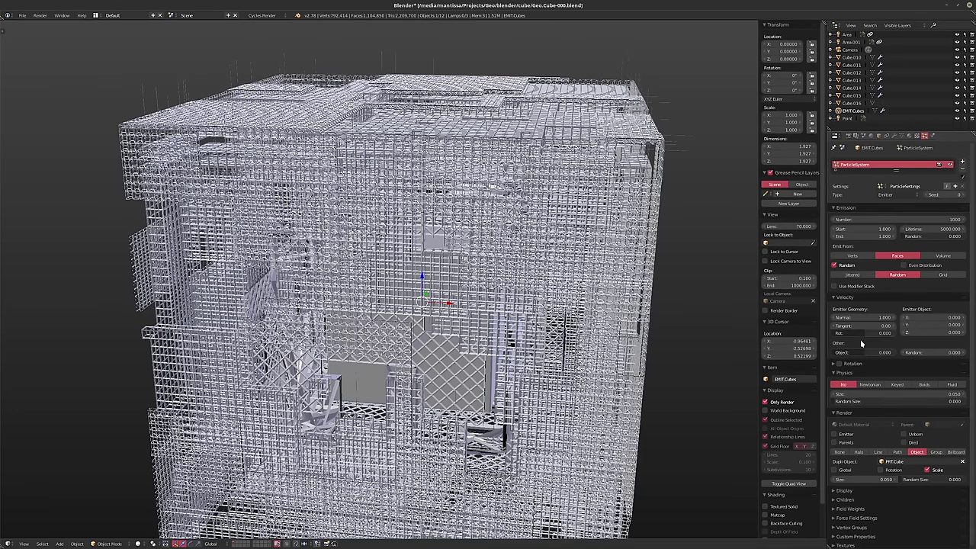
Try a tangent emission velocity of about 0.20 on the particles, then reset it to 0
left_click_drag(855, 326, 884, 326)
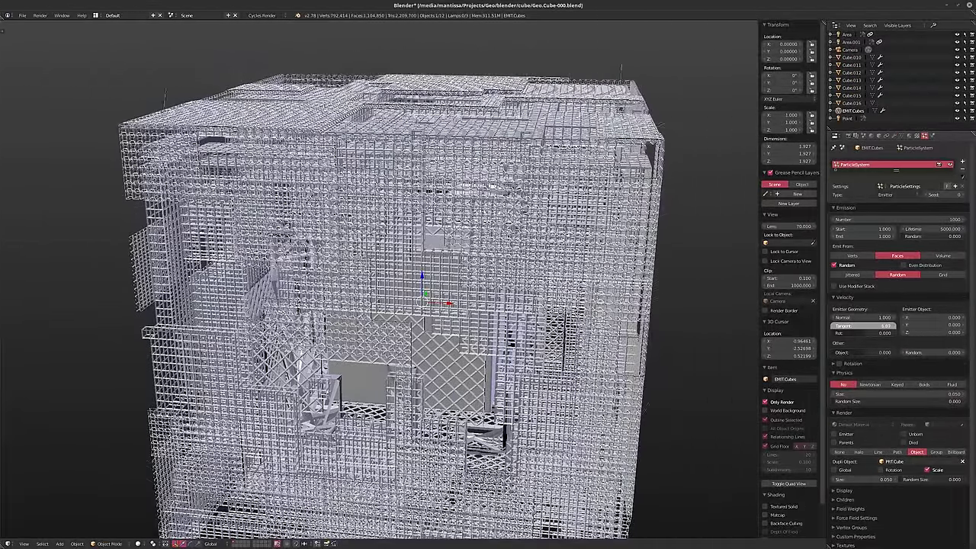
left_click_drag(881, 326, 865, 328)
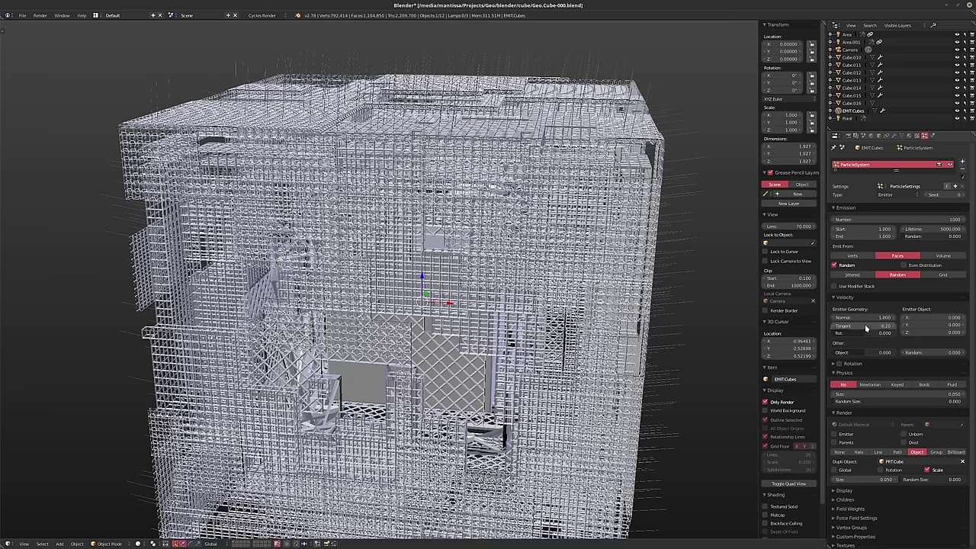
left_click(859, 326)
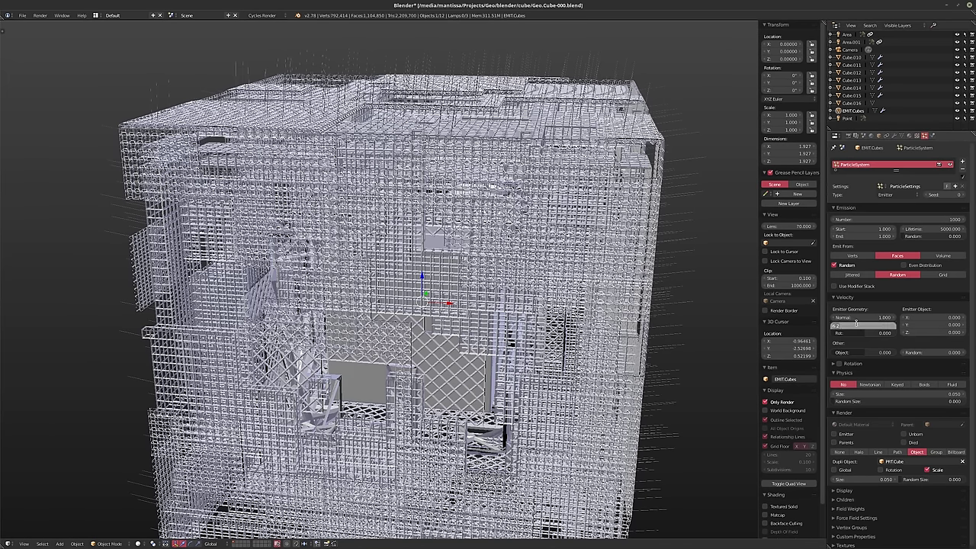
type("00")
key("Return")
middle_click_drag(501, 219, 468, 215)
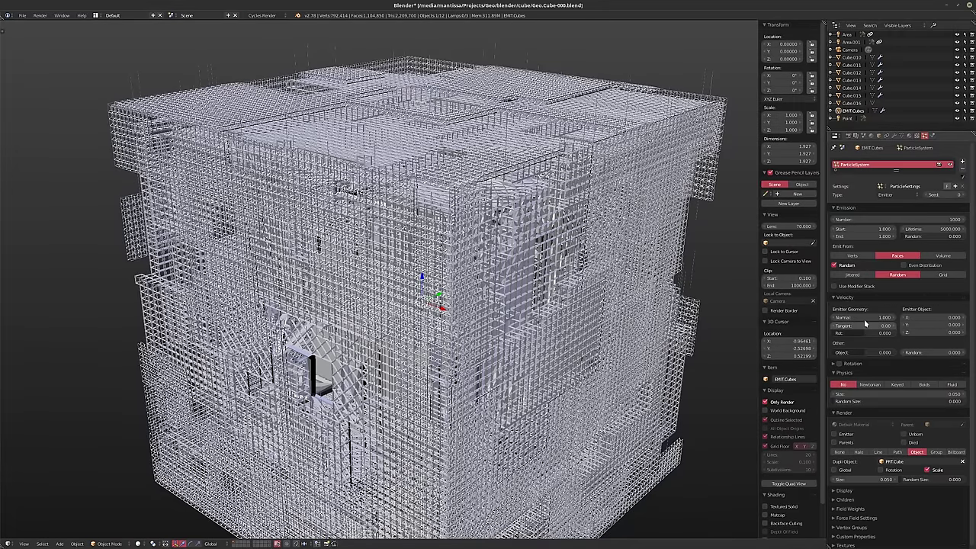
Try a different normal emission velocity on the particles and set it back to 1
mouse_move(864, 317)
left_mouse_down()
mouse_move(832, 317)
mouse_move(884, 321)
mouse_move(871, 320)
left_mouse_up()
left_click(866, 316)
type("1")
key("Return")
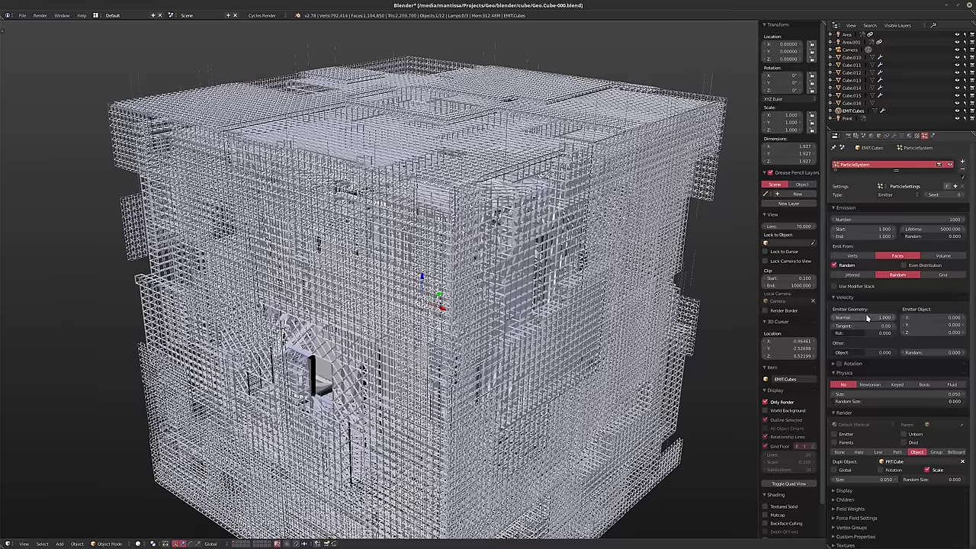
Isolate EMIT.Cubes in local view to inspect the bar particles on their own
middle_click_drag(674, 315, 671, 317, "shift")
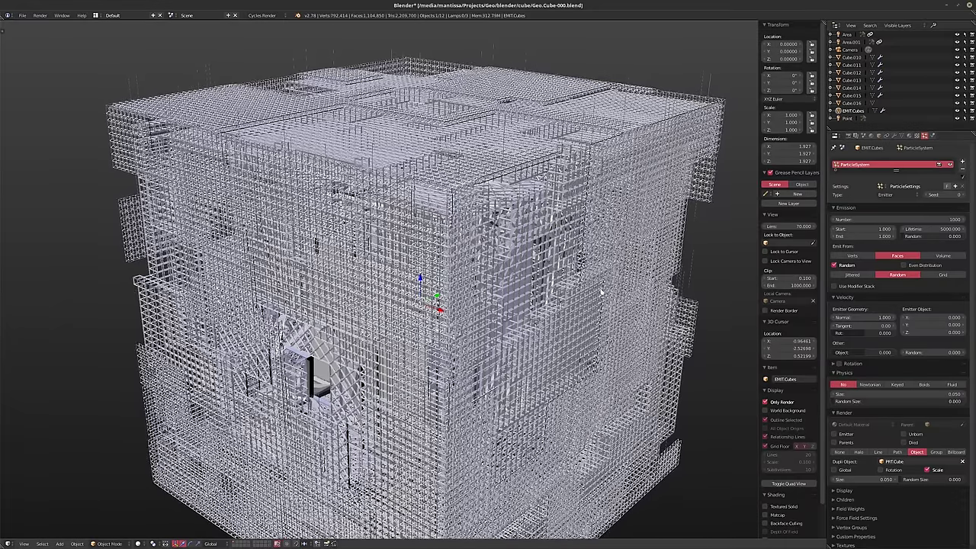
middle_click_drag(593, 289, 544, 283, "shift")
key("KP_Divide")
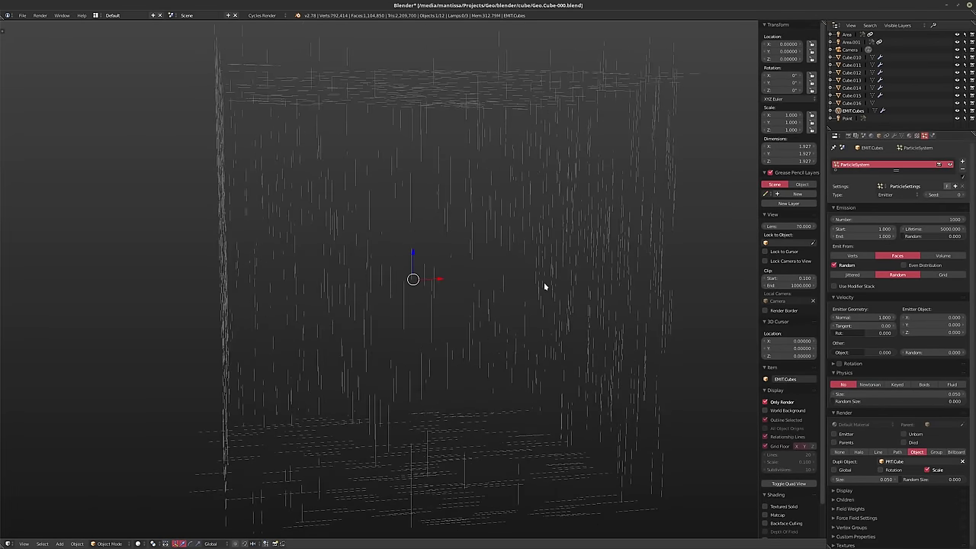
middle_click_drag(641, 318, 585, 320)
scroll(591, 320, "down", 1)
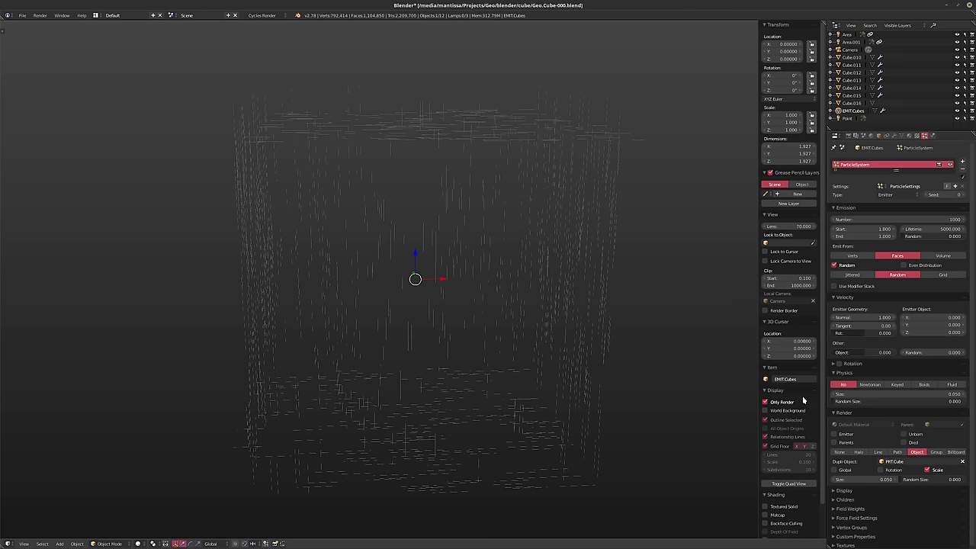
Enable particle rotation, cycle through the object and global axis orientations, and keep Velocity / Hair as the initial orientation
left_click(839, 364)
left_click(833, 364)
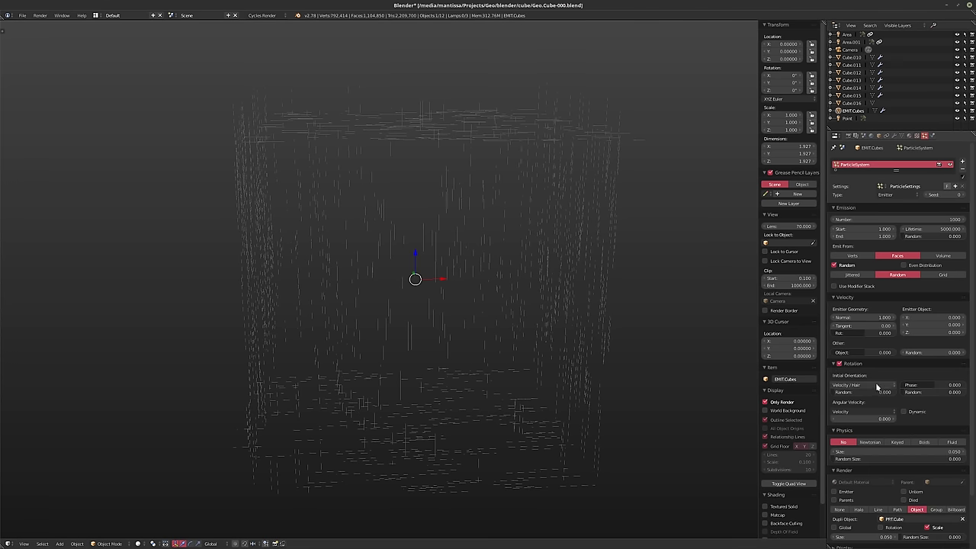
scroll(876, 385, "up", 1, "ctrl")
scroll(875, 384, "up", 1, "ctrl")
scroll(875, 382, "up", 3, "ctrl")
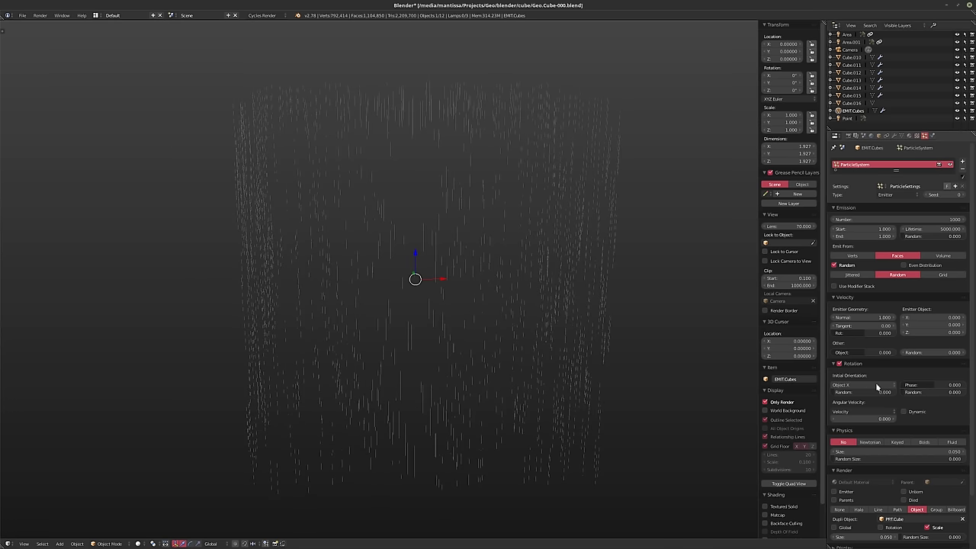
scroll(875, 382, "up", 6, "ctrl")
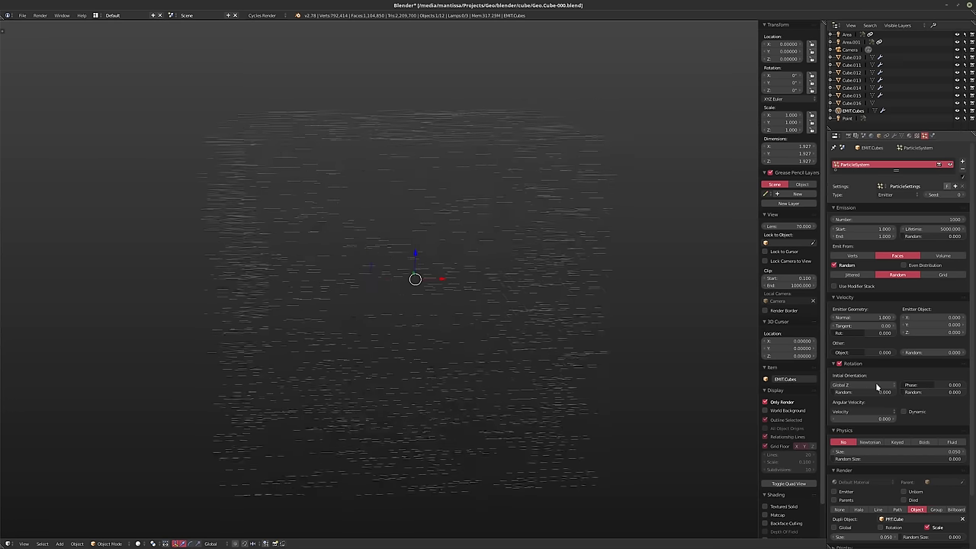
scroll(875, 385, "down", 1, "ctrl")
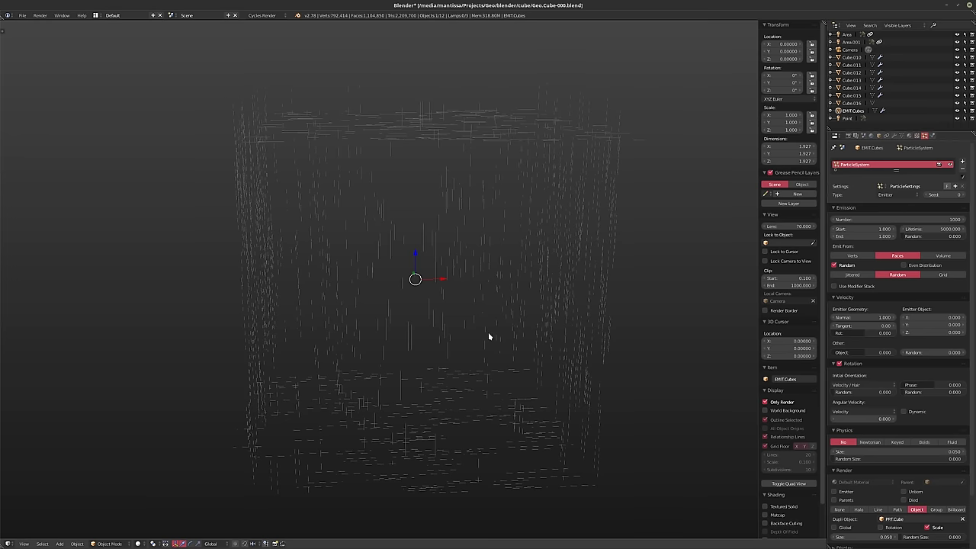
Turn off Only Render so the isolated emitter cube is drawn together with its particles
middle_click_drag(488, 332, 466, 326, "shift")
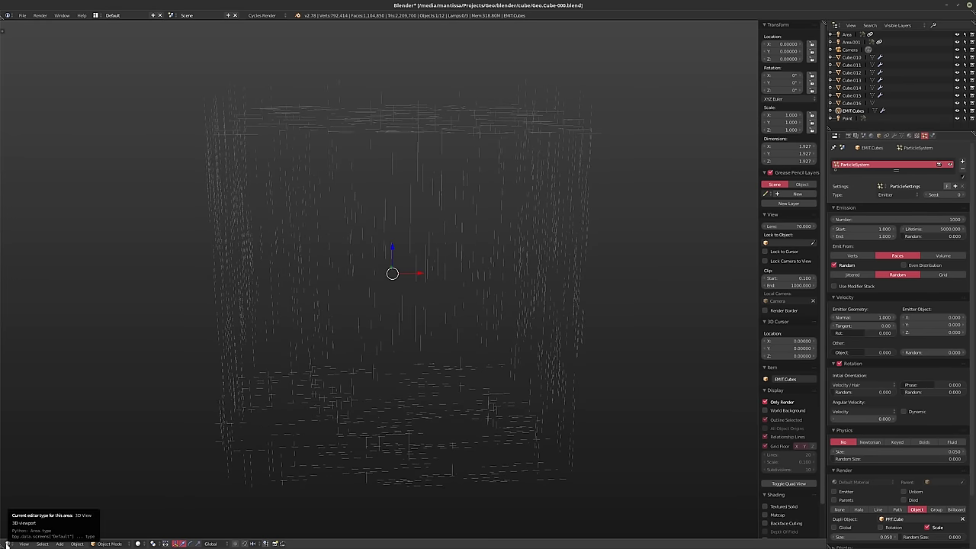
middle_click_drag(362, 422, 435, 397)
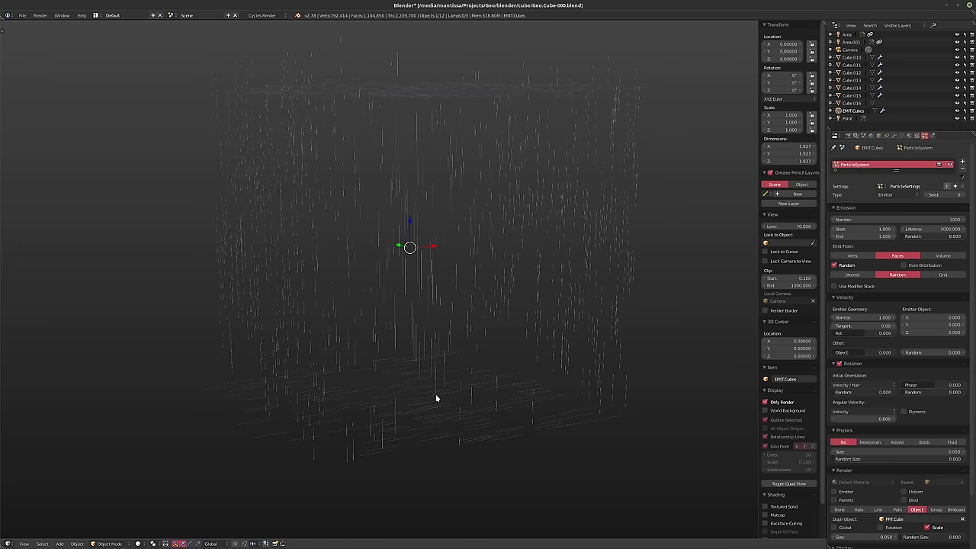
left_click(765, 401)
middle_click_drag(481, 427, 452, 431)
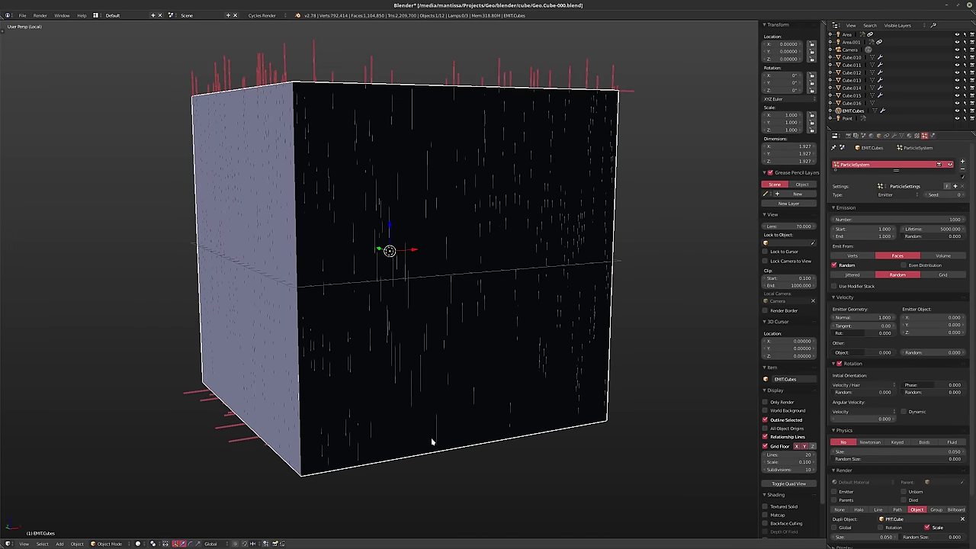
scroll(431, 437, "down", 4)
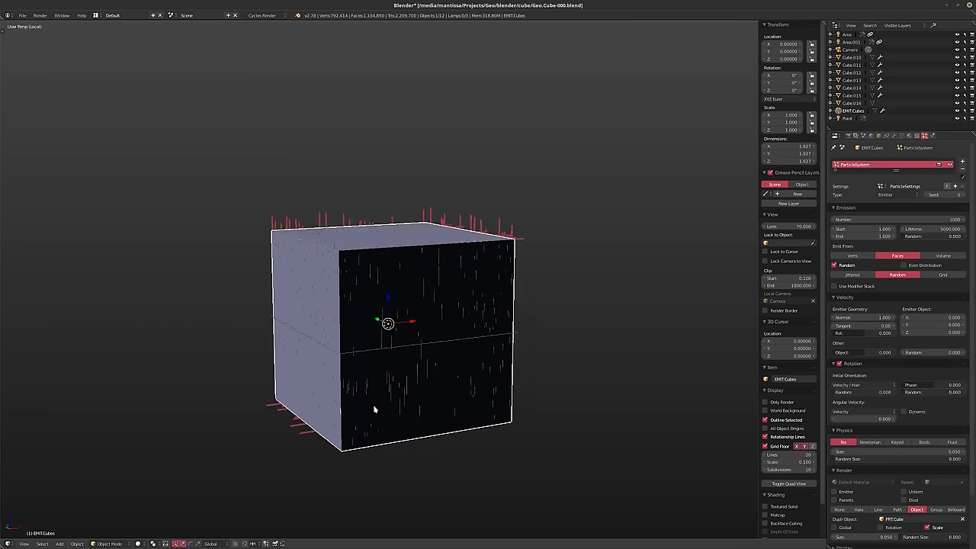
middle_click_drag(375, 407, 388, 439)
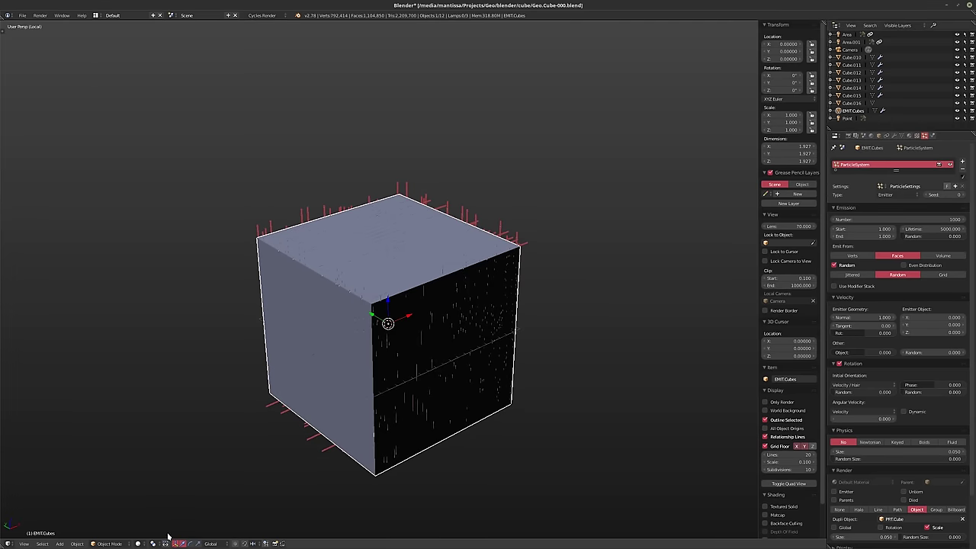
key("Tab")
key("Tab")
middle_click_drag(384, 432, 383, 417)
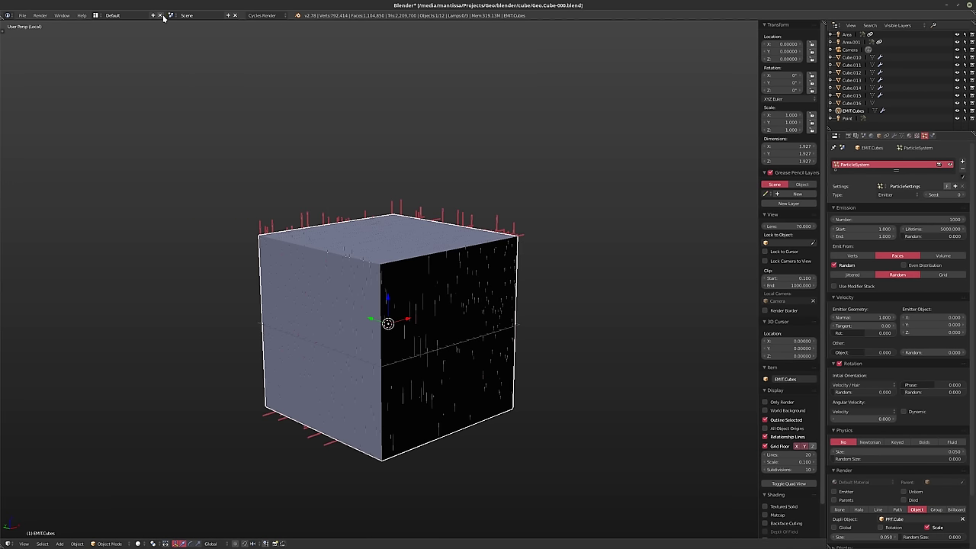
Switch the screen layout to Game Logic and return to the Default layout
left_click(97, 15)
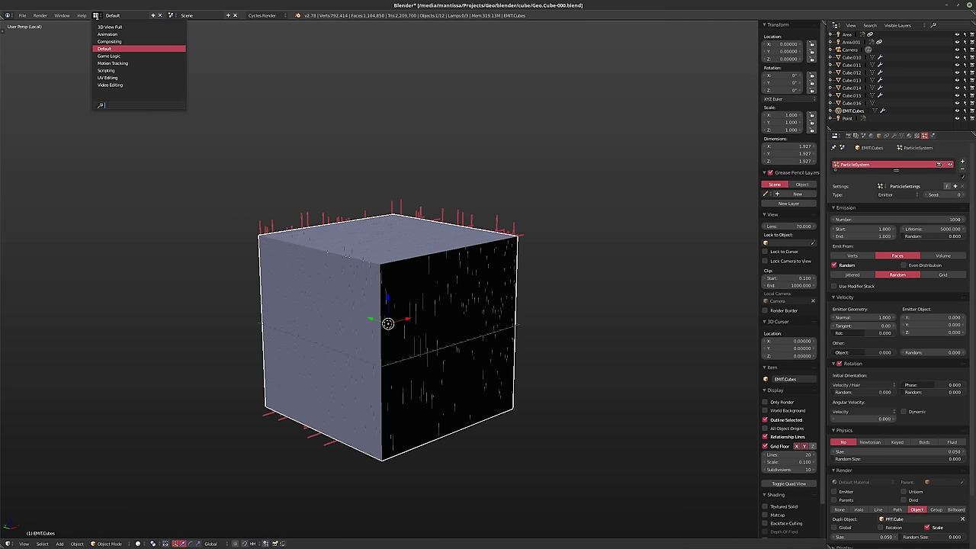
left_click(123, 48)
left_click(97, 15)
left_click(108, 56)
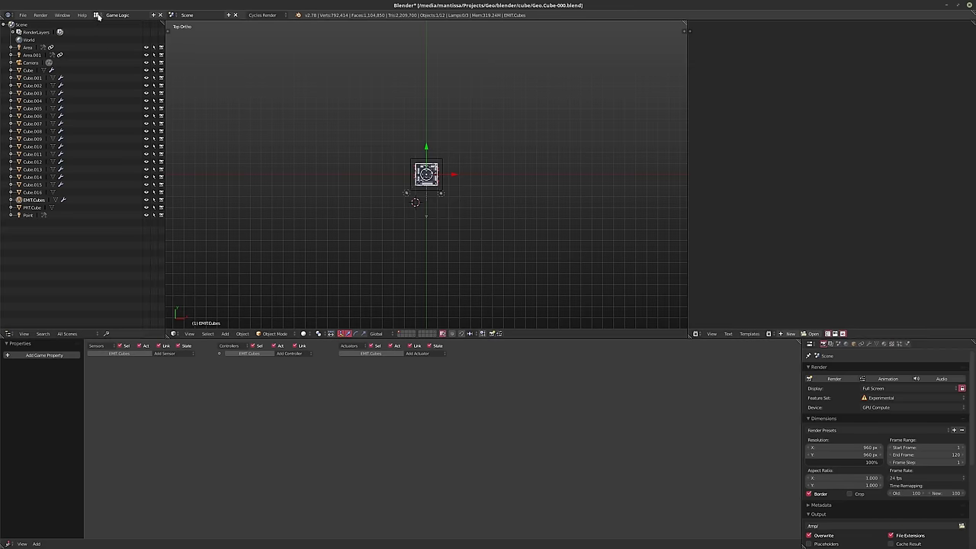
left_click(98, 15)
left_click(107, 47)
middle_click_drag(392, 217, 322, 262)
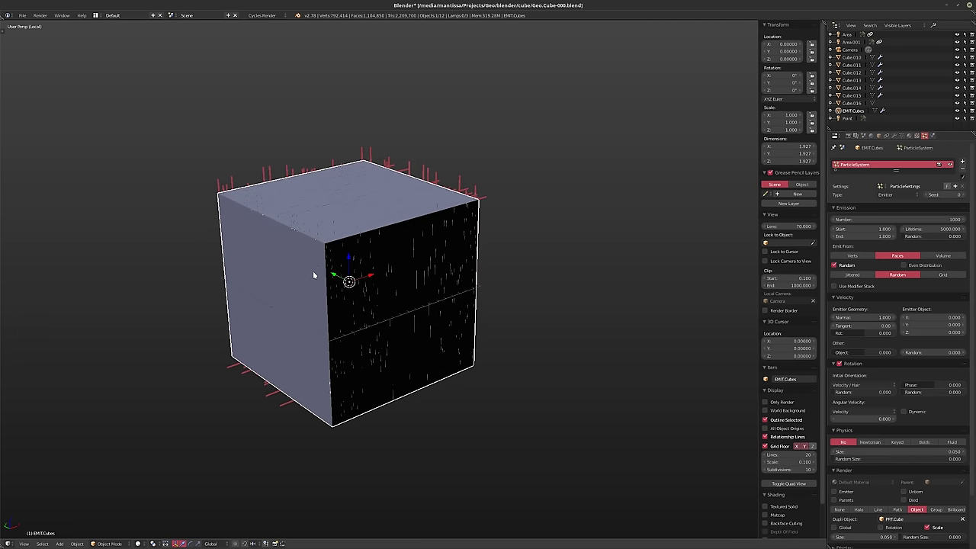
key("a")
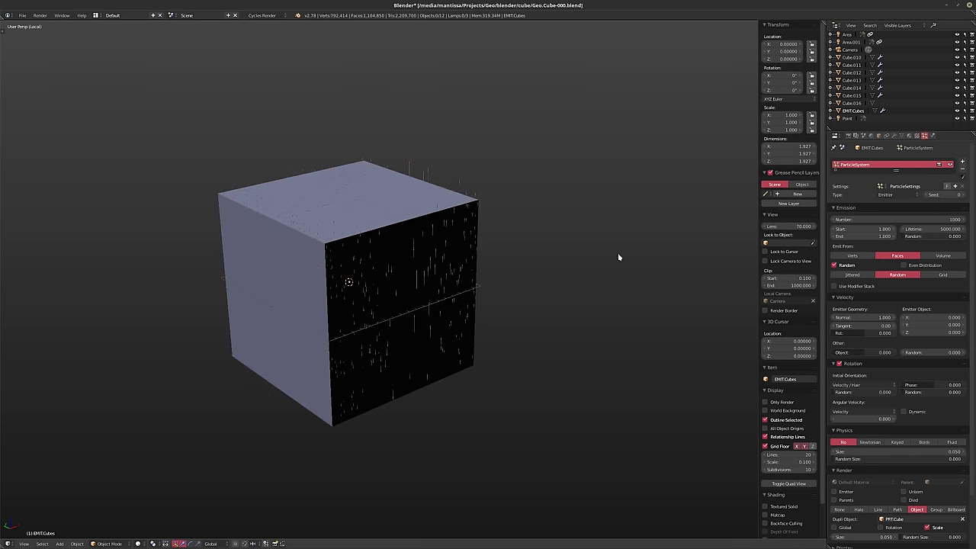
middle_click_drag(617, 257, 671, 312)
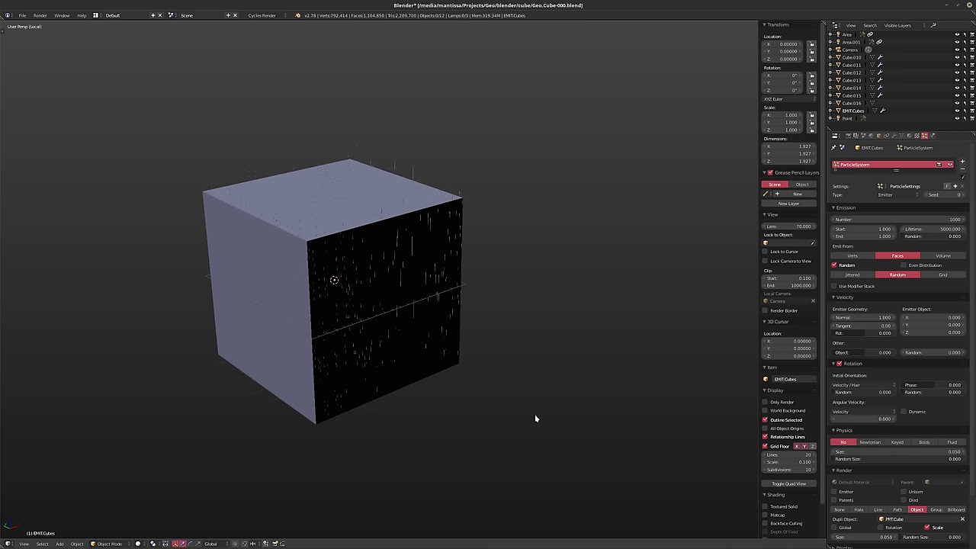
left_click(8, 544)
left_click(10, 536)
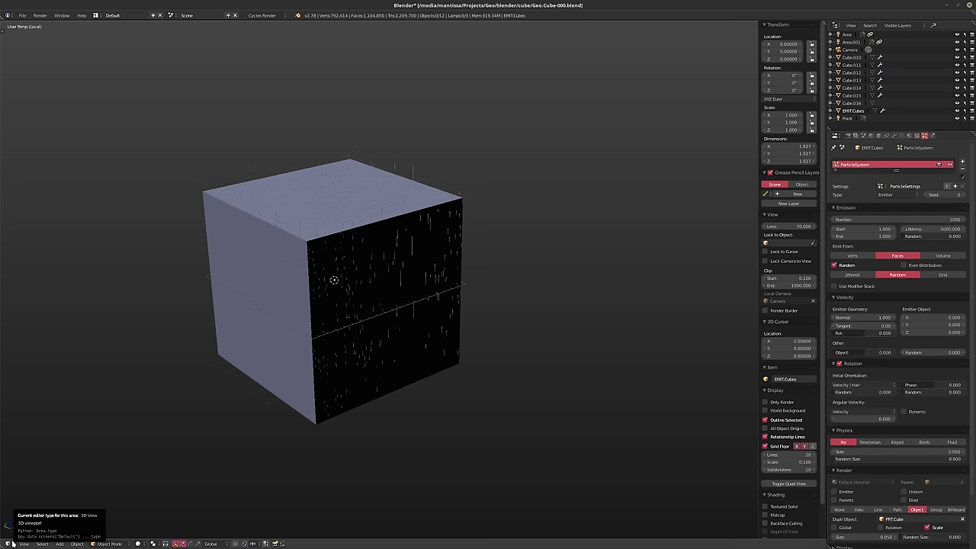
right_click(268, 375)
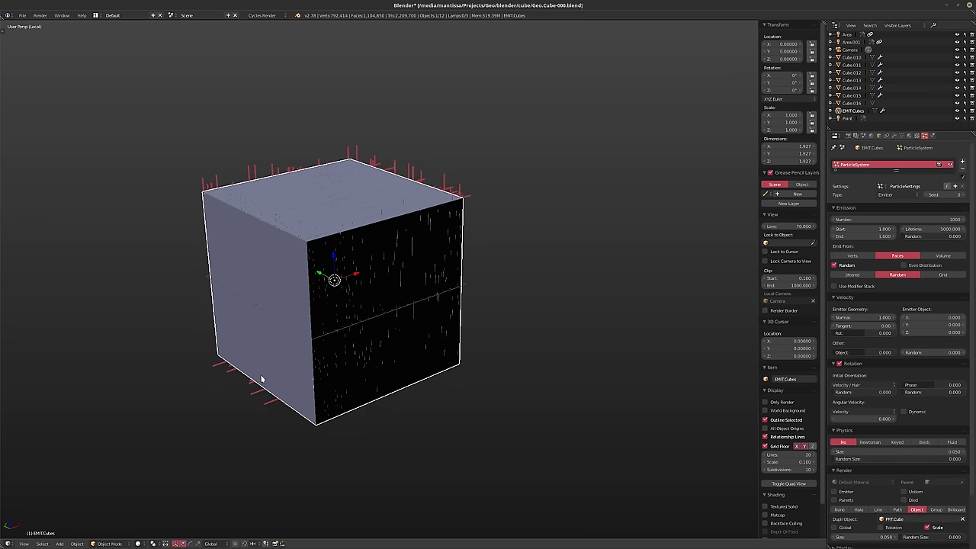
middle_click_drag(261, 378, 278, 394, "shift")
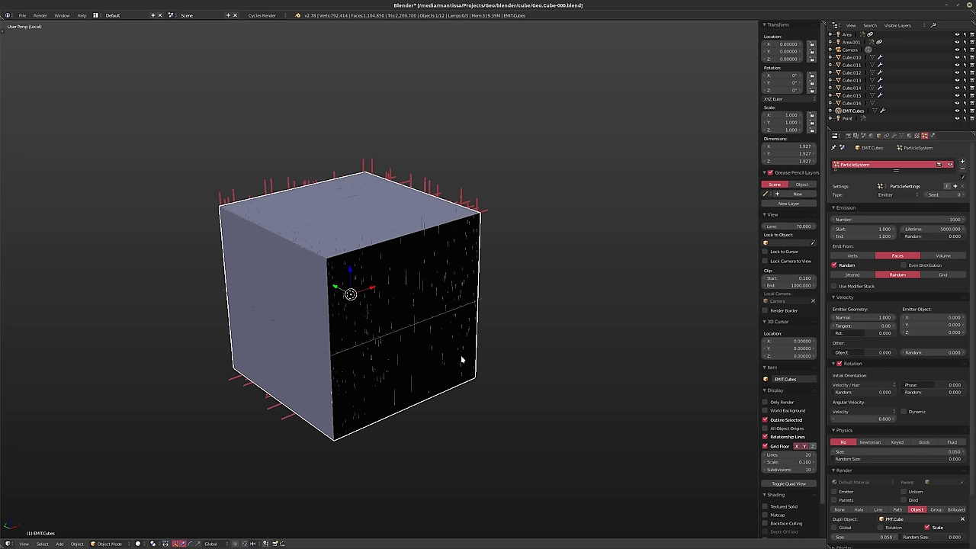
middle_click_drag(532, 290, 578, 291, "shift")
middle_click_drag(578, 291, 541, 285)
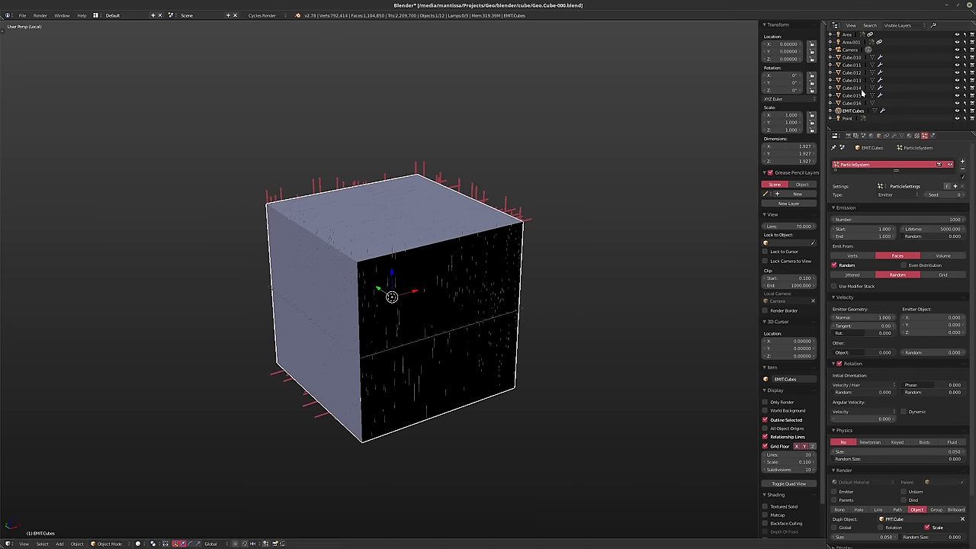
left_click(847, 136)
left_click(870, 136)
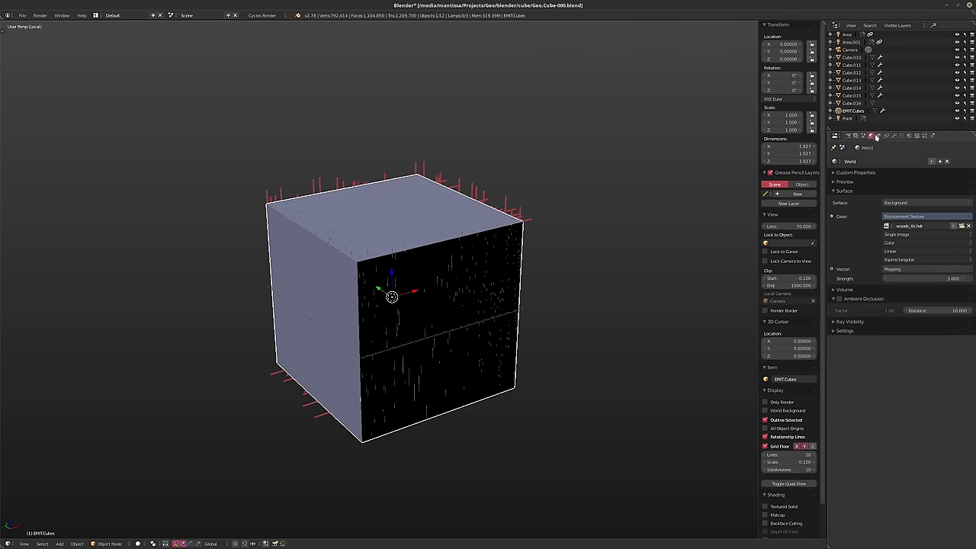
scroll(10, 544, "down", 2, "ctrl")
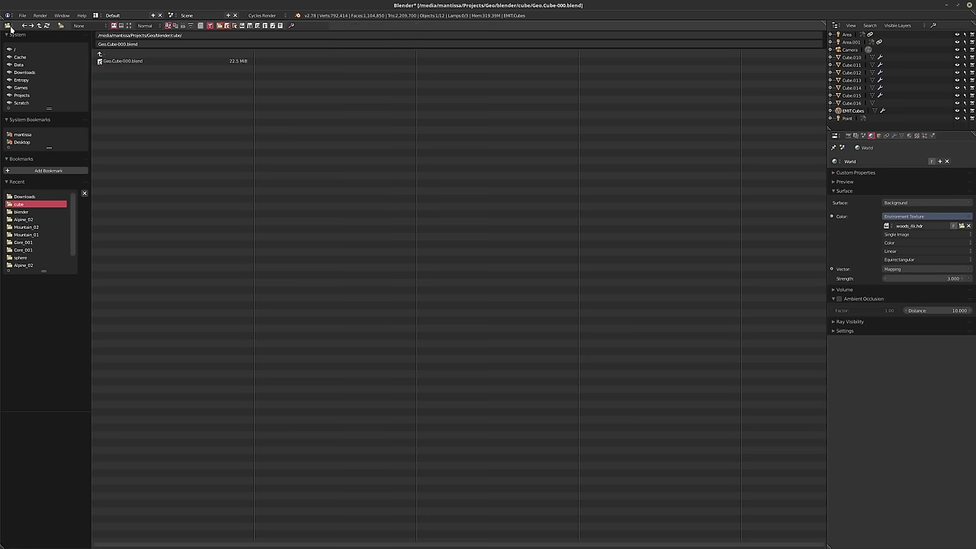
key("shift+F4")
key("shift+F5")
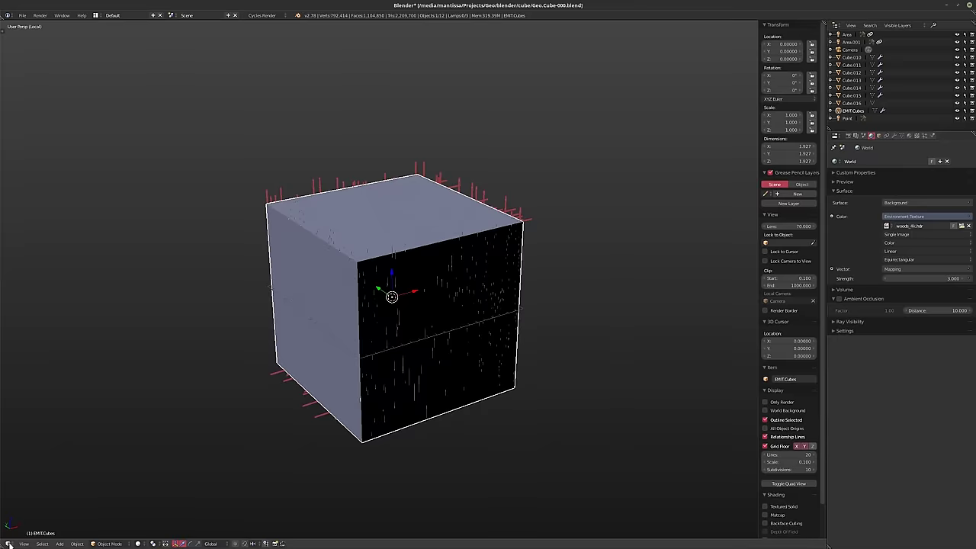
middle_click_drag(323, 375, 337, 359, "shift")
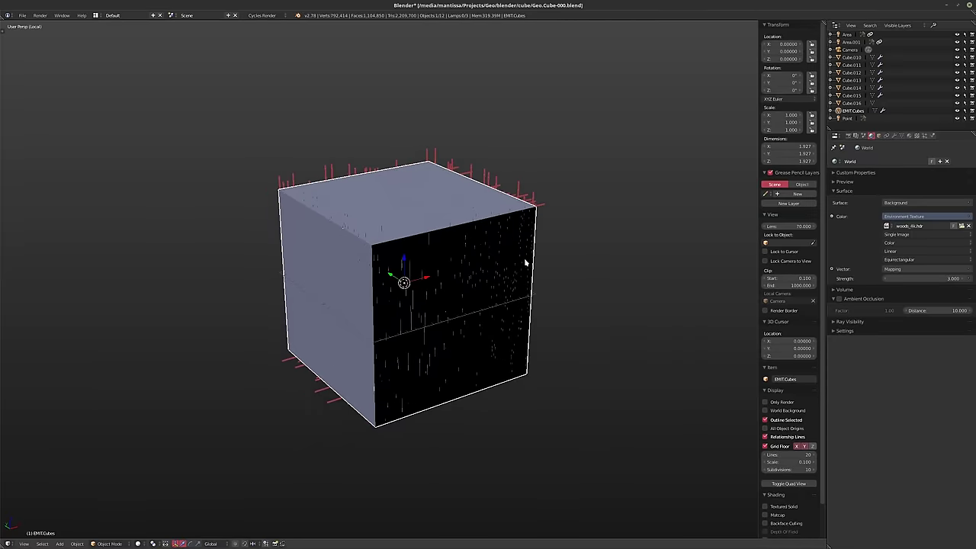
Show the layer holding PRT.Cube as well, and turn on Only Render with EMIT.Cubes isolated in local view
key("KP_Divide")
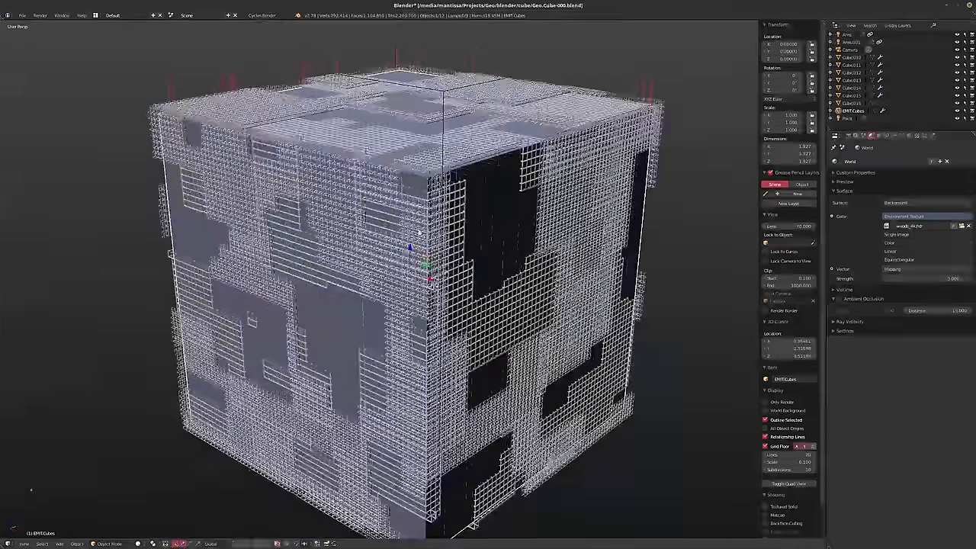
left_click(272, 544, "shift")
middle_click_drag(413, 412, 398, 395, "shift")
key("KP_0")
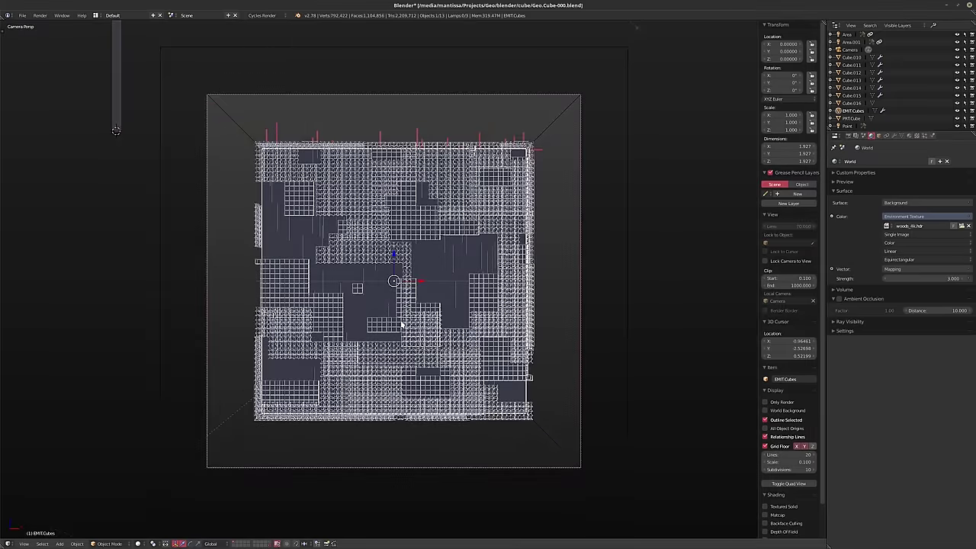
key("KP_Divide")
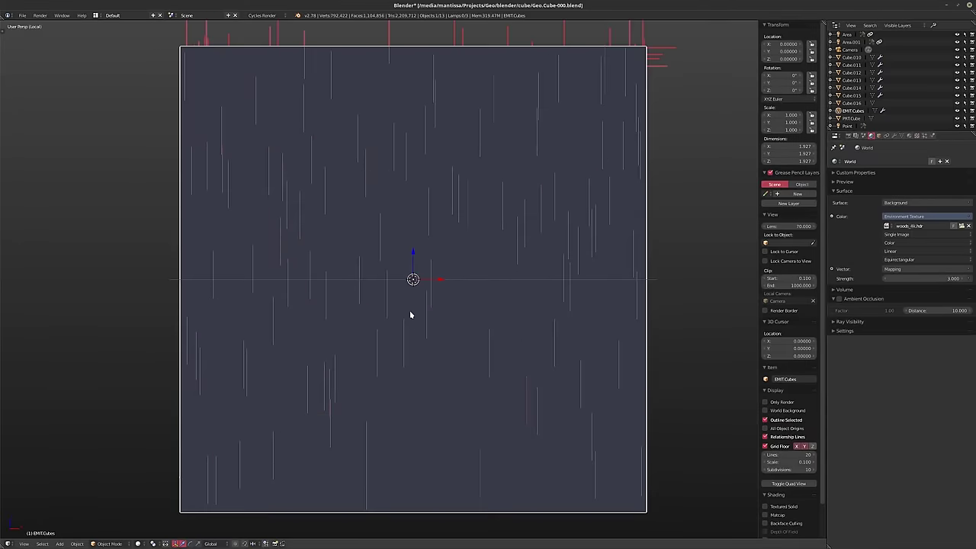
left_click(777, 402)
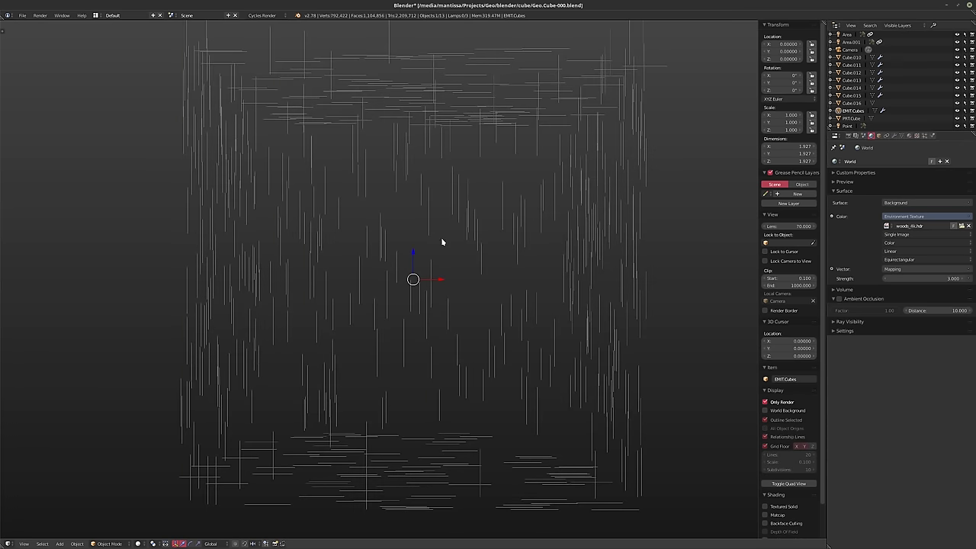
Isolate EMIT.Cubes and PRT.Cube together in local view through the camera, and clear PRT.Cube's location
key("KP_Divide")
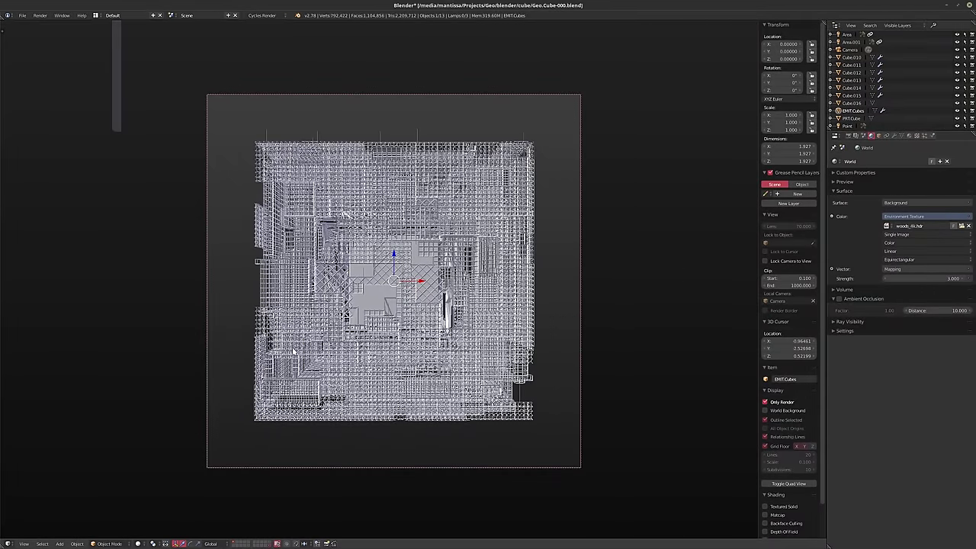
left_click(851, 118)
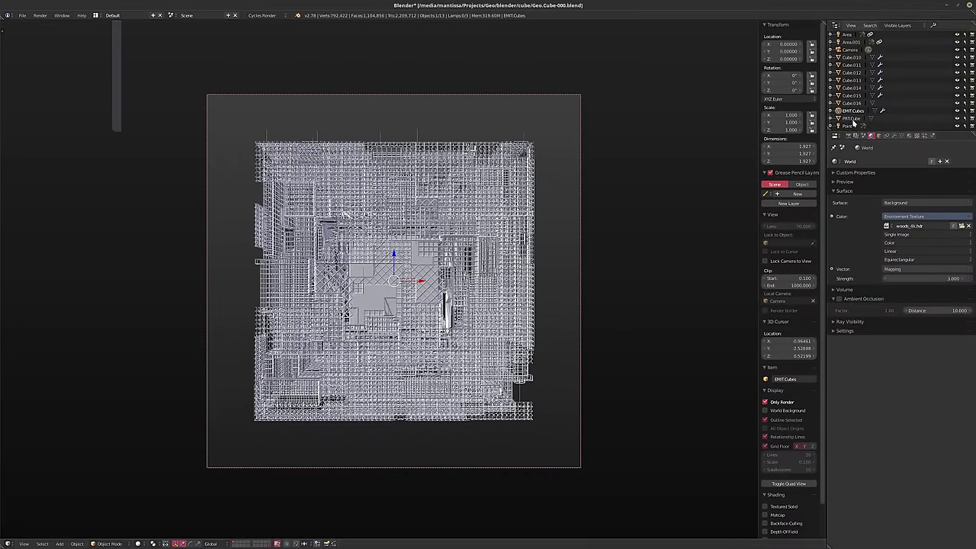
key("KP_Divide")
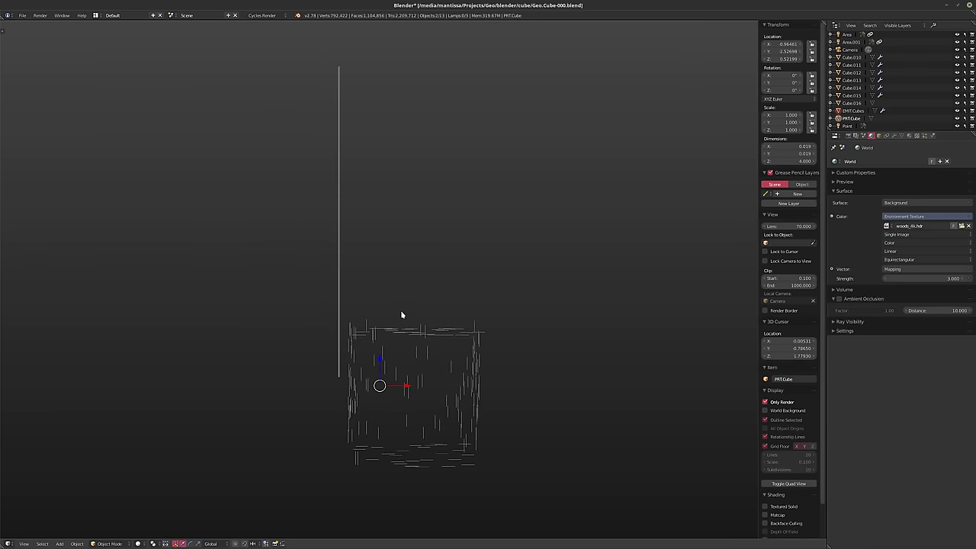
key("KP_0")
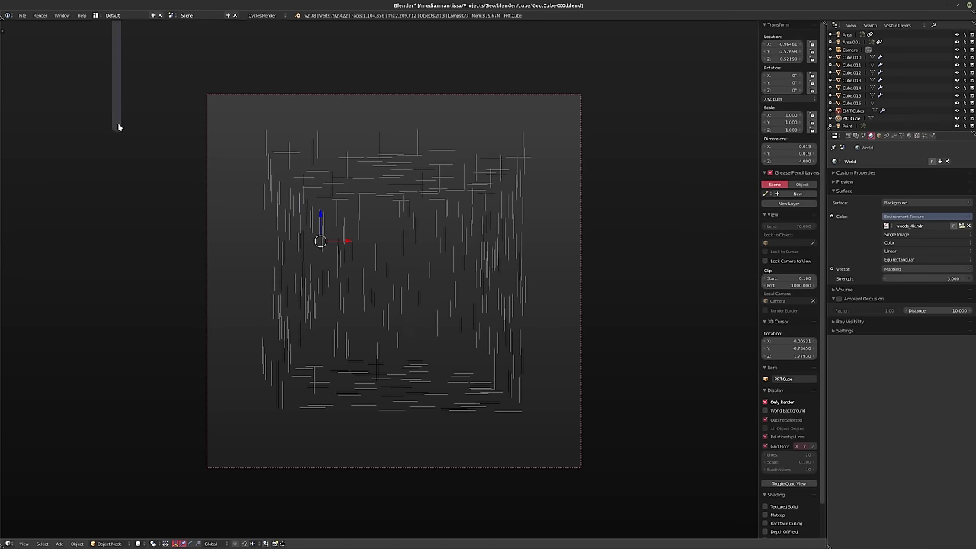
key("alt+g")
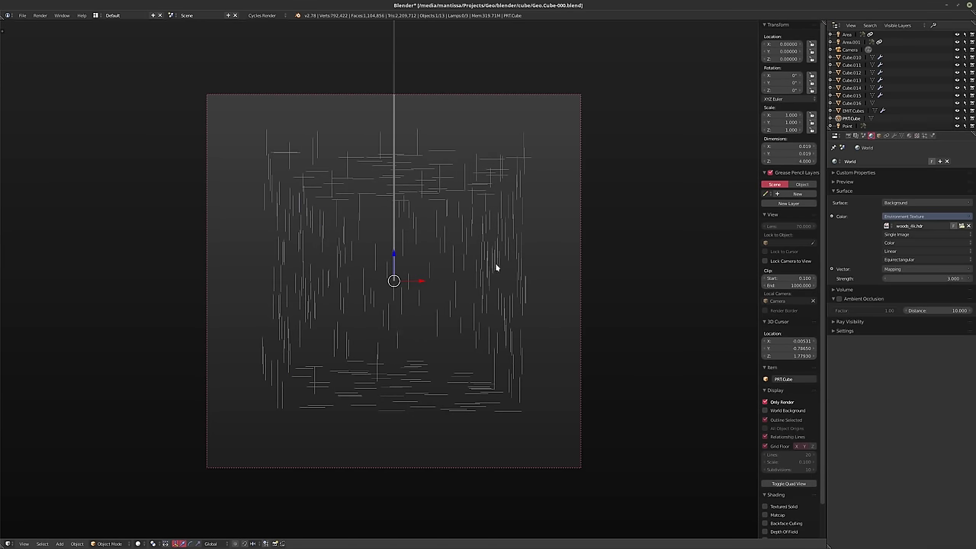
key("r")
key("x")
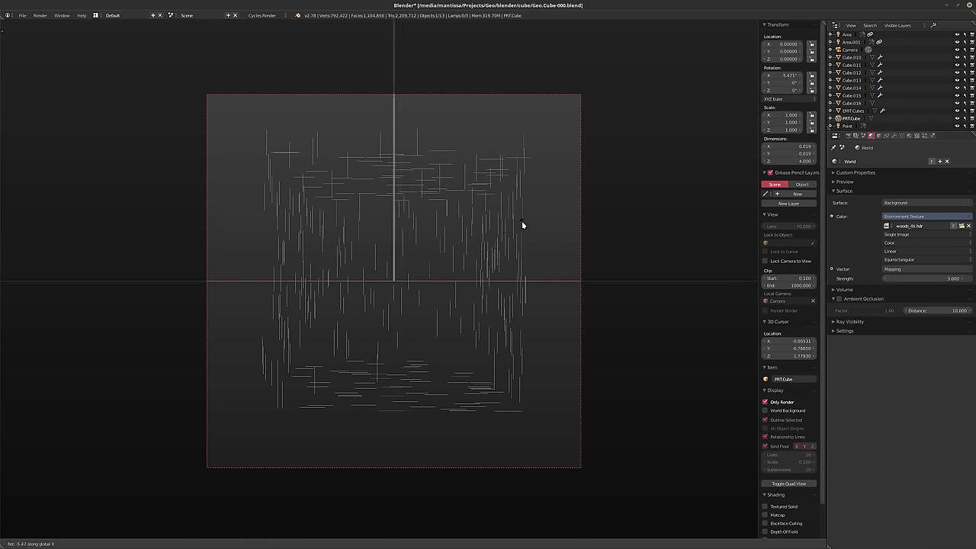
right_click(522, 223)
key("r")
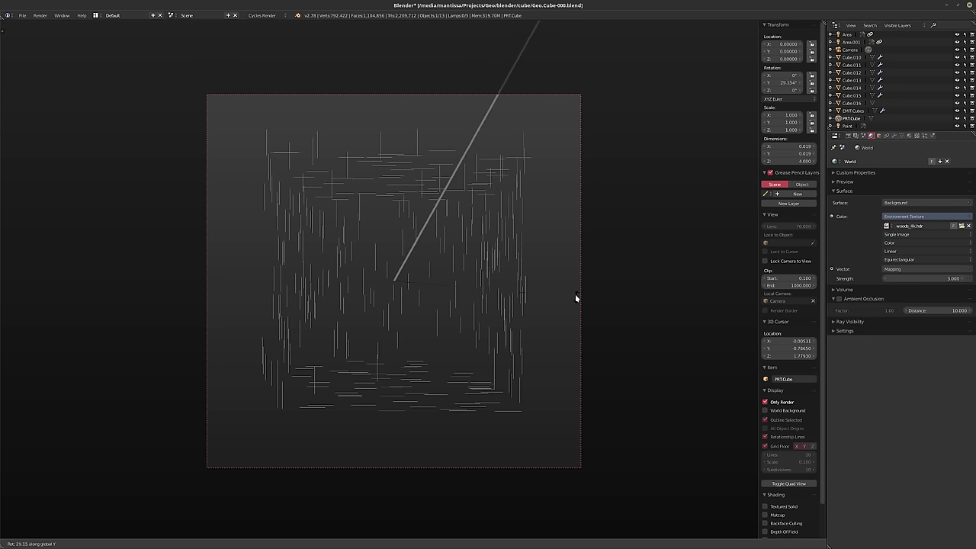
right_click(569, 287)
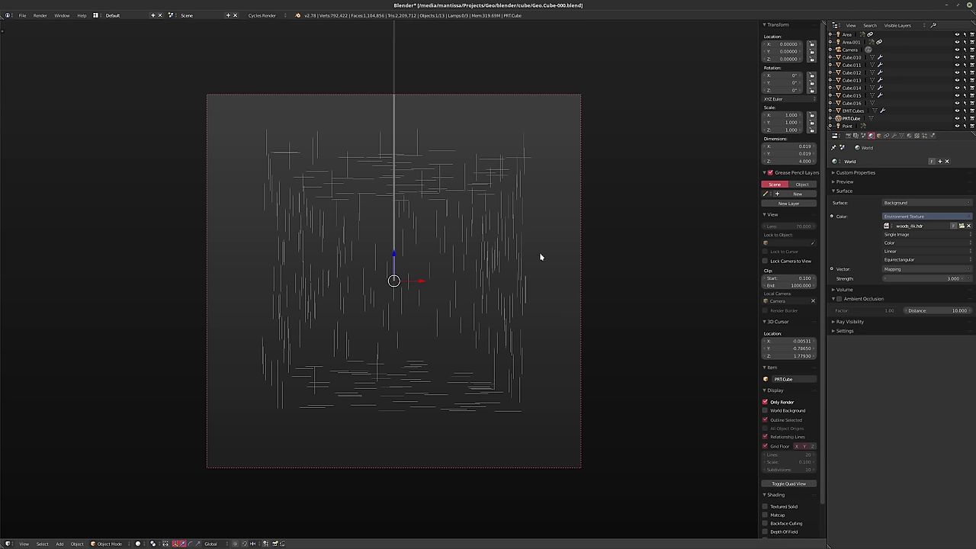
Enable Rotation for the dupli object in EMIT.Cubes' particle render settings, and select PRT.Cube
left_click(851, 111)
left_click(924, 136)
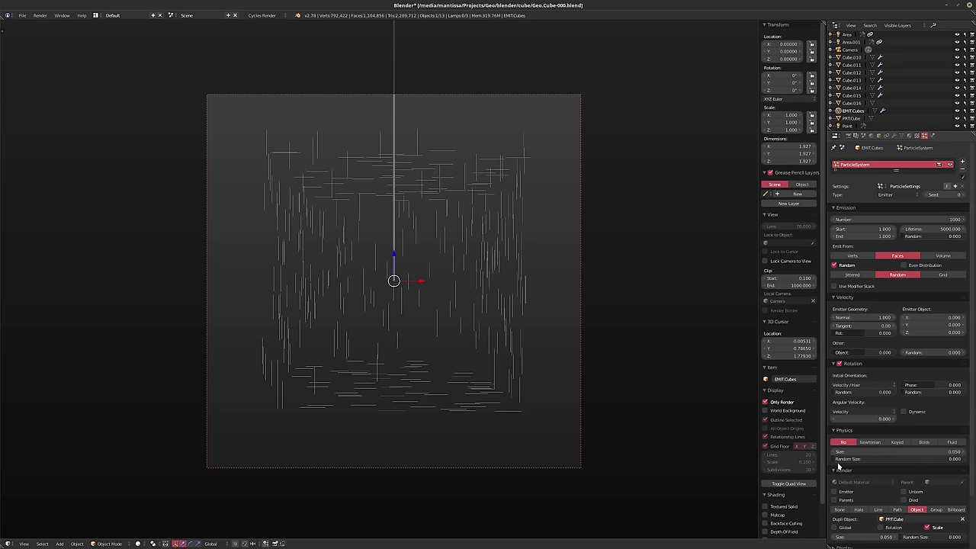
scroll(880, 519, "down", 3)
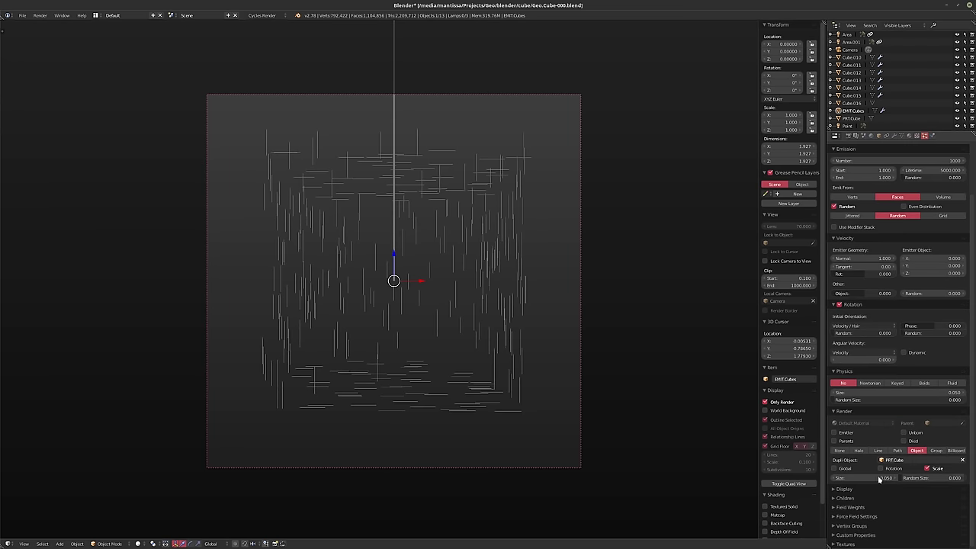
left_click(881, 468)
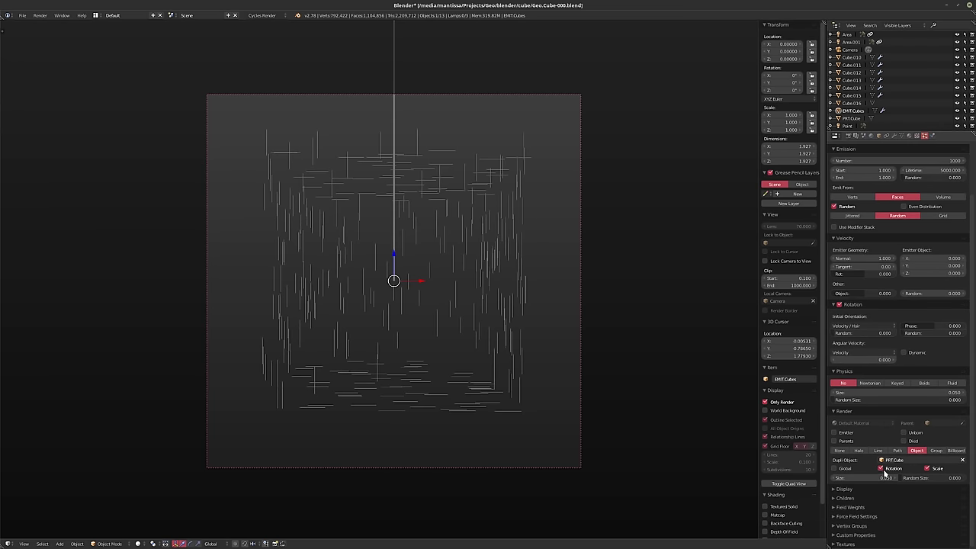
left_click(855, 104)
left_click(850, 125)
left_click(851, 118)
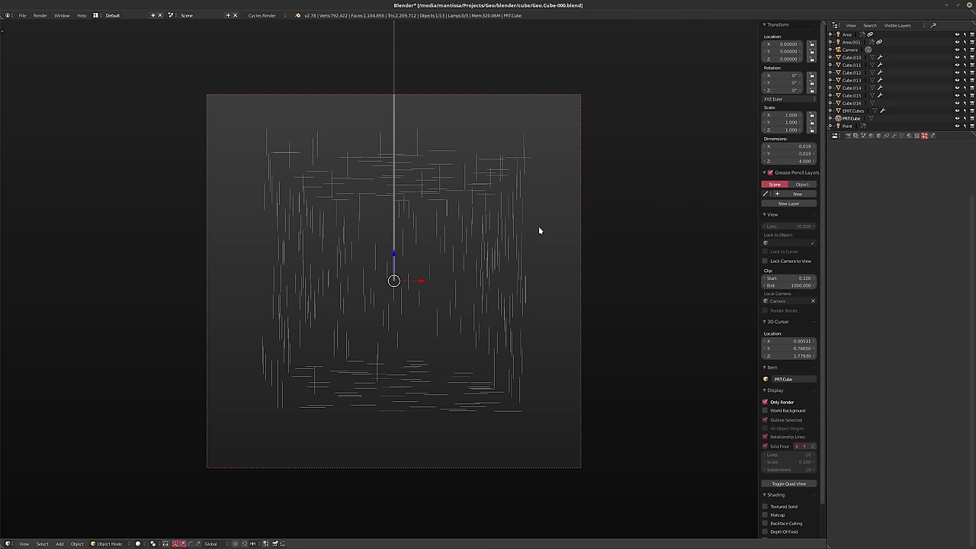
key("r")
key("x")
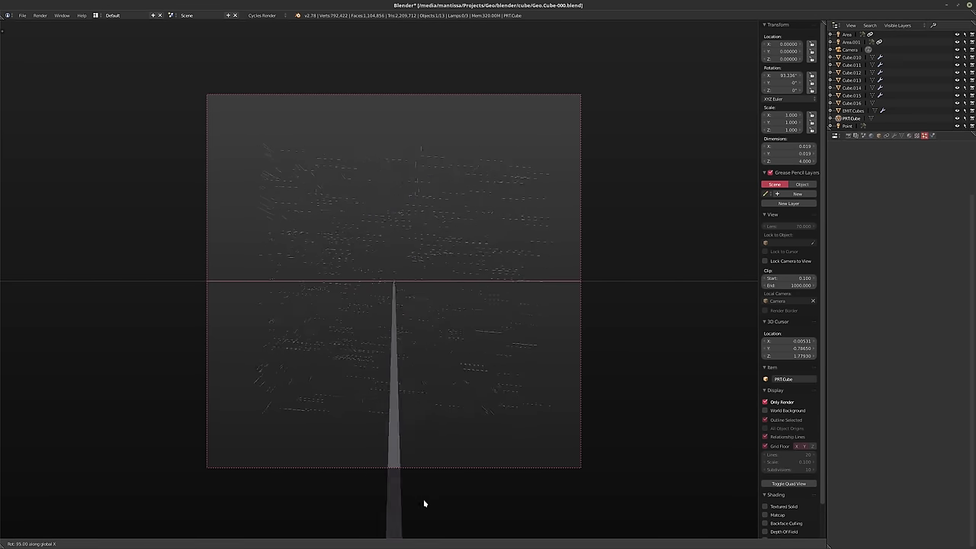
key("Escape")
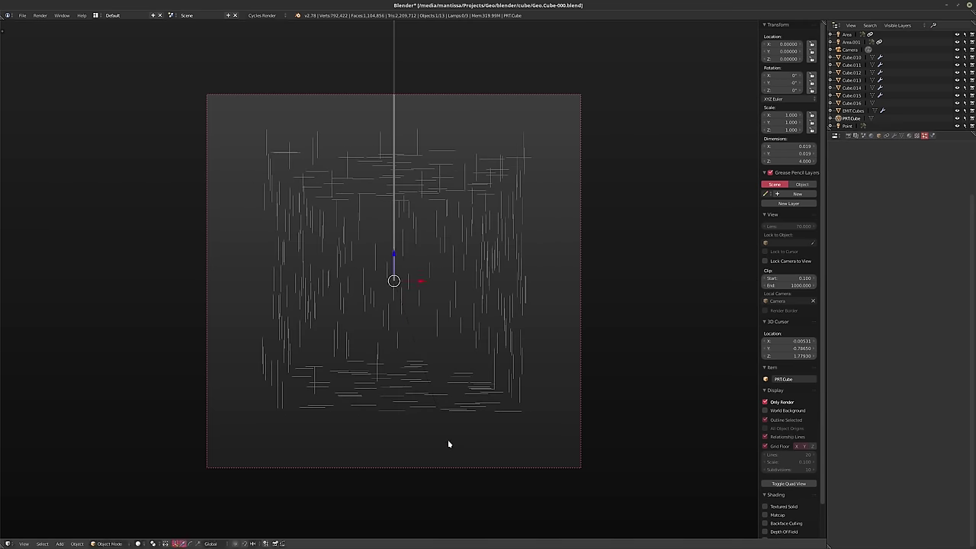
Rotate PRT.Cube 90° about the global Y axis
key("r")
key("y")
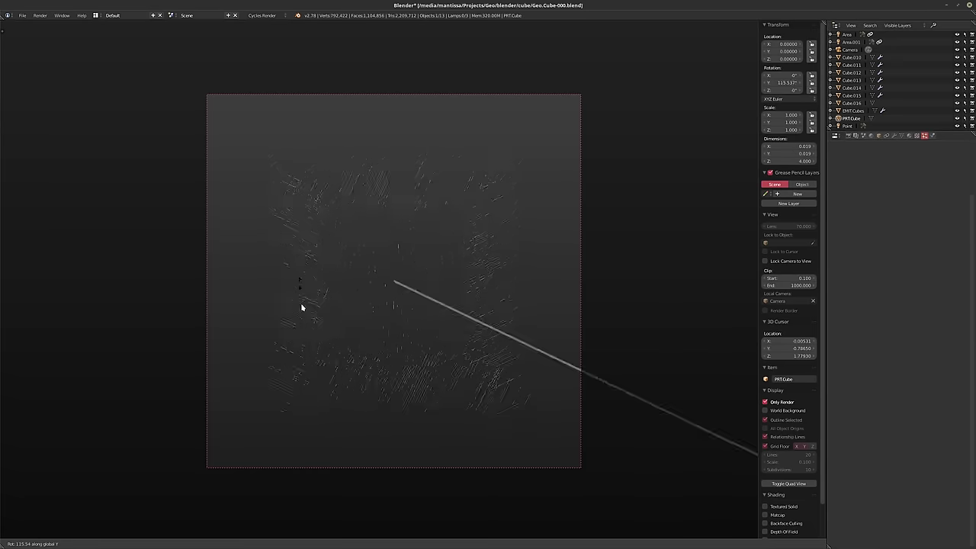
type("90")
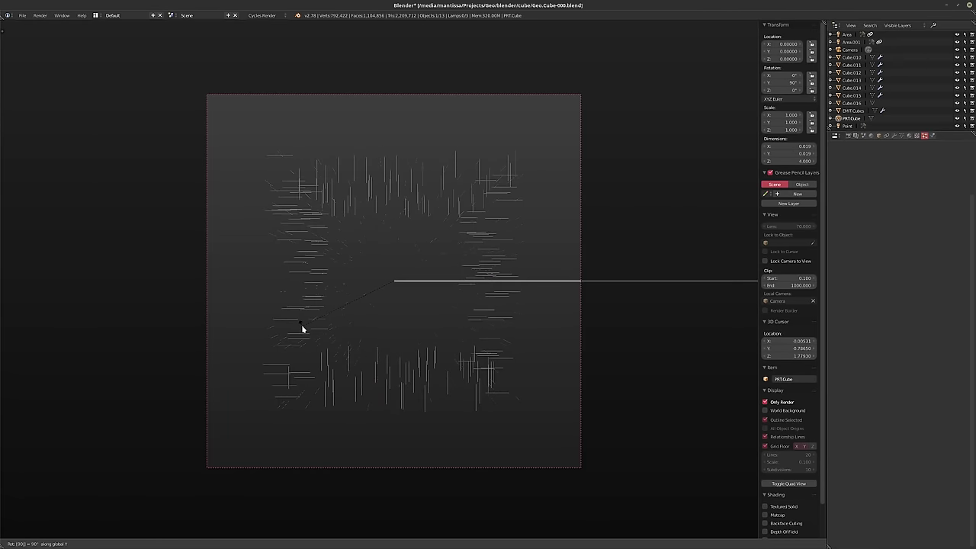
key("Return")
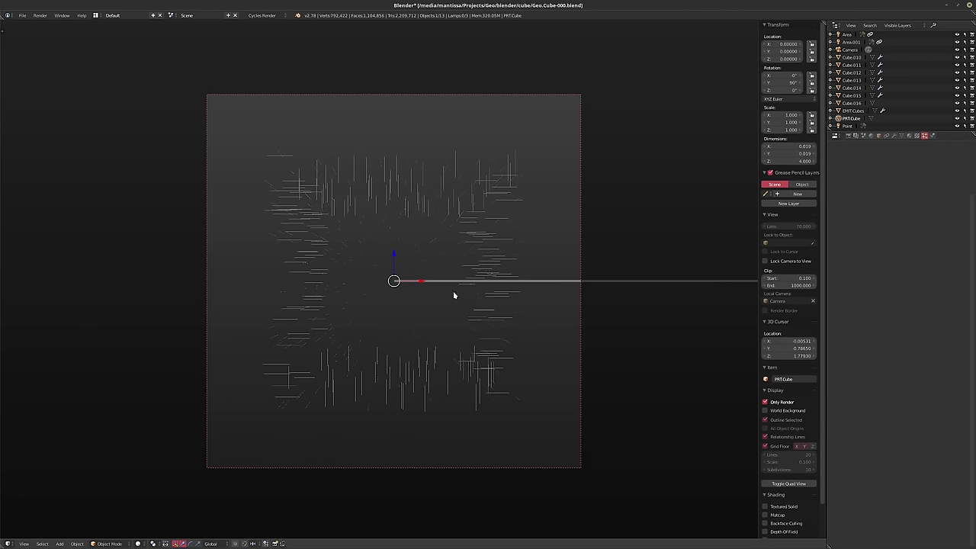
Increase the render size of EMIT.Cubes' particles to lengthen the emitted bars
left_click(852, 111)
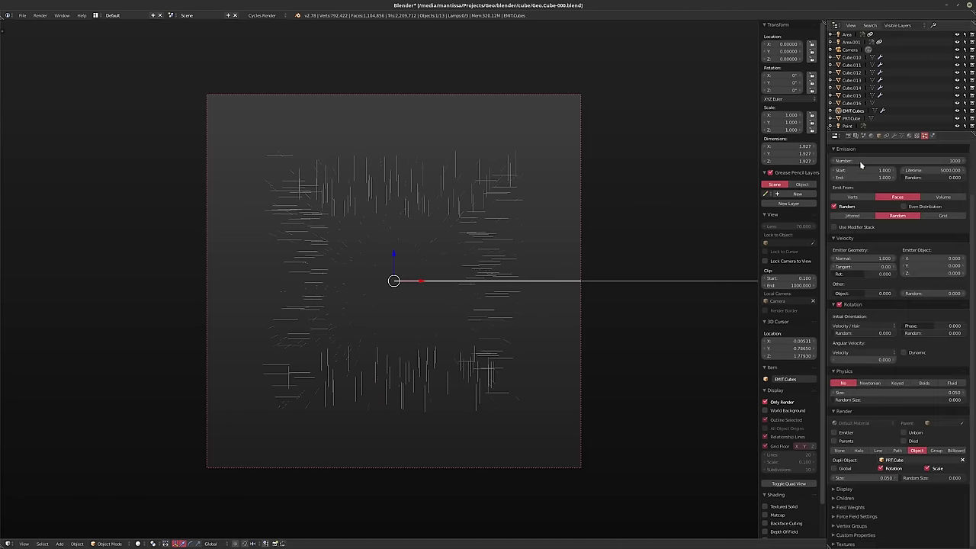
mouse_move(884, 477)
left_mouse_down()
mouse_move(917, 486)
mouse_move(871, 478)
left_mouse_up()
Thicken PRT.Cube's mesh in Edit Mode to about 0.054 across, scaling it on every axis except global X
right_click(618, 288)
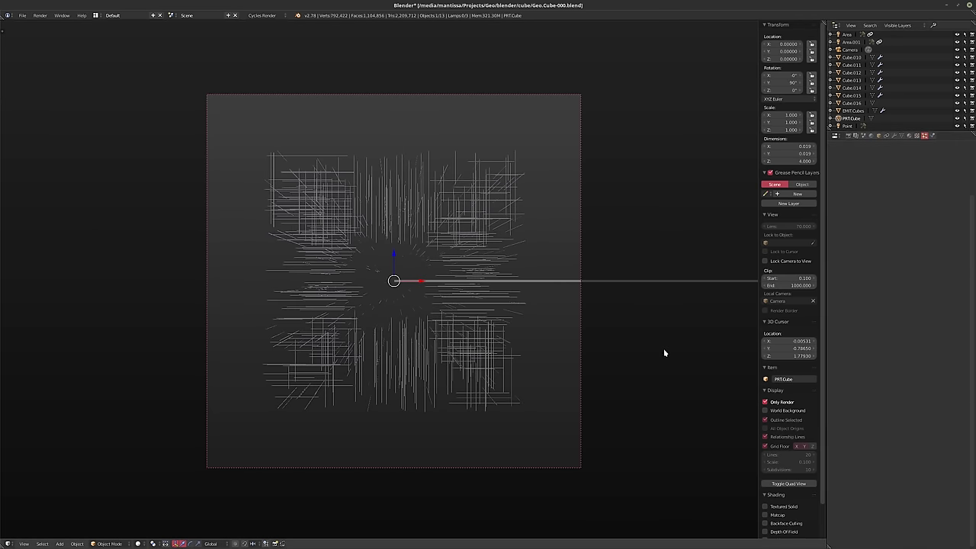
key("Tab")
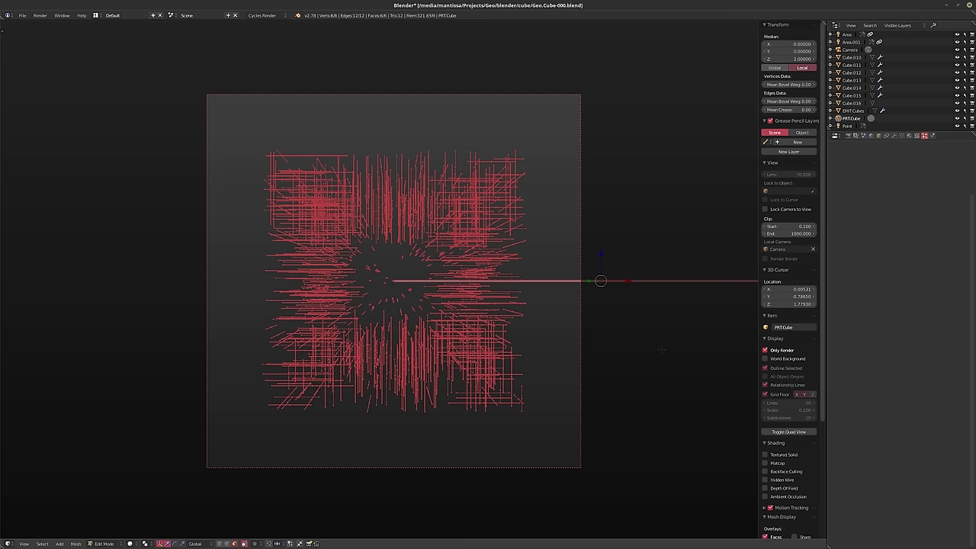
key("s")
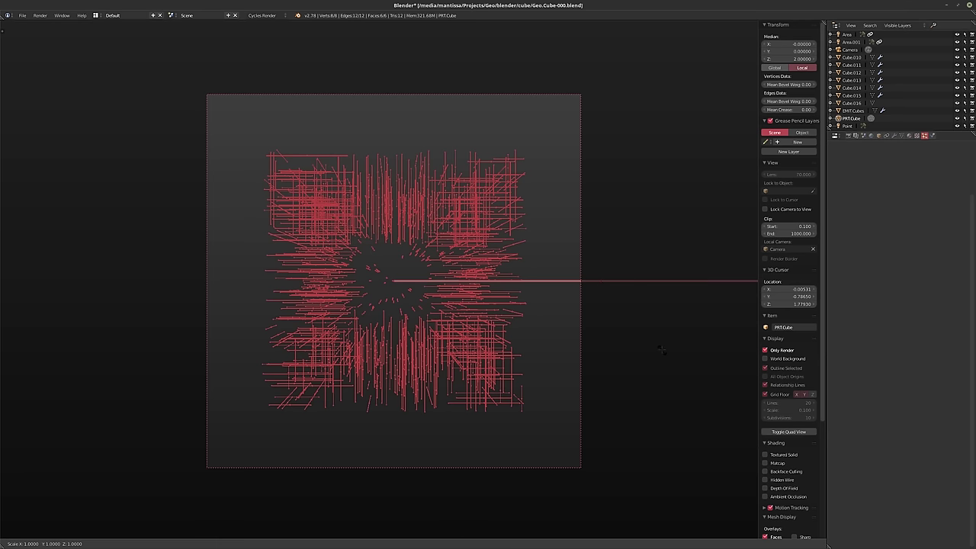
key("x")
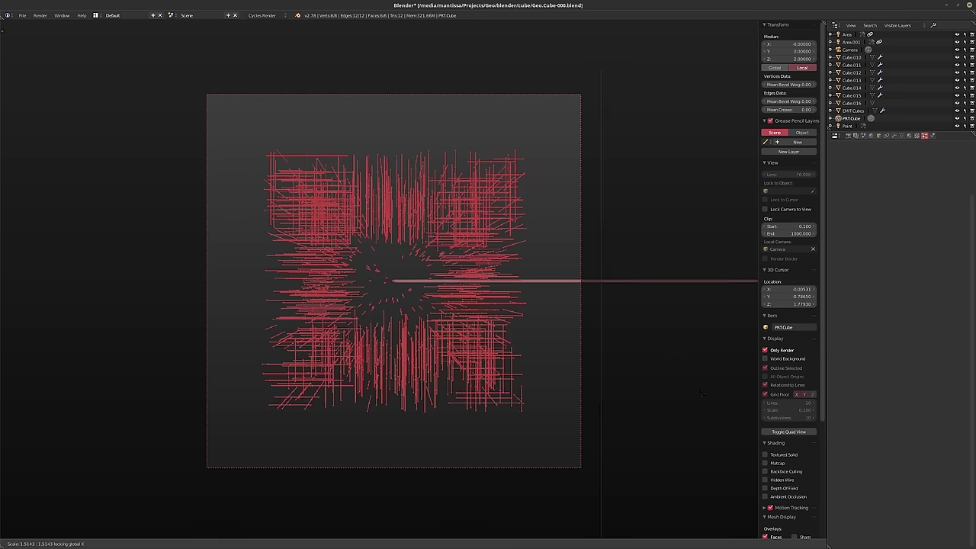
key("Return")
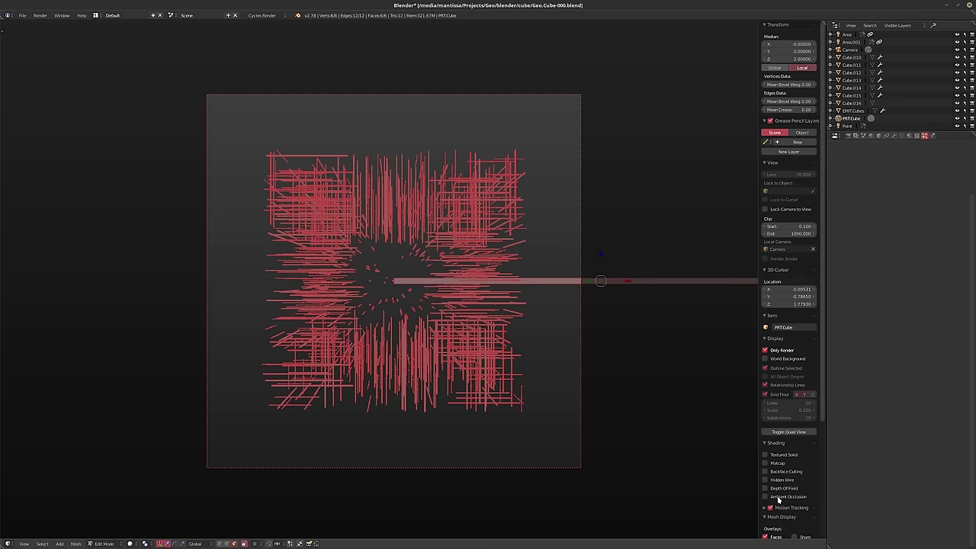
key("Tab")
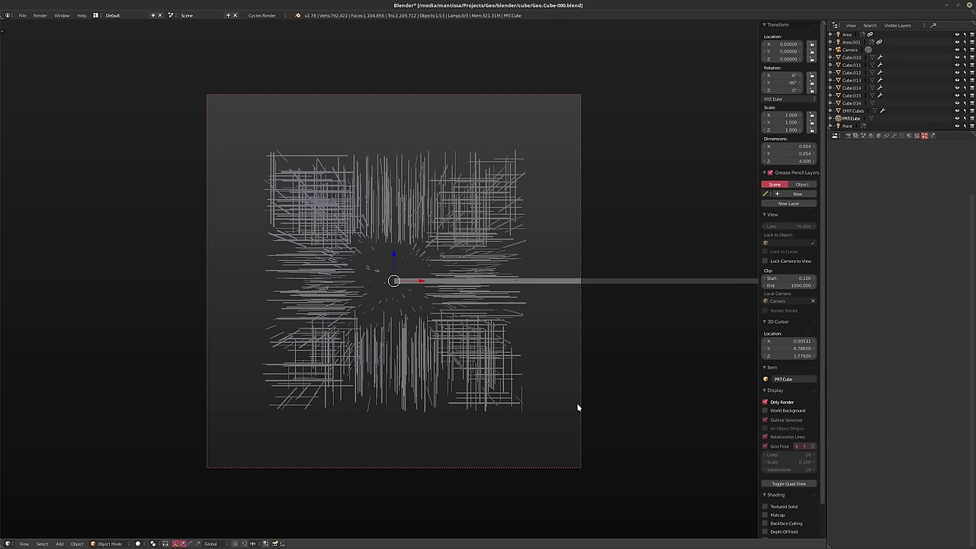
Hide the layer holding PRT.Cube in the full scene, and start a rendered preview through the camera
key("KP_Divide")
key("KP_0")
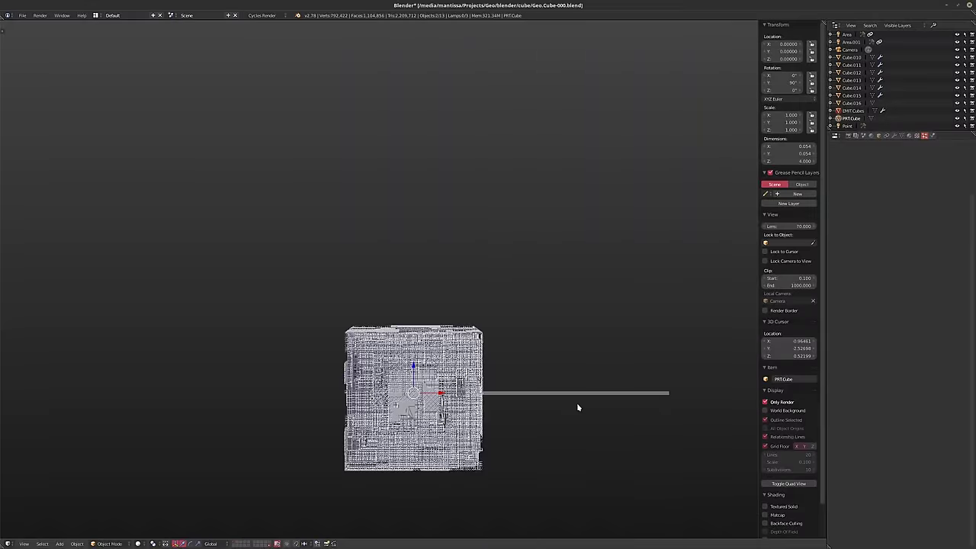
key("KP_0")
key("Delete")
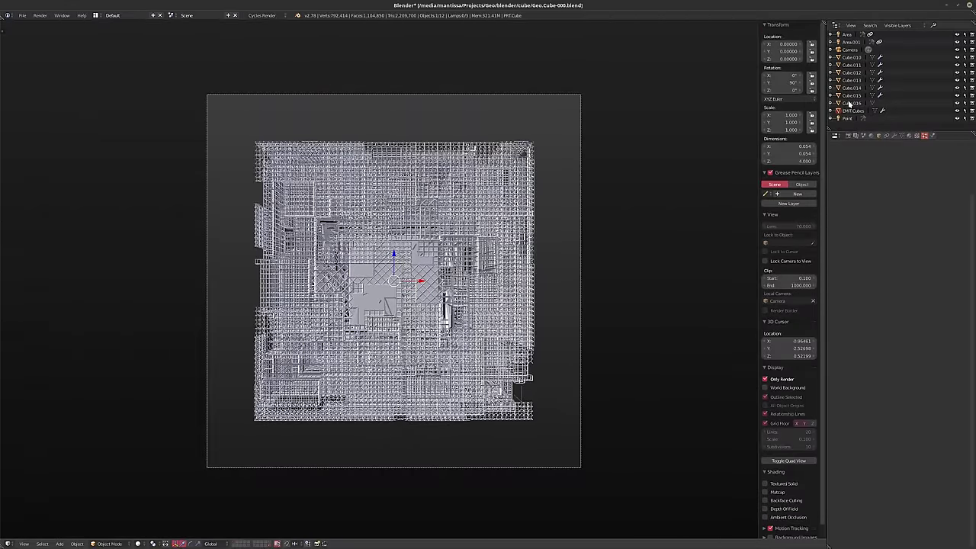
key("shift+z")
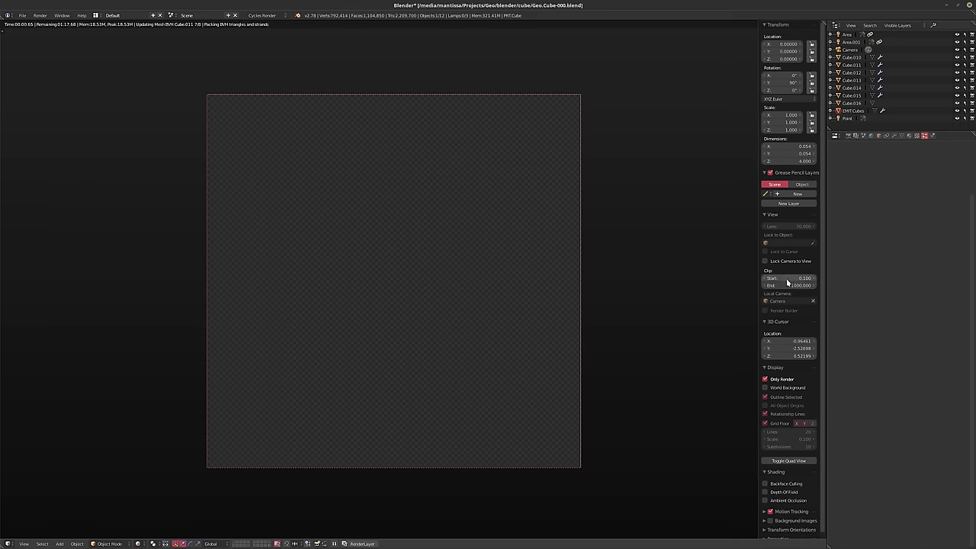
Split the 3D view side by side, keeping the rendered preview in the smaller area and turning the larger one into a Node Editor
key("n")
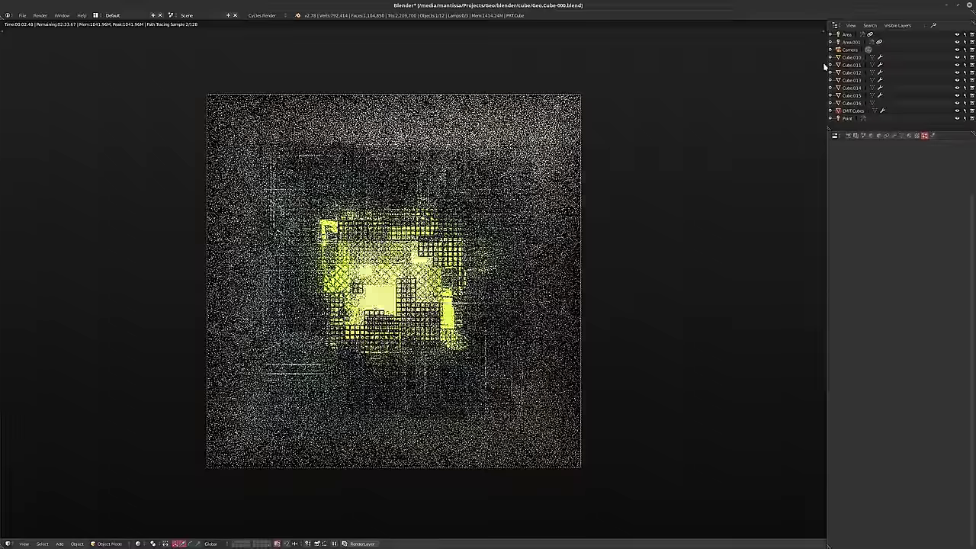
left_click_drag(163, 20, 164, 66)
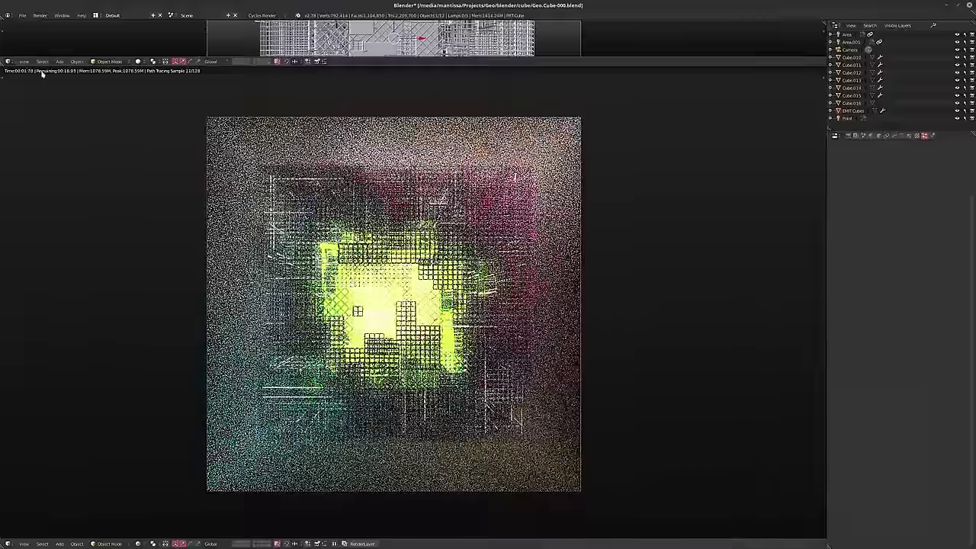
left_click_drag(822, 69, 308, 151)
scroll(211, 255, "up", 3)
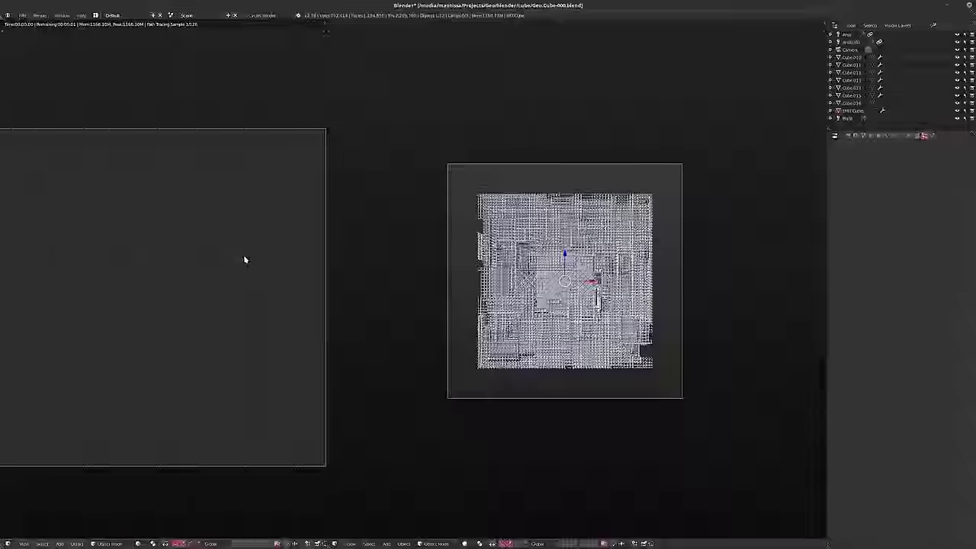
middle_click_drag(247, 261, 245, 262, "shift")
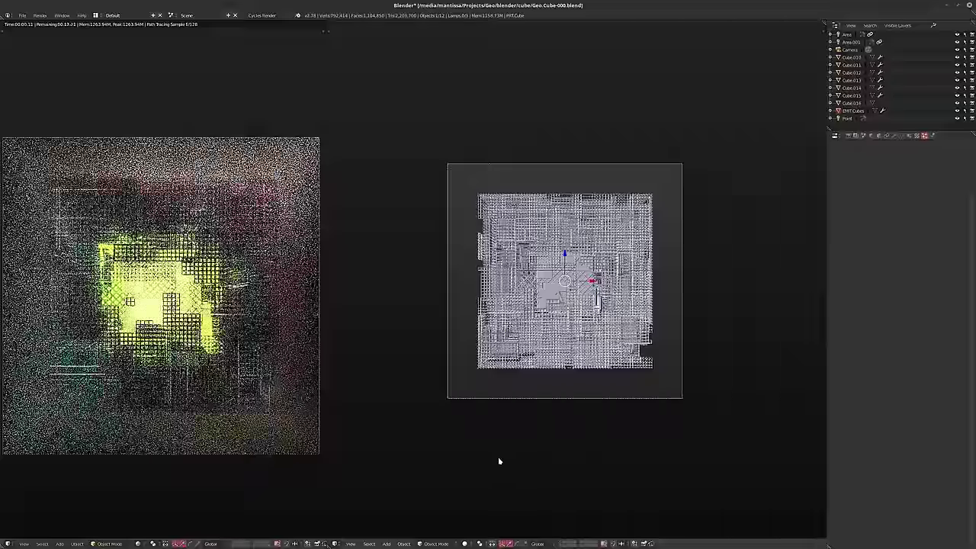
left_click(334, 544)
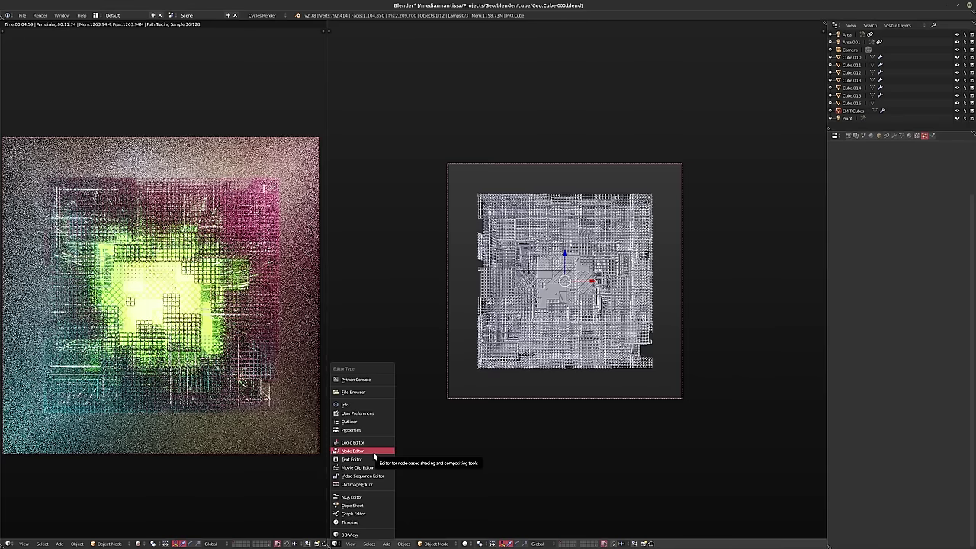
left_click(373, 452)
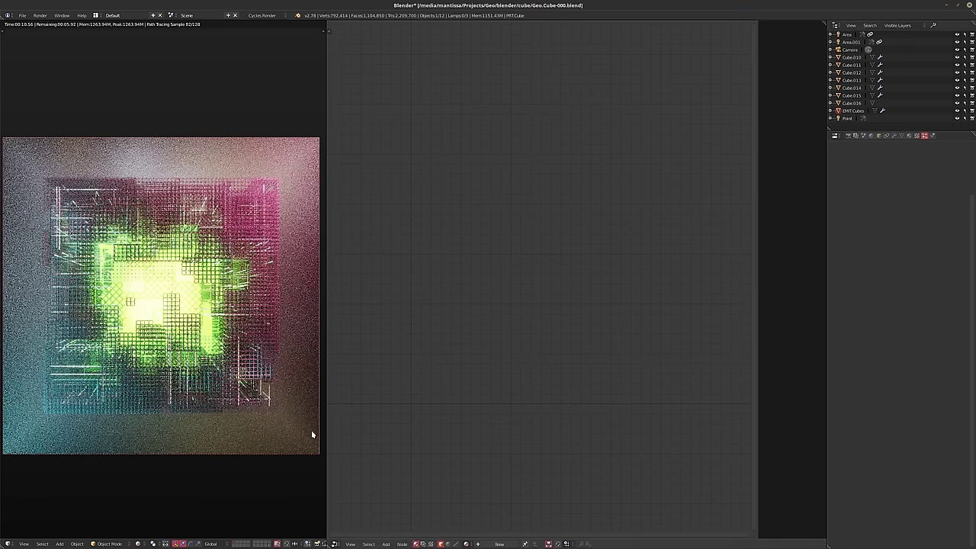
Make the Outliner list the entire current scene and enlarge it to show more objects, including PRT.Cube
left_click(893, 25)
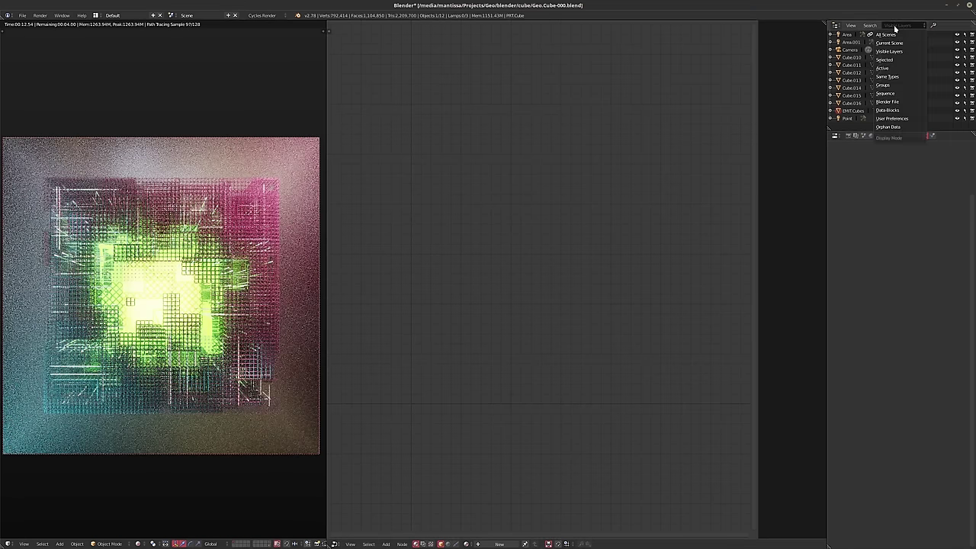
left_click(901, 44)
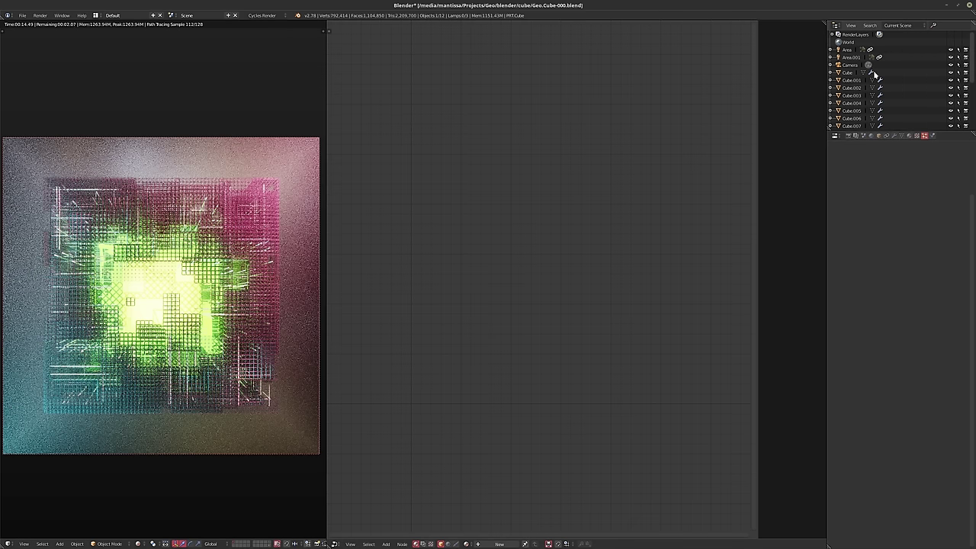
scroll(886, 92, "down", 5)
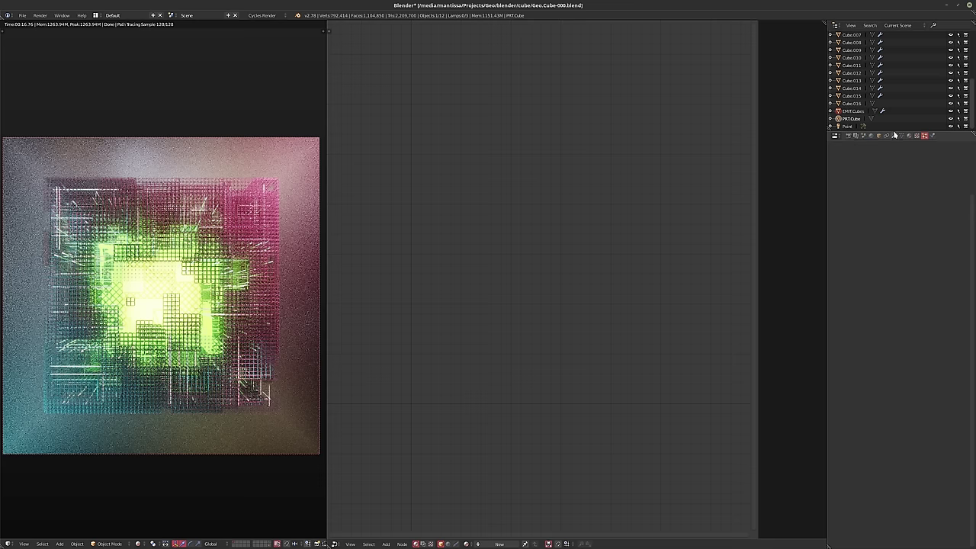
left_click_drag(893, 128, 893, 178)
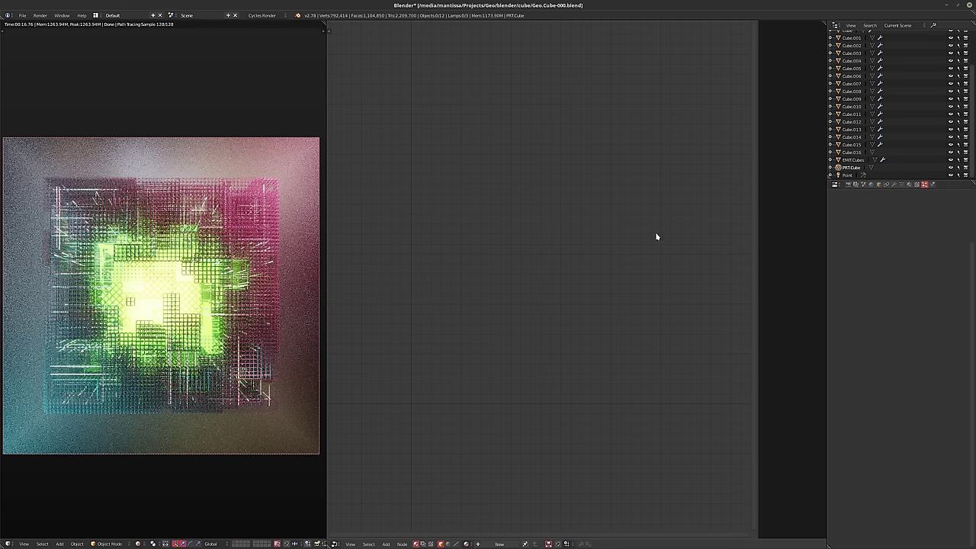
Create a new material for PRT.Cube and replace its Diffuse BSDF shader with a Glass BSDF
left_click(499, 543)
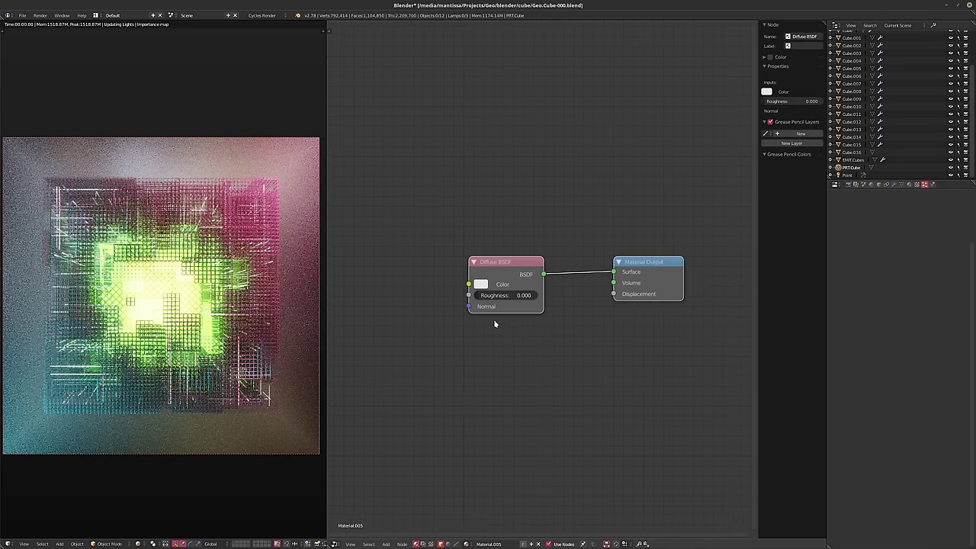
scroll(450, 311, "up", 1)
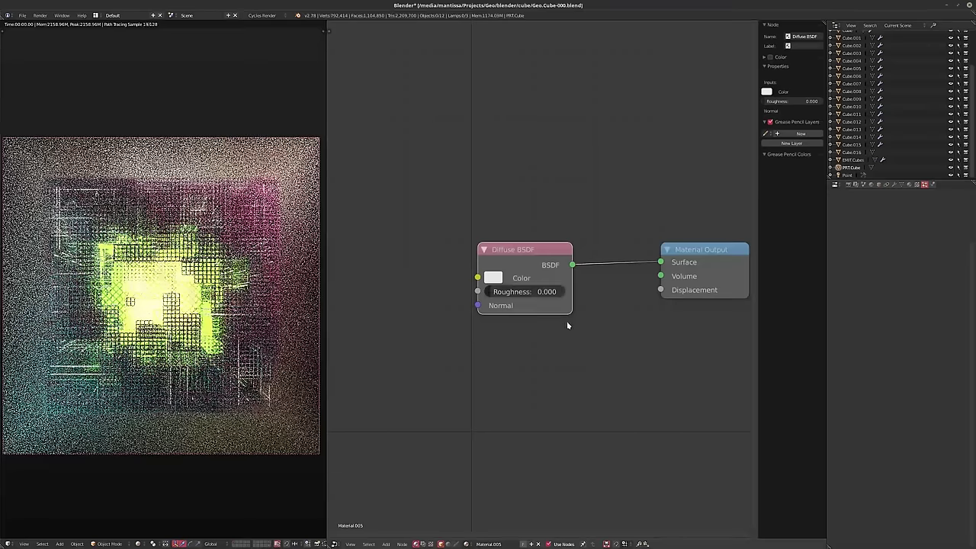
key("shift+s")
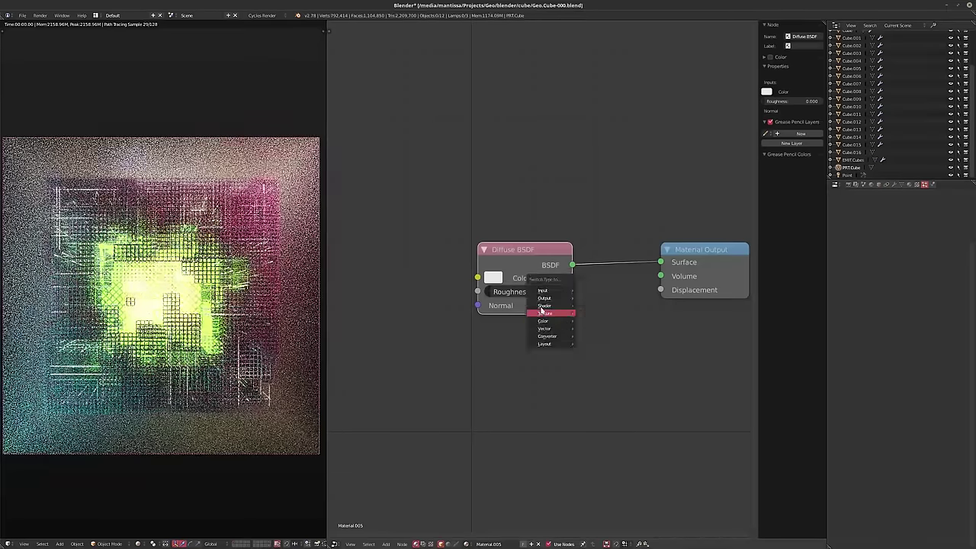
mouse_move(560, 306)
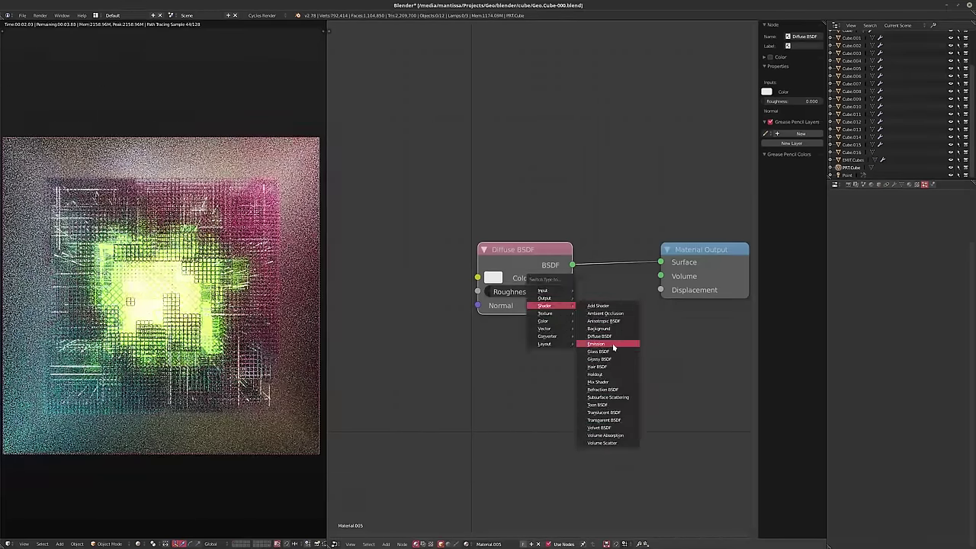
left_click(604, 352)
middle_click_drag(603, 321, 564, 324)
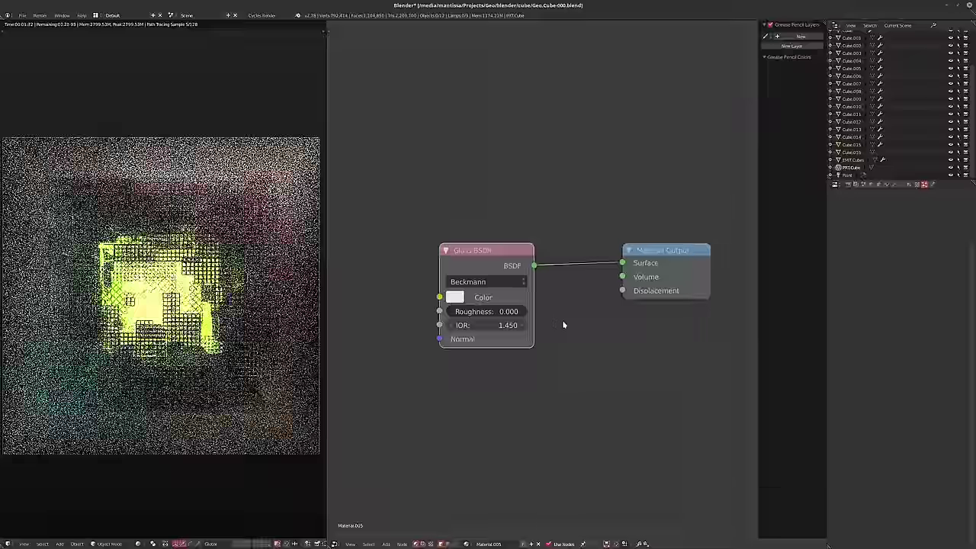
Brighten the Glass BSDF color to pure white by raising its HSV value
left_click(454, 296)
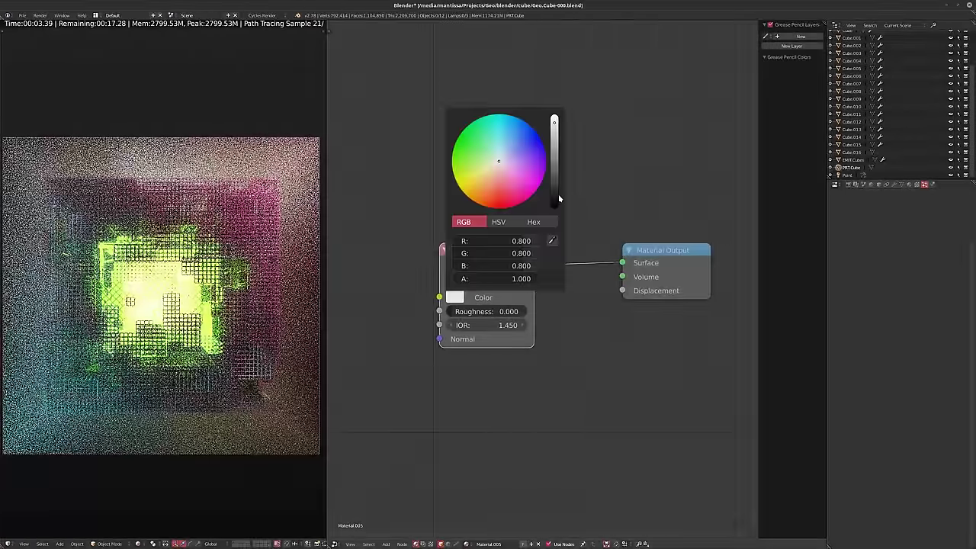
left_click(498, 222)
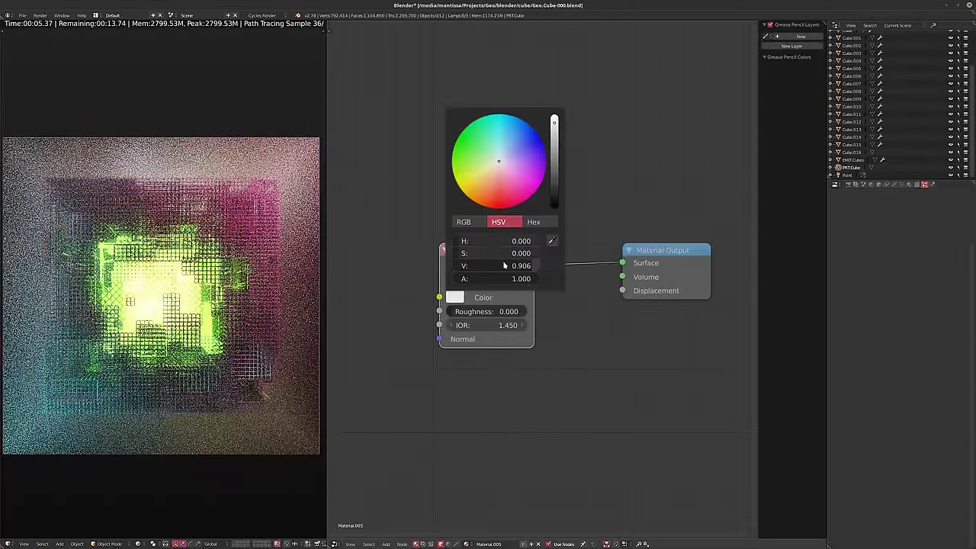
left_click(506, 265)
type("1.2")
key("Return")
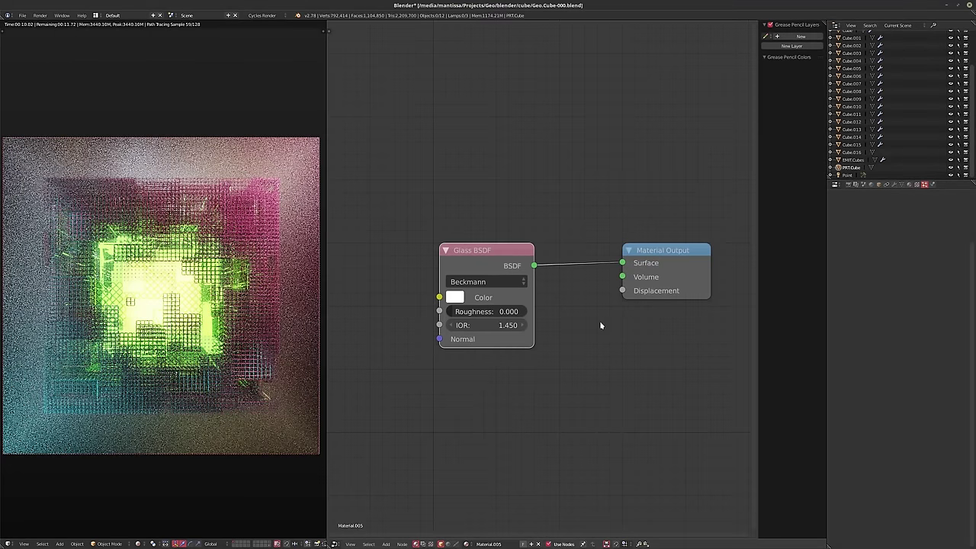
Set the Glass BSDF's IOR to 2.000
left_click(500, 325)
type("2")
key("Return")
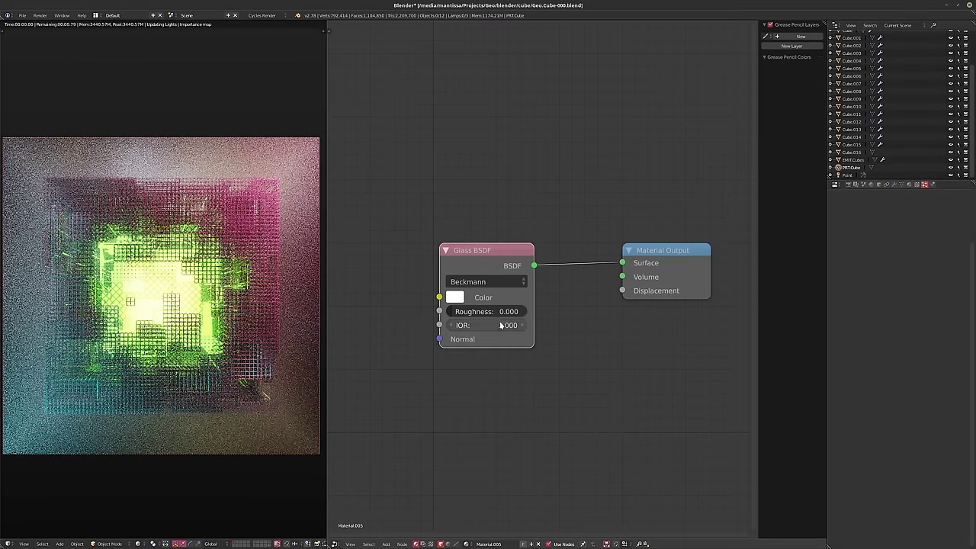
left_click(457, 300)
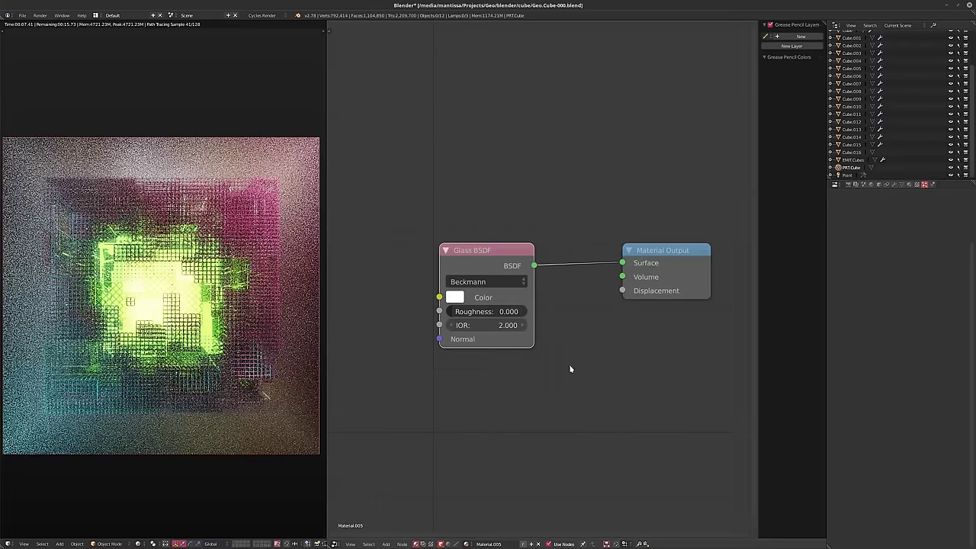
mouse_move(456, 362)
middle_mouse_down()
mouse_move(530, 375)
mouse_move(474, 369)
middle_mouse_up()
scroll(533, 372, "down", 3)
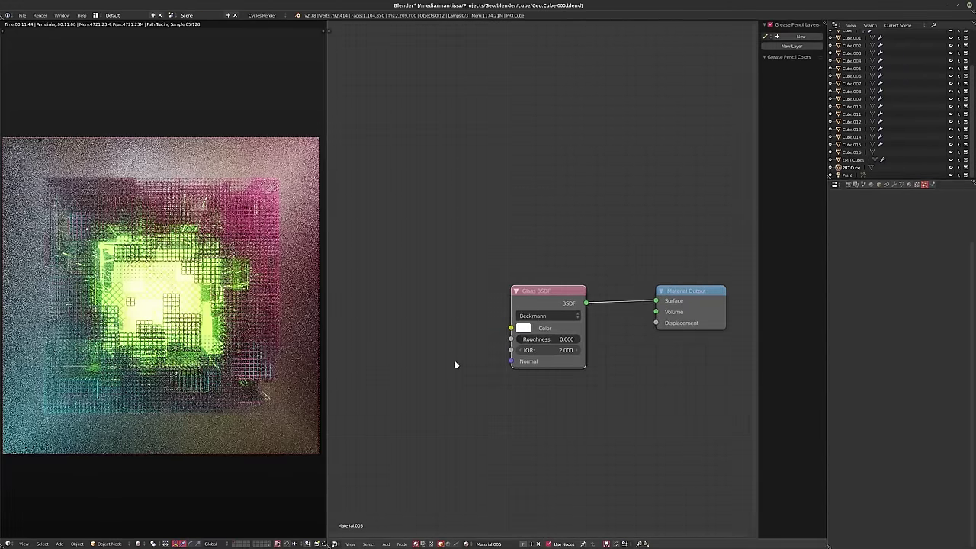
Set EMIT.Cubes' particle size to 0.25, raise it to 0.35, and set the emission number to 1500
left_click(851, 160)
scroll(865, 426, "down", 2)
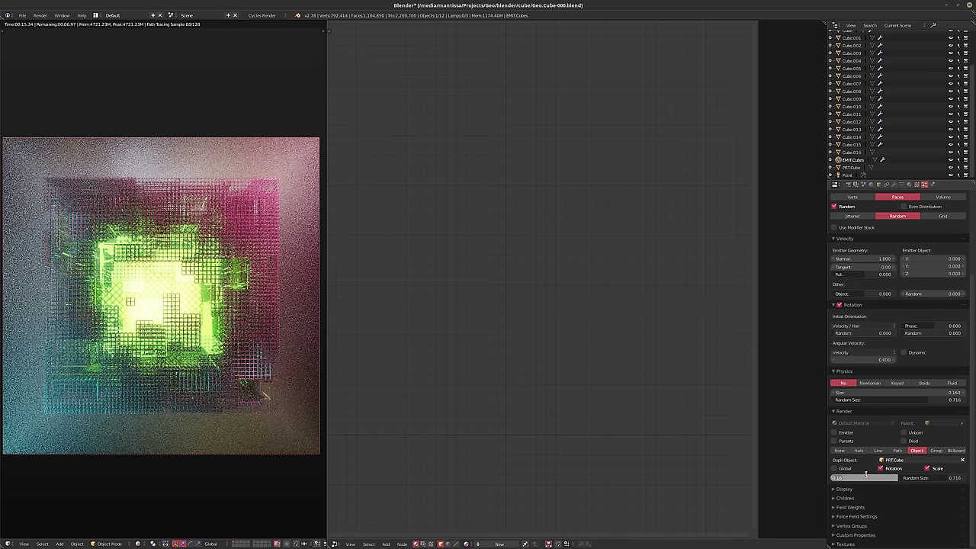
type(".25")
key("Return")
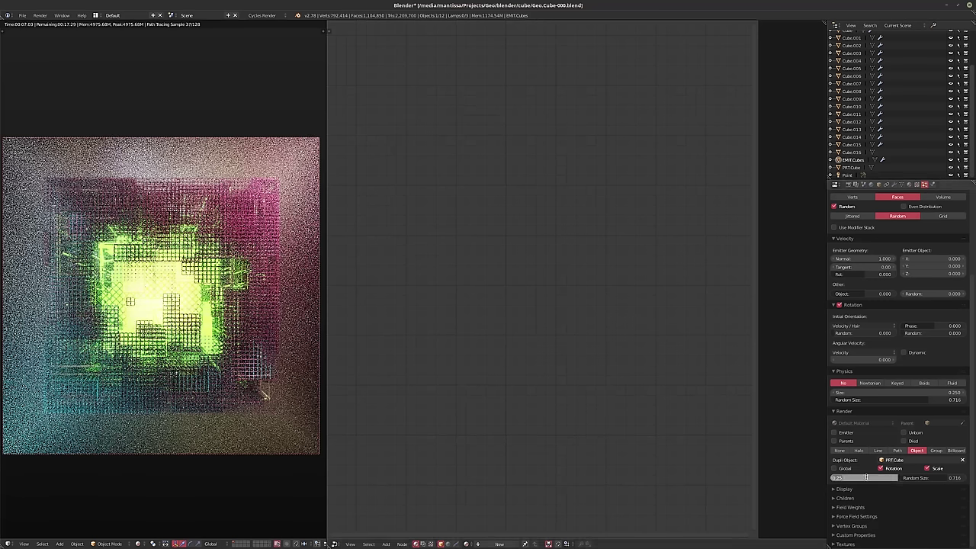
type("0.35")
key("Return")
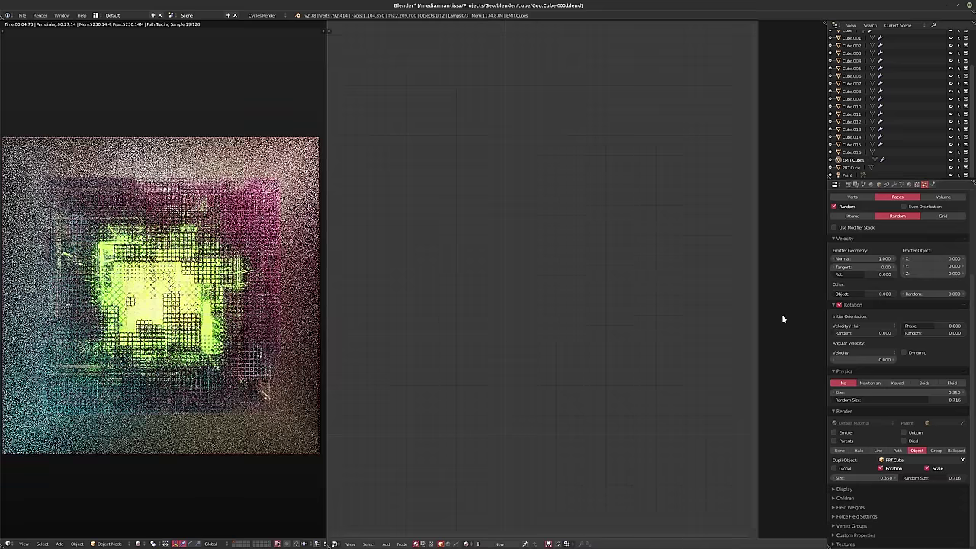
scroll(910, 244, "up", 5)
left_click(915, 268)
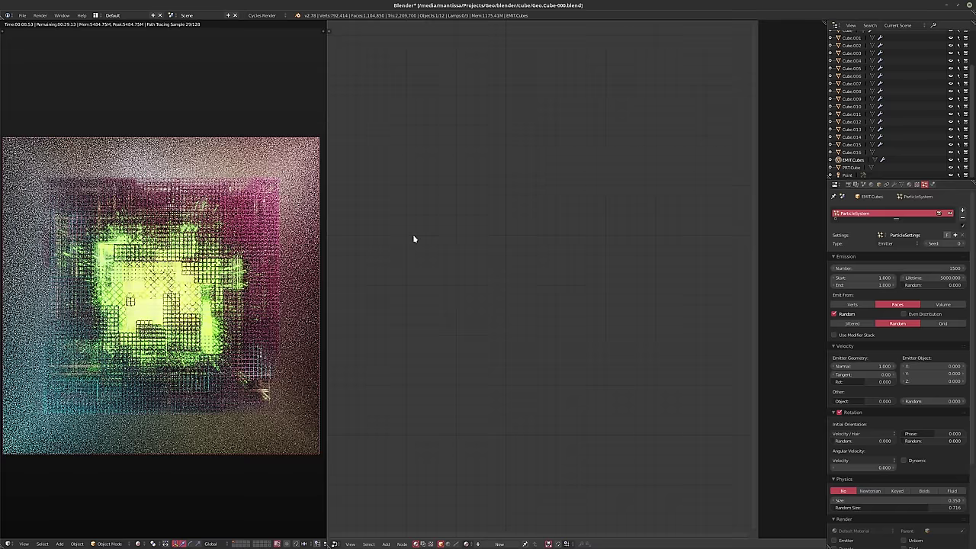
Save the blend file with the rendered preview turned off, and run a full render of the frame, stopping it partway
key("shift+z")
key("ctrl+s")
left_click(263, 316)
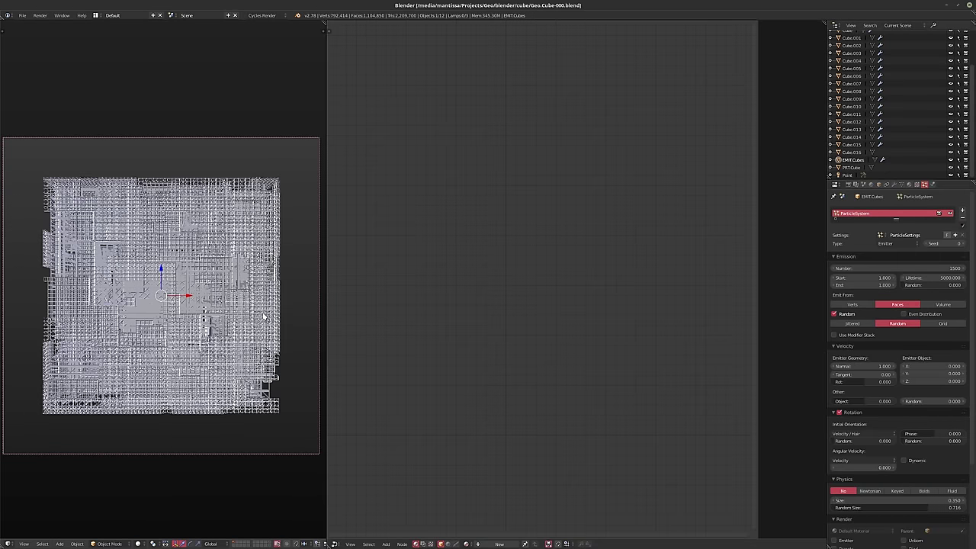
key("F12")
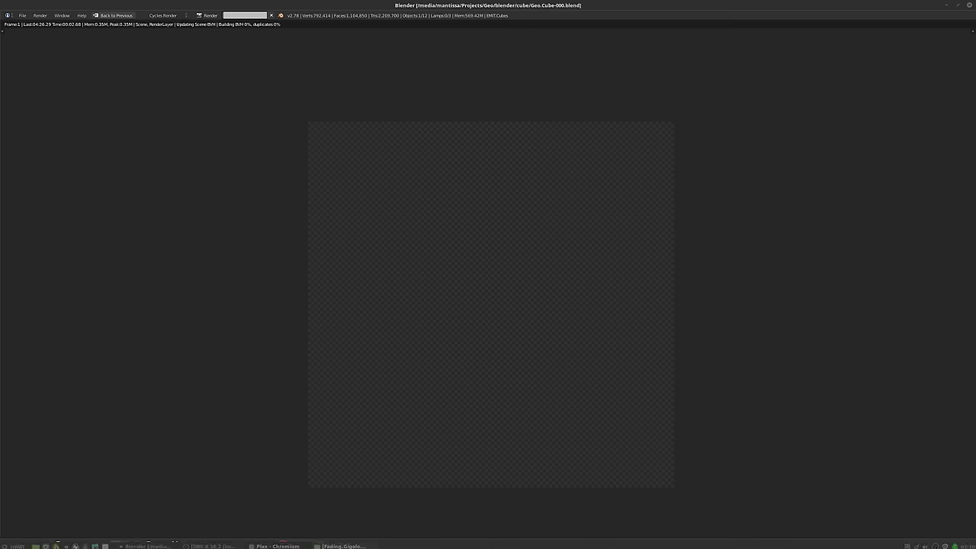
left_click(357, 543)
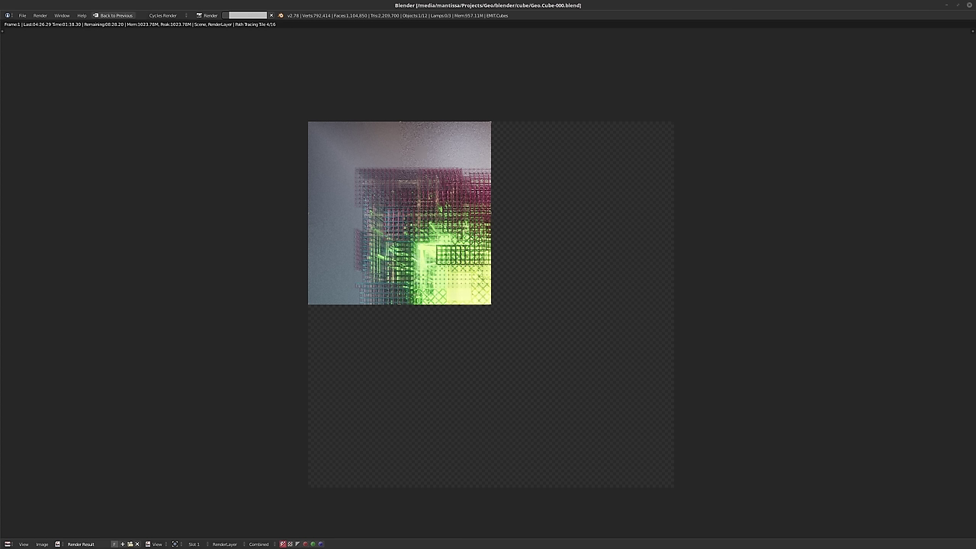
key("XF86AudioRaiseVolume")
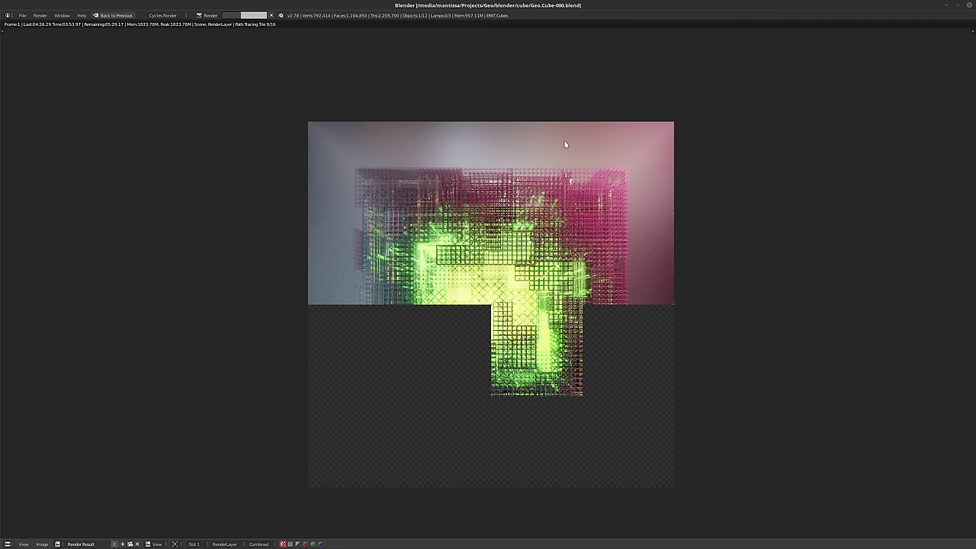
key("Escape")
key("Escape")
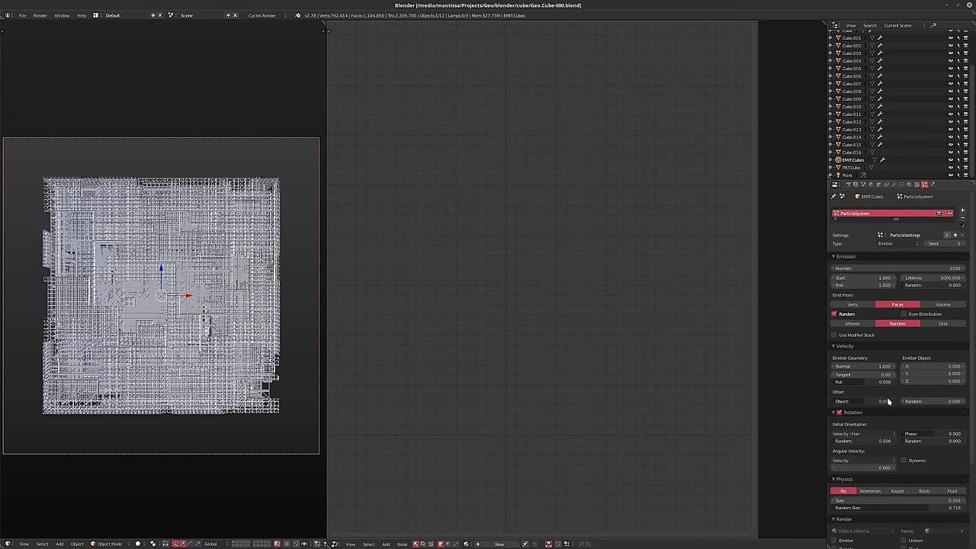
Switch the Cycles render sampling integrator to Branched Path Tracing
left_click(847, 184)
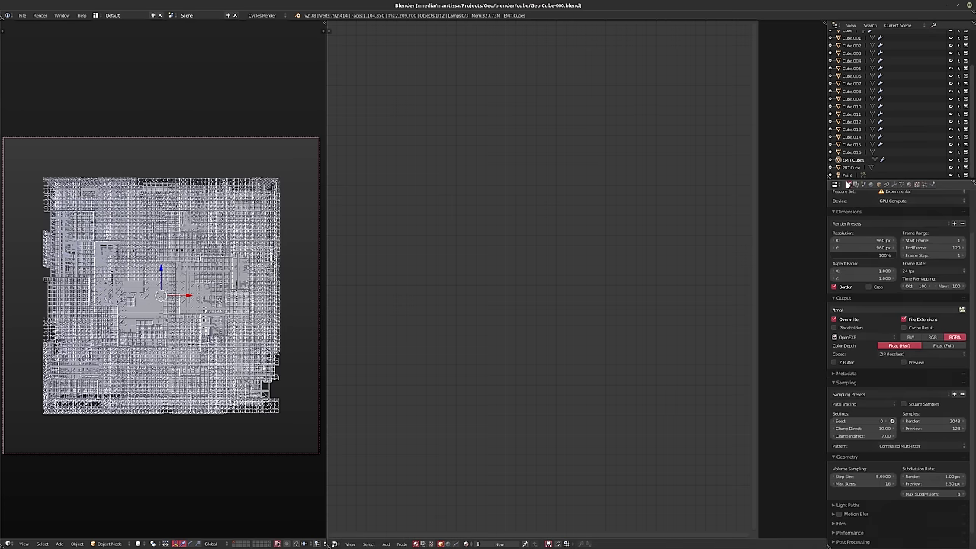
left_click(859, 404)
left_click(859, 394)
Set the sampling Clamp Direct to 2.50 and Clamp Indirect to 1.25
left_click(873, 429)
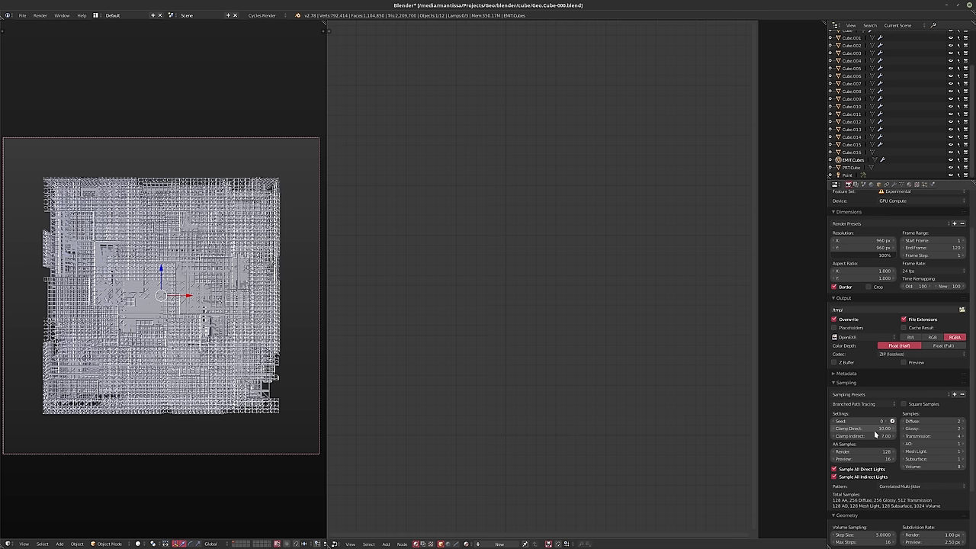
type("2.5")
key("Tab")
type("1.25")
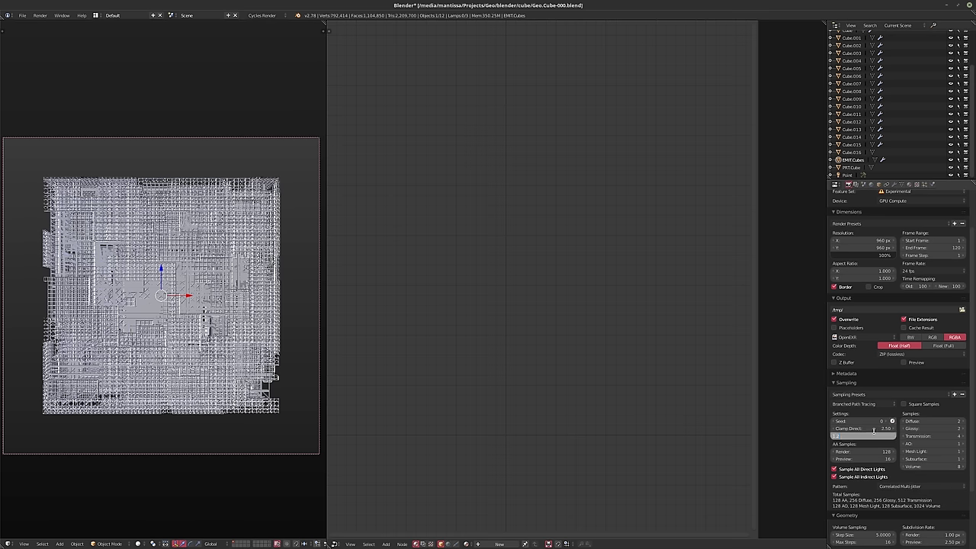
key("Return")
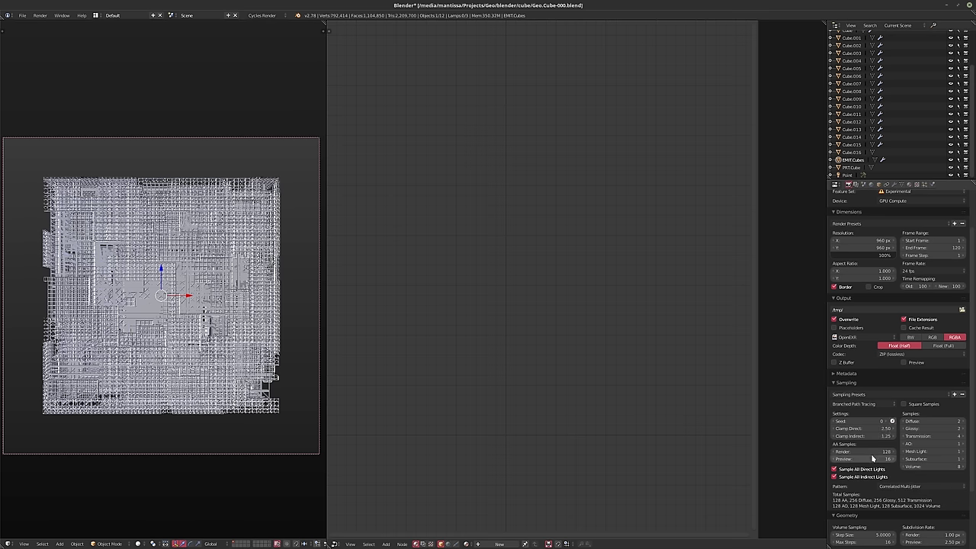
Set the branched path tracing volume samples to 40
left_click(919, 467)
type("40")
key("Return")
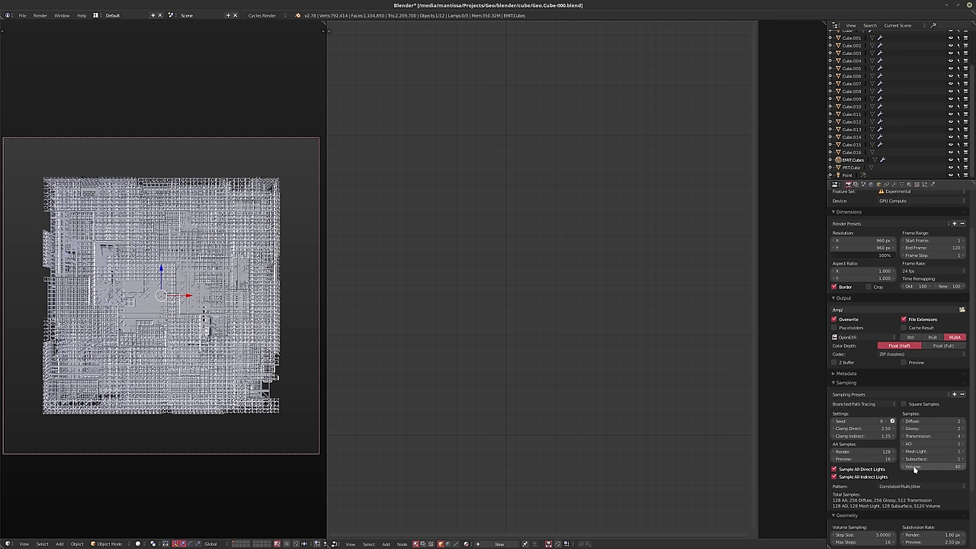
Set the branched path tracing volume samples to 32 and the transmission samples to 8
mouse_move(916, 469)
left_mouse_down()
mouse_move(904, 469)
mouse_move(922, 475)
left_mouse_up()
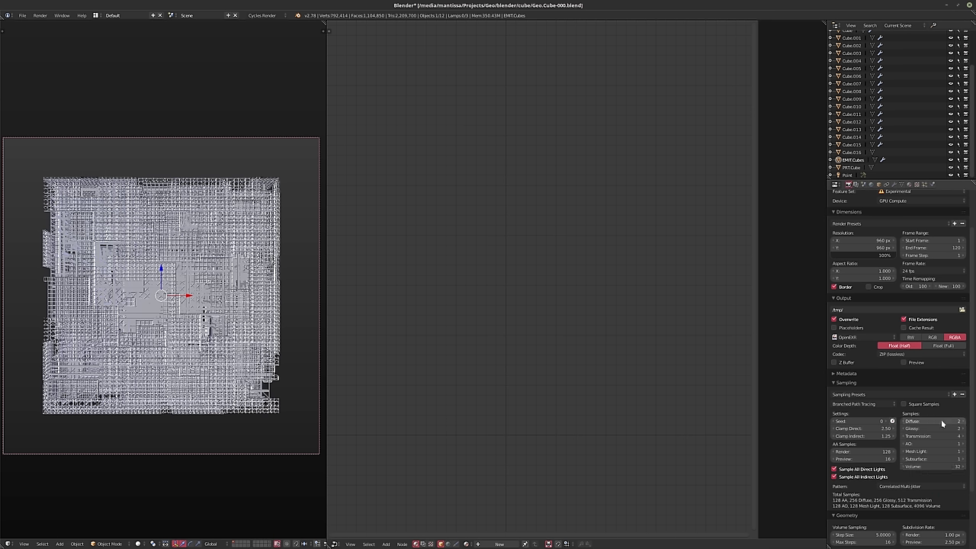
left_click(962, 437)
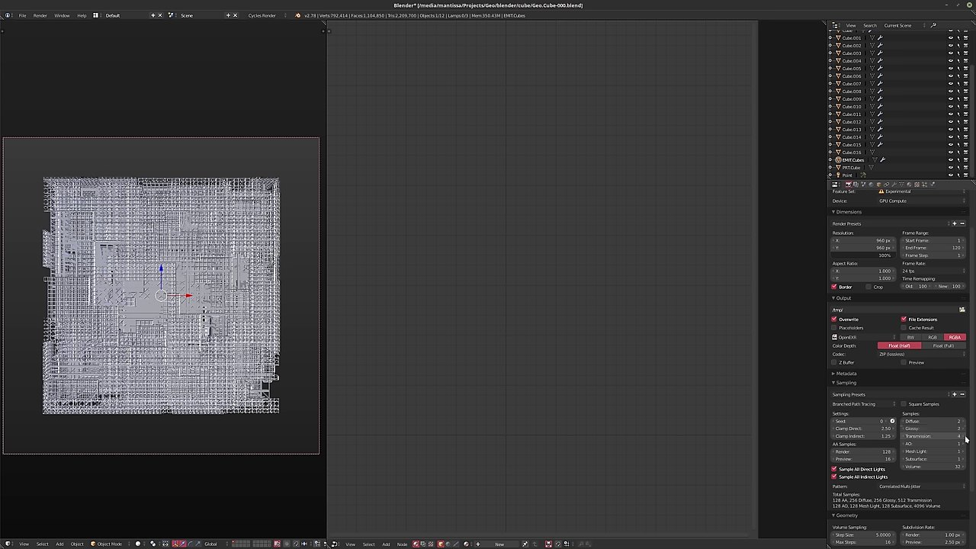
left_click(964, 436)
left_click_drag(966, 436, 965, 436)
left_click(905, 437)
Raise the branched path tracing glossy samples to 8 and the diffuse samples to 4
left_click(961, 430)
left_click(961, 430)
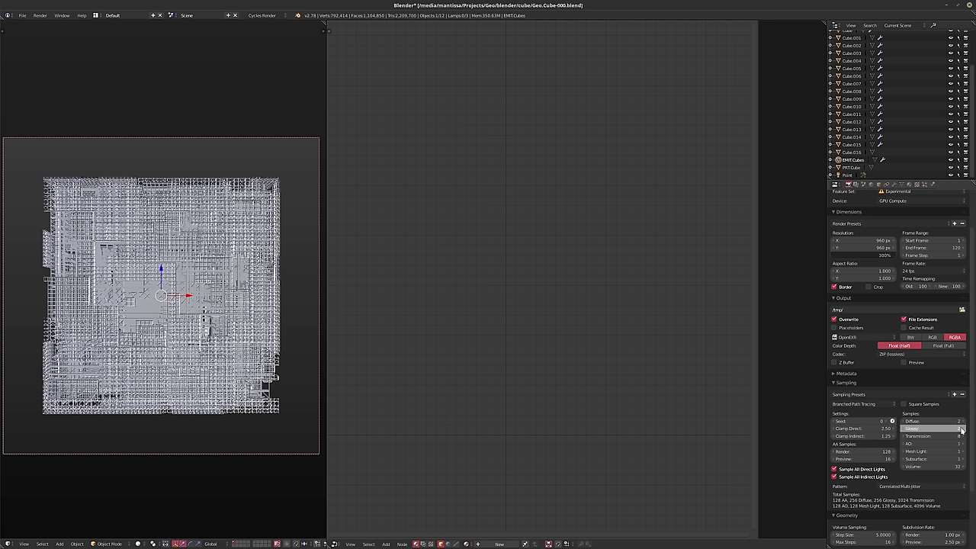
left_click(962, 430)
scroll(962, 431, "up", 2, "ctrl")
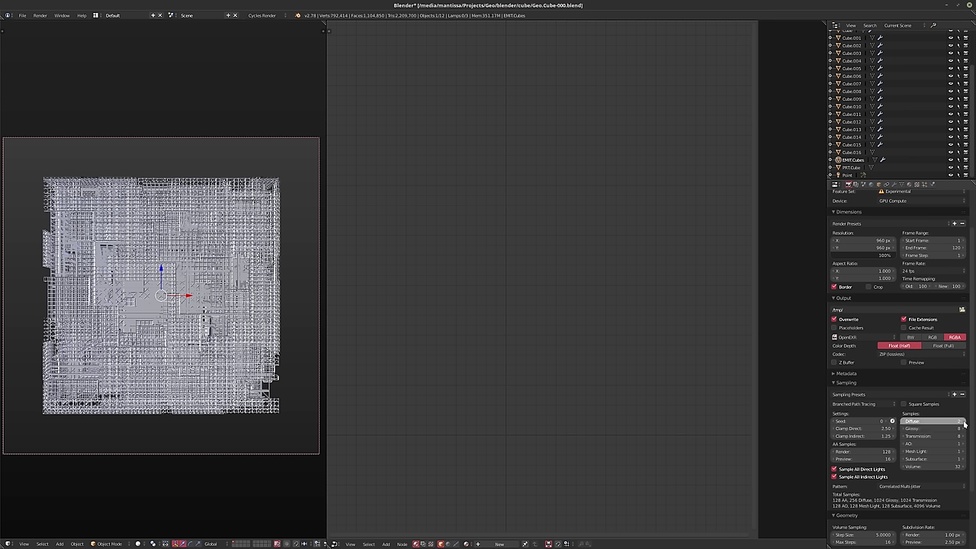
scroll(931, 421, "up", 2, "ctrl")
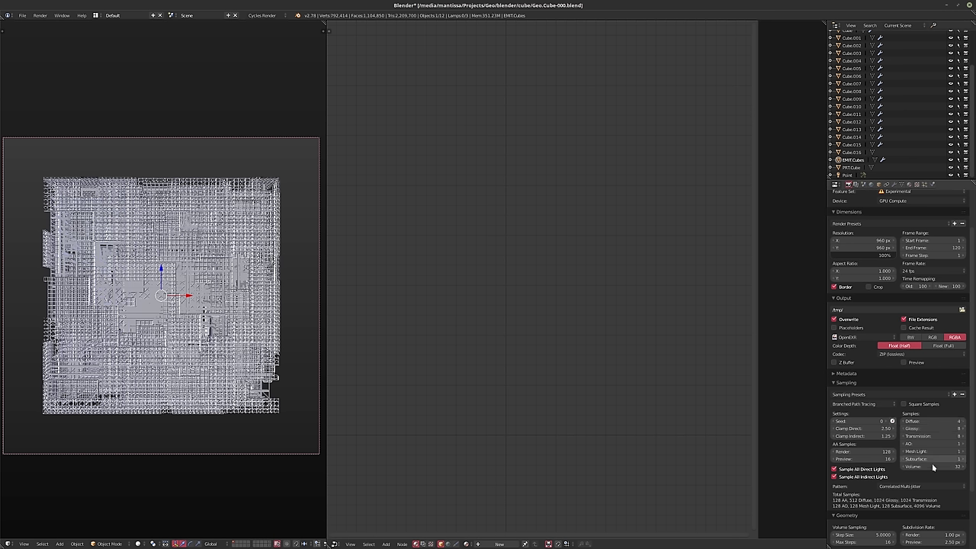
Save the blend file, run a test render of the frame, and stop it partway to return to the scene
key("ctrl+s")
left_click(620, 400)
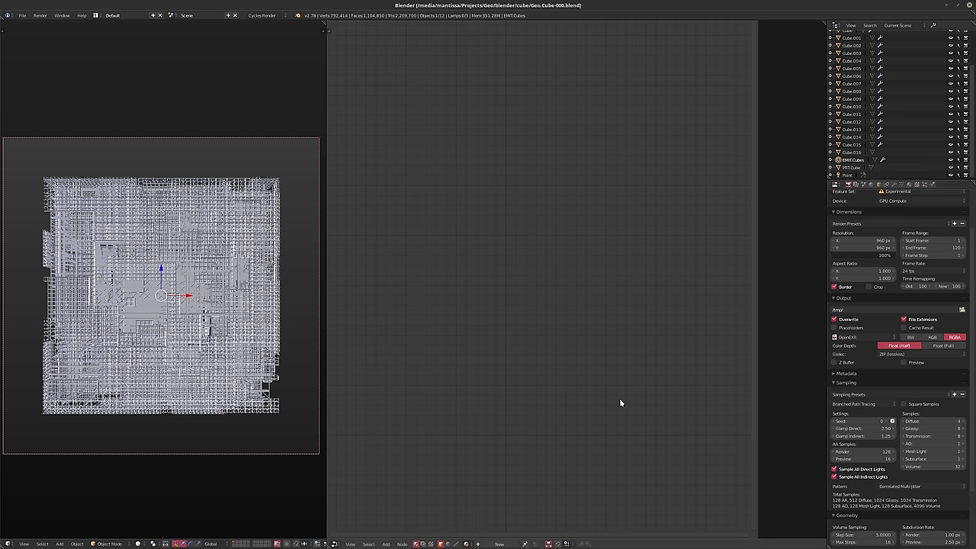
key("F12")
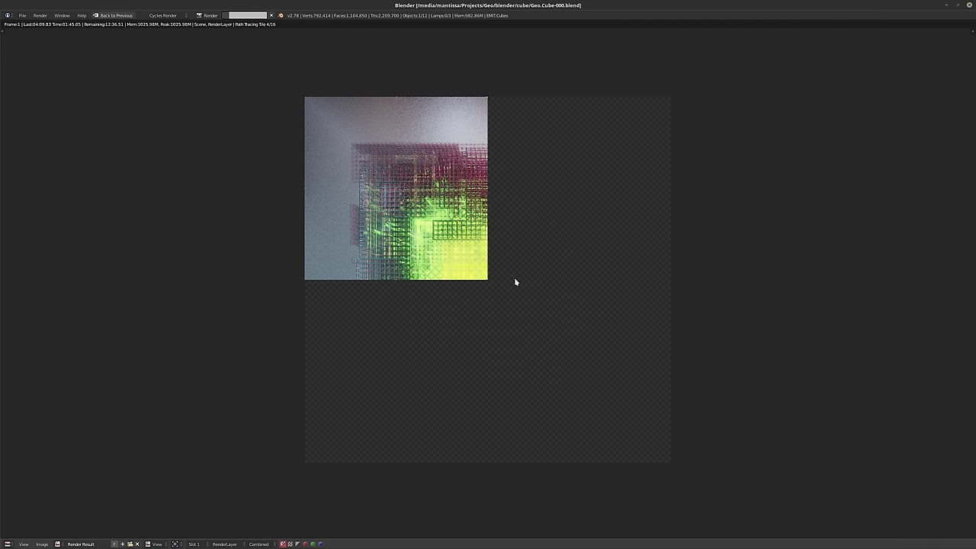
key("Escape")
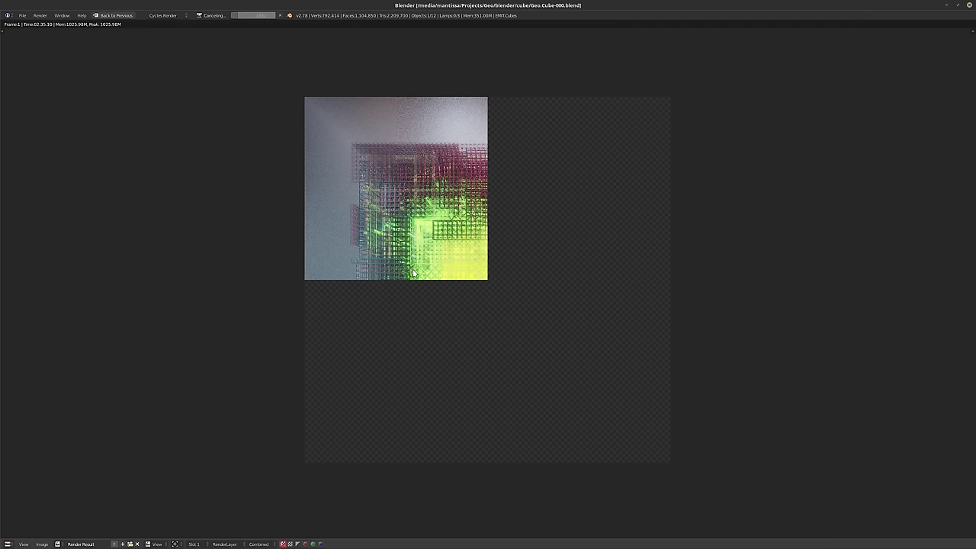
key("Escape")
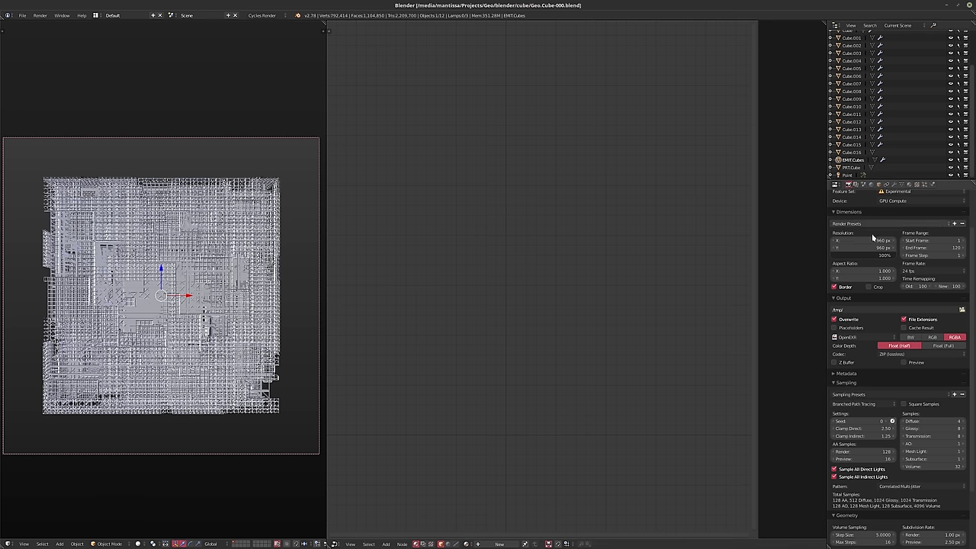
Switch the sampling integrator back to Path Tracing with Clamp Direct at 10.00 and Clamp Indirect at 7.00
left_click(854, 403)
left_click(845, 387)
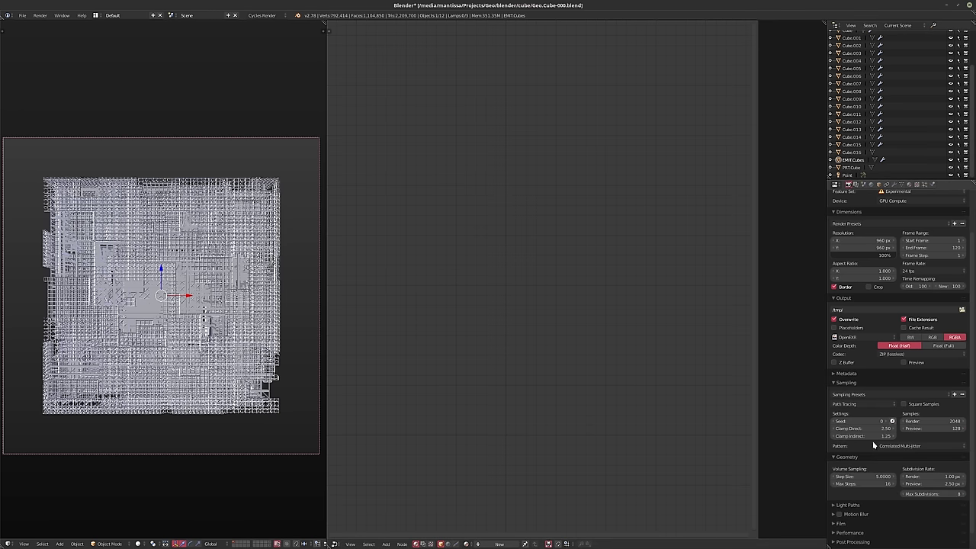
left_click(861, 428)
type("10")
key("Tab")
type("27")
key("Return")
Set the path tracing render samples to 4096
left_click(937, 420)
type("40")
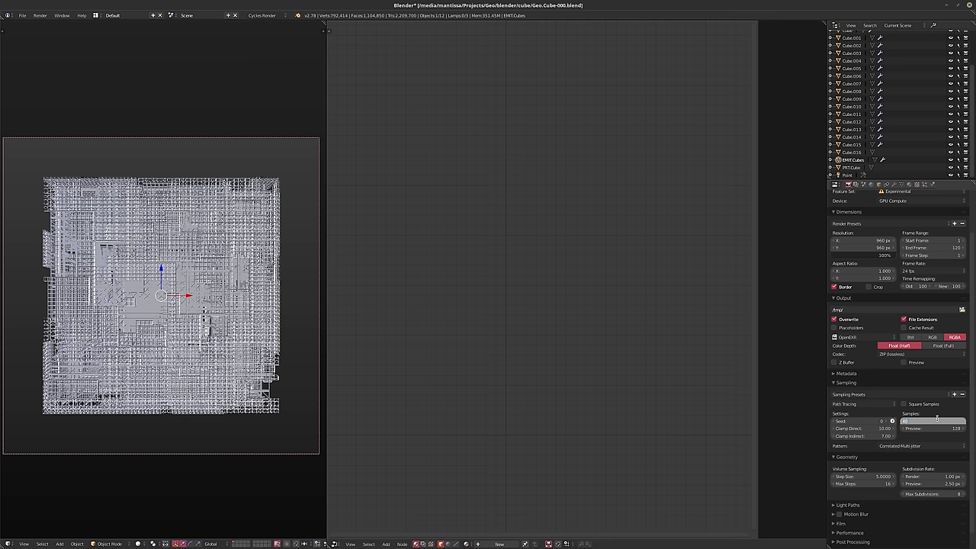
type("96")
key("Return")
Reduce the path tracing render samples to 1024
left_click(938, 420)
type("1024")
key("Return")
Save the blend file over the existing one and start a full render of the current frame
key("ctrl+s")
left_click(468, 325)
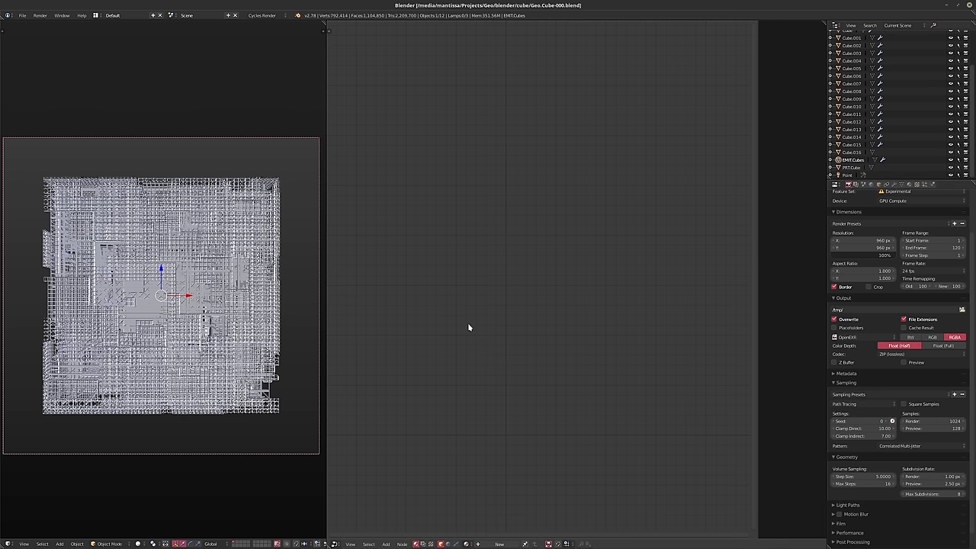
key("F12")
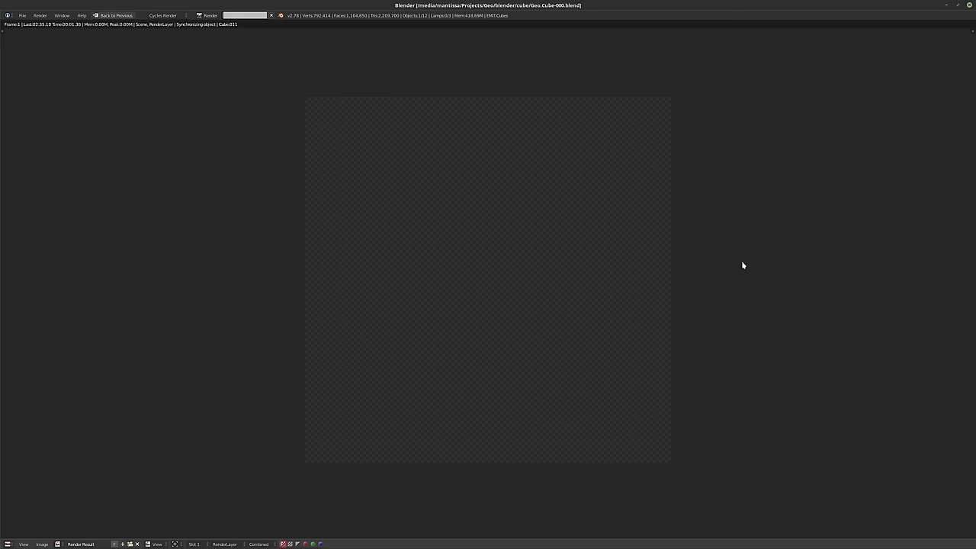